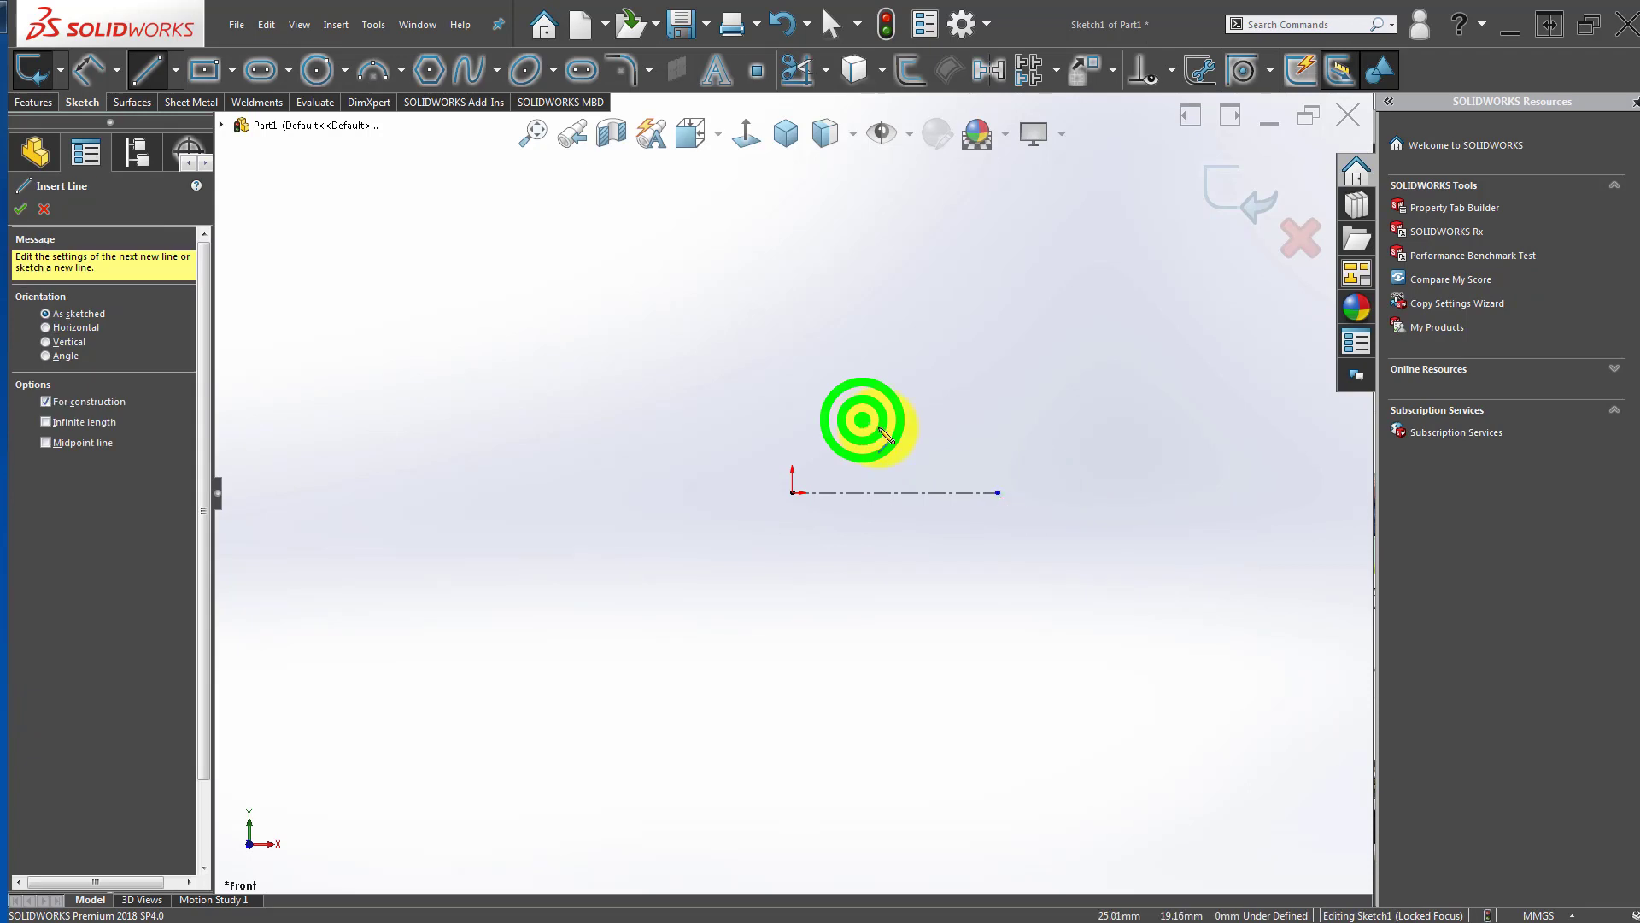
Step: Sketch a closed rectangle about 52 mm by 23 mm with lines, starting at the origin above the horizontal centerline
{"action": "key", "text": "Escape"}
{"action": "left_click", "coordinate": [162, 68]}
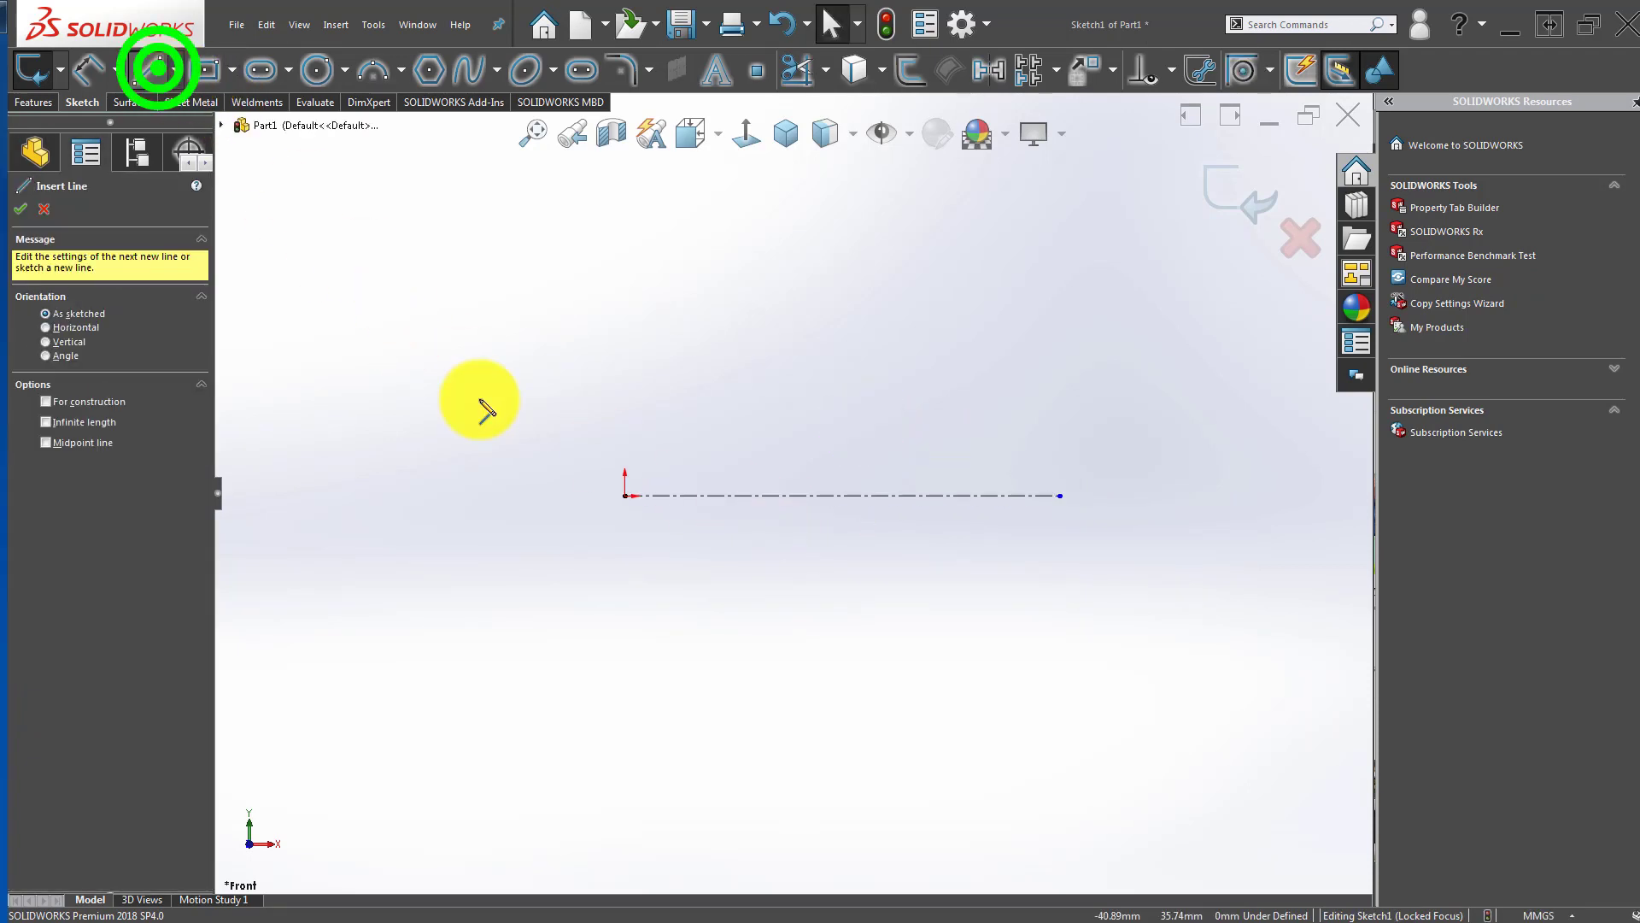
{"action": "left_click", "coordinate": [626, 496]}
{"action": "left_click", "coordinate": [624, 358]}
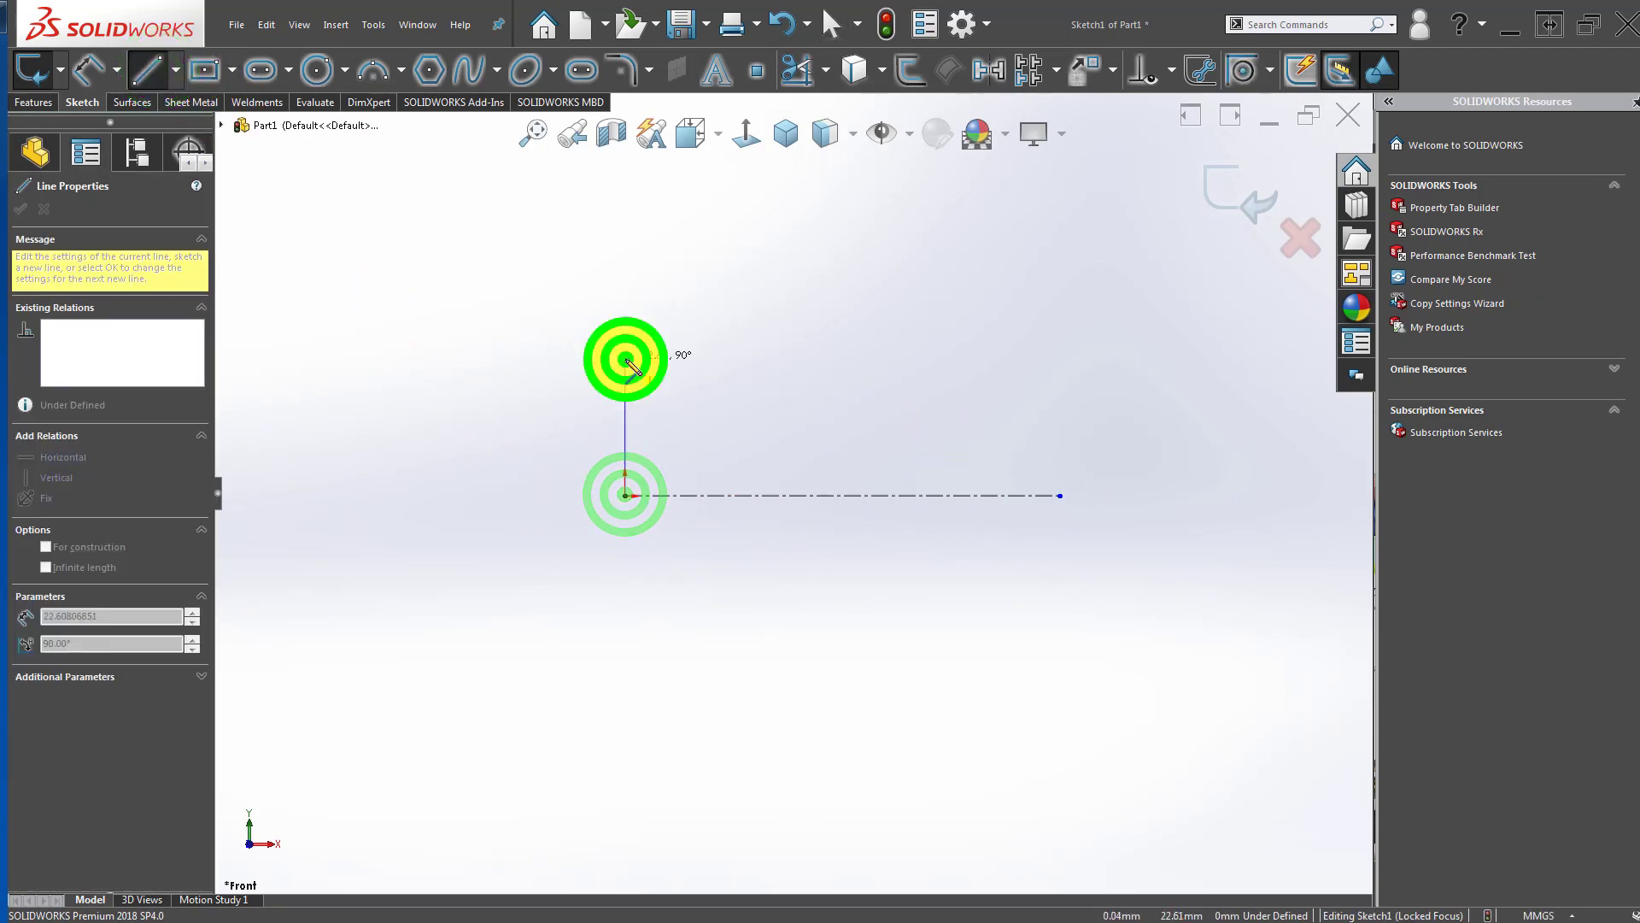
{"action": "left_click", "coordinate": [942, 358]}
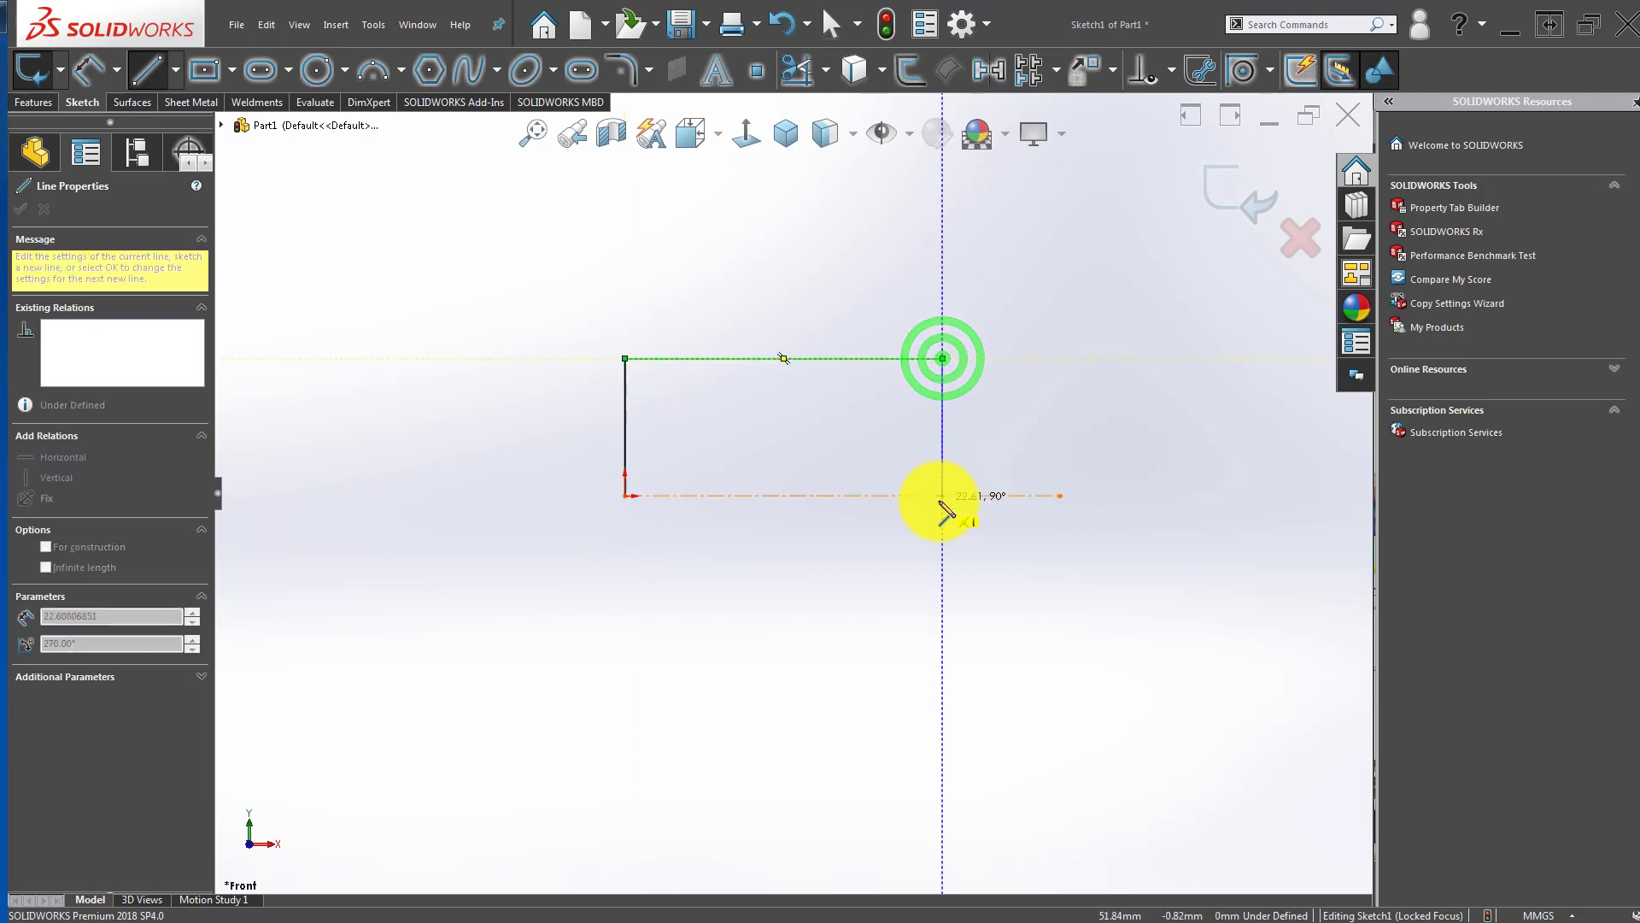
{"action": "left_click", "coordinate": [942, 495]}
{"action": "left_click", "coordinate": [624, 496]}
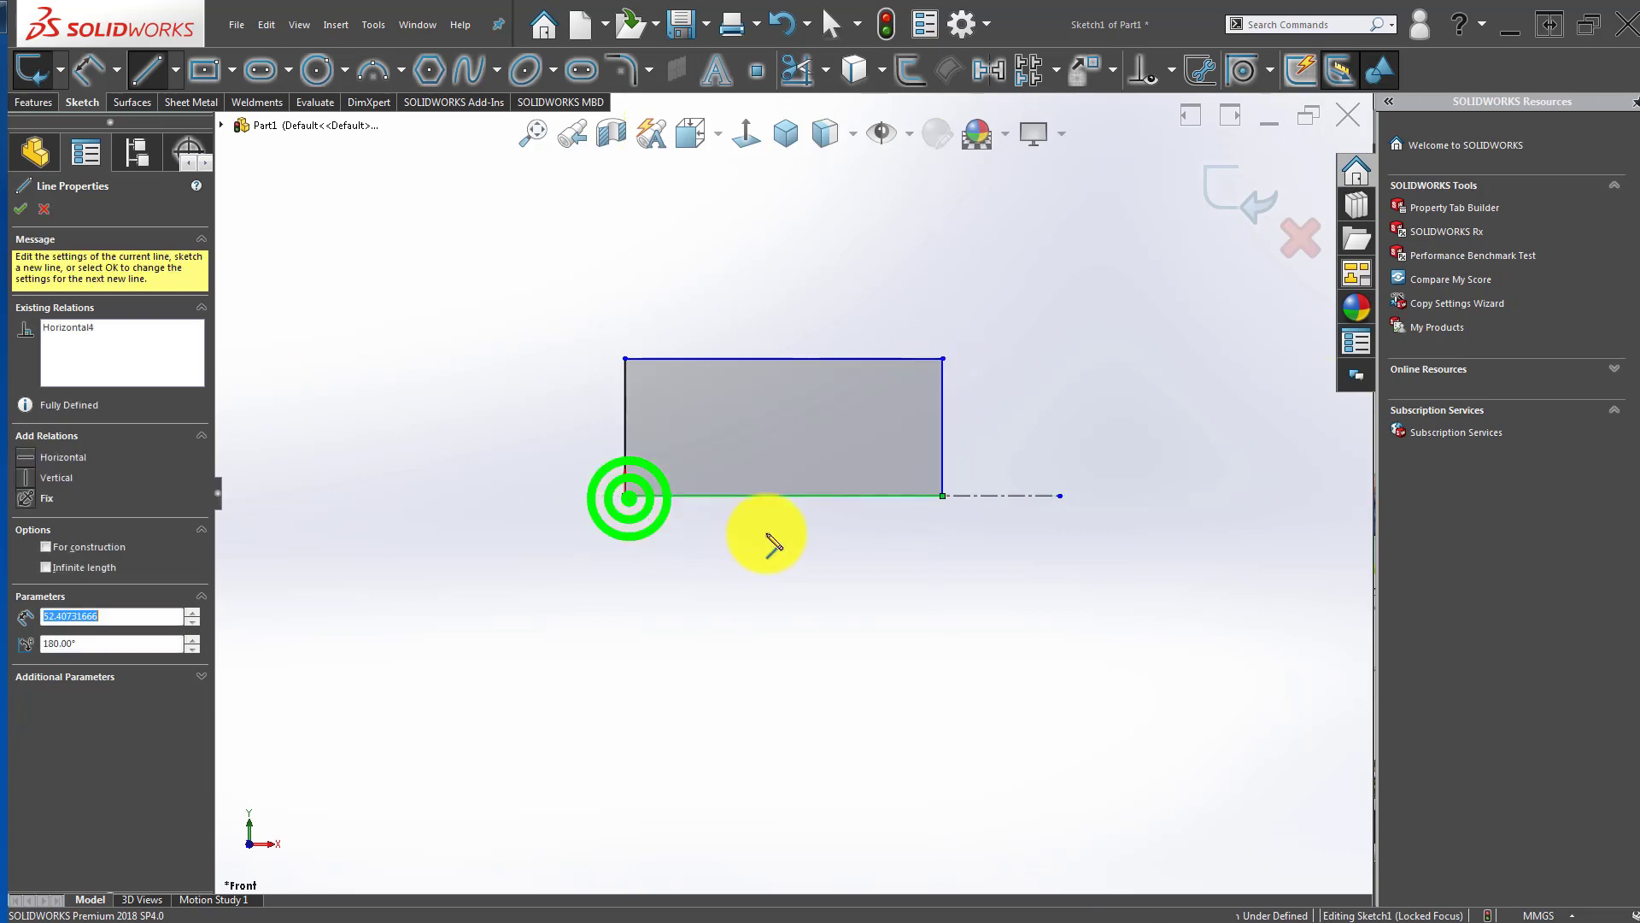
{"action": "key", "text": "Escape"}
Step: Dimension the rectangle's upper edge against the centerline as a doubled diameter distance of 30 mm
{"action": "left_click", "coordinate": [805, 416]}
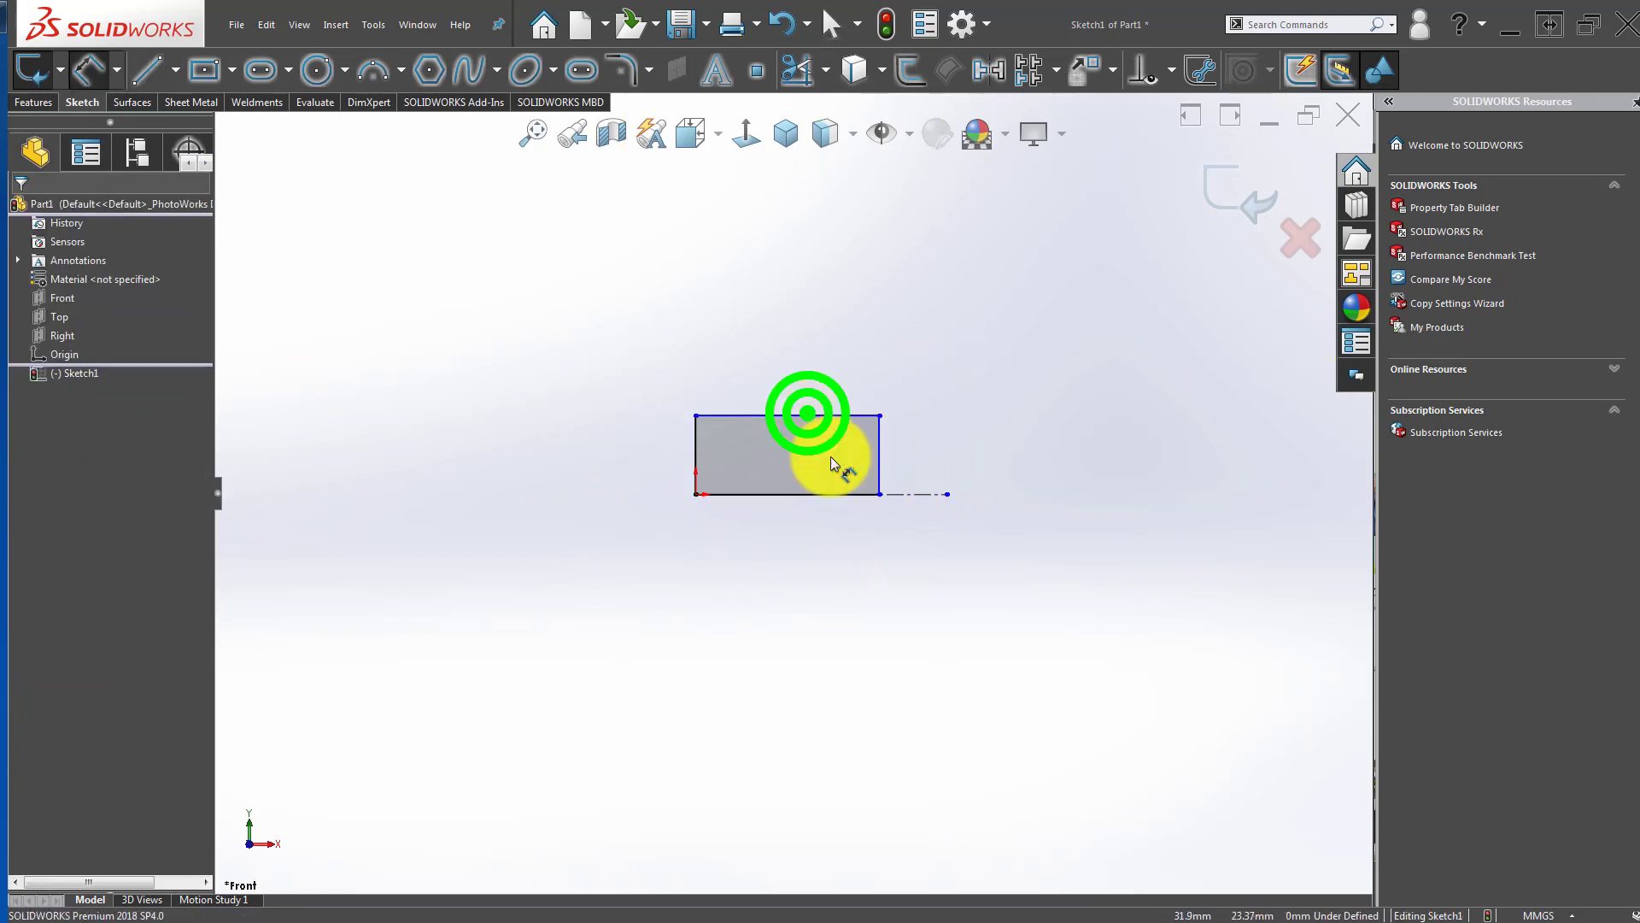
{"action": "left_click", "coordinate": [925, 493]}
{"action": "left_click", "coordinate": [1060, 515]}
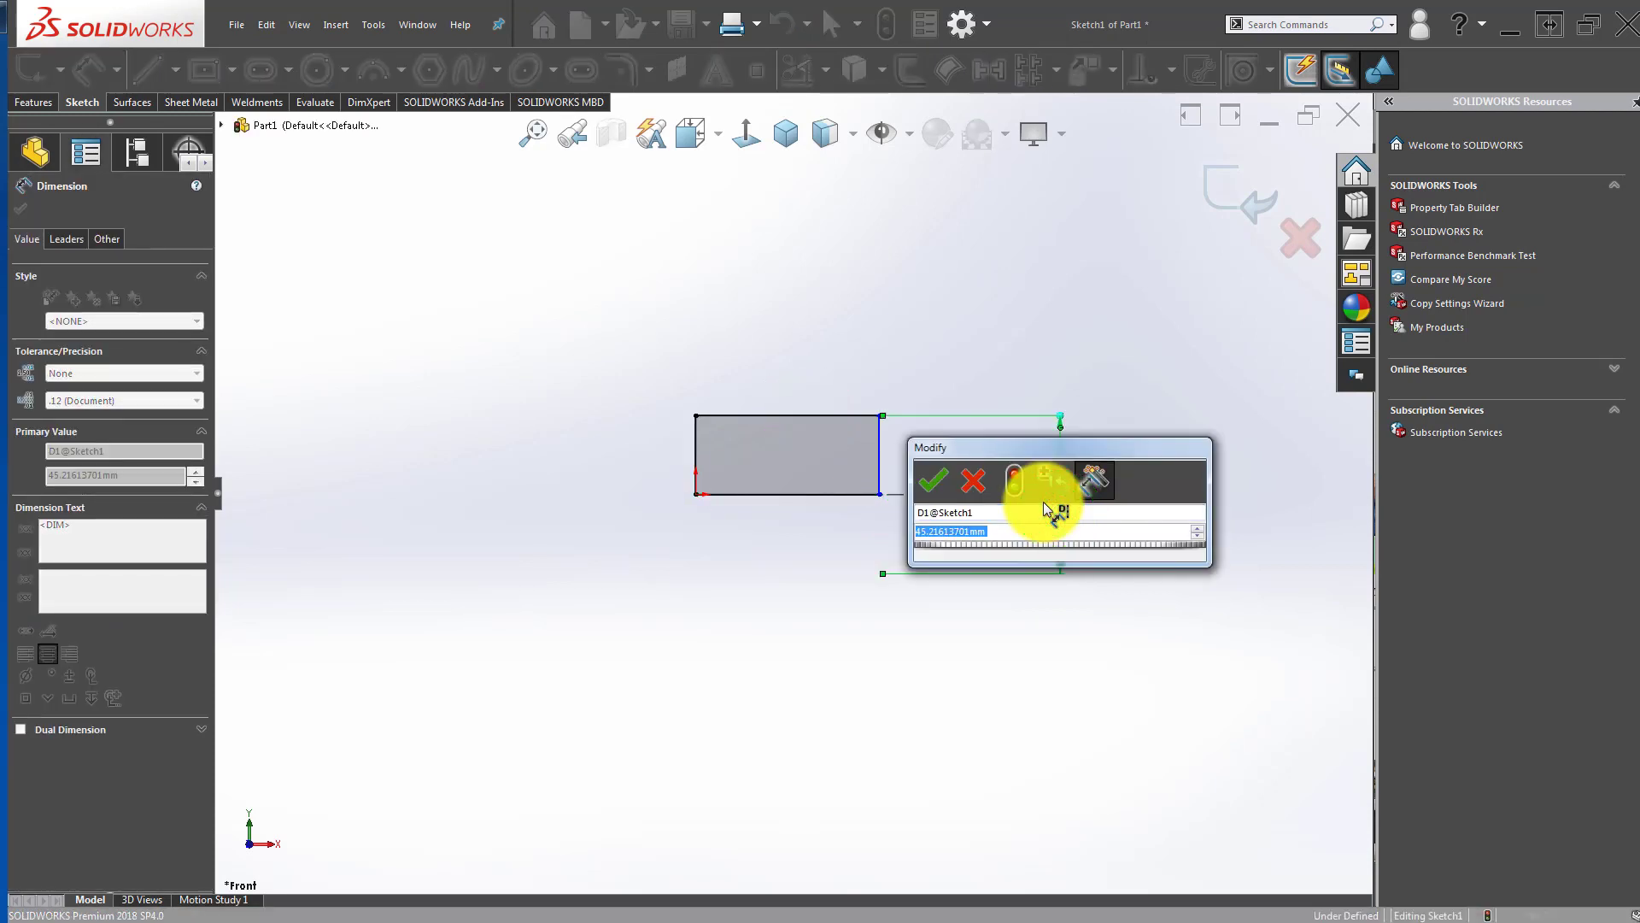
{"action": "type", "text": "30"}
{"action": "key", "text": "Return"}
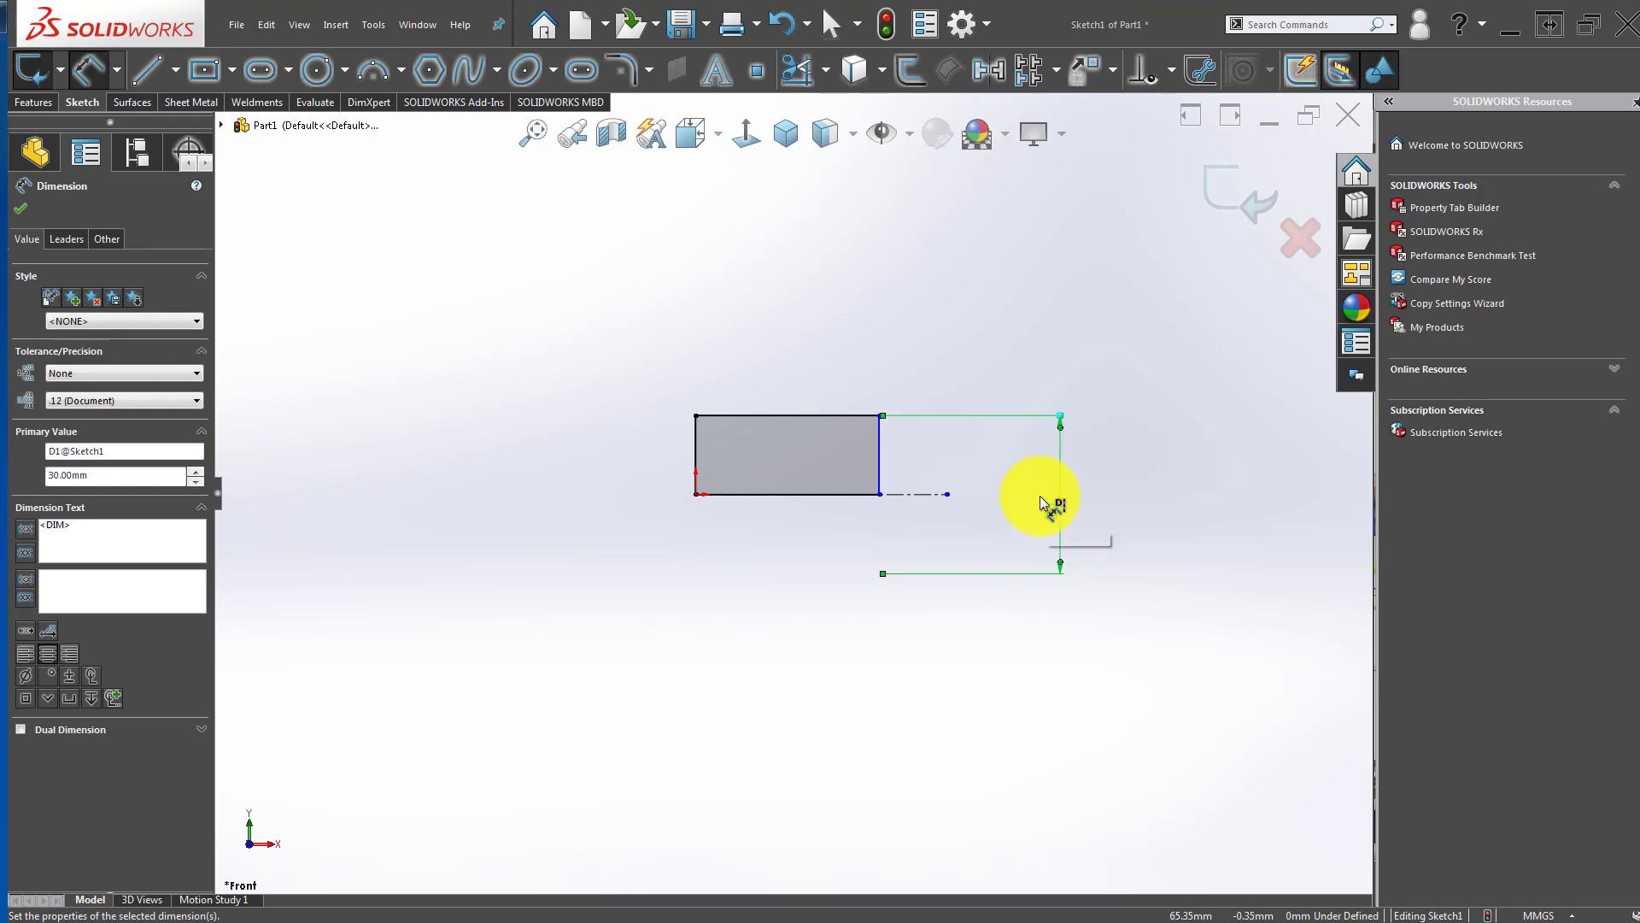
{"action": "left_click", "coordinate": [768, 724]}
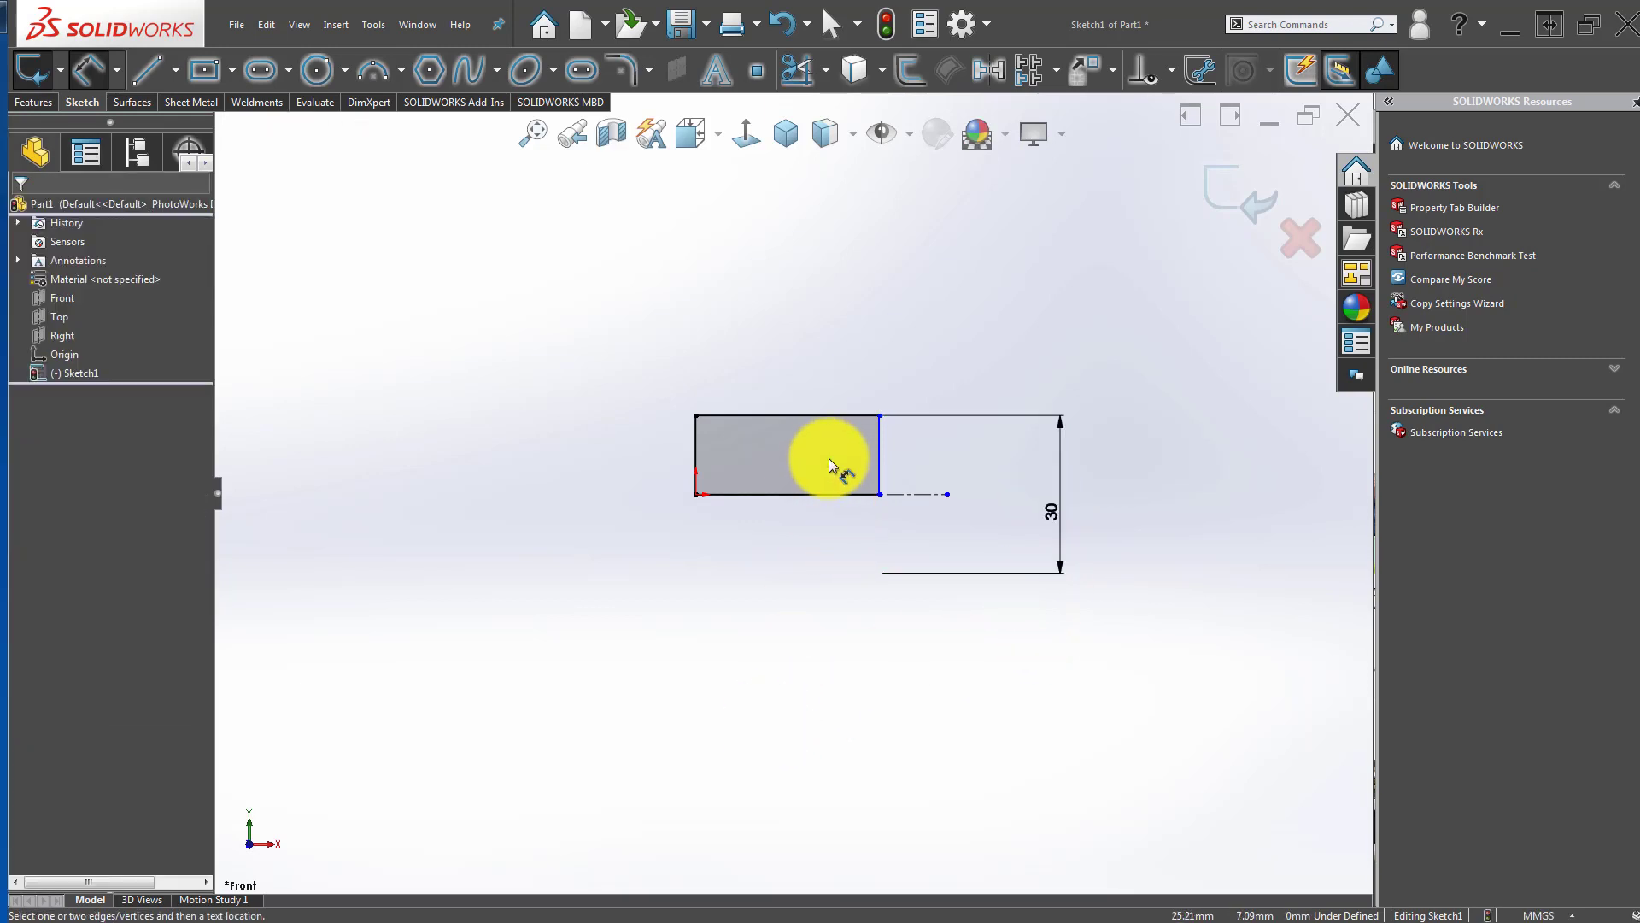
Step: Dimension the horizontal distance between the rectangle's two vertical sides as 60 mm
{"action": "scroll", "coordinate": [833, 495], "scroll_direction": "down", "scroll_amount": 2}
{"action": "left_click", "coordinate": [629, 426]}
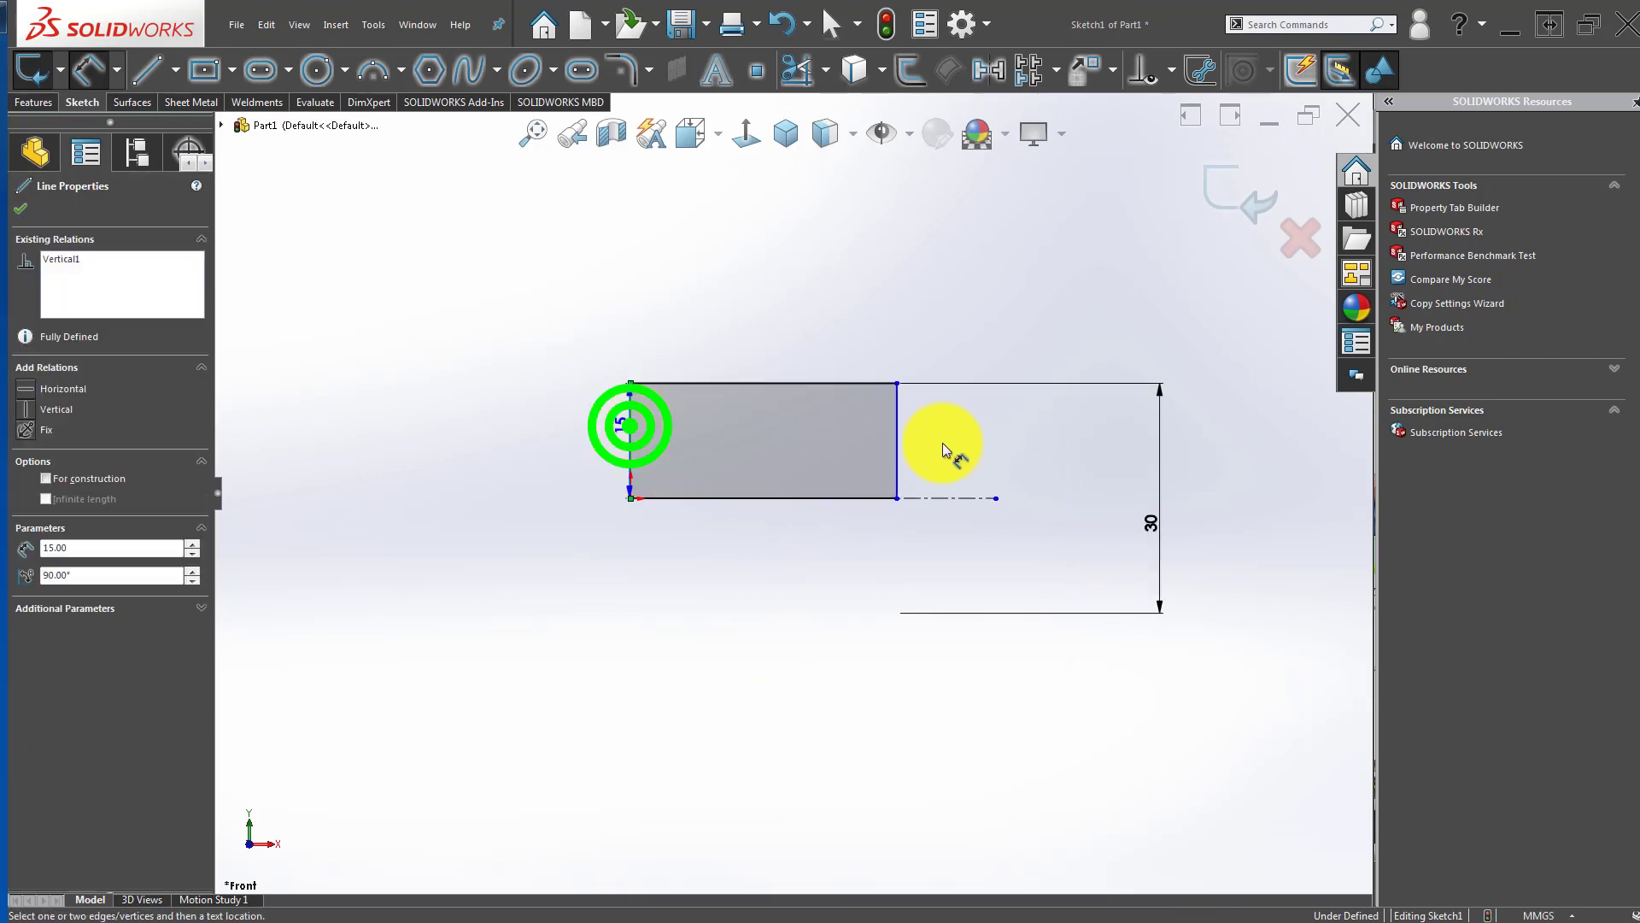
{"action": "left_click", "coordinate": [899, 425]}
{"action": "left_click", "coordinate": [762, 307]}
{"action": "type", "text": "60"}
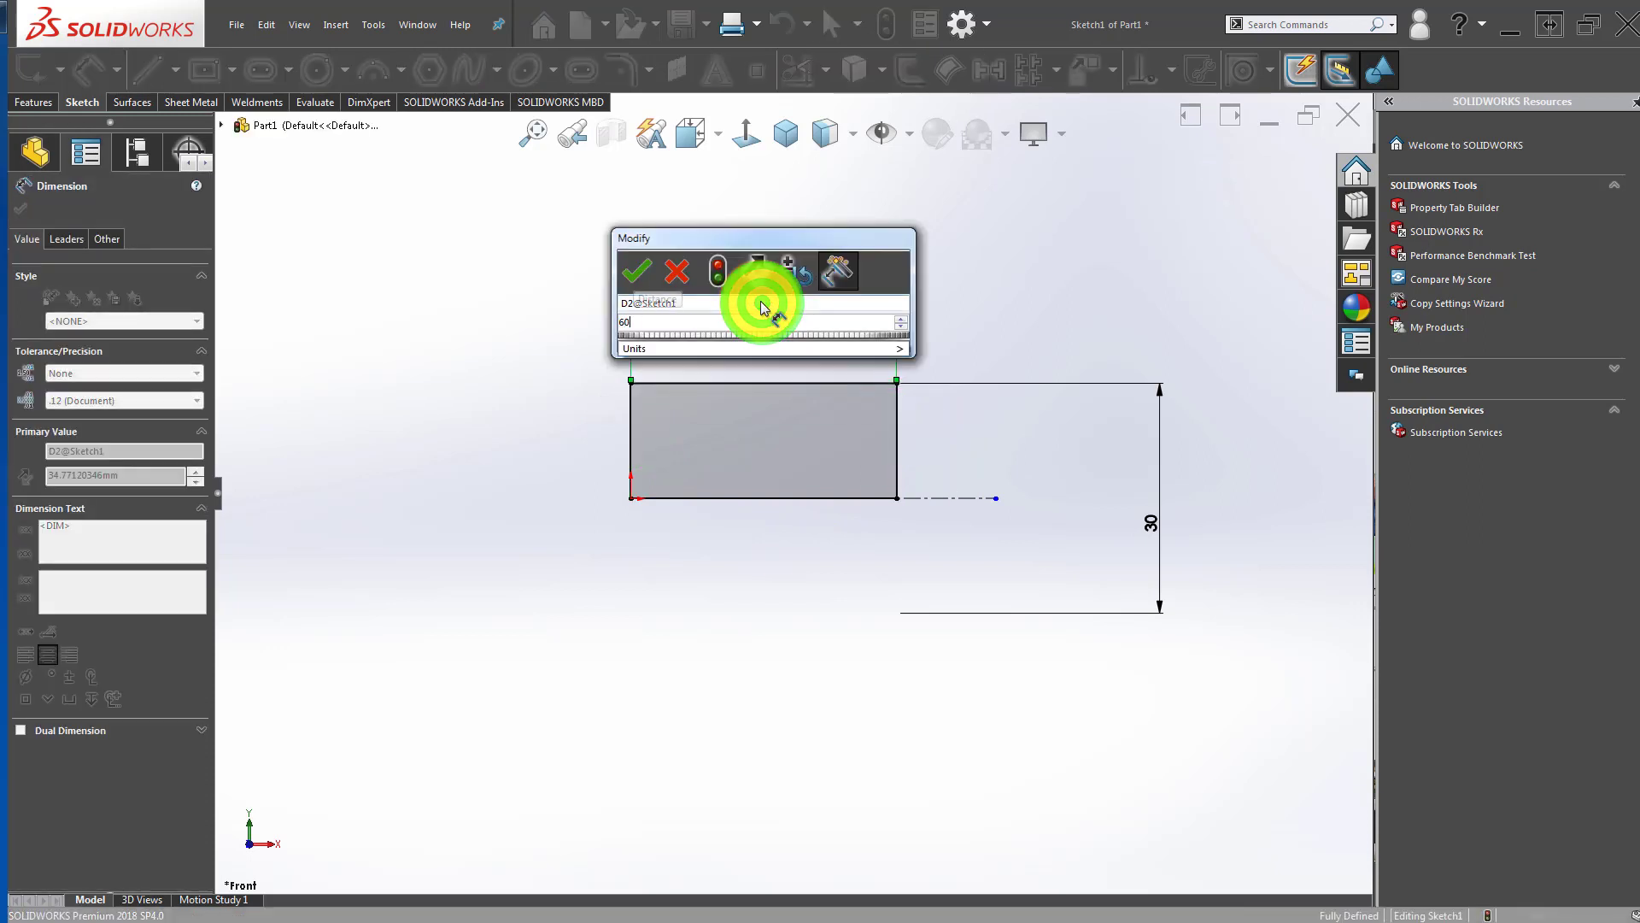
{"action": "key", "text": "Return"}
{"action": "left_click", "coordinate": [330, 520]}
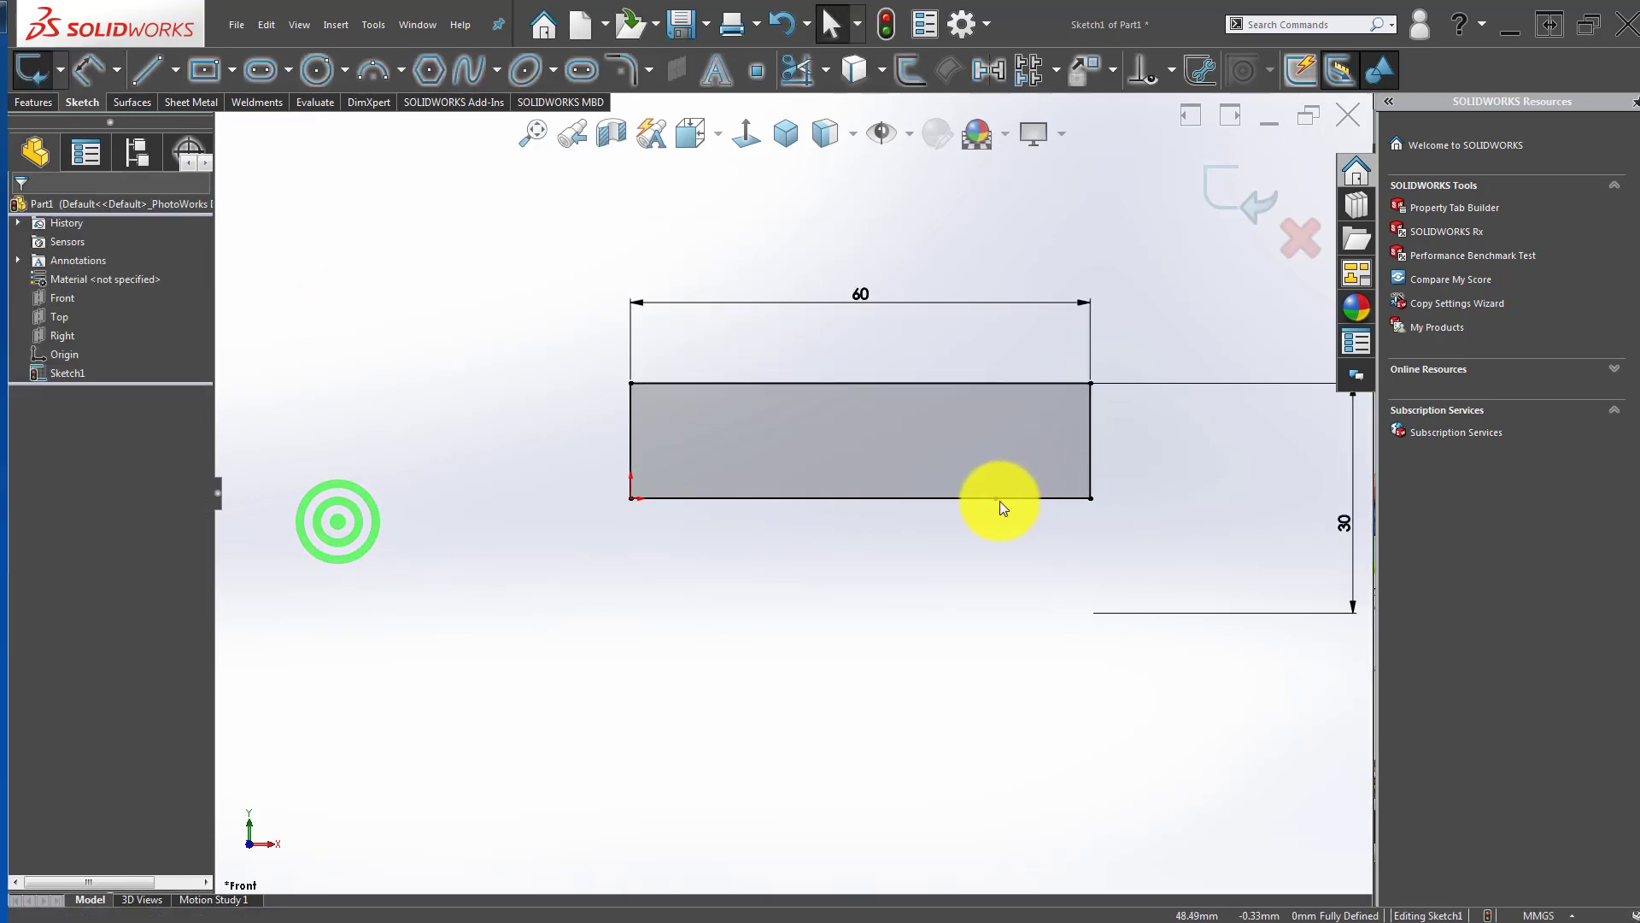
Step: Stretch the centerline's free endpoint outward beyond the rectangle's far vertical side
{"action": "left_click", "coordinate": [997, 498]}
{"action": "left_click_drag", "start_coordinate": [1032, 499], "coordinate": [1183, 499]}
{"action": "key", "text": "Escape"}
Step: Revolve the rectangular profile 360 degrees about the centerline into a solid cylinder
{"action": "left_click", "coordinate": [47, 102]}
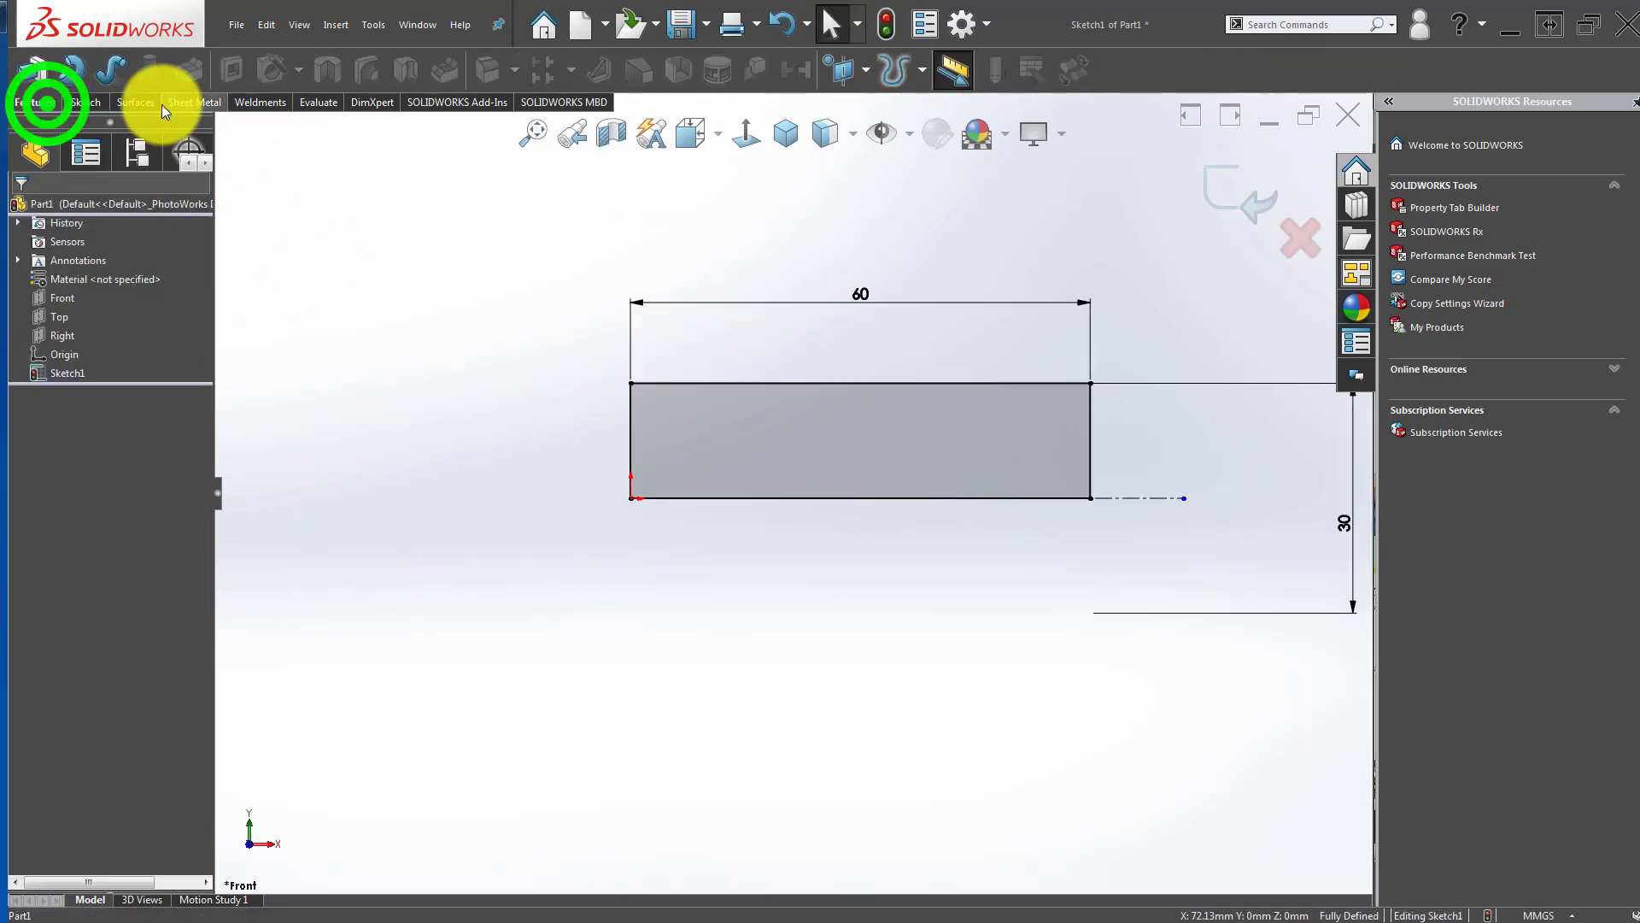
{"action": "left_click", "coordinate": [64, 58]}
{"action": "left_click", "coordinate": [1223, 183]}
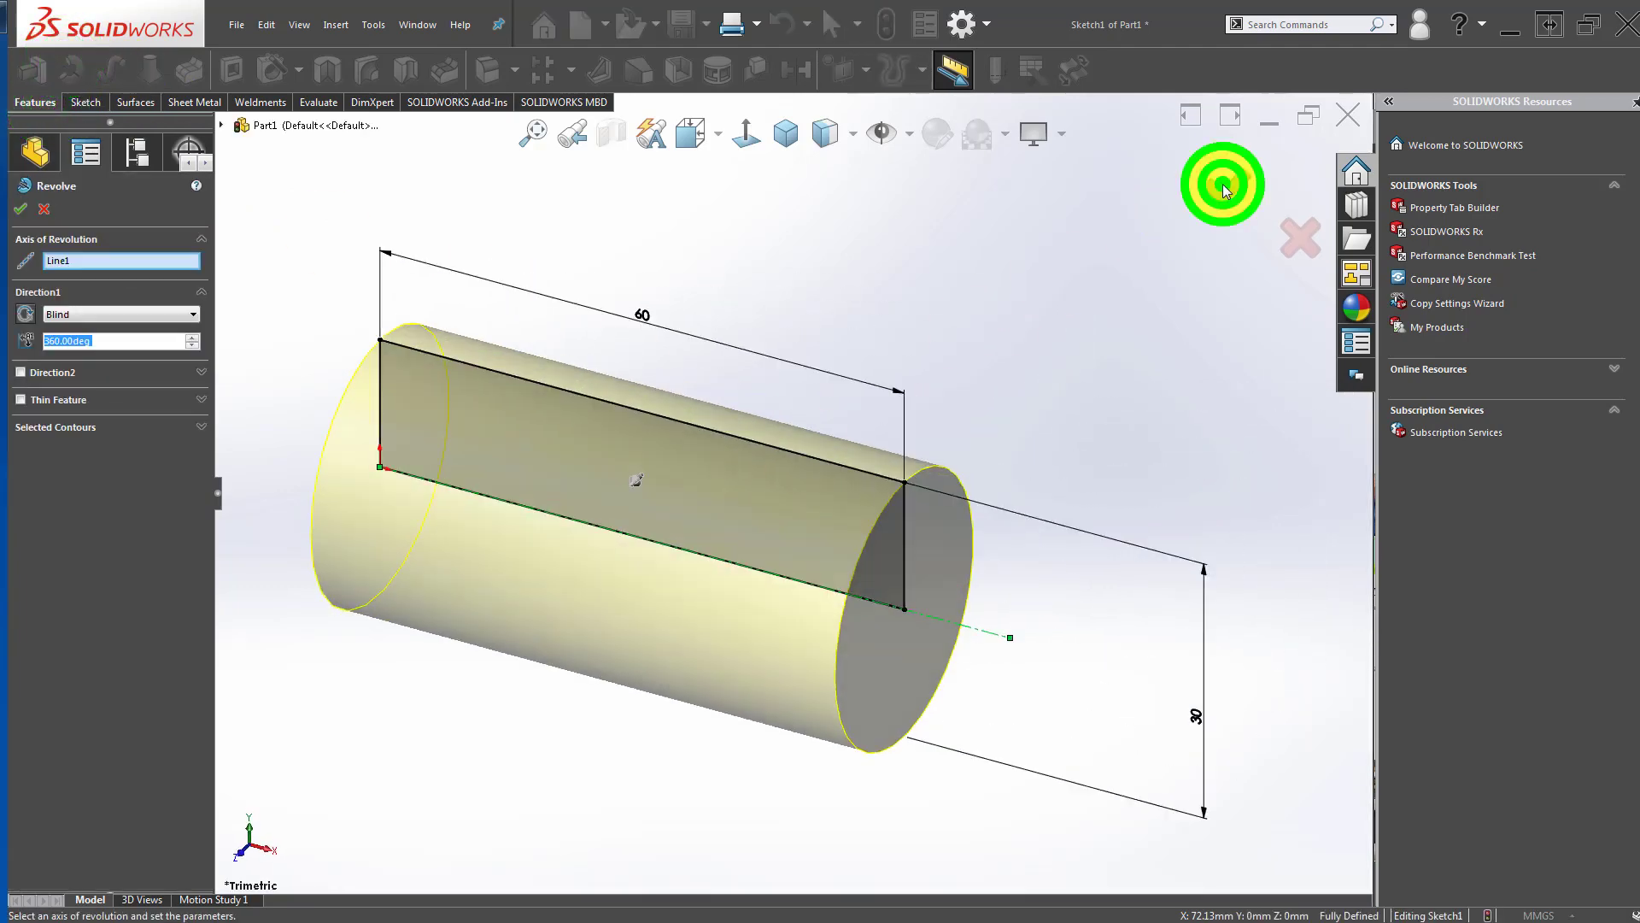
{"action": "left_click", "coordinate": [1000, 276]}
Step: Start a new sketch on the Front plane and view it face-on
{"action": "middle_click_drag", "start_coordinate": [479, 551], "coordinate": [550, 466]}
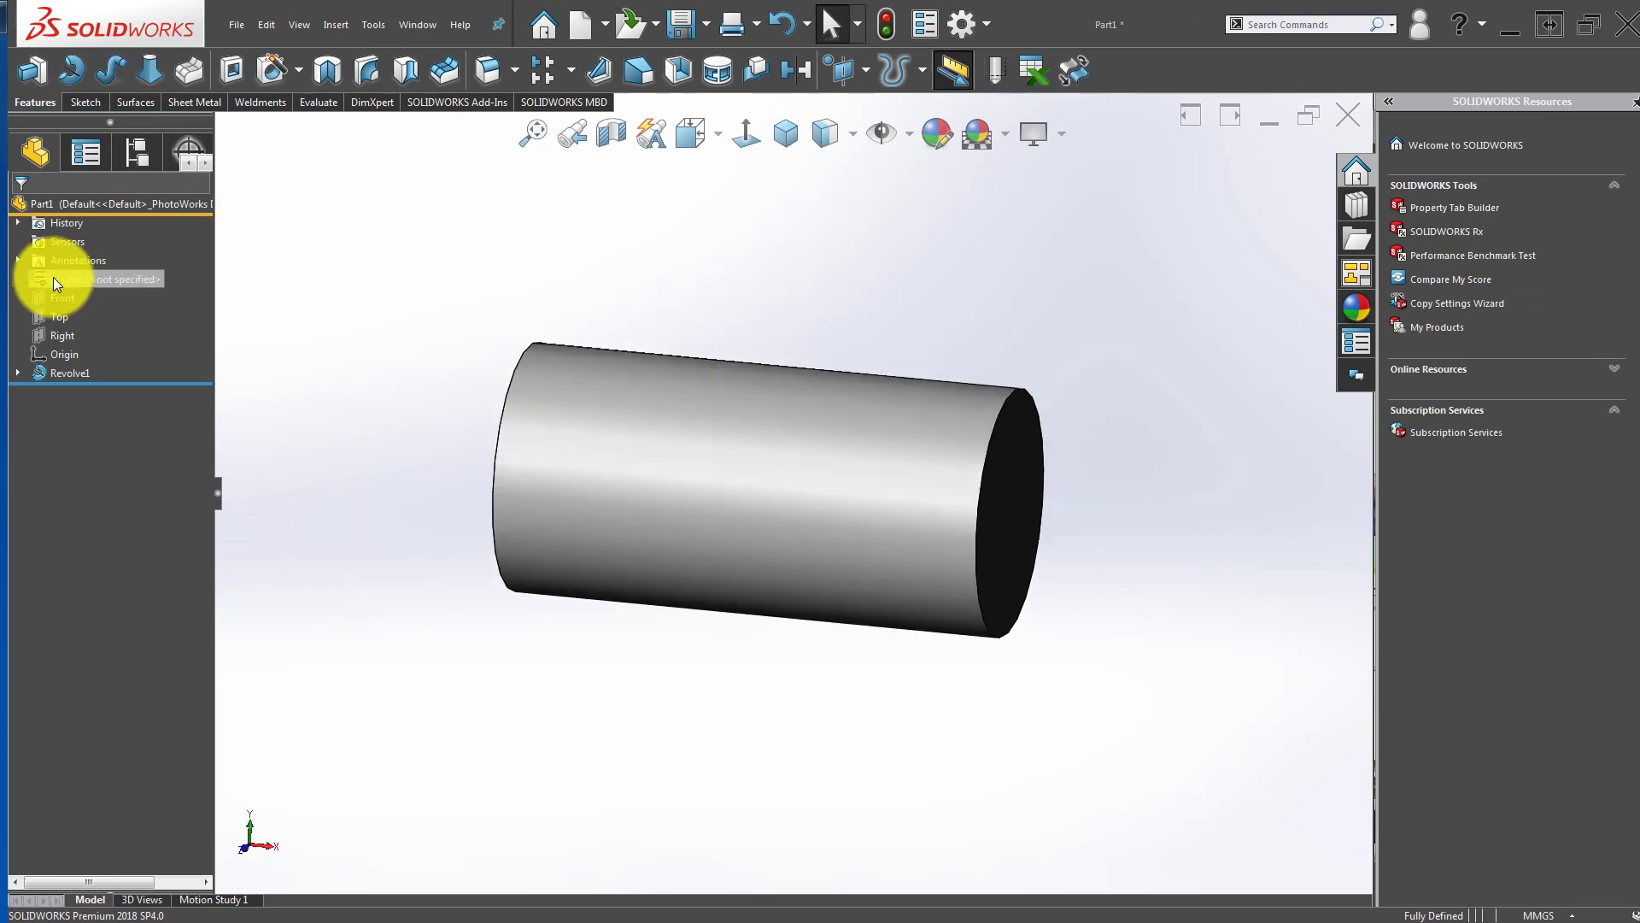
{"action": "left_click", "coordinate": [60, 297]}
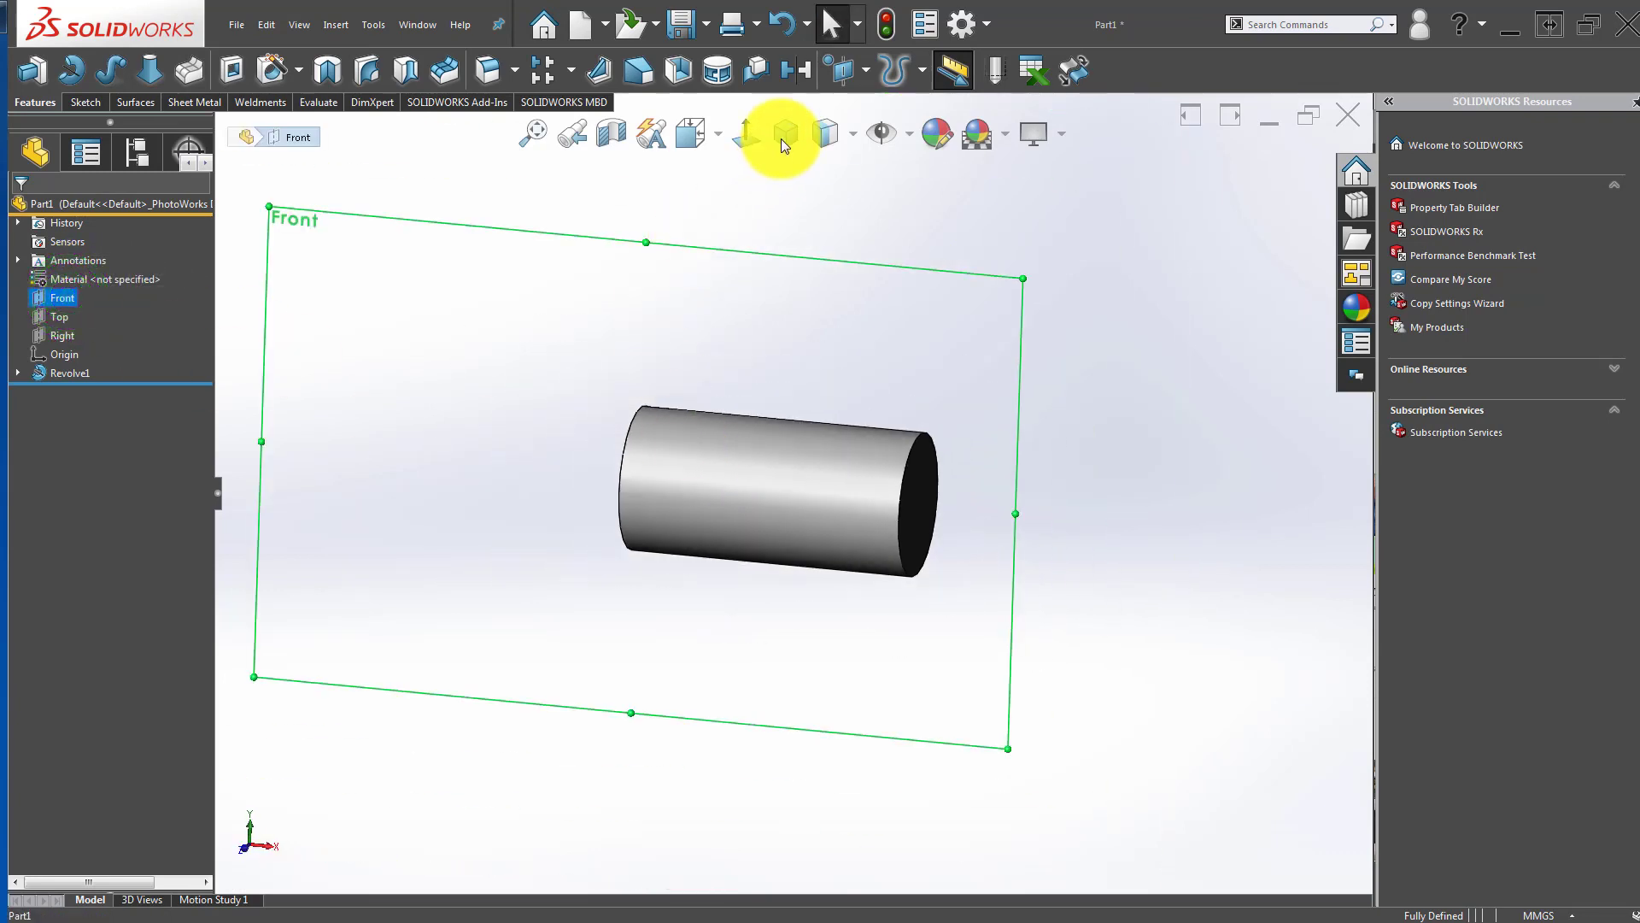
{"action": "left_click", "coordinate": [782, 135]}
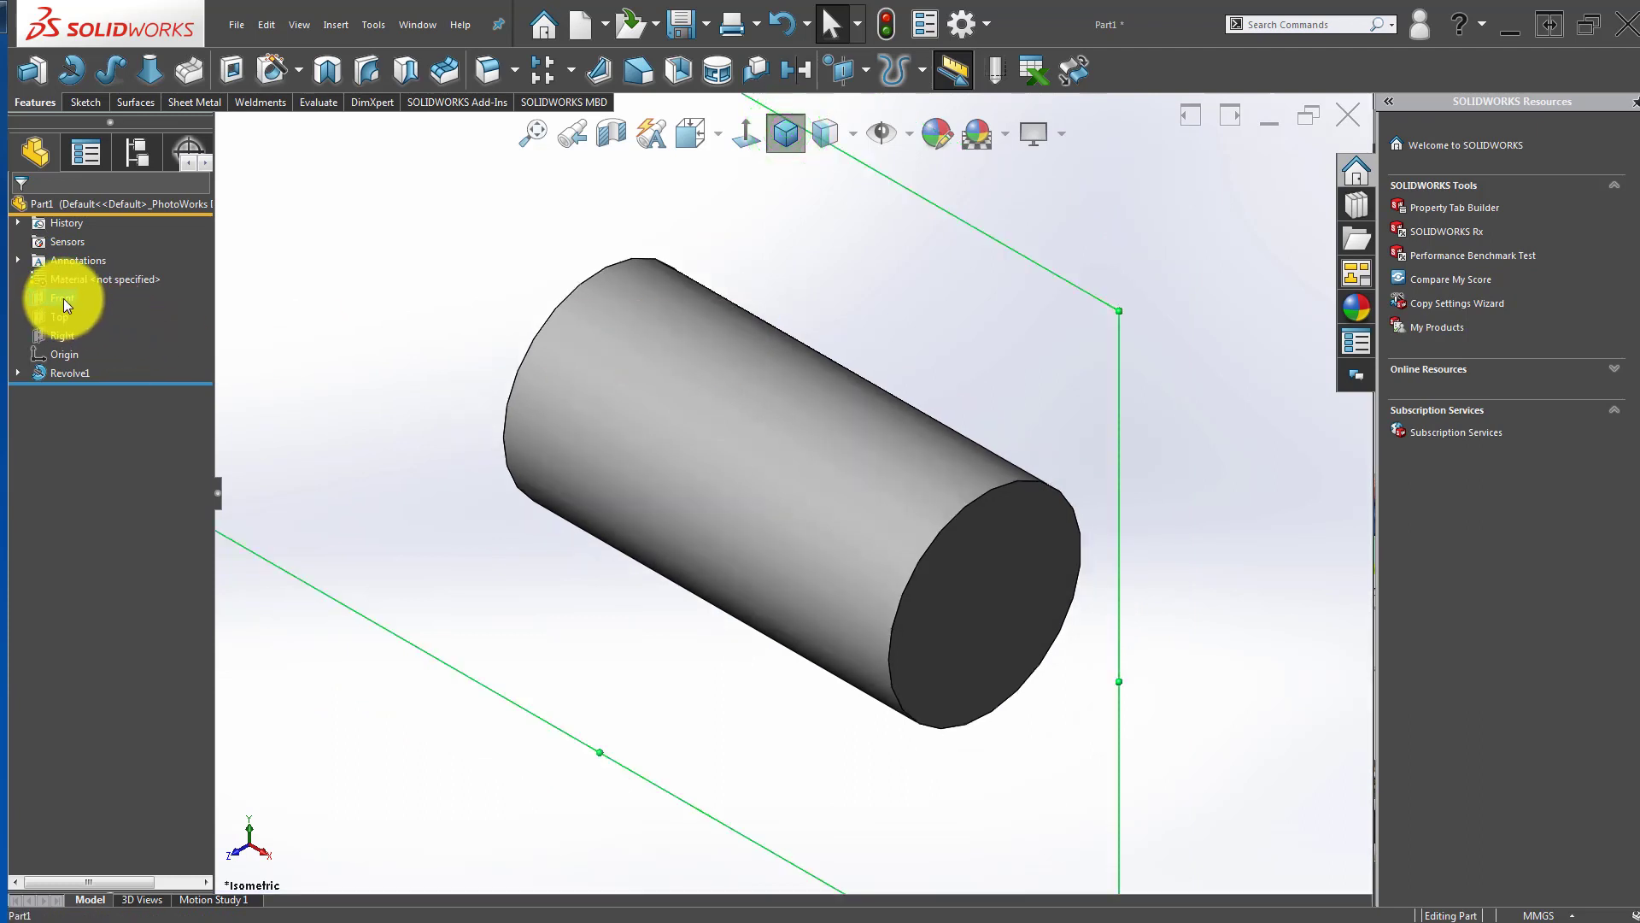
{"action": "right_click", "coordinate": [66, 305]}
{"action": "left_click", "coordinate": [75, 284]}
{"action": "left_click", "coordinate": [741, 132]}
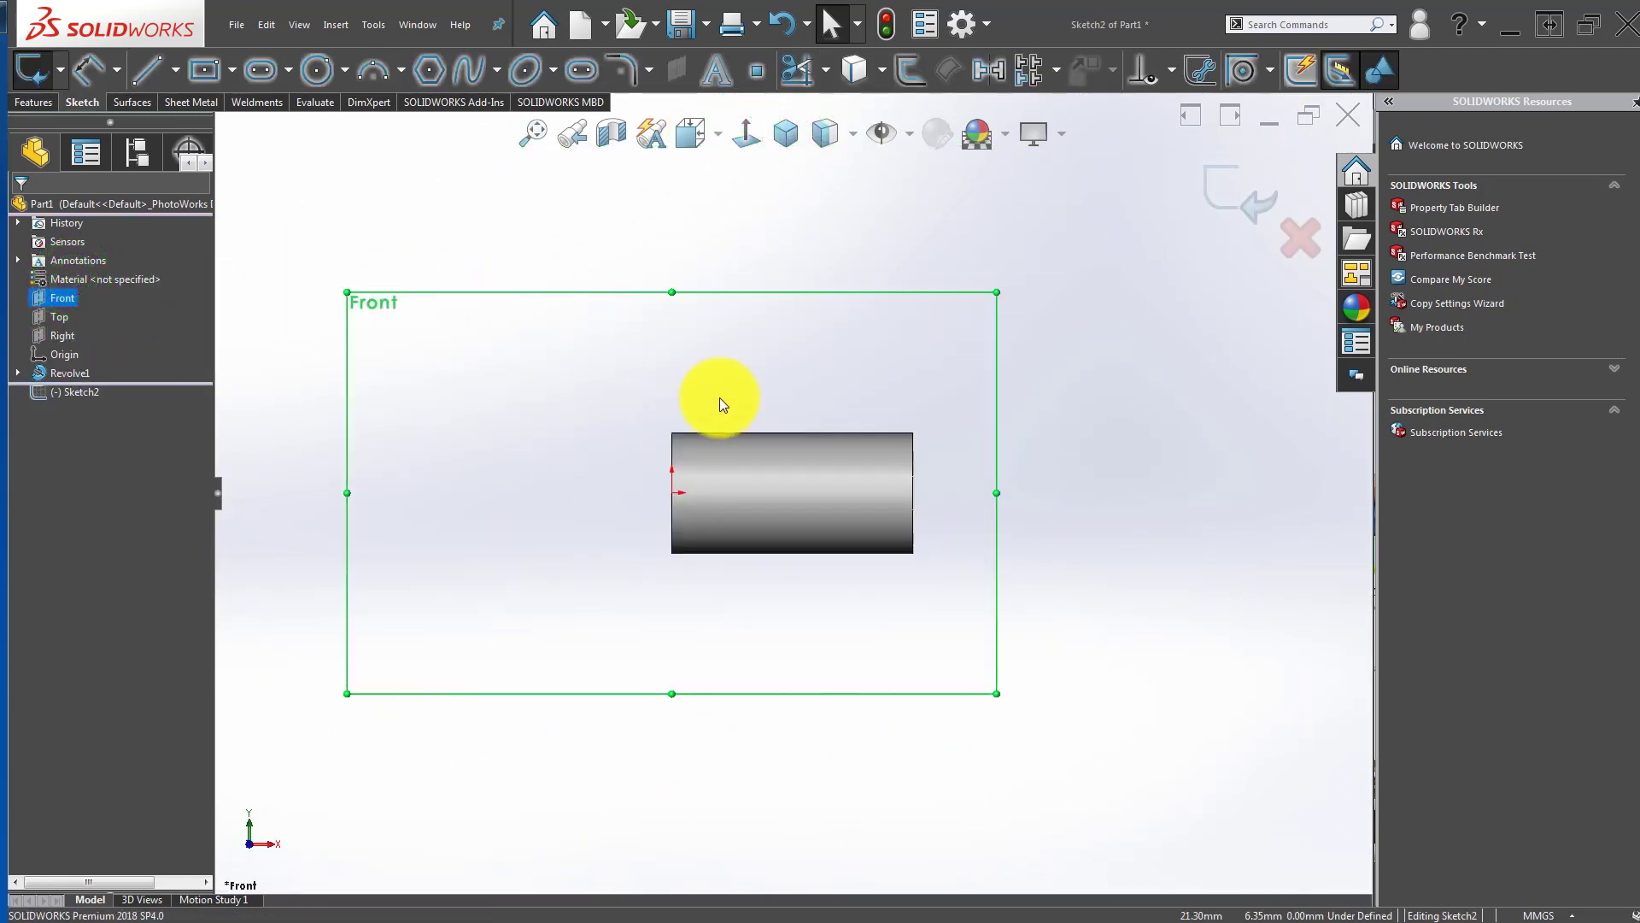
{"action": "left_click", "coordinate": [777, 251]}
Step: Draw a horizontal centerline about 13.5 mm long from the origin along the cylinder's axis
{"action": "left_click", "coordinate": [315, 70]}
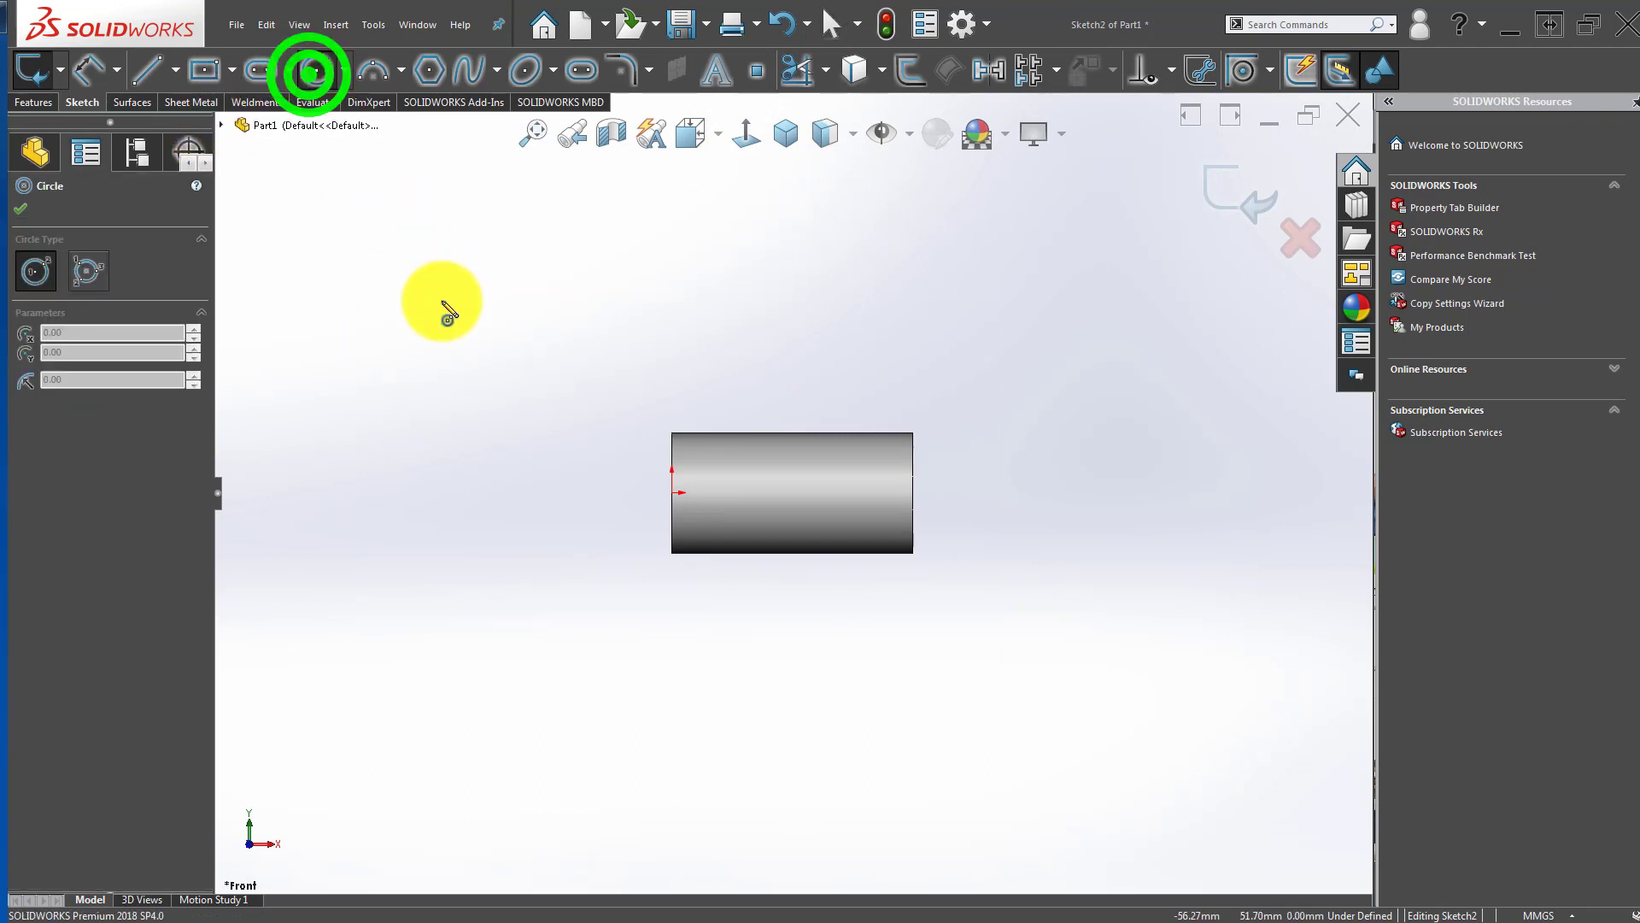
{"action": "left_click", "coordinate": [176, 69]}
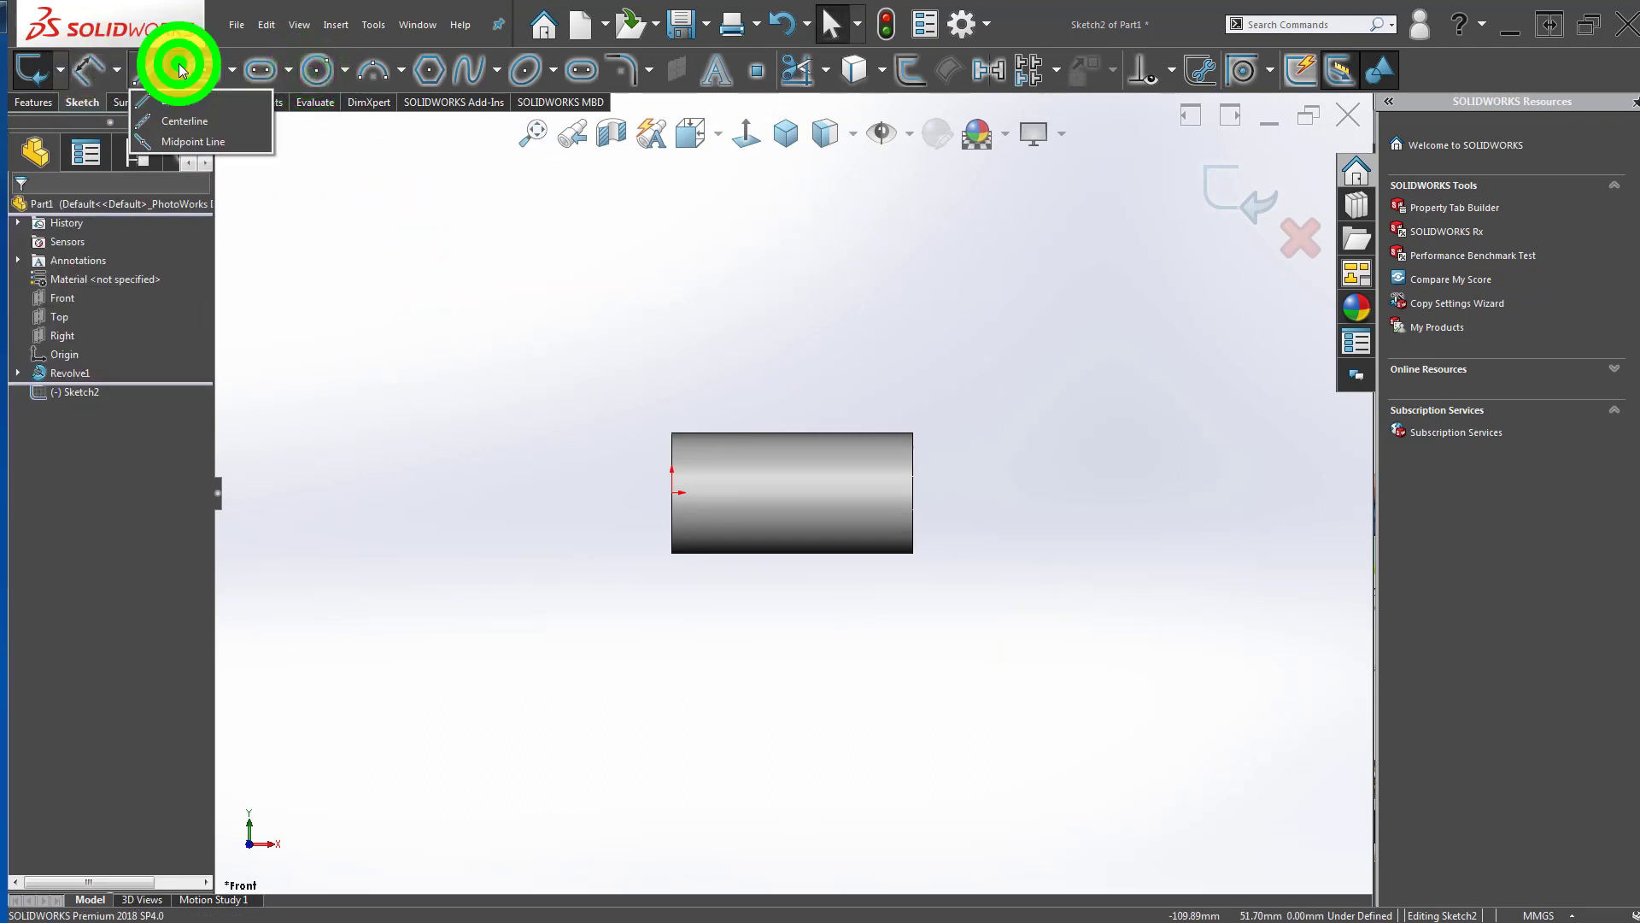
{"action": "left_click", "coordinate": [178, 120]}
{"action": "left_click", "coordinate": [672, 492]}
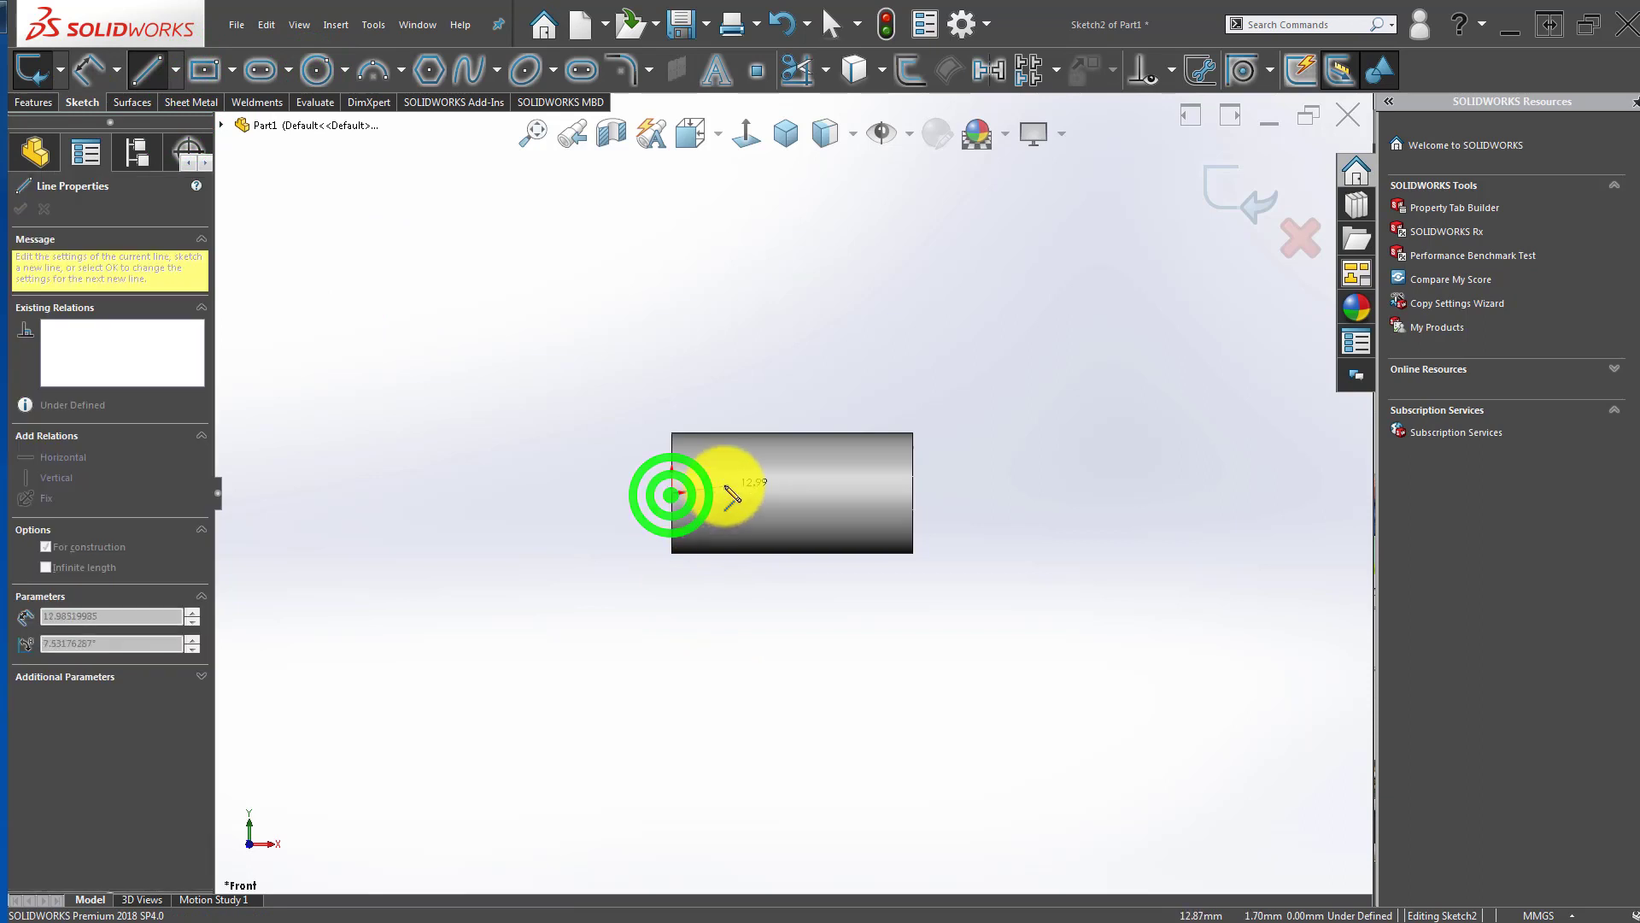
{"action": "left_click", "coordinate": [728, 495]}
{"action": "double_click", "coordinate": [481, 528]}
{"action": "scroll", "coordinate": [740, 459], "scroll_direction": "down", "scroll_amount": 4}
{"action": "key", "text": "Escape"}
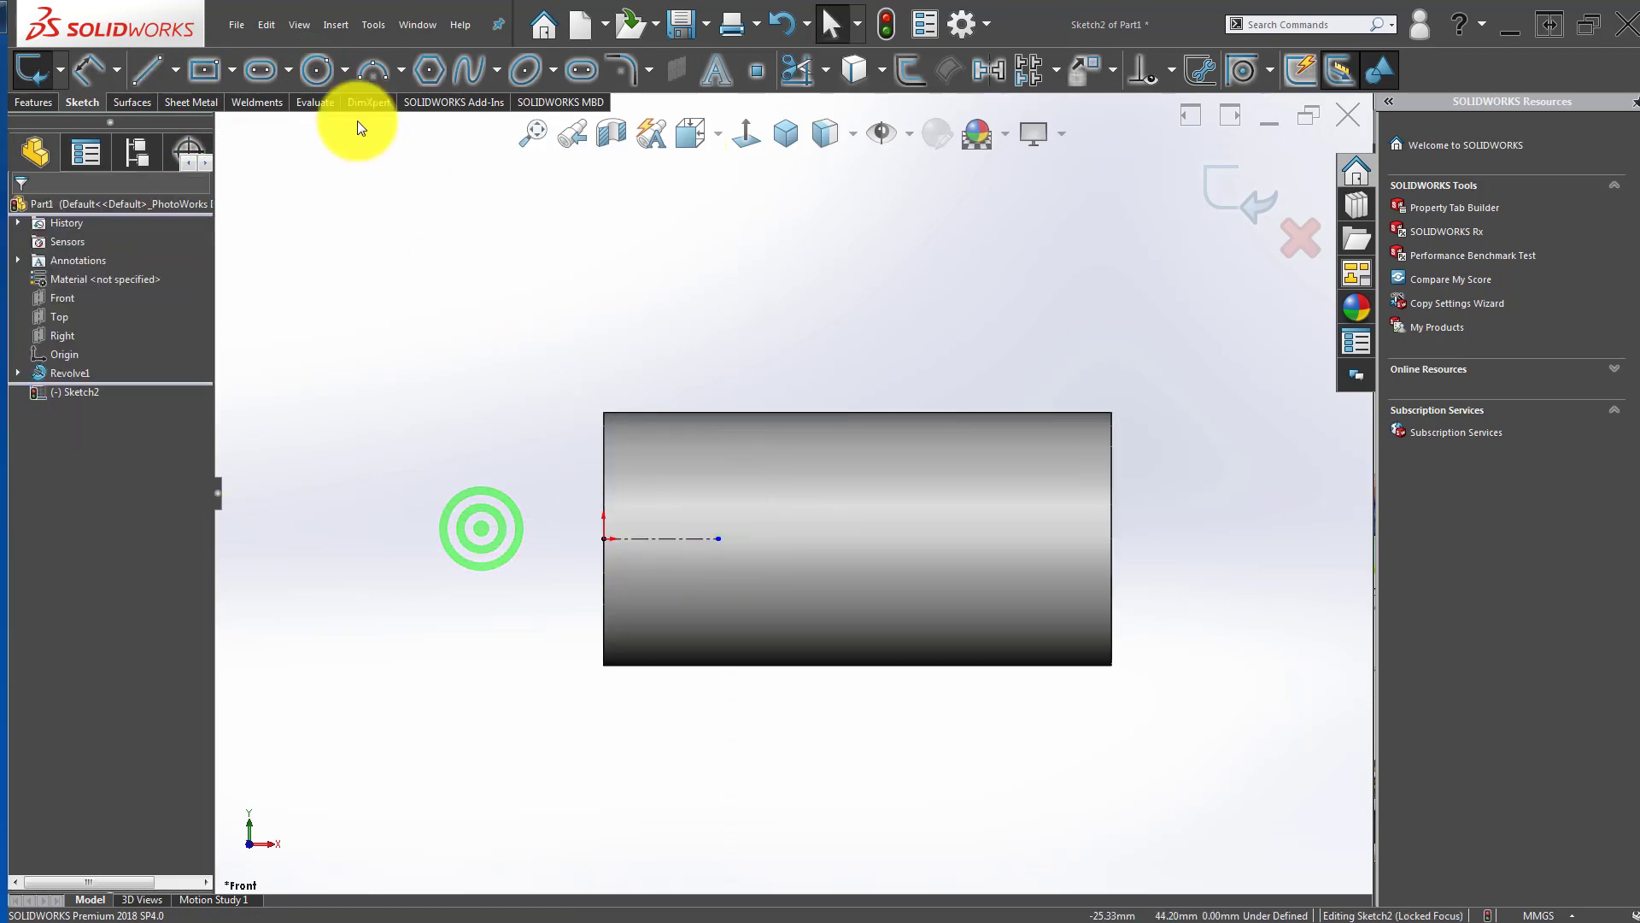
Step: Sketch a circle about 12 mm in diameter centered on the centerline's free endpoint
{"action": "left_click", "coordinate": [718, 538]}
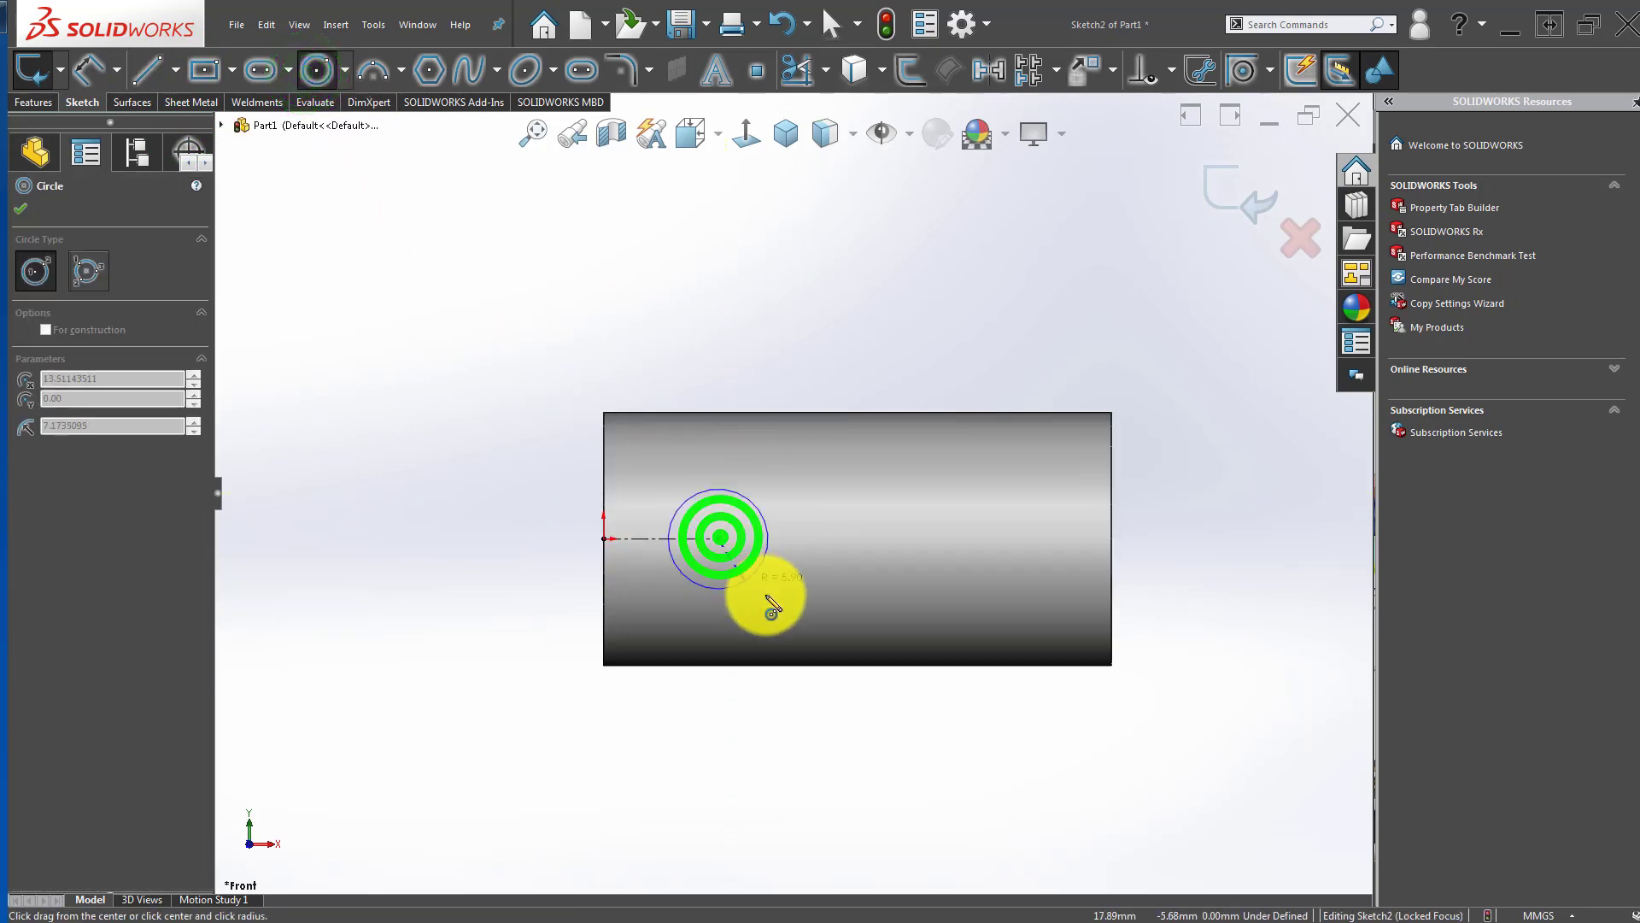
{"action": "left_click", "coordinate": [741, 584]}
{"action": "key", "text": "Escape"}
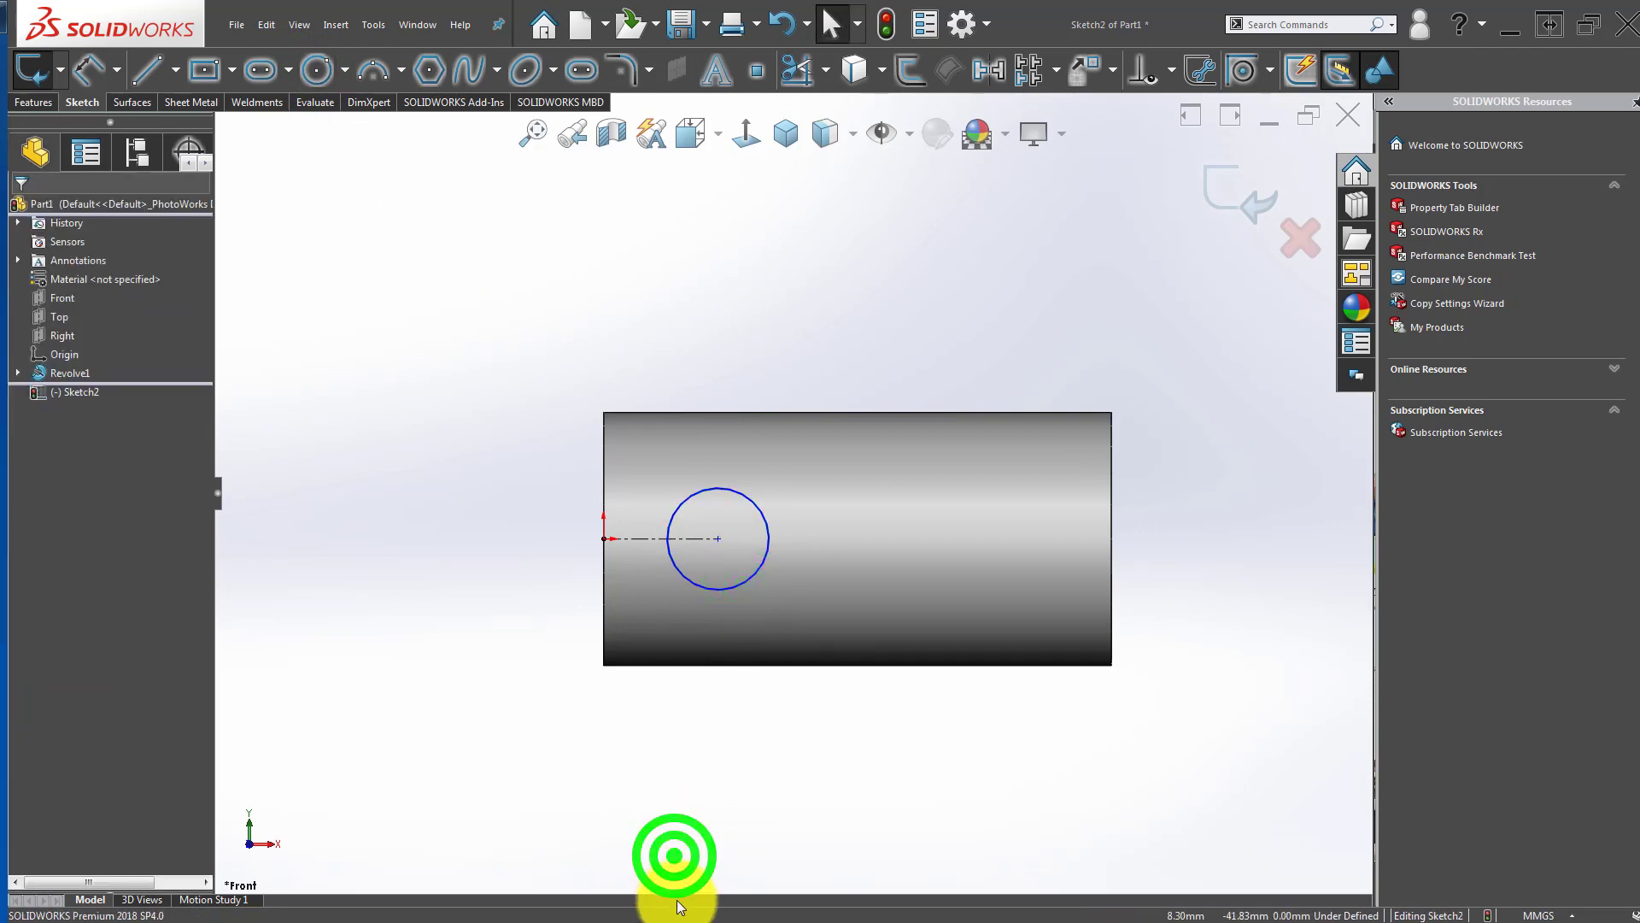
{"action": "right_click", "coordinate": [680, 870]}
{"action": "left_click", "coordinate": [547, 761]}
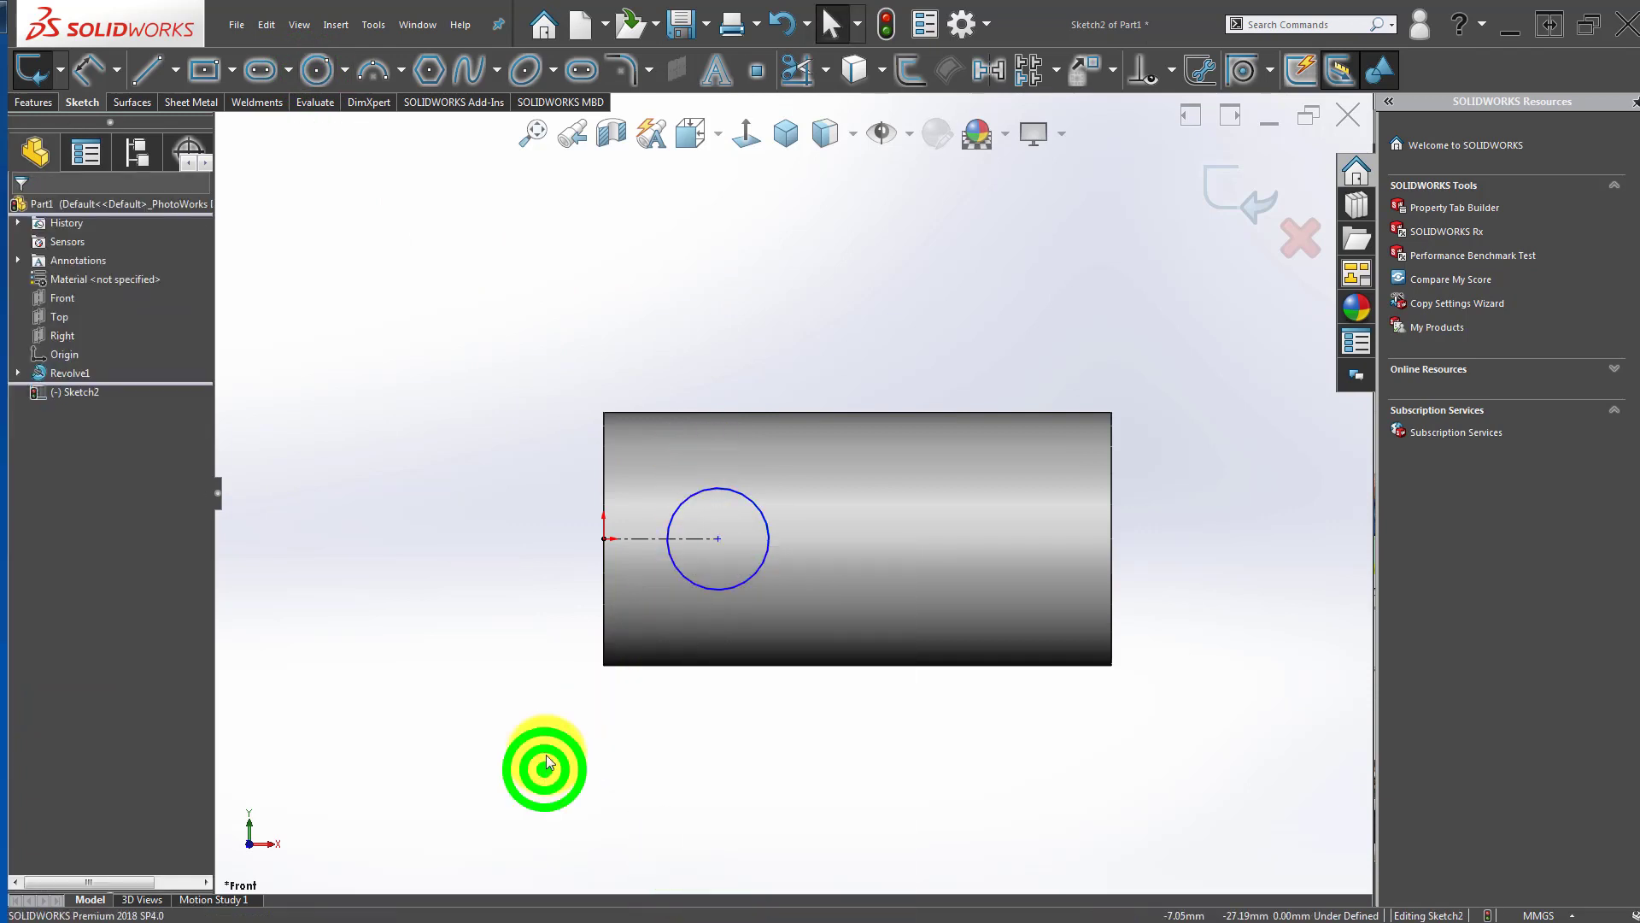
Step: Dimension the circle's diameter as 16 mm
{"action": "scroll", "coordinate": [716, 547], "scroll_direction": "down", "scroll_amount": 4}
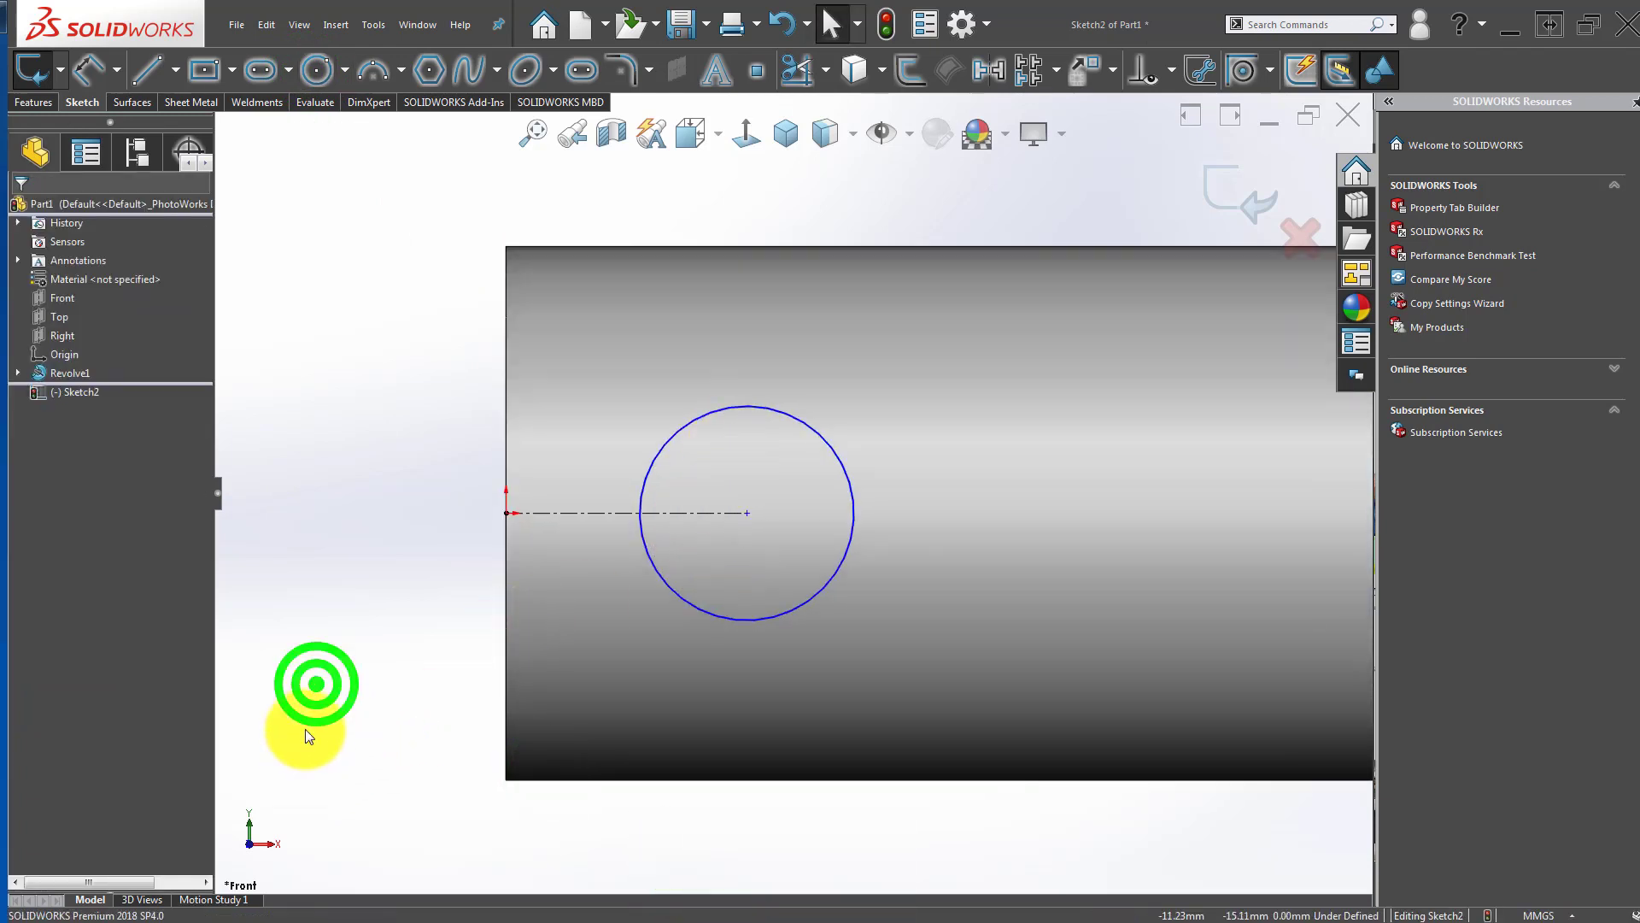
{"action": "left_click", "coordinate": [712, 418]}
{"action": "left_click", "coordinate": [631, 367]}
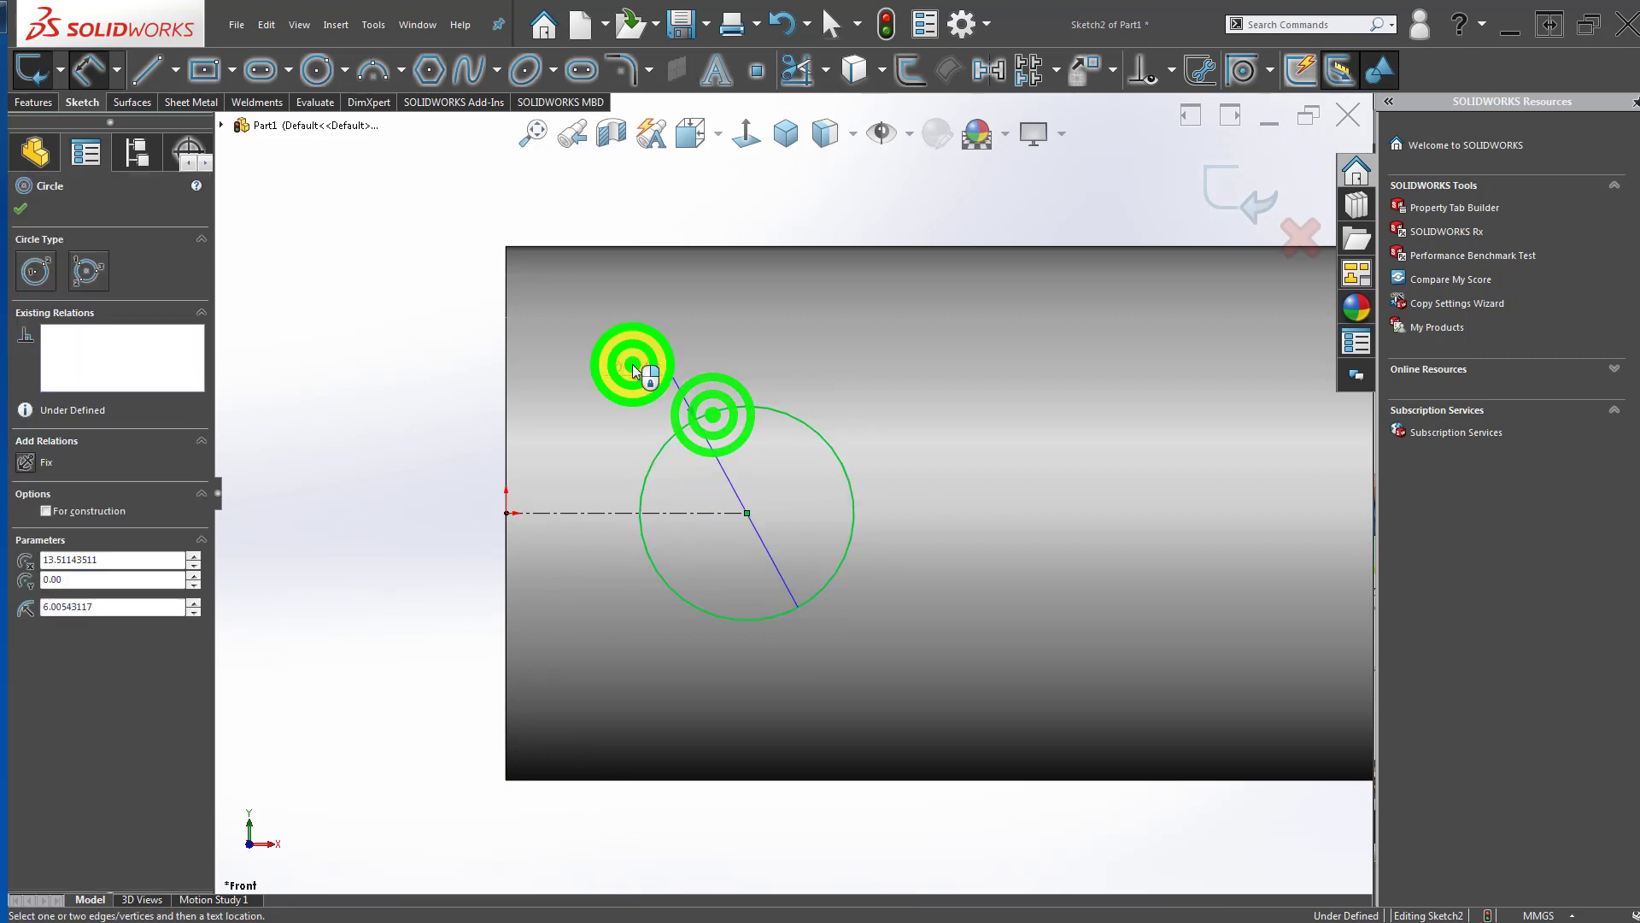
{"action": "type", "text": "16"}
{"action": "key", "text": "Return"}
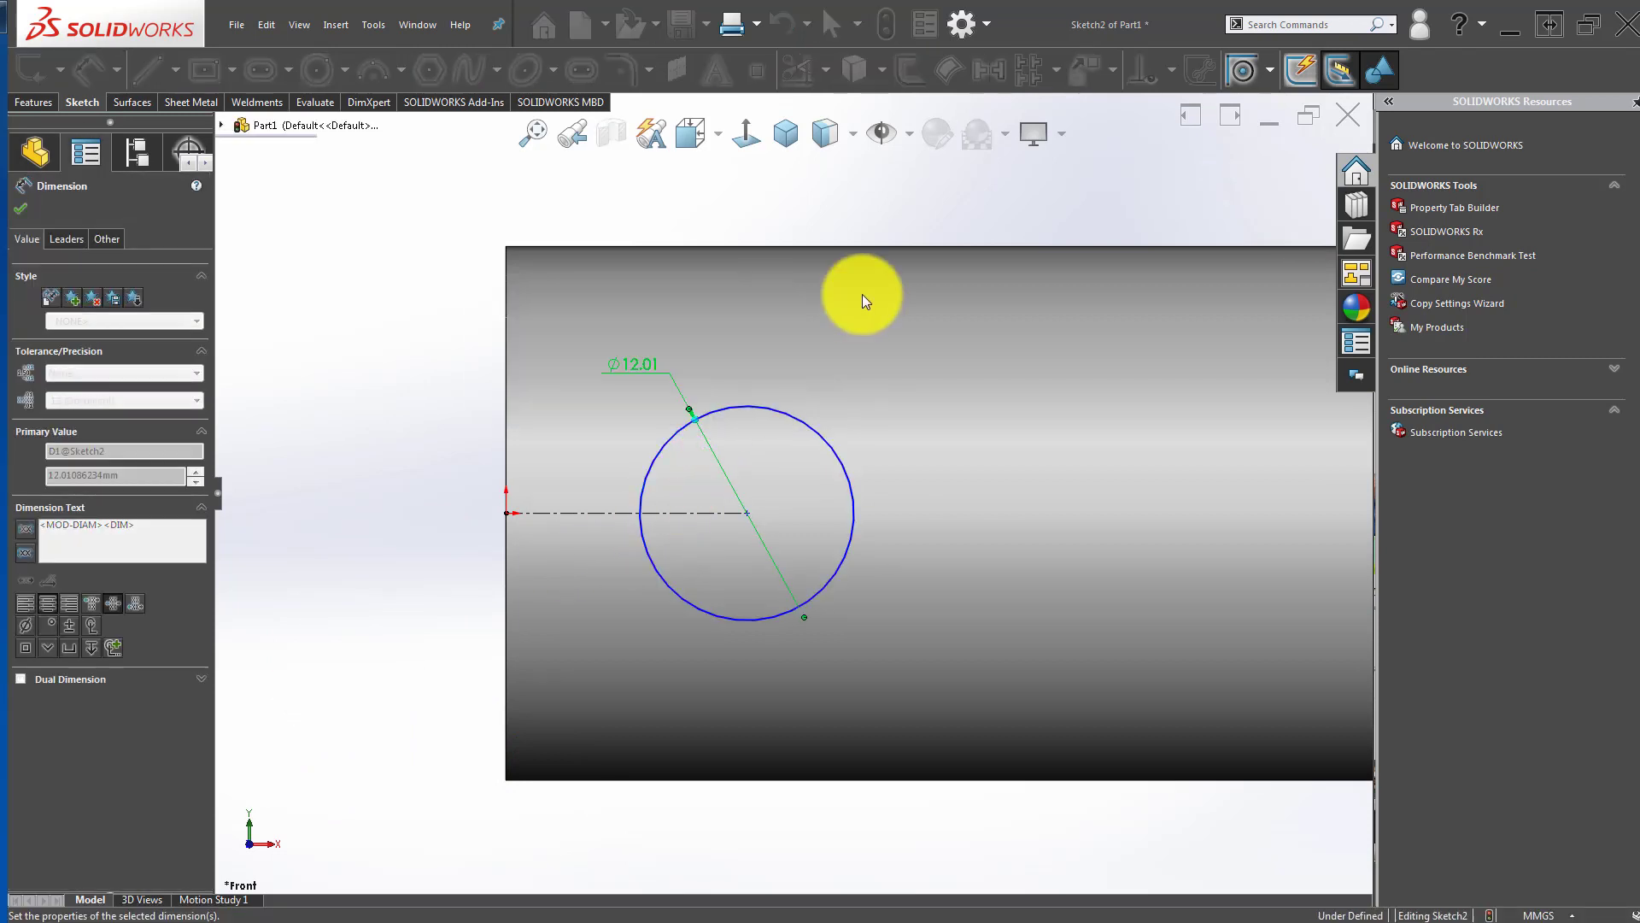
{"action": "key", "text": "Escape"}
Step: Dimension the centerline from the origin to the circle's center as 15 mm
{"action": "scroll", "coordinate": [615, 564], "scroll_direction": "up", "scroll_amount": 3}
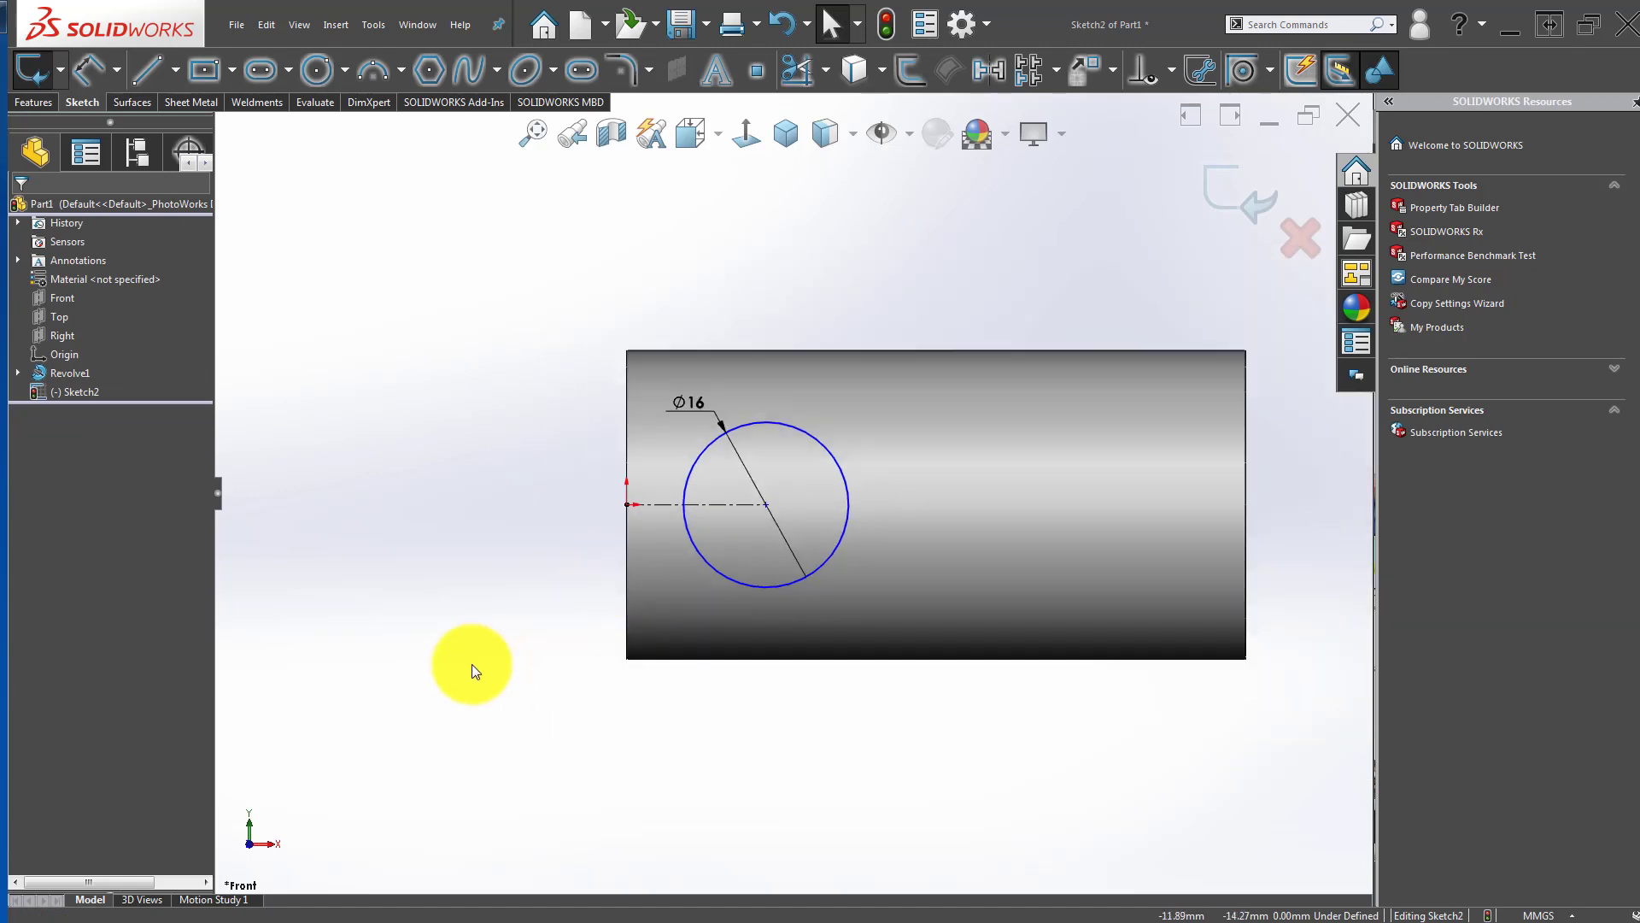
{"action": "left_click", "coordinate": [669, 504]}
{"action": "left_click", "coordinate": [669, 587]}
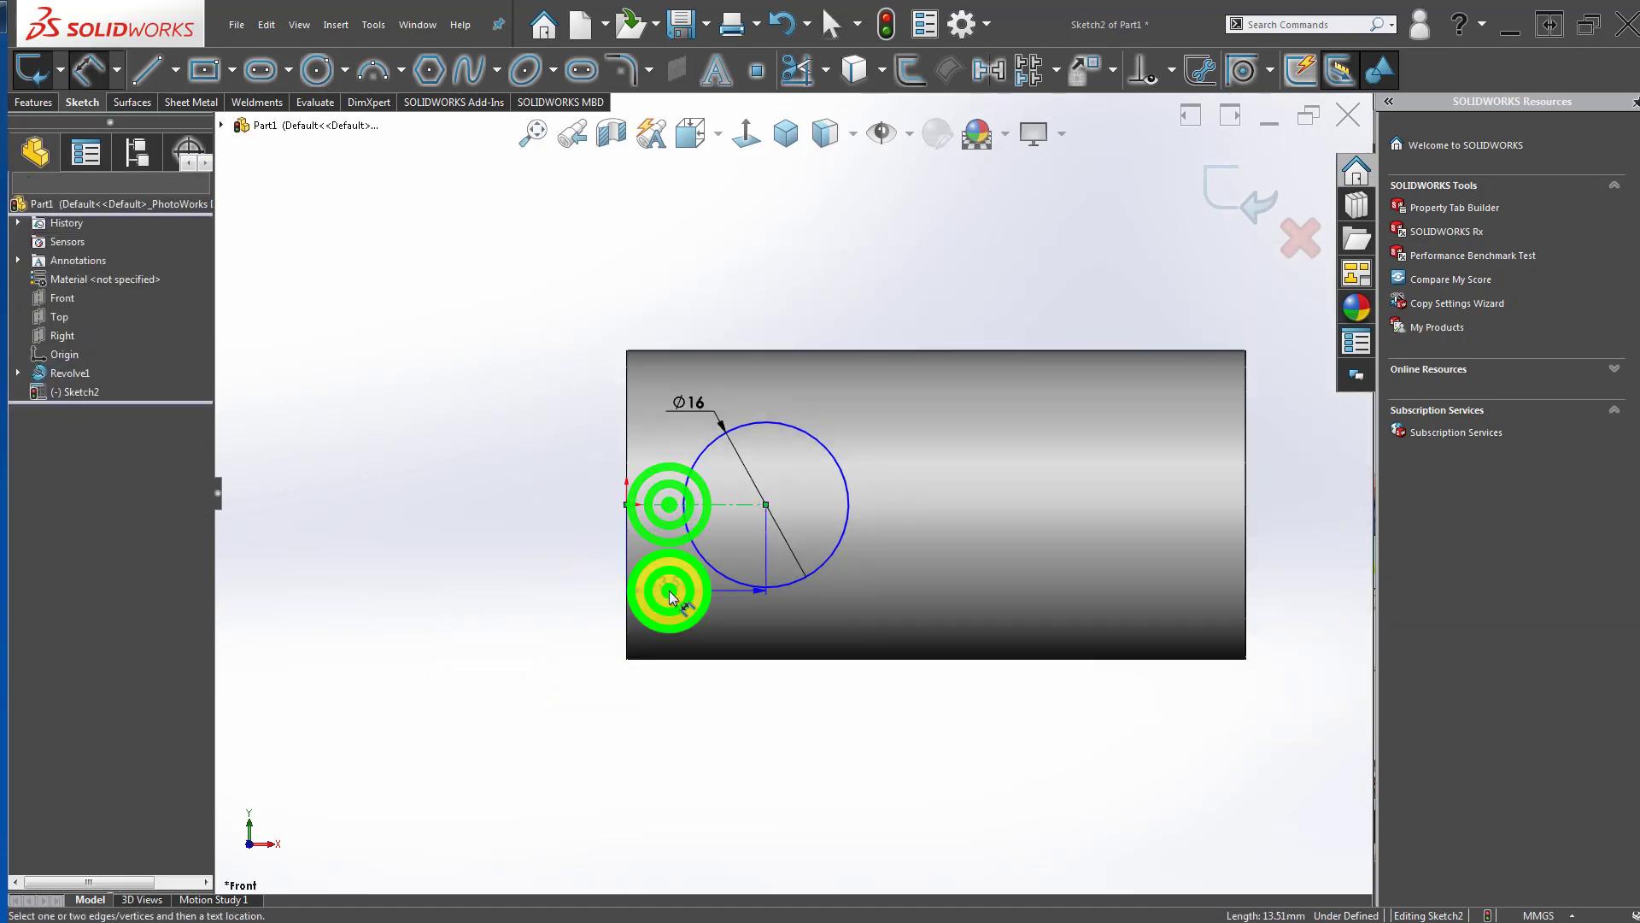
{"action": "type", "text": "15"}
{"action": "key", "text": "Return"}
{"action": "key", "text": "Escape"}
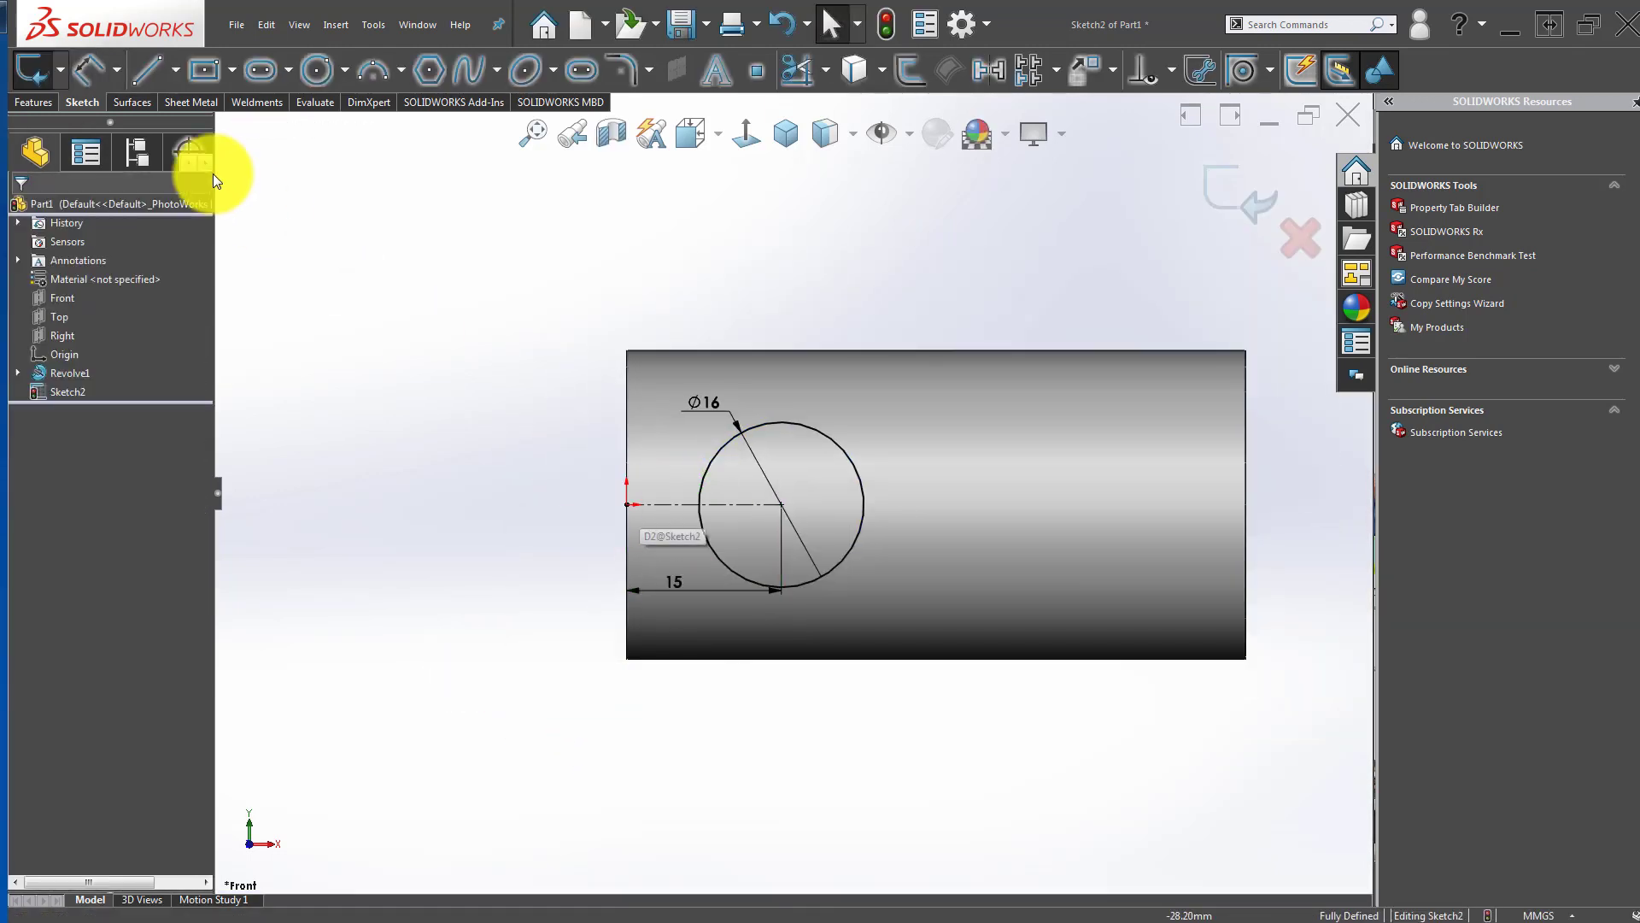
Step: Create an extruded cut from the circle sketch with the Through All end condition
{"action": "left_click", "coordinate": [35, 103]}
{"action": "left_click", "coordinate": [228, 71]}
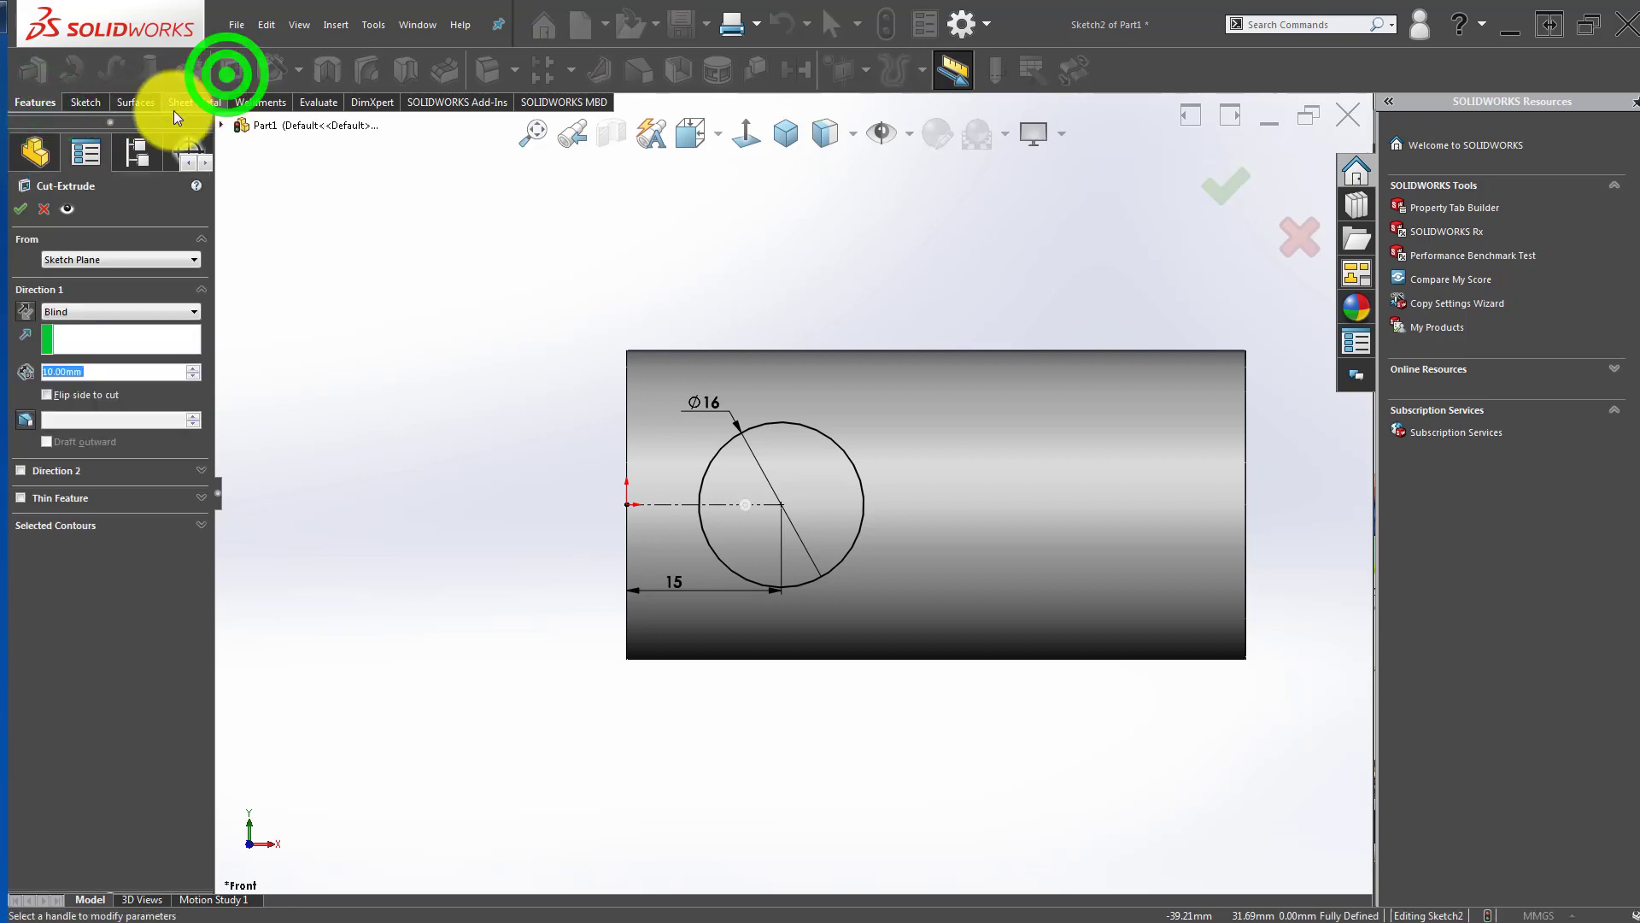
{"action": "left_click", "coordinate": [89, 310]}
{"action": "left_click", "coordinate": [140, 340]}
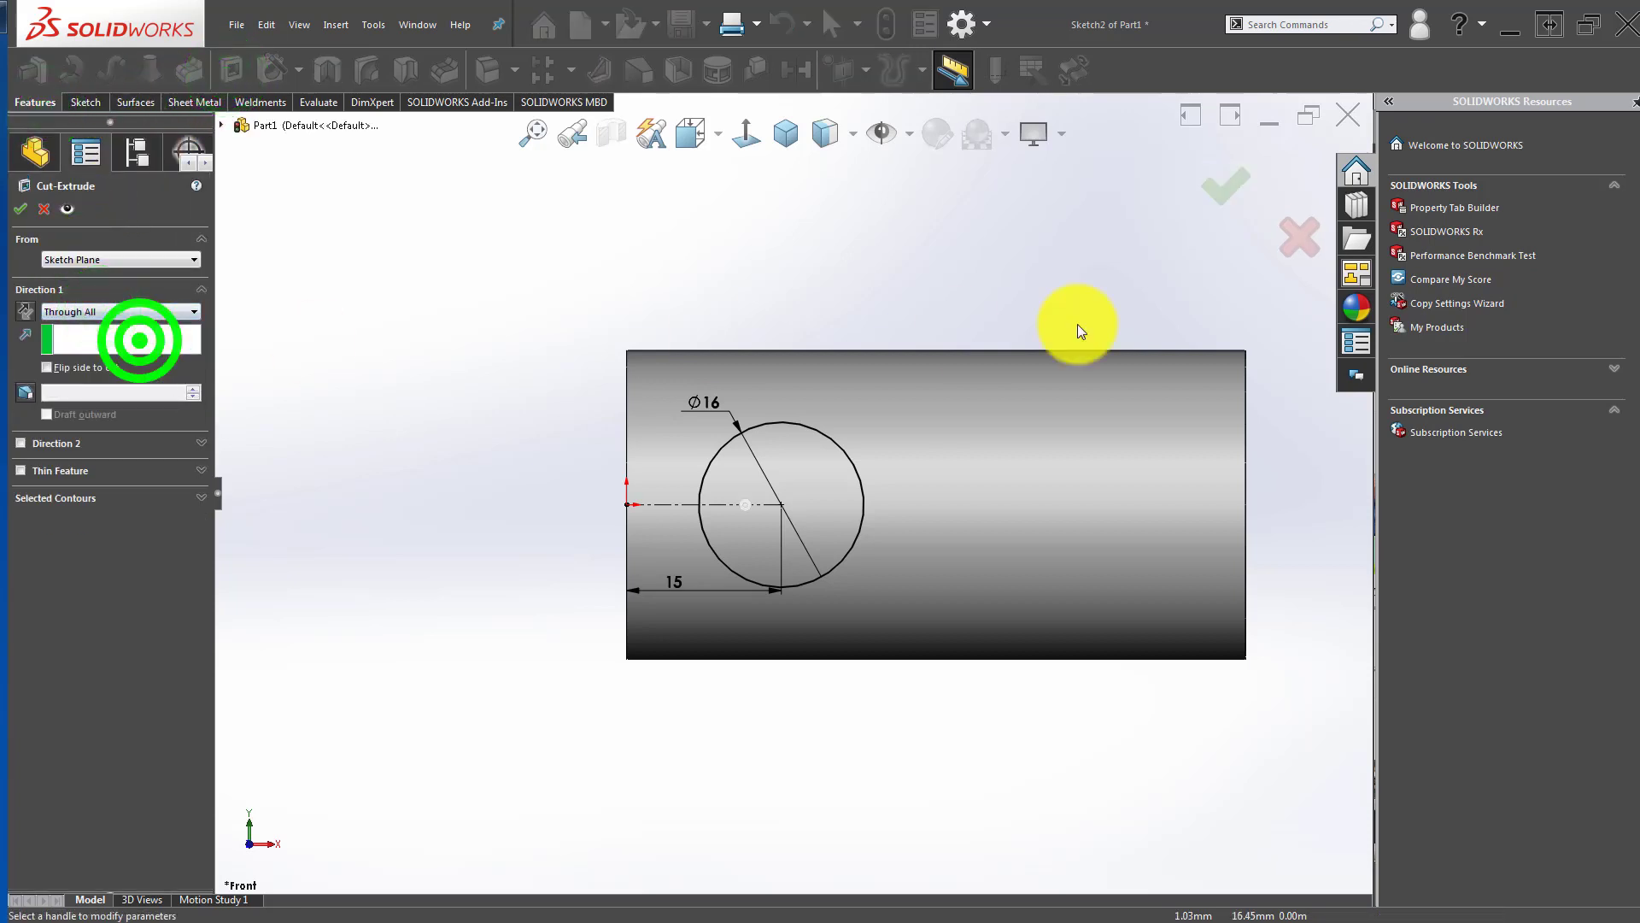
{"action": "left_click", "coordinate": [1209, 192]}
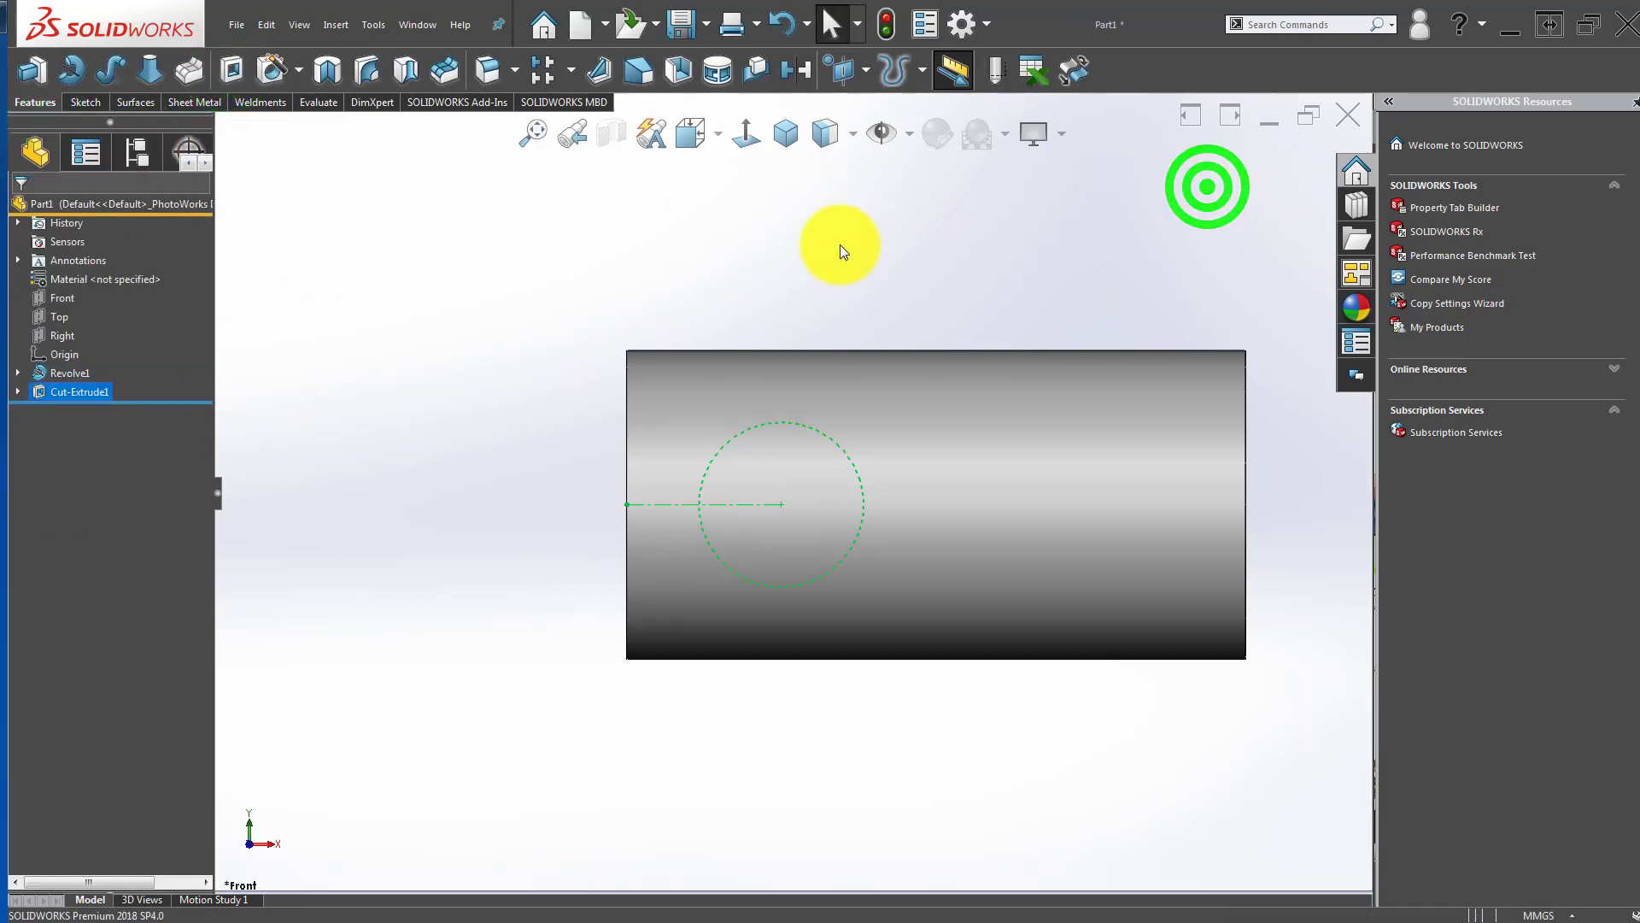
{"action": "left_click", "coordinate": [839, 245]}
Step: Edit the hole's extruded cut to use the Mid Plane end condition with a depth extending past both sides of the cylinder
{"action": "left_click", "coordinate": [70, 392]}
{"action": "left_click", "coordinate": [86, 342]}
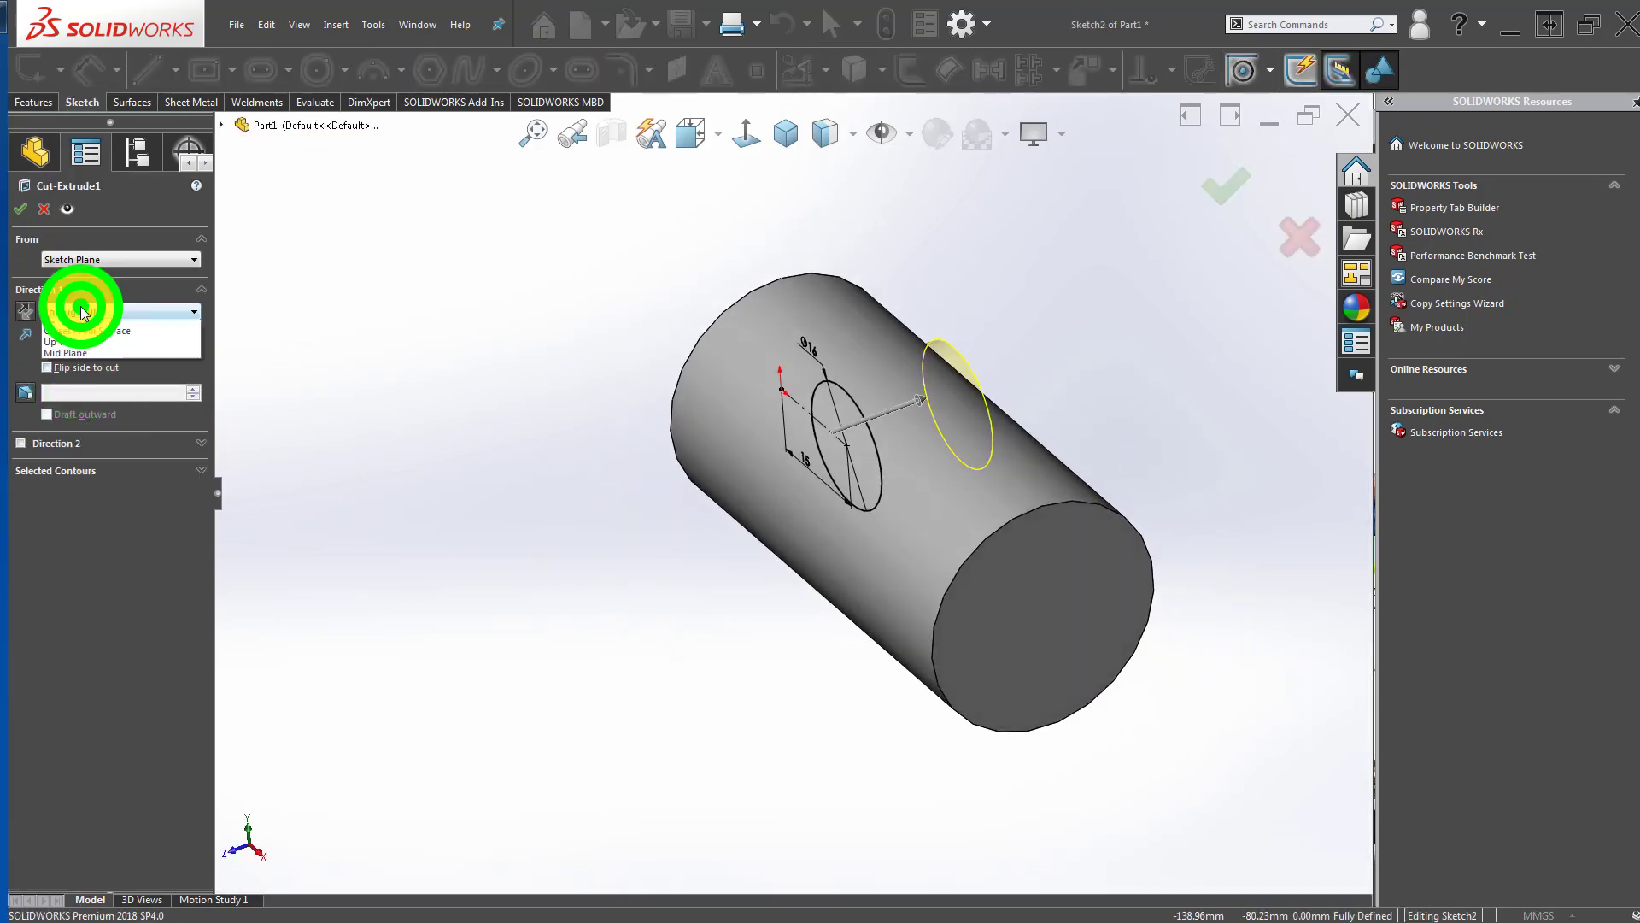
{"action": "left_click", "coordinate": [94, 413]}
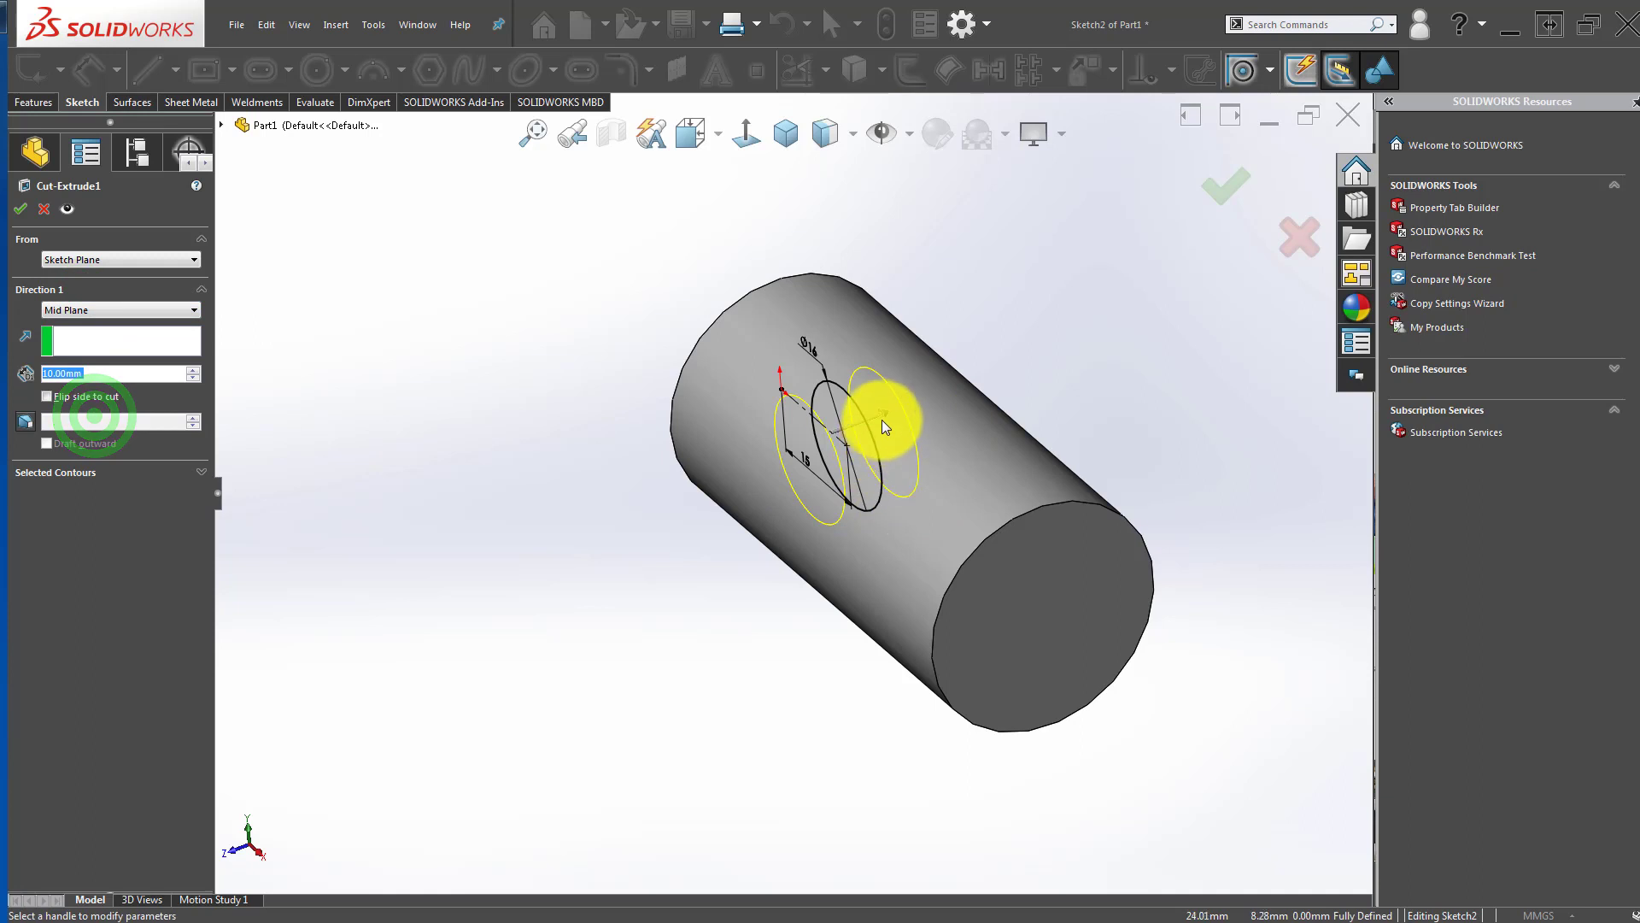
{"action": "left_click_drag", "start_coordinate": [881, 416], "coordinate": [965, 363]}
{"action": "left_click", "coordinate": [1215, 188]}
{"action": "left_click", "coordinate": [1025, 220]}
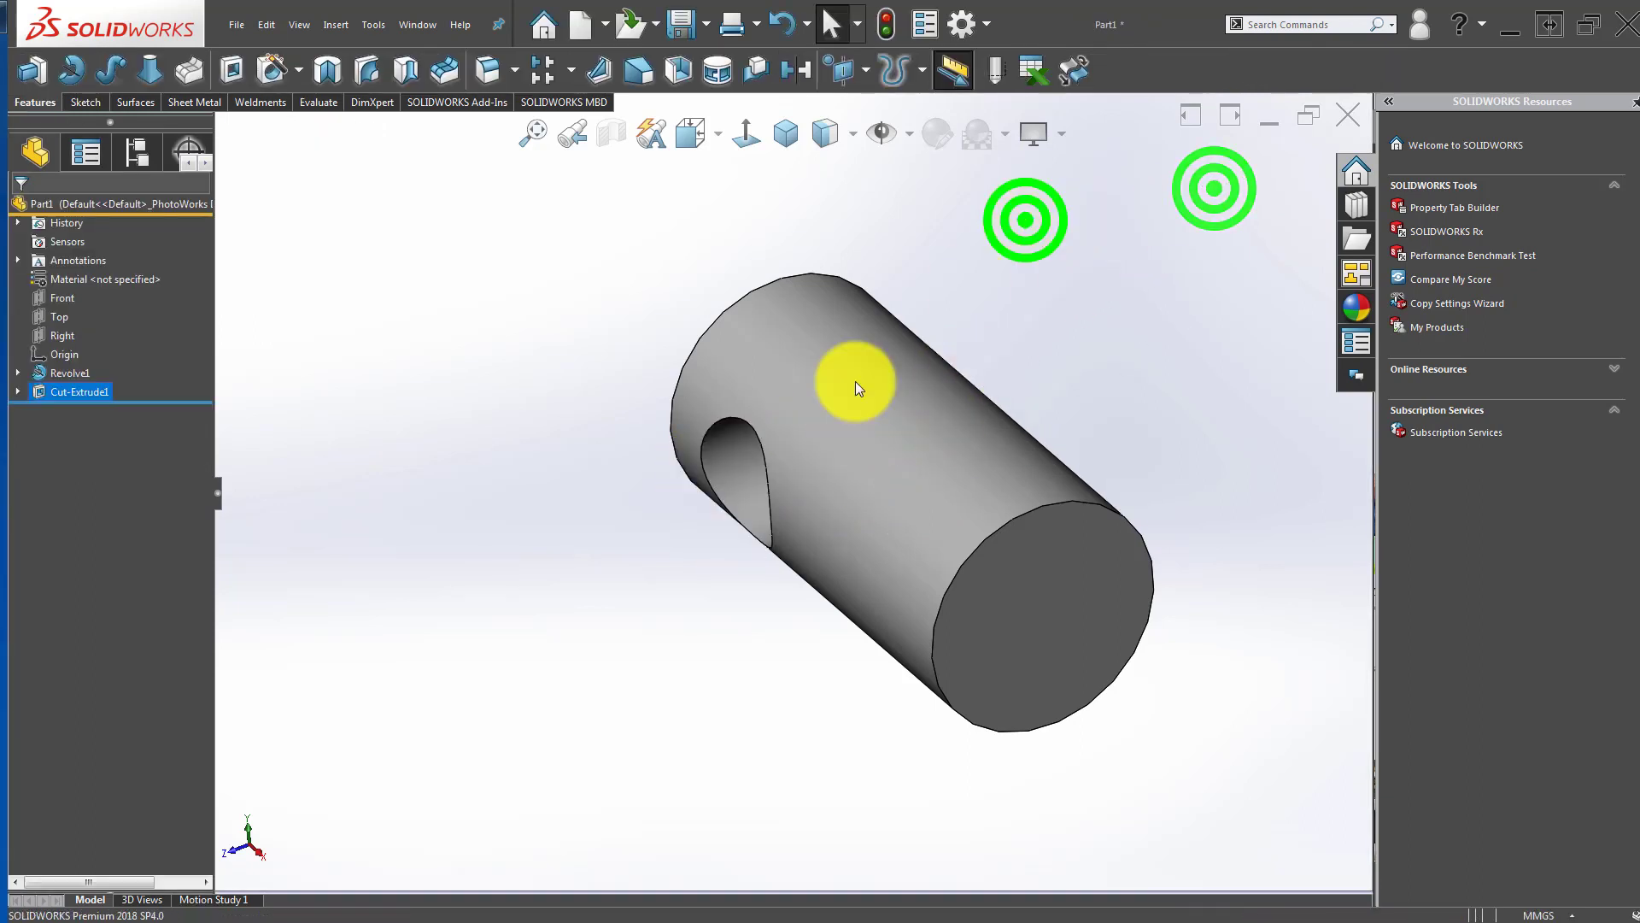
{"action": "middle_click_drag", "start_coordinate": [854, 381], "coordinate": [843, 469]}
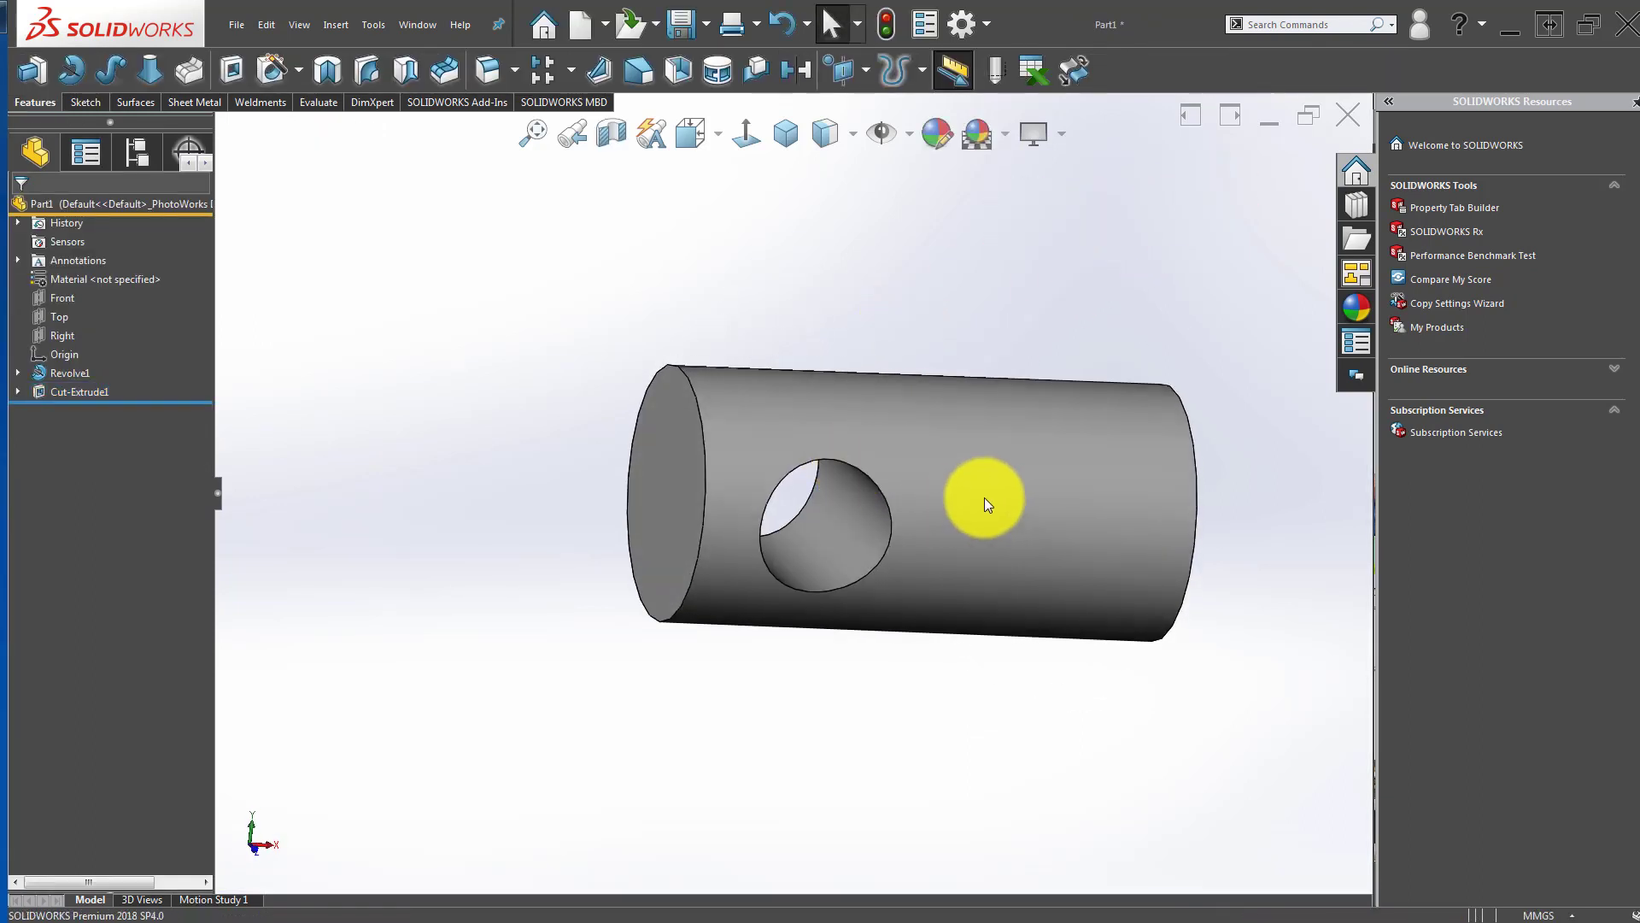
{"action": "middle_click_drag", "start_coordinate": [985, 497], "coordinate": [950, 556]}
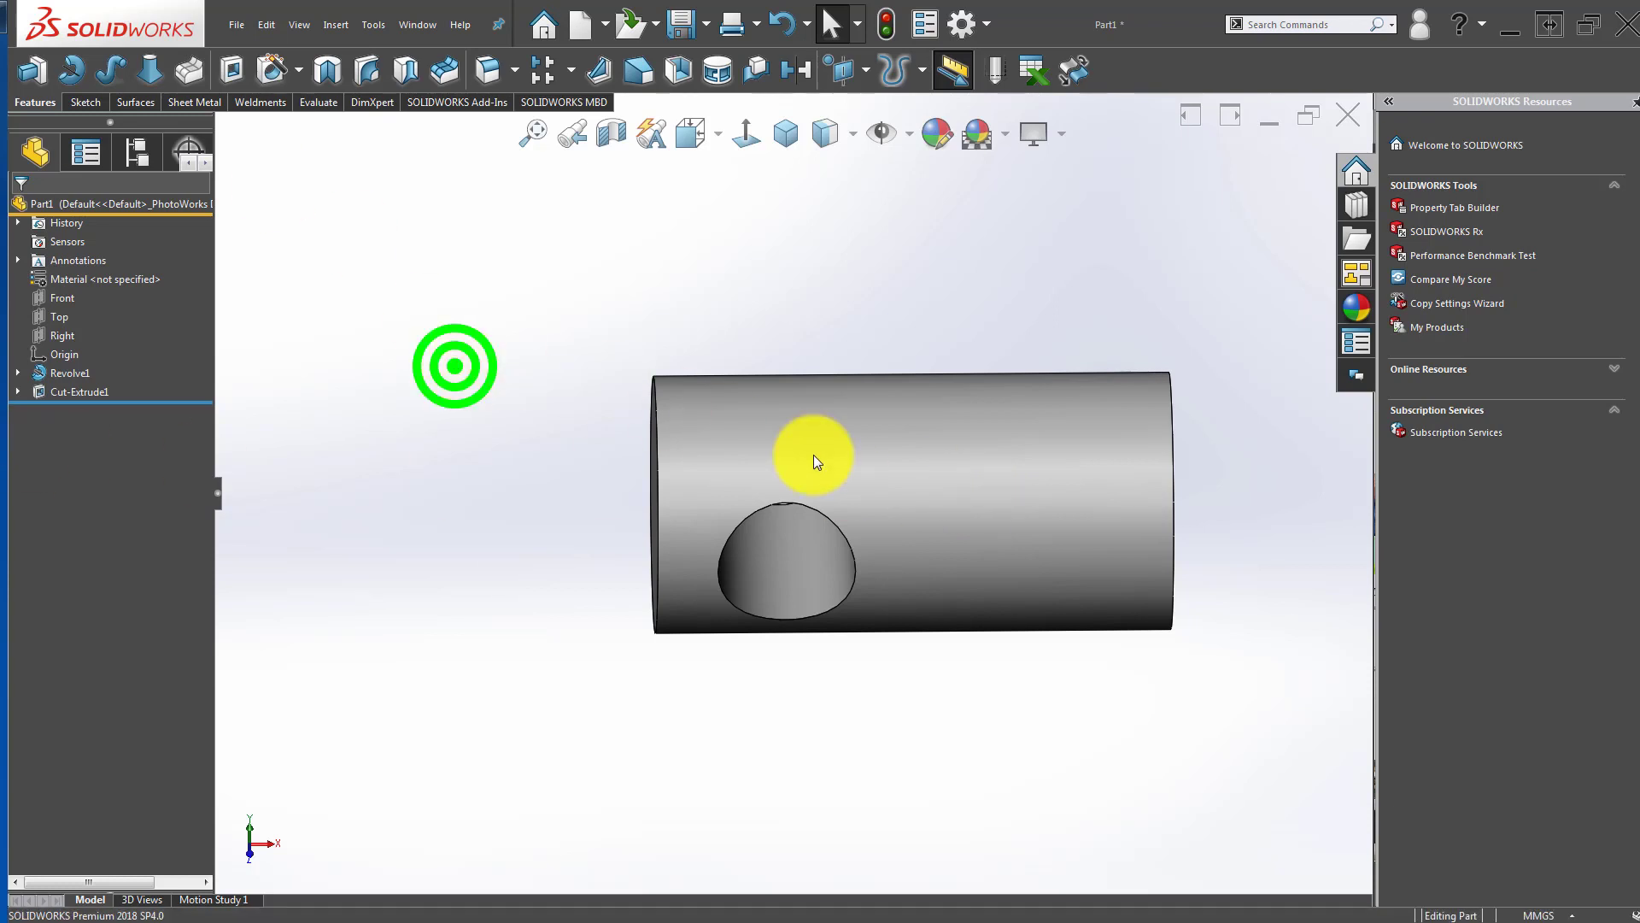
{"action": "middle_click_drag", "start_coordinate": [813, 454], "coordinate": [859, 509]}
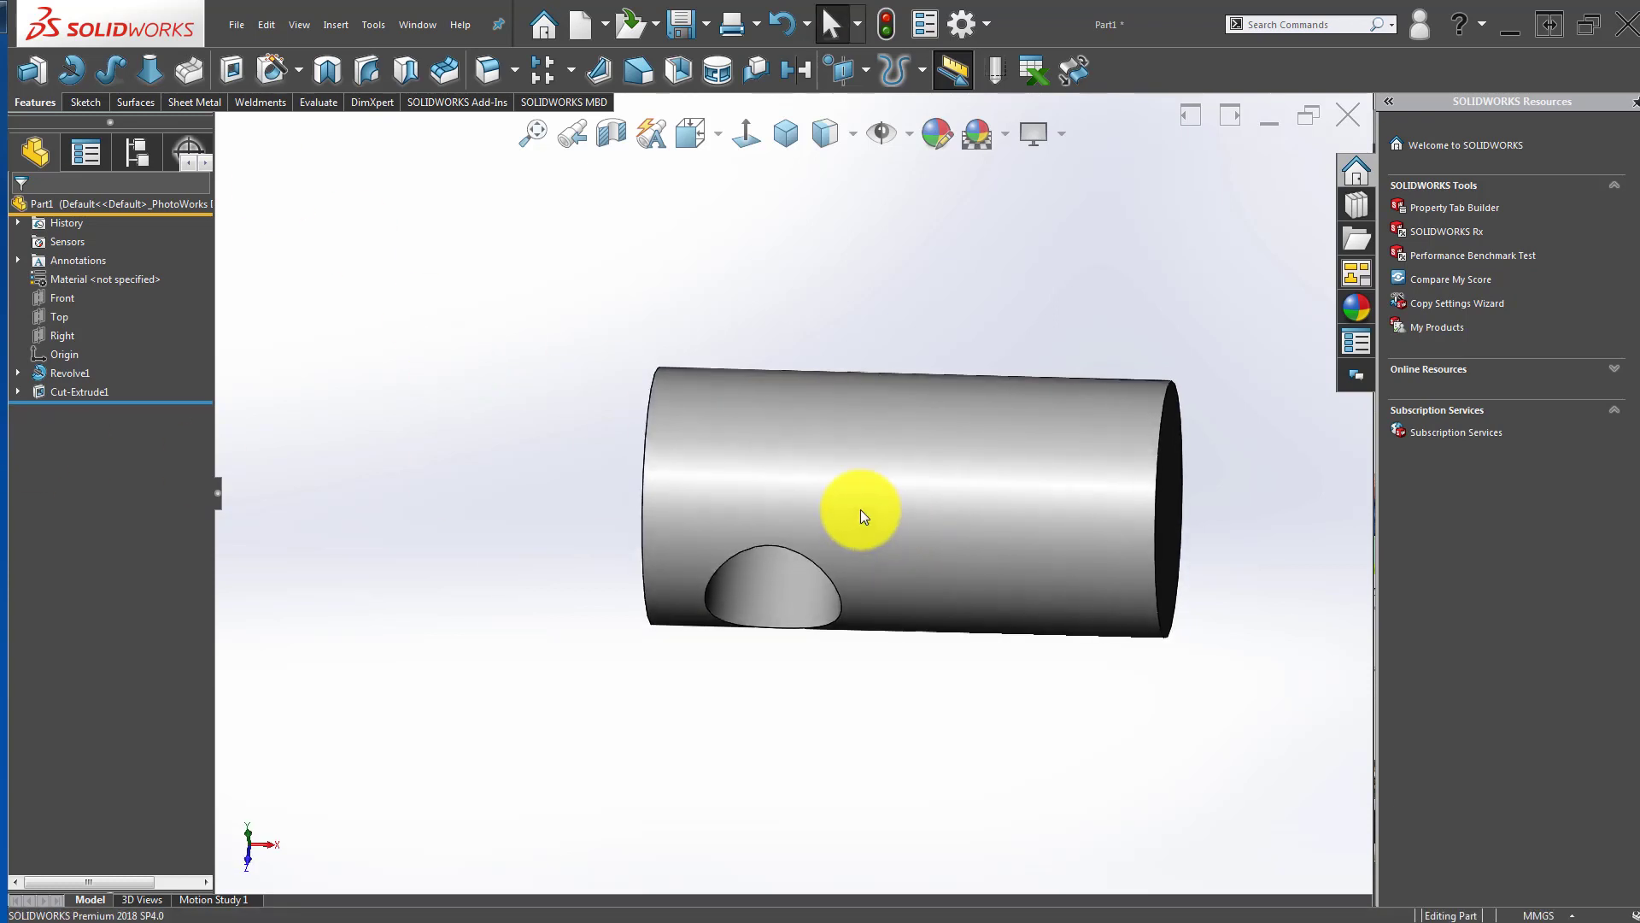
{"action": "left_click", "coordinate": [65, 301]}
{"action": "middle_click_drag", "start_coordinate": [709, 497], "coordinate": [722, 530]}
{"action": "right_click", "coordinate": [39, 298]}
{"action": "left_click", "coordinate": [50, 281]}
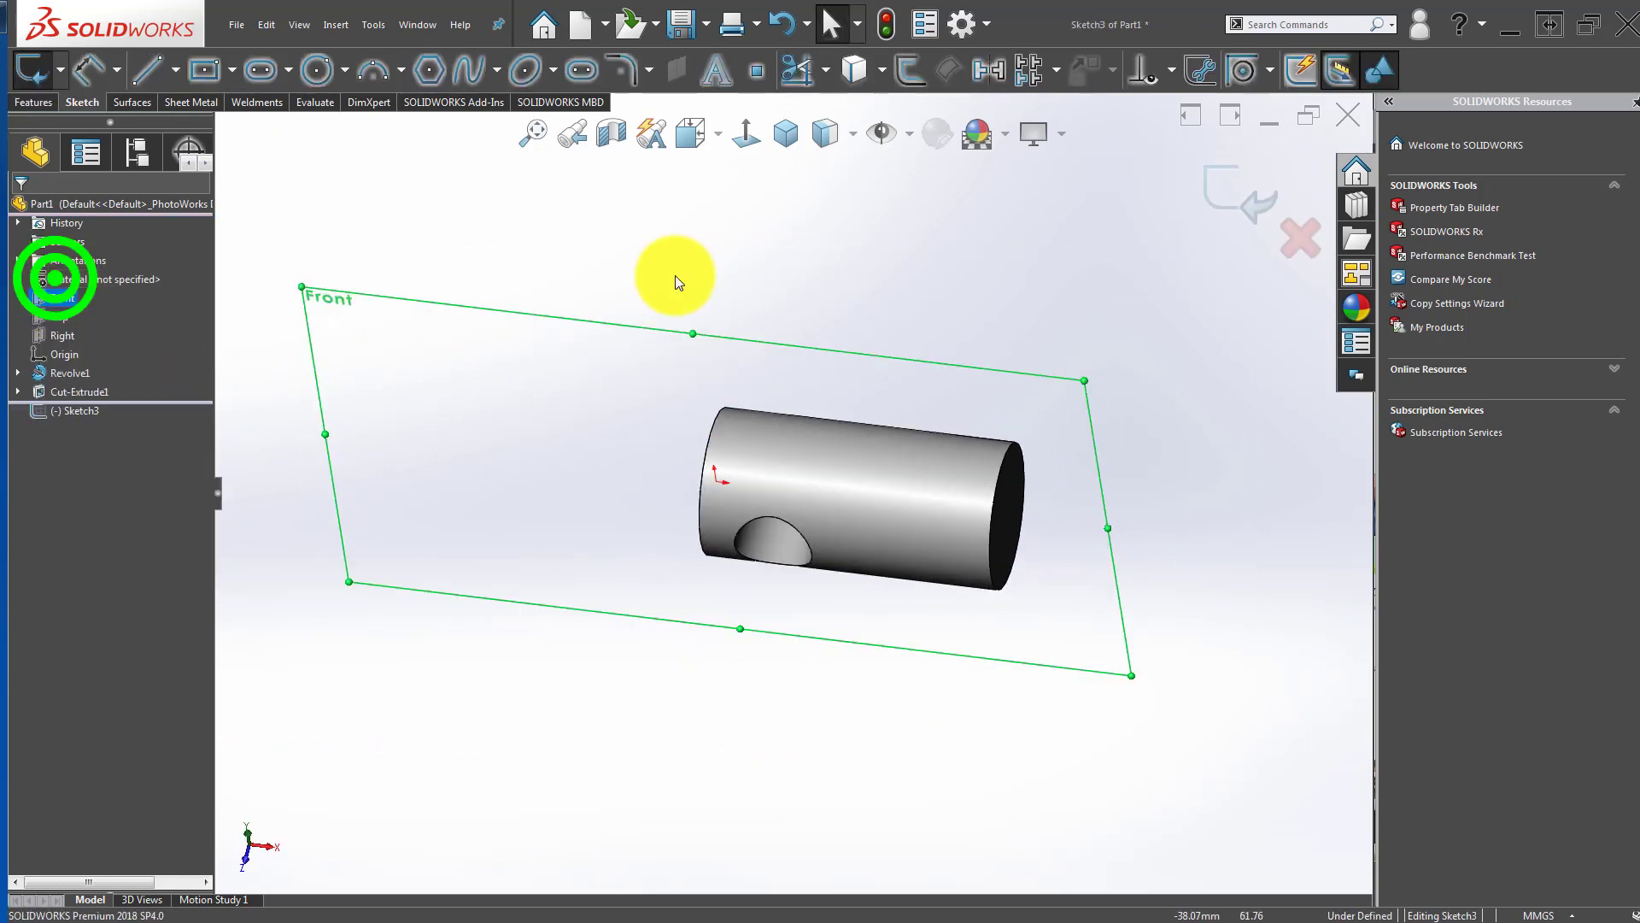
{"action": "left_click", "coordinate": [679, 275]}
{"action": "left_click", "coordinate": [750, 132]}
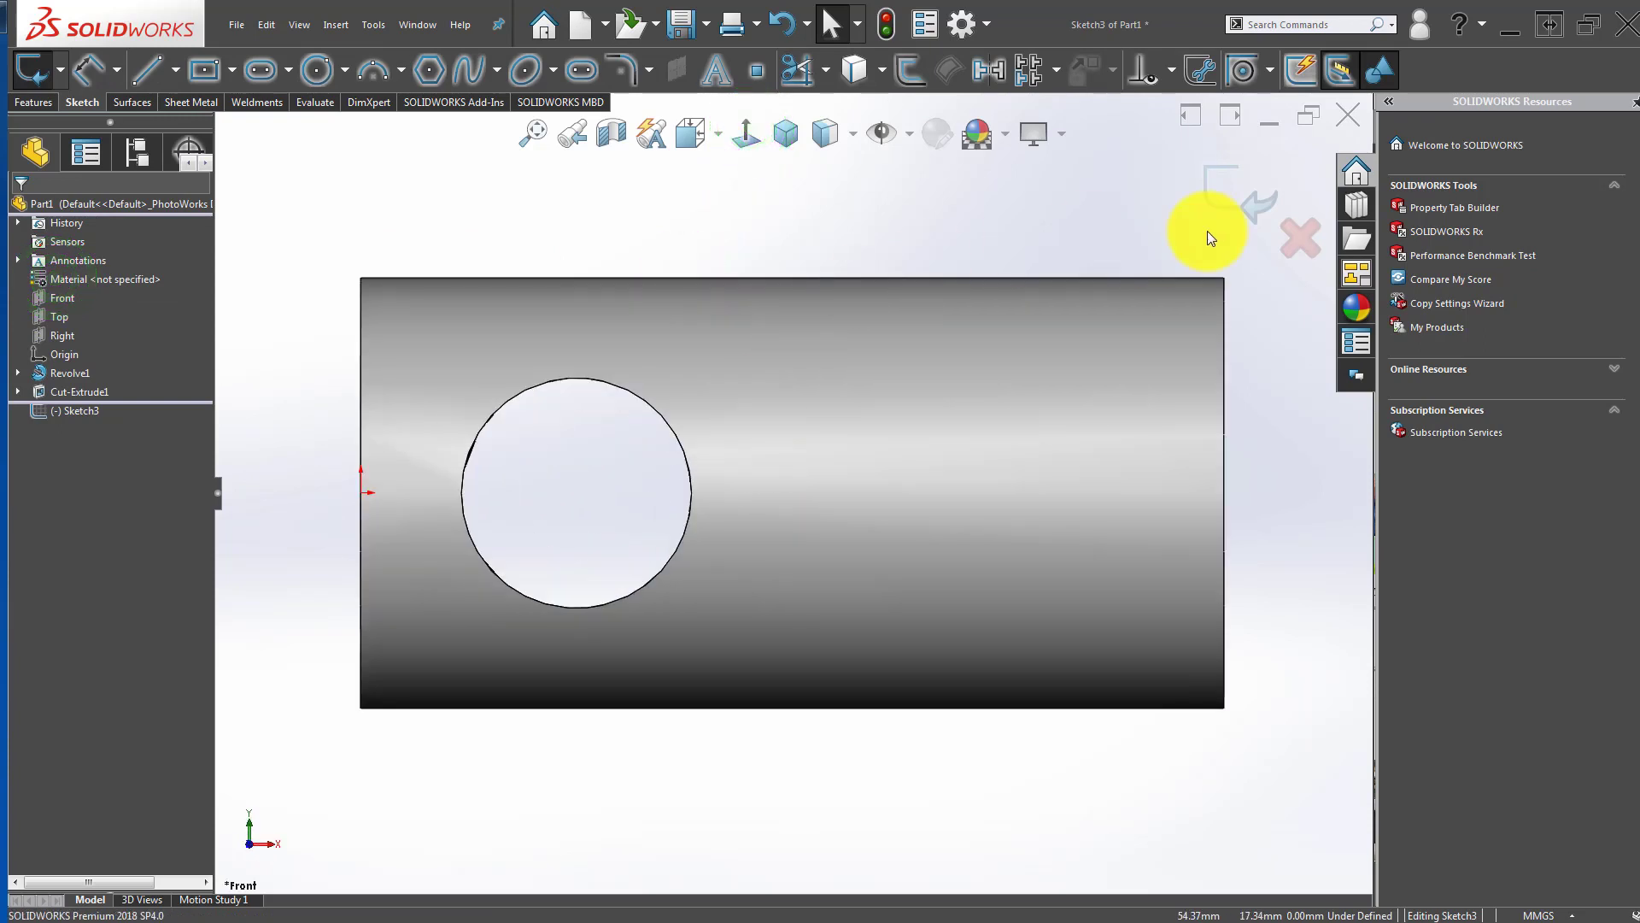
{"action": "left_click", "coordinate": [1256, 184]}
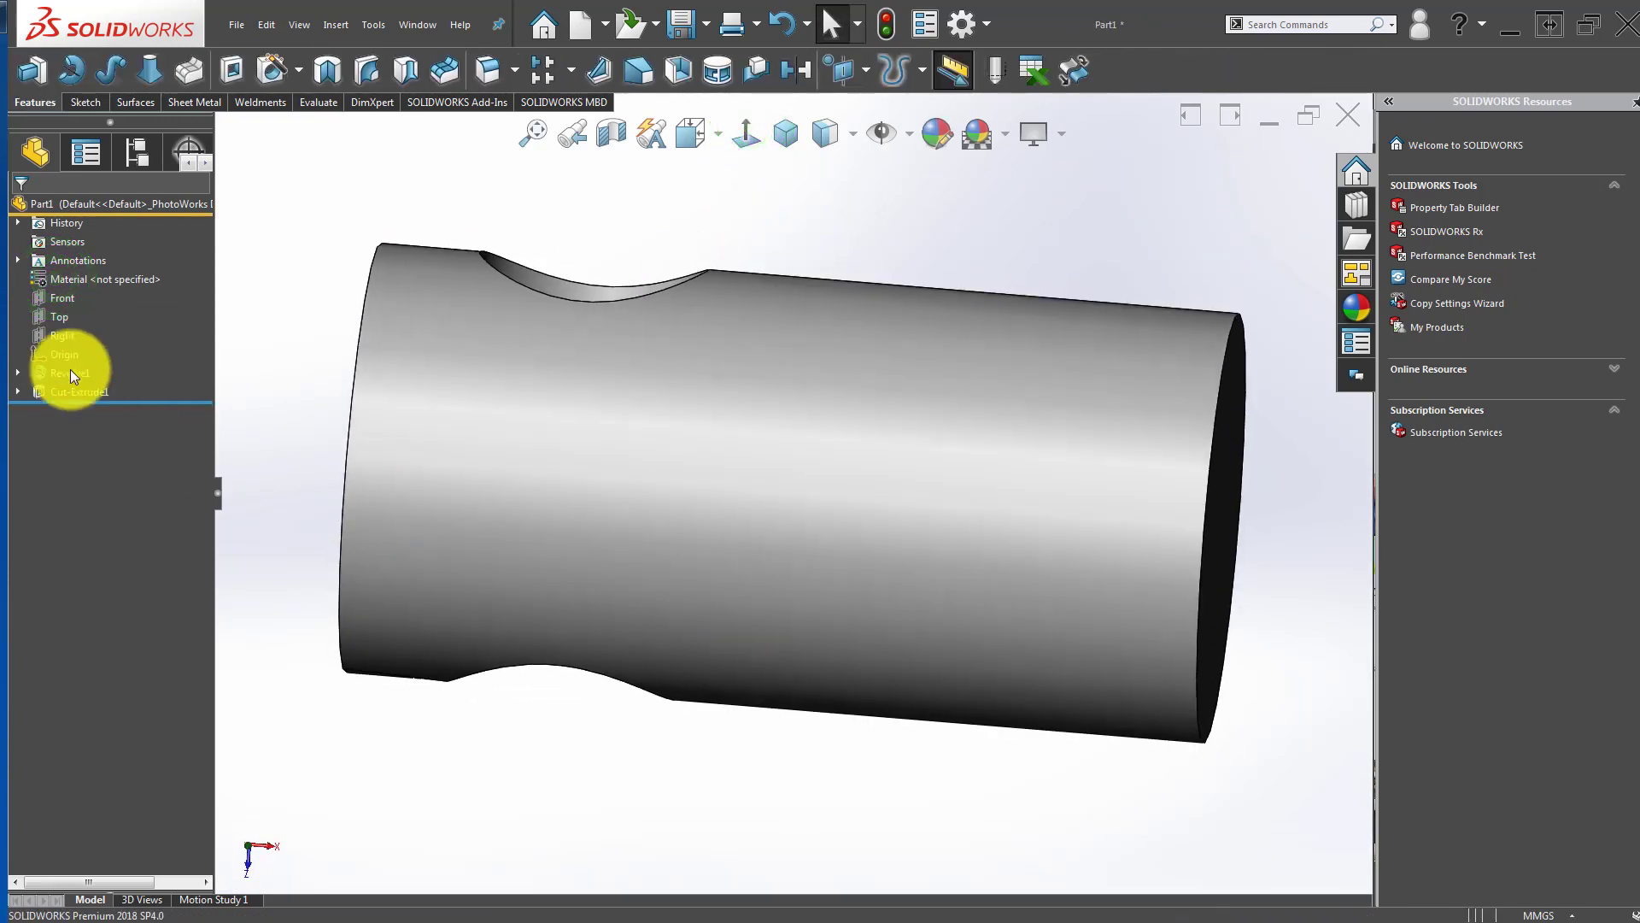
Step: Start a new sketch on the Top plane, viewed normal to the plane
{"action": "left_click", "coordinate": [63, 324]}
{"action": "scroll", "coordinate": [761, 465], "scroll_direction": "up", "scroll_amount": 4}
{"action": "middle_click_drag", "start_coordinate": [761, 465], "coordinate": [642, 482]}
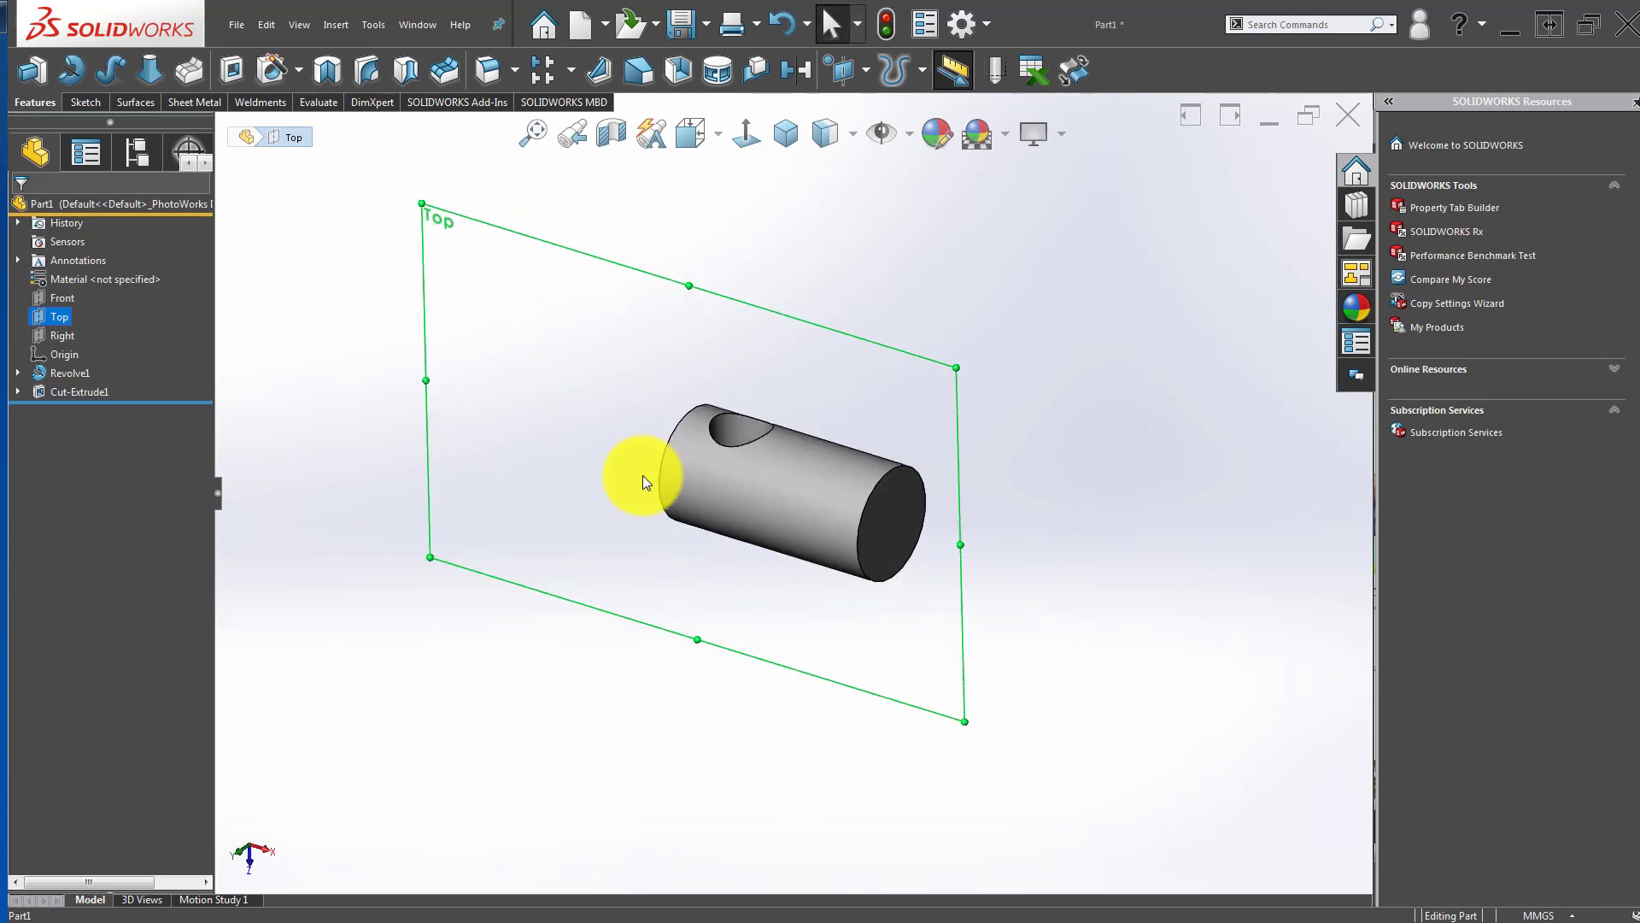
{"action": "right_click", "coordinate": [66, 323]}
{"action": "left_click", "coordinate": [80, 293]}
{"action": "left_click", "coordinate": [755, 135]}
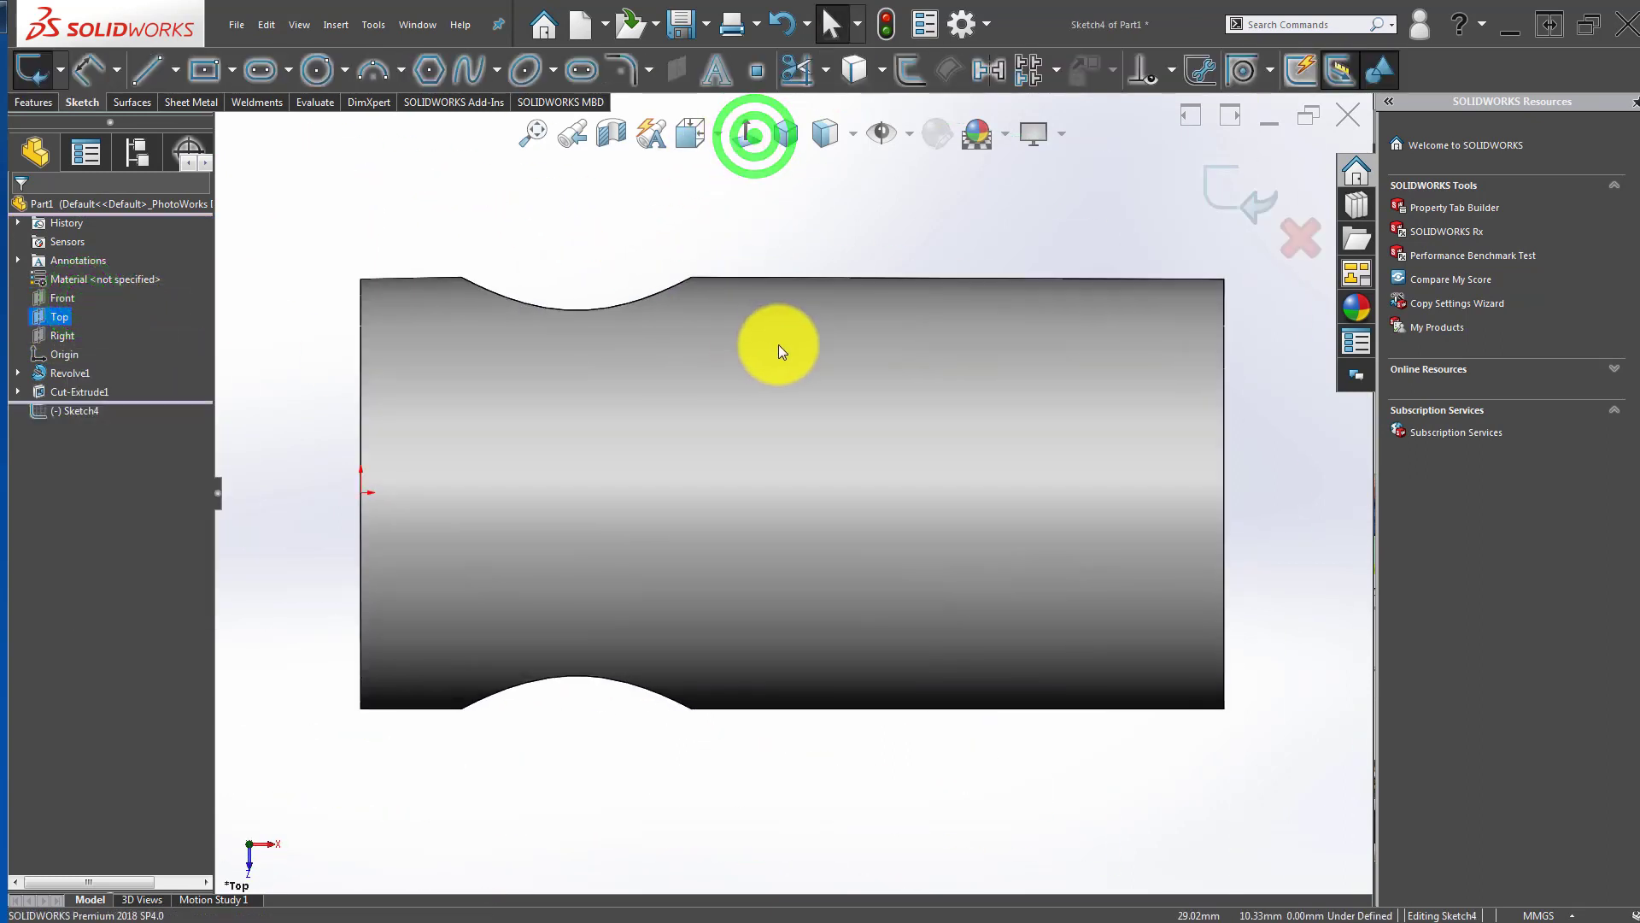
{"action": "left_click", "coordinate": [282, 266]}
Step: Sketch a horizontal centerline about 13.6 mm long inward from the midpoint of the cylinder end farthest from the existing hole
{"action": "left_click", "coordinate": [174, 69]}
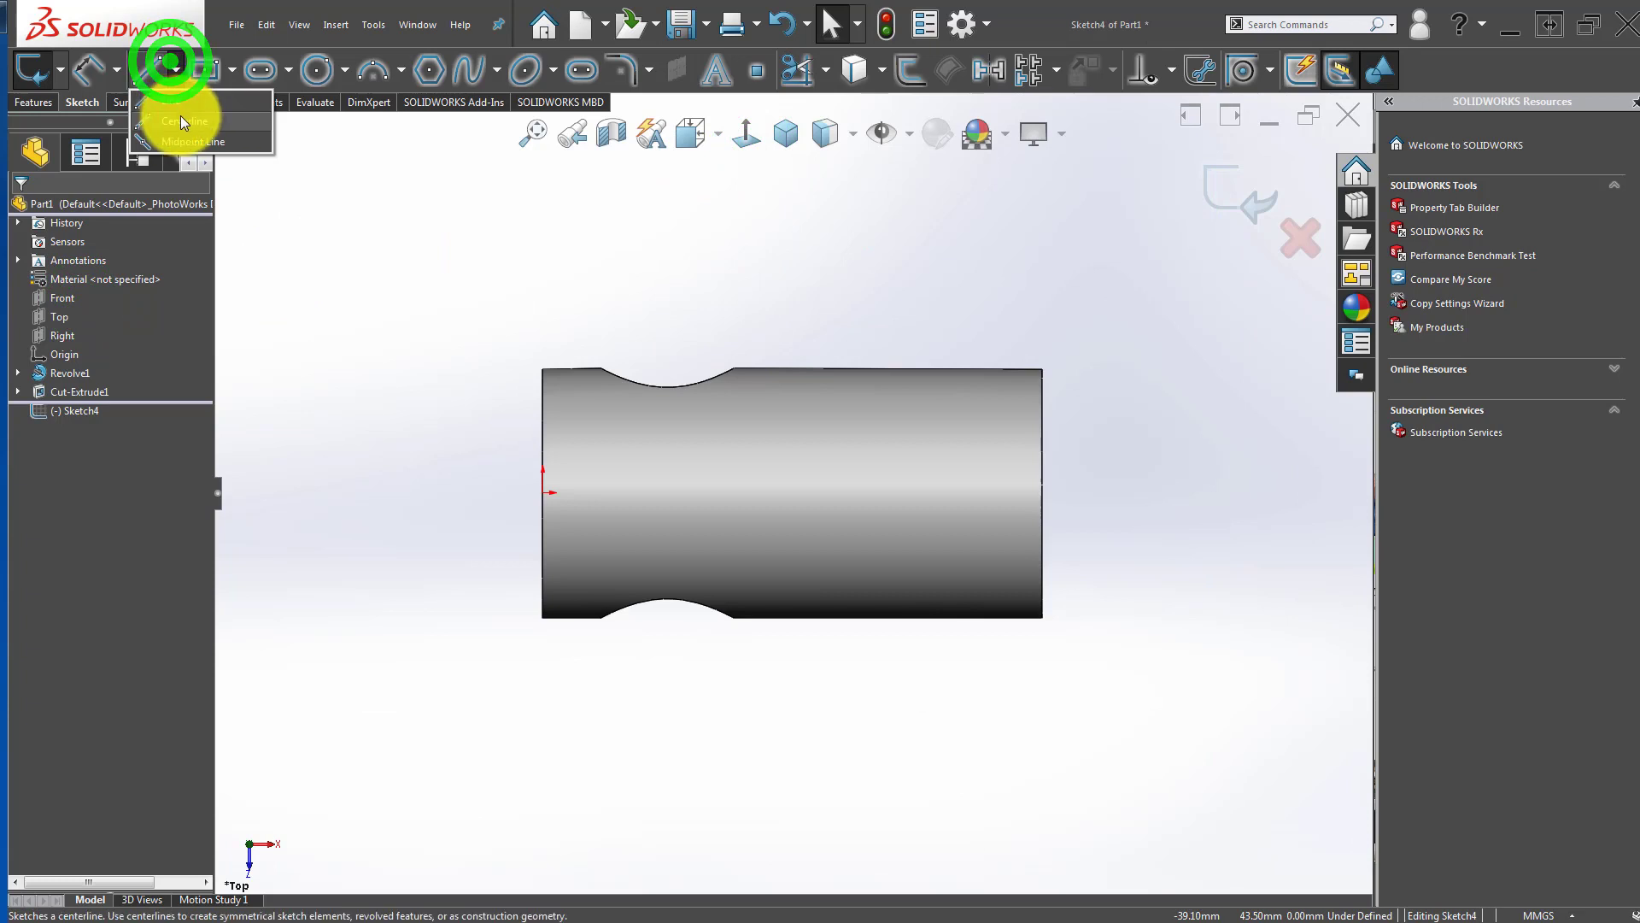
{"action": "left_click", "coordinate": [181, 117]}
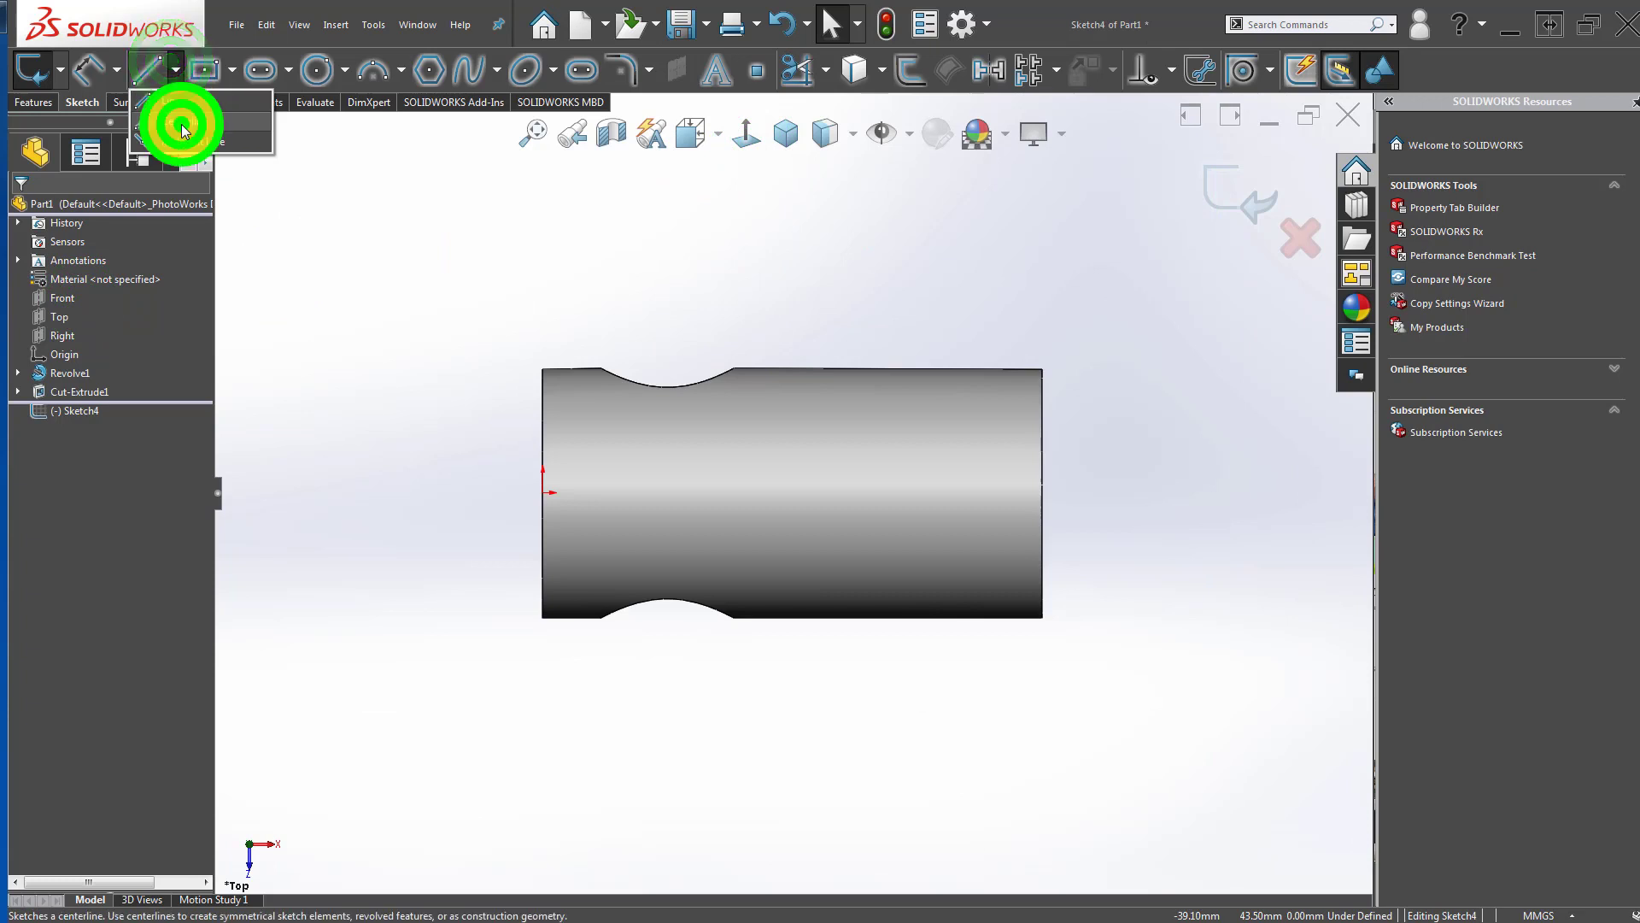
{"action": "left_click", "coordinate": [1041, 495]}
{"action": "left_click", "coordinate": [929, 493]}
{"action": "key", "text": "Escape"}
{"action": "left_click", "coordinate": [1131, 614]}
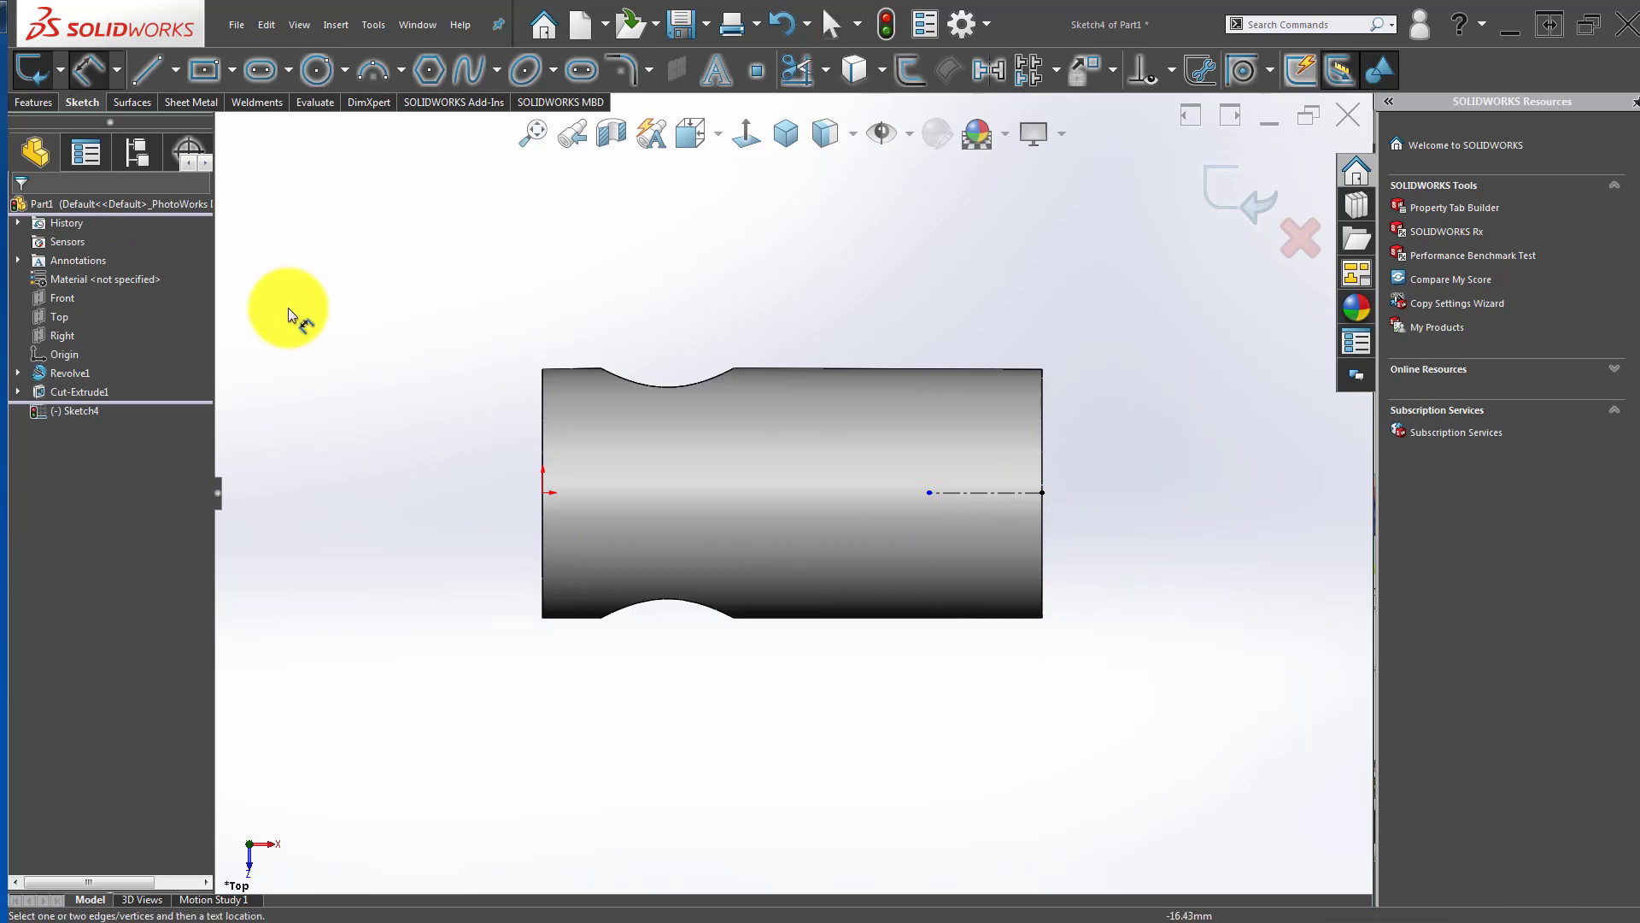
{"action": "left_click", "coordinate": [53, 375]}
{"action": "left_click", "coordinate": [74, 395]}
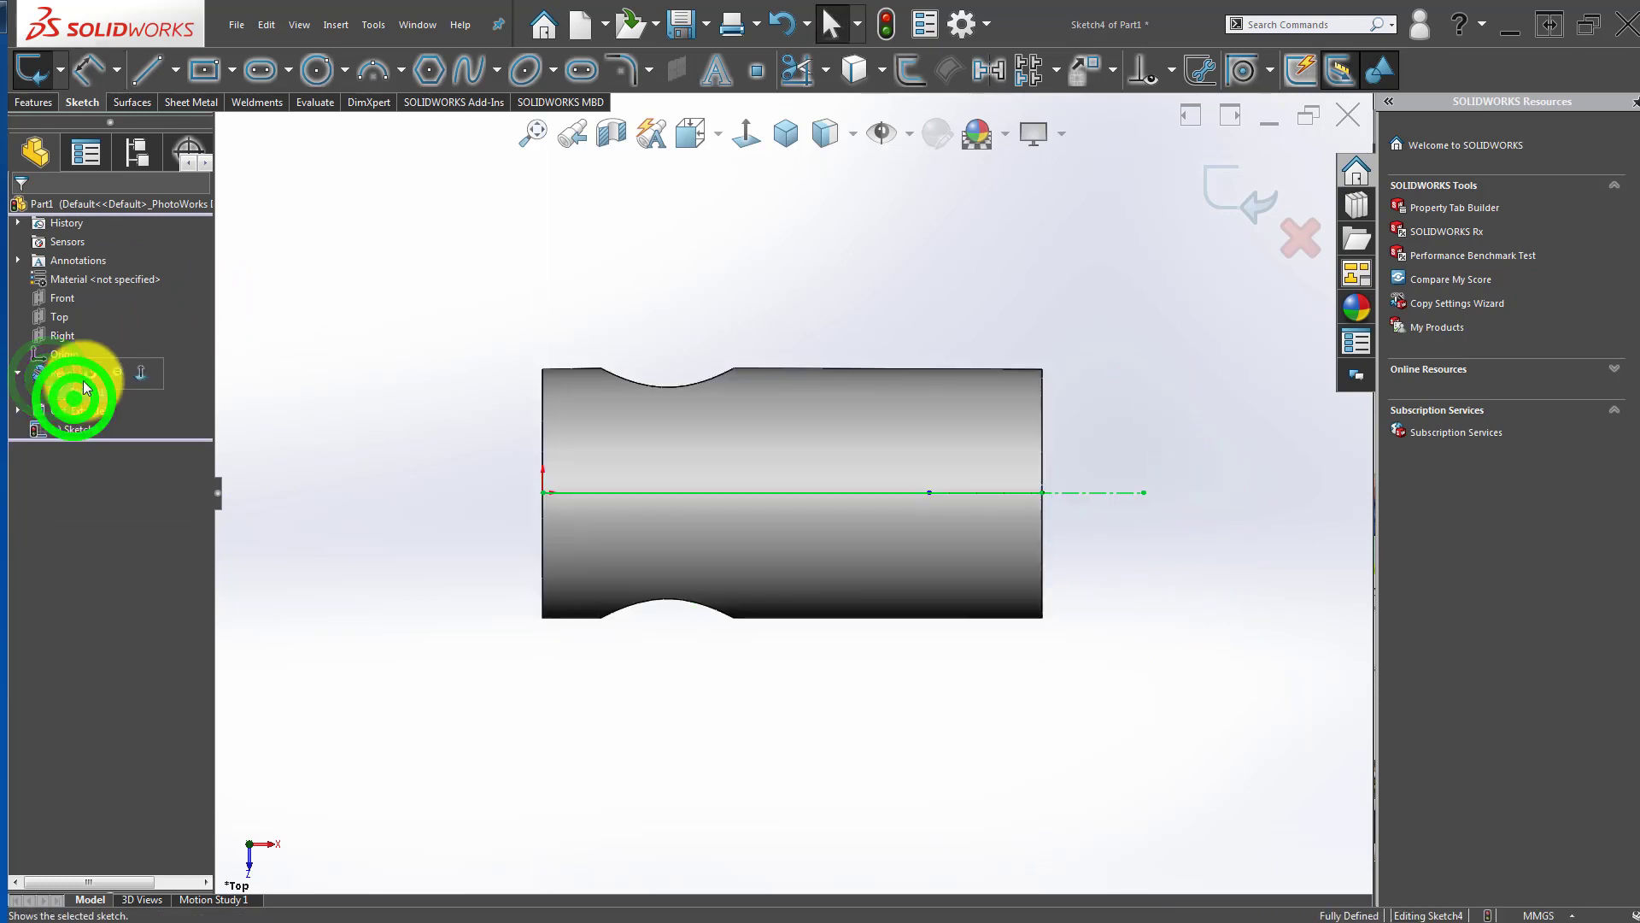
{"action": "left_click", "coordinate": [305, 450]}
{"action": "mouse_move", "coordinate": [586, 531]}
{"action": "middle_mouse_down"}
{"action": "mouse_move", "coordinate": [663, 641]}
{"action": "mouse_move", "coordinate": [613, 557]}
{"action": "middle_mouse_up"}
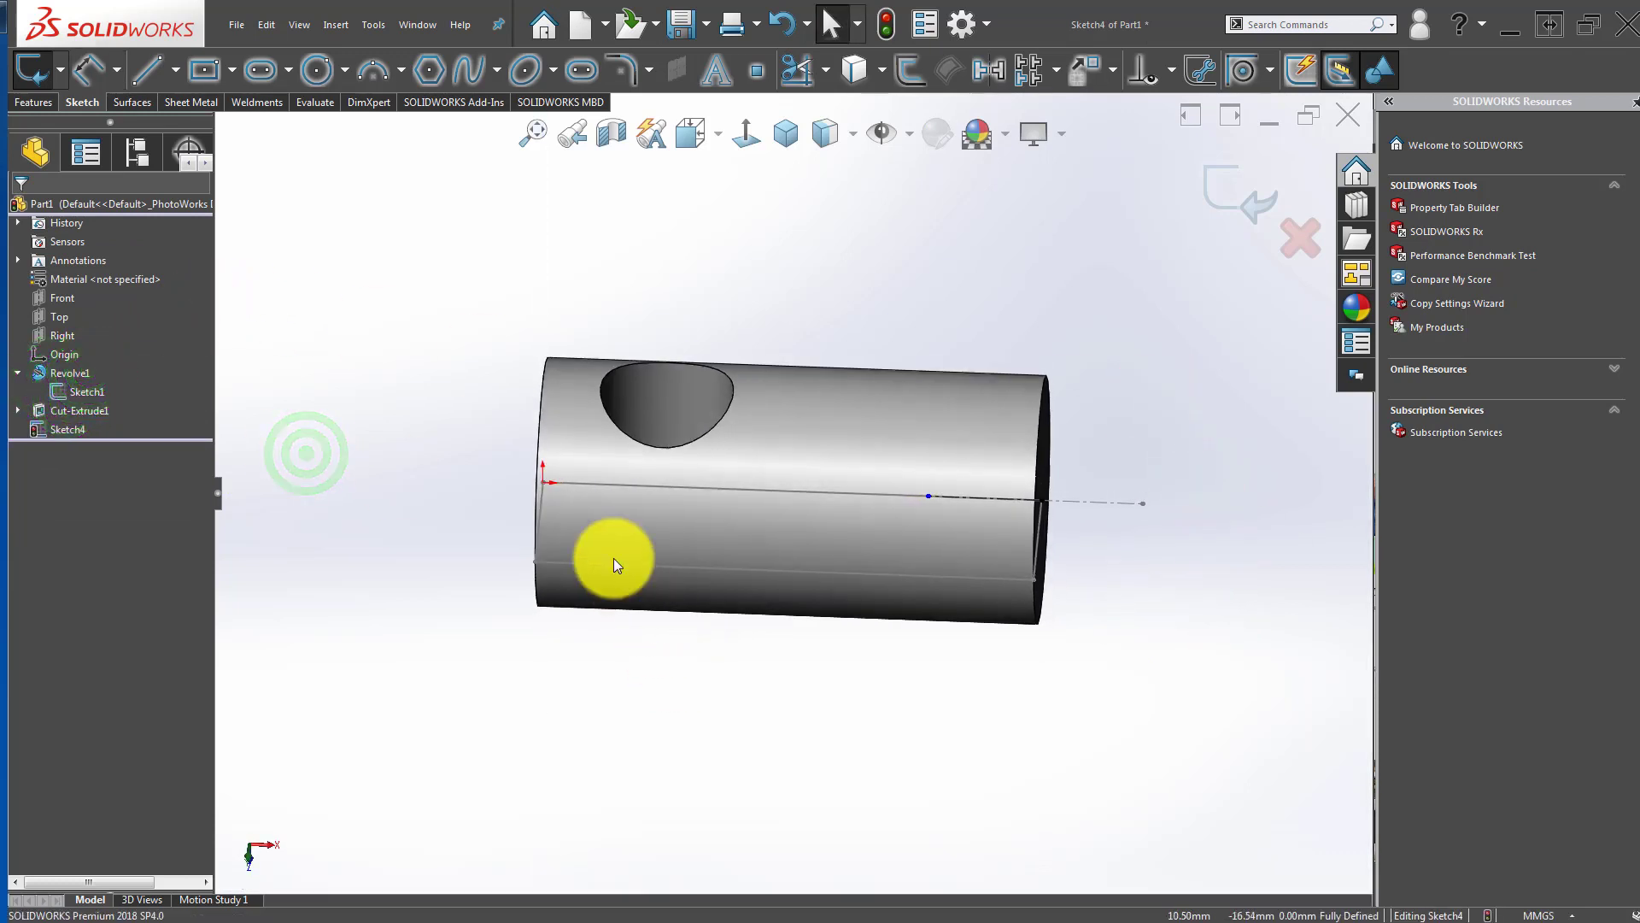
{"action": "left_click", "coordinate": [95, 392]}
{"action": "left_click", "coordinate": [111, 377]}
Step: Show the first cut's sketch and make the new centerline equal in length to that sketch's centerline
{"action": "left_click", "coordinate": [86, 410]}
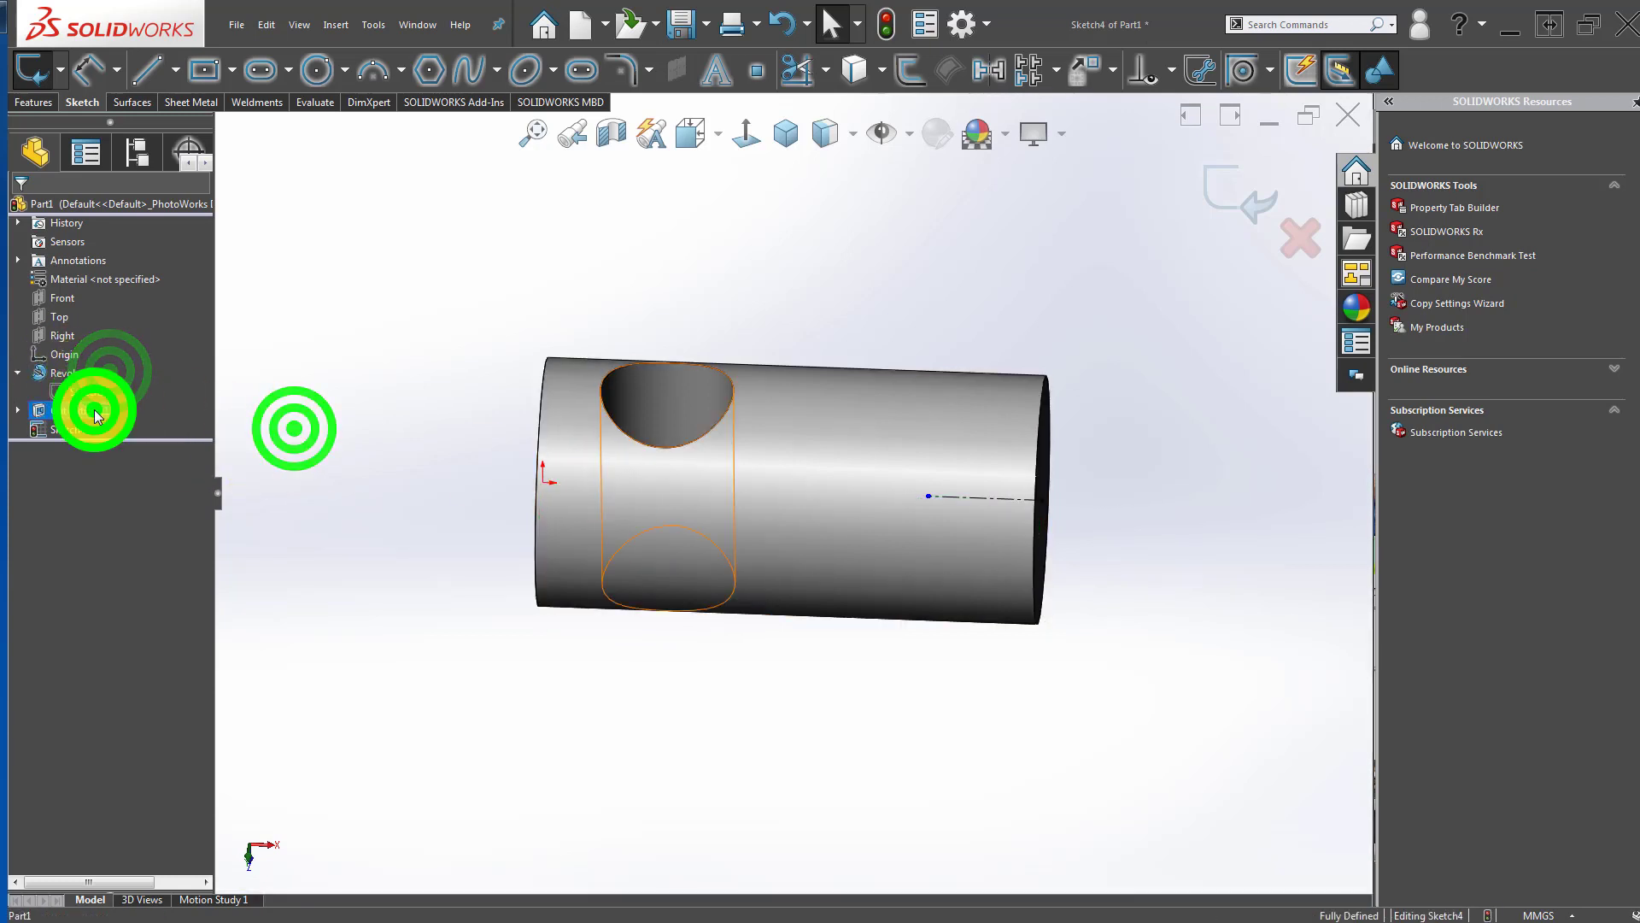
{"action": "left_click", "coordinate": [89, 428]}
{"action": "left_click", "coordinate": [258, 483]}
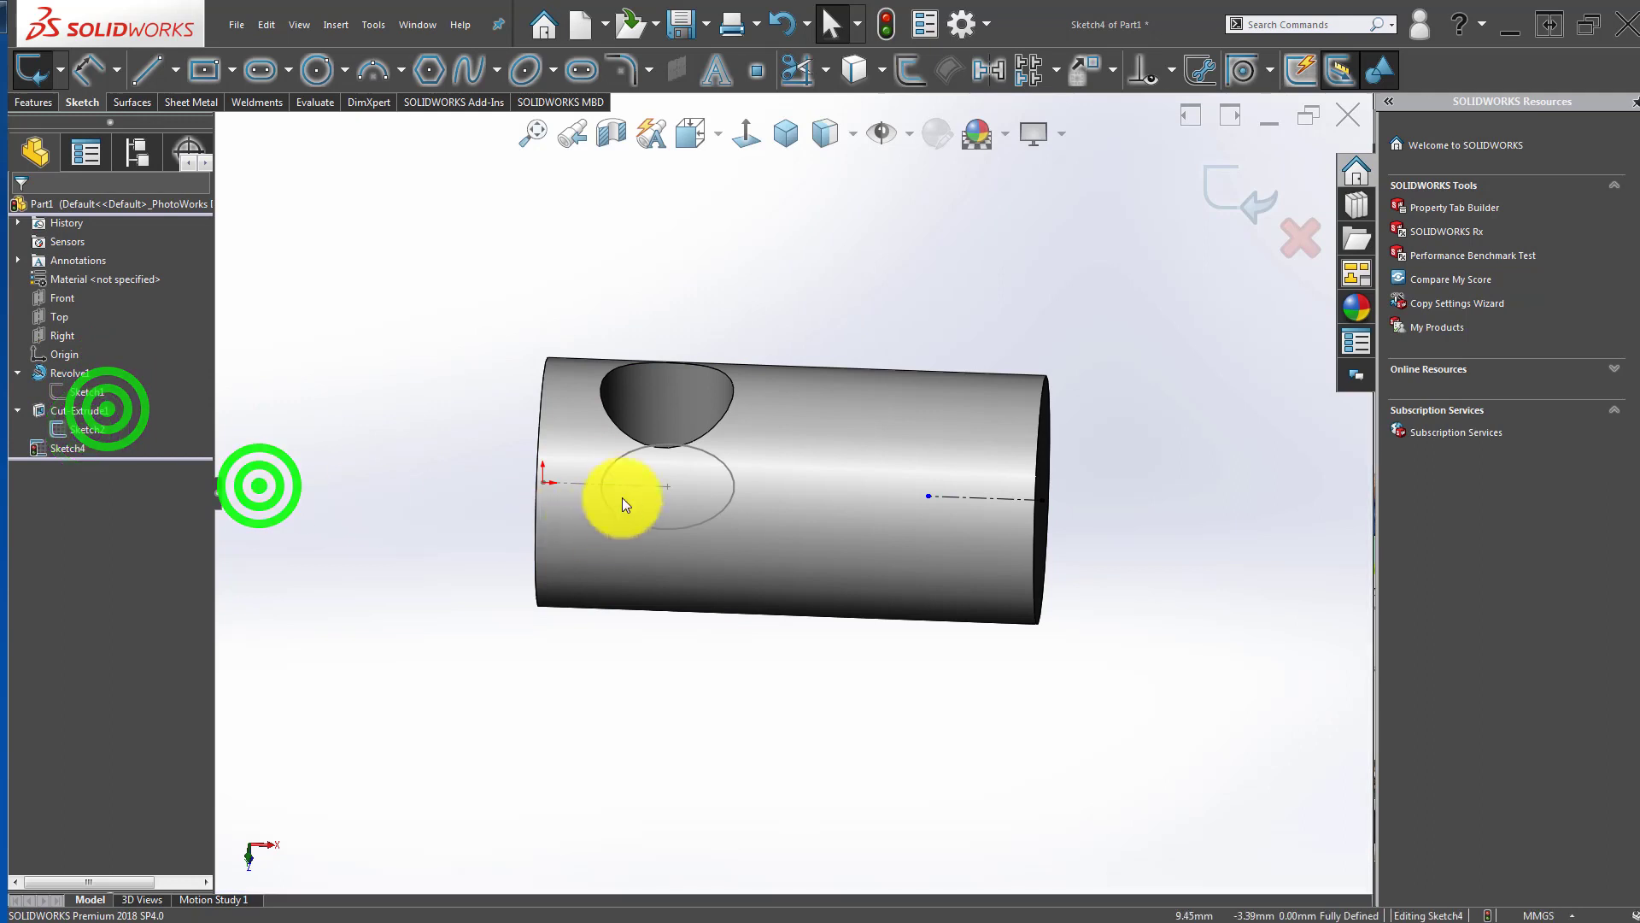
{"action": "left_click", "coordinate": [595, 482]}
{"action": "left_click", "coordinate": [961, 496], "text": "ctrl"}
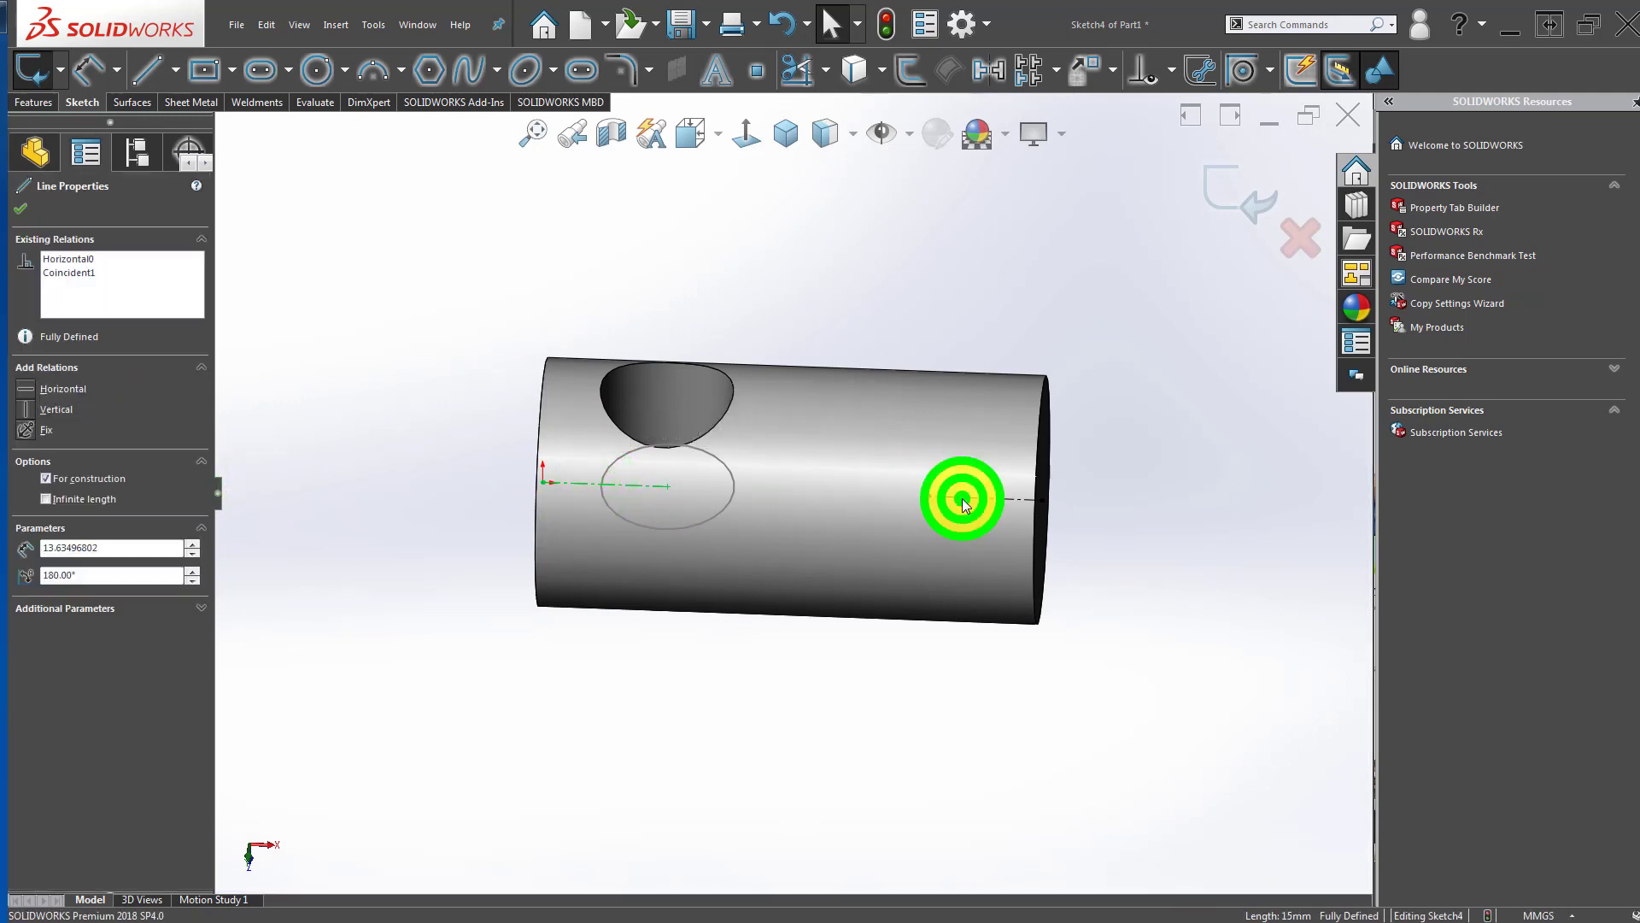
{"action": "left_click", "coordinate": [1086, 421]}
{"action": "left_click", "coordinate": [1117, 569]}
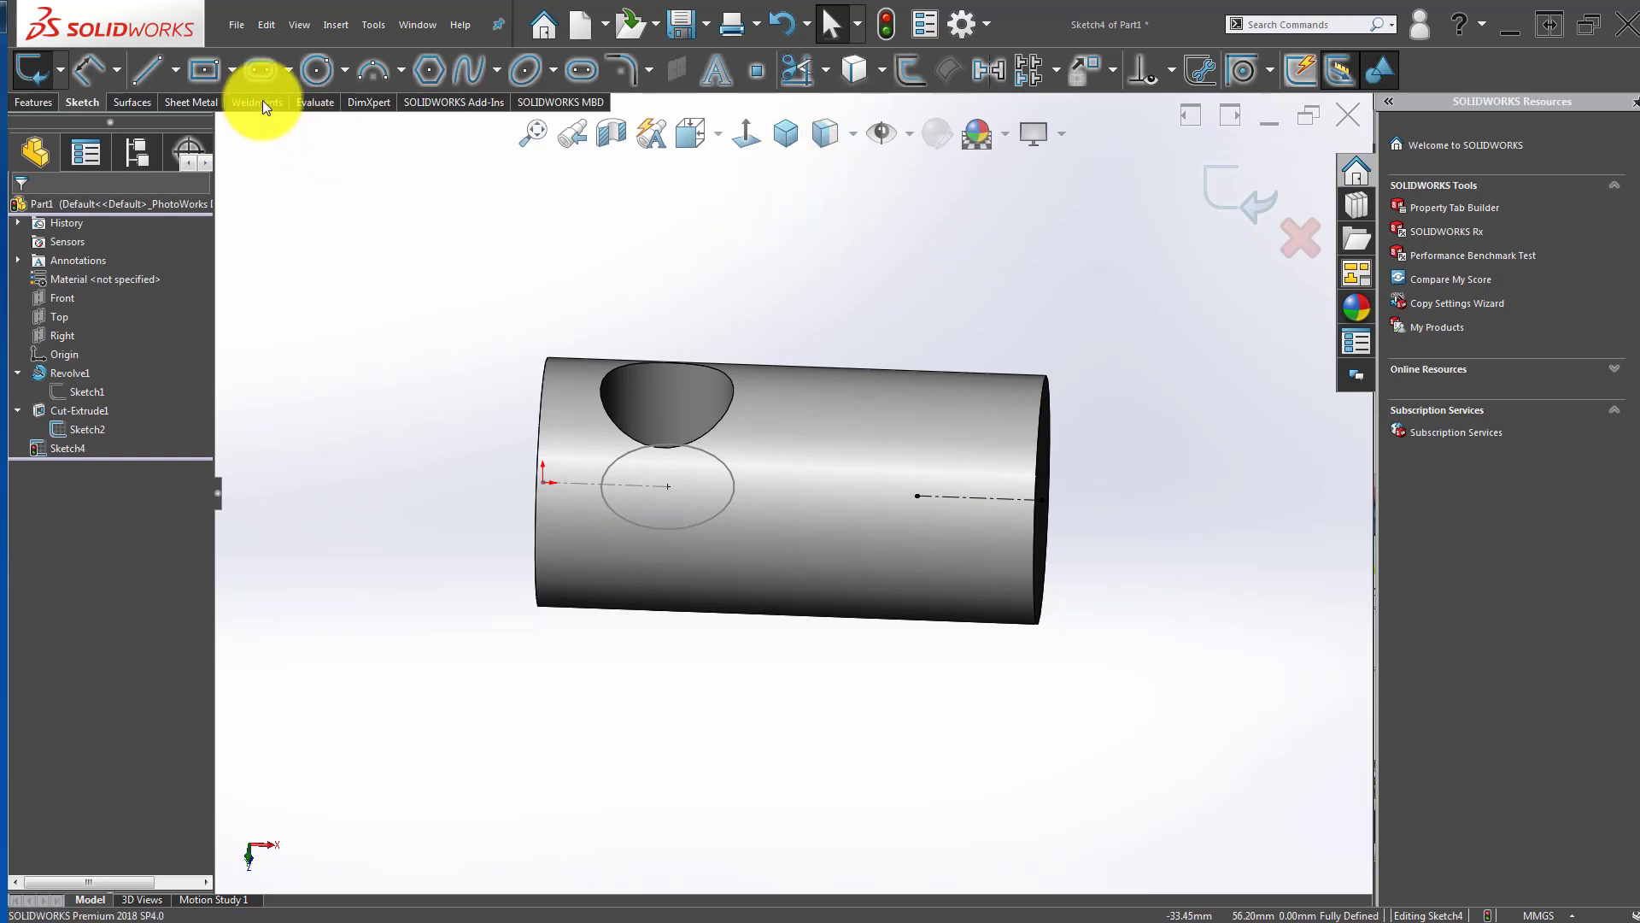
Step: Sketch a circle about 12 mm in diameter centered on the new centerline's inner endpoint
{"action": "left_click", "coordinate": [764, 137]}
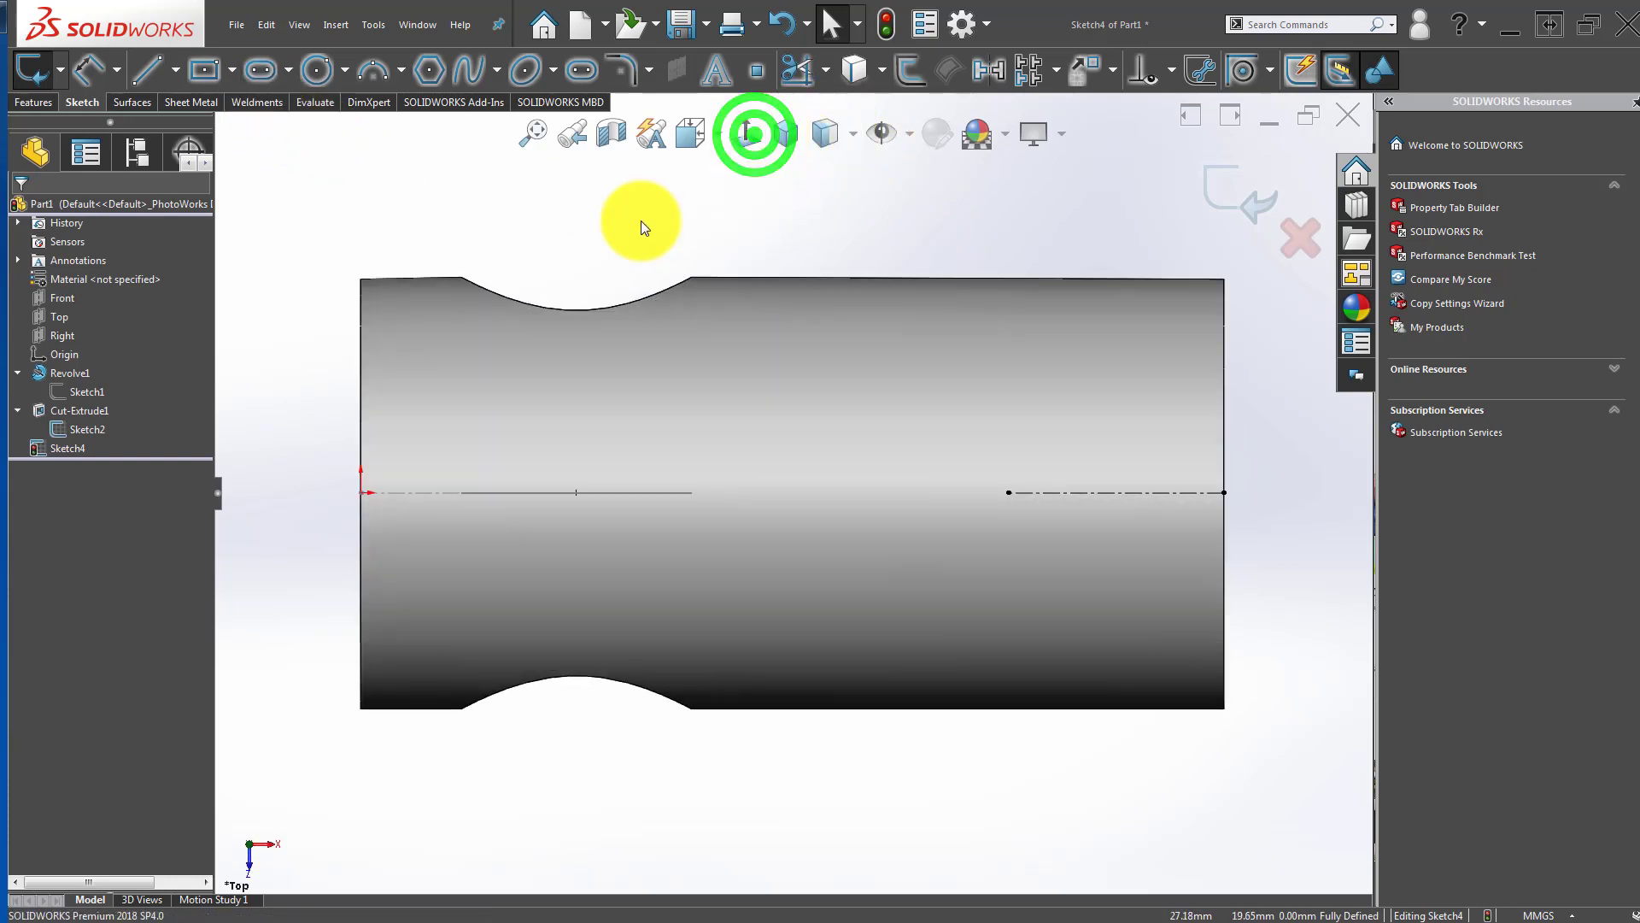
{"action": "left_click", "coordinate": [318, 70]}
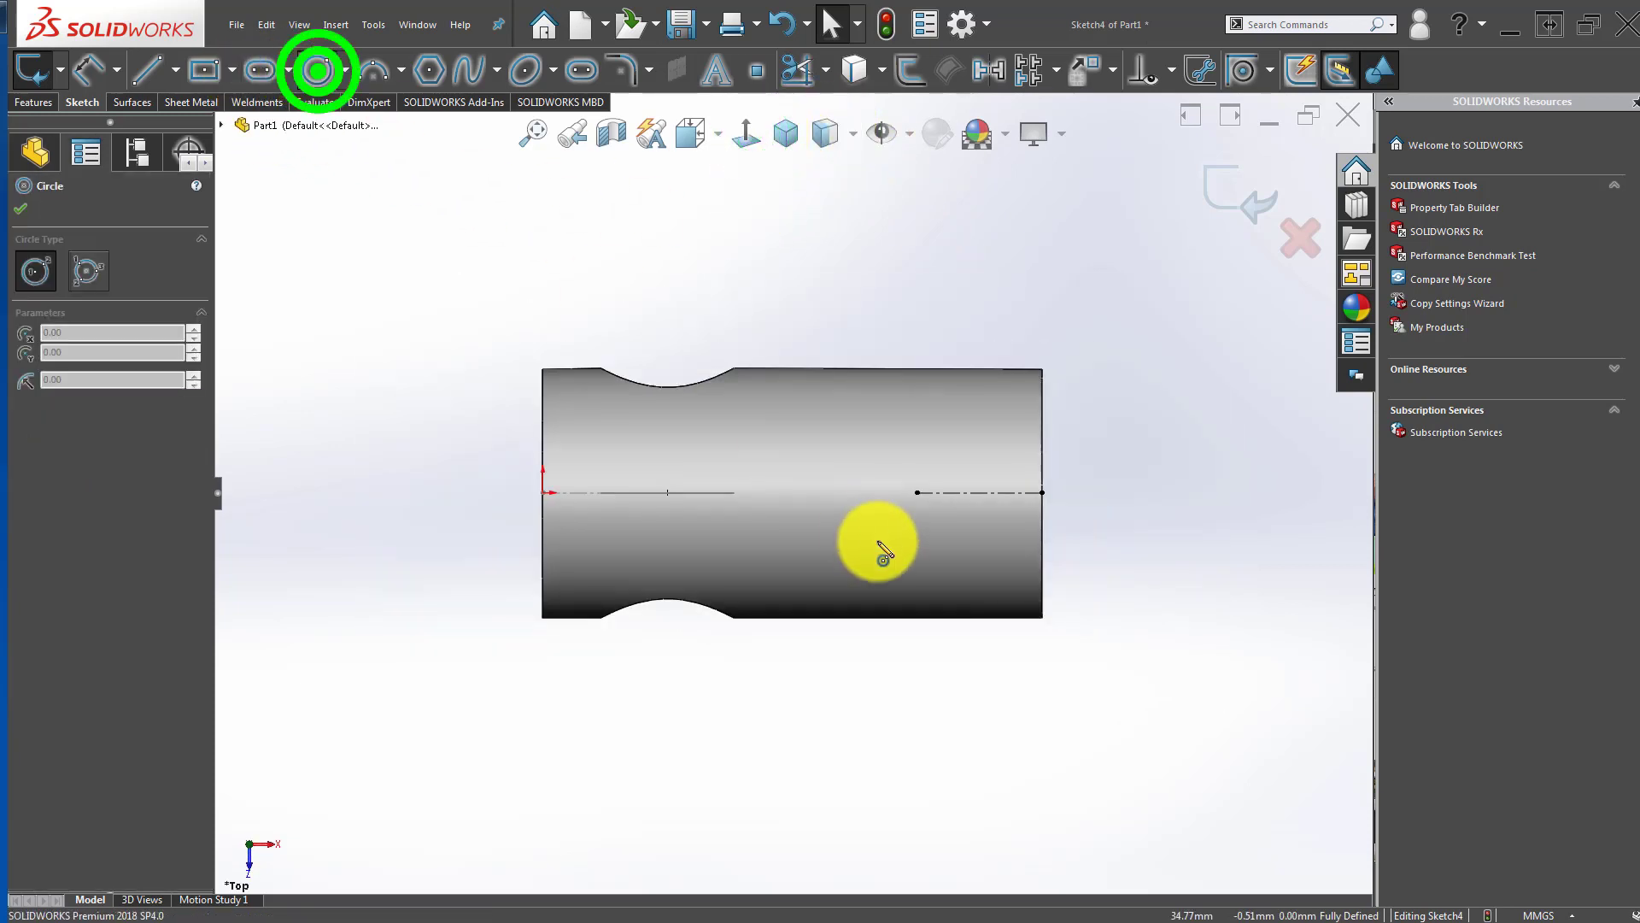
{"action": "left_click", "coordinate": [918, 493]}
{"action": "left_click", "coordinate": [933, 557]}
{"action": "key", "text": "Escape"}
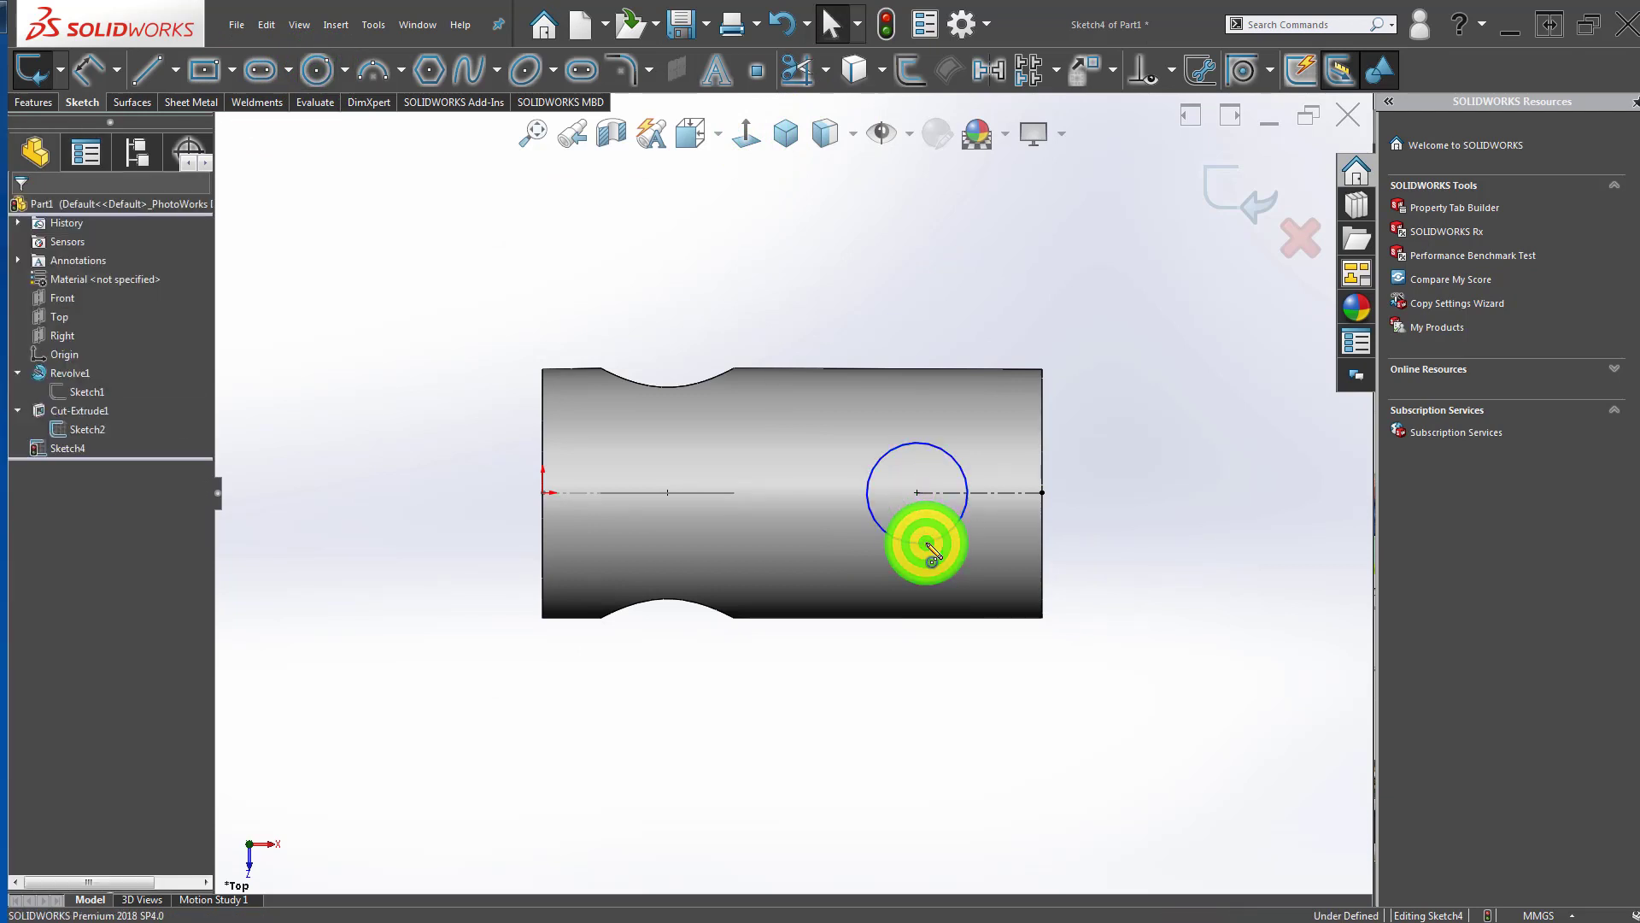
{"action": "left_click", "coordinate": [895, 778]}
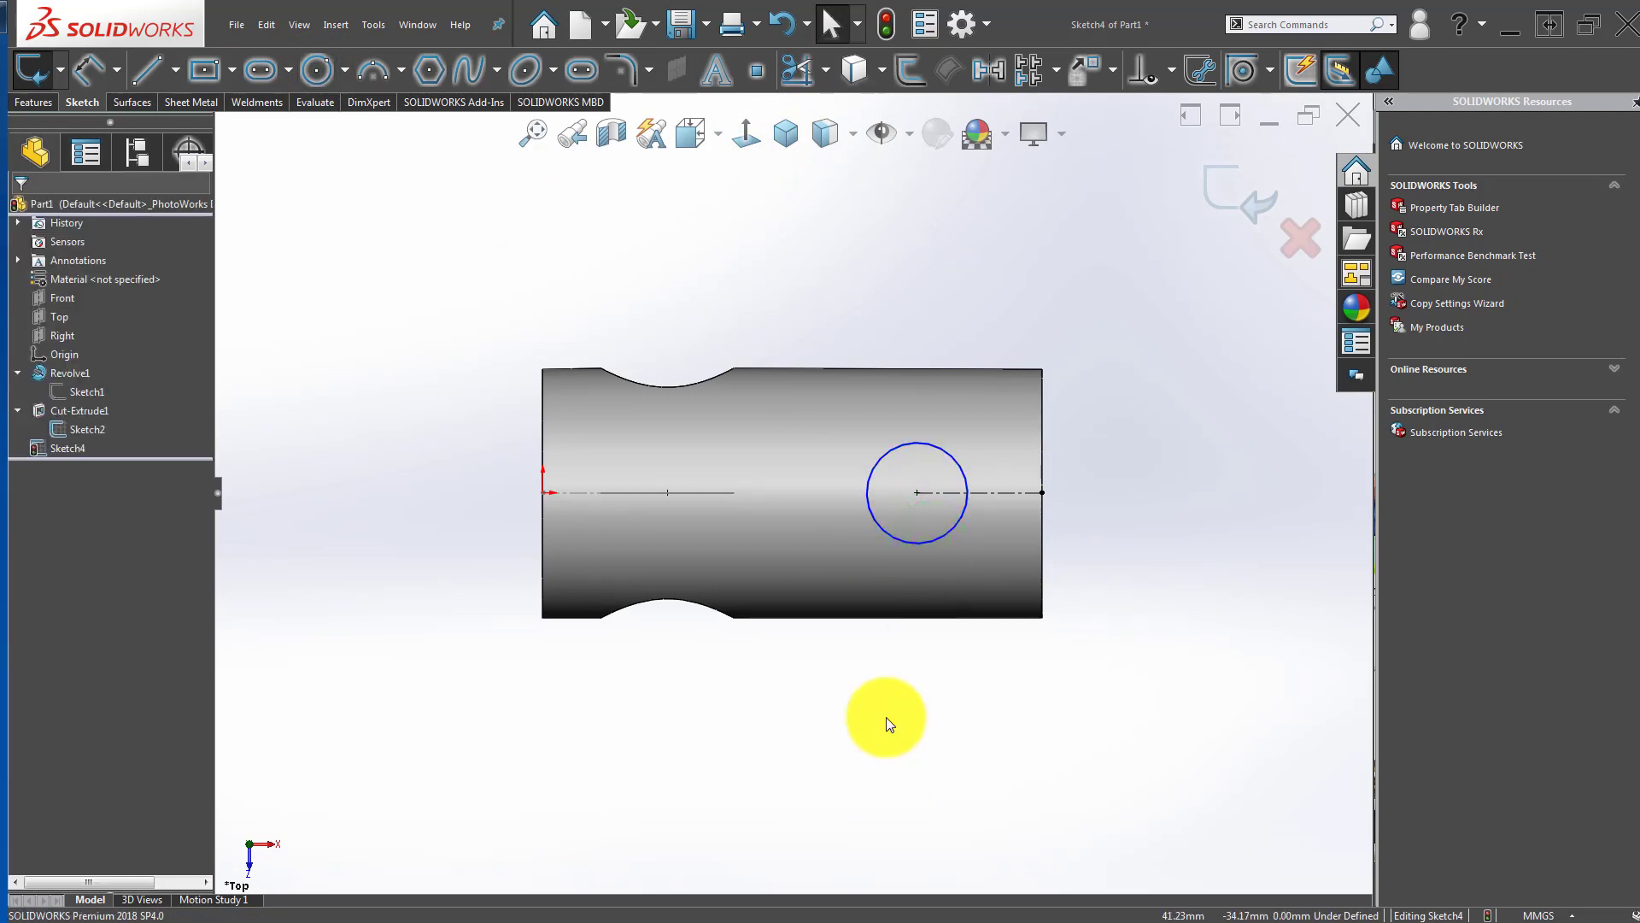
Step: Dimension the new circle's diameter as 16 mm
{"action": "left_click", "coordinate": [940, 446]}
{"action": "left_click", "coordinate": [961, 423]}
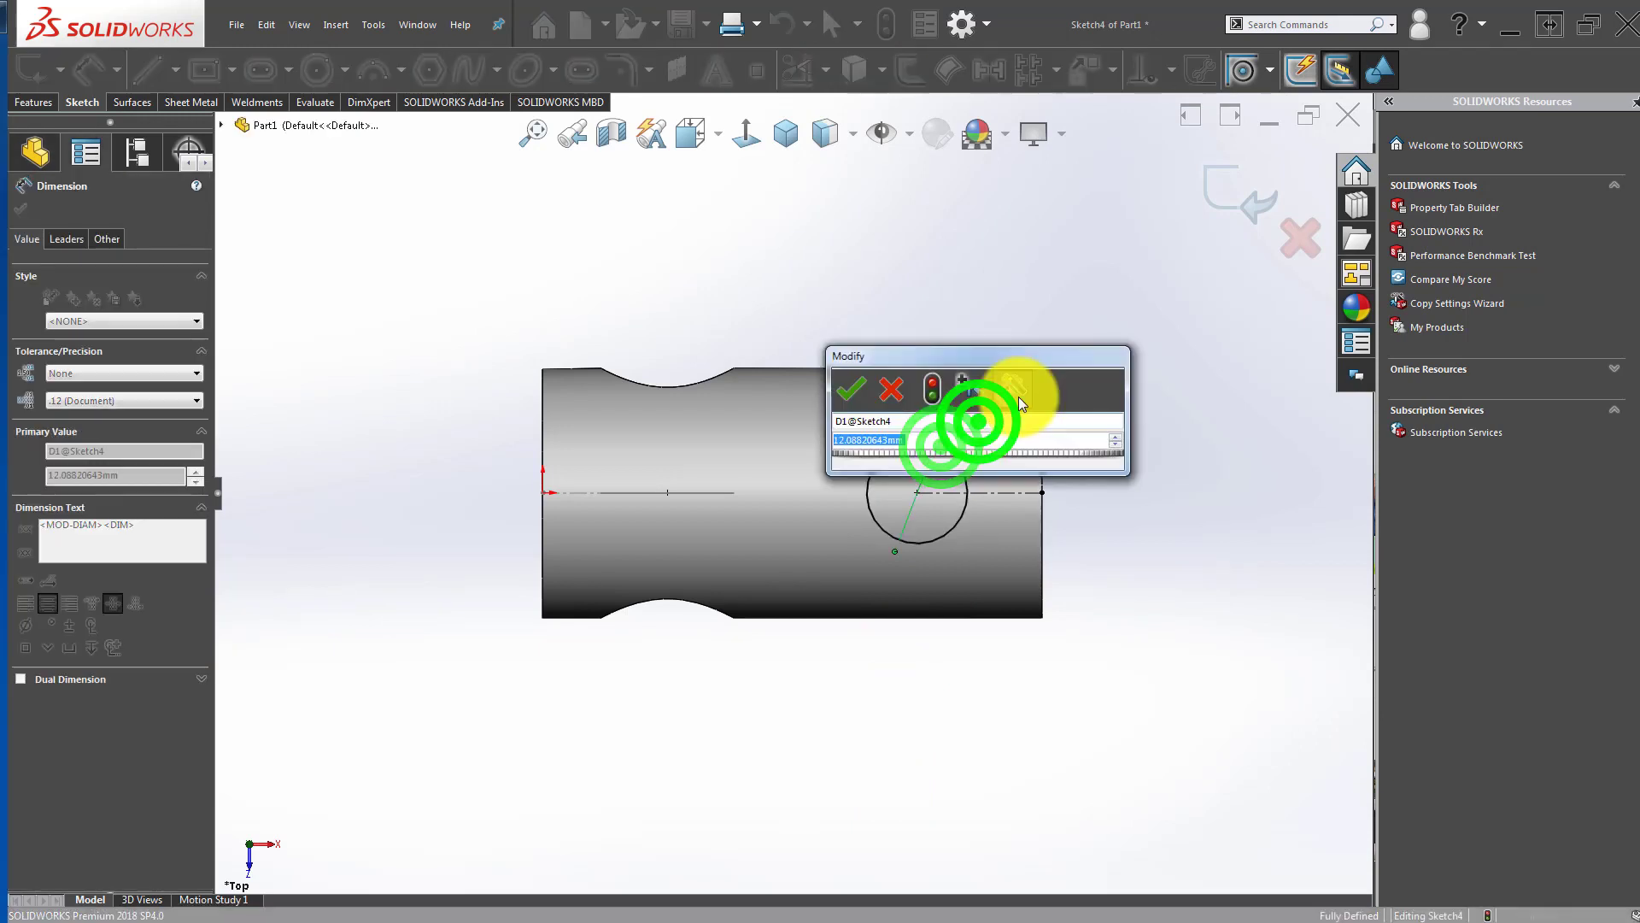
{"action": "type", "text": "16"}
{"action": "key", "text": "Return"}
{"action": "key", "text": "Escape"}
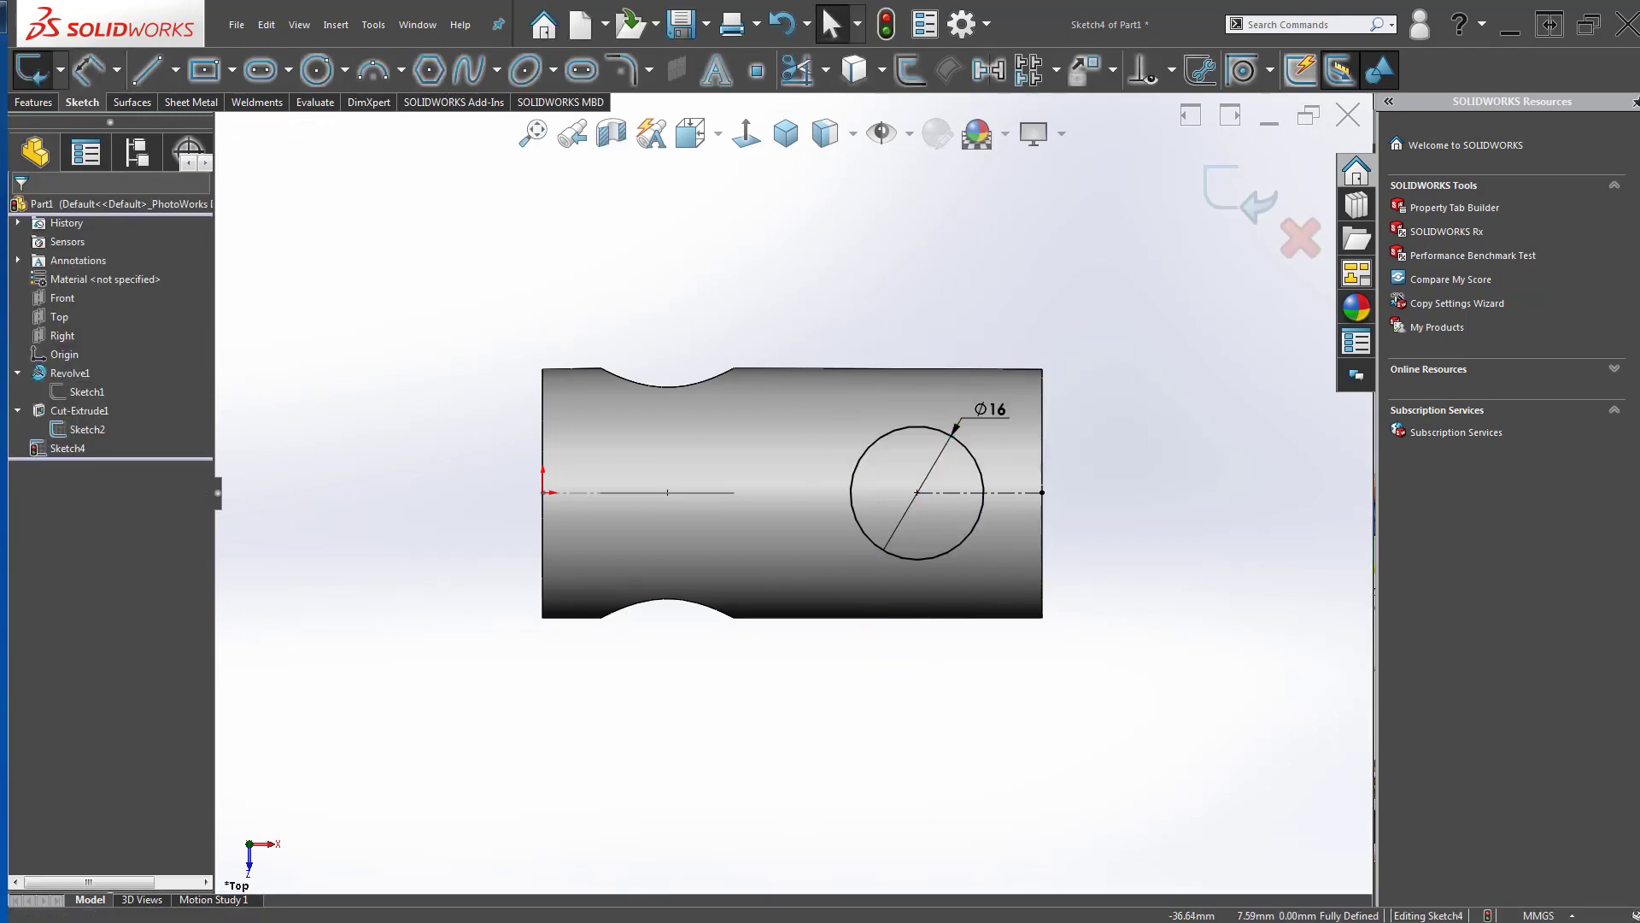
Step: Create a Mid Plane extruded cut from the 16 mm circle, with its depth extending through the whole cylinder
{"action": "left_click", "coordinate": [32, 102]}
{"action": "left_click", "coordinate": [231, 70]}
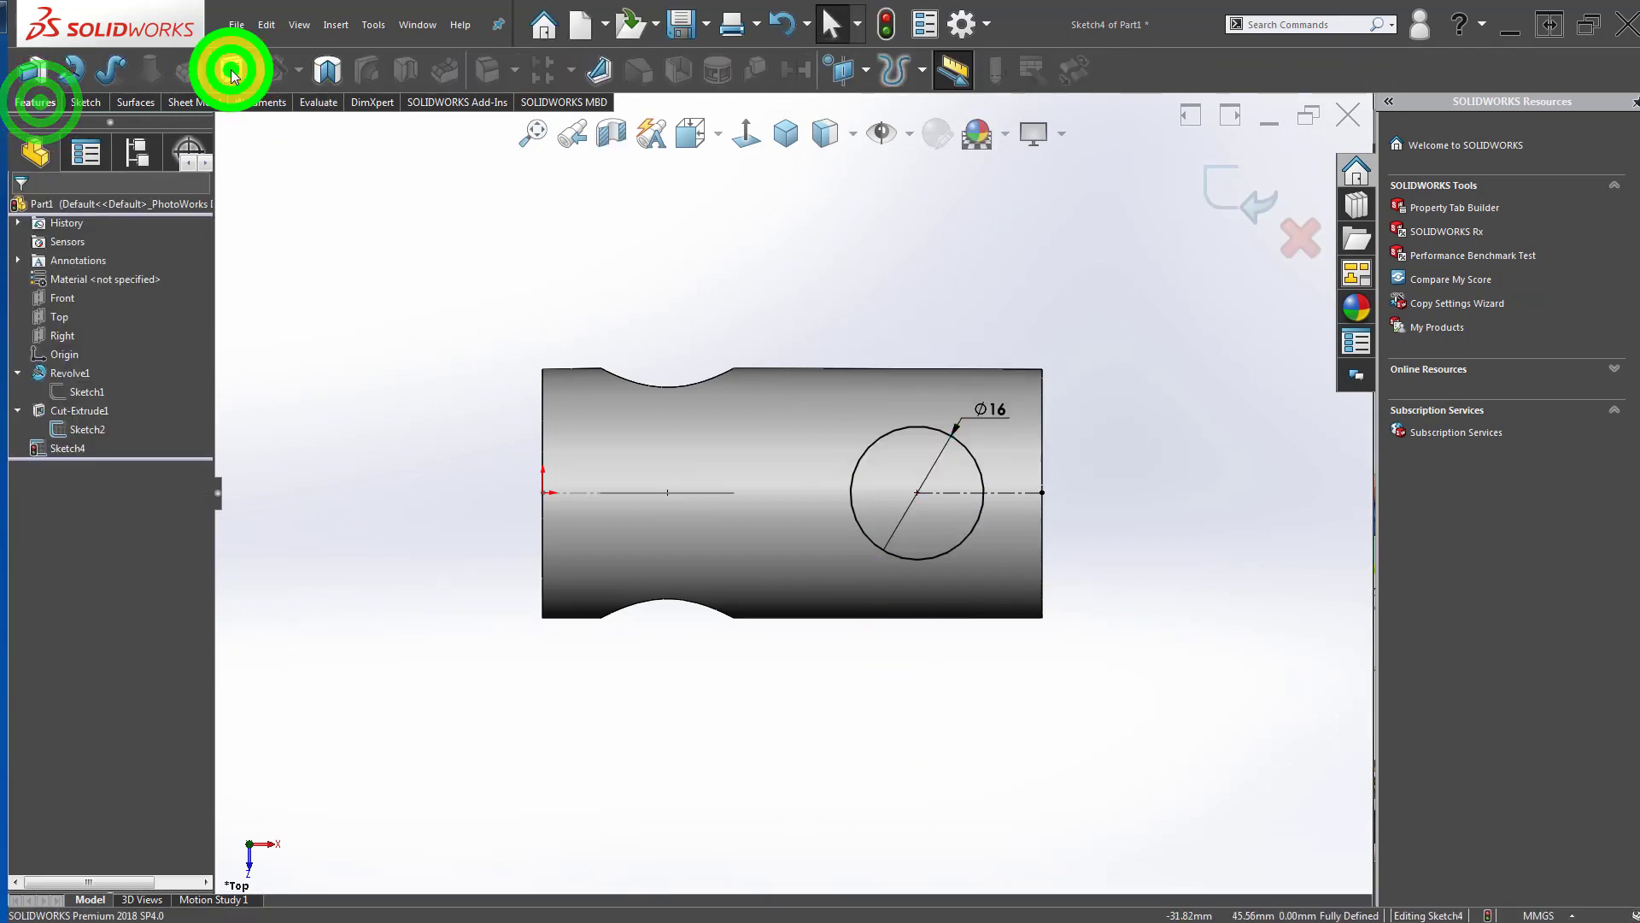
{"action": "left_click", "coordinate": [128, 312]}
{"action": "left_click", "coordinate": [117, 405]}
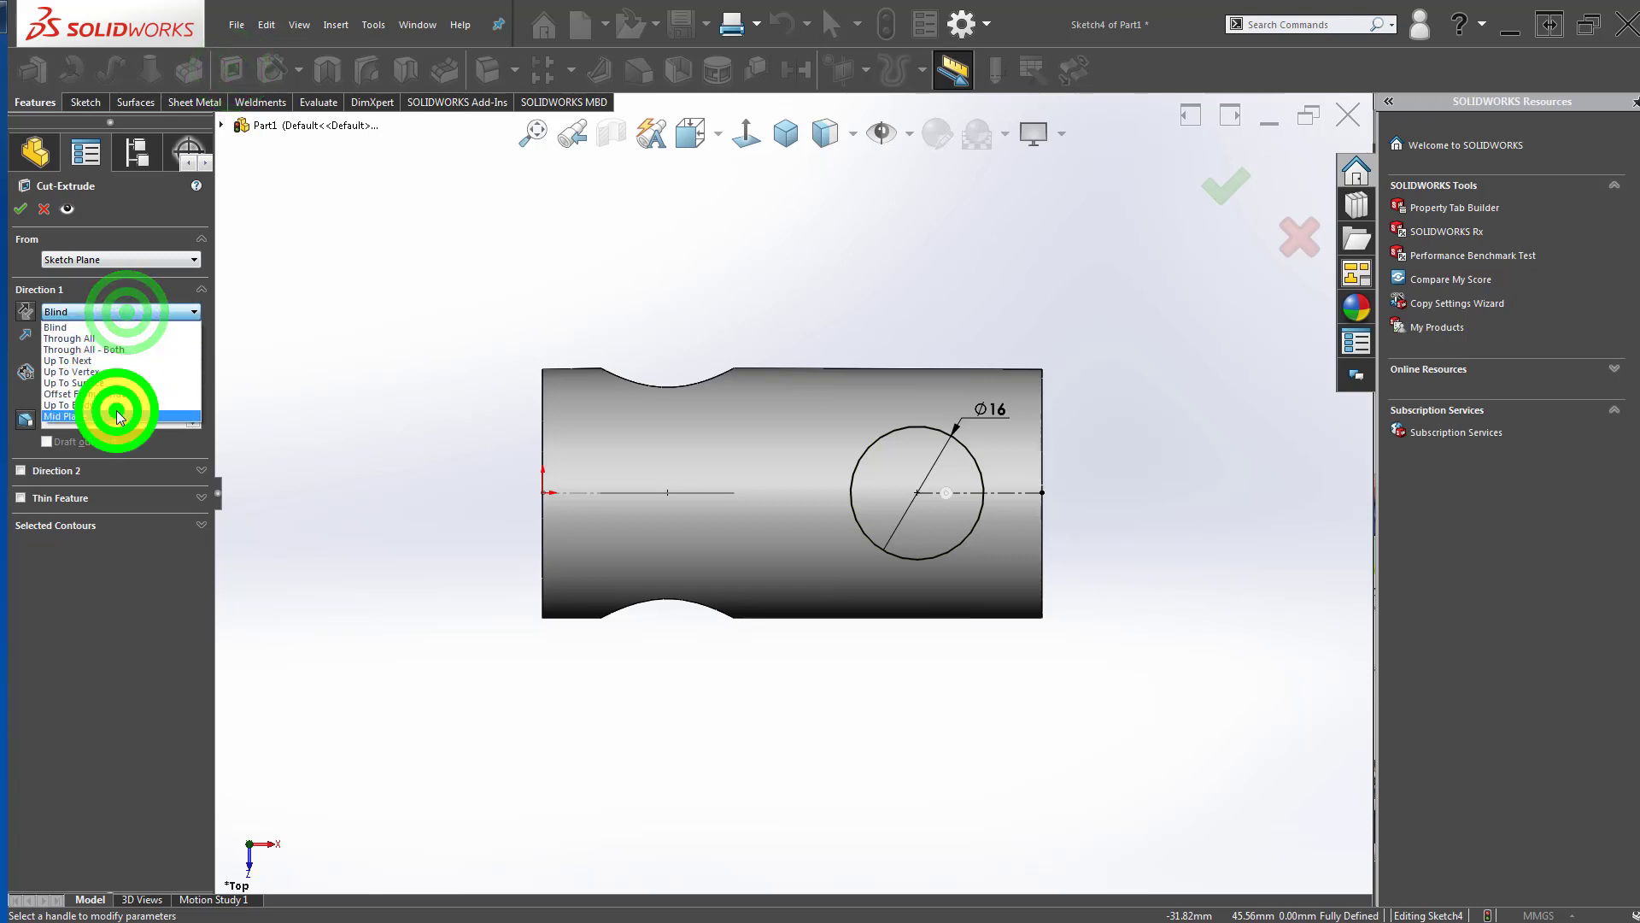
{"action": "scroll", "coordinate": [926, 492], "scroll_direction": "up", "scroll_amount": 5}
{"action": "middle_click_drag", "start_coordinate": [926, 493], "coordinate": [850, 628]}
{"action": "left_click_drag", "start_coordinate": [854, 493], "coordinate": [1026, 343]}
{"action": "left_click", "coordinate": [1230, 192]}
{"action": "left_click", "coordinate": [936, 383]}
Step: Chamfer the edges of both cylinder end faces at 2 mm and 45 degrees
{"action": "middle_click_drag", "start_coordinate": [838, 453], "coordinate": [863, 478]}
{"action": "left_click", "coordinate": [714, 371]}
{"action": "scroll", "coordinate": [748, 469], "scroll_direction": "down", "scroll_amount": 3}
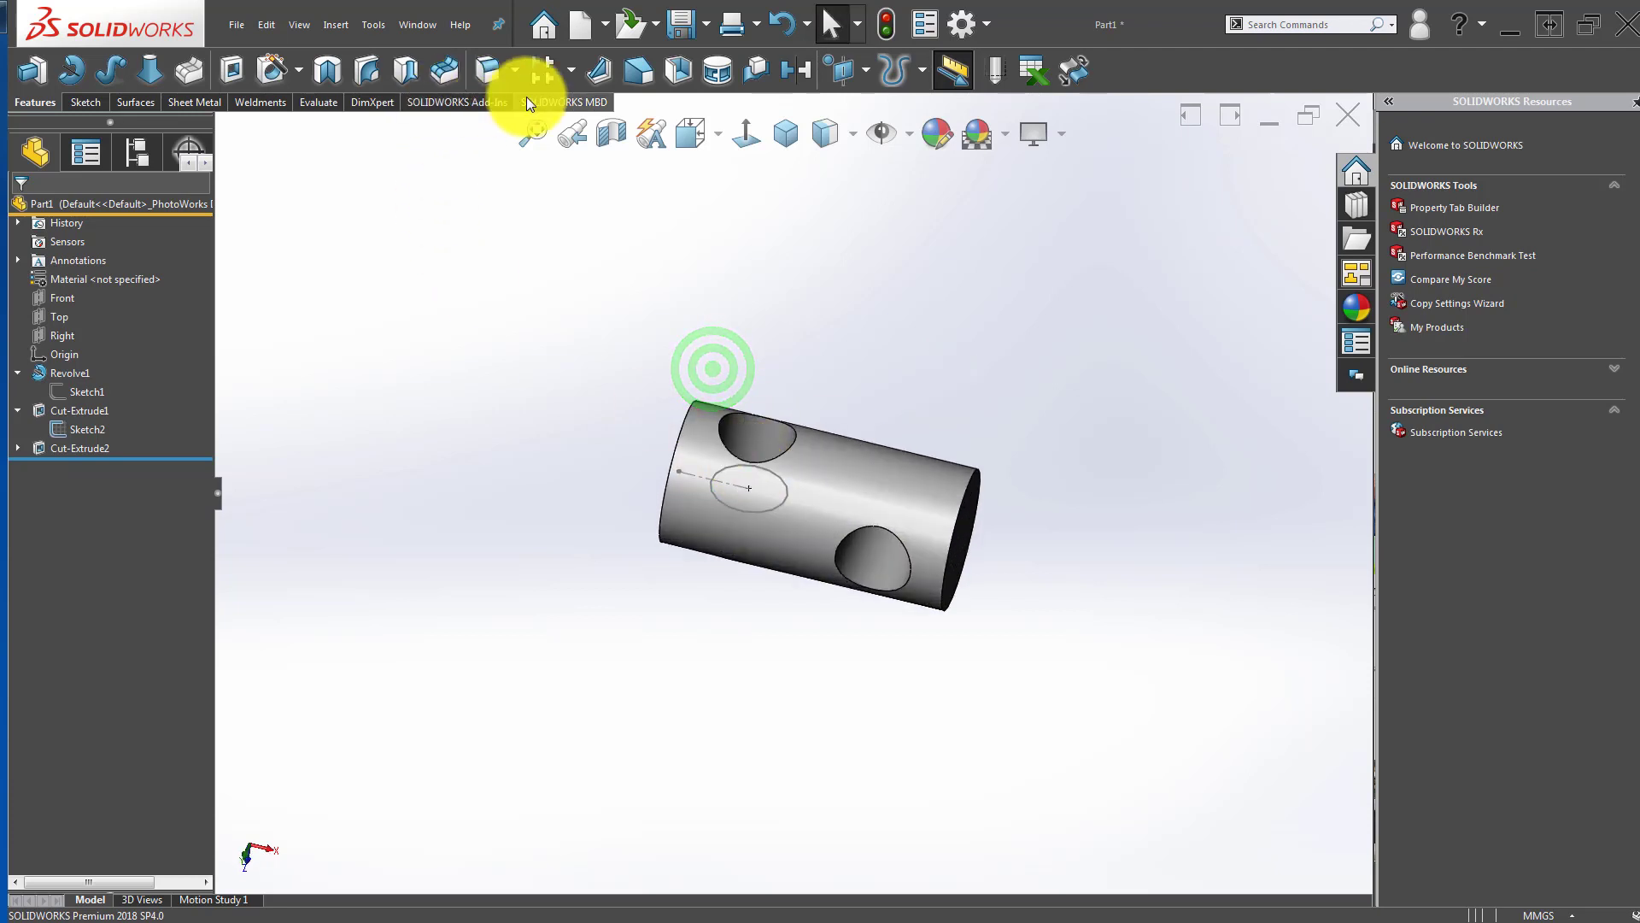
{"action": "left_click", "coordinate": [525, 121]}
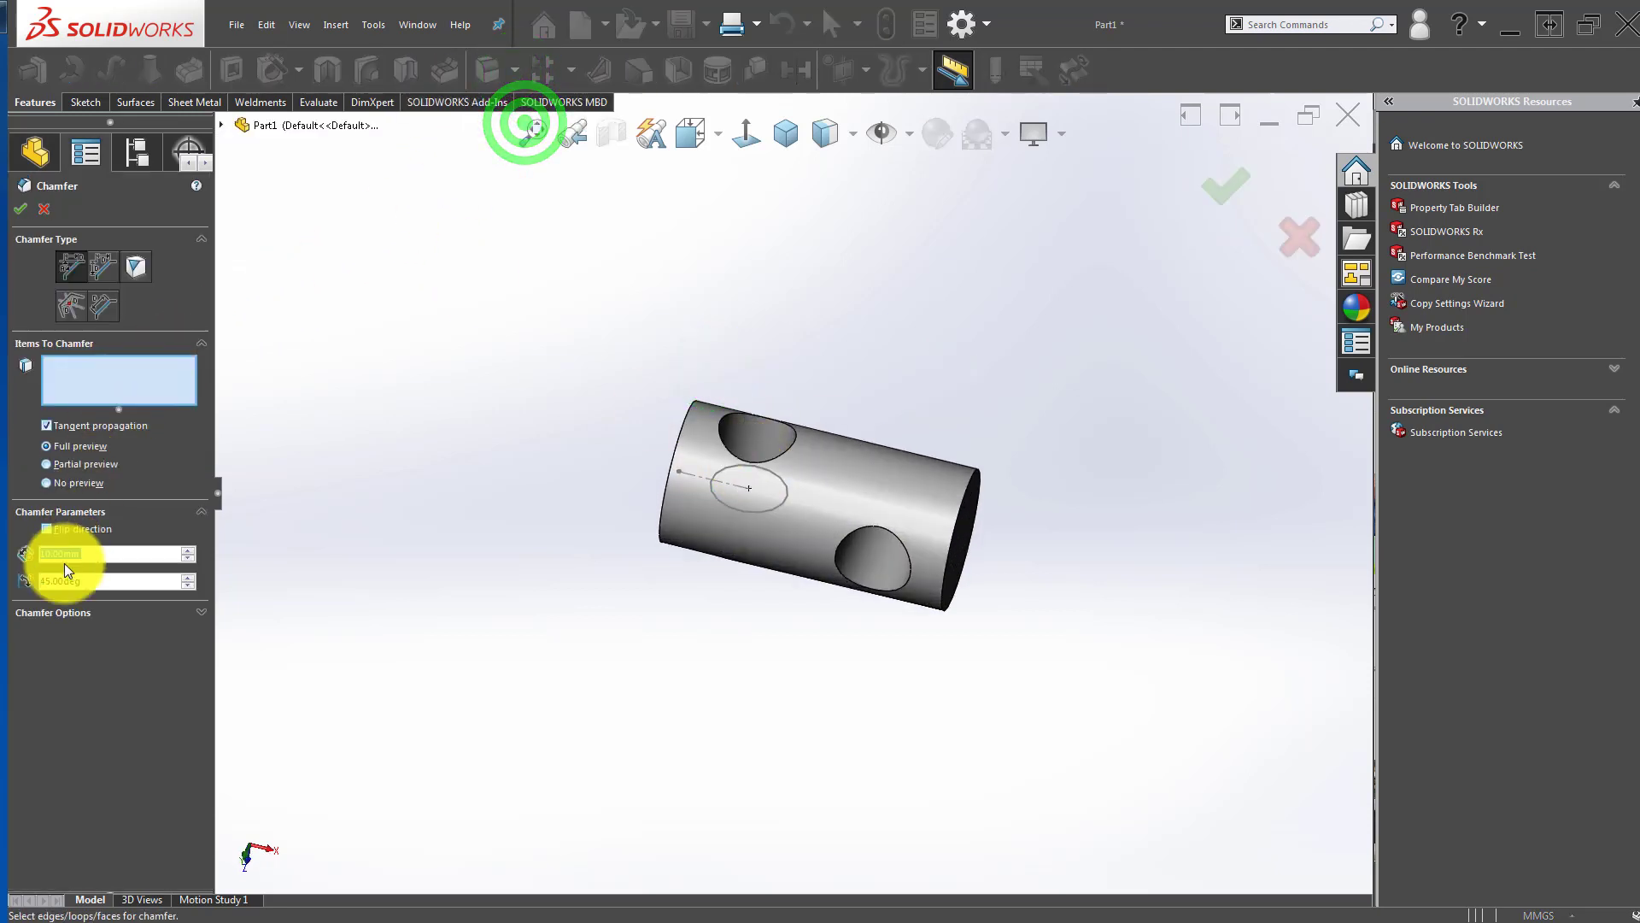
{"action": "type", "text": "2"}
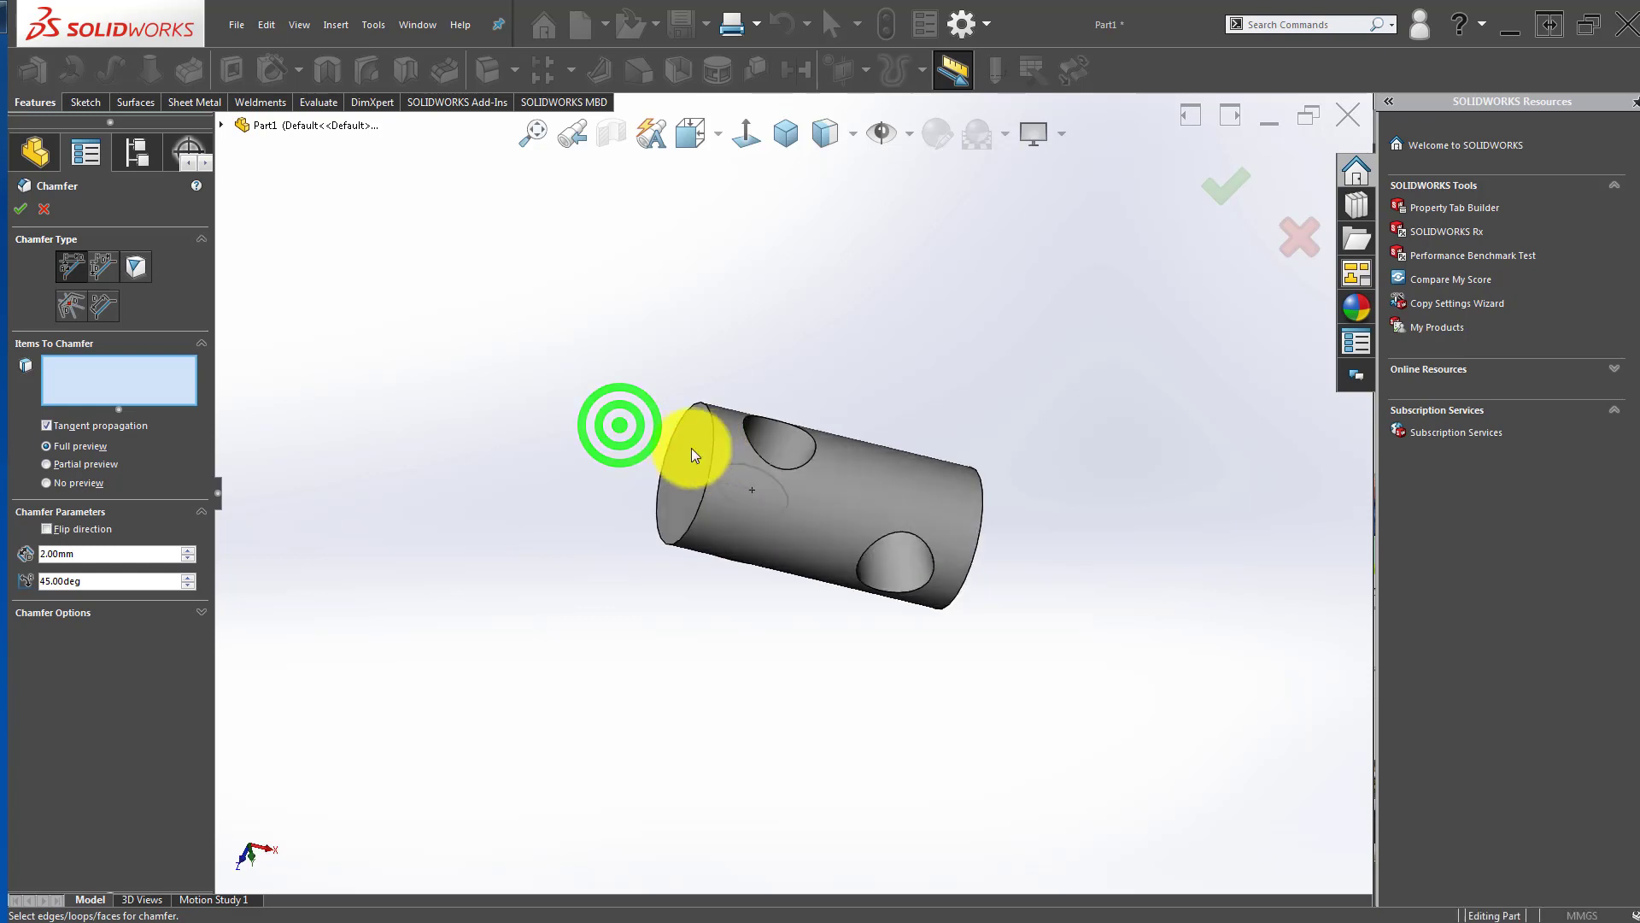
{"action": "left_click", "coordinate": [690, 448]}
{"action": "left_click", "coordinate": [966, 501]}
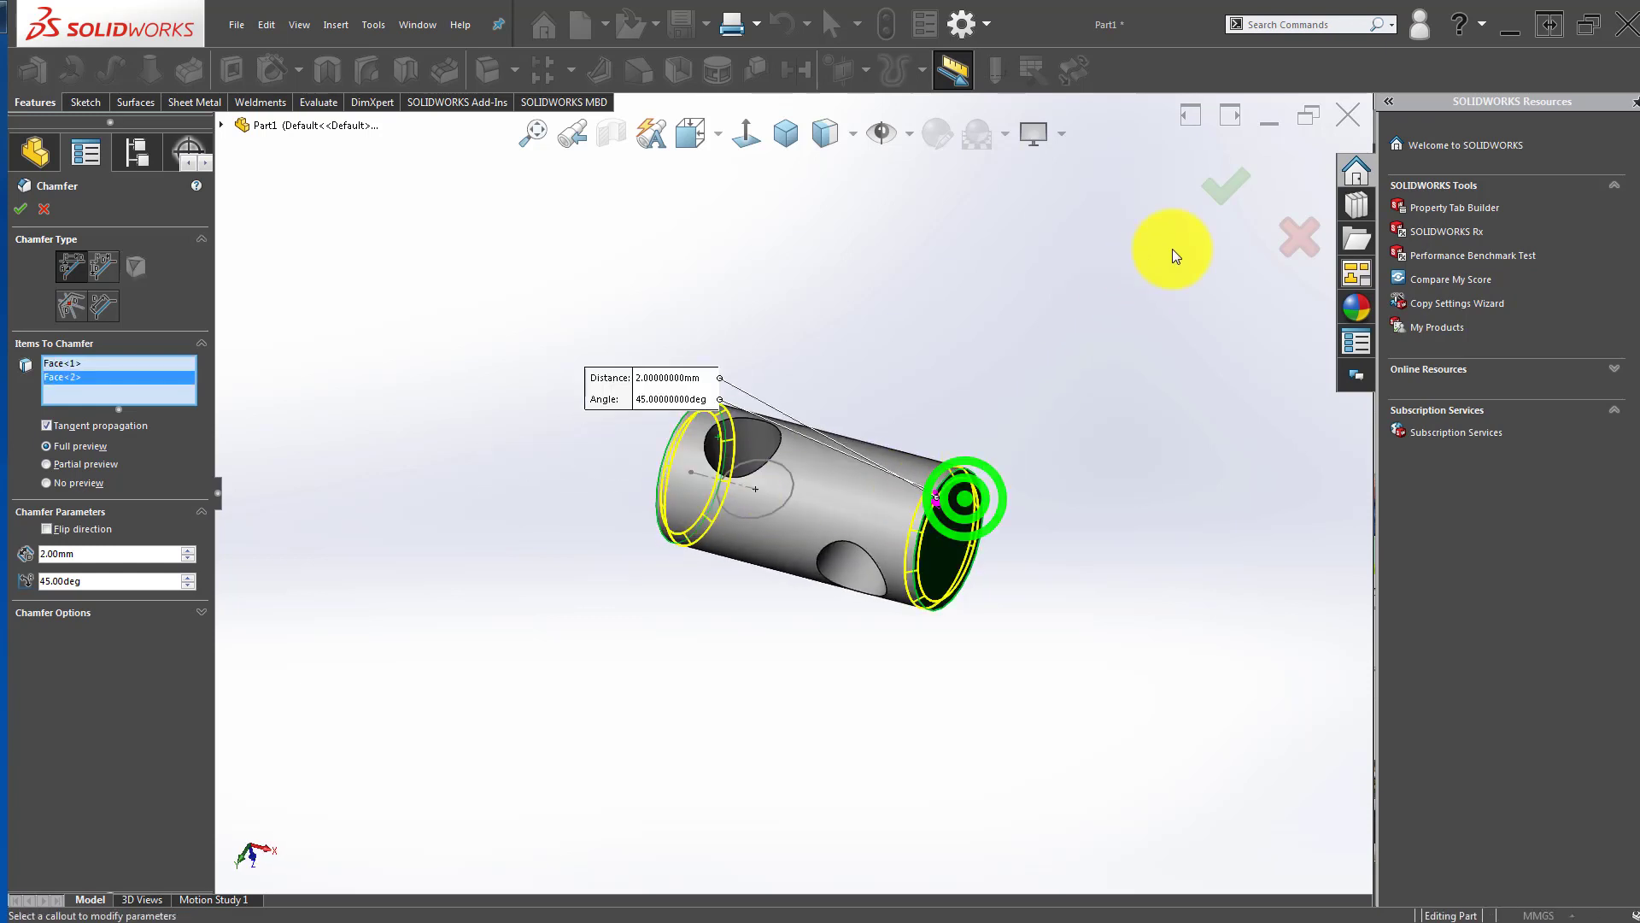
{"action": "left_click", "coordinate": [897, 308]}
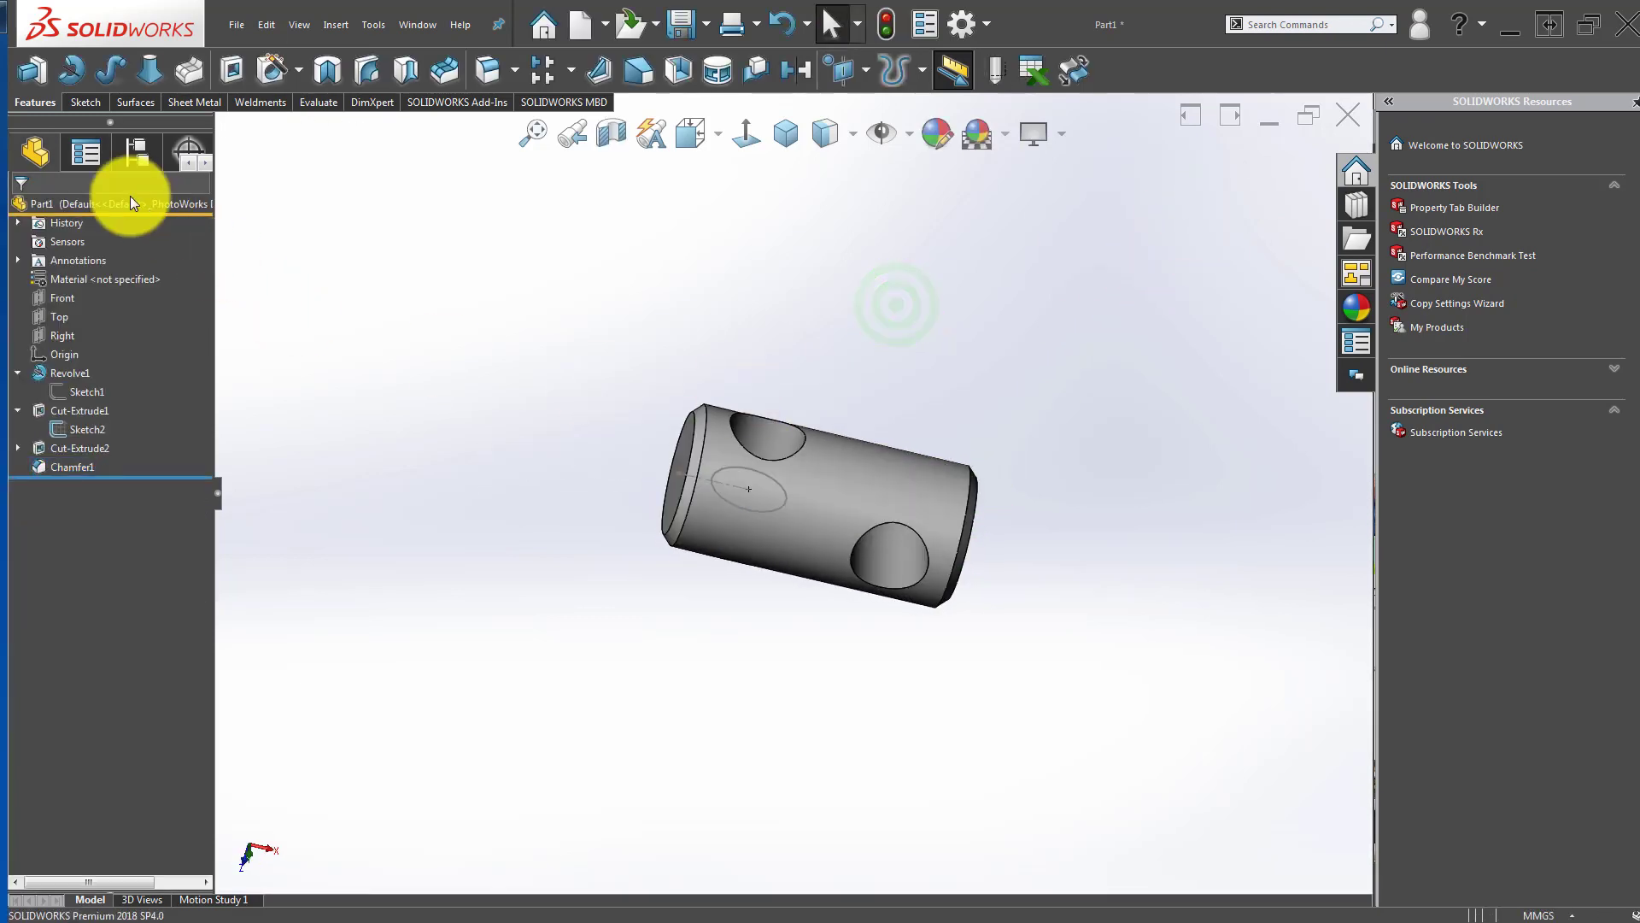
Step: Create a drawing from the part using the draw template and place a single Front view in the sheet's upper left area
{"action": "left_click", "coordinate": [445, 305]}
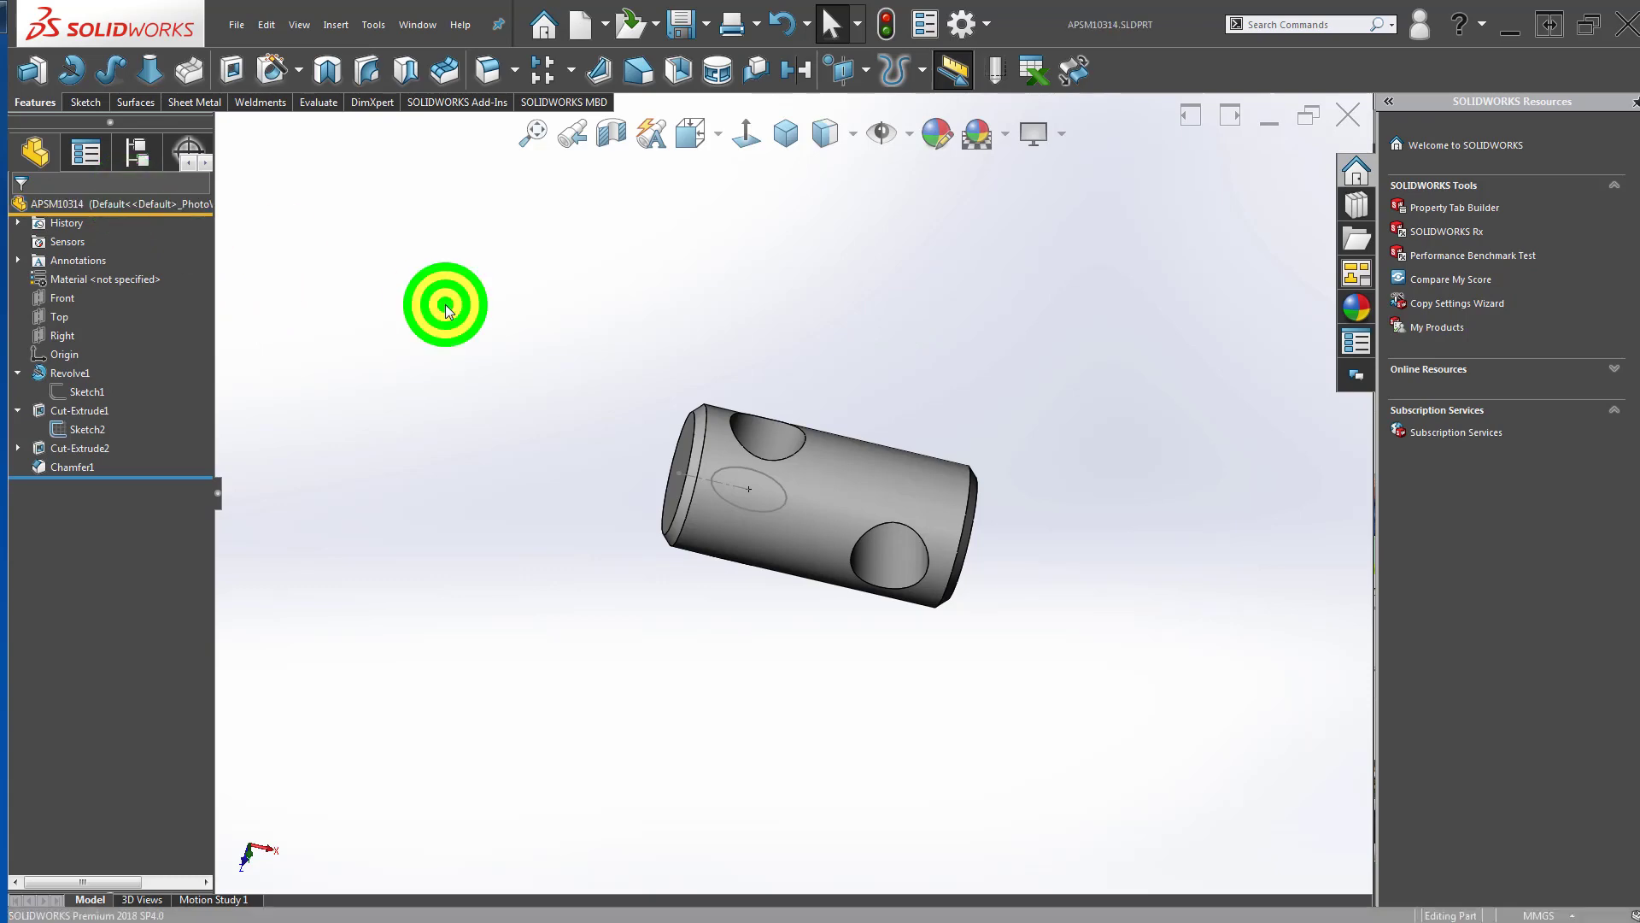
{"action": "left_click", "coordinate": [612, 20]}
{"action": "left_click", "coordinate": [600, 77]}
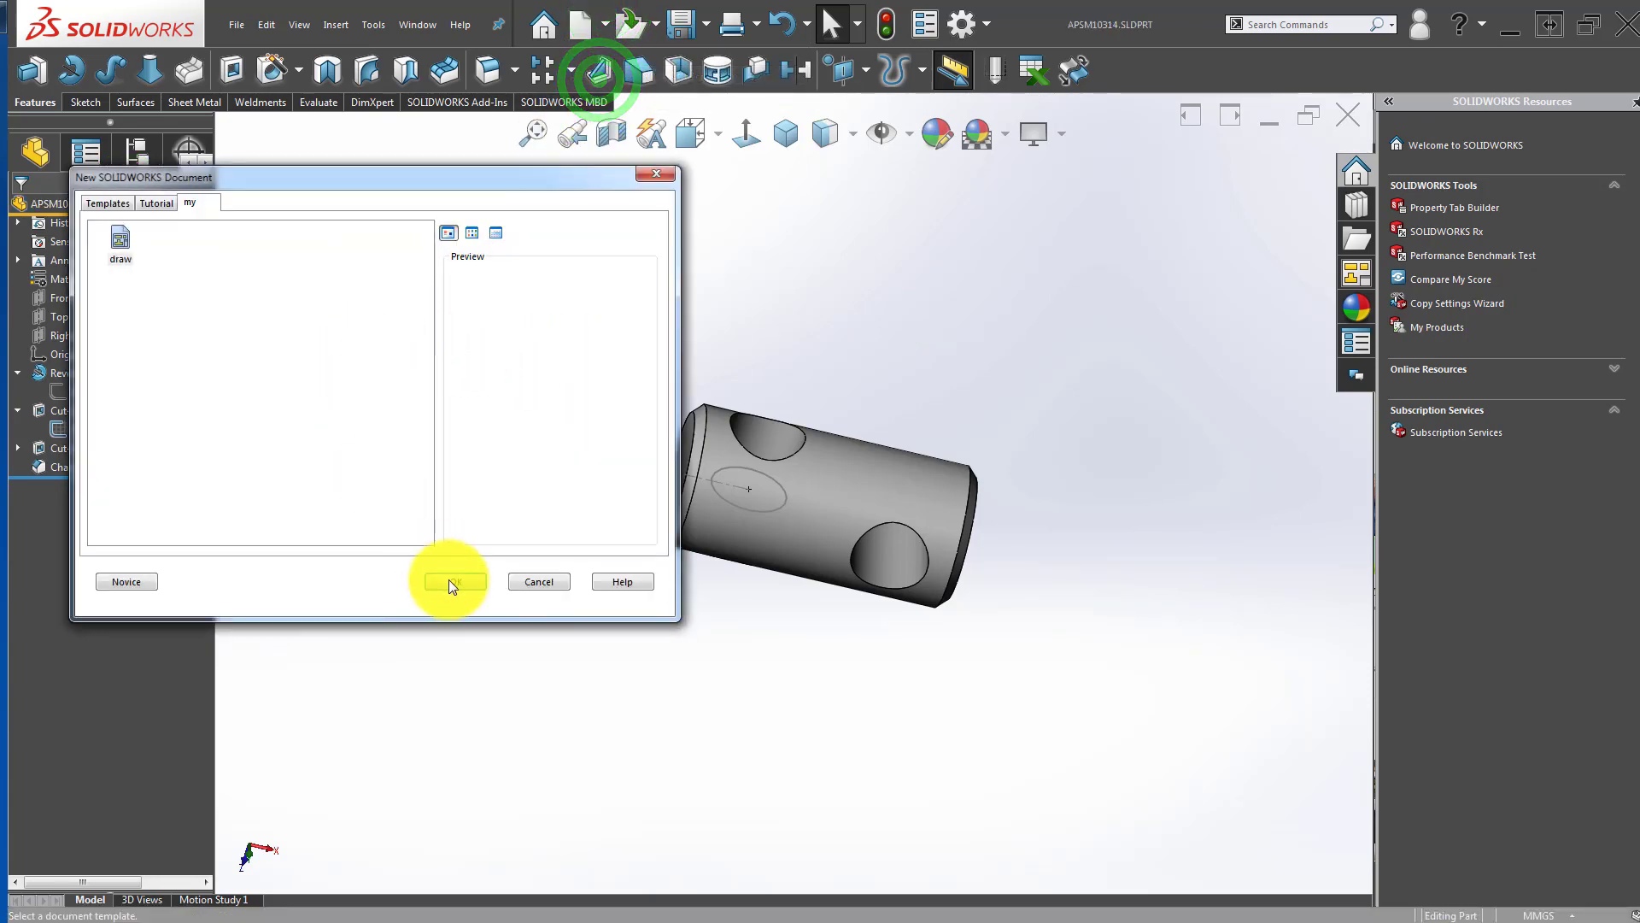
{"action": "left_click", "coordinate": [453, 581]}
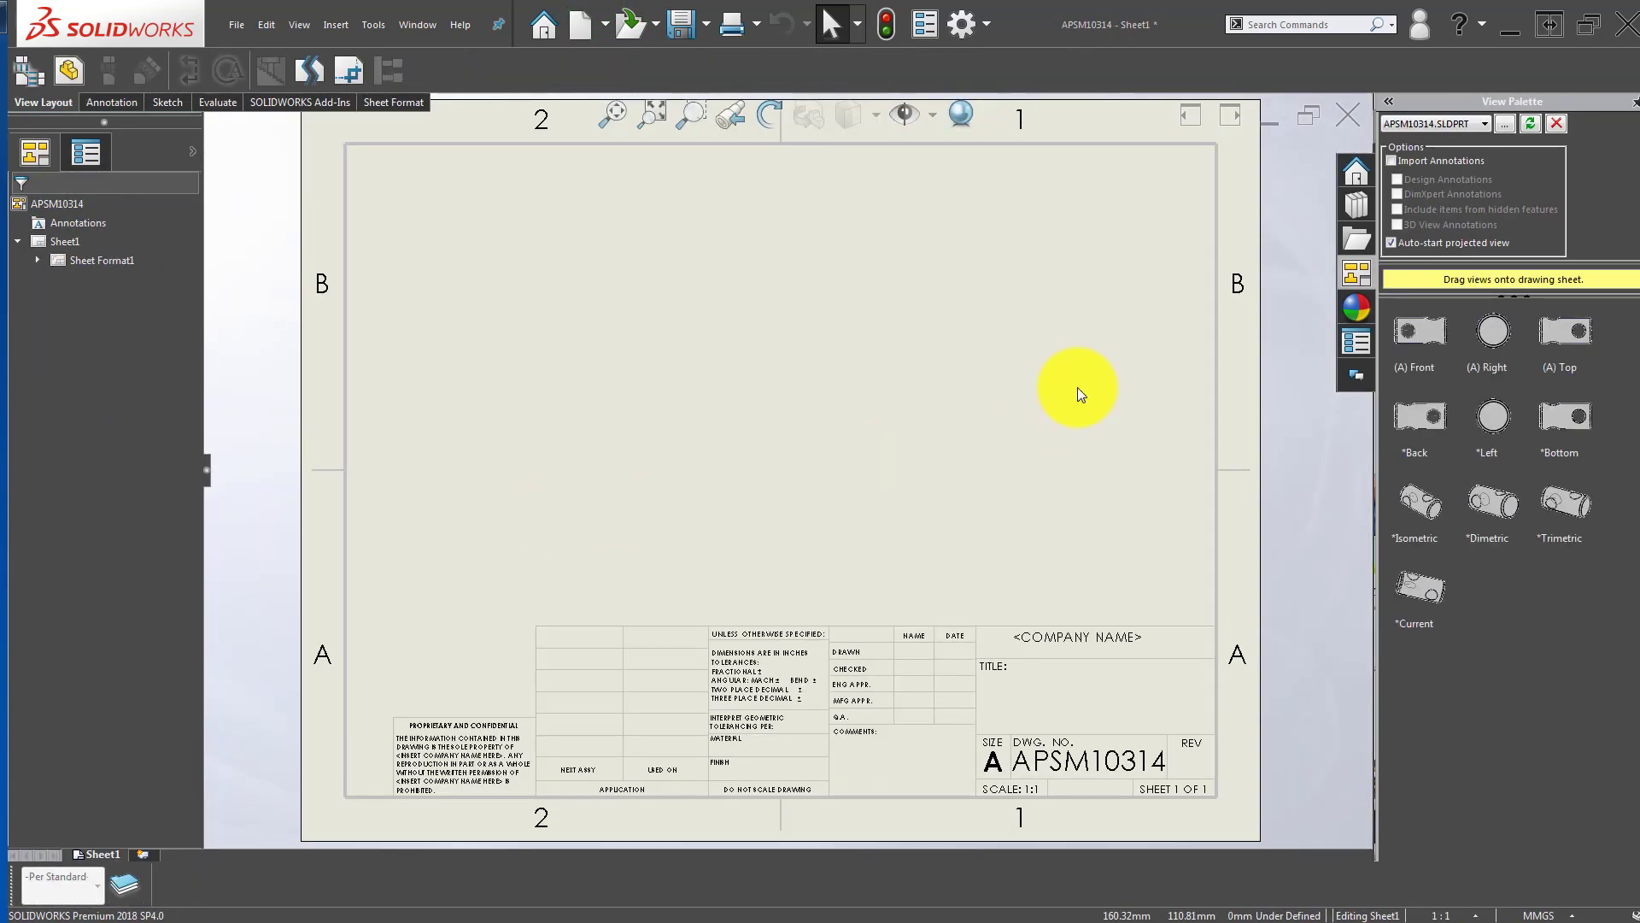
{"action": "mouse_move", "coordinate": [1418, 342]}
{"action": "left_mouse_down"}
{"action": "mouse_move", "coordinate": [629, 384]}
{"action": "mouse_move", "coordinate": [652, 311]}
{"action": "mouse_move", "coordinate": [675, 331]}
{"action": "left_mouse_up"}
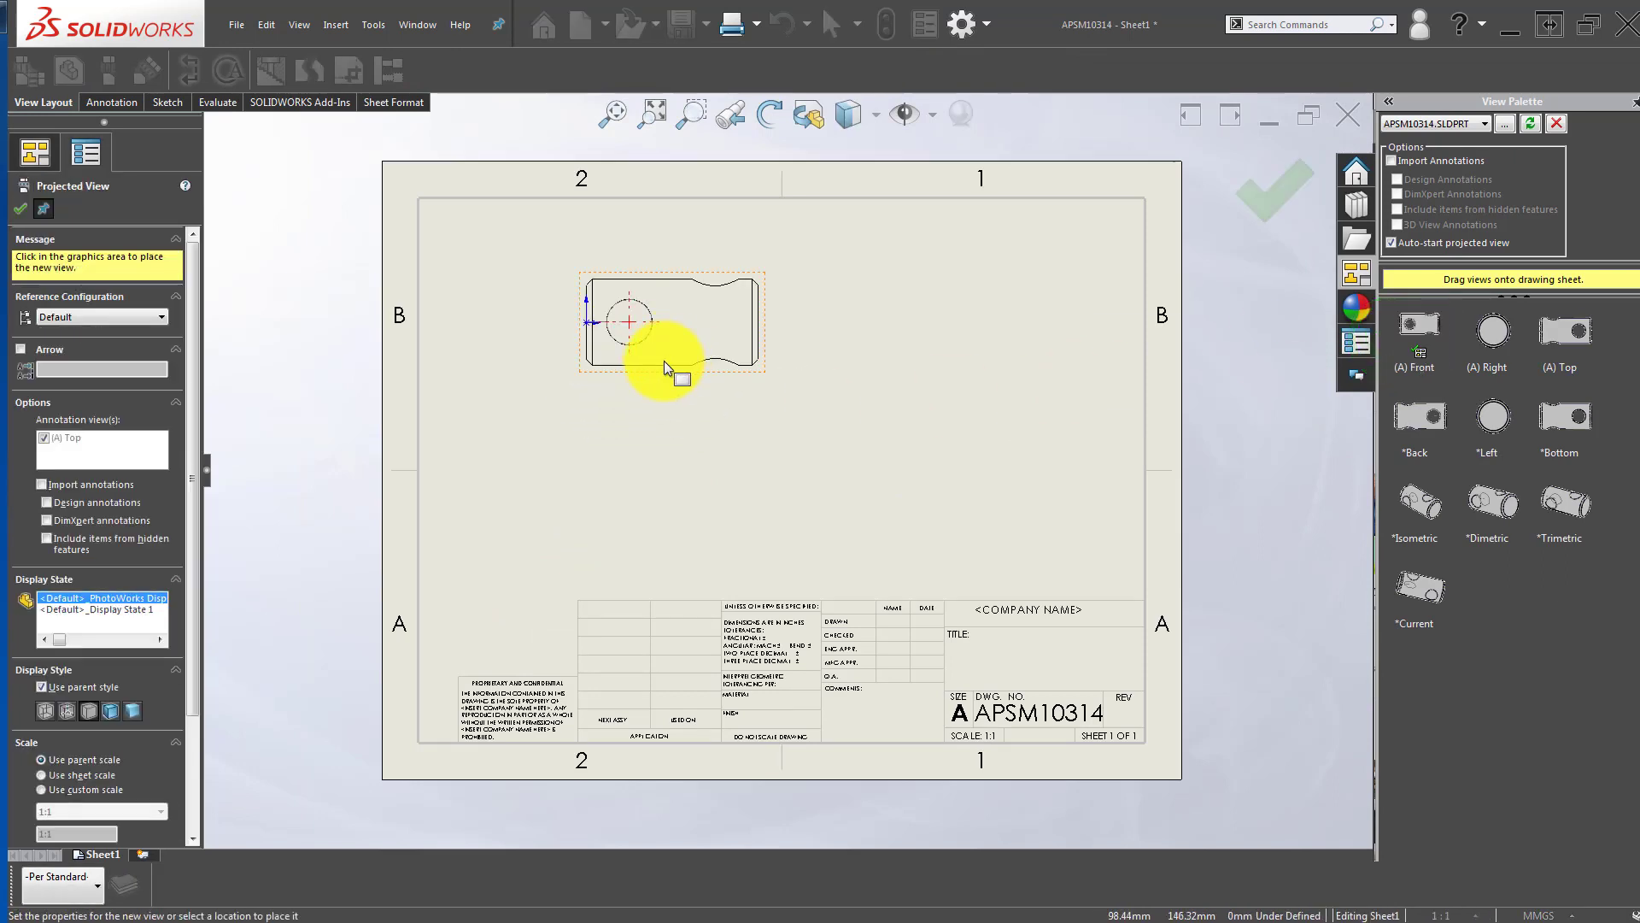
{"action": "key", "text": "Escape"}
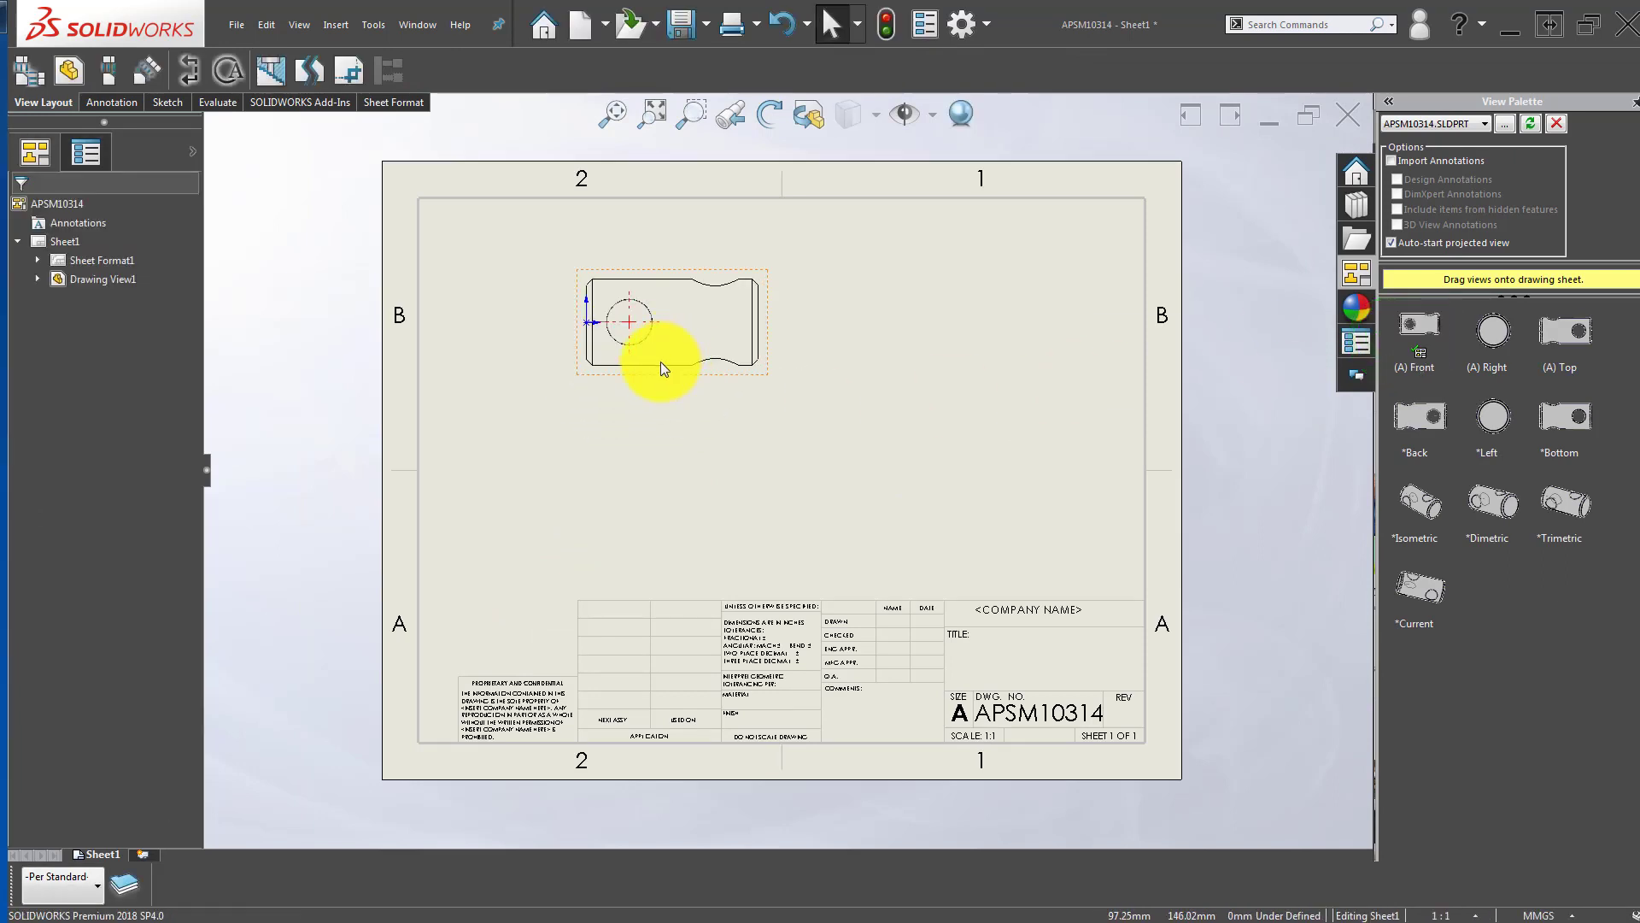
Step: Create a horizontal section view A-A through the hole's center, flip its direction, and place it below the front view
{"action": "left_click", "coordinate": [190, 73]}
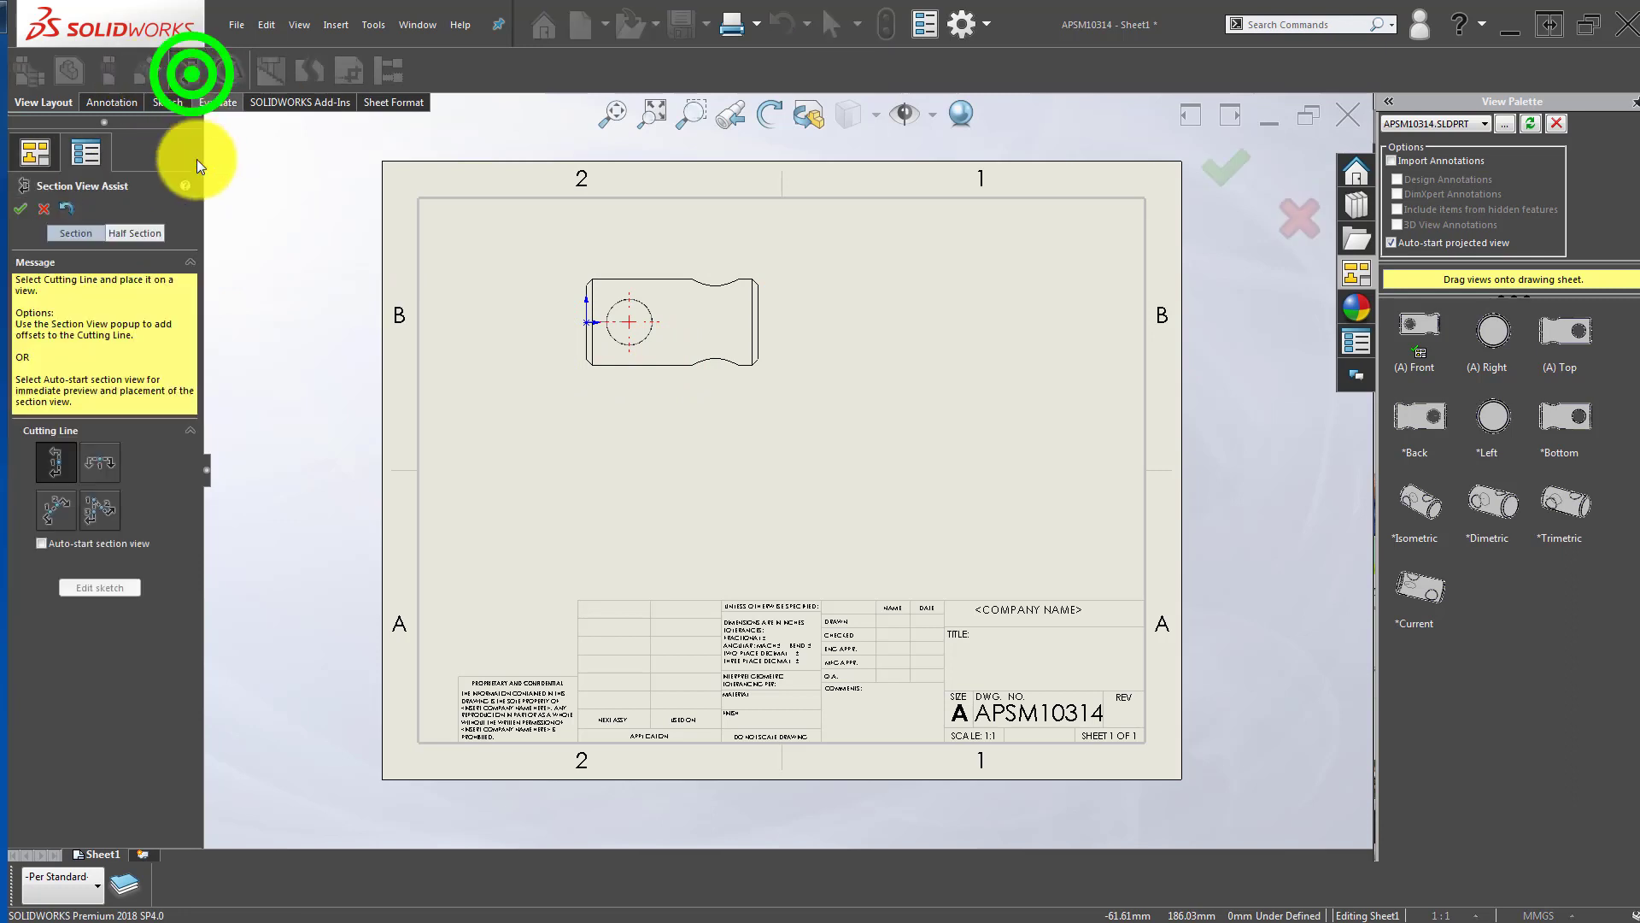
{"action": "left_click", "coordinate": [629, 324]}
{"action": "left_click", "coordinate": [788, 299]}
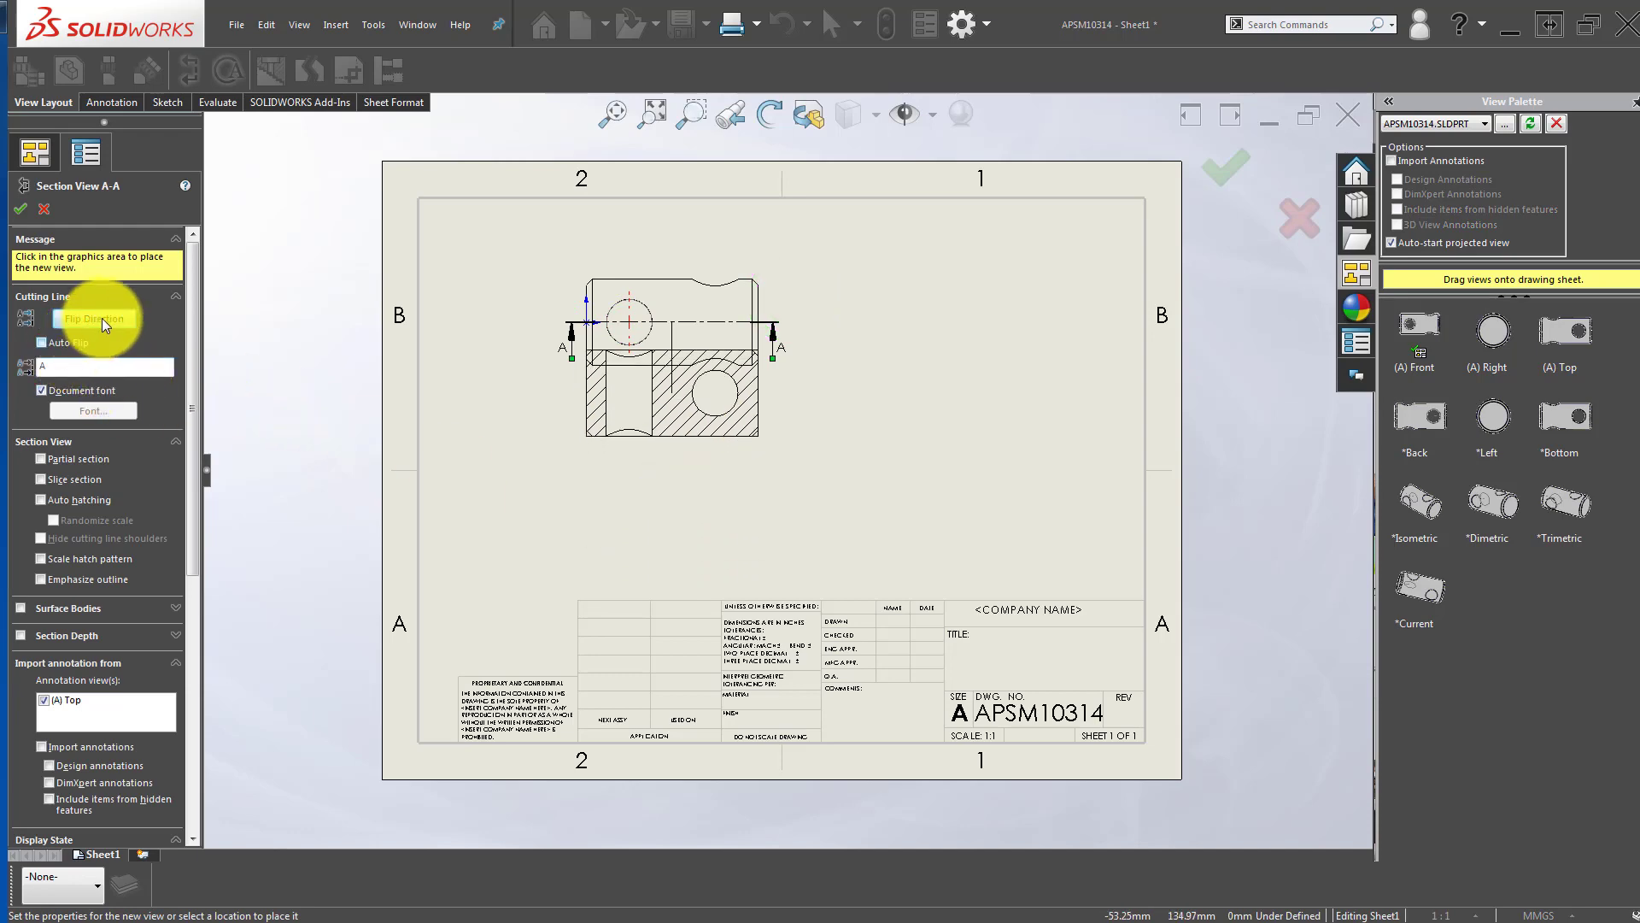
{"action": "left_click", "coordinate": [101, 318]}
{"action": "left_click", "coordinate": [713, 470]}
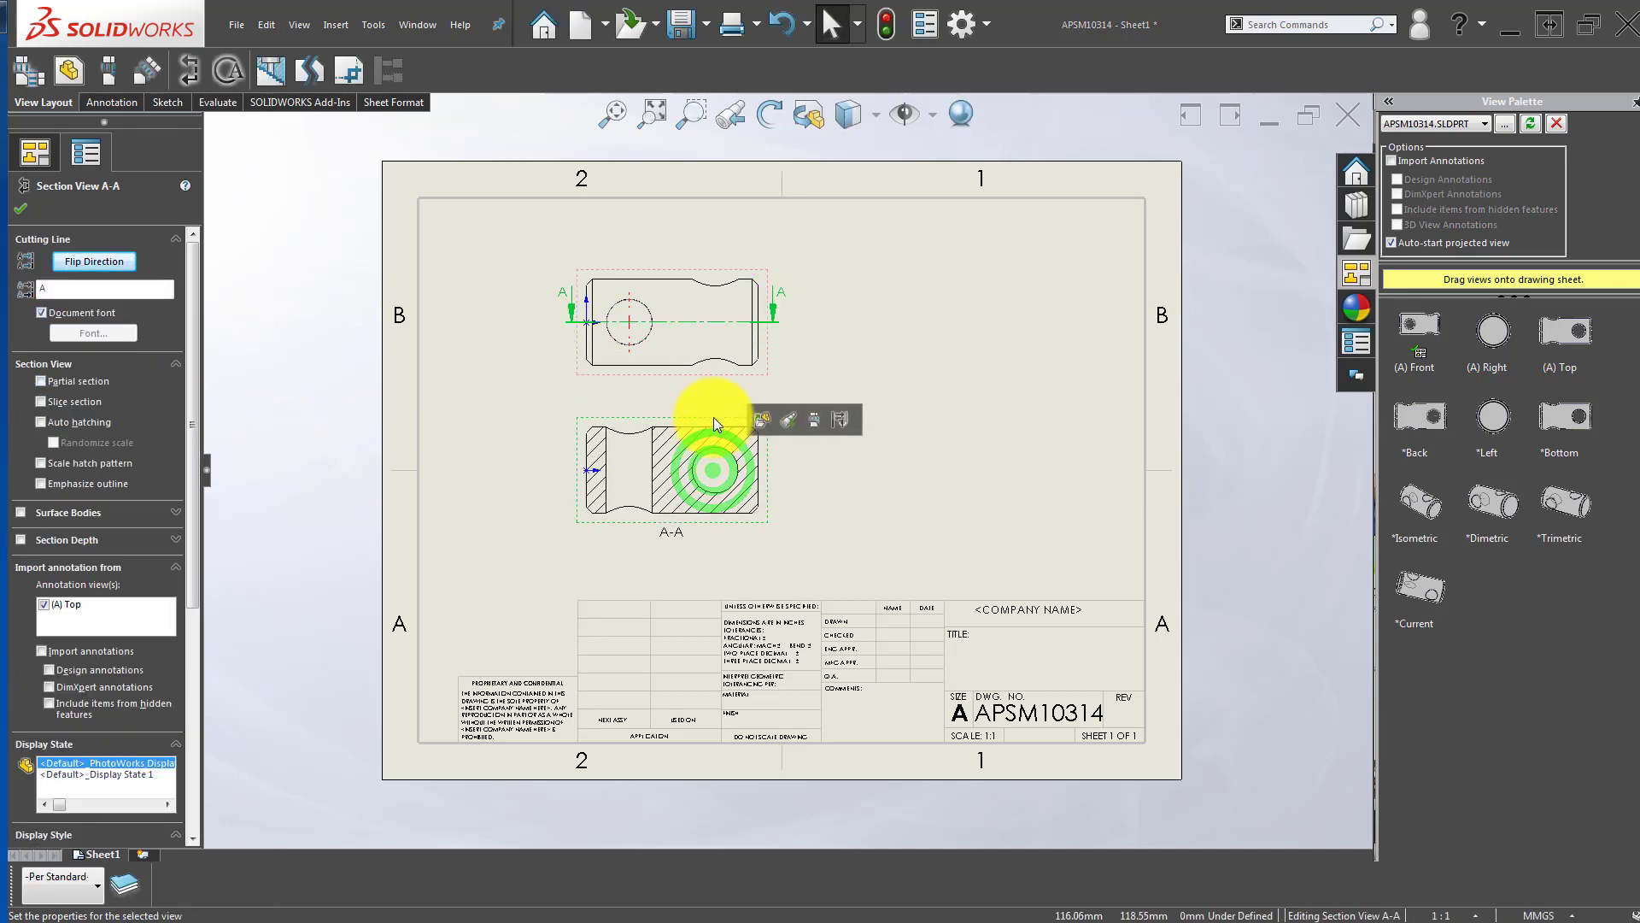
Step: Set the front view's display style to Hidden Lines Visible
{"action": "scroll", "coordinate": [715, 368], "scroll_direction": "down", "scroll_amount": 3}
{"action": "left_click", "coordinate": [720, 369]}
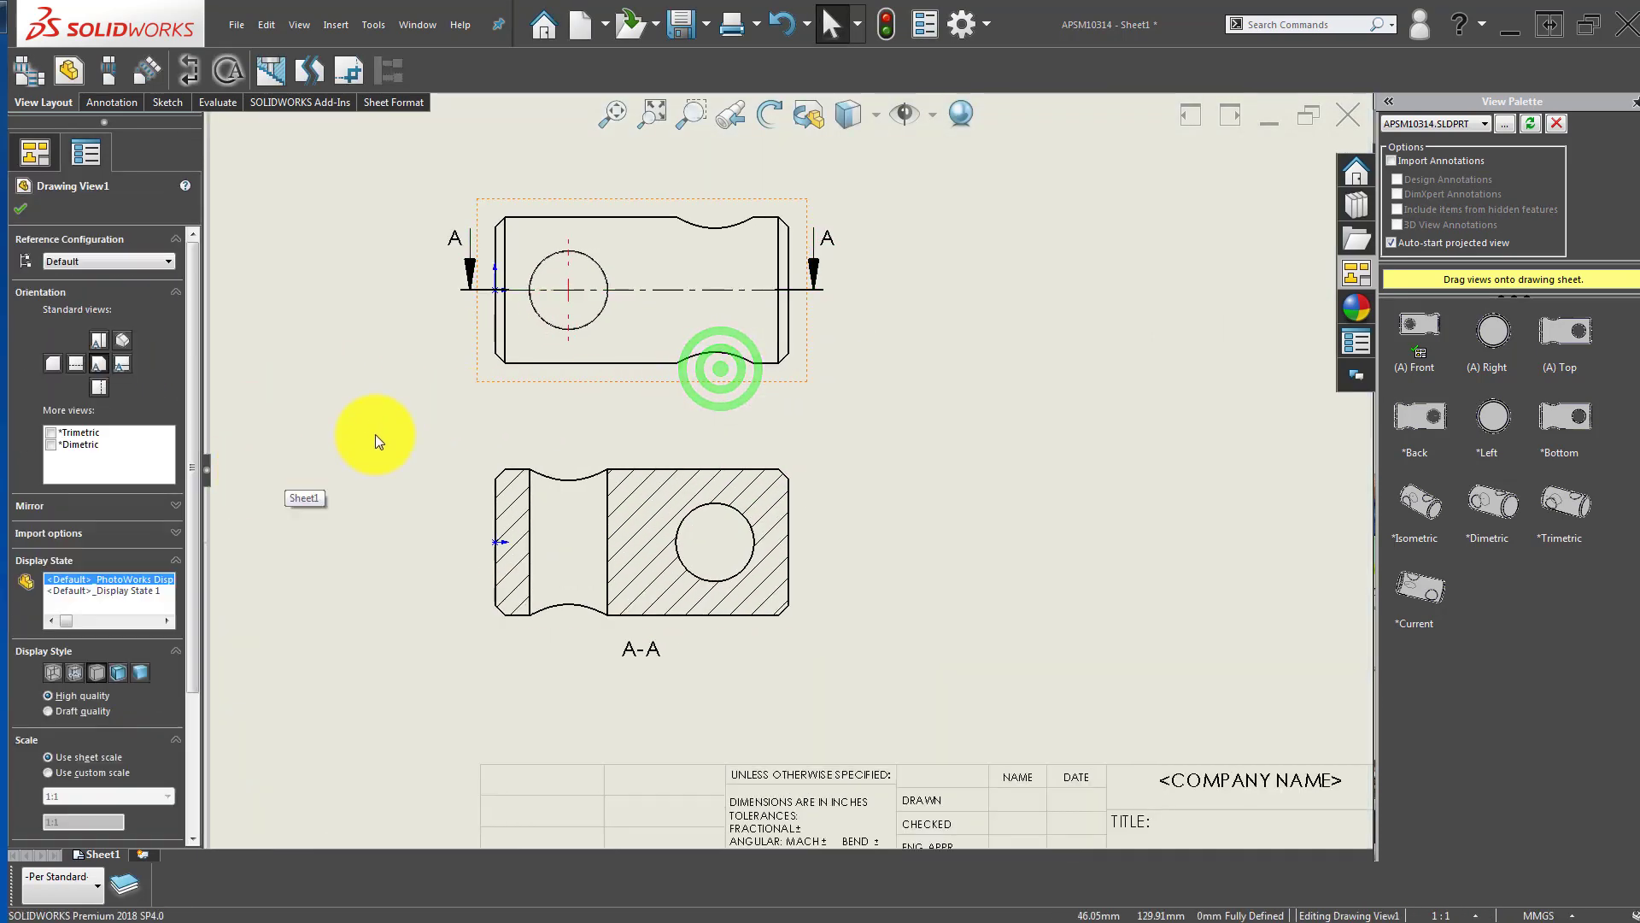
{"action": "scroll", "coordinate": [515, 420], "scroll_direction": "up", "scroll_amount": 4}
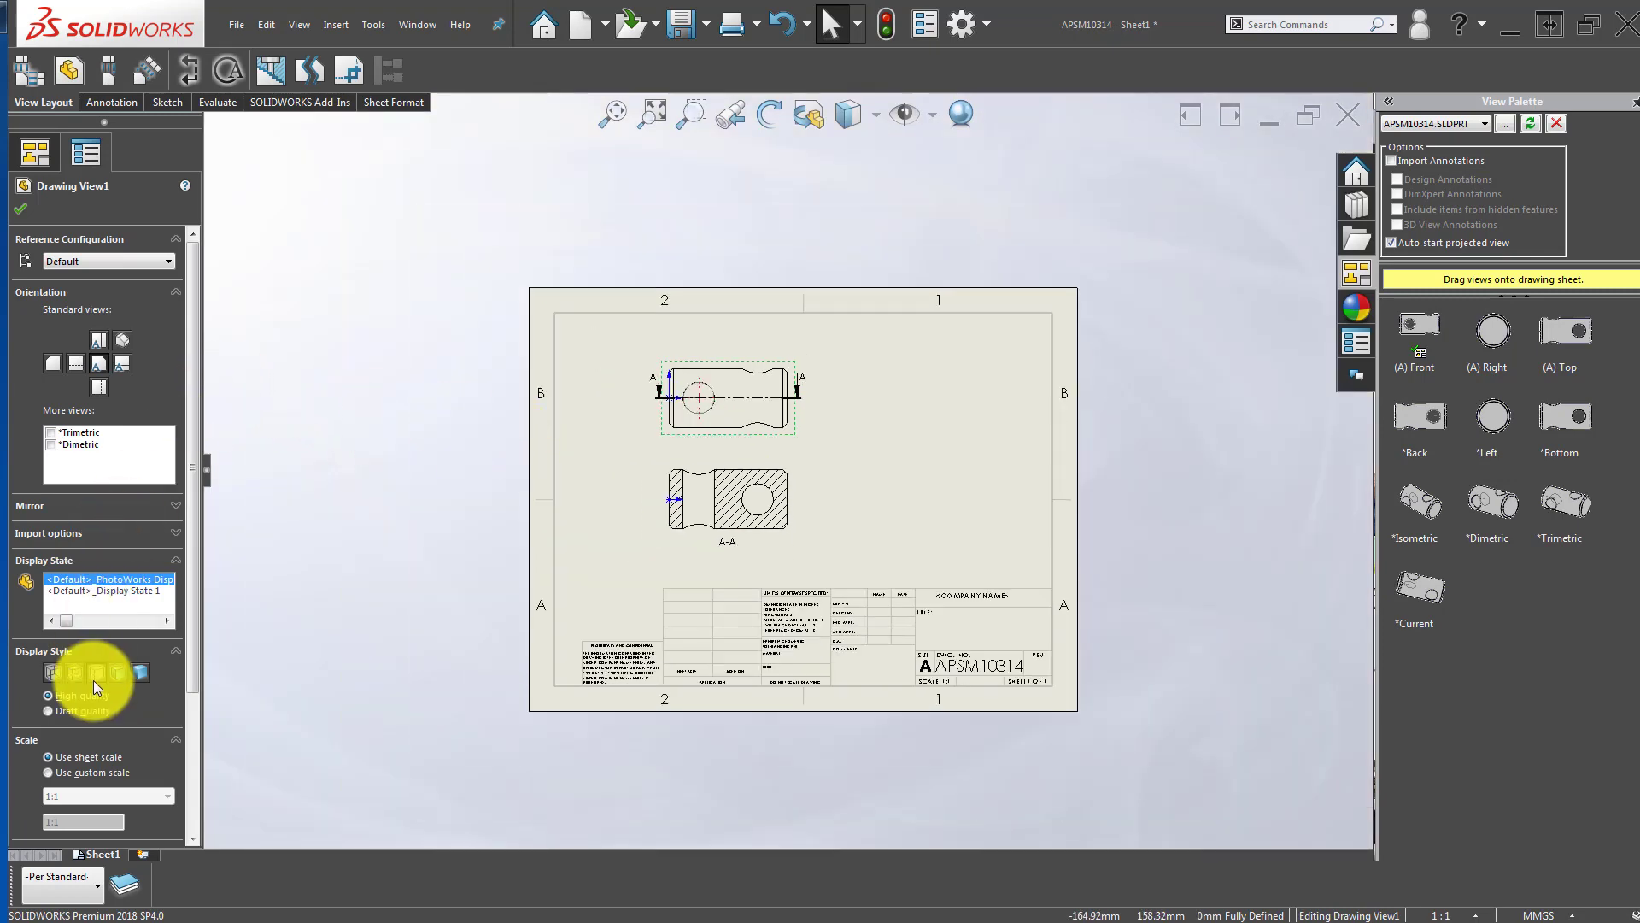
{"action": "left_click", "coordinate": [75, 672]}
{"action": "left_click", "coordinate": [390, 489]}
{"action": "scroll", "coordinate": [774, 441], "scroll_direction": "down", "scroll_amount": 3}
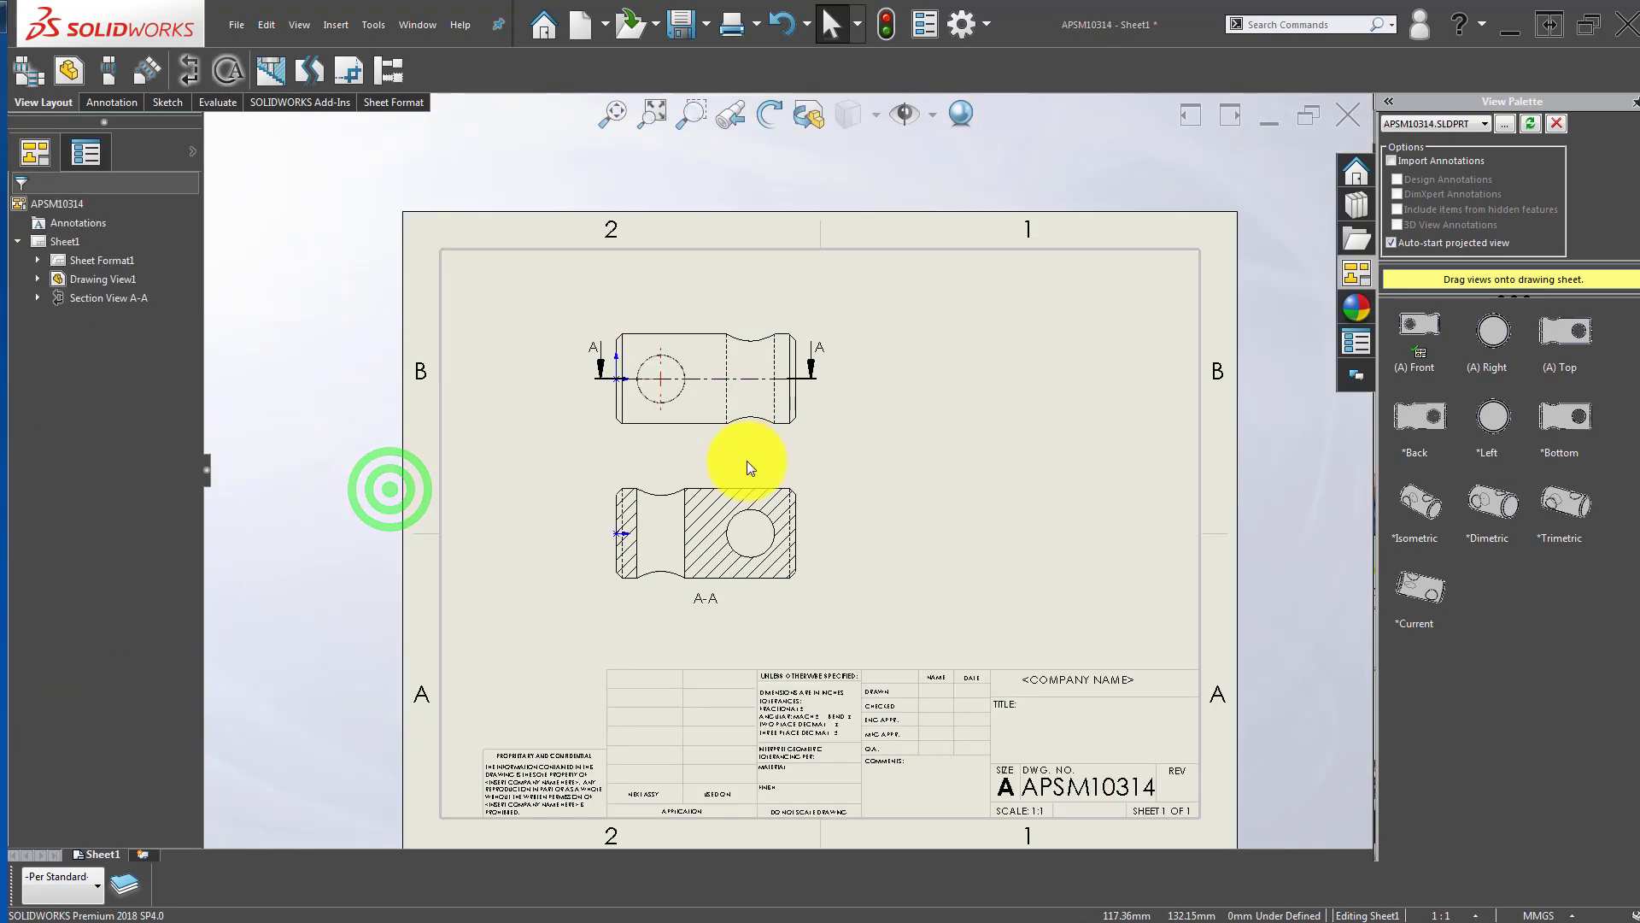
{"action": "scroll", "coordinate": [743, 458], "scroll_direction": "down", "scroll_amount": 2}
{"action": "scroll", "coordinate": [950, 470], "scroll_direction": "up", "scroll_amount": 3}
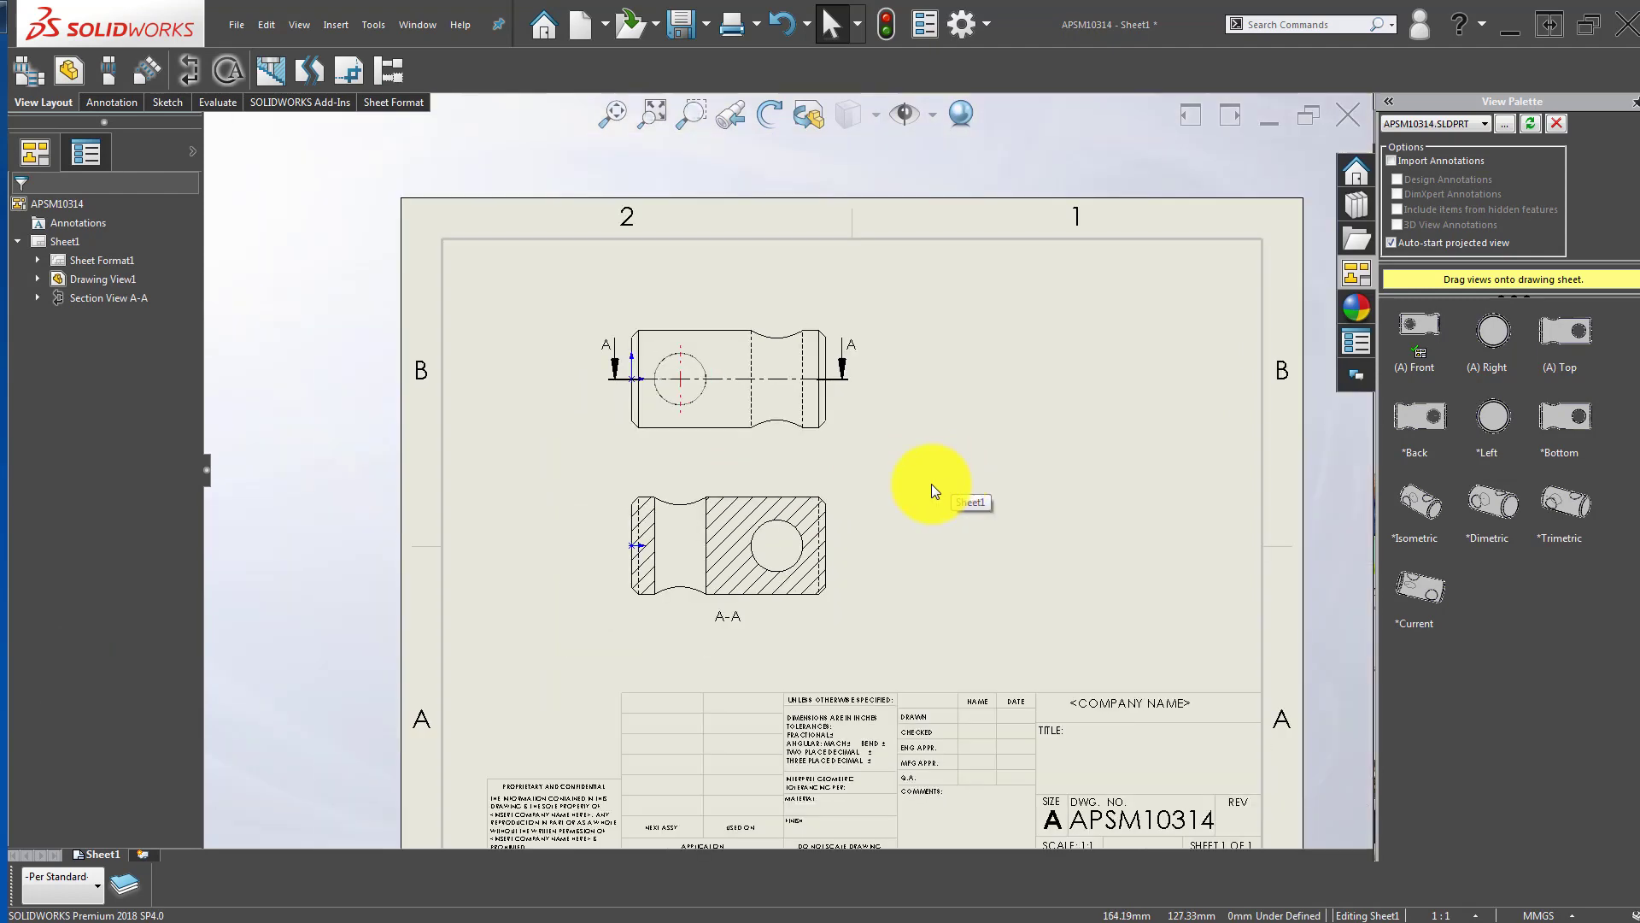
{"action": "middle_click_drag", "start_coordinate": [931, 484], "coordinate": [930, 448]}
{"action": "left_click", "coordinate": [885, 506]}
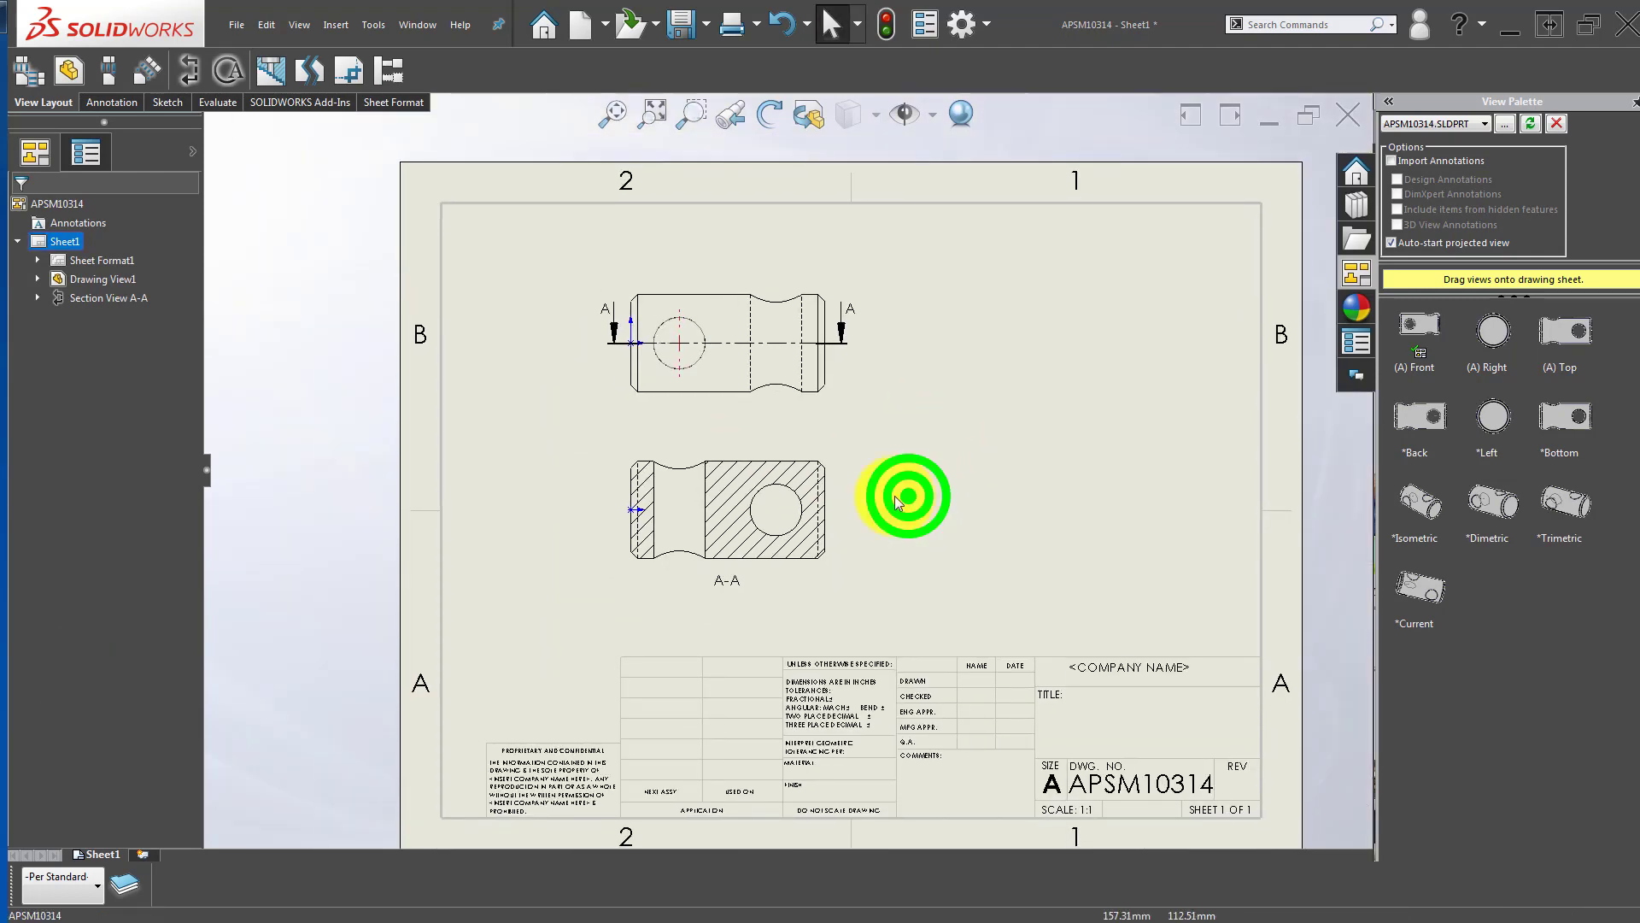
Step: Open the part model from the front drawing view and inspect the cylinder's end faces and cross holes
{"action": "left_click", "coordinate": [803, 366]}
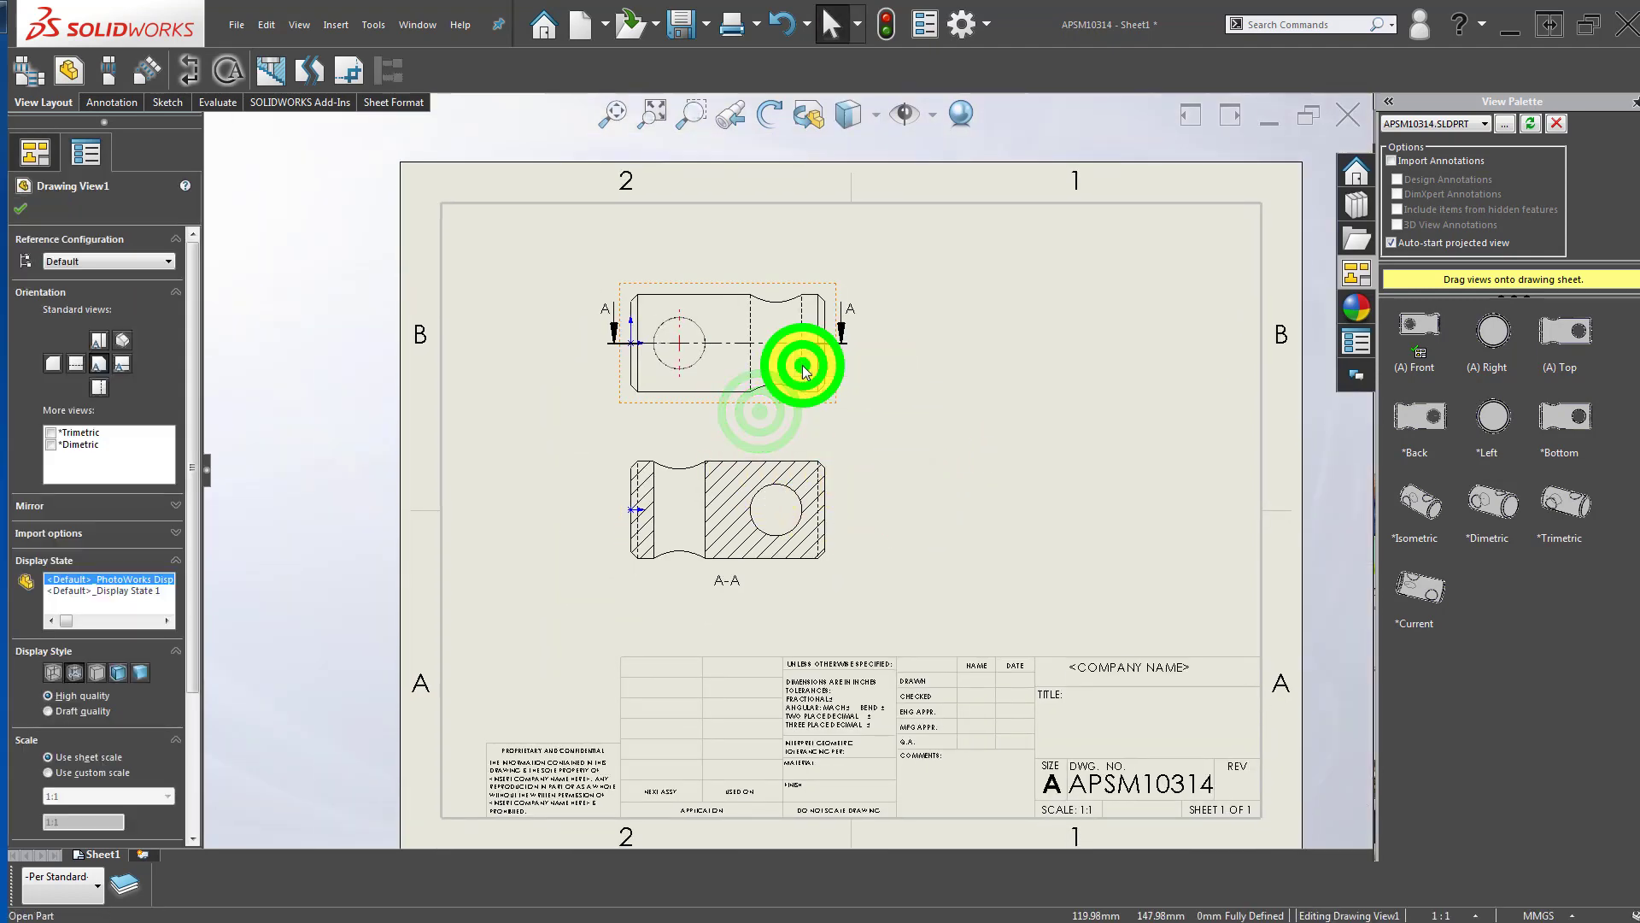
{"action": "middle_click_drag", "start_coordinate": [701, 443], "coordinate": [773, 495]}
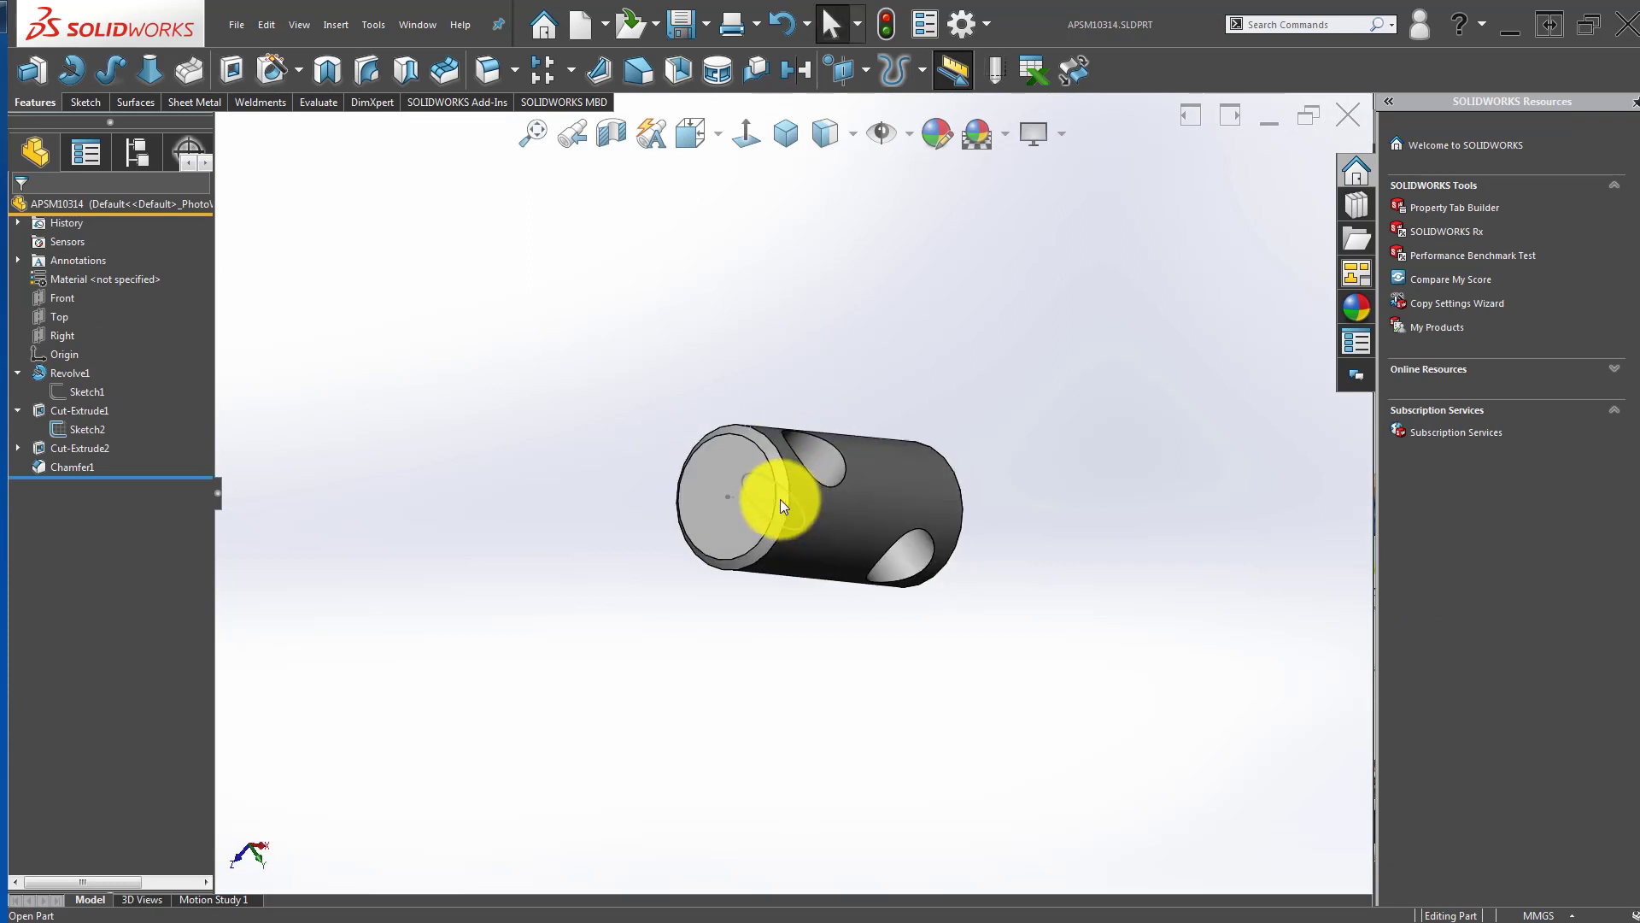
{"action": "scroll", "coordinate": [774, 496], "scroll_direction": "down", "scroll_amount": 5}
{"action": "left_click", "coordinate": [698, 435]}
{"action": "mouse_move", "coordinate": [438, 405]}
{"action": "middle_mouse_down"}
{"action": "mouse_move", "coordinate": [714, 468]}
{"action": "mouse_move", "coordinate": [476, 491]}
{"action": "mouse_move", "coordinate": [615, 505]}
{"action": "mouse_move", "coordinate": [667, 602]}
{"action": "mouse_move", "coordinate": [623, 560]}
{"action": "mouse_move", "coordinate": [663, 538]}
{"action": "mouse_move", "coordinate": [538, 453]}
{"action": "mouse_move", "coordinate": [508, 342]}
{"action": "middle_mouse_up"}
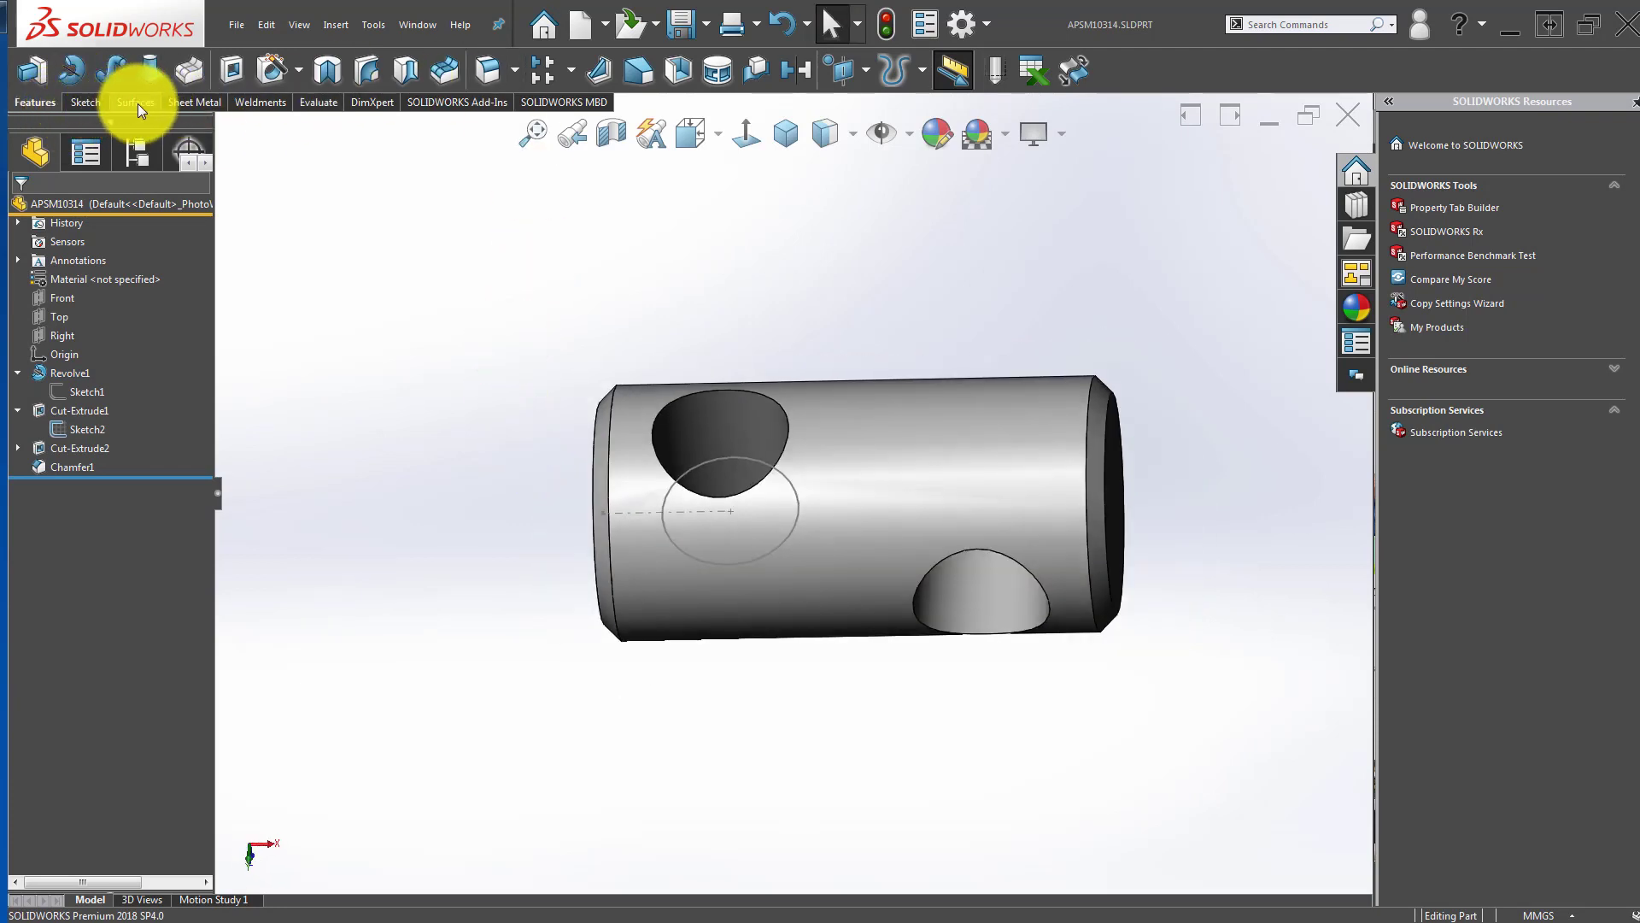
Step: Start a Hole Wizard tapped hole using the DIN standard, Tapped hole type and size M6
{"action": "left_click", "coordinate": [87, 102]}
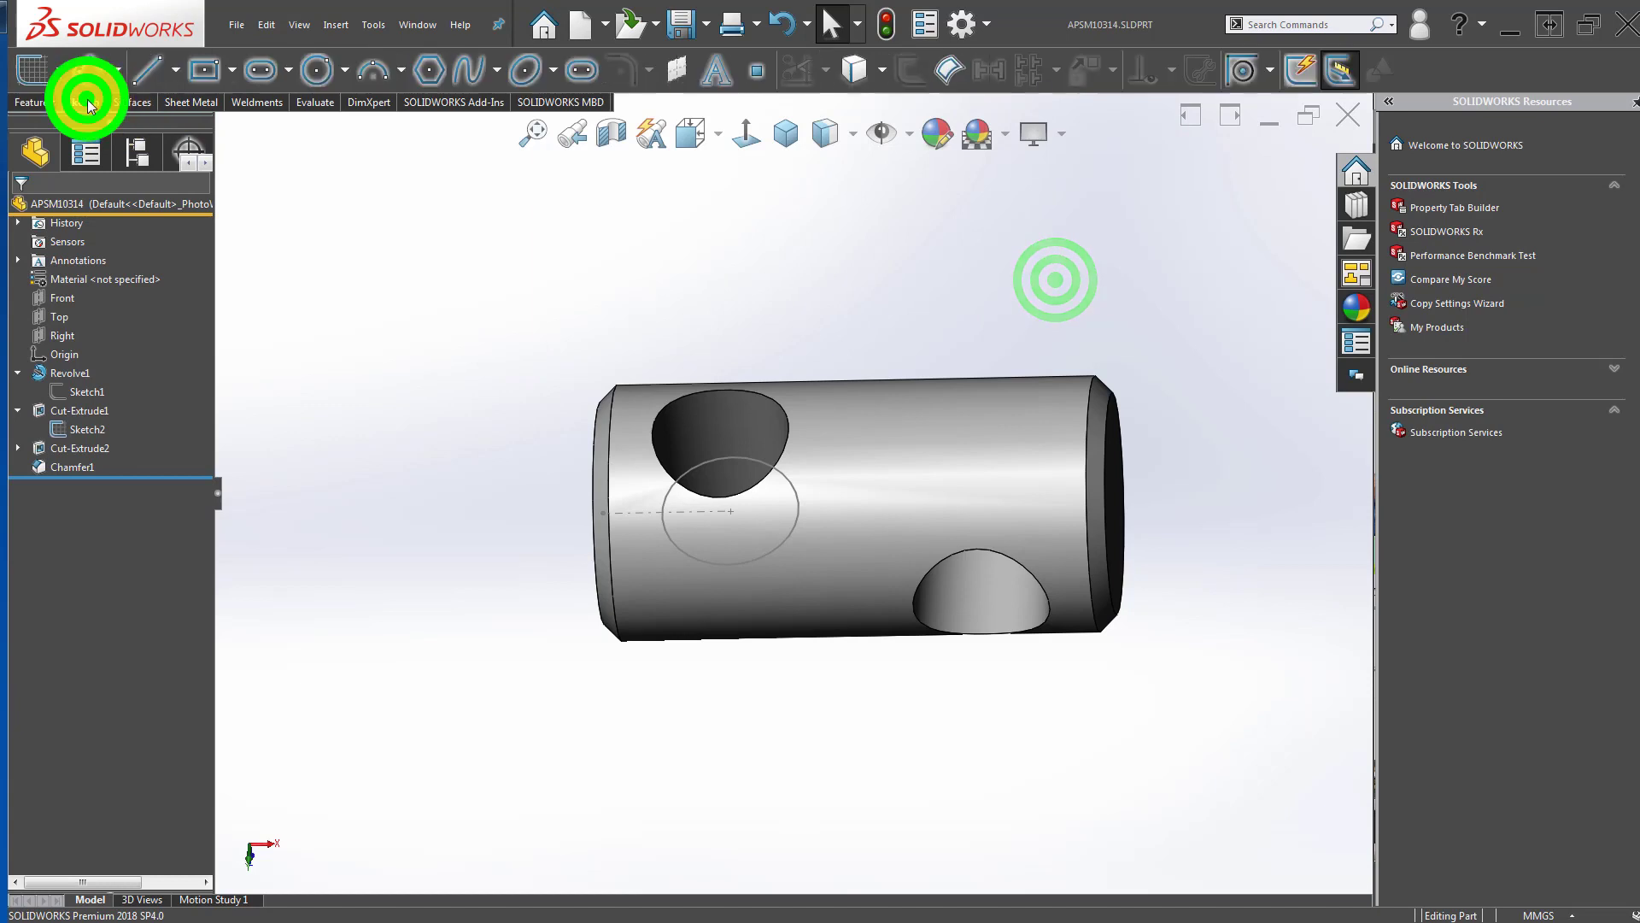
{"action": "left_click", "coordinate": [36, 102]}
{"action": "left_click", "coordinate": [275, 68]}
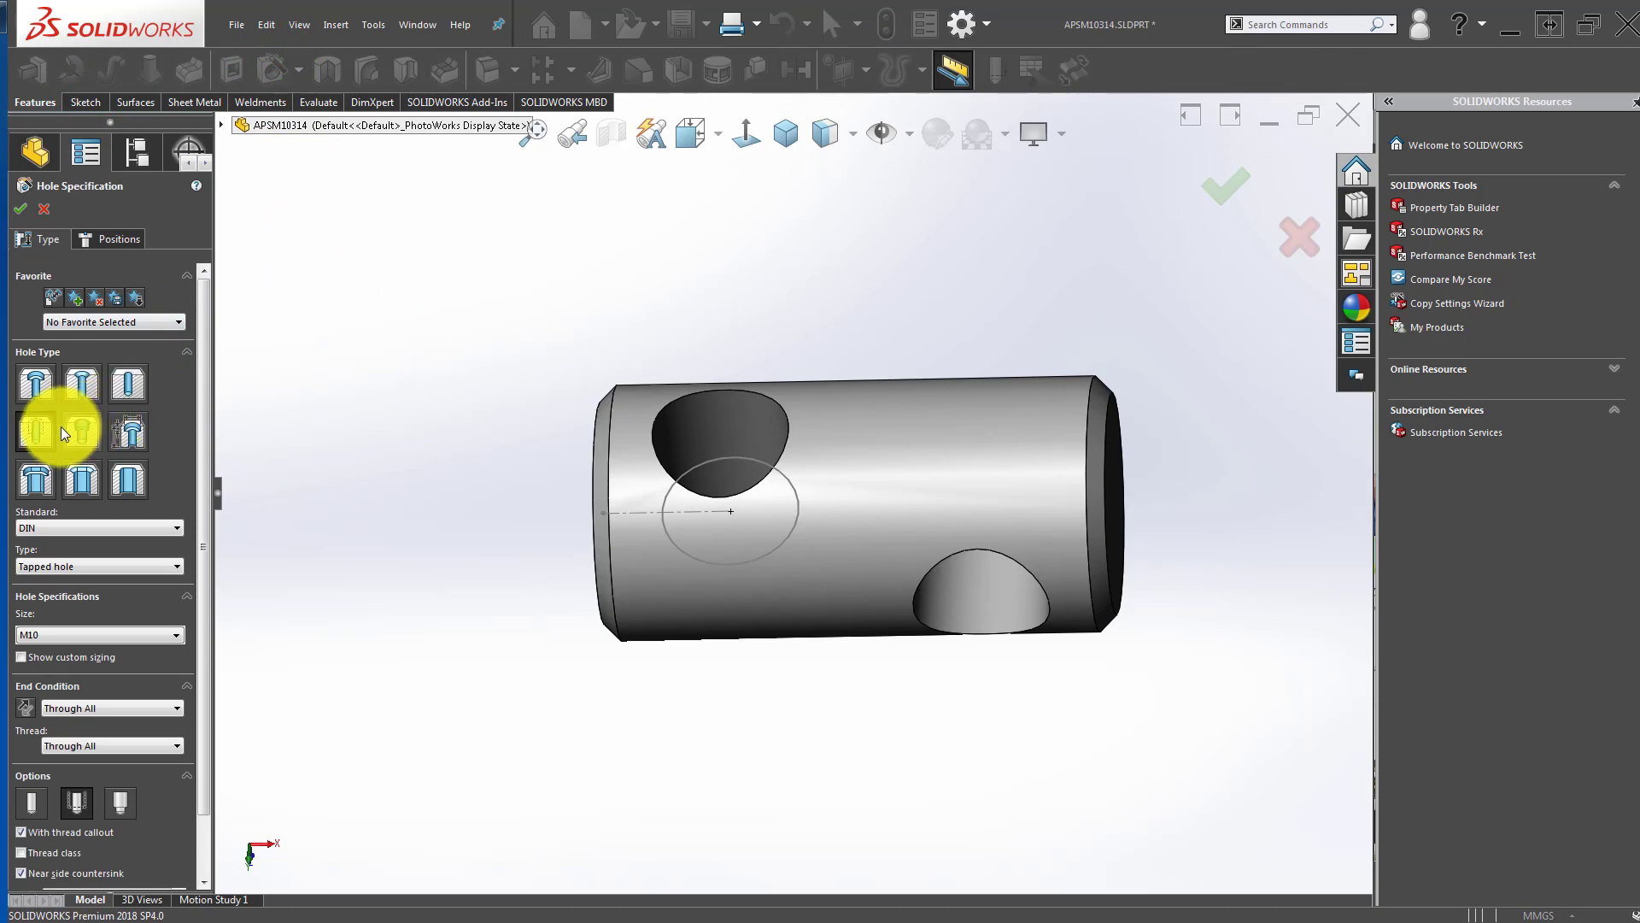
{"action": "left_click", "coordinate": [34, 432]}
{"action": "left_click", "coordinate": [116, 569]}
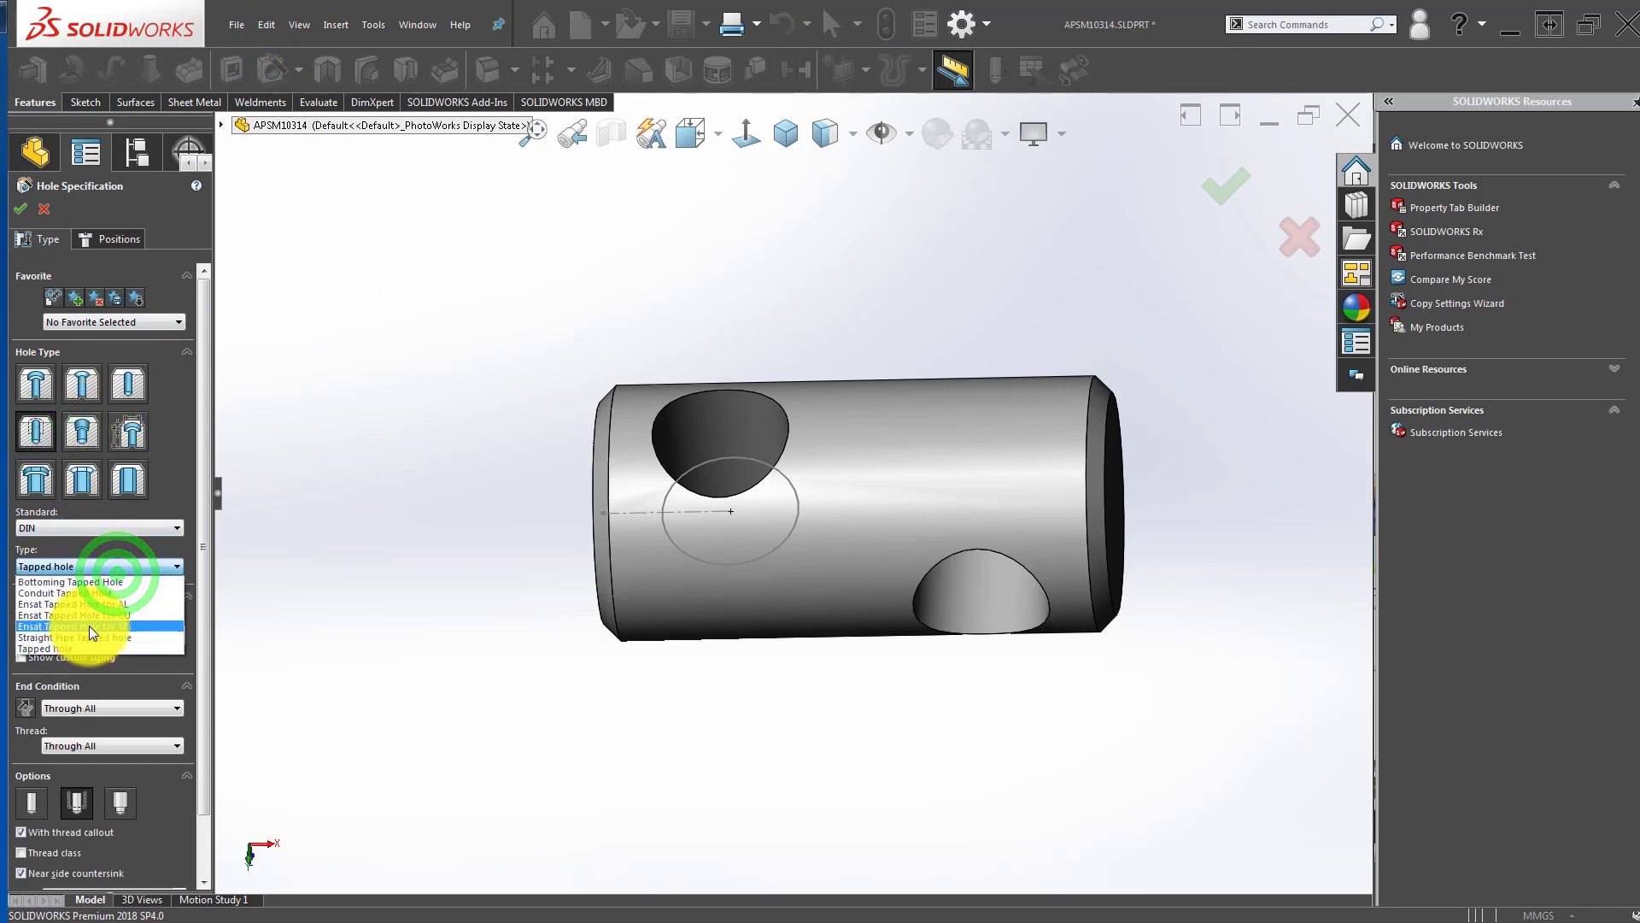
{"action": "left_click", "coordinate": [84, 648]}
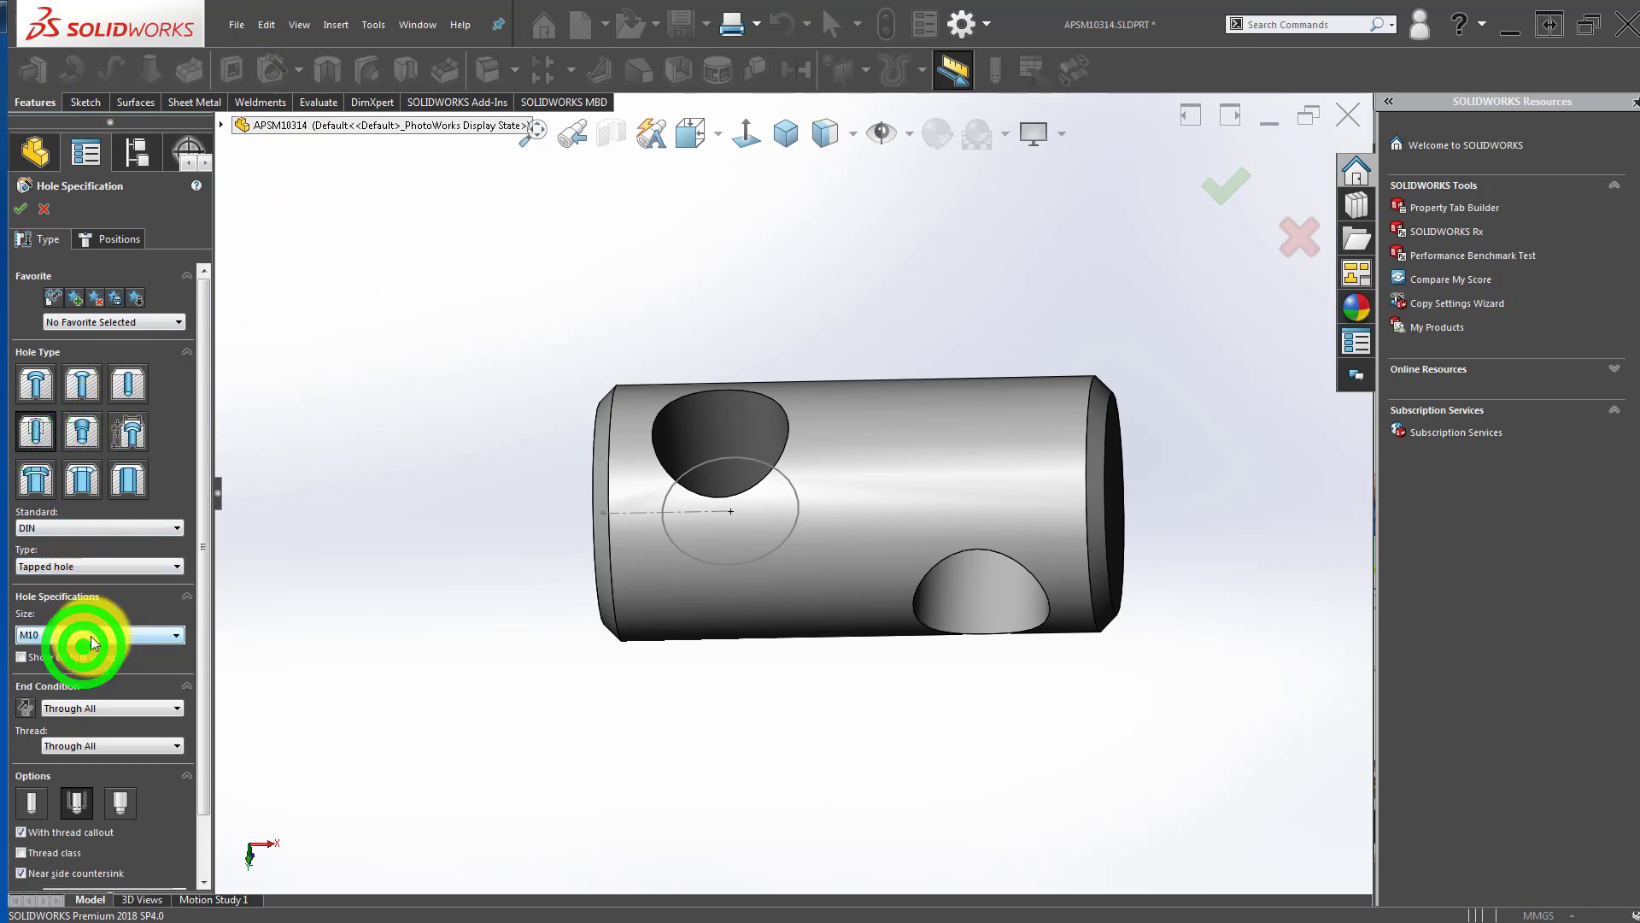
{"action": "left_click", "coordinate": [112, 636]}
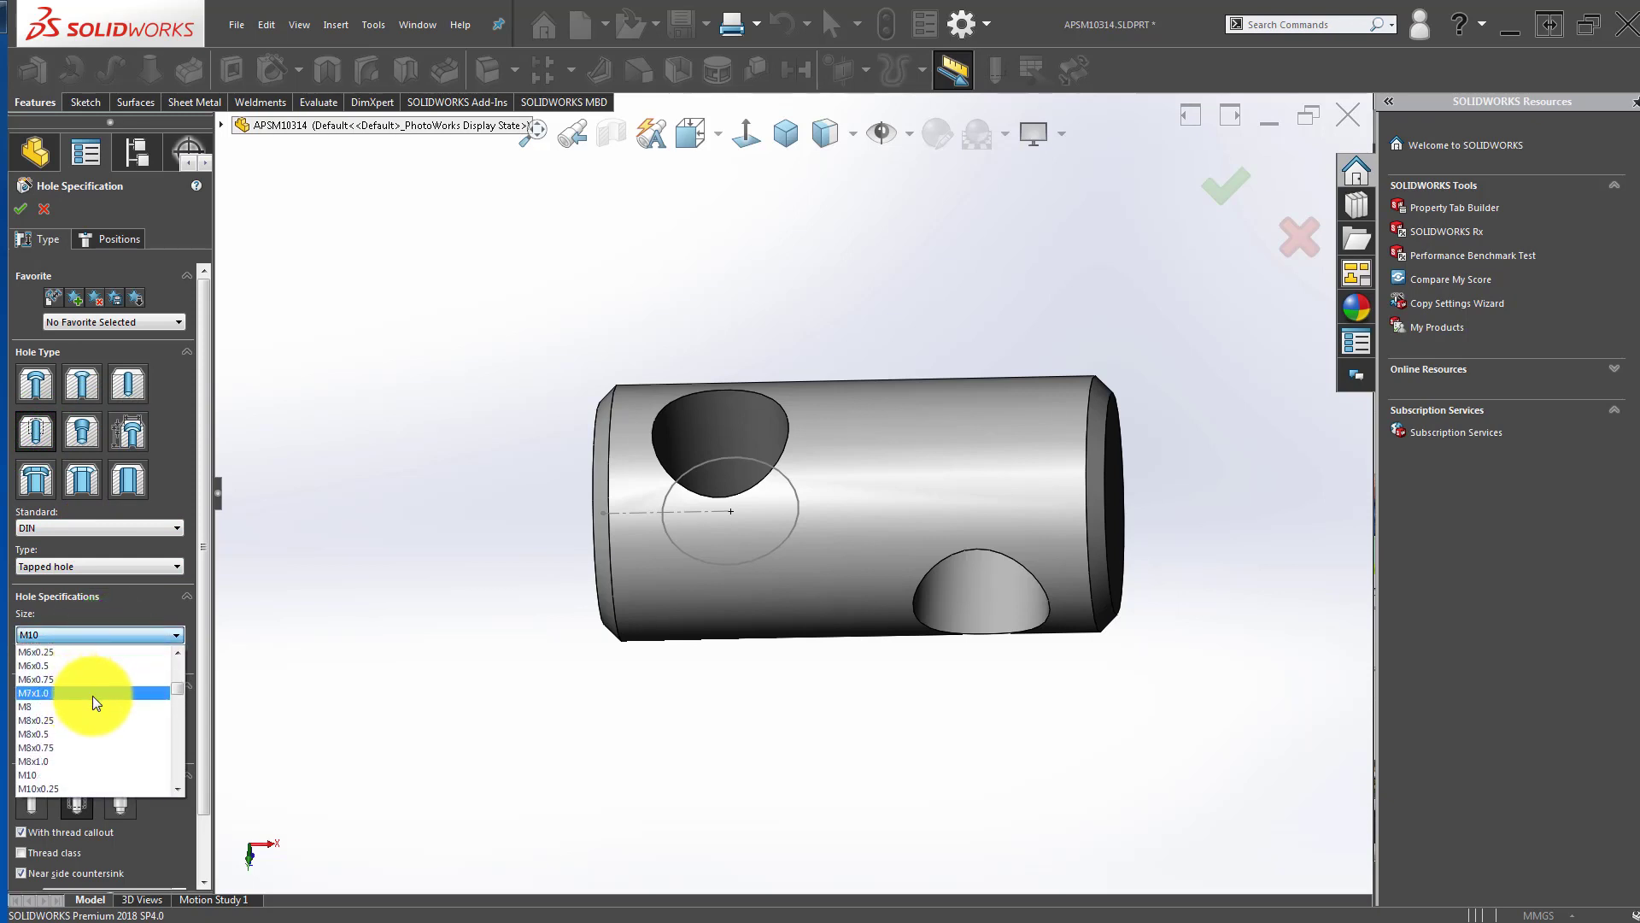
{"action": "scroll", "coordinate": [92, 696], "scroll_direction": "up", "scroll_amount": 2}
{"action": "left_click", "coordinate": [74, 685]}
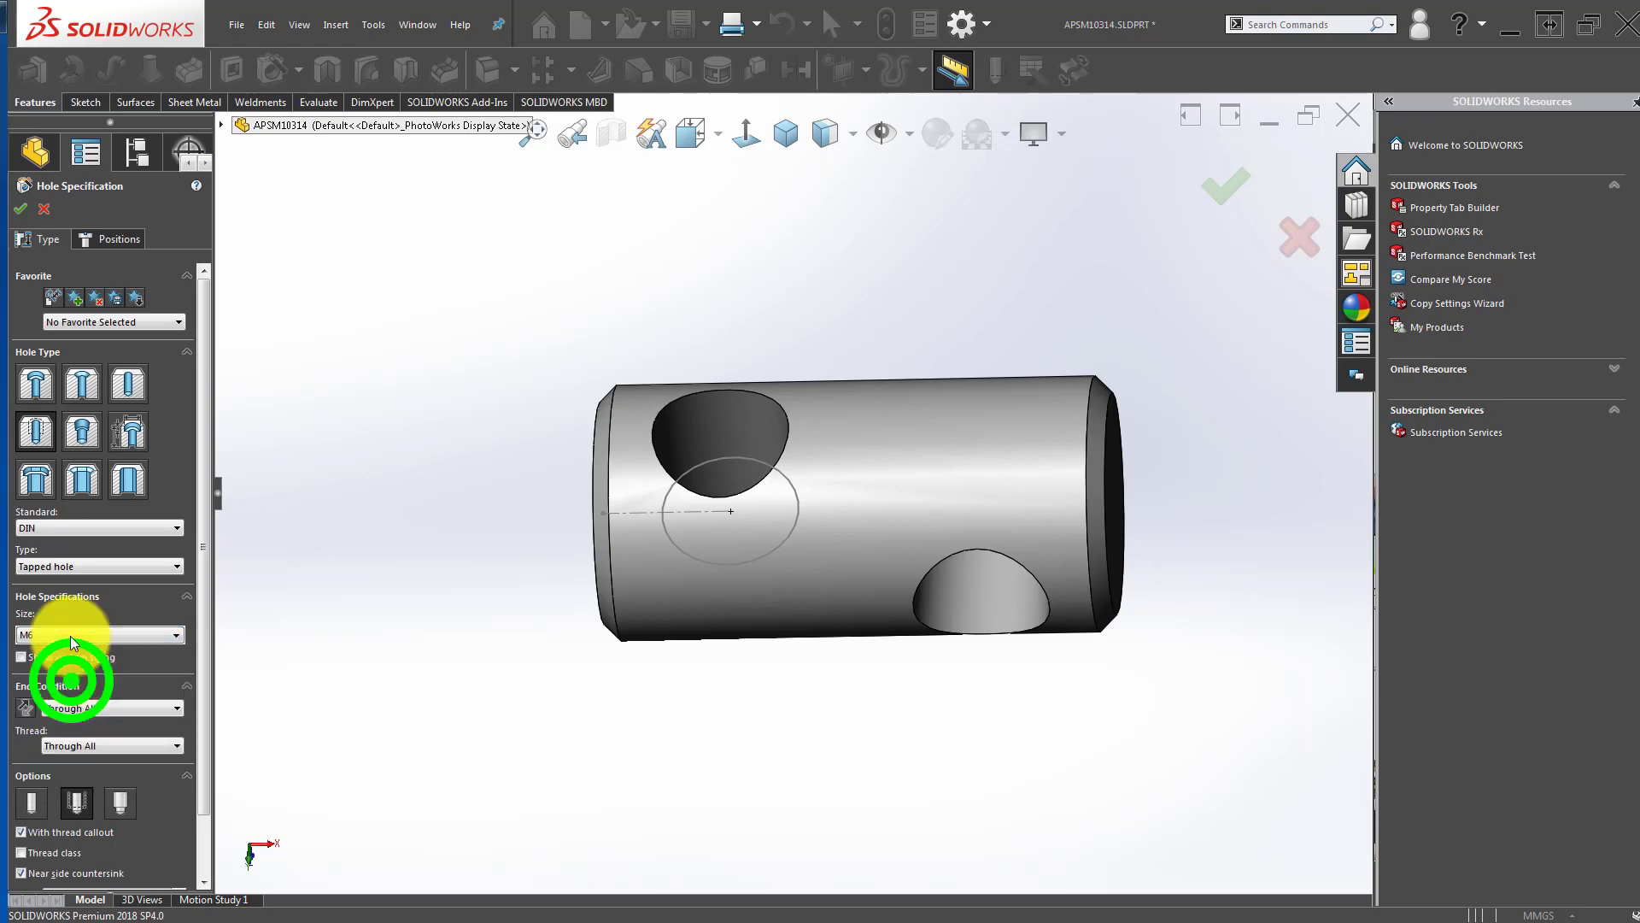
Step: Position the hole on the cylinder's end face nearest the first cross hole, making its point concentric with the face's circular edge
{"action": "left_click", "coordinate": [115, 244]}
{"action": "mouse_move", "coordinate": [439, 534]}
{"action": "middle_mouse_down"}
{"action": "mouse_move", "coordinate": [652, 495]}
{"action": "mouse_move", "coordinate": [859, 419]}
{"action": "middle_mouse_up"}
{"action": "left_click", "coordinate": [861, 410]}
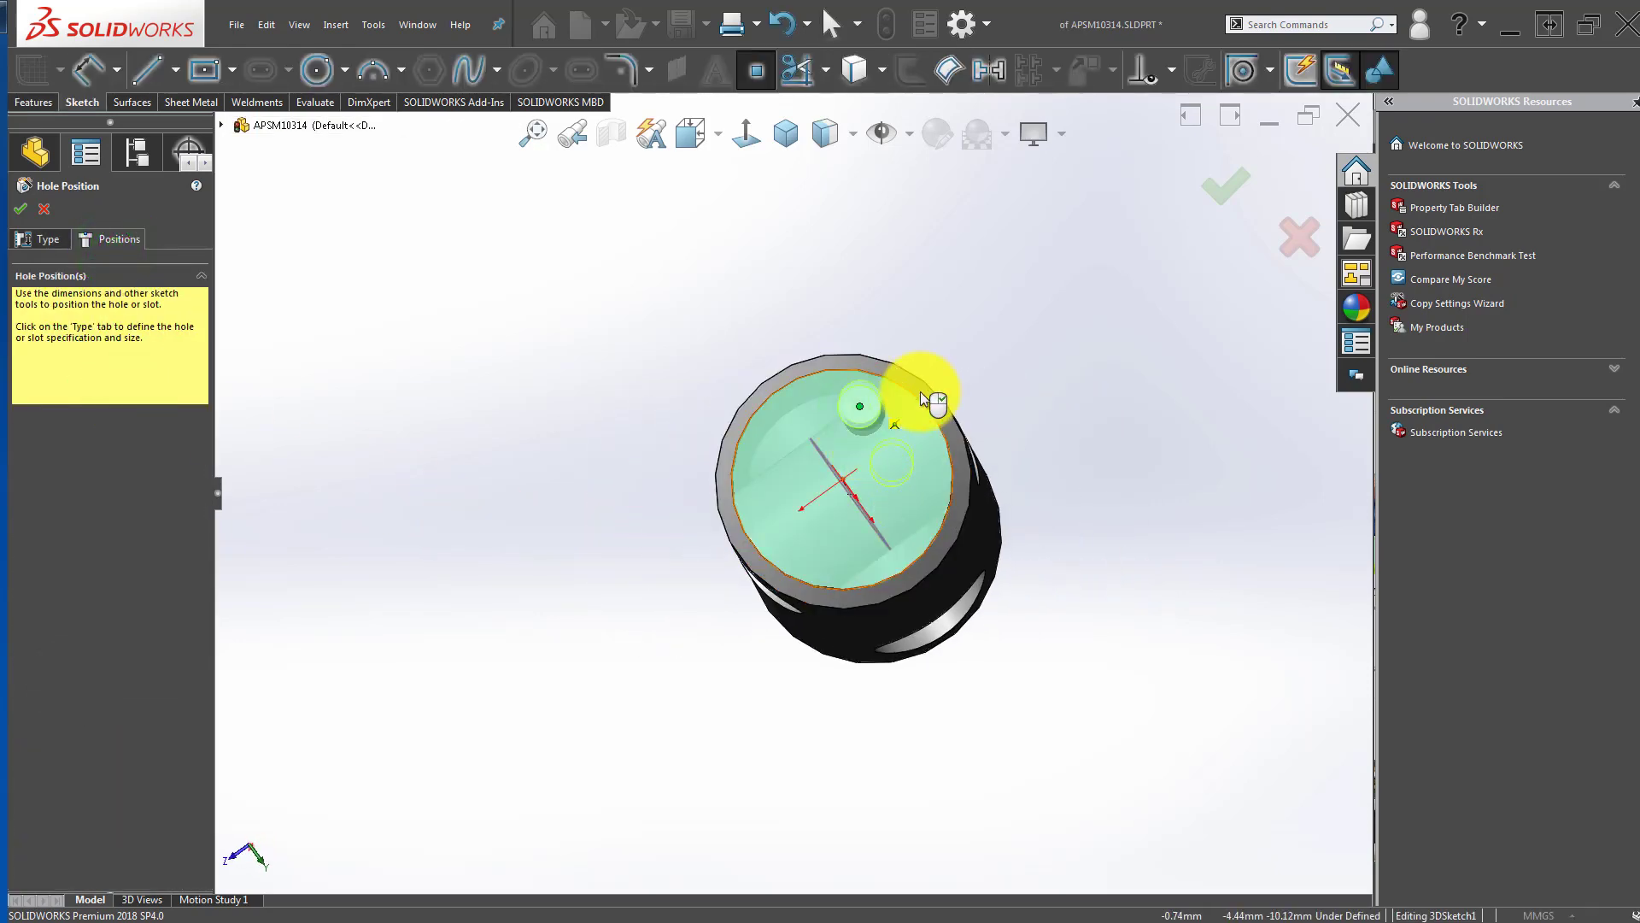
{"action": "scroll", "coordinate": [854, 410], "scroll_direction": "down", "scroll_amount": 3}
{"action": "left_click", "coordinate": [849, 392], "text": "ctrl"}
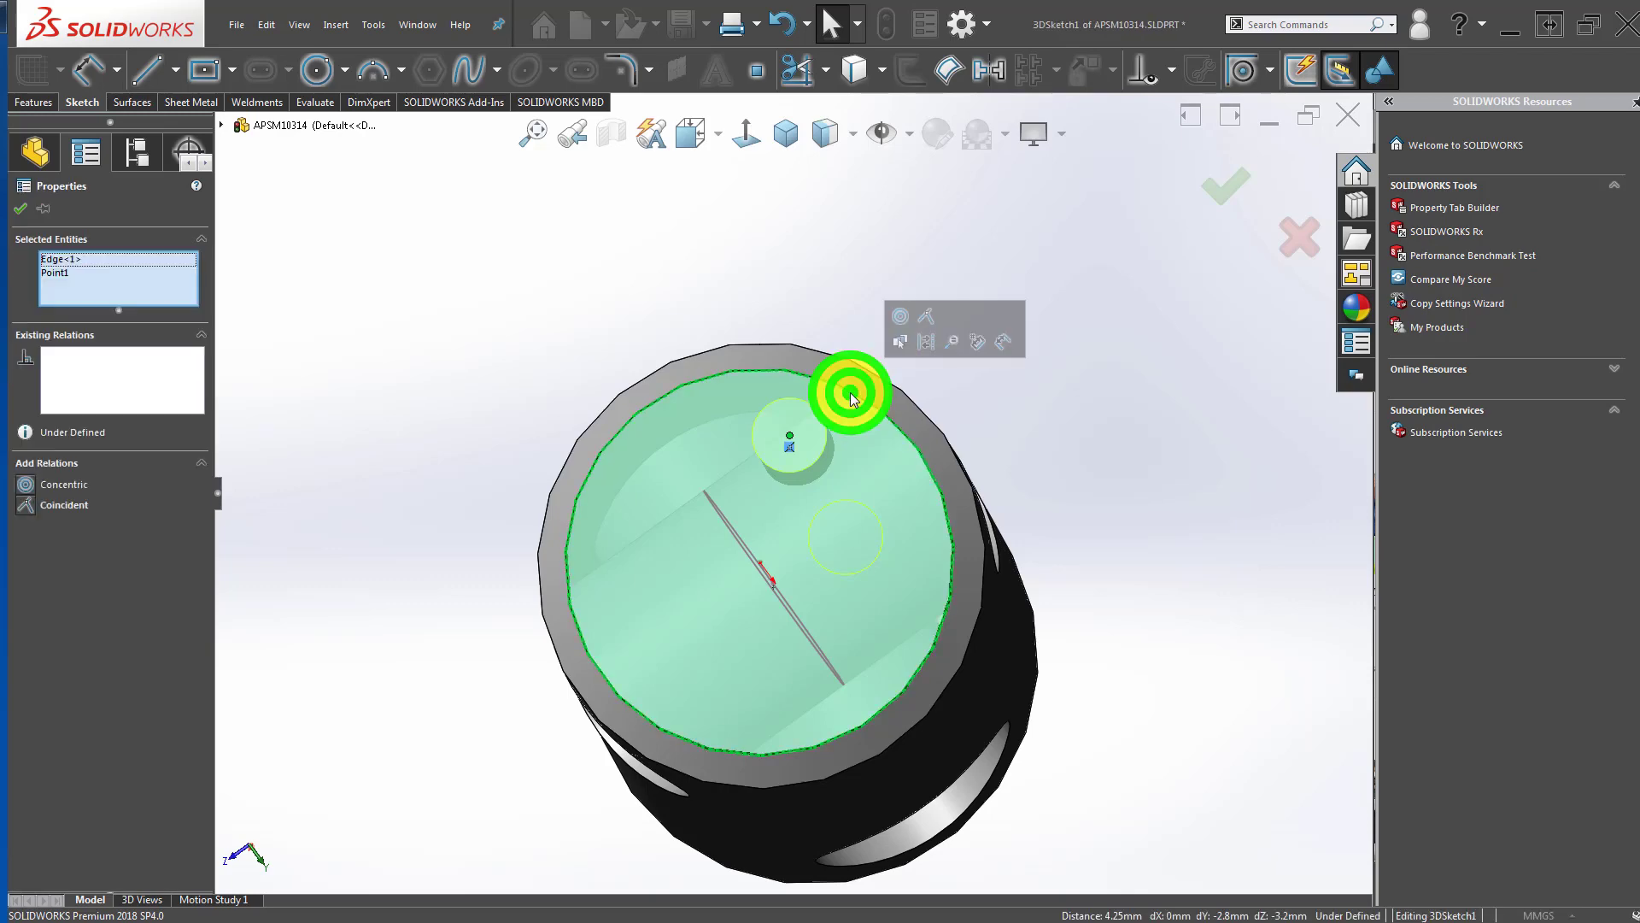
{"action": "left_click", "coordinate": [894, 317]}
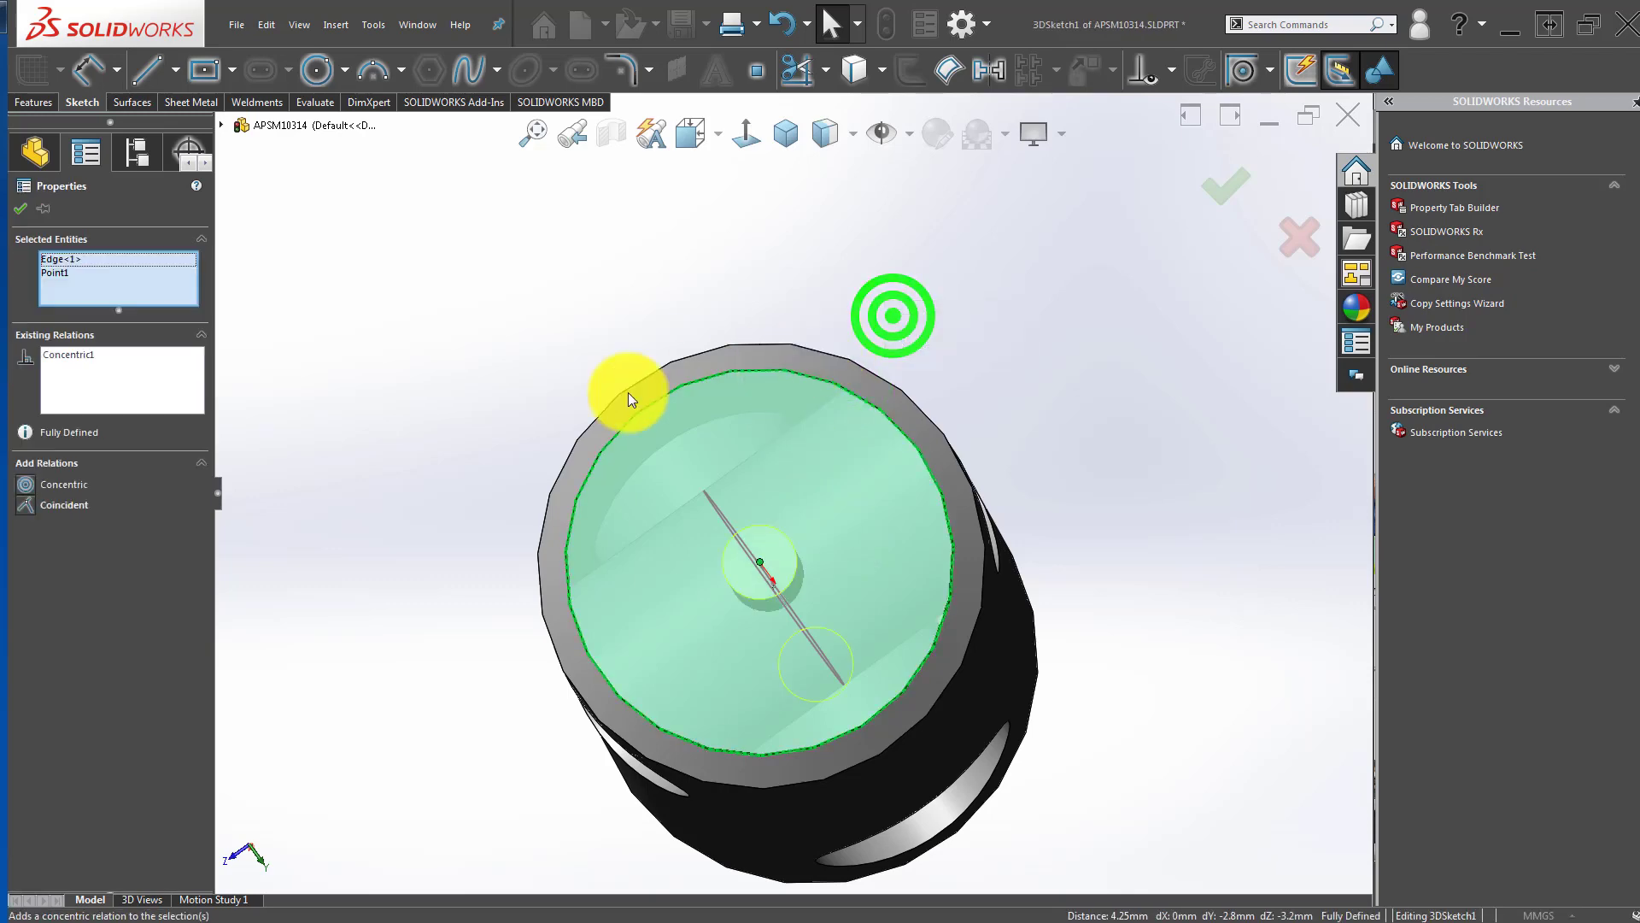
{"action": "scroll", "coordinate": [696, 428], "scroll_direction": "up", "scroll_amount": 2}
{"action": "middle_click_drag", "start_coordinate": [695, 428], "coordinate": [752, 523]}
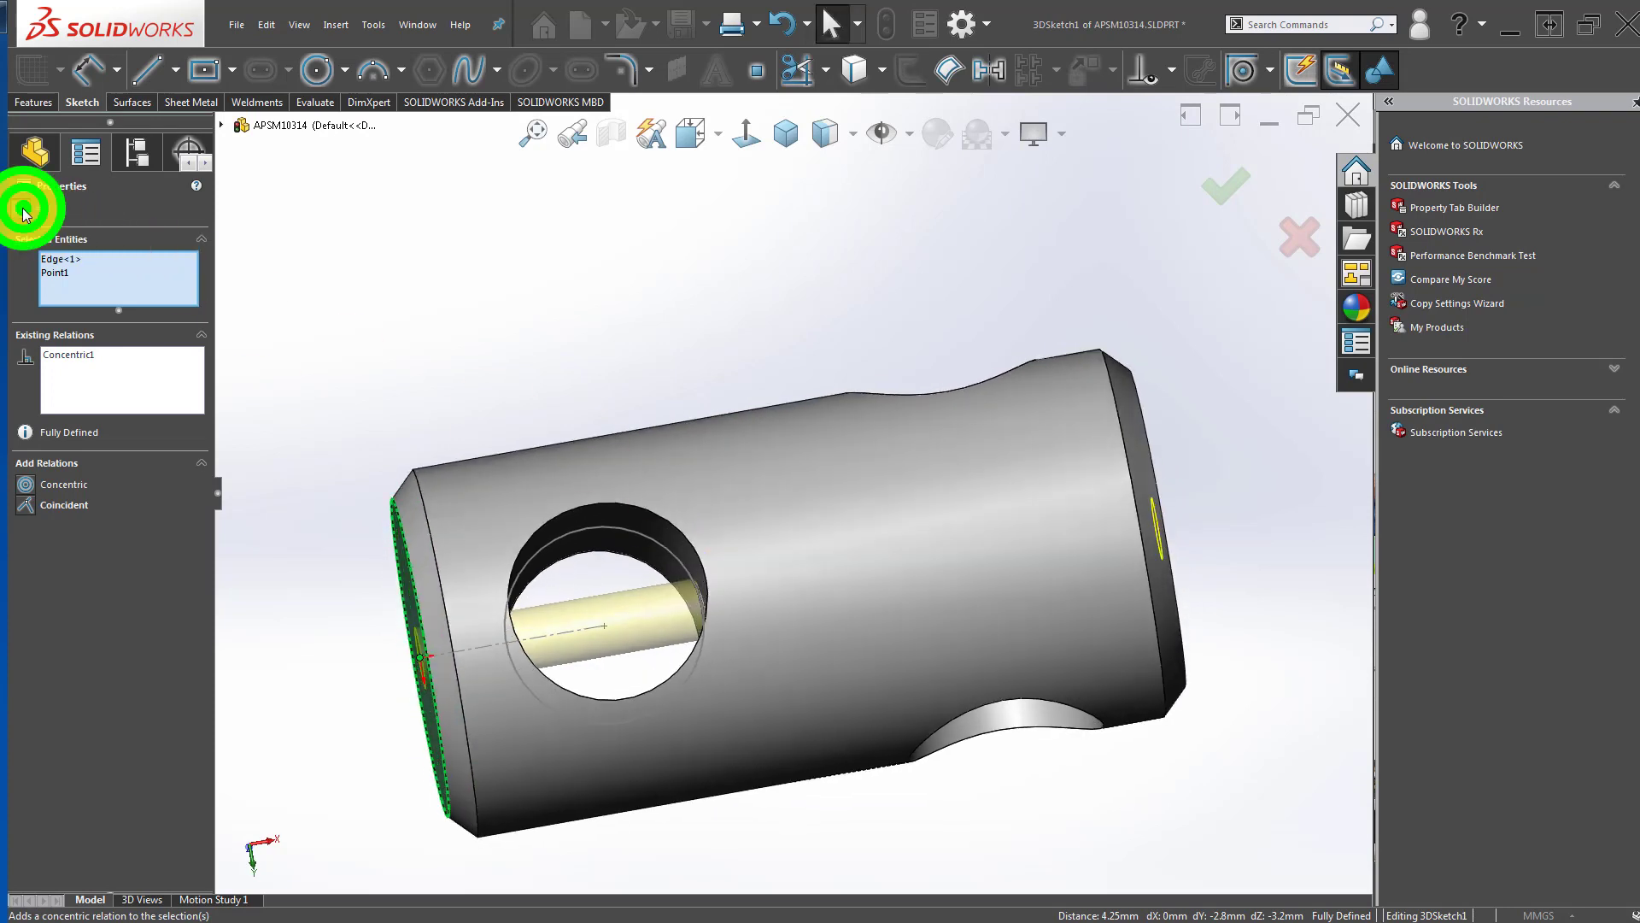
{"action": "left_click", "coordinate": [24, 209]}
Step: Give the M6 hole a Blind end condition with a 15 mm thread depth and create it
{"action": "left_click", "coordinate": [34, 239]}
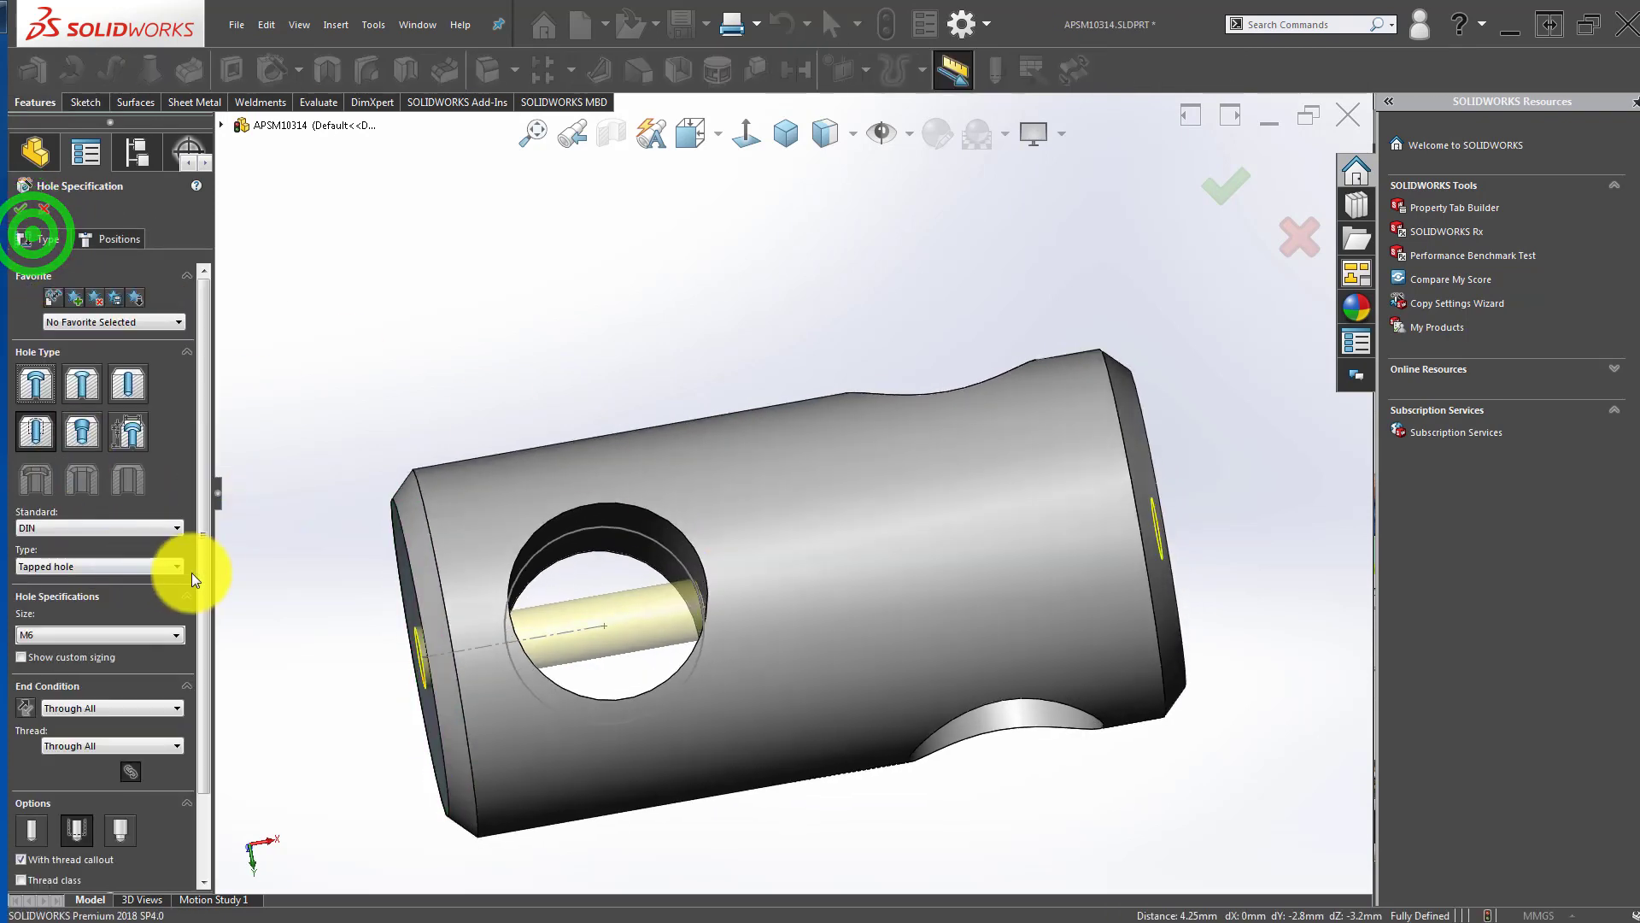
{"action": "left_click_drag", "start_coordinate": [199, 564], "coordinate": [207, 644]}
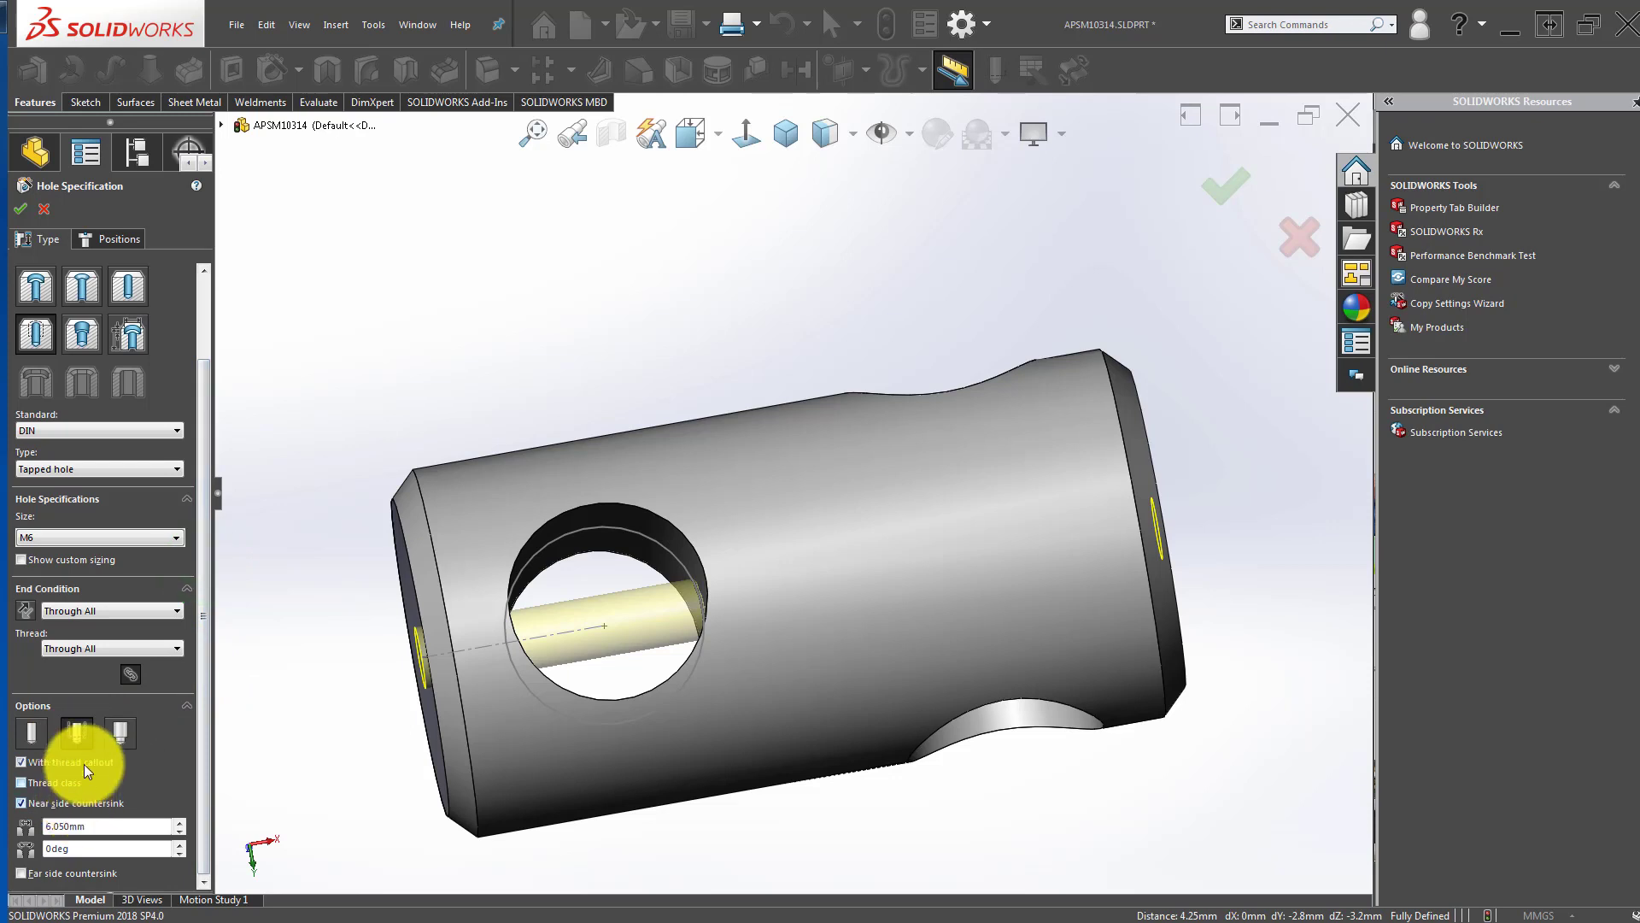
{"action": "left_click", "coordinate": [114, 612]}
{"action": "left_click", "coordinate": [109, 629]}
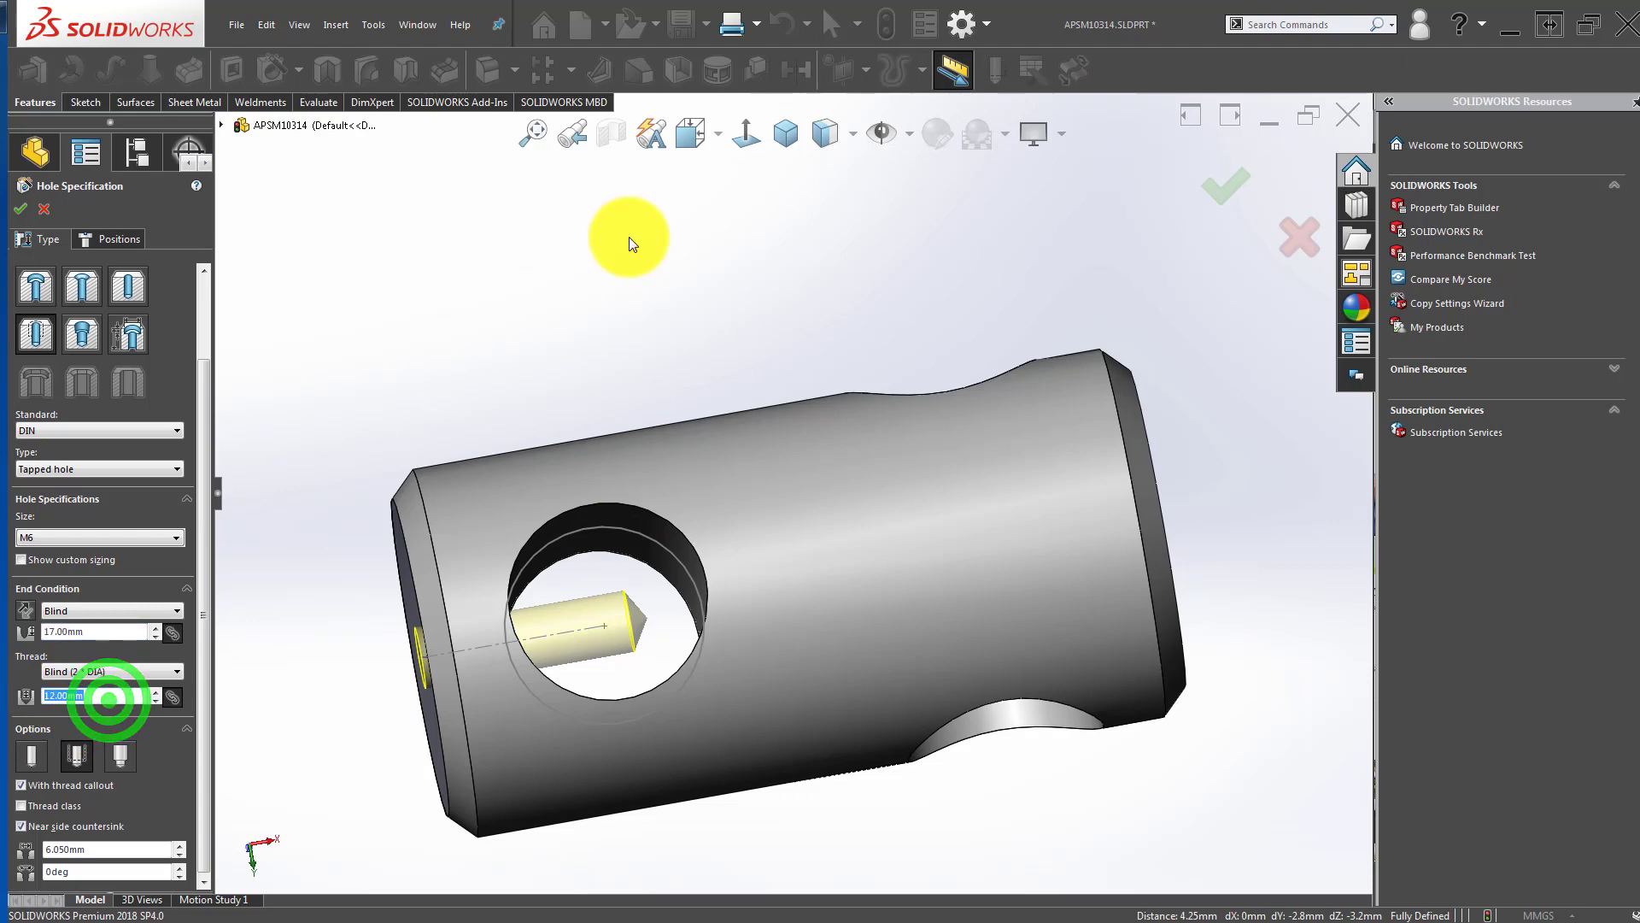
{"action": "type", "text": "15"}
{"action": "key", "text": "Return"}
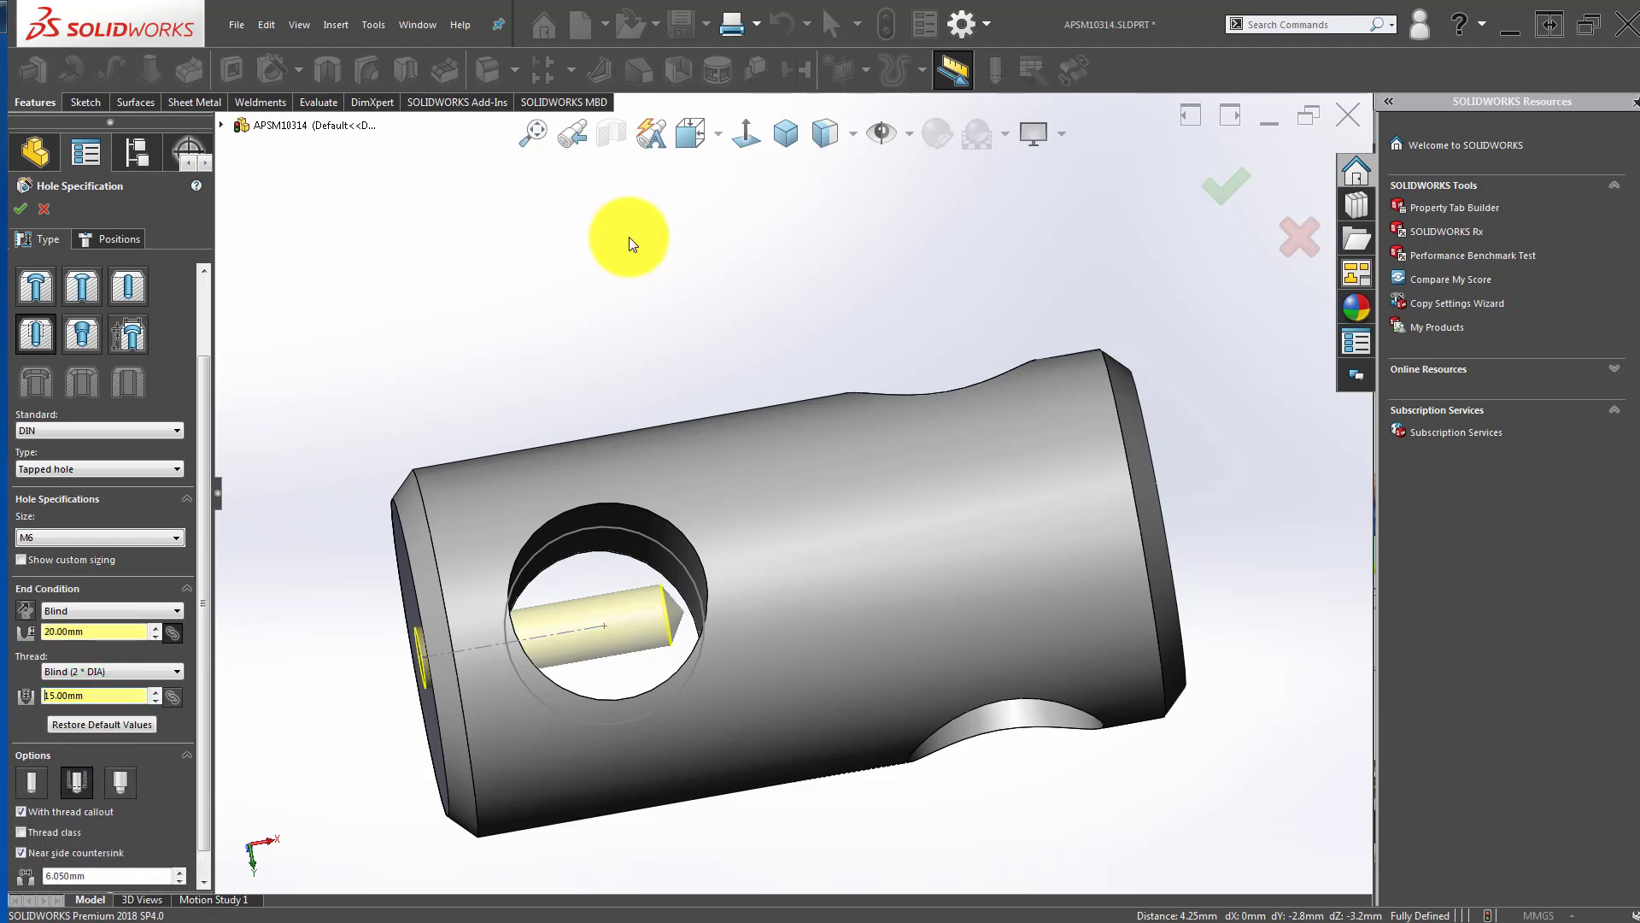
{"action": "left_click", "coordinate": [1227, 185]}
{"action": "middle_click_drag", "start_coordinate": [715, 333], "coordinate": [524, 376]}
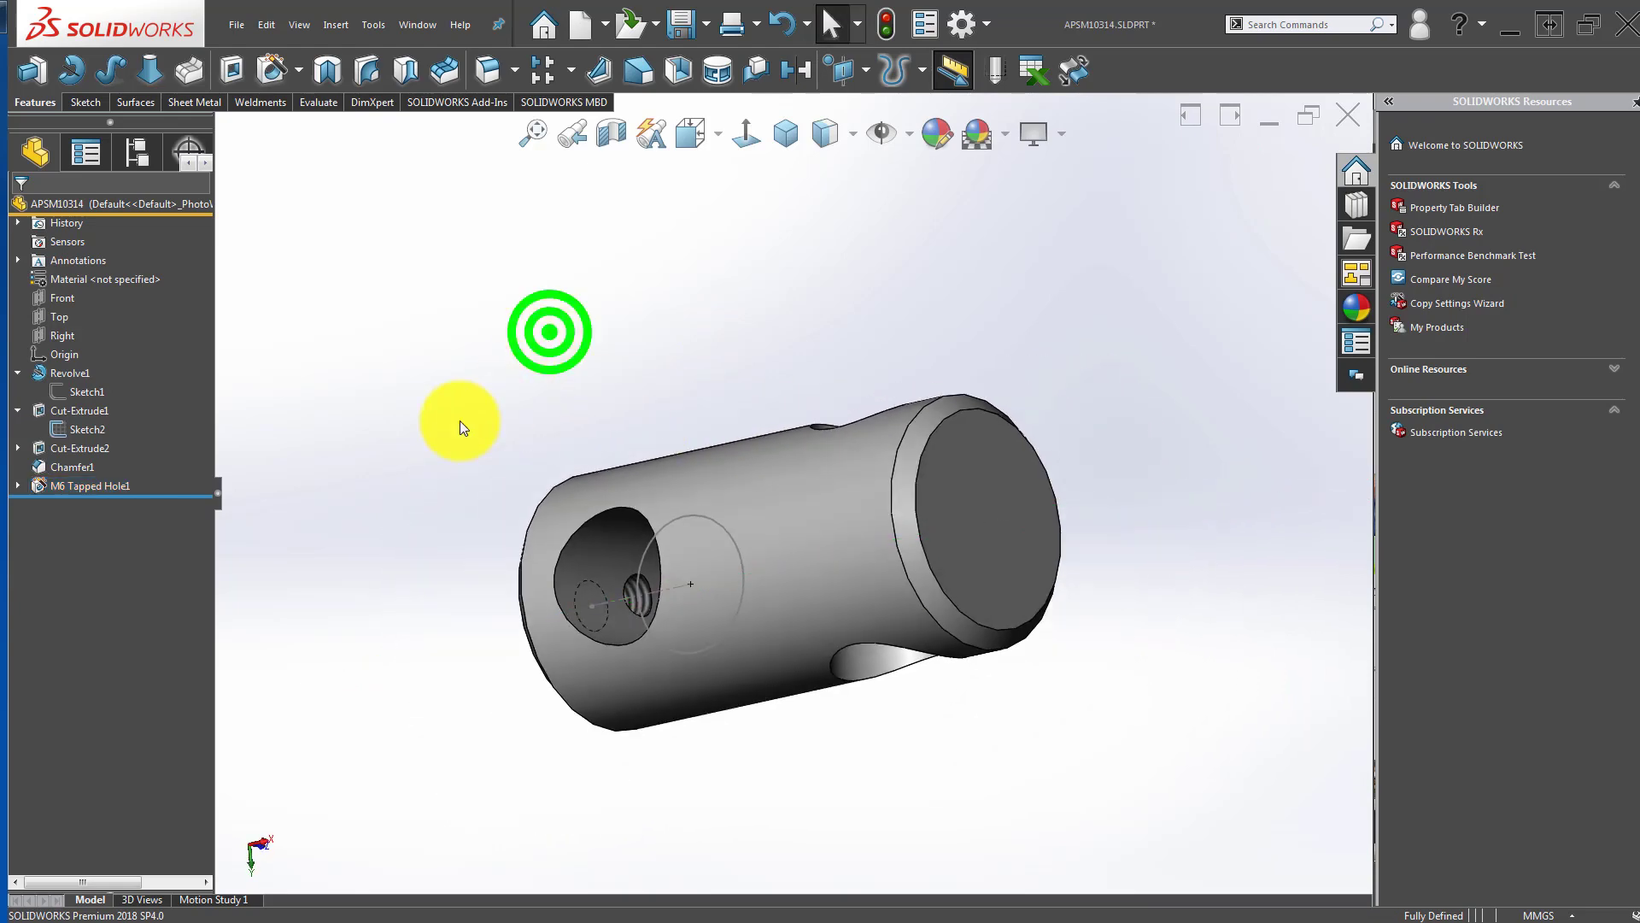
{"action": "left_click", "coordinate": [110, 494]}
{"action": "left_click", "coordinate": [572, 71]}
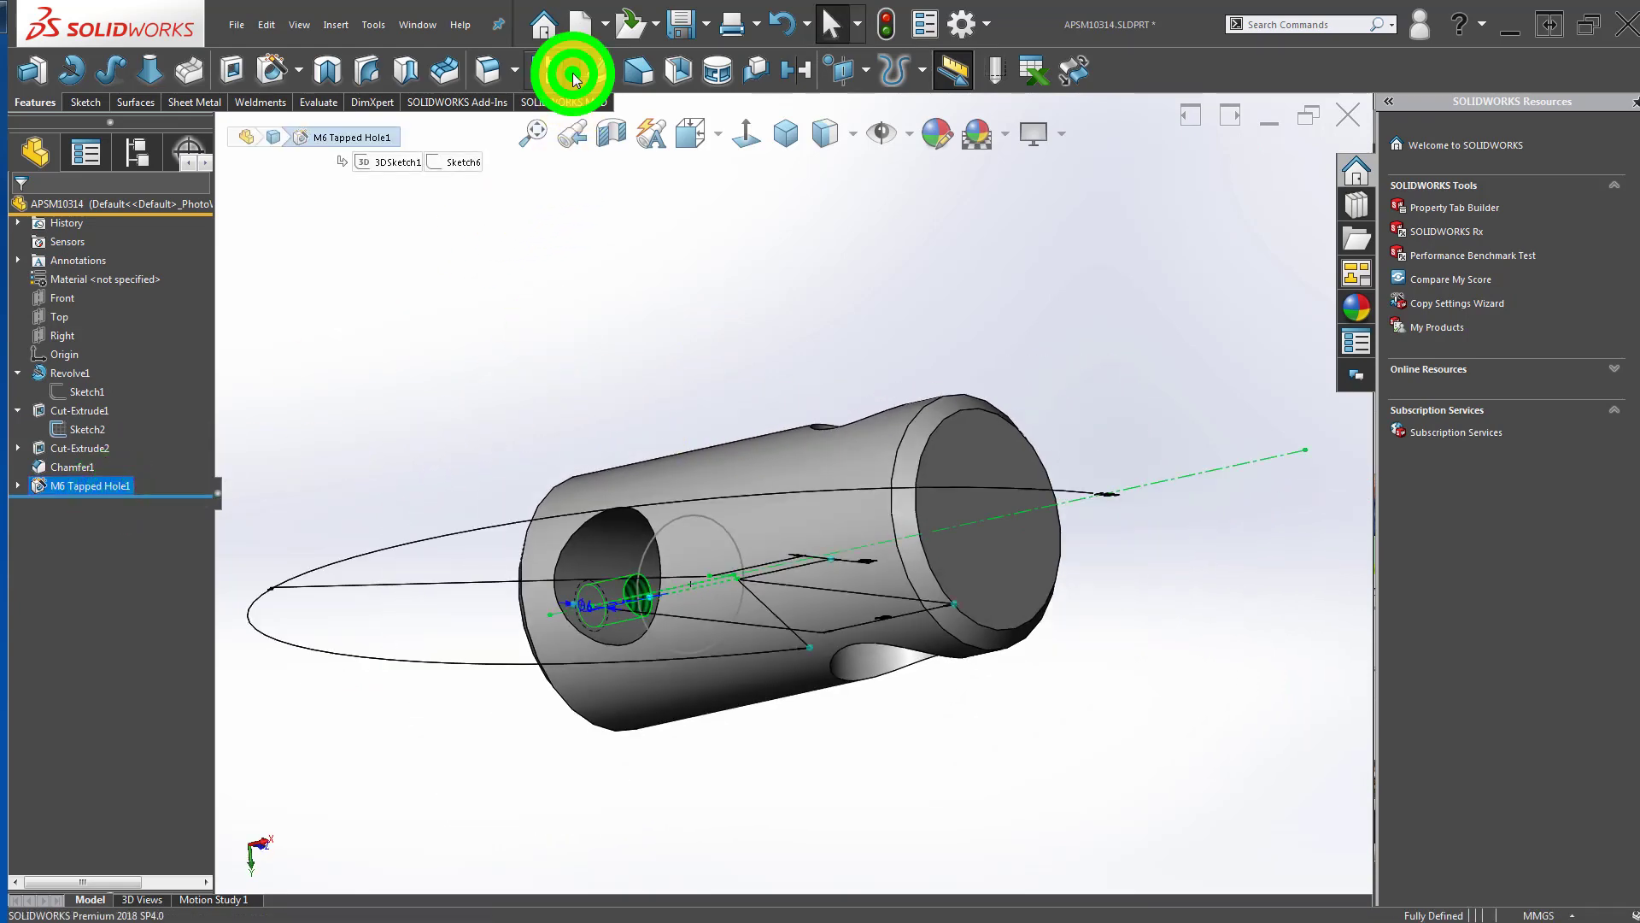
{"action": "left_click", "coordinate": [586, 141]}
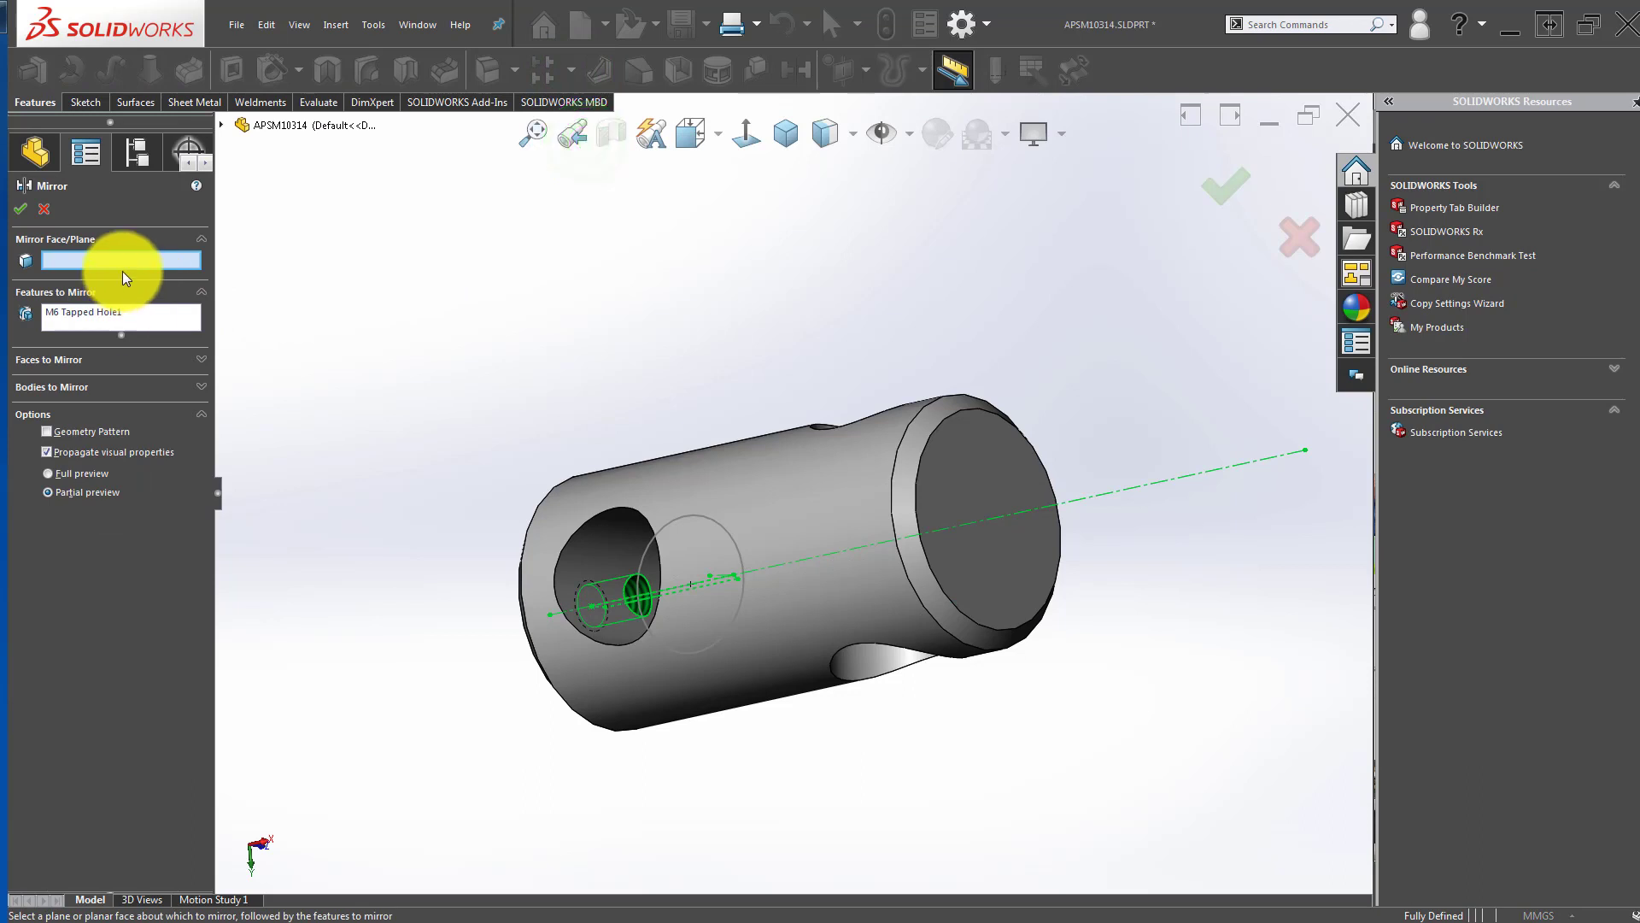
{"action": "left_click", "coordinate": [121, 266]}
{"action": "left_click", "coordinate": [221, 124]}
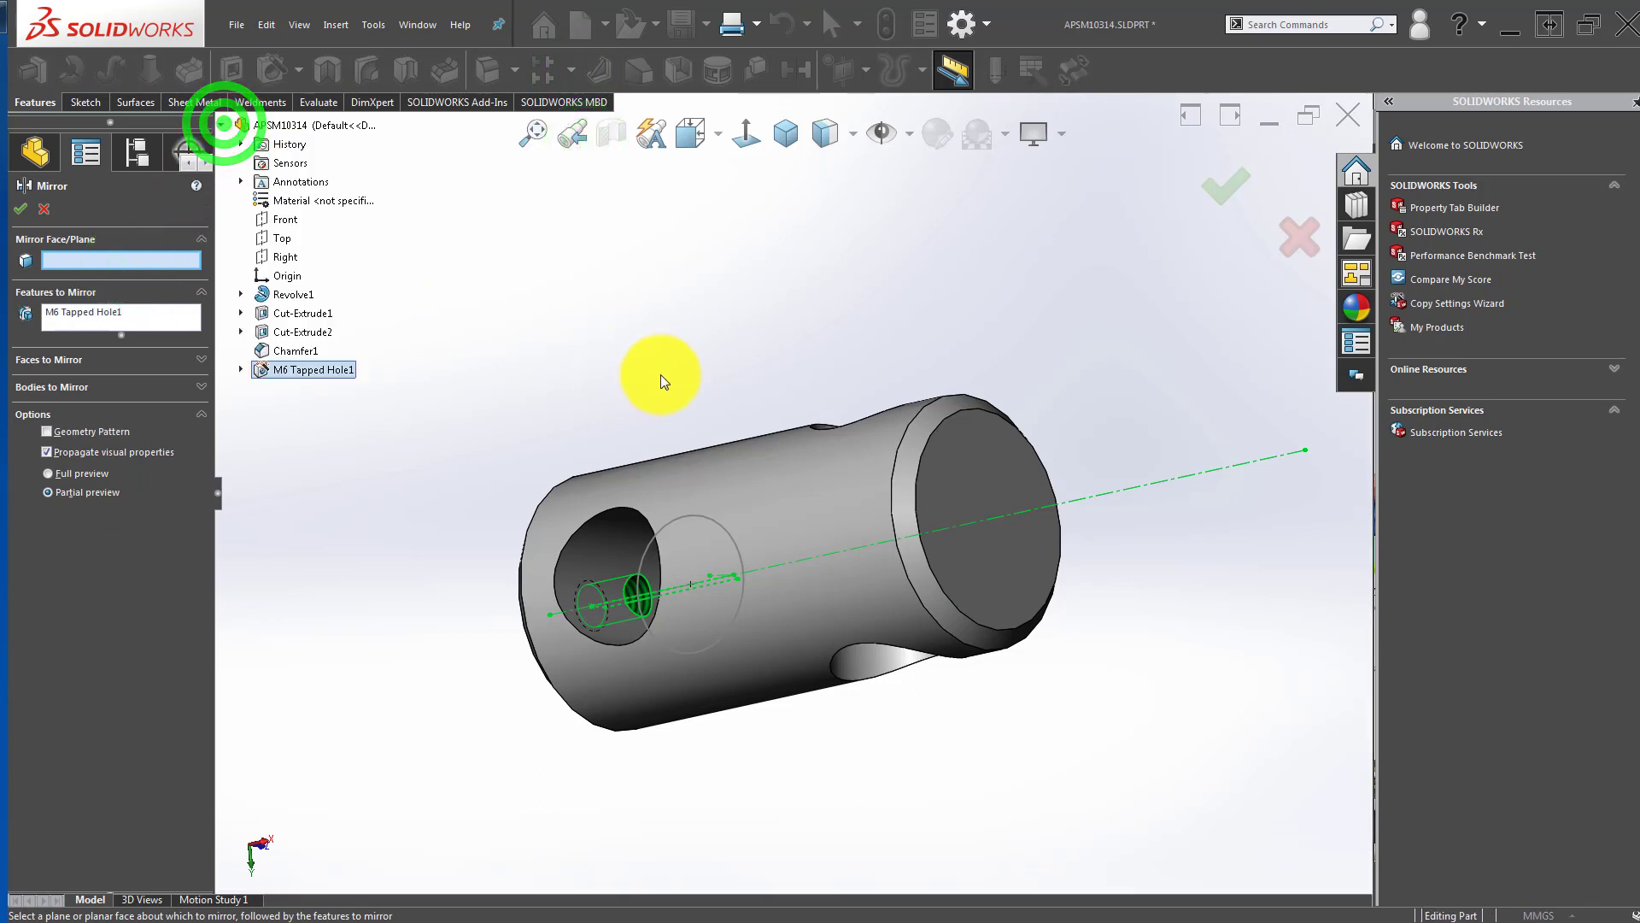
{"action": "middle_click_drag", "start_coordinate": [661, 374], "coordinate": [776, 403]}
{"action": "key", "text": "Escape"}
Step: Create a reference plane midway between the cylinder's two end faces
{"action": "left_click", "coordinate": [830, 64]}
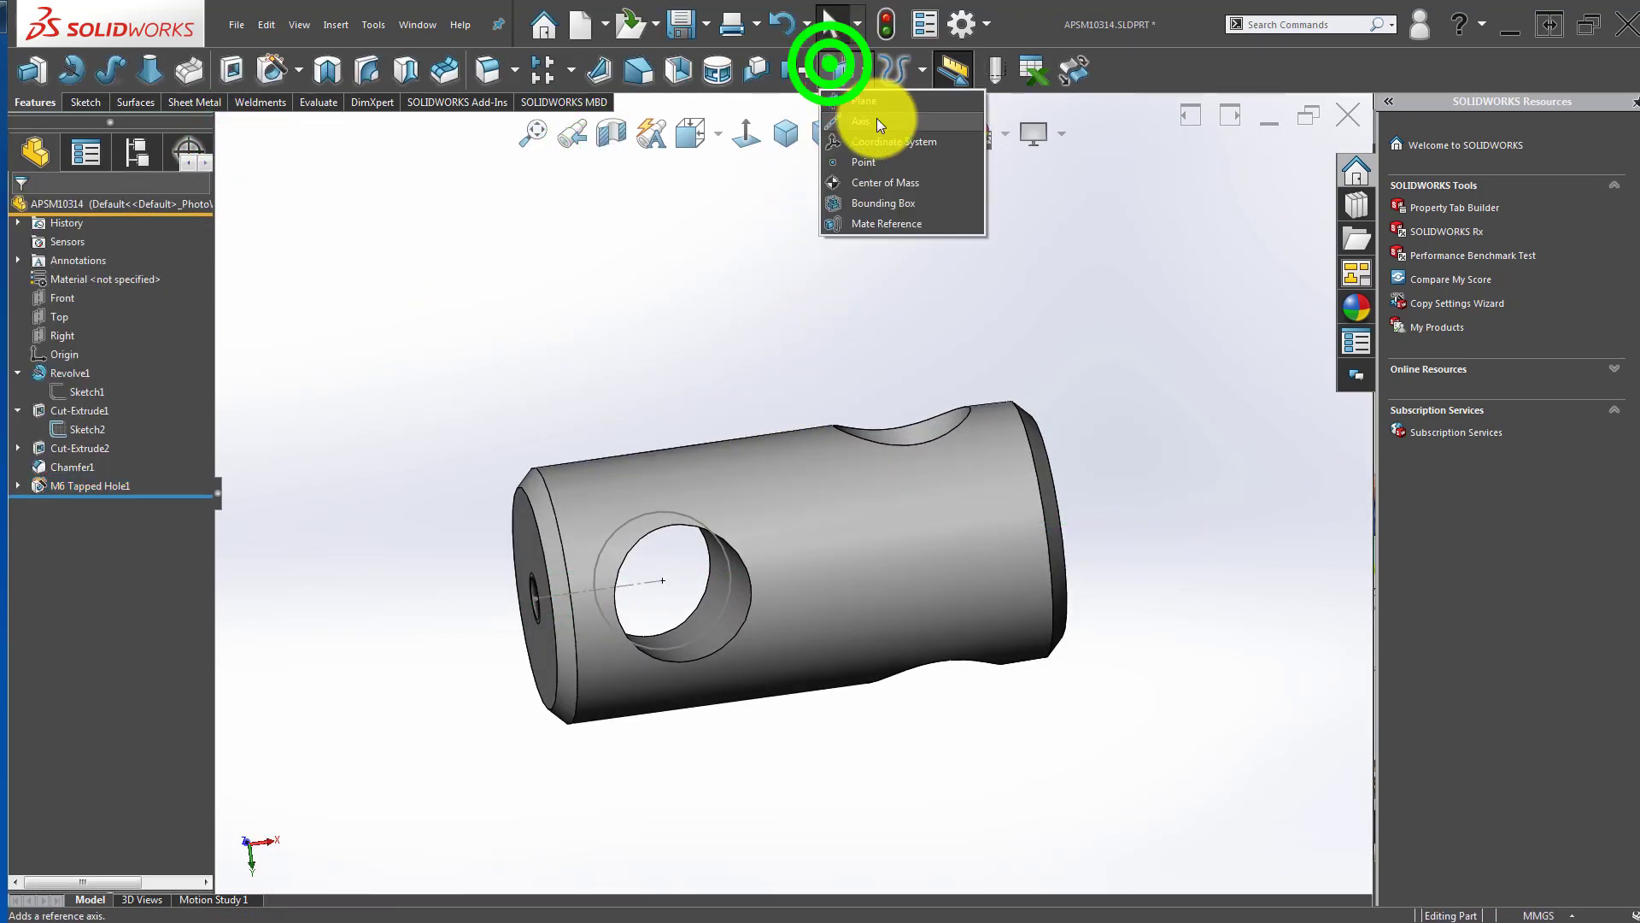
{"action": "left_click", "coordinate": [864, 100]}
{"action": "left_click", "coordinate": [521, 550]}
{"action": "middle_click_drag", "start_coordinate": [732, 622], "coordinate": [971, 504]}
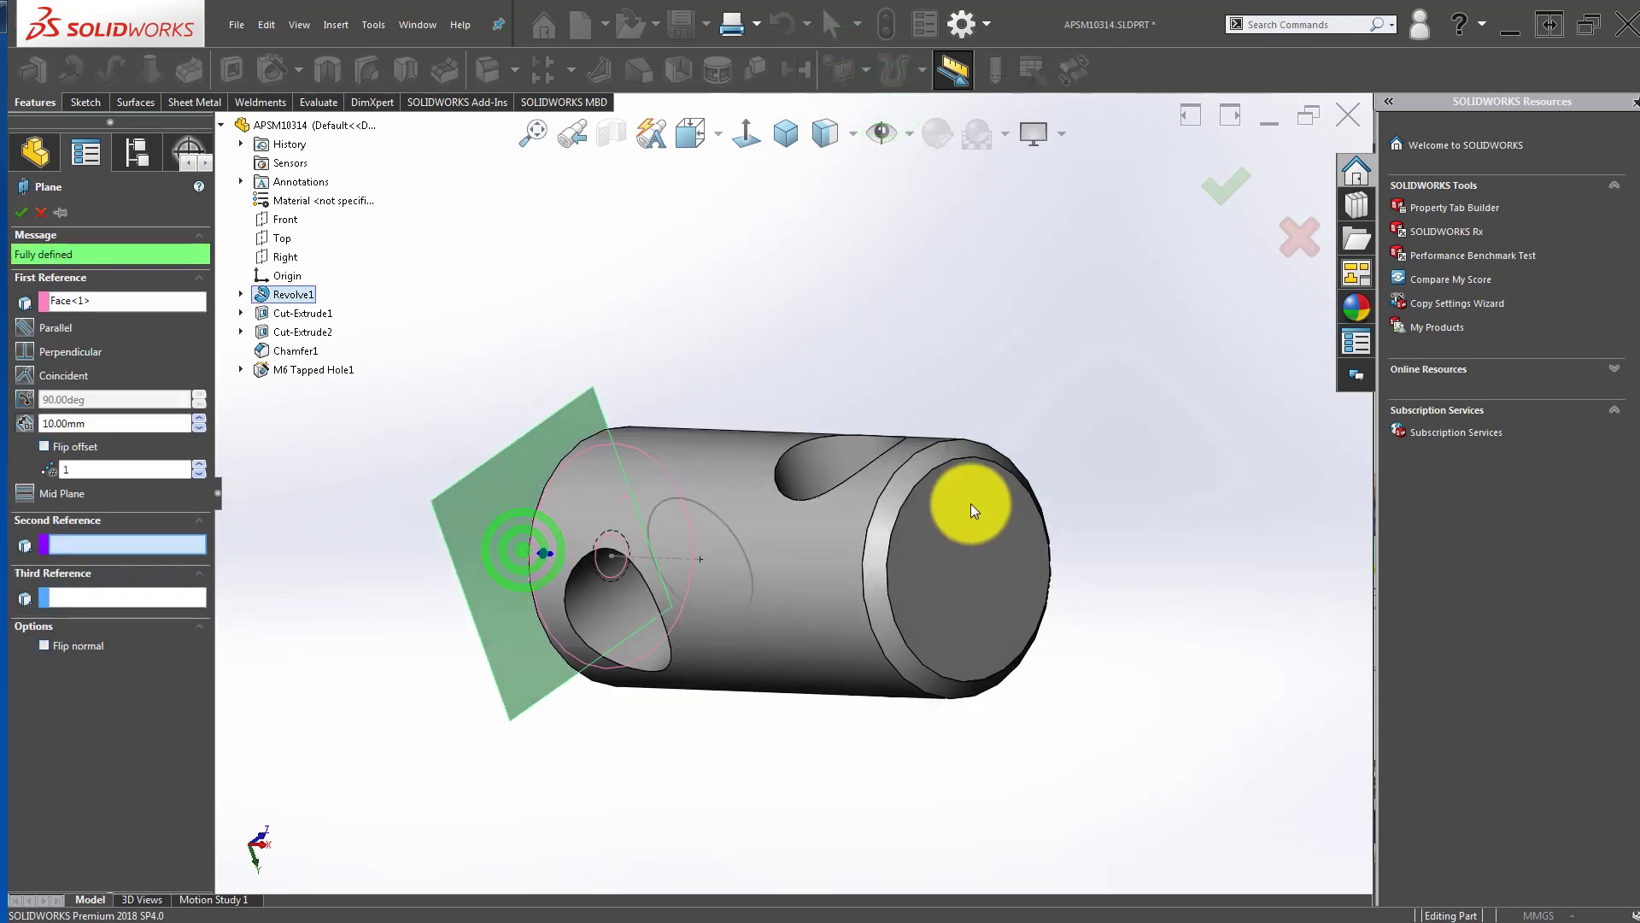
{"action": "left_click", "coordinate": [971, 504]}
{"action": "left_click", "coordinate": [1230, 175]}
{"action": "left_click", "coordinate": [803, 238]}
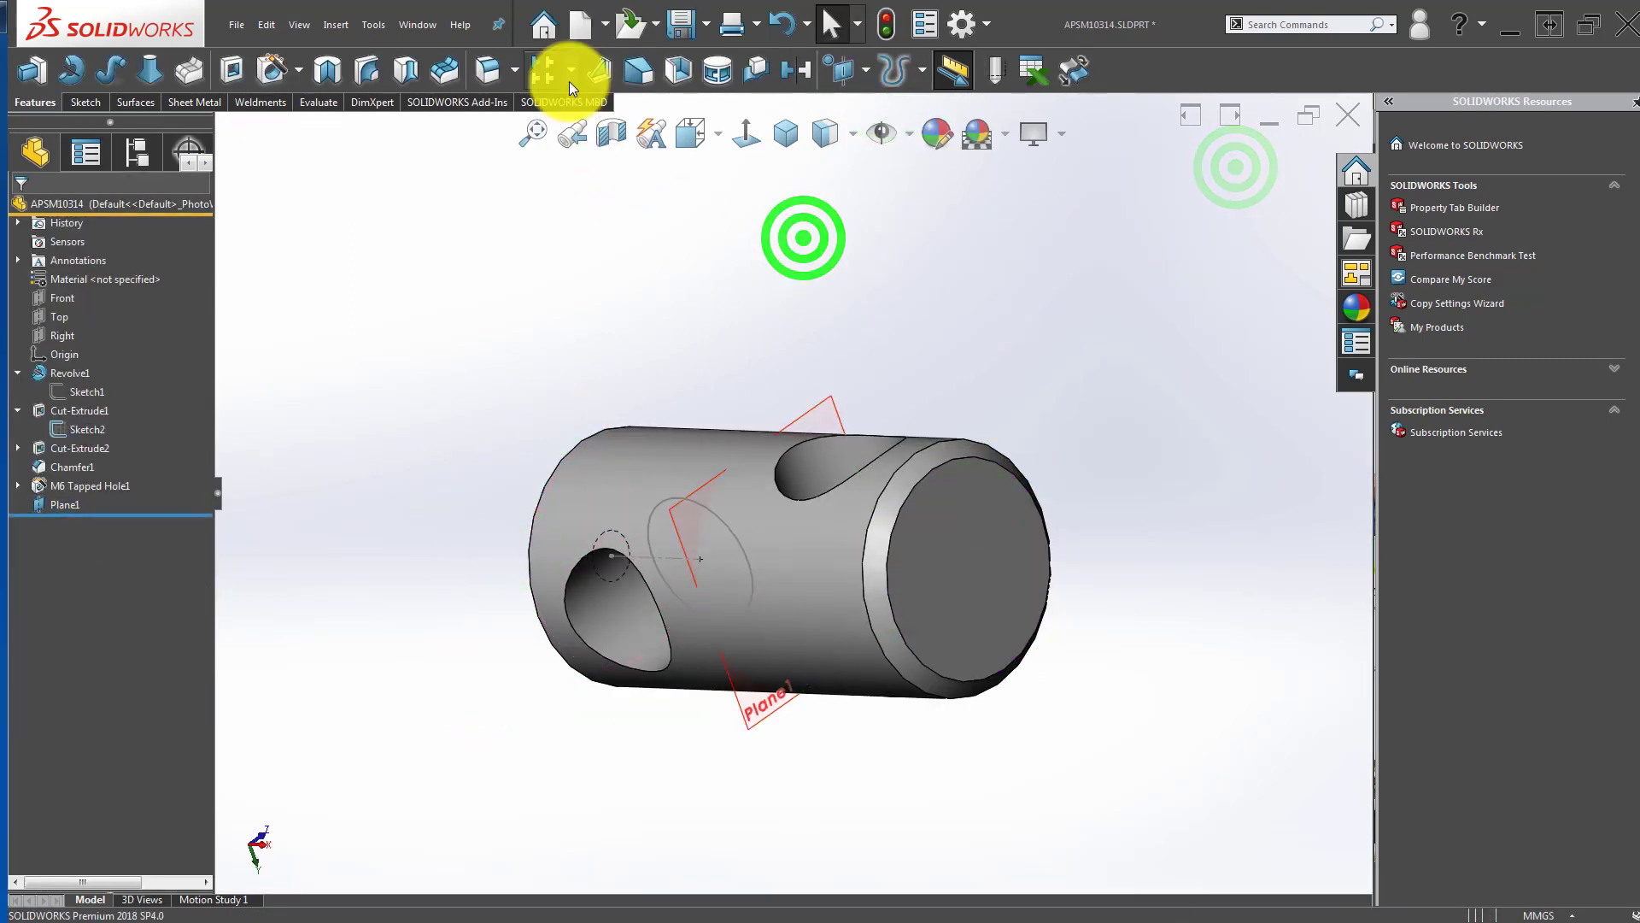
Step: Mirror the M6 tapped hole about the new mid-plane onto the opposite end of the cylinder
{"action": "left_click", "coordinate": [569, 80]}
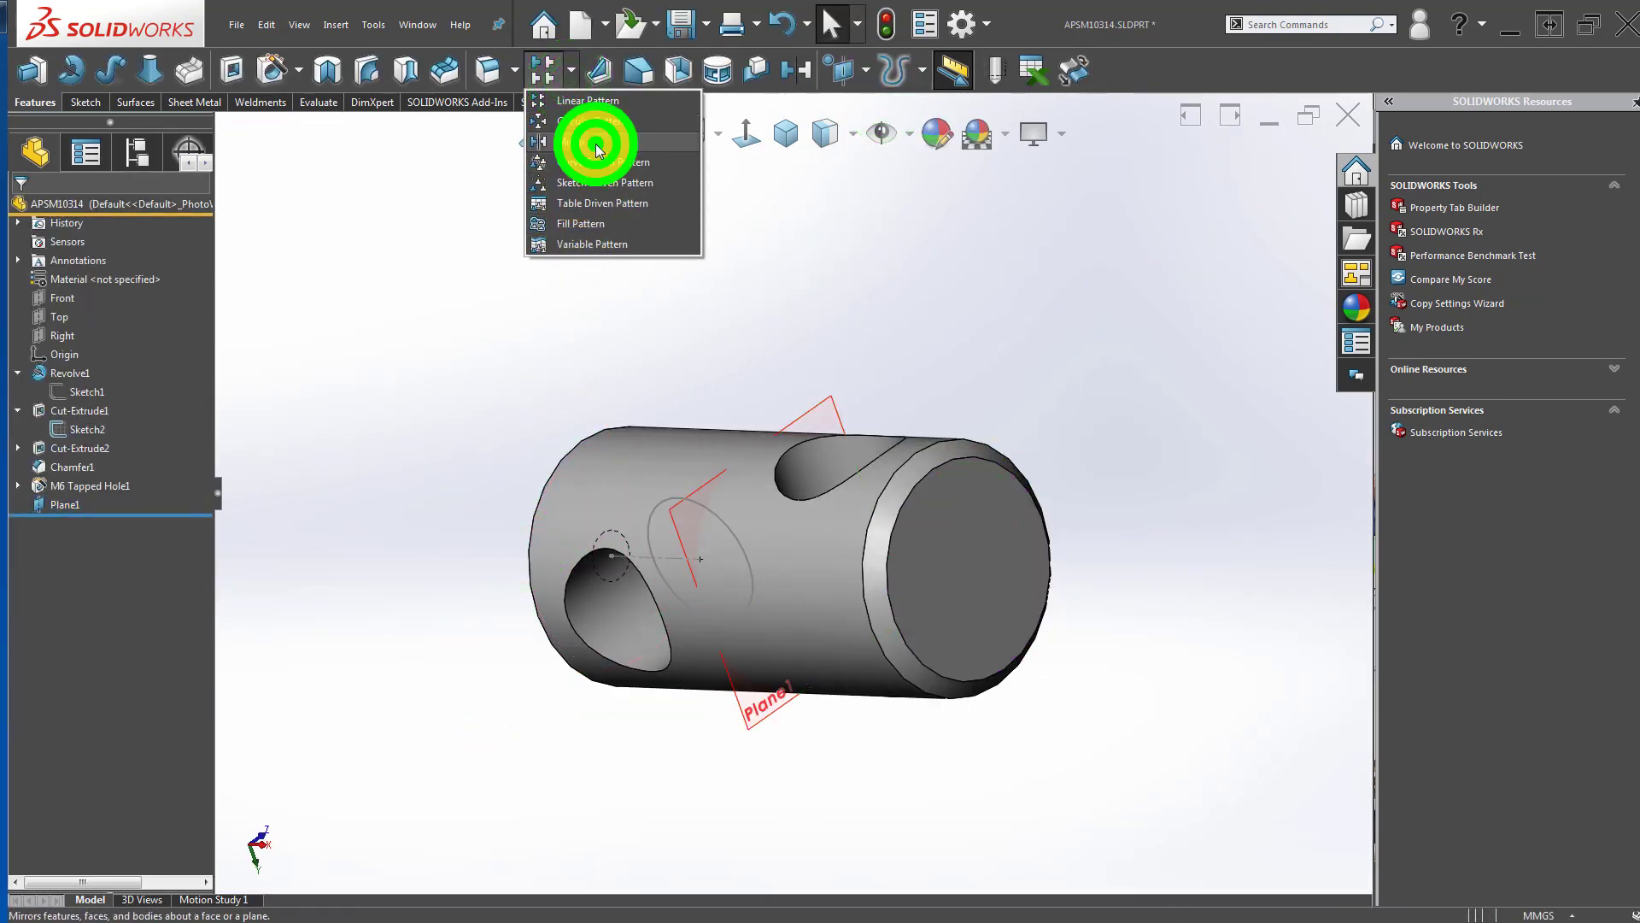
{"action": "left_click", "coordinate": [596, 145]}
{"action": "left_click", "coordinate": [68, 262]}
{"action": "left_click", "coordinate": [814, 412]}
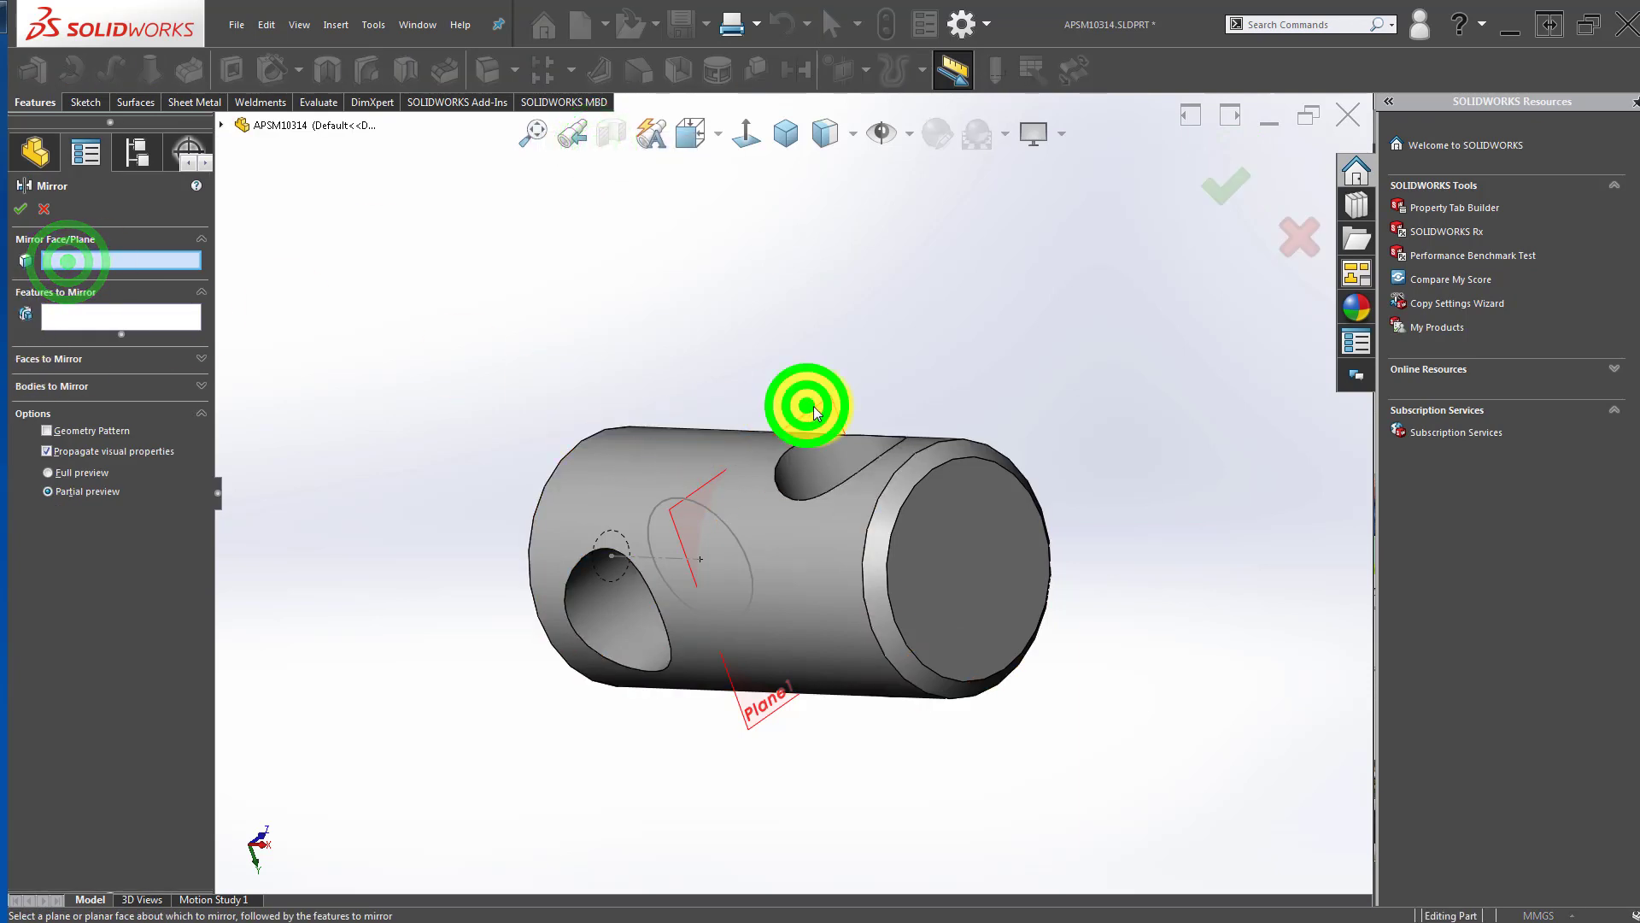
{"action": "left_click", "coordinate": [95, 320]}
{"action": "middle_click_drag", "start_coordinate": [649, 513], "coordinate": [567, 556]}
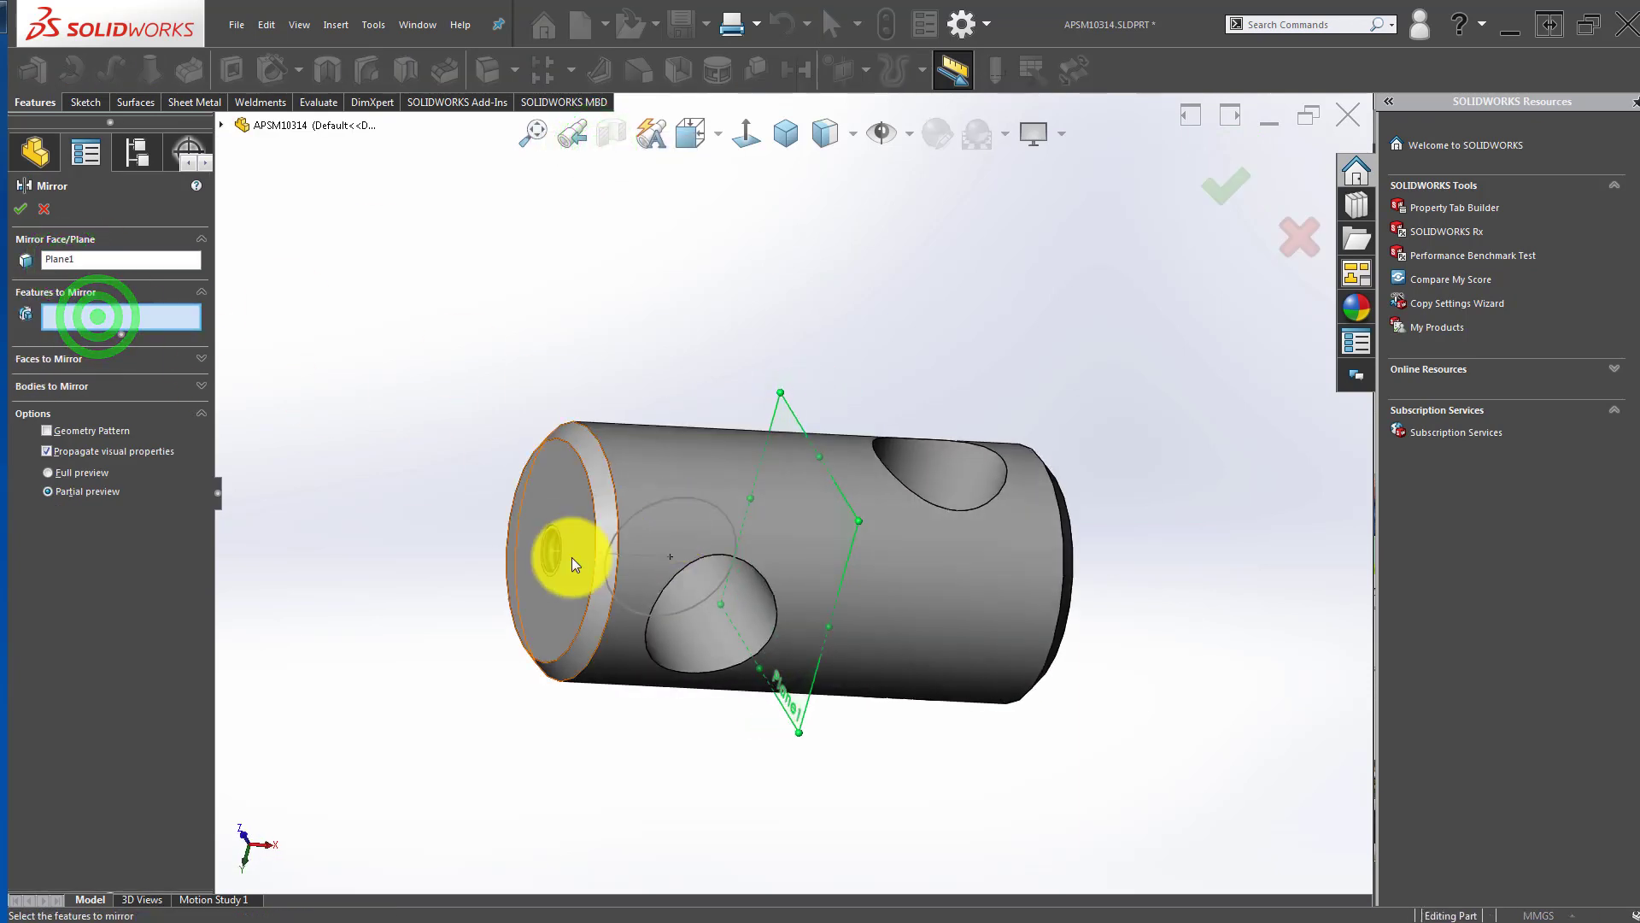
{"action": "scroll", "coordinate": [571, 556], "scroll_direction": "down", "scroll_amount": 5}
{"action": "left_click", "coordinate": [577, 519]}
{"action": "scroll", "coordinate": [1135, 332], "scroll_direction": "up", "scroll_amount": 7}
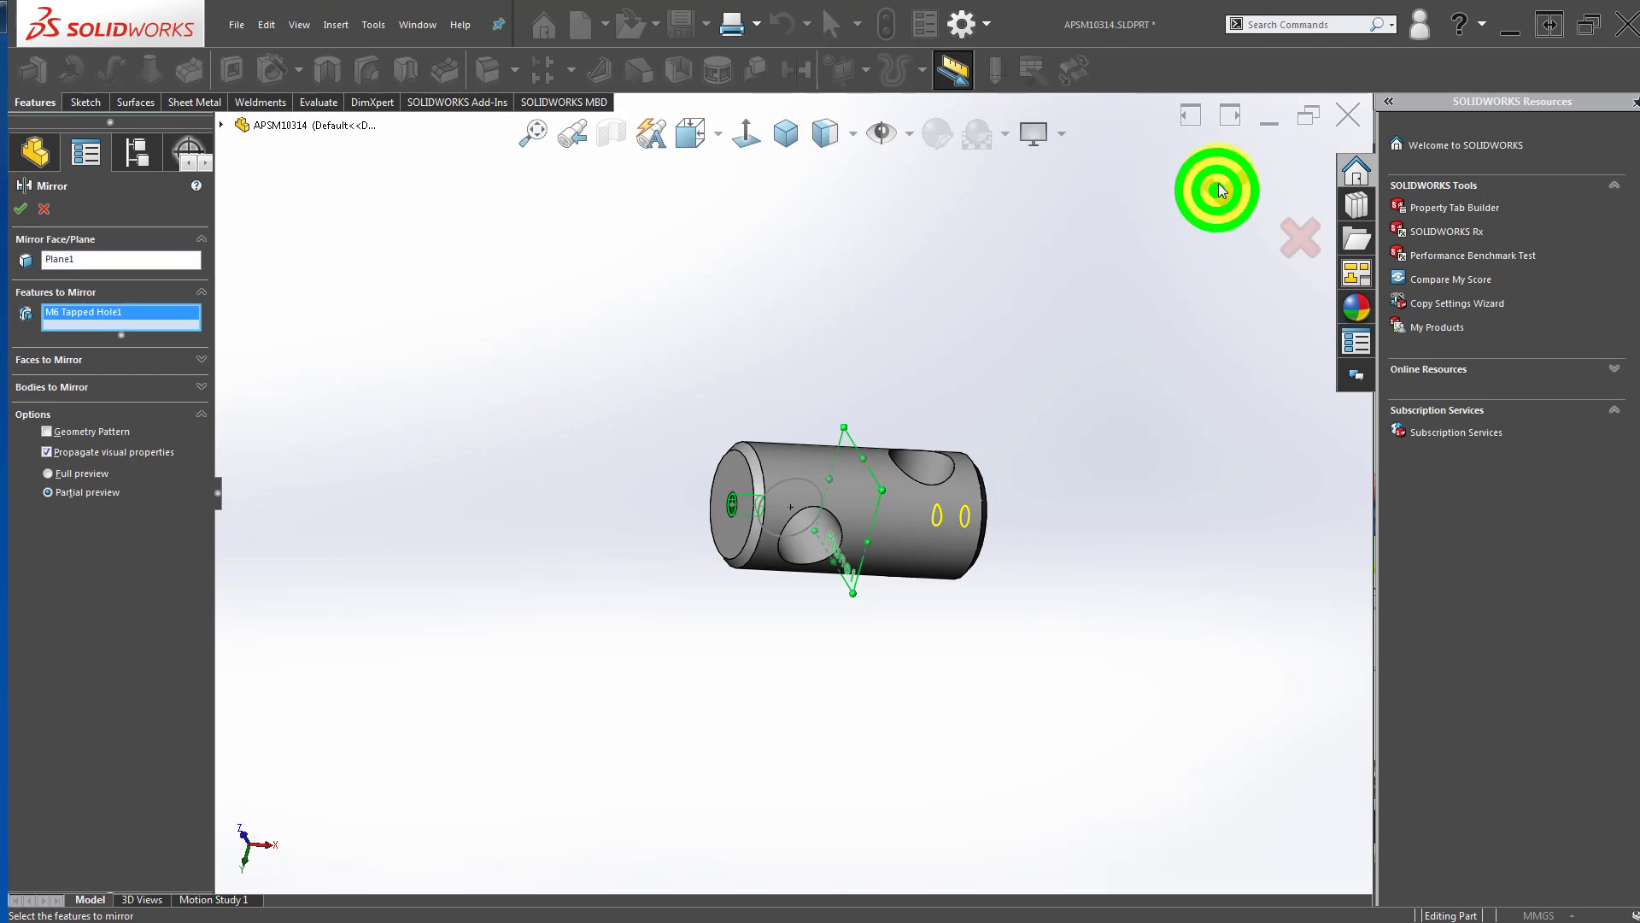
{"action": "left_click", "coordinate": [1218, 189]}
{"action": "left_click", "coordinate": [1119, 297]}
Step: Inspect the mirrored tapped hole on the far end face and where it meets the cross hole
{"action": "middle_click_drag", "start_coordinate": [855, 701], "coordinate": [817, 542]}
{"action": "scroll", "coordinate": [938, 475], "scroll_direction": "down", "scroll_amount": 5}
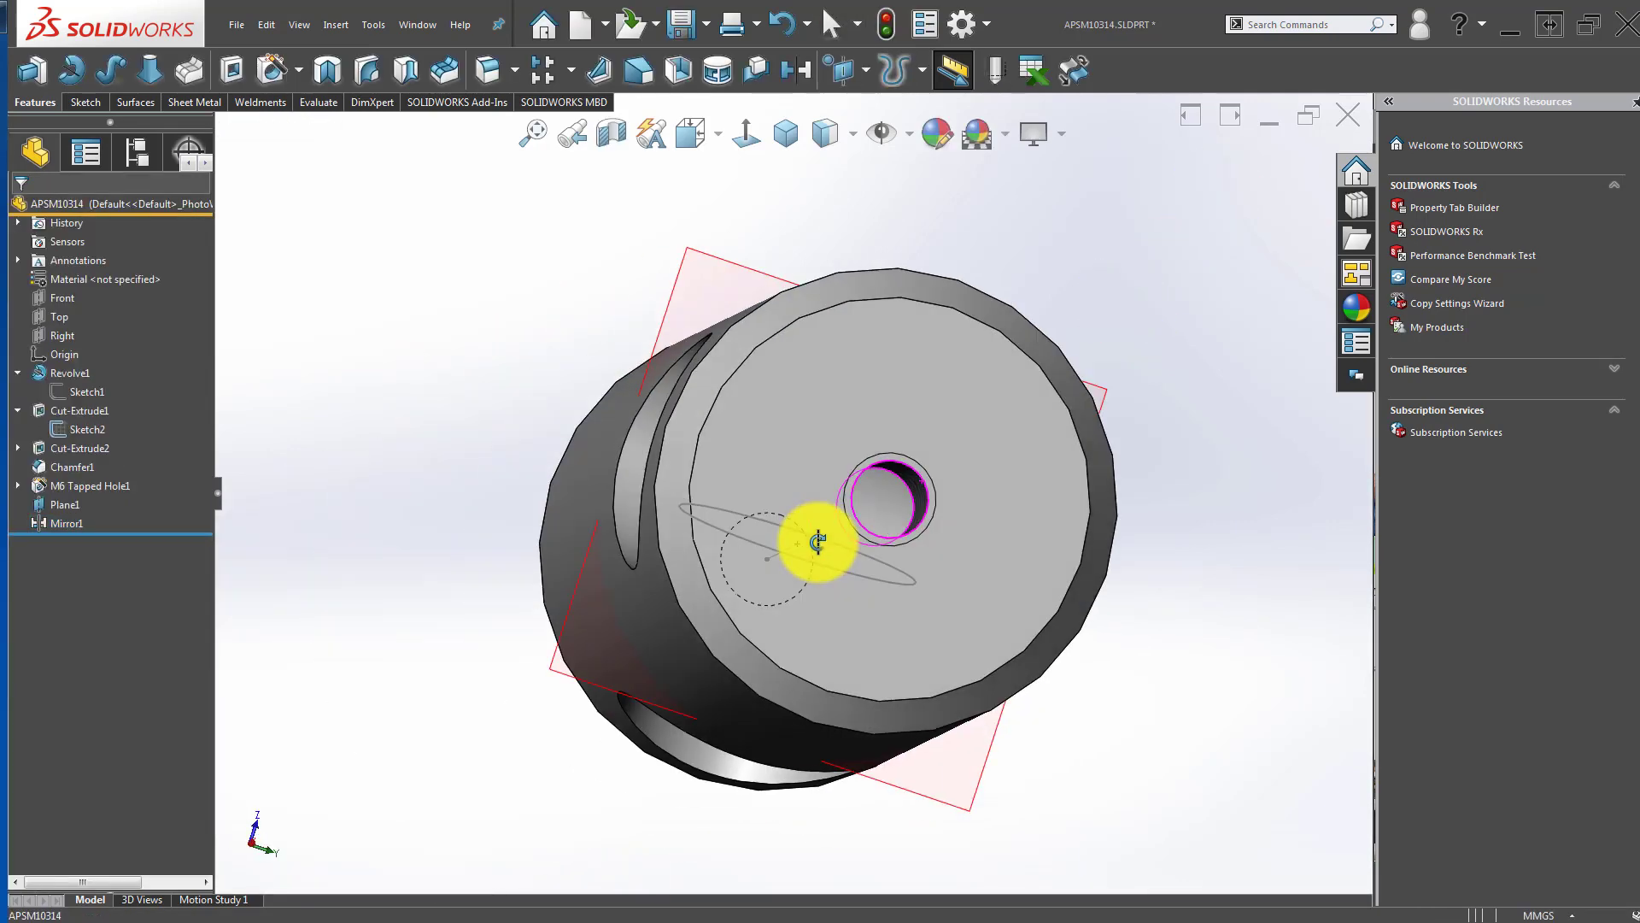
{"action": "left_click", "coordinate": [888, 500]}
{"action": "middle_click_drag", "start_coordinate": [889, 500], "coordinate": [1023, 547]}
{"action": "scroll", "coordinate": [1023, 547], "scroll_direction": "up", "scroll_amount": 2}
{"action": "left_click", "coordinate": [1023, 546]}
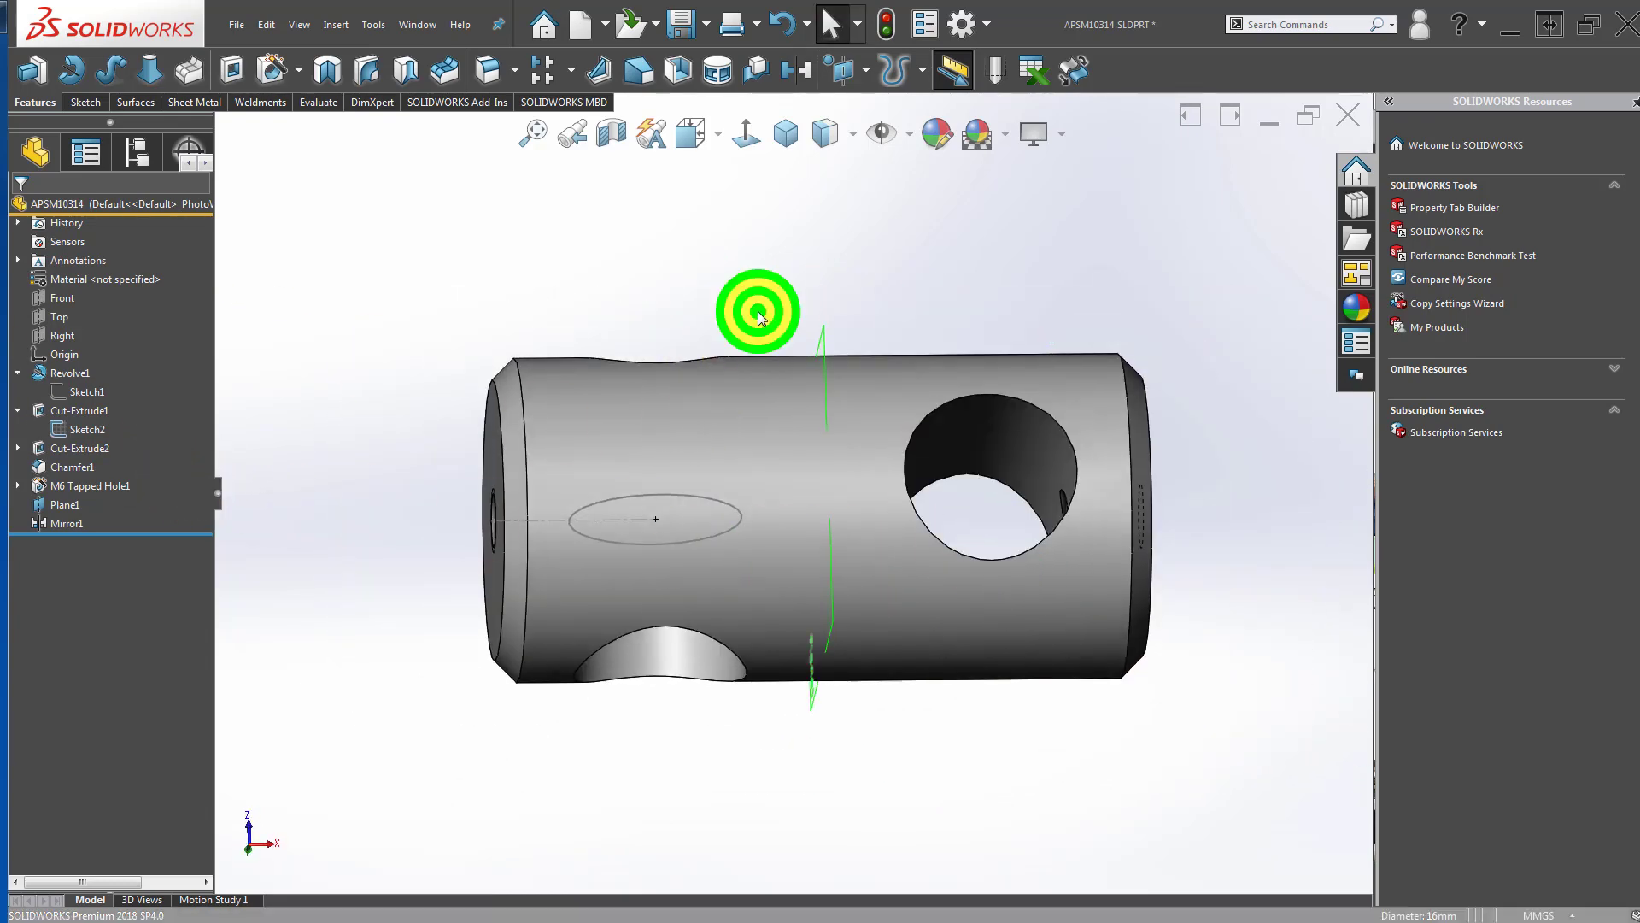
{"action": "left_click", "coordinate": [757, 311]}
{"action": "middle_click_drag", "start_coordinate": [724, 363], "coordinate": [725, 282]}
{"action": "scroll", "coordinate": [726, 253], "scroll_direction": "up", "scroll_amount": 3}
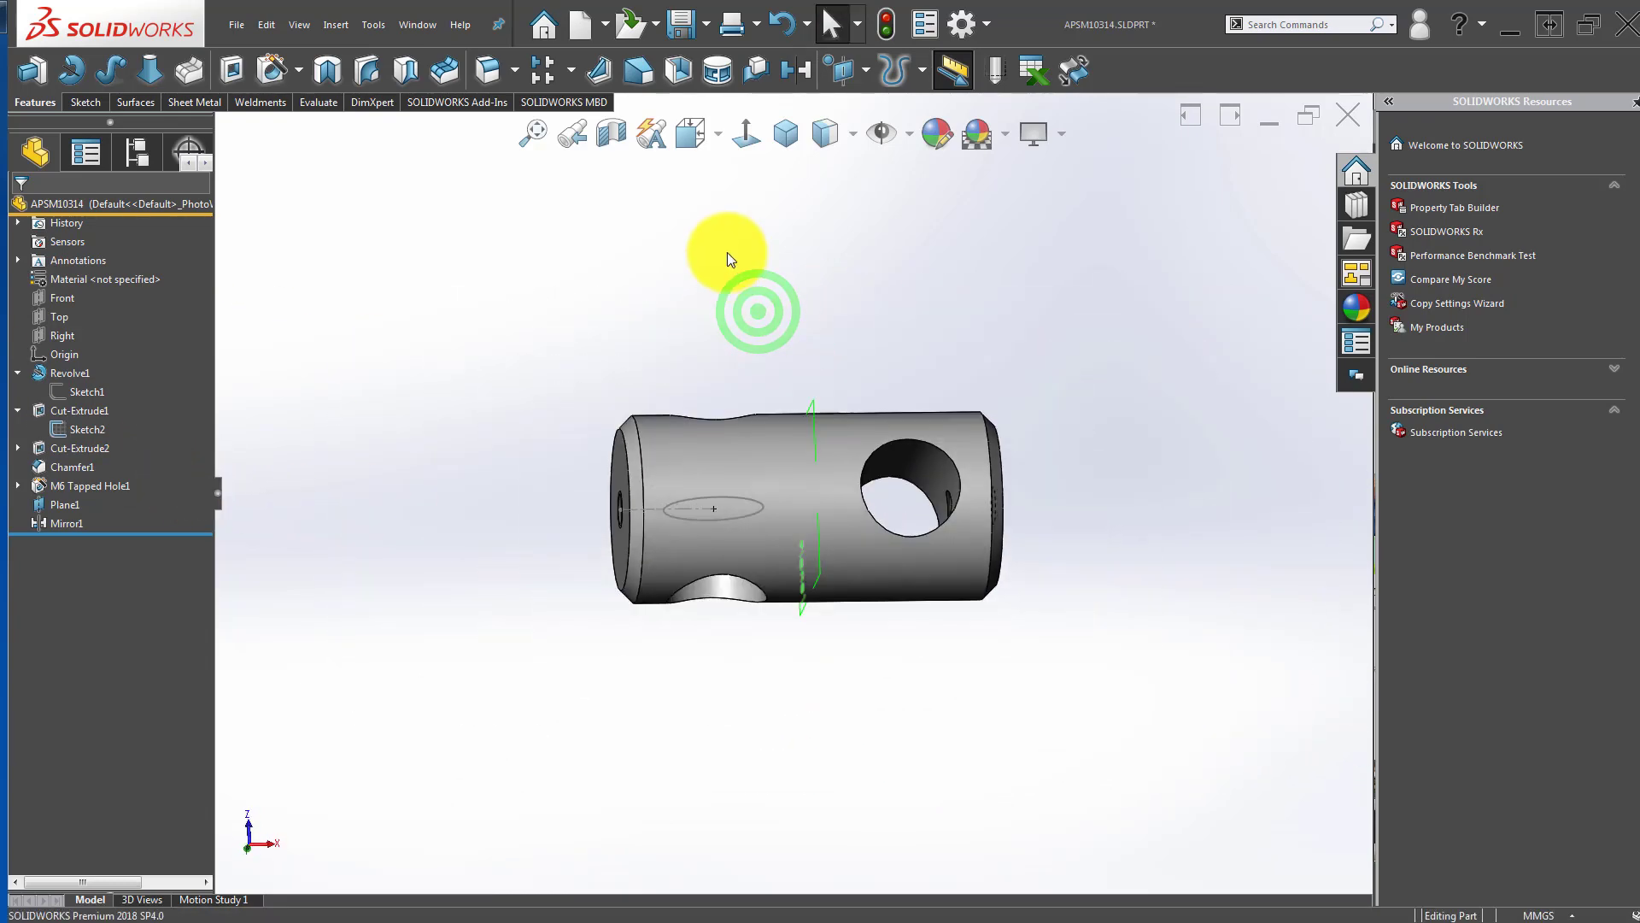
{"action": "left_click", "coordinate": [605, 24]}
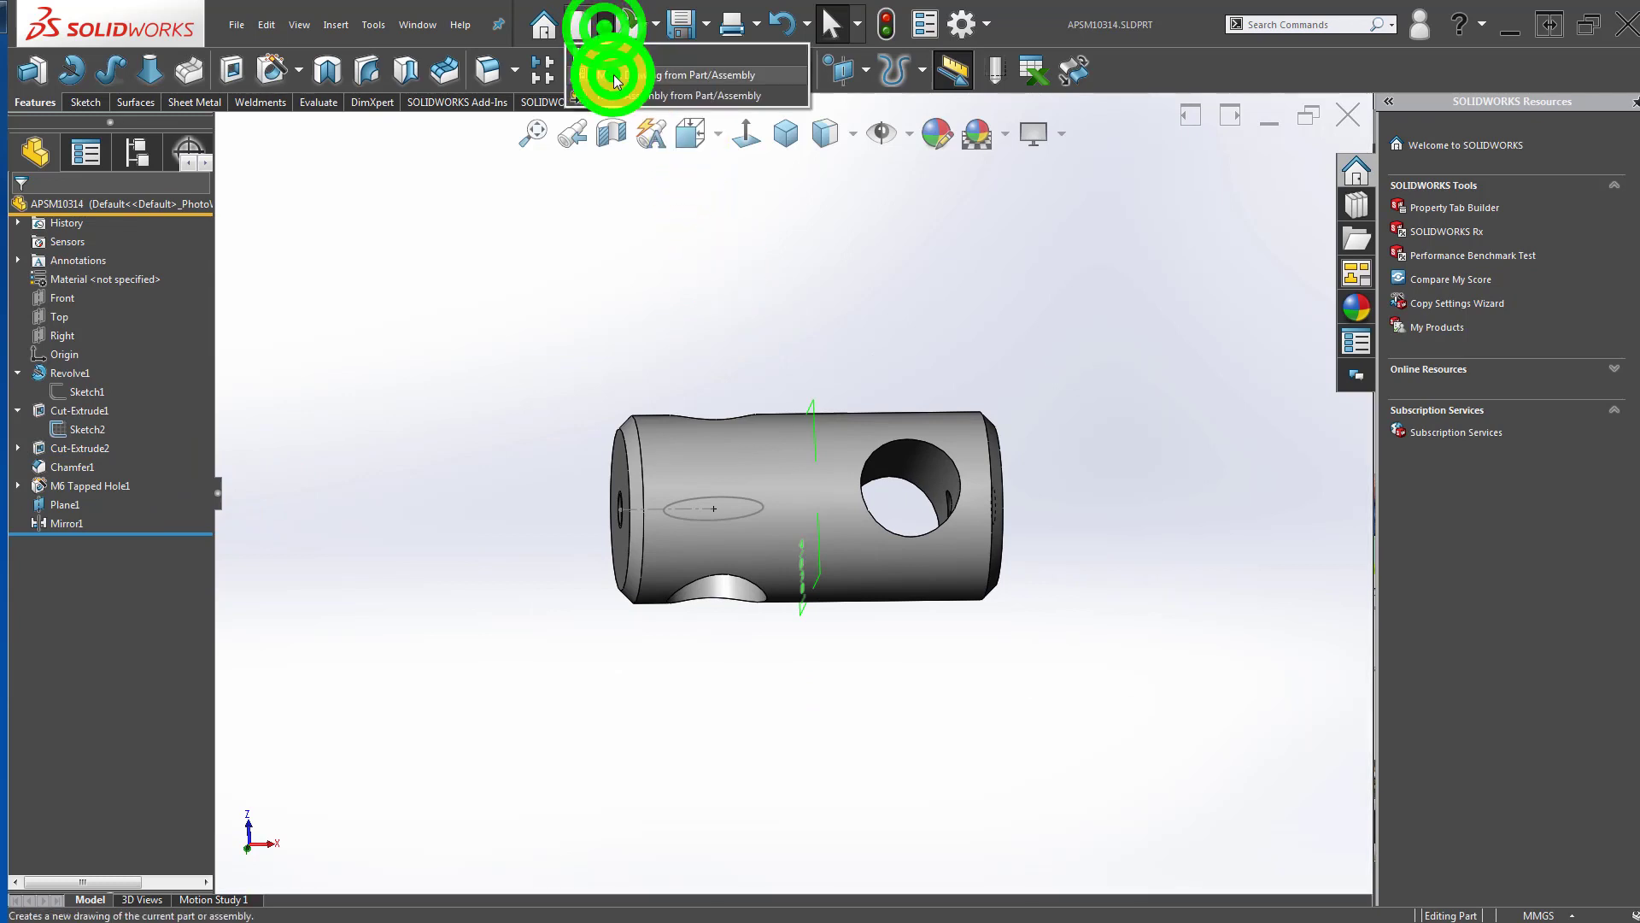
{"action": "left_click", "coordinate": [612, 72]}
{"action": "left_click", "coordinate": [702, 267]}
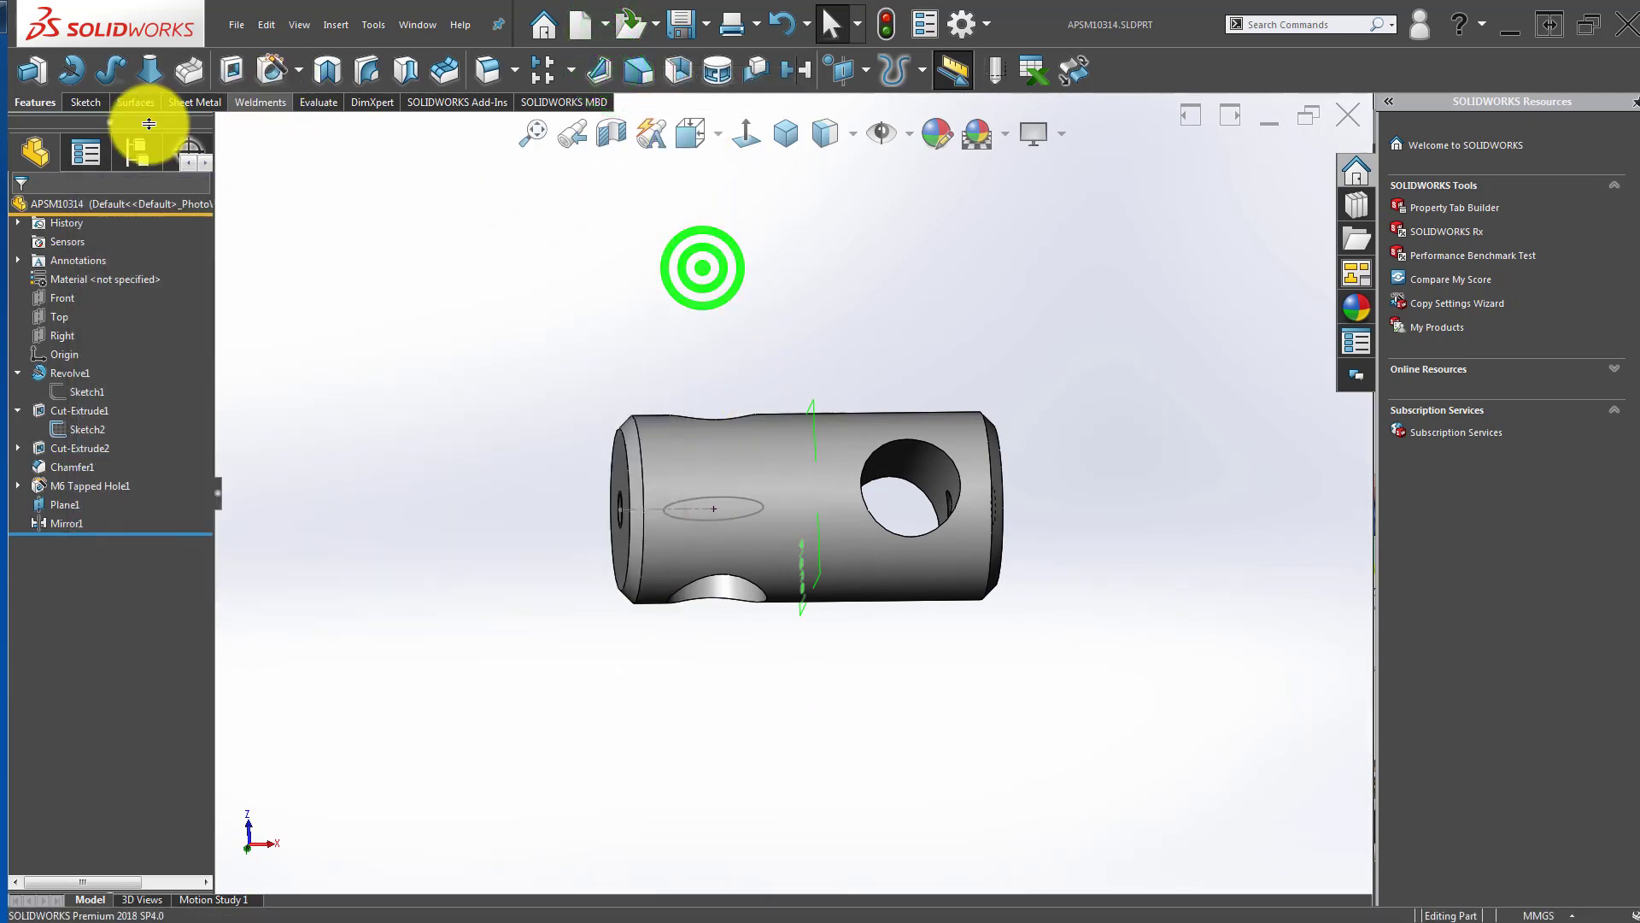
Step: Switch to the open APSM10314 drawing
{"action": "left_click", "coordinate": [413, 30]}
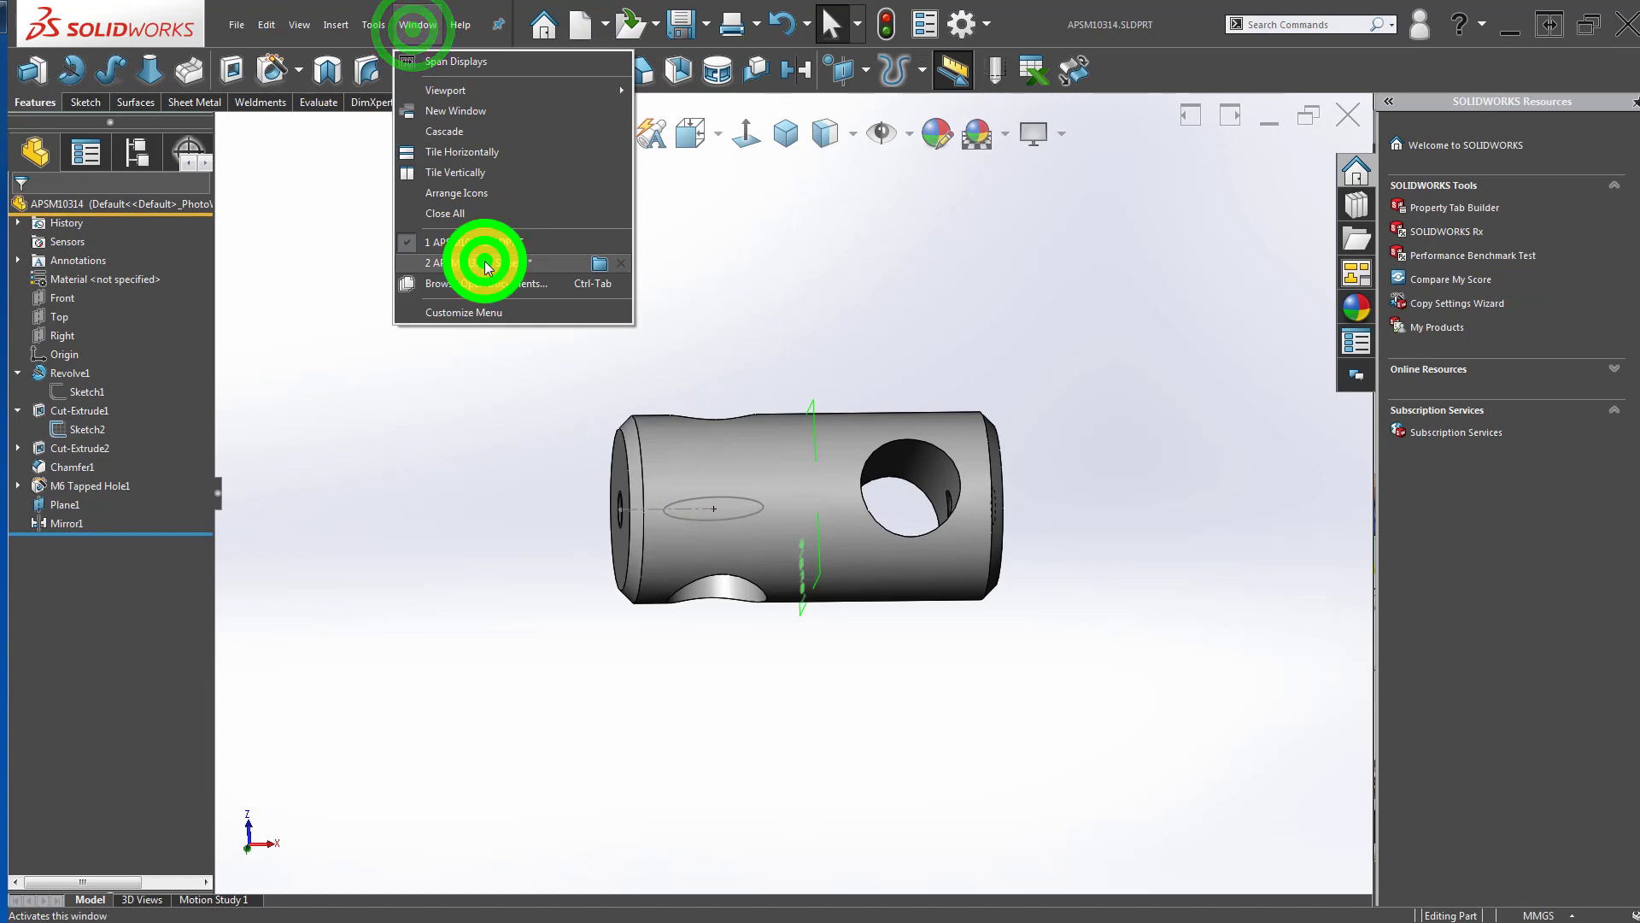
{"action": "left_click", "coordinate": [485, 264]}
{"action": "left_click", "coordinate": [981, 444]}
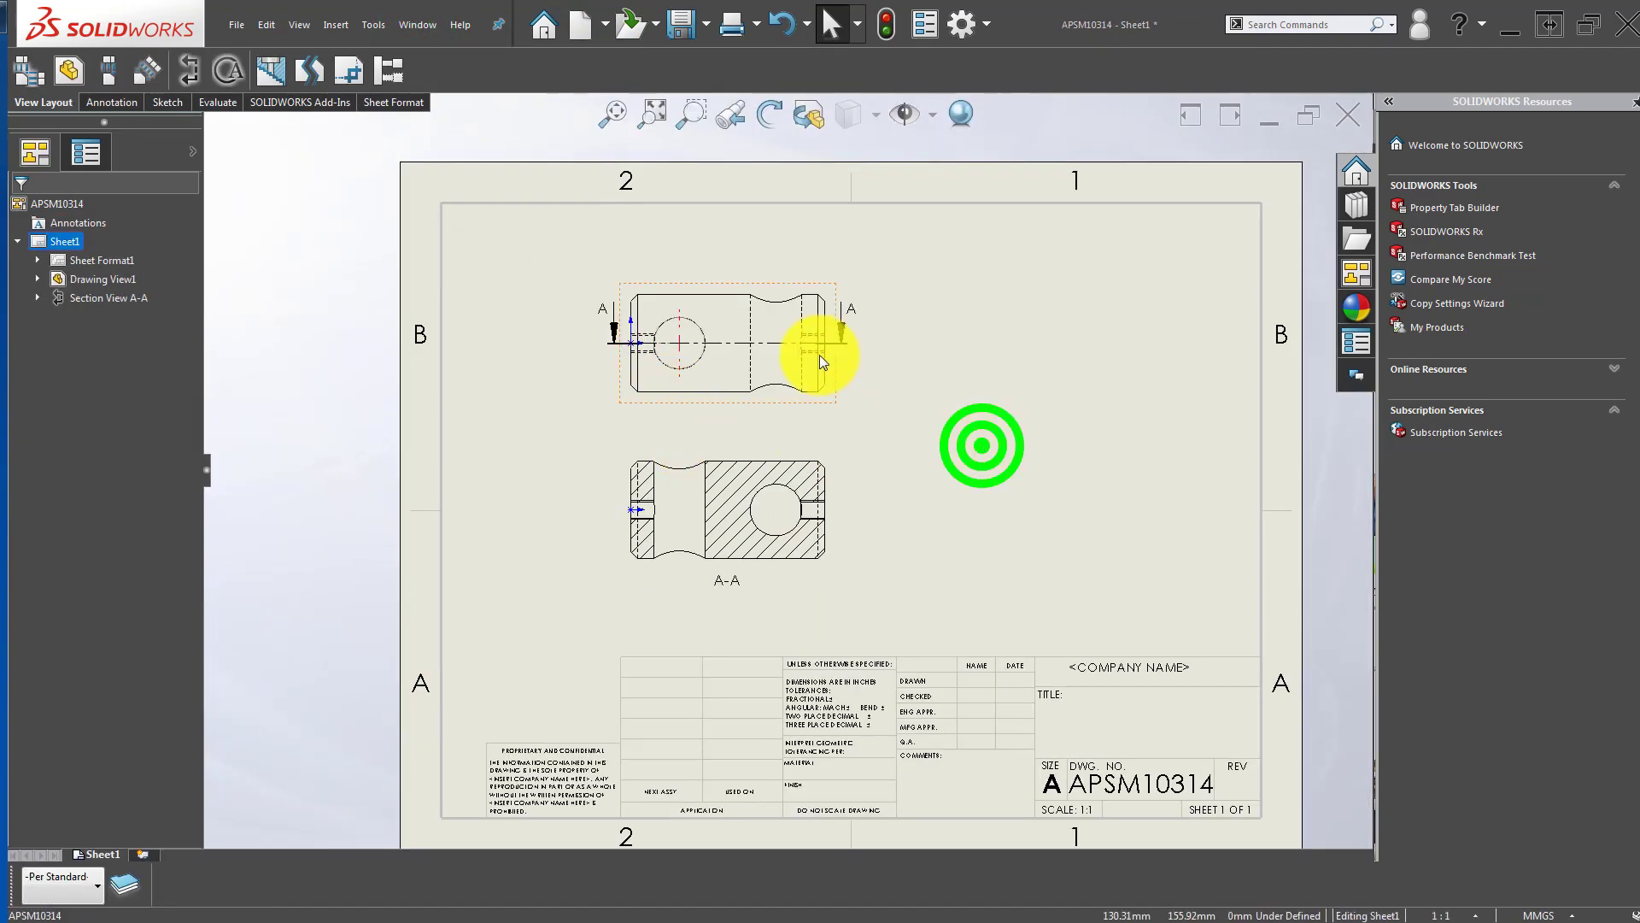
Step: Examine in section view A-A how the tapped end holes meet the cross holes
{"action": "scroll", "coordinate": [817, 354], "scroll_direction": "down", "scroll_amount": 4}
{"action": "middle_click_drag", "start_coordinate": [769, 473], "coordinate": [779, 388]}
{"action": "scroll", "coordinate": [659, 487], "scroll_direction": "down", "scroll_amount": 4}
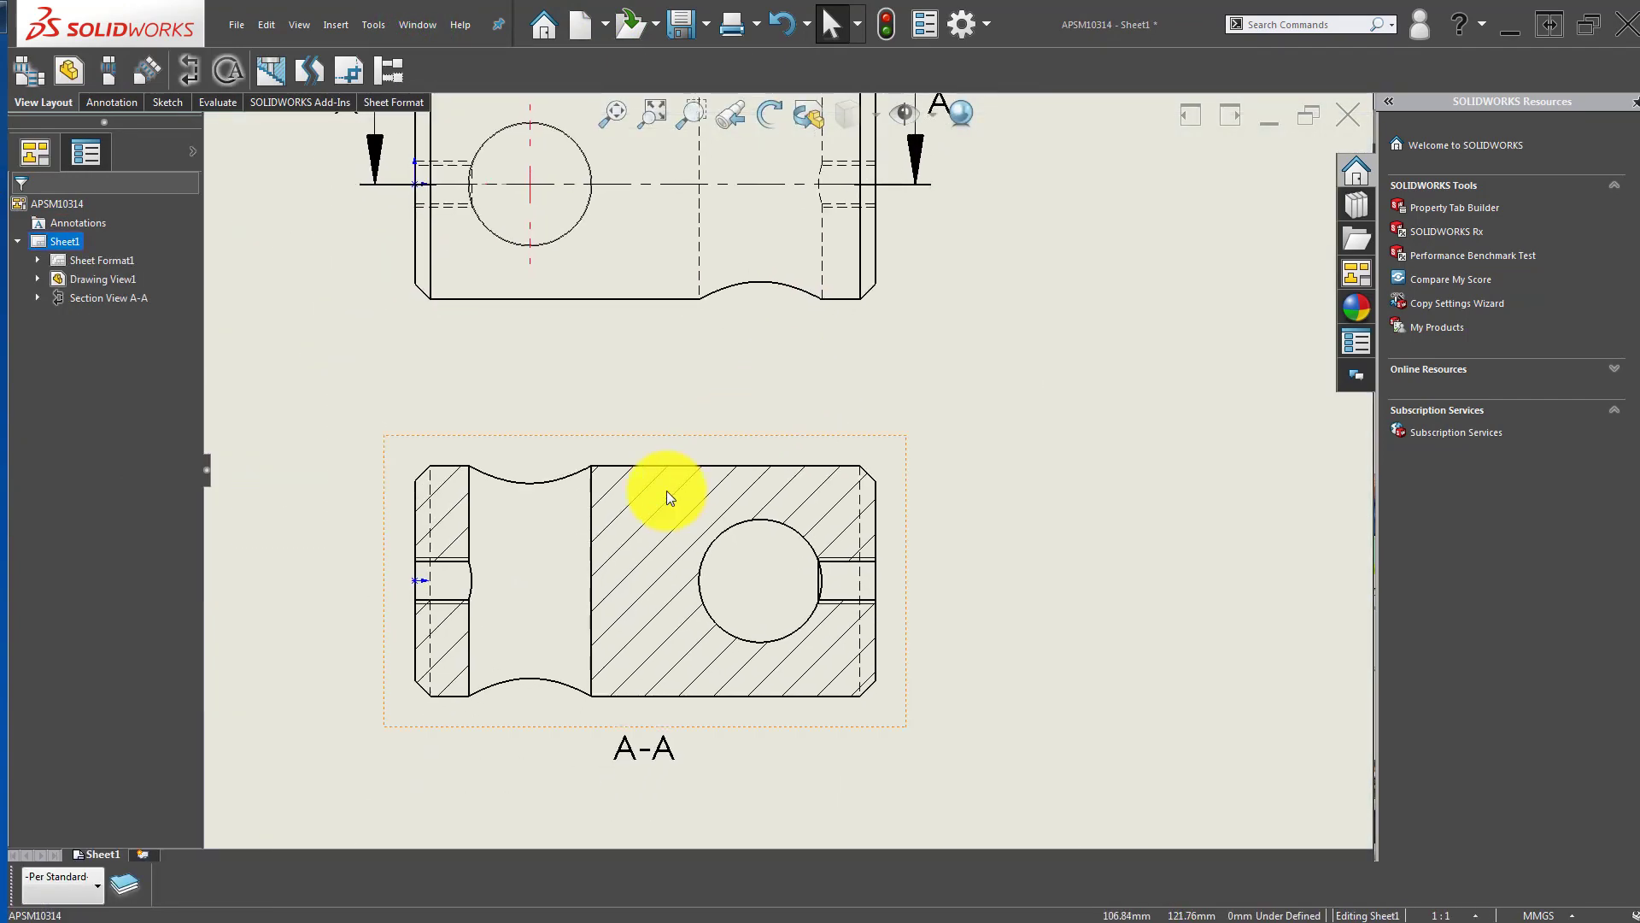
{"action": "scroll", "coordinate": [783, 581], "scroll_direction": "down", "scroll_amount": 4}
{"action": "scroll", "coordinate": [957, 606], "scroll_direction": "down", "scroll_amount": 1}
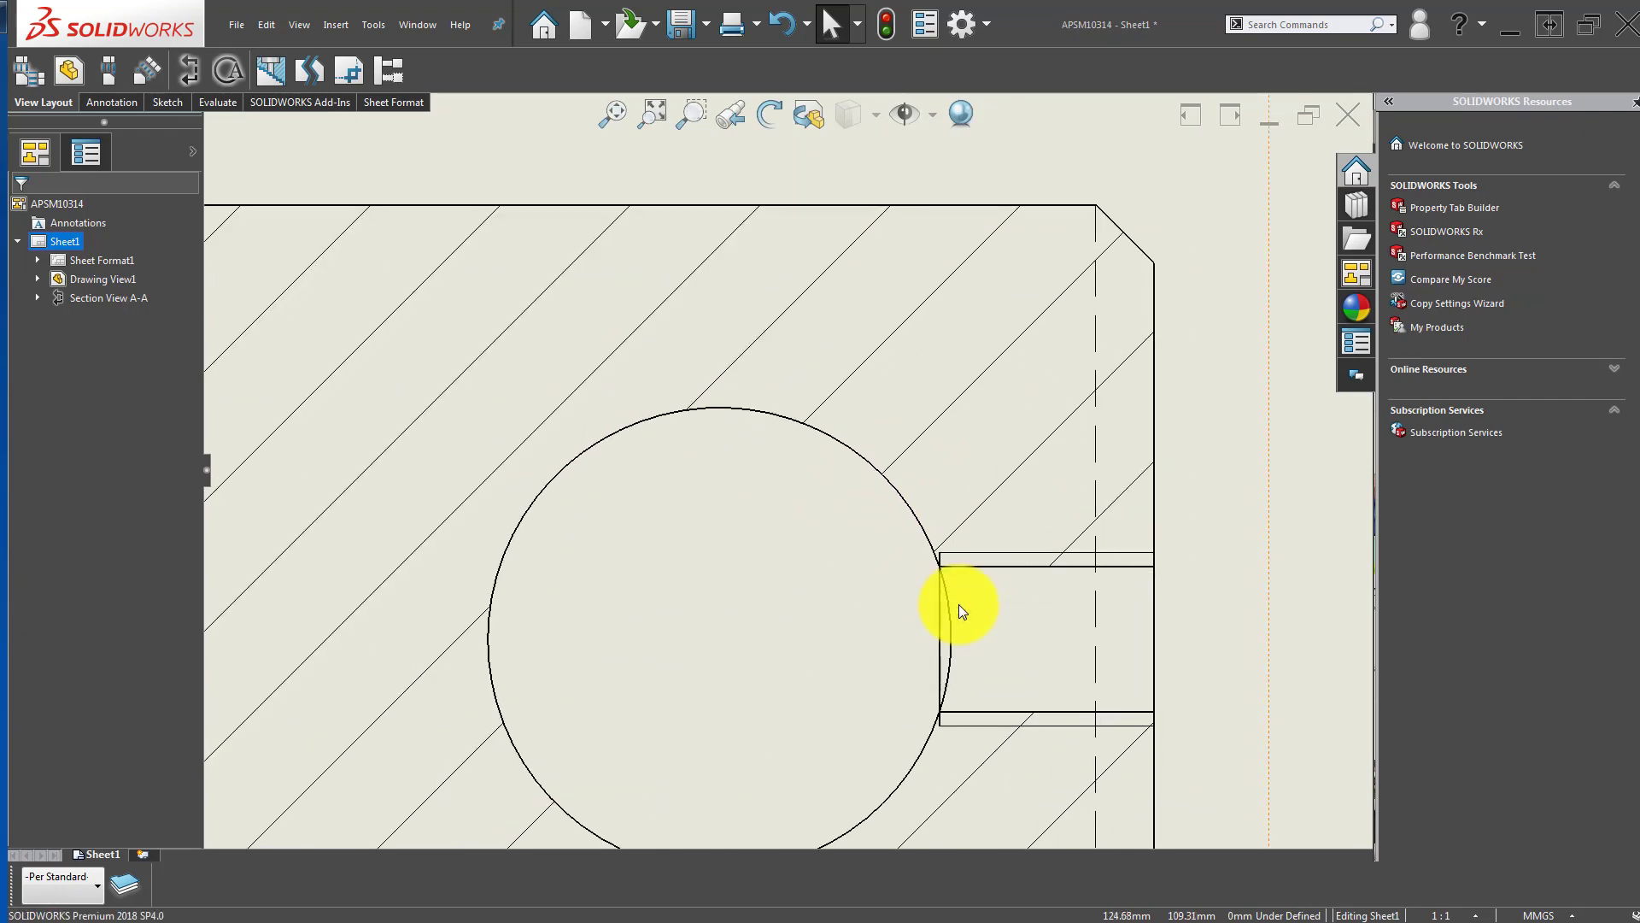
{"action": "scroll", "coordinate": [777, 549], "scroll_direction": "up", "scroll_amount": 6}
{"action": "scroll", "coordinate": [683, 410], "scroll_direction": "up", "scroll_amount": 7}
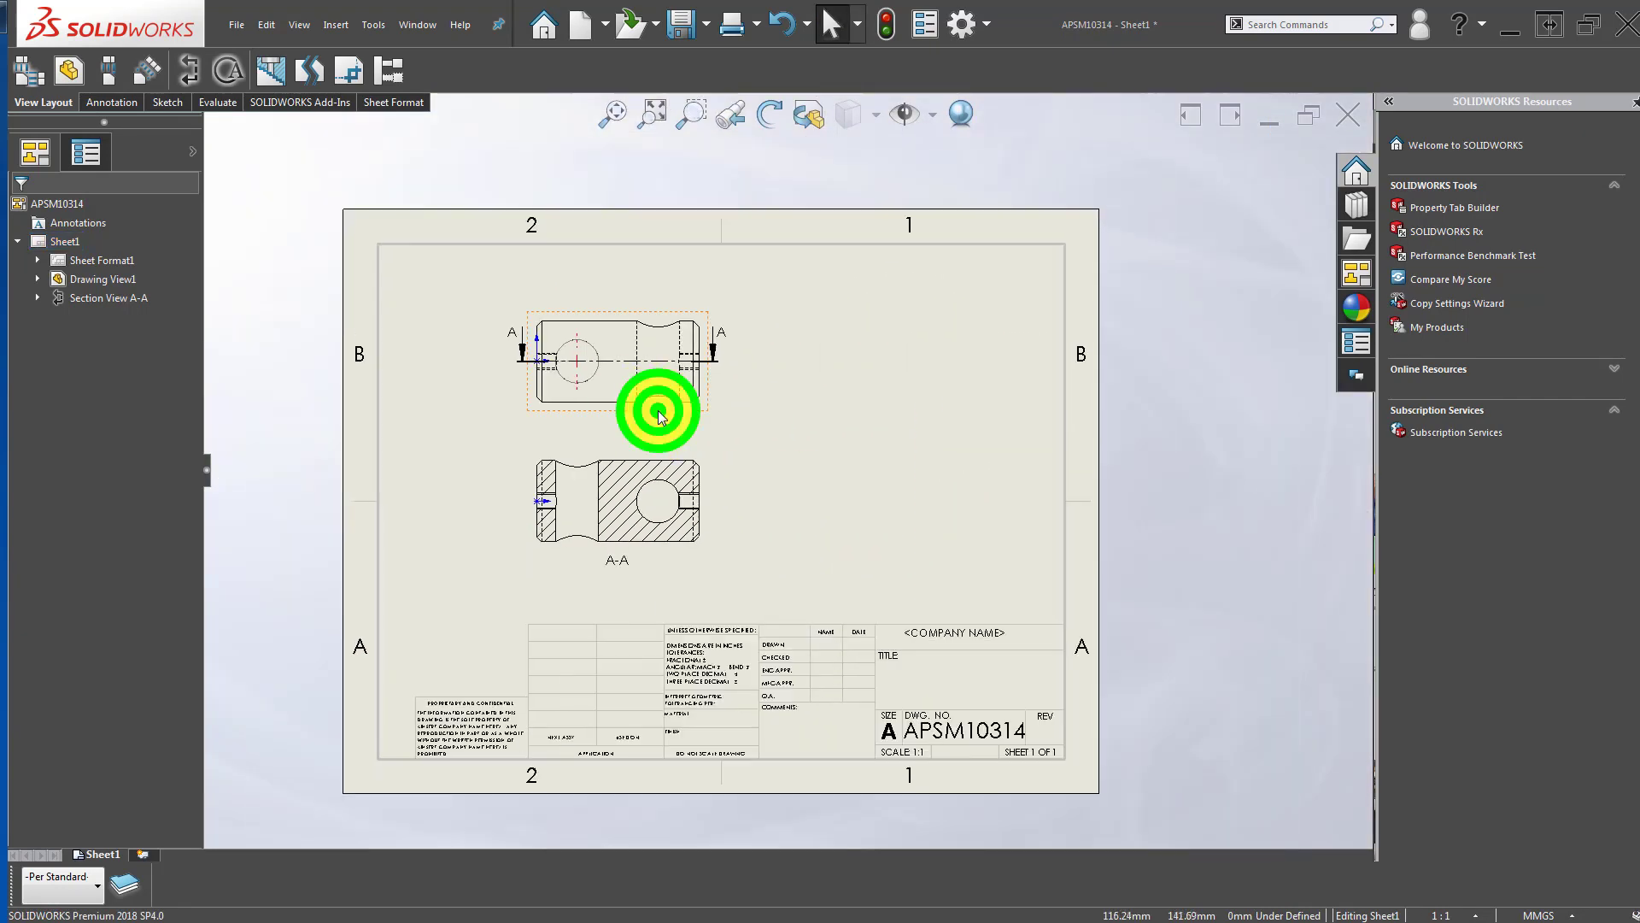
Step: Shift the front view and its aligned section view slightly to the left on the sheet
{"action": "mouse_move", "coordinate": [659, 415]}
{"action": "left_mouse_down"}
{"action": "mouse_move", "coordinate": [669, 397]}
{"action": "mouse_move", "coordinate": [649, 408]}
{"action": "left_mouse_up"}
{"action": "left_click", "coordinate": [764, 460]}
{"action": "middle_click_drag", "start_coordinate": [861, 459], "coordinate": [786, 457]}
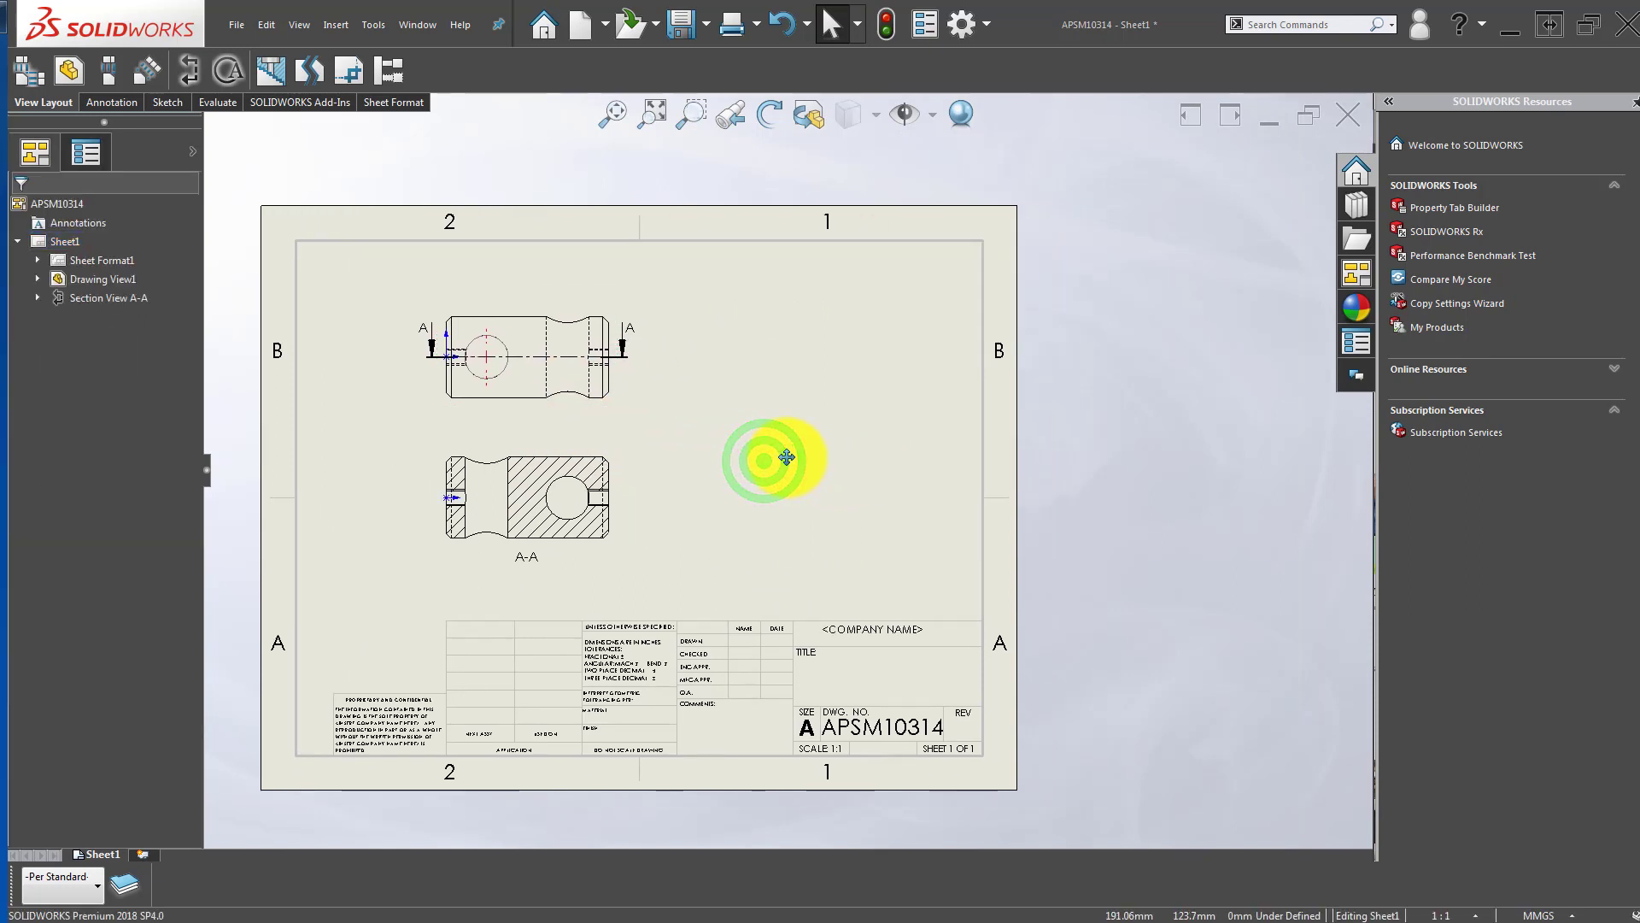
Step: Add a projected end view of the cylinder to the right of the front view
{"action": "left_click", "coordinate": [719, 506]}
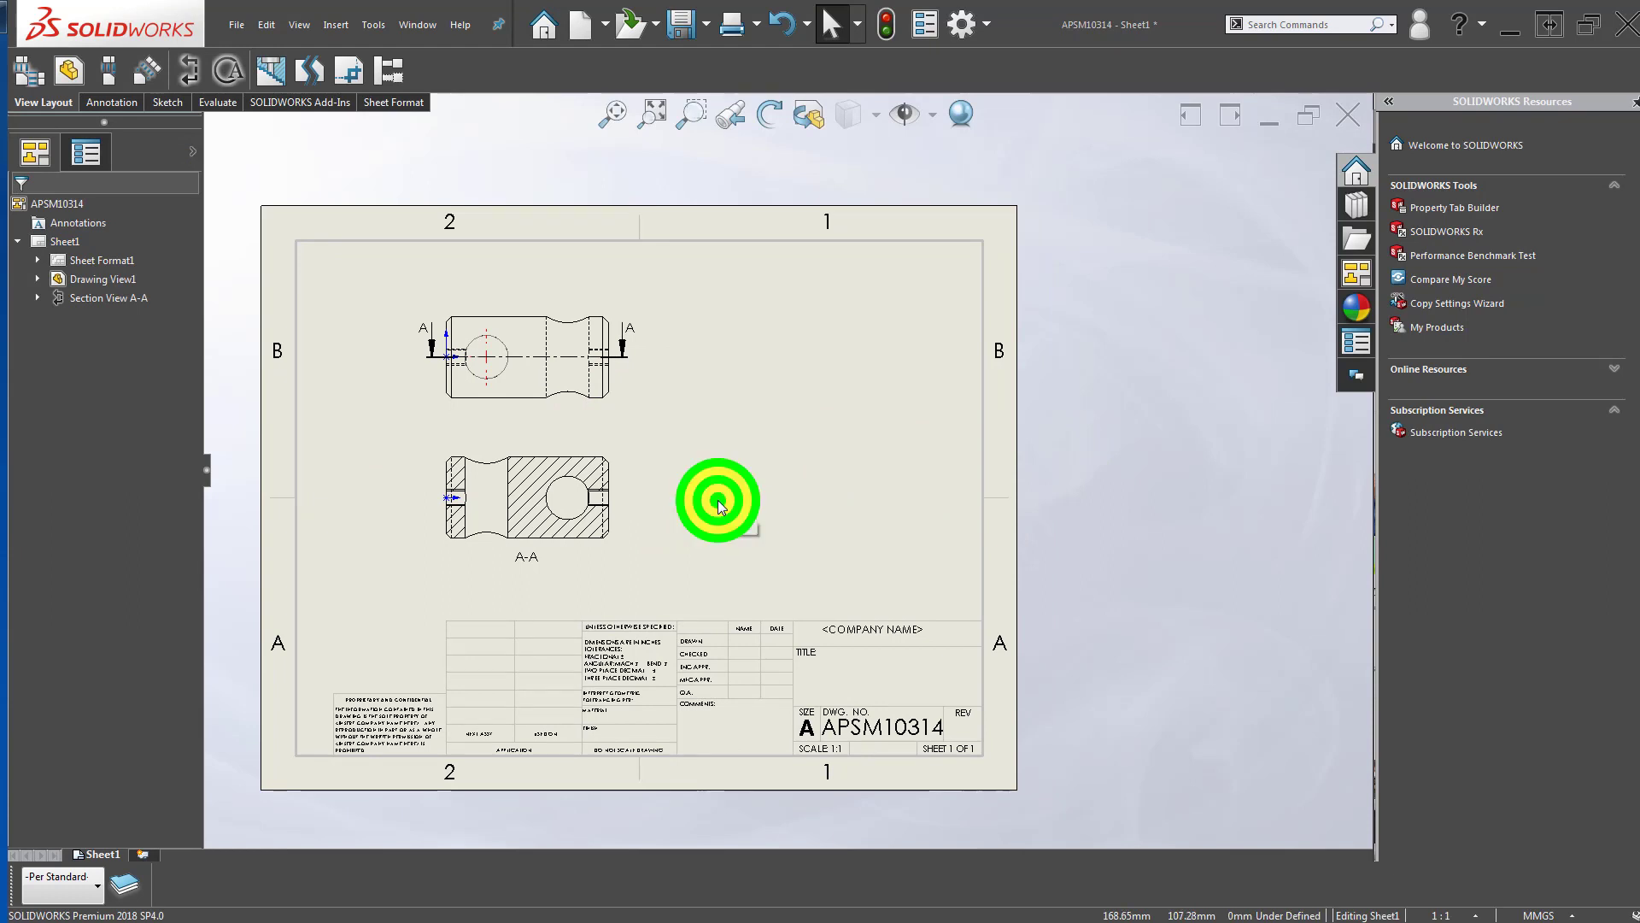
{"action": "left_click", "coordinate": [114, 65]}
{"action": "left_click", "coordinate": [550, 362]}
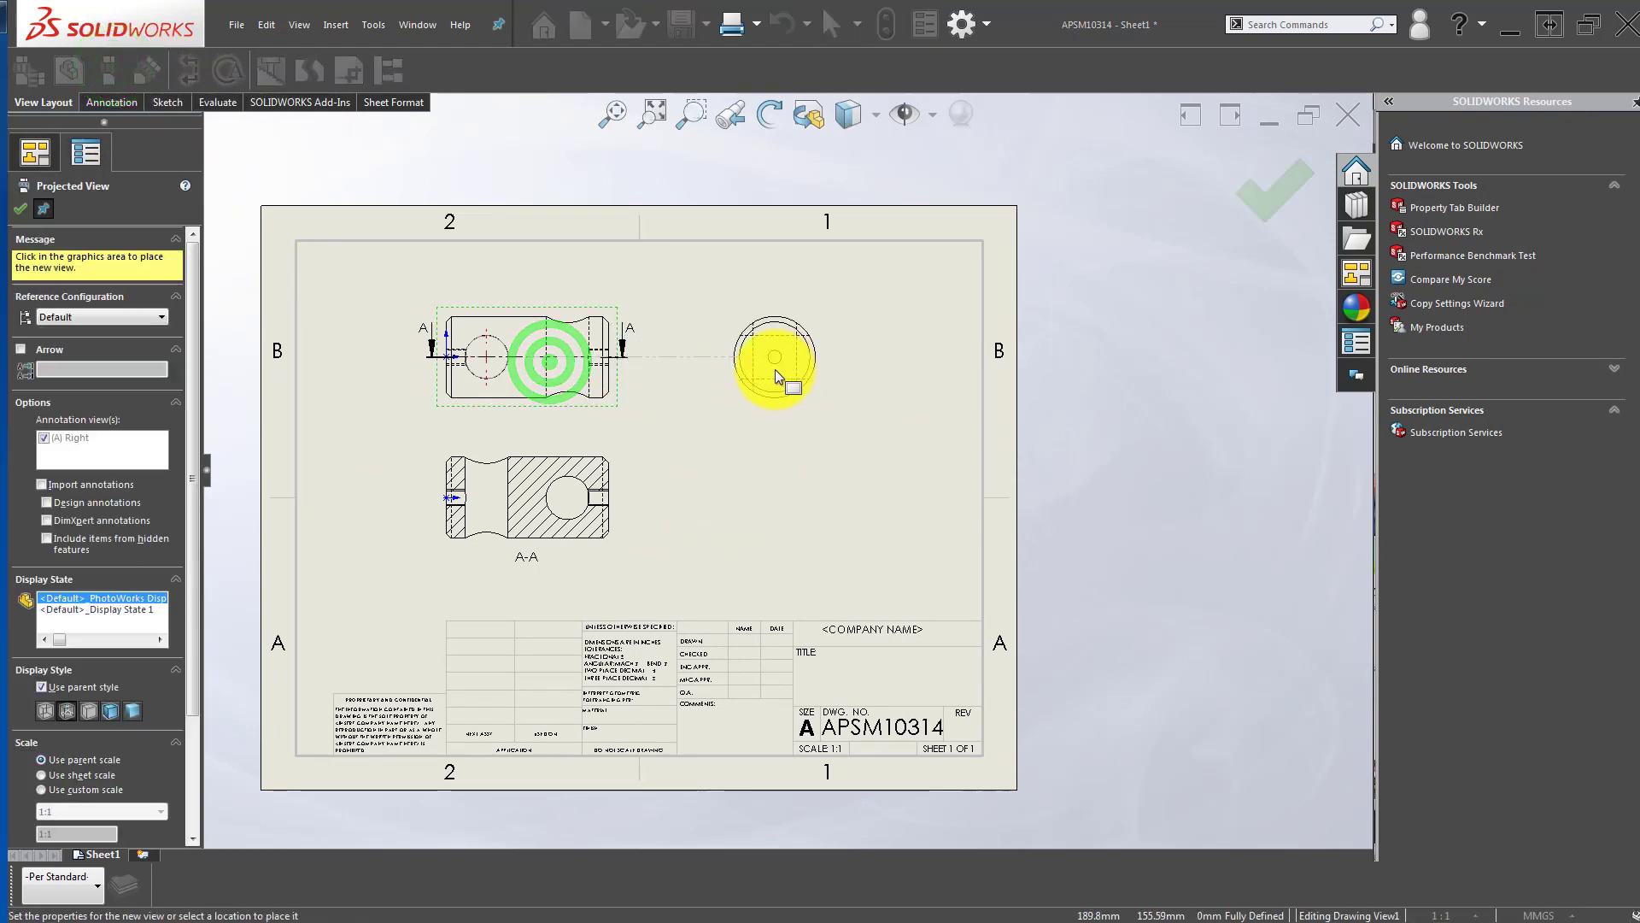
{"action": "left_click", "coordinate": [776, 376]}
{"action": "scroll", "coordinate": [769, 376], "scroll_direction": "down", "scroll_amount": 5}
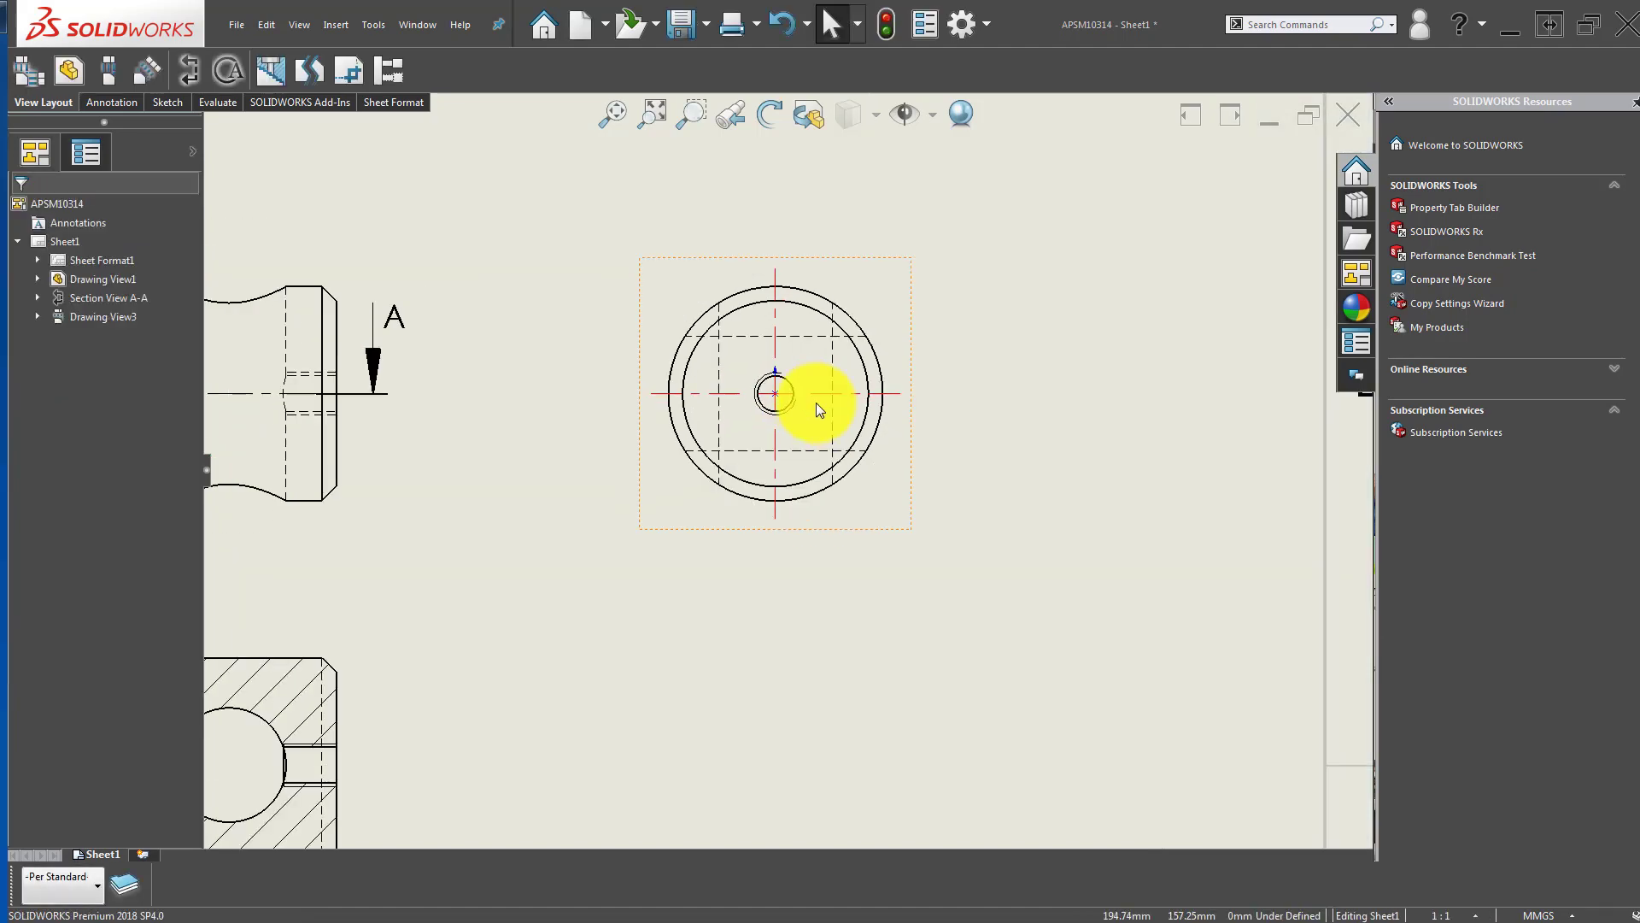
{"action": "scroll", "coordinate": [817, 402], "scroll_direction": "up", "scroll_amount": 2}
Step: Set the end view's display style to Hidden Lines Removed
{"action": "left_click", "coordinate": [883, 310]}
{"action": "left_click", "coordinate": [81, 658]}
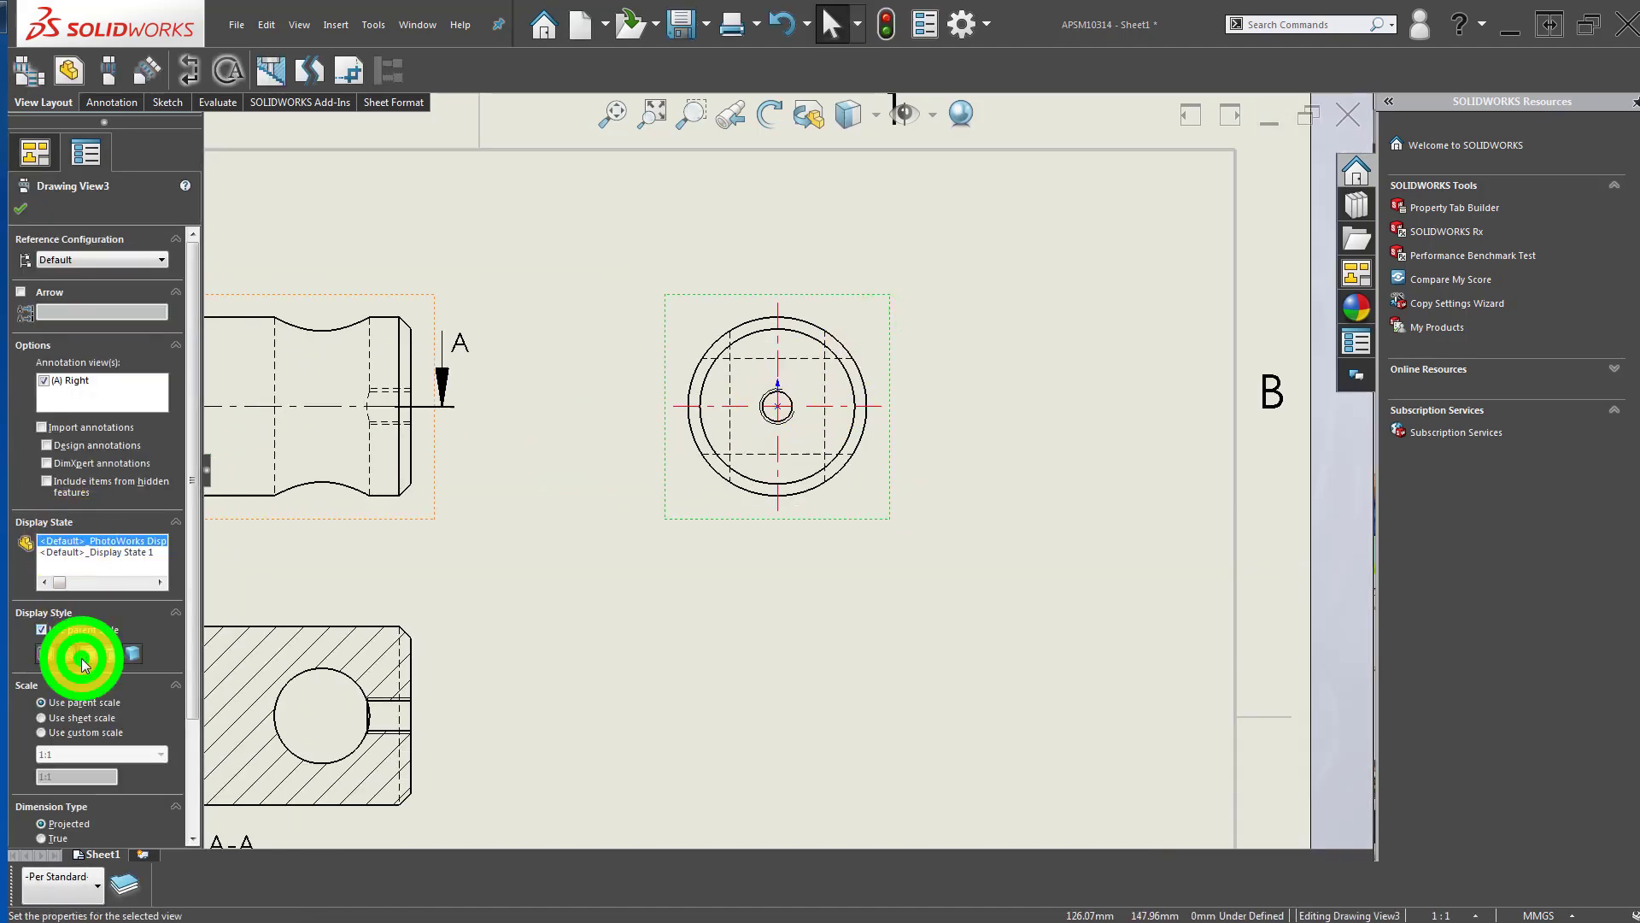
{"action": "left_click", "coordinate": [714, 597]}
{"action": "scroll", "coordinate": [714, 597], "scroll_direction": "up", "scroll_amount": 4}
Step: Project an isometric view from section view A-A and place it below the end view
{"action": "middle_click_drag", "start_coordinate": [579, 512], "coordinate": [667, 488]}
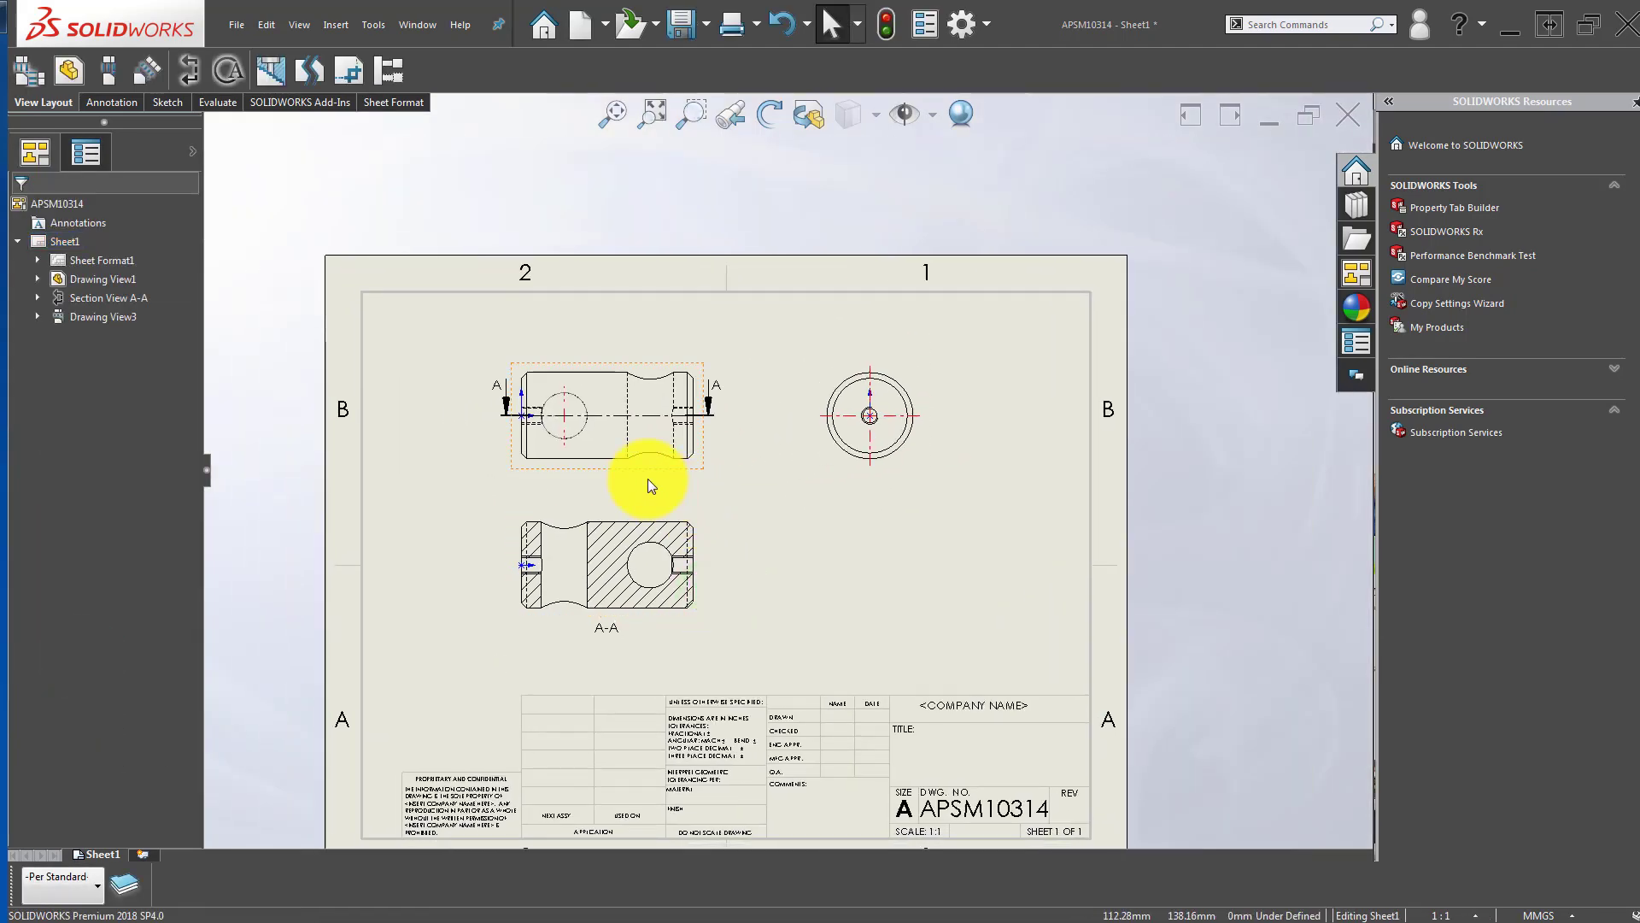
{"action": "left_click", "coordinate": [109, 75]}
{"action": "left_click", "coordinate": [630, 567]}
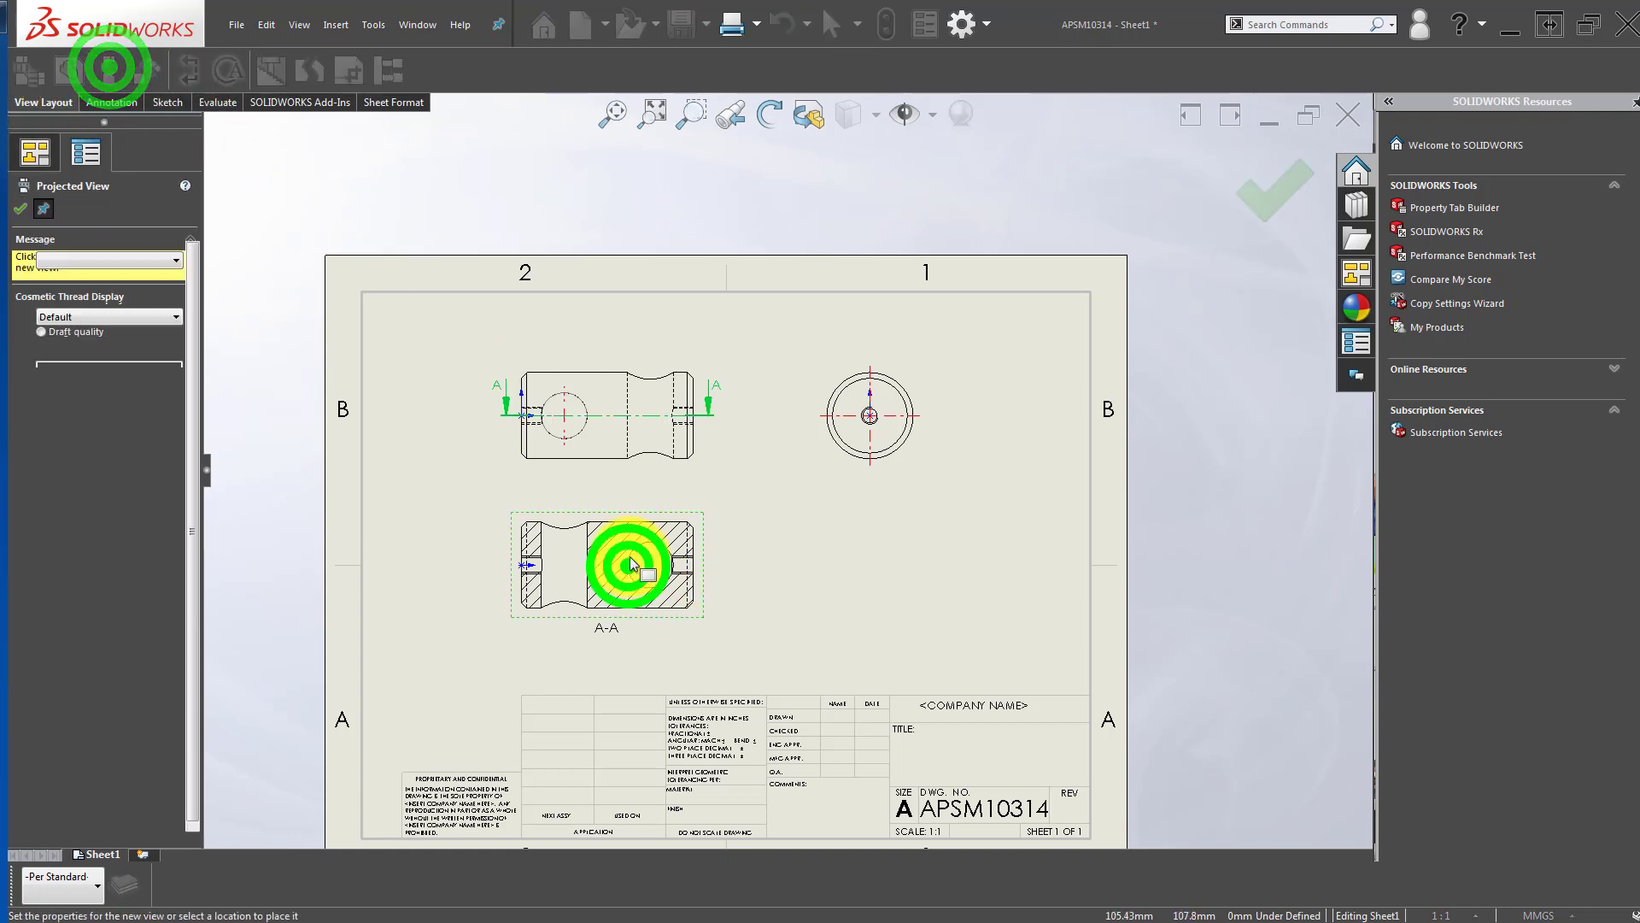
{"action": "left_click", "coordinate": [763, 345]}
{"action": "mouse_move", "coordinate": [797, 481]}
{"action": "left_mouse_down"}
{"action": "mouse_move", "coordinate": [902, 671]}
{"action": "mouse_move", "coordinate": [928, 683]}
{"action": "left_mouse_up"}
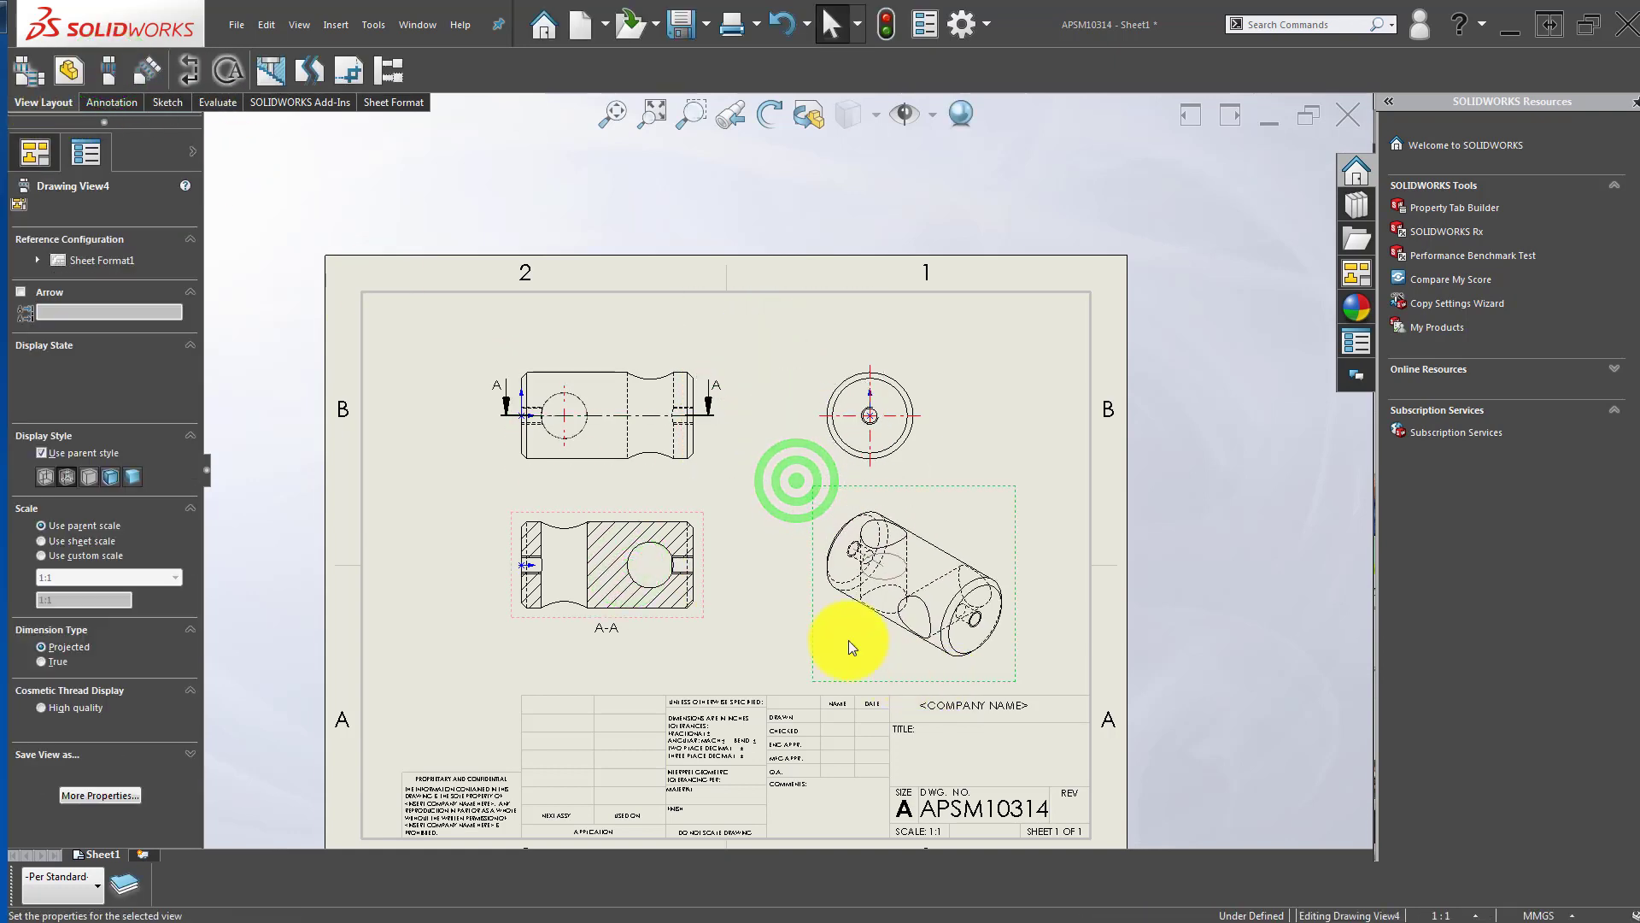
Step: Set the isometric view's display style to Shaded With Edges
{"action": "left_click", "coordinate": [111, 476]}
{"action": "left_click", "coordinate": [1113, 446]}
{"action": "scroll", "coordinate": [987, 568], "scroll_direction": "down", "scroll_amount": 3}
{"action": "scroll", "coordinate": [821, 475], "scroll_direction": "up", "scroll_amount": 2}
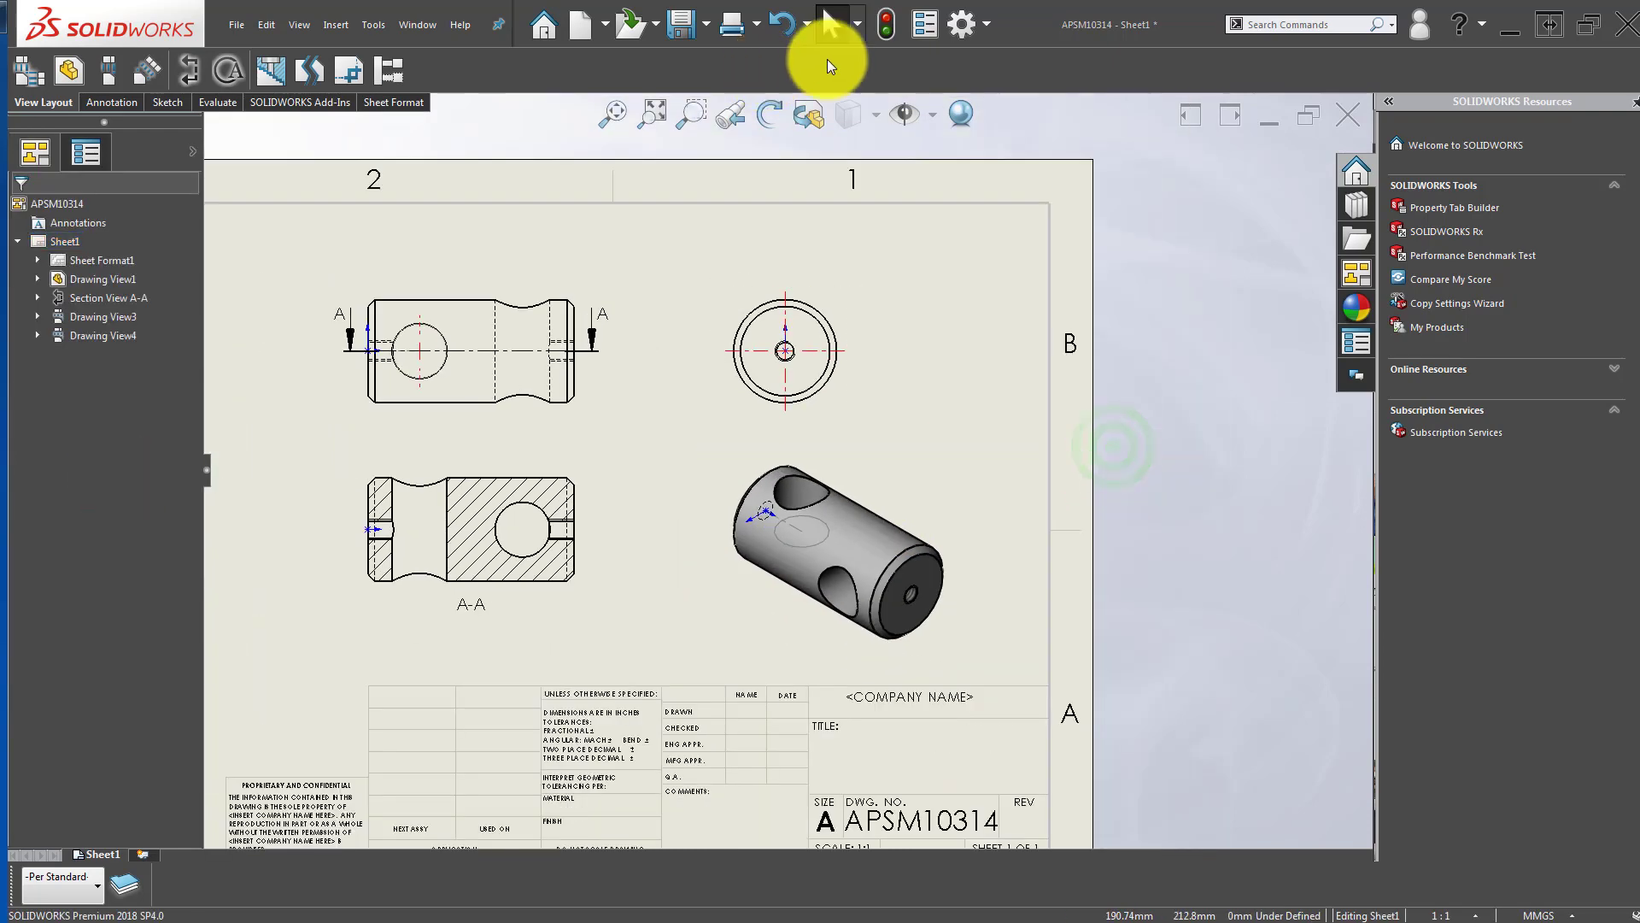
Step: Hide the origins and reference sketches in all drawing views
{"action": "left_click", "coordinate": [901, 111]}
{"action": "left_click", "coordinate": [1136, 486]}
{"action": "scroll", "coordinate": [845, 568], "scroll_direction": "up", "scroll_amount": 2}
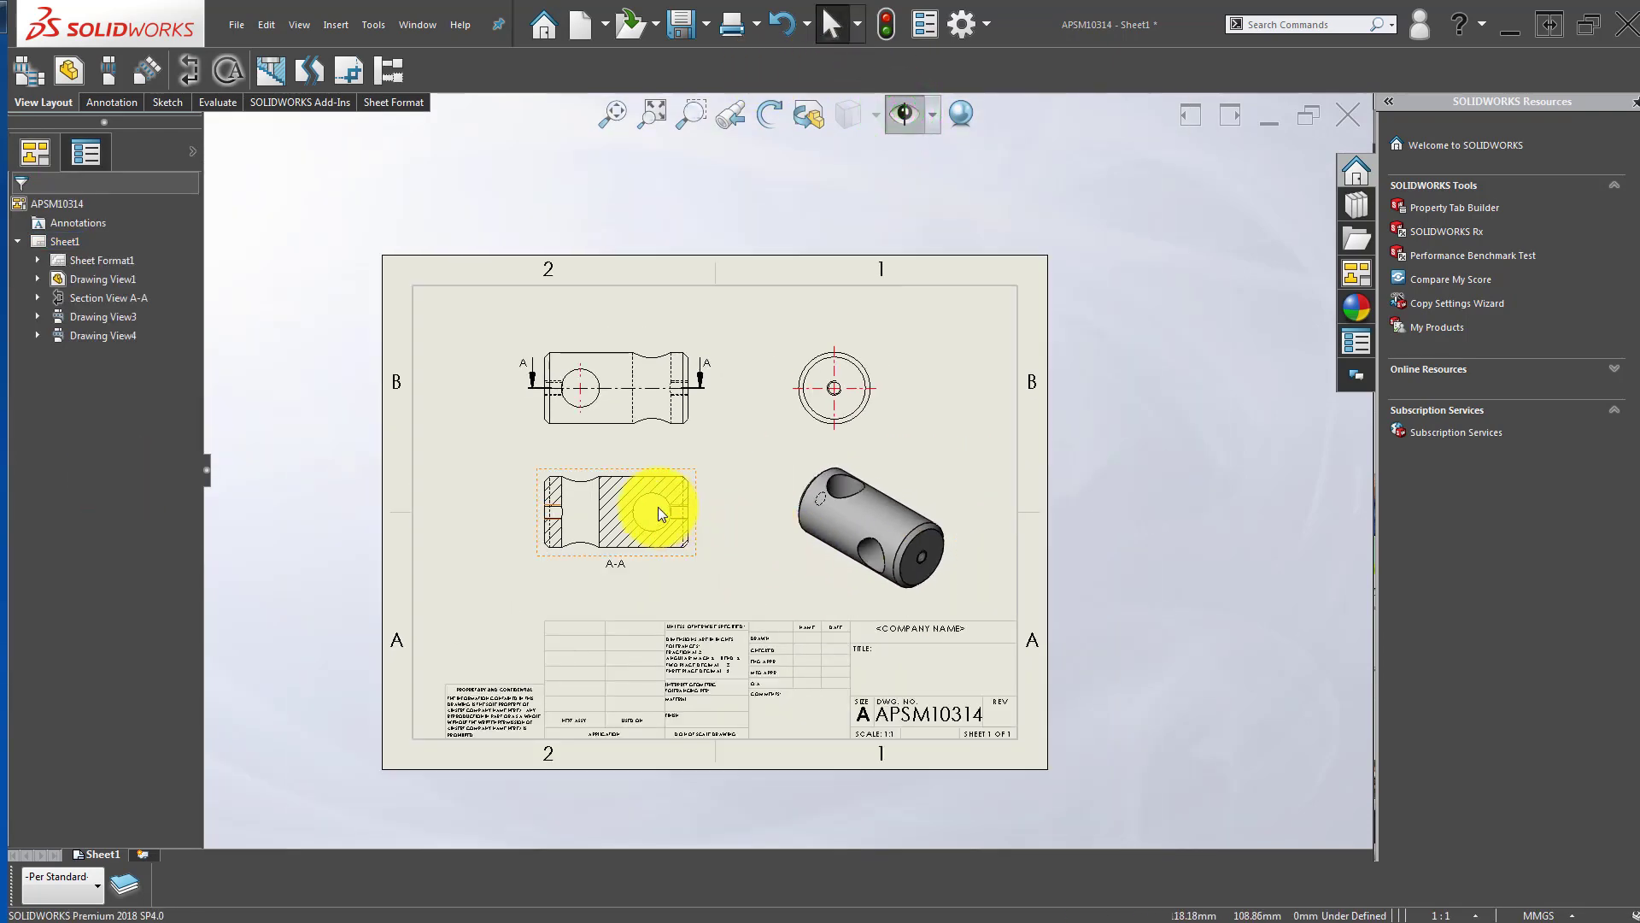
Step: Move the front view slightly up on the sheet, widening its gap to section view A-A
{"action": "scroll", "coordinate": [609, 446], "scroll_direction": "down", "scroll_amount": 2}
{"action": "left_click_drag", "start_coordinate": [656, 427], "coordinate": [652, 407]}
{"action": "left_click", "coordinate": [697, 640]}
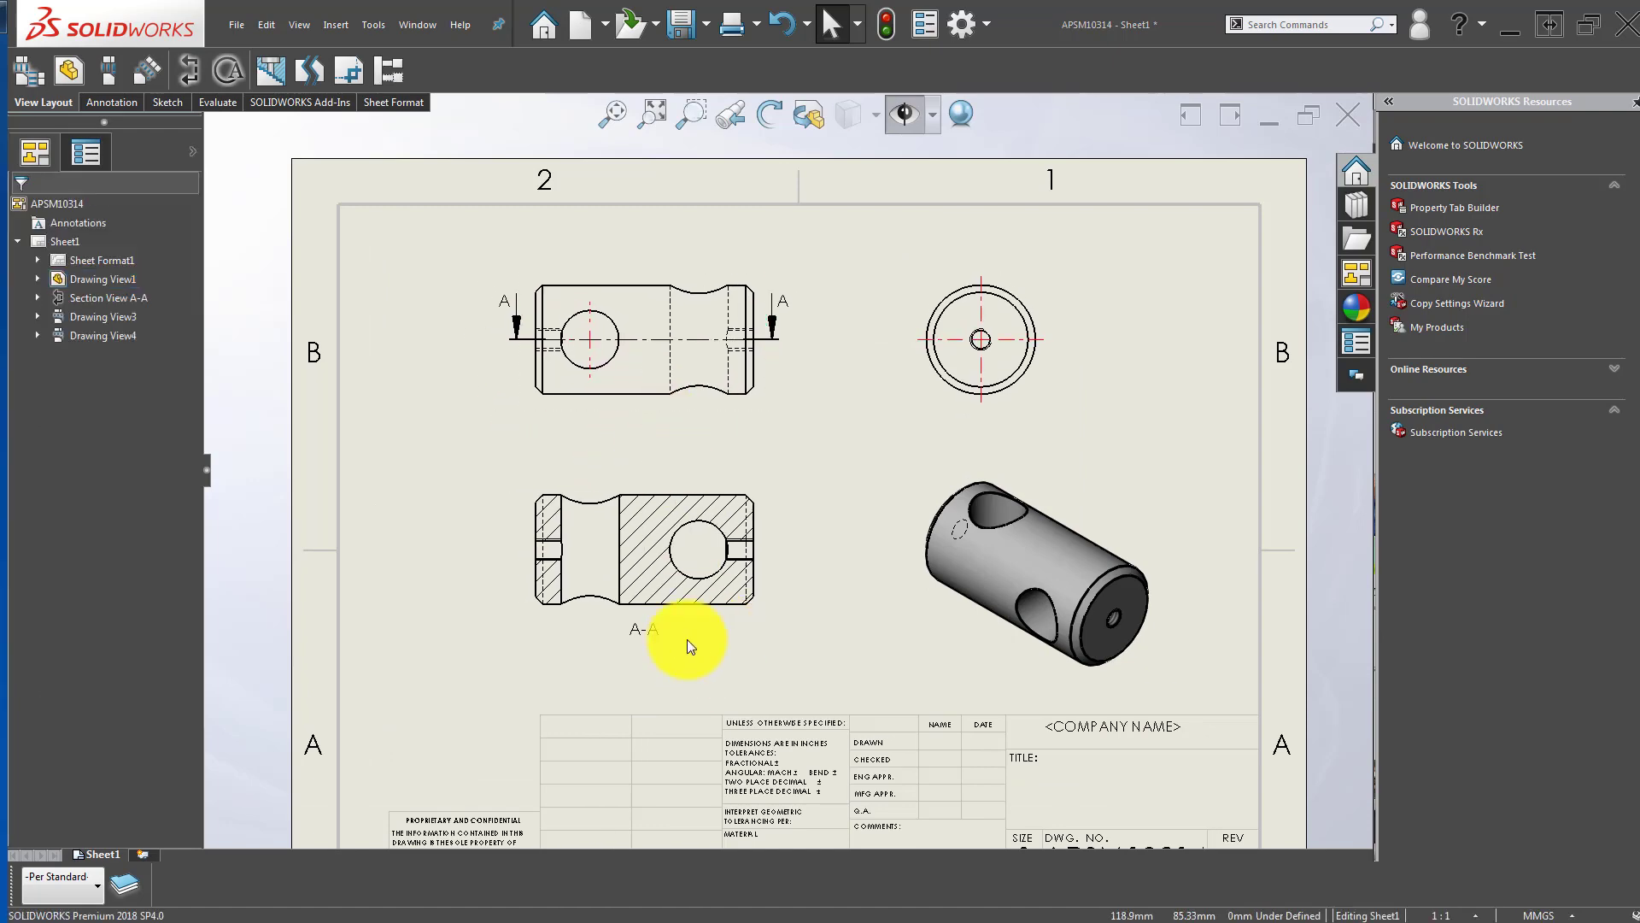
{"action": "scroll", "coordinate": [510, 527], "scroll_direction": "up", "scroll_amount": 2}
{"action": "left_click", "coordinate": [350, 450]}
{"action": "scroll", "coordinate": [695, 366], "scroll_direction": "down", "scroll_amount": 2}
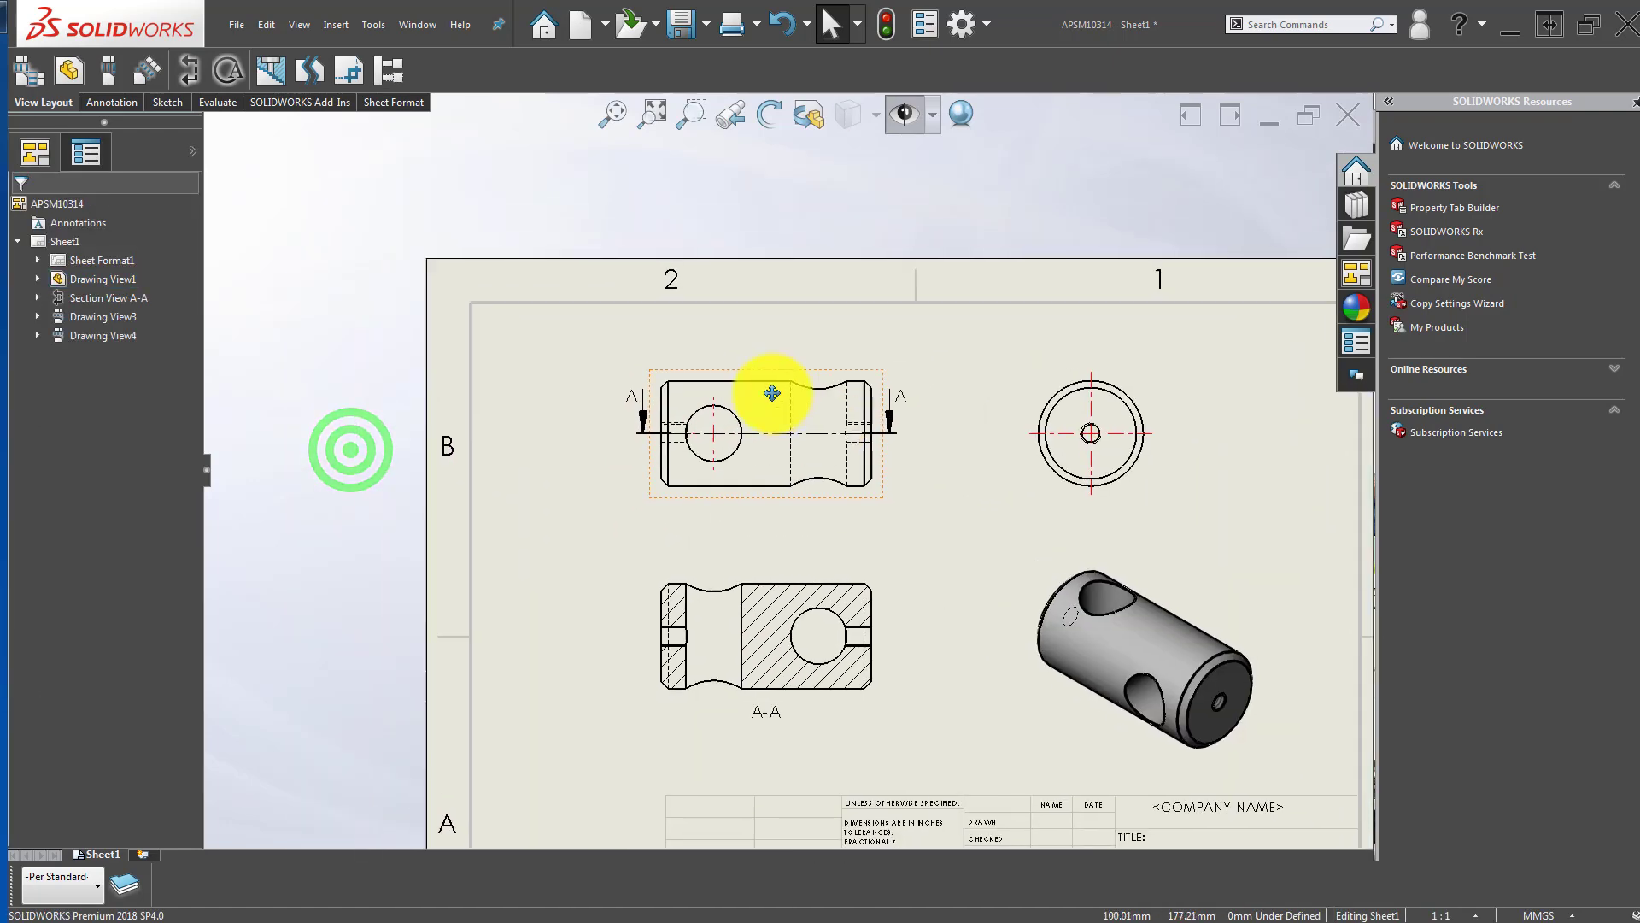
{"action": "right_click_drag", "start_coordinate": [757, 452], "coordinate": [757, 381]}
{"action": "scroll", "coordinate": [795, 444], "scroll_direction": "down", "scroll_amount": 2}
{"action": "scroll", "coordinate": [752, 280], "scroll_direction": "up", "scroll_amount": 1}
{"action": "middle_click_drag", "start_coordinate": [617, 368], "coordinate": [628, 268]}
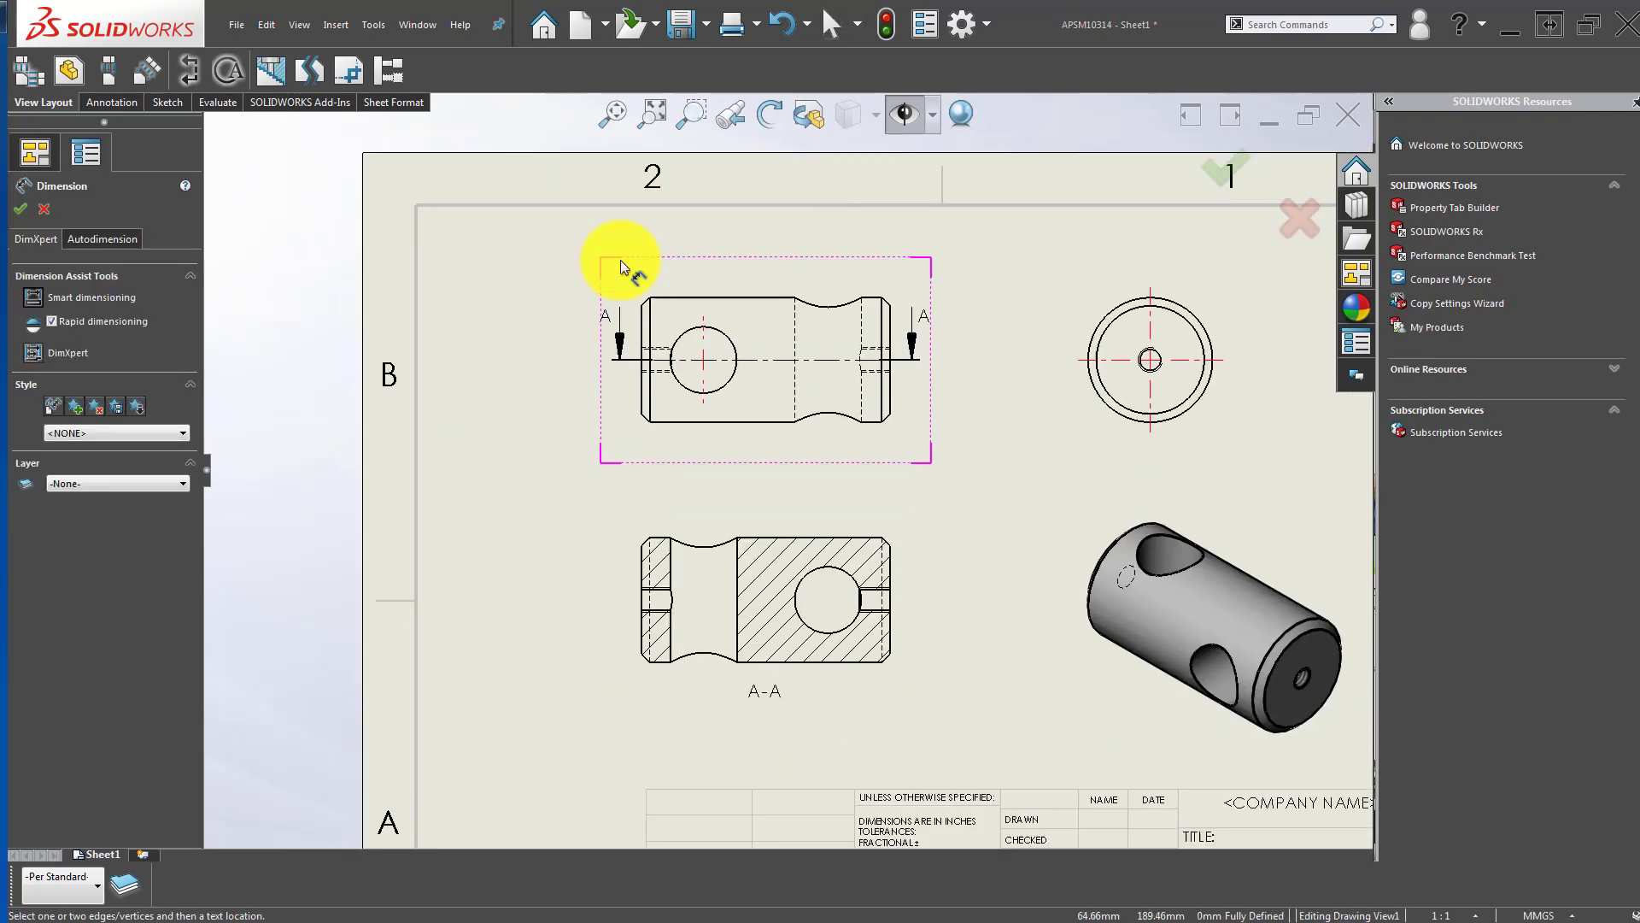
{"action": "key", "text": "Escape"}
Step: Add a centerline to the vertical cross hole in section view A-A and extend it above the view
{"action": "left_click", "coordinate": [757, 70]}
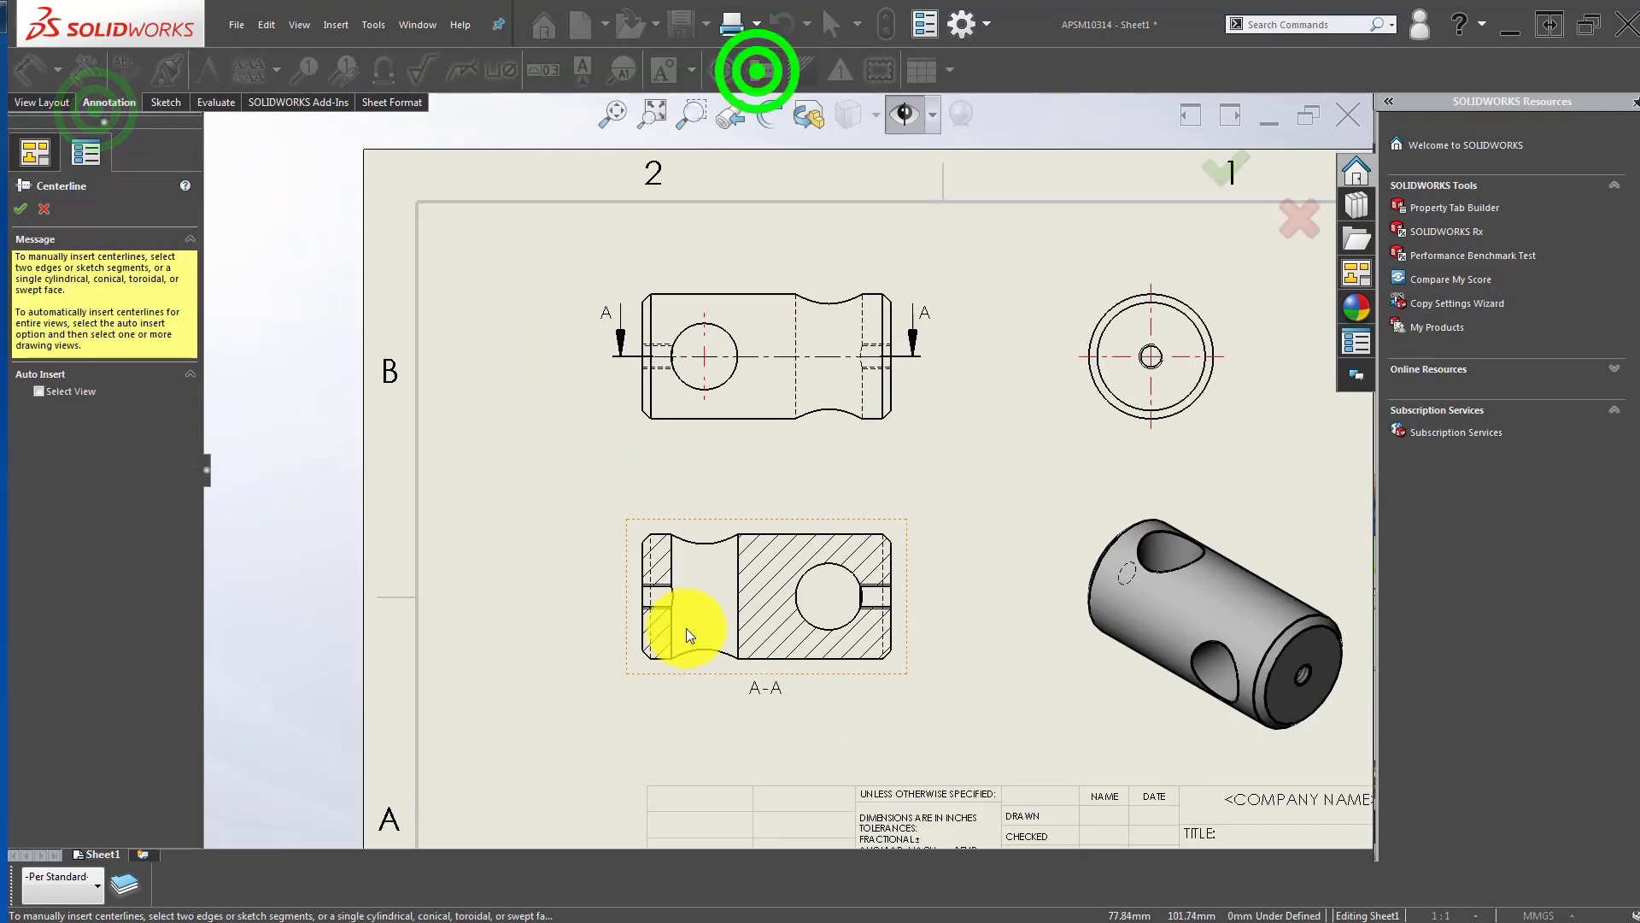
{"action": "left_click", "coordinate": [719, 579]}
{"action": "left_click", "coordinate": [706, 591]}
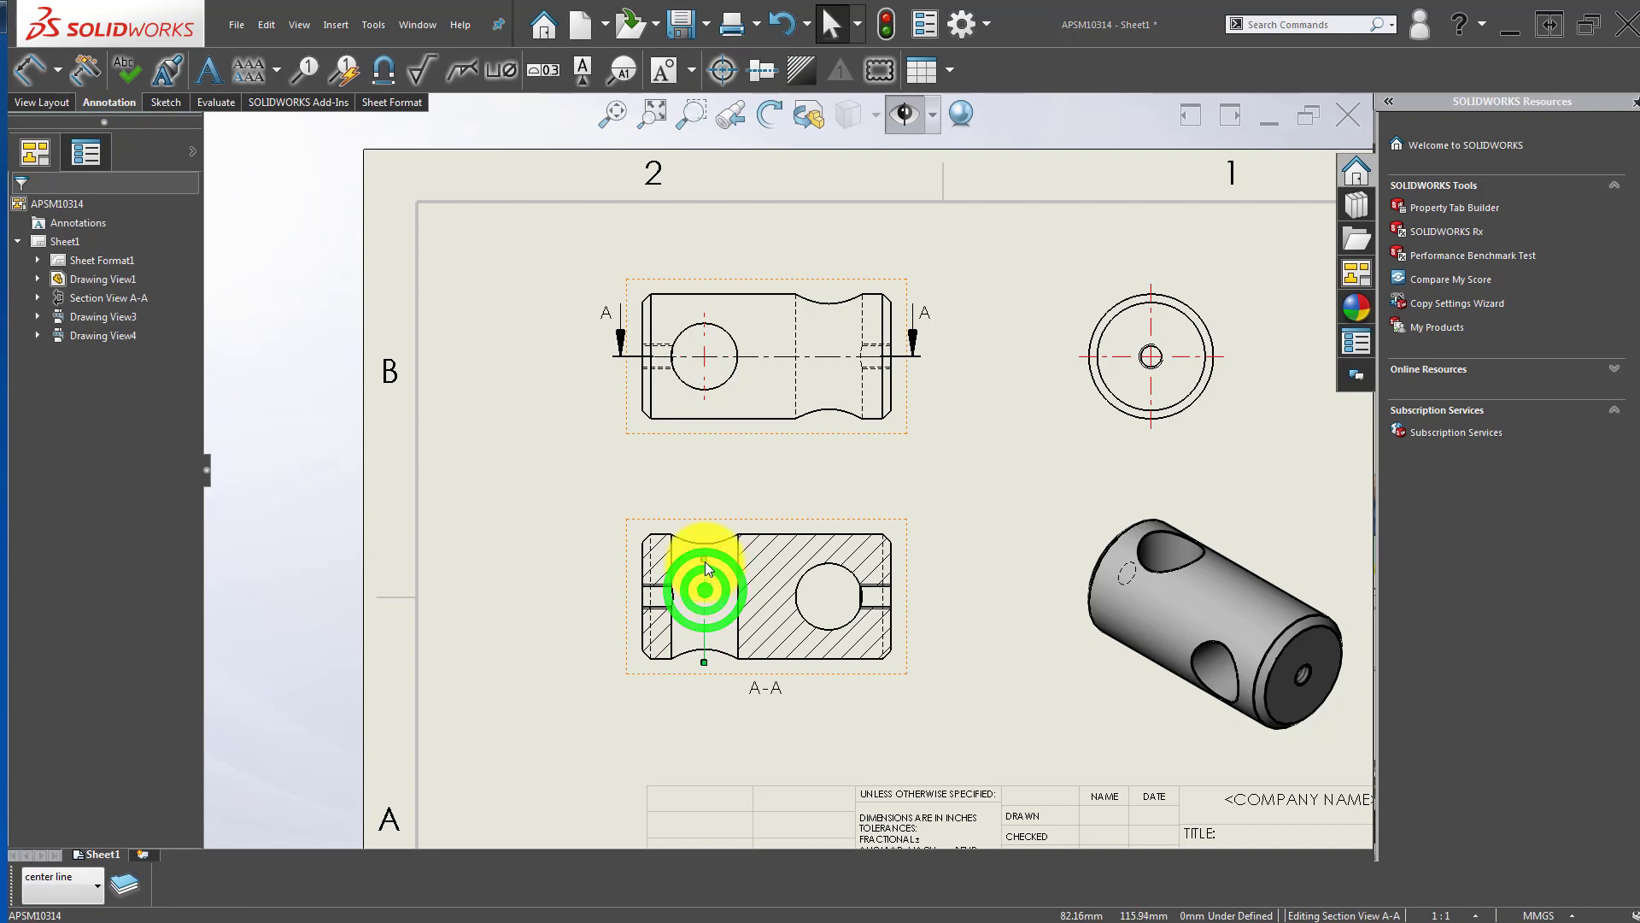
{"action": "left_click", "coordinate": [470, 569]}
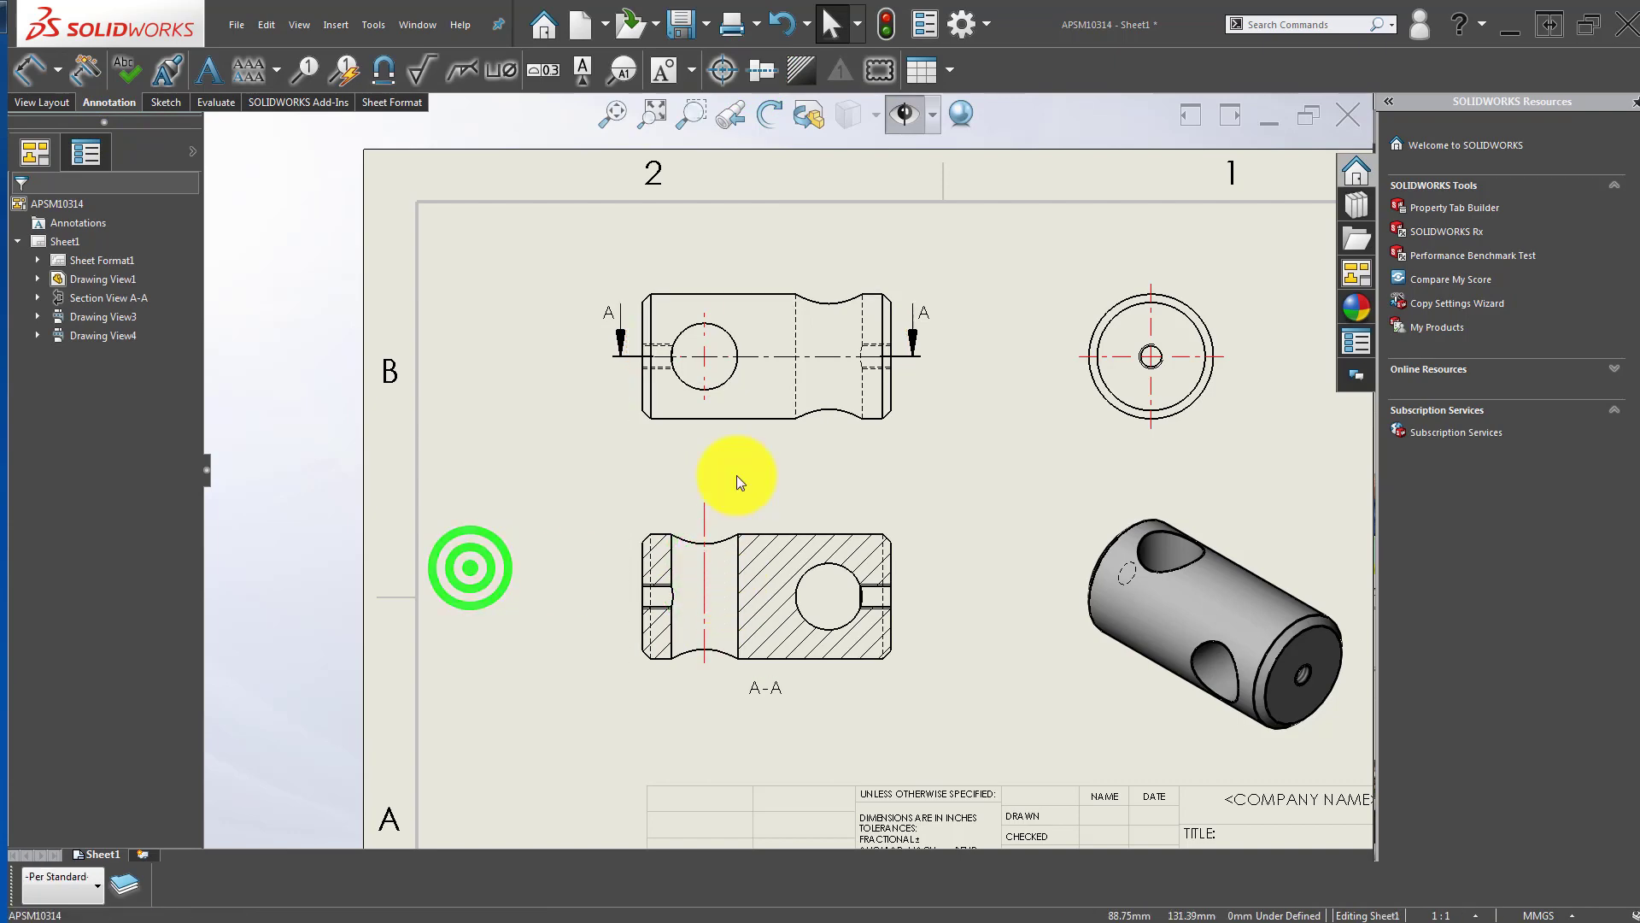
Step: Dimension the cylinder's outside diameter in the front view, placing the dimension beside the view's left end
{"action": "middle_click_drag", "start_coordinate": [736, 475], "coordinate": [622, 543]}
{"action": "scroll", "coordinate": [602, 554], "scroll_direction": "down", "scroll_amount": 3}
{"action": "key", "text": "d"}
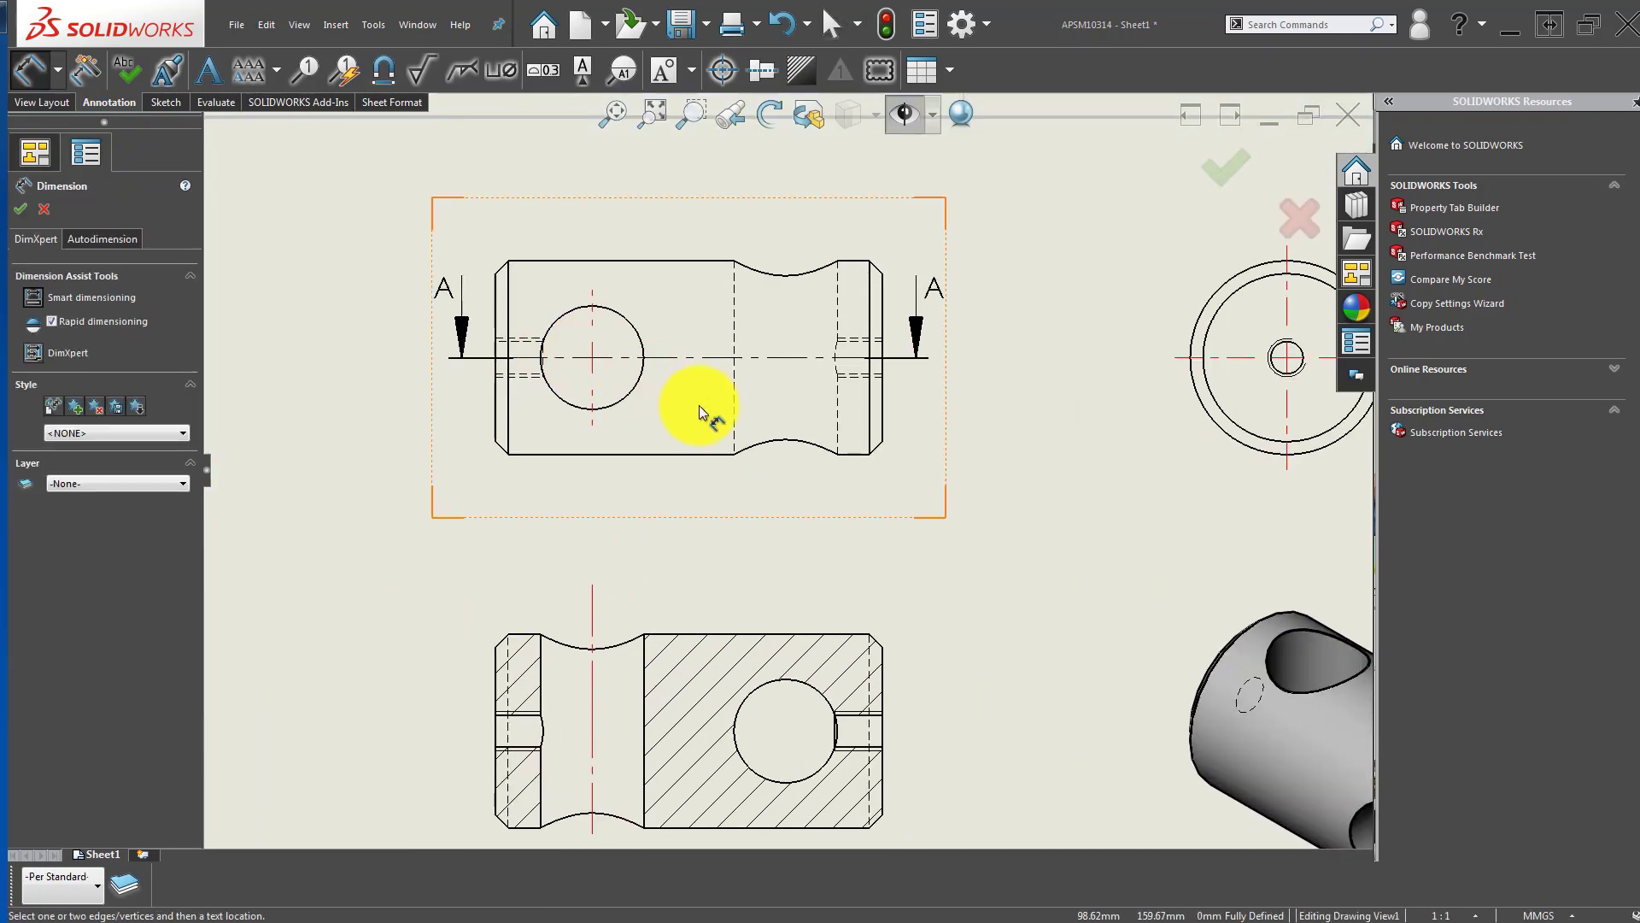
{"action": "middle_click_drag", "start_coordinate": [612, 422], "coordinate": [735, 595]}
{"action": "left_click", "coordinate": [746, 631]}
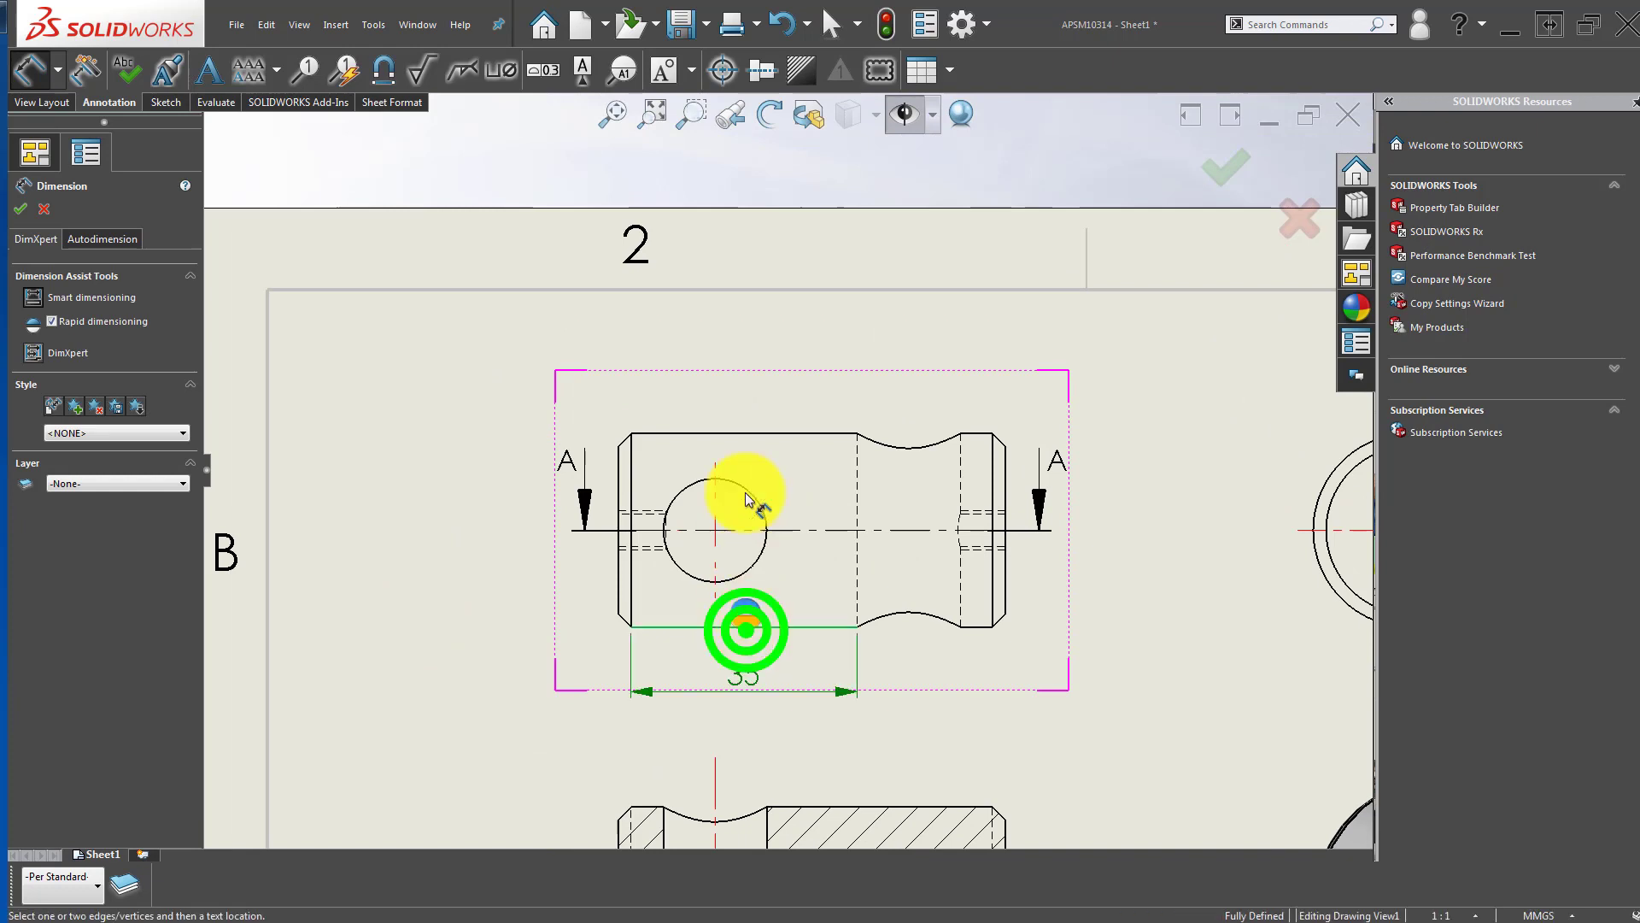
{"action": "left_click", "coordinate": [763, 434]}
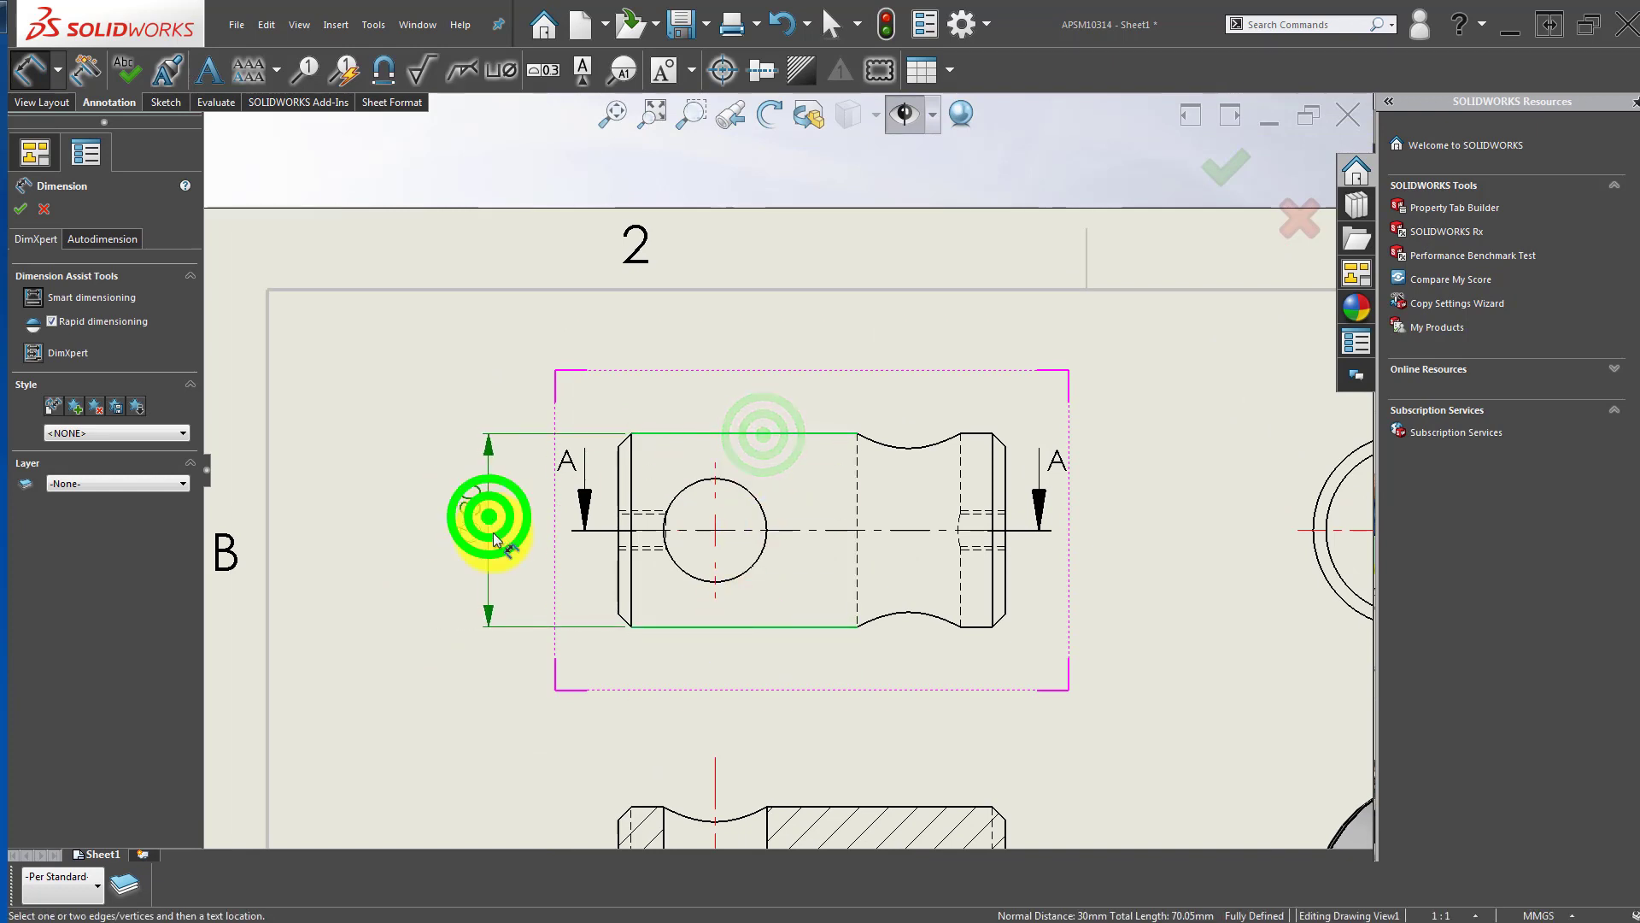
{"action": "left_click", "coordinate": [489, 517]}
Step: Dimension the cylinder's overall length between both end faces, placing the dimension above the front view
{"action": "left_click", "coordinate": [553, 566]}
{"action": "left_click", "coordinate": [619, 479]}
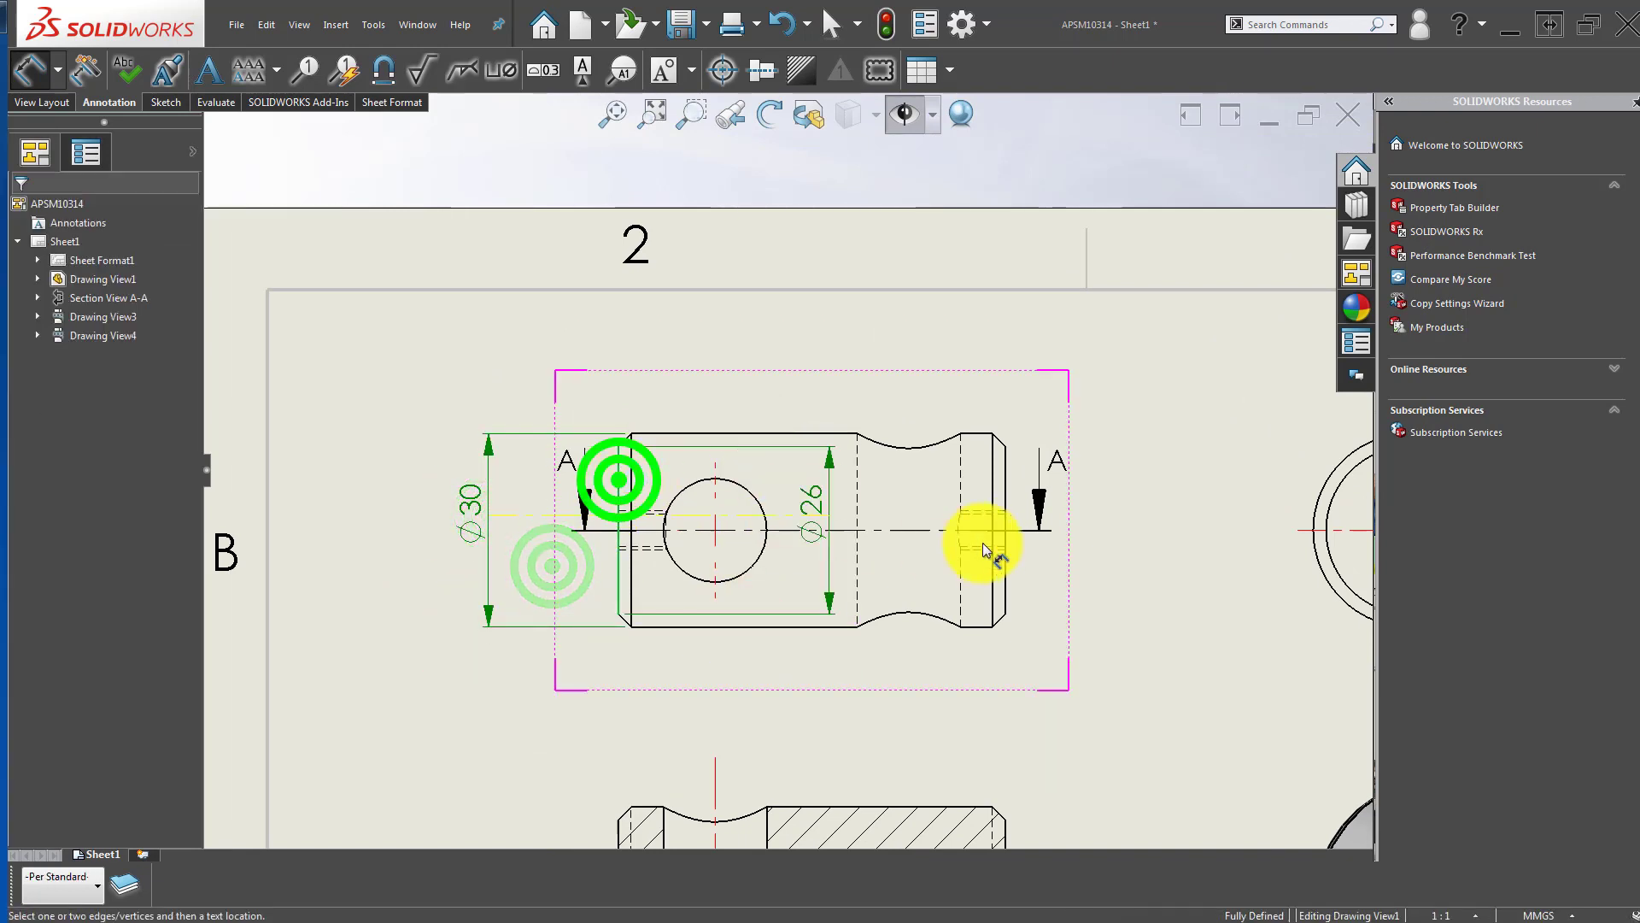
{"action": "left_click", "coordinate": [1005, 460]}
{"action": "left_click", "coordinate": [800, 369]}
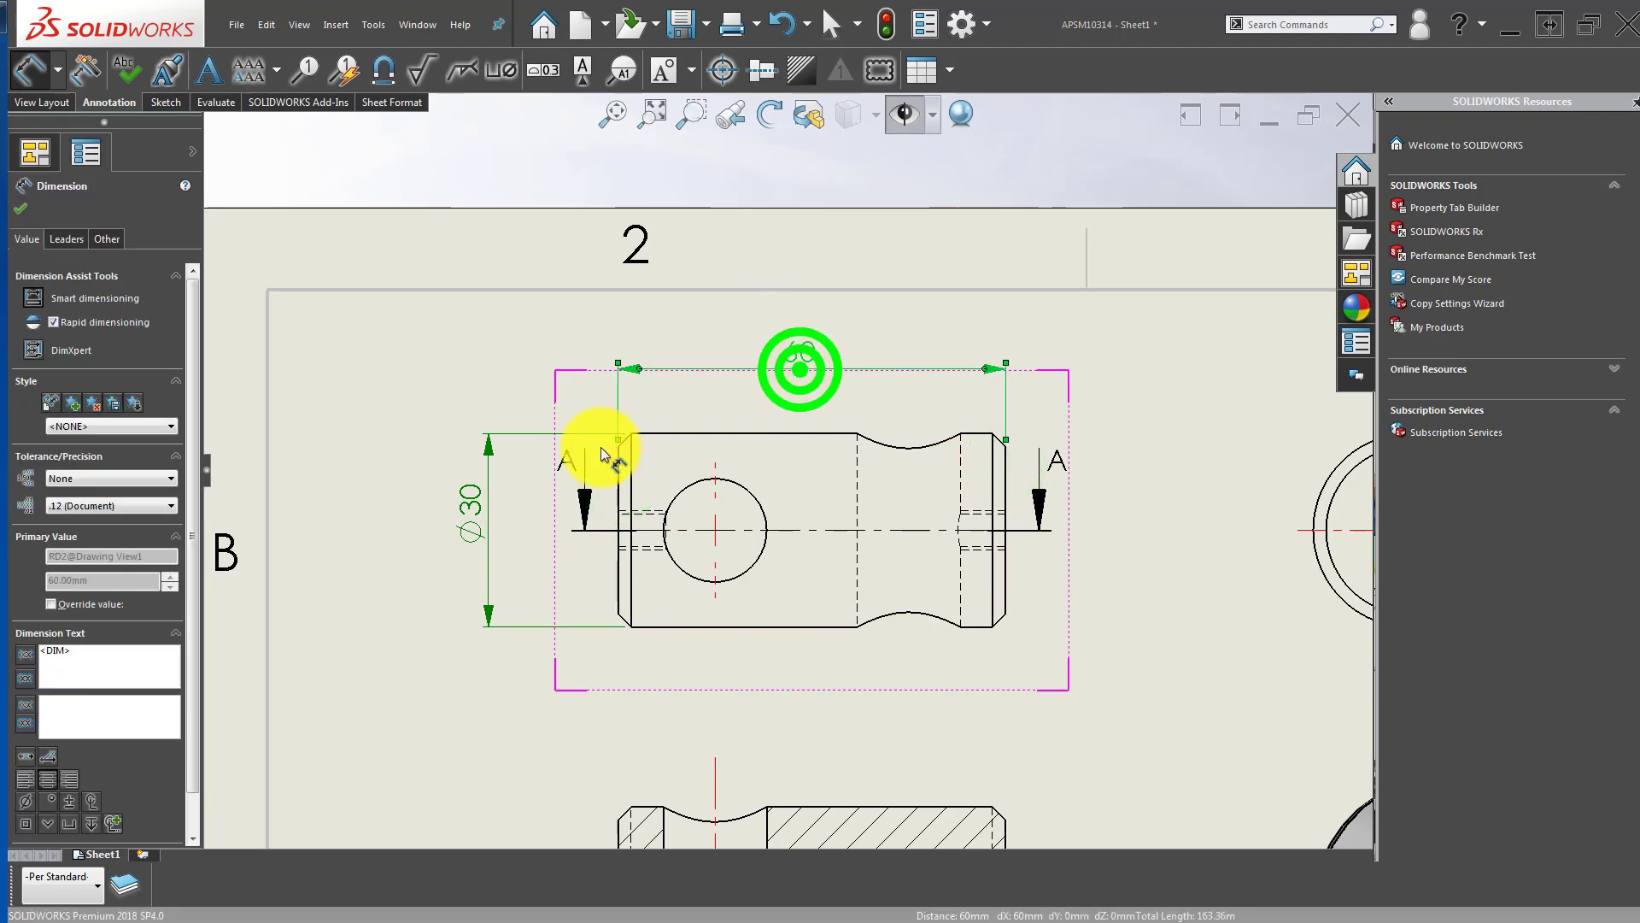
{"action": "left_click", "coordinate": [386, 407]}
{"action": "scroll", "coordinate": [752, 567], "scroll_direction": "up", "scroll_amount": 2}
{"action": "middle_click_drag", "start_coordinate": [730, 487], "coordinate": [605, 415]}
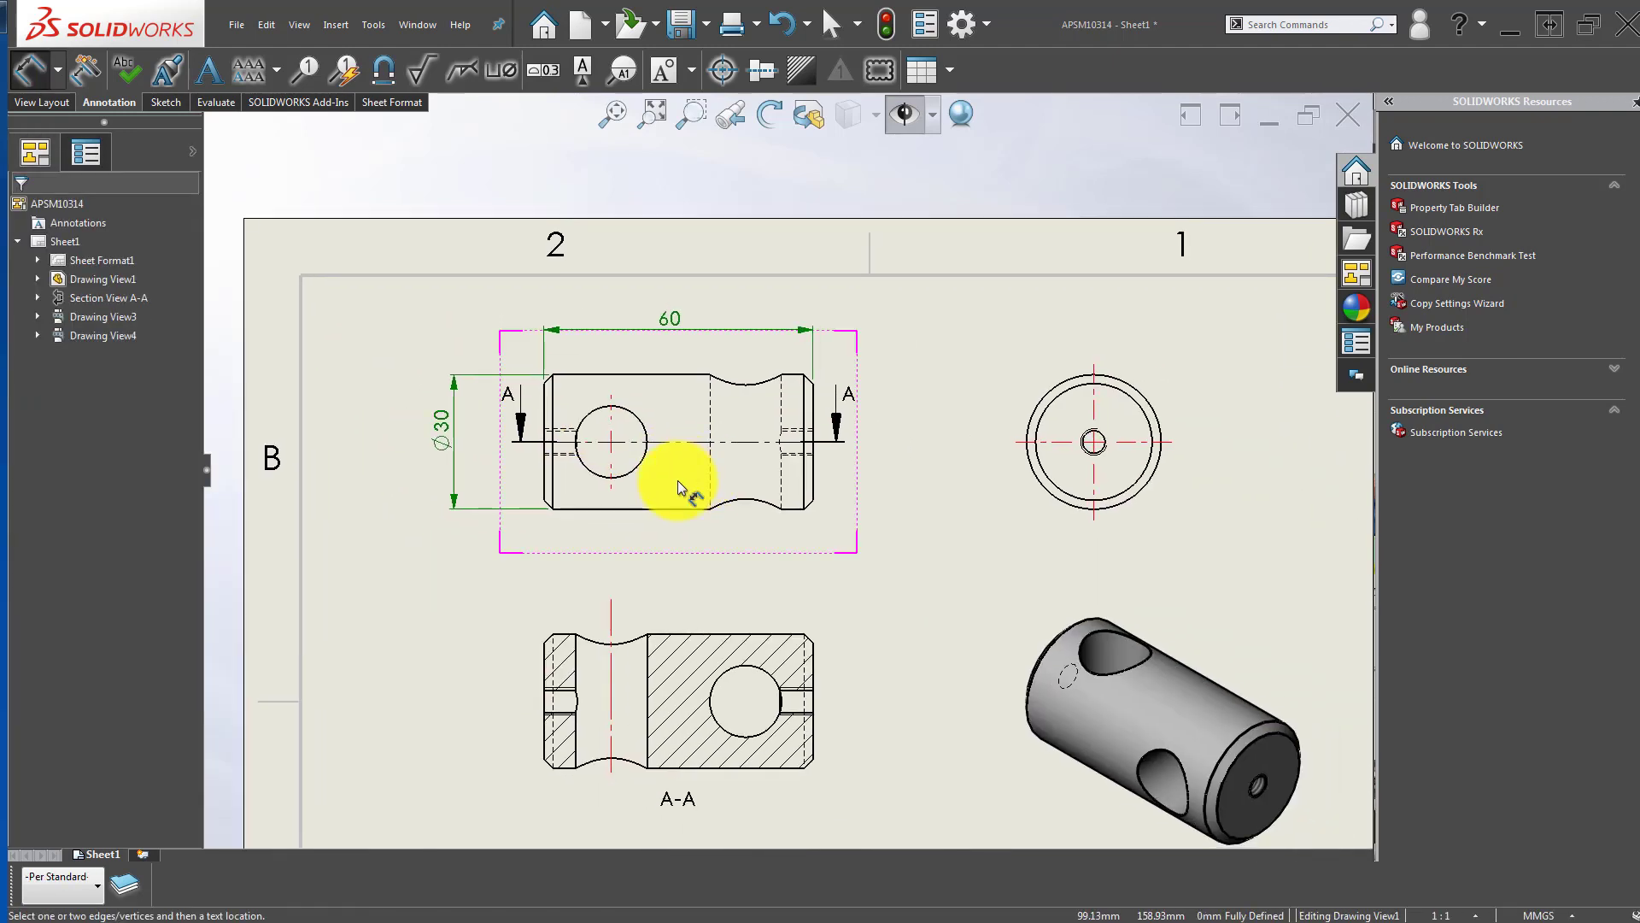
Step: Dimension the front view's circular cross hole center from the left end face and position it below the overall length dimension
{"action": "scroll", "coordinate": [606, 445], "scroll_direction": "down", "scroll_amount": 5}
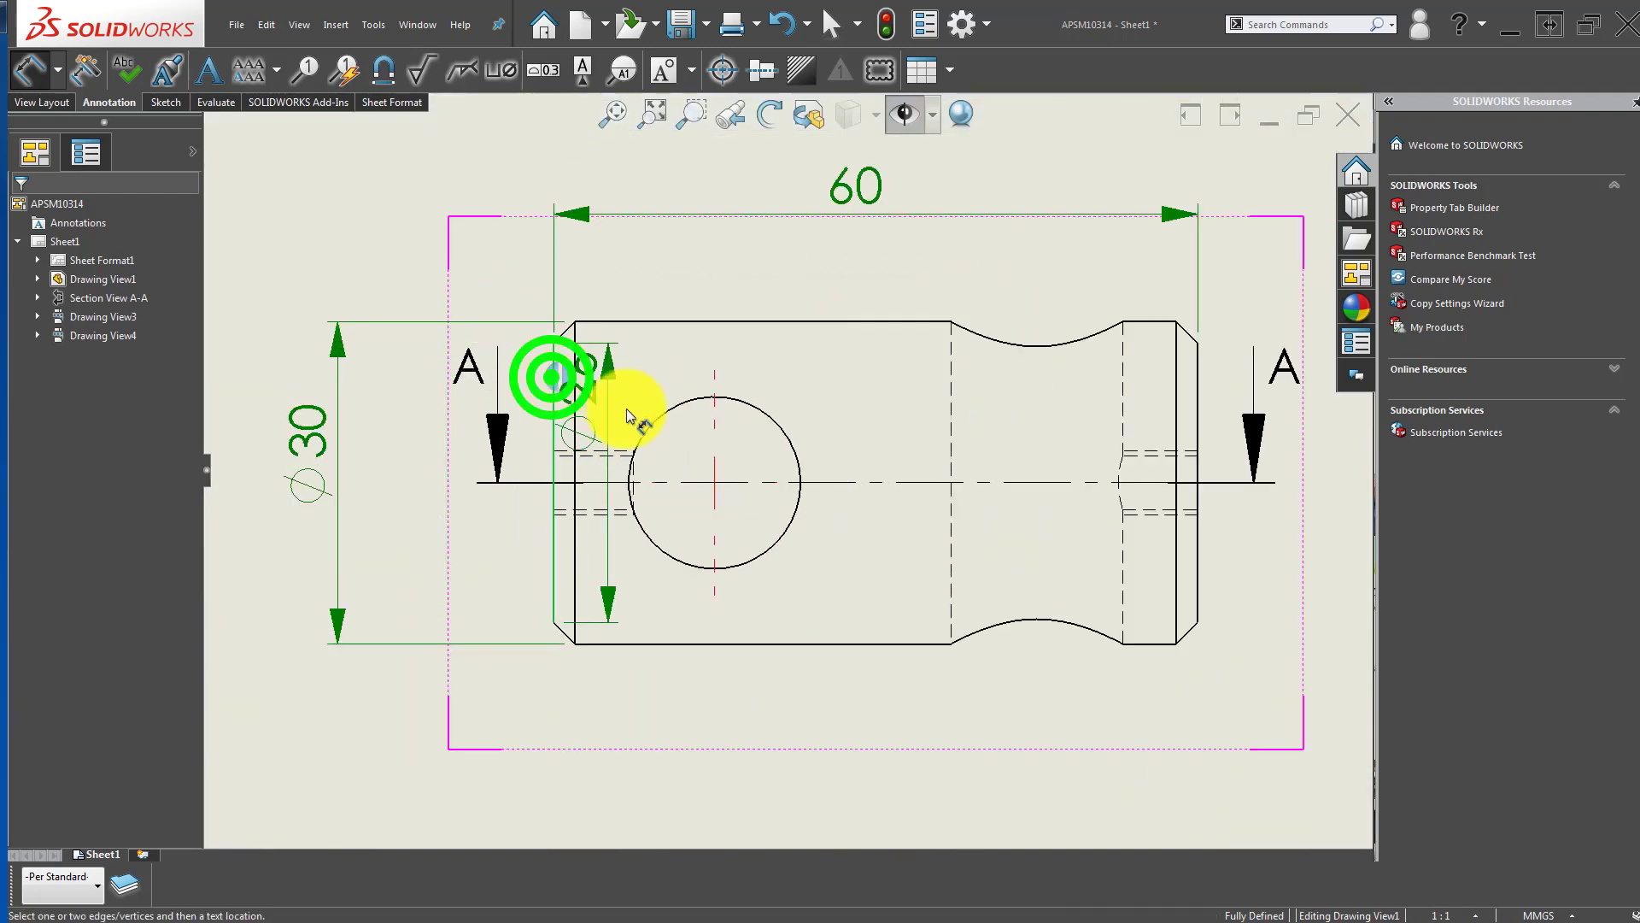
{"action": "left_click", "coordinate": [671, 409]}
{"action": "left_click", "coordinate": [638, 279]}
{"action": "scroll", "coordinate": [719, 342], "scroll_direction": "up", "scroll_amount": 3}
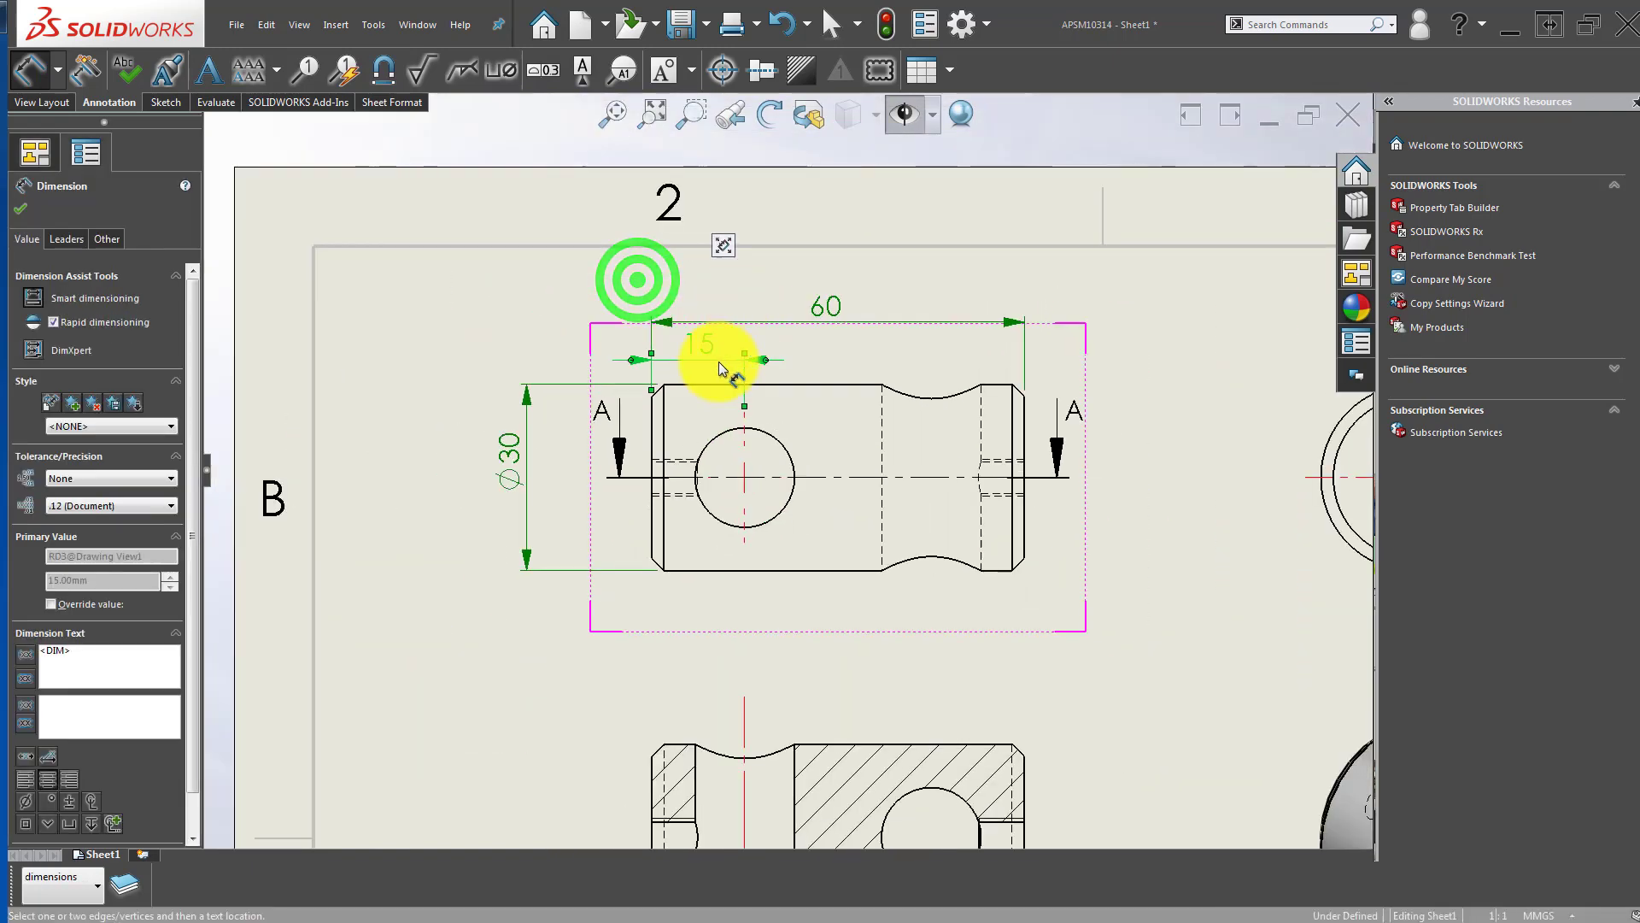
{"action": "key", "text": "Escape"}
{"action": "left_click", "coordinate": [806, 357]}
{"action": "left_click", "coordinate": [696, 398]}
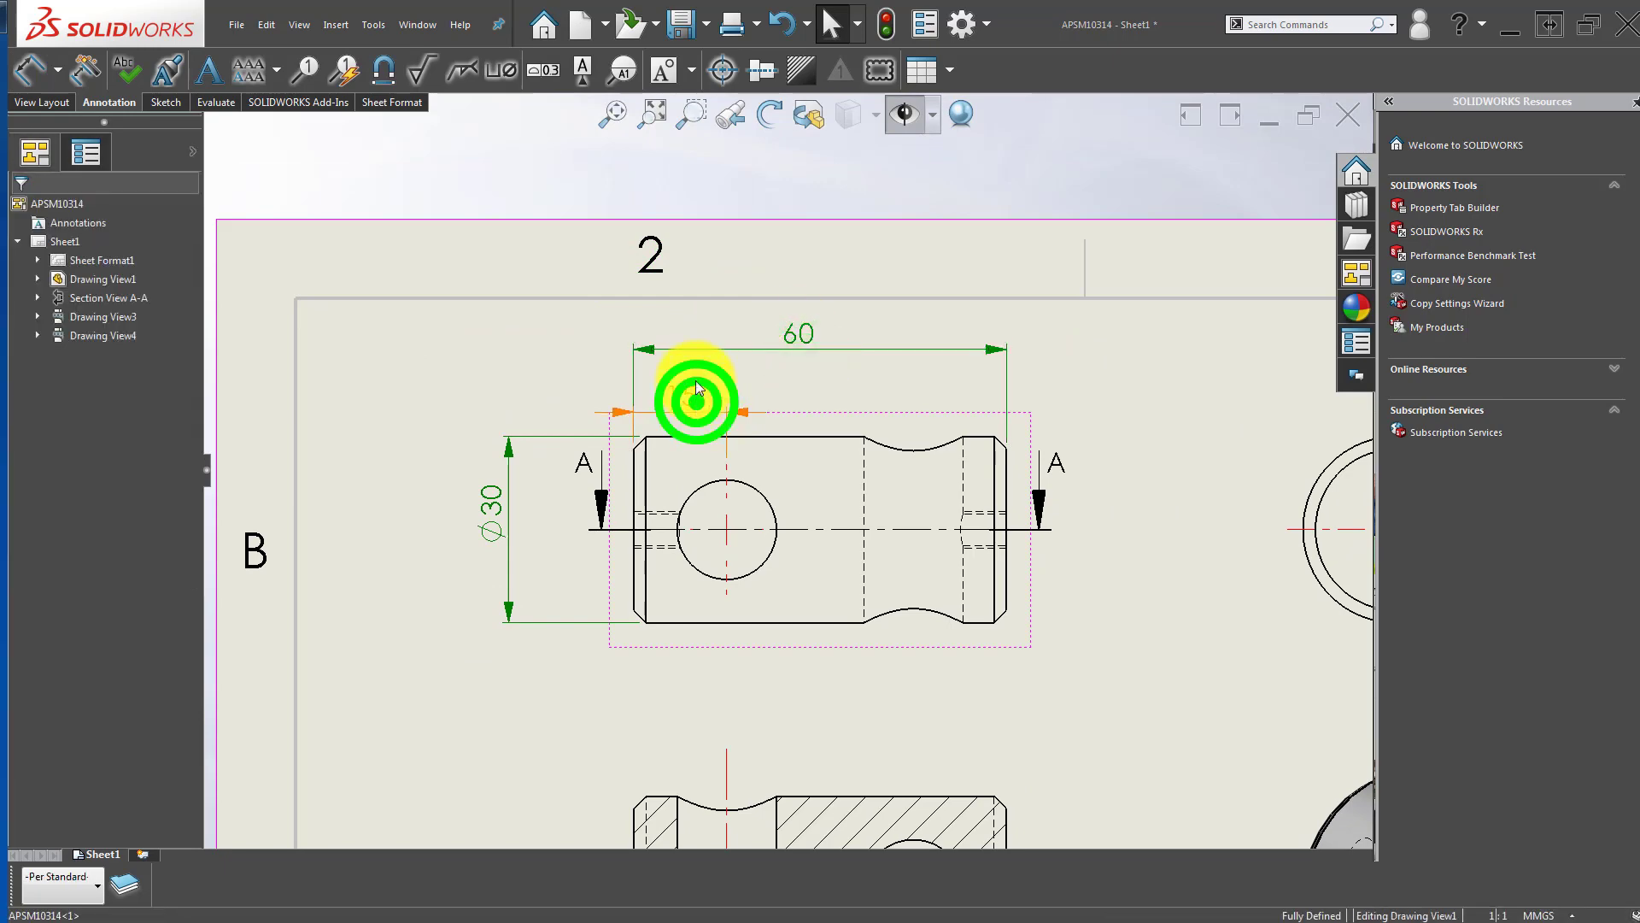
{"action": "scroll", "coordinate": [709, 353], "scroll_direction": "up", "scroll_amount": 3}
{"action": "key", "text": "Escape"}
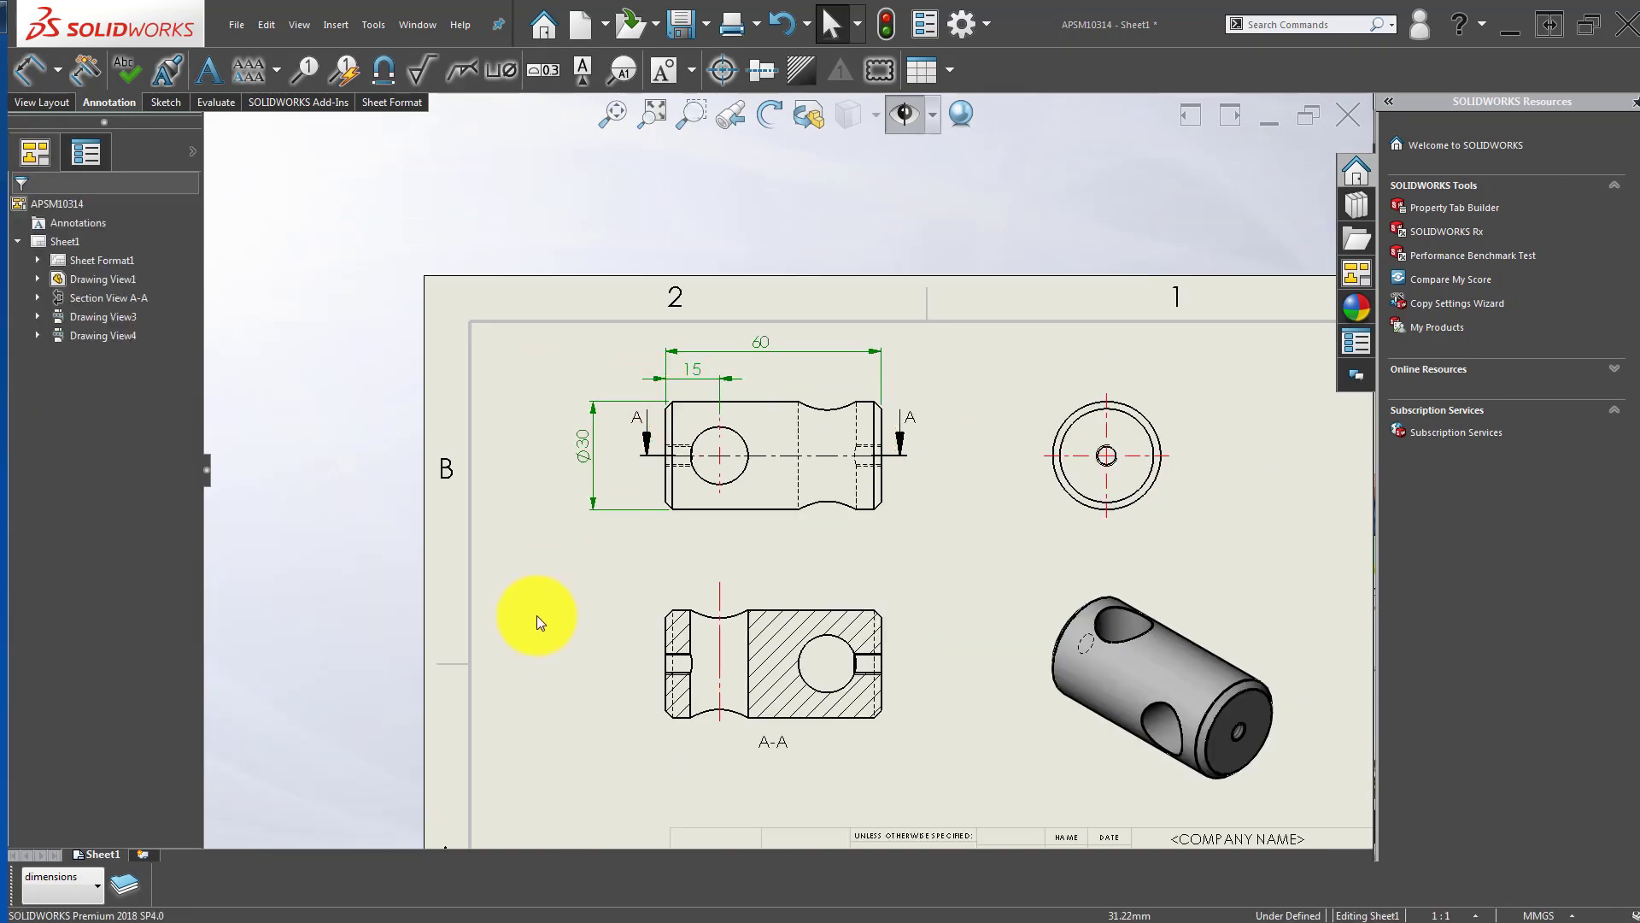
Step: Dimension the diameter of the circular cross hole in the front view, placing the text above the view
{"action": "right_click_drag", "start_coordinate": [536, 615], "coordinate": [537, 555]}
{"action": "scroll", "coordinate": [760, 448], "scroll_direction": "down", "scroll_amount": 3}
{"action": "left_click", "coordinate": [716, 422]}
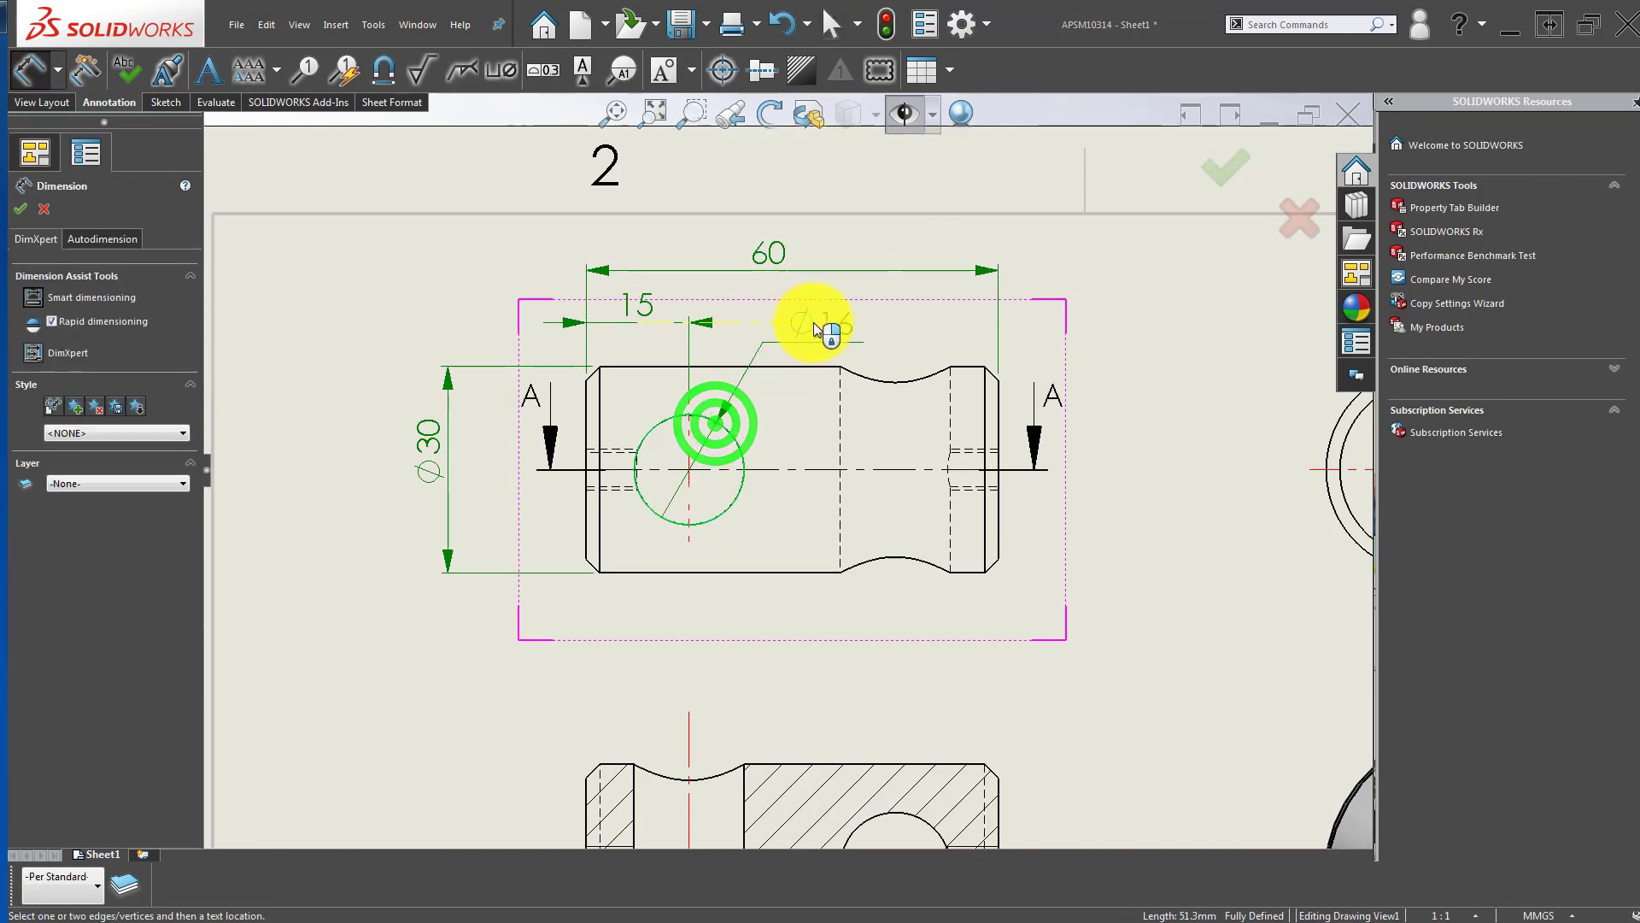
{"action": "left_click", "coordinate": [813, 323]}
{"action": "middle_click_drag", "start_coordinate": [788, 481], "coordinate": [747, 439]}
{"action": "scroll", "coordinate": [747, 436], "scroll_direction": "up", "scroll_amount": 2}
{"action": "left_click", "coordinate": [914, 553]}
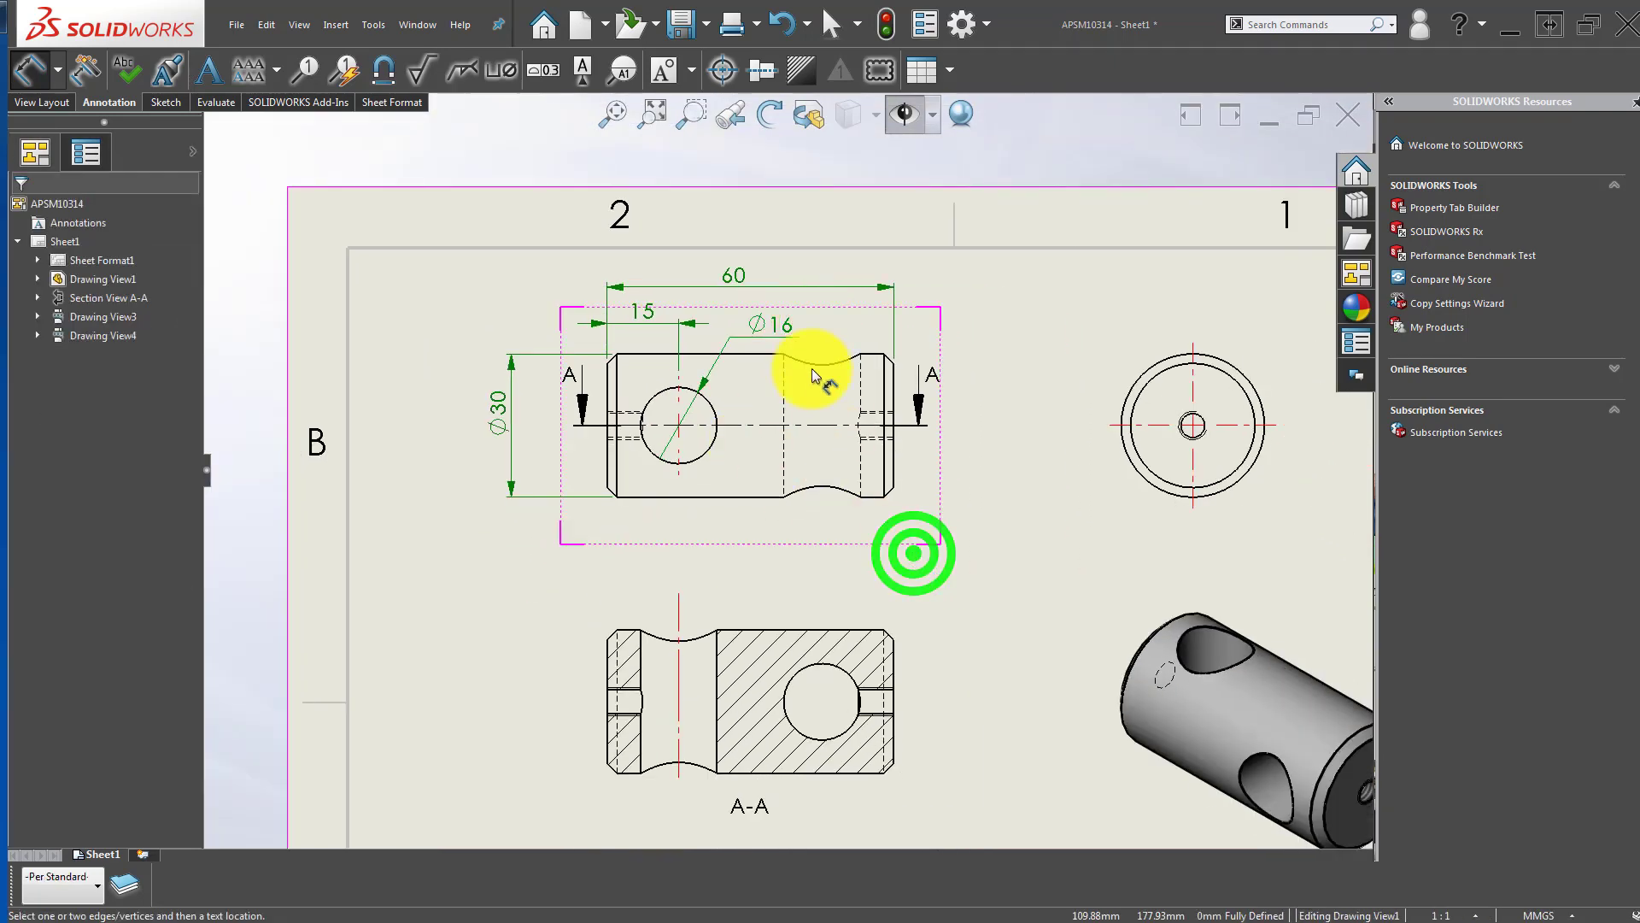
Step: Dimension the other cross hole's diameter between its hidden edges, placing the dimension below the front view
{"action": "scroll", "coordinate": [820, 355], "scroll_direction": "down", "scroll_amount": 2}
{"action": "middle_click_drag", "start_coordinate": [790, 497], "coordinate": [759, 415]}
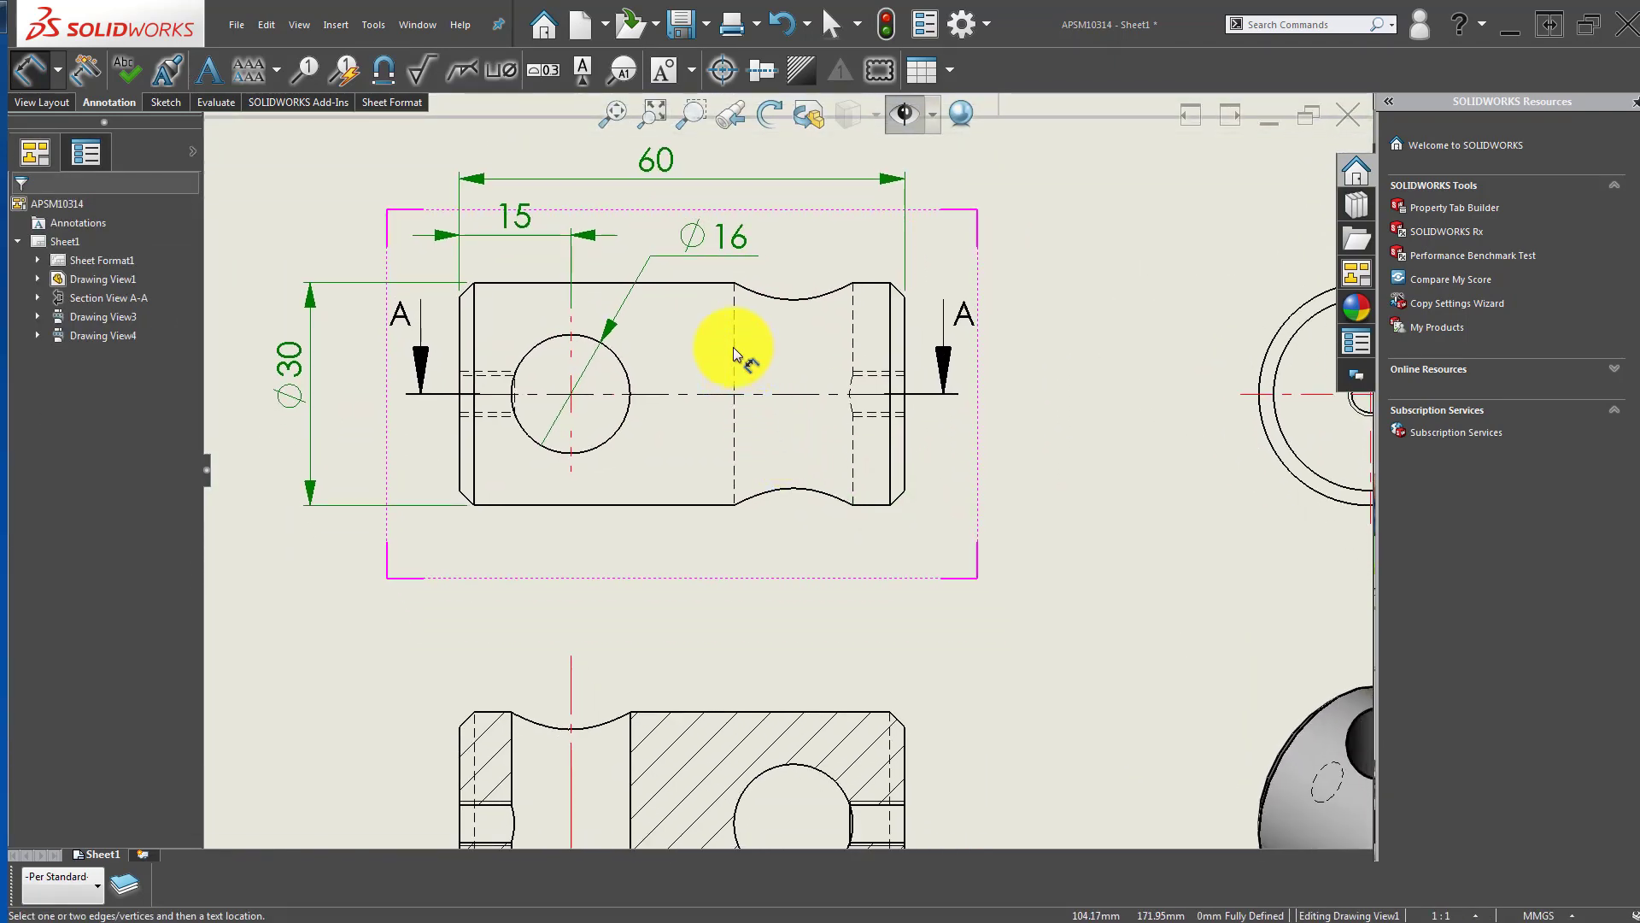
{"action": "left_click", "coordinate": [852, 331]}
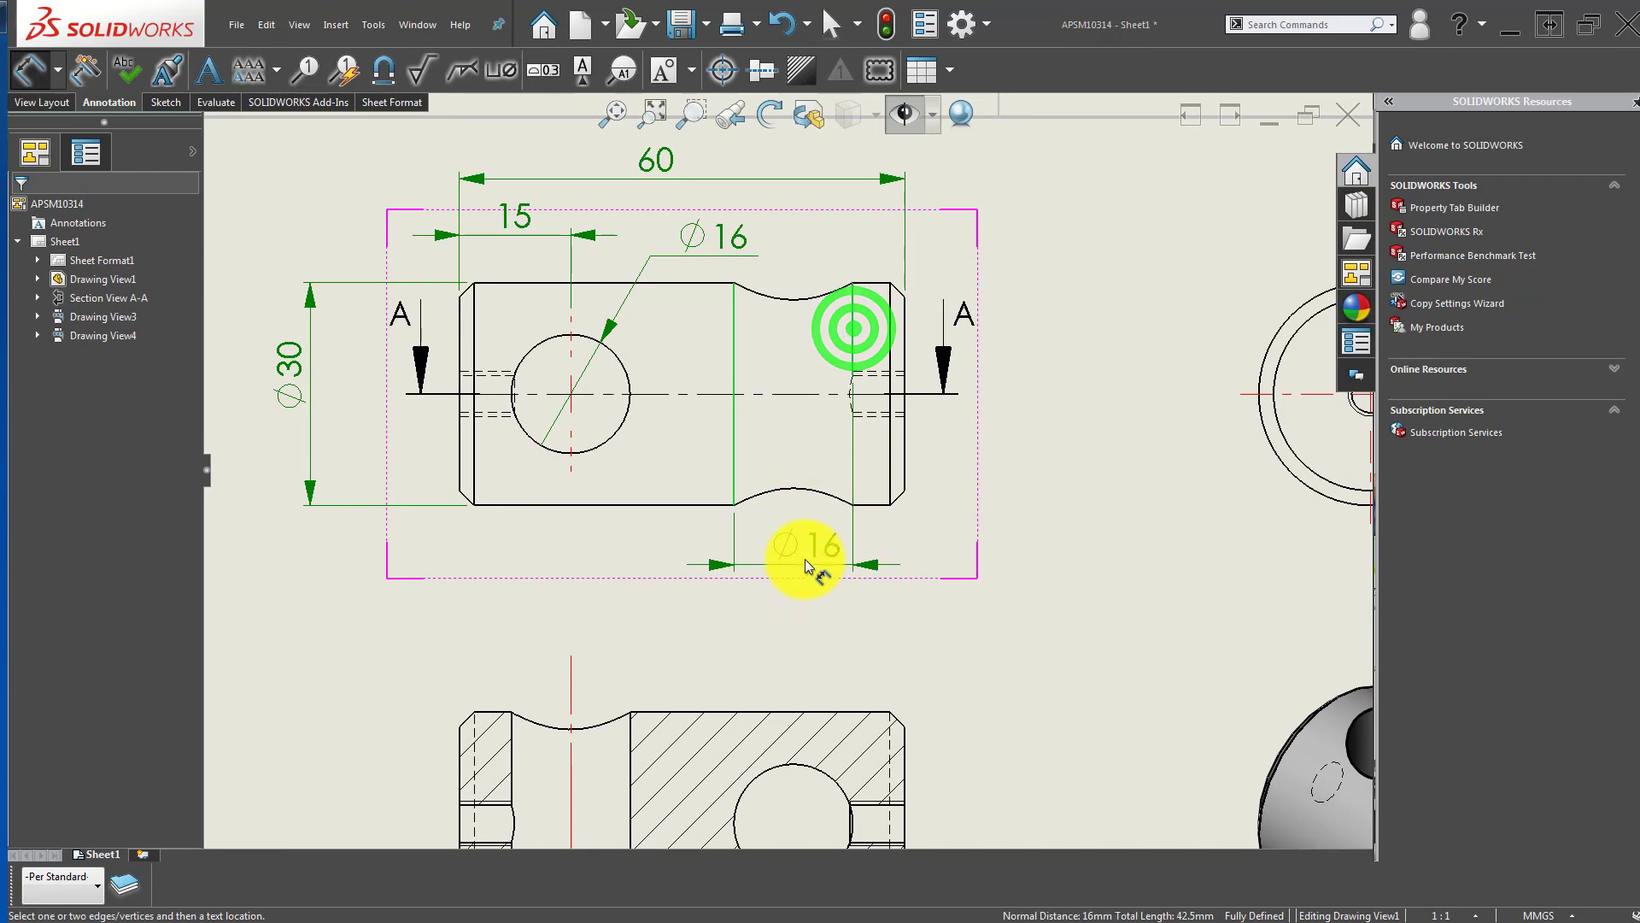
{"action": "left_click", "coordinate": [799, 573]}
{"action": "left_click", "coordinate": [815, 615]}
{"action": "scroll", "coordinate": [814, 615], "scroll_direction": "up", "scroll_amount": 2}
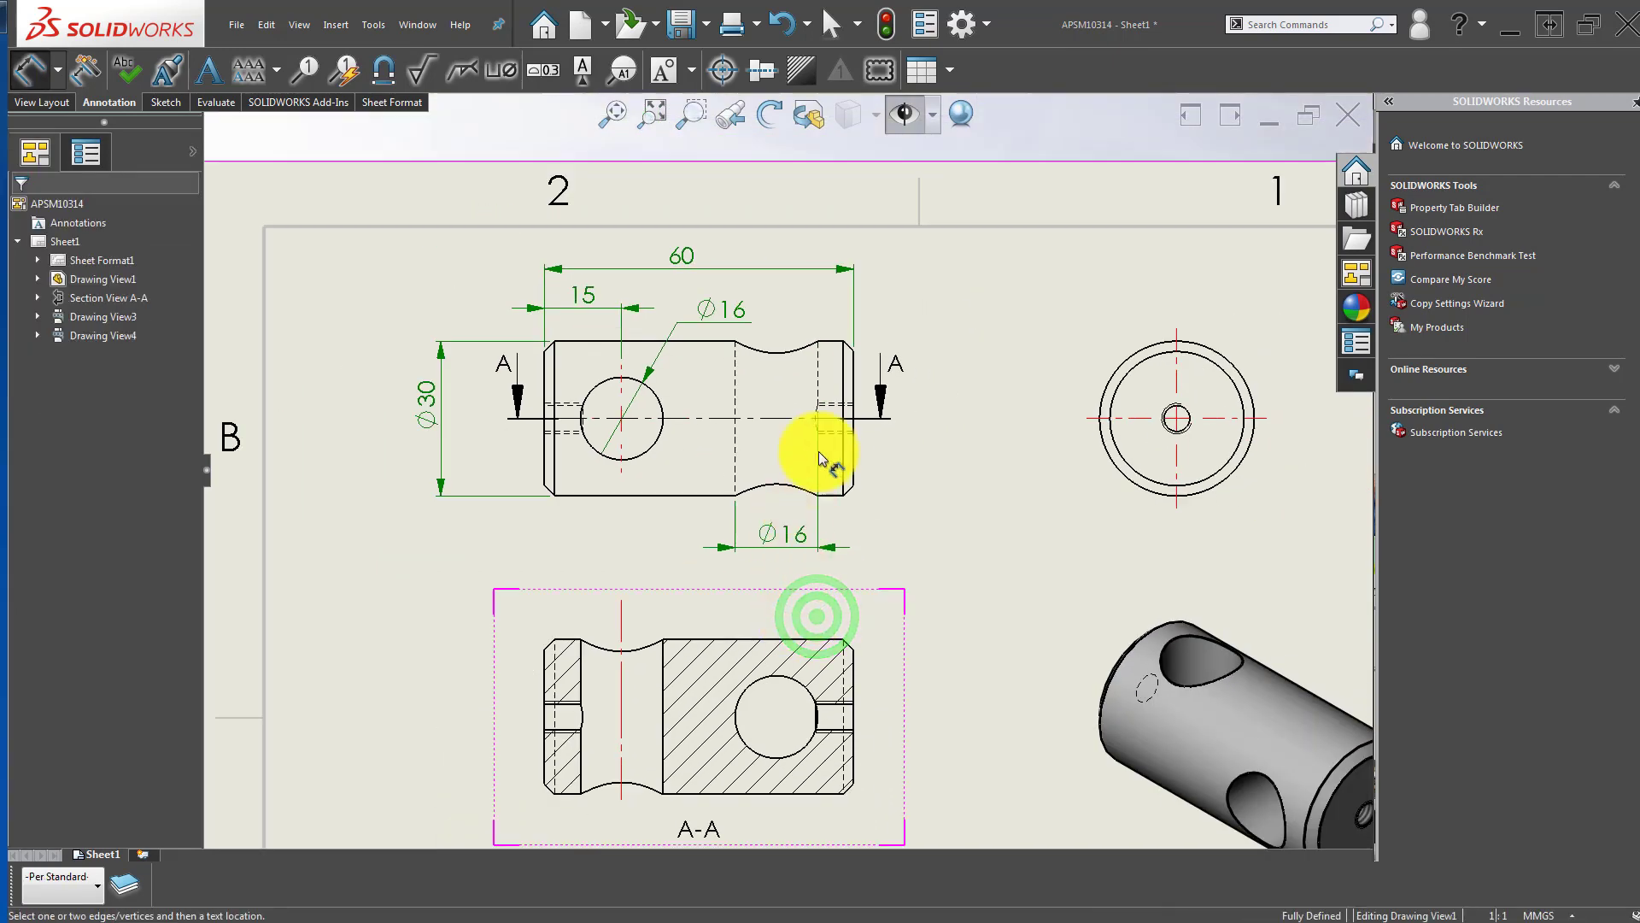
{"action": "scroll", "coordinate": [830, 447], "scroll_direction": "down", "scroll_amount": 2}
{"action": "scroll", "coordinate": [706, 541], "scroll_direction": "up", "scroll_amount": 3}
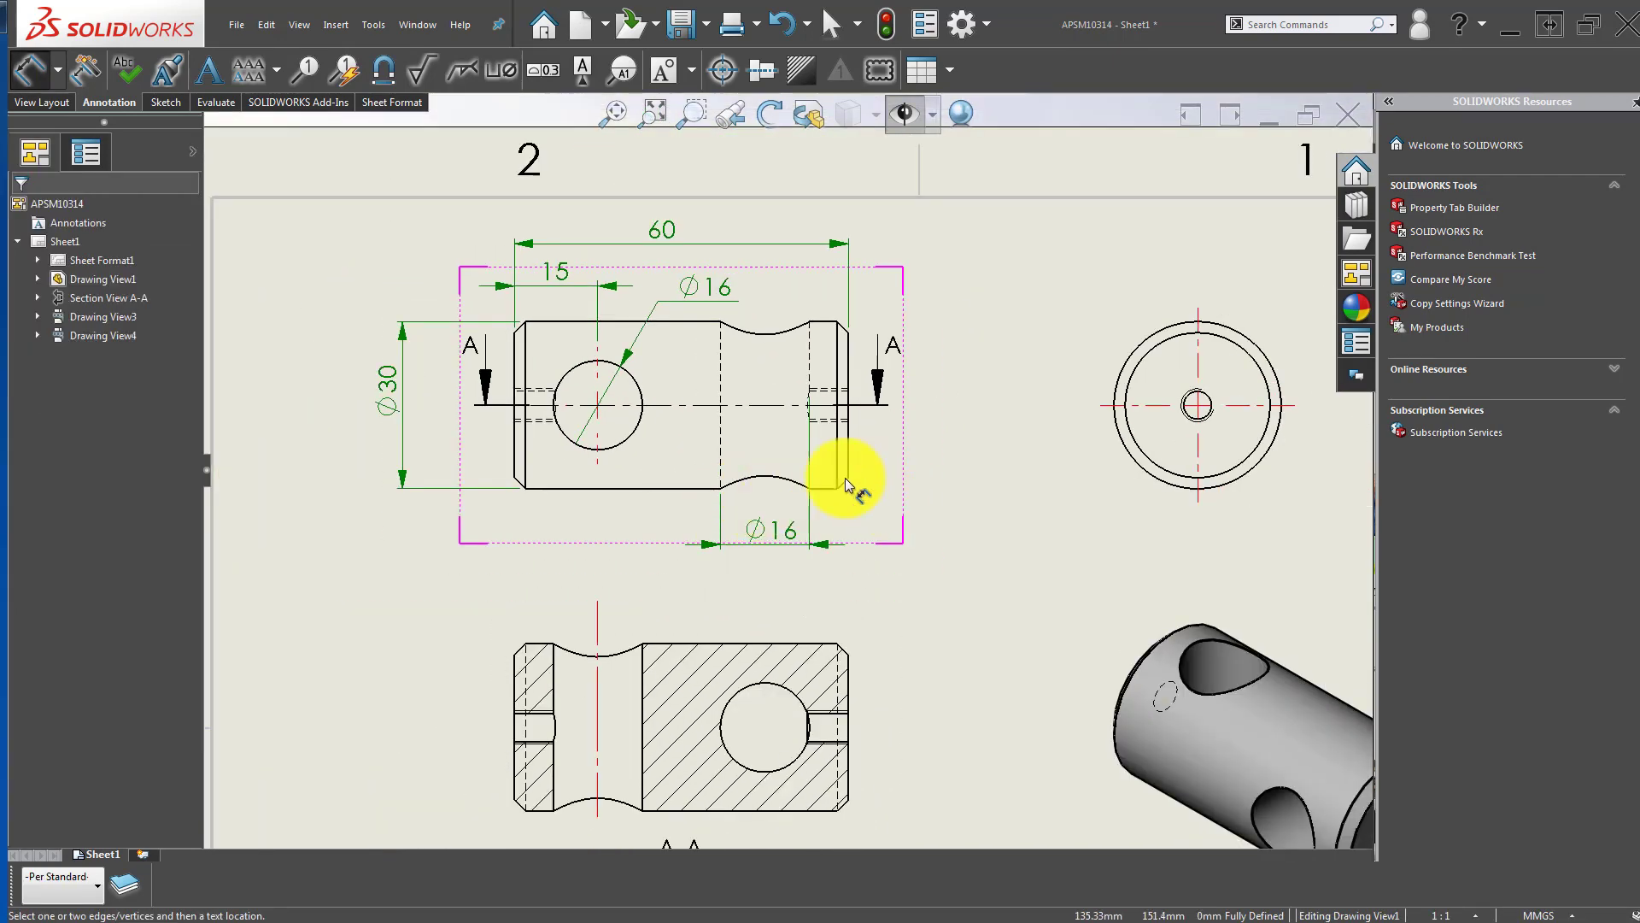
{"action": "mouse_move", "coordinate": [889, 583]}
{"action": "middle_mouse_down"}
{"action": "mouse_move", "coordinate": [876, 524]}
{"action": "mouse_move", "coordinate": [875, 591]}
{"action": "middle_mouse_up"}
{"action": "key", "text": "Escape"}
Step: Try a plain diameter dimension on the tapped hole in the end view and delete it
{"action": "key", "text": "Return"}
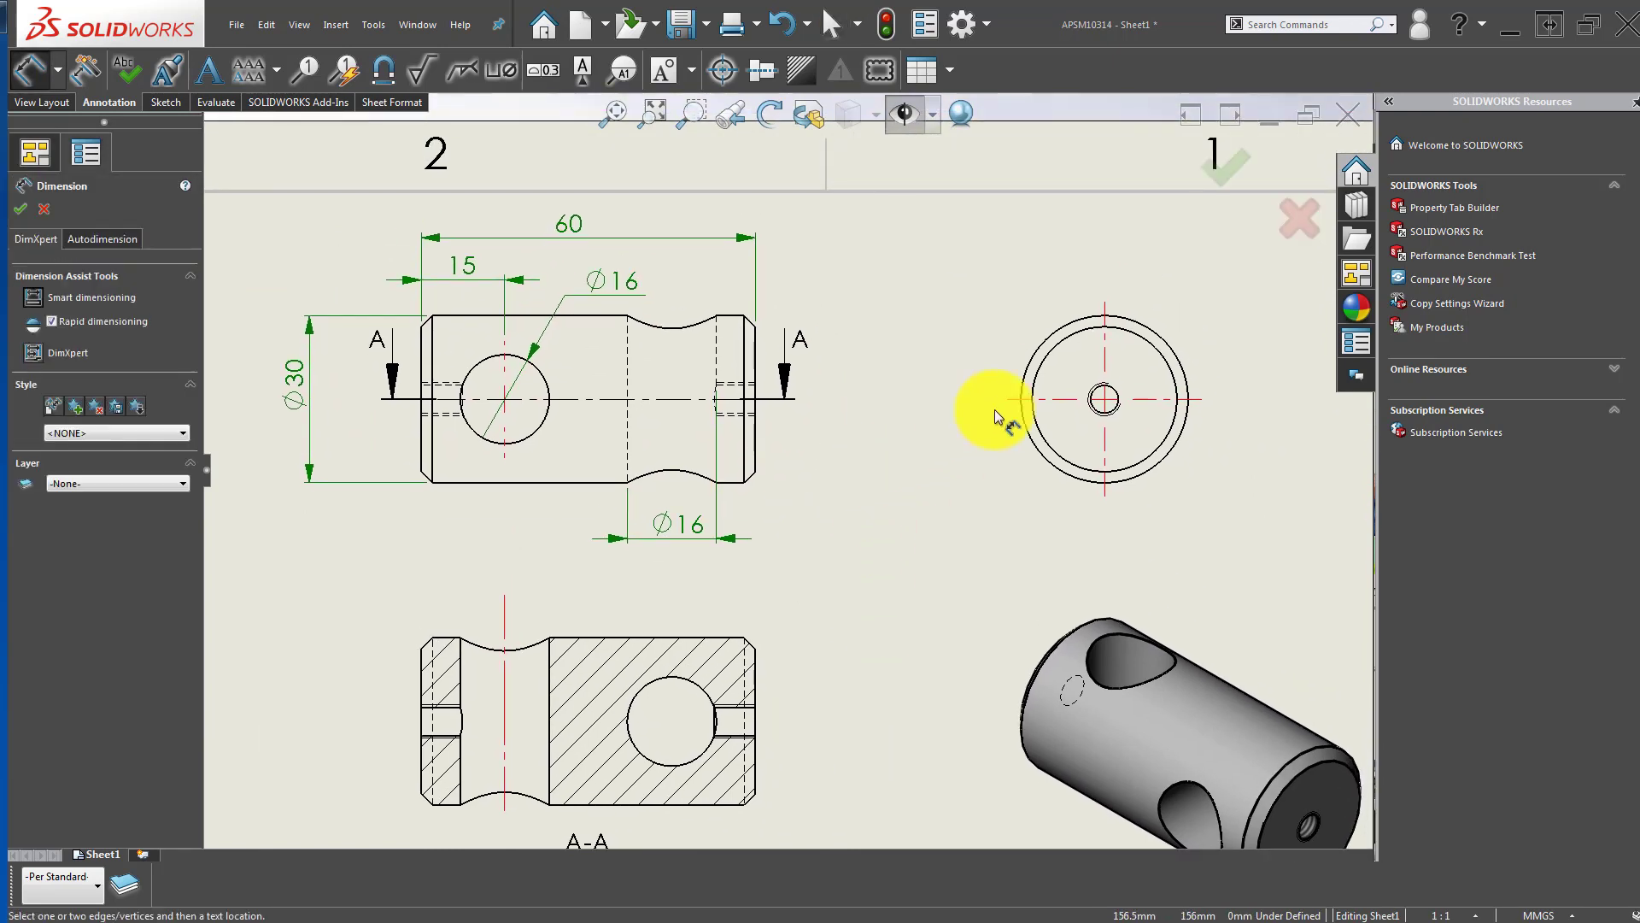
{"action": "scroll", "coordinate": [1079, 361], "scroll_direction": "down", "scroll_amount": 2}
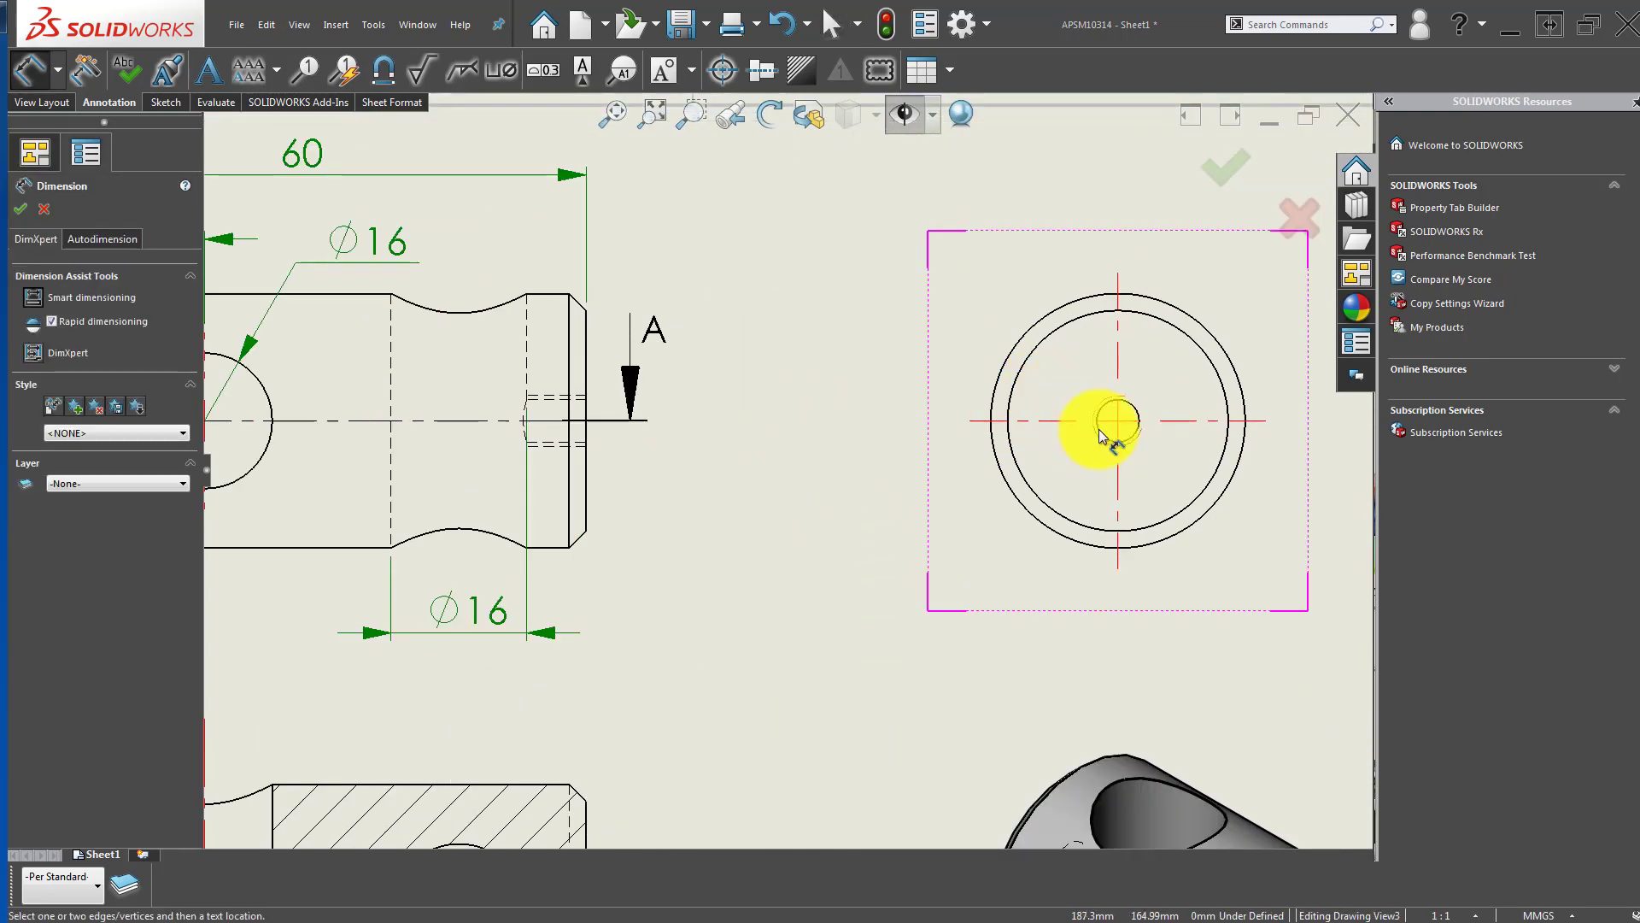
{"action": "left_click", "coordinate": [961, 293]}
{"action": "key", "text": "Escape"}
{"action": "left_click", "coordinate": [926, 329]}
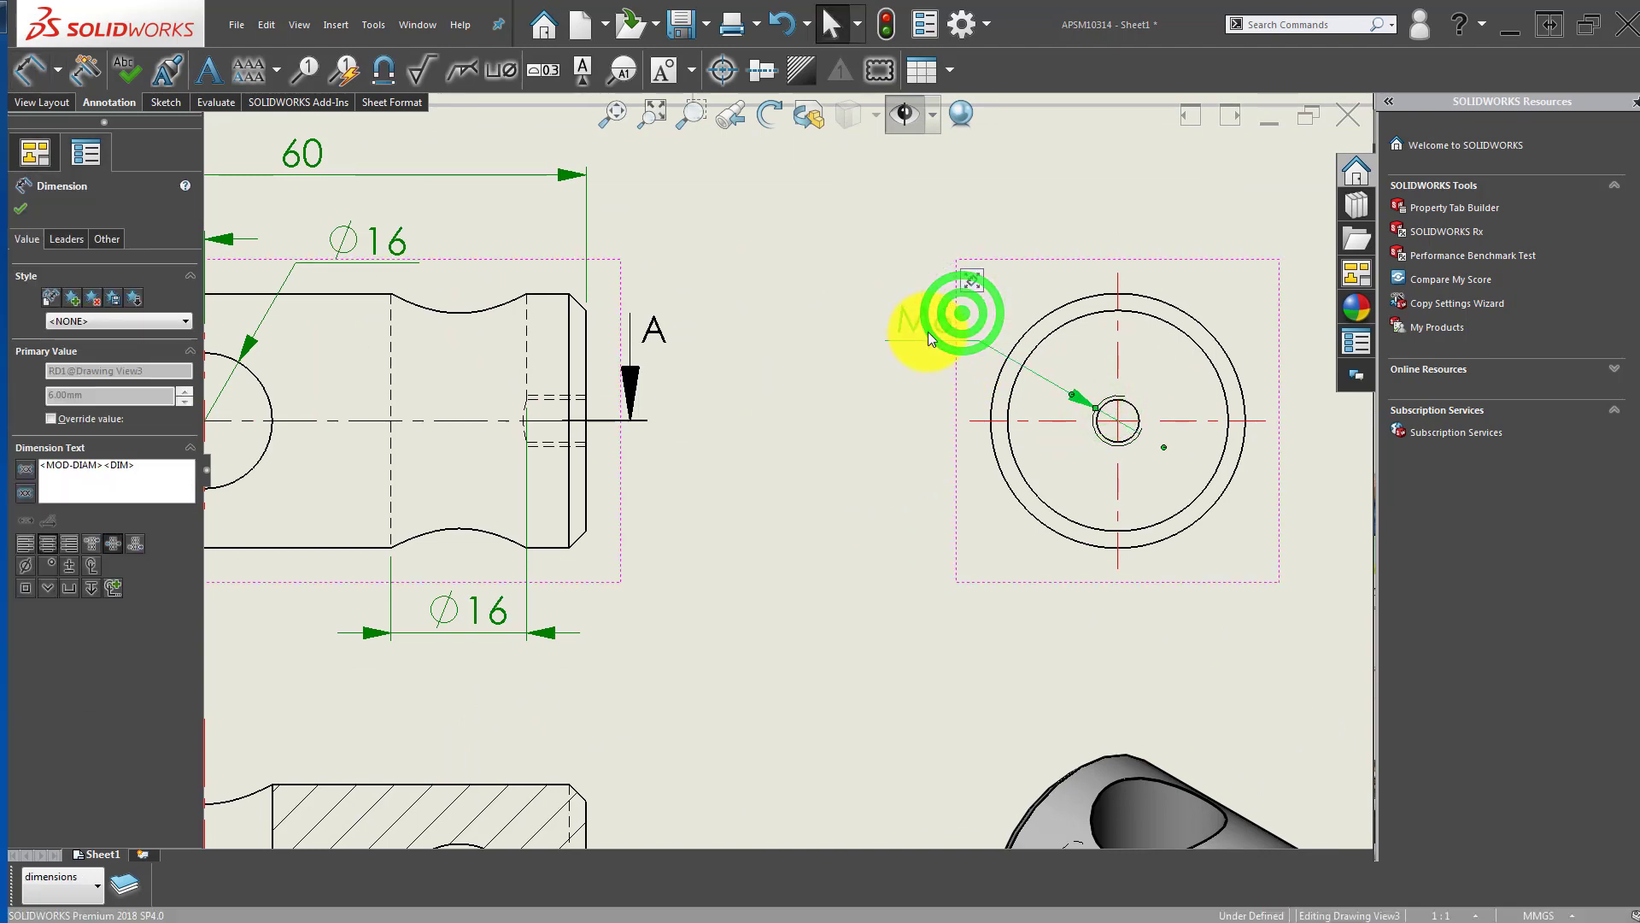
{"action": "key", "text": "Delete"}
Step: Add a hole callout to the tapped hole in the end view, placing it above and left of the circle
{"action": "left_click", "coordinate": [1101, 418]}
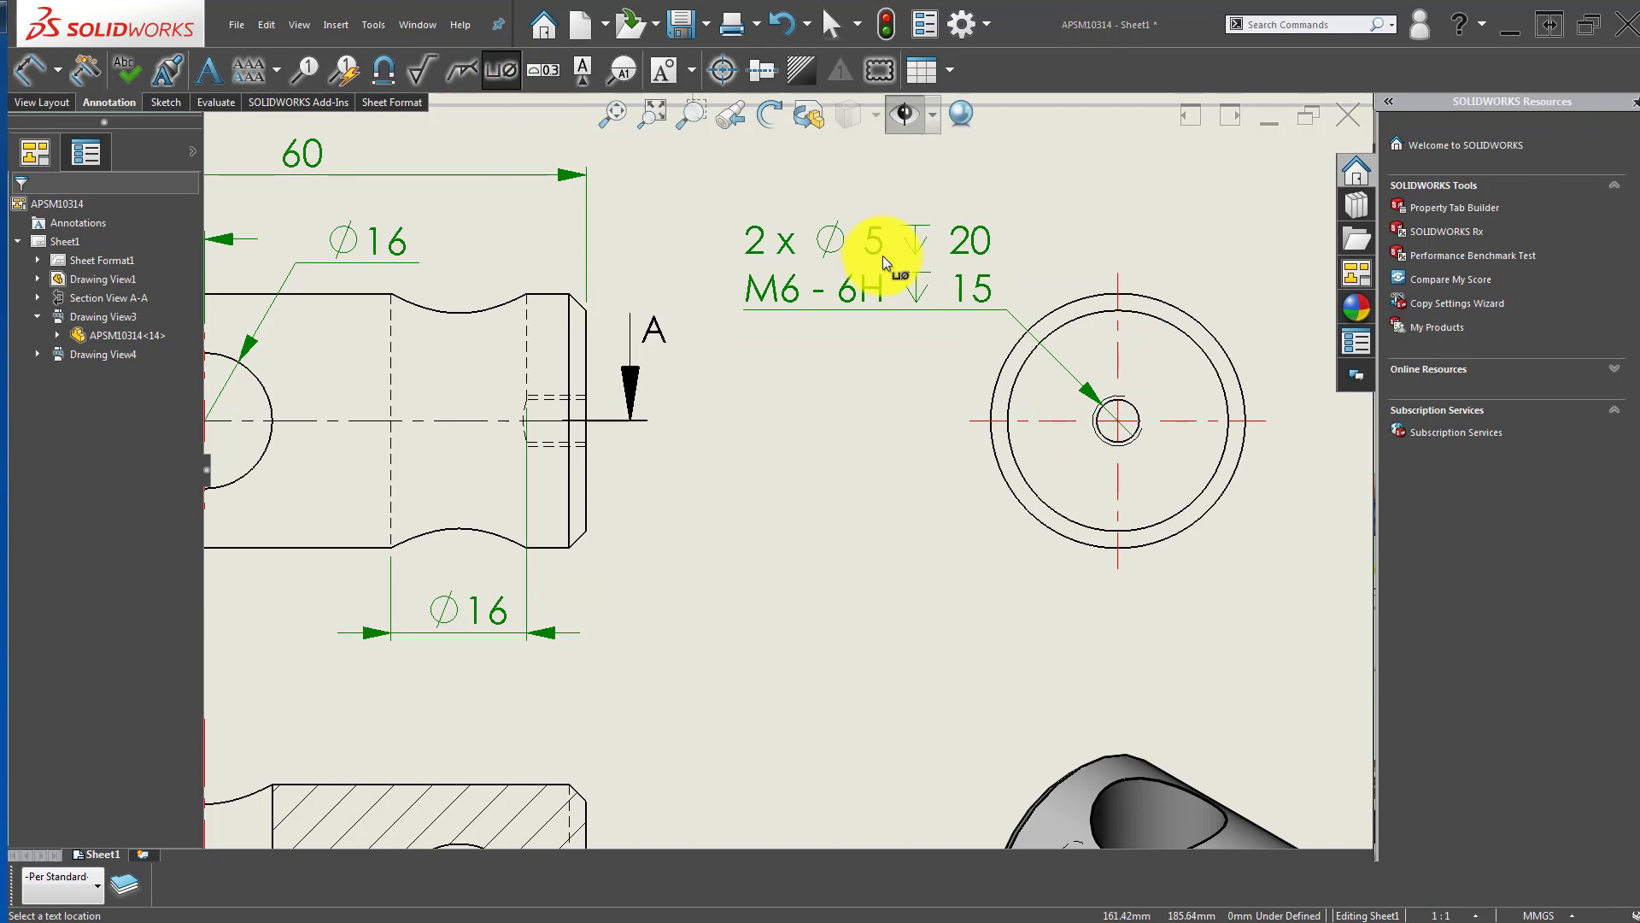
{"action": "left_click", "coordinate": [883, 255]}
{"action": "key", "text": "Escape"}
{"action": "key", "text": "f"}
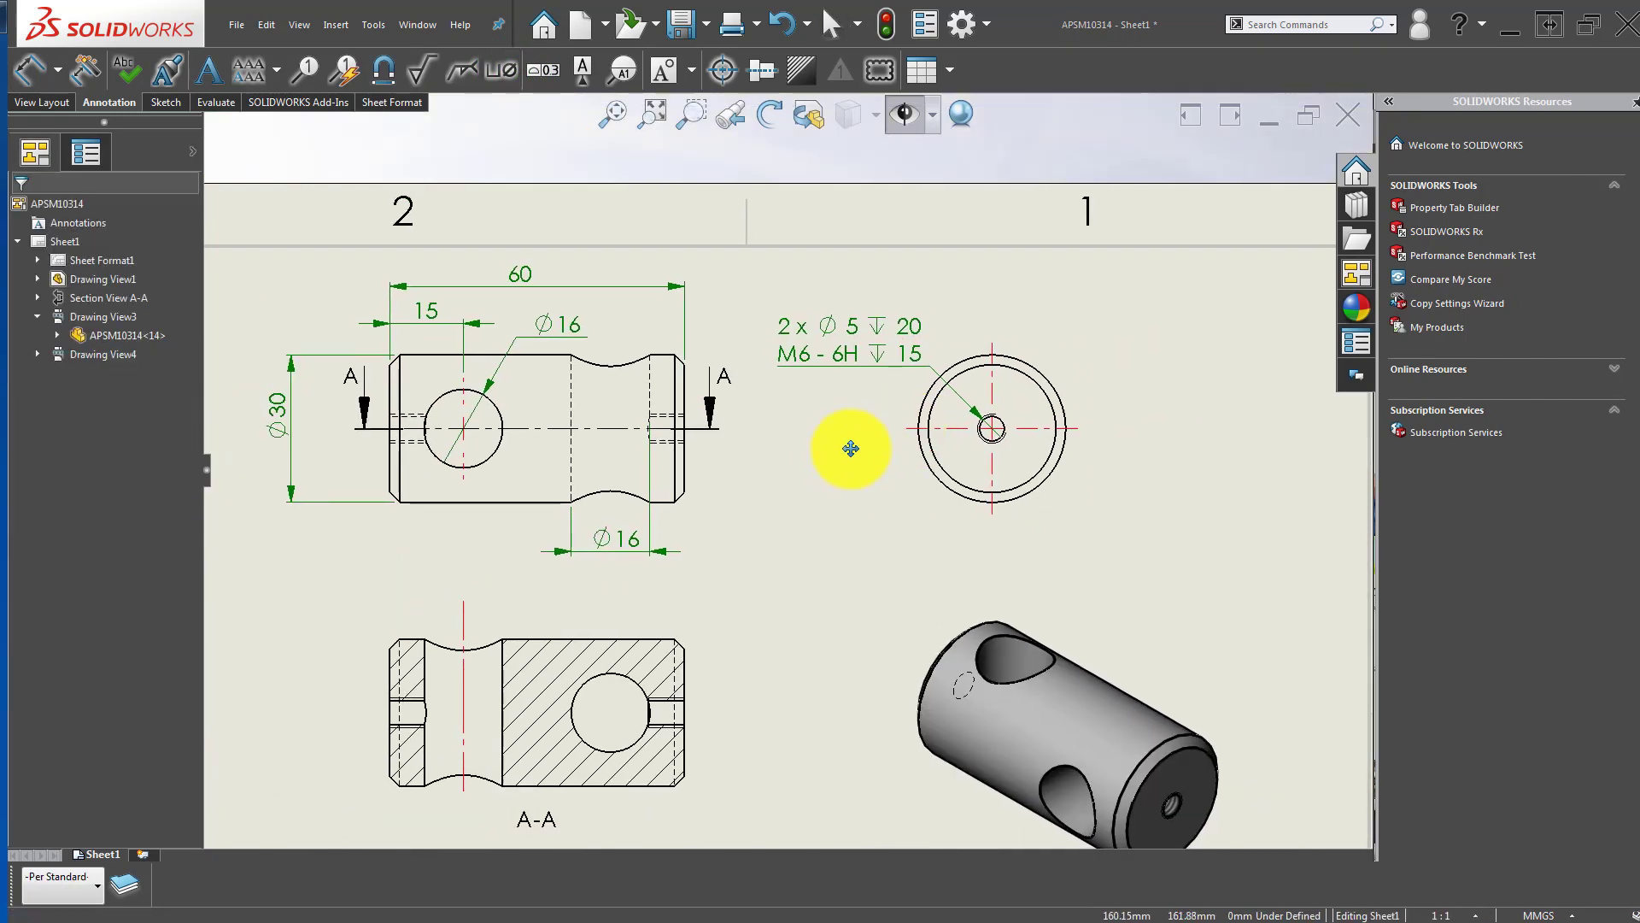
{"action": "middle_click_drag", "start_coordinate": [853, 451], "coordinate": [909, 372]}
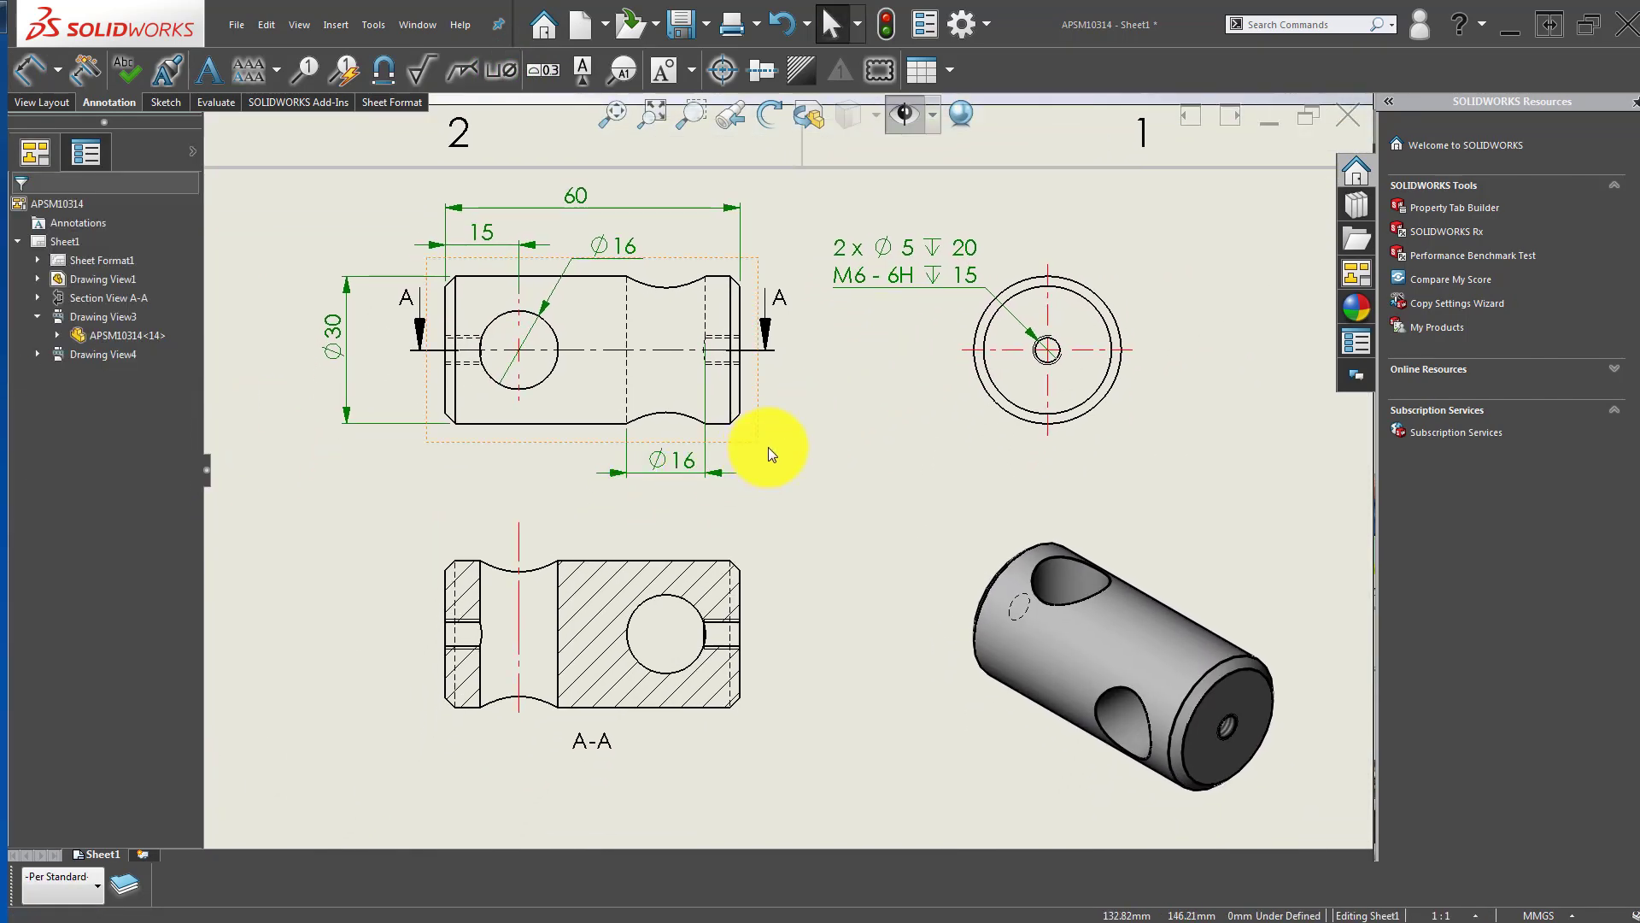
Step: Add a chamfer dimension to the lower-right chamfer of the front view, placing it below and right of the corner
{"action": "left_click", "coordinate": [55, 67]}
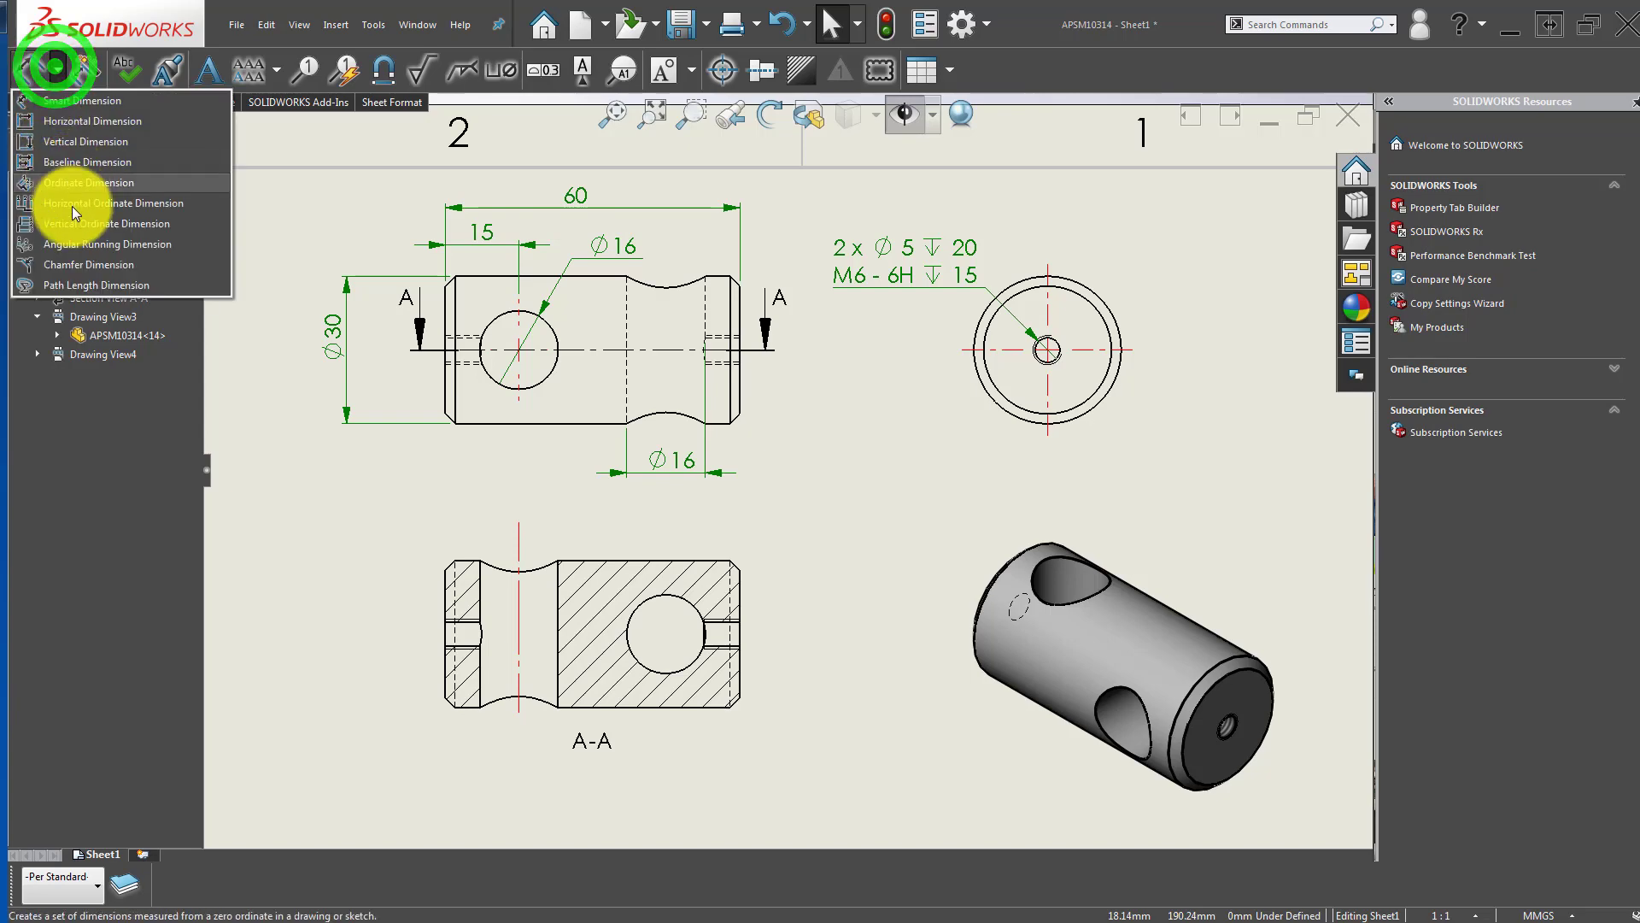
{"action": "left_click", "coordinate": [79, 264]}
{"action": "scroll", "coordinate": [750, 435], "scroll_direction": "down", "scroll_amount": 5}
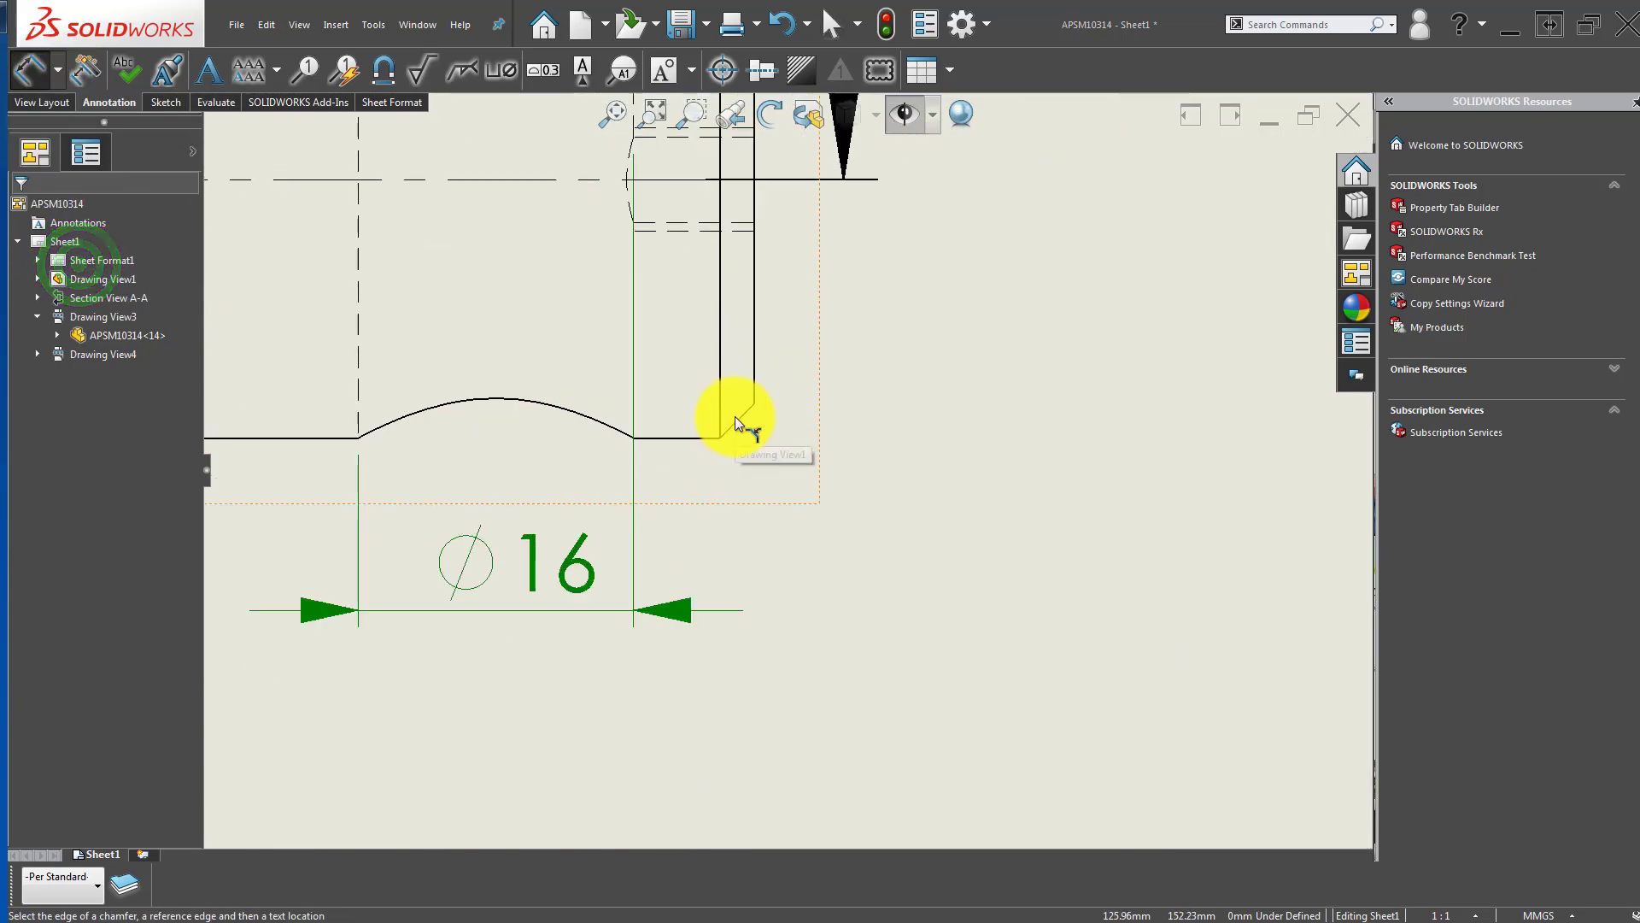
{"action": "left_click", "coordinate": [737, 418]}
{"action": "left_click", "coordinate": [756, 360]}
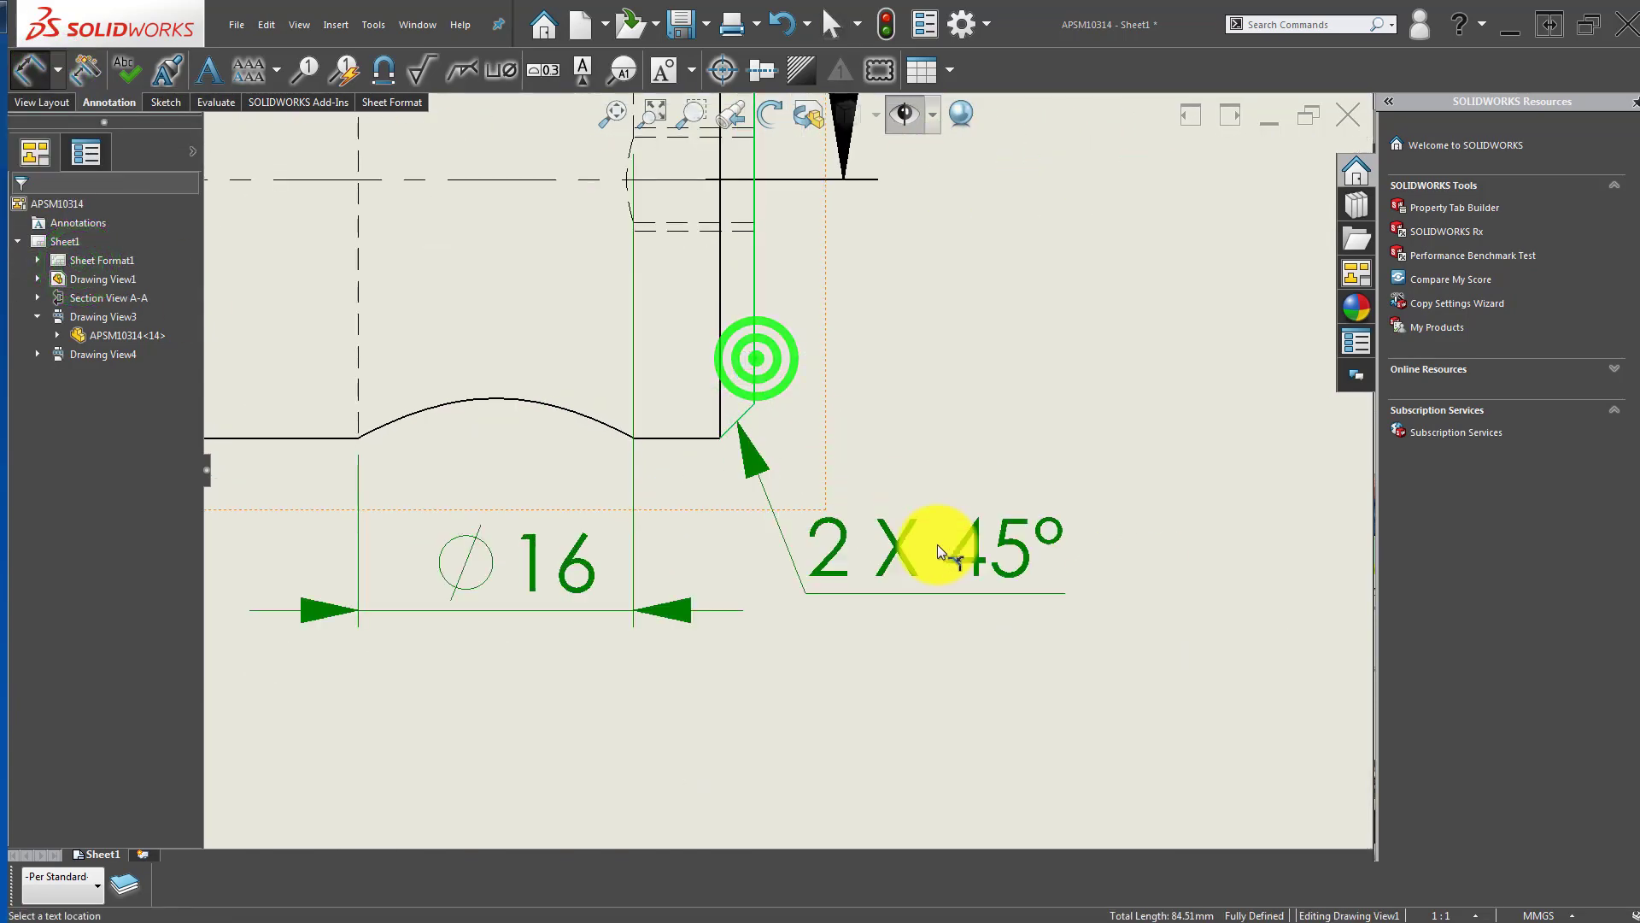
{"action": "left_click", "coordinate": [1005, 490]}
{"action": "scroll", "coordinate": [847, 571], "scroll_direction": "up", "scroll_amount": 5}
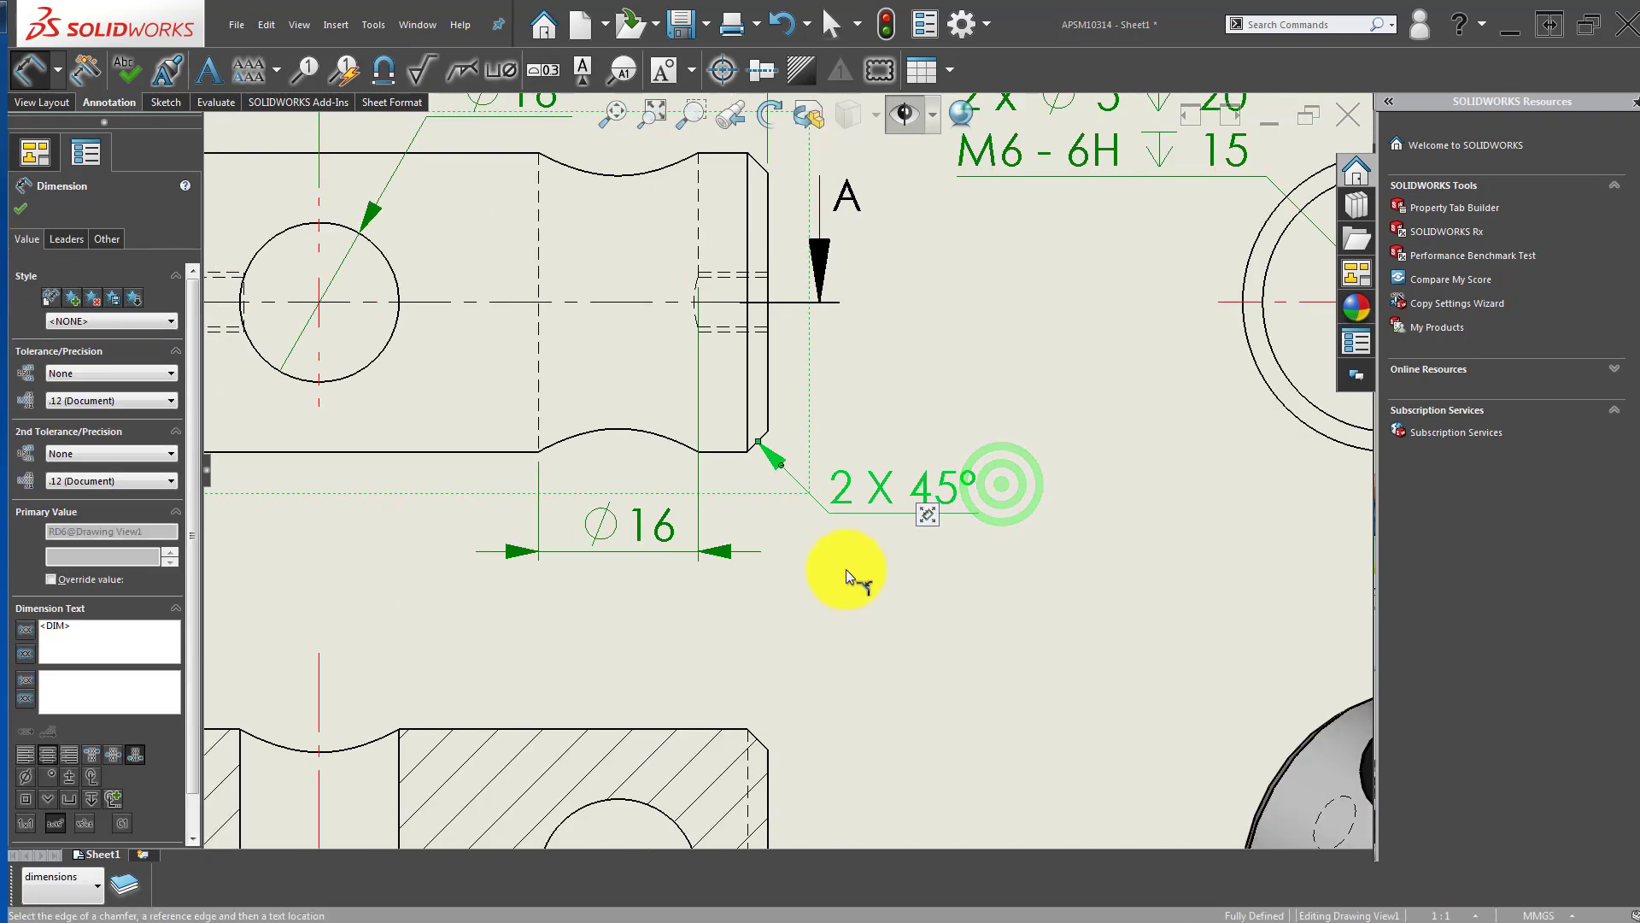
{"action": "key", "text": "Escape"}
Step: Add a centerline between the right cross hole's hidden edges in the front view and extend it past the outline
{"action": "scroll", "coordinate": [791, 458], "scroll_direction": "down", "scroll_amount": 3}
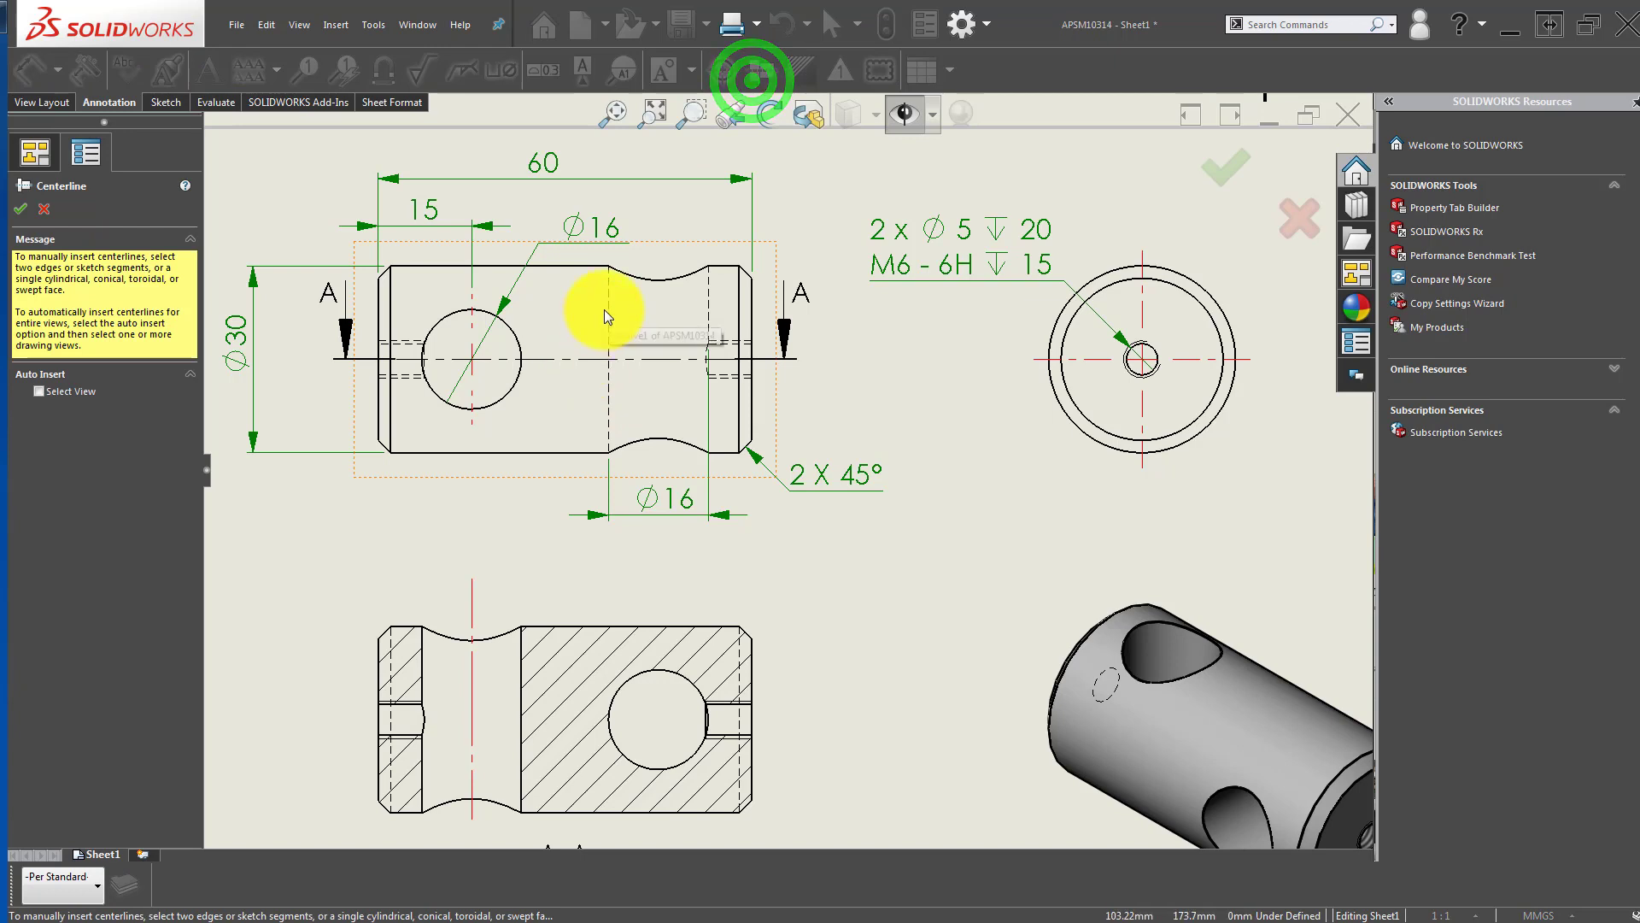
{"action": "left_click", "coordinate": [608, 303]}
{"action": "left_click", "coordinate": [708, 295]}
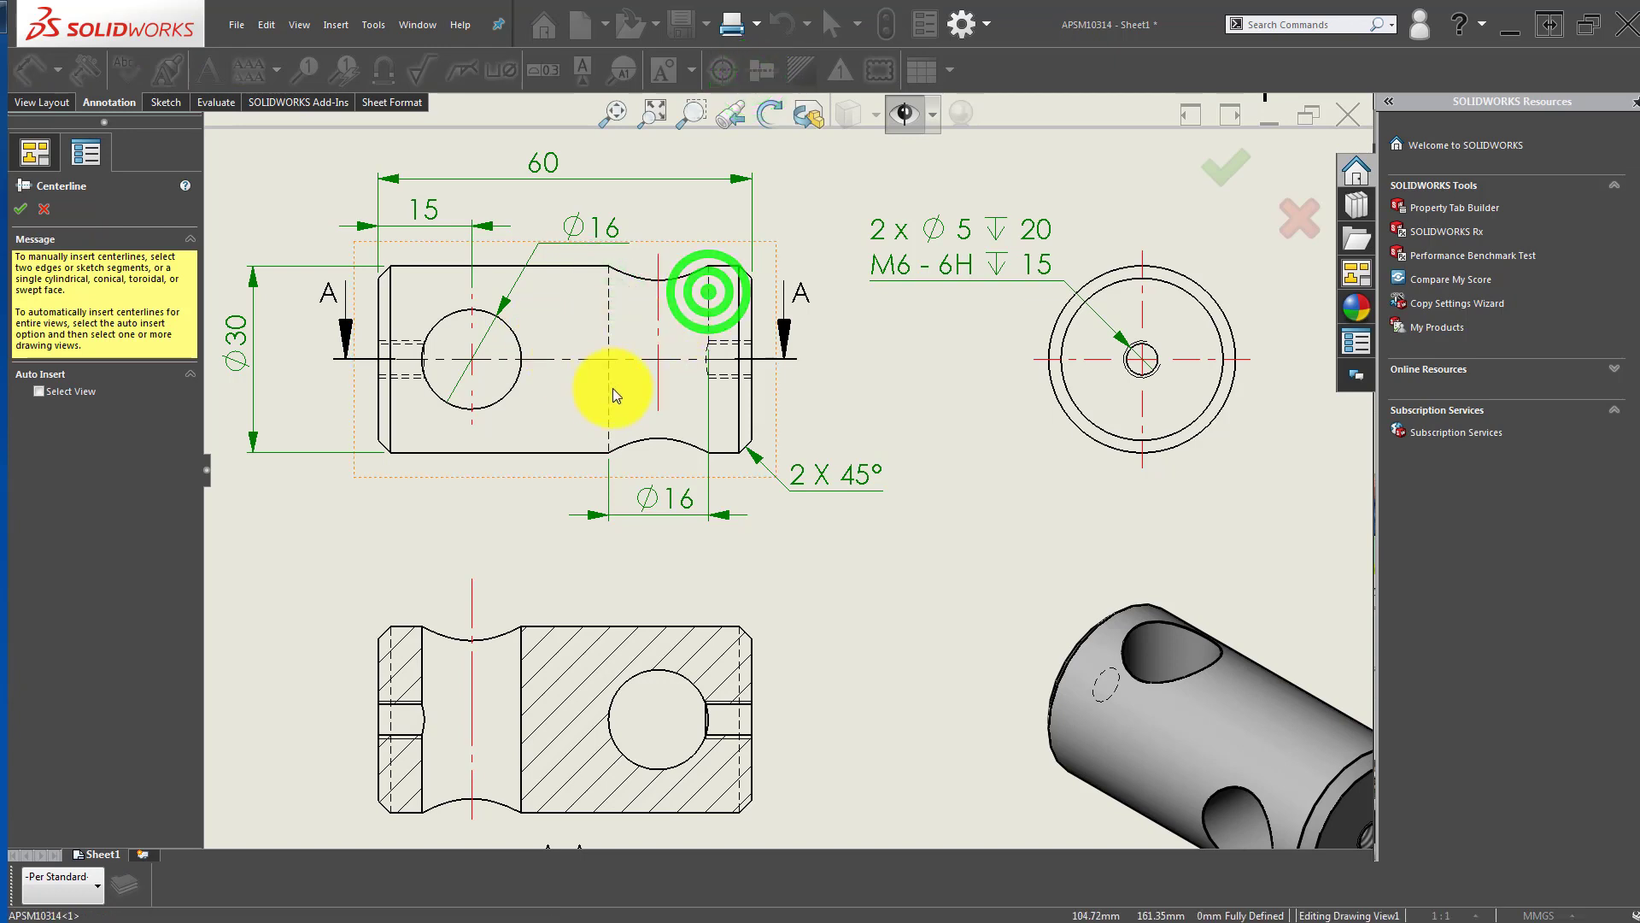
{"action": "left_click", "coordinate": [20, 208]}
{"action": "left_click", "coordinate": [653, 318]}
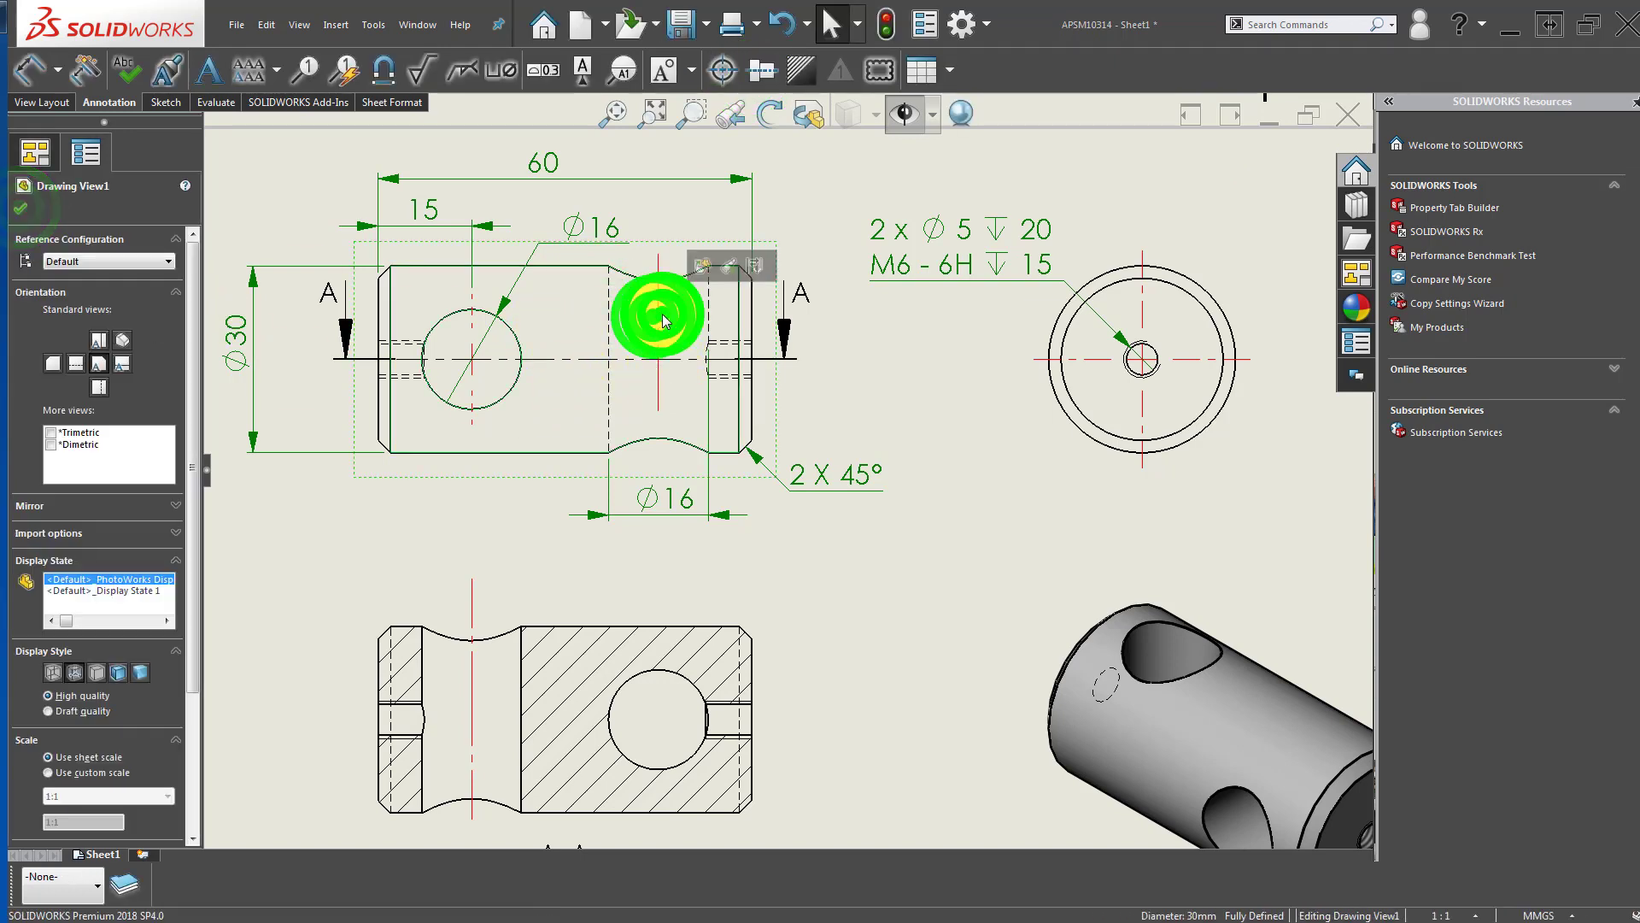
{"action": "left_click", "coordinate": [663, 408]}
{"action": "left_click_drag", "start_coordinate": [663, 411], "coordinate": [656, 460]}
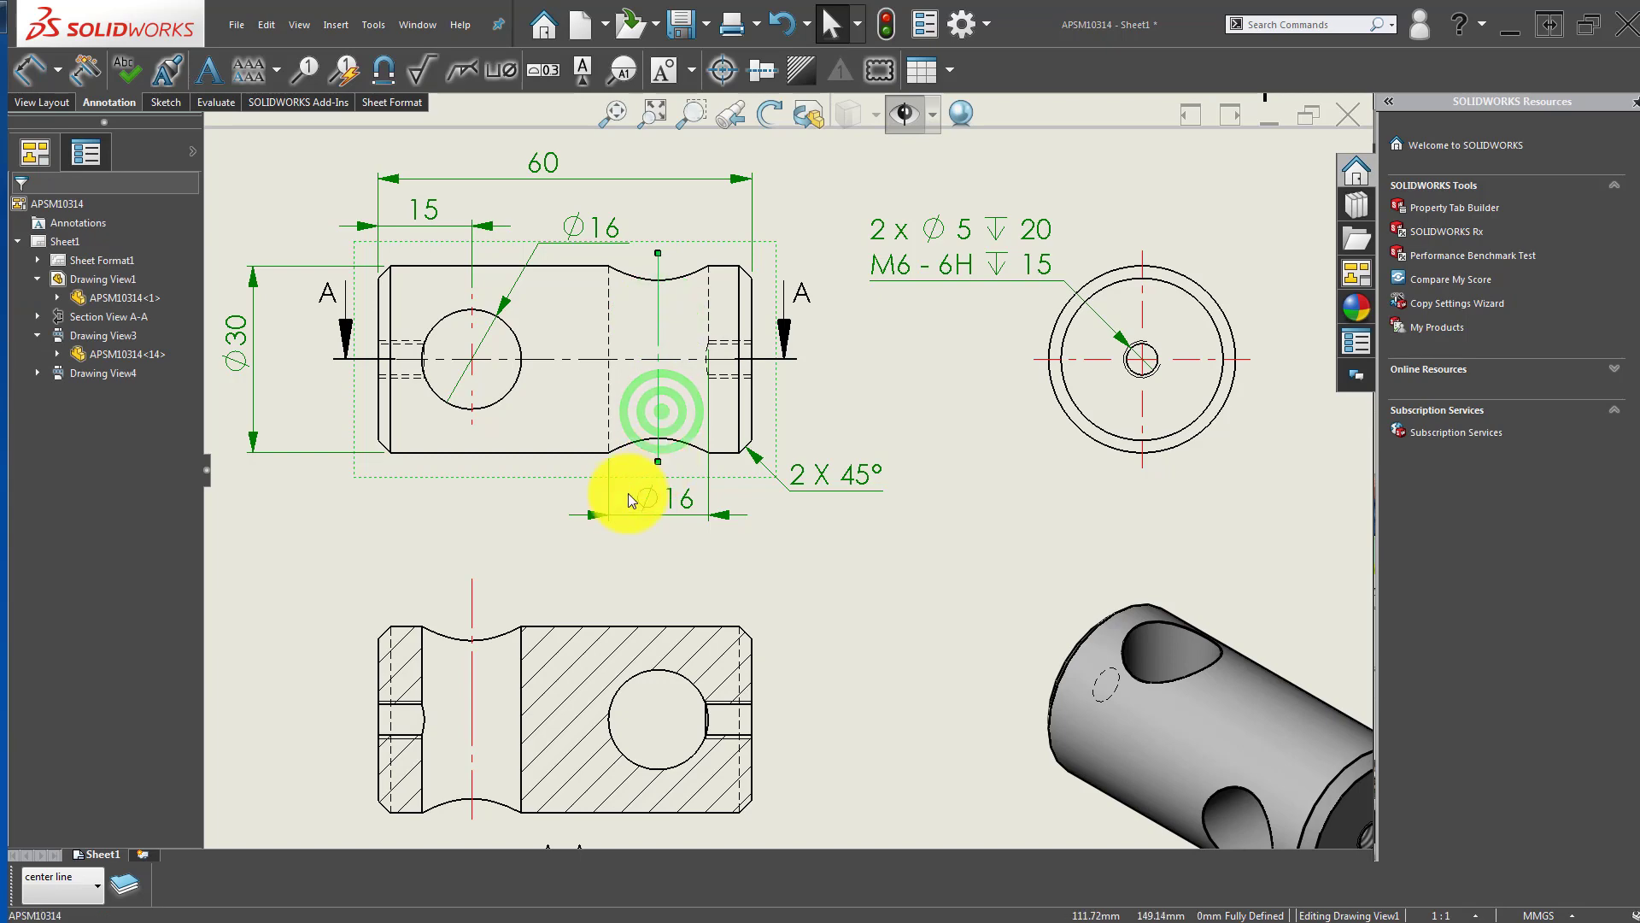
{"action": "scroll", "coordinate": [623, 484], "scroll_direction": "up", "scroll_amount": 2}
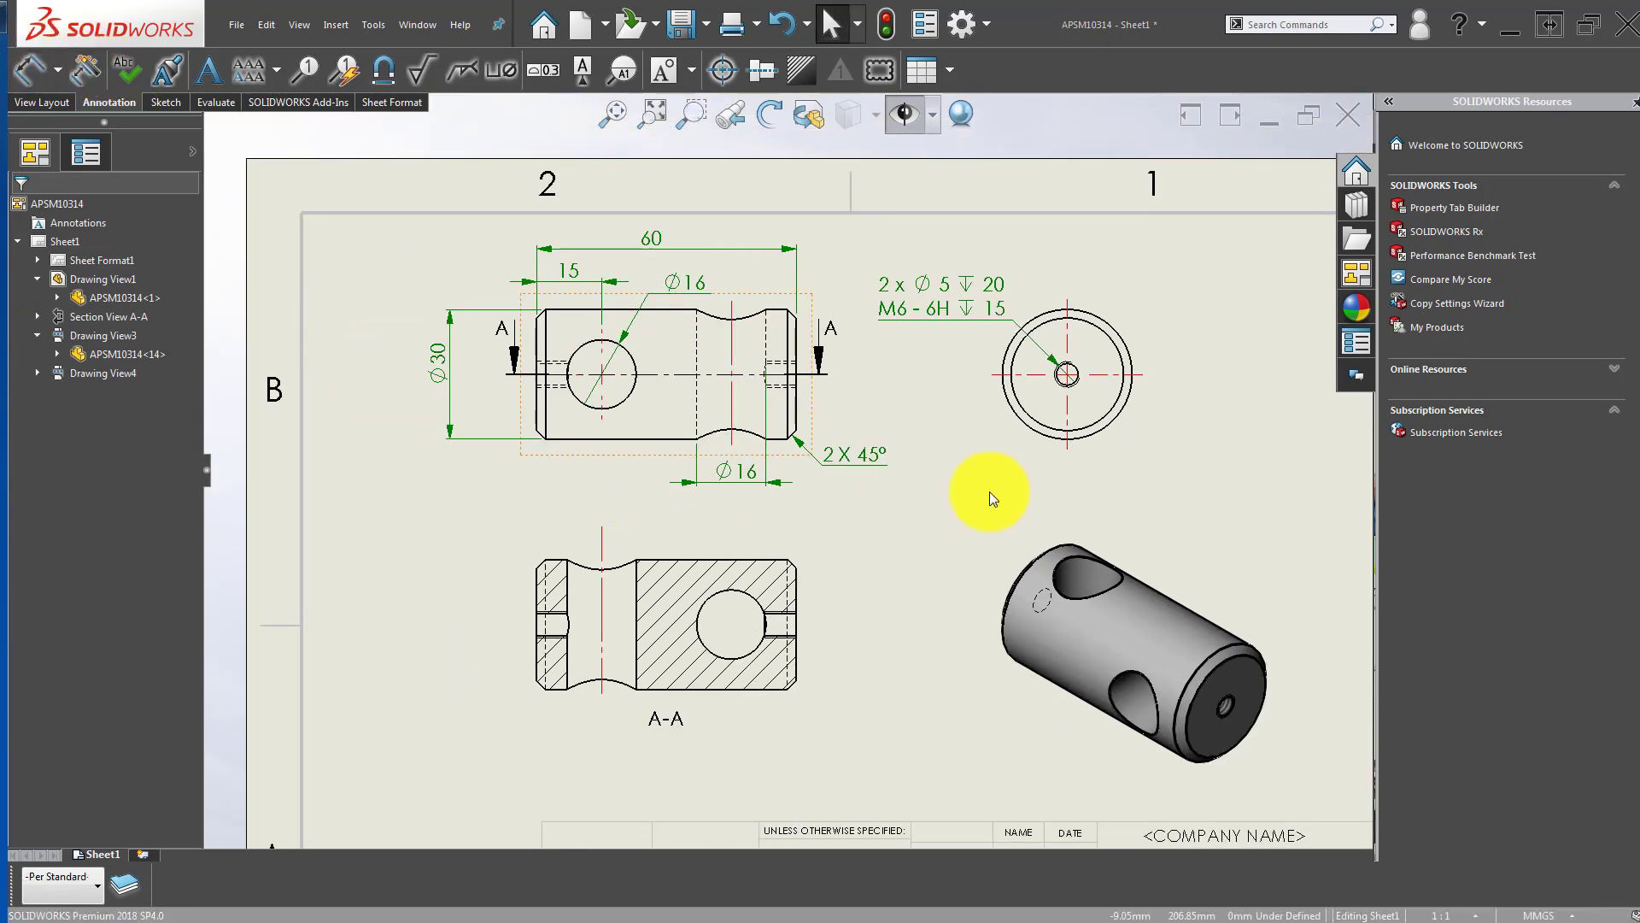
{"action": "left_click", "coordinate": [1011, 502]}
Step: Dimension the right cross hole's centerline from the right end face, placing it below the overall length dimension
{"action": "scroll", "coordinate": [807, 384], "scroll_direction": "down", "scroll_amount": 2}
{"action": "key", "text": "Escape"}
{"action": "key", "text": "d"}
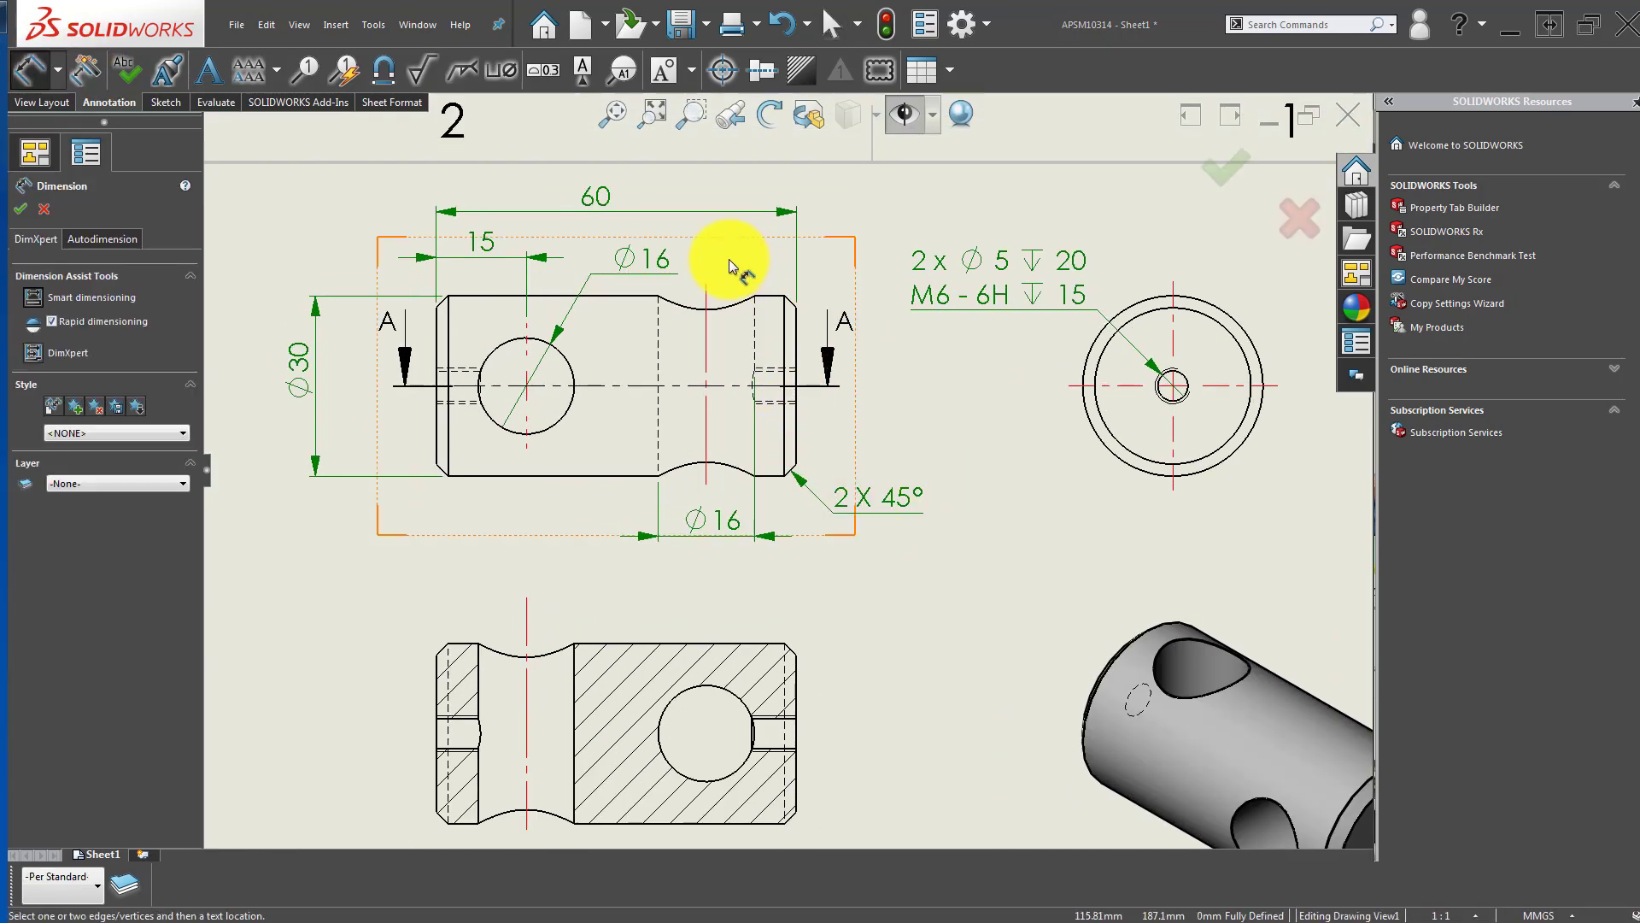
{"action": "scroll", "coordinate": [726, 261], "scroll_direction": "down", "scroll_amount": 2}
{"action": "left_click", "coordinate": [699, 387]}
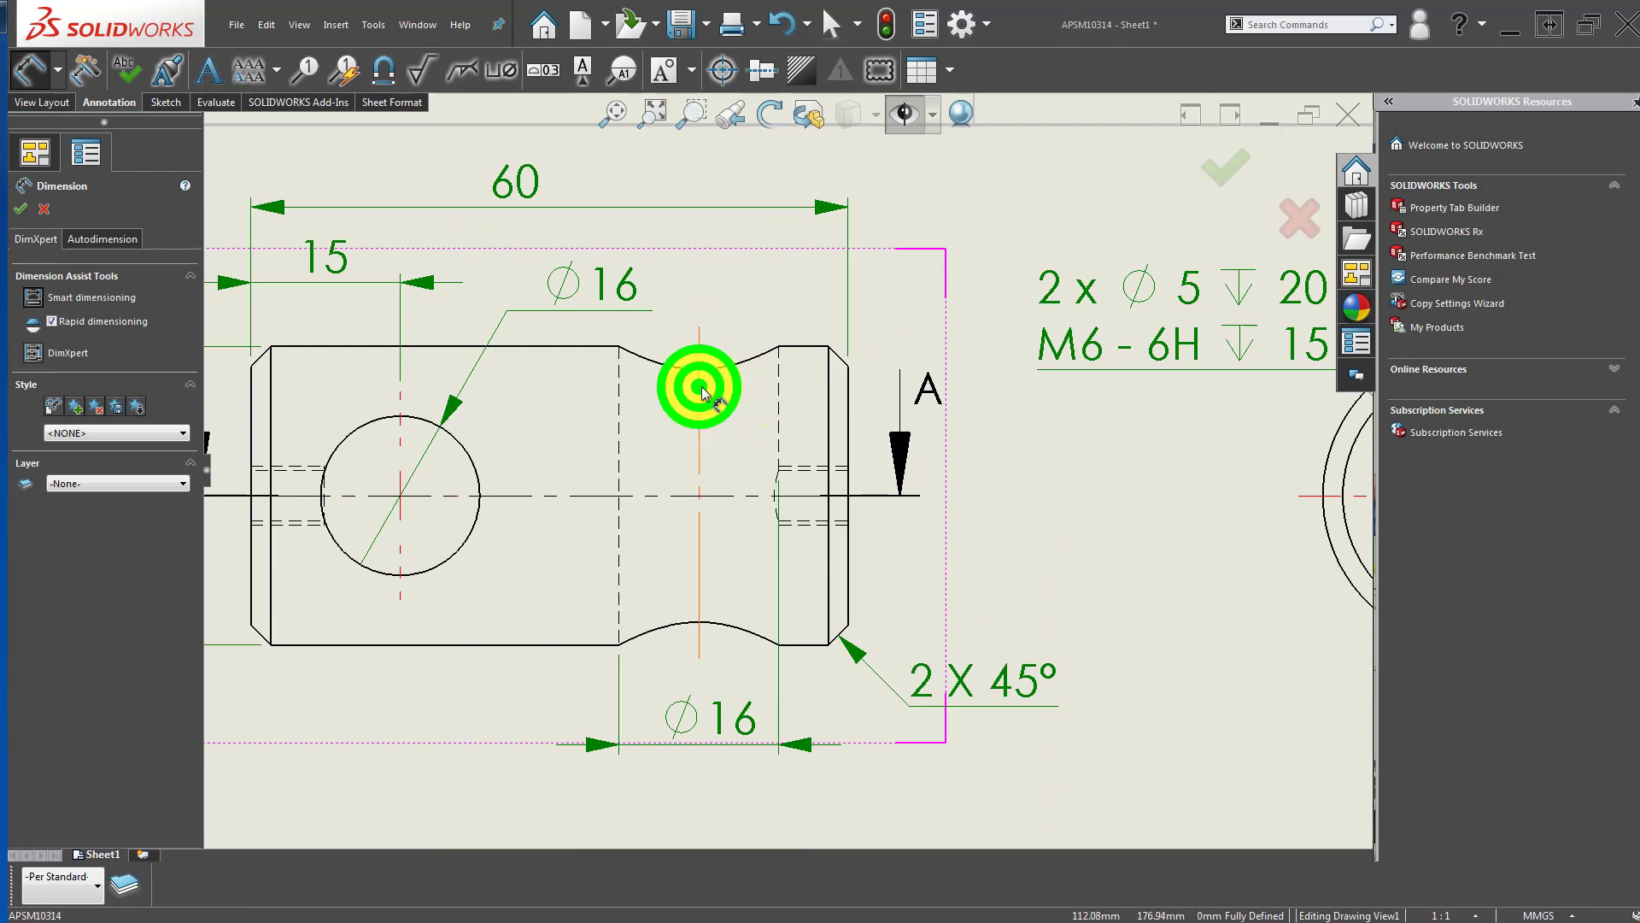
{"action": "left_click", "coordinate": [846, 389]}
{"action": "left_click", "coordinate": [763, 284]}
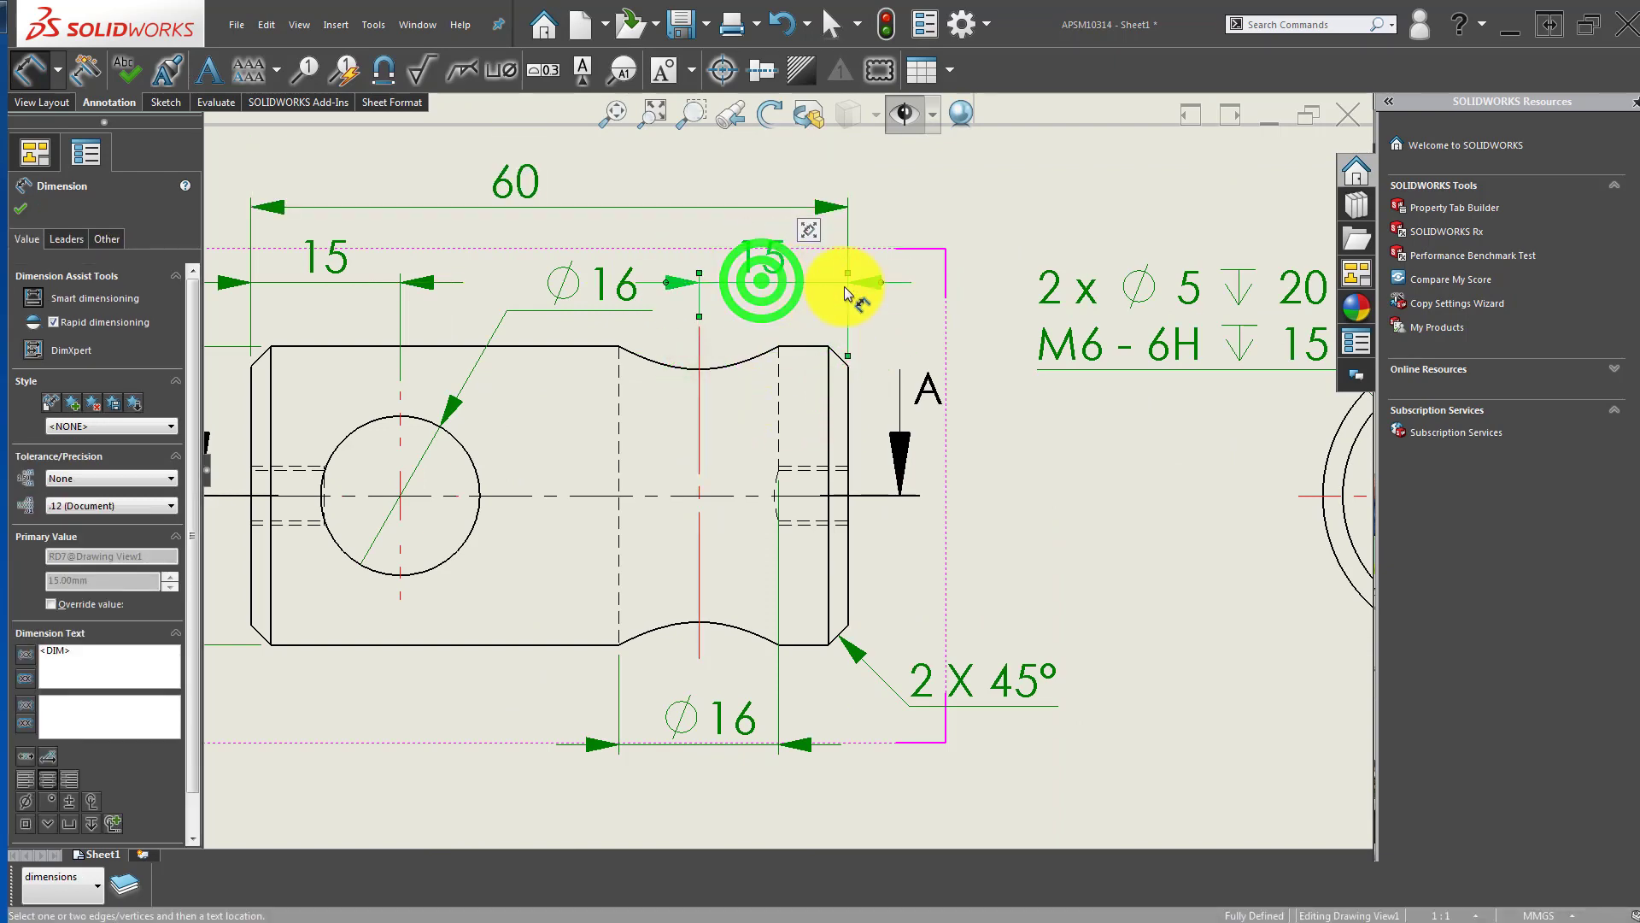
{"action": "key", "text": "Escape"}
{"action": "scroll", "coordinate": [689, 374], "scroll_direction": "up", "scroll_amount": 2}
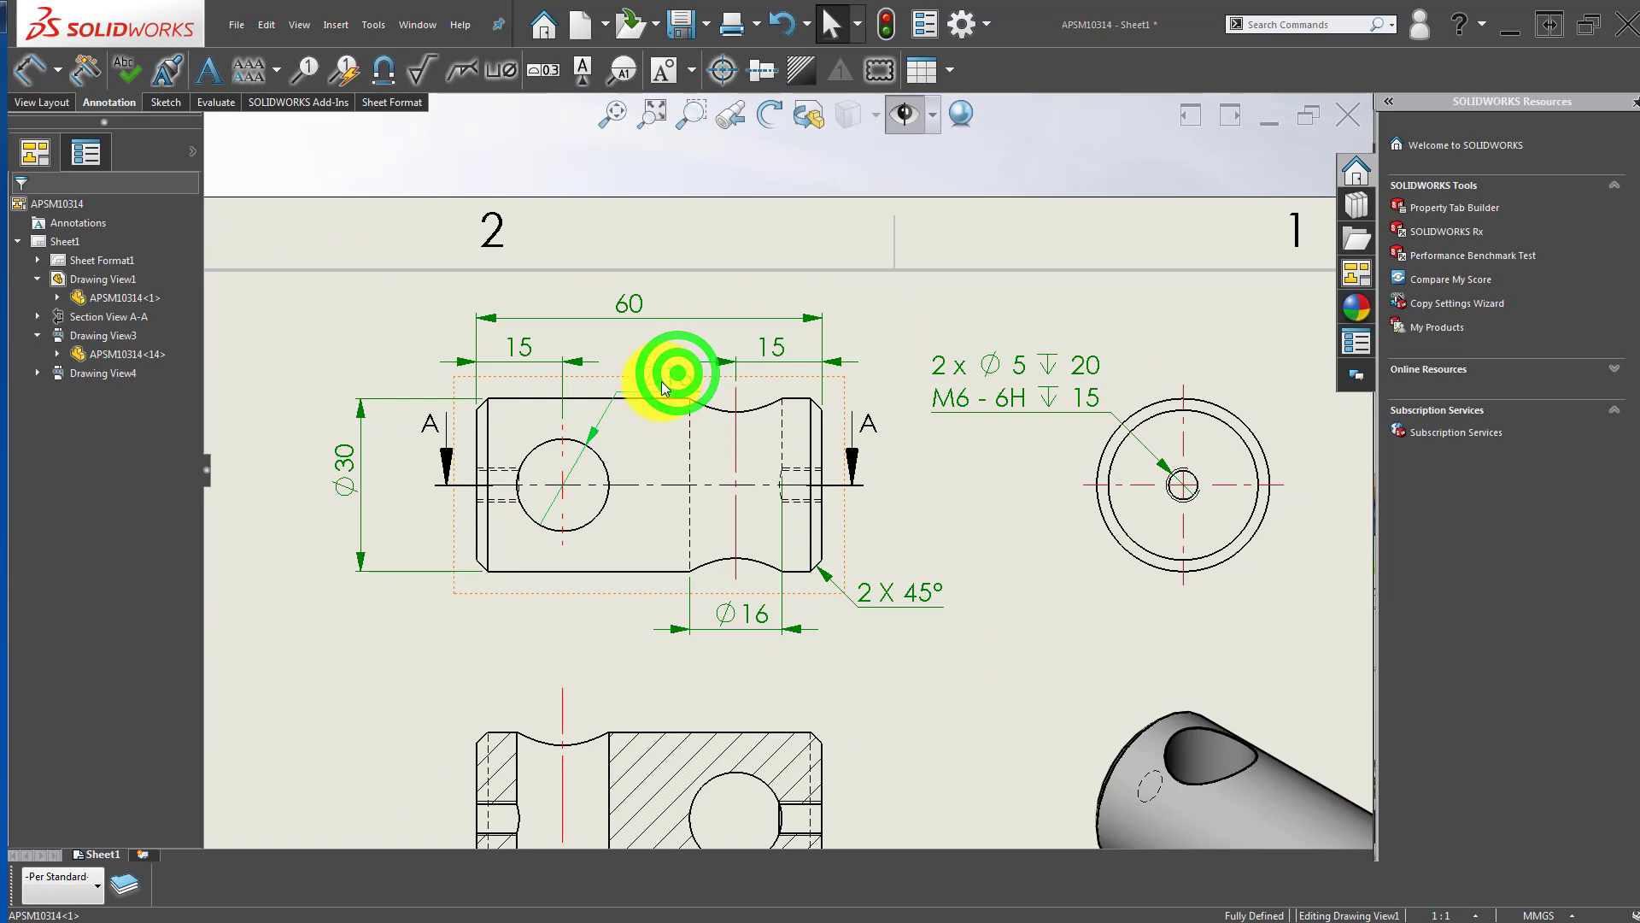
Step: Place the left cross hole's Ø16 dimension at the hole's upper right, inside the front view's outline
{"action": "mouse_move", "coordinate": [638, 424]}
{"action": "left_mouse_down"}
{"action": "mouse_move", "coordinate": [649, 437]}
{"action": "mouse_move", "coordinate": [669, 423]}
{"action": "left_mouse_up"}
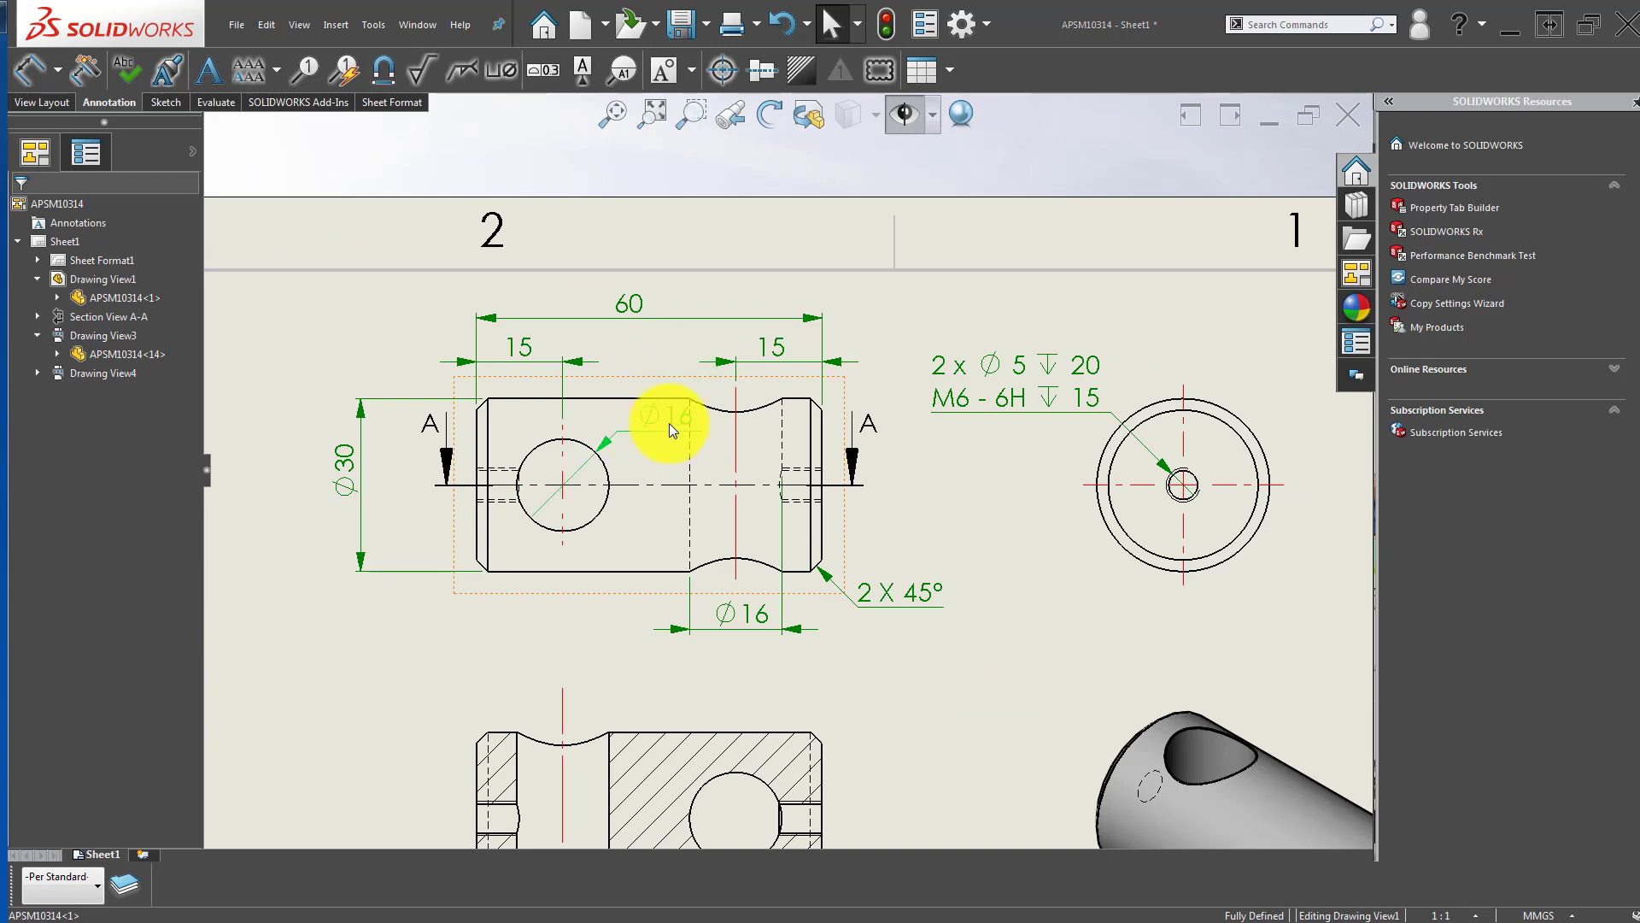
{"action": "scroll", "coordinate": [808, 513], "scroll_direction": "up", "scroll_amount": 3}
{"action": "left_click", "coordinate": [1108, 476]}
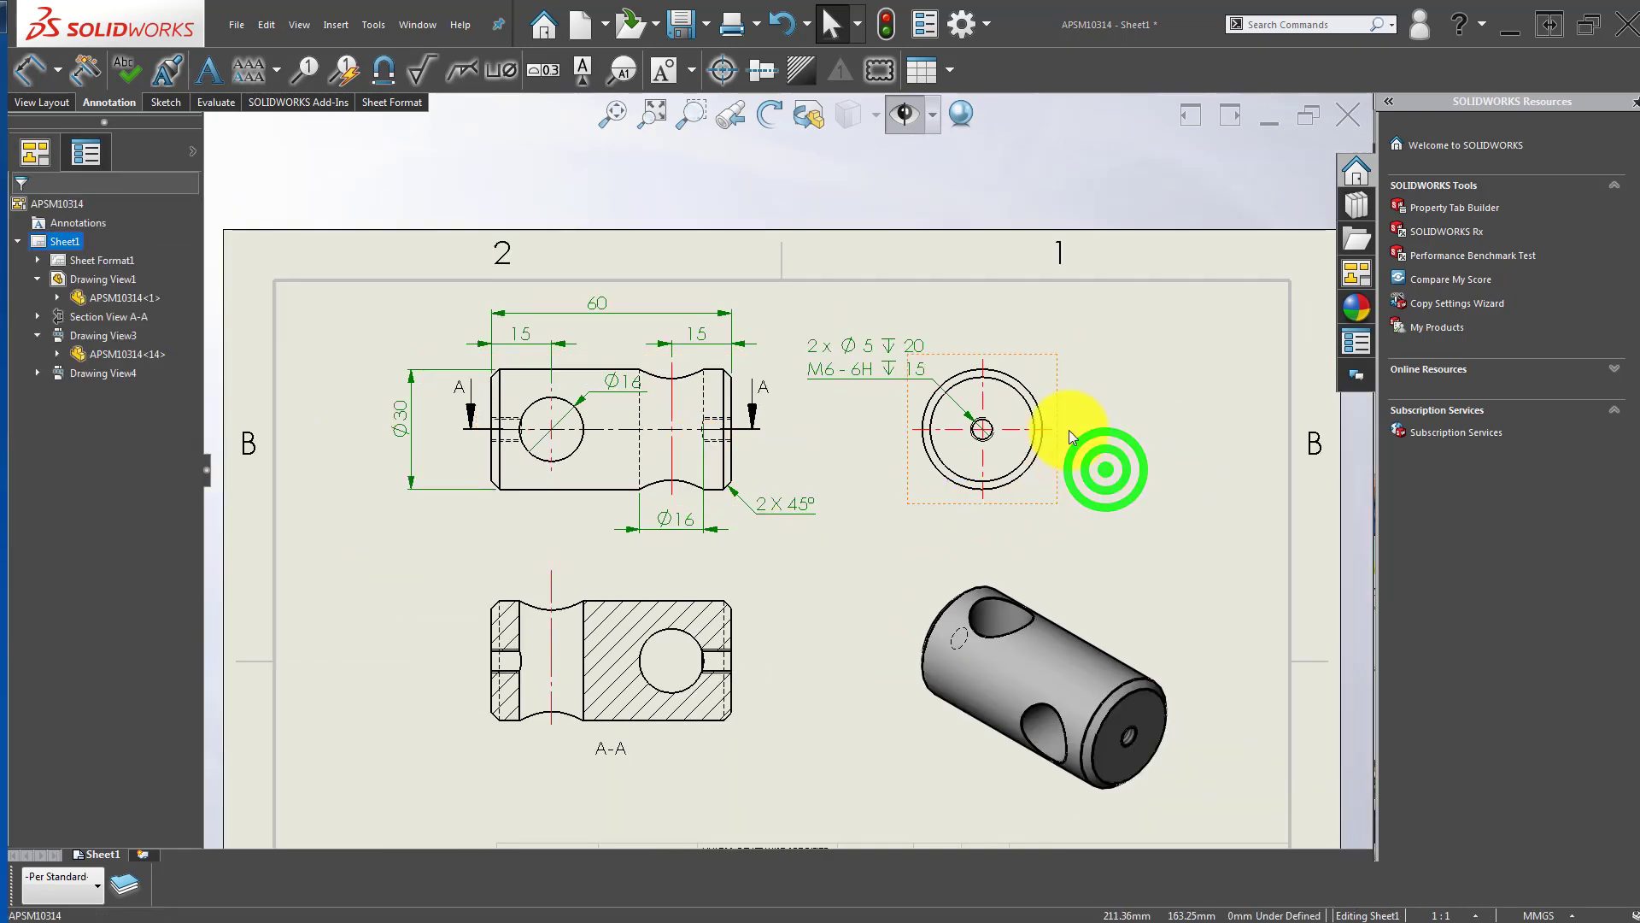
{"action": "scroll", "coordinate": [940, 466], "scroll_direction": "up", "scroll_amount": 3}
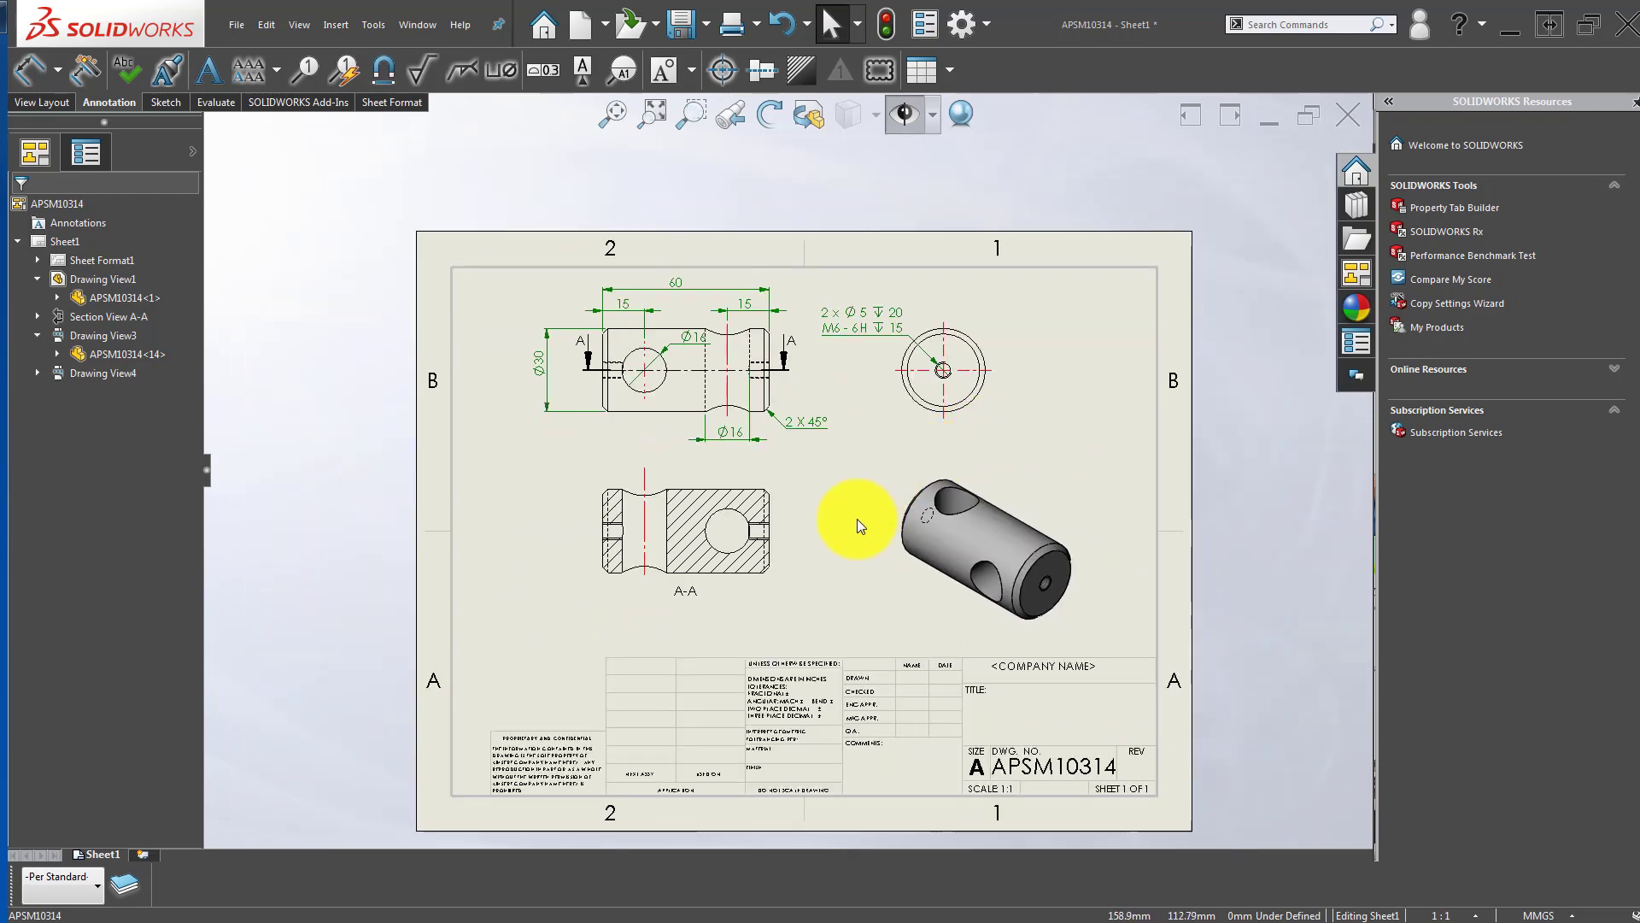
{"action": "scroll", "coordinate": [858, 519], "scroll_direction": "down", "scroll_amount": 3}
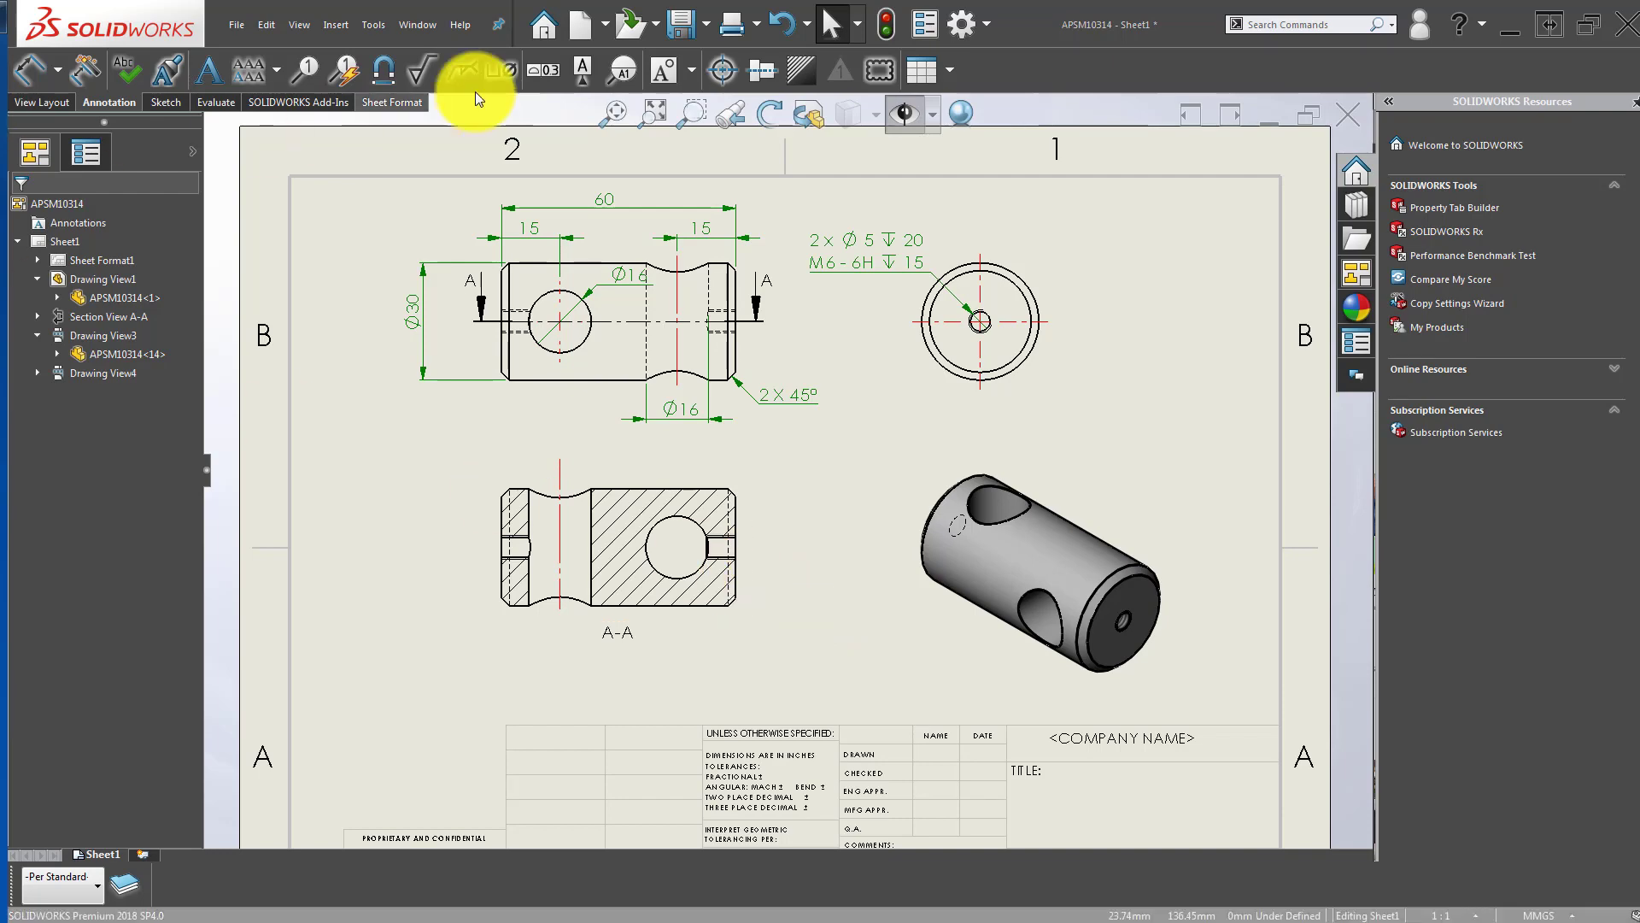
Step: Add a center mark to the cross hole's circle in section view A-A
{"action": "left_click", "coordinate": [720, 71]}
{"action": "left_click", "coordinate": [679, 525]}
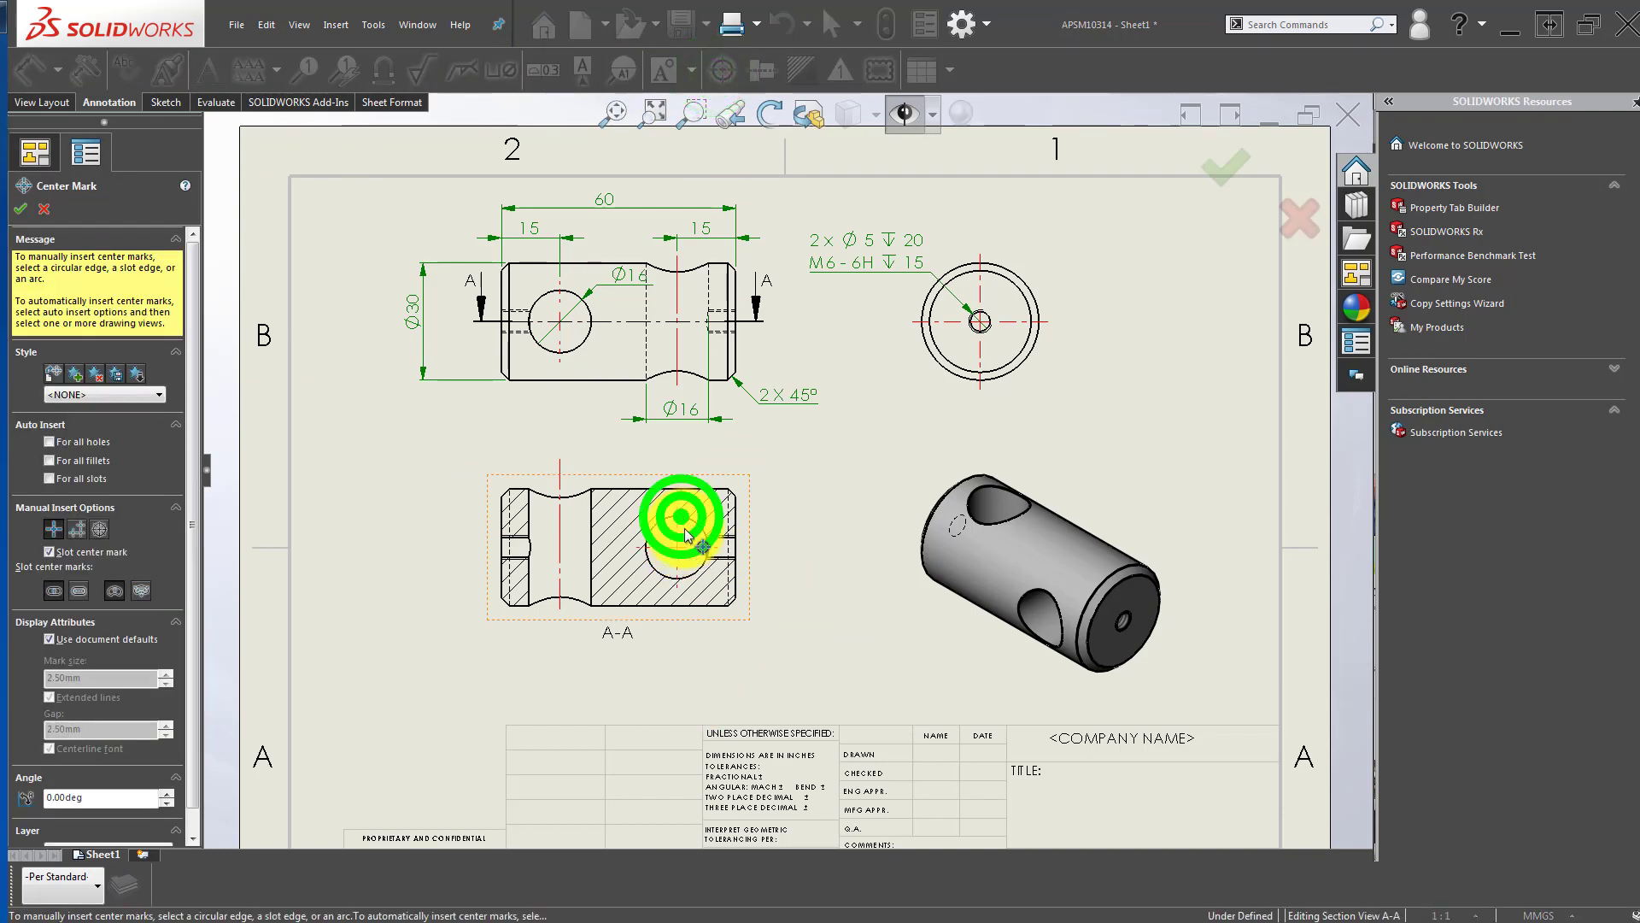
{"action": "scroll", "coordinate": [576, 492], "scroll_direction": "up", "scroll_amount": 2}
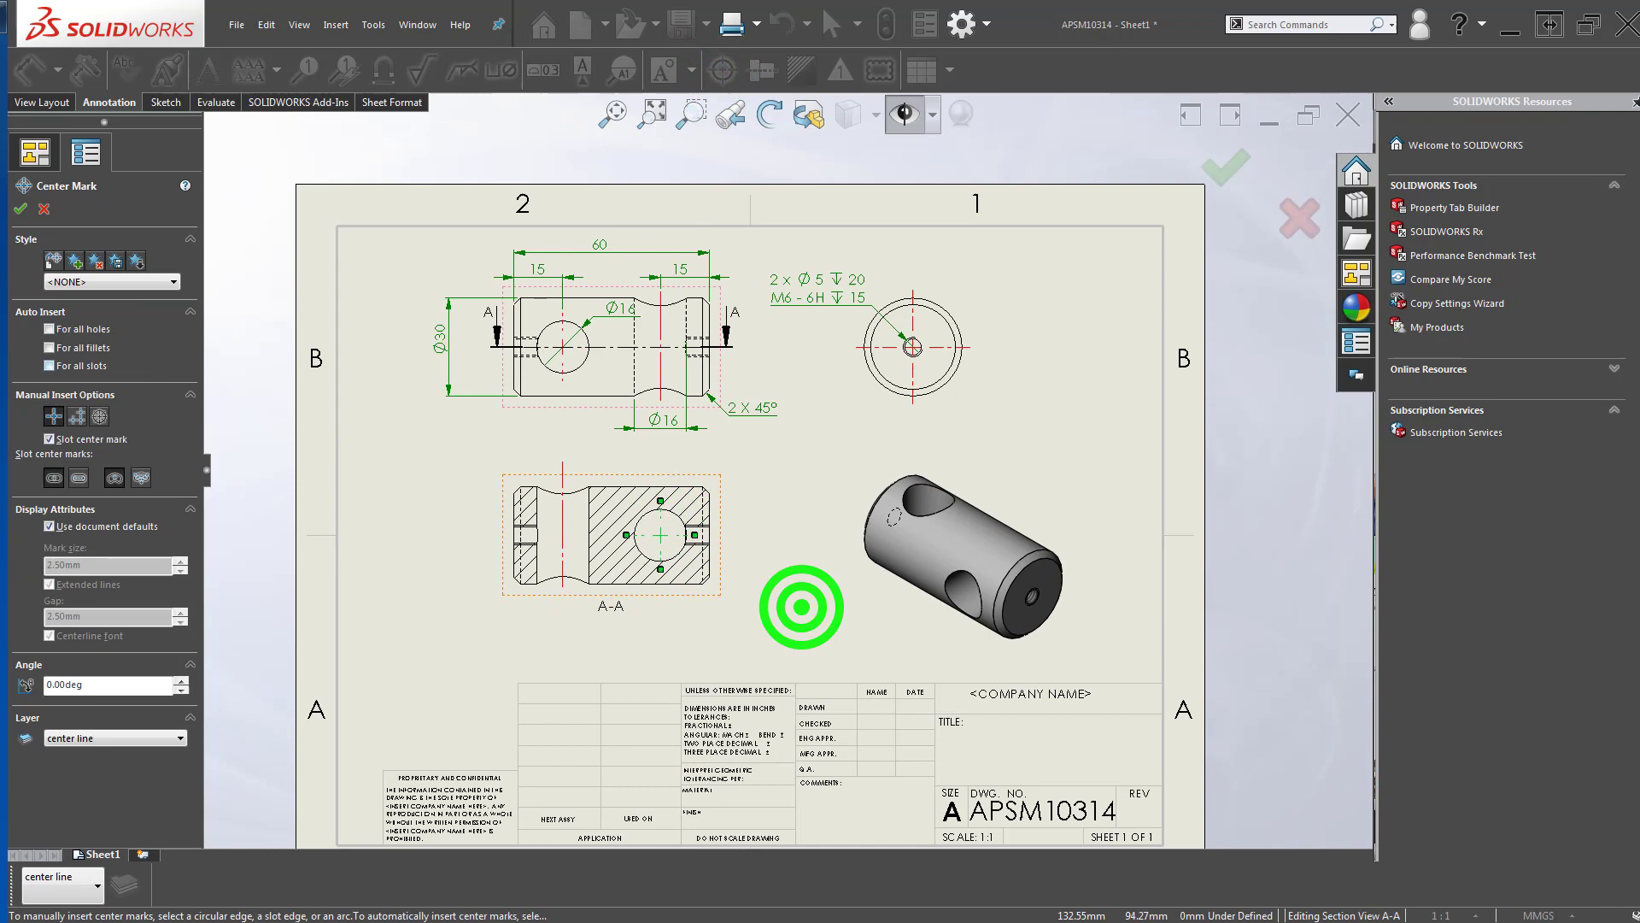
{"action": "left_click", "coordinate": [21, 208]}
{"action": "left_click", "coordinate": [798, 616]}
{"action": "middle_click_drag", "start_coordinate": [800, 568], "coordinate": [809, 565]}
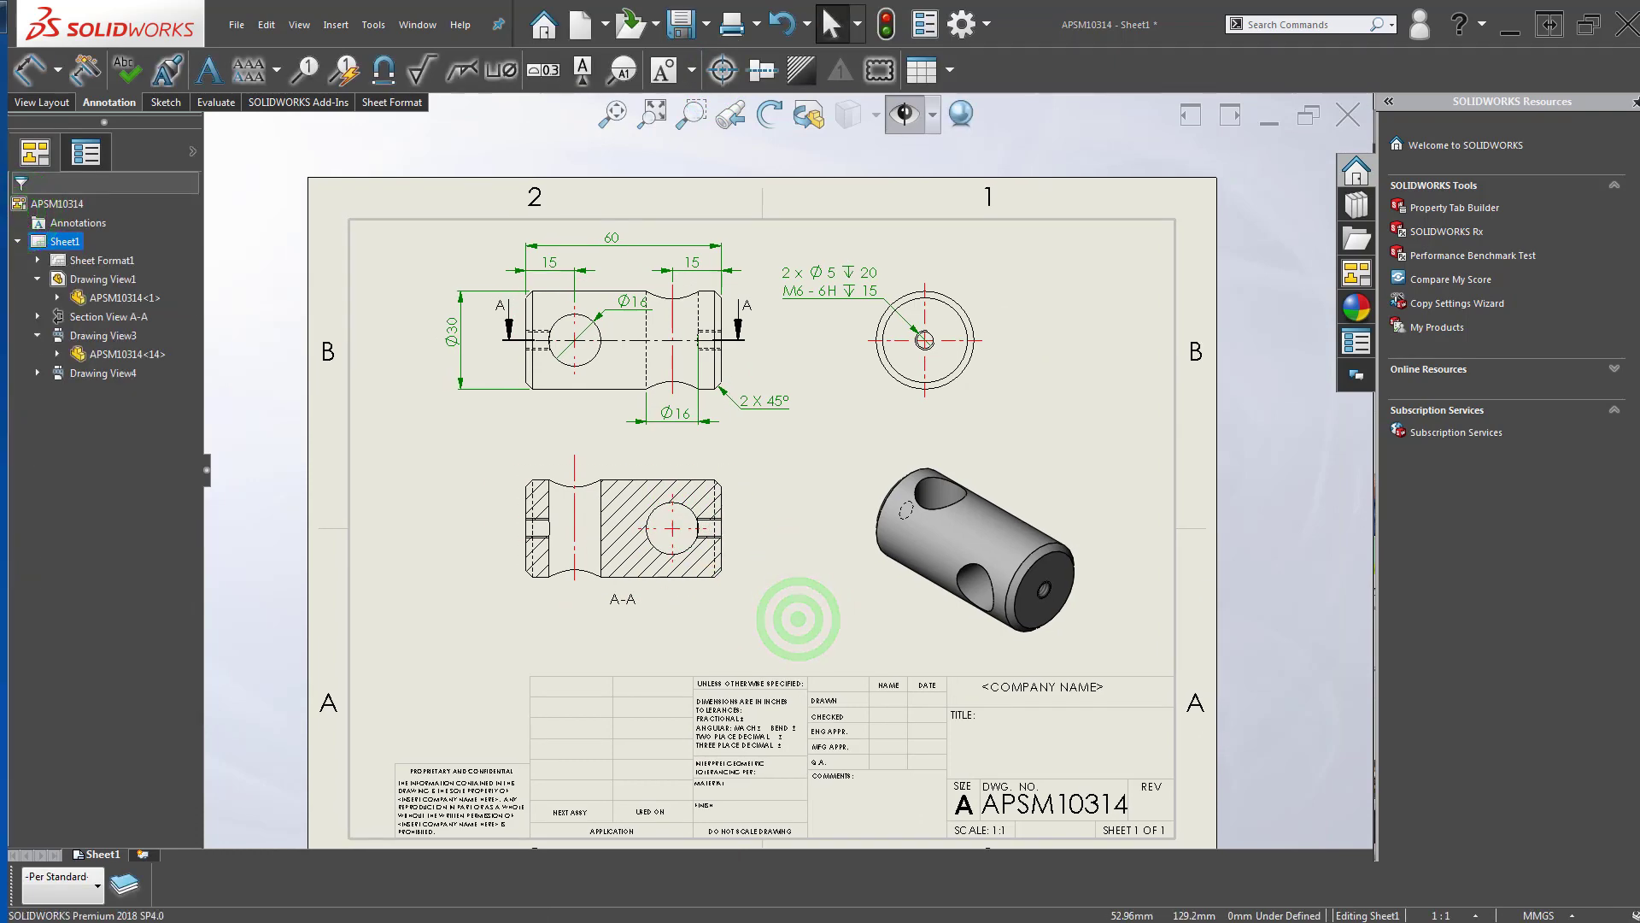
Step: Save the drawing and create a new part document
{"action": "key", "text": "ctrl+s"}
{"action": "left_click", "coordinate": [664, 183]}
{"action": "left_click", "coordinate": [583, 27]}
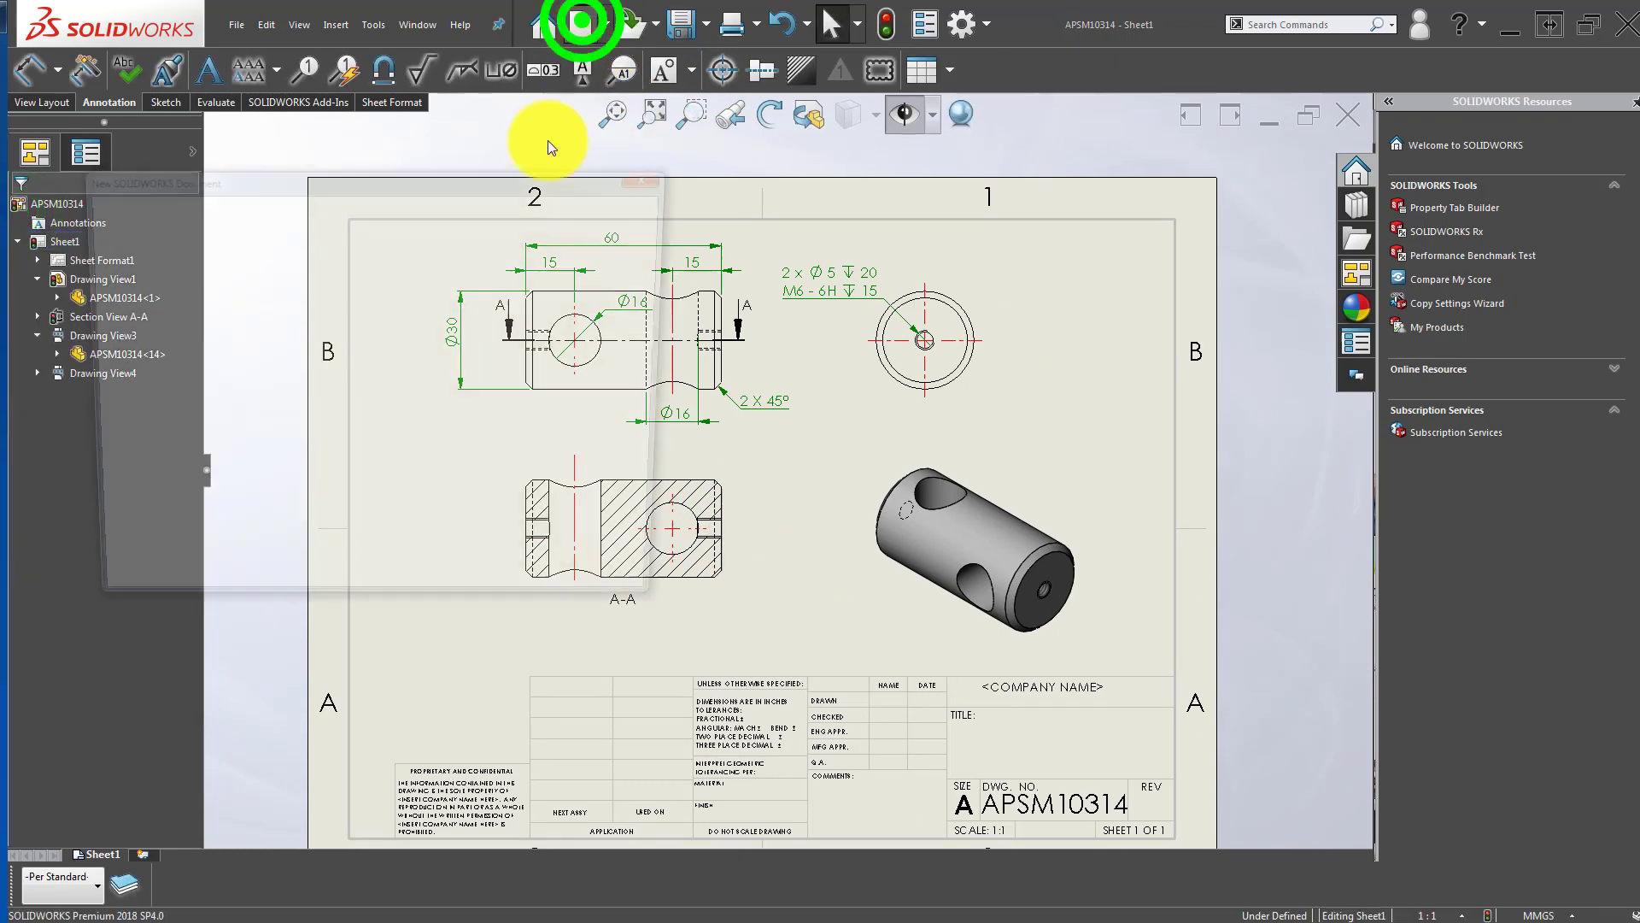
{"action": "double_click", "coordinate": [116, 229]}
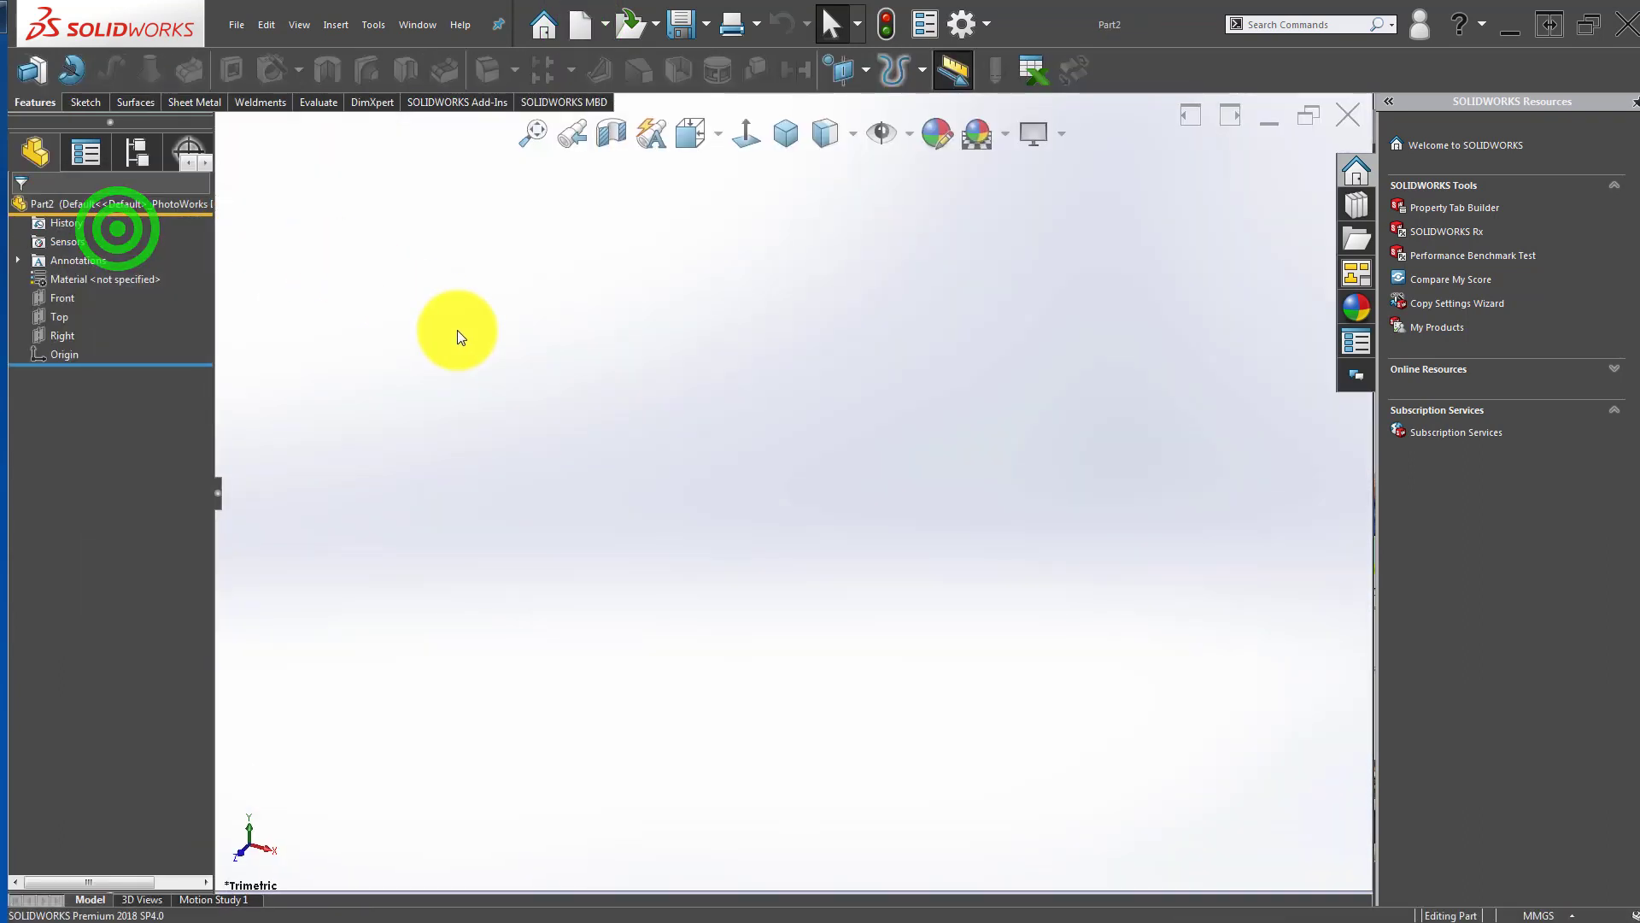
Step: Sketch a horizontal centerline about 67 mm long on the Front plane, running right from the origin
{"action": "left_click", "coordinate": [62, 294]}
{"action": "left_click", "coordinate": [68, 268]}
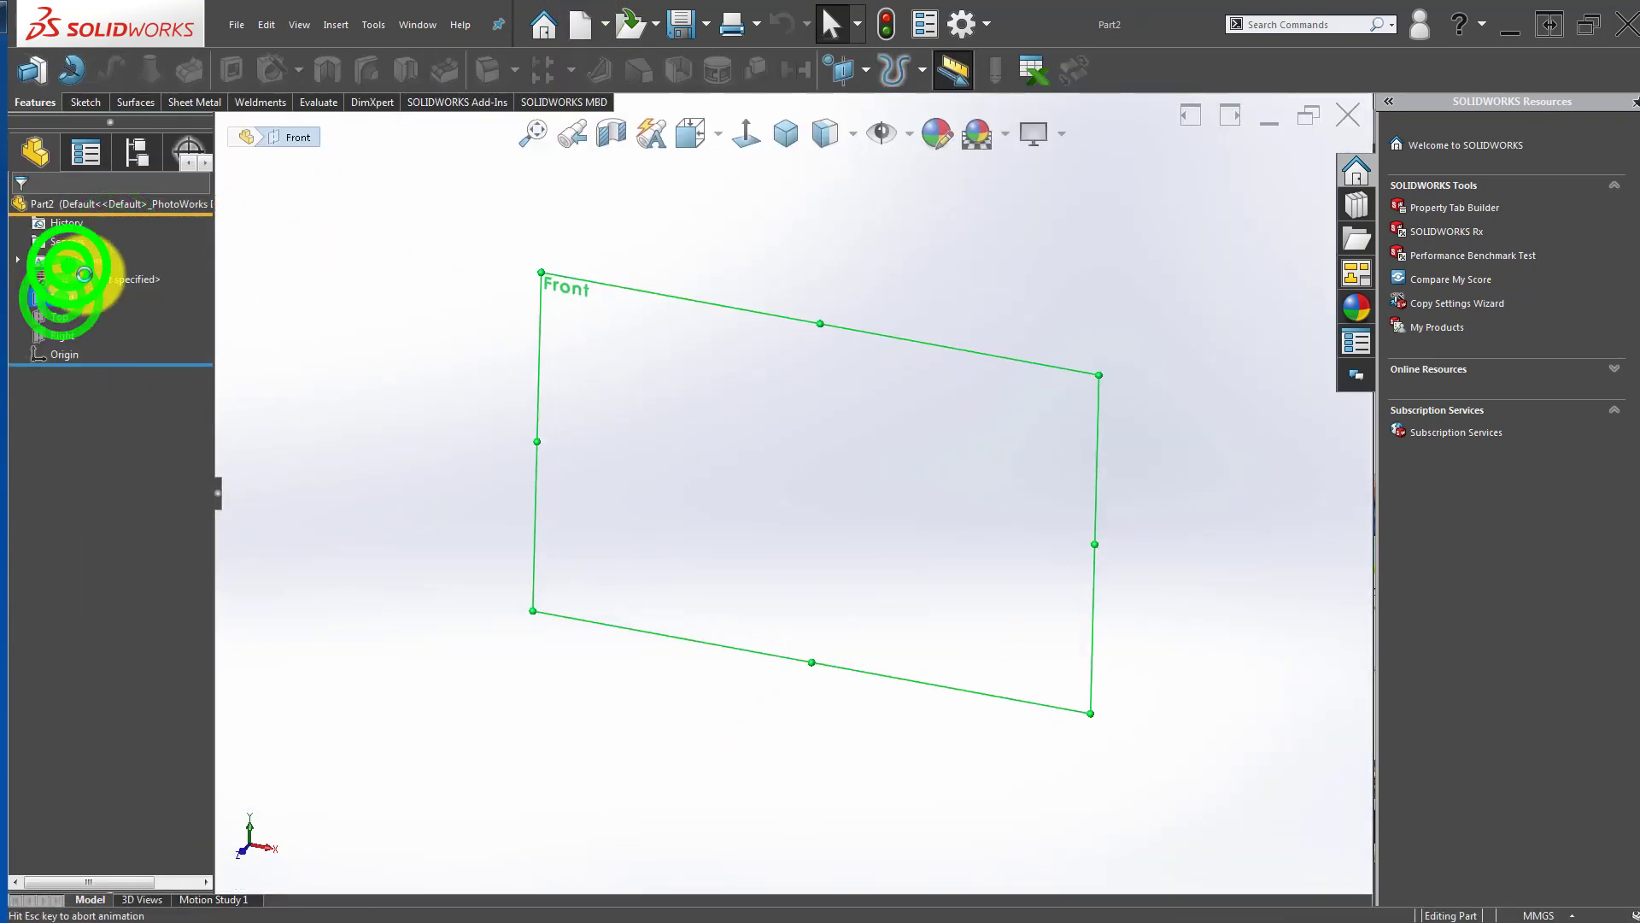
{"action": "left_click", "coordinate": [162, 68]}
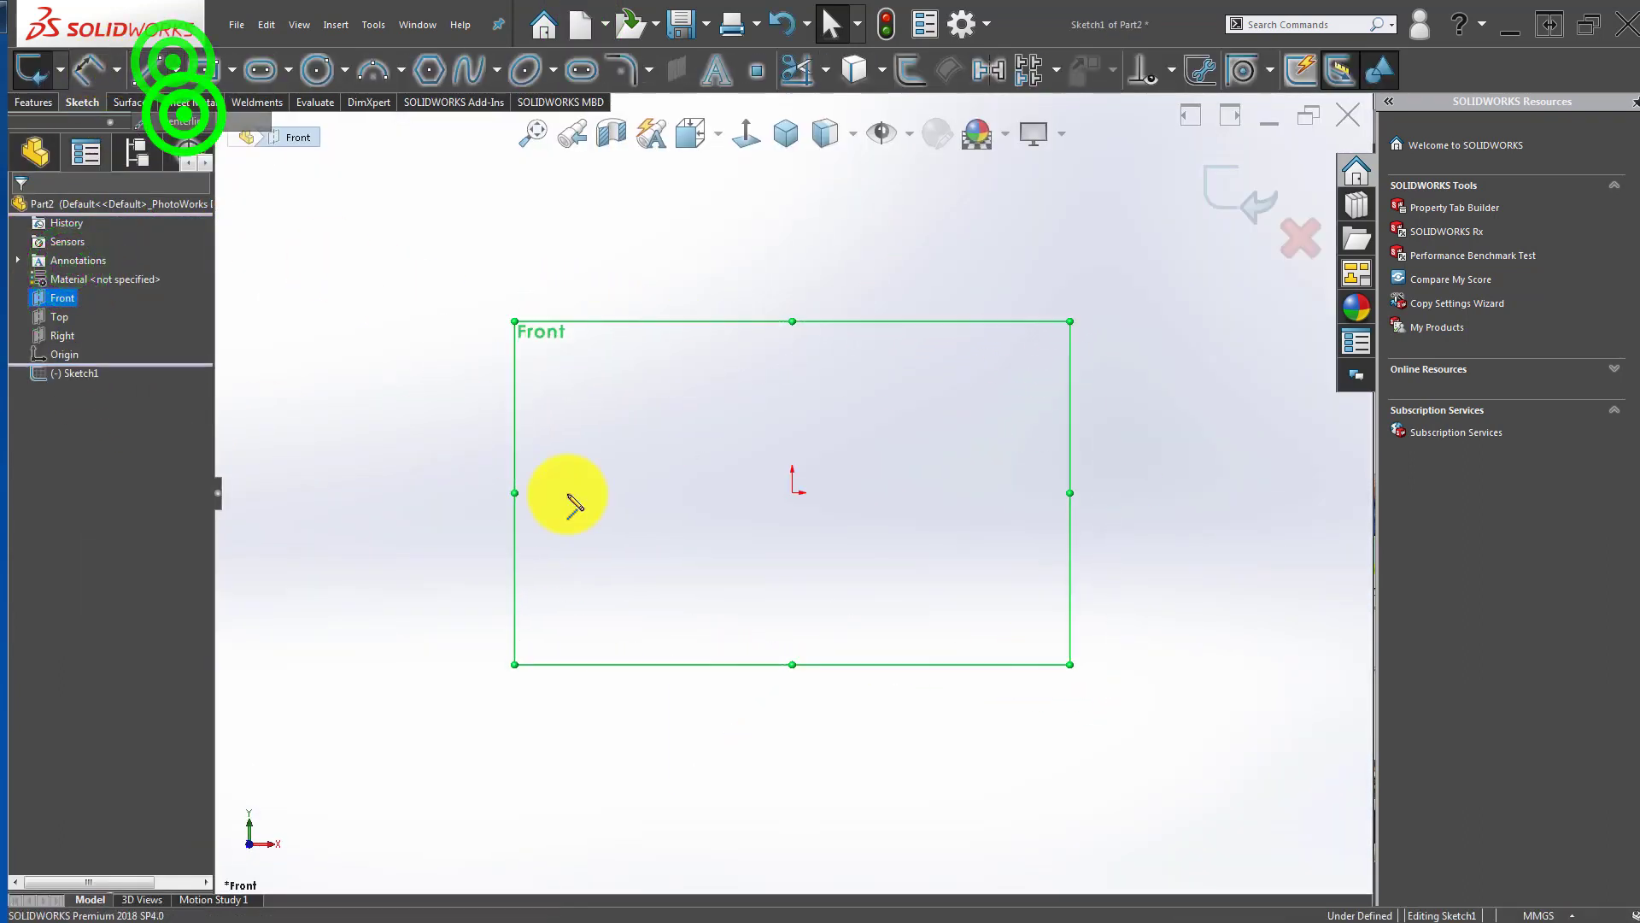
{"action": "left_click", "coordinate": [790, 493]}
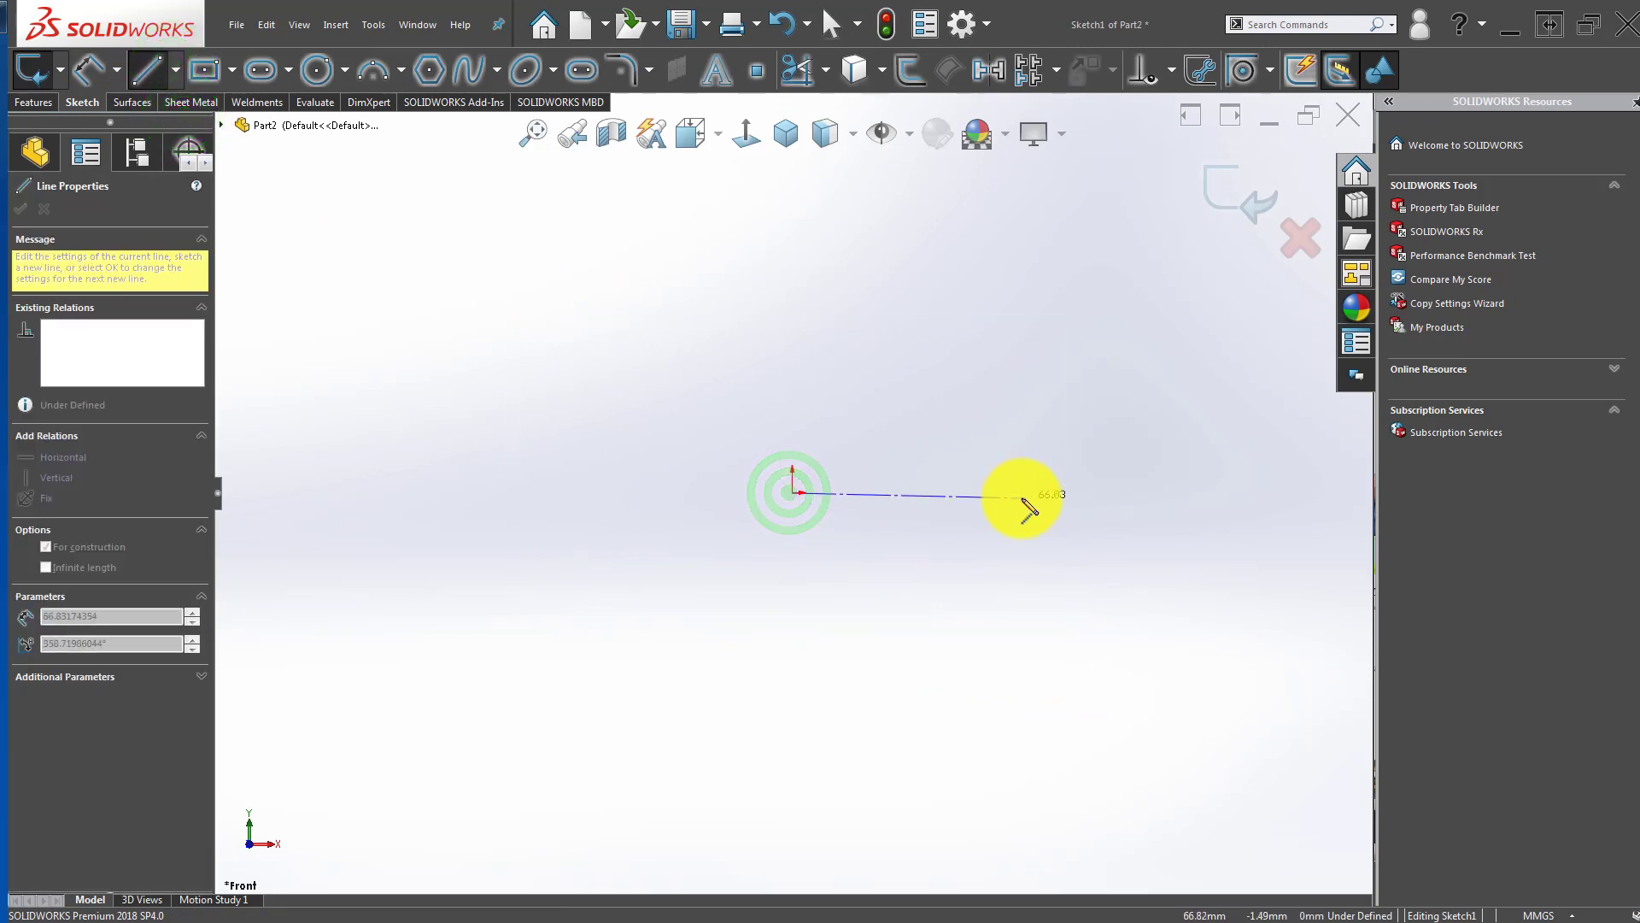
{"action": "left_click", "coordinate": [1025, 492]}
{"action": "key", "text": "Escape"}
Step: Sketch a corner rectangle from the origin up and to the right, about 150 mm long and 14 mm high
{"action": "left_click", "coordinate": [204, 67]}
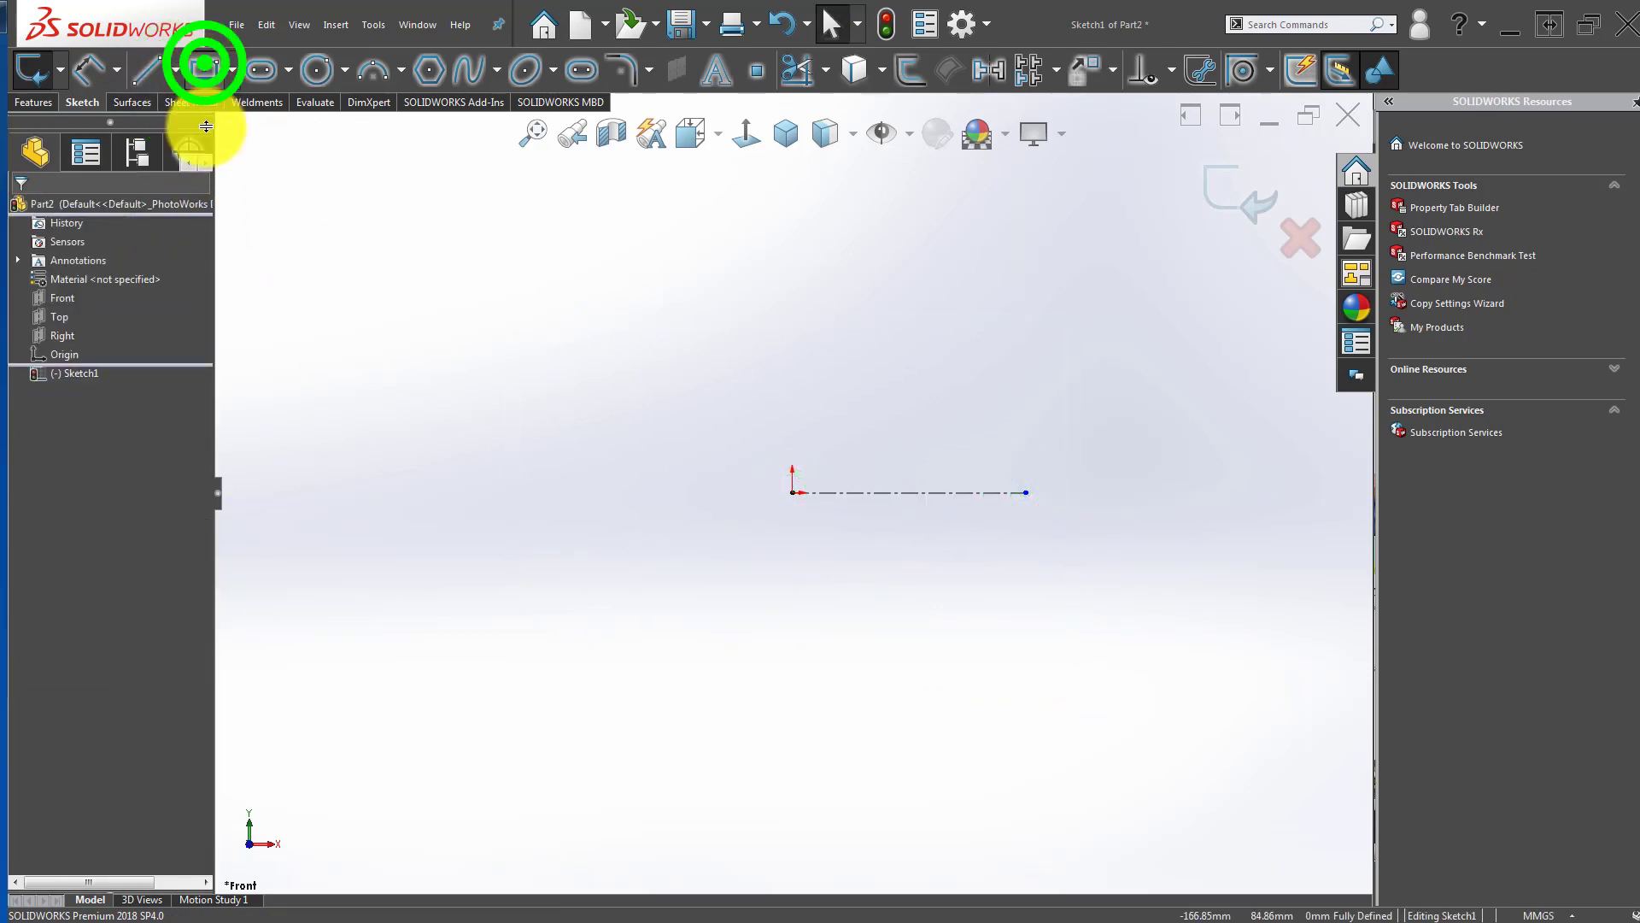
{"action": "left_click", "coordinate": [45, 270]}
{"action": "left_click", "coordinate": [794, 493]}
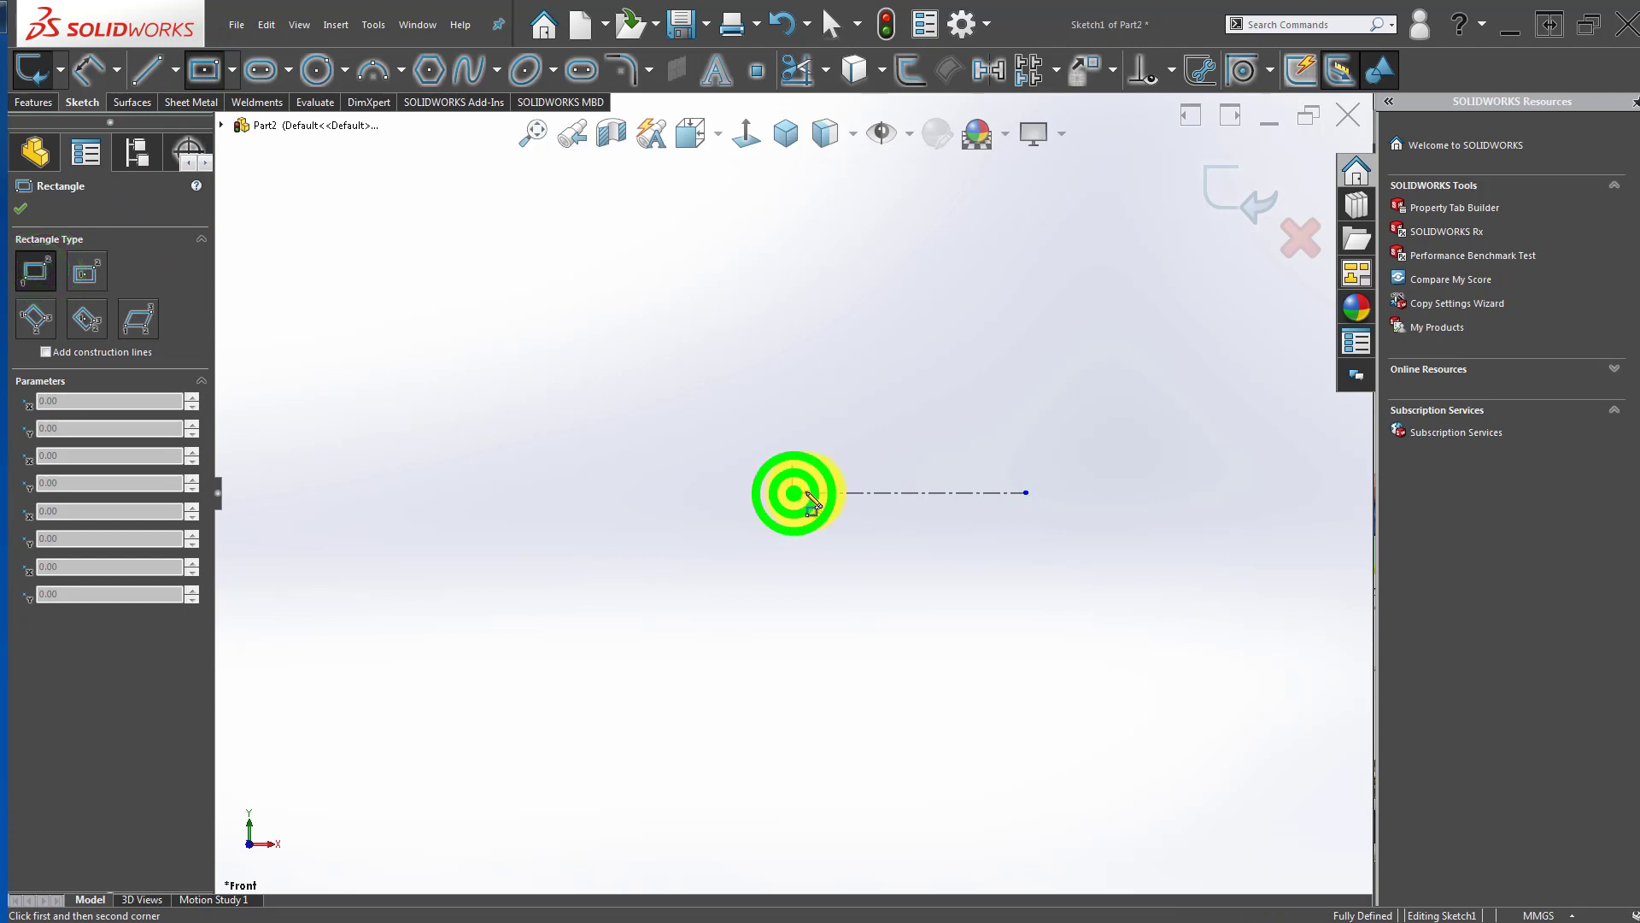
{"action": "left_click", "coordinate": [1308, 444]}
{"action": "key", "text": "Escape"}
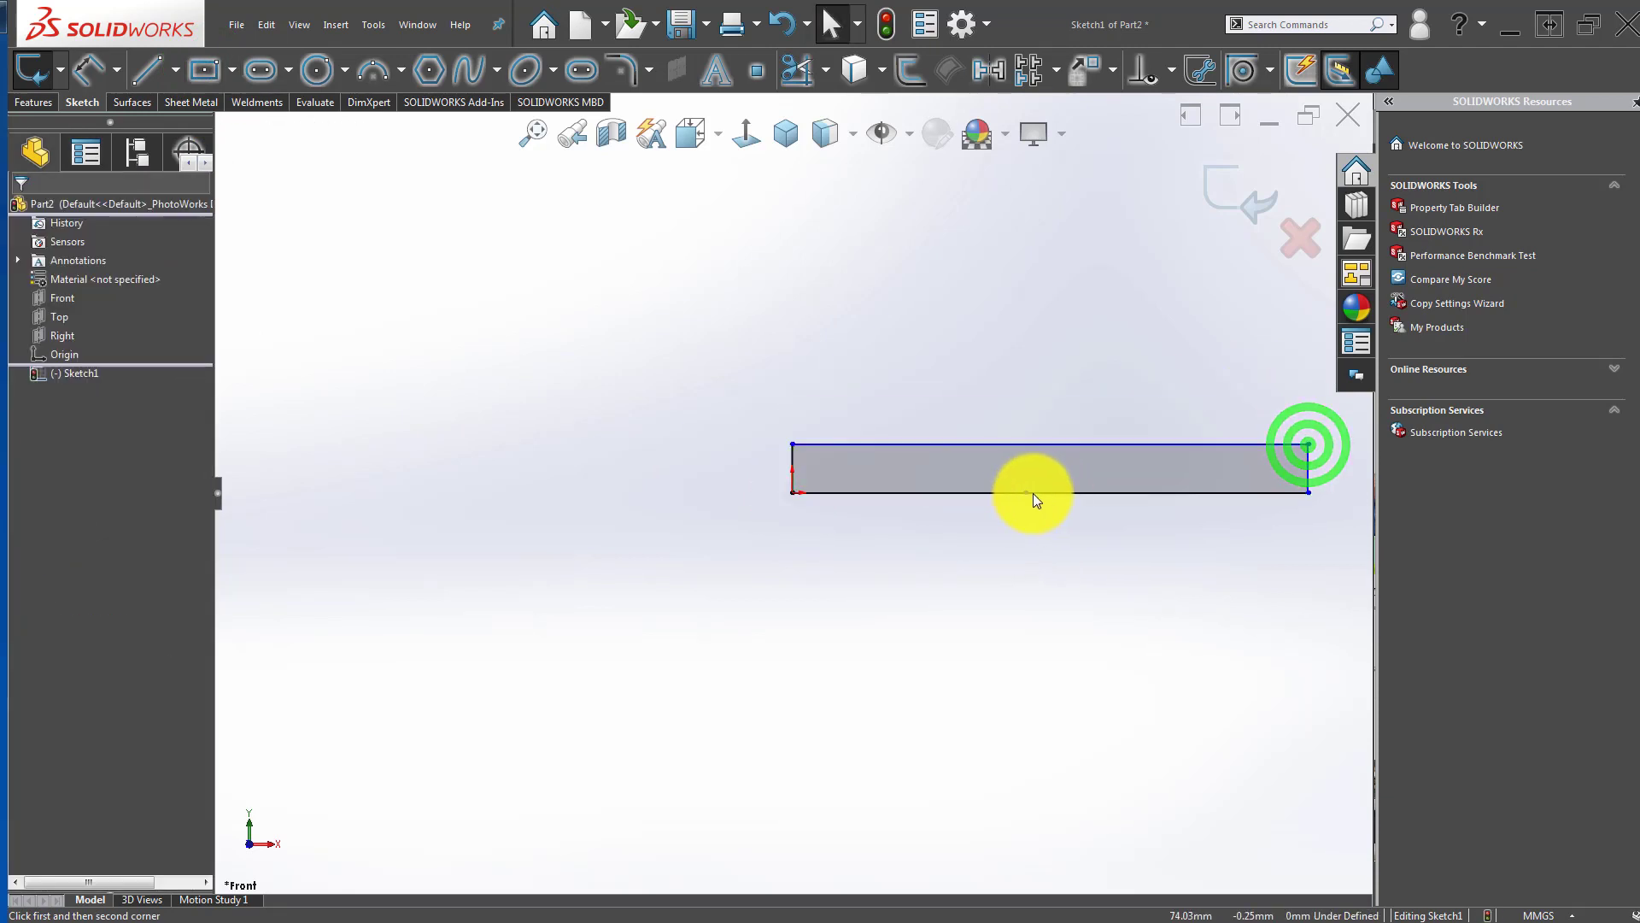
Step: Move the centerline's free end to the opposite side of the origin so it extends about 62 mm left of the rectangle
{"action": "left_click", "coordinate": [1021, 493]}
{"action": "left_click_drag", "start_coordinate": [999, 495], "coordinate": [581, 493]}
{"action": "left_click", "coordinate": [853, 631]}
{"action": "scroll", "coordinate": [854, 629], "scroll_direction": "up", "scroll_amount": 4}
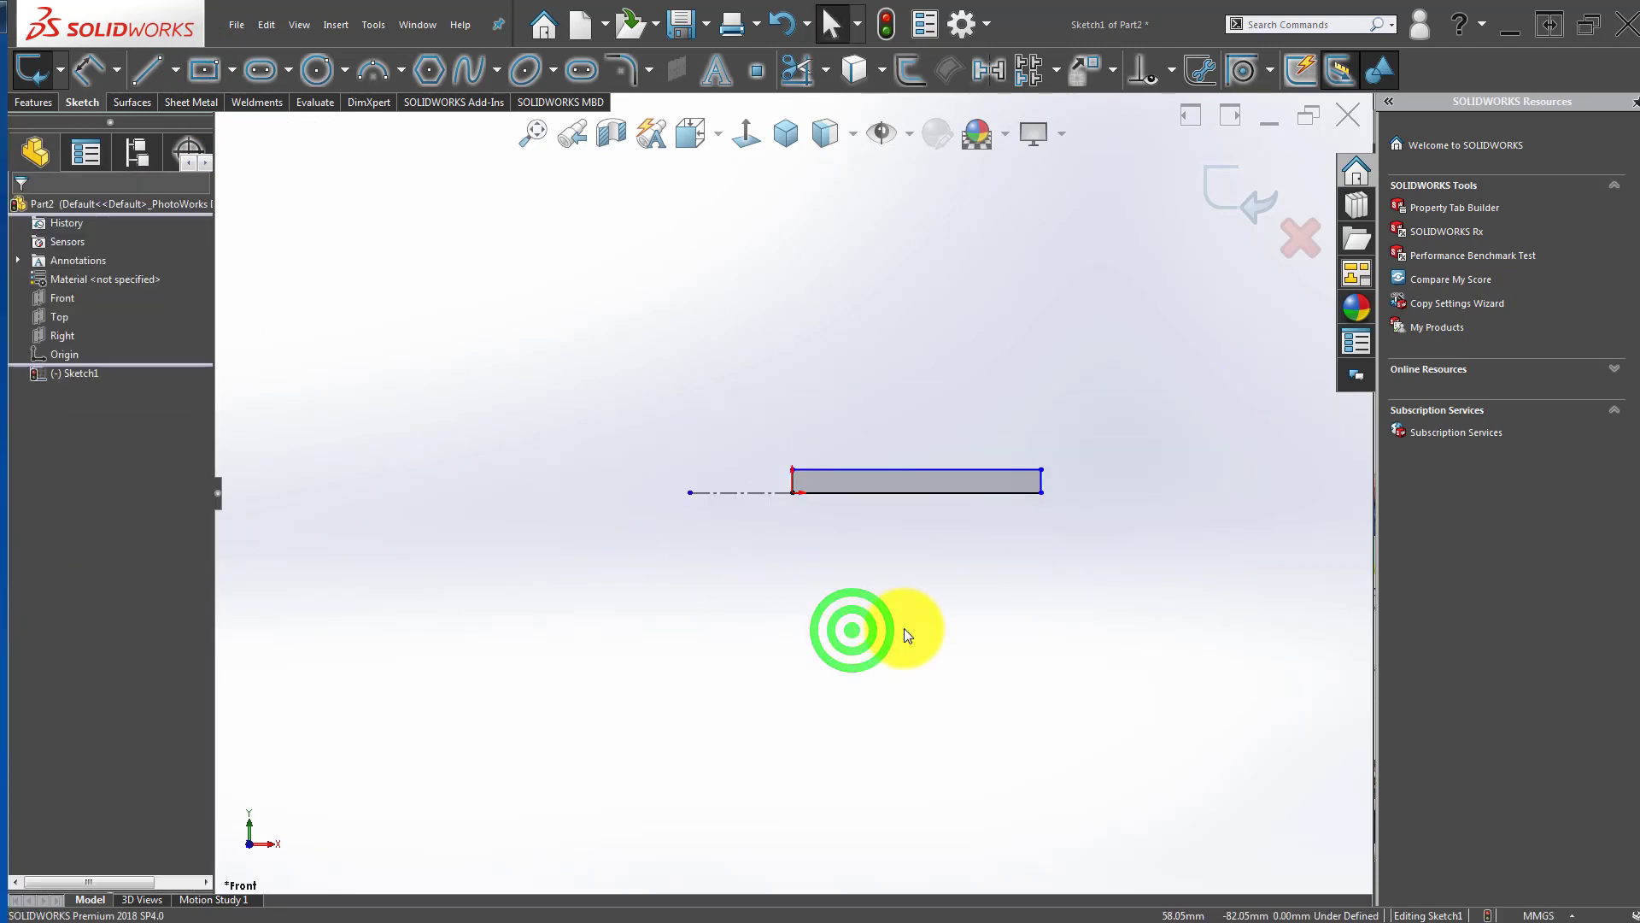
{"action": "left_click", "coordinate": [957, 609]}
Step: Dimension the rectangle's upper edge about the centerline as a 16 mm diameter, placing the dimension left of the profile
{"action": "scroll", "coordinate": [1010, 584], "scroll_direction": "down", "scroll_amount": 3}
{"action": "right_click_drag", "start_coordinate": [947, 633], "coordinate": [939, 564]}
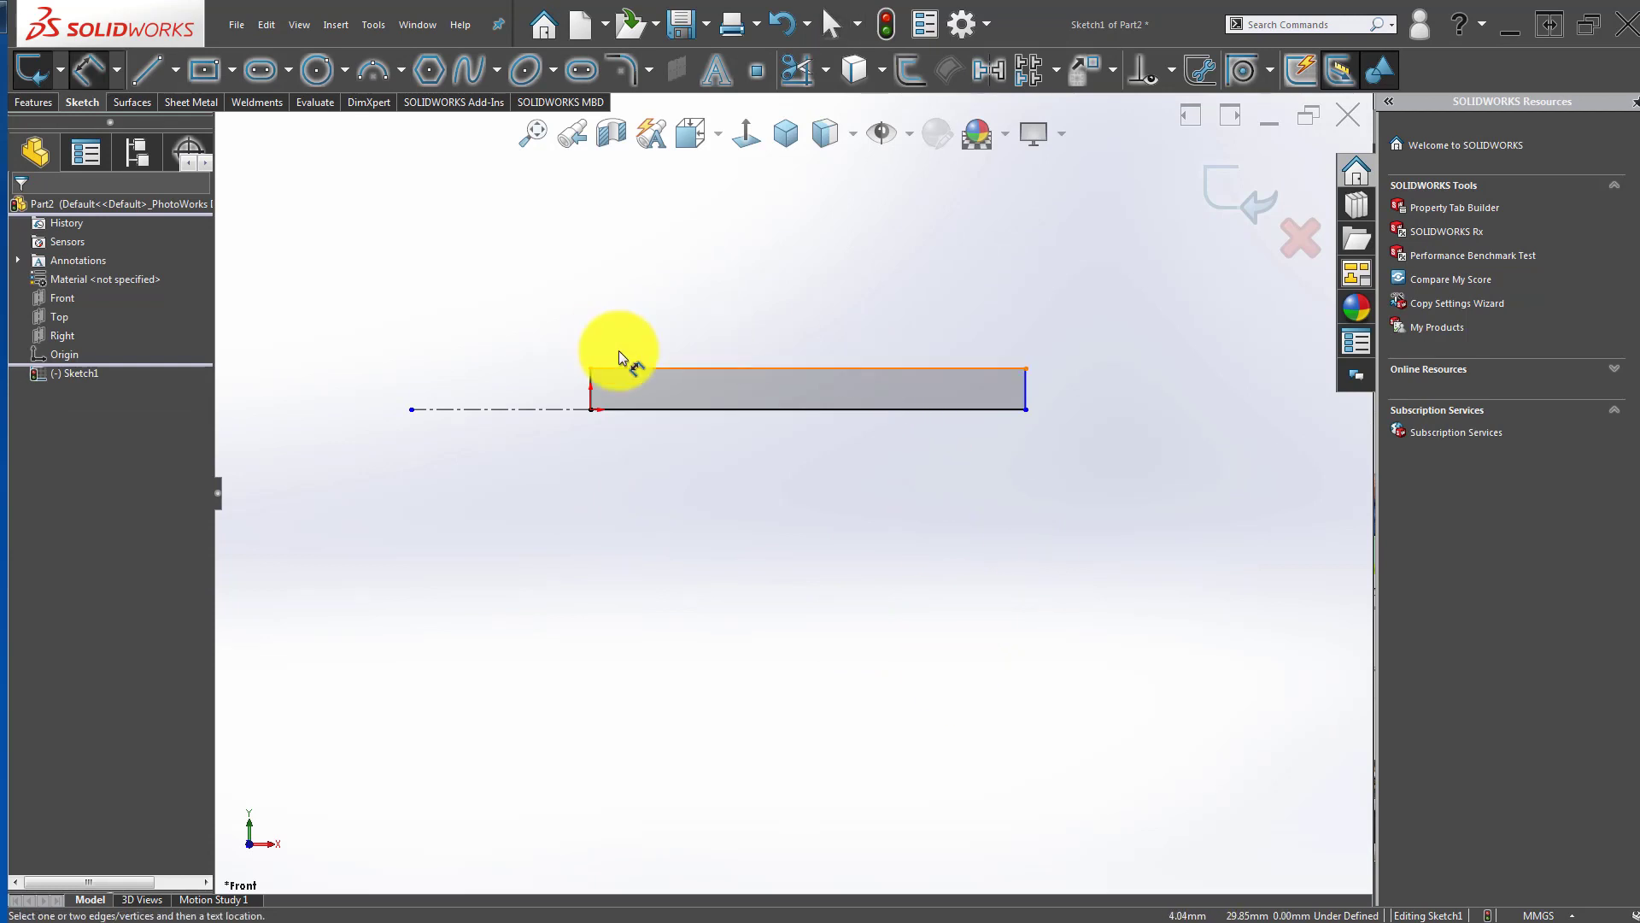
{"action": "left_click", "coordinate": [644, 368]}
{"action": "left_click", "coordinate": [533, 401]}
{"action": "left_click", "coordinate": [535, 458]}
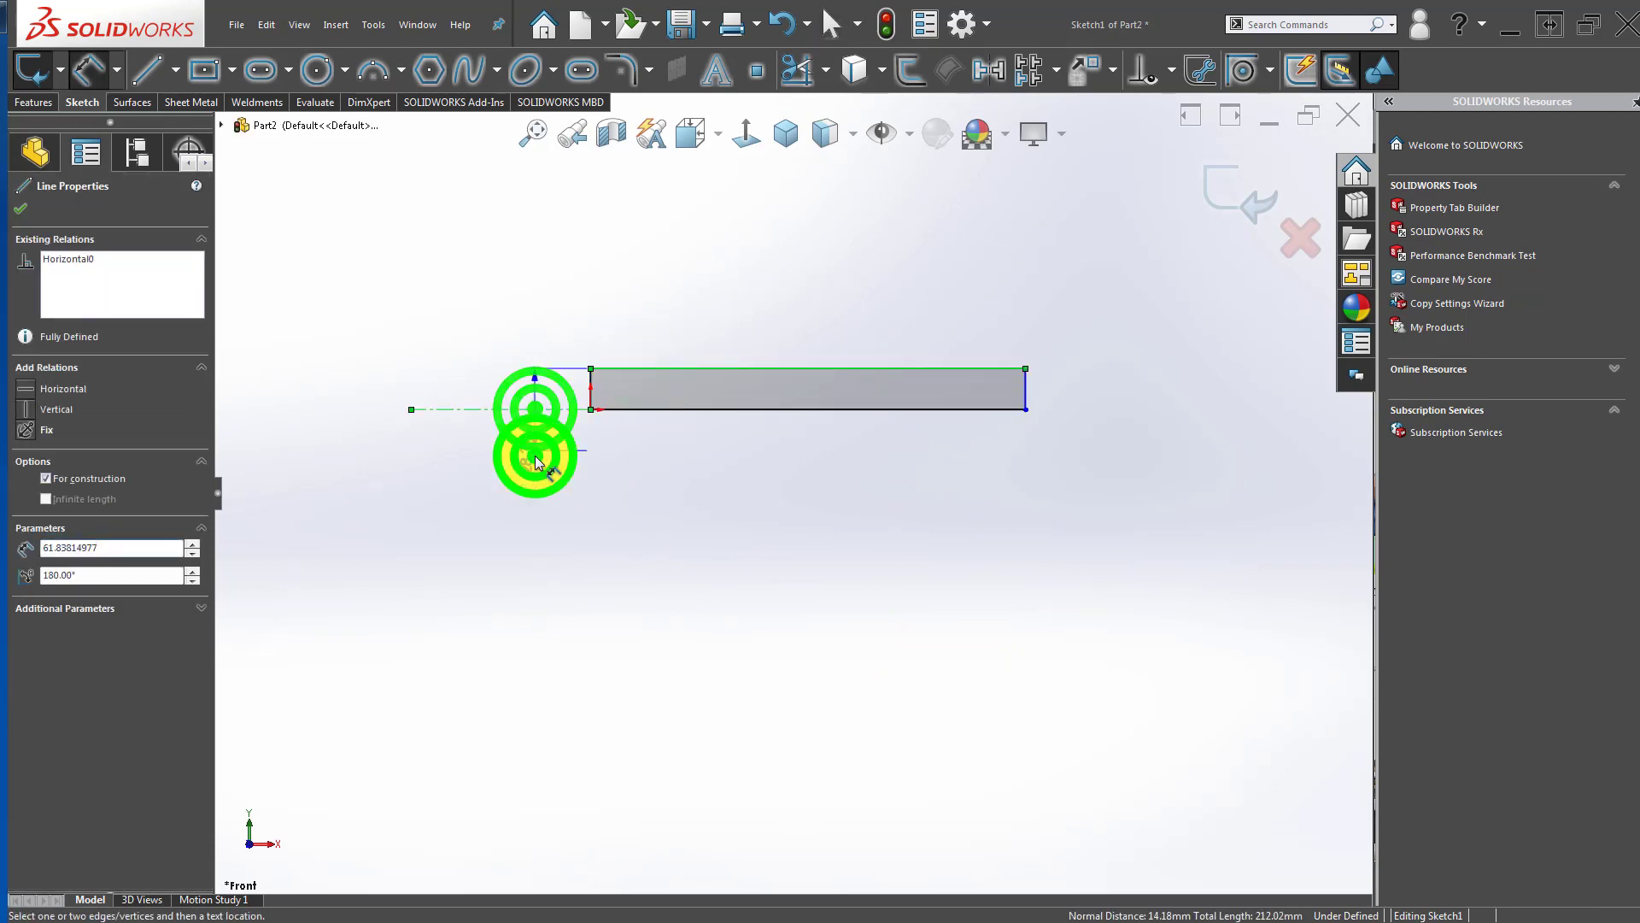
{"action": "type", "text": "16"}
{"action": "key", "text": "Return"}
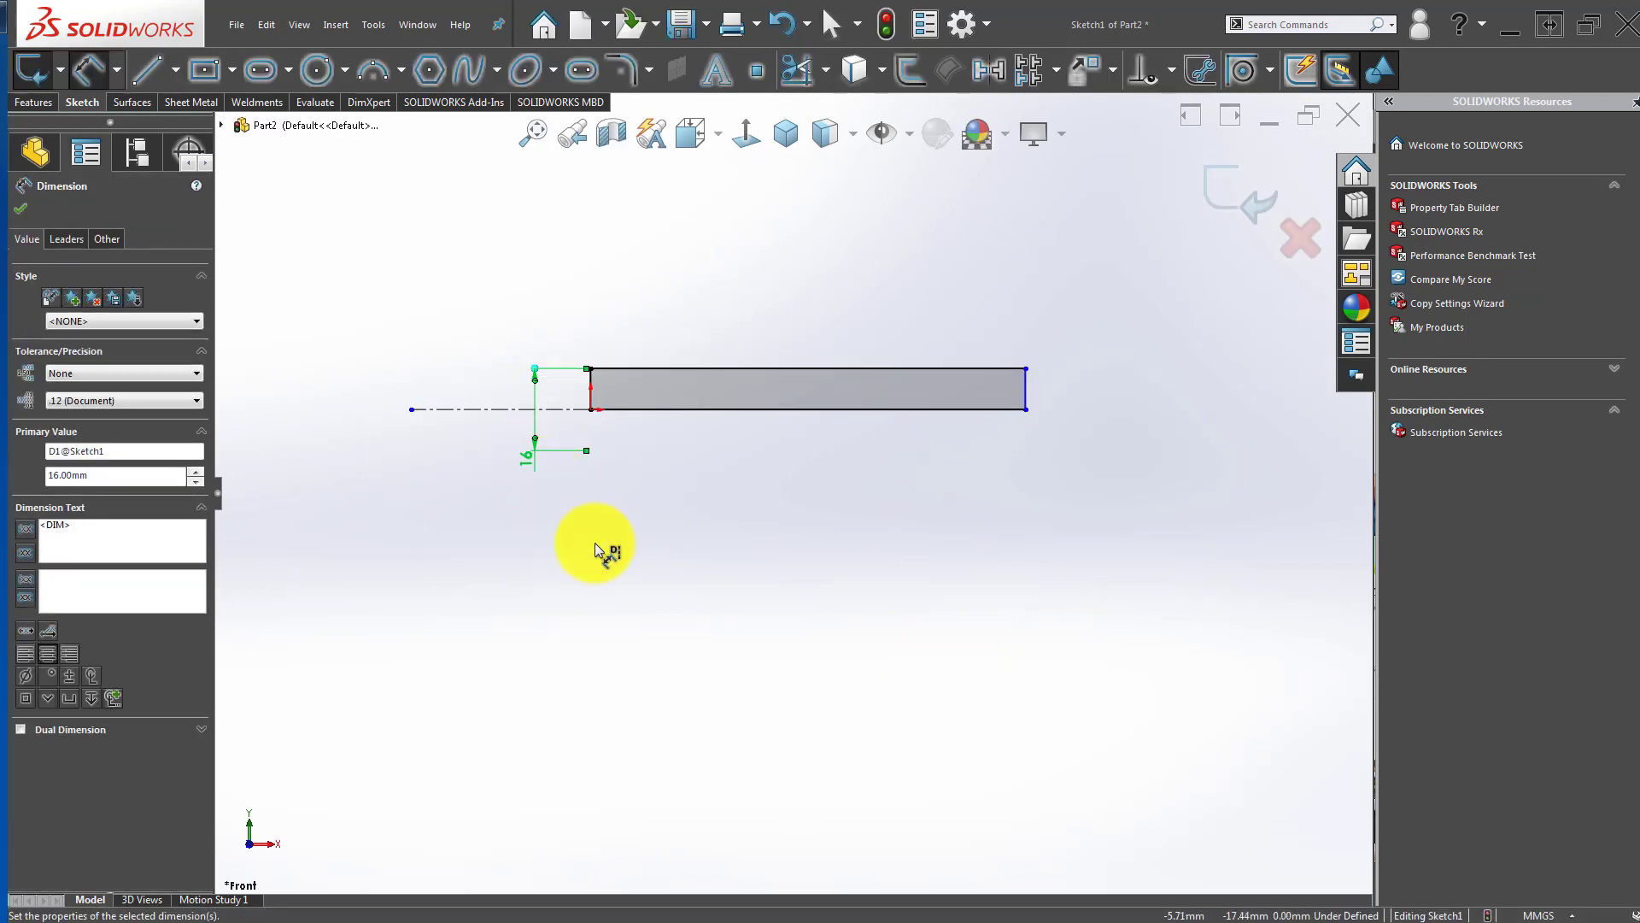
{"action": "left_click", "coordinate": [609, 549]}
Step: Dimension the rectangle's upper edge to a length of 100 mm, placing the dimension above it
{"action": "left_click", "coordinate": [731, 369]}
{"action": "left_click", "coordinate": [773, 275]}
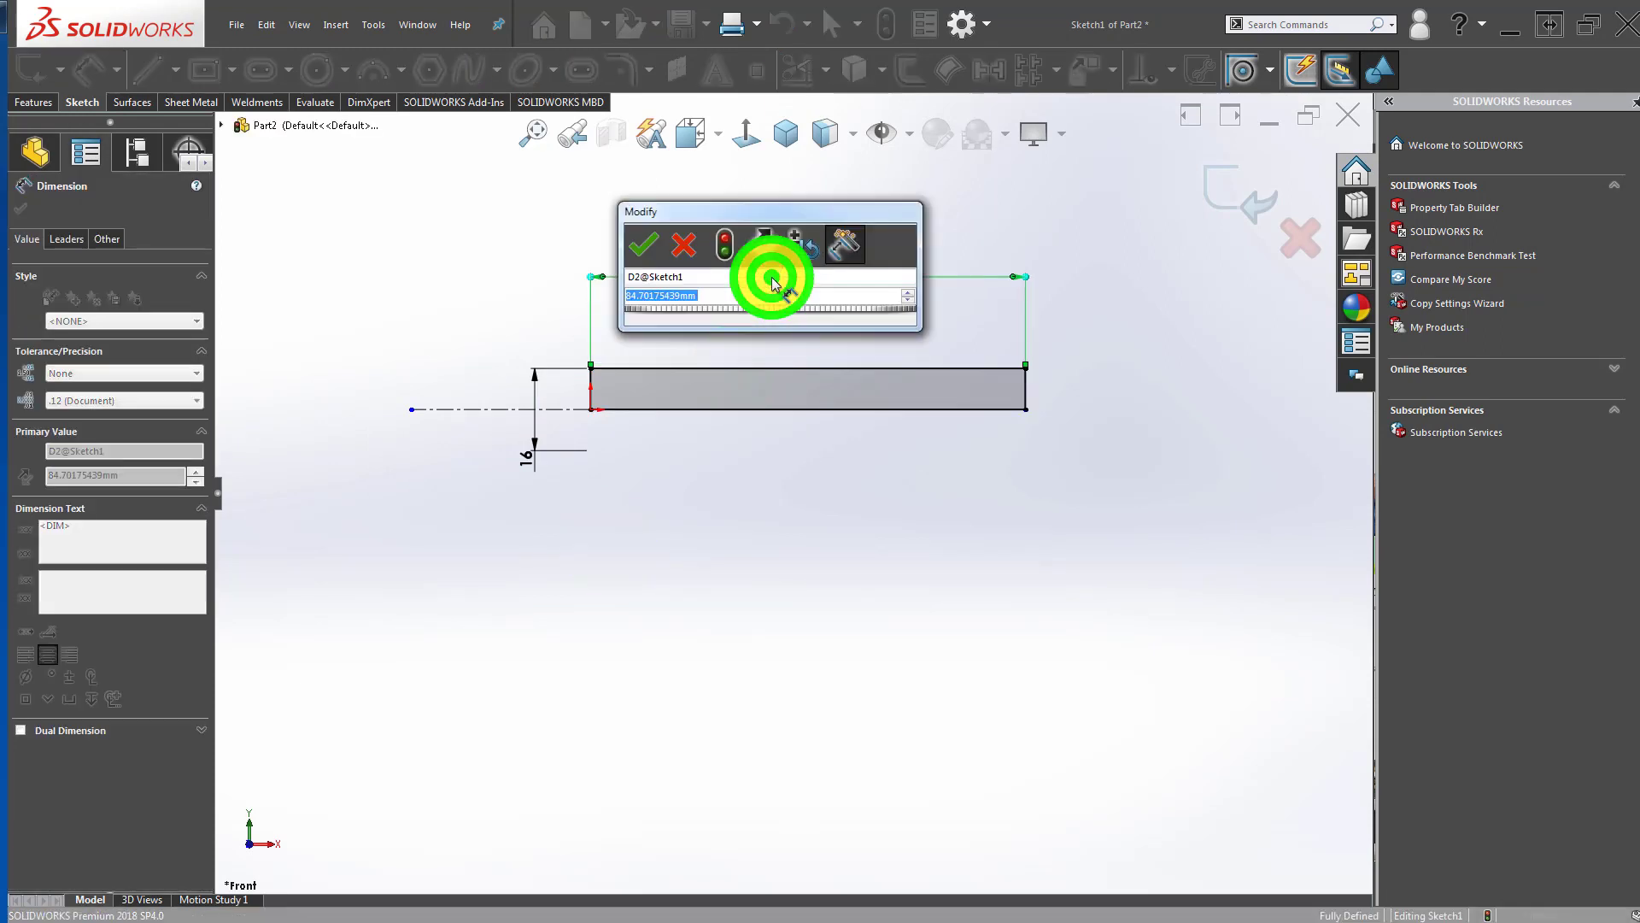
{"action": "type", "text": "100"}
{"action": "key", "text": "Return"}
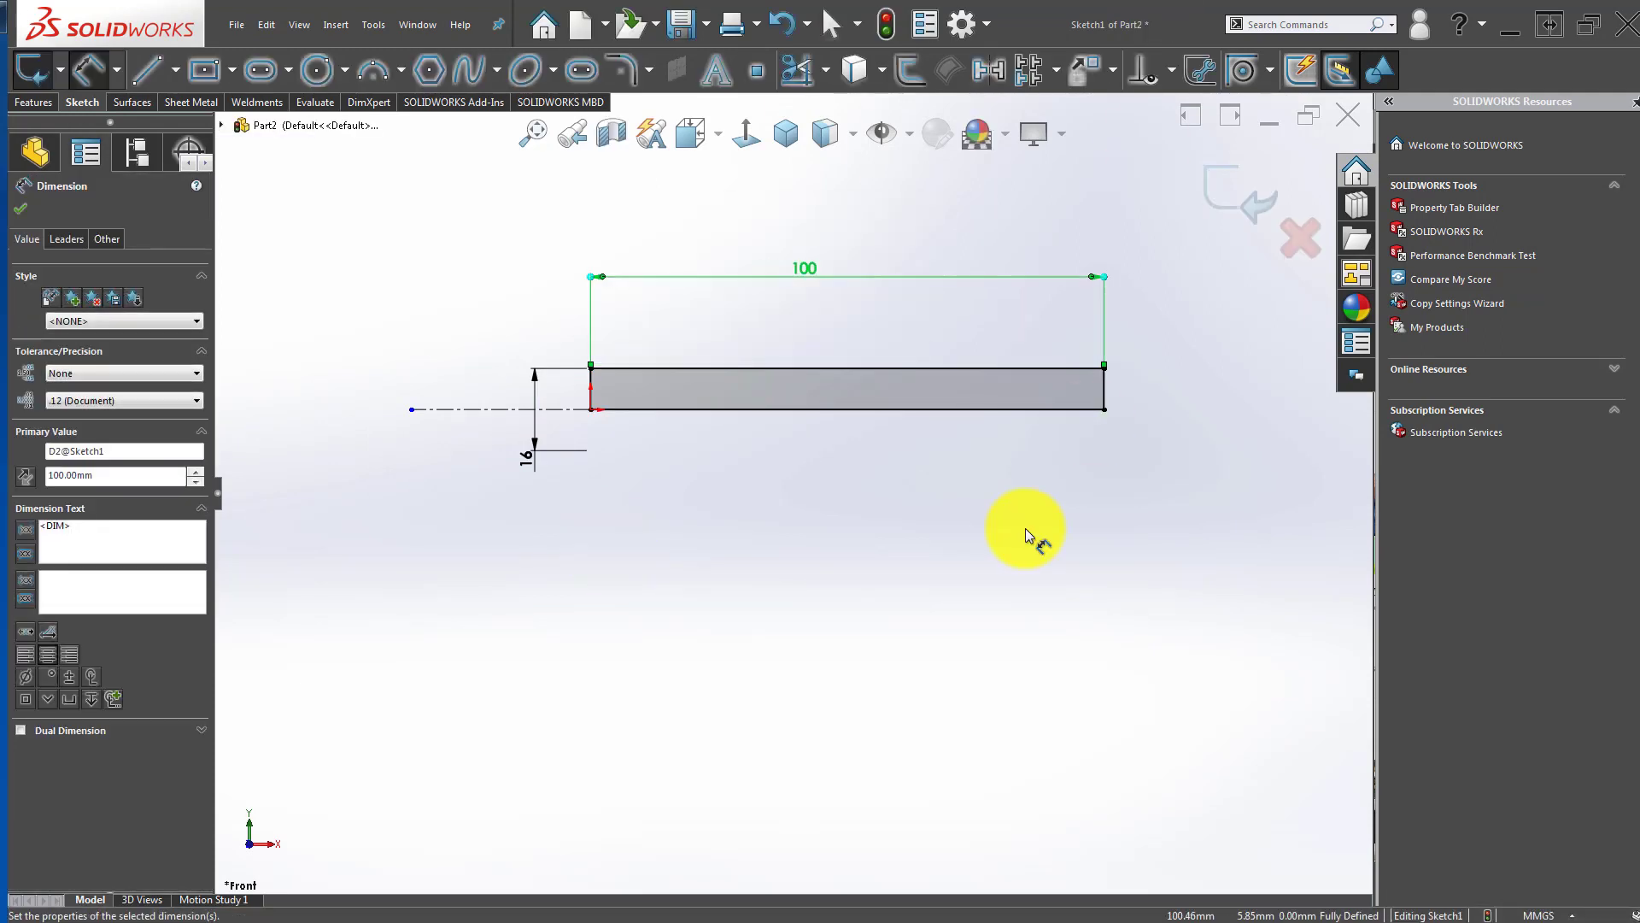
{"action": "left_click", "coordinate": [1021, 526]}
Step: Exit the sketch and revolve the rectangle 360° about the centerline into a solid cylinder
{"action": "left_click", "coordinate": [32, 70]}
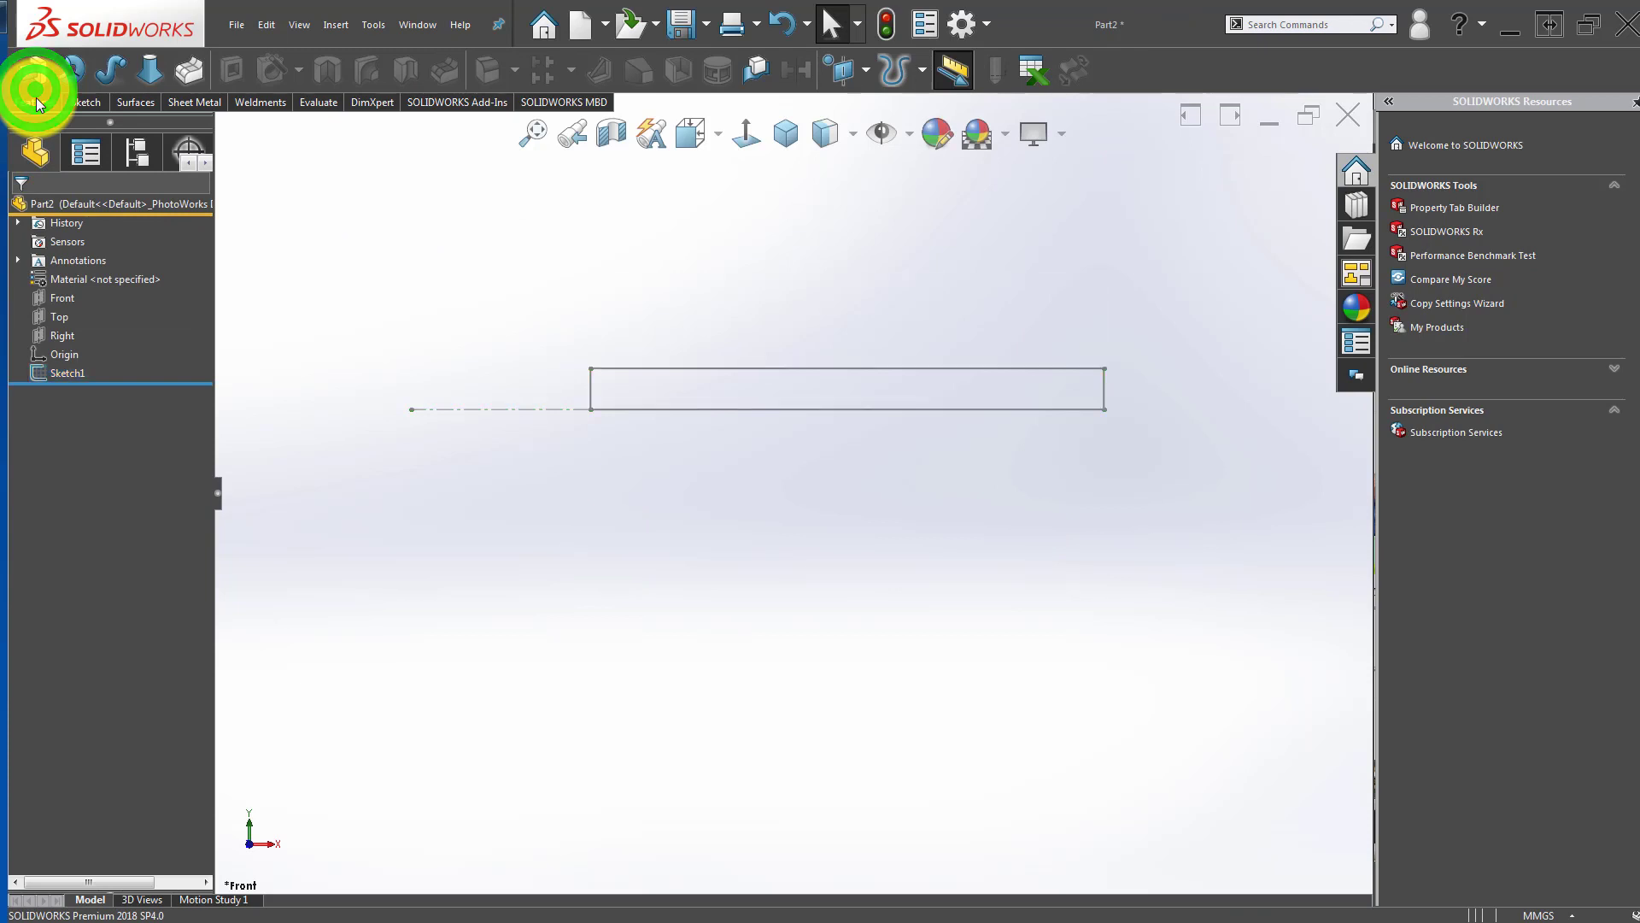
{"action": "left_click", "coordinate": [81, 73]}
{"action": "left_click", "coordinate": [653, 367]}
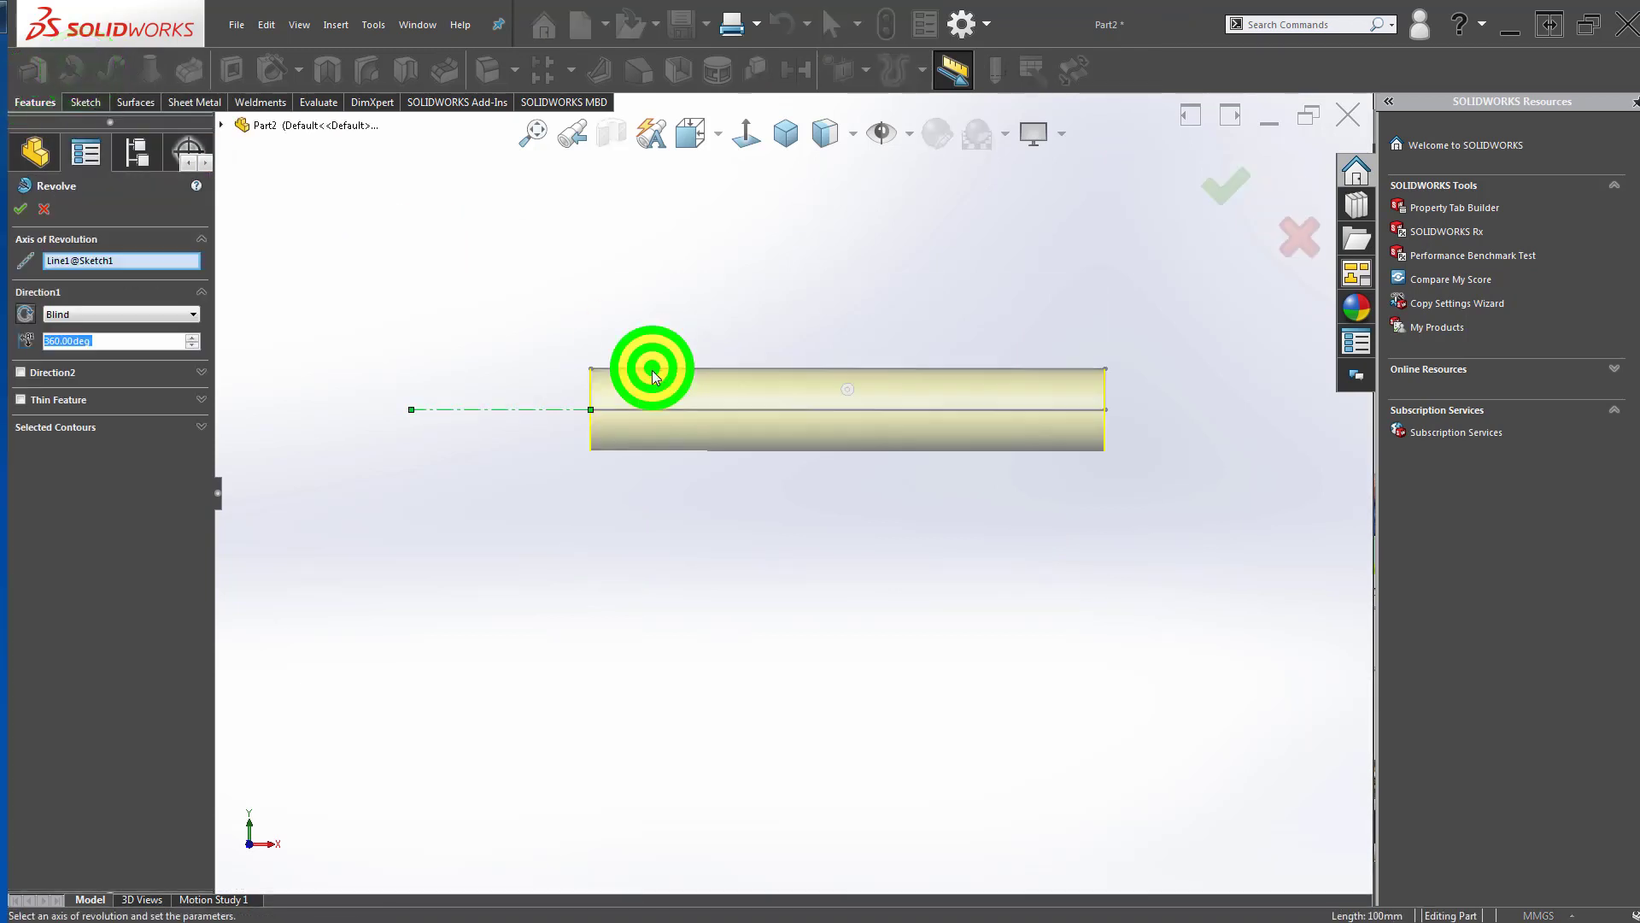
{"action": "left_click", "coordinate": [1227, 188]}
{"action": "left_click", "coordinate": [803, 310]}
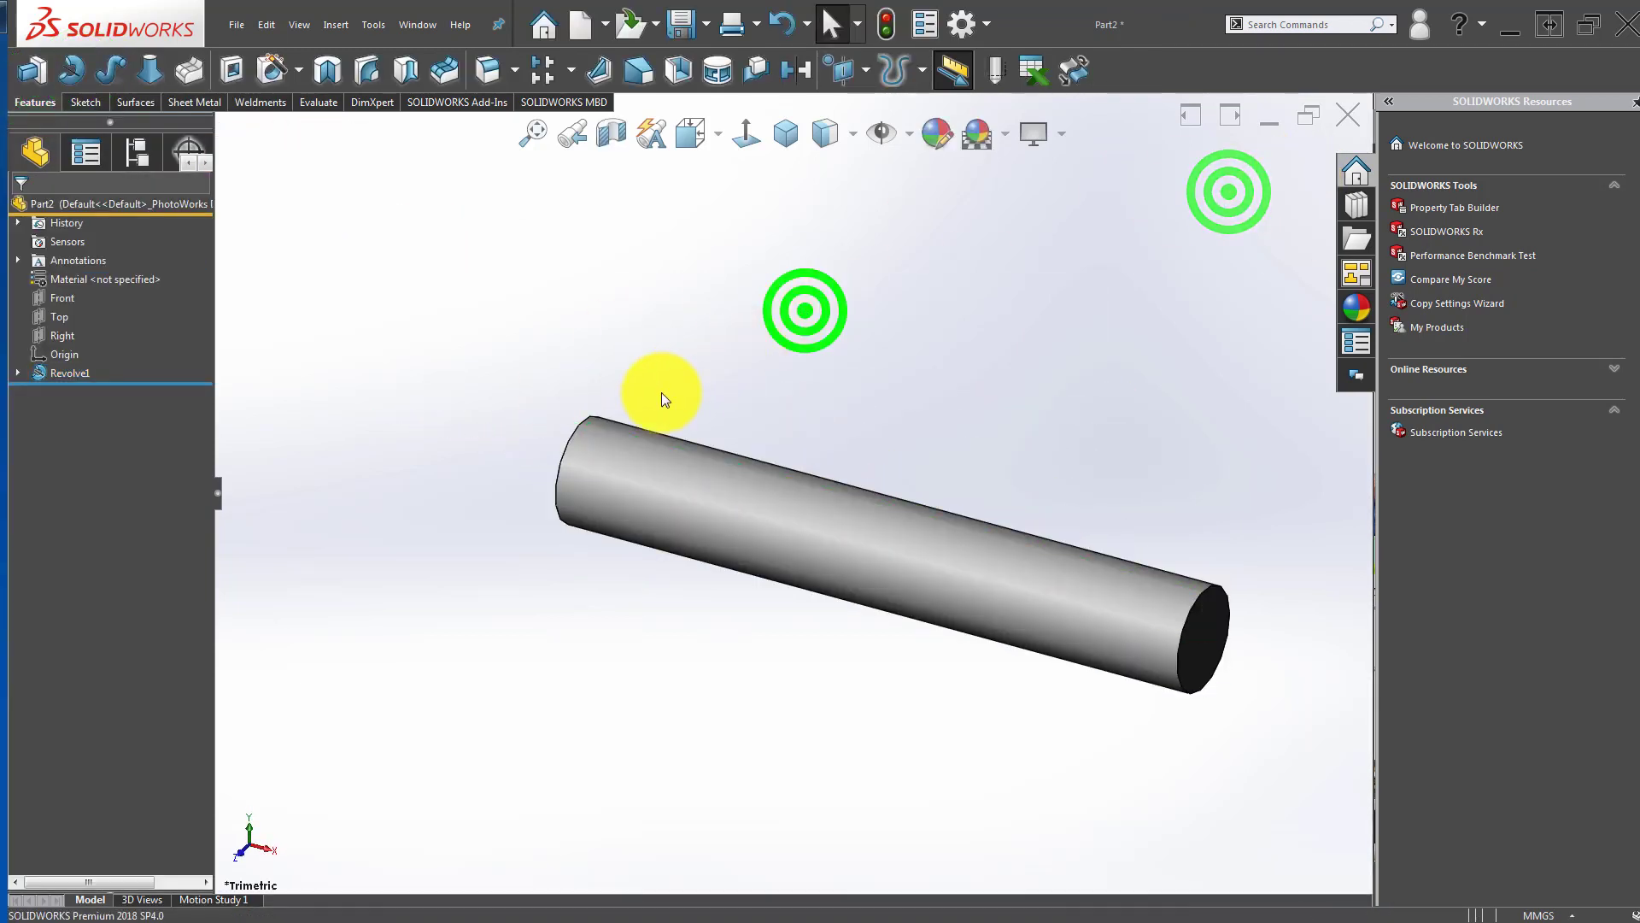
Step: Chamfer both end edges of the cylinder 1 mm at 45° by selecting its cylindrical face
{"action": "left_click", "coordinate": [515, 69]}
{"action": "left_click", "coordinate": [519, 116]}
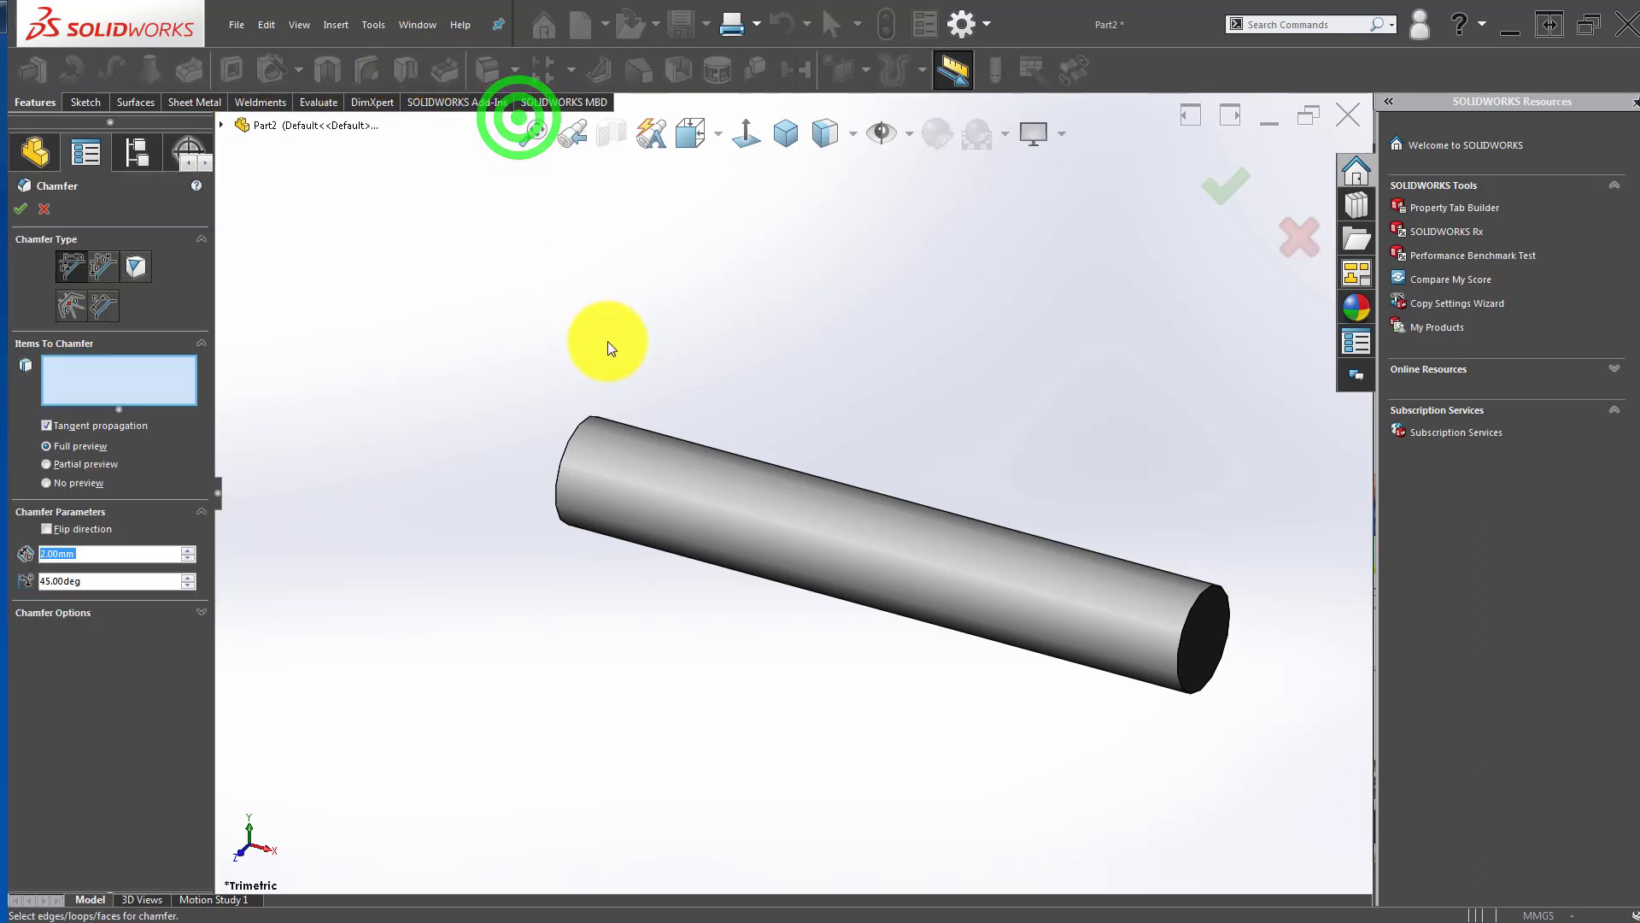
{"action": "scroll", "coordinate": [709, 436], "scroll_direction": "down", "scroll_amount": 5}
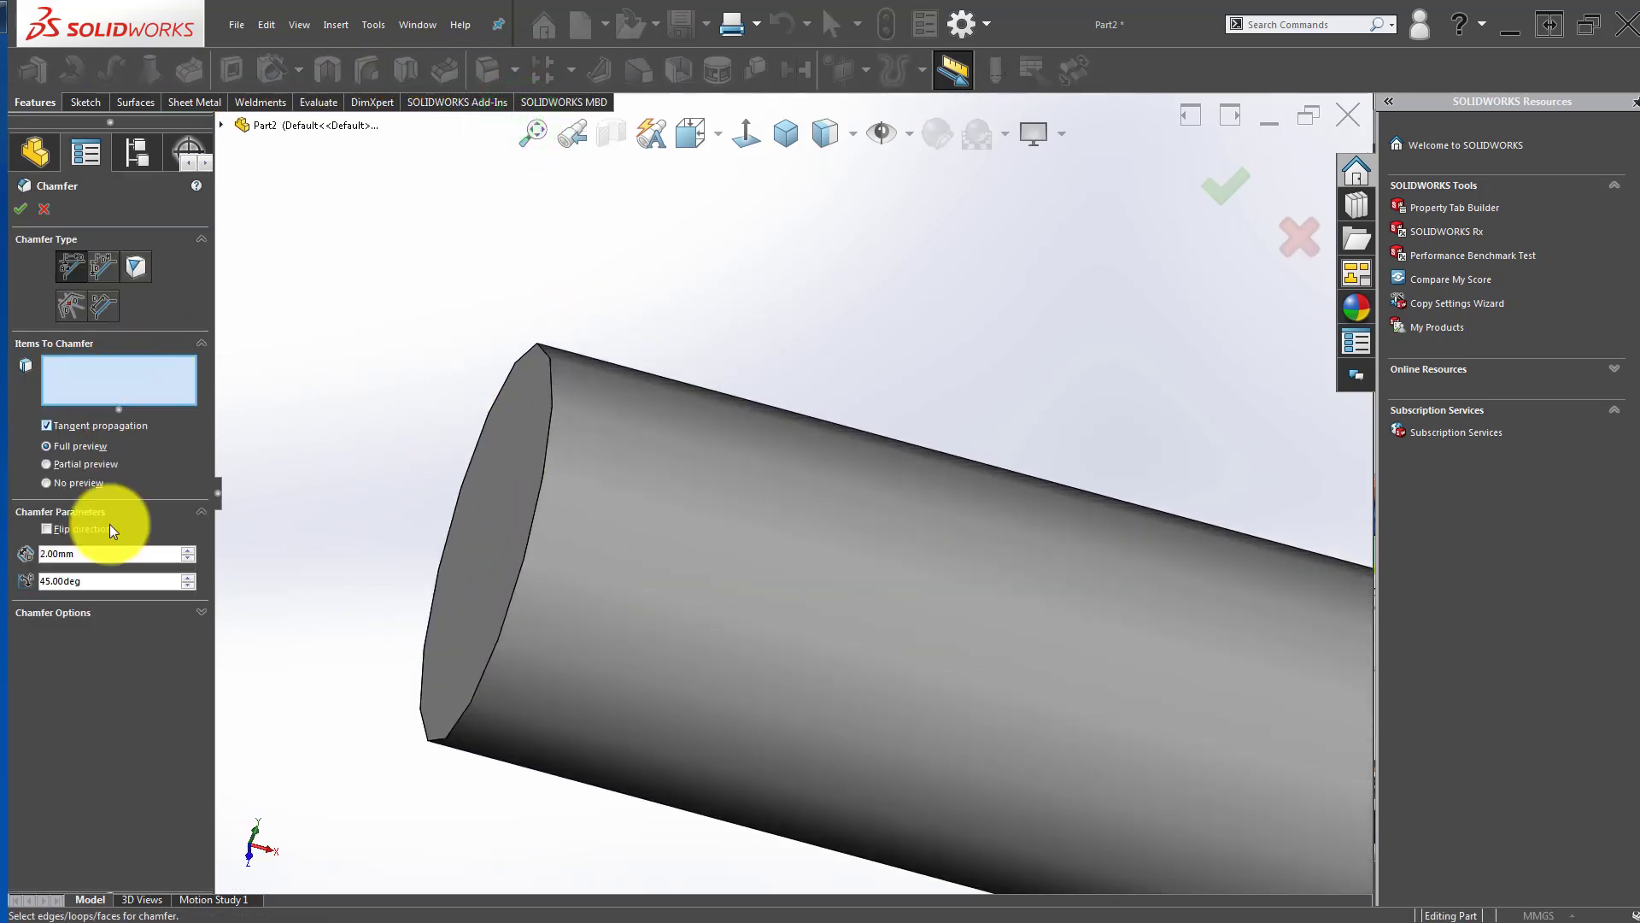
{"action": "left_click_drag", "start_coordinate": [106, 553], "coordinate": [1, 537]}
{"action": "type", "text": "1"}
{"action": "key", "text": "Return"}
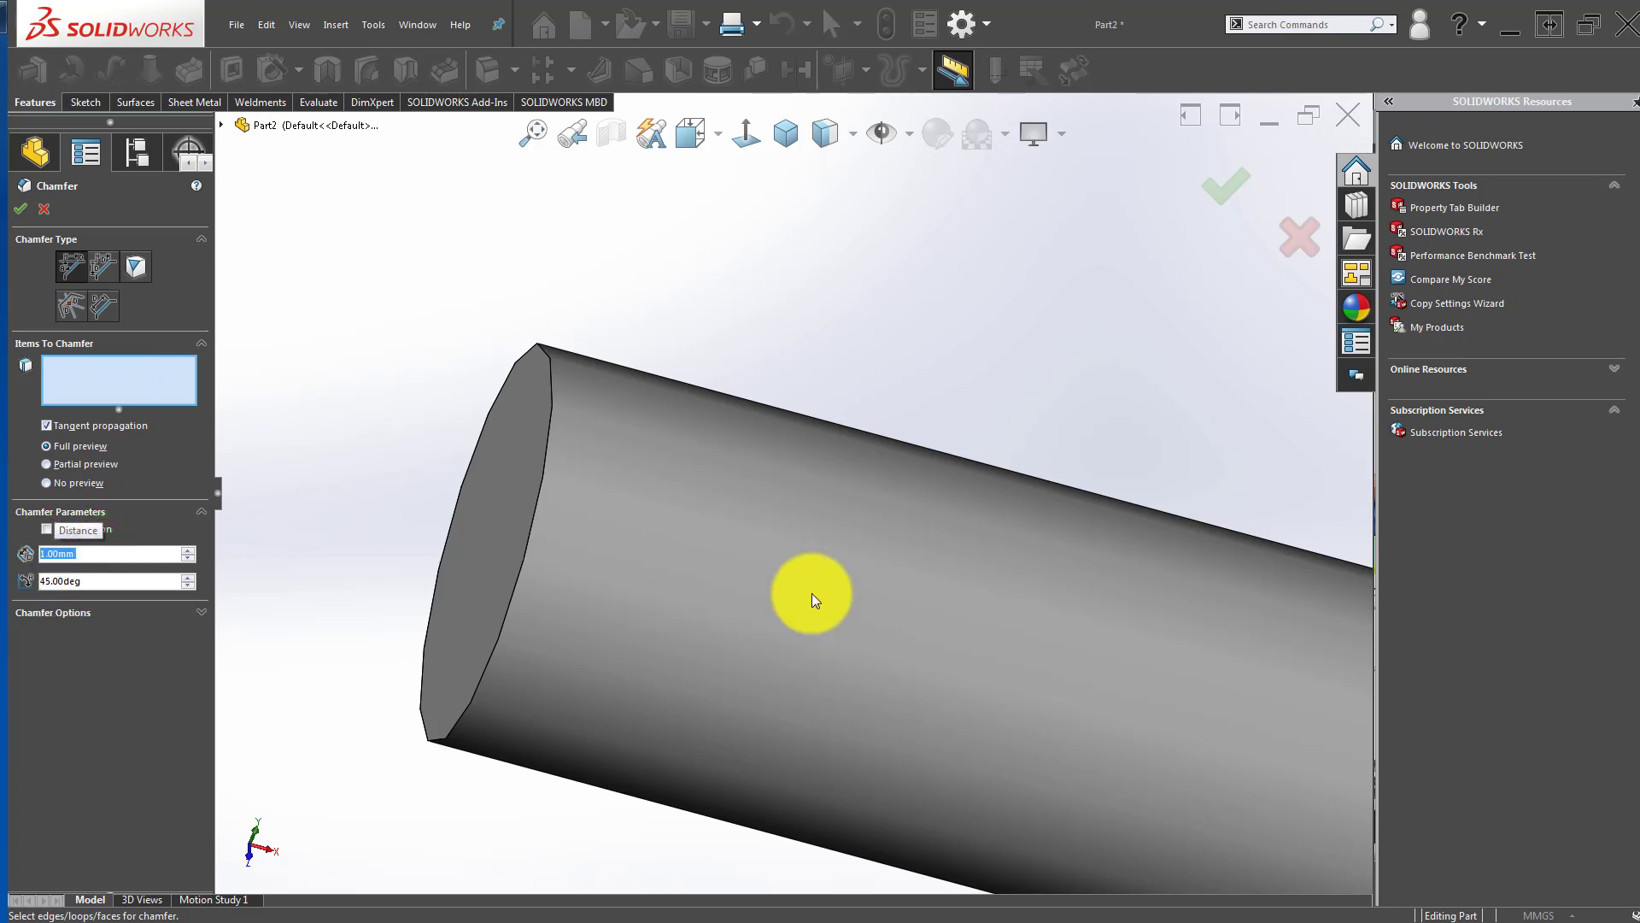
{"action": "scroll", "coordinate": [812, 593], "scroll_direction": "up", "scroll_amount": 2}
{"action": "left_click", "coordinate": [825, 555]}
{"action": "left_click", "coordinate": [1241, 188]}
{"action": "left_click", "coordinate": [746, 347]}
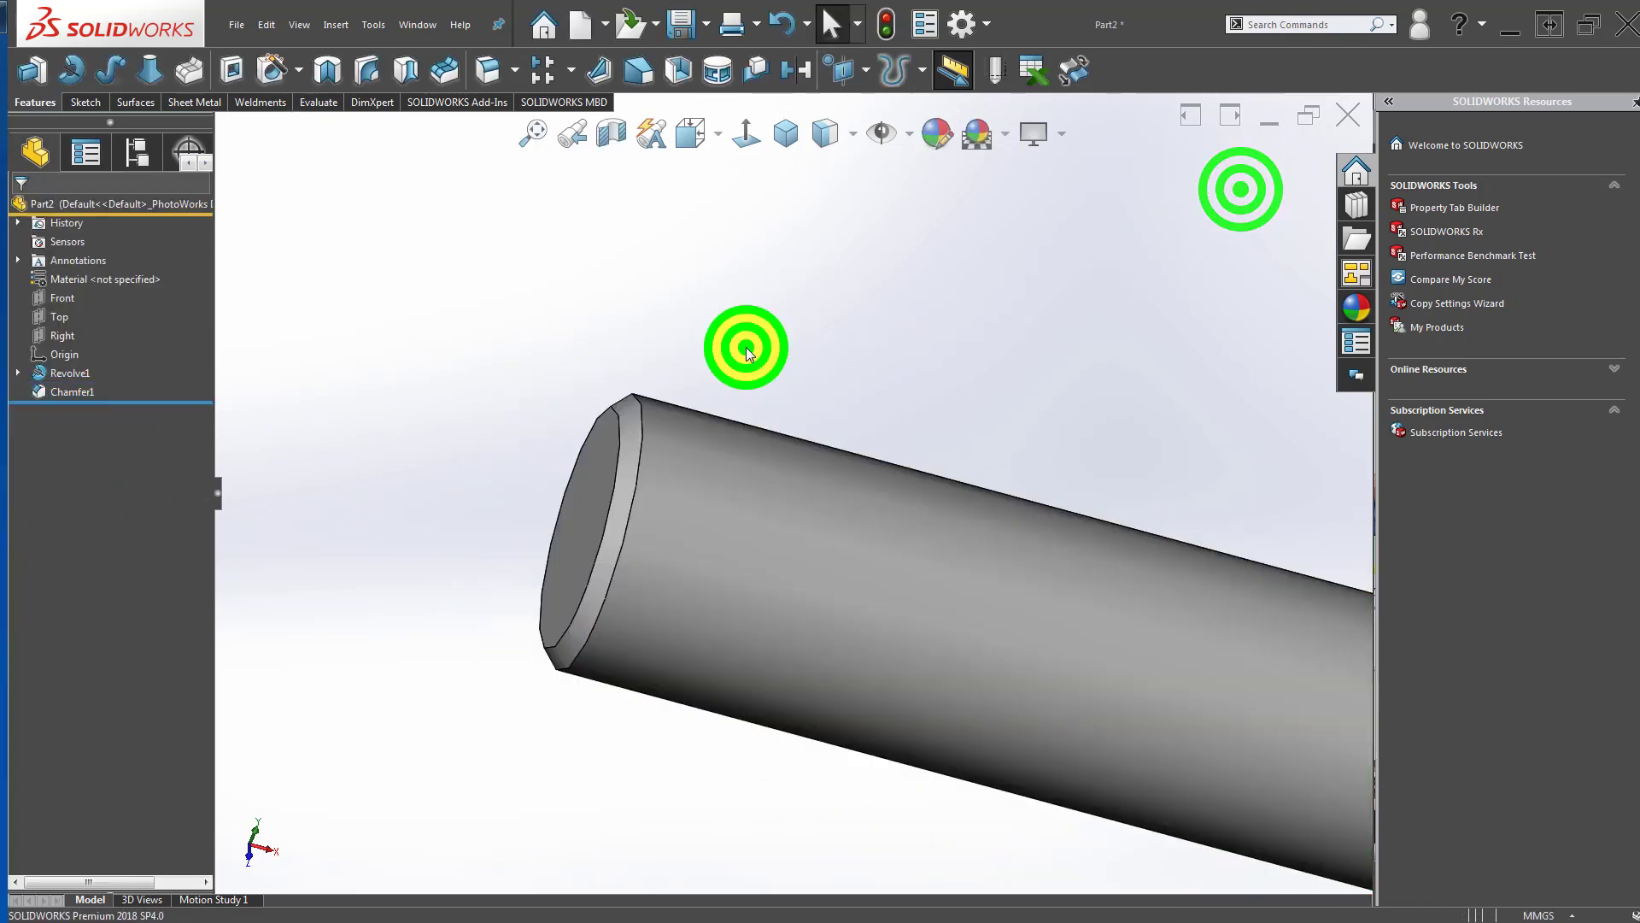
{"action": "scroll", "coordinate": [520, 361], "scroll_direction": "up", "scroll_amount": 3}
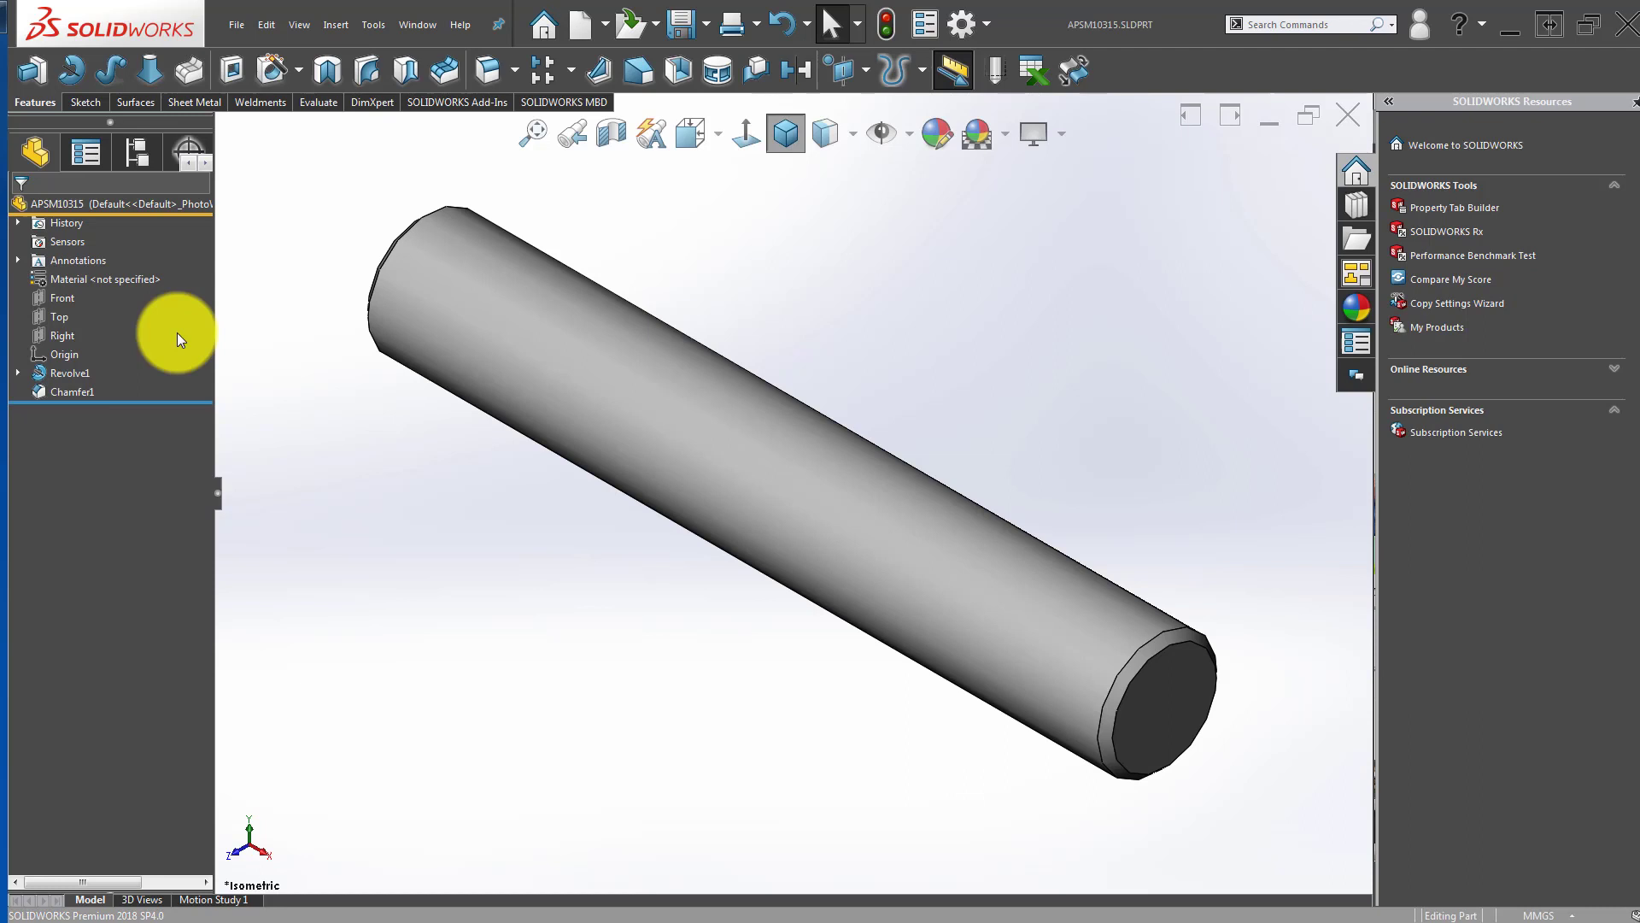
Step: Create a drawing from the APSM10315 part on a landscape size A sheet
{"action": "left_click", "coordinate": [546, 634]}
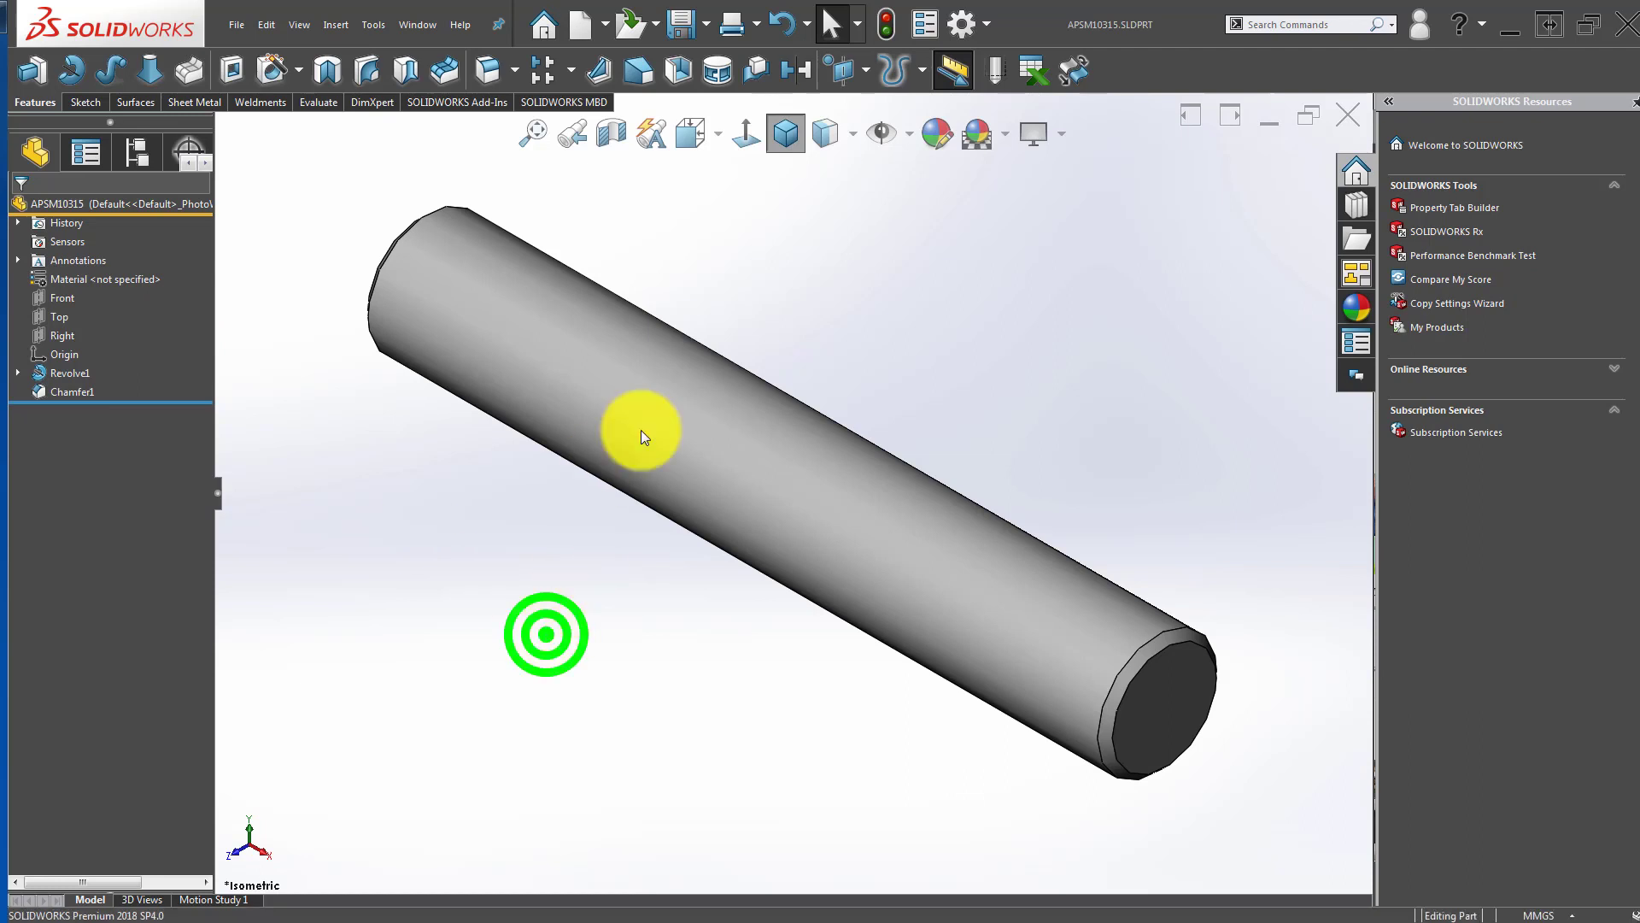
{"action": "left_click", "coordinate": [756, 343]}
{"action": "left_click", "coordinate": [605, 33]}
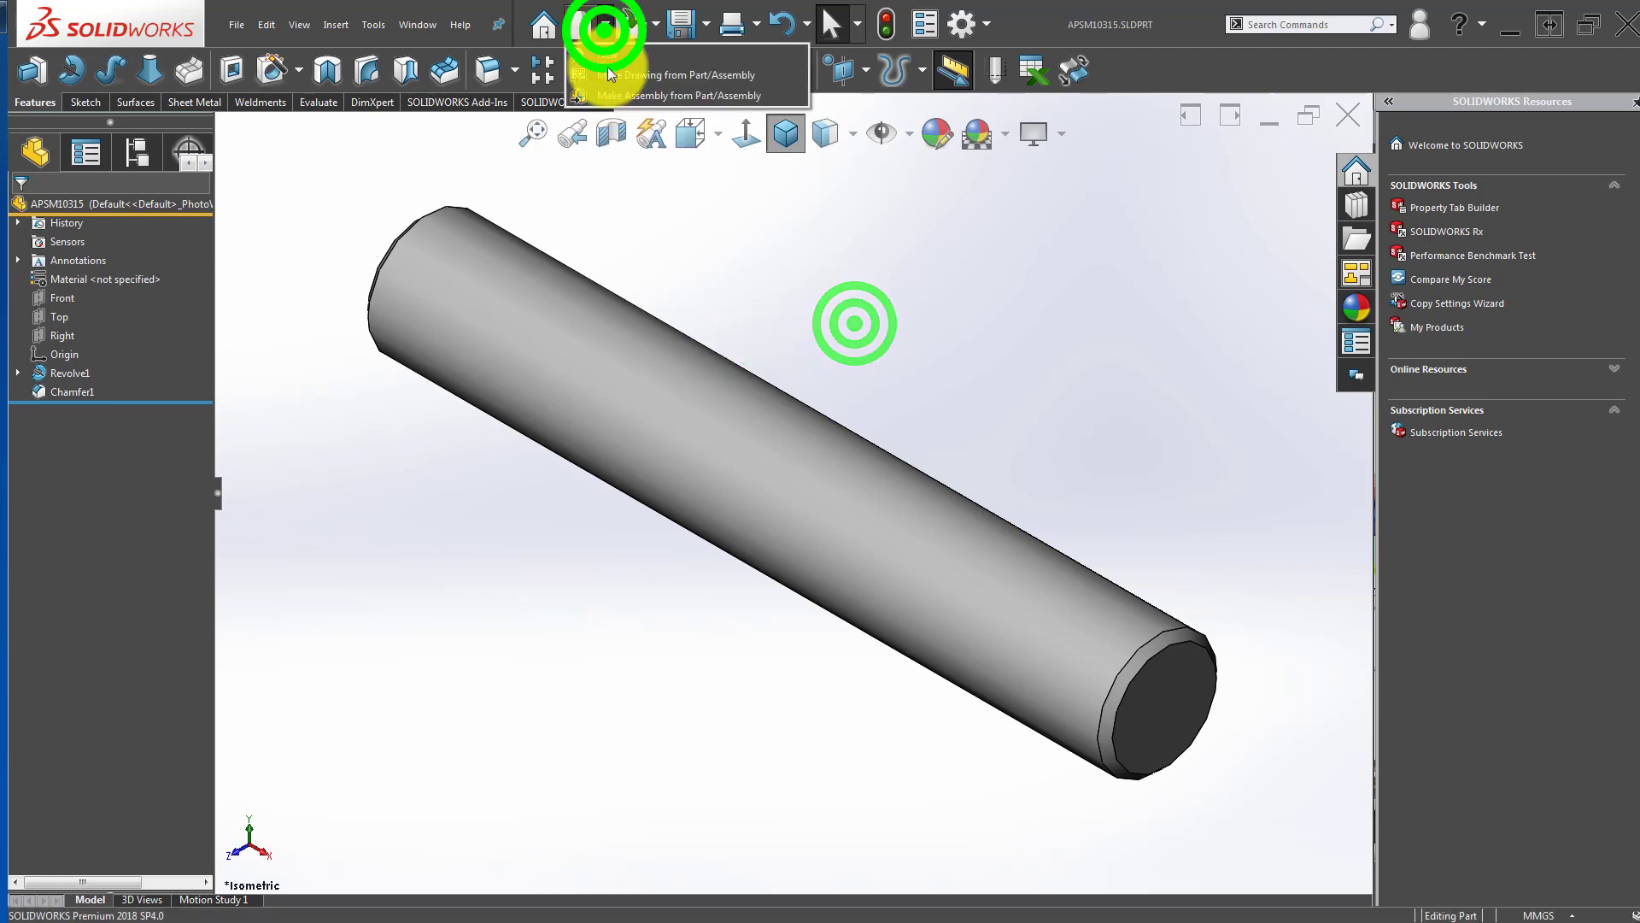
{"action": "left_click", "coordinate": [621, 72]}
{"action": "left_click", "coordinate": [456, 582]}
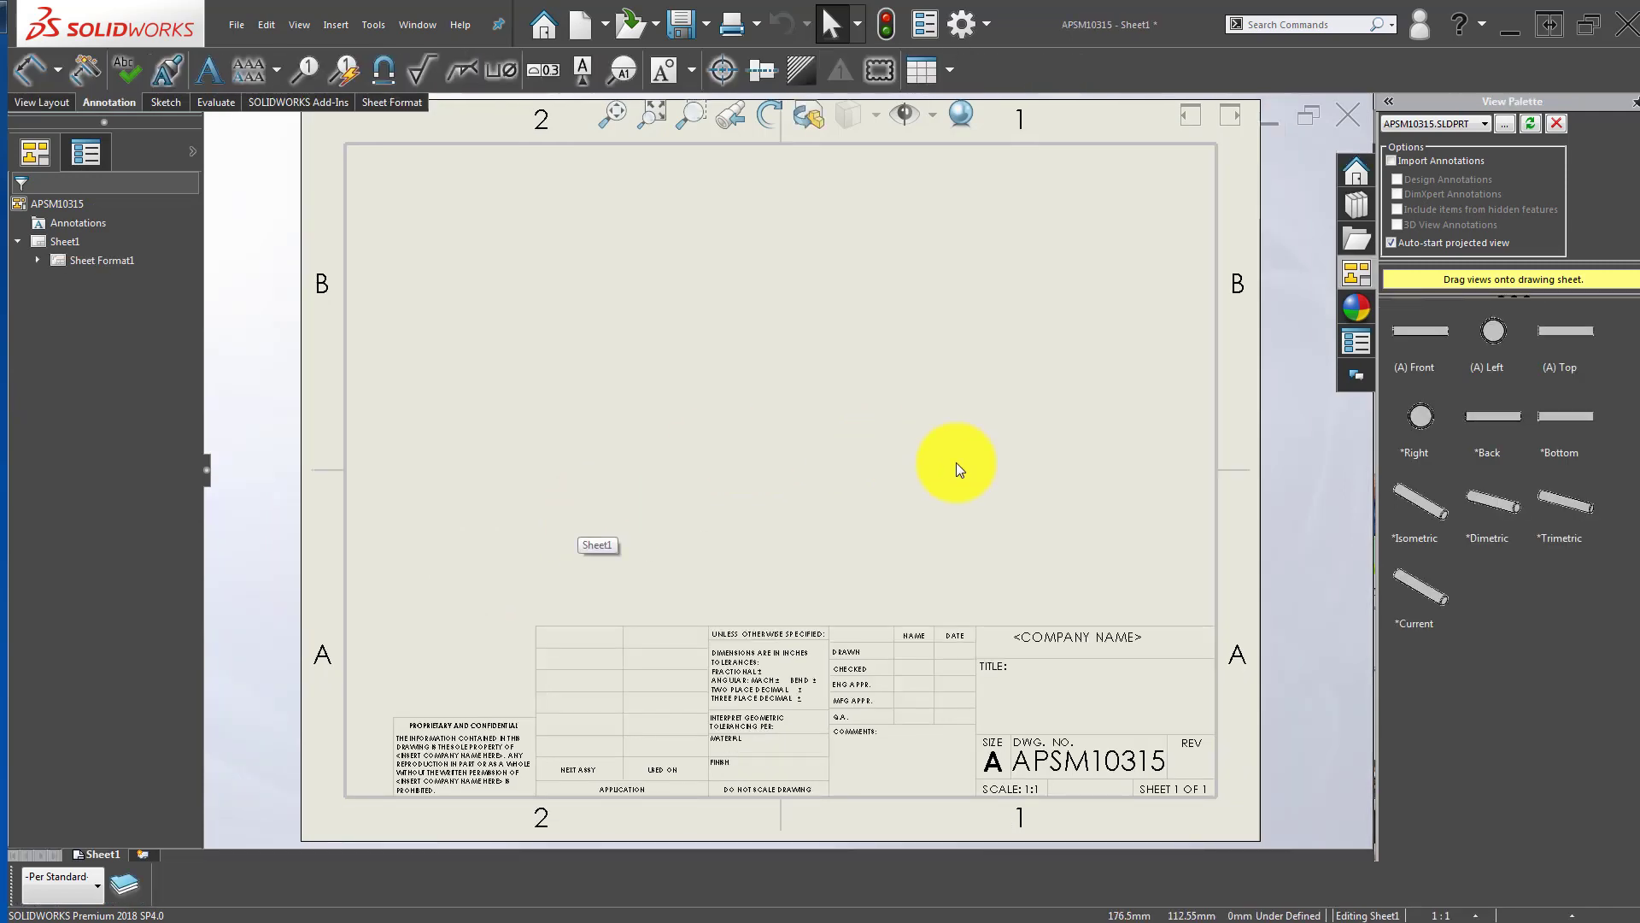
Step: Place the Front view in the sheet's upper middle without projected views and shift it slightly to the right
{"action": "mouse_move", "coordinate": [1429, 335]}
{"action": "left_mouse_down"}
{"action": "mouse_move", "coordinate": [707, 388]}
{"action": "mouse_move", "coordinate": [769, 348]}
{"action": "mouse_move", "coordinate": [743, 373]}
{"action": "mouse_move", "coordinate": [764, 379]}
{"action": "left_mouse_up"}
{"action": "scroll", "coordinate": [623, 449], "scroll_direction": "up", "scroll_amount": 2}
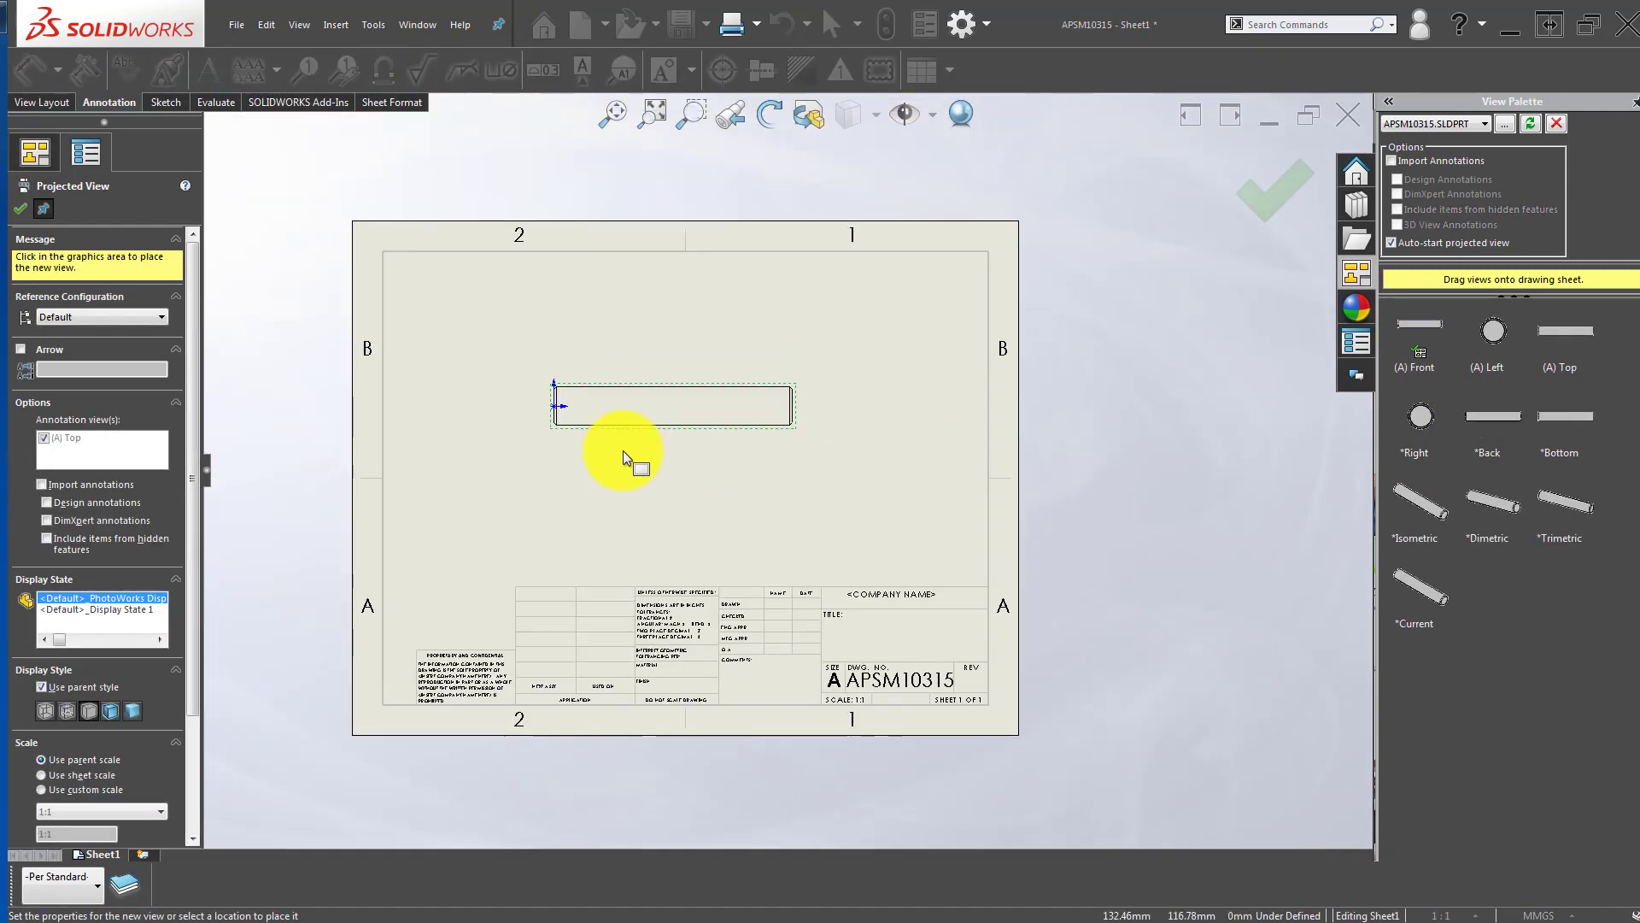
{"action": "key", "text": "Escape"}
{"action": "left_click", "coordinate": [907, 119]}
{"action": "scroll", "coordinate": [701, 410], "scroll_direction": "down", "scroll_amount": 2}
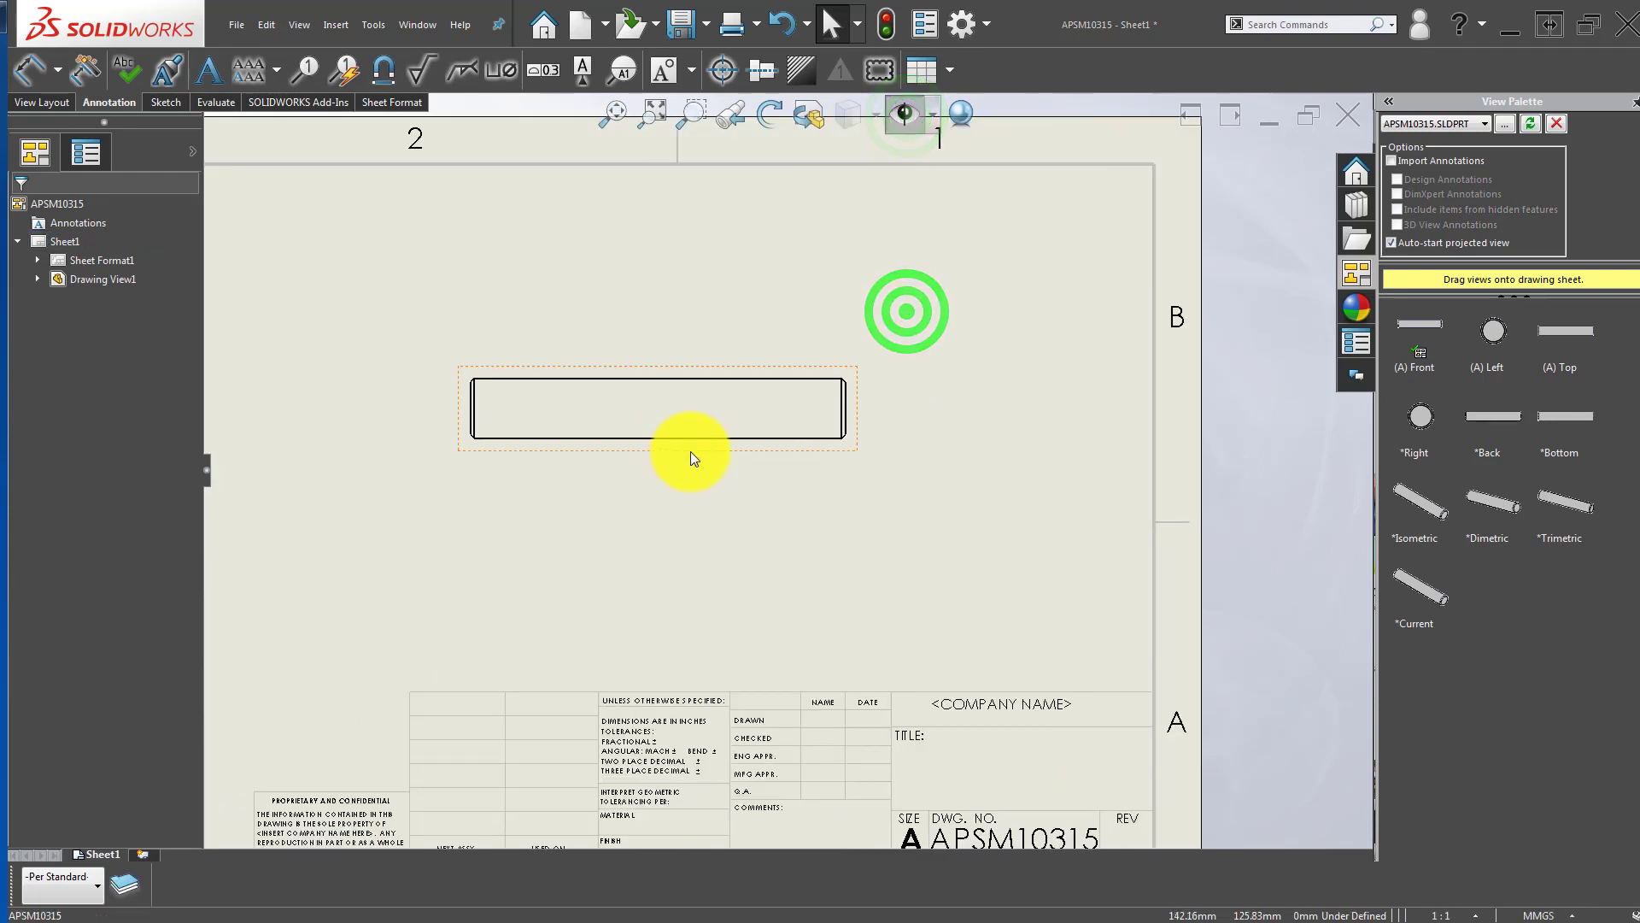
{"action": "left_click_drag", "start_coordinate": [690, 451], "coordinate": [756, 461]}
Step: Give the front view a user-defined custom scale of 1.5:1
{"action": "left_click_drag", "start_coordinate": [193, 480], "coordinate": [193, 623]}
{"action": "left_click", "coordinate": [91, 590]}
{"action": "left_click", "coordinate": [109, 606]}
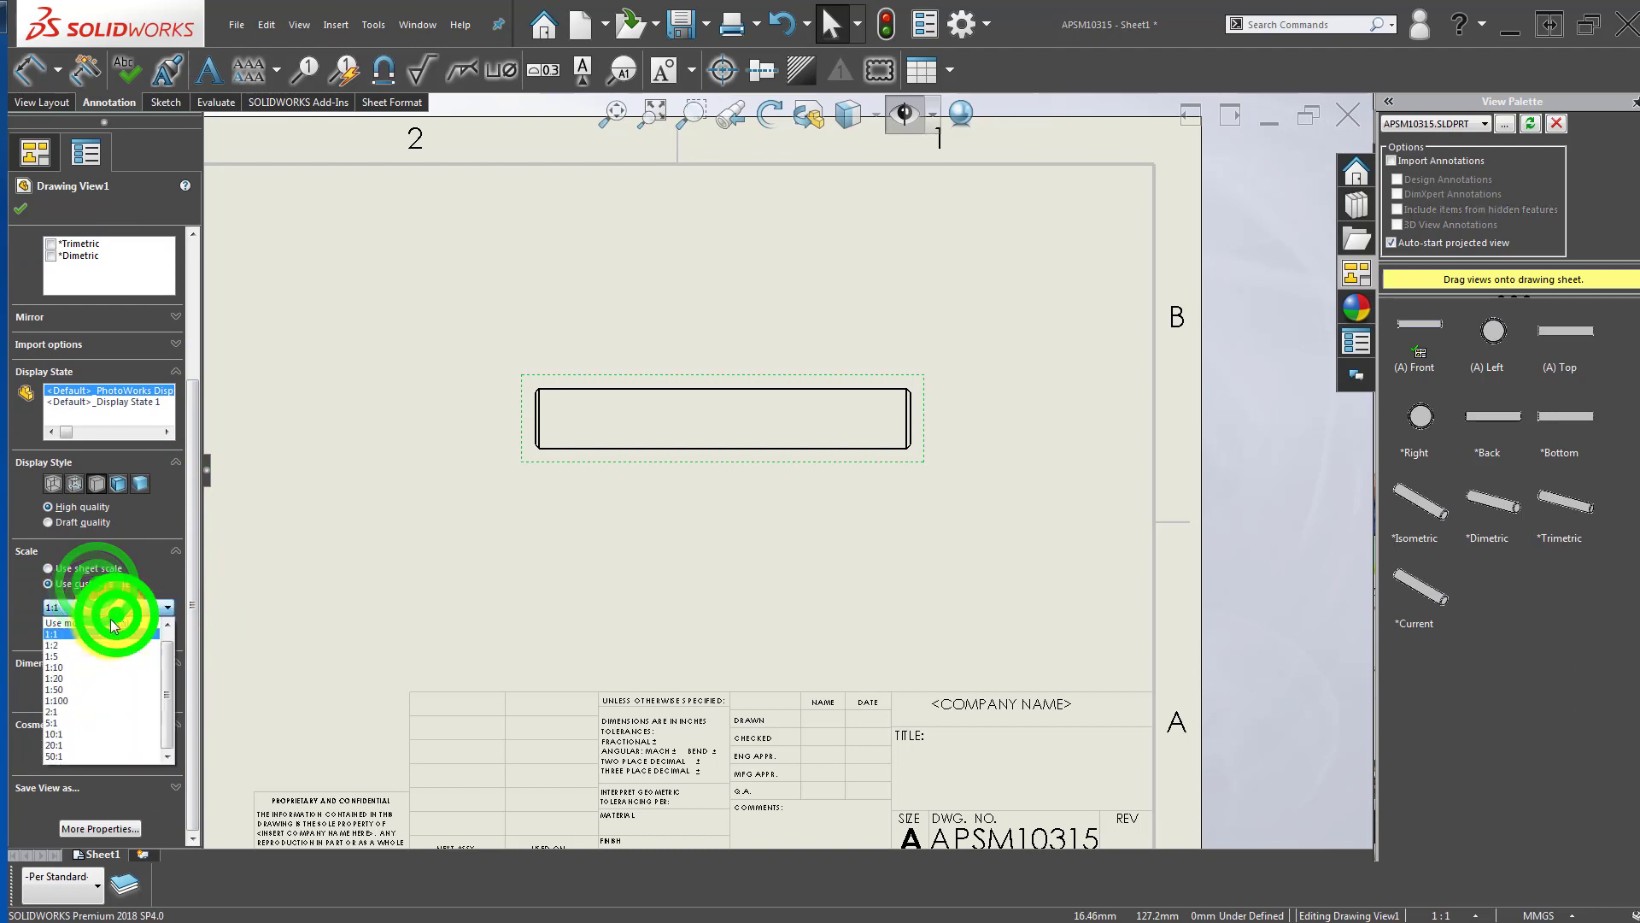
{"action": "left_click", "coordinate": [55, 623]}
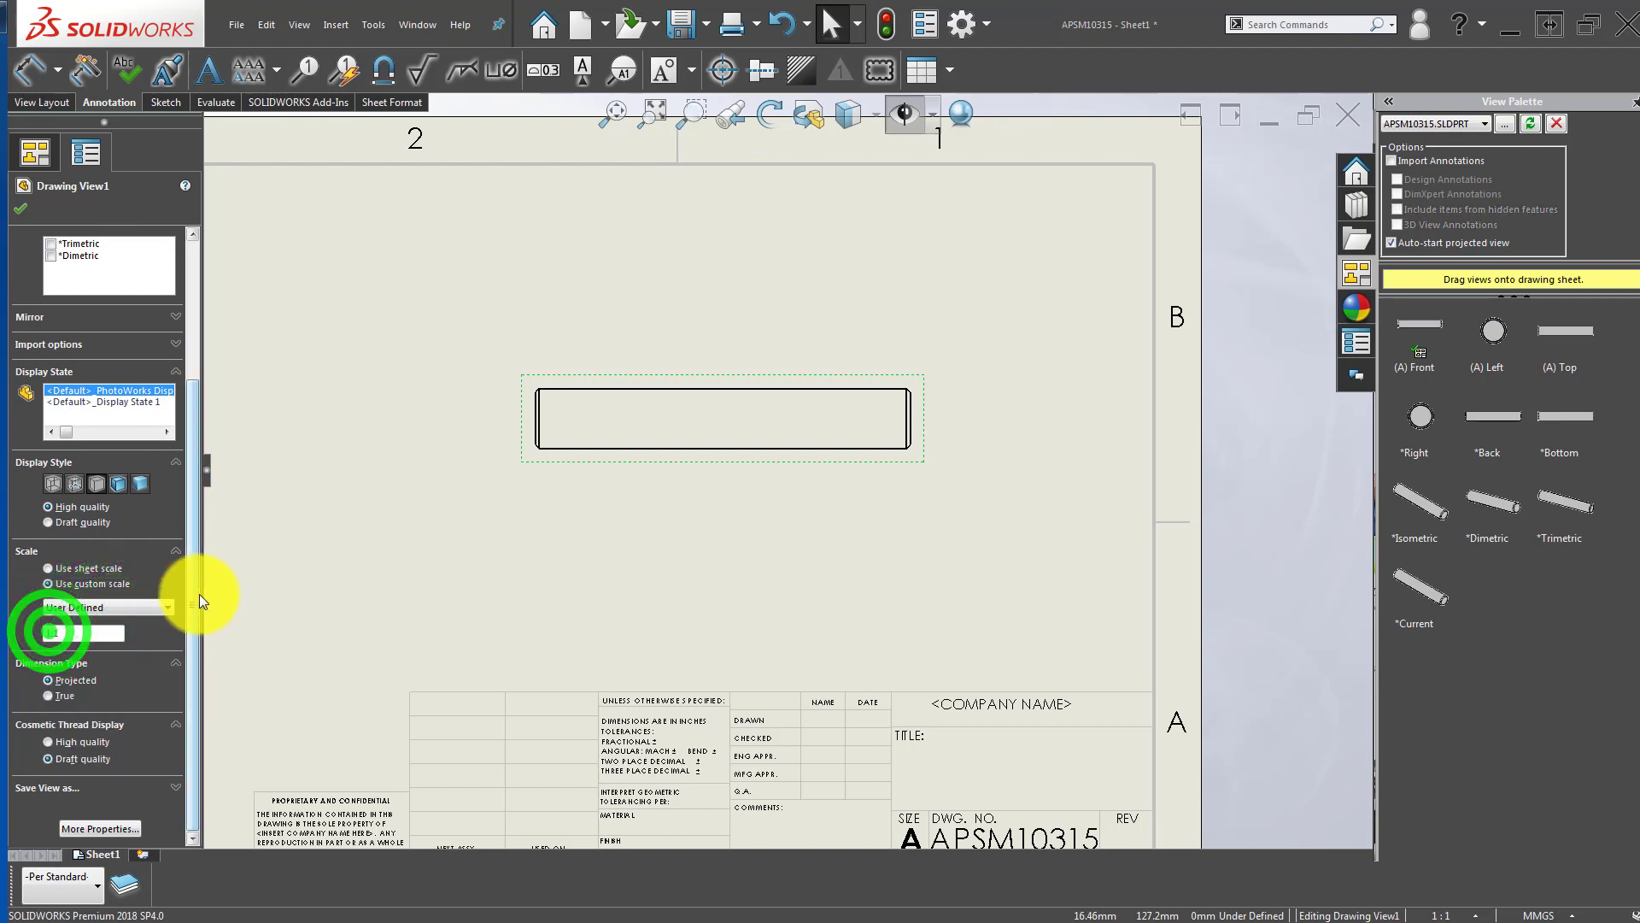
{"action": "type", "text": "。5"}
{"action": "key", "text": "Return"}
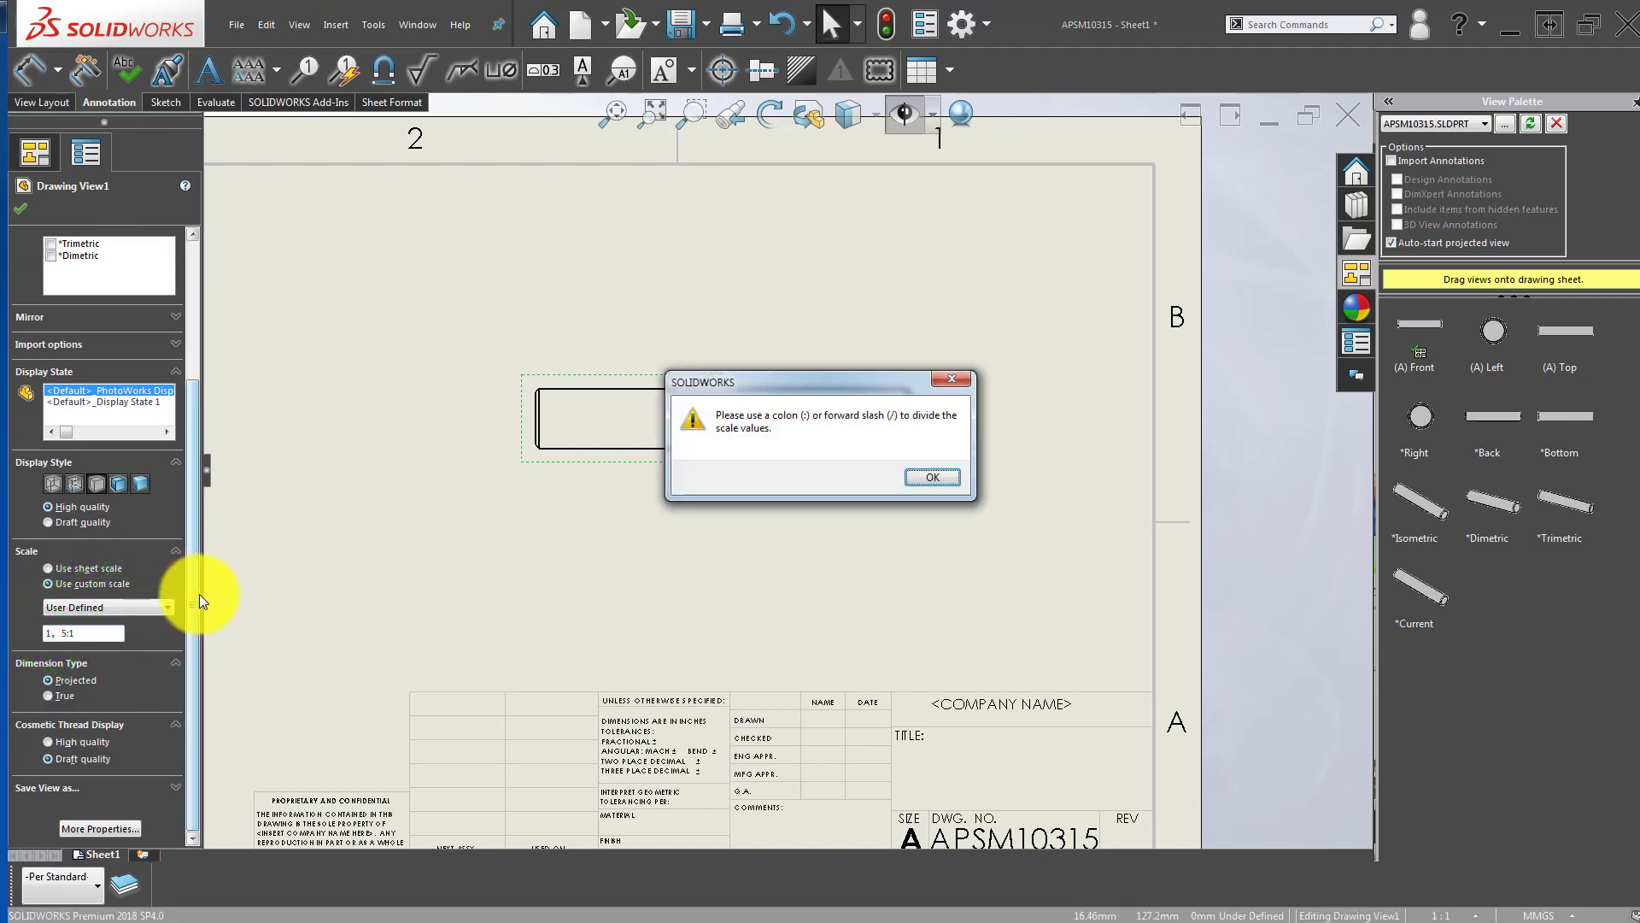
{"action": "key", "text": "Return"}
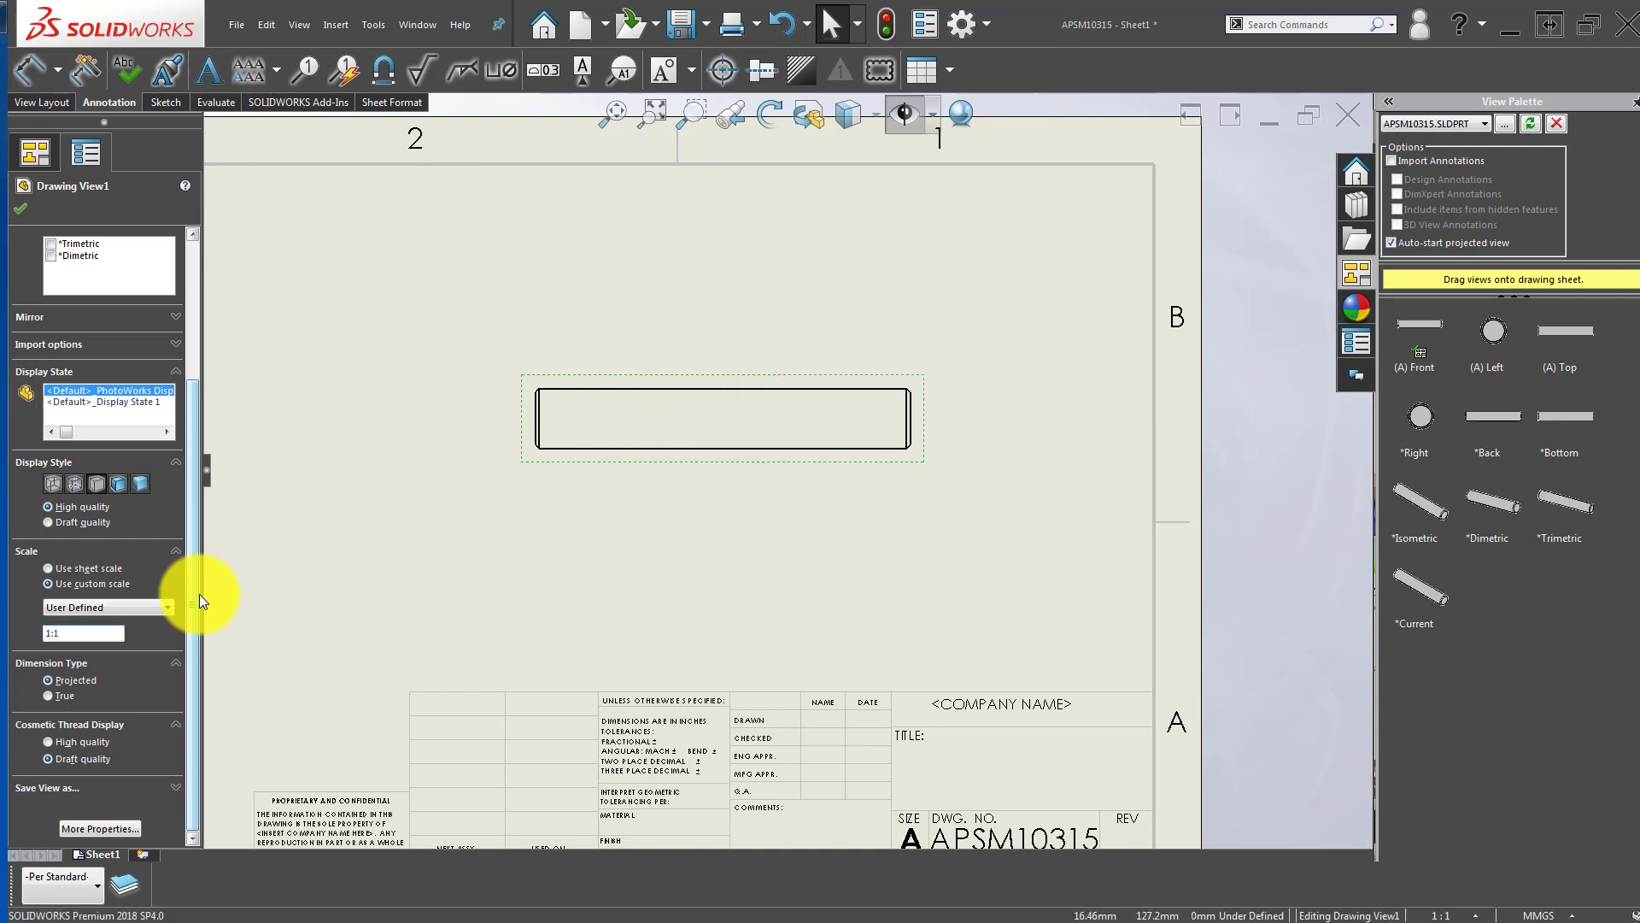
{"action": "type", "text": ".5"}
{"action": "key", "text": "Return"}
{"action": "left_click", "coordinate": [19, 208]}
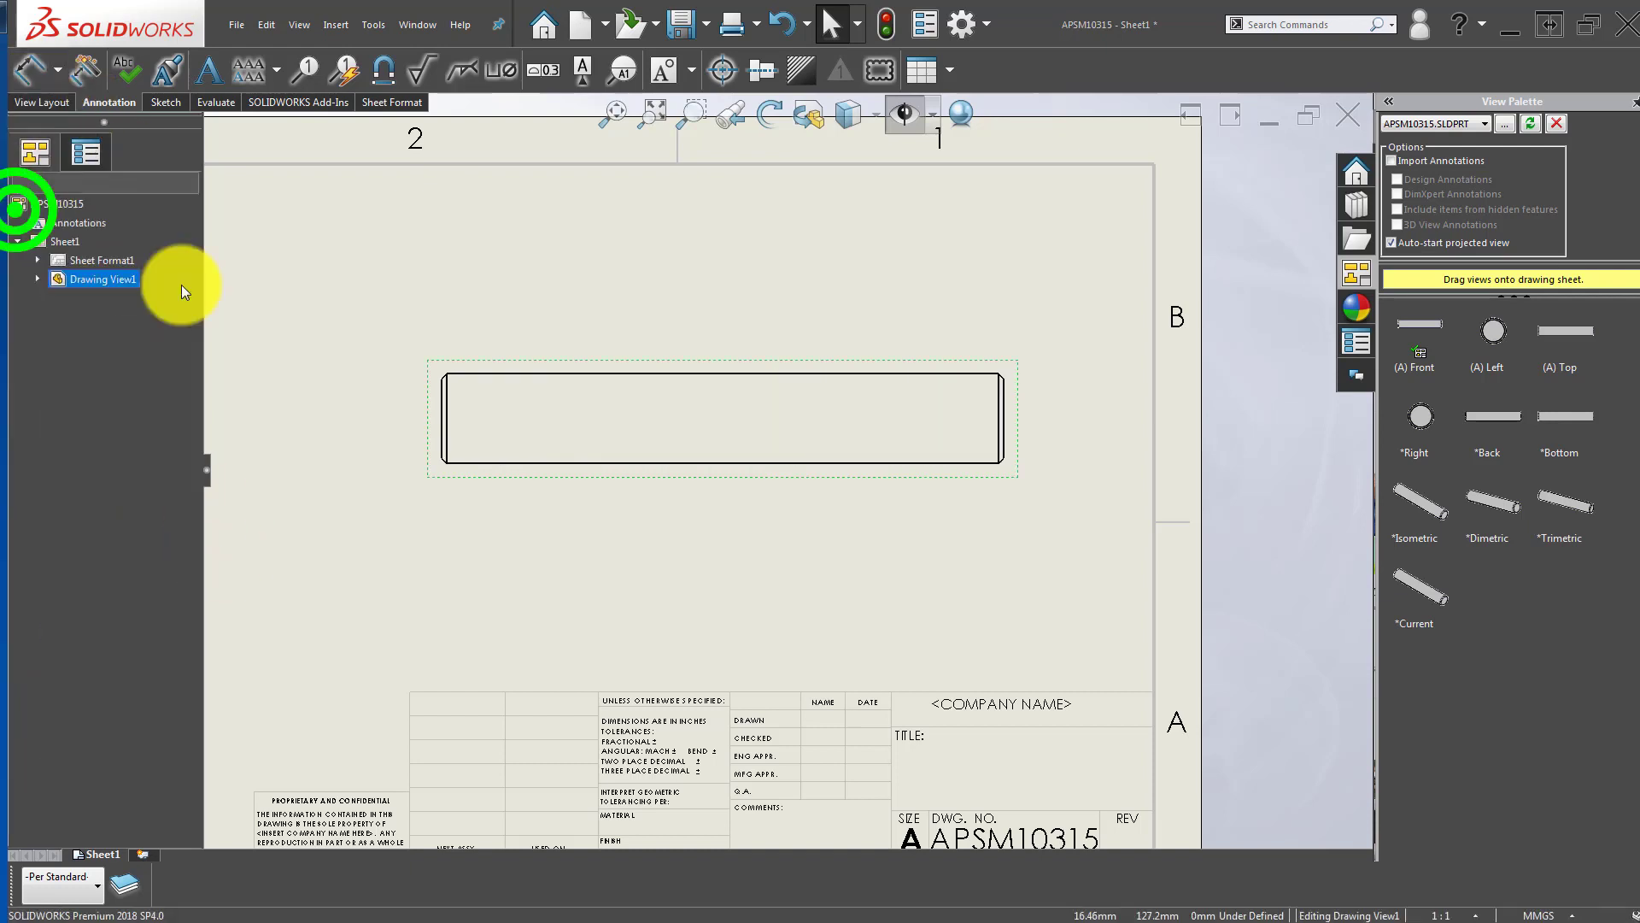
Step: Shift the enlarged front view slightly to the left on the sheet
{"action": "left_click", "coordinate": [389, 503]}
{"action": "key", "text": "f"}
{"action": "left_click_drag", "start_coordinate": [761, 479], "coordinate": [724, 484]}
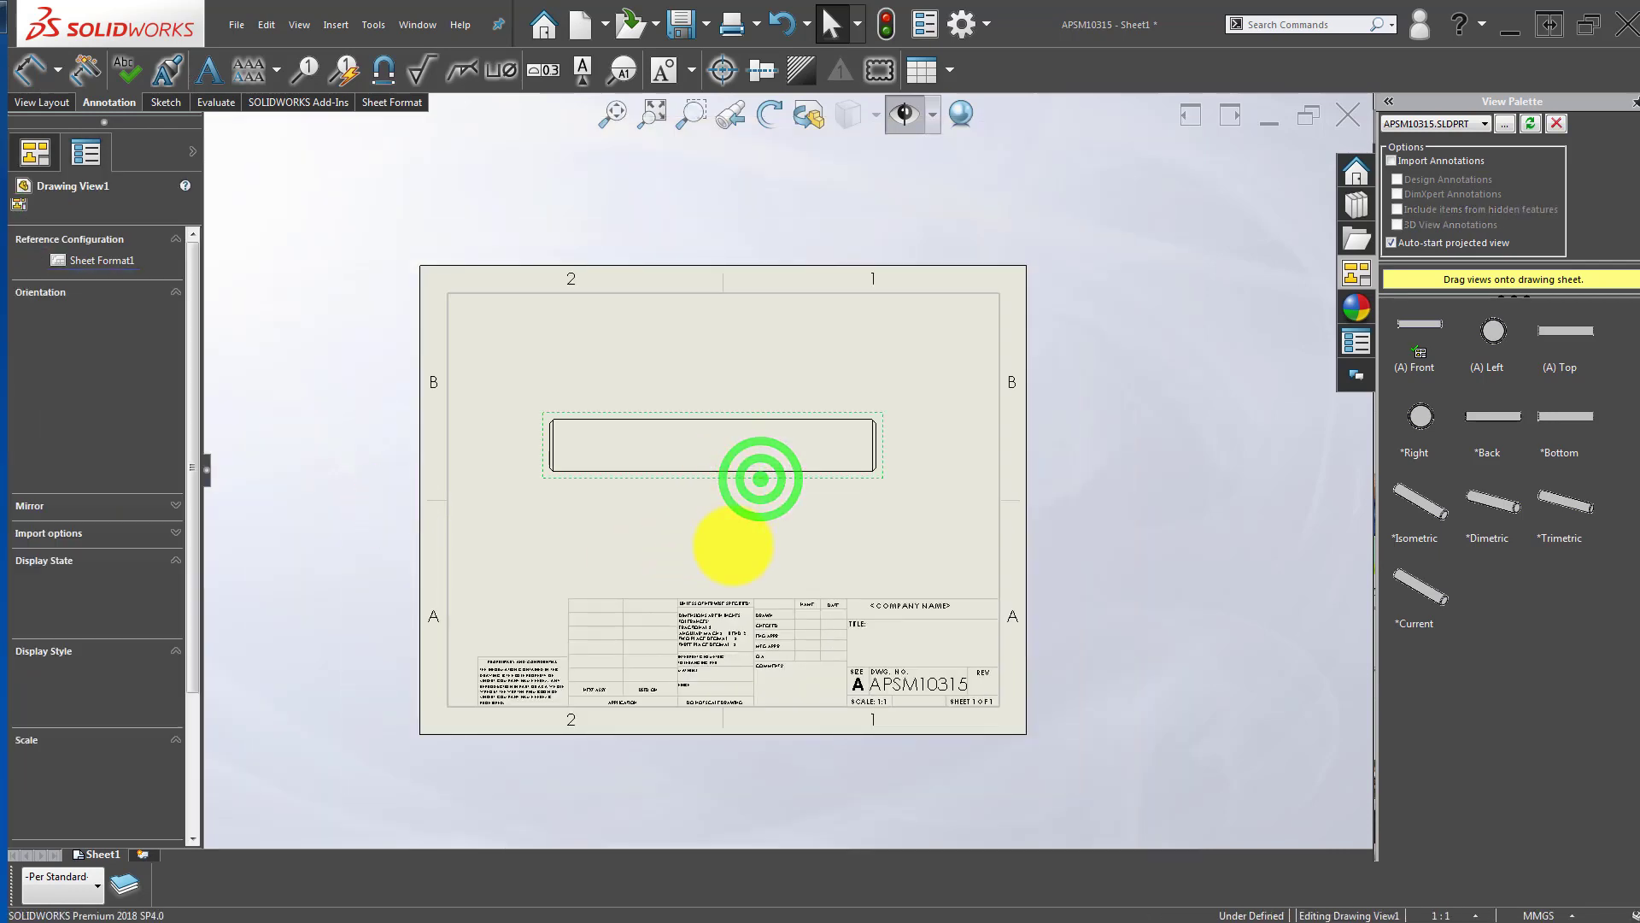
{"action": "left_click", "coordinate": [732, 546]}
Step: Dimension the pin's diameter between its upper and lower edges, placing the dimension left of the view
{"action": "key", "text": "d"}
{"action": "scroll", "coordinate": [691, 439], "scroll_direction": "down", "scroll_amount": 3}
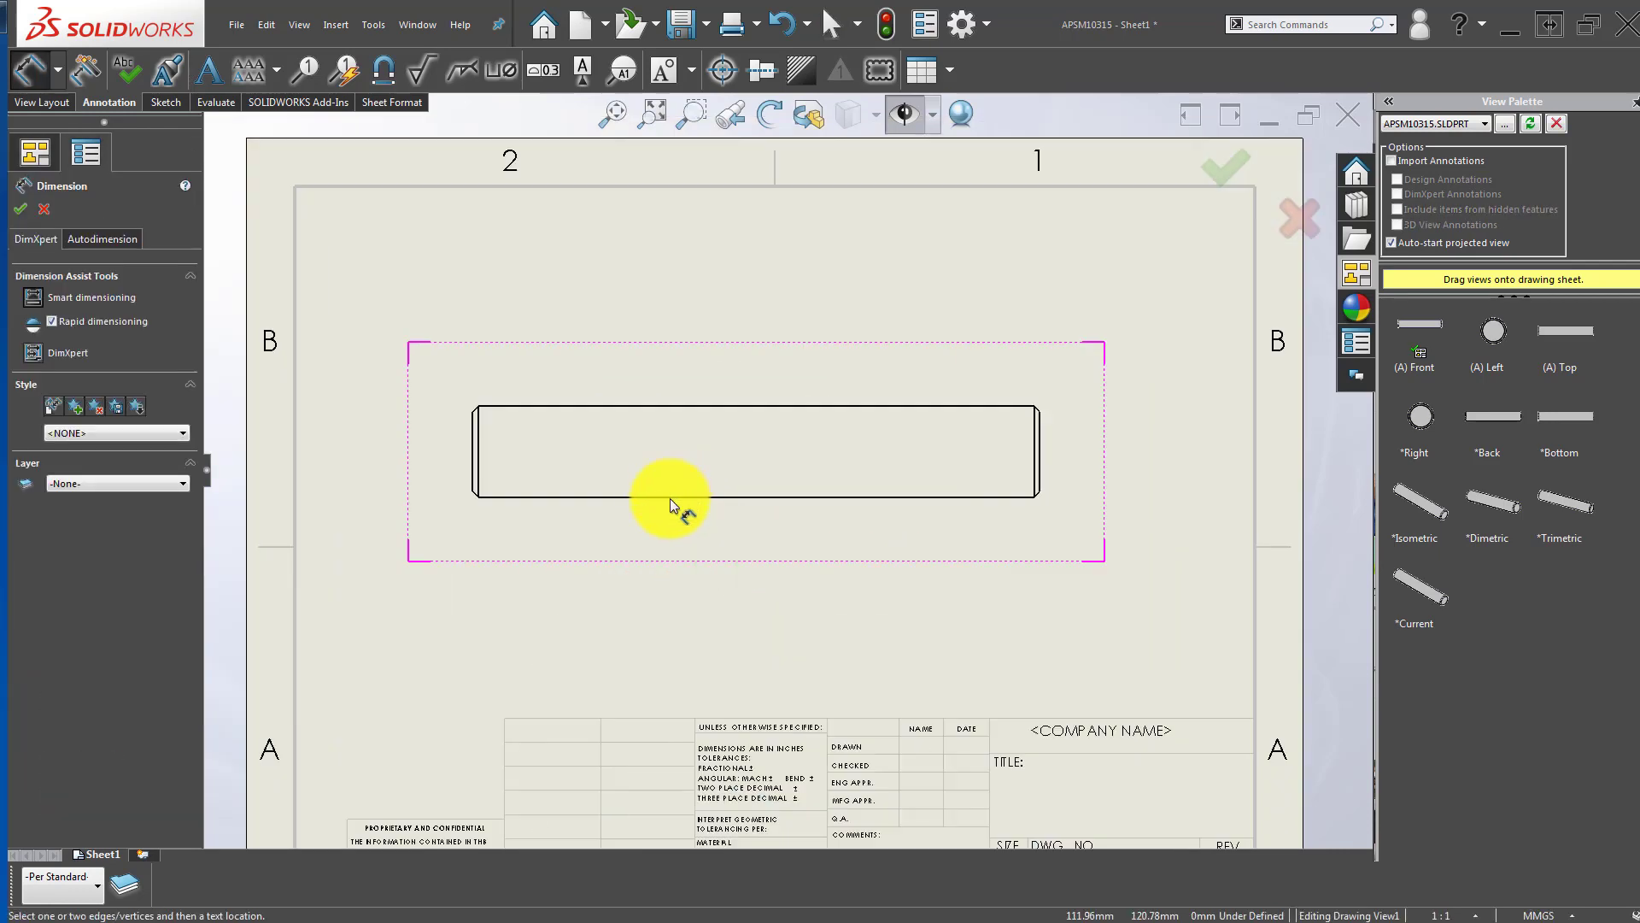
{"action": "left_click", "coordinate": [670, 499]}
{"action": "left_click", "coordinate": [690, 409]}
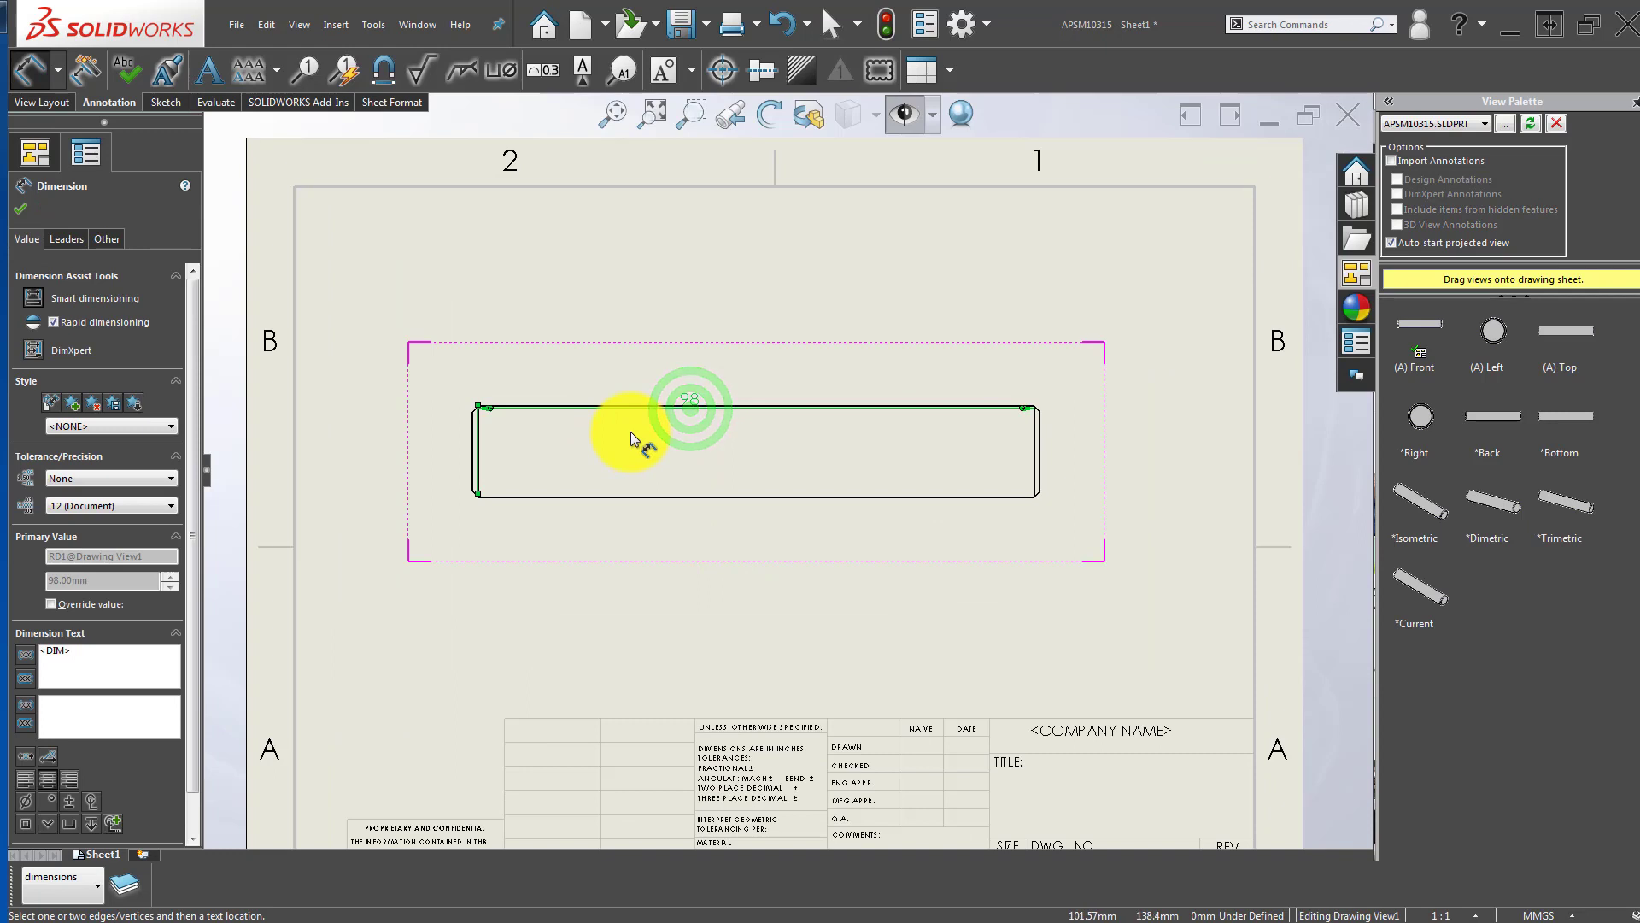
{"action": "key", "text": "Delete"}
{"action": "left_click", "coordinate": [653, 405]}
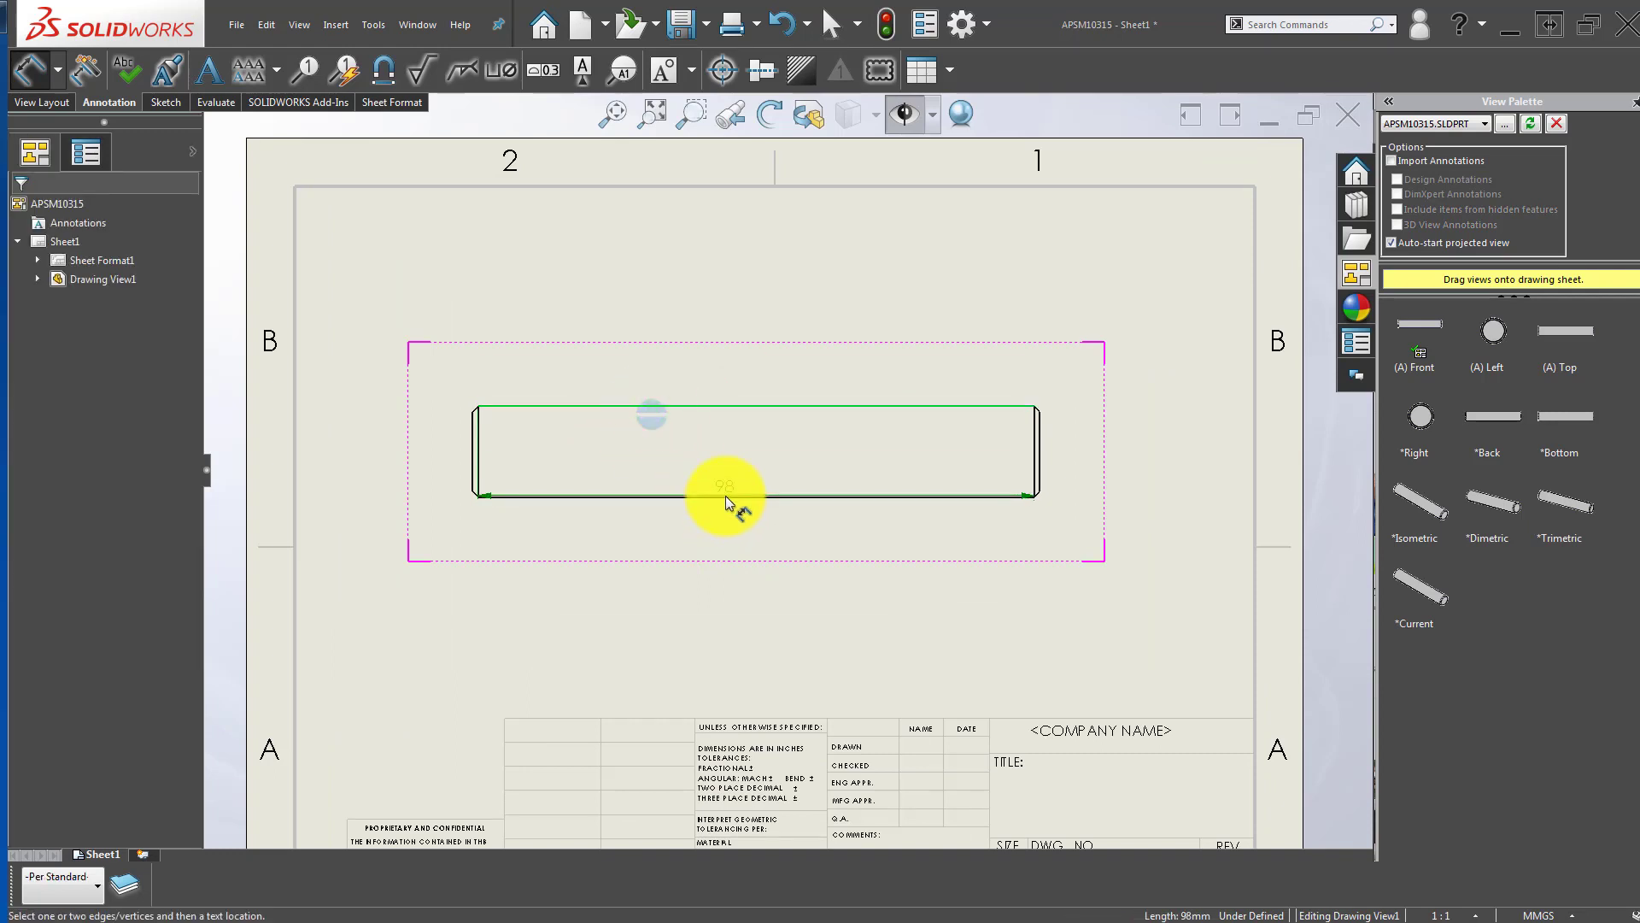
{"action": "left_click", "coordinate": [726, 499]}
{"action": "left_click", "coordinate": [407, 449]}
{"action": "left_click", "coordinate": [447, 576]}
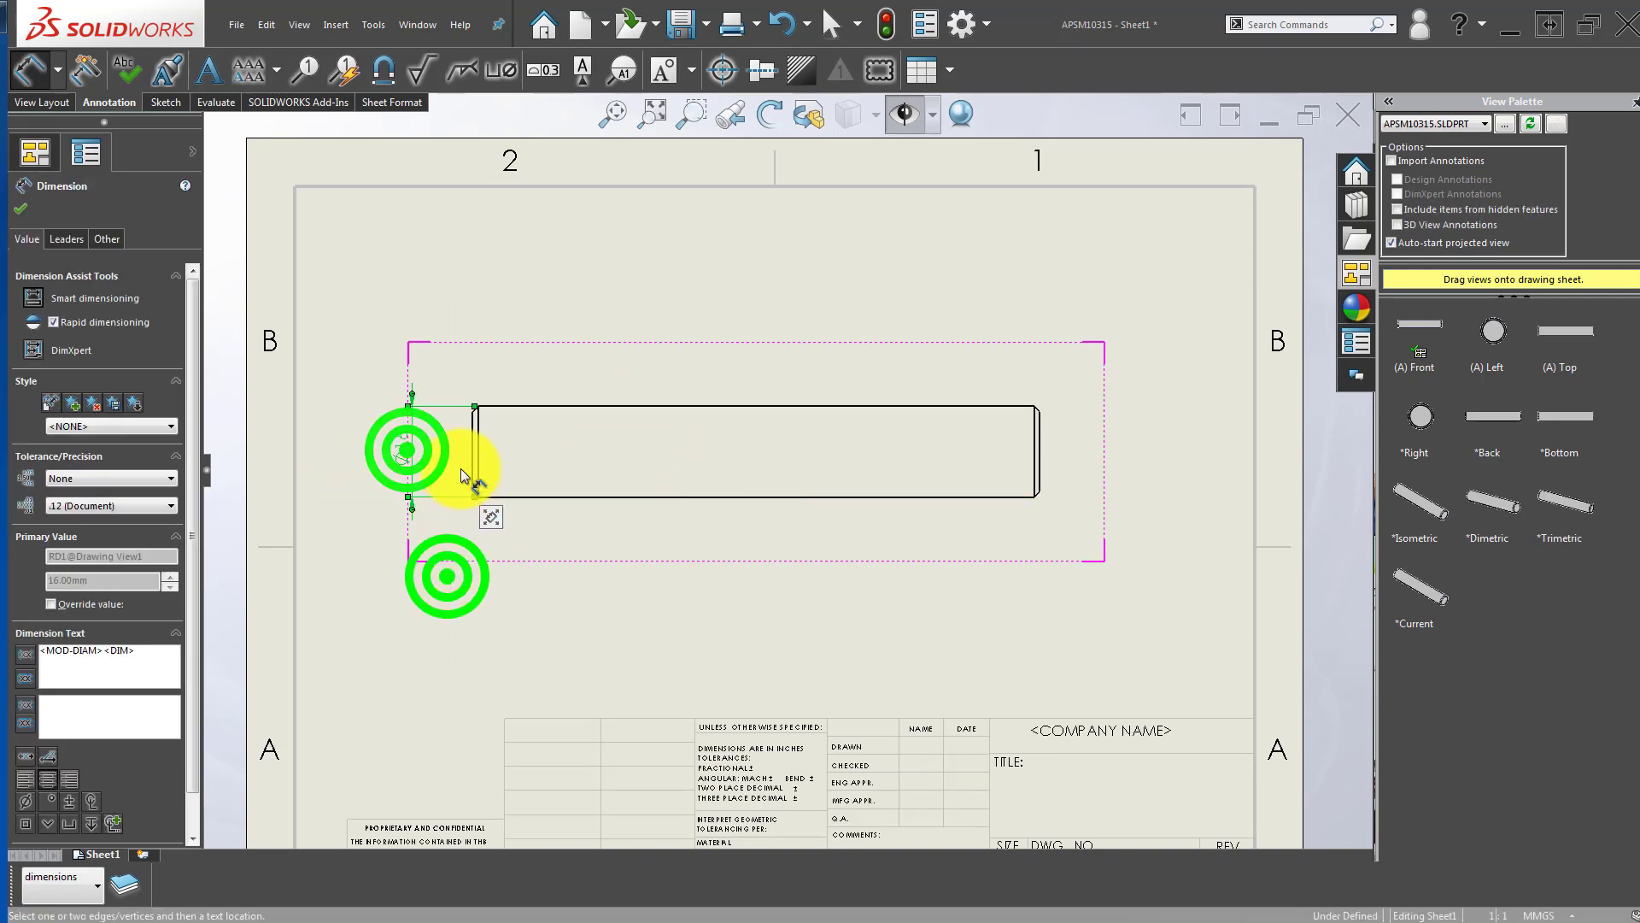
Step: Dimension the pin's overall length between its two end faces, placing the dimension above the view
{"action": "left_click", "coordinate": [473, 433]}
{"action": "scroll", "coordinate": [1025, 444], "scroll_direction": "down", "scroll_amount": 3}
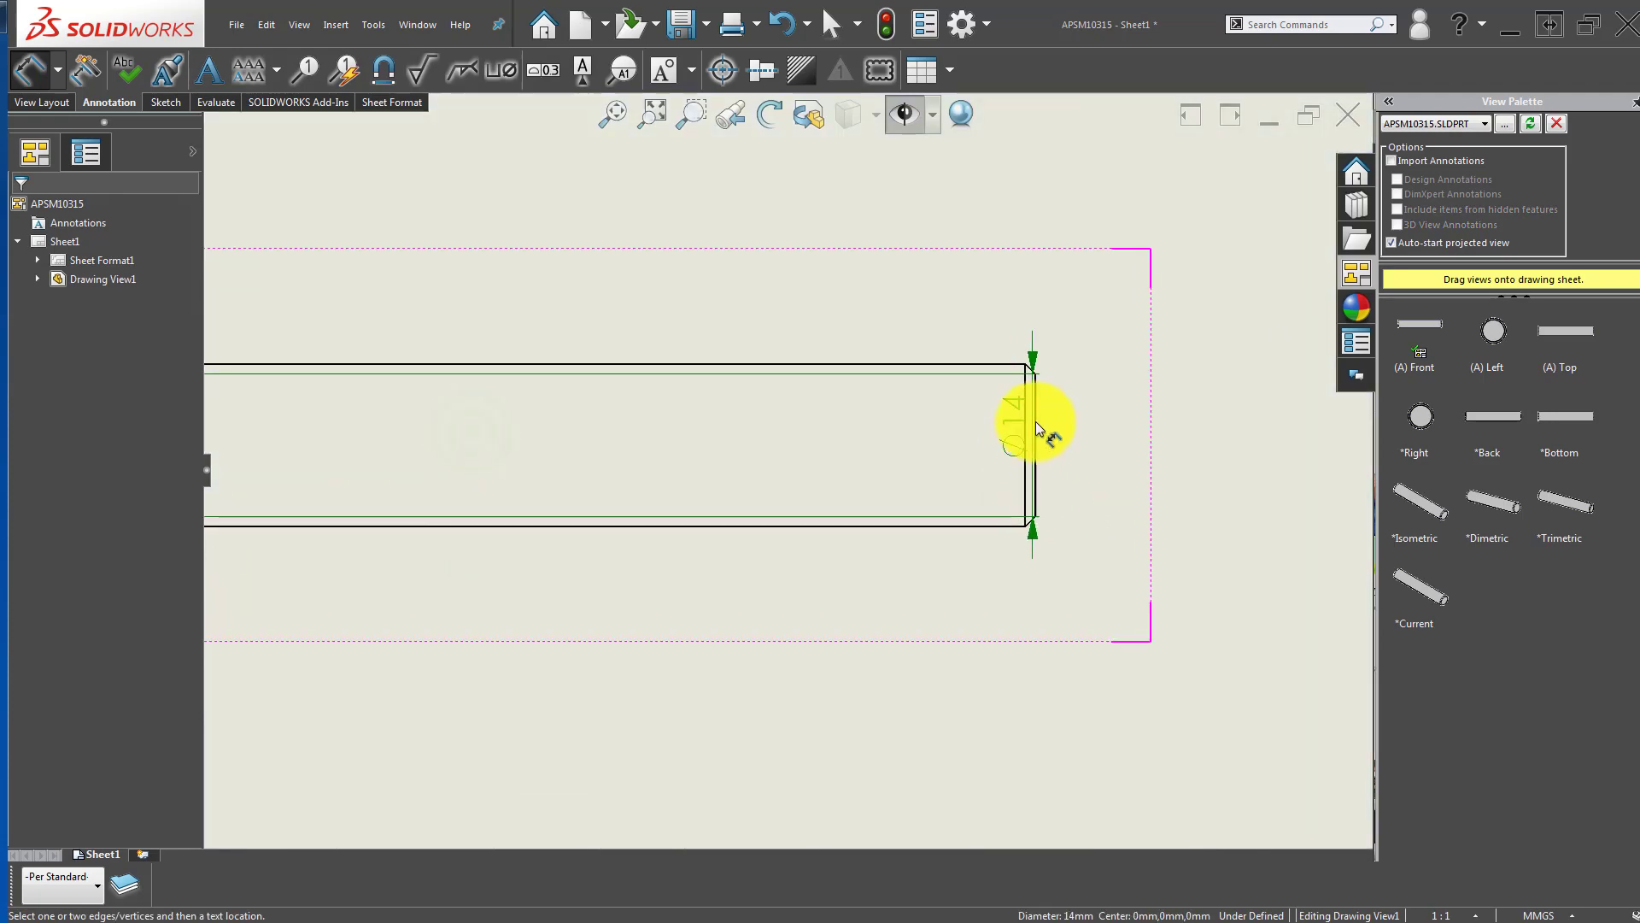
{"action": "left_click", "coordinate": [1036, 422]}
{"action": "scroll", "coordinate": [654, 511], "scroll_direction": "up", "scroll_amount": 3}
{"action": "left_click", "coordinate": [752, 423]}
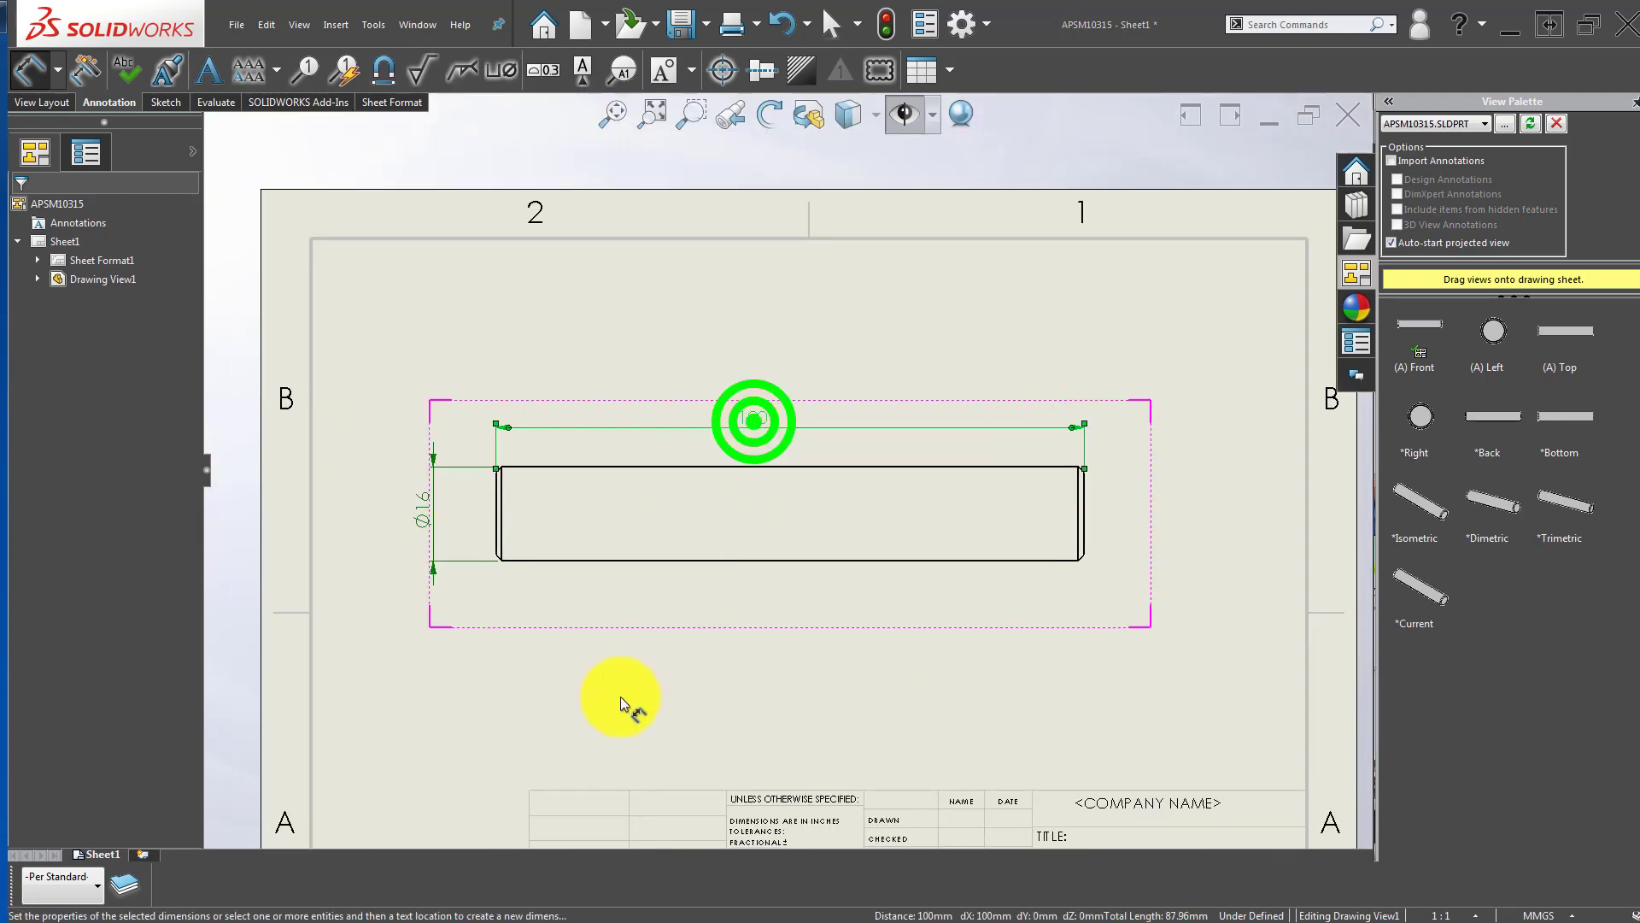
{"action": "left_click", "coordinate": [621, 695]}
{"action": "scroll", "coordinate": [544, 495], "scroll_direction": "down", "scroll_amount": 3}
{"action": "scroll", "coordinate": [528, 402], "scroll_direction": "down", "scroll_amount": 3}
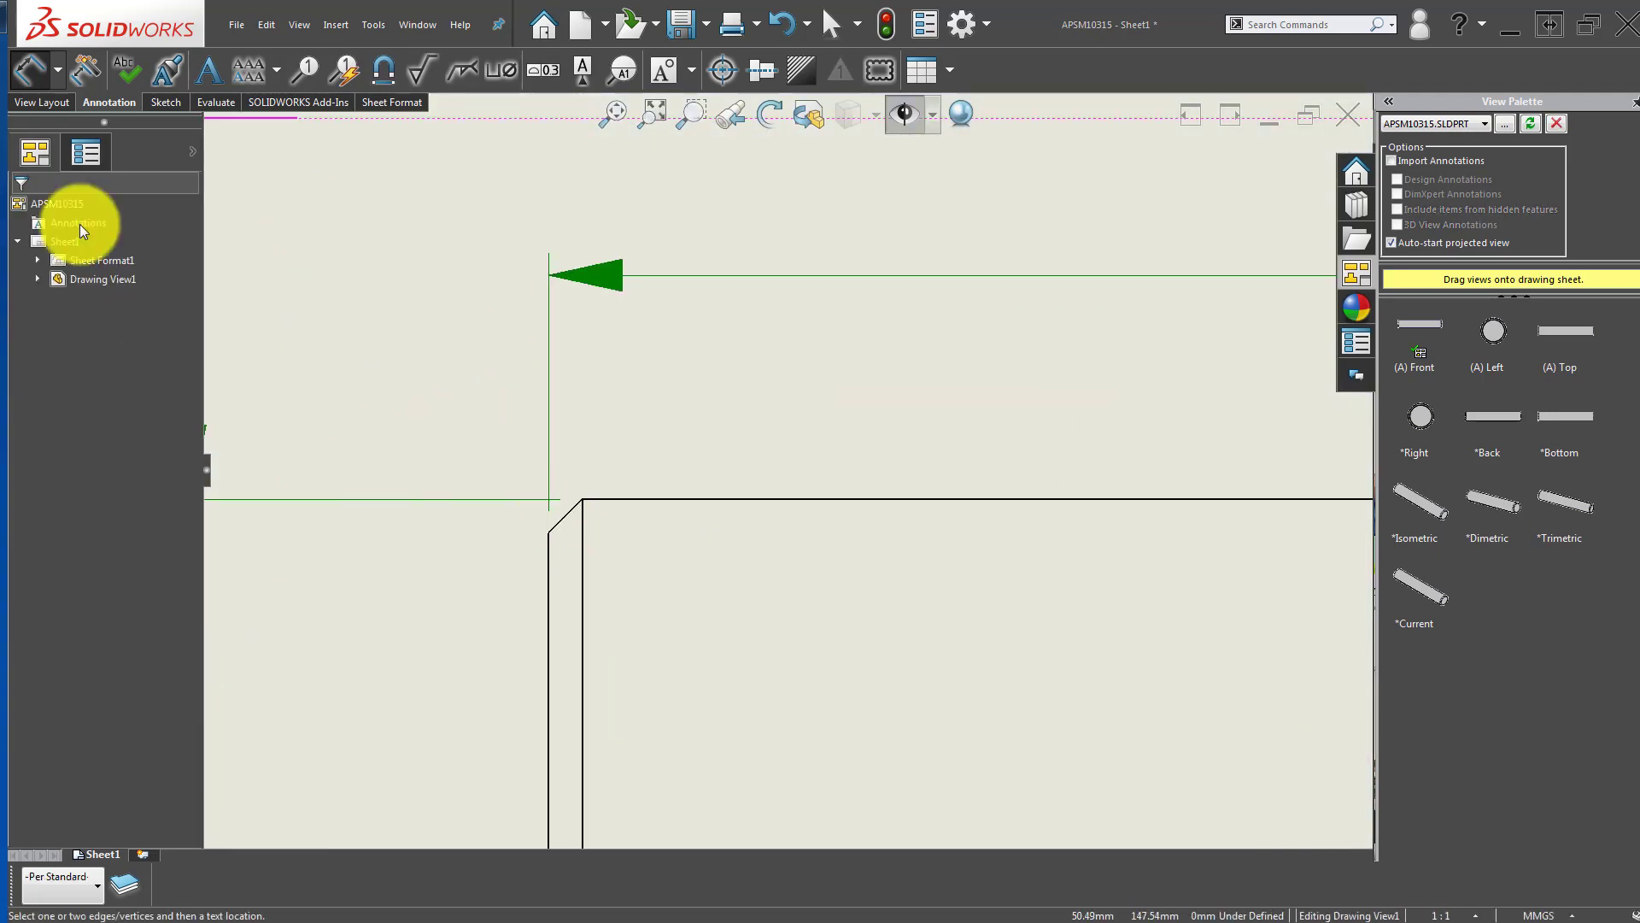
{"action": "left_click", "coordinate": [56, 71]}
{"action": "left_click", "coordinate": [121, 264]}
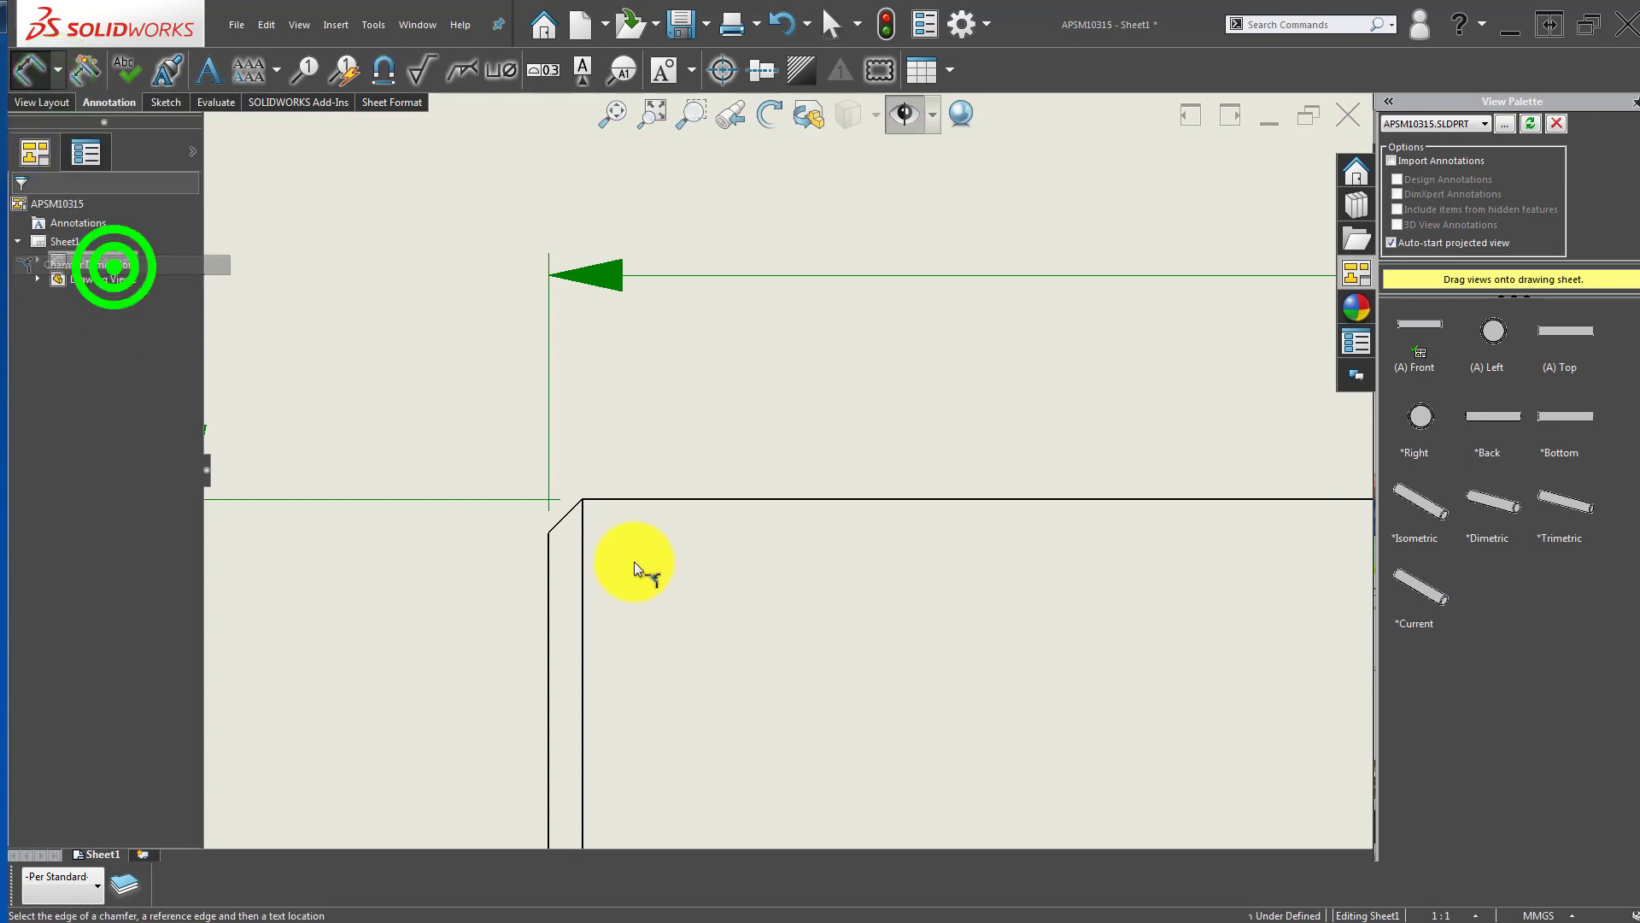
{"action": "left_click", "coordinate": [573, 510]}
{"action": "left_click", "coordinate": [549, 553]}
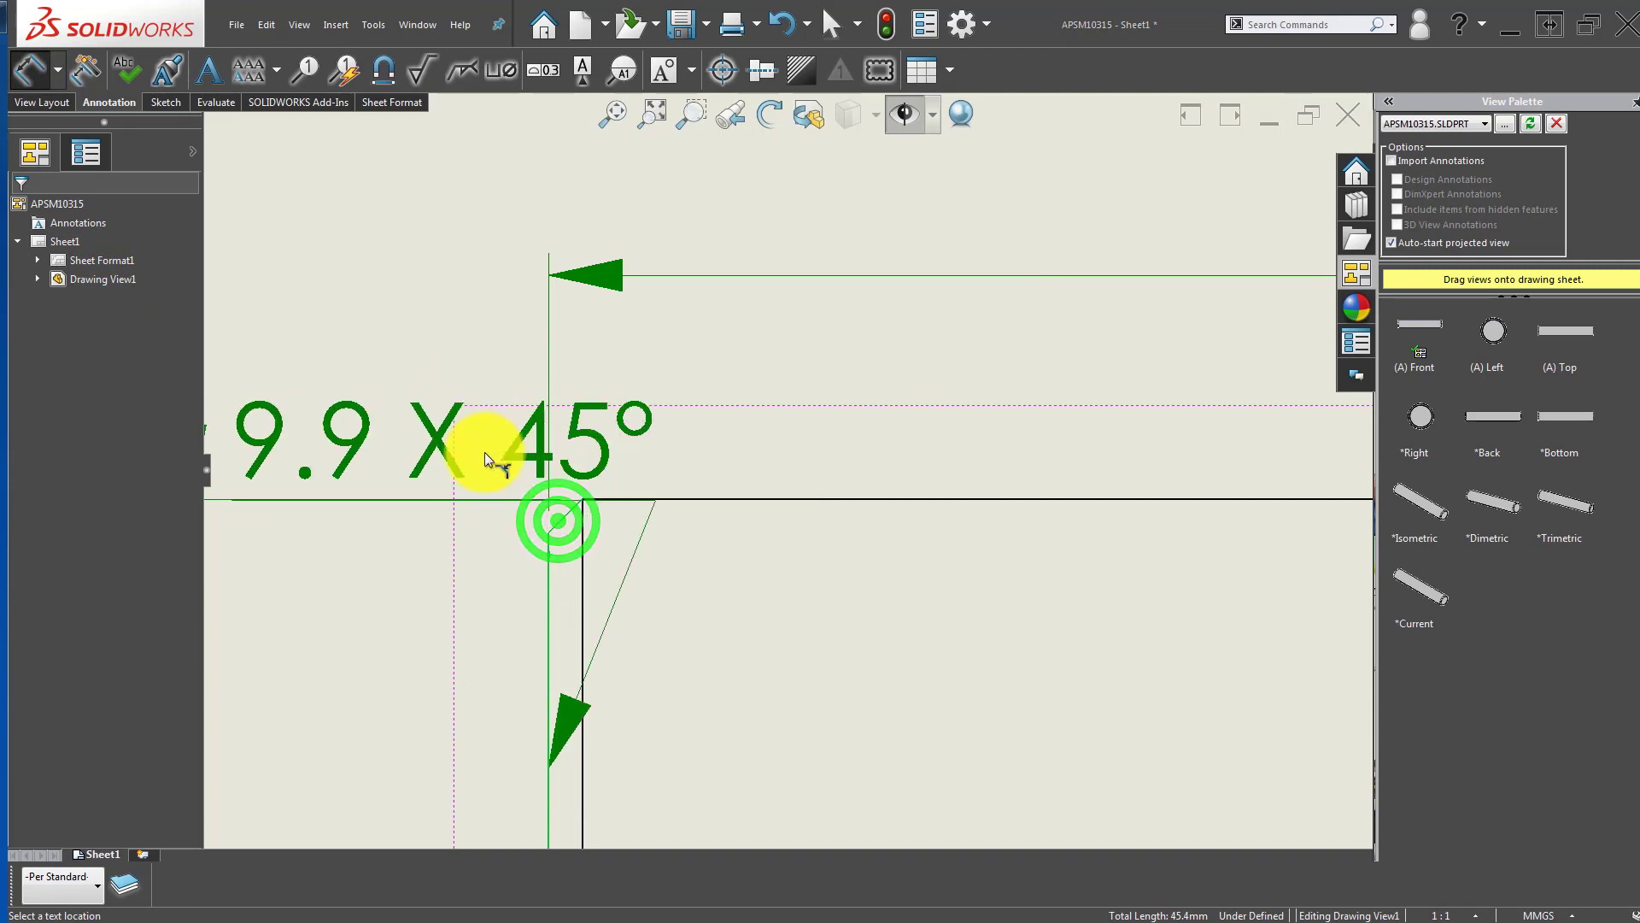
{"action": "key", "text": "Escape"}
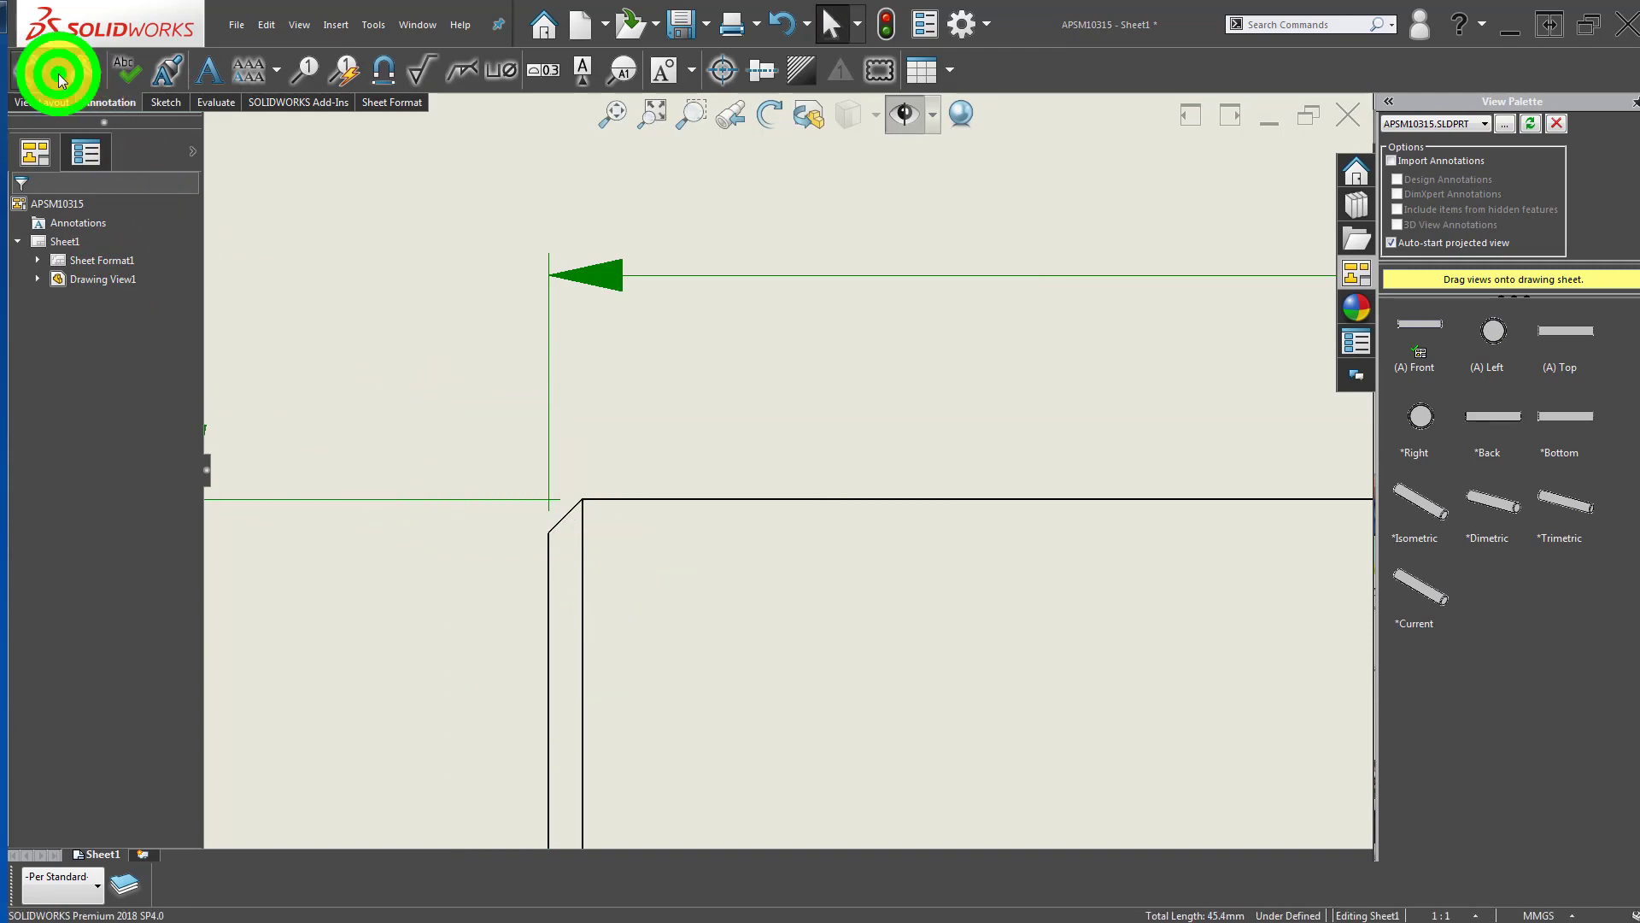
Step: Add a chamfer dimension to the pin's upper-left chamfer, placing its text above and left of the corner
{"action": "left_click", "coordinate": [60, 80]}
{"action": "left_click", "coordinate": [81, 260]}
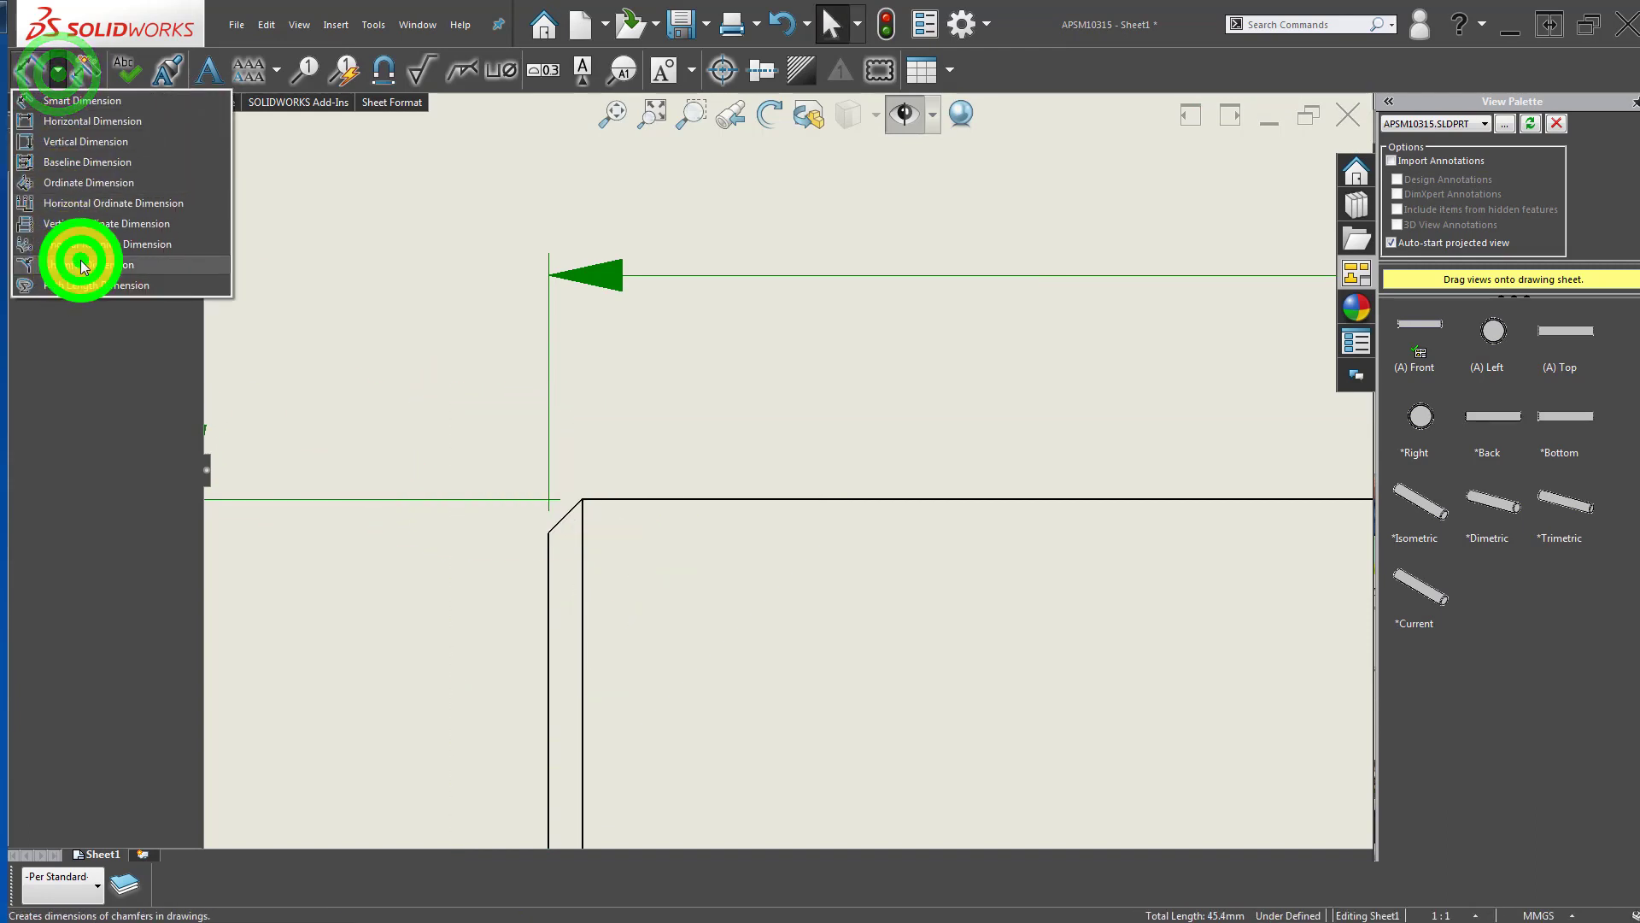
{"action": "left_click", "coordinate": [561, 521]}
{"action": "left_click", "coordinate": [548, 551]}
{"action": "scroll", "coordinate": [461, 534], "scroll_direction": "up", "scroll_amount": 2}
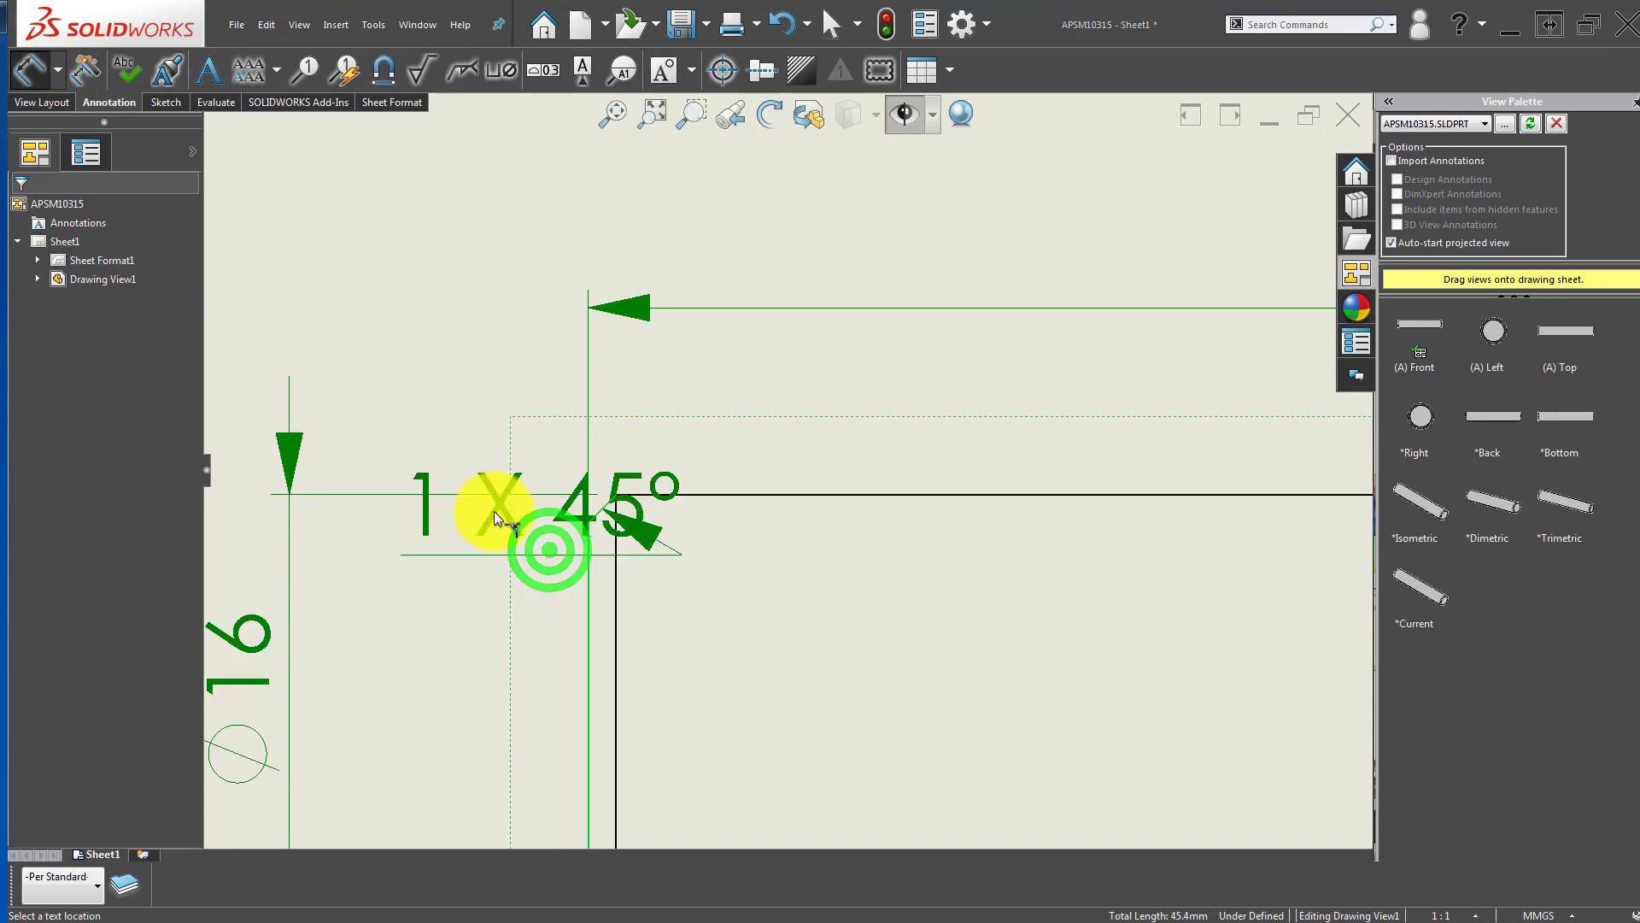
{"action": "scroll", "coordinate": [494, 511], "scroll_direction": "up", "scroll_amount": 1}
{"action": "left_click", "coordinate": [285, 304]}
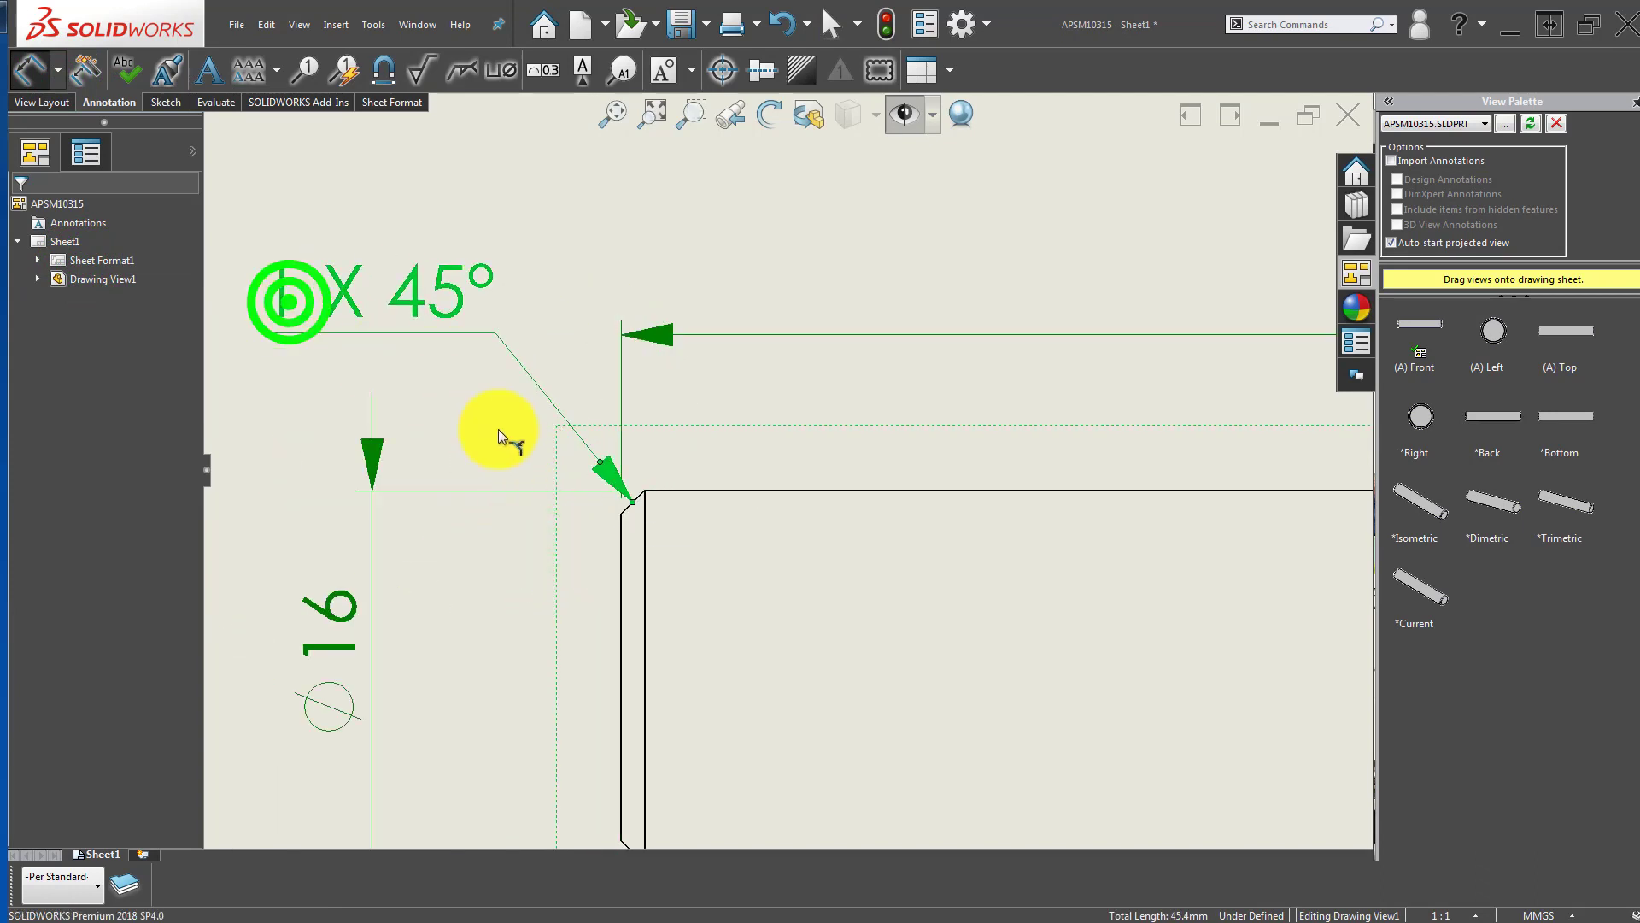
Step: Add a chamfer dimension to the pin's upper-right chamfer and move its text above and right of the corner
{"action": "scroll", "coordinate": [800, 513], "scroll_direction": "up", "scroll_amount": 5}
{"action": "scroll", "coordinate": [1138, 484], "scroll_direction": "down", "scroll_amount": 5}
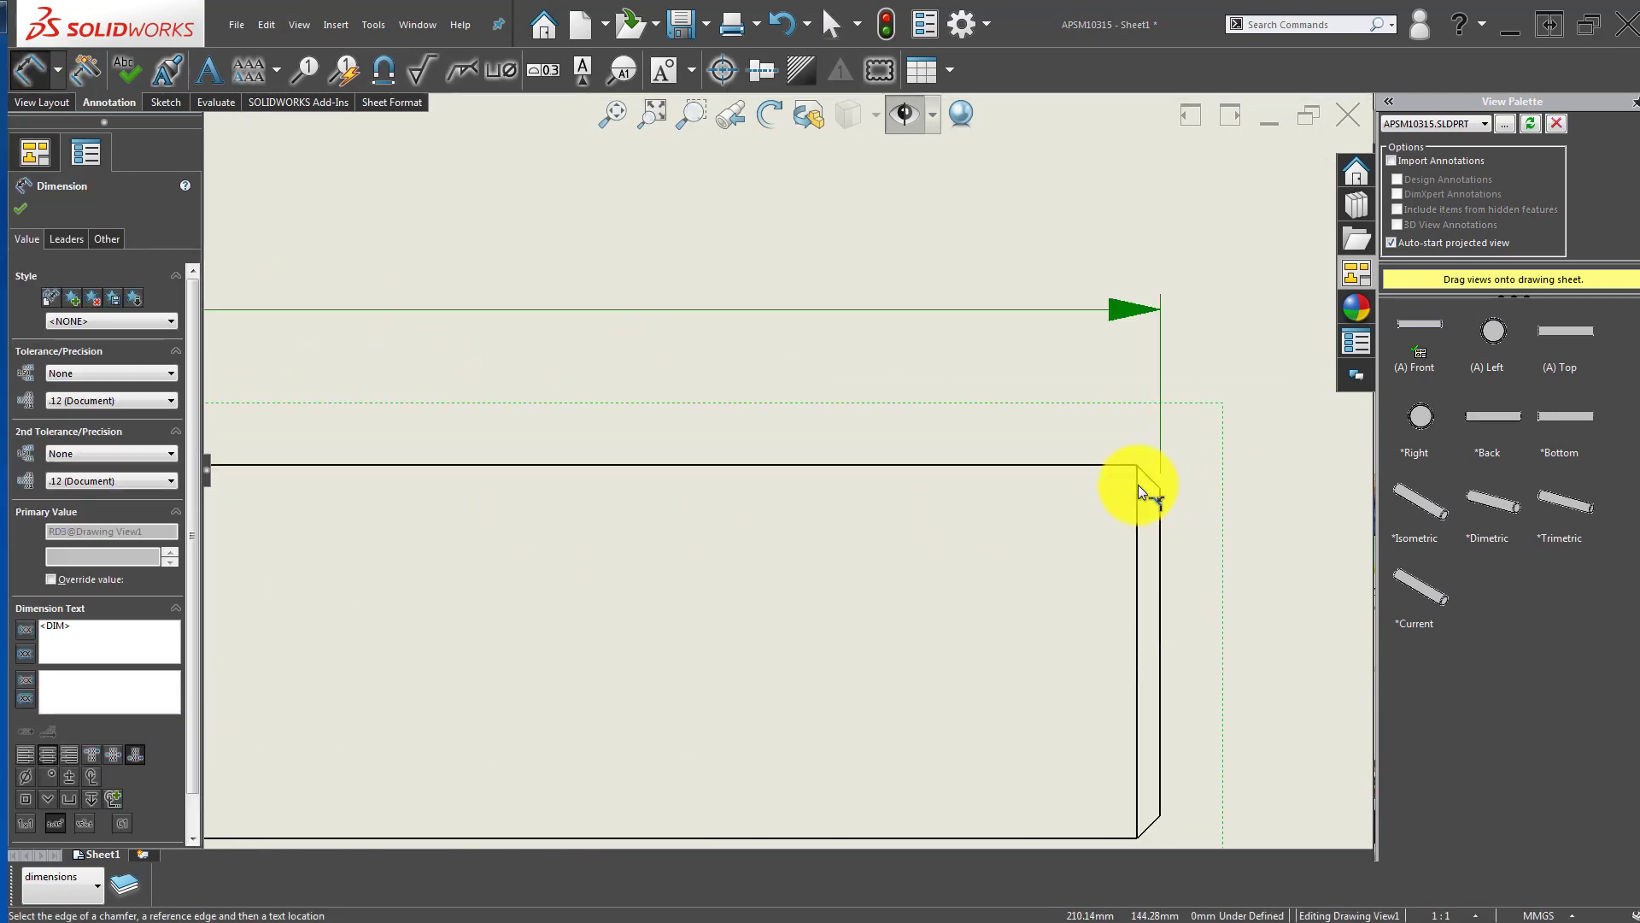
{"action": "scroll", "coordinate": [1138, 485], "scroll_direction": "down", "scroll_amount": 4}
{"action": "left_click", "coordinate": [1033, 453]}
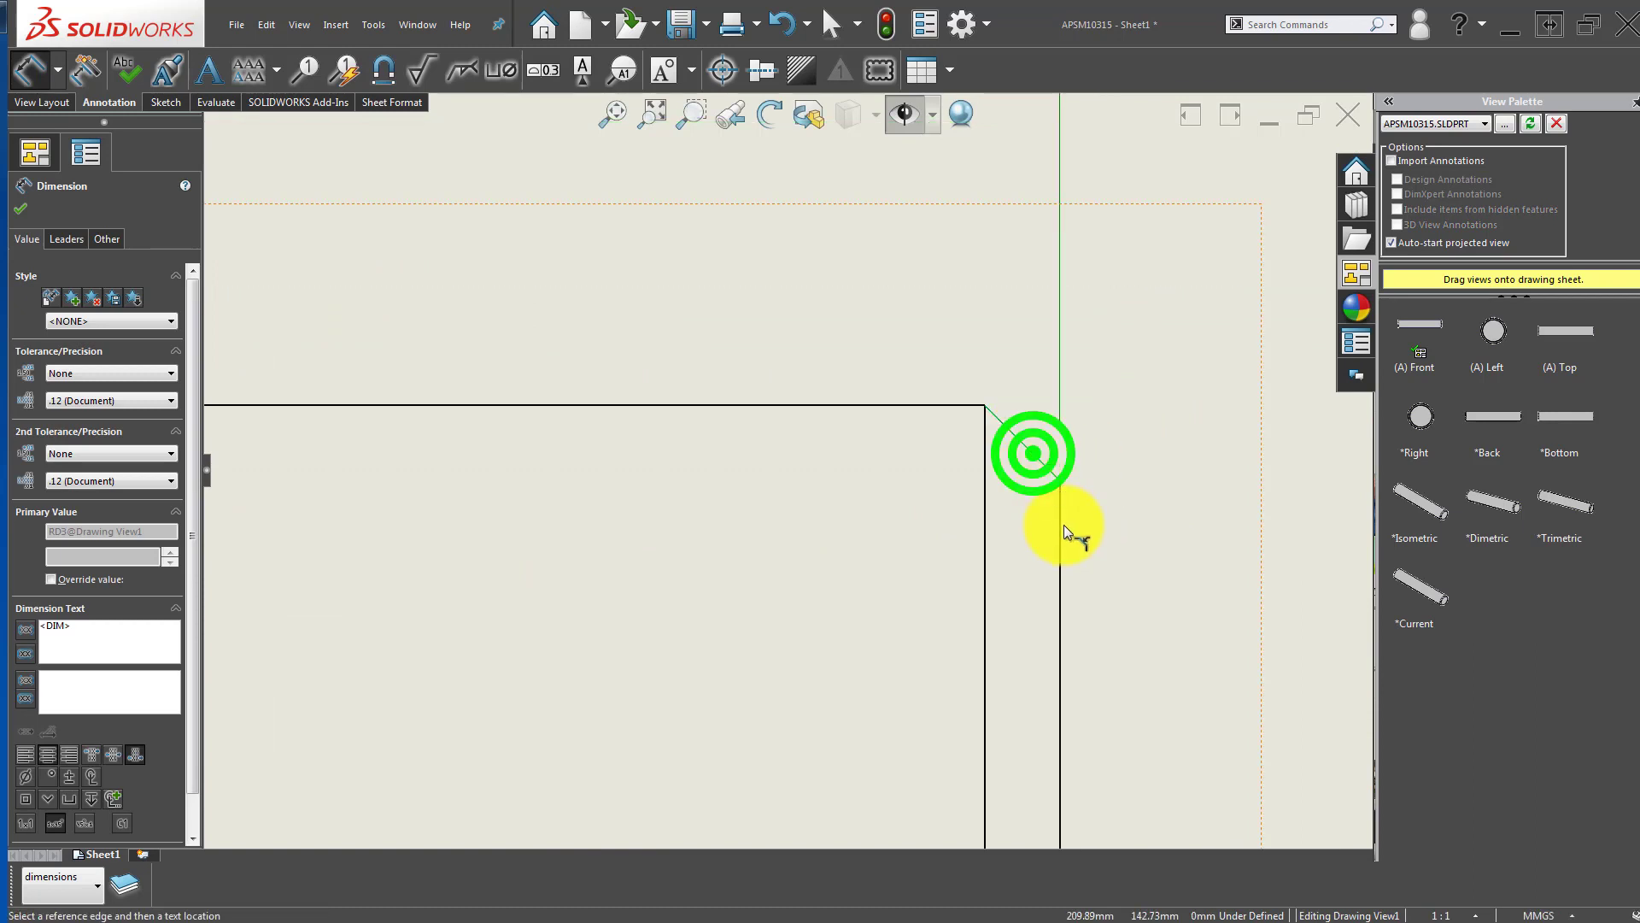
{"action": "left_click", "coordinate": [1061, 515]}
{"action": "scroll", "coordinate": [1013, 525], "scroll_direction": "up", "scroll_amount": 3}
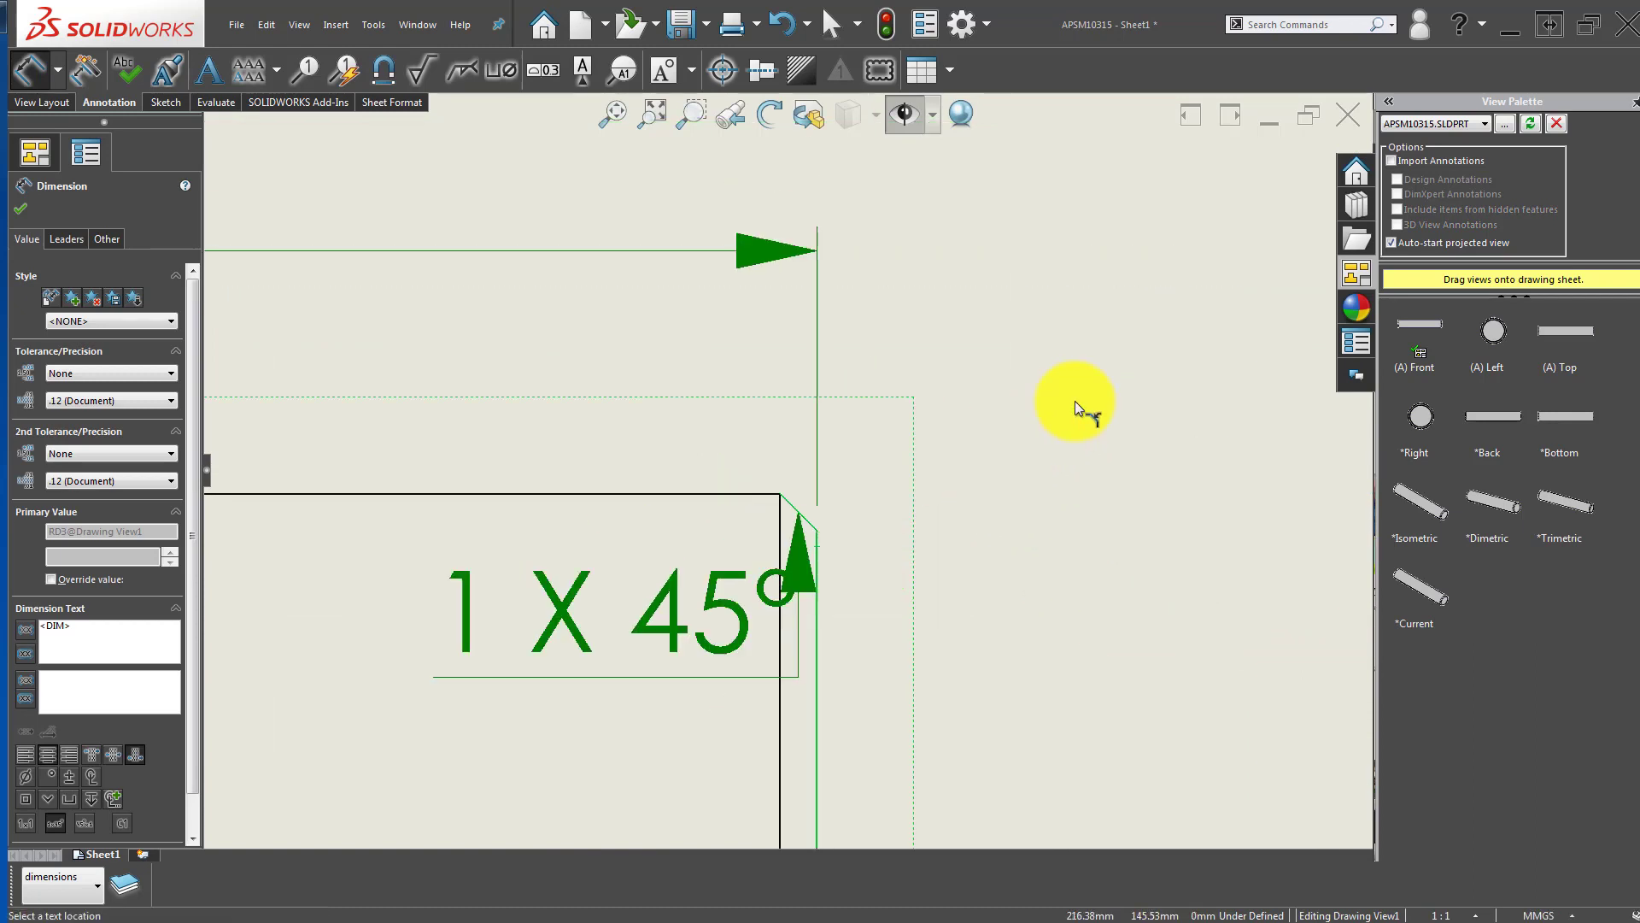
{"action": "left_click", "coordinate": [1140, 365]}
{"action": "left_click", "coordinate": [880, 412]}
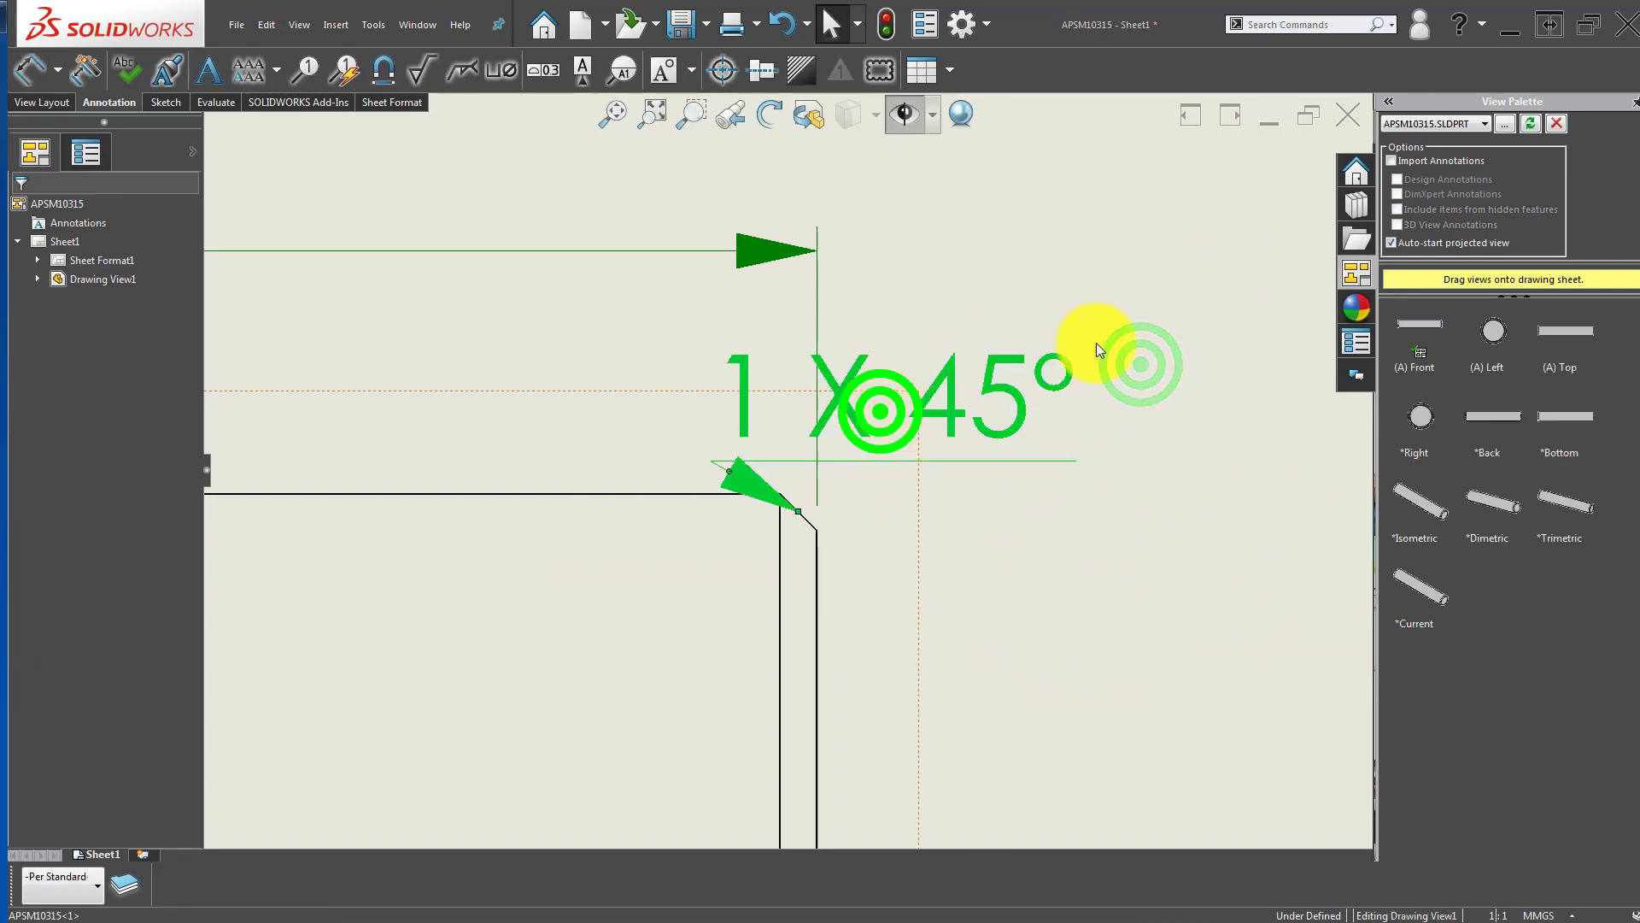
{"action": "left_click_drag", "start_coordinate": [1096, 343], "coordinate": [1113, 311]}
{"action": "scroll", "coordinate": [1094, 523], "scroll_direction": "up", "scroll_amount": 5}
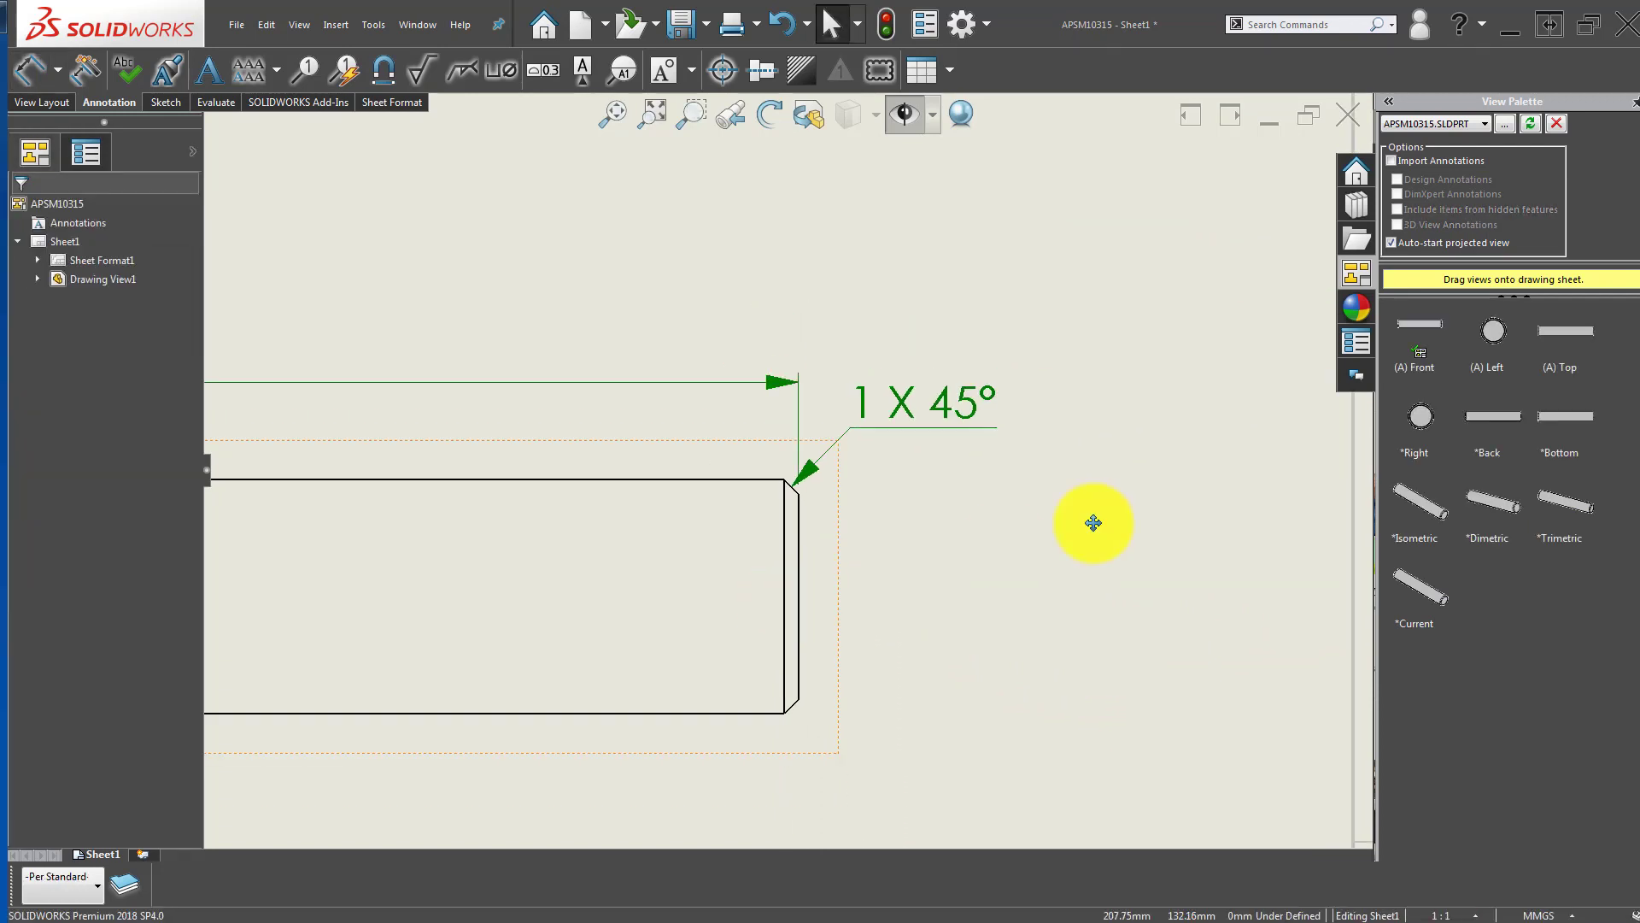
Step: Insert a centerline along the pin's axis by selecting its cylindrical face in the front view
{"action": "middle_click_drag", "start_coordinate": [1094, 522], "coordinate": [1367, 423]}
{"action": "scroll", "coordinate": [845, 519], "scroll_direction": "up", "scroll_amount": 1}
{"action": "scroll", "coordinate": [846, 520], "scroll_direction": "up", "scroll_amount": 2}
{"action": "middle_click_drag", "start_coordinate": [846, 519], "coordinate": [1100, 509]}
{"action": "left_click", "coordinate": [751, 68]}
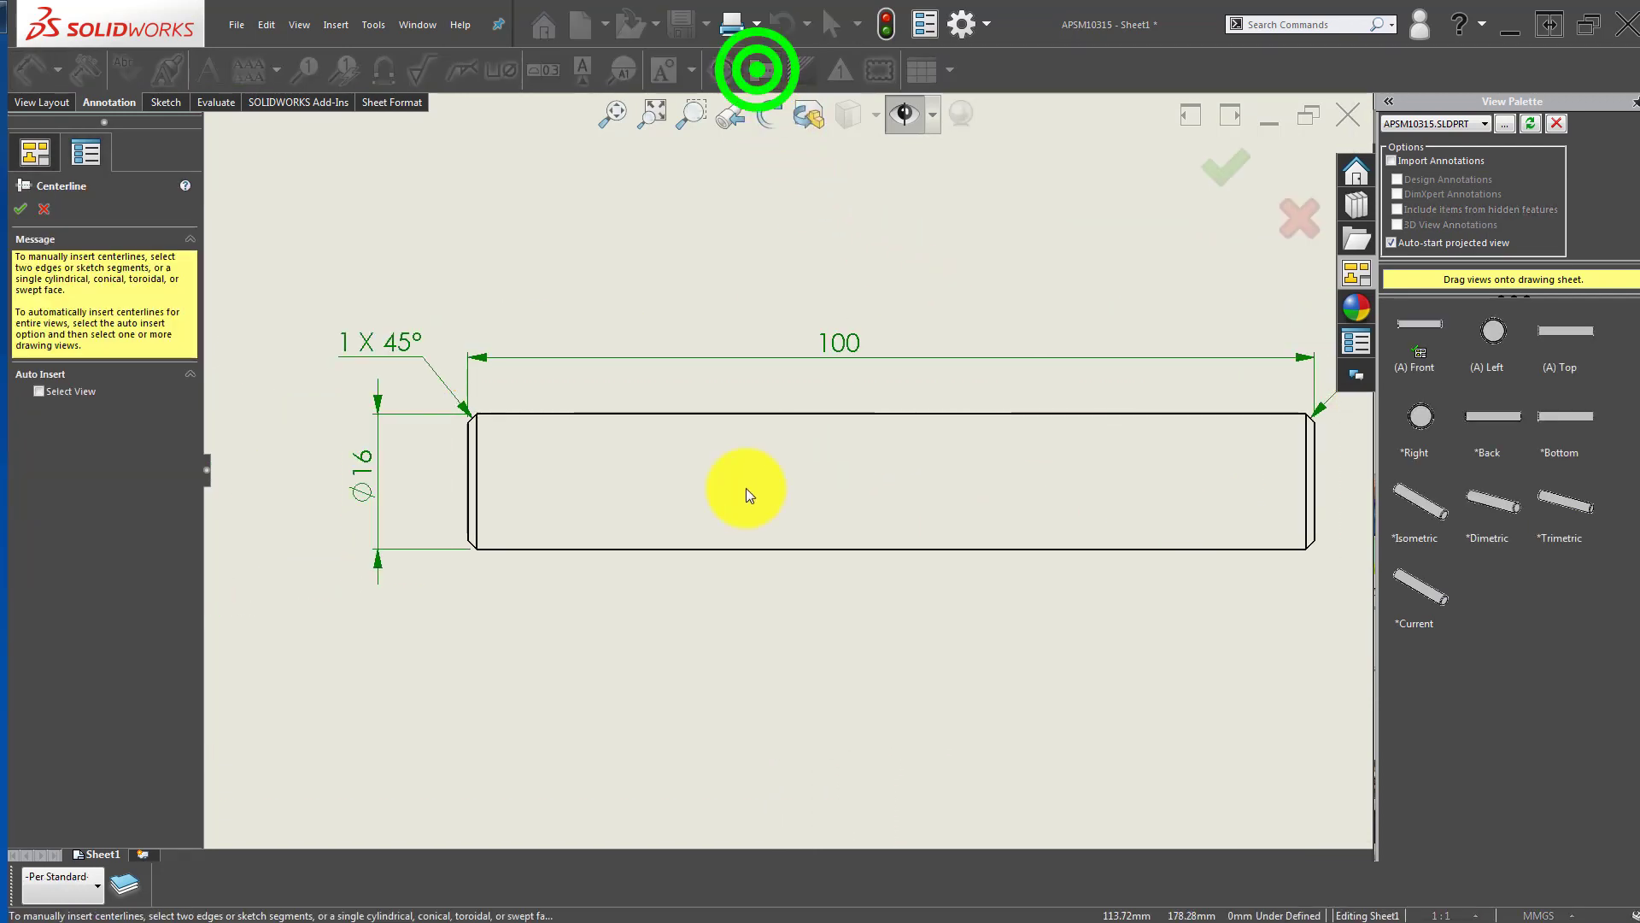
{"action": "left_click", "coordinate": [743, 504]}
{"action": "scroll", "coordinate": [785, 513], "scroll_direction": "up", "scroll_amount": 3}
{"action": "middle_click_drag", "start_coordinate": [796, 620], "coordinate": [711, 535]}
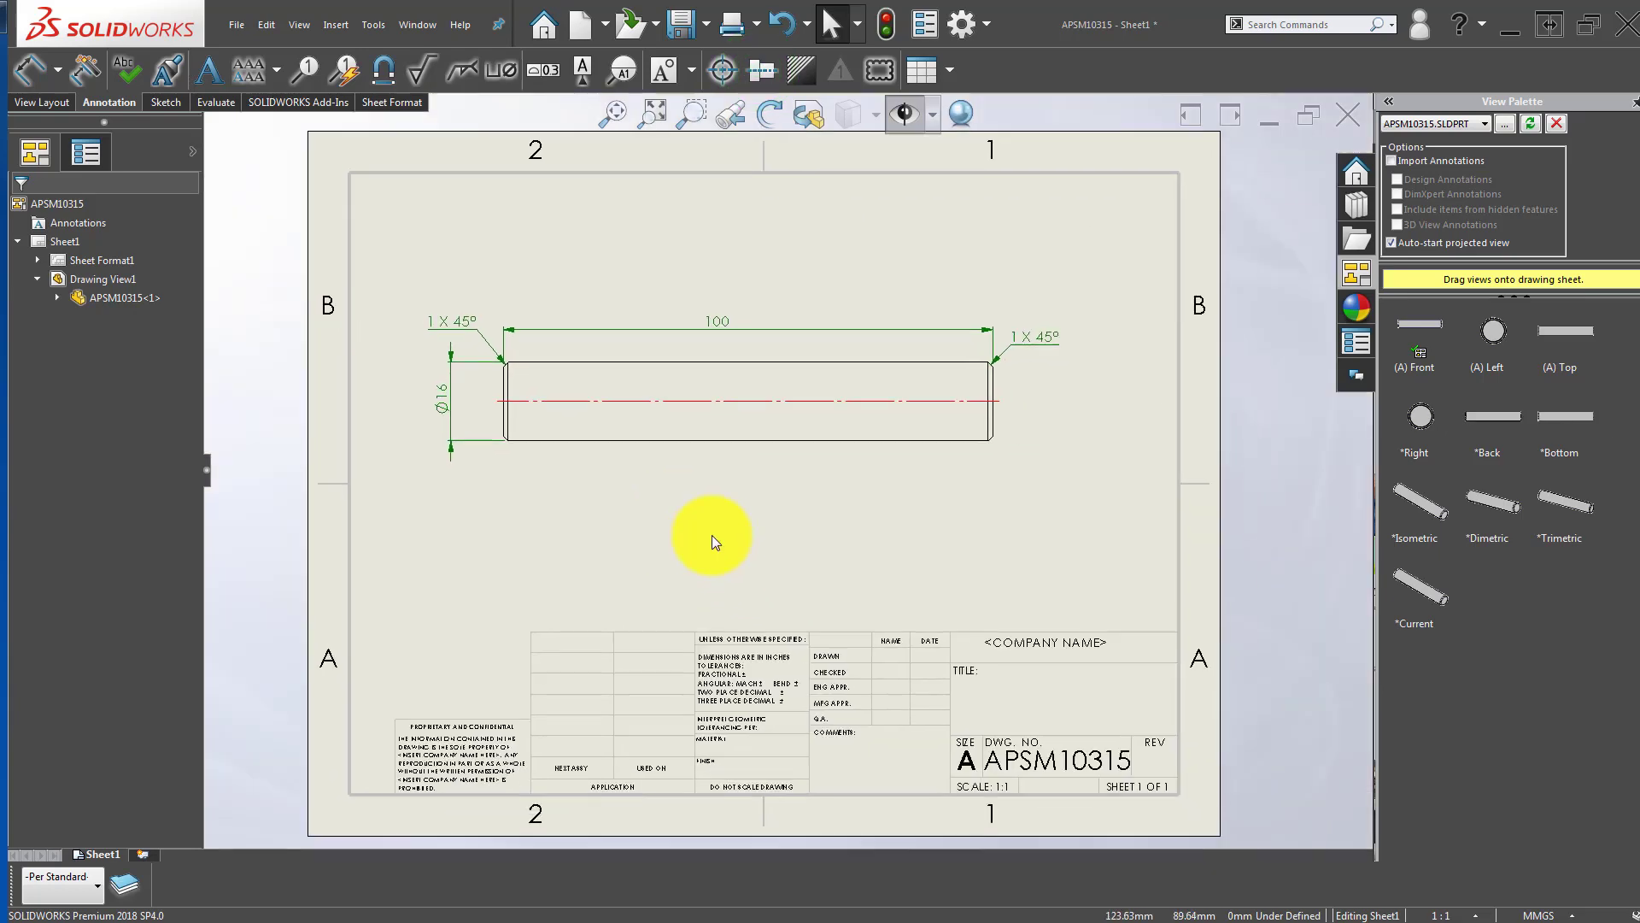
Step: Move the dimensioned view slightly to the right on the sheet and save the drawing
{"action": "left_click", "coordinate": [786, 458]}
{"action": "scroll", "coordinate": [766, 535], "scroll_direction": "up", "scroll_amount": 3}
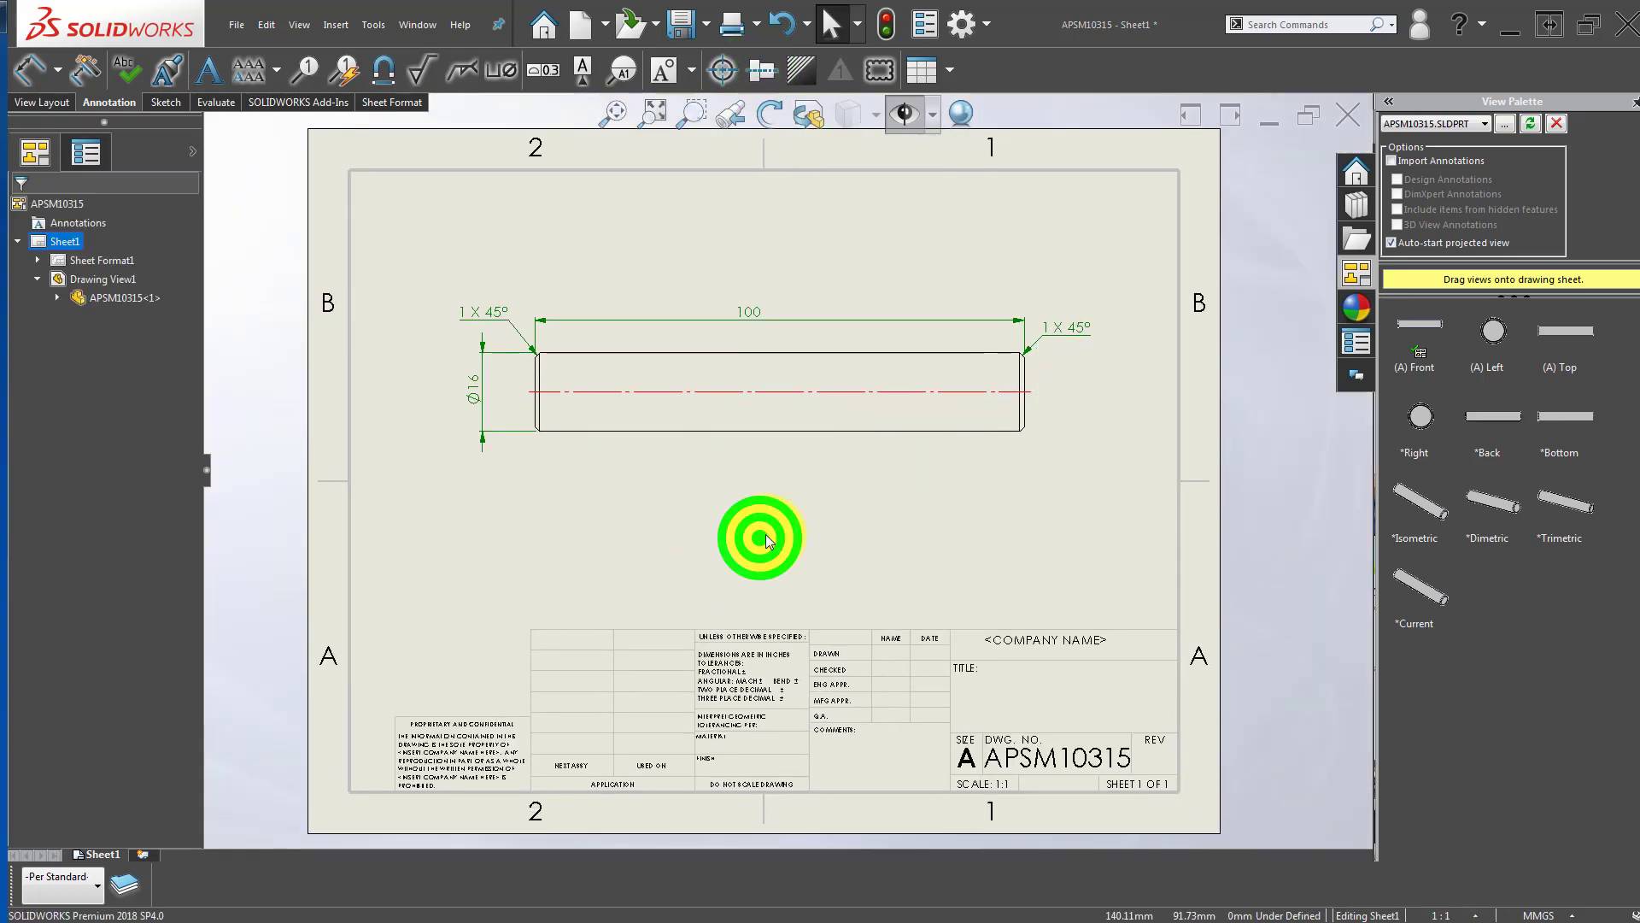
{"action": "left_click", "coordinate": [608, 196]}
{"action": "left_click", "coordinate": [611, 114]}
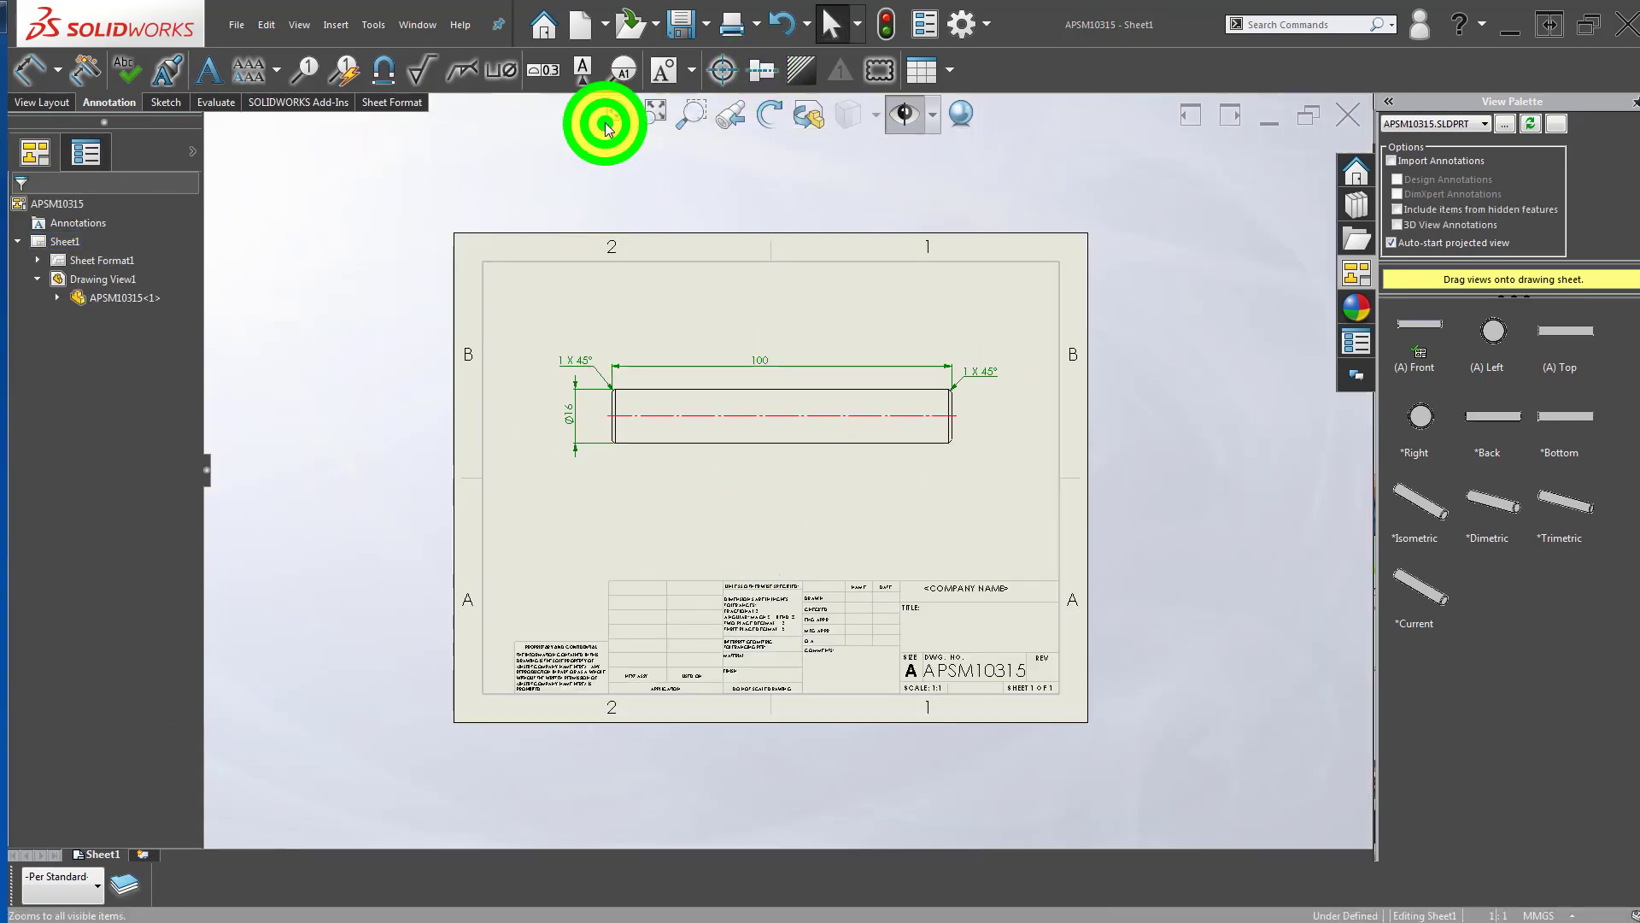
{"action": "left_click", "coordinate": [293, 272]}
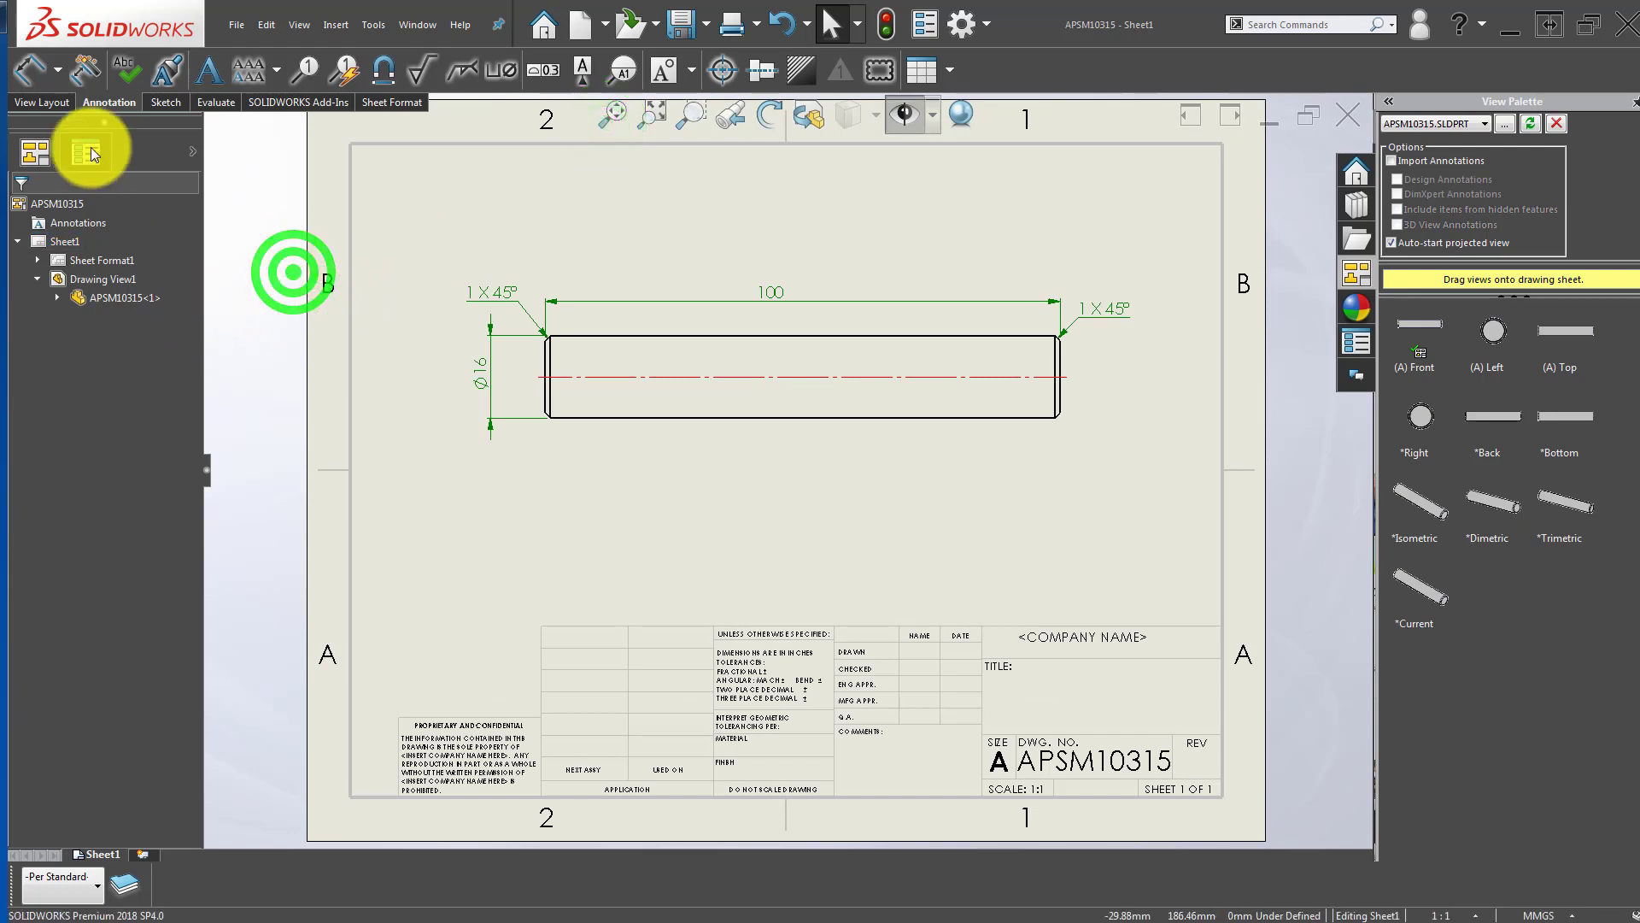
Step: Create a new part document from the custom part template
{"action": "left_click", "coordinate": [239, 29]}
{"action": "left_click", "coordinate": [277, 63]}
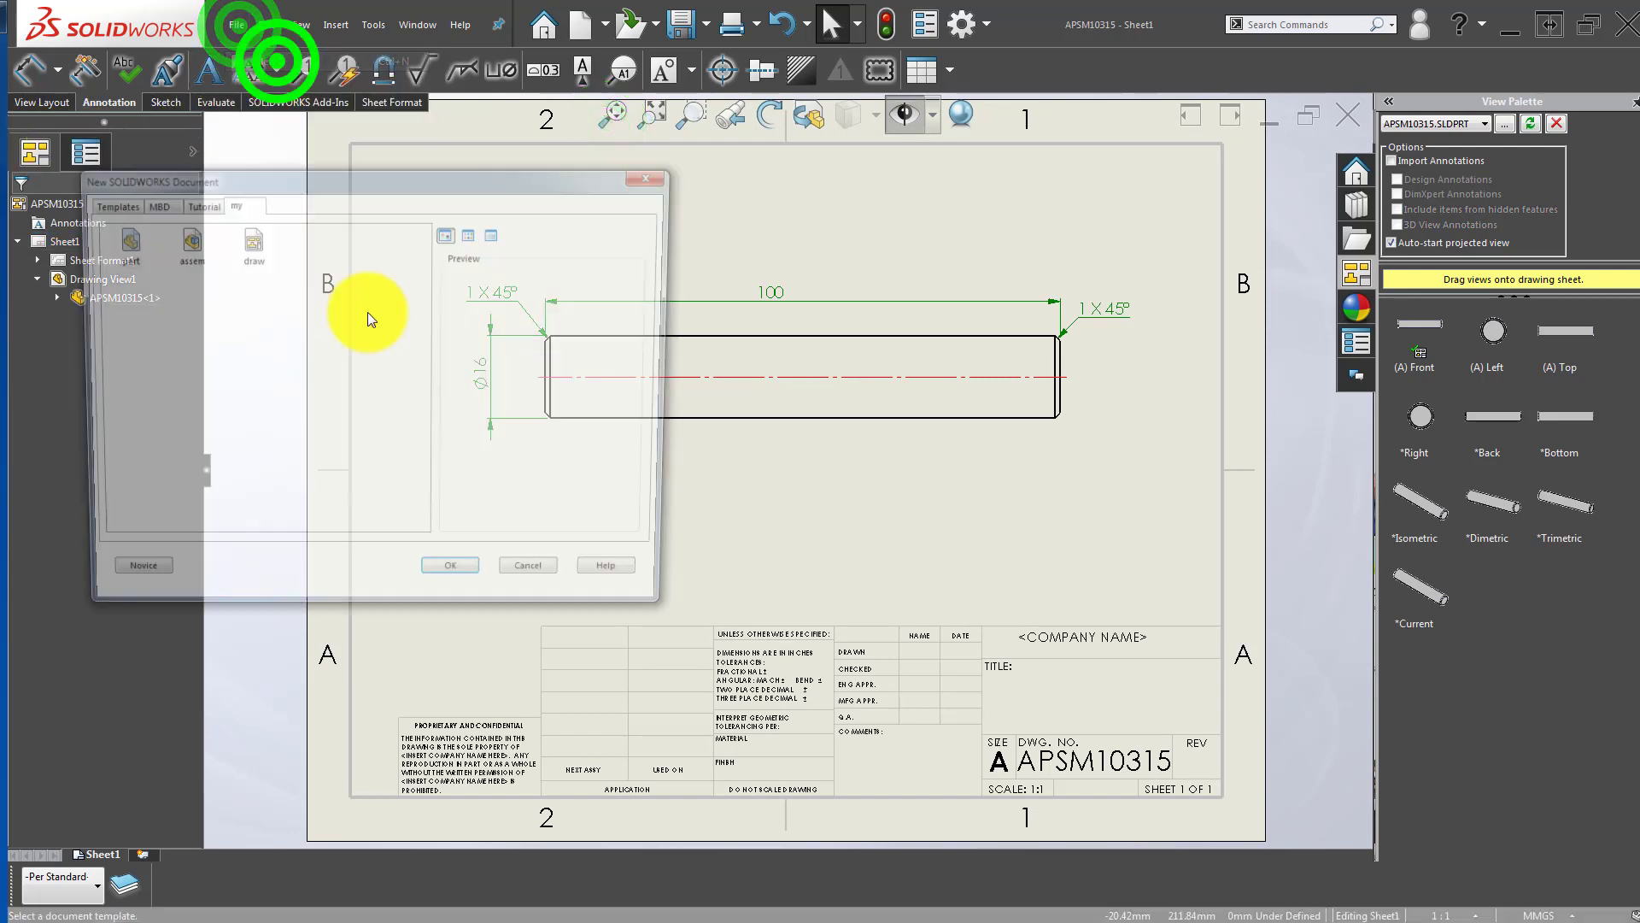
{"action": "double_click", "coordinate": [120, 241]}
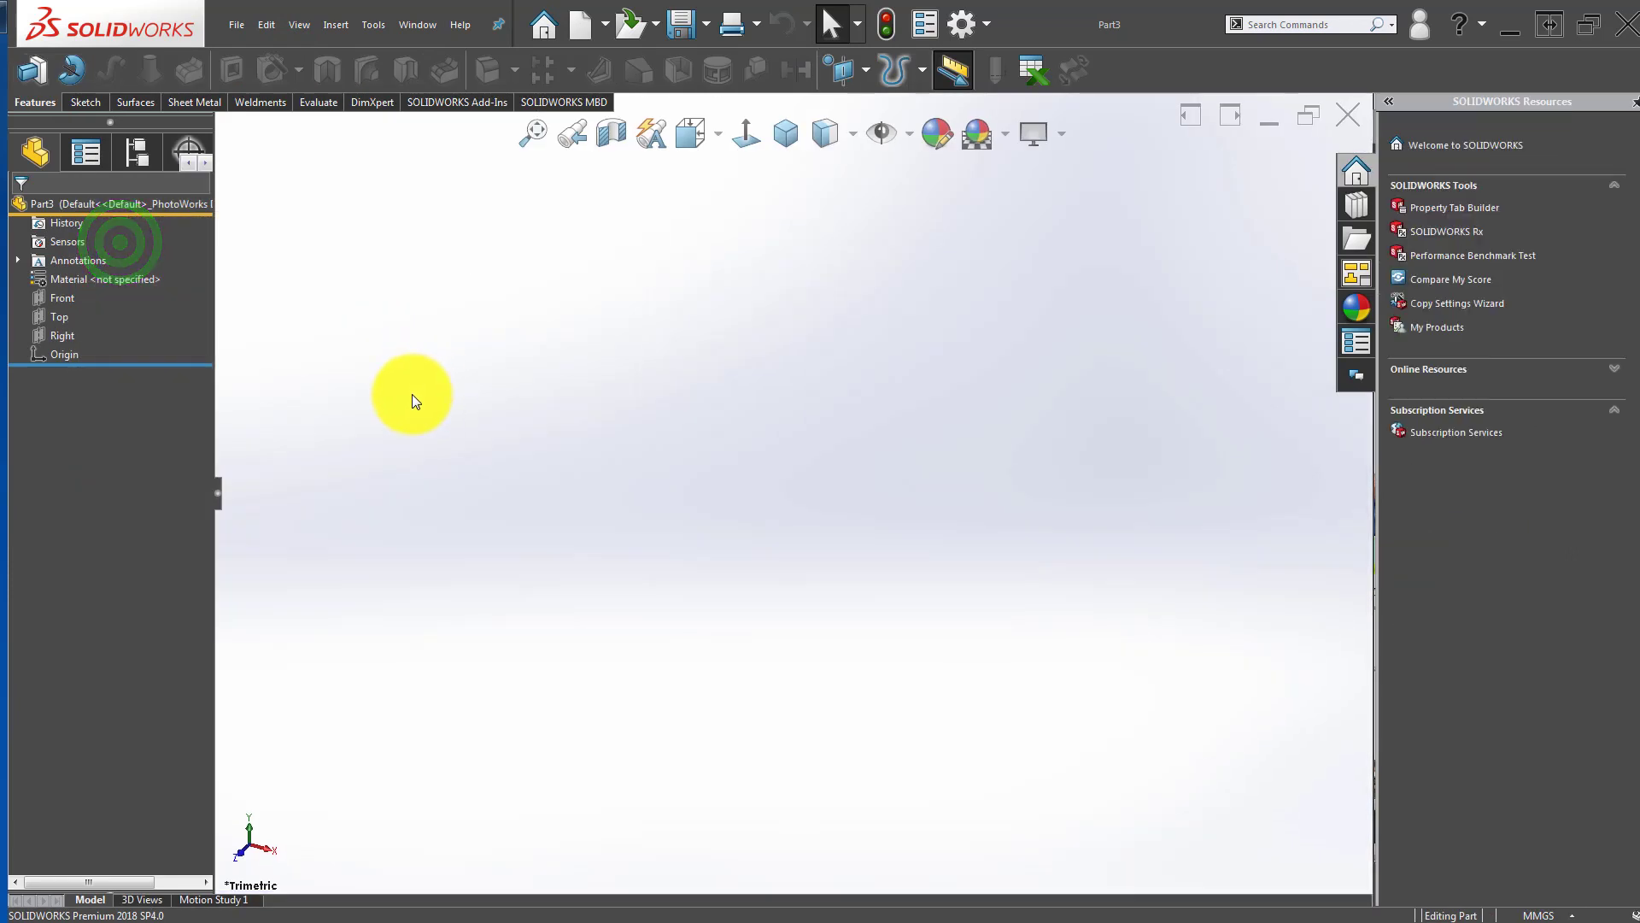
{"action": "left_click", "coordinate": [405, 392]}
Step: Start a sketch on the Front plane and draw a horizontal centerline from the origin in the positive X direction
{"action": "left_click", "coordinate": [65, 297]}
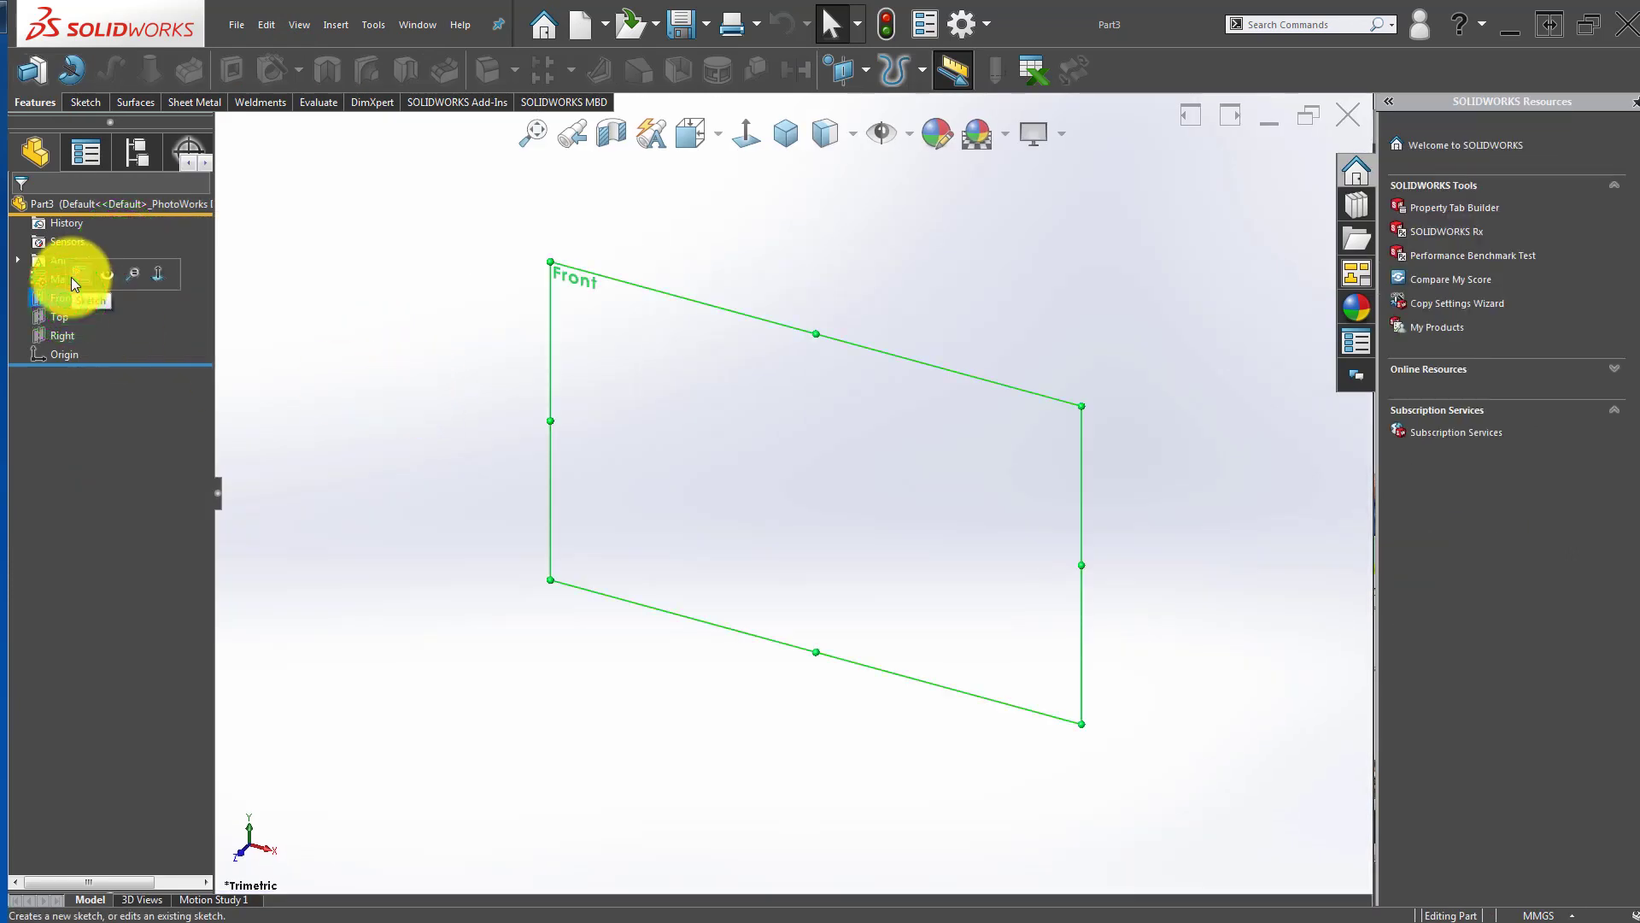
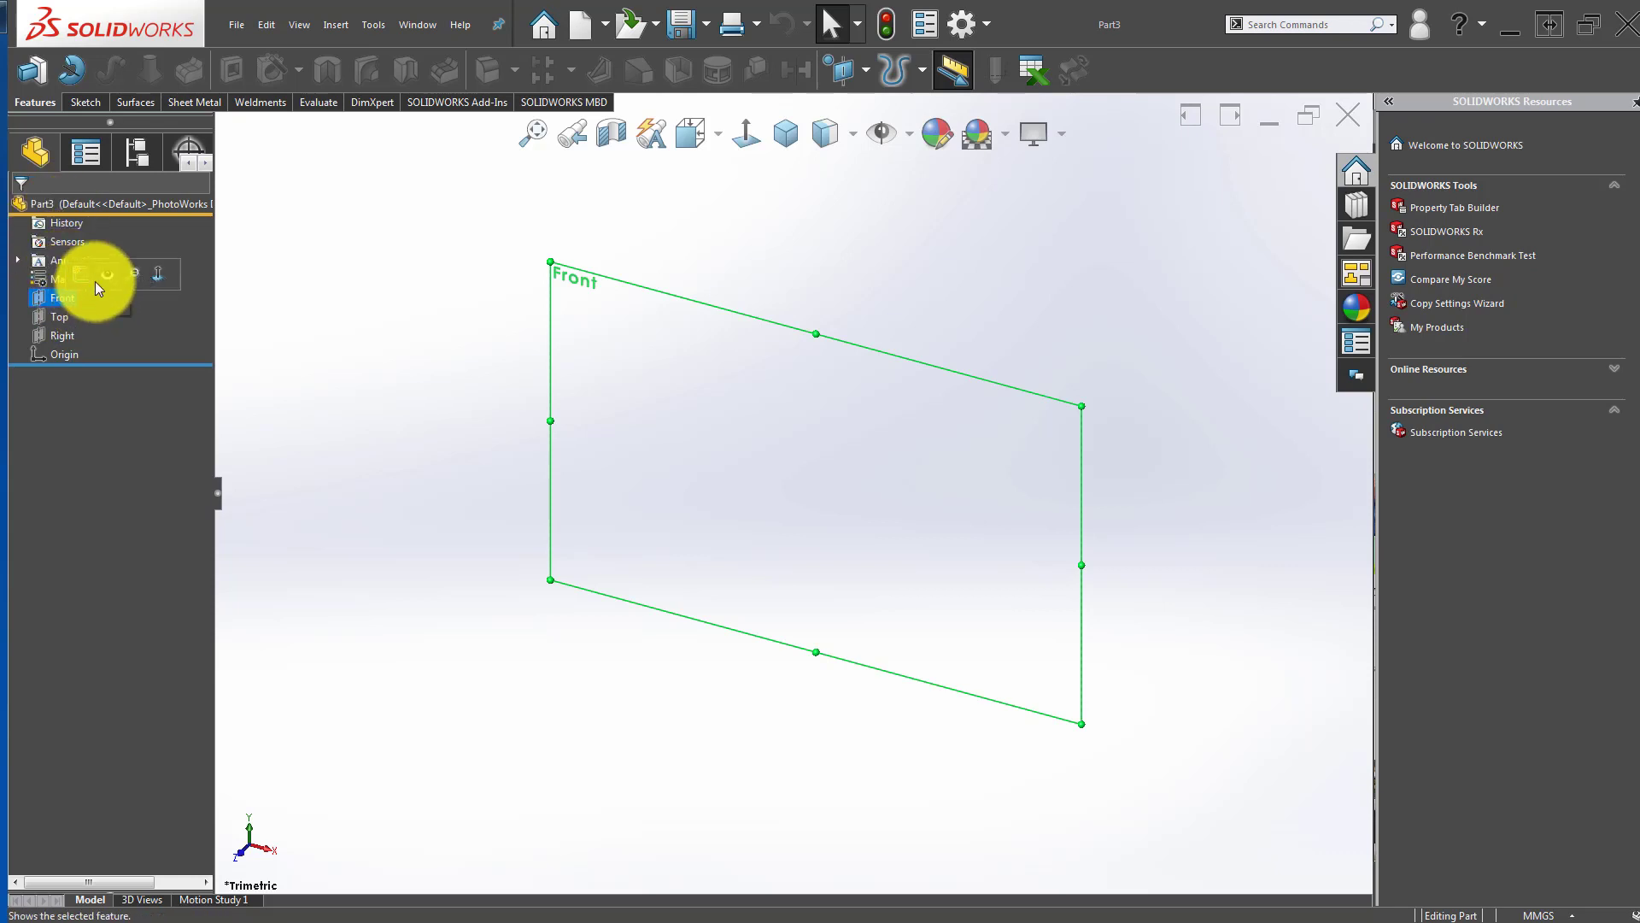
{"action": "left_click", "coordinate": [94, 273]}
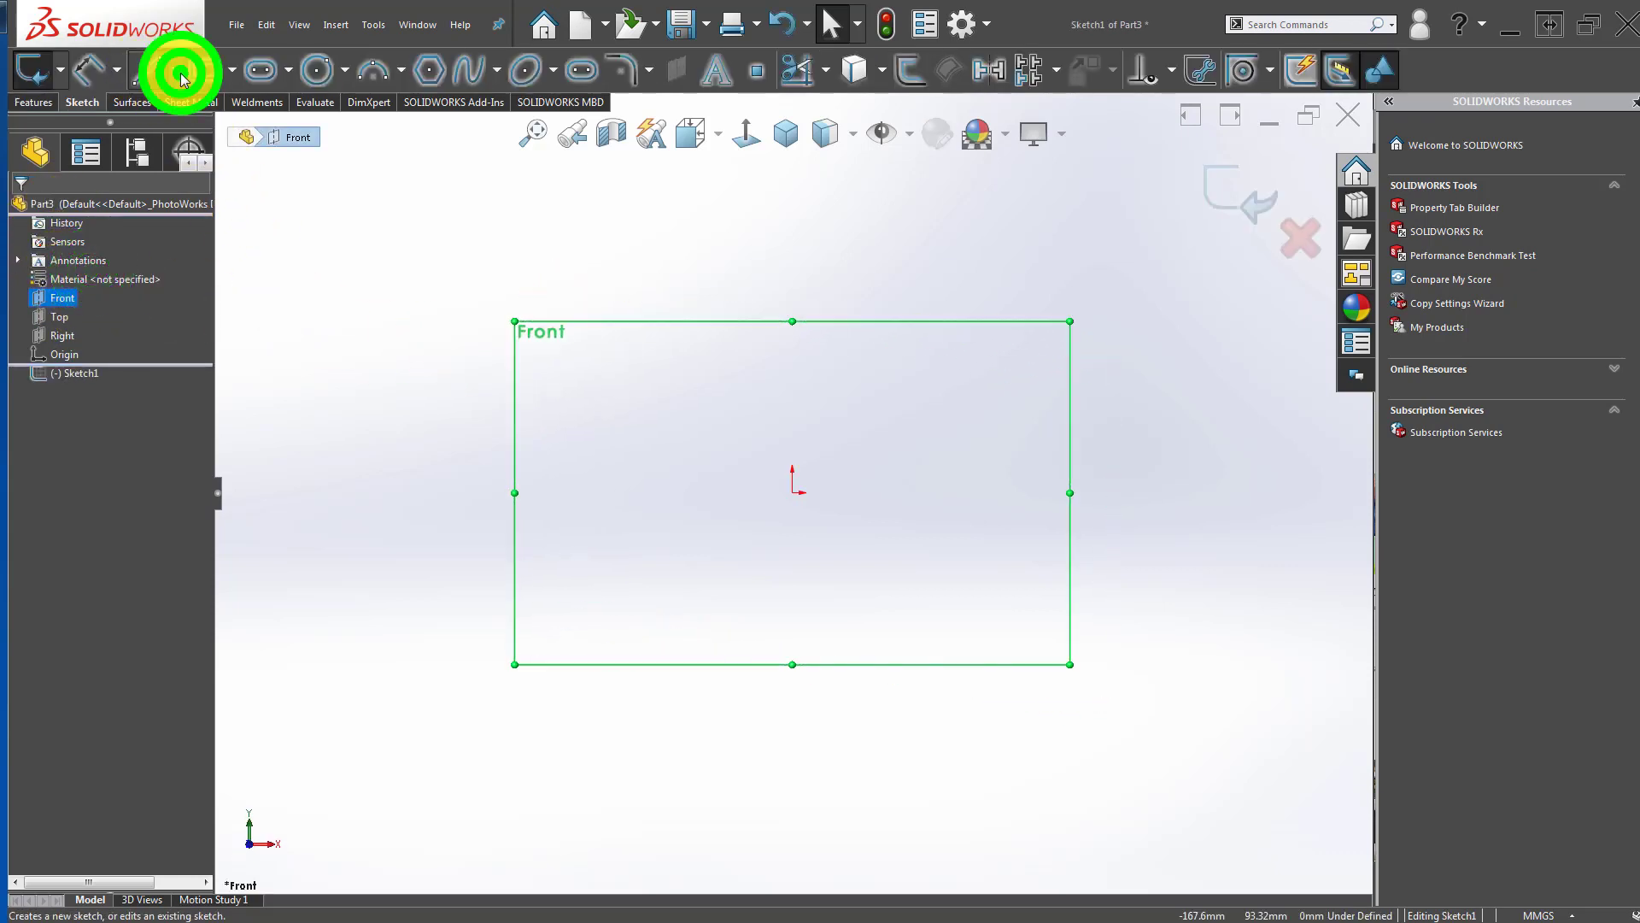
{"action": "left_click", "coordinate": [177, 71]}
{"action": "left_click", "coordinate": [174, 121]}
{"action": "left_click", "coordinate": [797, 492]}
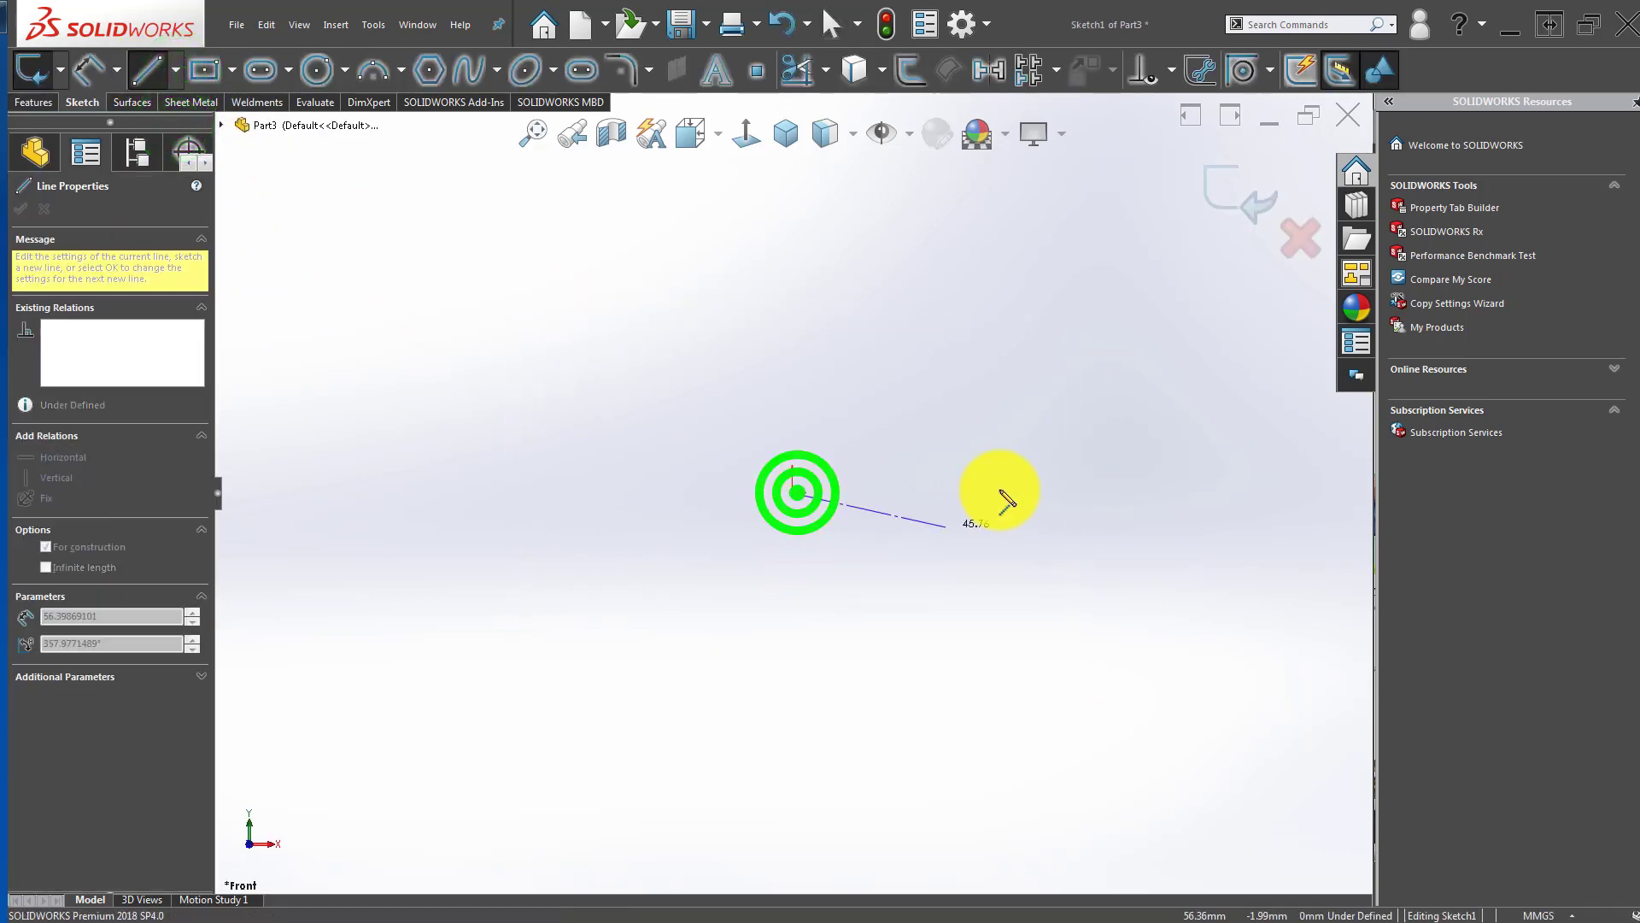
{"action": "left_click", "coordinate": [1011, 492]}
{"action": "double_click", "coordinate": [857, 595]}
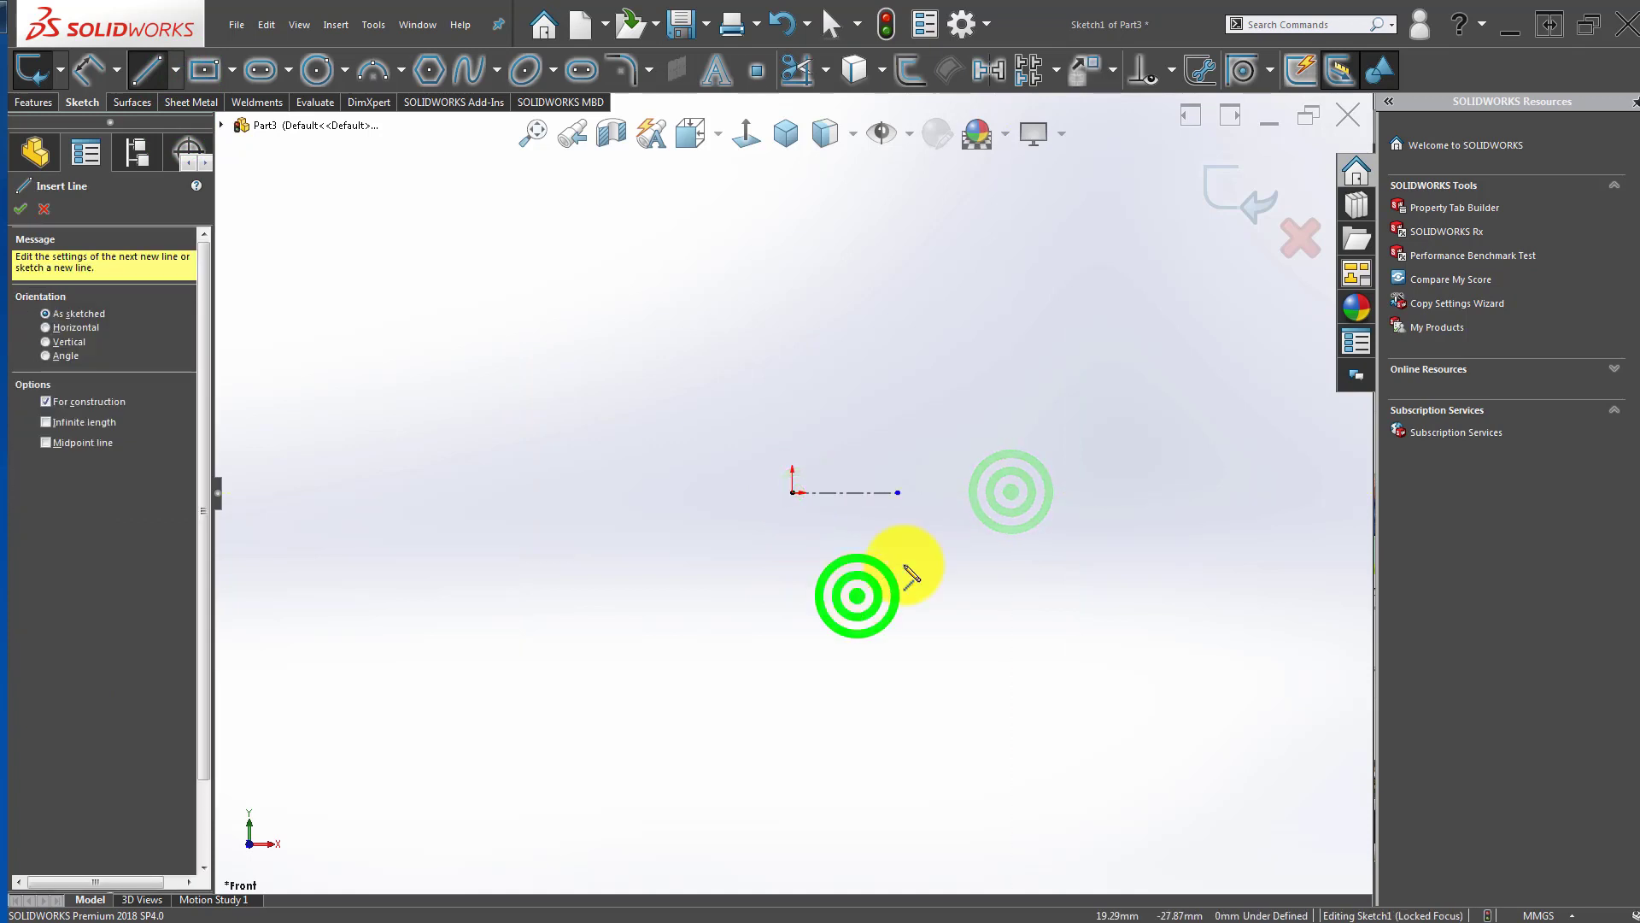
{"action": "scroll", "coordinate": [1025, 466], "scroll_direction": "down", "scroll_amount": 2}
{"action": "key", "text": "Escape"}
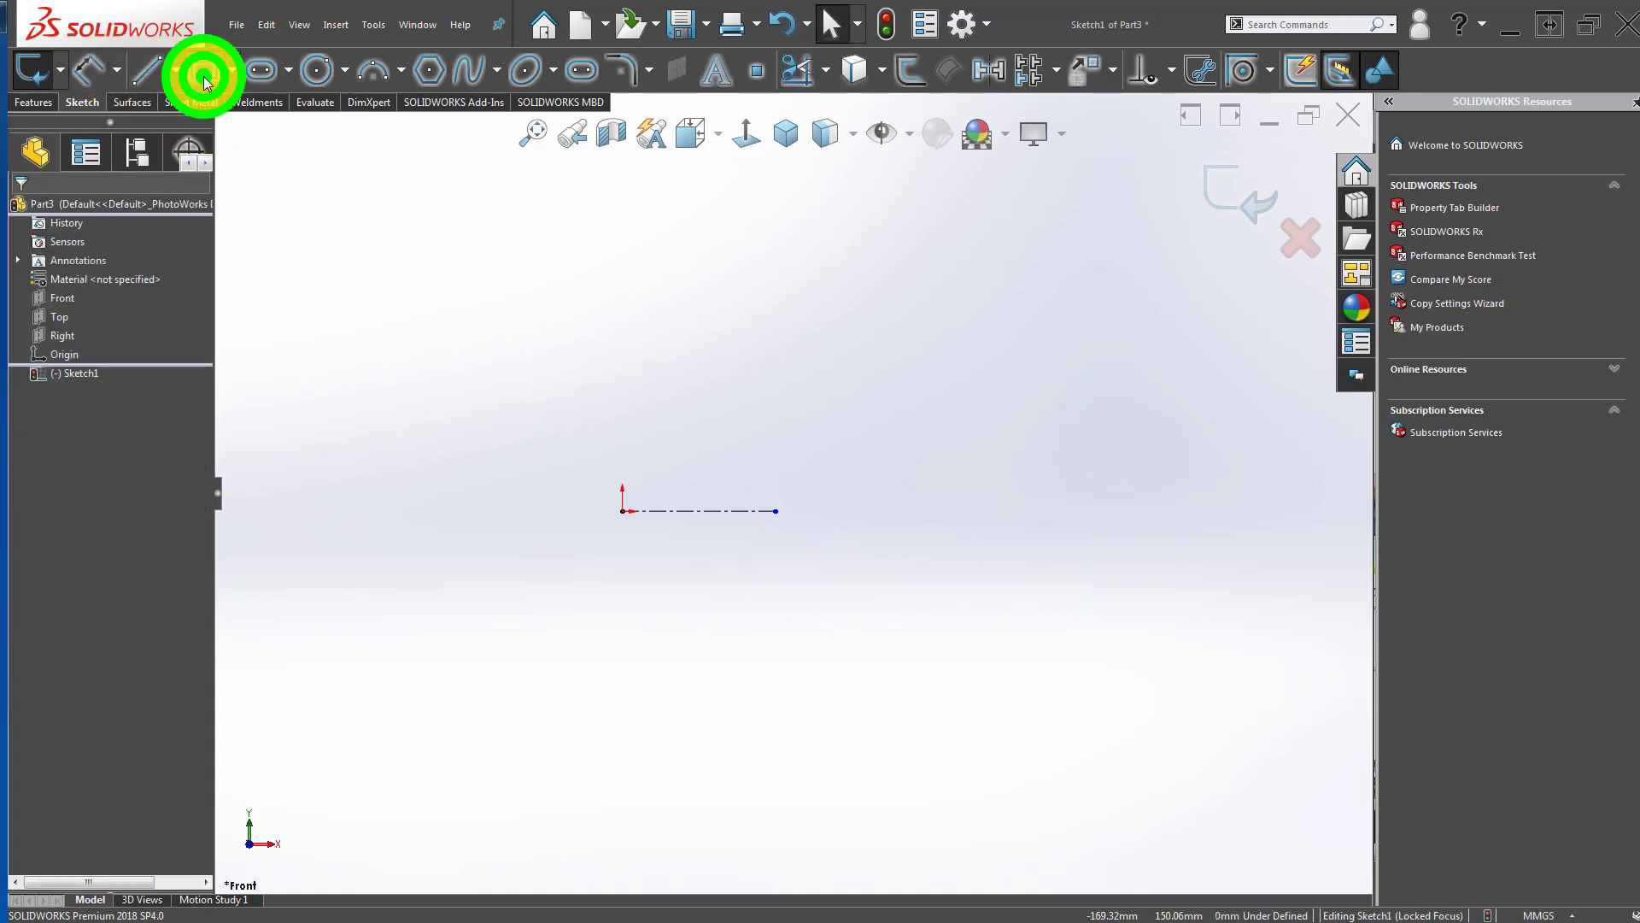
Step: Draw a corner rectangle from the origin, above the centerline and extending past the centerline's free end
{"action": "left_click", "coordinate": [203, 81]}
{"action": "left_click", "coordinate": [36, 270]}
{"action": "left_click", "coordinate": [622, 510]}
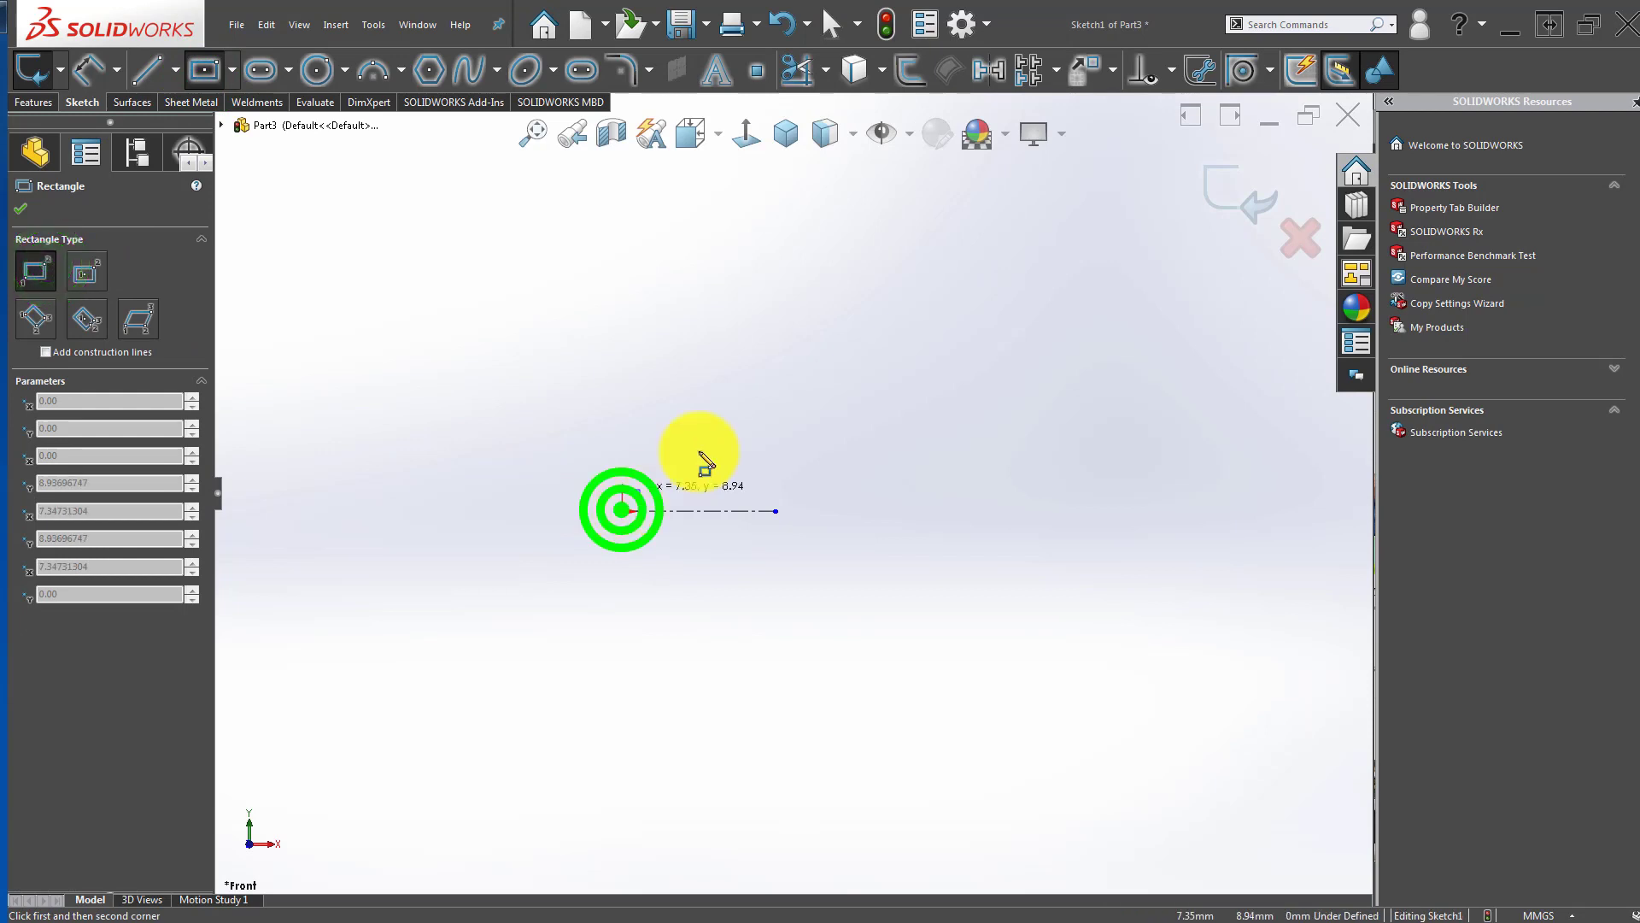
{"action": "left_click", "coordinate": [890, 440]}
{"action": "key", "text": "Escape"}
Step: Extend the centerline horizontally by moving its free endpoint well beyond the rectangle's right edge
{"action": "left_click", "coordinate": [141, 70]}
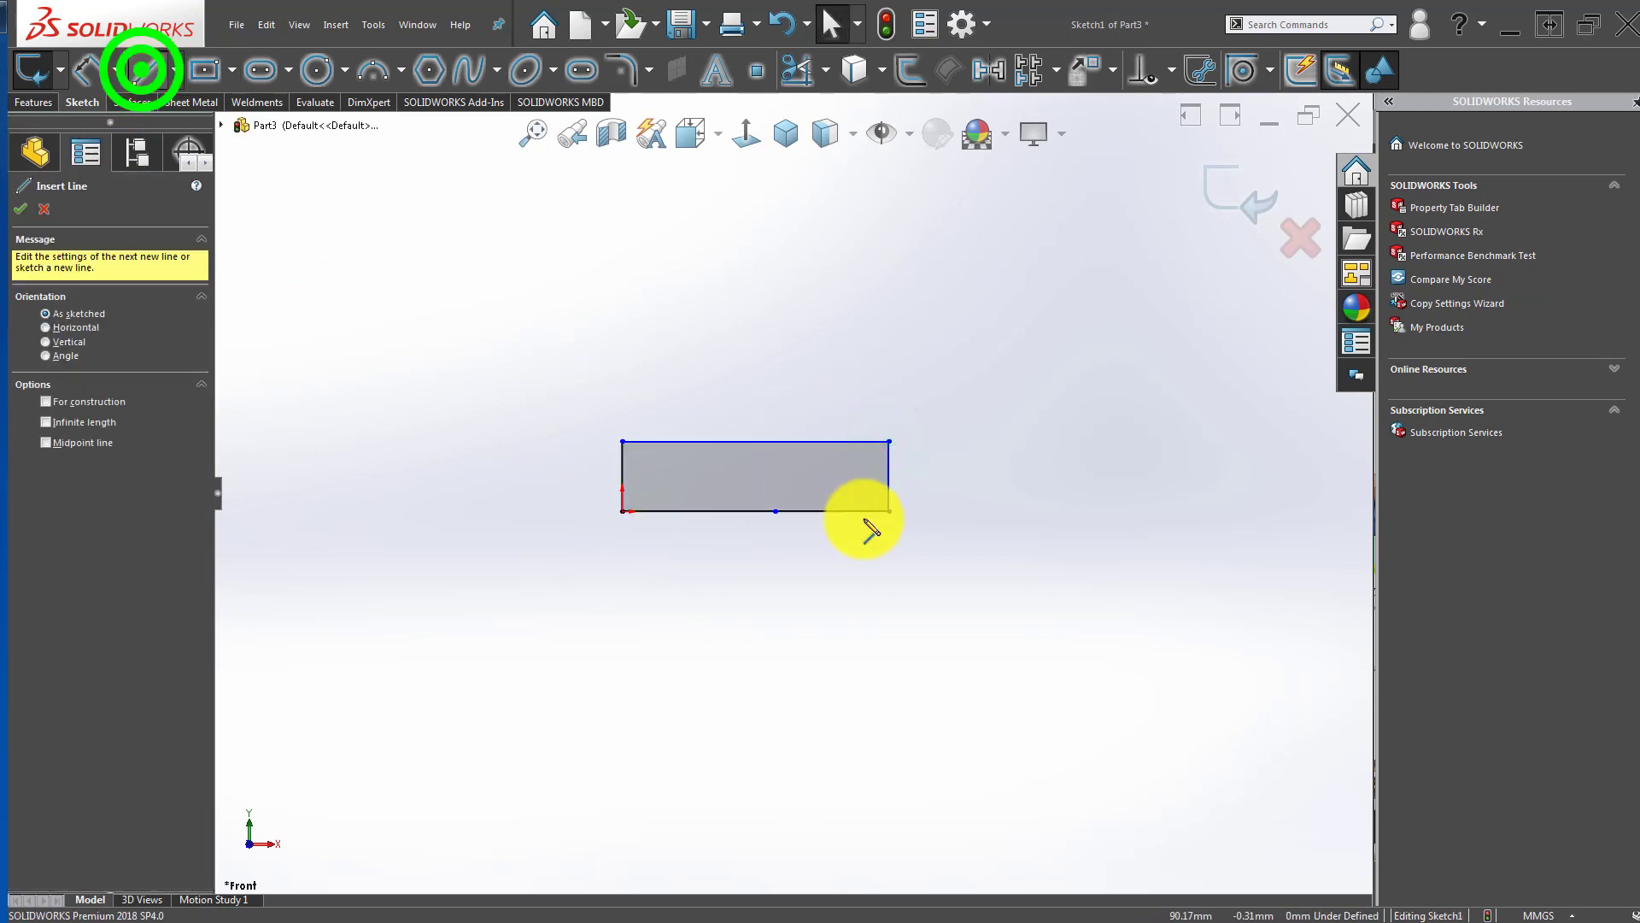
{"action": "scroll", "coordinate": [969, 496], "scroll_direction": "down", "scroll_amount": 4}
{"action": "key", "text": "Escape"}
{"action": "left_click_drag", "start_coordinate": [563, 530], "coordinate": [1152, 527]}
Step: Draw a lower shaft step with a horizontal line from the rectangle's right edge and a vertical line down to the centerline
{"action": "left_click", "coordinate": [148, 71]}
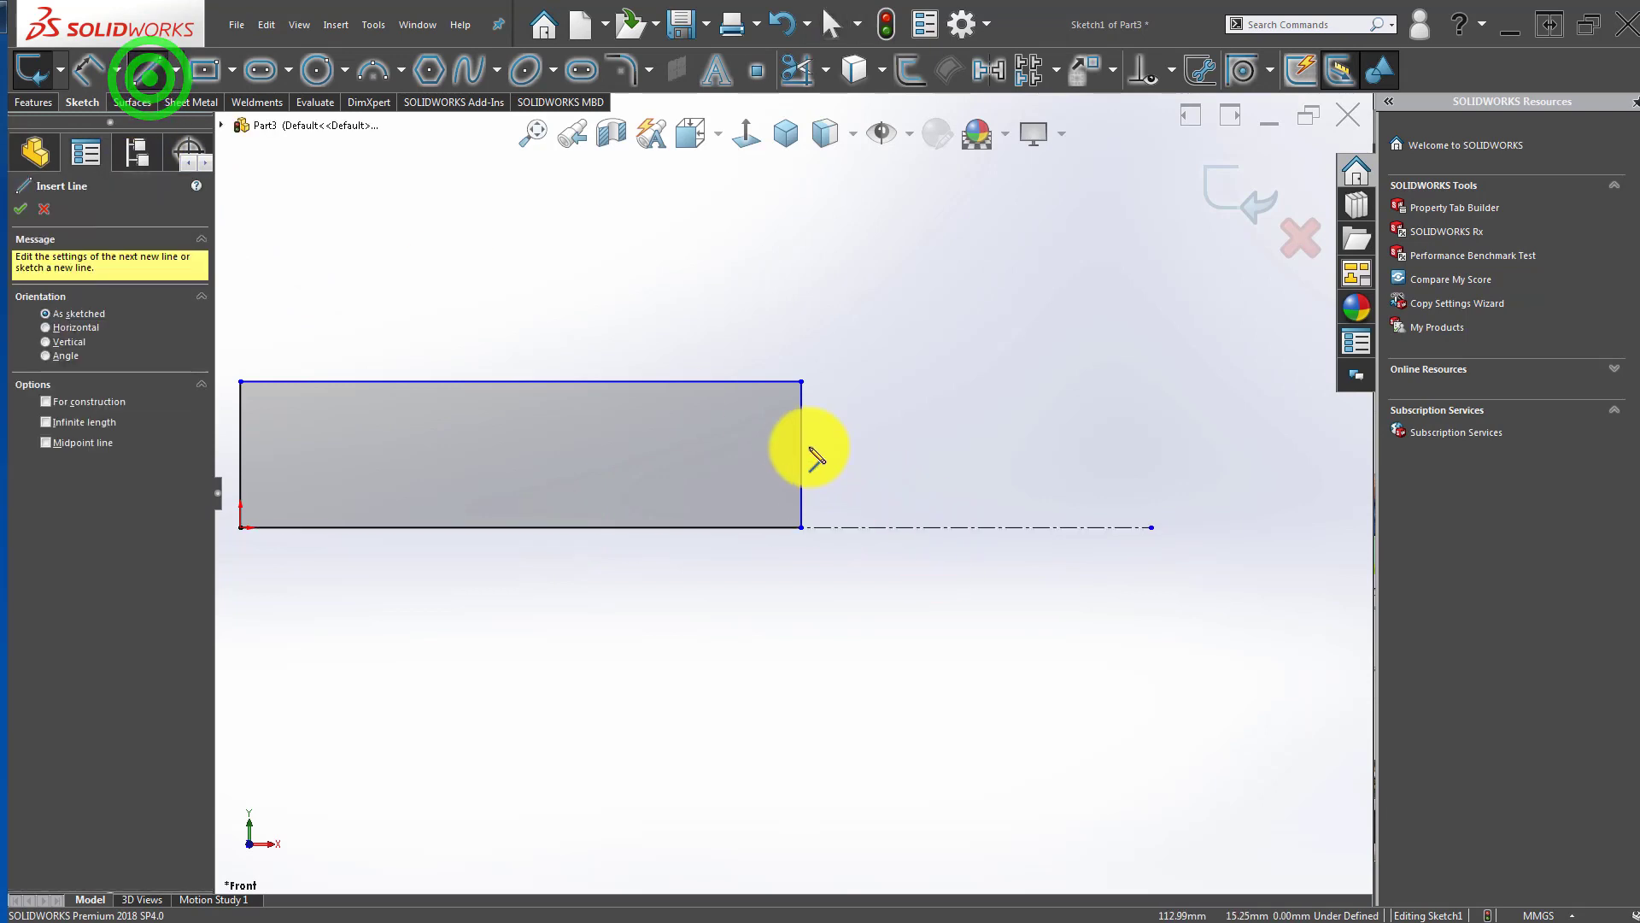
{"action": "left_click", "coordinate": [800, 439]}
{"action": "left_click", "coordinate": [997, 441]}
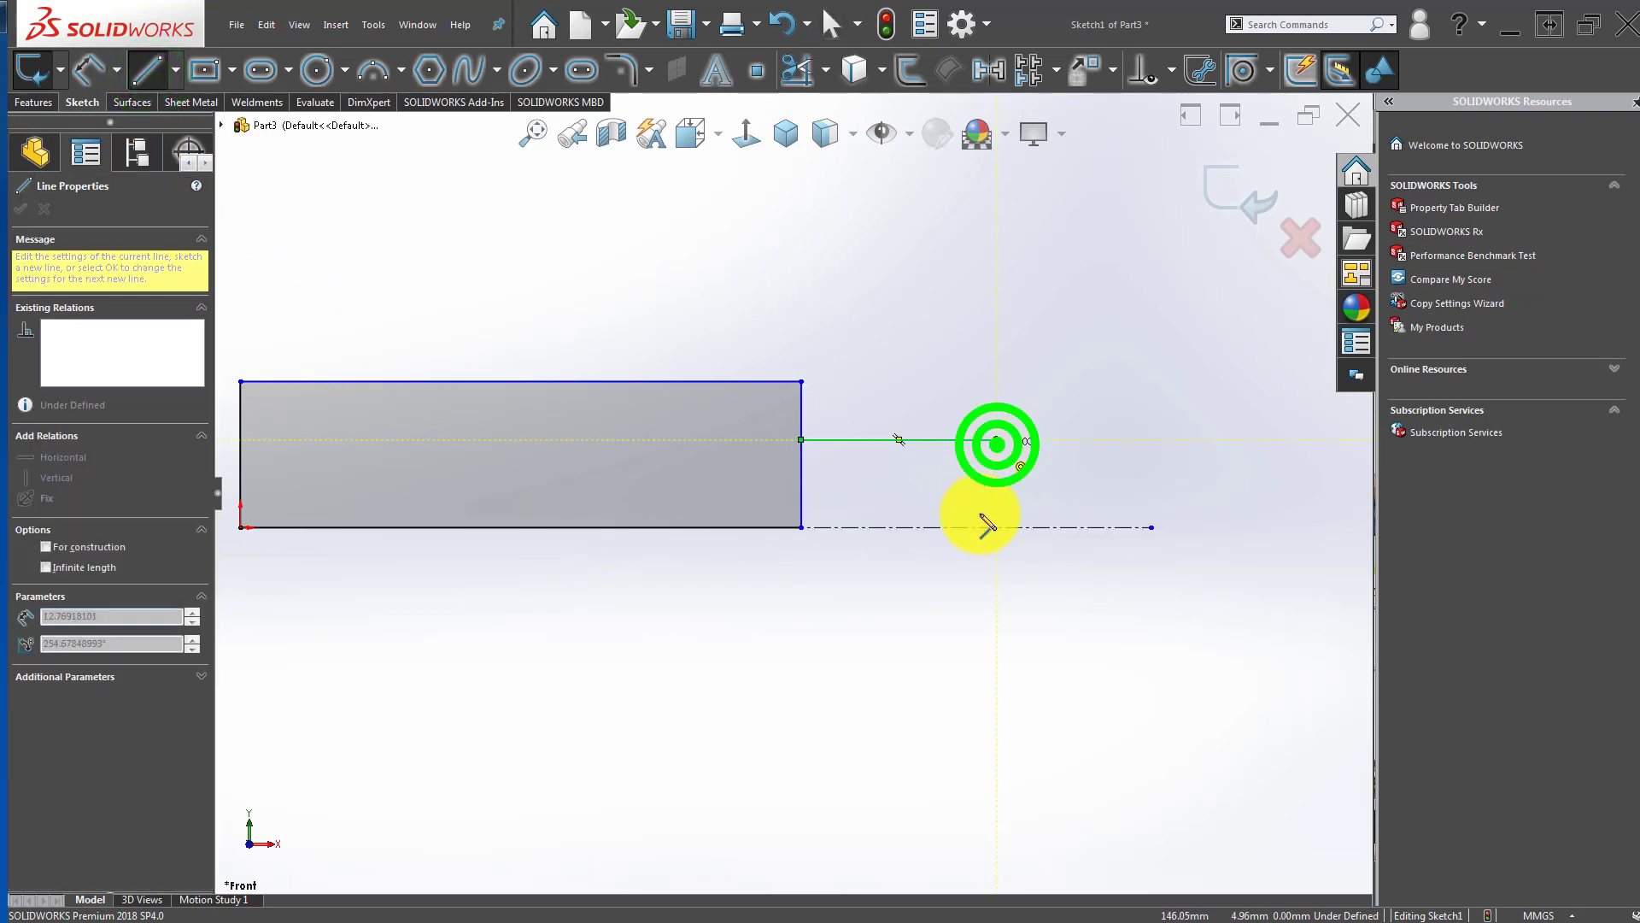
{"action": "left_click", "coordinate": [996, 527]}
{"action": "key", "text": "Escape"}
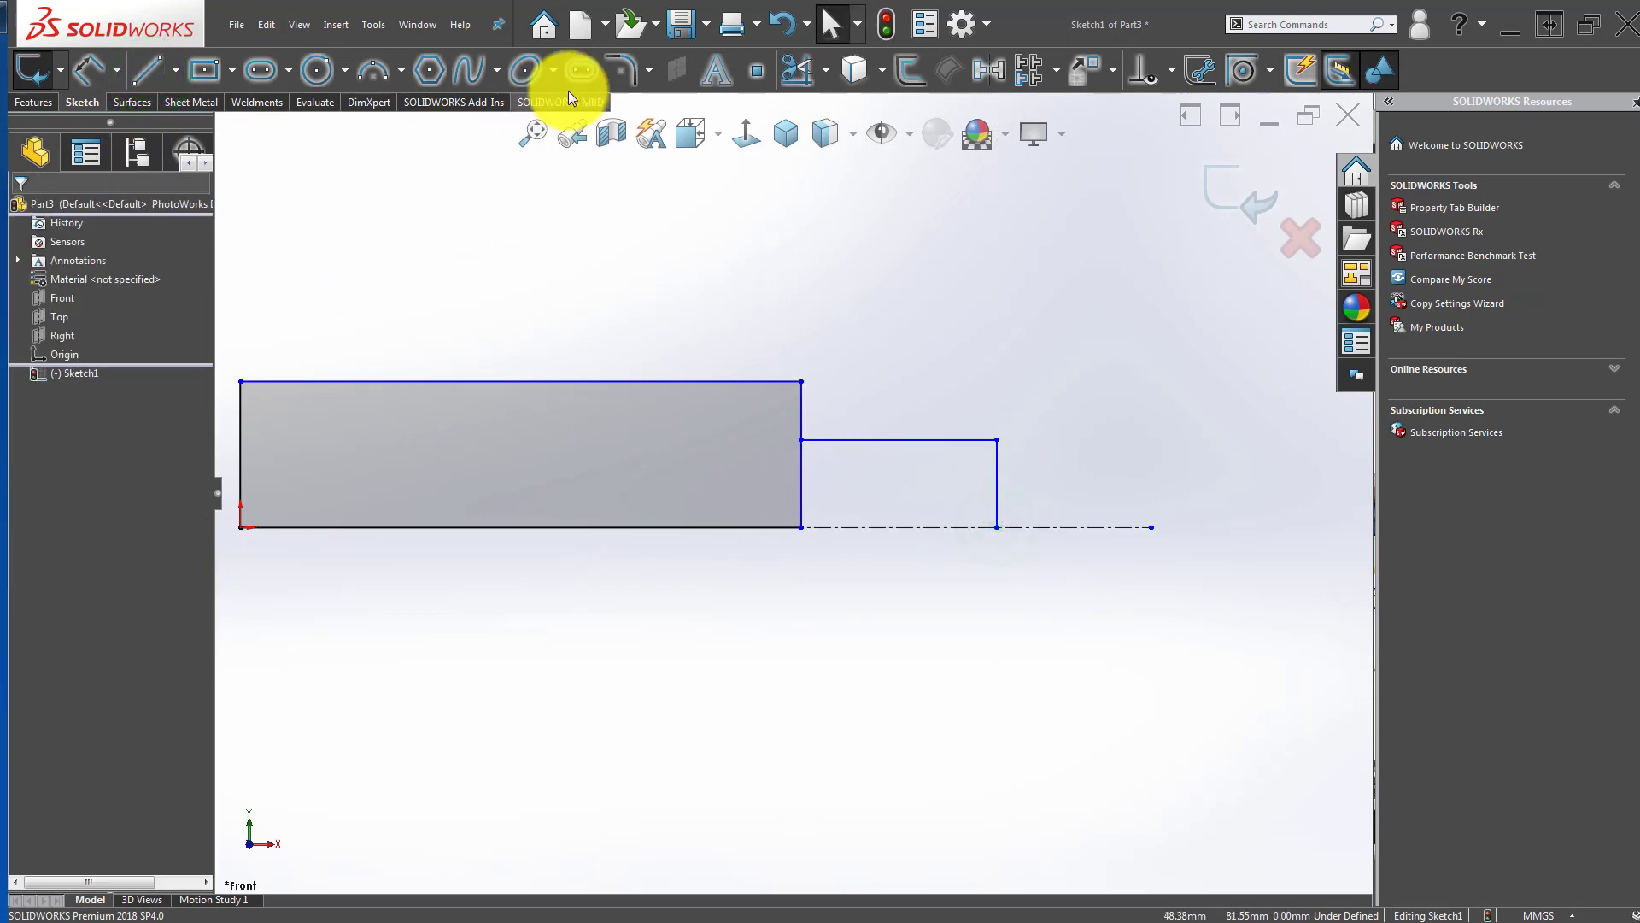
Step: Extend the large section's bottom line to the small step's end and trim the vertical segment separating the two sections
{"action": "left_click", "coordinate": [784, 67]}
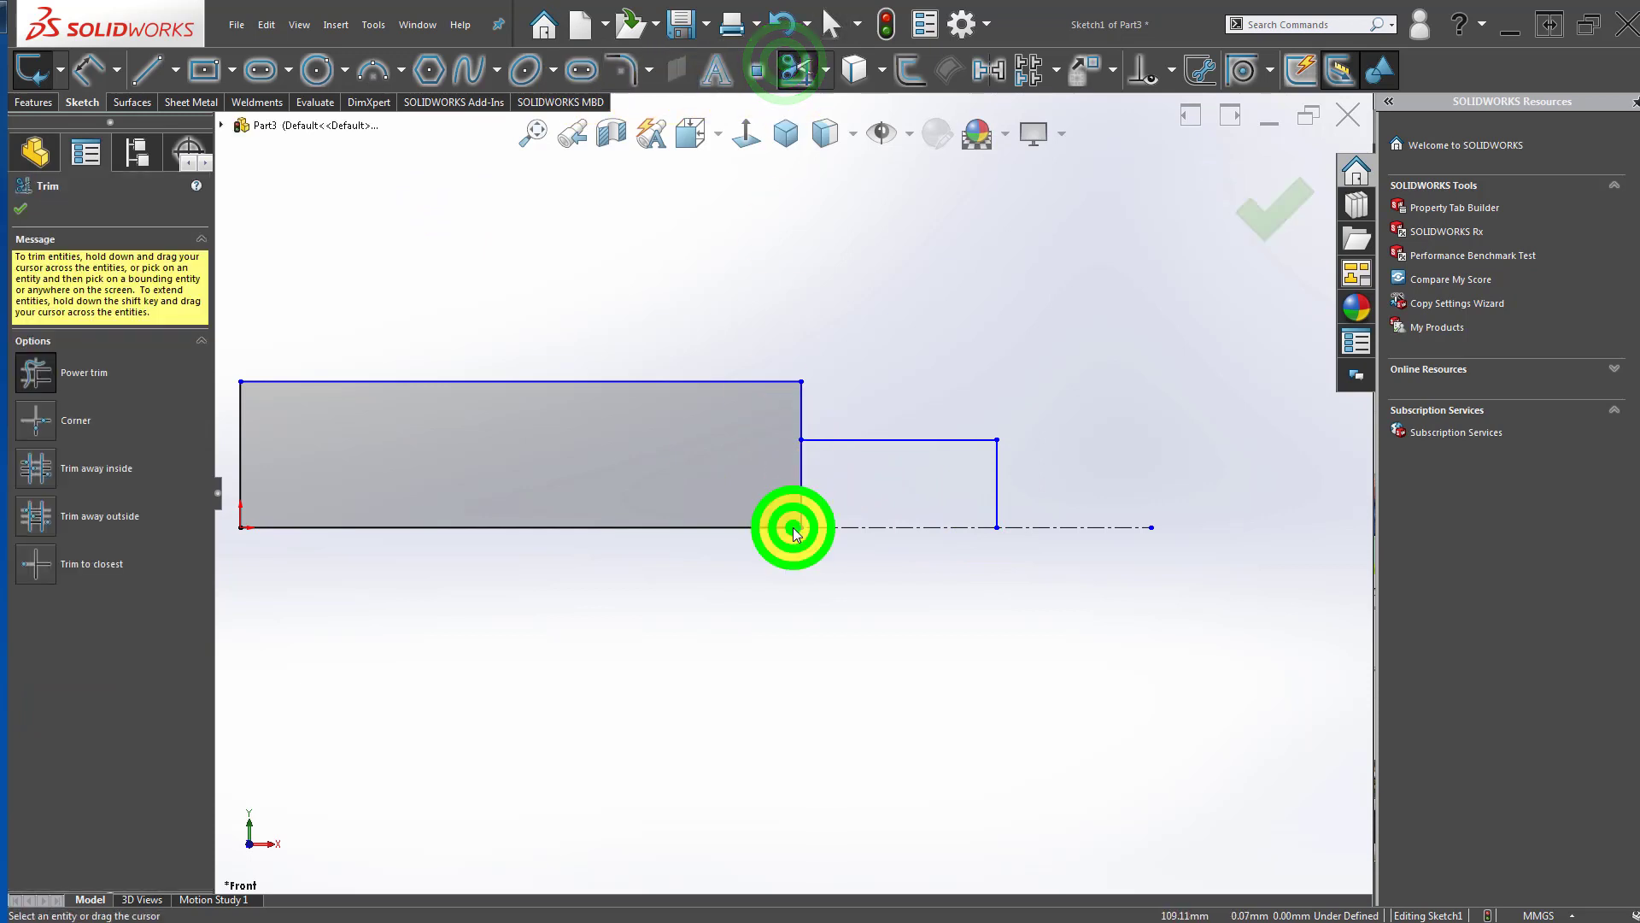
{"action": "left_click", "coordinate": [794, 528]}
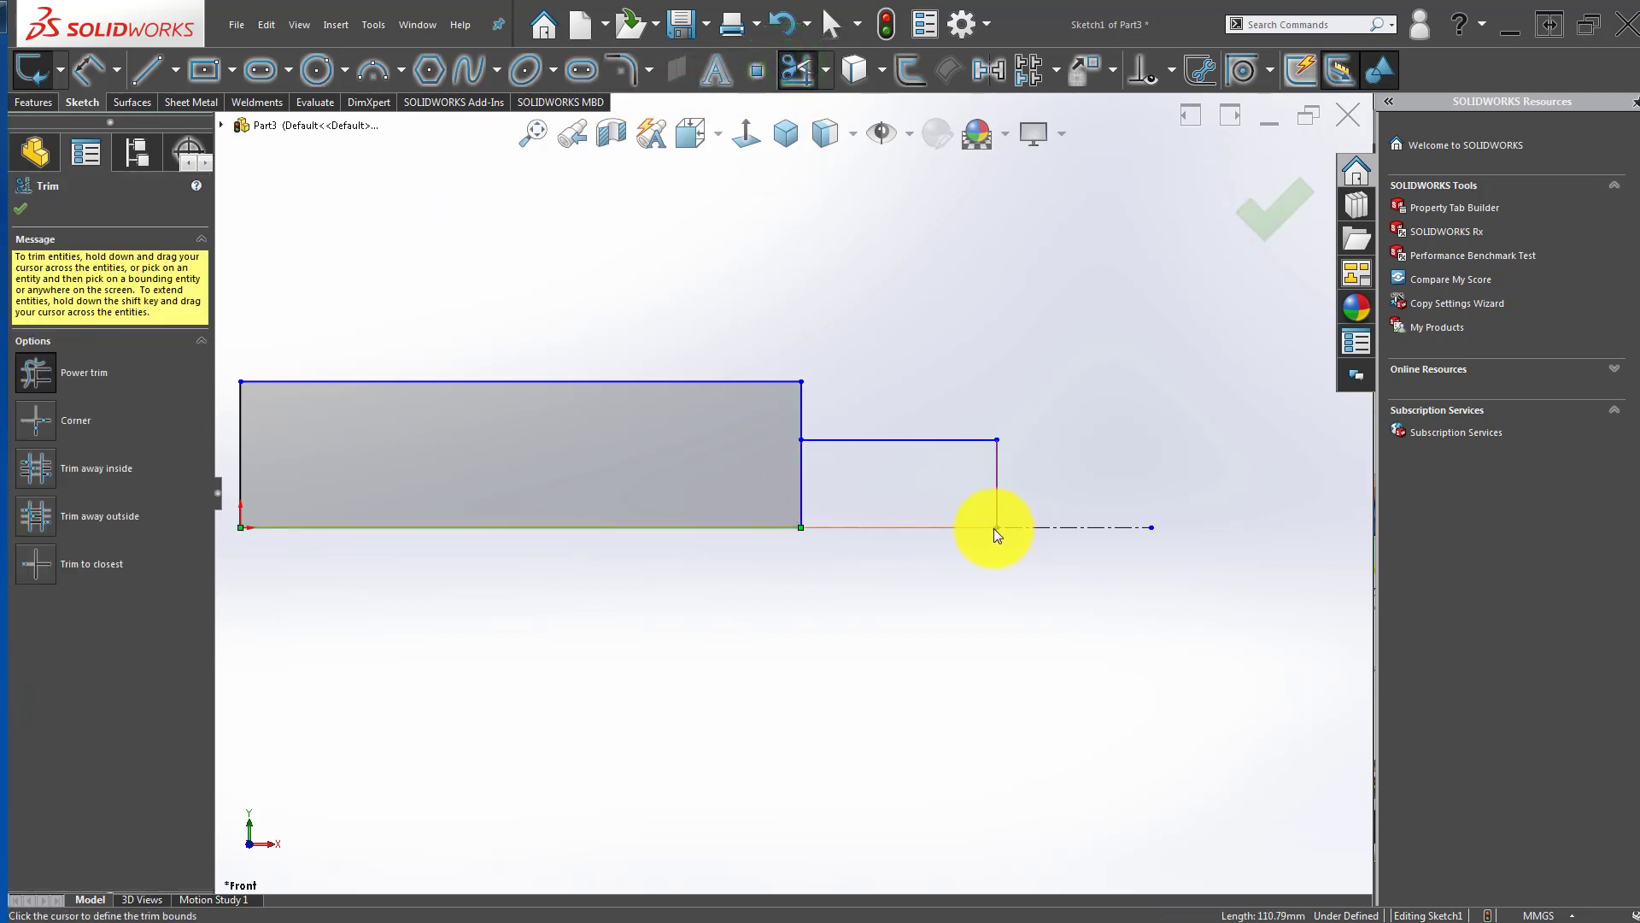
{"action": "left_click", "coordinate": [992, 528]}
{"action": "left_click_drag", "start_coordinate": [868, 487], "coordinate": [771, 483]}
Step: Dimension the large section's diameter across the centerline as 16 mm
{"action": "scroll", "coordinate": [793, 493], "scroll_direction": "up", "scroll_amount": 4}
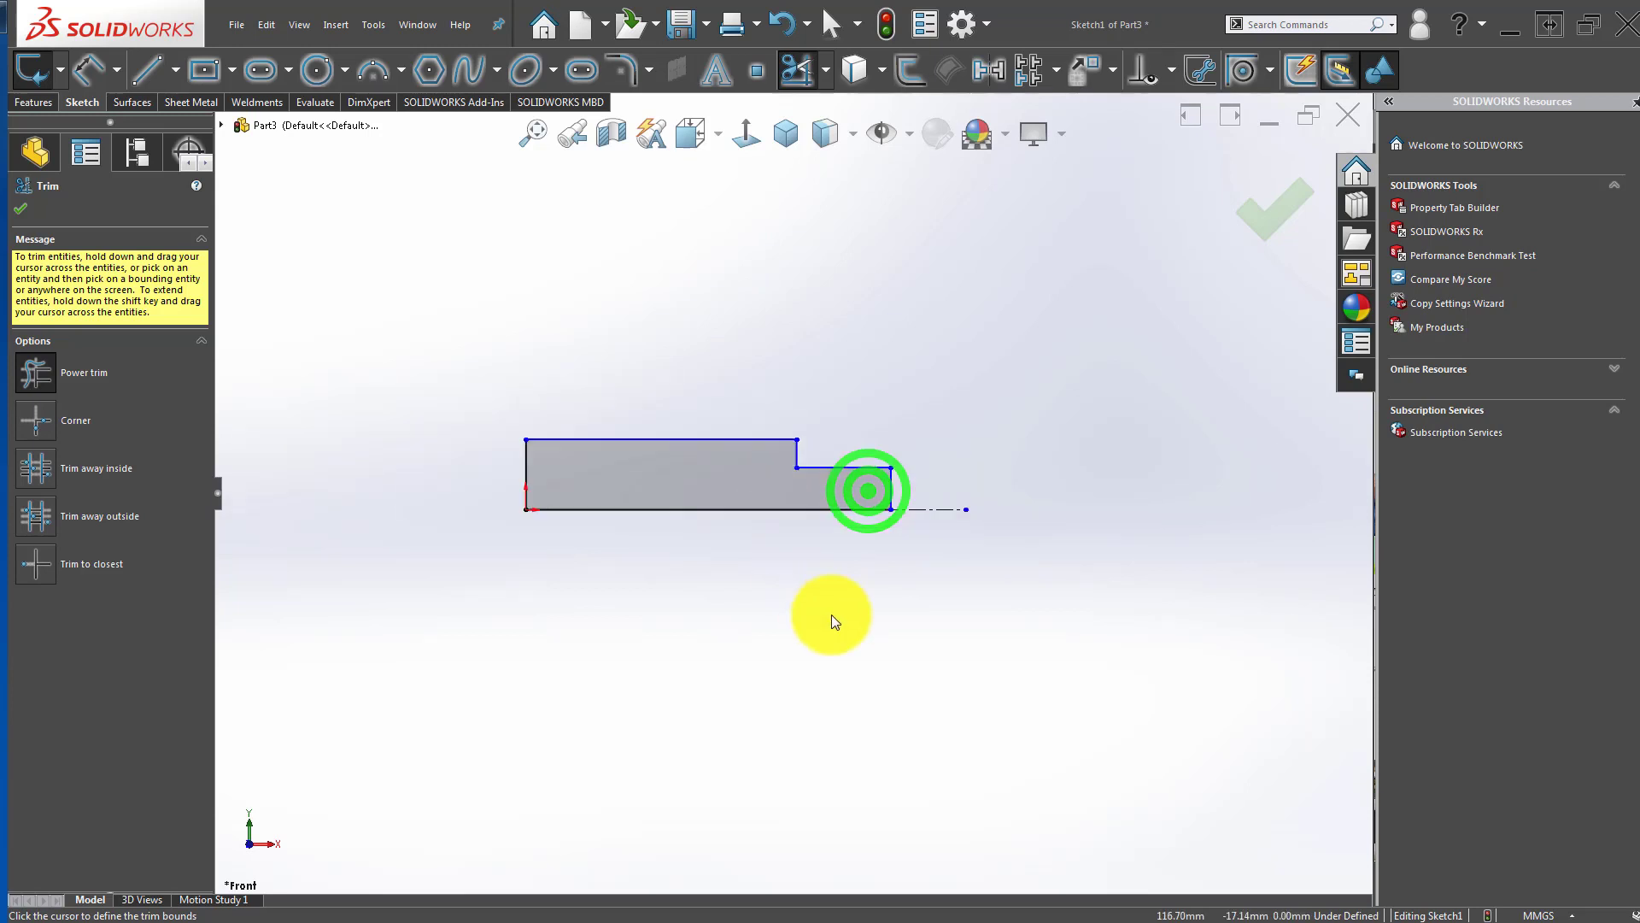
{"action": "right_click_drag", "start_coordinate": [602, 682], "coordinate": [704, 659]}
{"action": "left_click", "coordinate": [690, 432]}
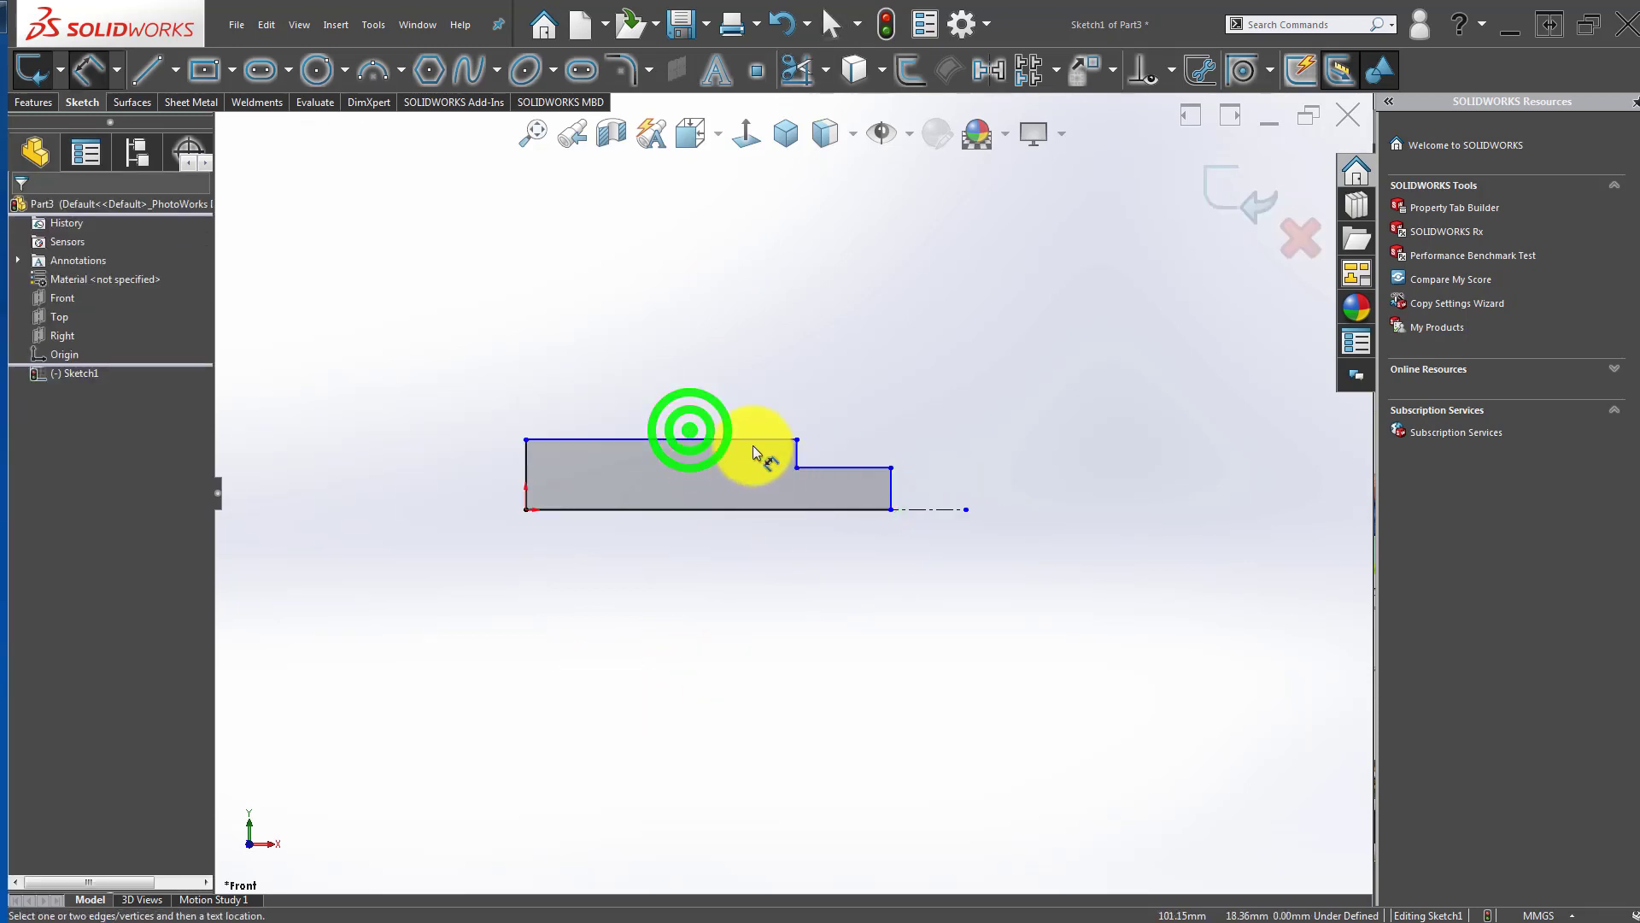
{"action": "left_click", "coordinate": [921, 505]}
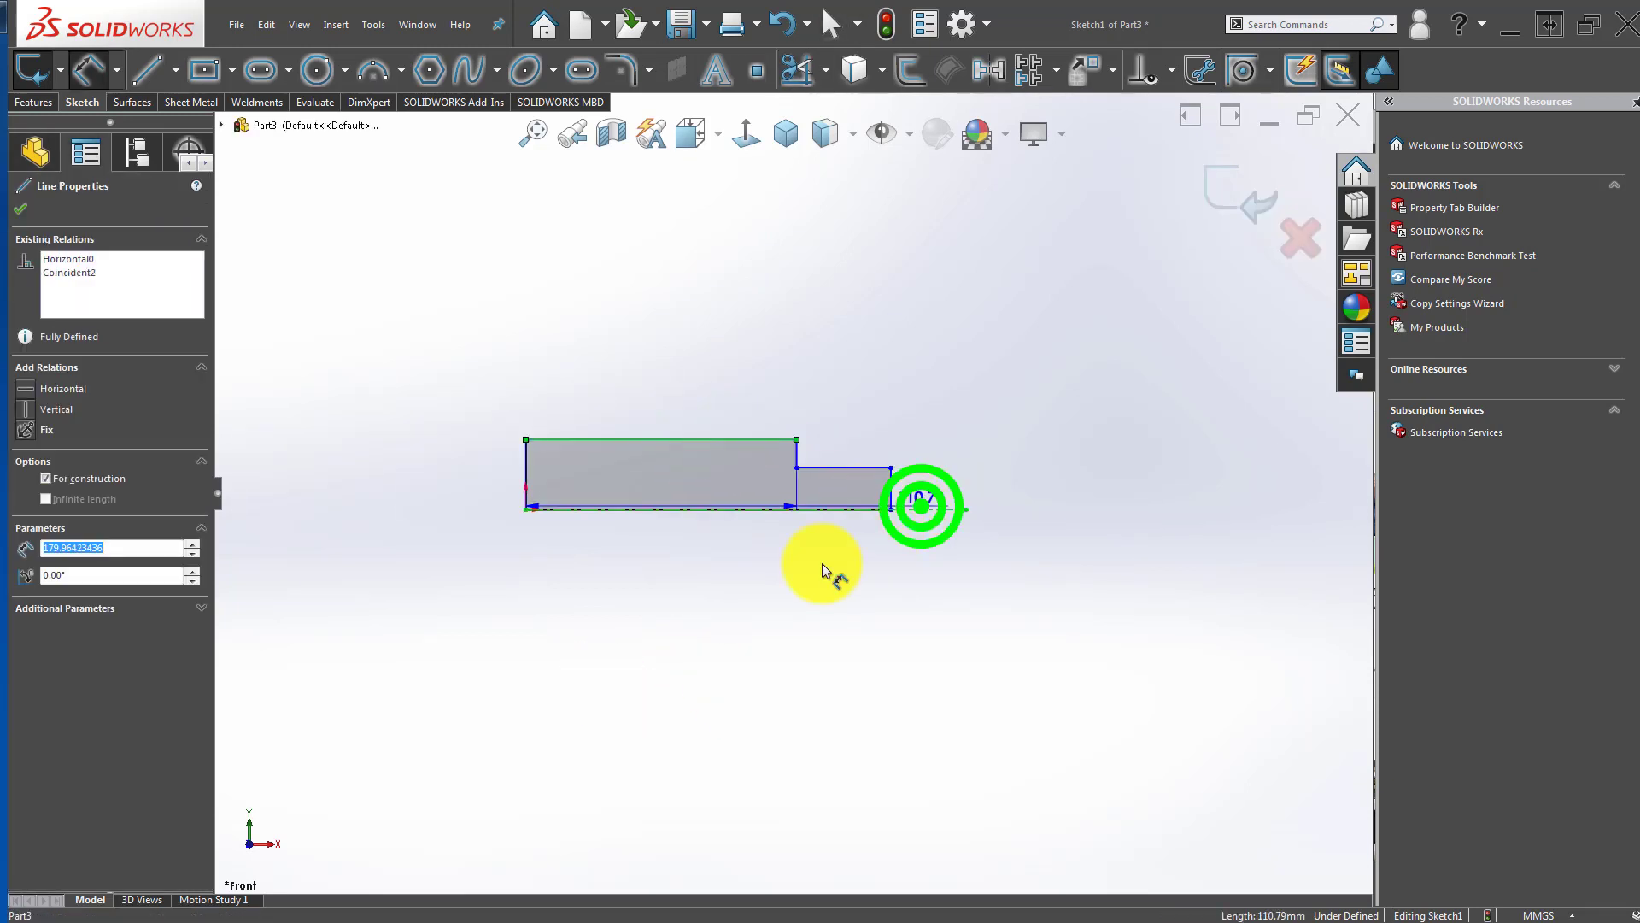
{"action": "left_click", "coordinate": [441, 534]}
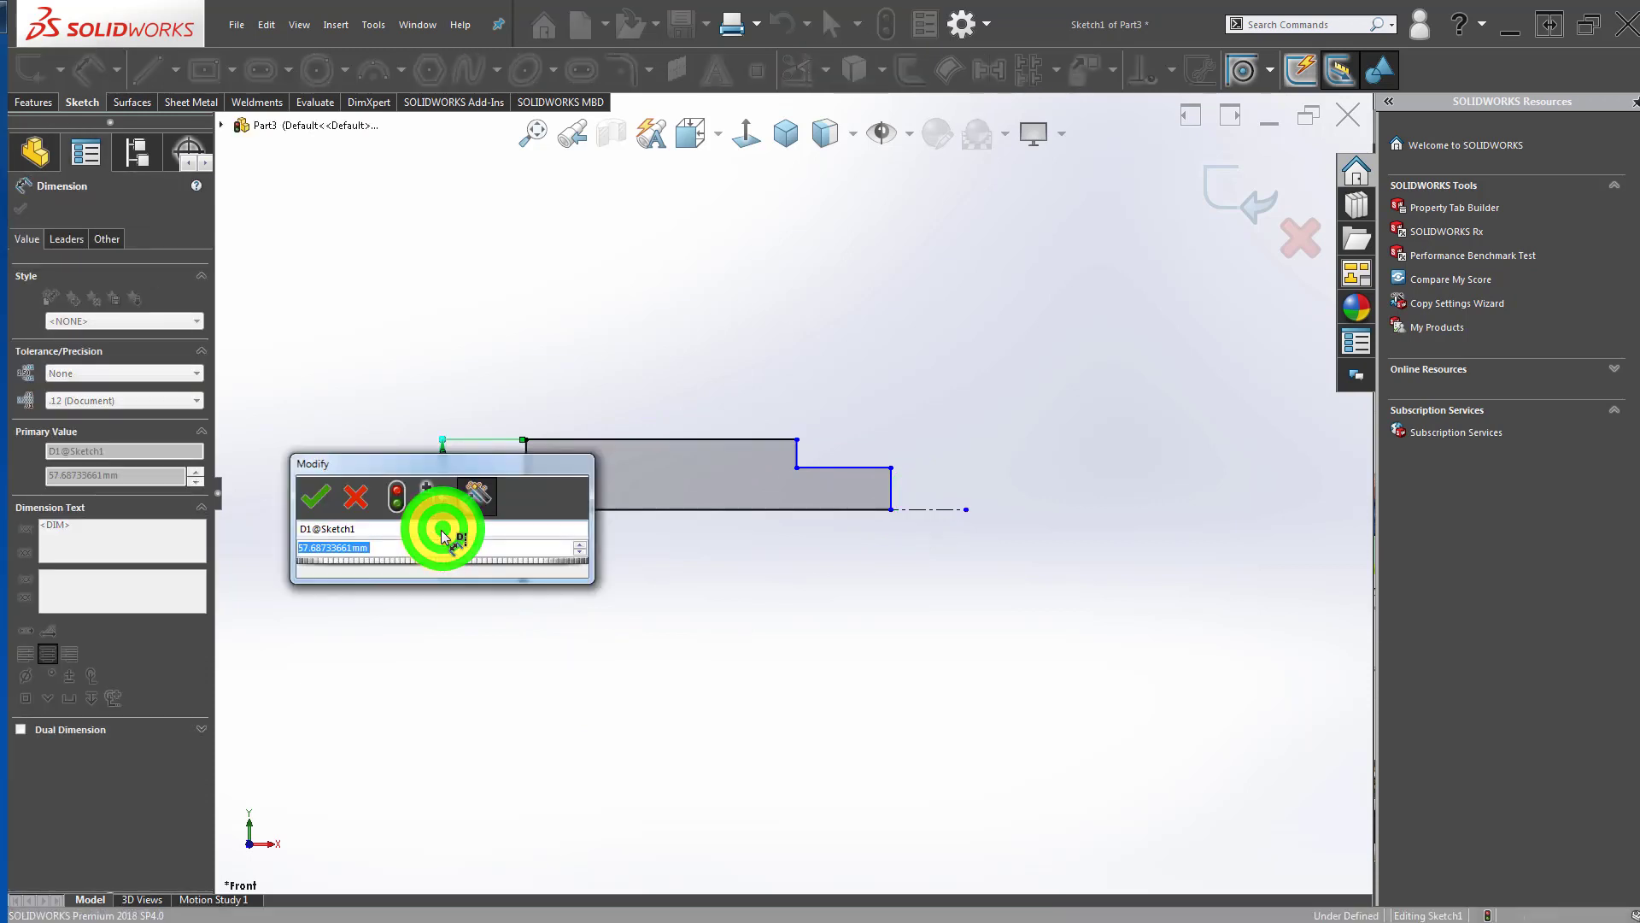
{"action": "key", "text": "Return"}
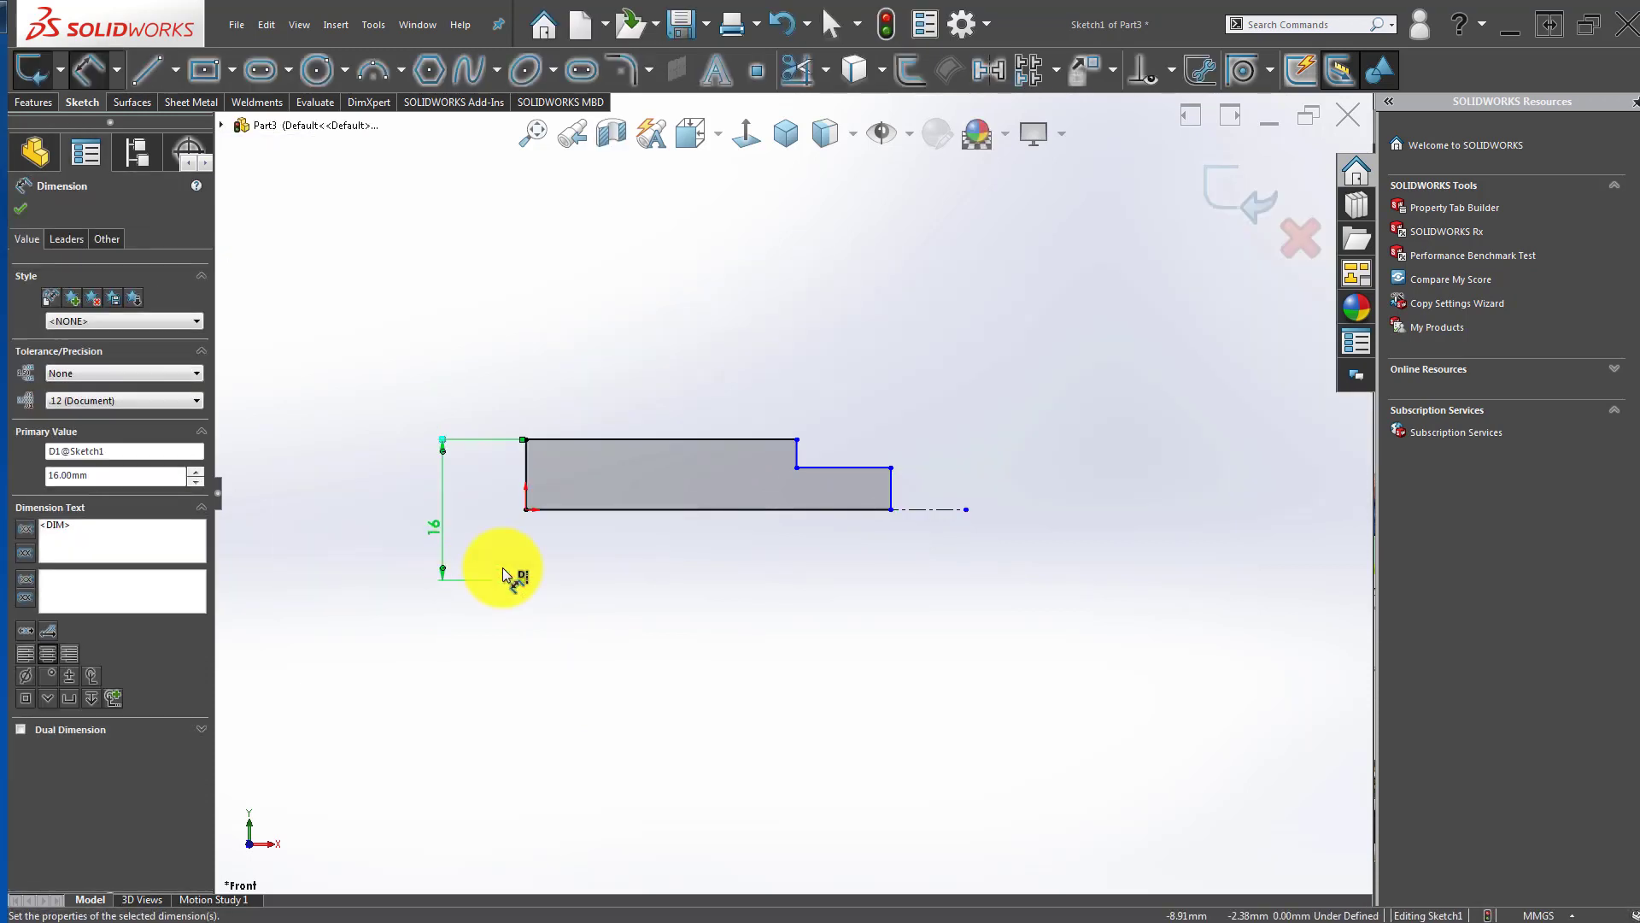
{"action": "left_click", "coordinate": [647, 633]}
Step: Dimension the large section's length between its end line and the shoulder as 135 mm
{"action": "left_click", "coordinate": [527, 467]}
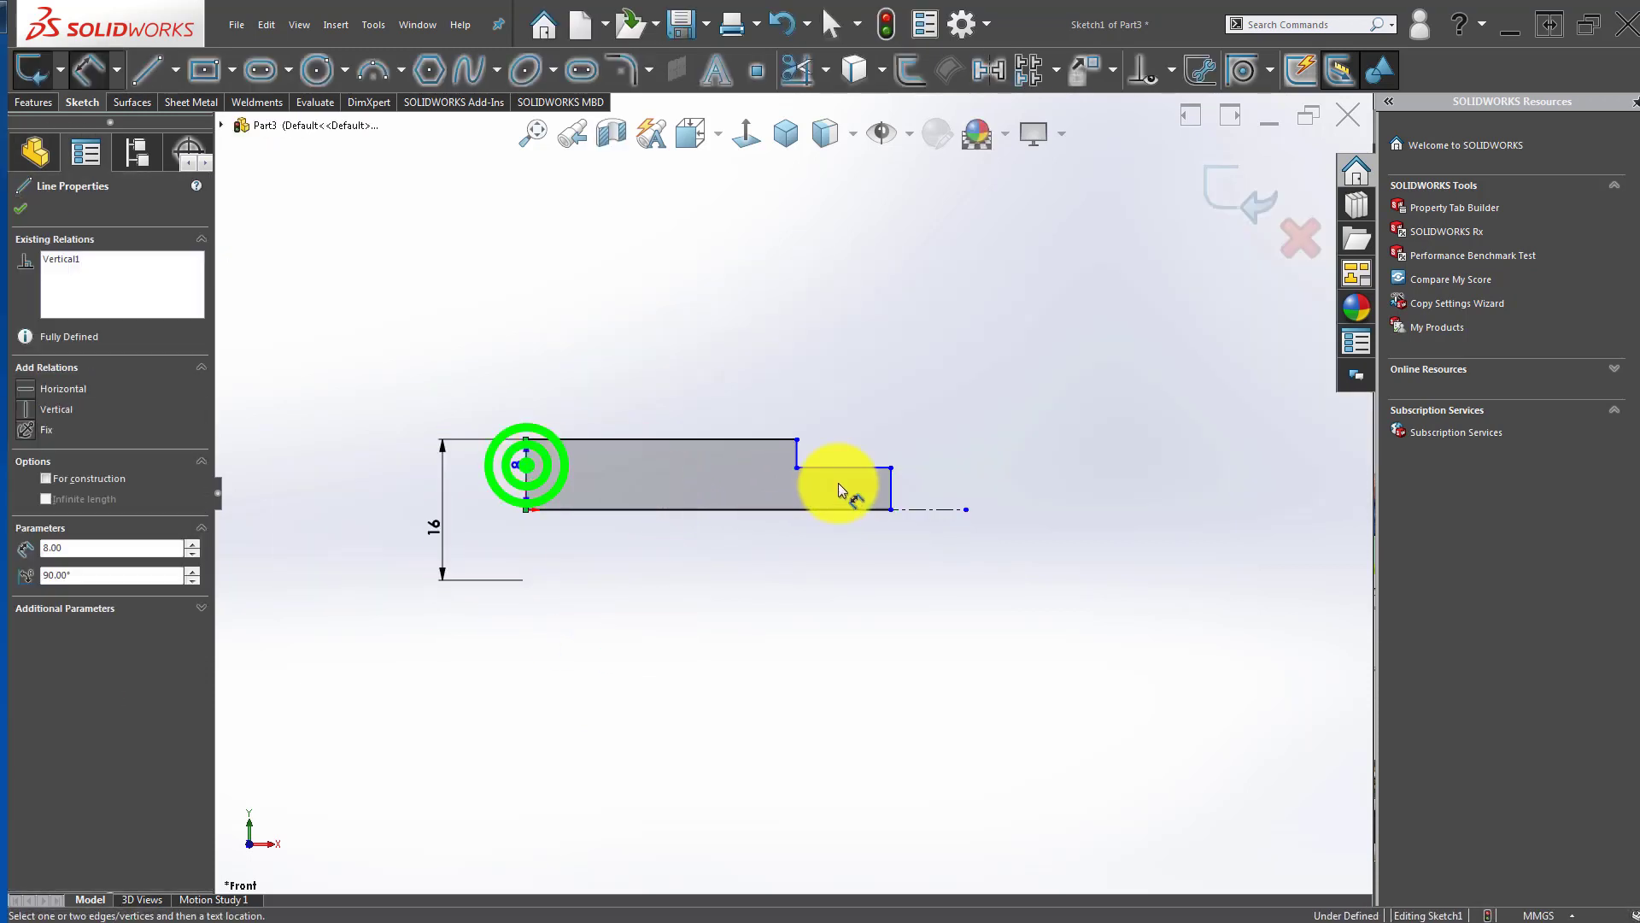
{"action": "left_click", "coordinate": [793, 456]}
{"action": "left_click", "coordinate": [668, 375]}
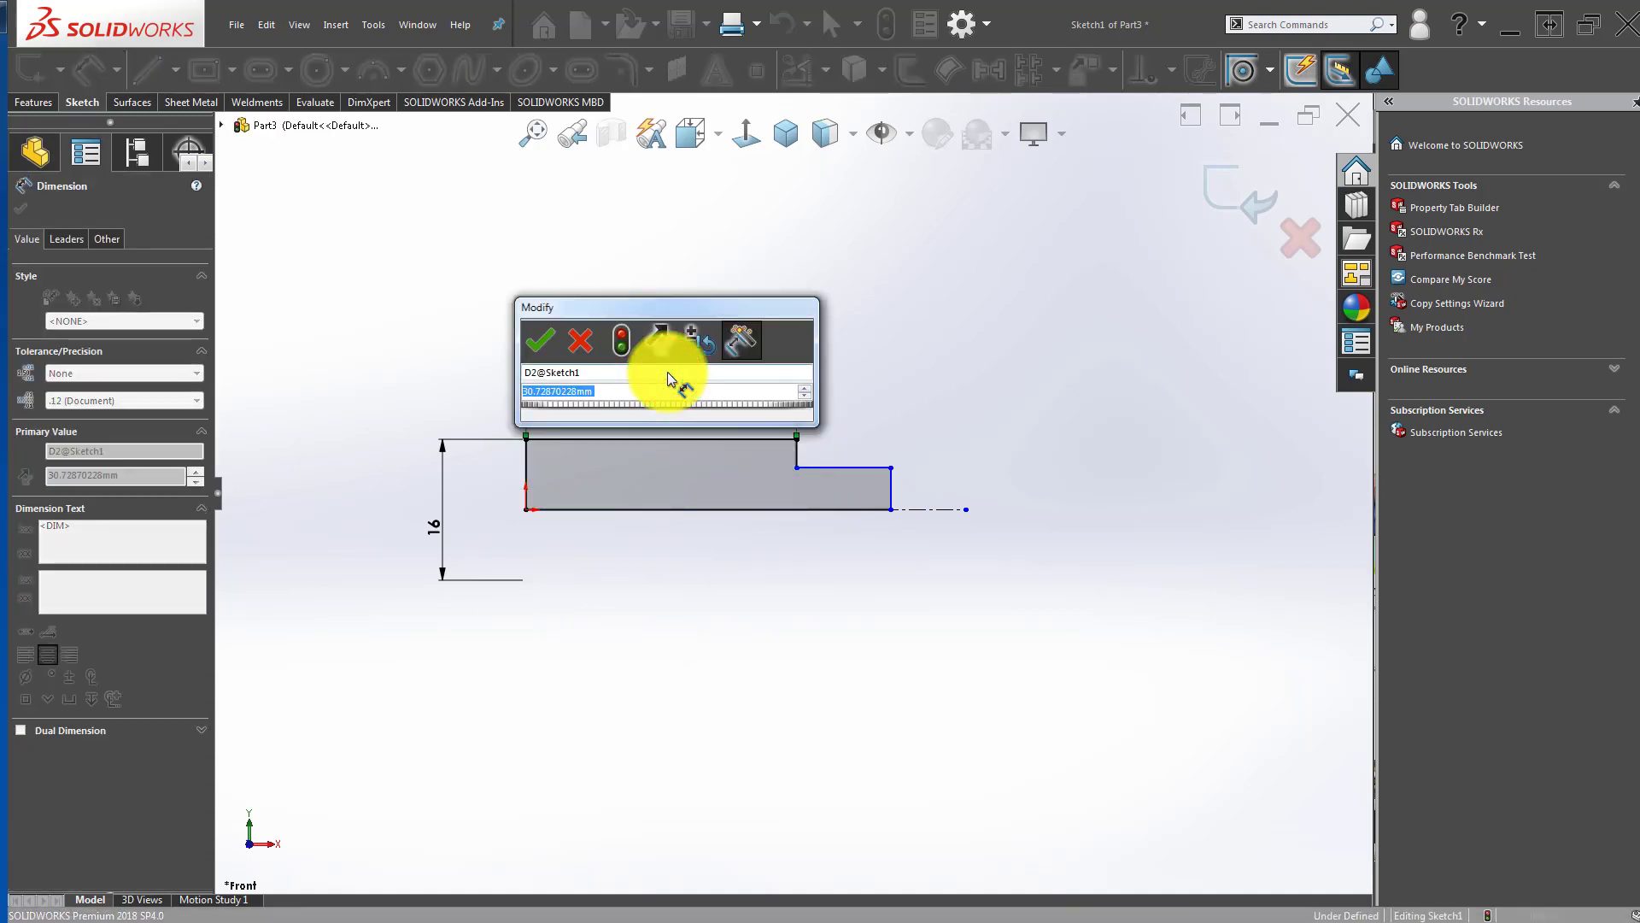
{"action": "type", "text": "135"}
{"action": "key", "text": "Return"}
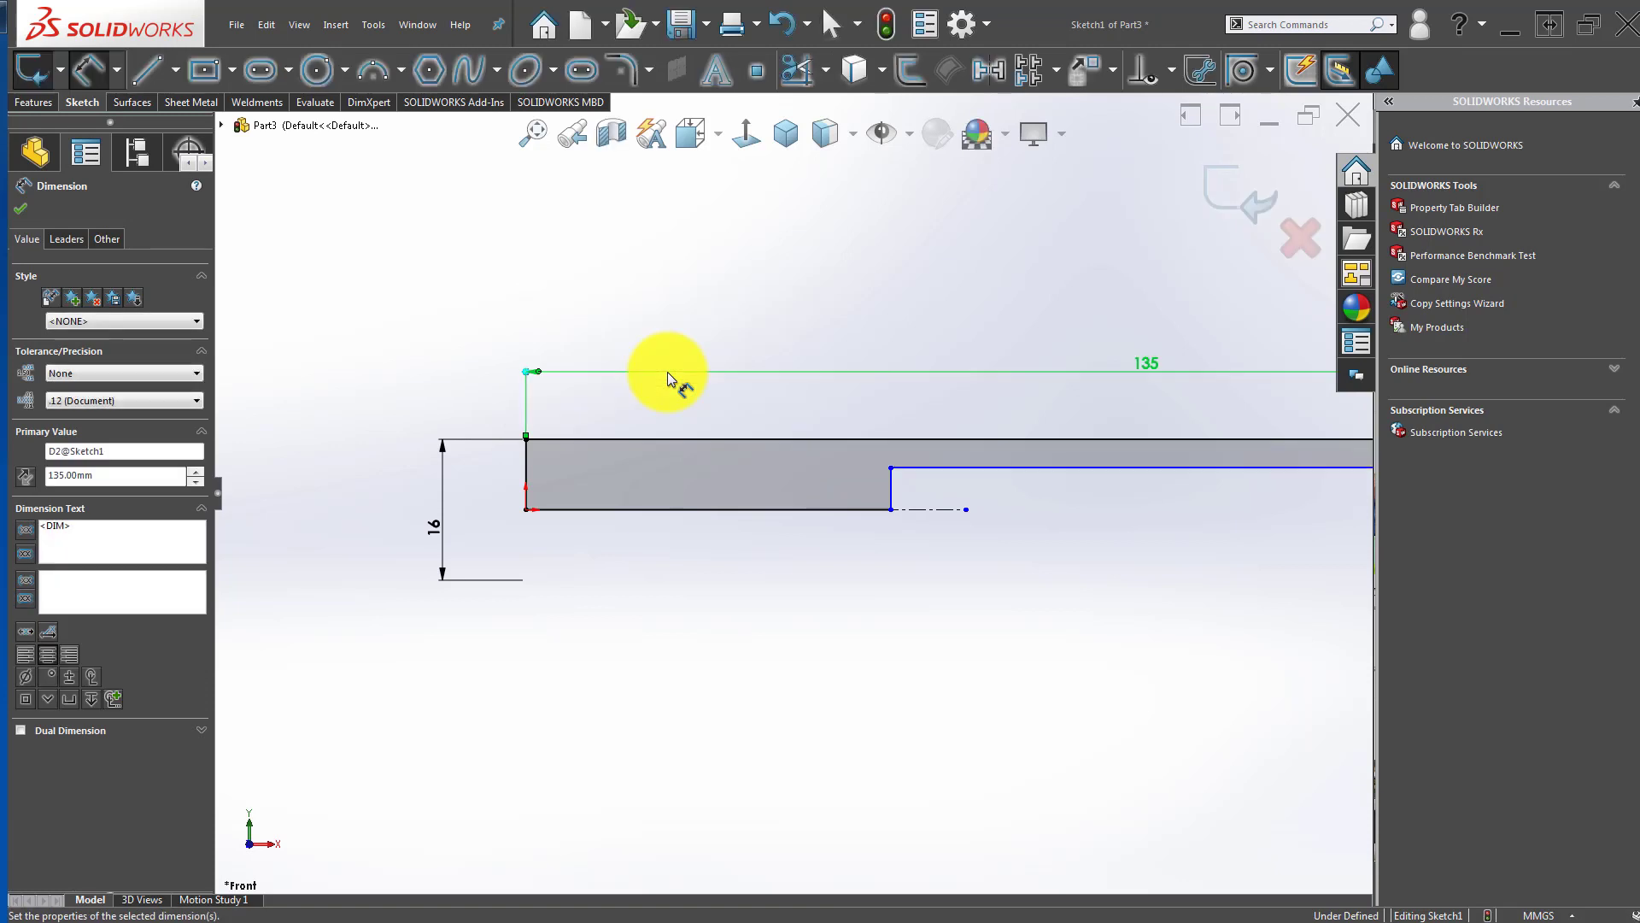
{"action": "left_click", "coordinate": [930, 662]}
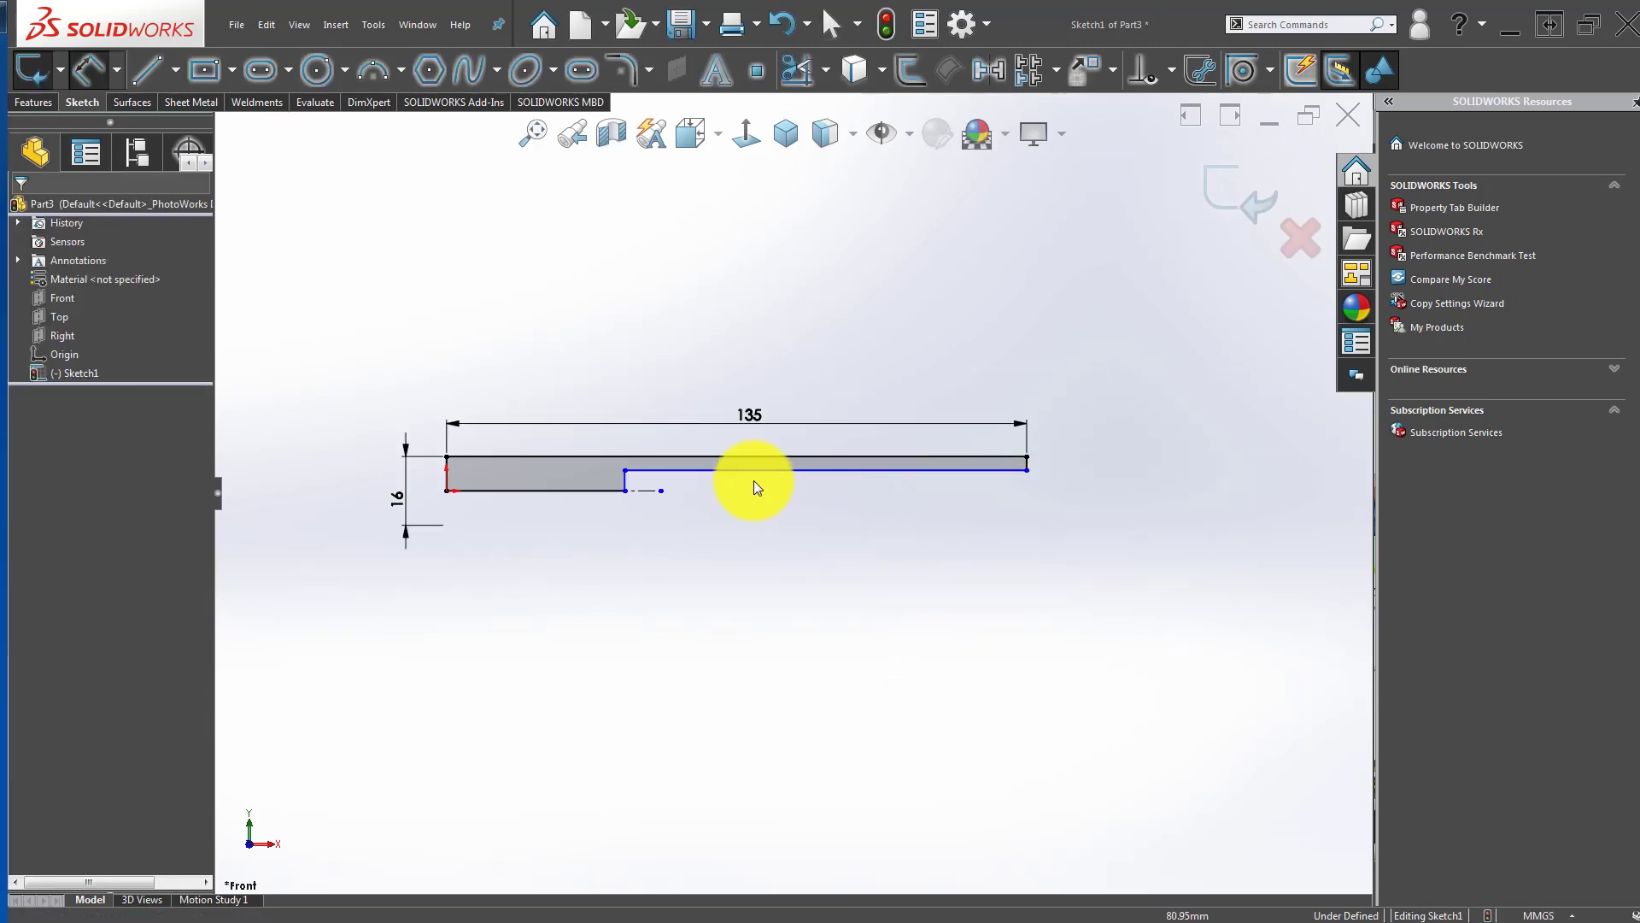
Step: Move the small step's end line beyond the shoulder and stretch the centerline's free end past it
{"action": "left_click_drag", "start_coordinate": [626, 478], "coordinate": [1194, 475]}
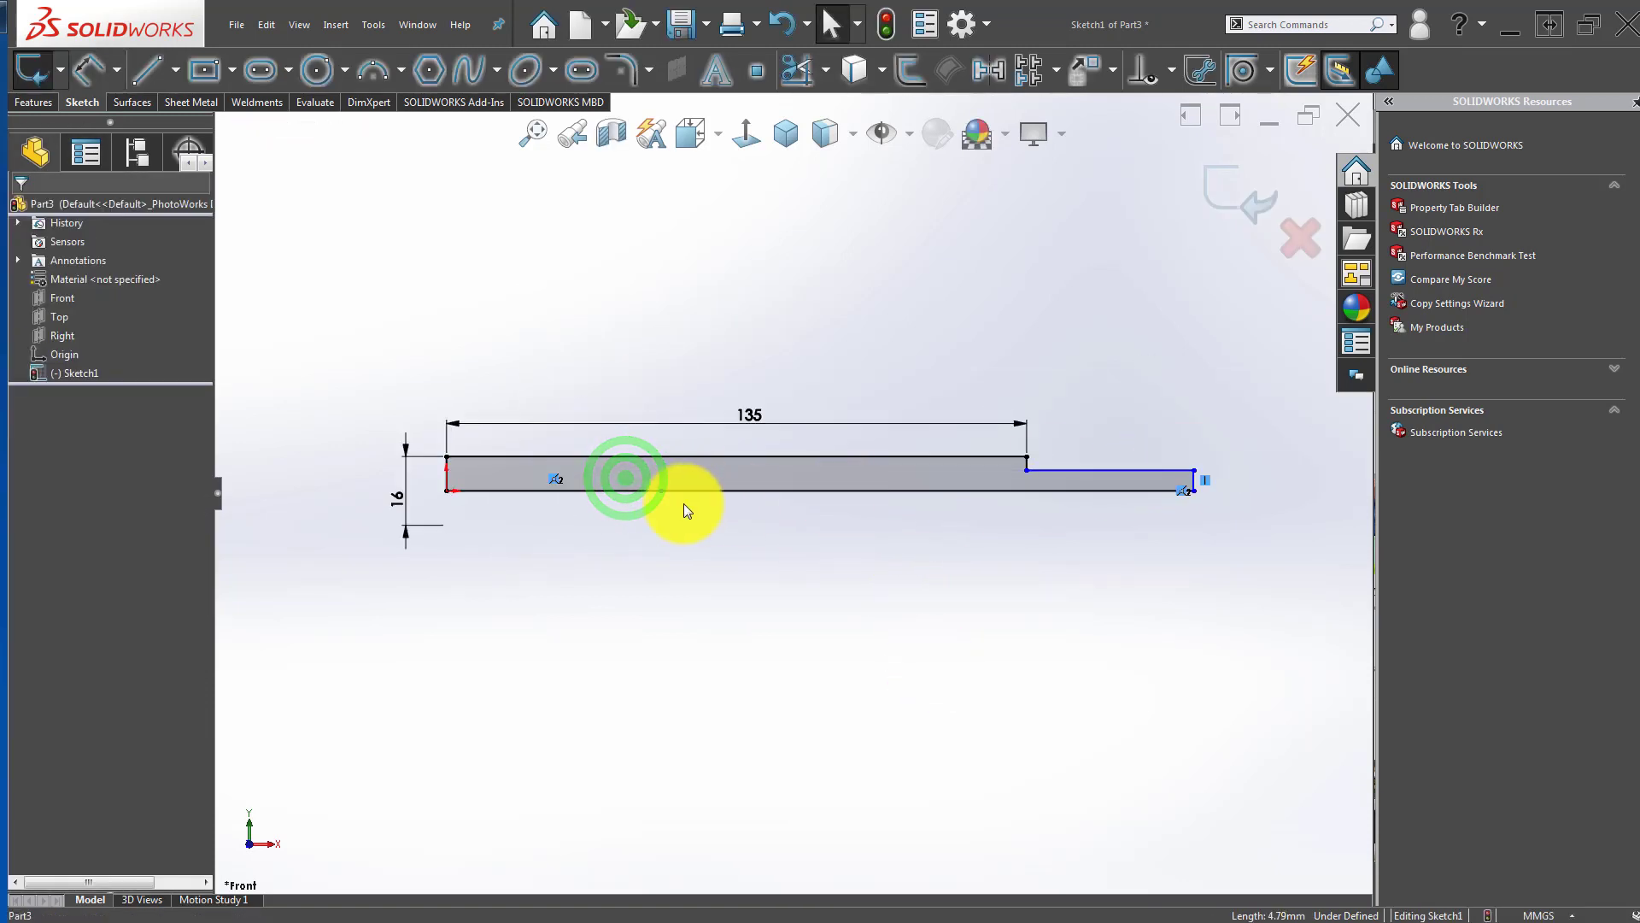
{"action": "left_click_drag", "start_coordinate": [663, 490], "coordinate": [1298, 506]}
{"action": "left_click", "coordinate": [1065, 603]}
Step: Dimension the small step's length from the shoulder to its end line as 25 mm
{"action": "right_click_drag", "start_coordinate": [1064, 598], "coordinate": [1087, 513]}
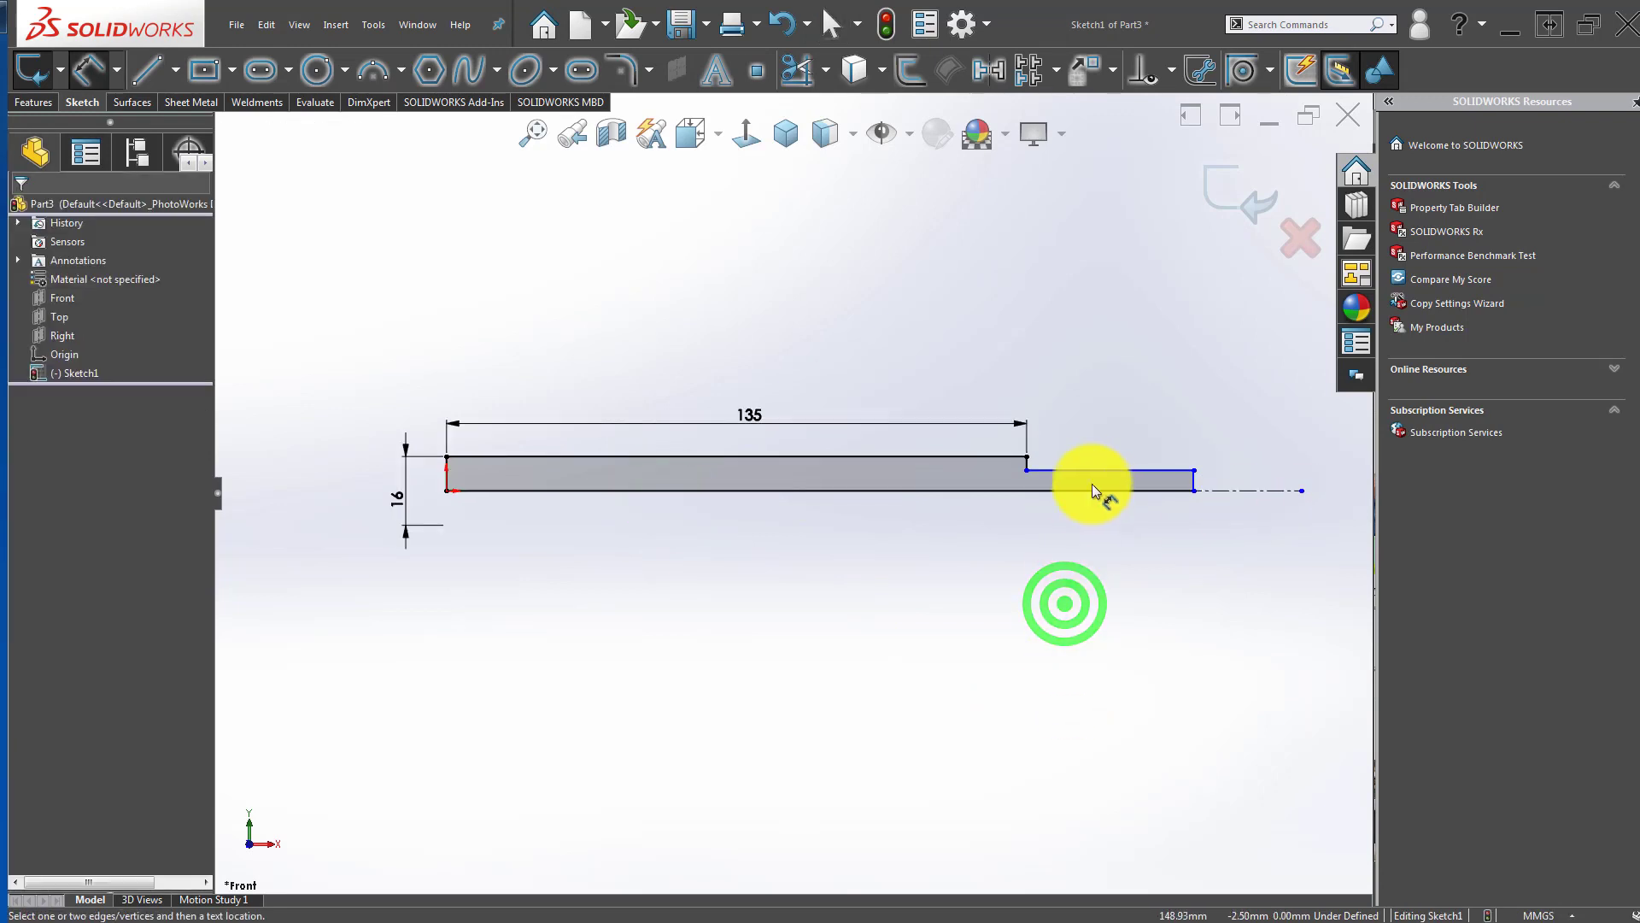
{"action": "scroll", "coordinate": [1094, 480], "scroll_direction": "down", "scroll_amount": 3}
{"action": "left_click", "coordinate": [920, 462]}
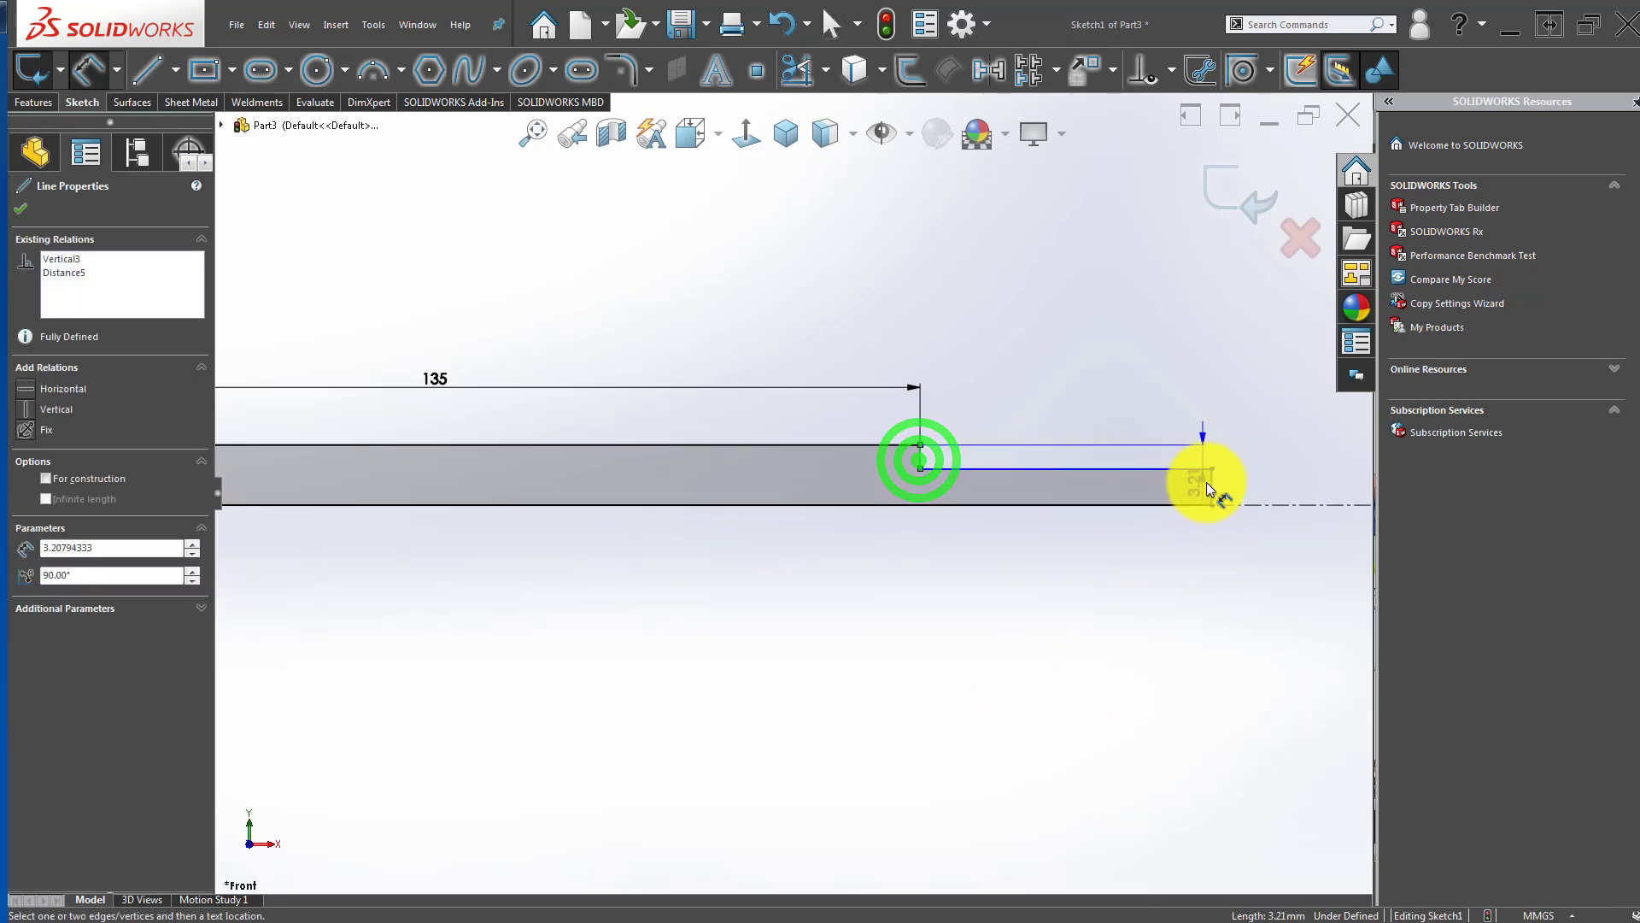
{"action": "left_click", "coordinate": [1213, 483]}
{"action": "left_click", "coordinate": [1064, 395]}
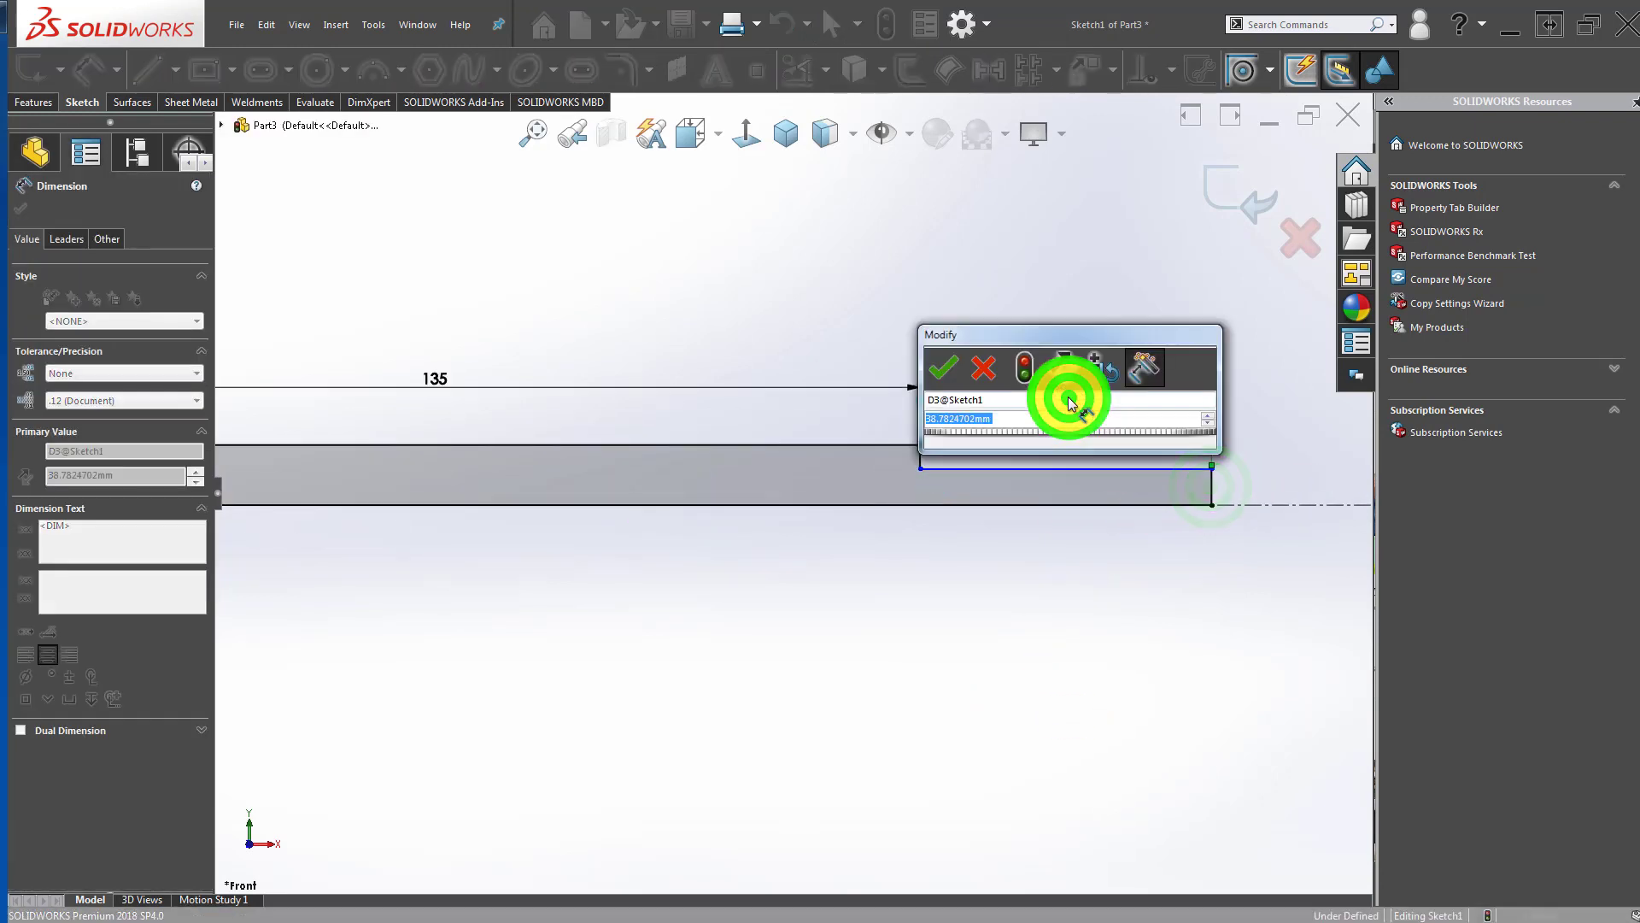
{"action": "type", "text": "25"}
{"action": "key", "text": "Return"}
{"action": "left_click", "coordinate": [924, 647]}
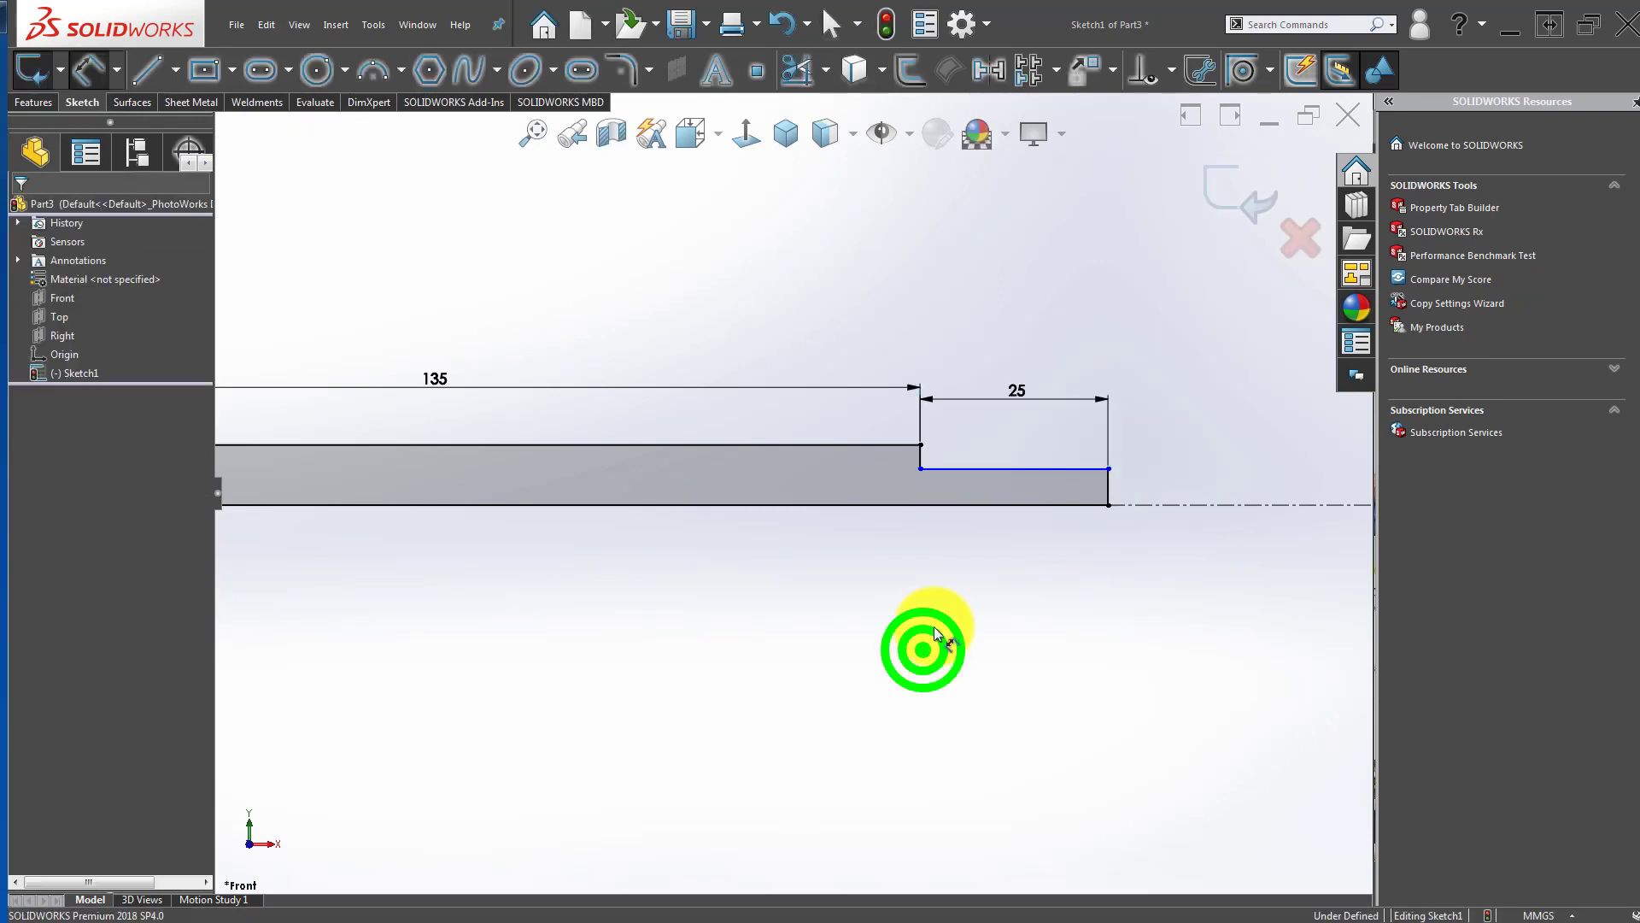
Step: Dimension the small step's diameter across the centerline as 12 mm and finish dimensioning
{"action": "left_click", "coordinate": [1000, 466]}
{"action": "left_click", "coordinate": [1144, 501]}
{"action": "left_click", "coordinate": [1190, 583]}
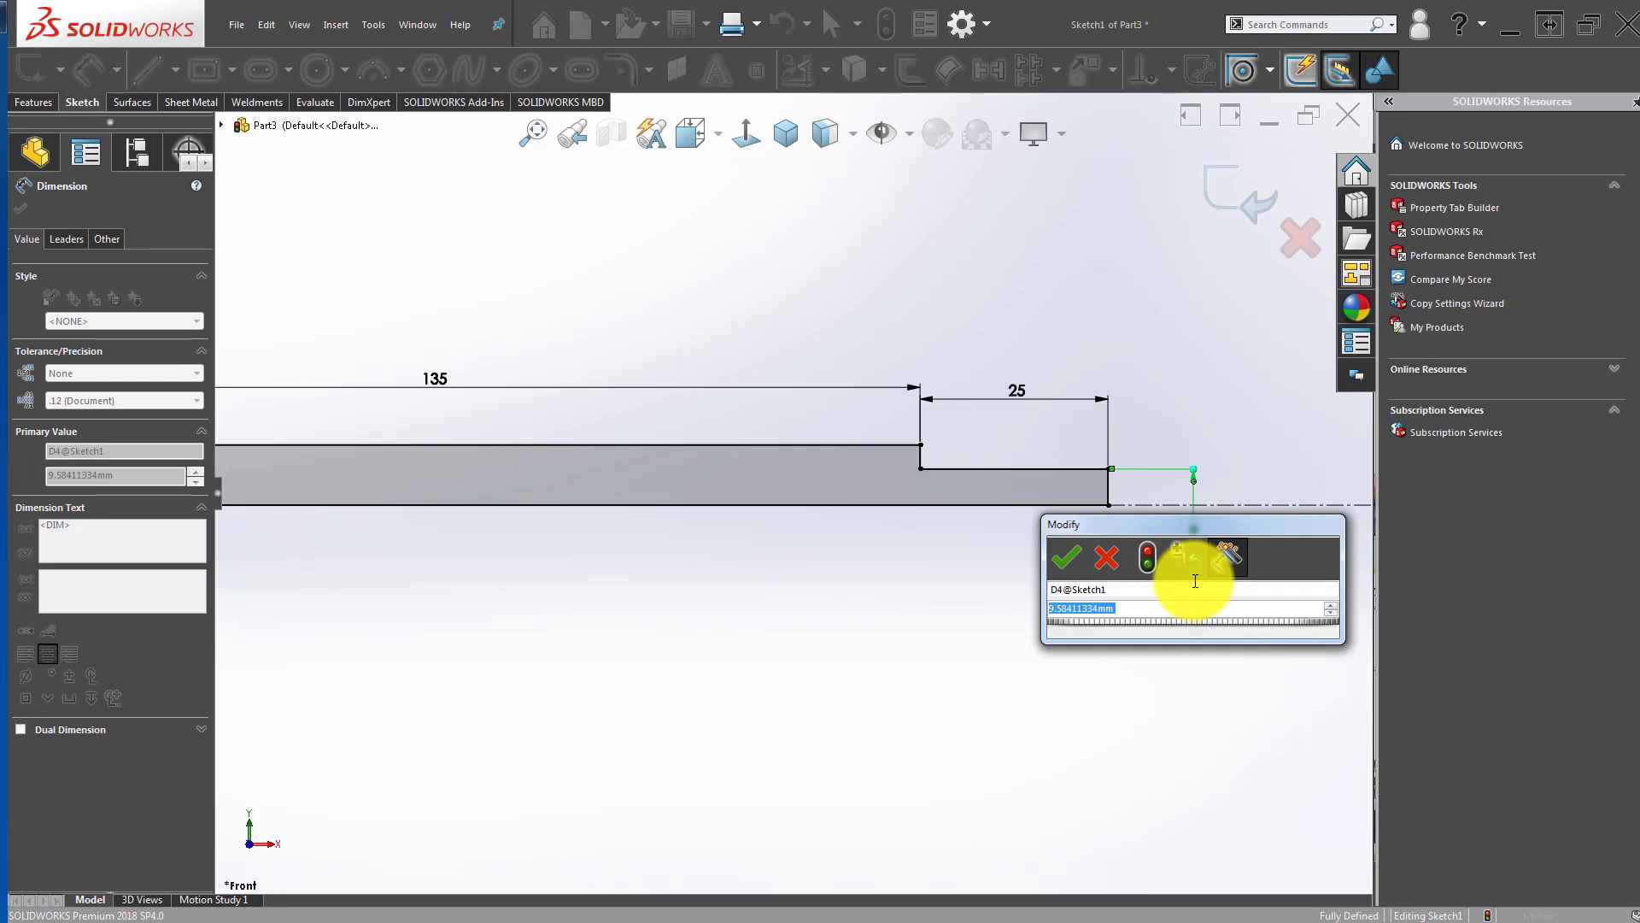
{"action": "type", "text": "12"}
{"action": "key", "text": "Return"}
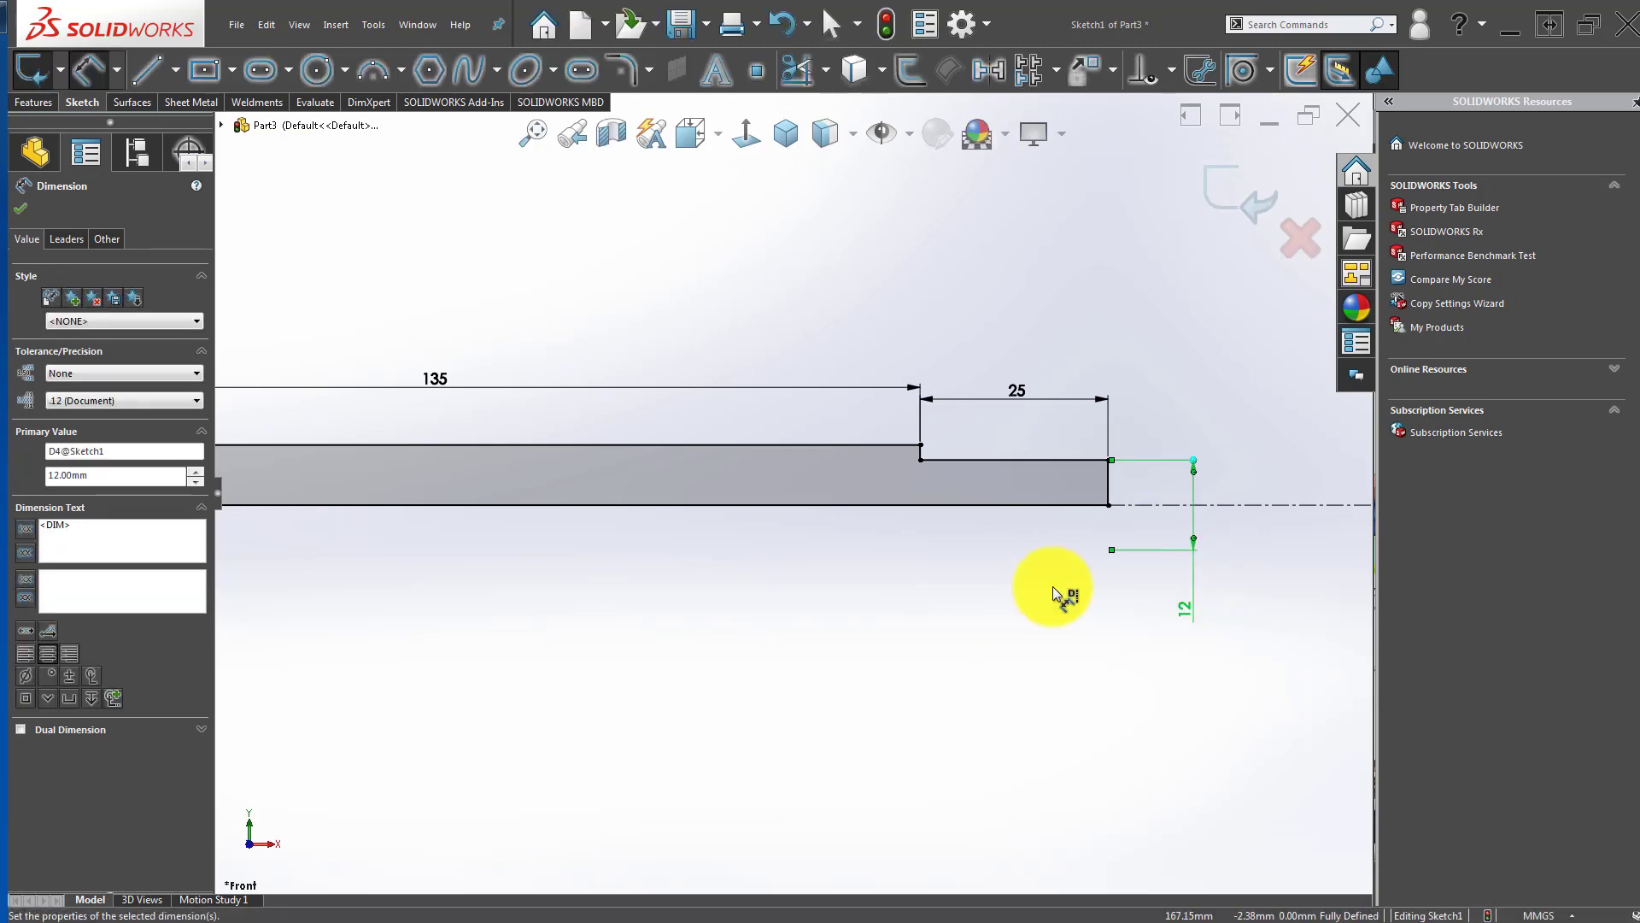
{"action": "left_click", "coordinate": [956, 623]}
{"action": "scroll", "coordinate": [849, 630], "scroll_direction": "up", "scroll_amount": 2}
{"action": "scroll", "coordinate": [596, 485], "scroll_direction": "up", "scroll_amount": 3}
{"action": "scroll", "coordinate": [597, 484], "scroll_direction": "down", "scroll_amount": 5}
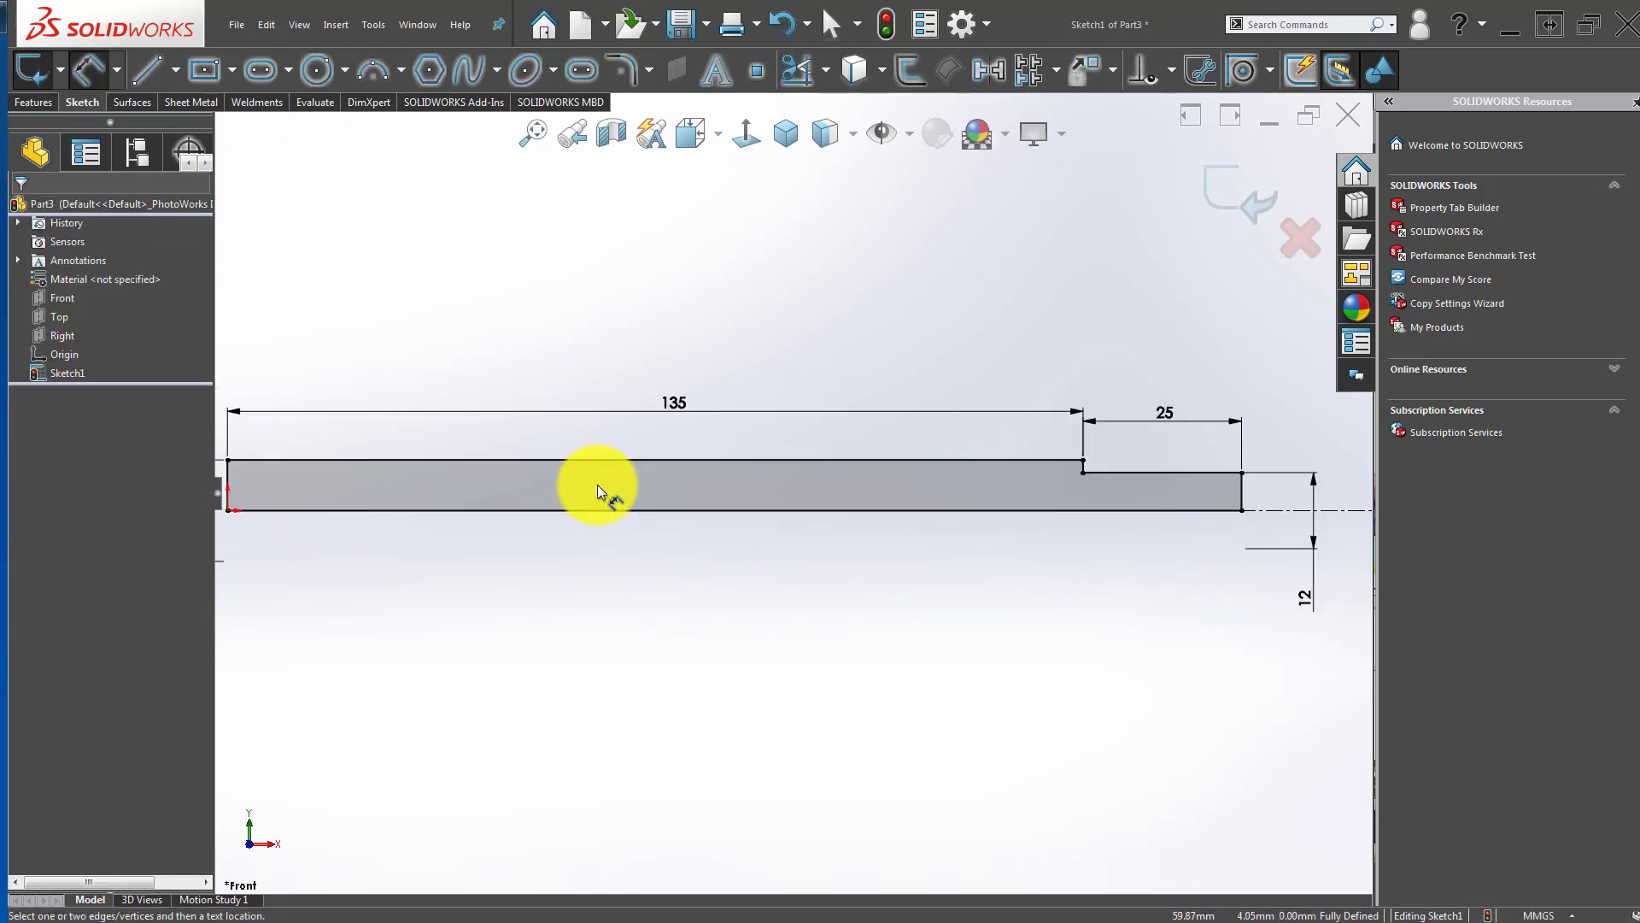
{"action": "scroll", "coordinate": [598, 485], "scroll_direction": "up", "scroll_amount": 3}
{"action": "key", "text": "Escape"}
Step: Revolve the stepped profile 360° about the centerline into a solid shaft
{"action": "left_click", "coordinate": [39, 102]}
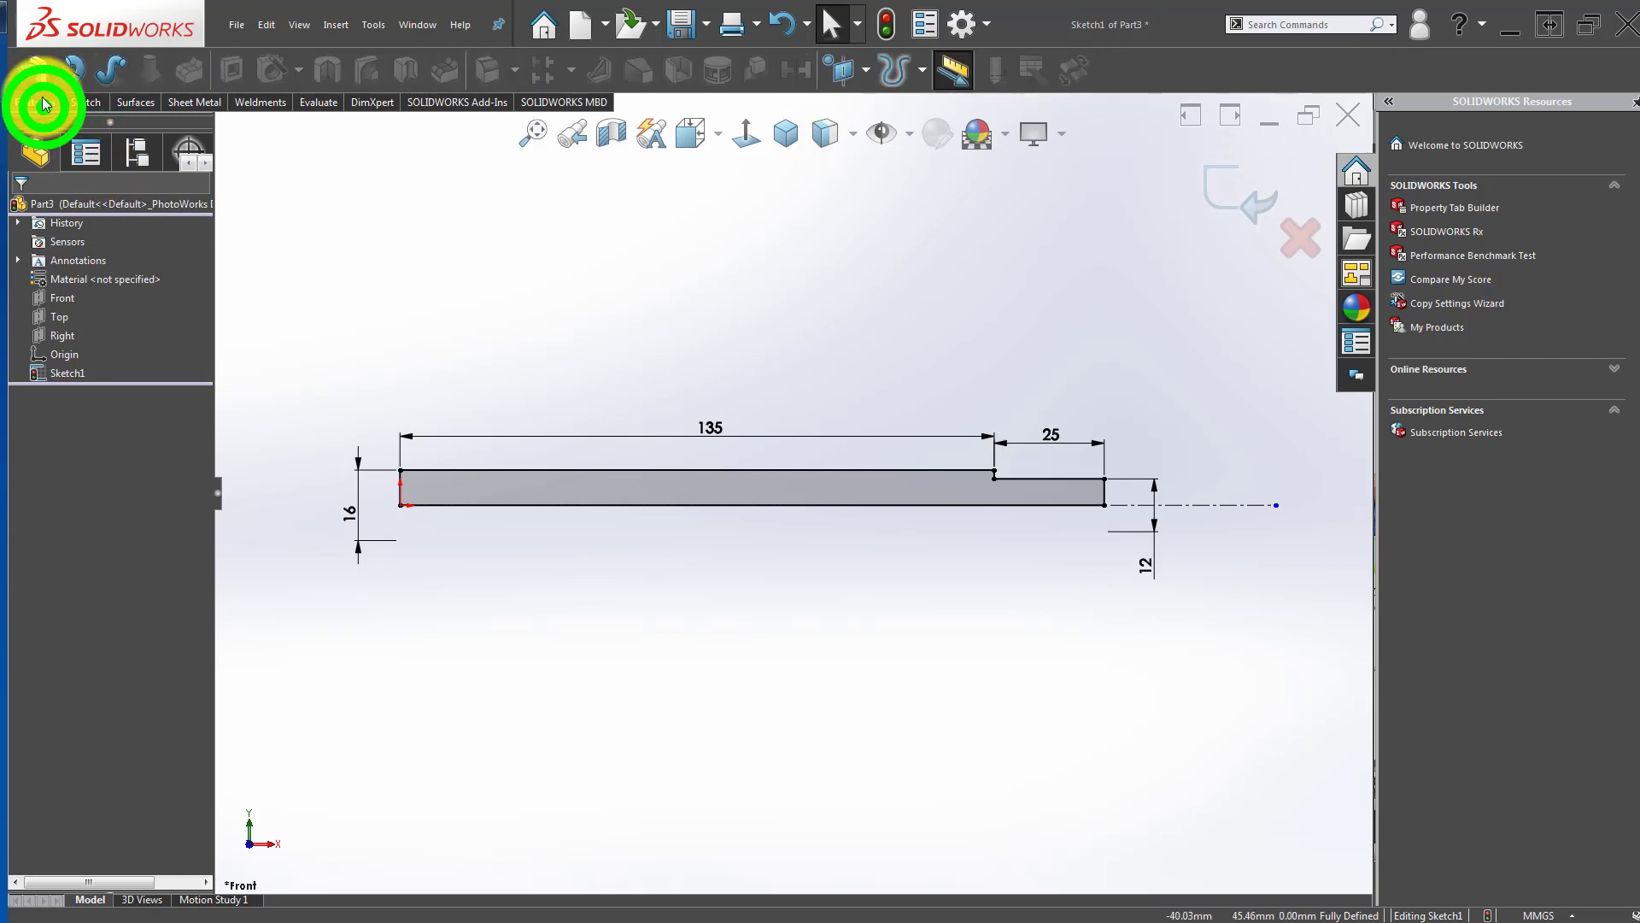
{"action": "left_click", "coordinate": [76, 73]}
{"action": "left_click", "coordinate": [1224, 184]}
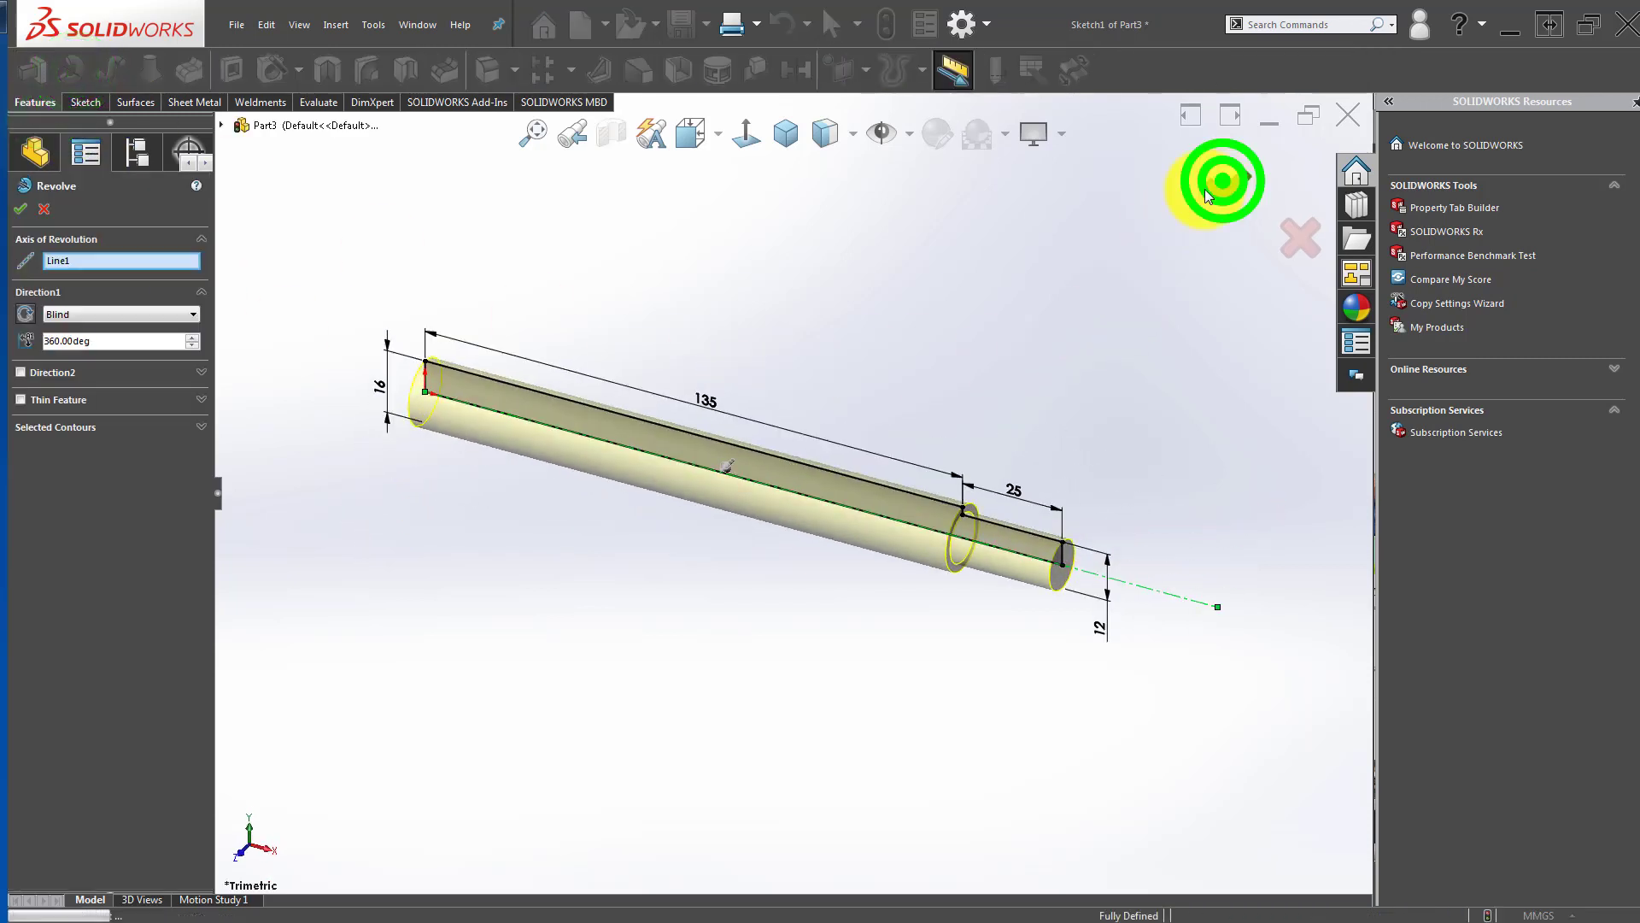
{"action": "left_click", "coordinate": [1017, 287]}
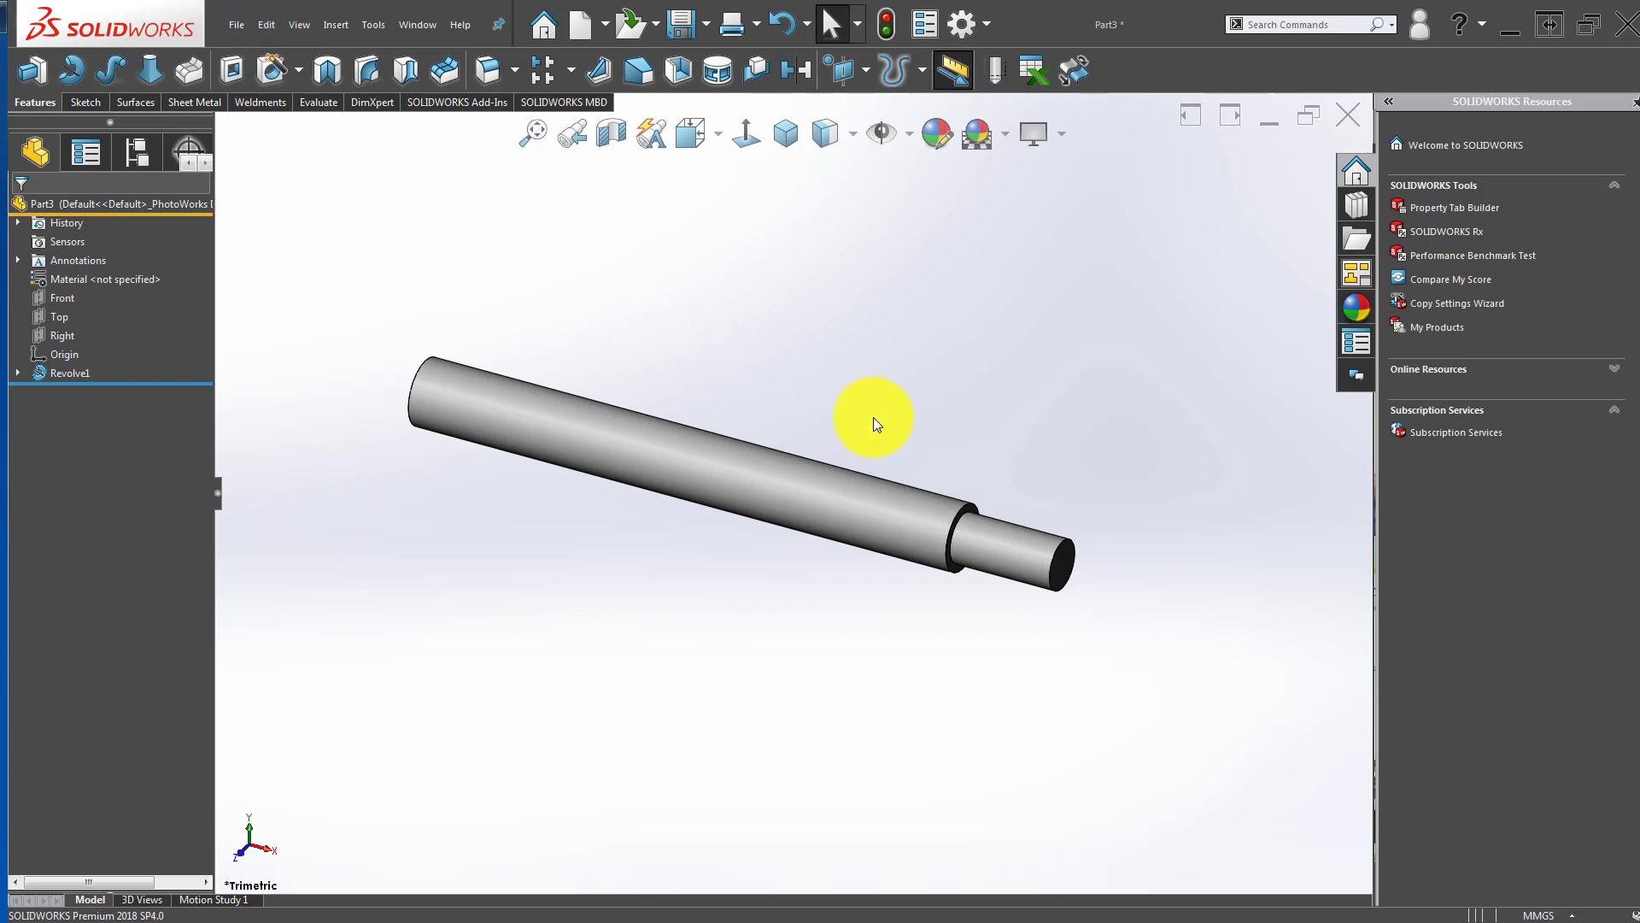
Step: Reopen the revolve's profile sketch for editing and view it normal to the sketch plane
{"action": "scroll", "coordinate": [961, 526], "scroll_direction": "down", "scroll_amount": 4}
{"action": "left_click", "coordinate": [870, 499]}
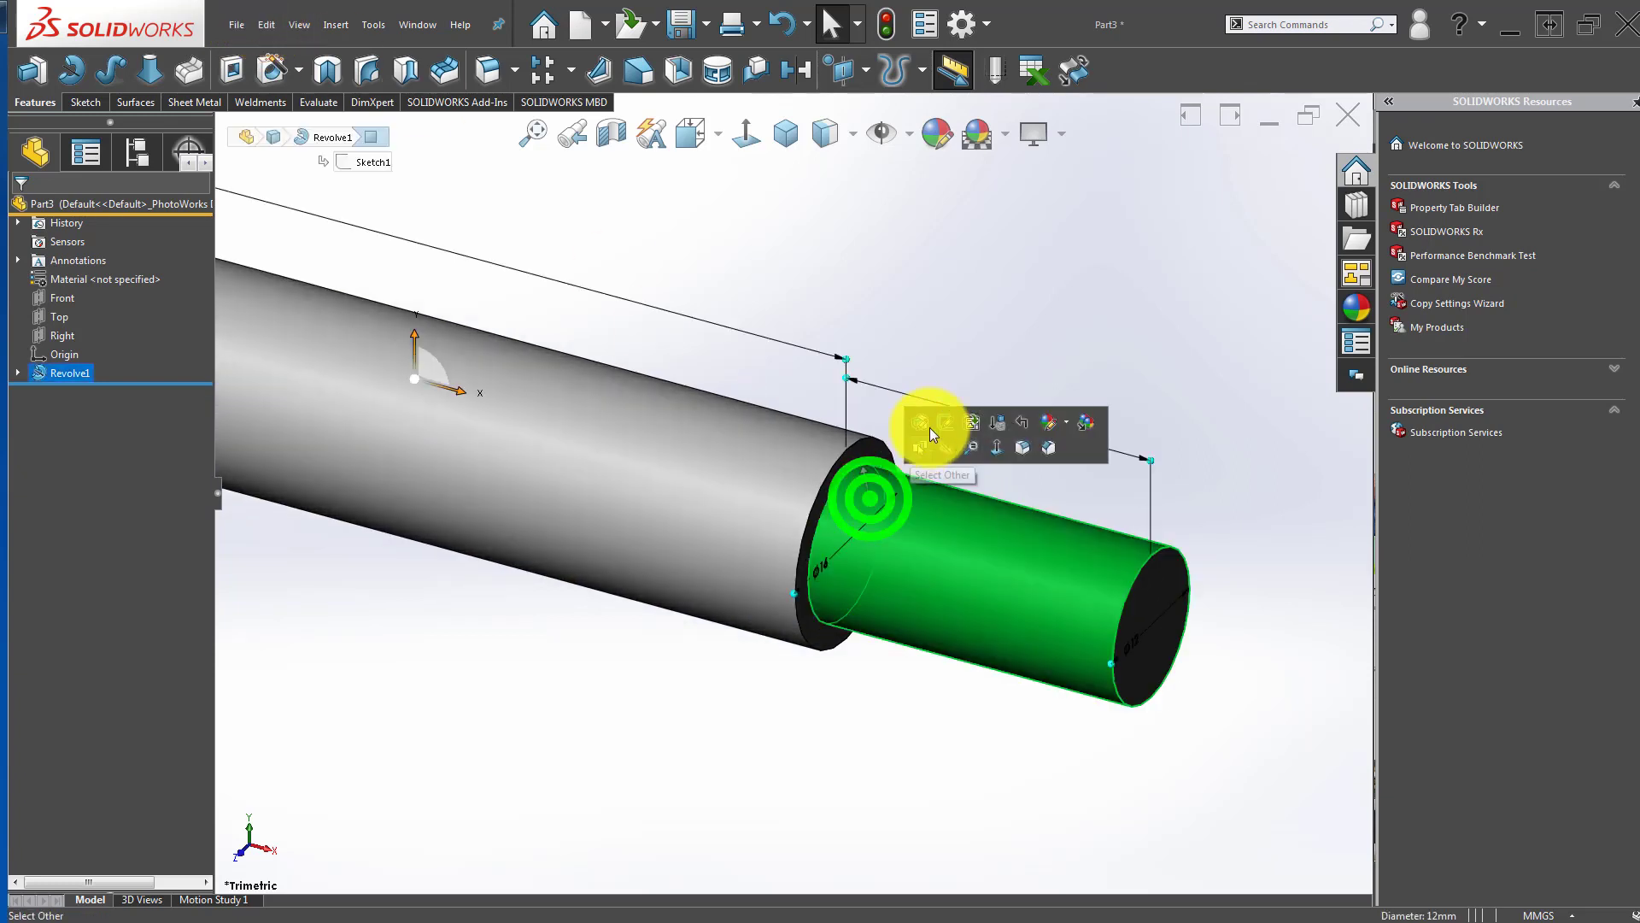
{"action": "left_click", "coordinate": [933, 428]}
{"action": "left_click", "coordinate": [739, 121]}
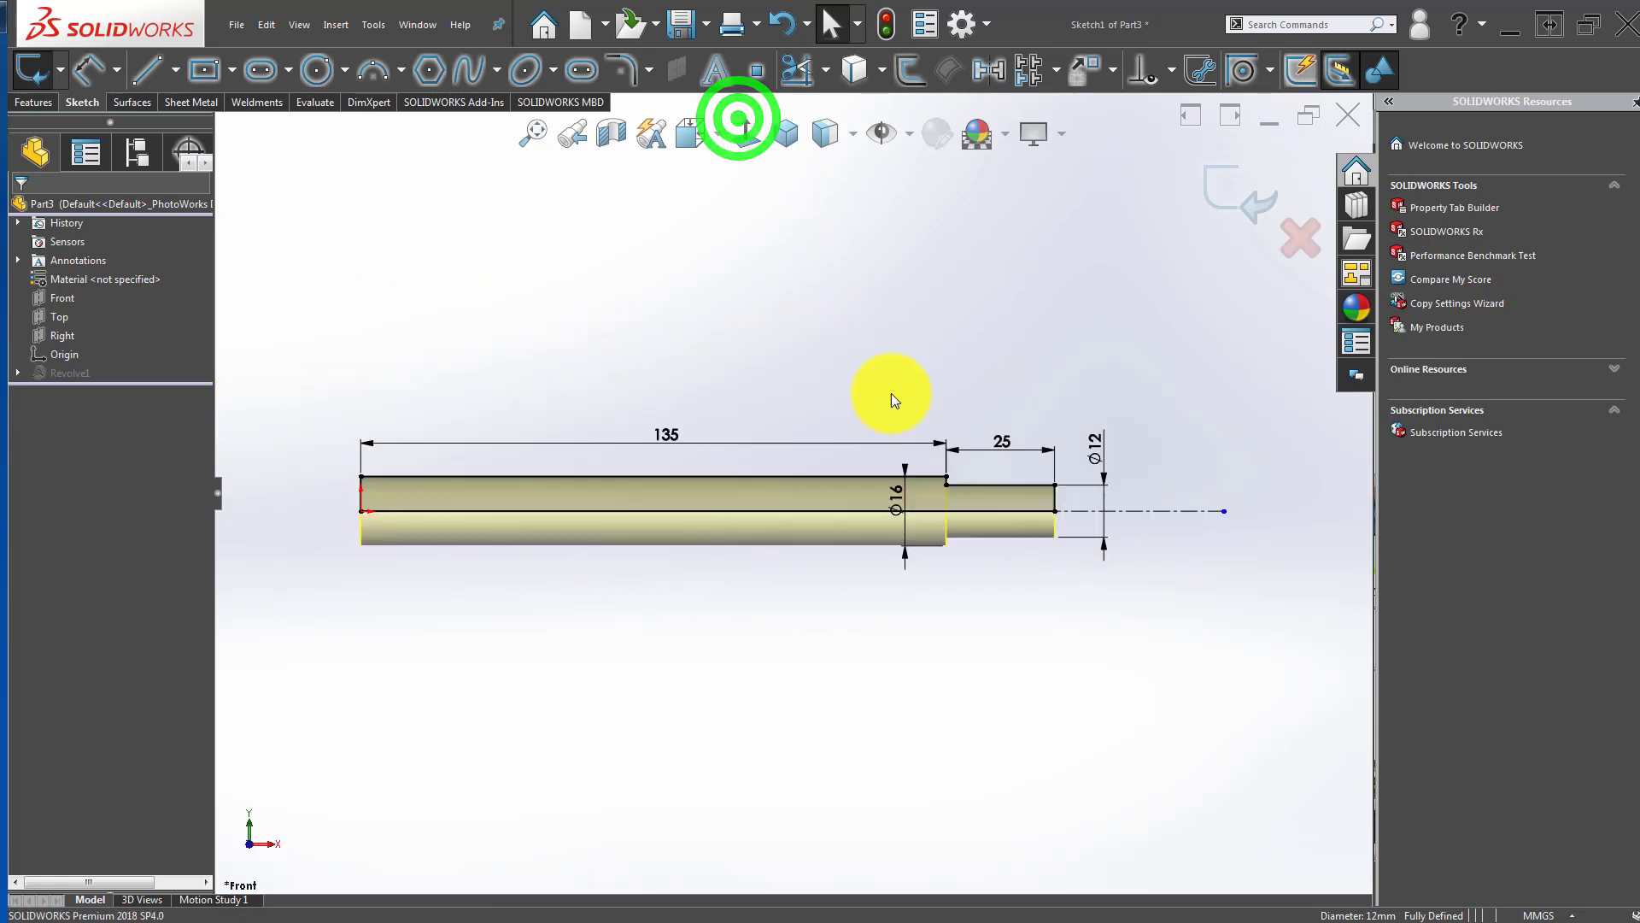
{"action": "left_click", "coordinate": [989, 396]}
Step: Sketch a short vertical line down from the small step's upper edge and a horizontal line about 4.2 mm long past the shoulder
{"action": "scroll", "coordinate": [1008, 453], "scroll_direction": "down", "scroll_amount": 8}
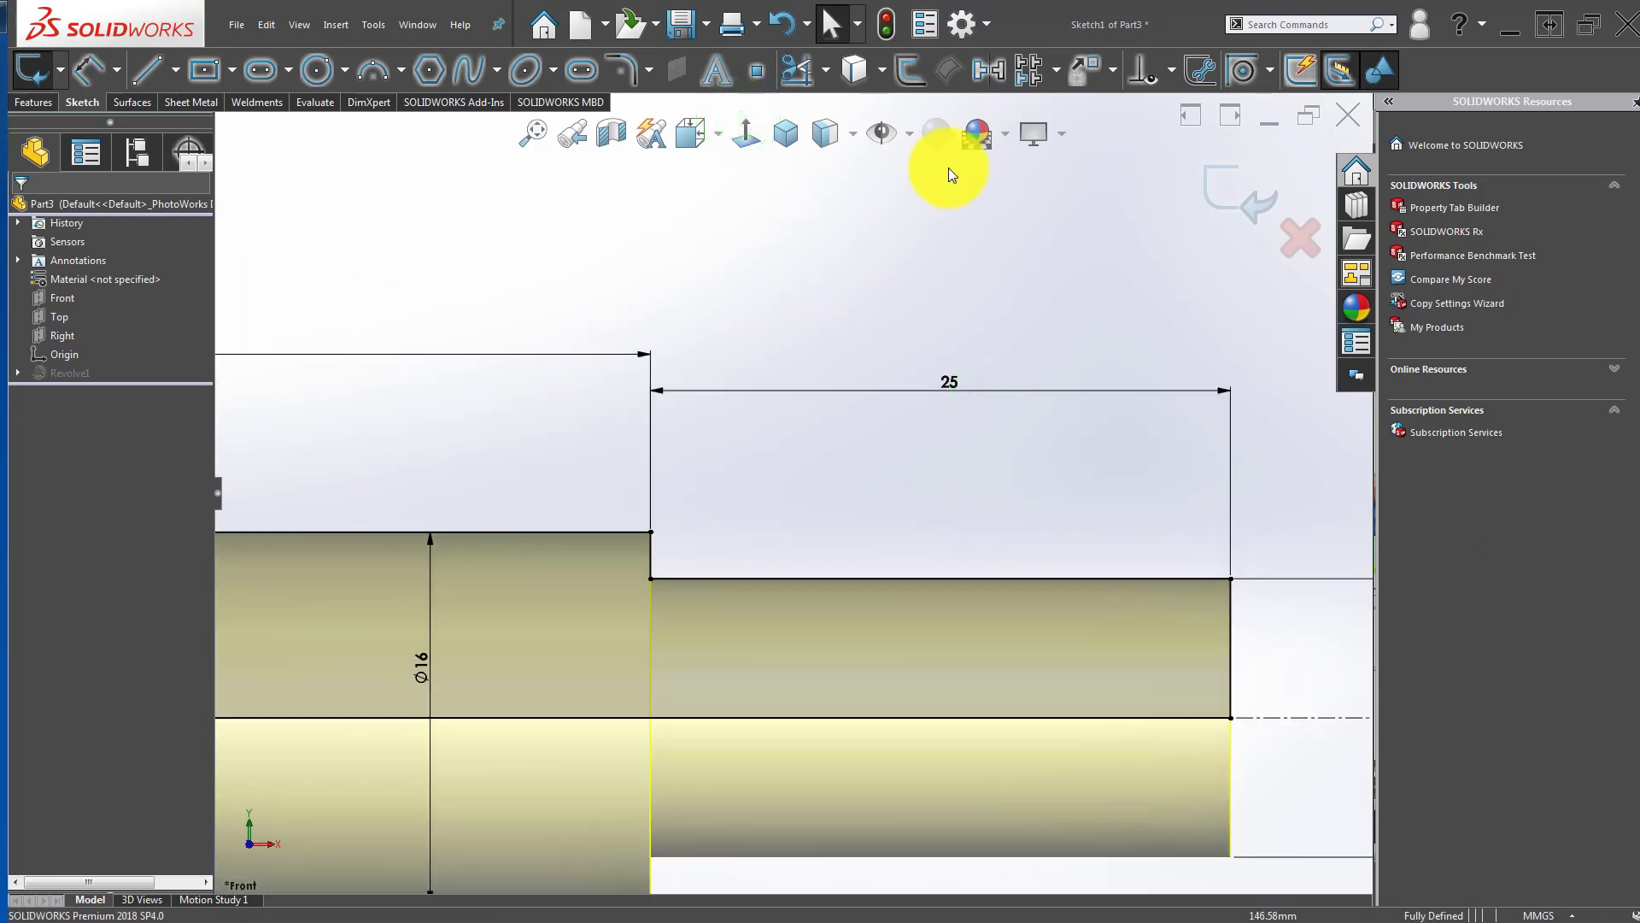
{"action": "left_click", "coordinate": [1264, 25]}
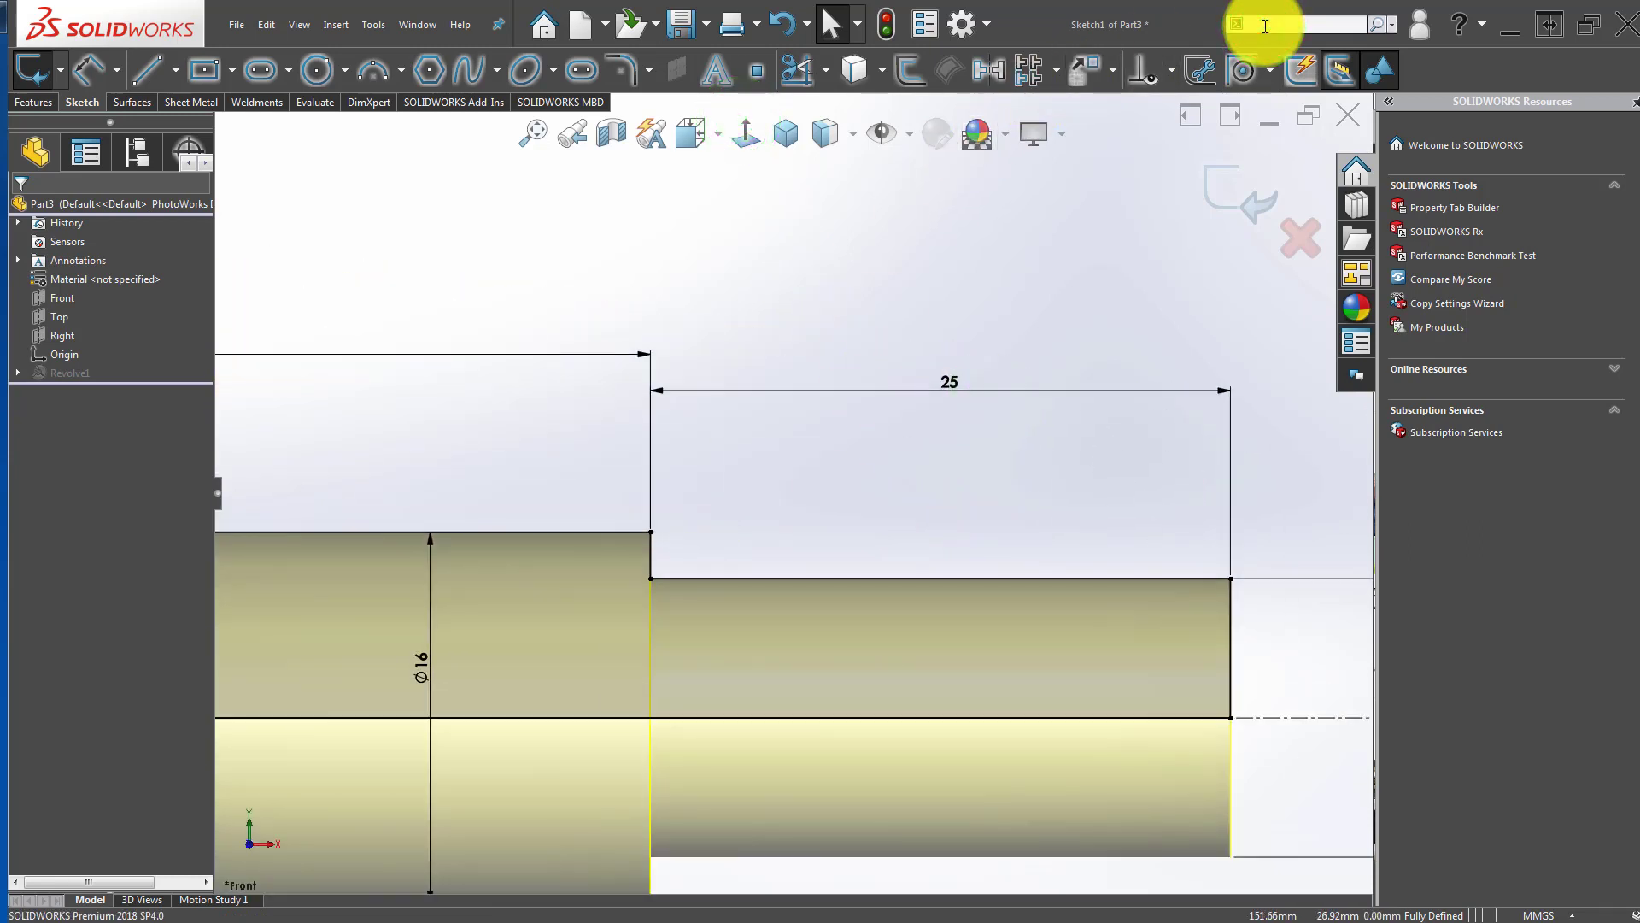
{"action": "left_click", "coordinate": [150, 70]}
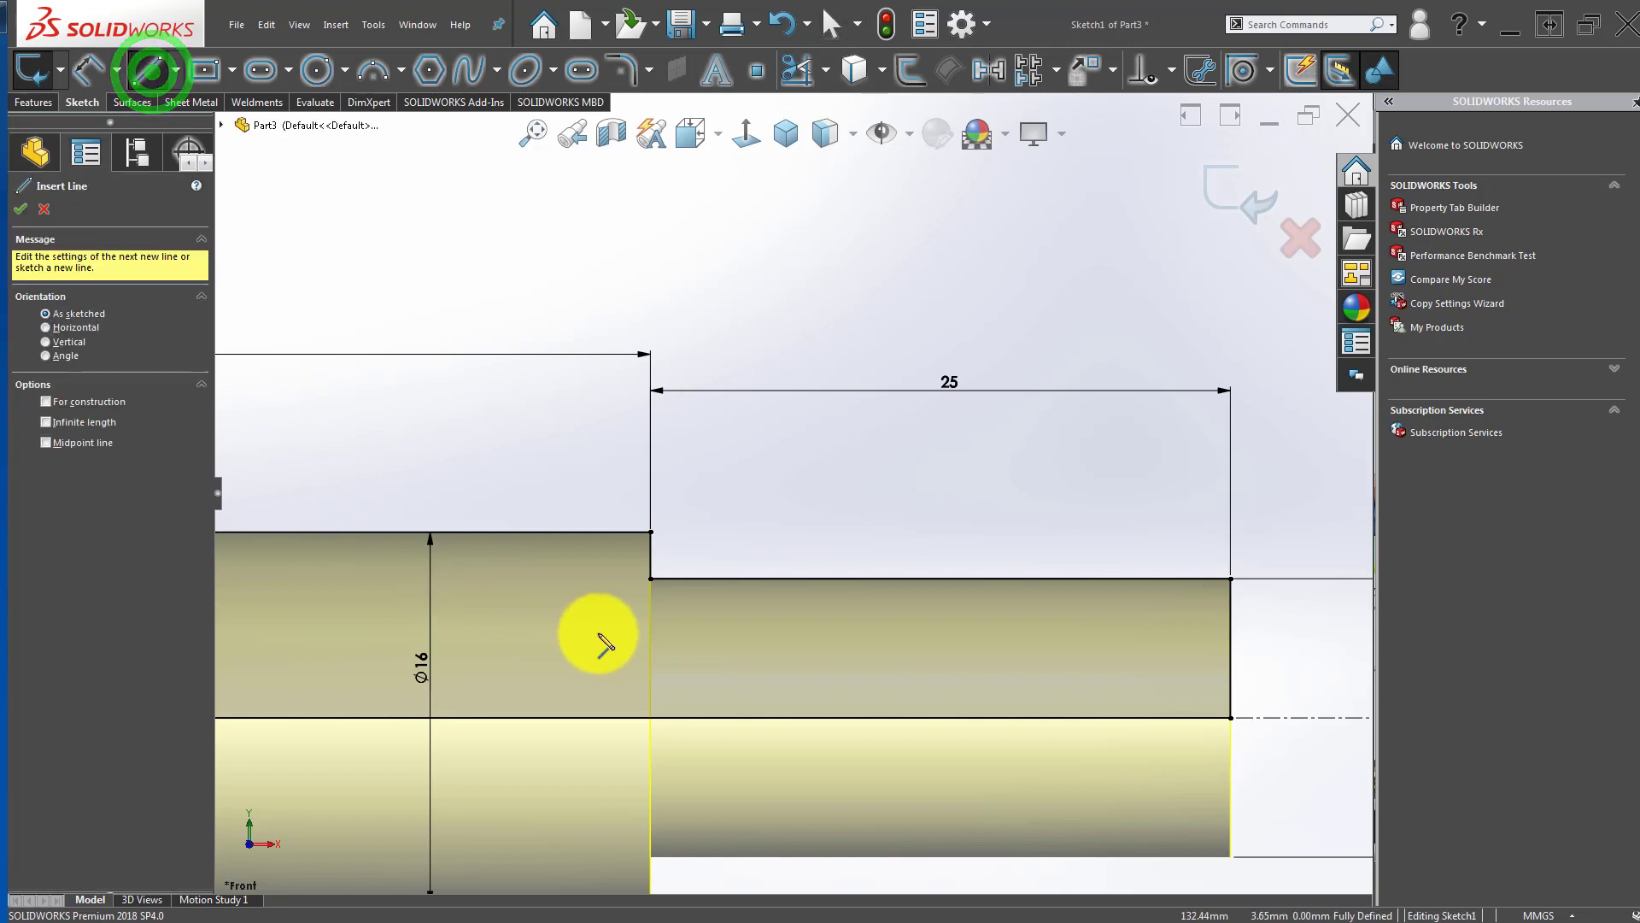
{"action": "left_click", "coordinate": [728, 579]}
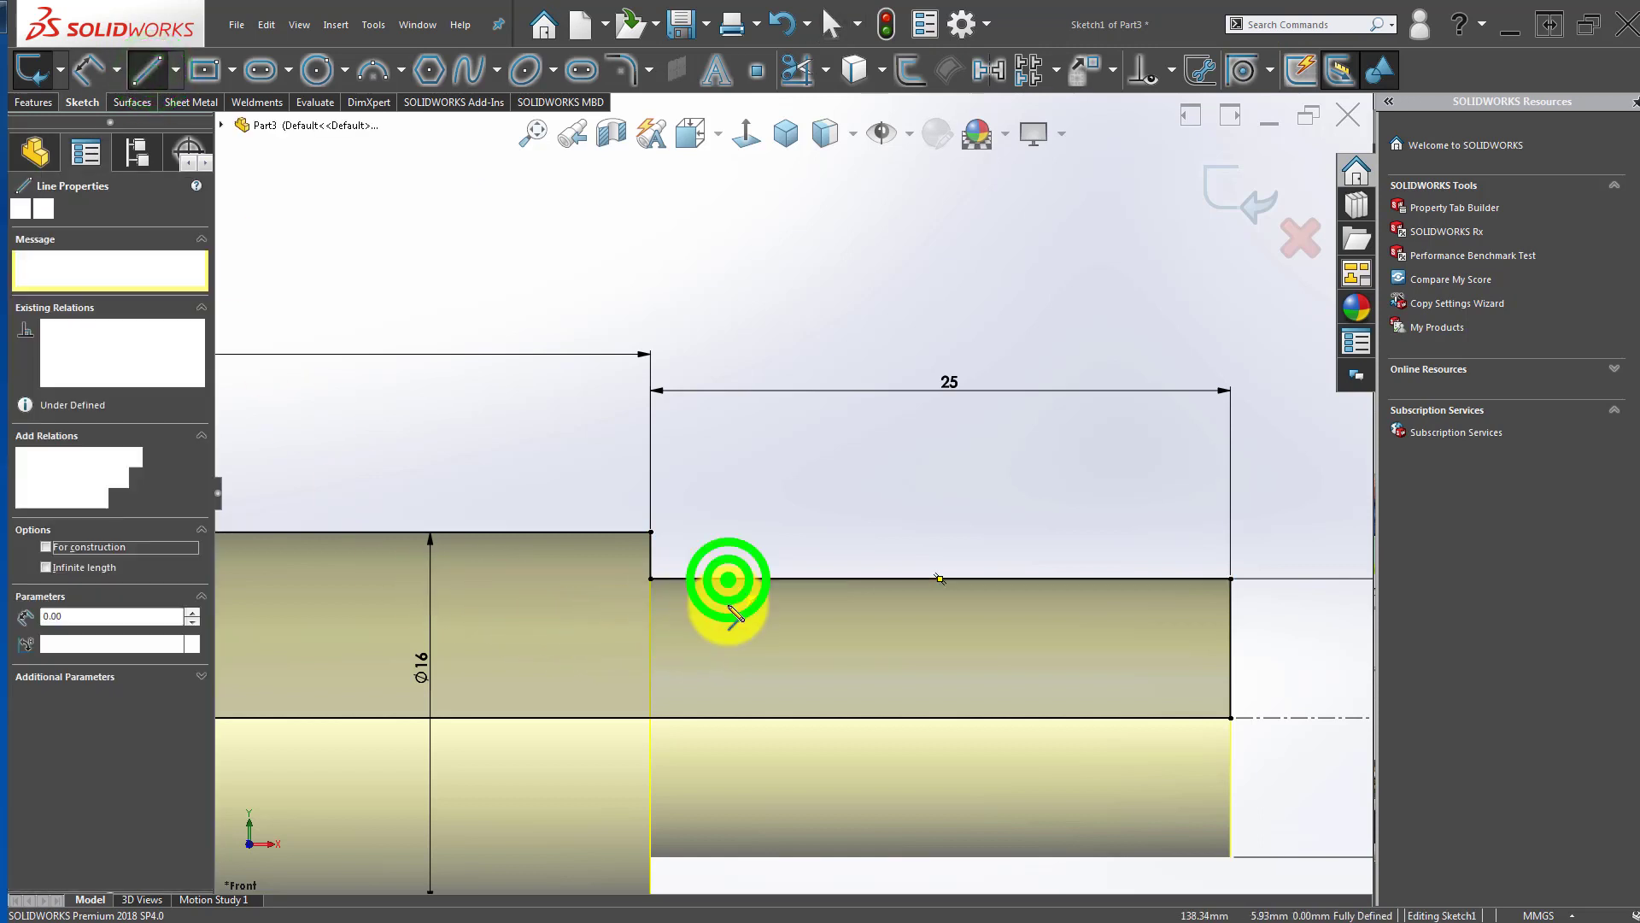
{"action": "left_click", "coordinate": [727, 604]}
{"action": "left_click", "coordinate": [632, 604]}
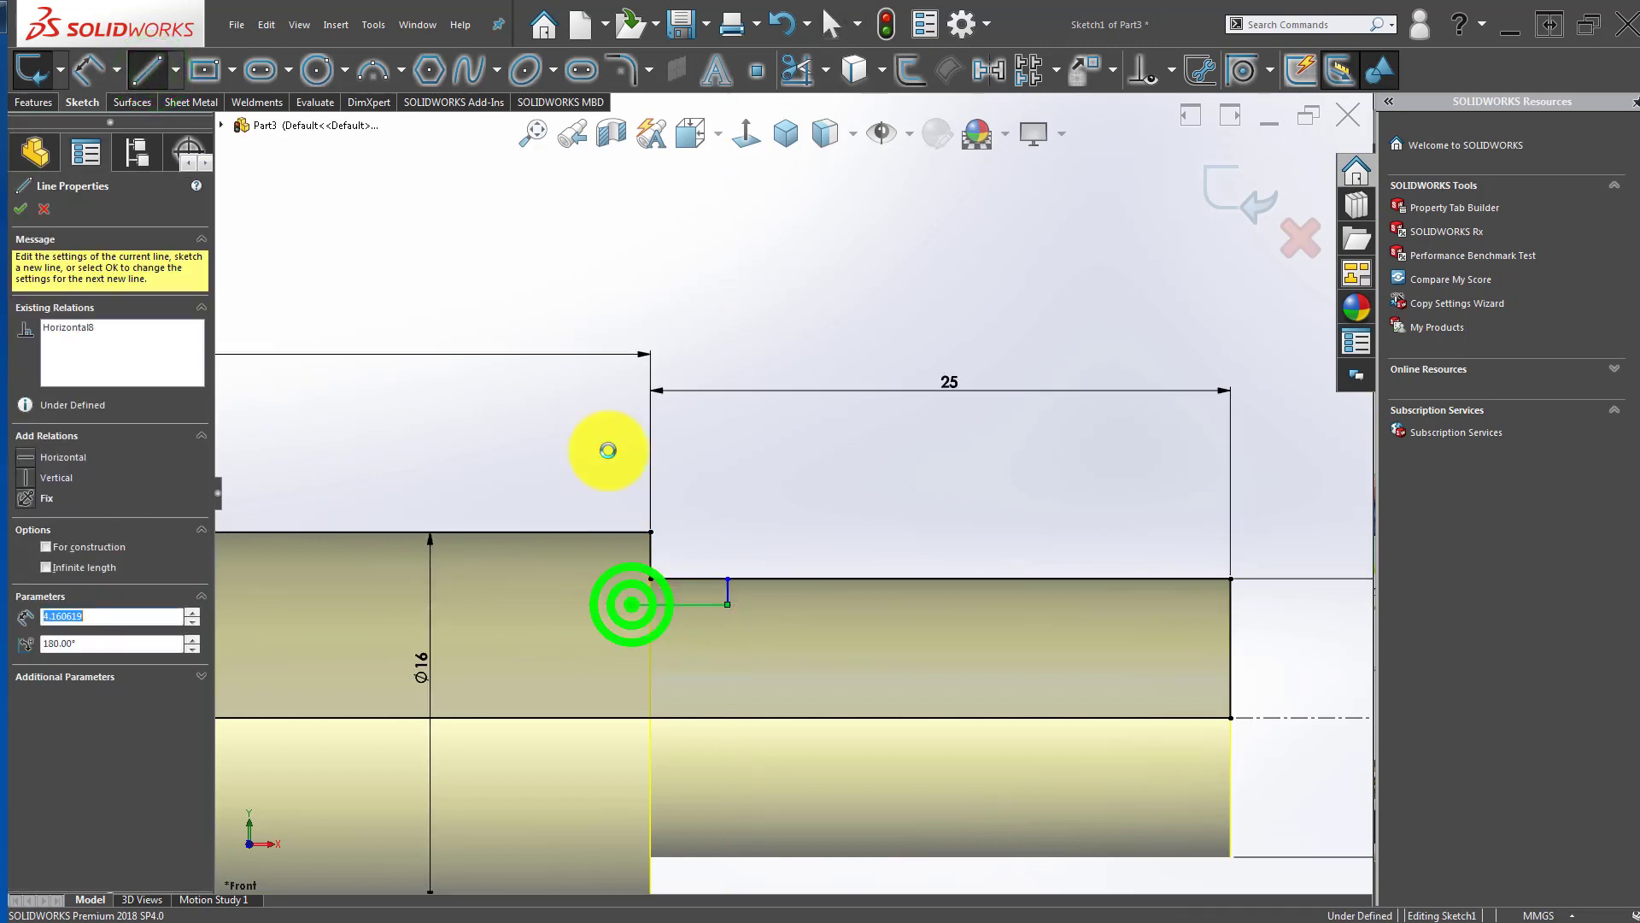
{"action": "key", "text": "Escape"}
Step: Extend the shoulder line downward and trim the excess segments to leave a closed undercut notch beside the shoulder
{"action": "left_click", "coordinate": [799, 62]}
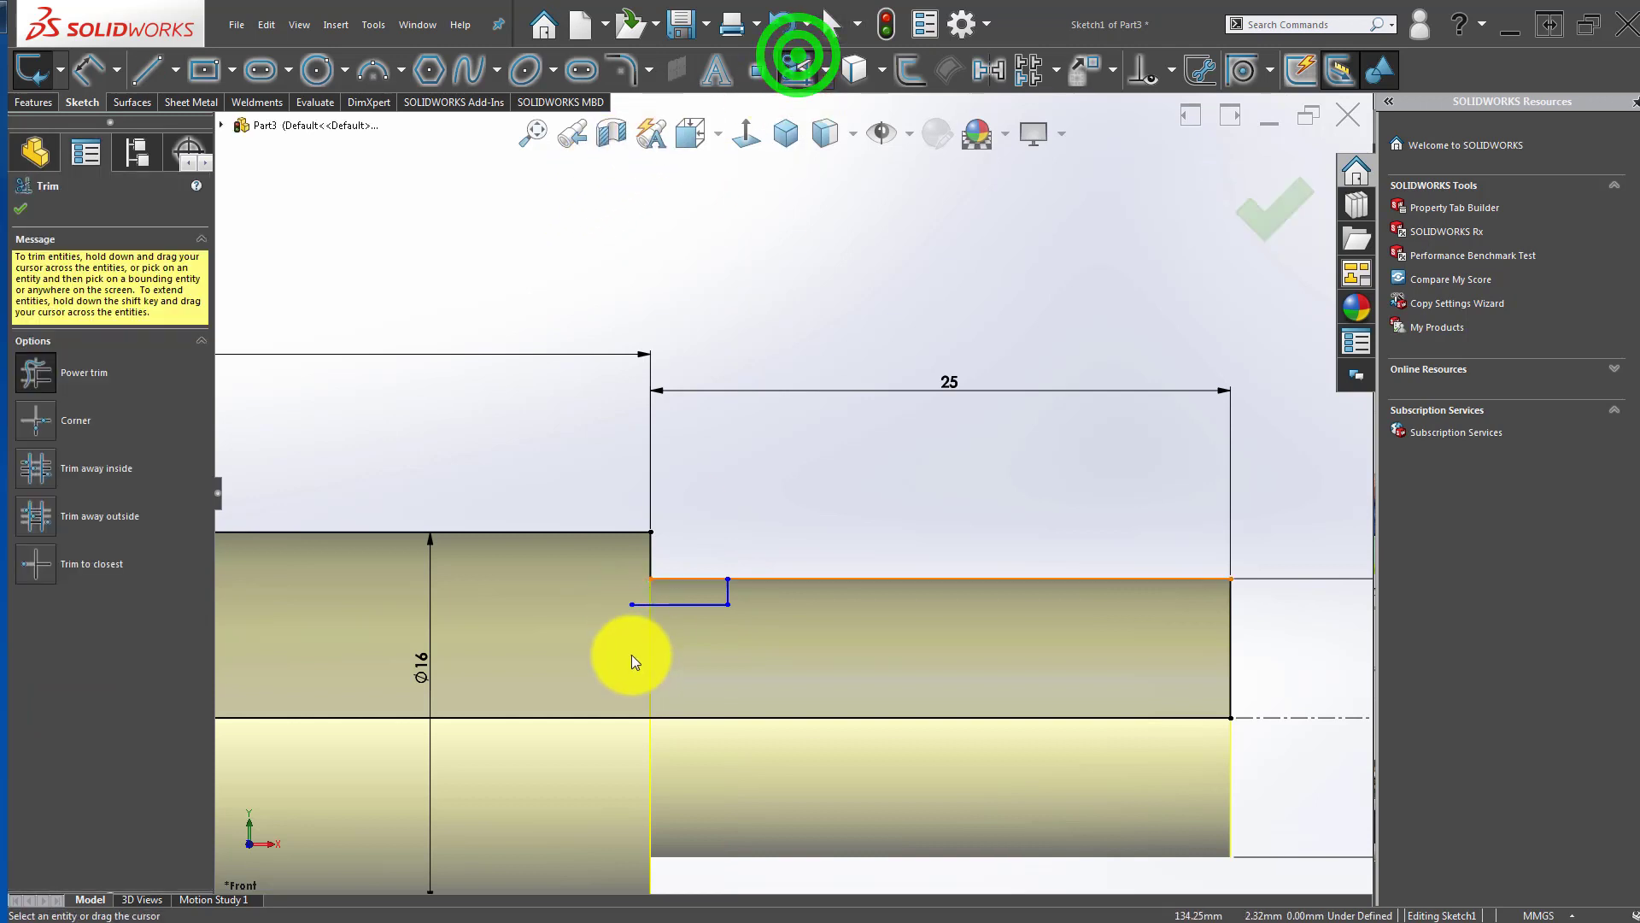
{"action": "left_click", "coordinate": [650, 554]}
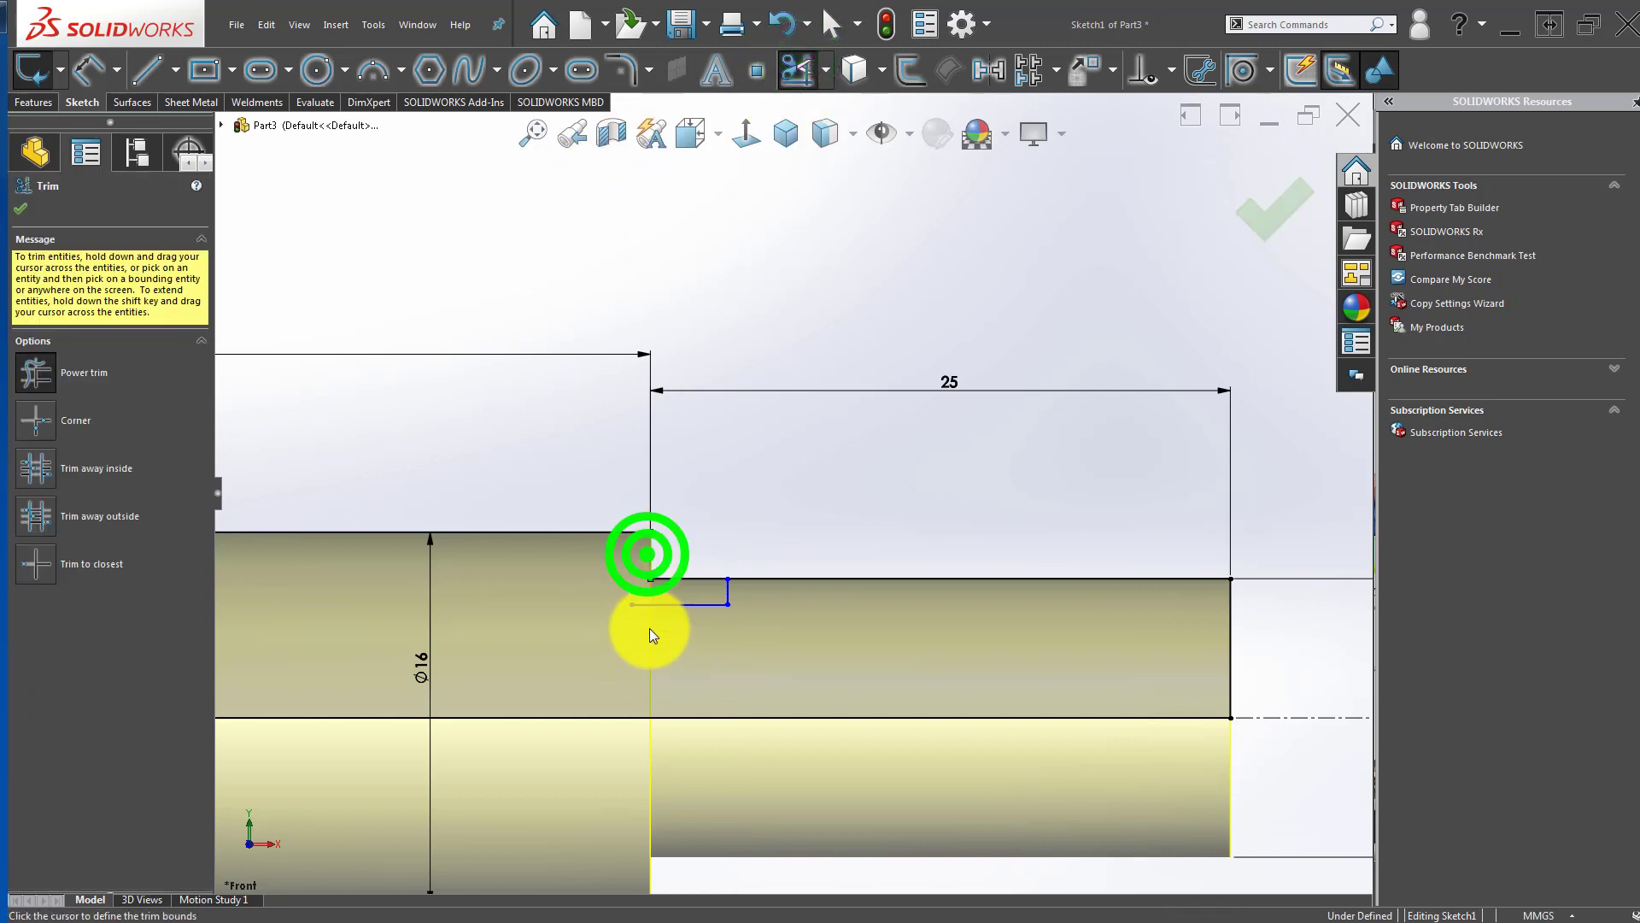
{"action": "left_click", "coordinate": [649, 679]}
{"action": "scroll", "coordinate": [648, 603], "scroll_direction": "down", "scroll_amount": 3}
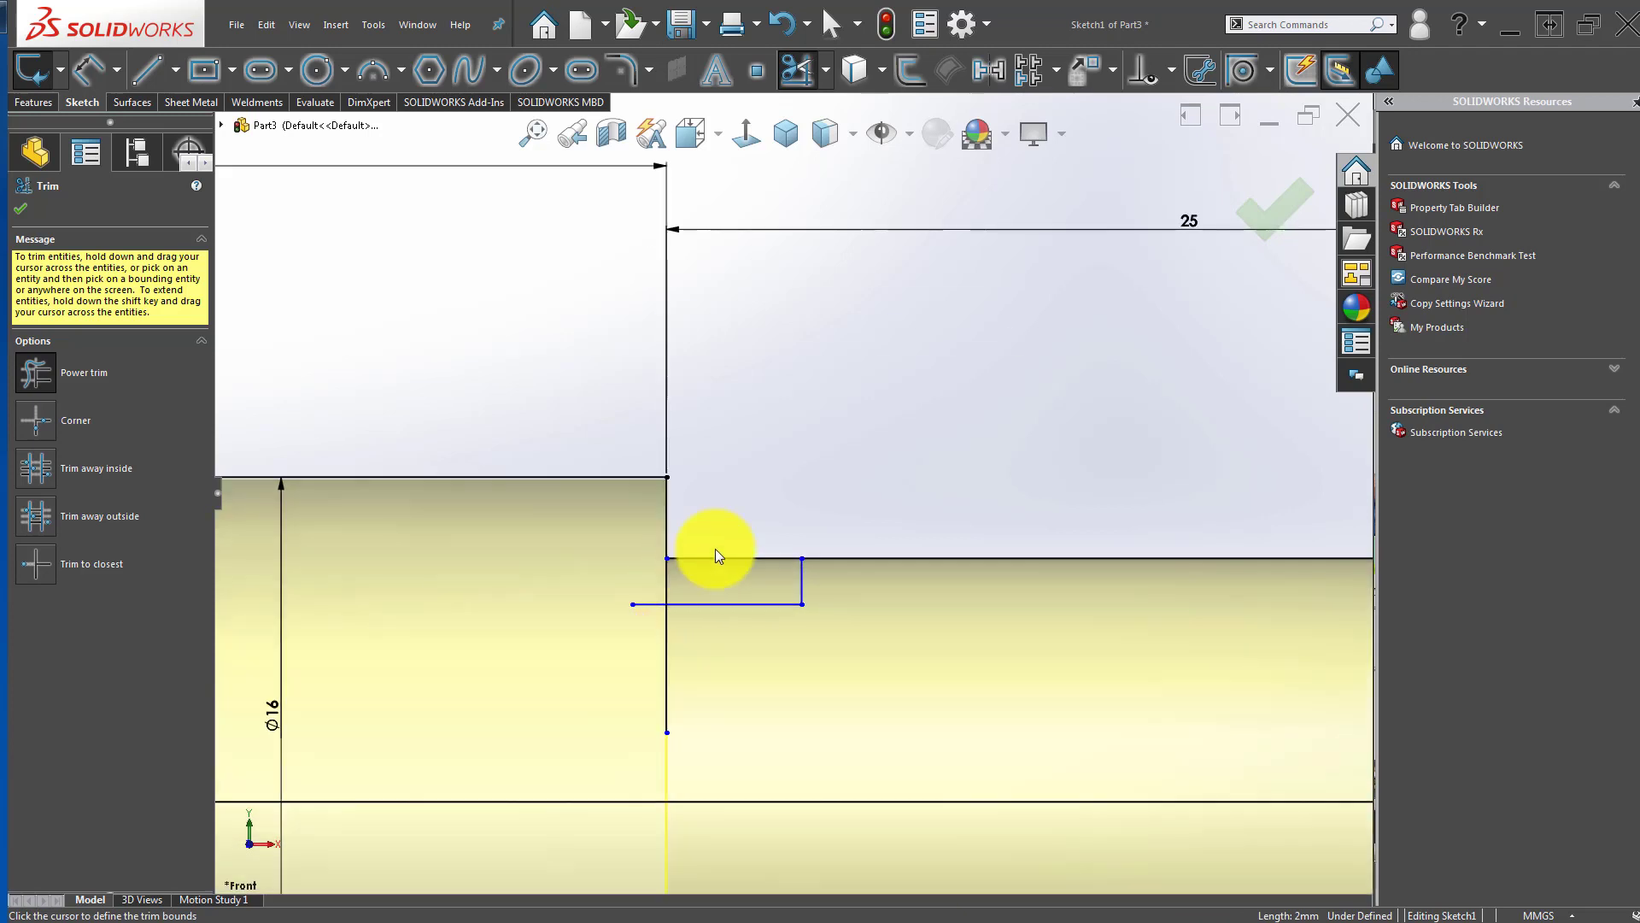
{"action": "left_click", "coordinate": [618, 575]}
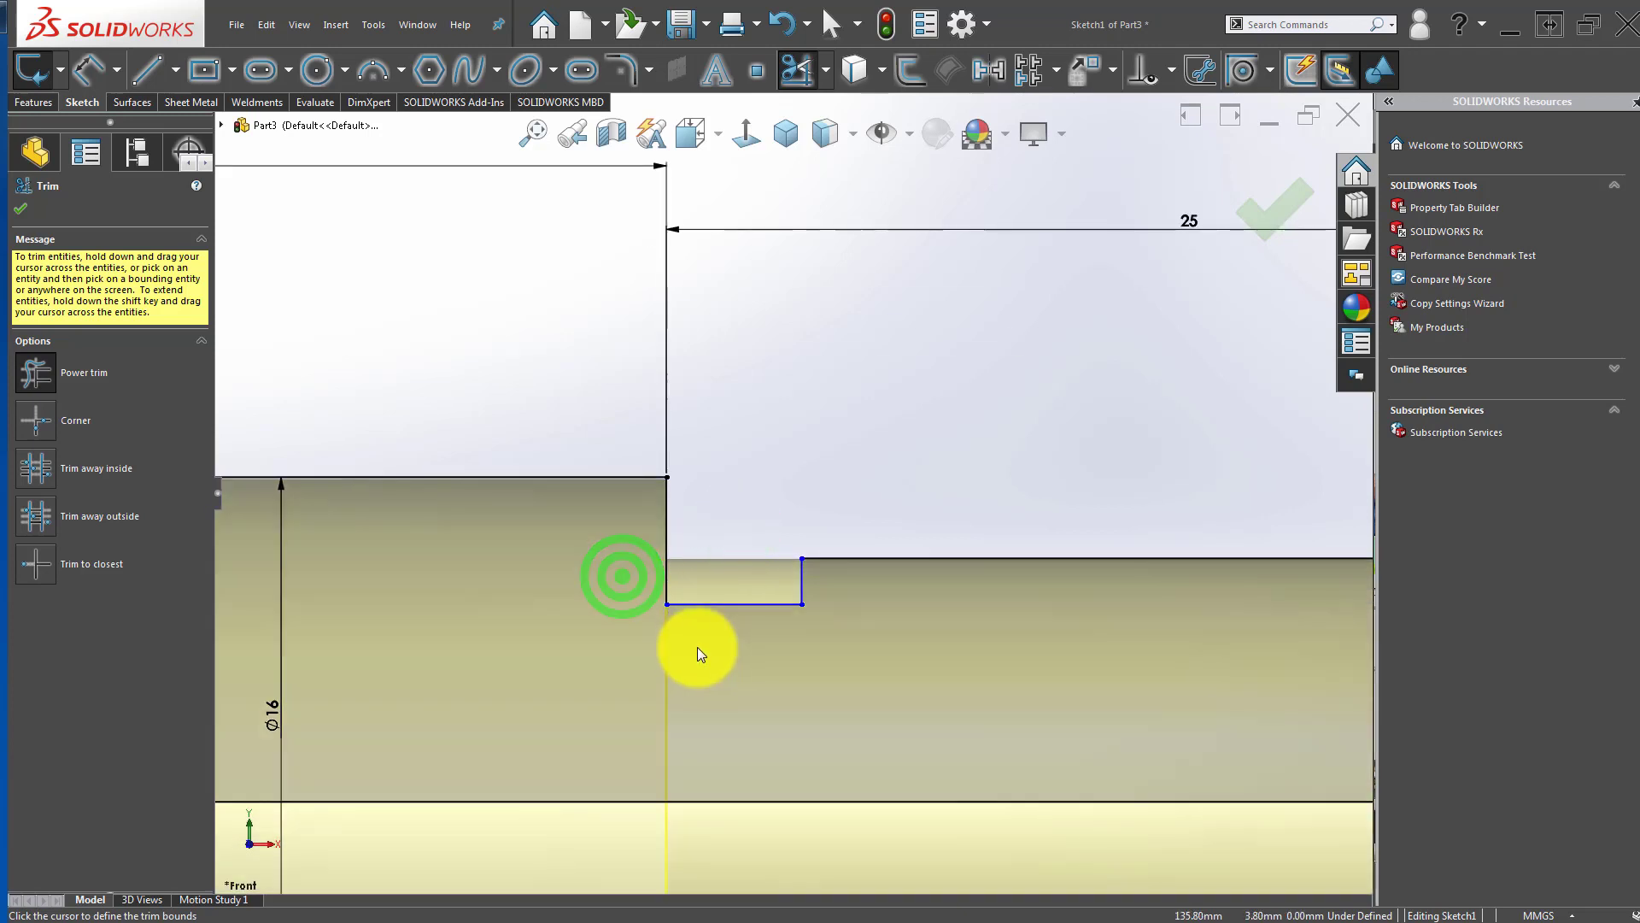
{"action": "scroll", "coordinate": [690, 648], "scroll_direction": "up", "scroll_amount": 3}
{"action": "scroll", "coordinate": [686, 631], "scroll_direction": "up", "scroll_amount": 4}
{"action": "key", "text": "Escape"}
Step: Dimension the width of the undercut notch beside the shoulder as 2 mm
{"action": "scroll", "coordinate": [833, 500], "scroll_direction": "down", "scroll_amount": 3}
{"action": "right_click_drag", "start_coordinate": [805, 481], "coordinate": [792, 378]}
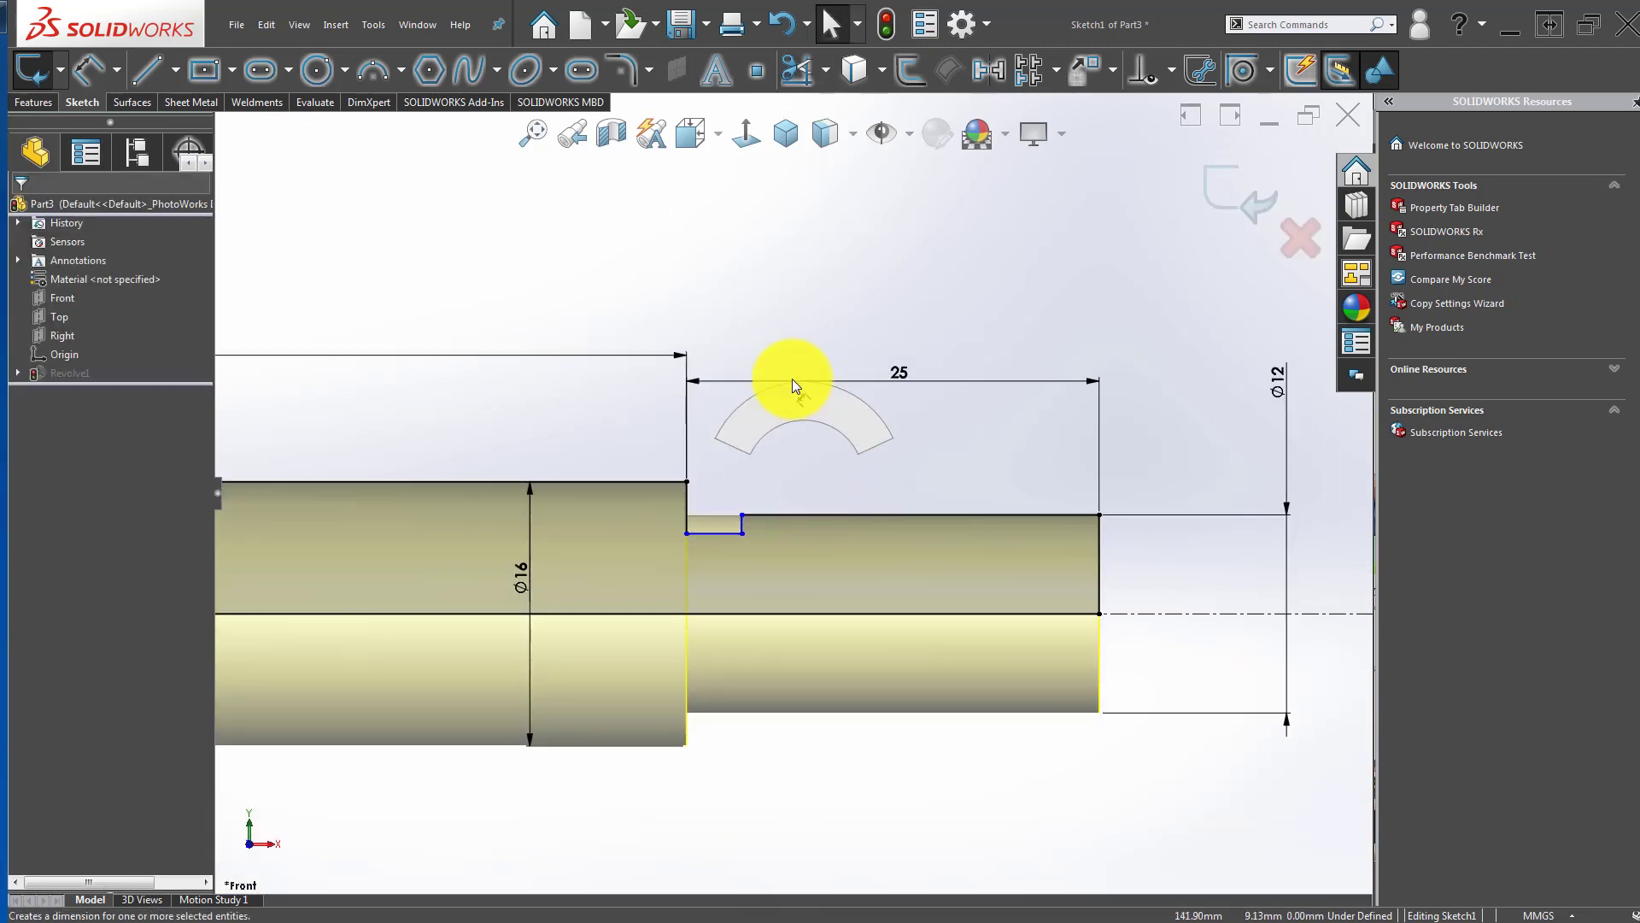
{"action": "scroll", "coordinate": [726, 474], "scroll_direction": "down", "scroll_amount": 4}
{"action": "left_click", "coordinate": [654, 527]}
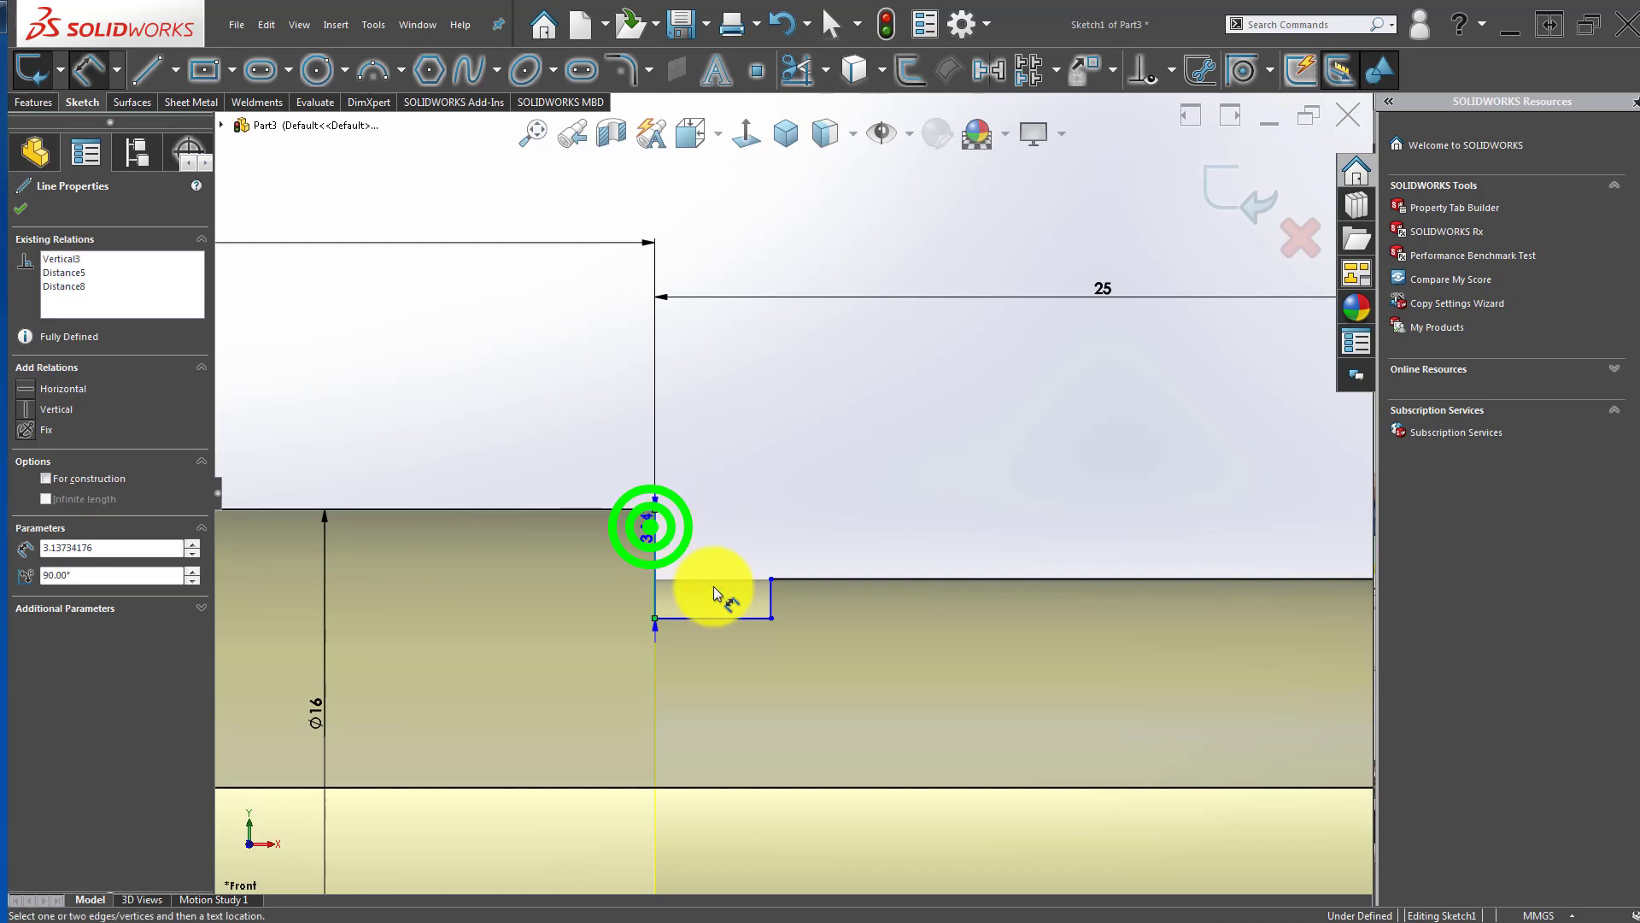
{"action": "left_click", "coordinate": [706, 511]}
{"action": "type", "text": "2"}
{"action": "key", "text": "Return"}
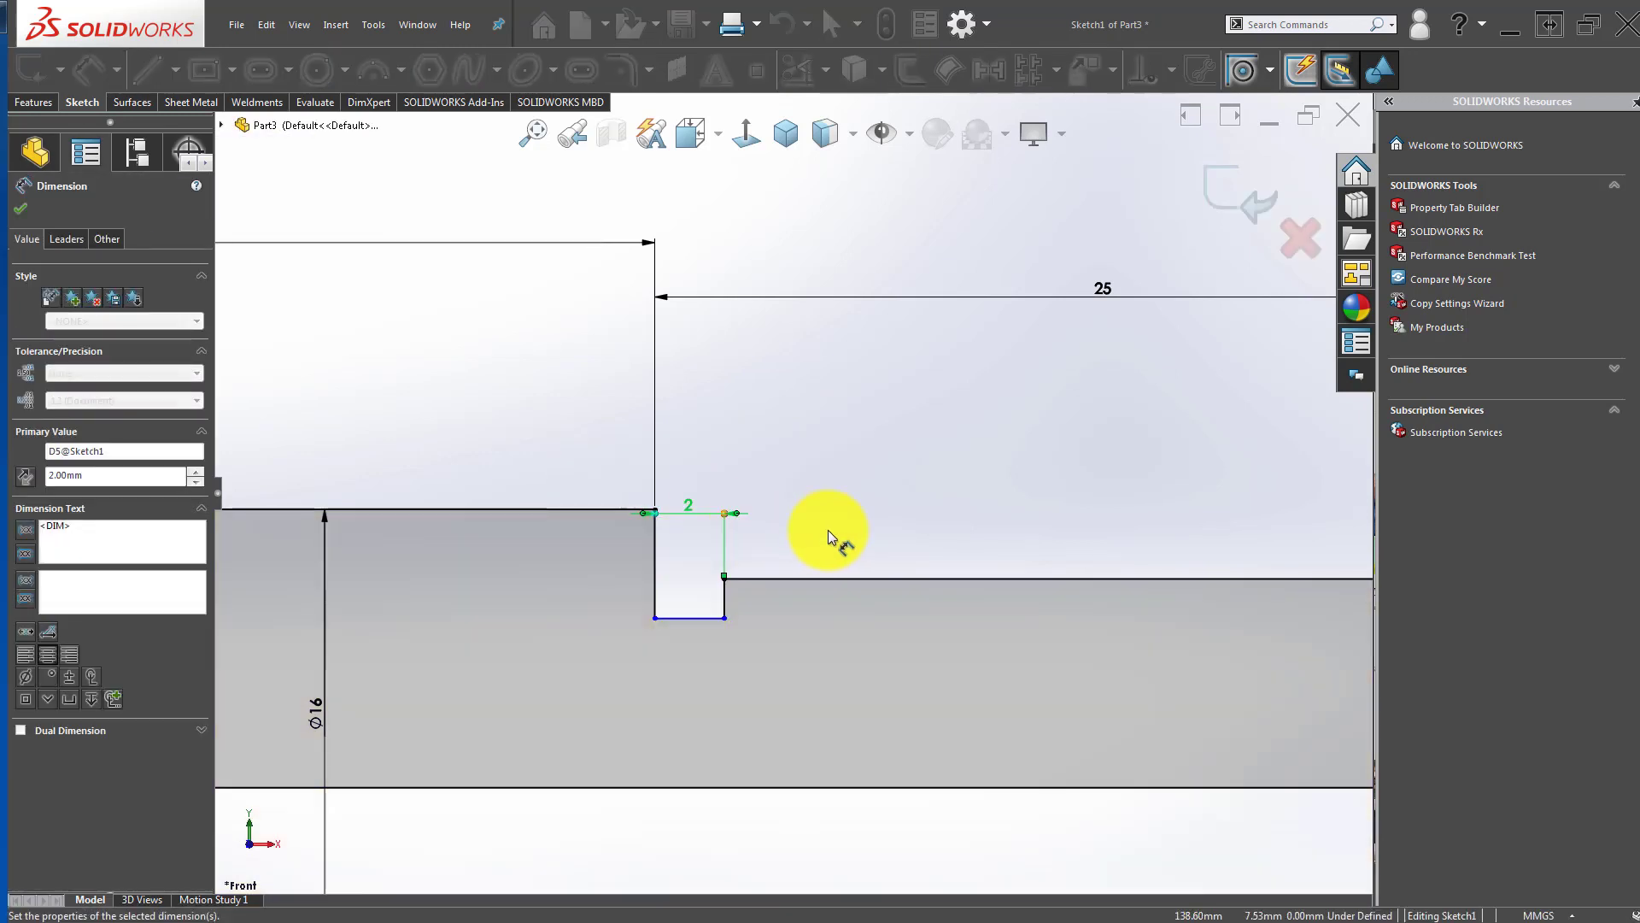
{"action": "left_click", "coordinate": [877, 496]}
Step: Dimension the notch's depth from the small step's upper edge to the notch floor as 1 mm
{"action": "left_click", "coordinate": [703, 616]}
{"action": "left_click", "coordinate": [763, 578]}
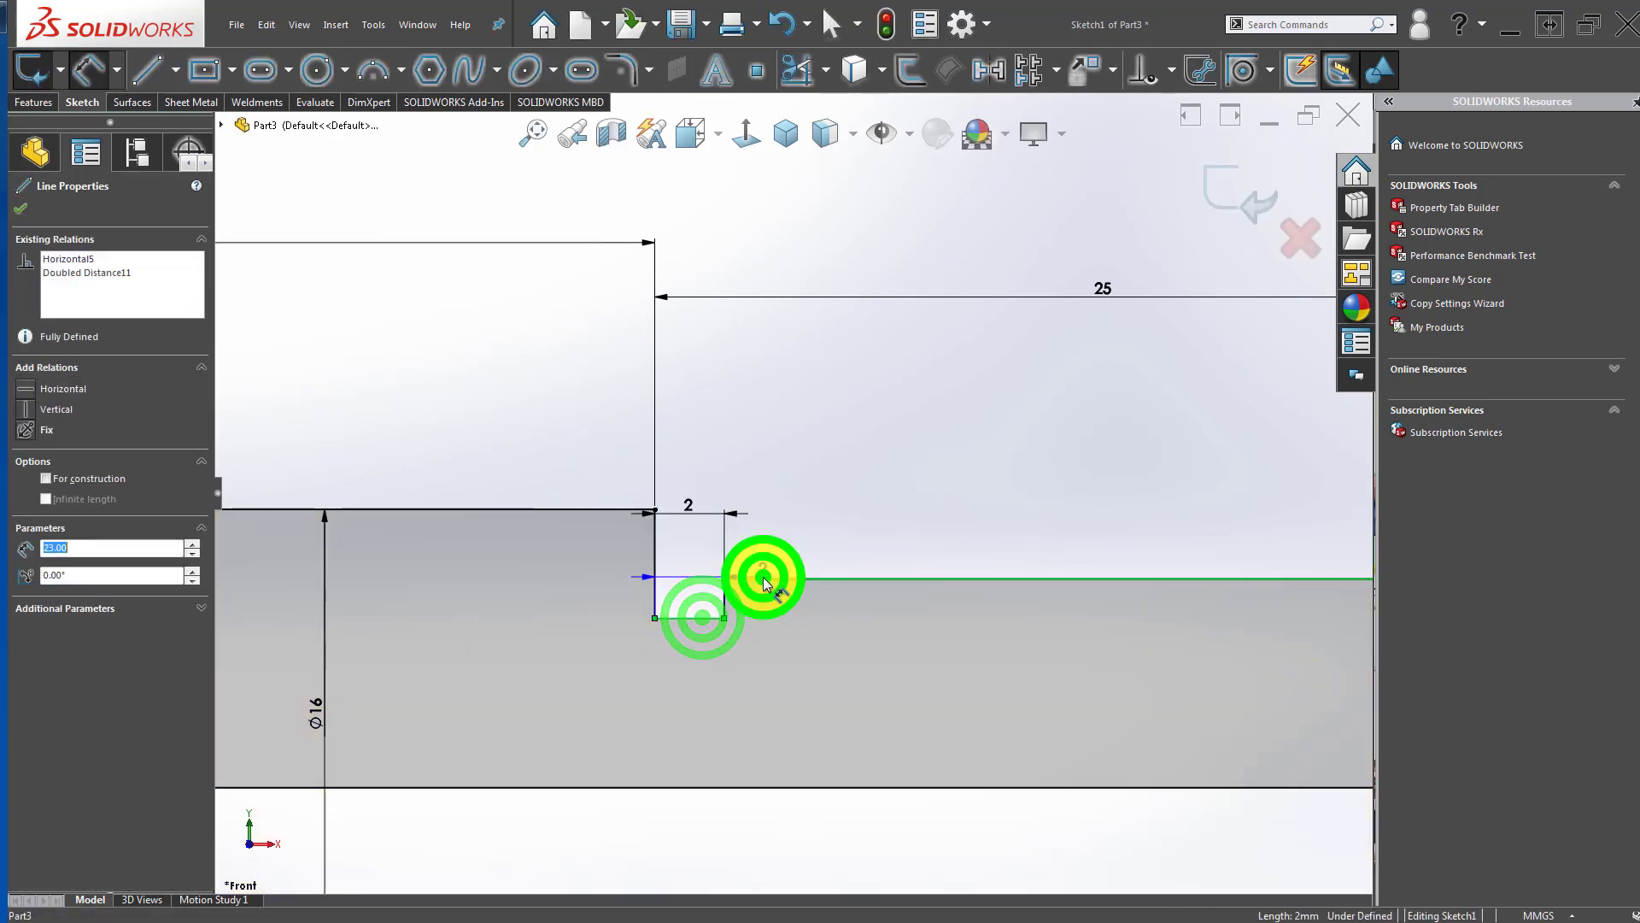
{"action": "left_click", "coordinate": [838, 489]}
{"action": "type", "text": "1"}
{"action": "key", "text": "Return"}
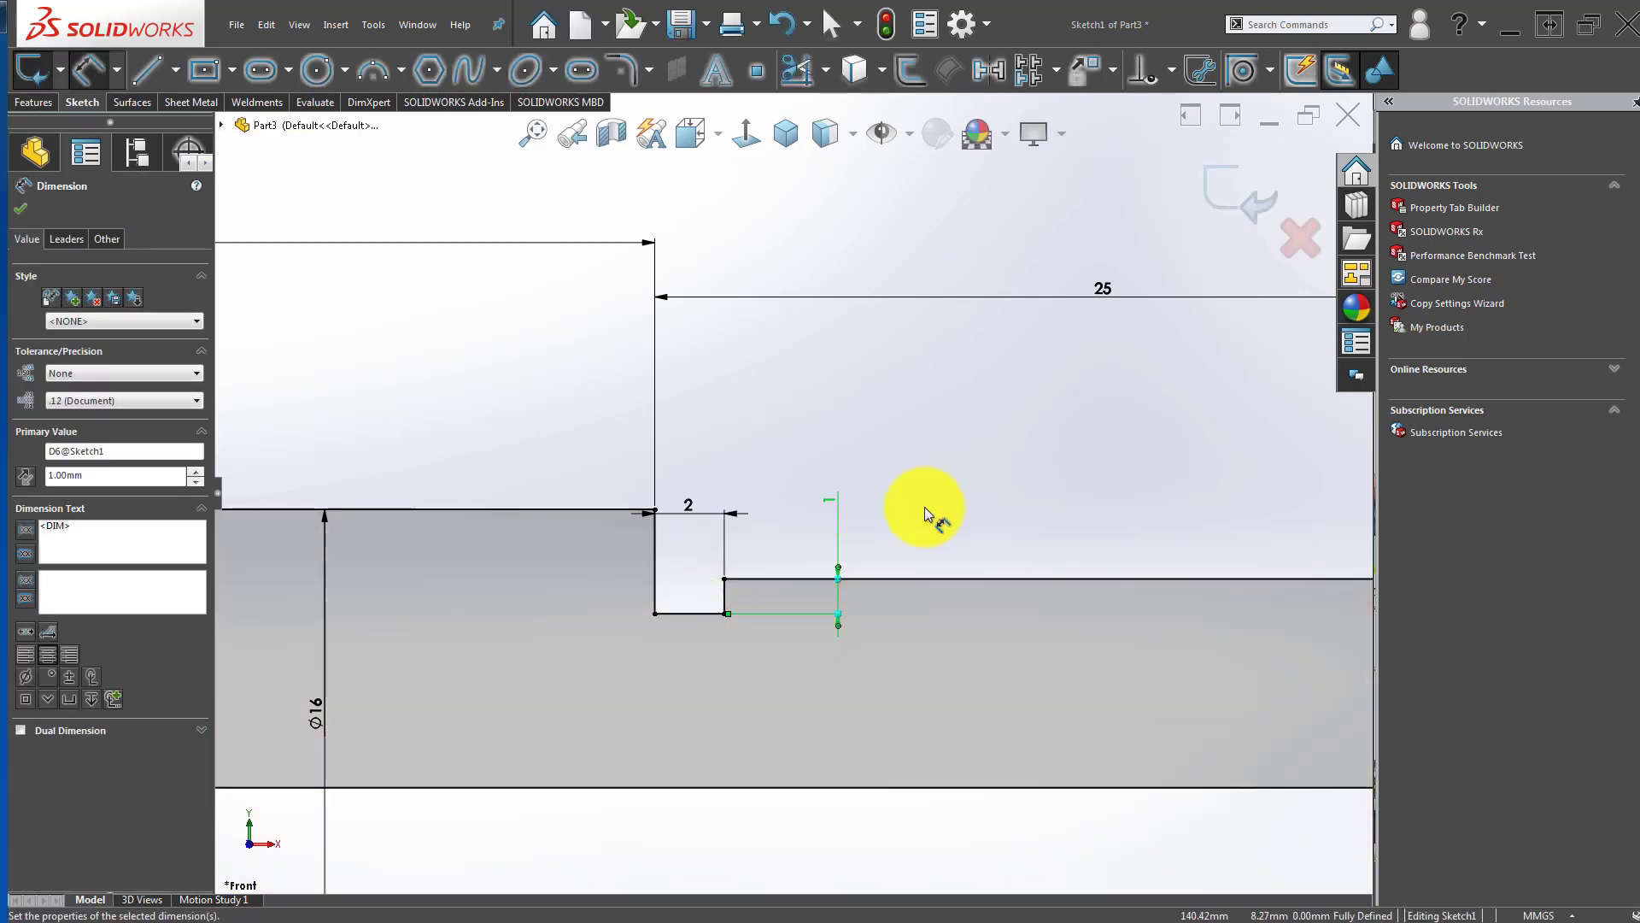
{"action": "left_click", "coordinate": [956, 484]}
{"action": "scroll", "coordinate": [701, 630], "scroll_direction": "up", "scroll_amount": 5}
{"action": "scroll", "coordinate": [769, 512], "scroll_direction": "down", "scroll_amount": 3}
{"action": "key", "text": "Escape"}
Step: Set the notch's depth dimension to 0.5 mm and exit the sketch to rebuild the revolved shaft
{"action": "left_click", "coordinate": [821, 493]}
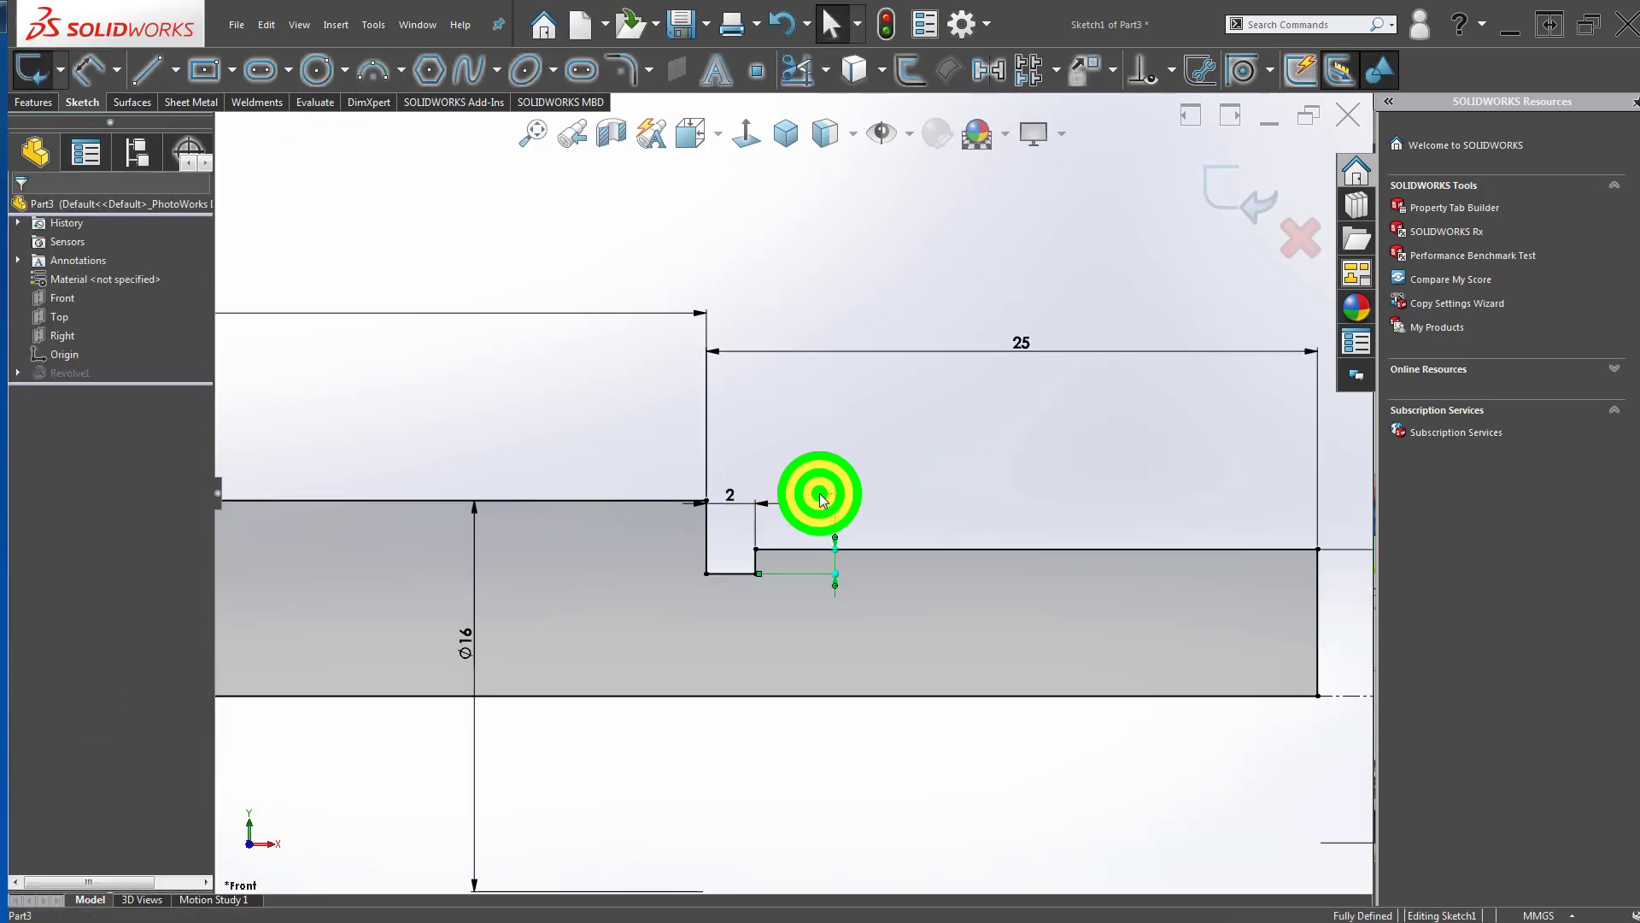
{"action": "type", "text": "0.5"}
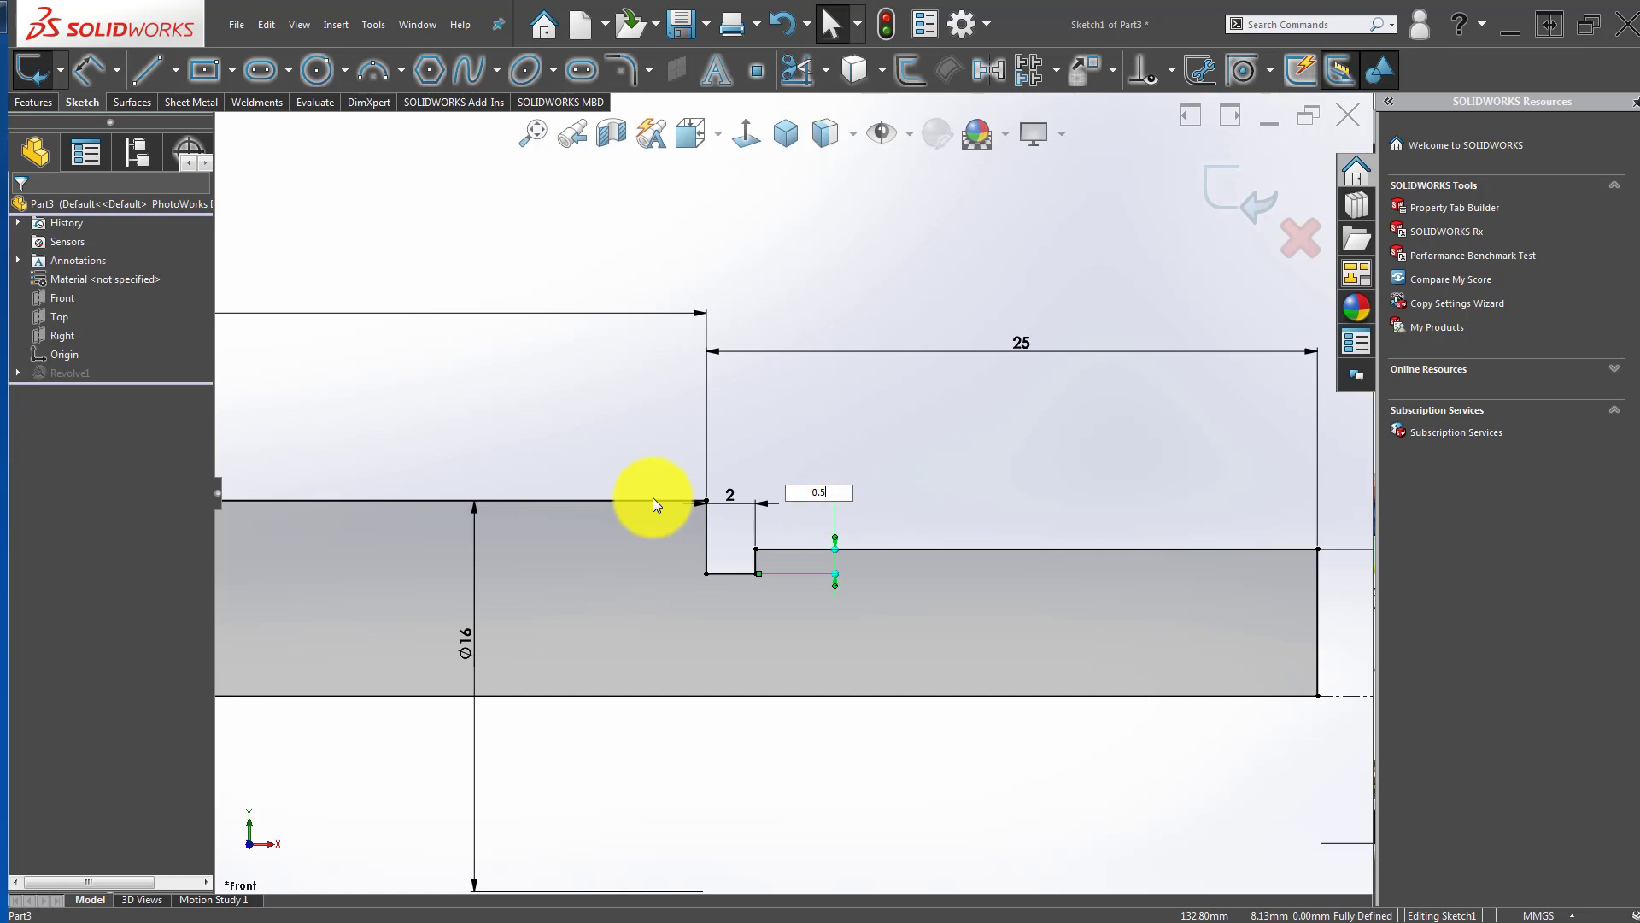
{"action": "key", "text": "Return"}
{"action": "left_click", "coordinate": [1250, 195]}
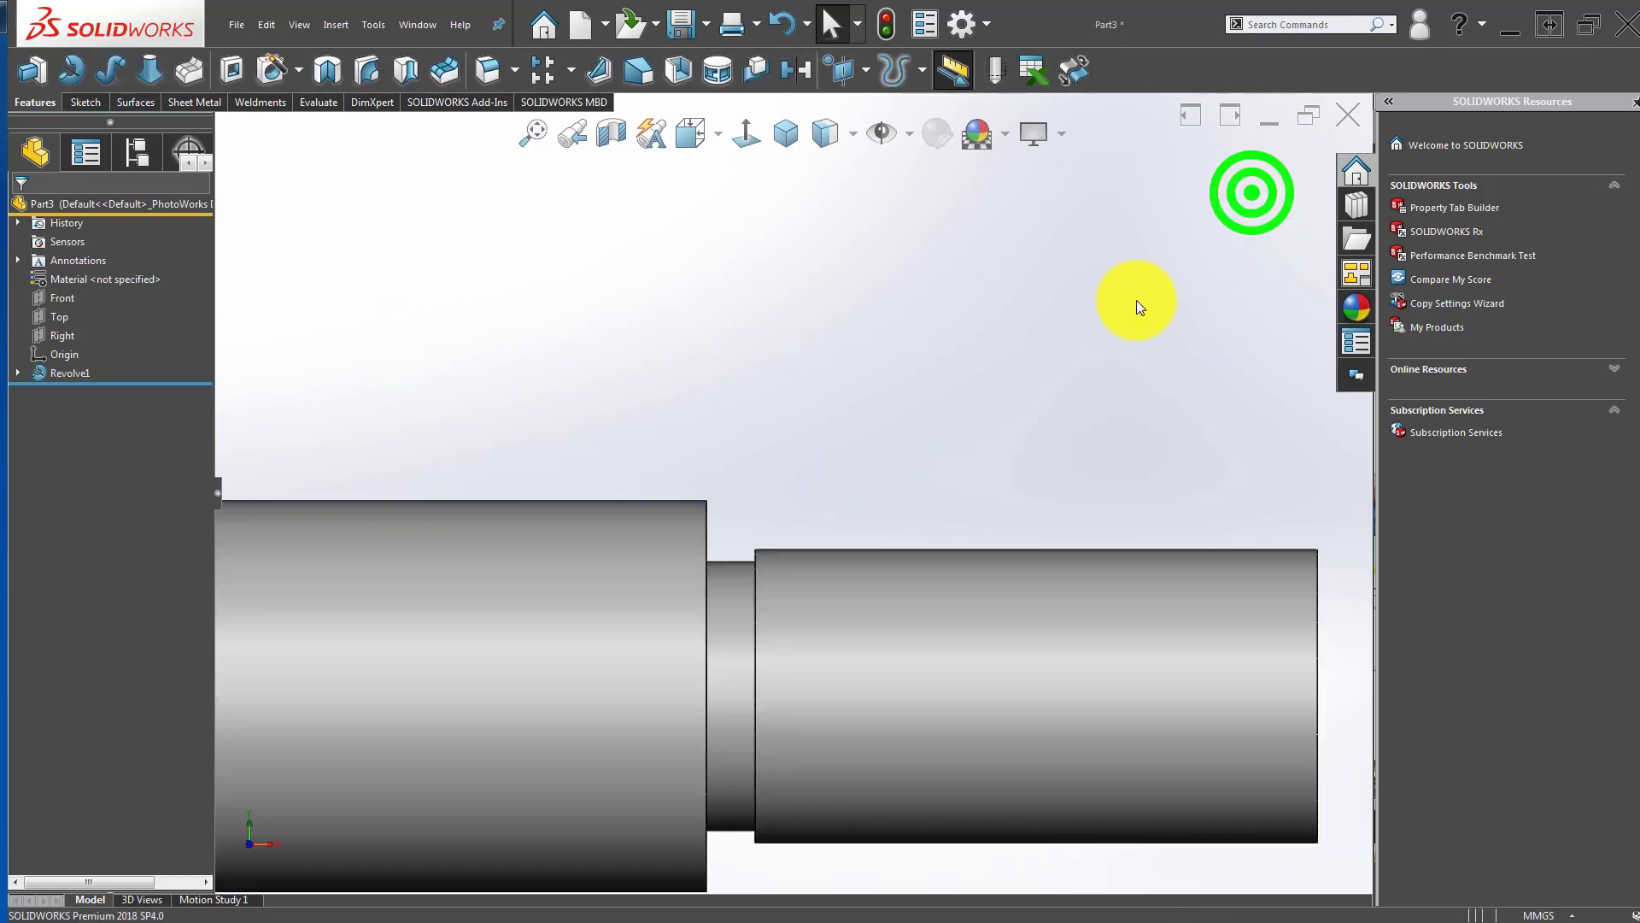
{"action": "middle_click_drag", "start_coordinate": [754, 797], "coordinate": [648, 551]}
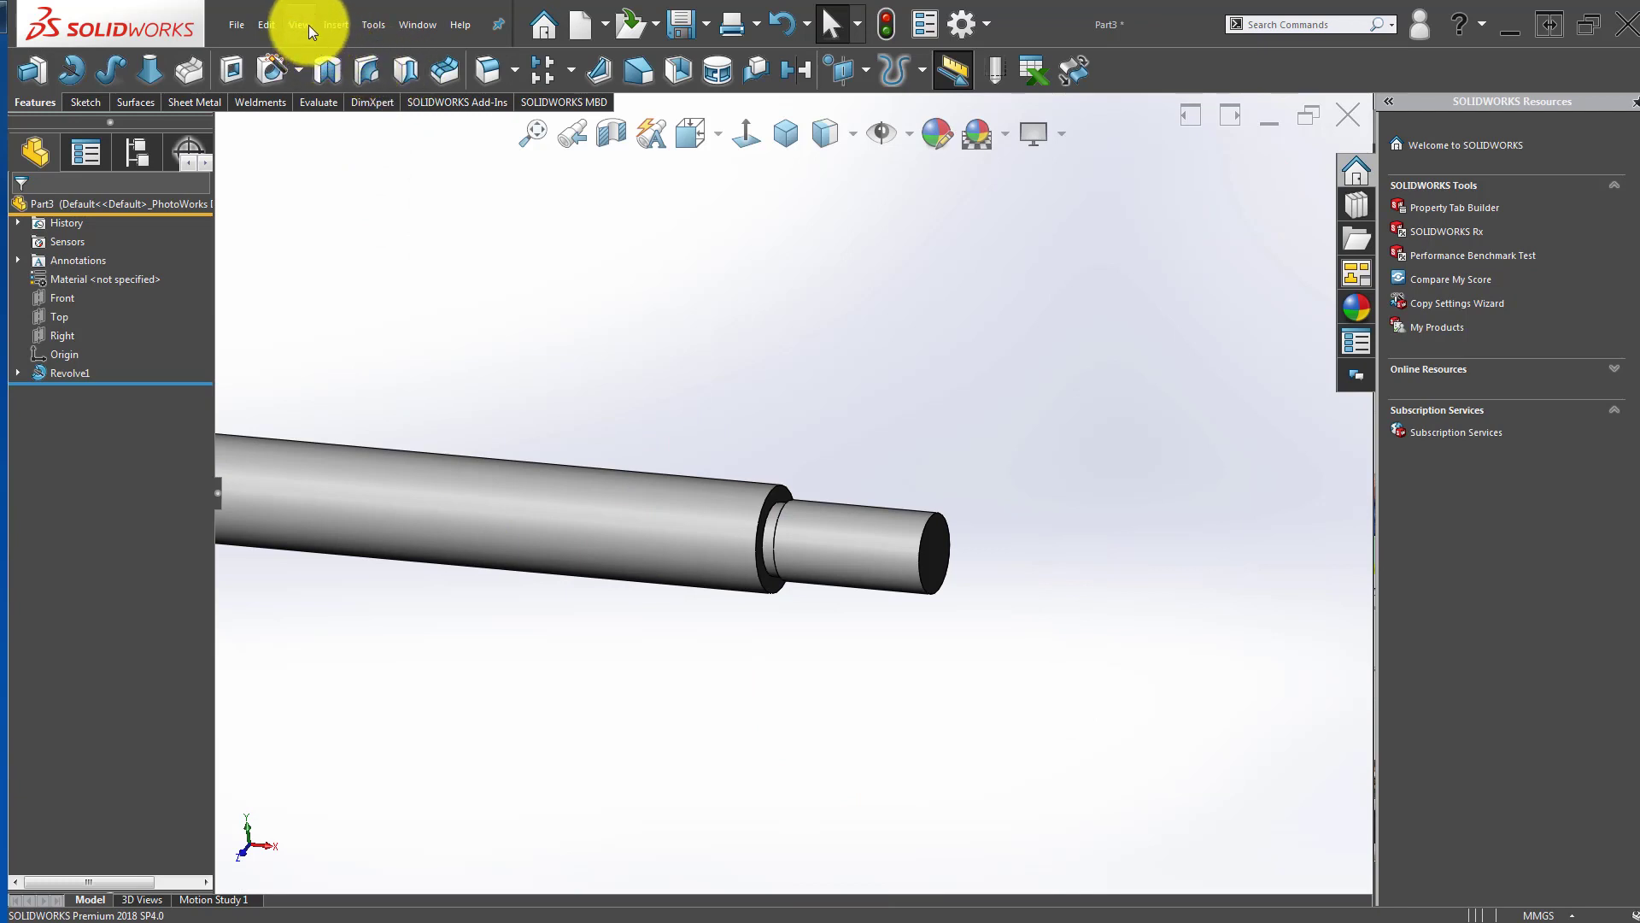
Step: Add a DIN M12 machine-thread cosmetic thread from the small step's end edge with the Up to Next end condition
{"action": "left_click", "coordinate": [1279, 22]}
{"action": "type", "text": "cos"}
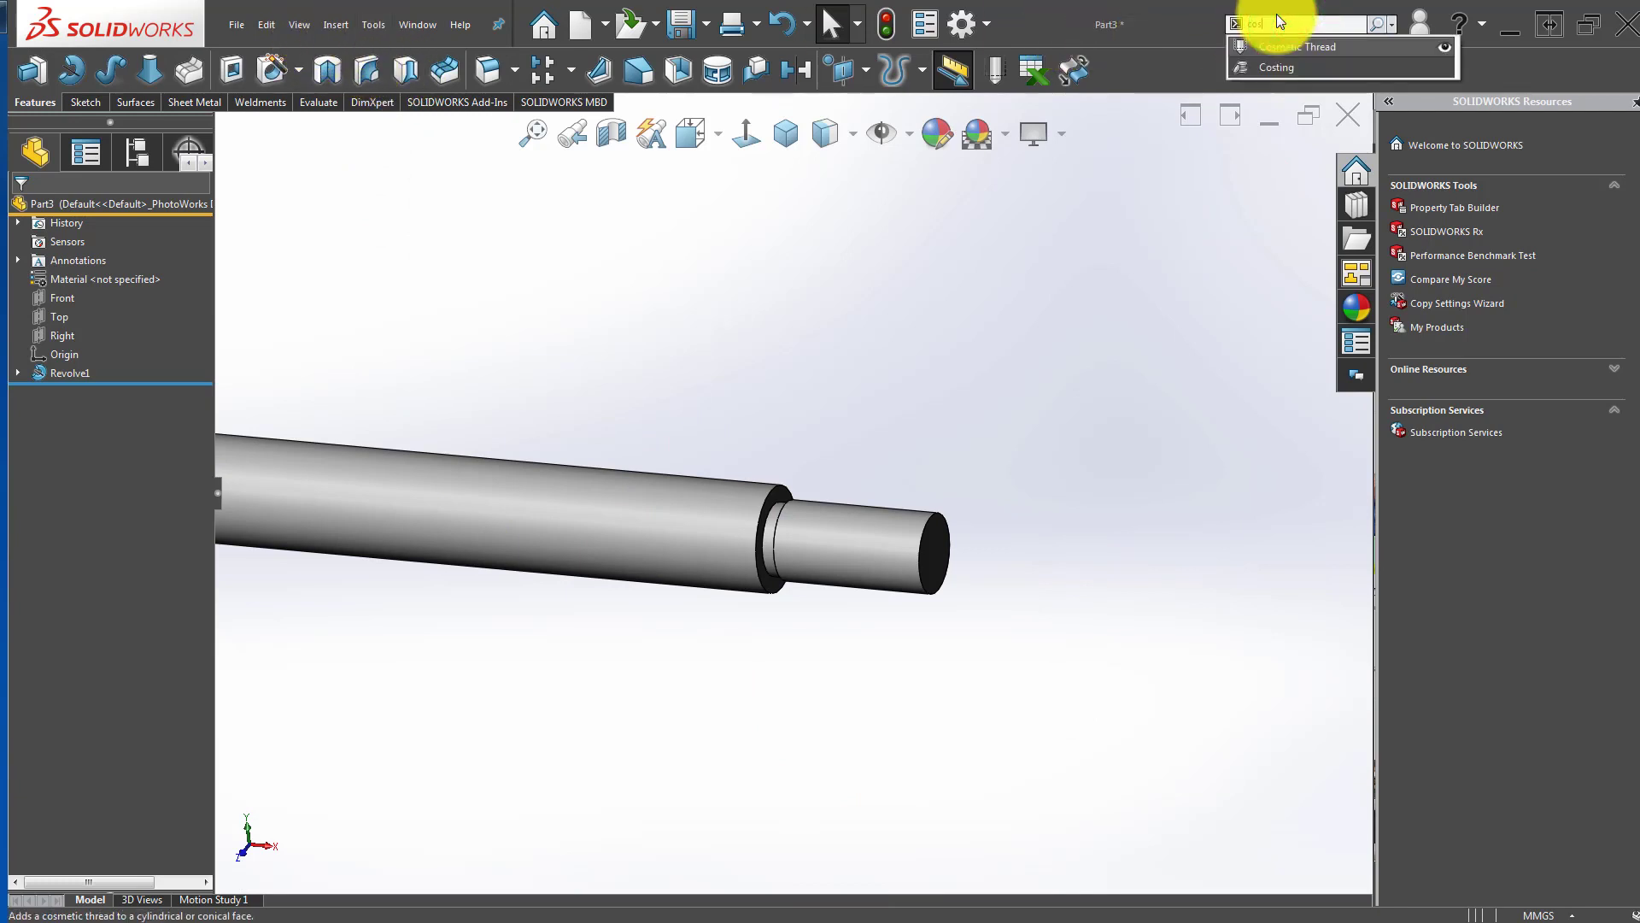
{"action": "left_click", "coordinate": [1273, 48]}
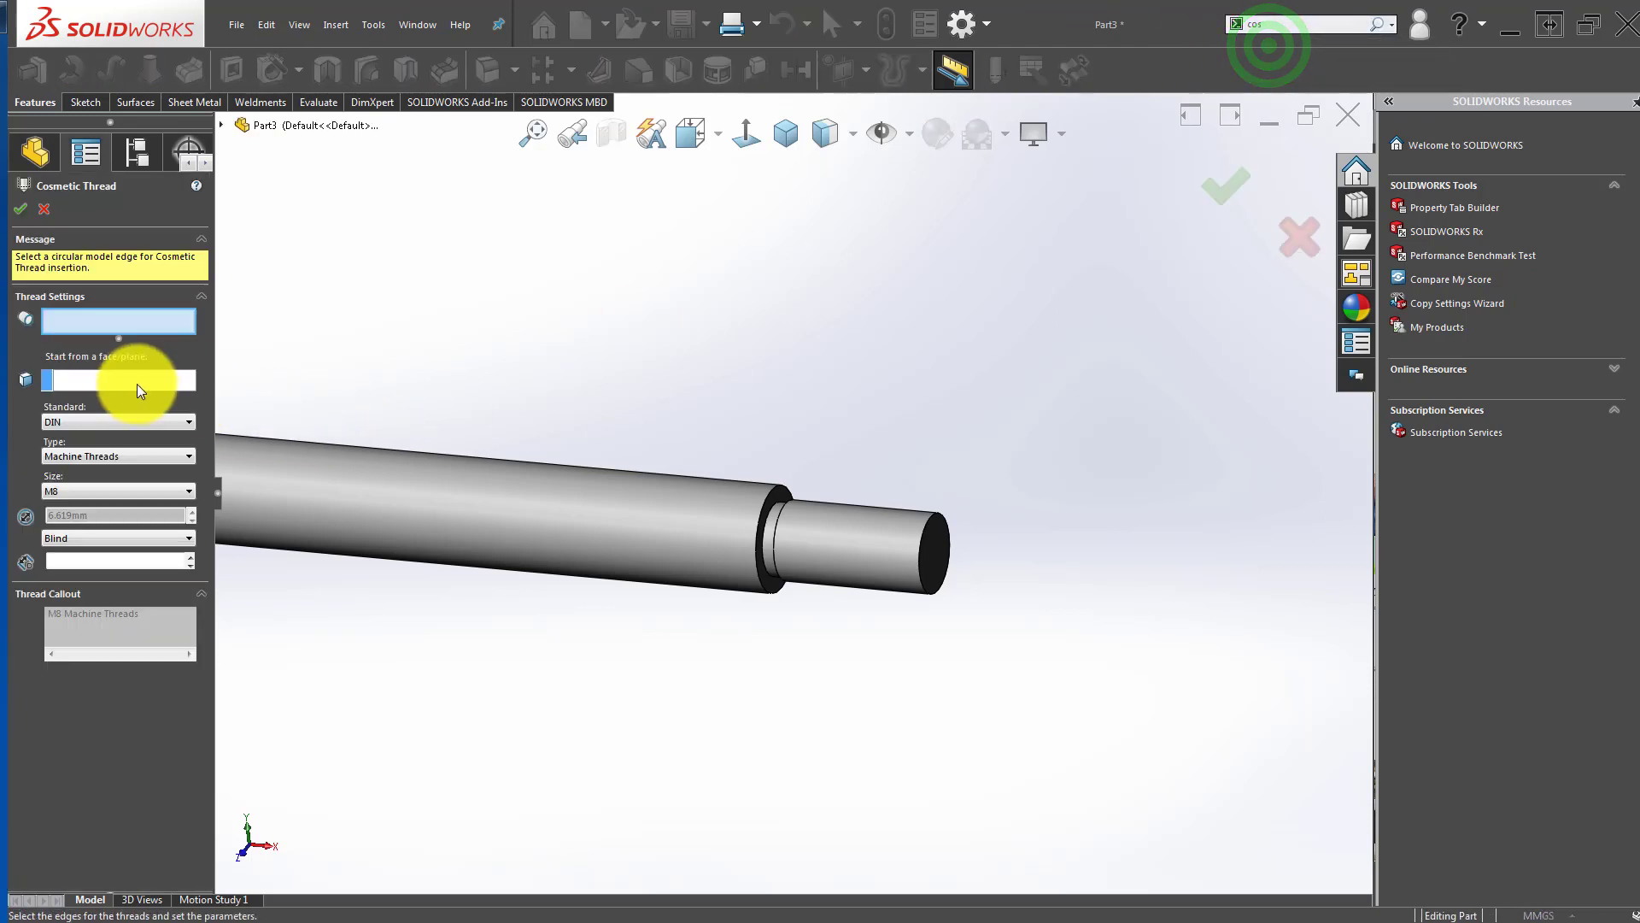
{"action": "left_click", "coordinate": [931, 523]}
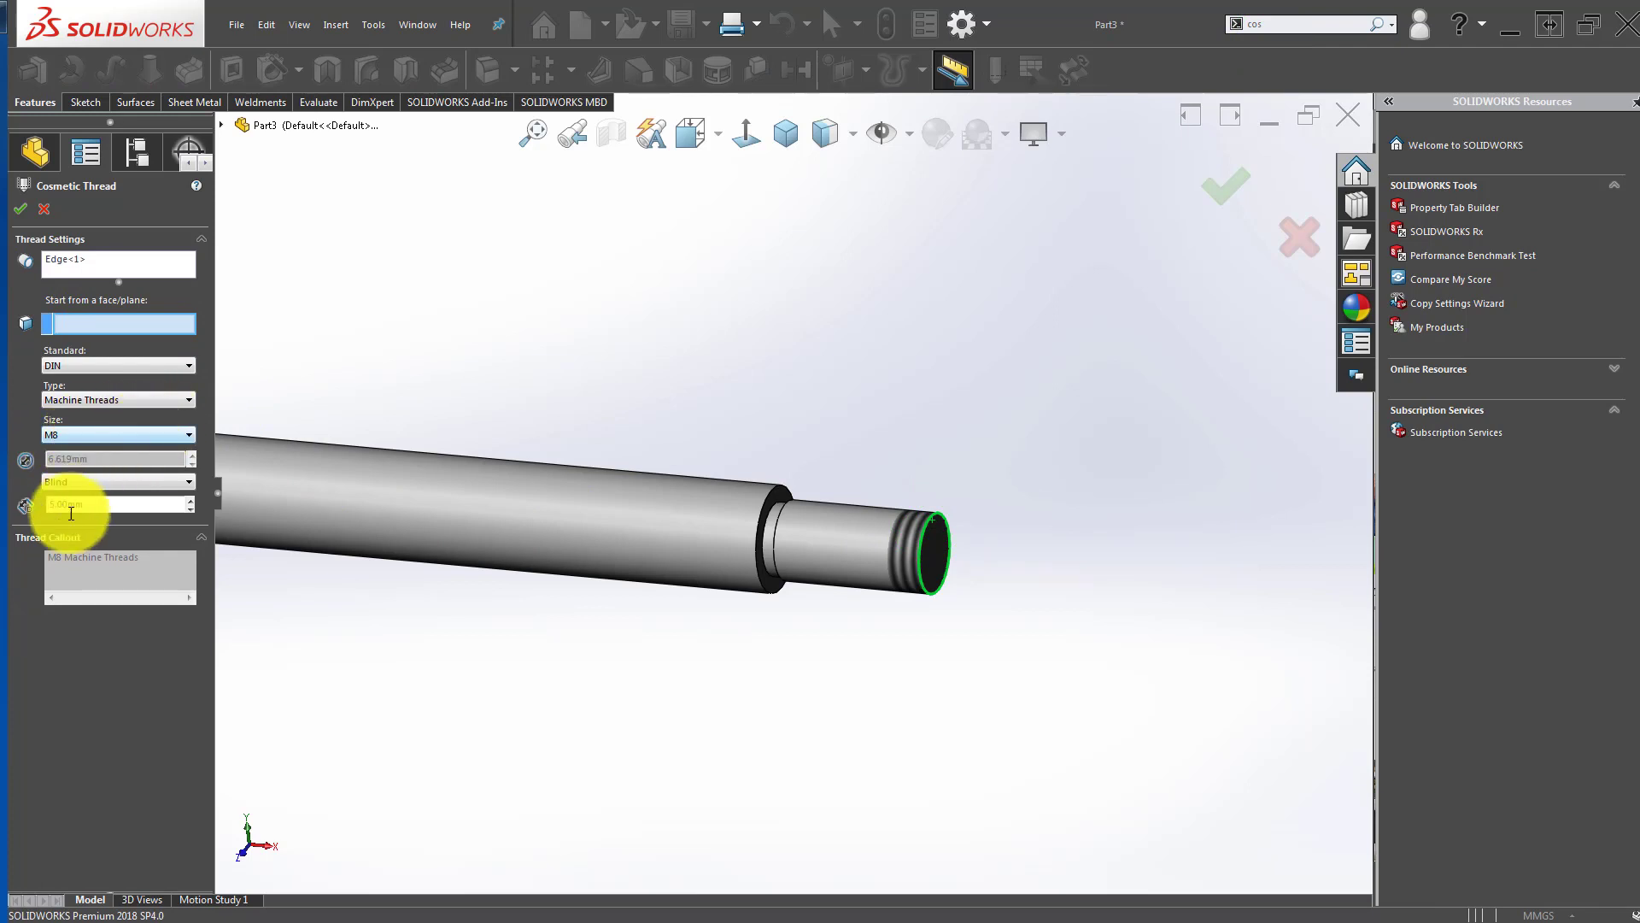
{"action": "left_click", "coordinate": [116, 438]}
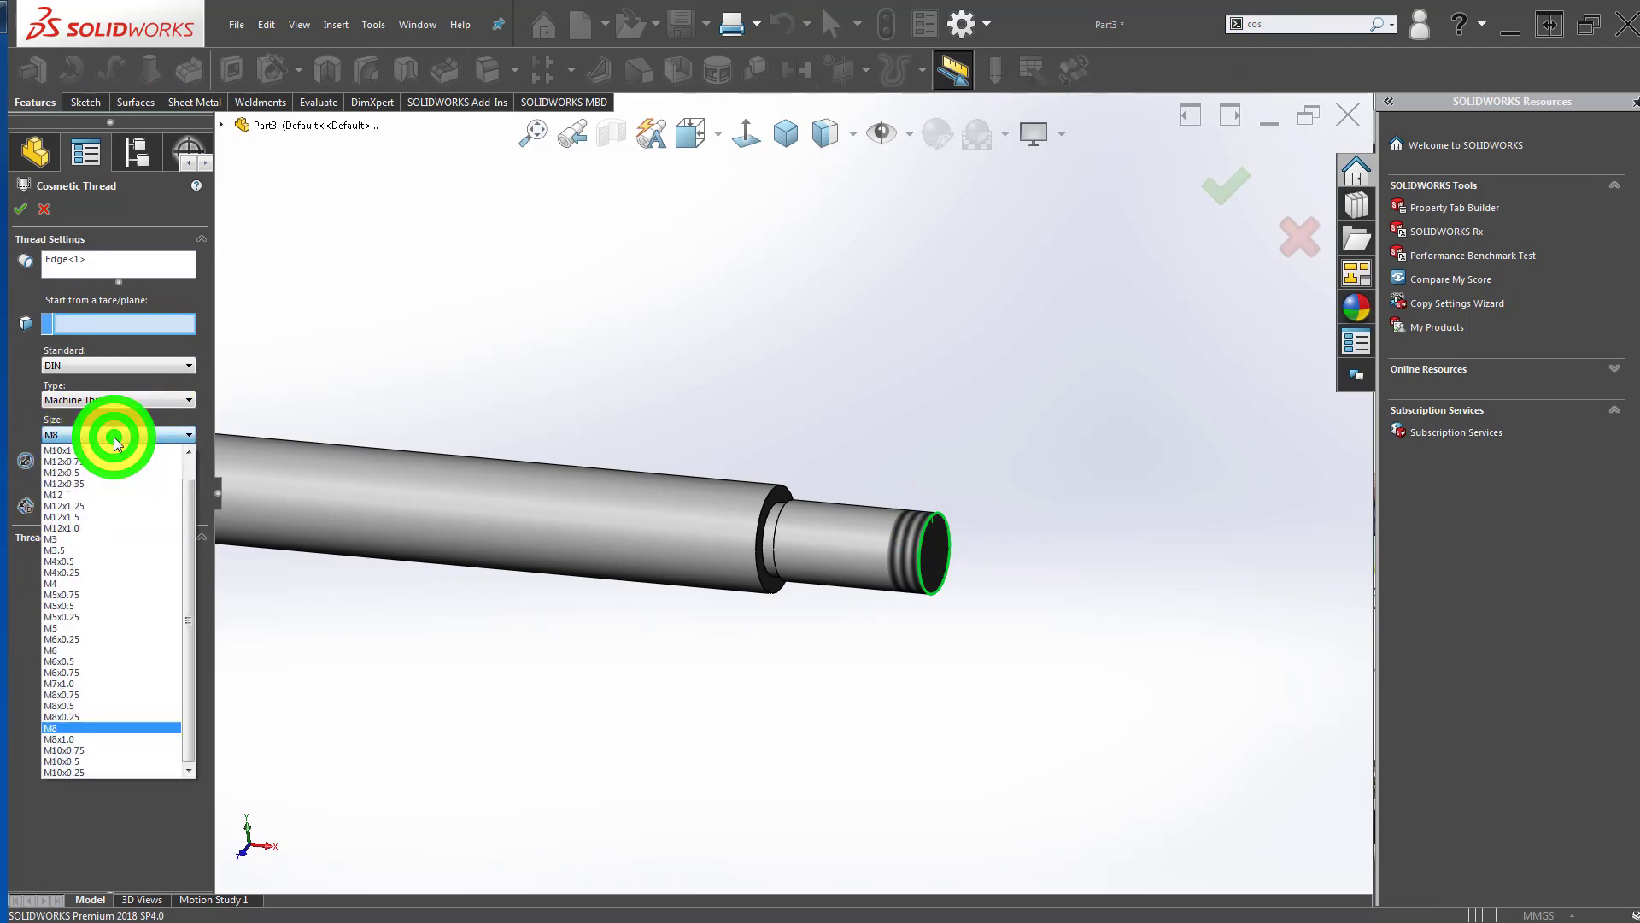
{"action": "left_click", "coordinate": [188, 647]}
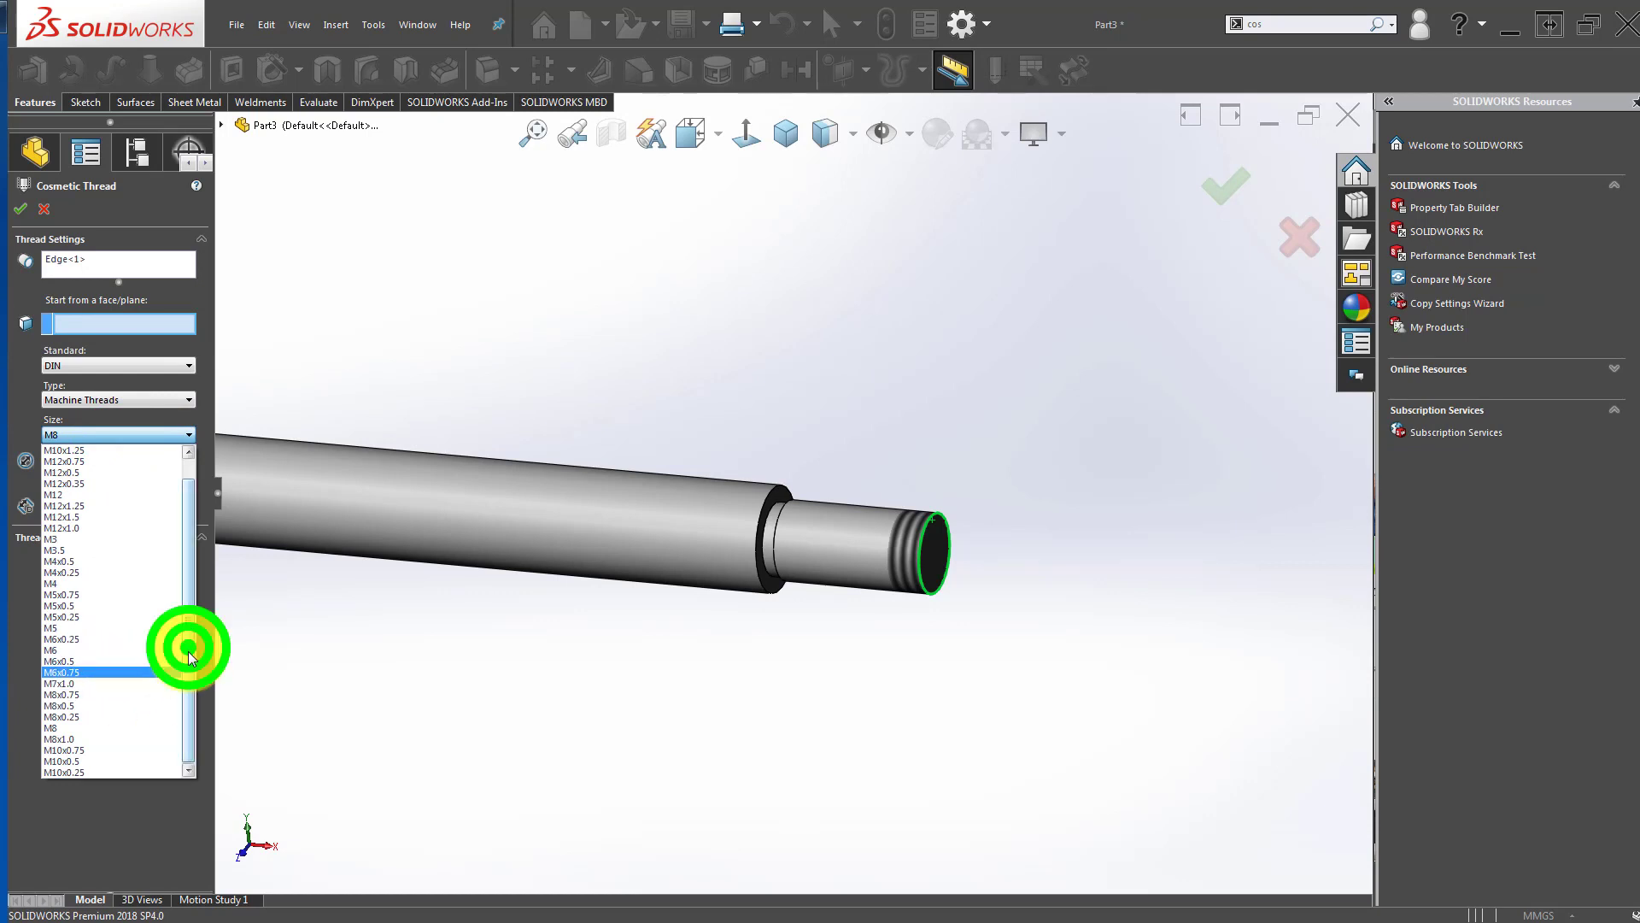
{"action": "left_click", "coordinate": [117, 494]}
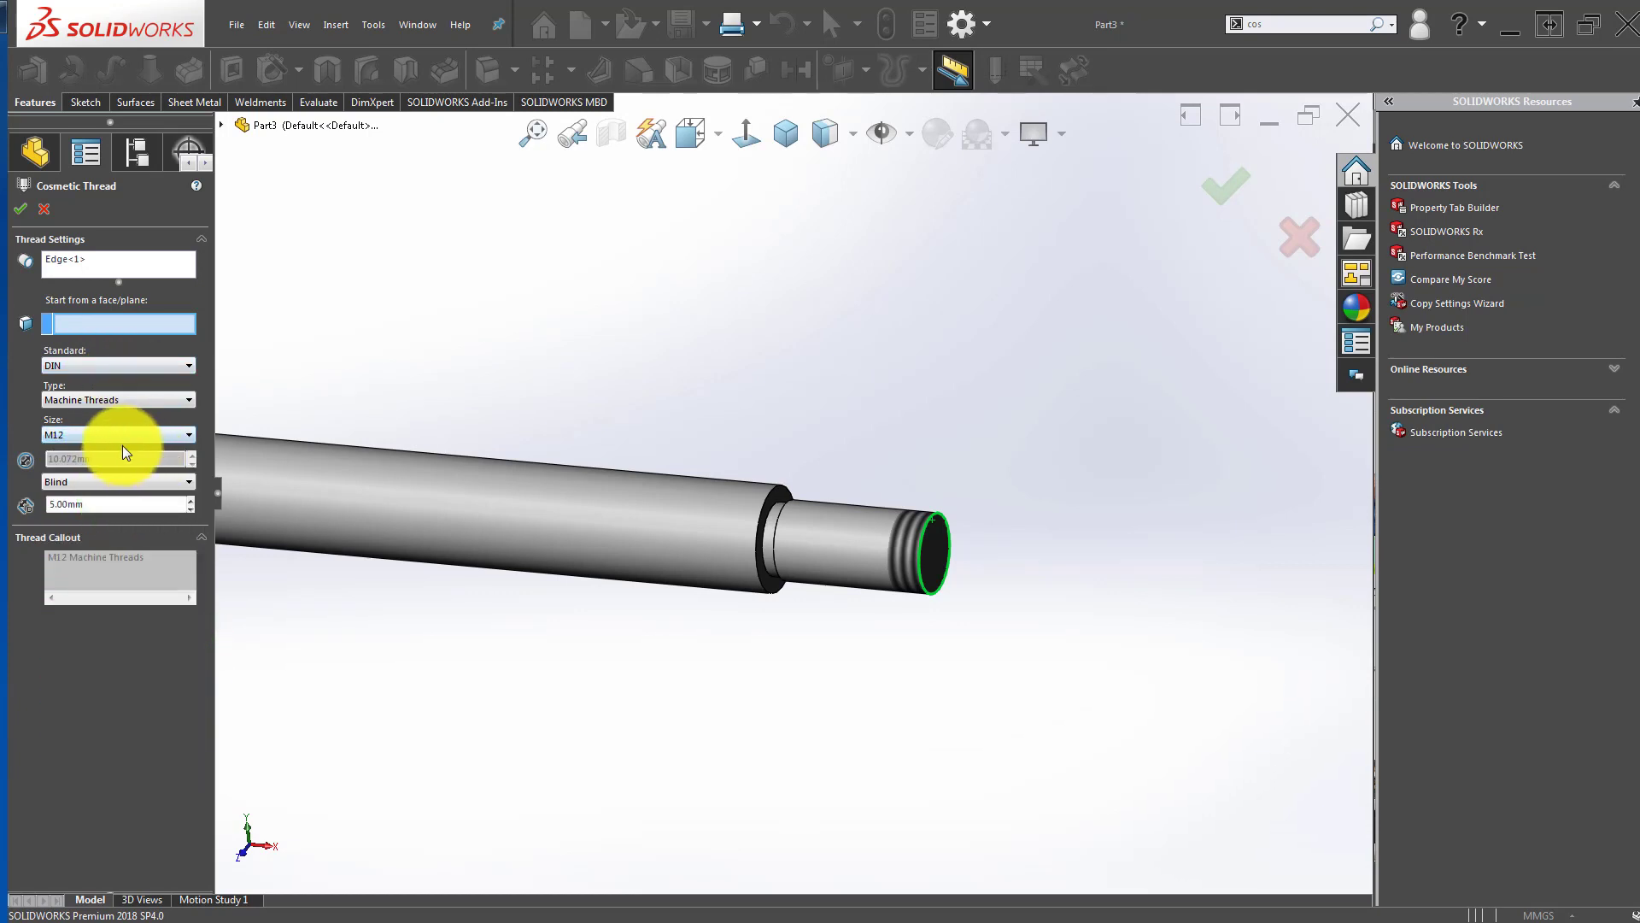
{"action": "left_click", "coordinate": [117, 483]}
{"action": "left_click", "coordinate": [118, 510]}
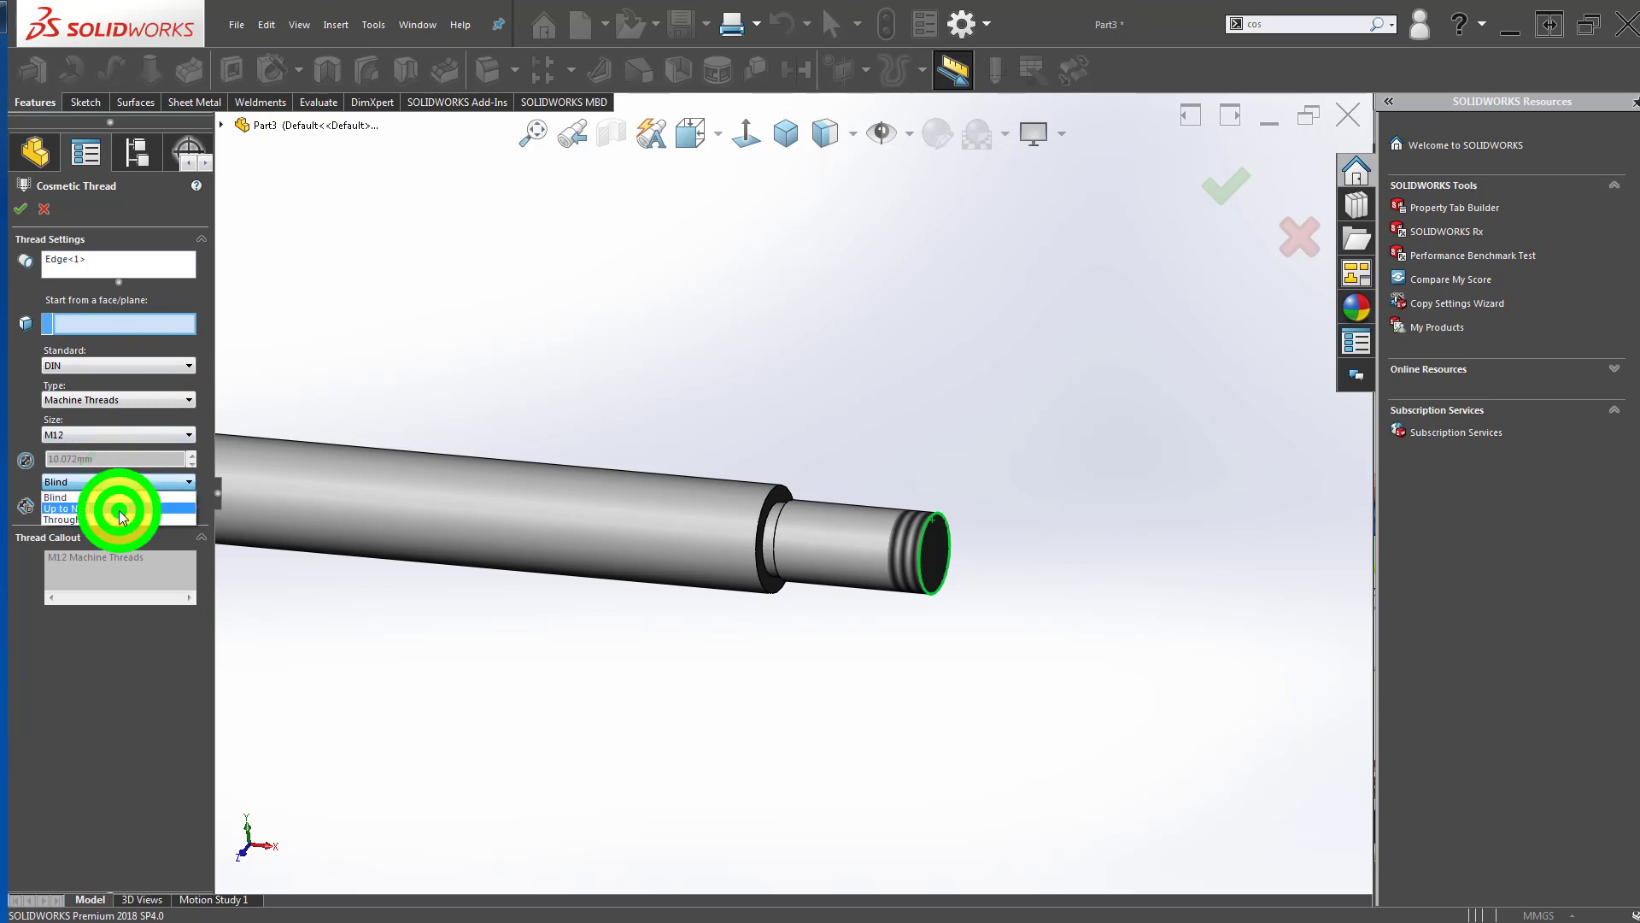
{"action": "left_click", "coordinate": [22, 208]}
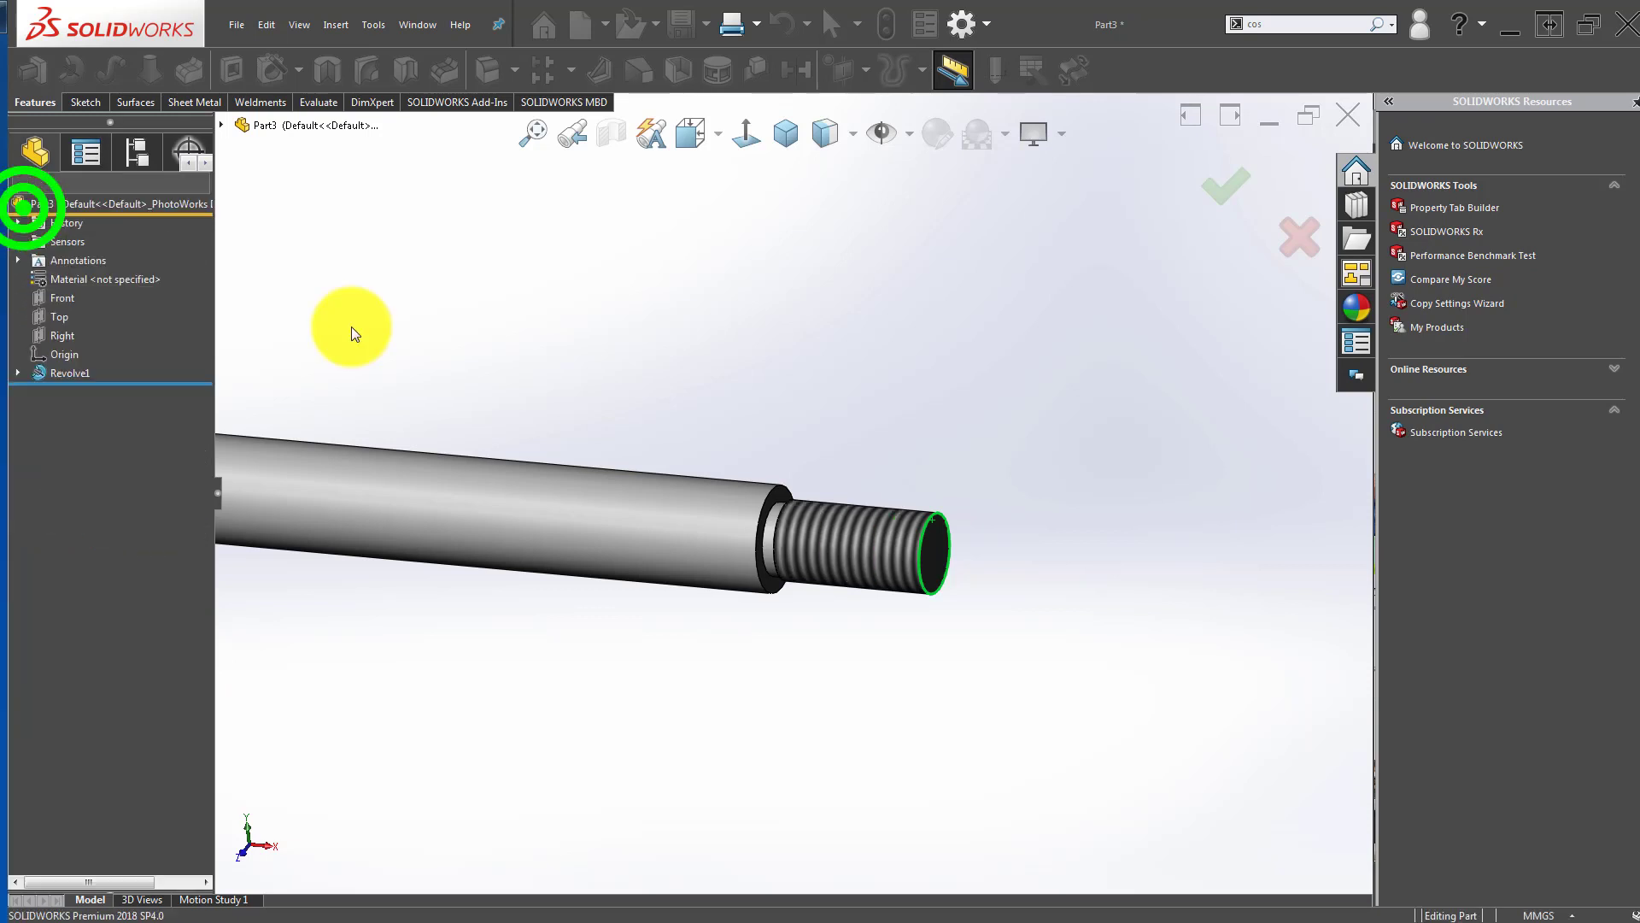
{"action": "left_click", "coordinate": [568, 356]}
Step: Chamfer the end face of the 16 mm section by 1 mm at 45°, leaving the shoulder face out of the selection
{"action": "scroll", "coordinate": [652, 458], "scroll_direction": "up", "scroll_amount": 3}
{"action": "middle_click_drag", "start_coordinate": [652, 458], "coordinate": [709, 563]}
{"action": "scroll", "coordinate": [502, 494], "scroll_direction": "down", "scroll_amount": 4}
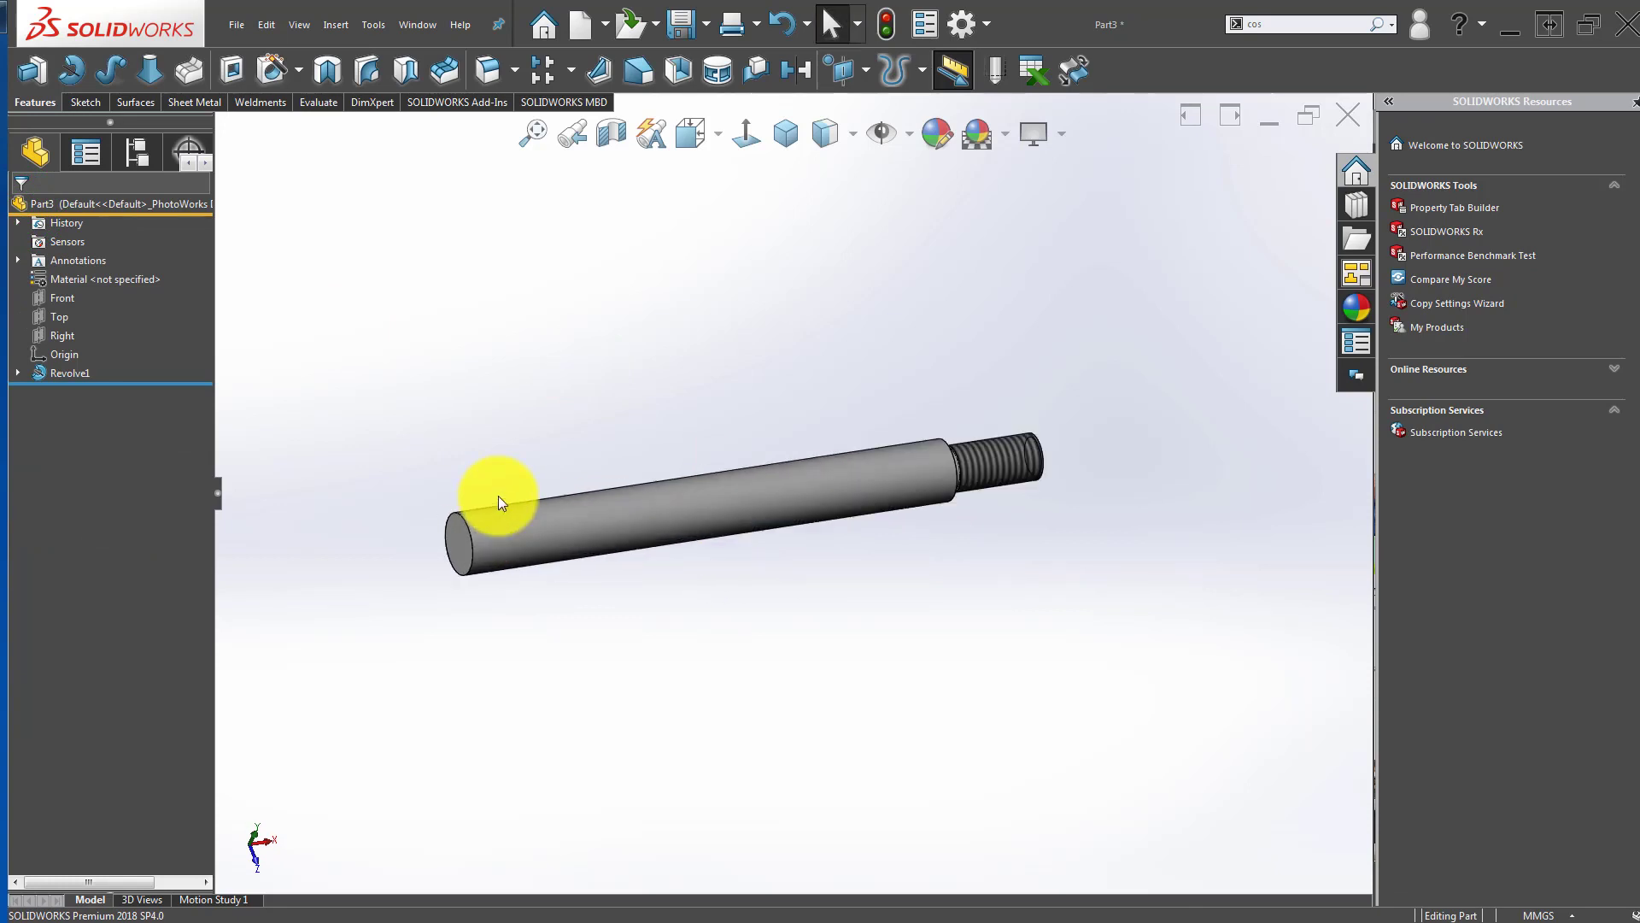
{"action": "left_click", "coordinate": [516, 75]}
{"action": "left_click", "coordinate": [521, 120]}
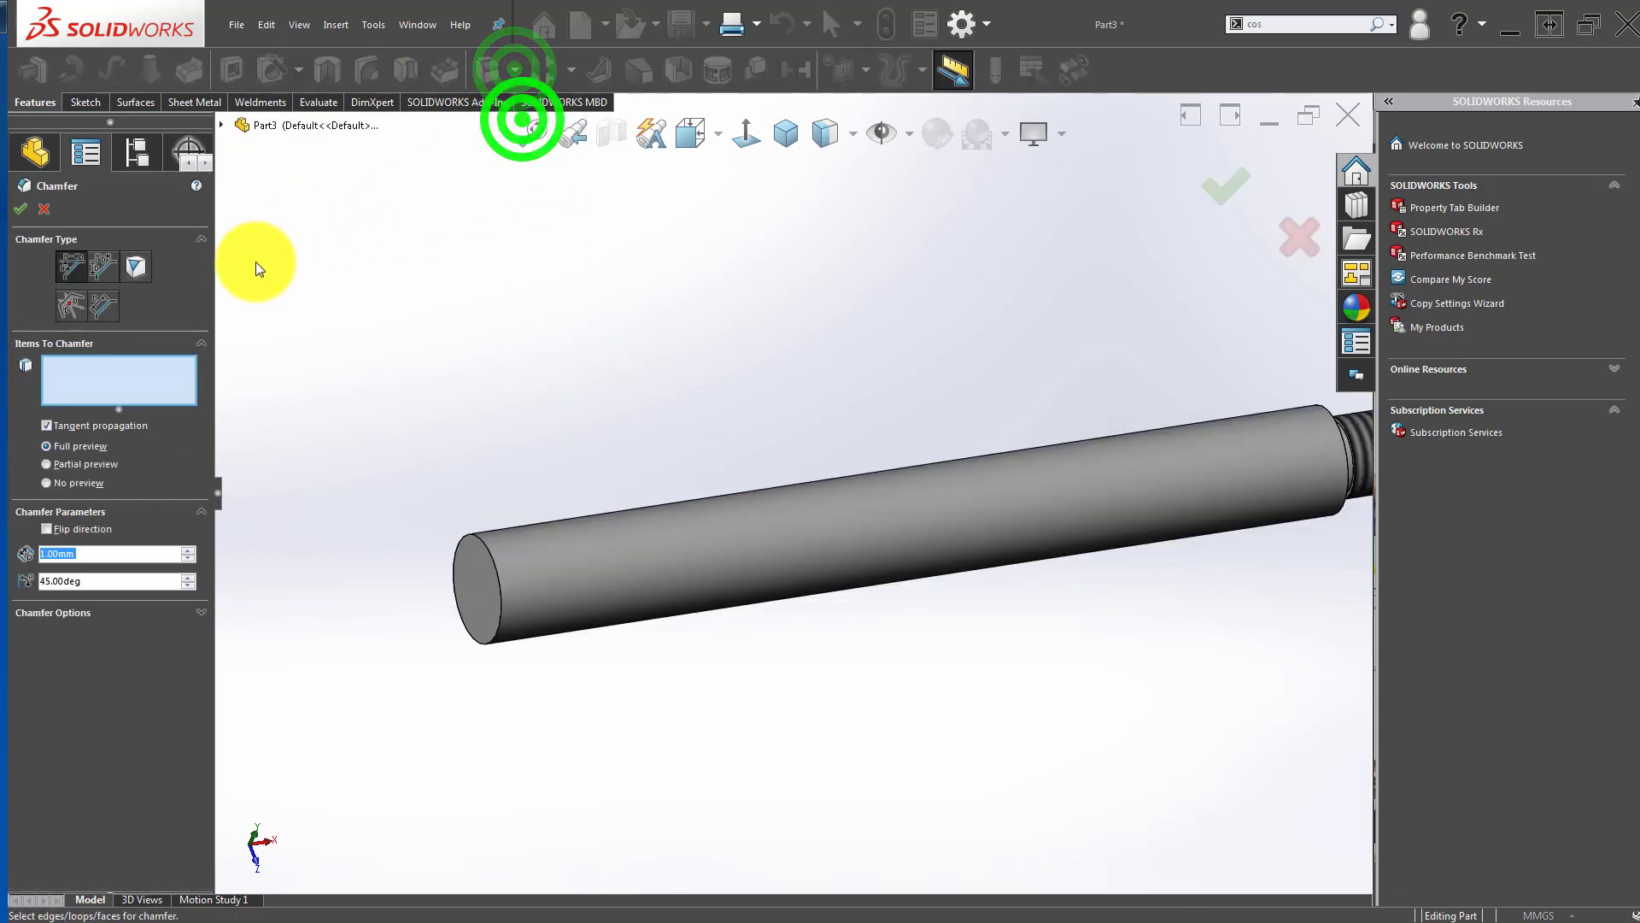
{"action": "left_click", "coordinate": [480, 579]}
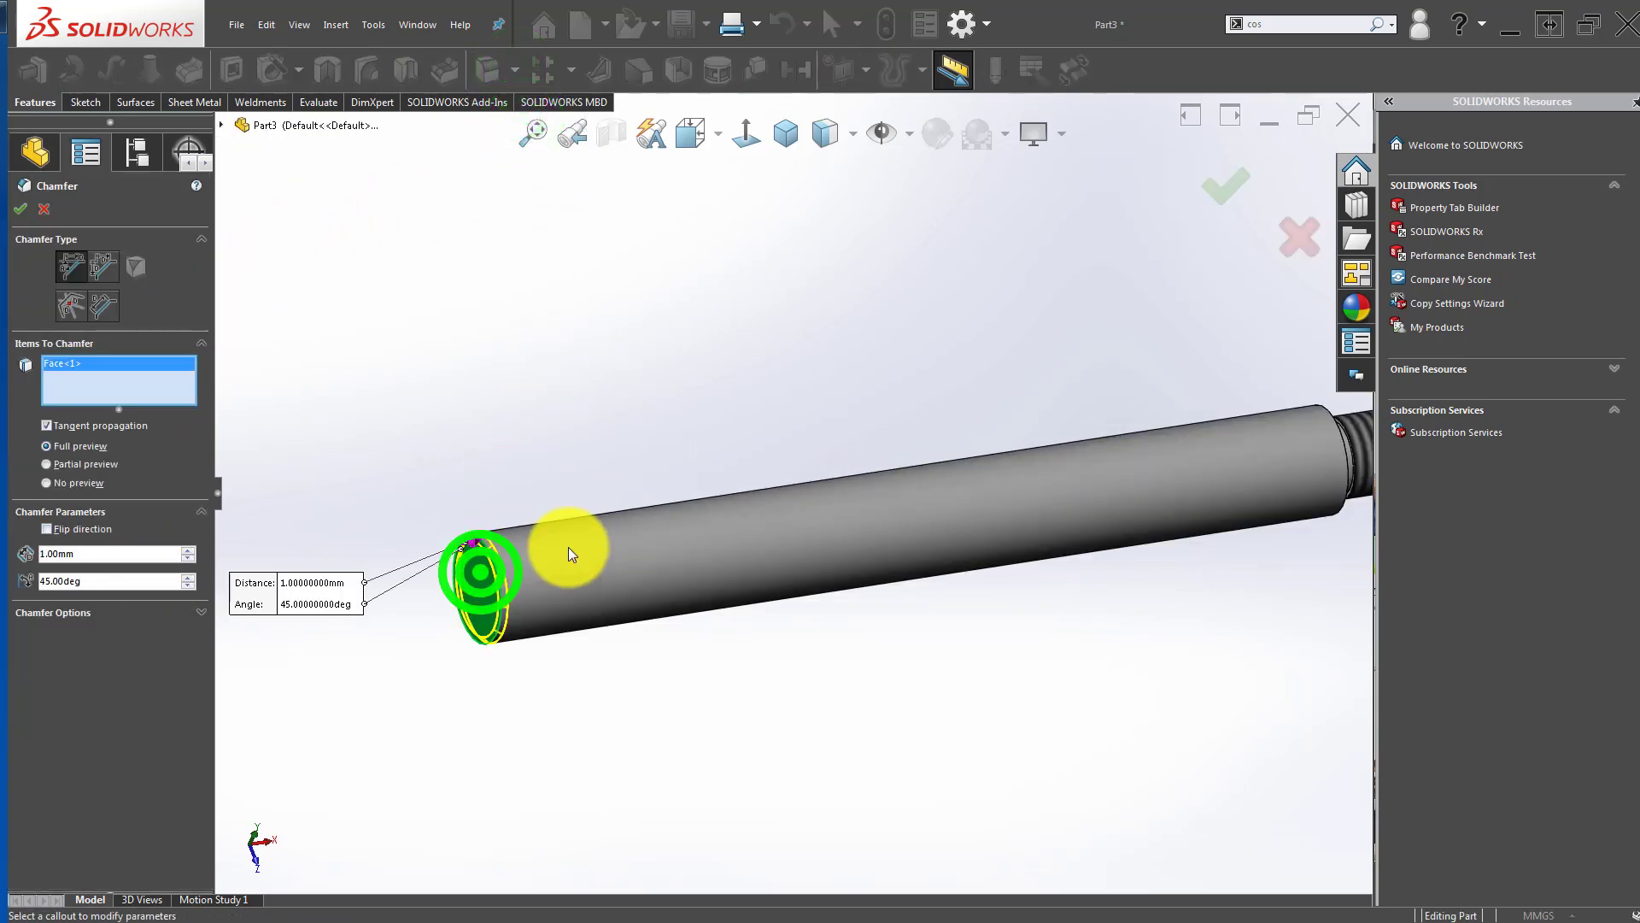
{"action": "scroll", "coordinate": [795, 461], "scroll_direction": "up", "scroll_amount": 3}
{"action": "scroll", "coordinate": [1101, 480], "scroll_direction": "down", "scroll_amount": 5}
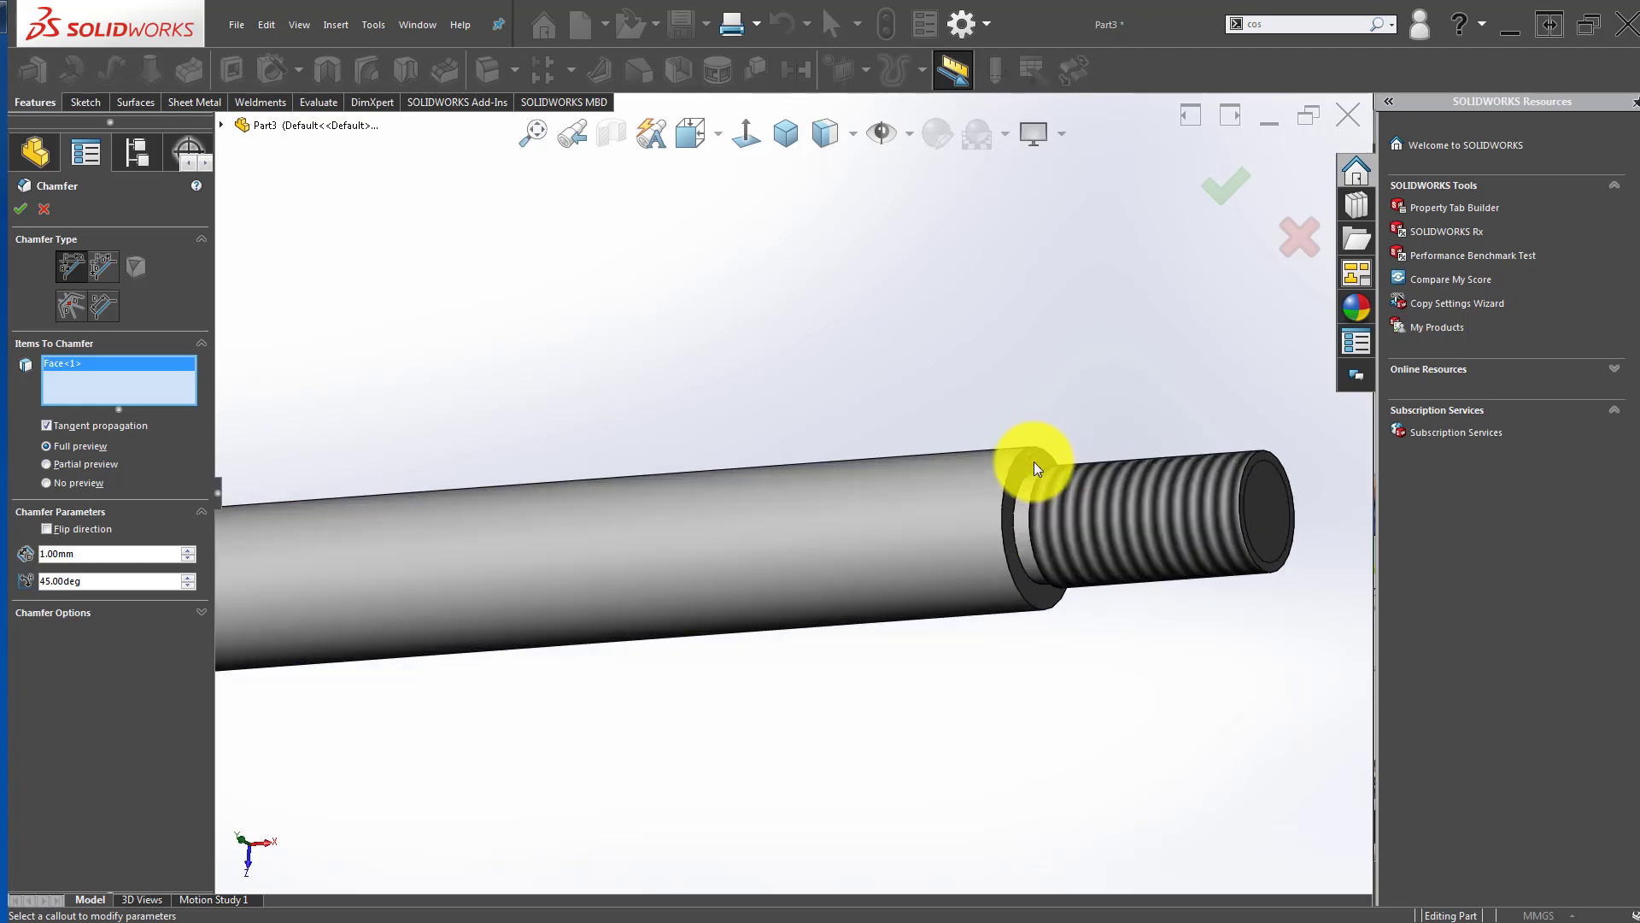
{"action": "left_click", "coordinate": [996, 460]}
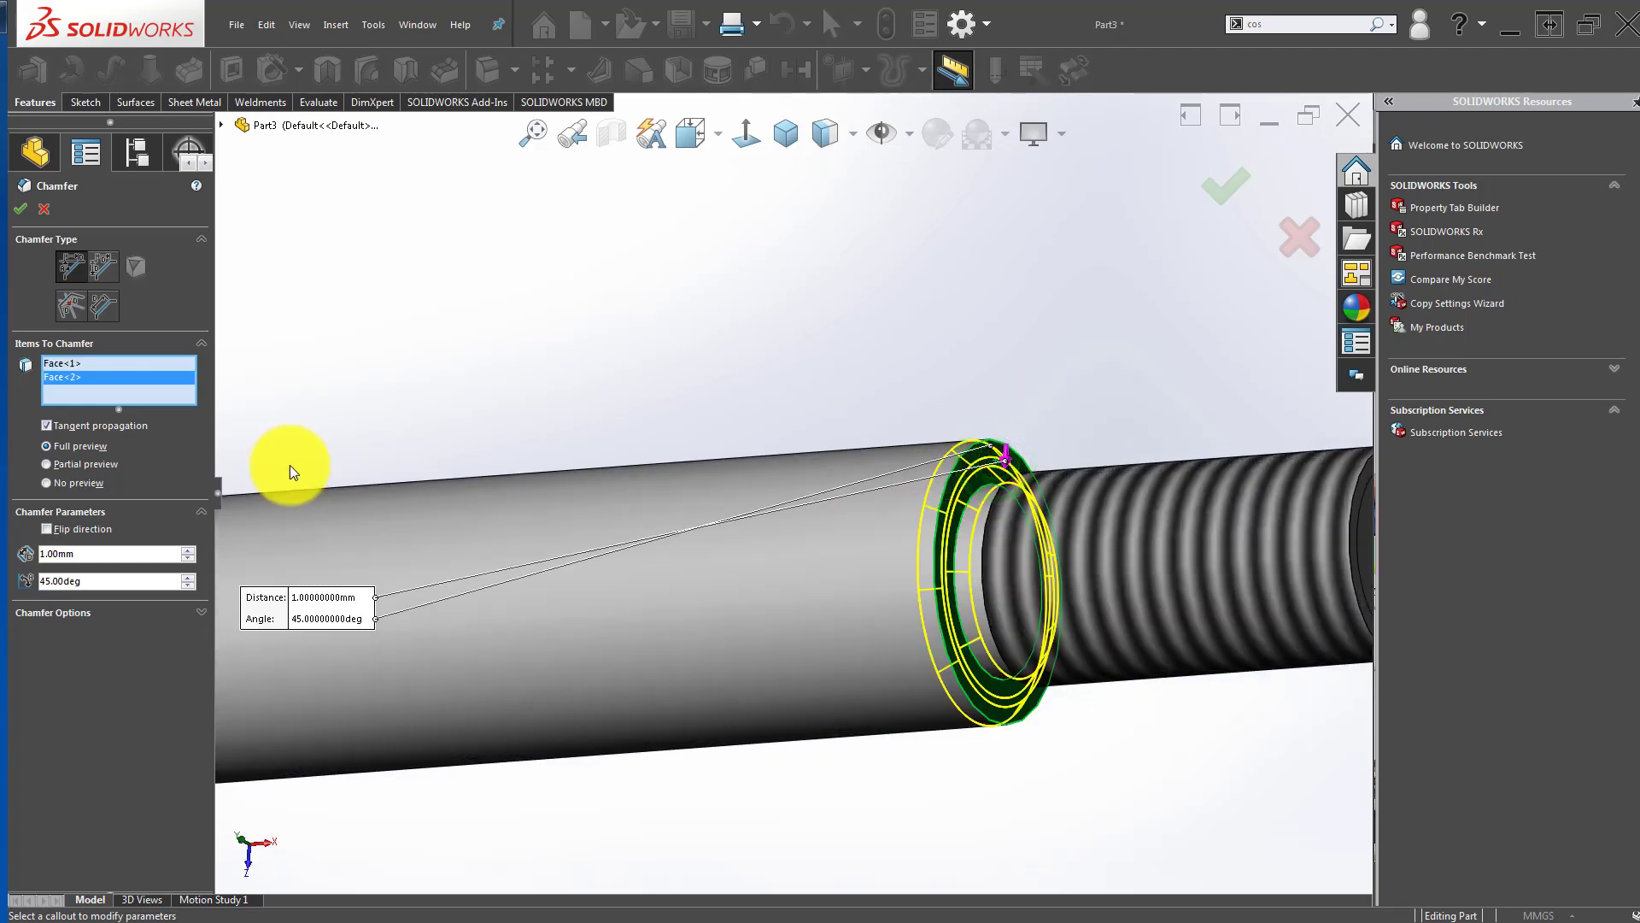
{"action": "left_click", "coordinate": [970, 469]}
{"action": "left_click", "coordinate": [1237, 188]}
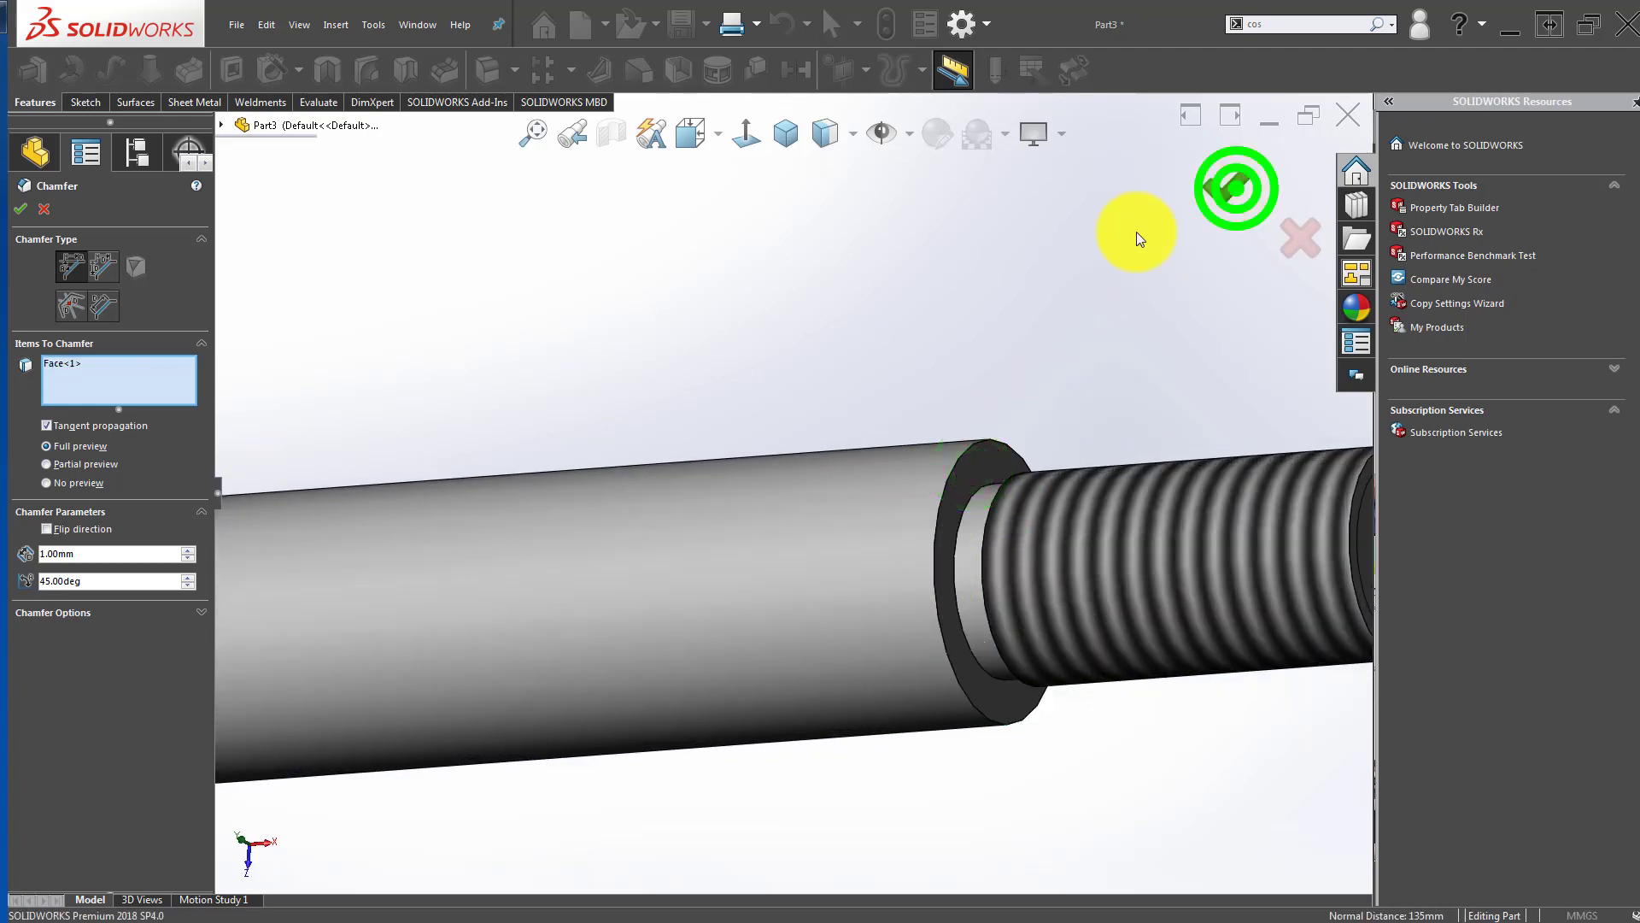
Step: Examine the threaded and chamfered shaft from both ends and show it in isometric view
{"action": "scroll", "coordinate": [854, 440], "scroll_direction": "up", "scroll_amount": 4}
{"action": "scroll", "coordinate": [726, 536], "scroll_direction": "up", "scroll_amount": 1}
{"action": "middle_click", "coordinate": [709, 547]}
{"action": "middle_click_drag", "start_coordinate": [709, 547], "coordinate": [581, 646]}
{"action": "scroll", "coordinate": [577, 649], "scroll_direction": "up", "scroll_amount": 2}
{"action": "left_click", "coordinate": [547, 671]}
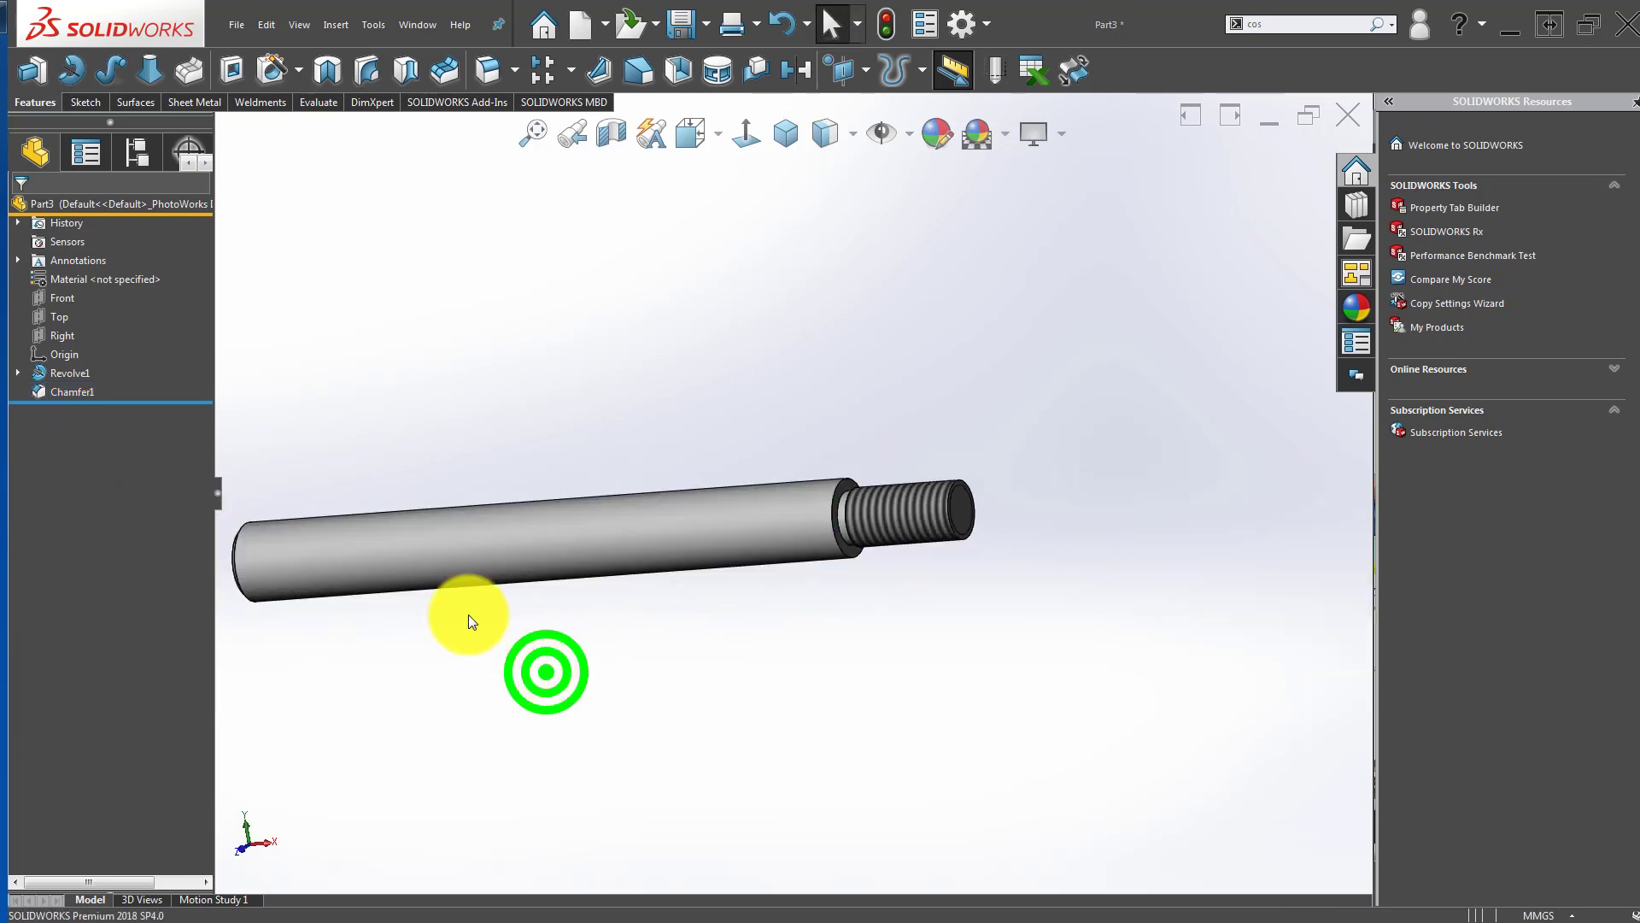
{"action": "middle_click_drag", "start_coordinate": [512, 603], "coordinate": [571, 619]}
{"action": "scroll", "coordinate": [571, 618], "scroll_direction": "up", "scroll_amount": 2}
{"action": "left_click", "coordinate": [469, 364]}
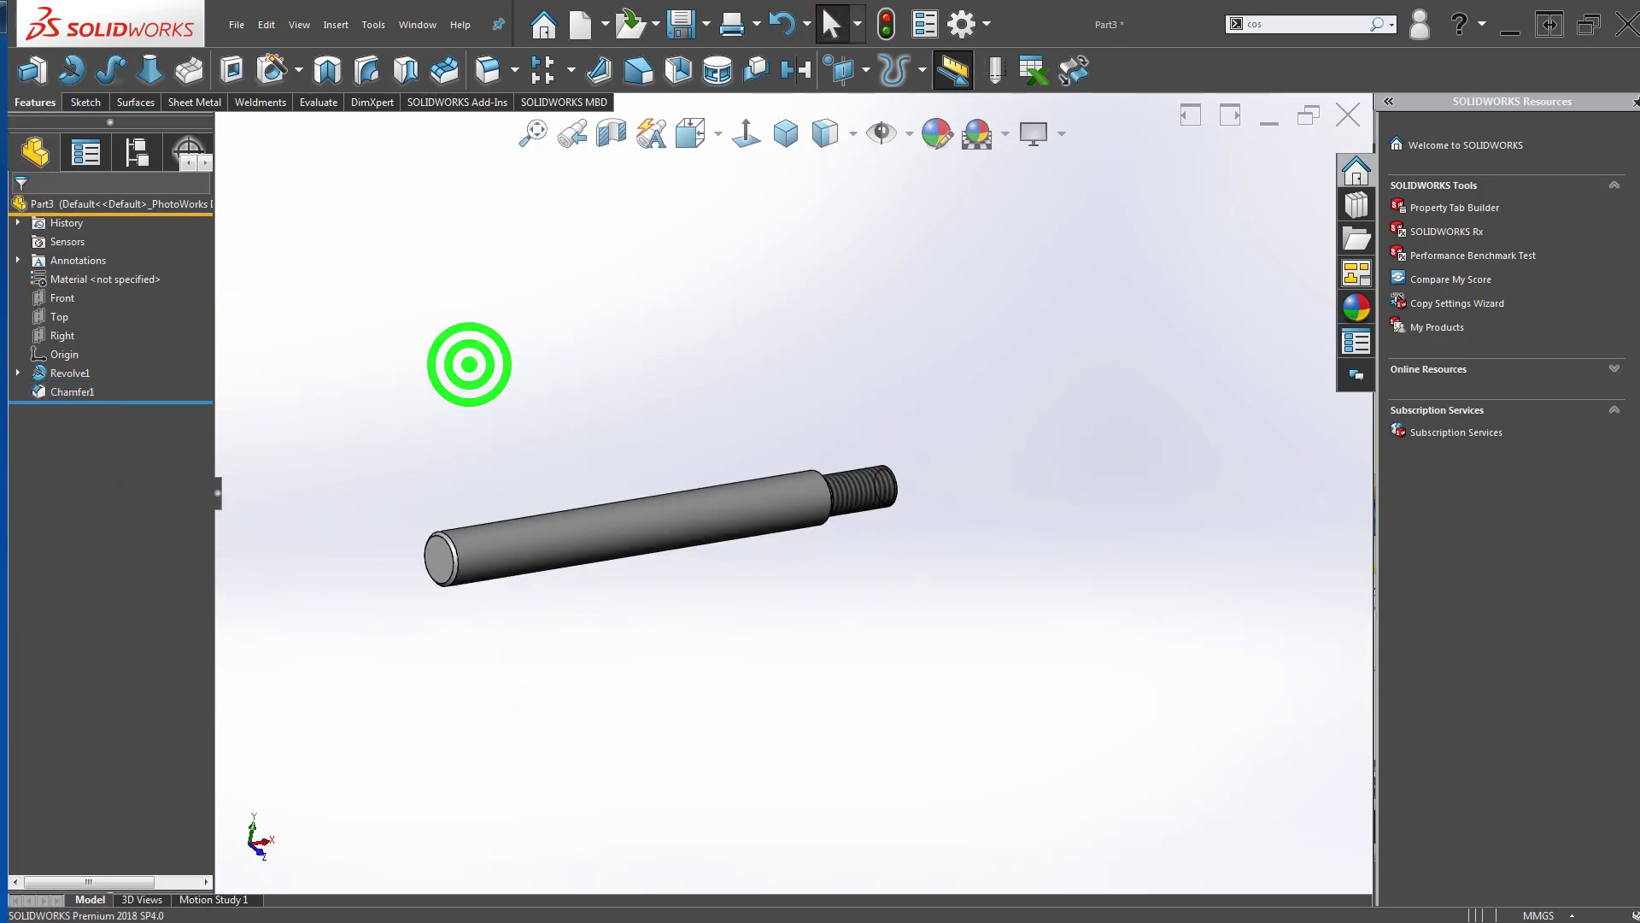
{"action": "left_click", "coordinate": [558, 273]}
{"action": "left_click", "coordinate": [793, 130]}
{"action": "left_click", "coordinate": [723, 290]}
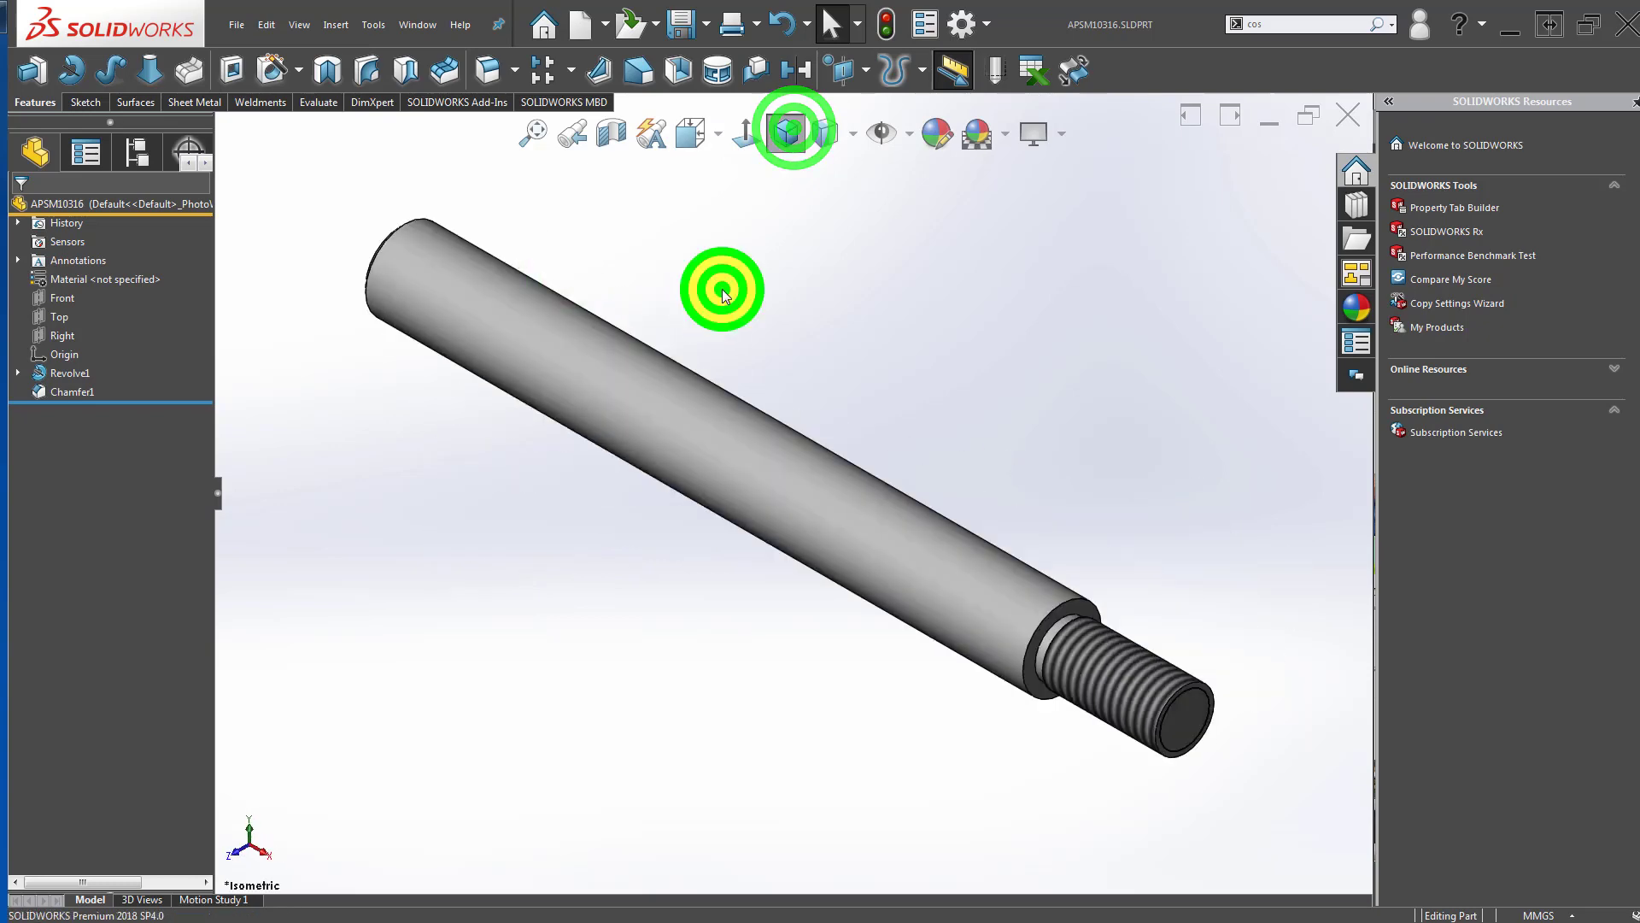
Step: Create a size A drawing from the shaft part and place its front view near the middle of the sheet
{"action": "left_click", "coordinate": [605, 23]}
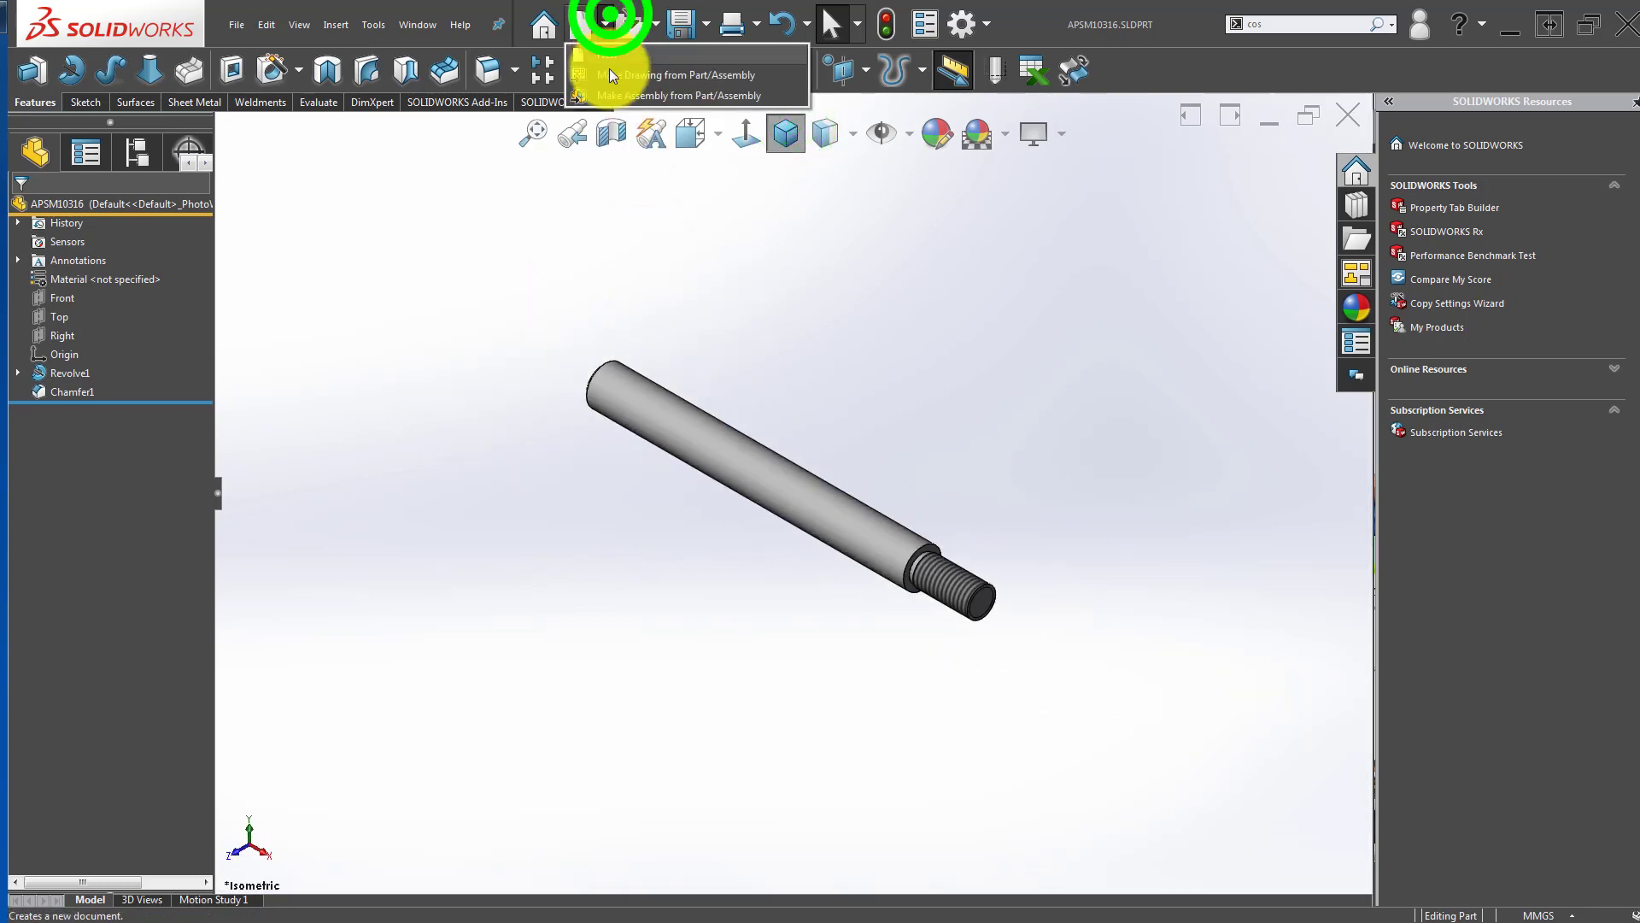
{"action": "left_click", "coordinate": [608, 74]}
{"action": "left_click", "coordinate": [459, 584]}
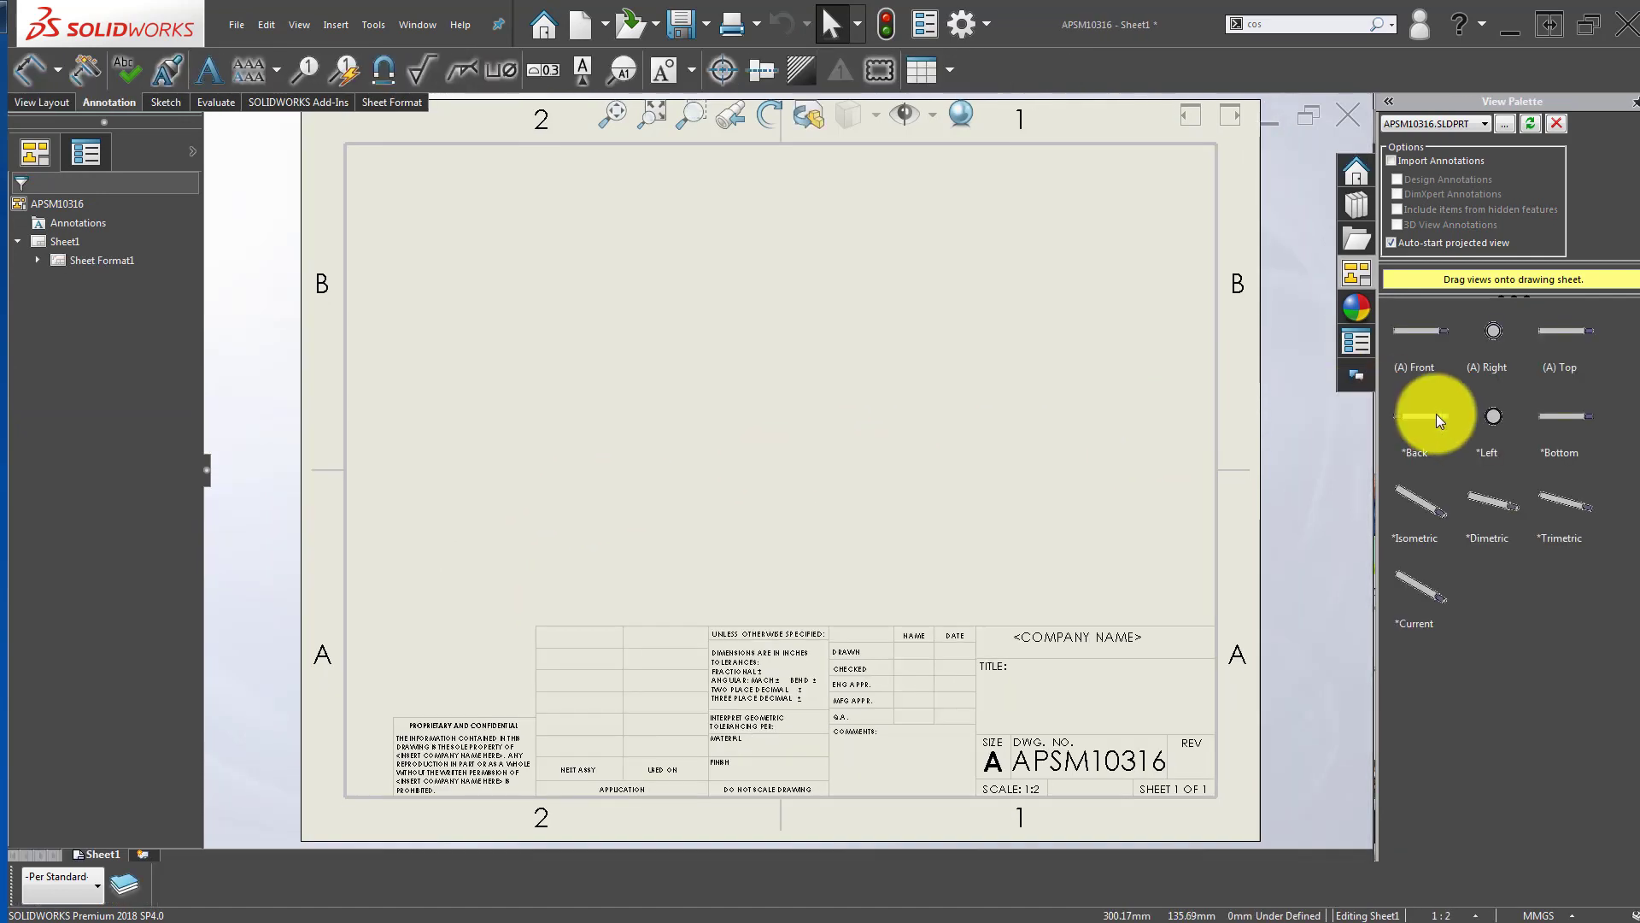
{"action": "mouse_move", "coordinate": [1426, 327]}
{"action": "left_mouse_down"}
{"action": "mouse_move", "coordinate": [744, 393]}
{"action": "mouse_move", "coordinate": [743, 367]}
{"action": "mouse_move", "coordinate": [740, 458]}
{"action": "left_mouse_up"}
{"action": "key", "text": "Escape"}
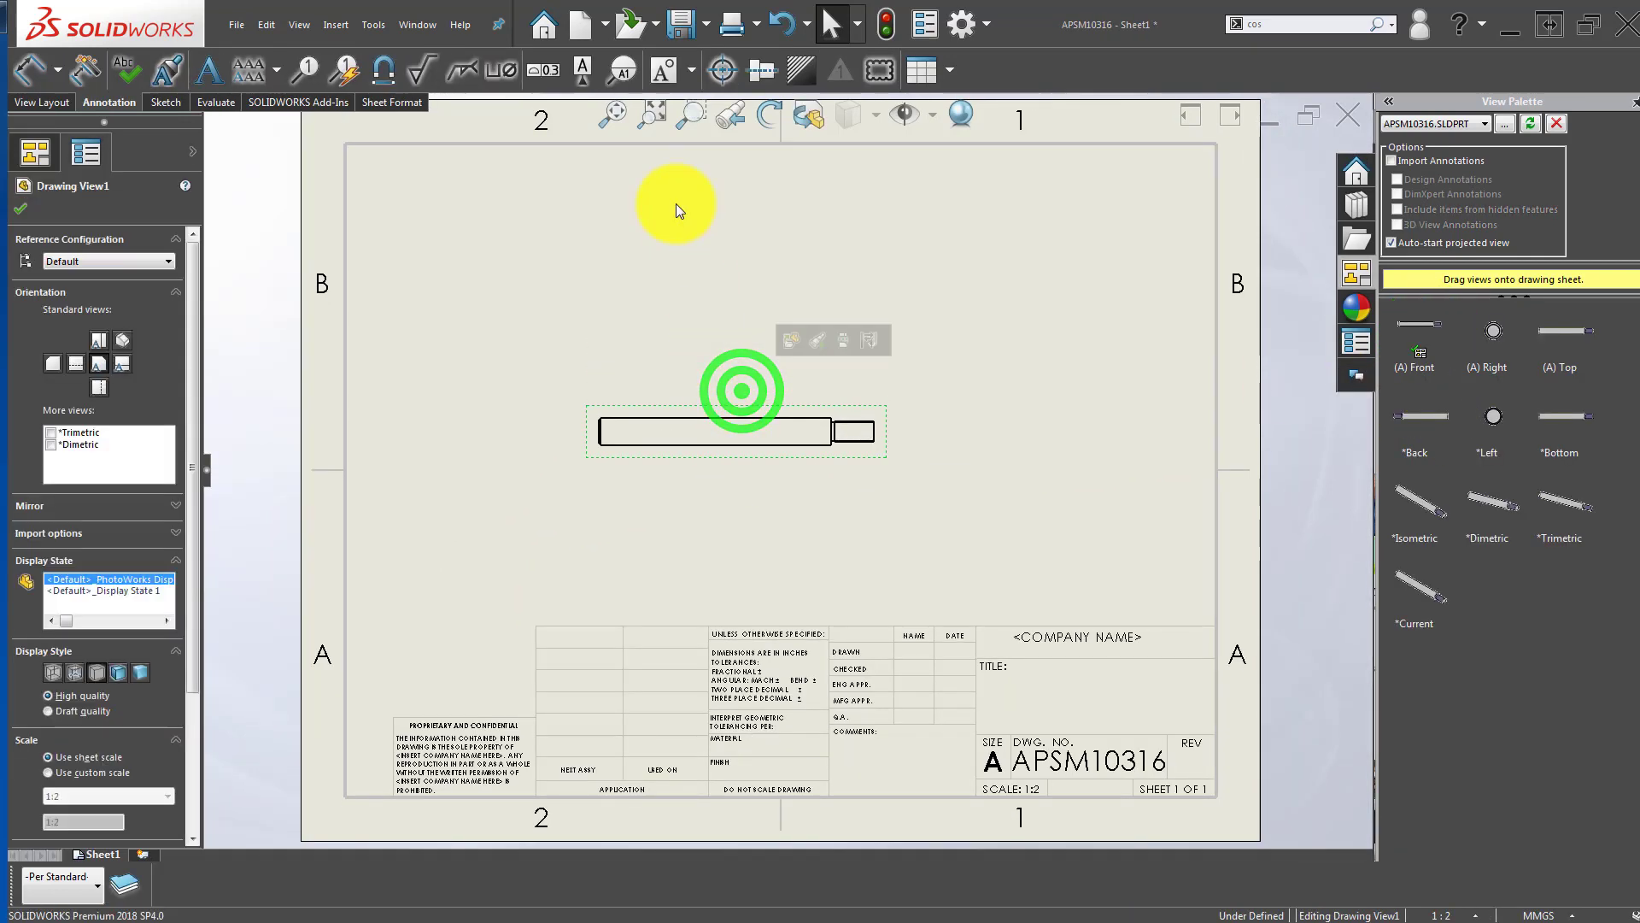
Step: Give the front view a user-defined custom scale of 1:1
{"action": "left_click_drag", "start_coordinate": [195, 556], "coordinate": [188, 686]}
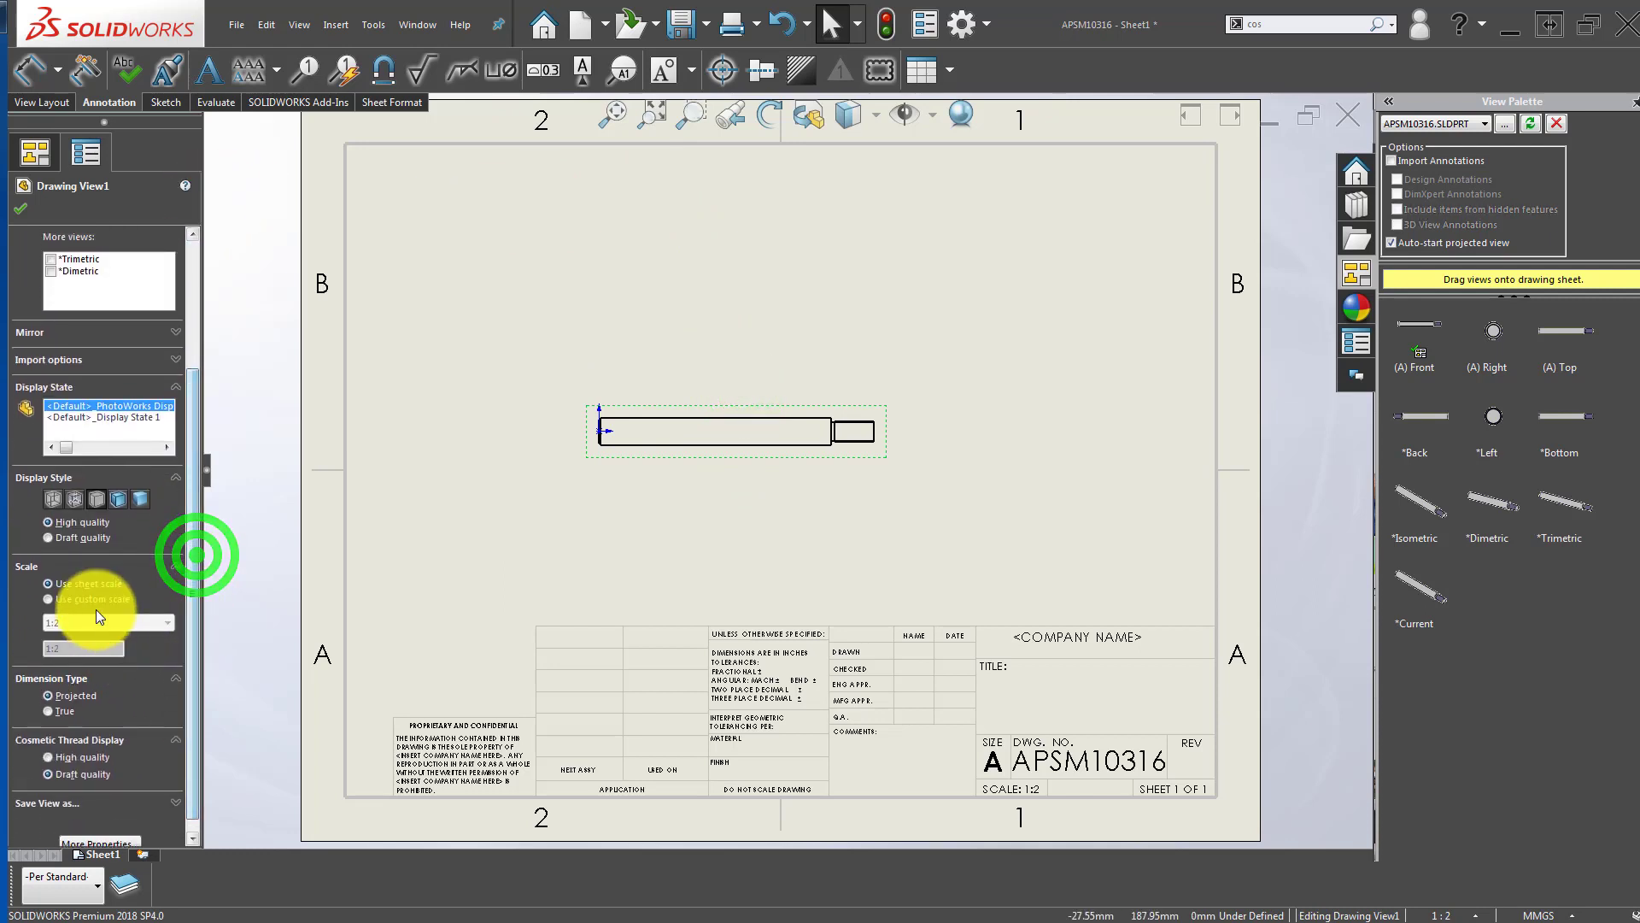
{"action": "left_click", "coordinate": [93, 600]}
{"action": "left_click", "coordinate": [96, 622]}
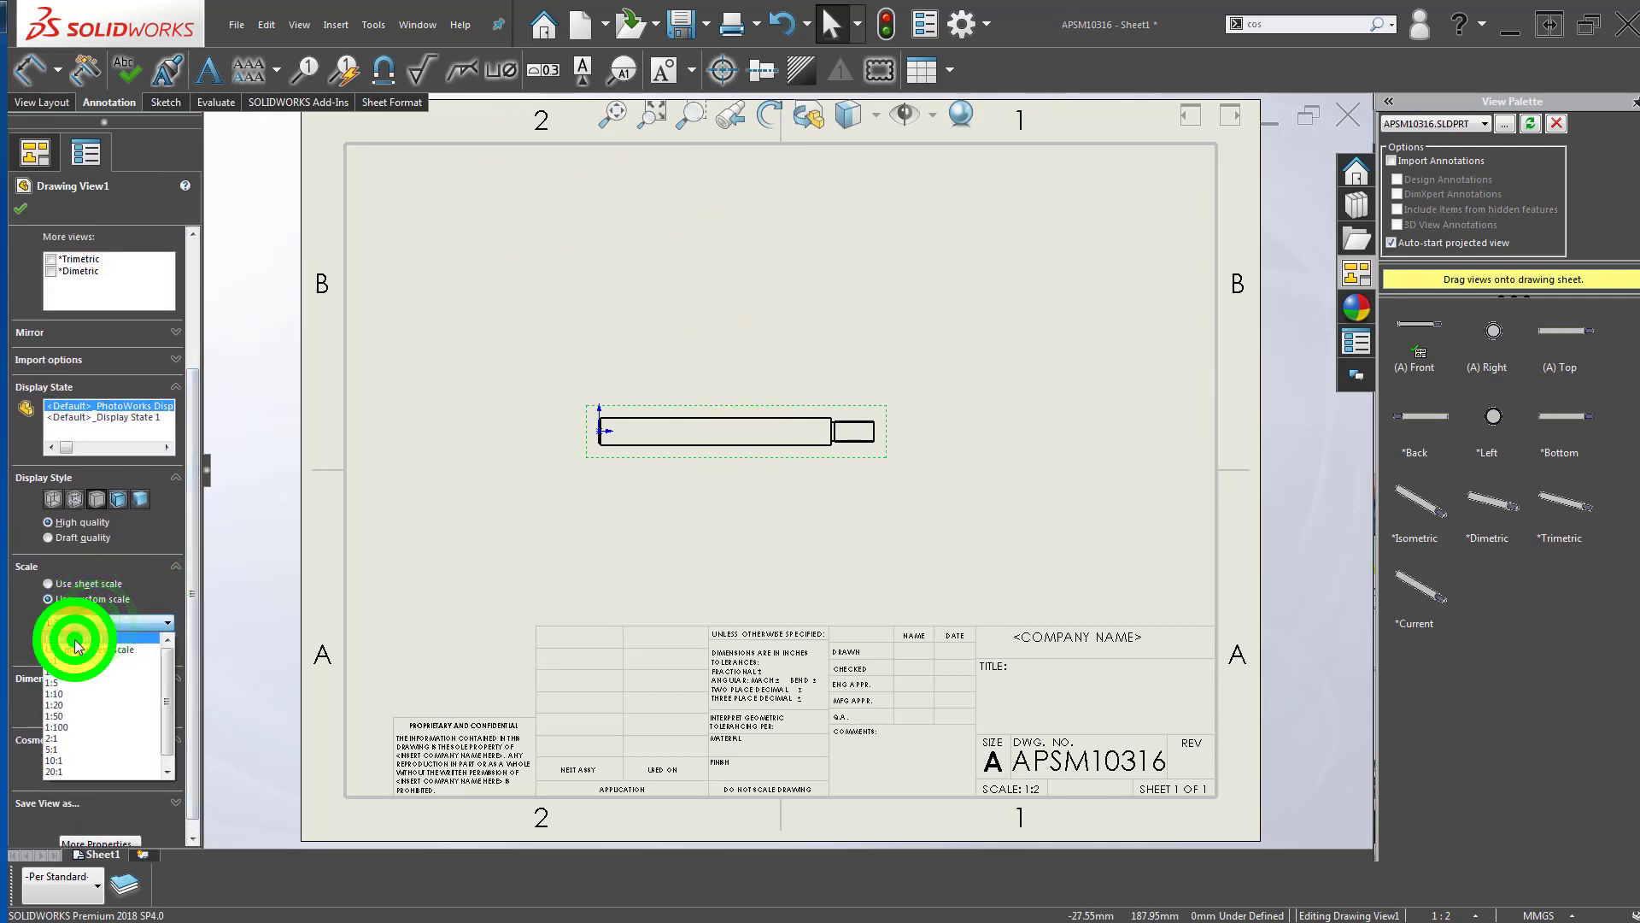
{"action": "left_click", "coordinate": [73, 633]}
{"action": "left_click", "coordinate": [70, 652]}
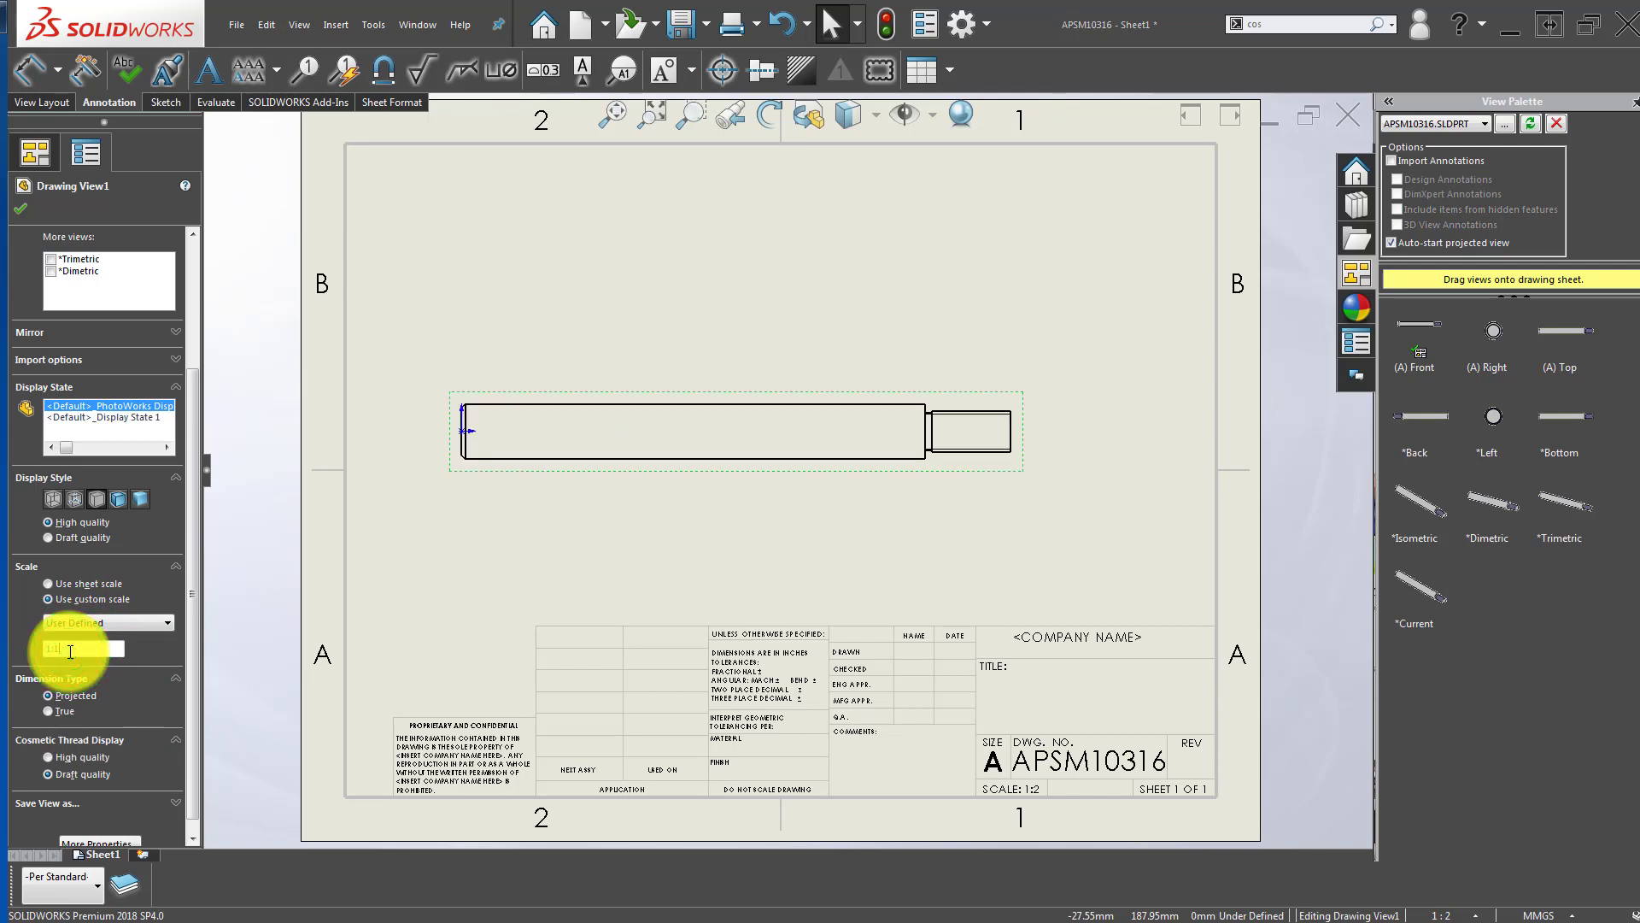
{"action": "left_click", "coordinate": [23, 213]}
{"action": "left_click", "coordinate": [685, 293]}
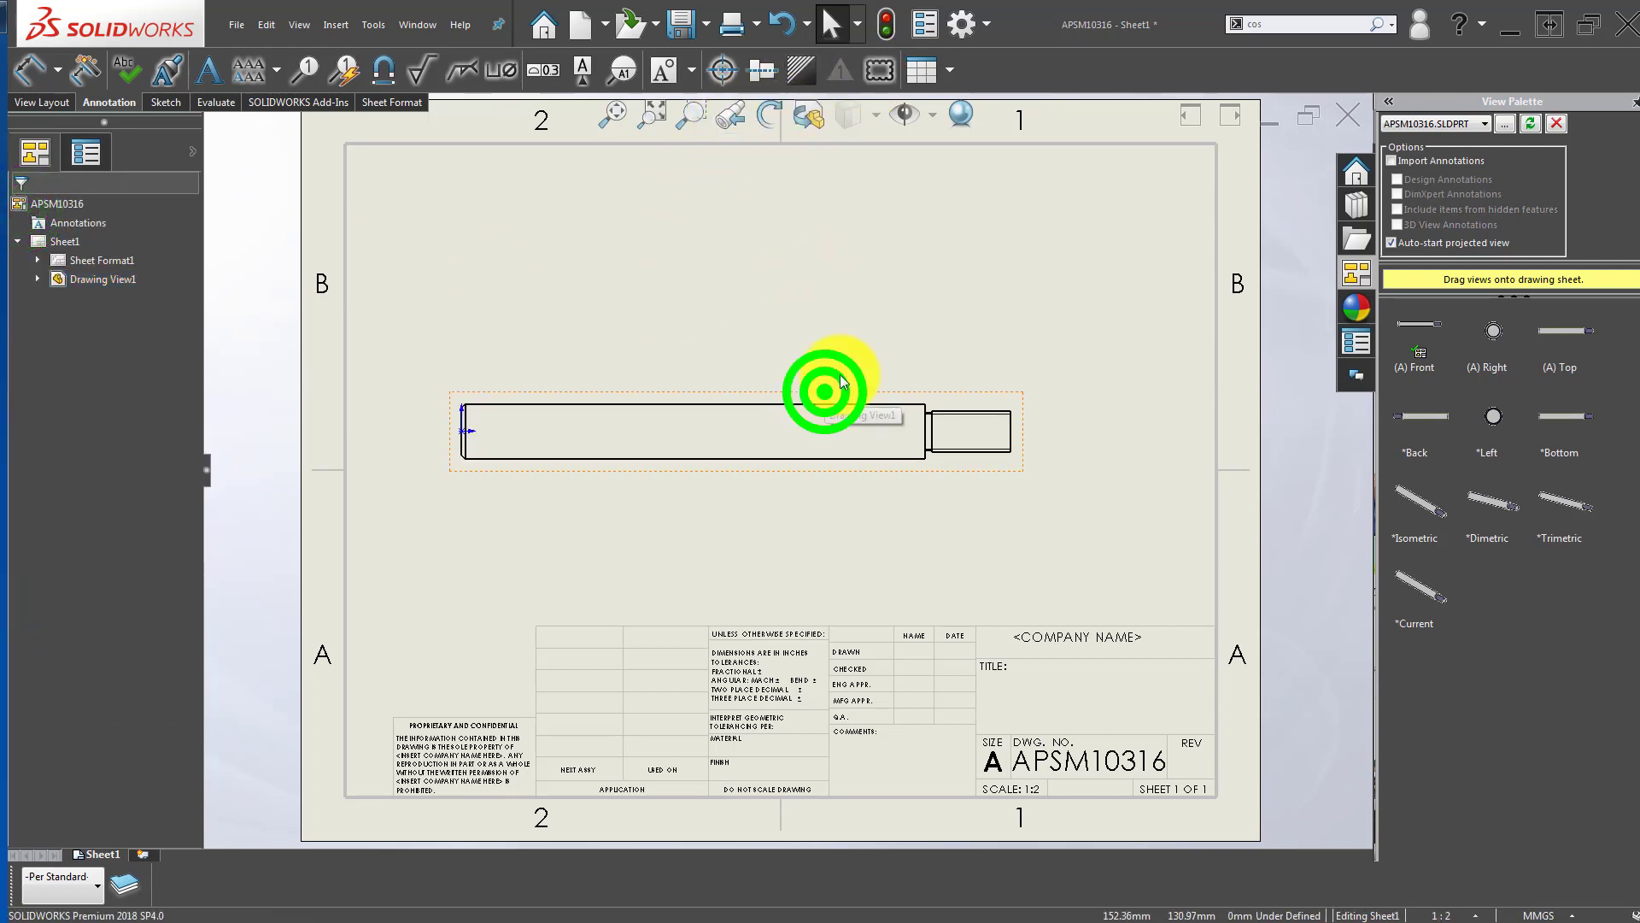
Step: Move the front view slightly higher and to the right on the sheet, and hide its origin symbol
{"action": "left_click_drag", "start_coordinate": [841, 382], "coordinate": [860, 341]}
{"action": "left_click", "coordinate": [819, 489]}
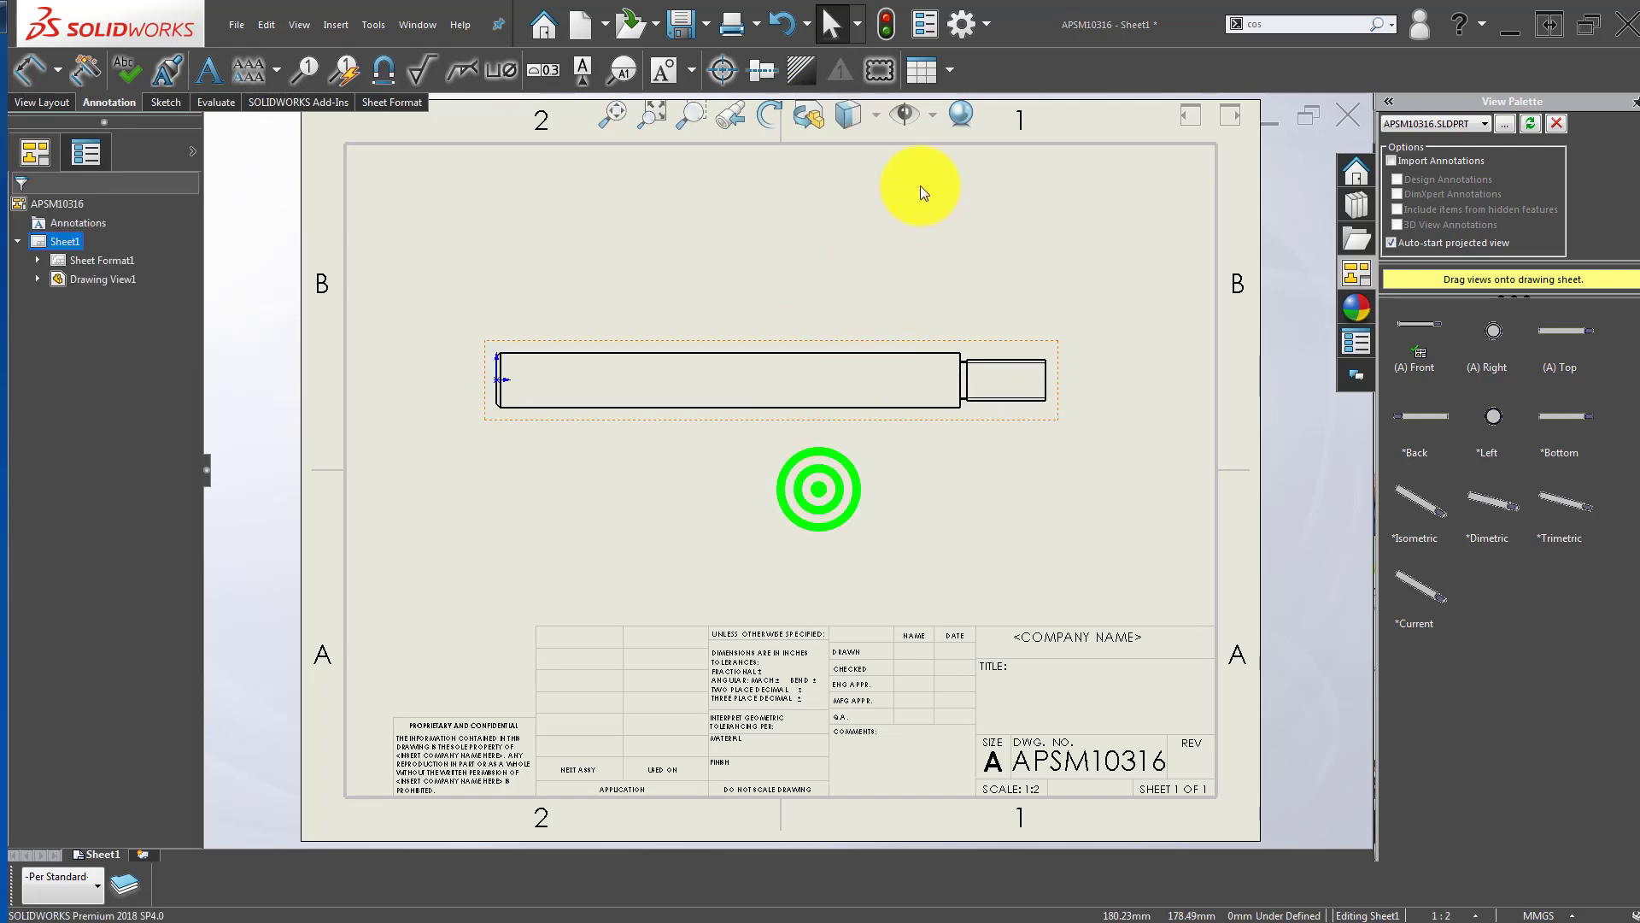
{"action": "left_click", "coordinate": [903, 115]}
{"action": "left_click", "coordinate": [736, 560]}
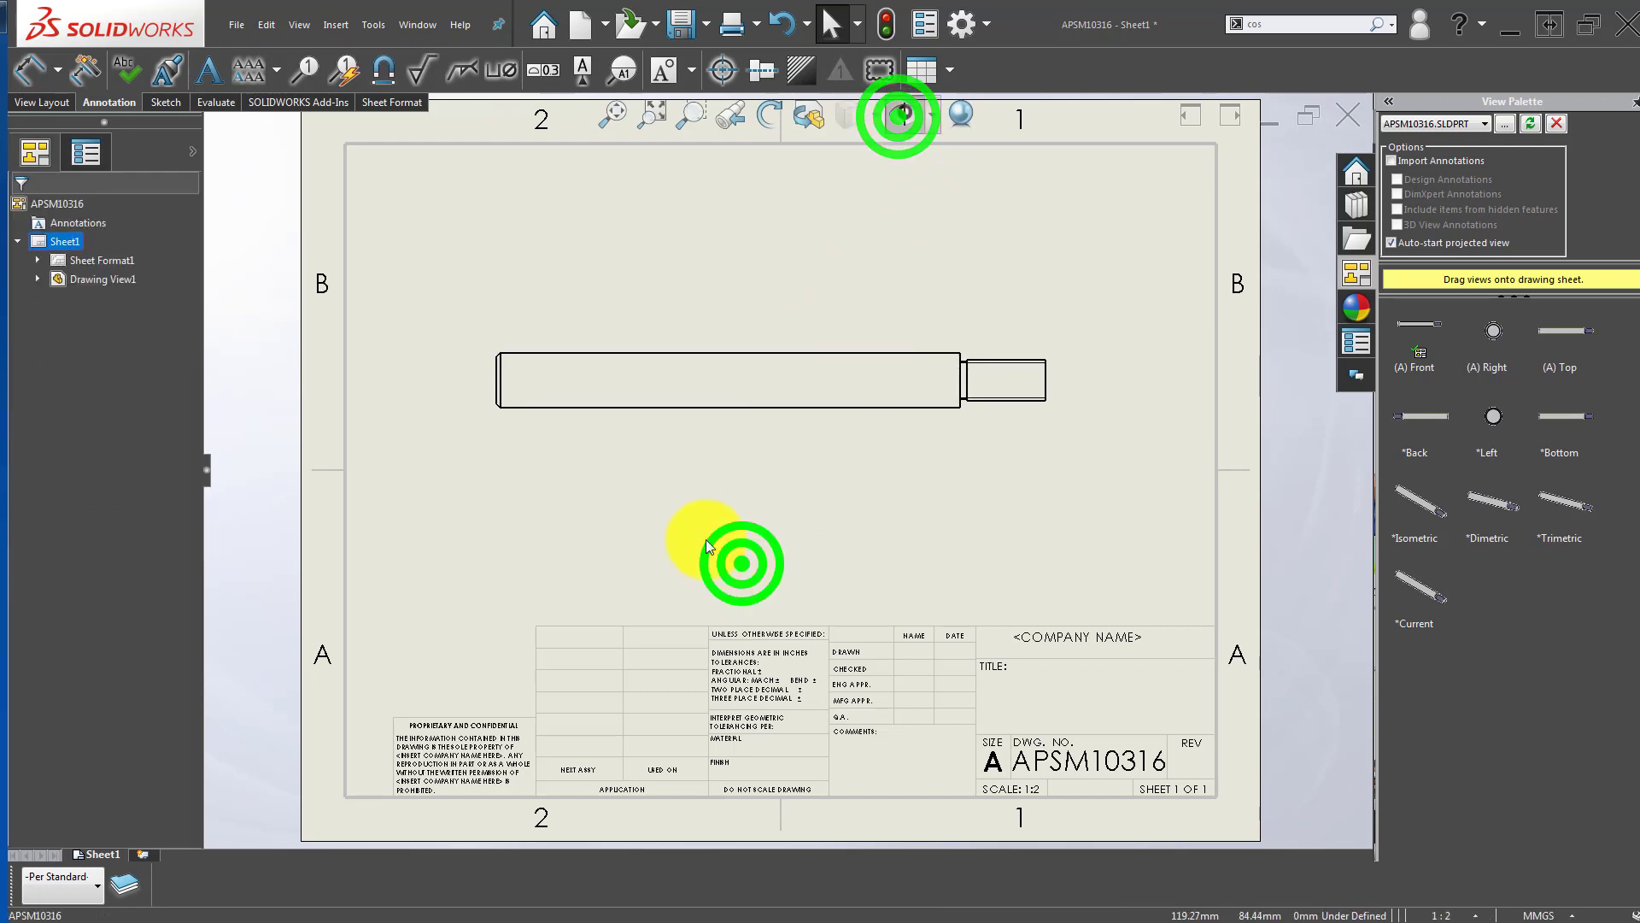
Step: Add a centerline along the shaft's axis in the front view
{"action": "left_click", "coordinate": [760, 69]}
{"action": "left_click", "coordinate": [788, 371]}
{"action": "key", "text": "Escape"}
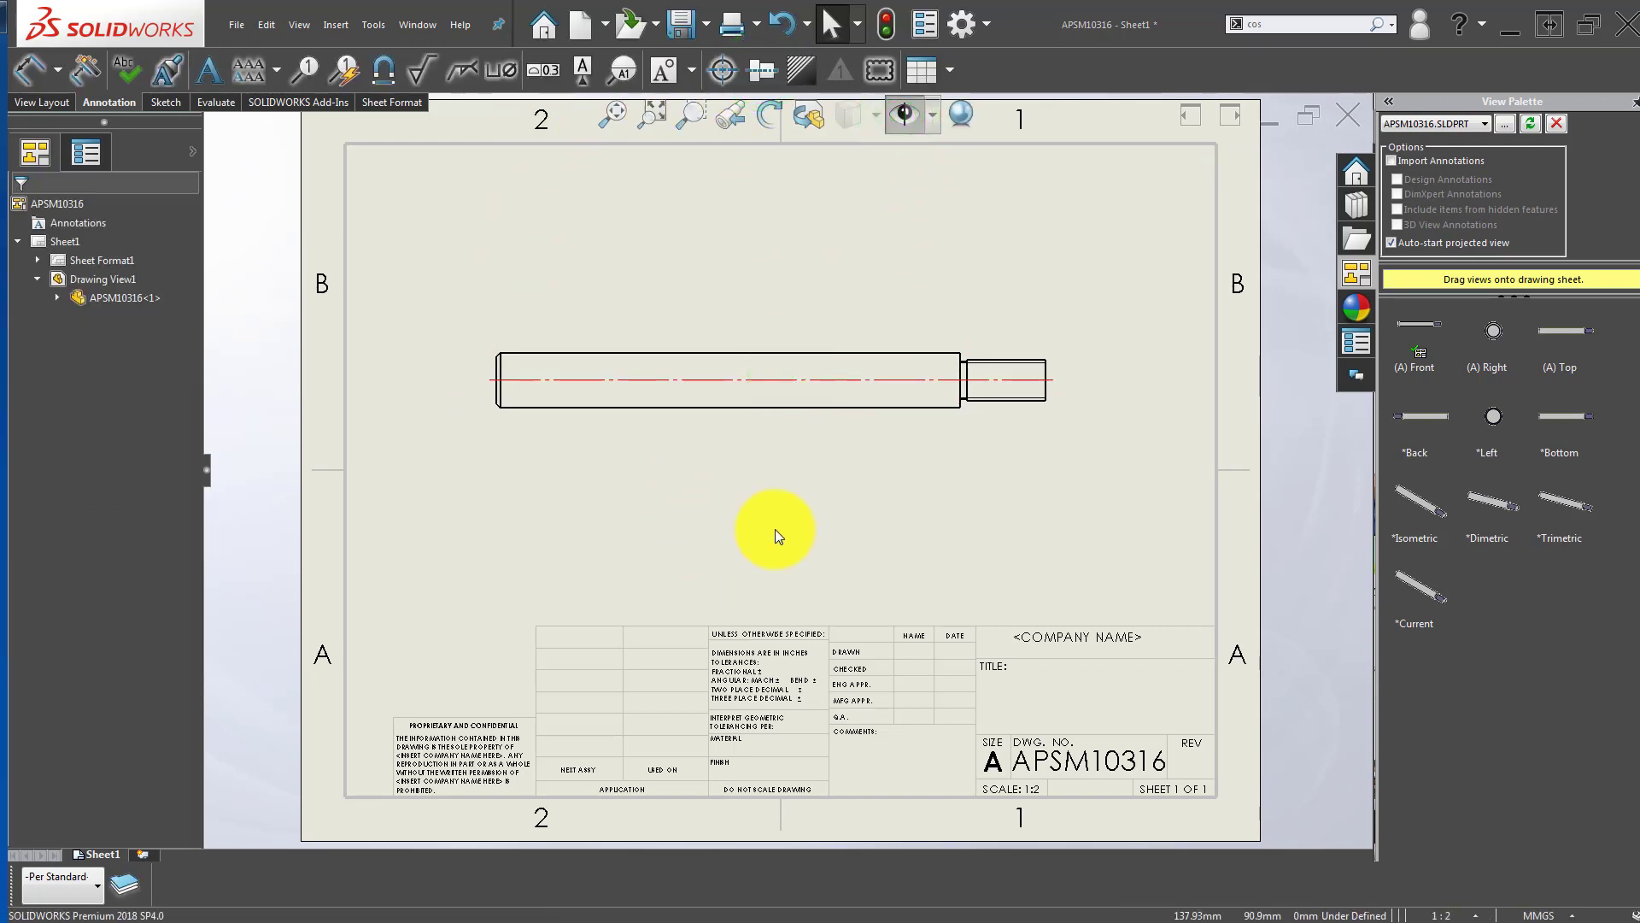
Step: Dimension the main shaft body's diameter, placing the dimension beside the chamfered end
{"action": "middle_click_drag", "start_coordinate": [719, 546], "coordinate": [695, 545]}
{"action": "right_click_drag", "start_coordinate": [662, 468], "coordinate": [661, 371]}
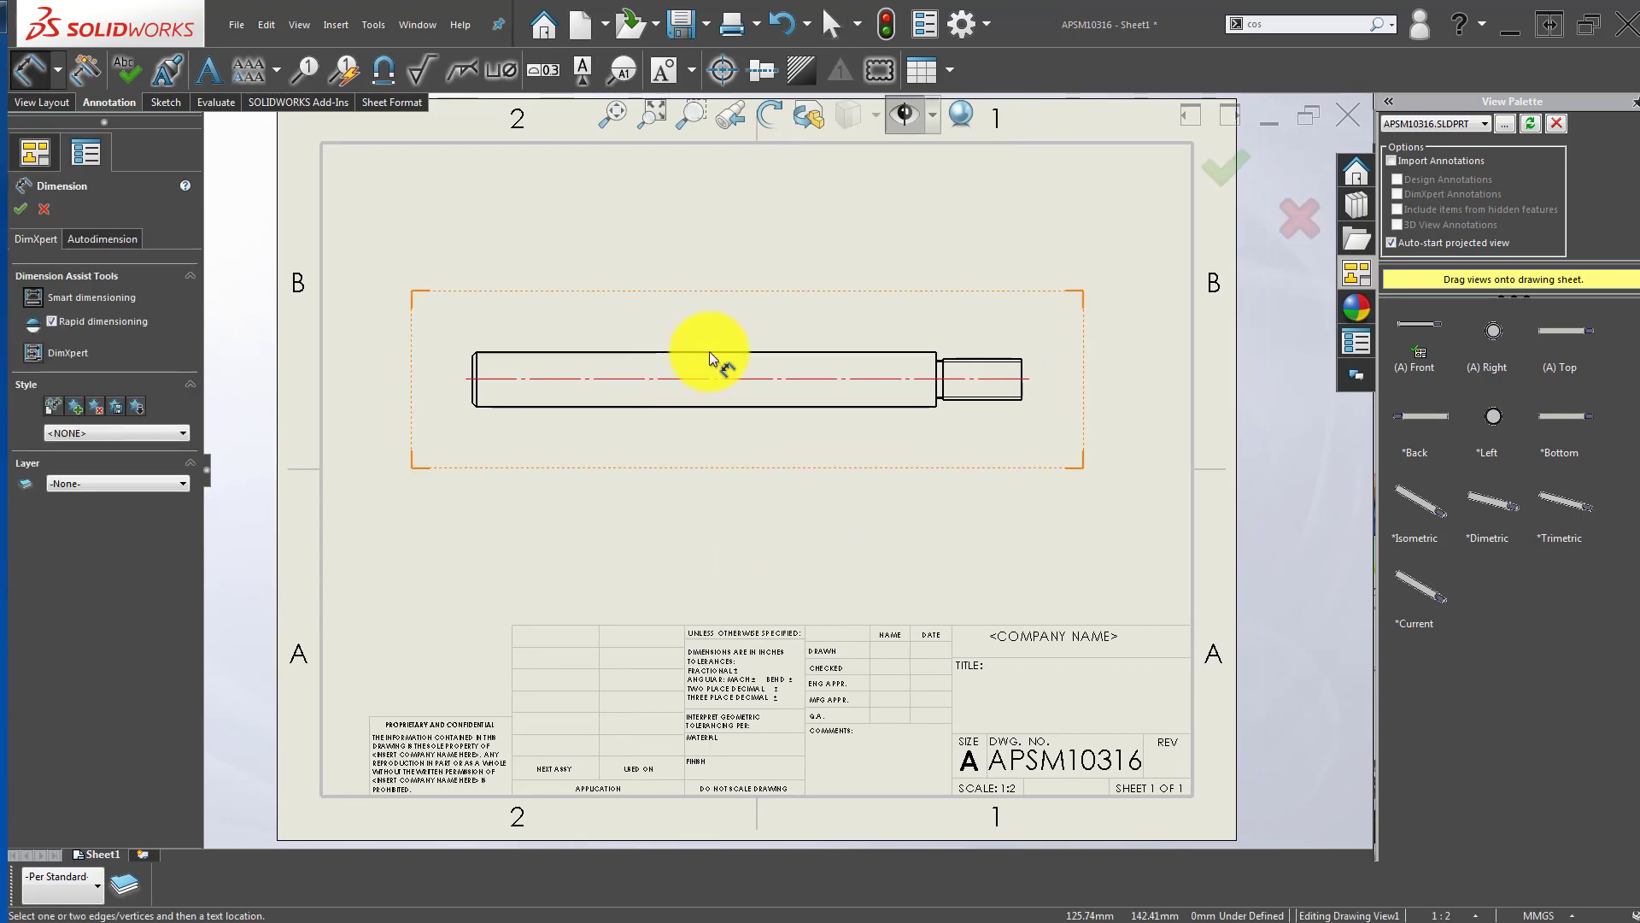
{"action": "left_click", "coordinate": [720, 407]}
{"action": "left_click", "coordinate": [420, 376]}
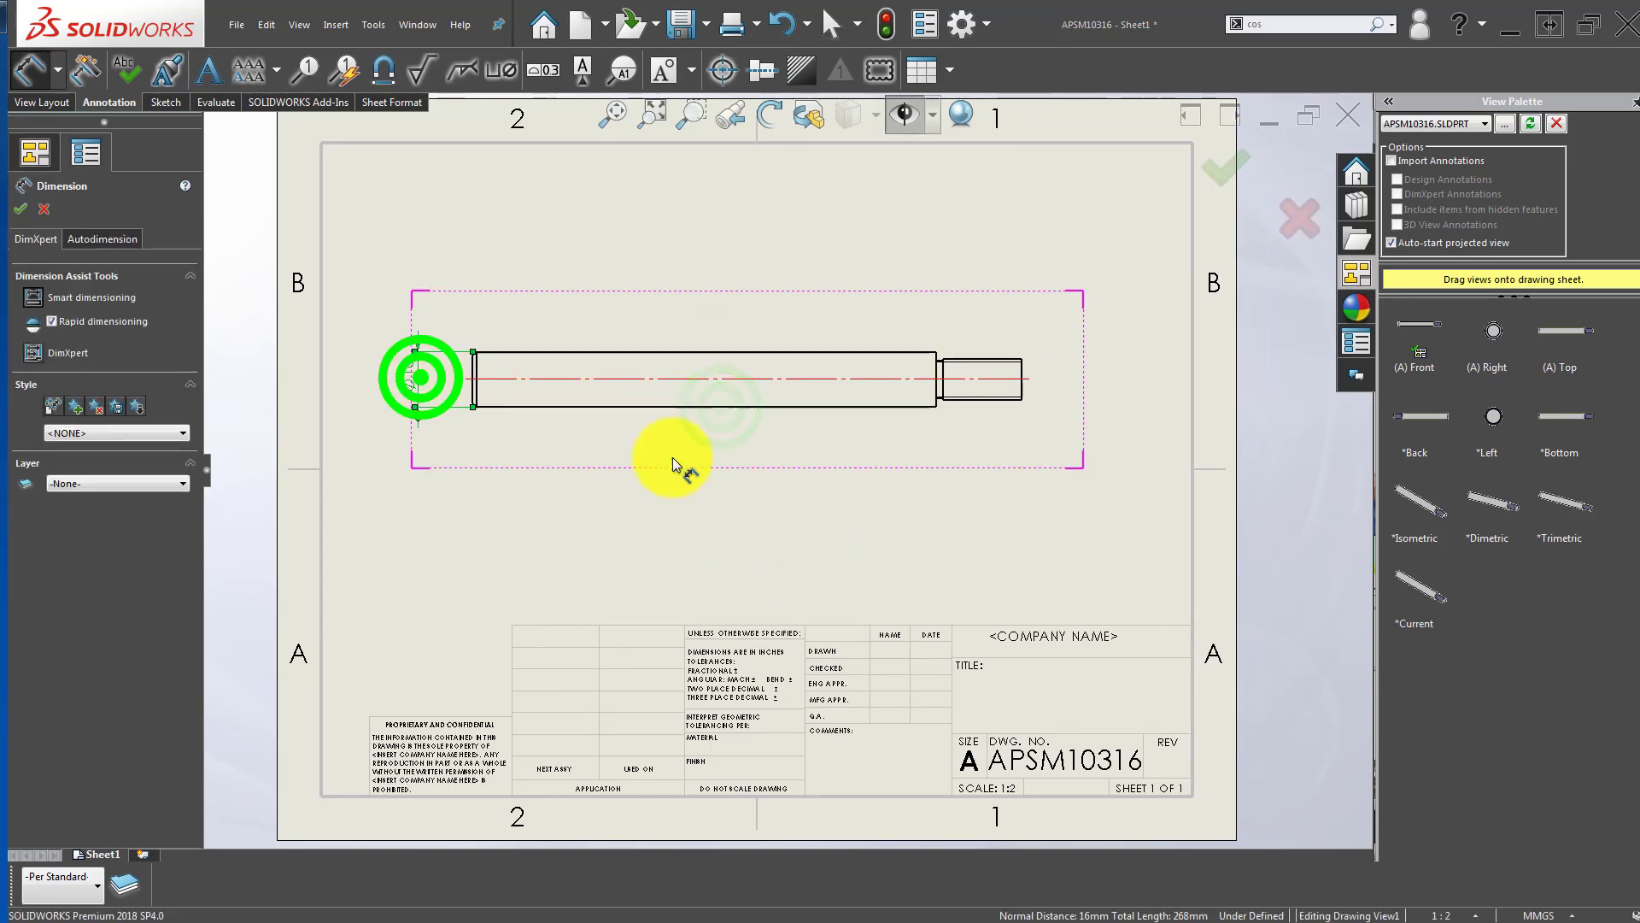
{"action": "left_click", "coordinate": [717, 468]}
{"action": "scroll", "coordinate": [971, 365], "scroll_direction": "down", "scroll_amount": 5}
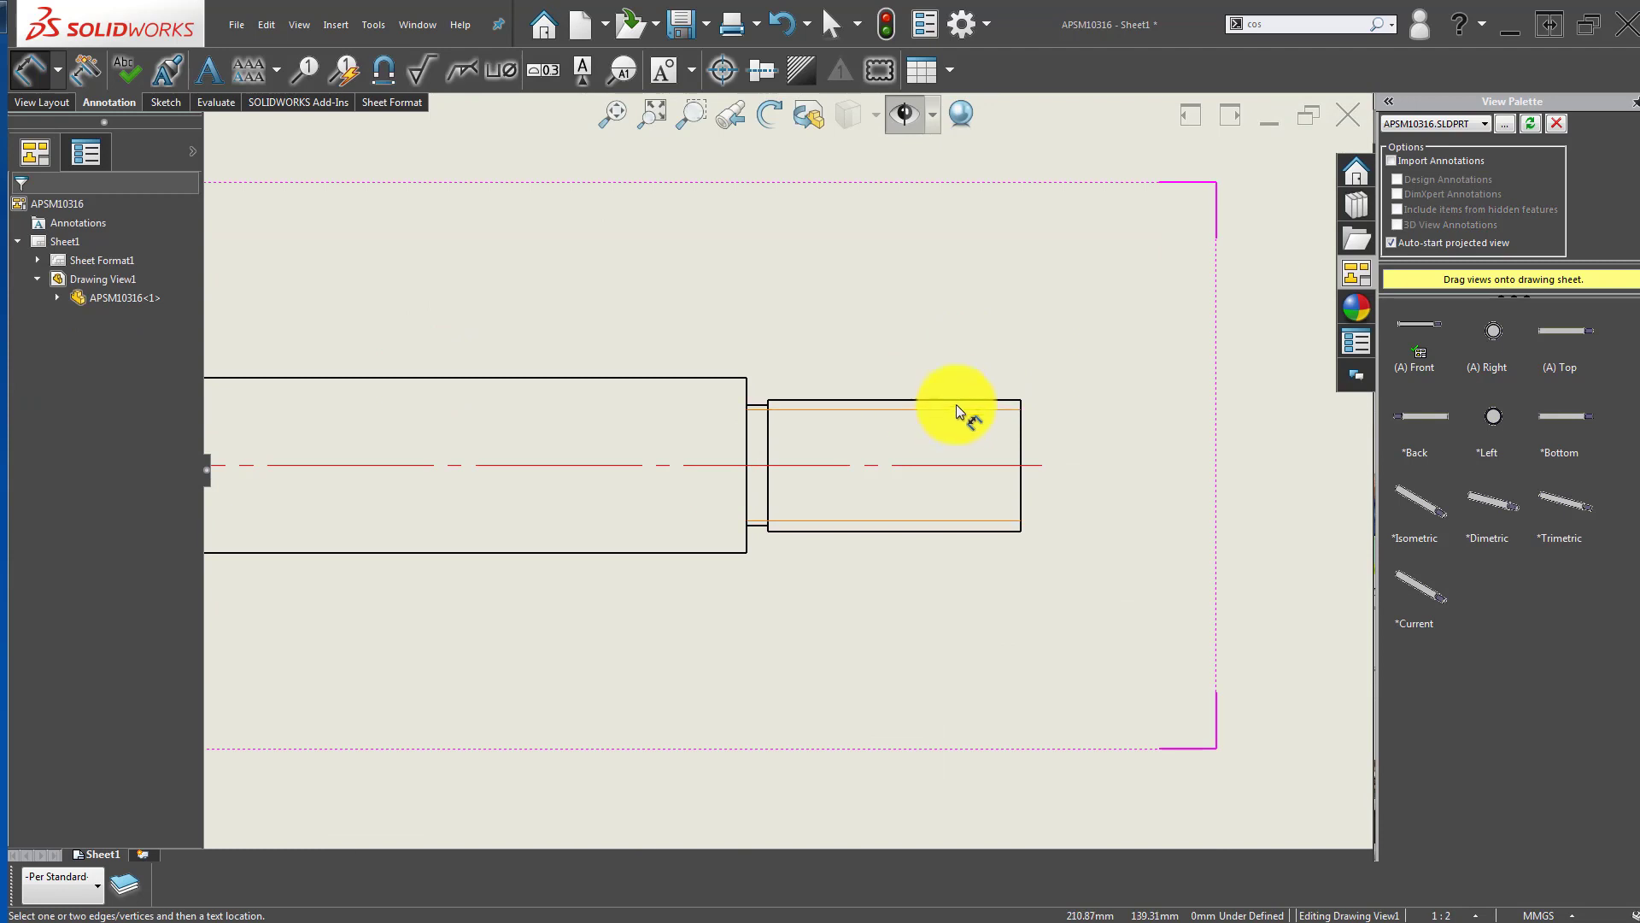
{"action": "left_click", "coordinate": [958, 399]}
{"action": "left_click", "coordinate": [991, 529]}
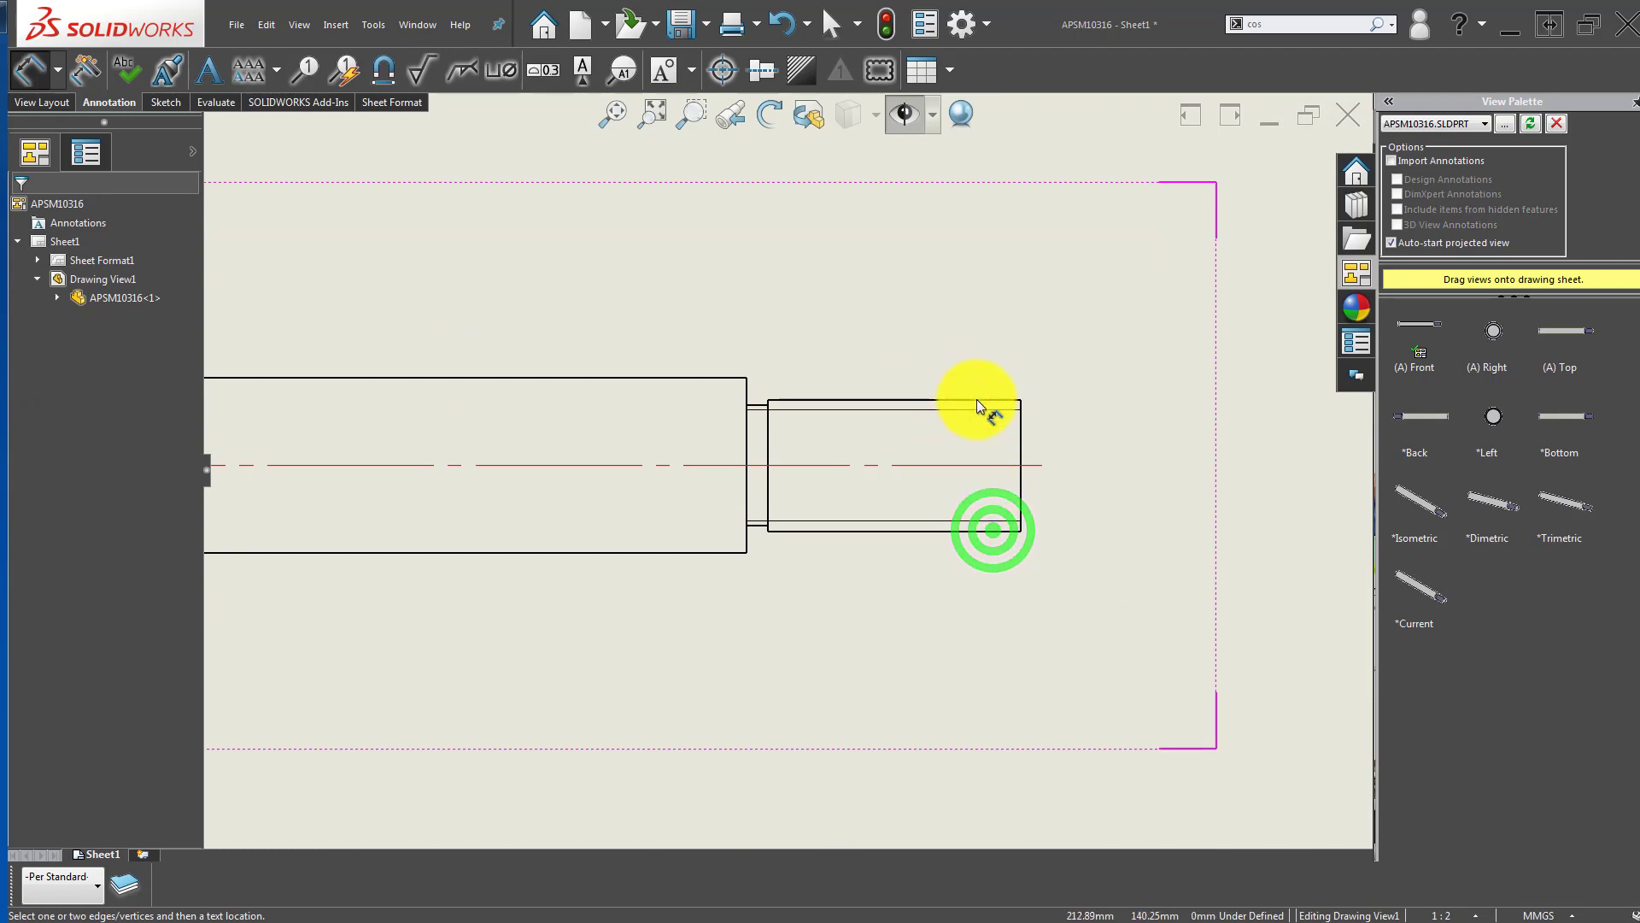
{"action": "left_click", "coordinate": [976, 399]}
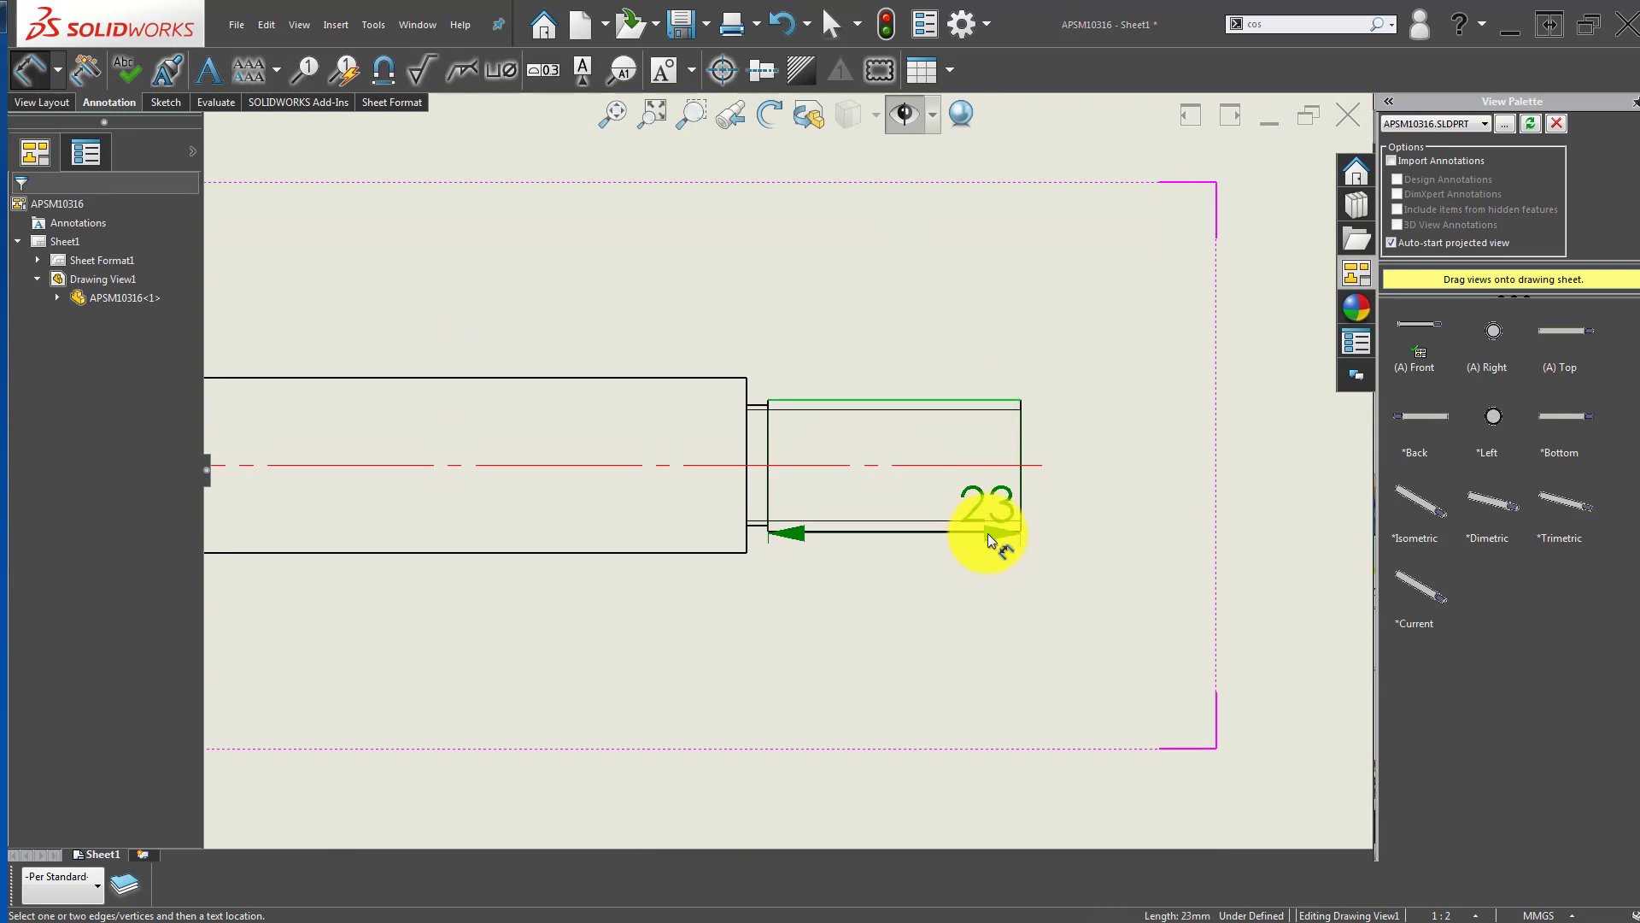
{"action": "left_click", "coordinate": [988, 533]}
{"action": "key", "text": "Escape"}
{"action": "scroll", "coordinate": [1011, 467], "scroll_direction": "up", "scroll_amount": 2}
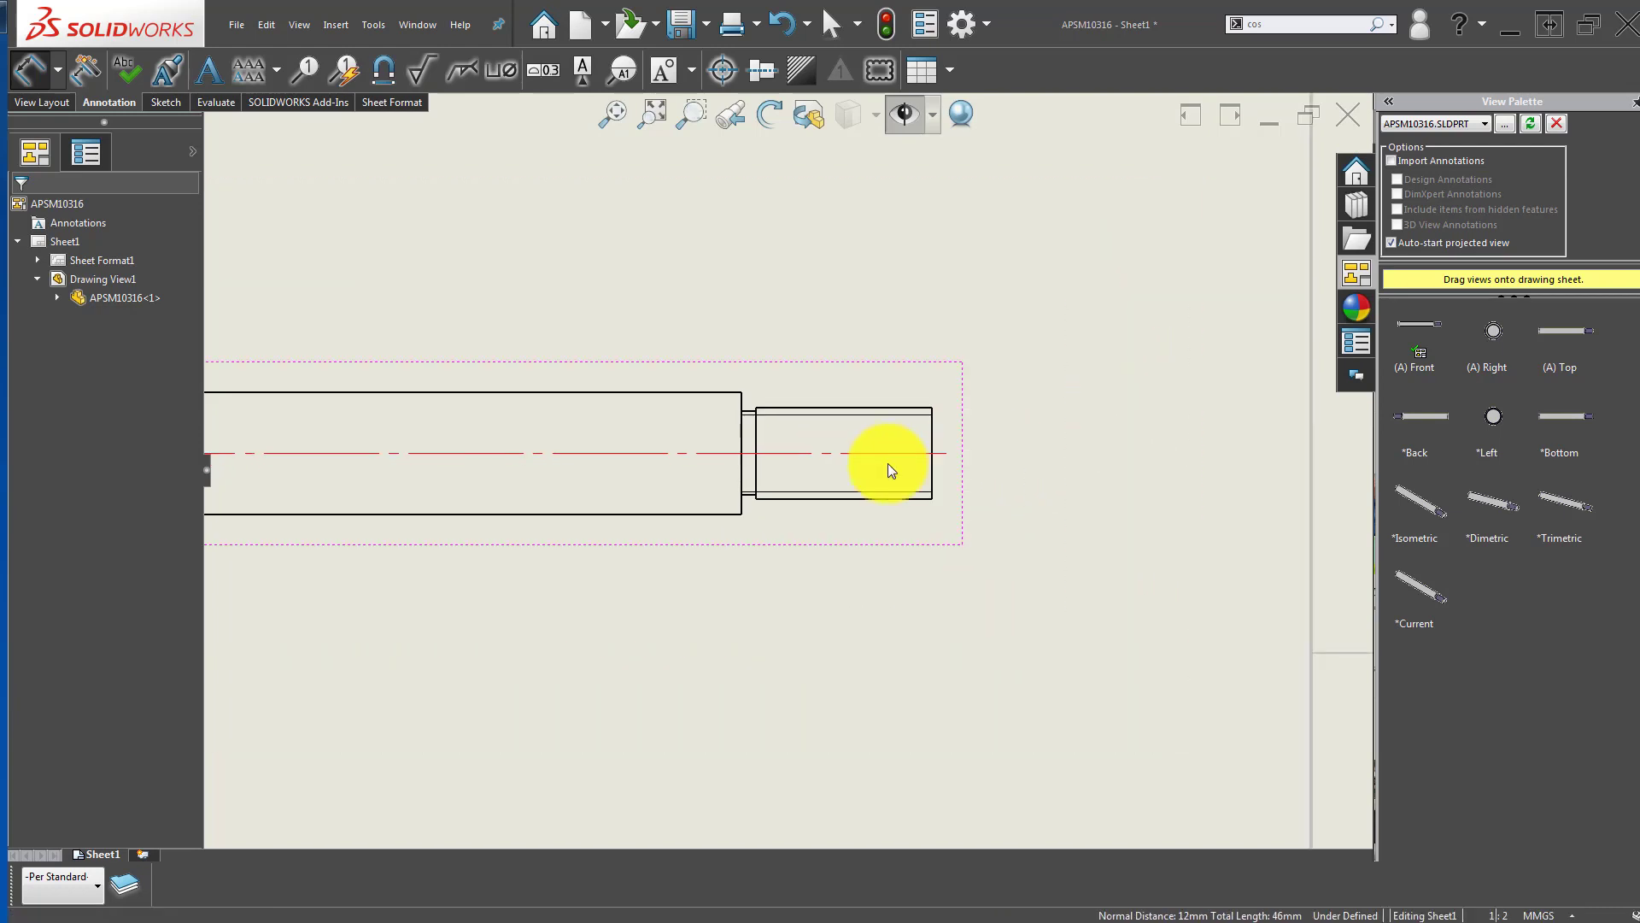
Step: Dimension the length from the shoulder to the threaded end face, placing the dimension above the view
{"action": "right_click_drag", "start_coordinate": [823, 628], "coordinate": [820, 513]}
{"action": "scroll", "coordinate": [854, 432], "scroll_direction": "down", "scroll_amount": 2}
{"action": "left_click", "coordinate": [1008, 437]}
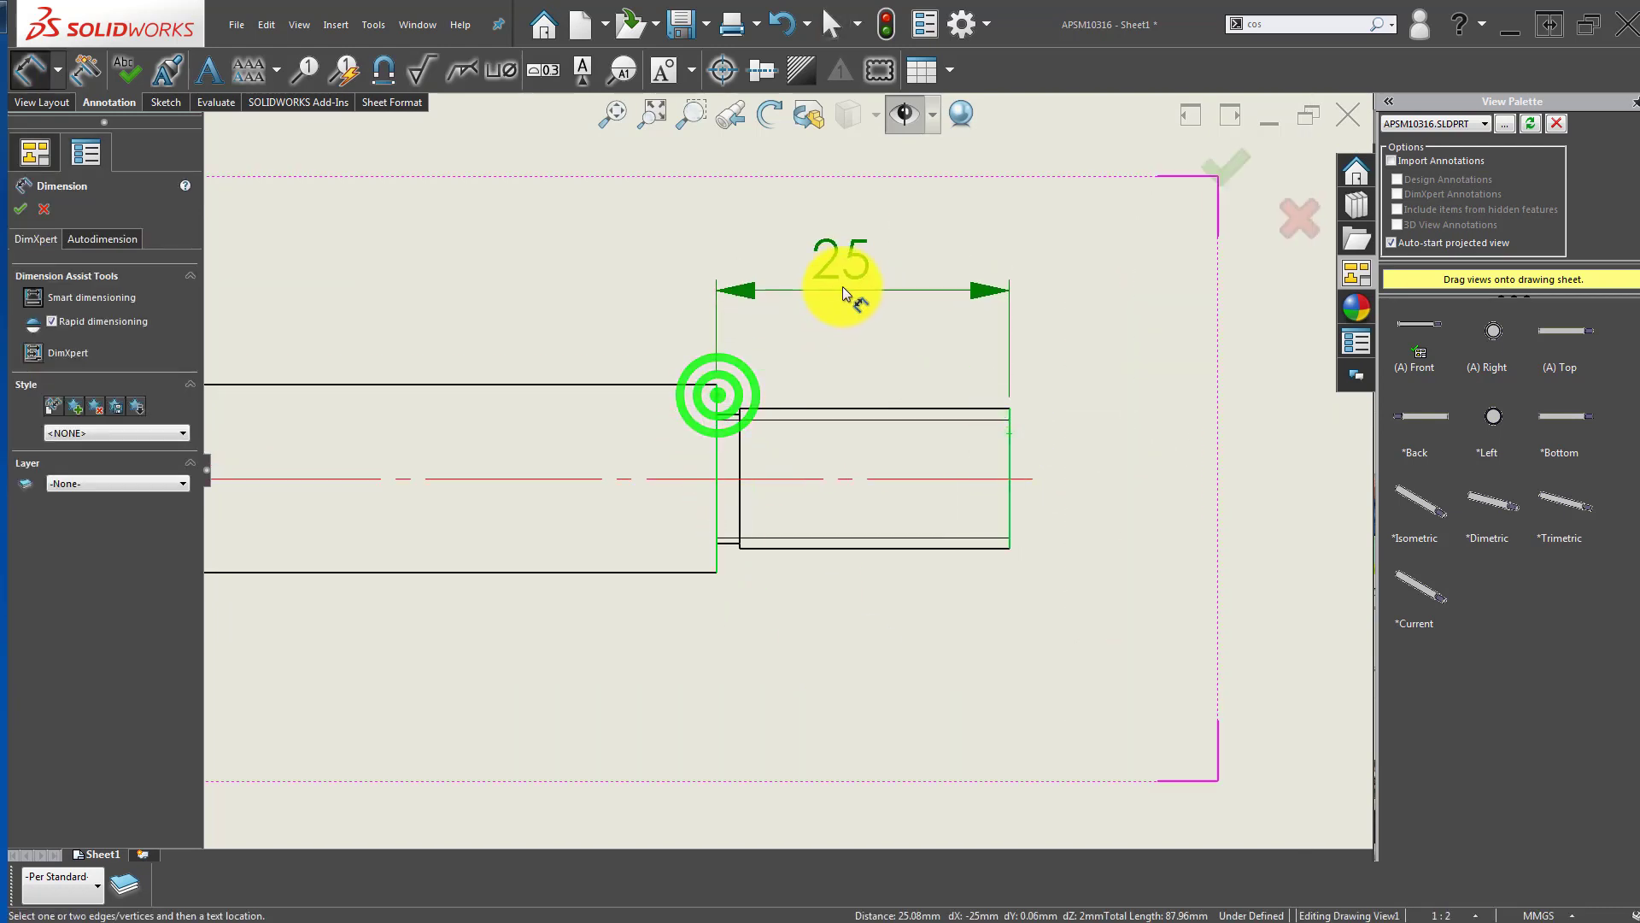
{"action": "left_click", "coordinate": [842, 285]}
{"action": "left_click", "coordinate": [842, 668]}
Step: Dimension the main body's length from the shoulder to the chamfered end face, placing the dimension above the shaft
{"action": "left_click", "coordinate": [715, 443]}
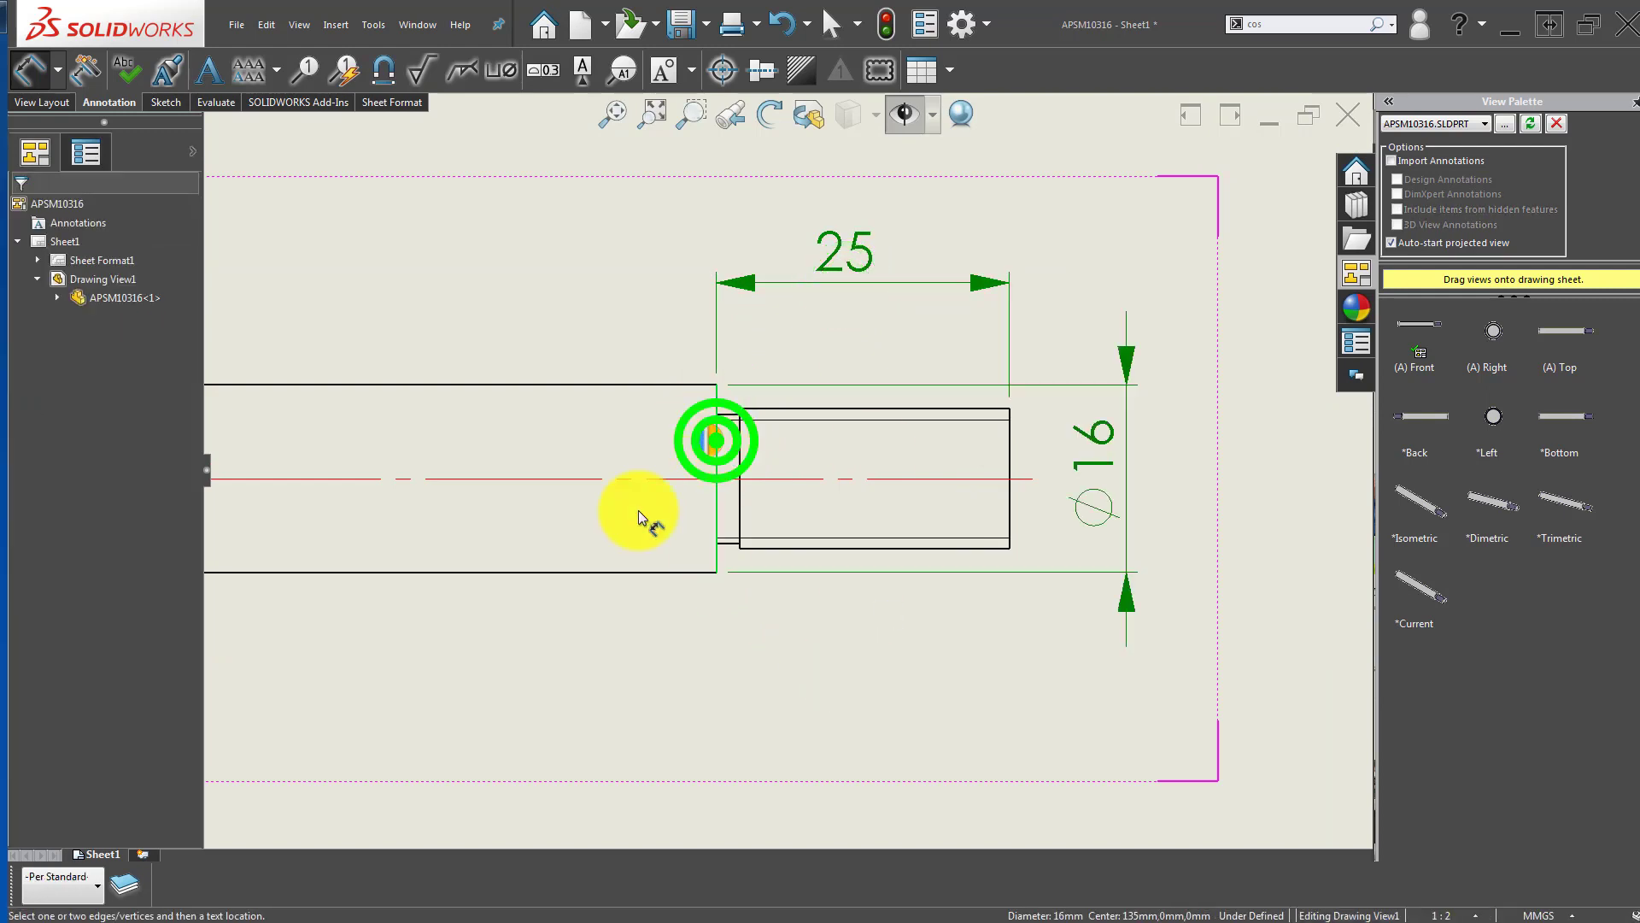
{"action": "scroll", "coordinate": [530, 517], "scroll_direction": "up", "scroll_amount": 4}
{"action": "middle_click_drag", "start_coordinate": [489, 522], "coordinate": [943, 577]}
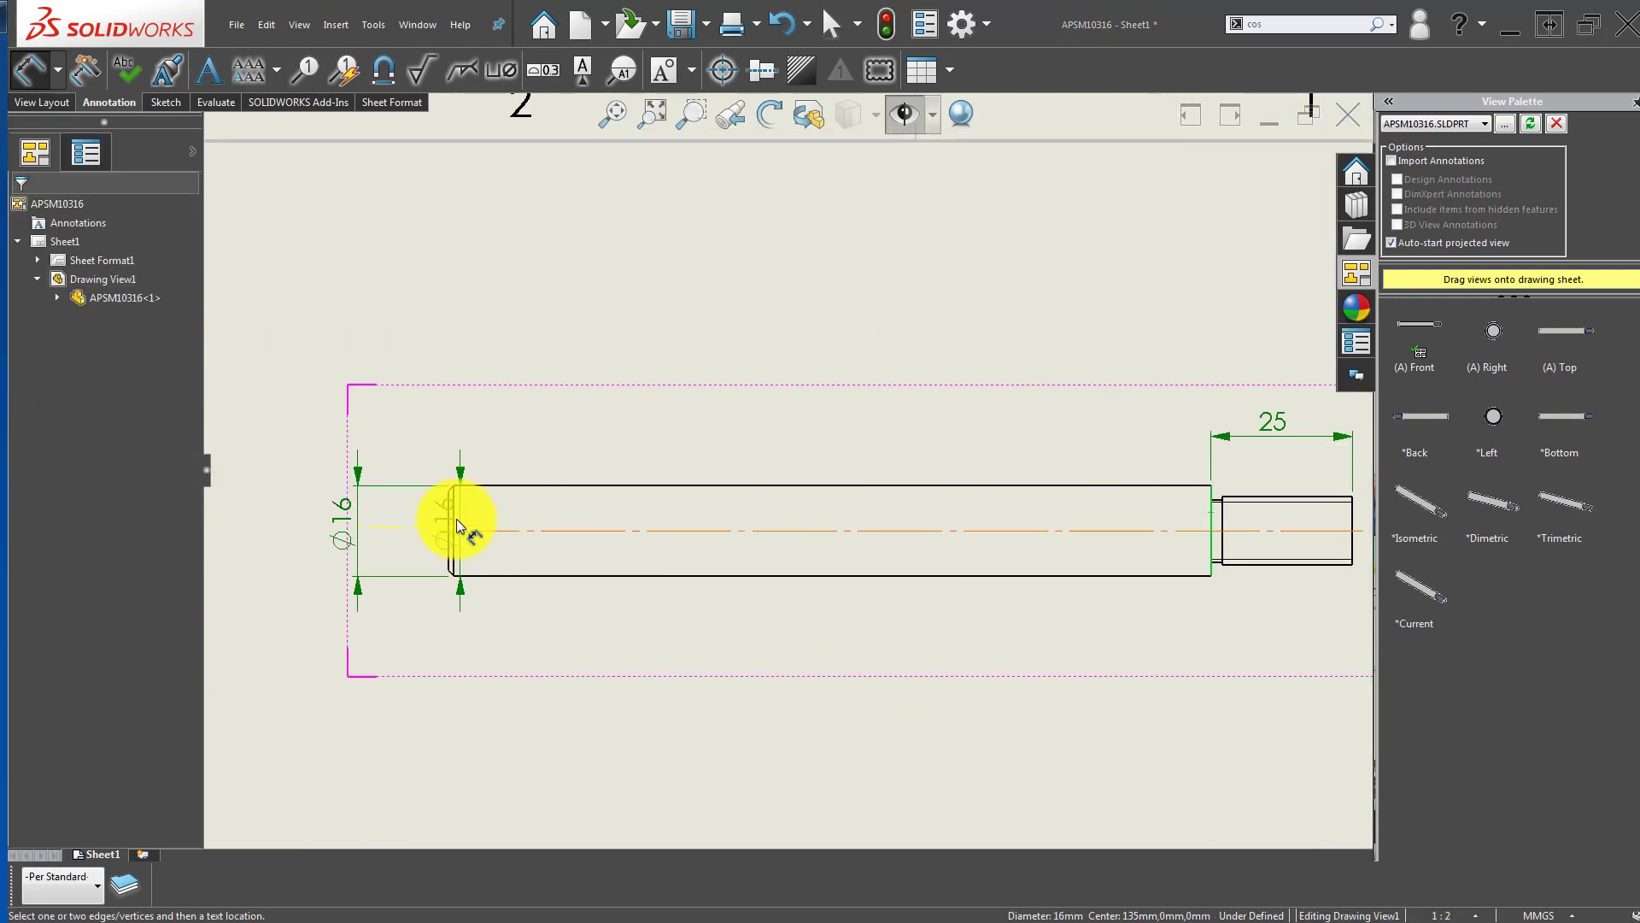
{"action": "left_click", "coordinate": [450, 502]}
{"action": "scroll", "coordinate": [645, 535], "scroll_direction": "up", "scroll_amount": 3}
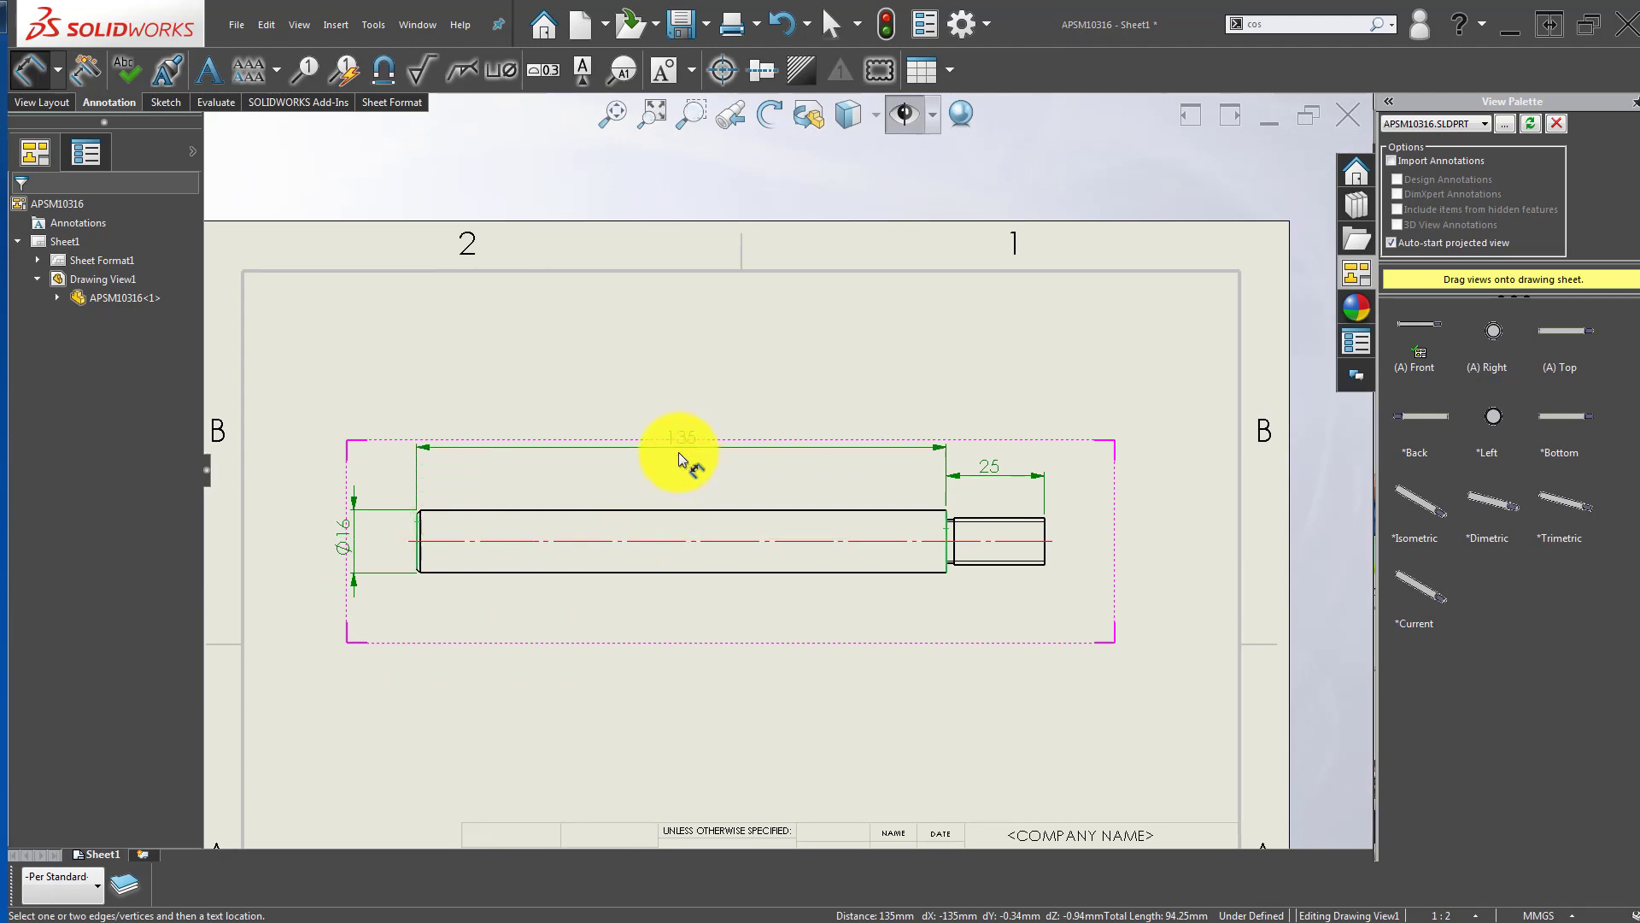
{"action": "left_click", "coordinate": [674, 470]}
{"action": "key", "text": "Escape"}
Step: Align the threaded end's length dimension with the main body's length dimension above the shaft
{"action": "left_click_drag", "start_coordinate": [671, 463], "coordinate": [683, 432]}
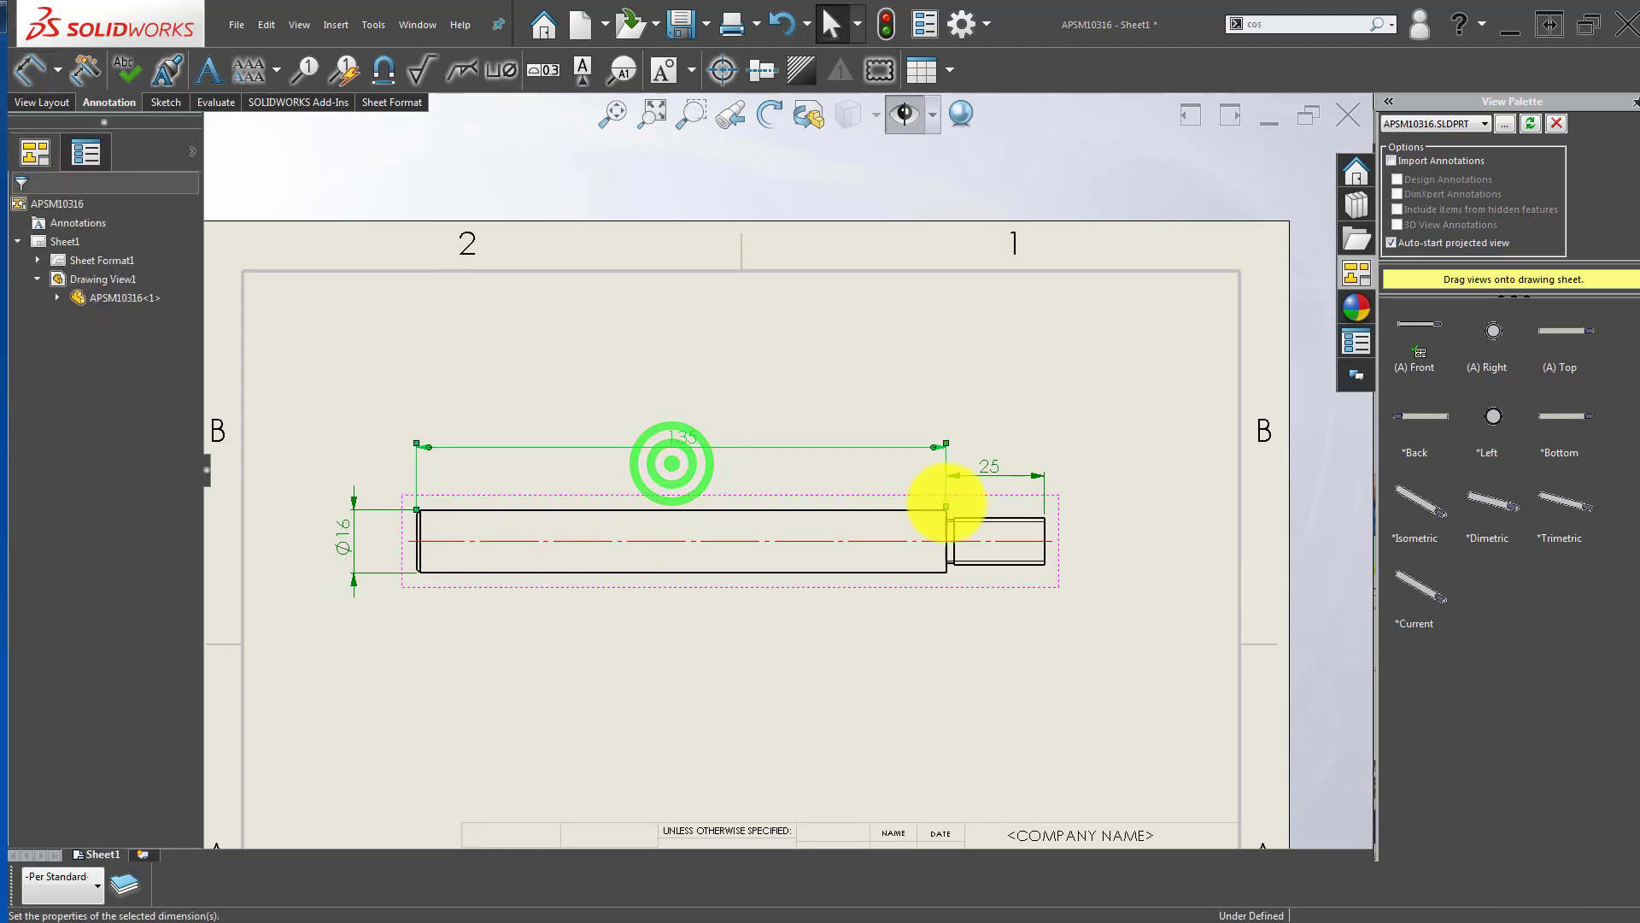
{"action": "left_click_drag", "start_coordinate": [992, 474], "coordinate": [987, 457]}
{"action": "left_click", "coordinate": [793, 641]}
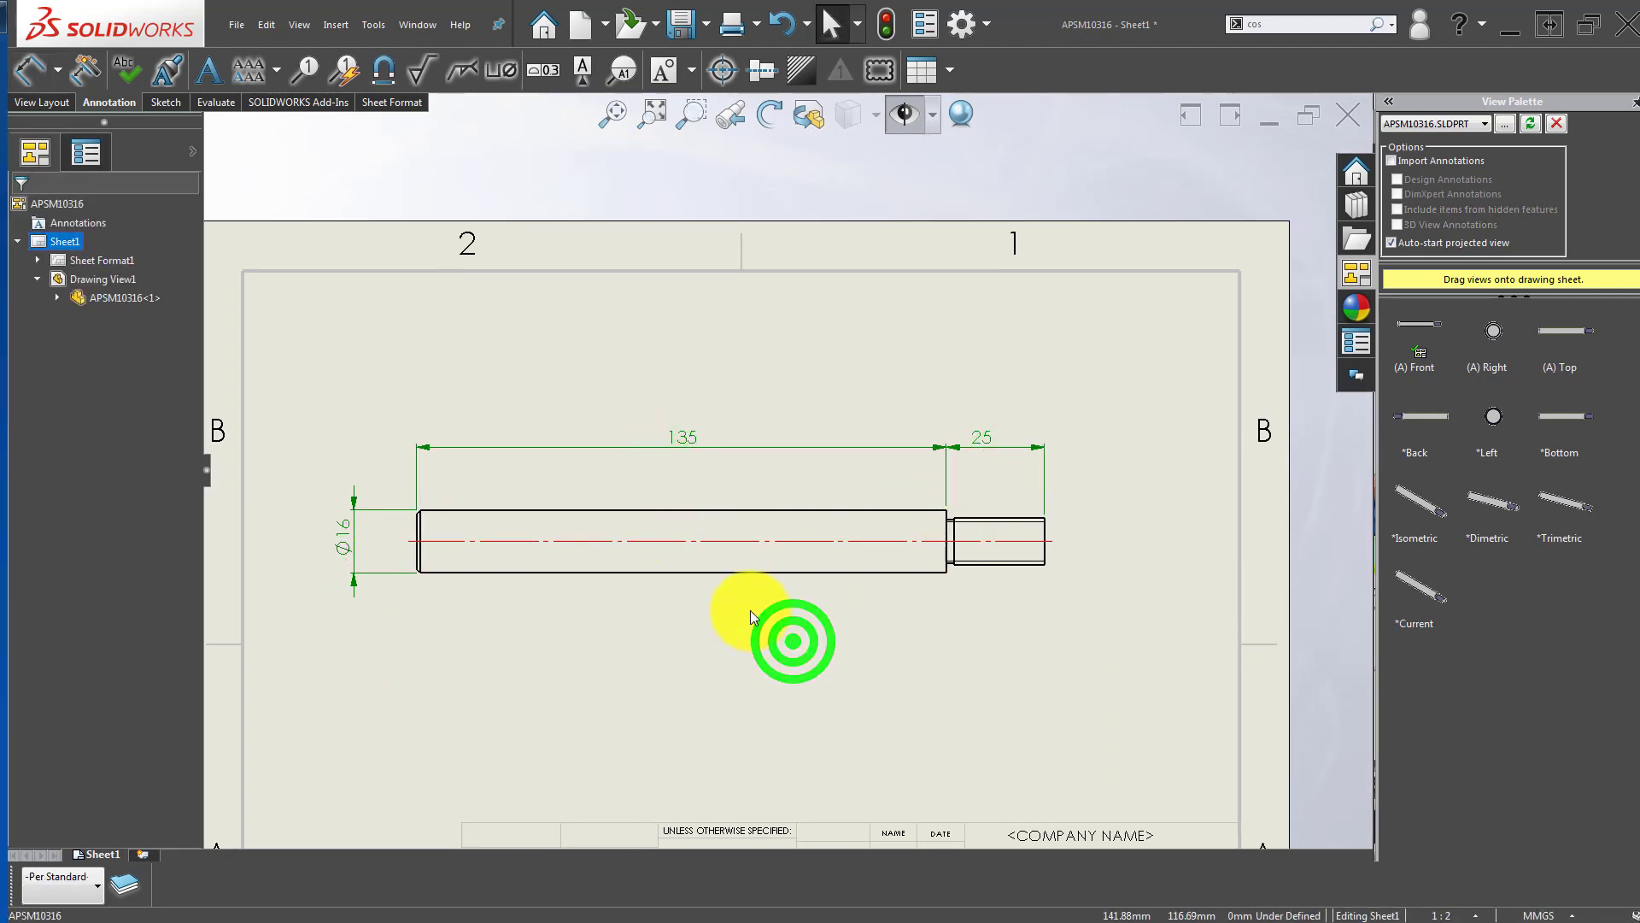
Step: Dimension the threaded section's length from the undercut to the end face, and delete that dimension
{"action": "key", "text": "Return"}
{"action": "scroll", "coordinate": [1012, 537], "scroll_direction": "down", "scroll_amount": 7}
{"action": "scroll", "coordinate": [755, 410], "scroll_direction": "down", "scroll_amount": 3}
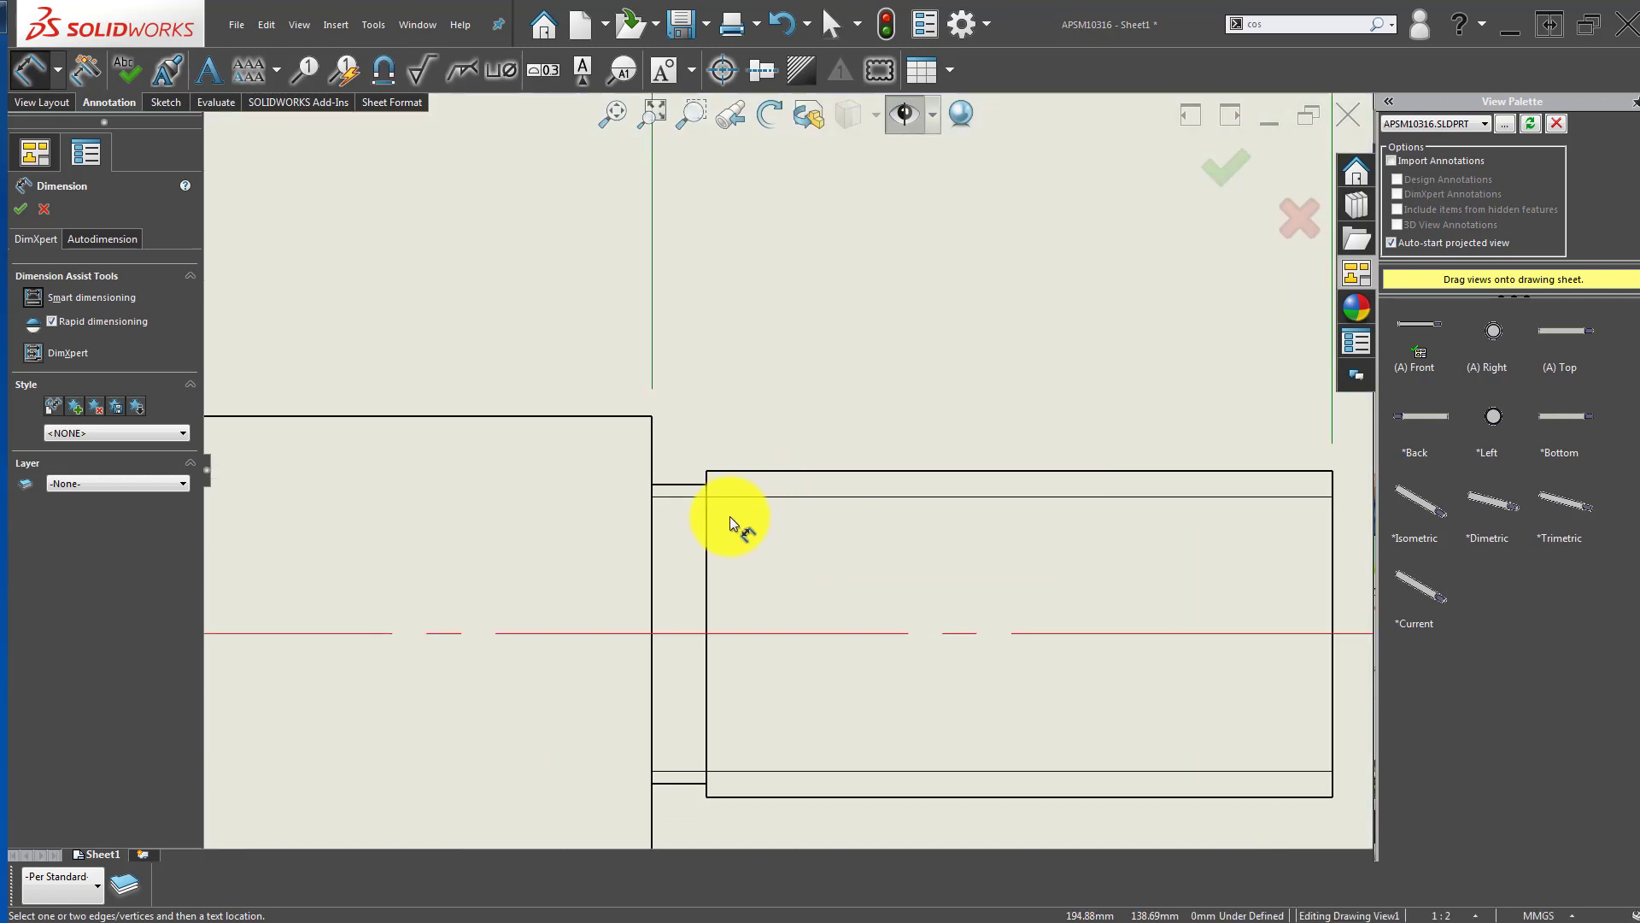
{"action": "left_click", "coordinate": [708, 545]}
{"action": "scroll", "coordinate": [912, 598], "scroll_direction": "up", "scroll_amount": 3}
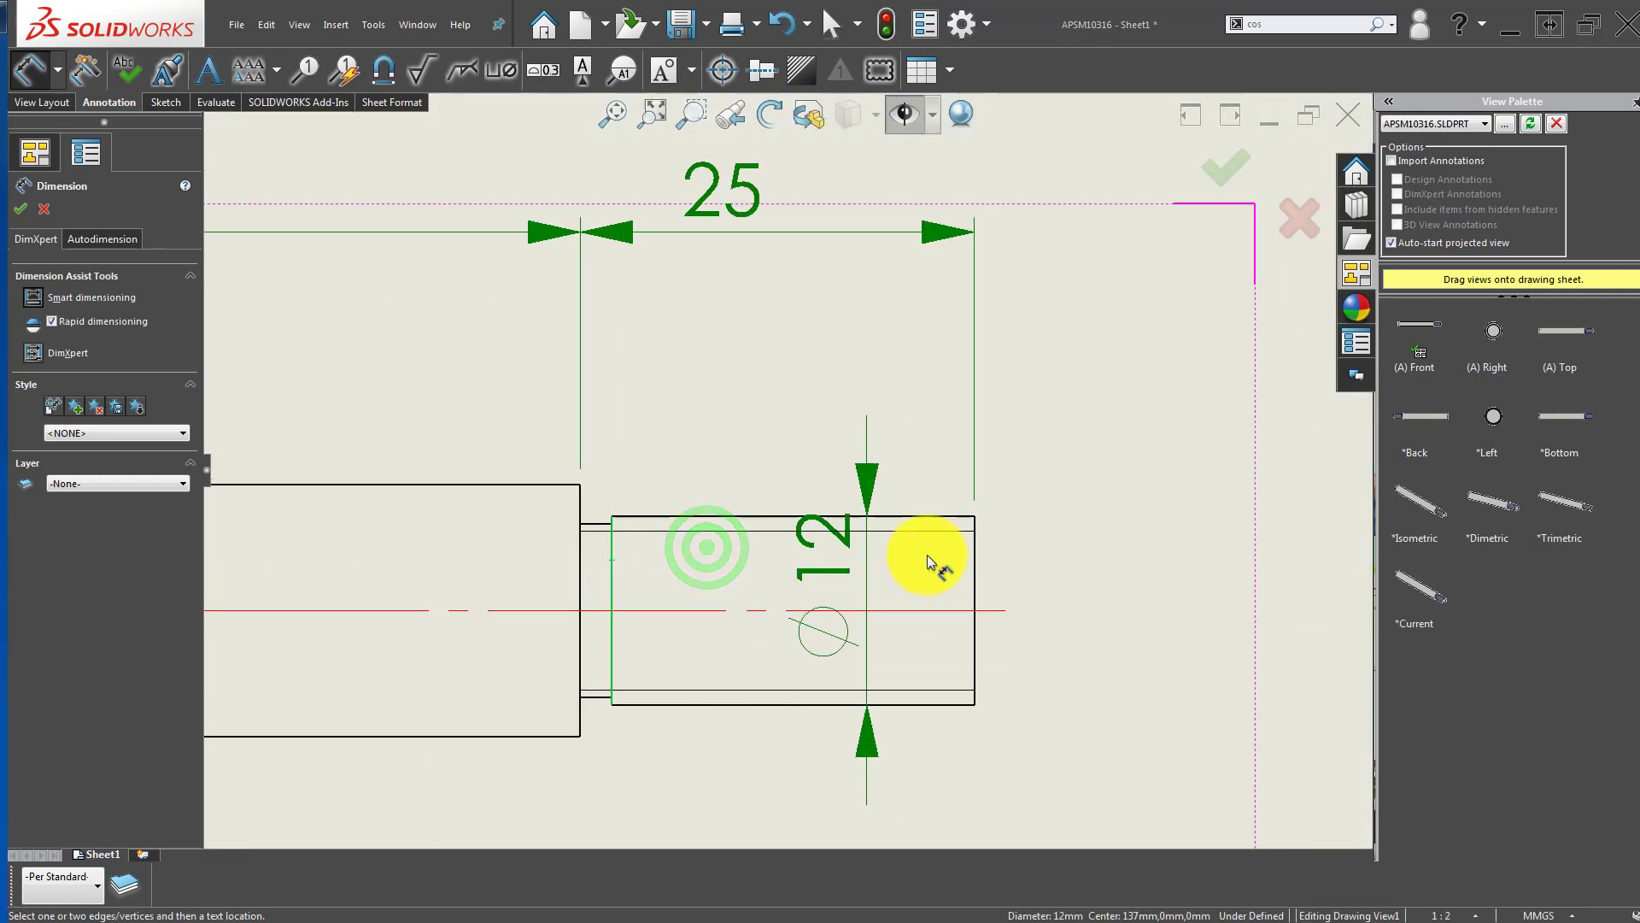
{"action": "left_click", "coordinate": [976, 546]}
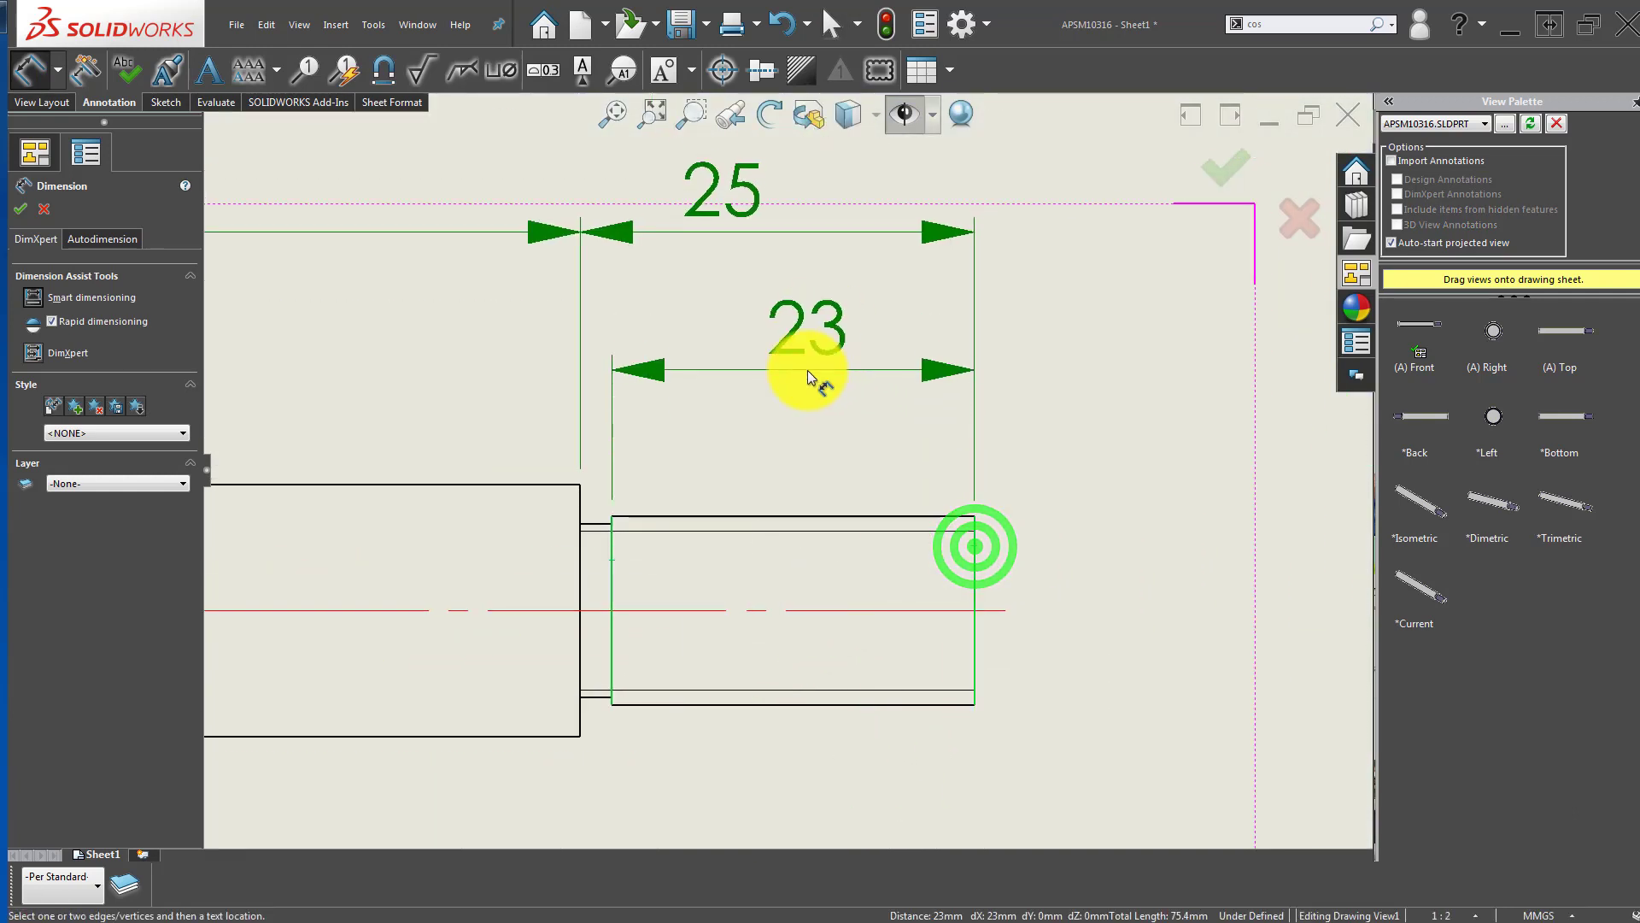
{"action": "left_click", "coordinate": [806, 370]}
{"action": "left_click_drag", "start_coordinate": [813, 336], "coordinate": [784, 404]}
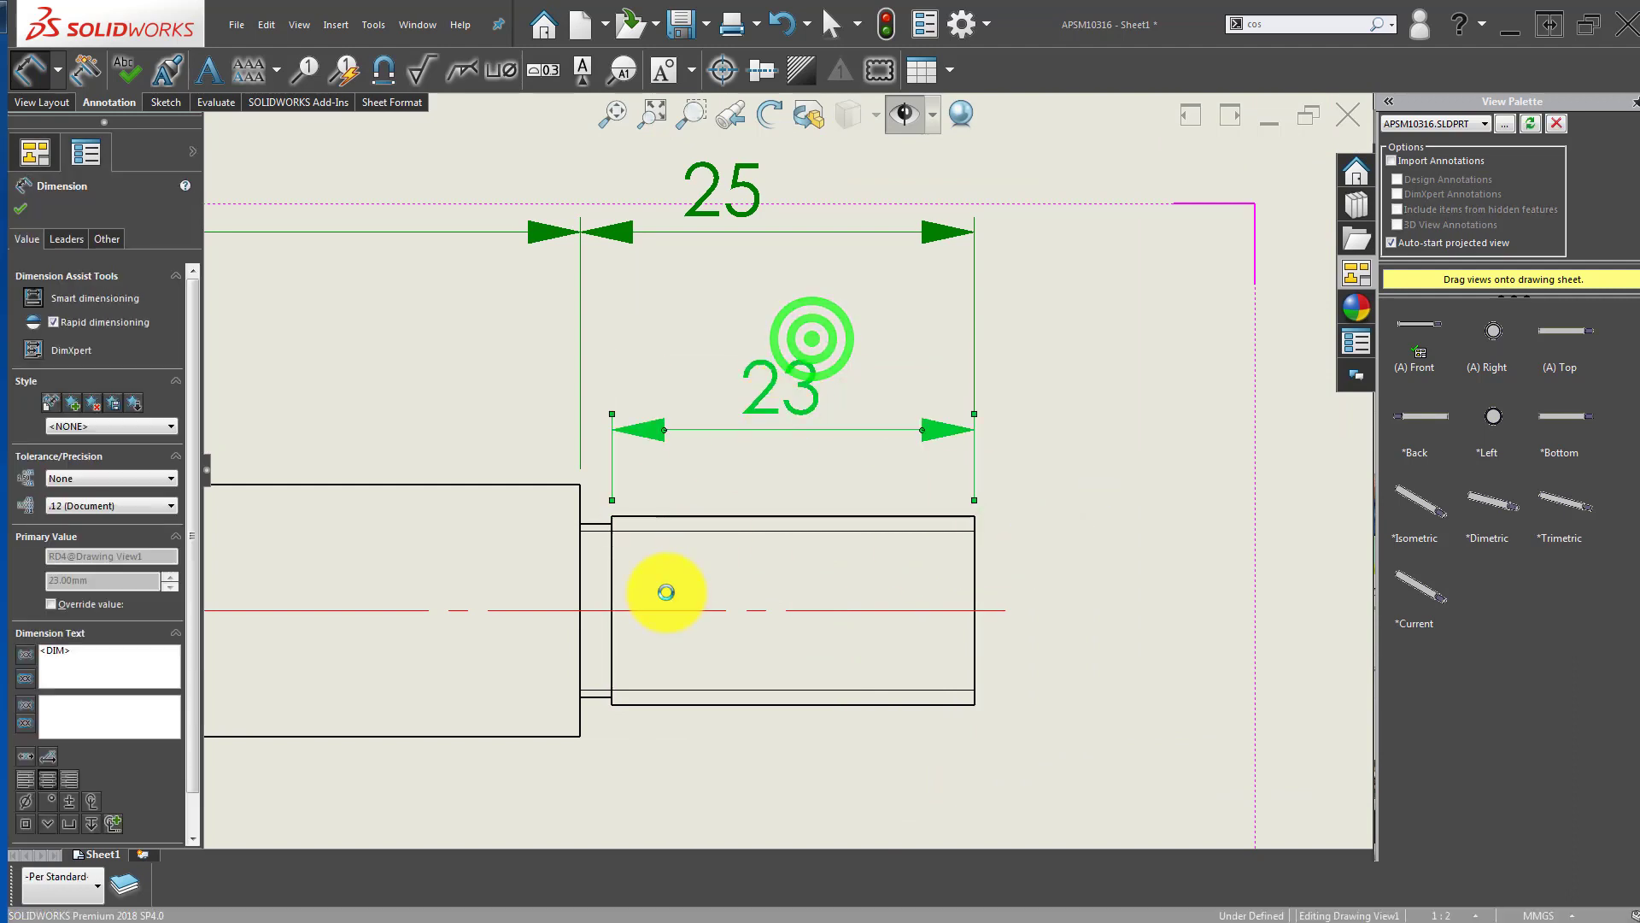
{"action": "key", "text": "Delete"}
Step: Delete the threaded end's overall length dimension and restore it in line with the main body's length dimension
{"action": "scroll", "coordinate": [629, 527], "scroll_direction": "down", "scroll_amount": 2}
{"action": "scroll", "coordinate": [777, 393], "scroll_direction": "up", "scroll_amount": 3}
{"action": "left_click", "coordinate": [780, 377]}
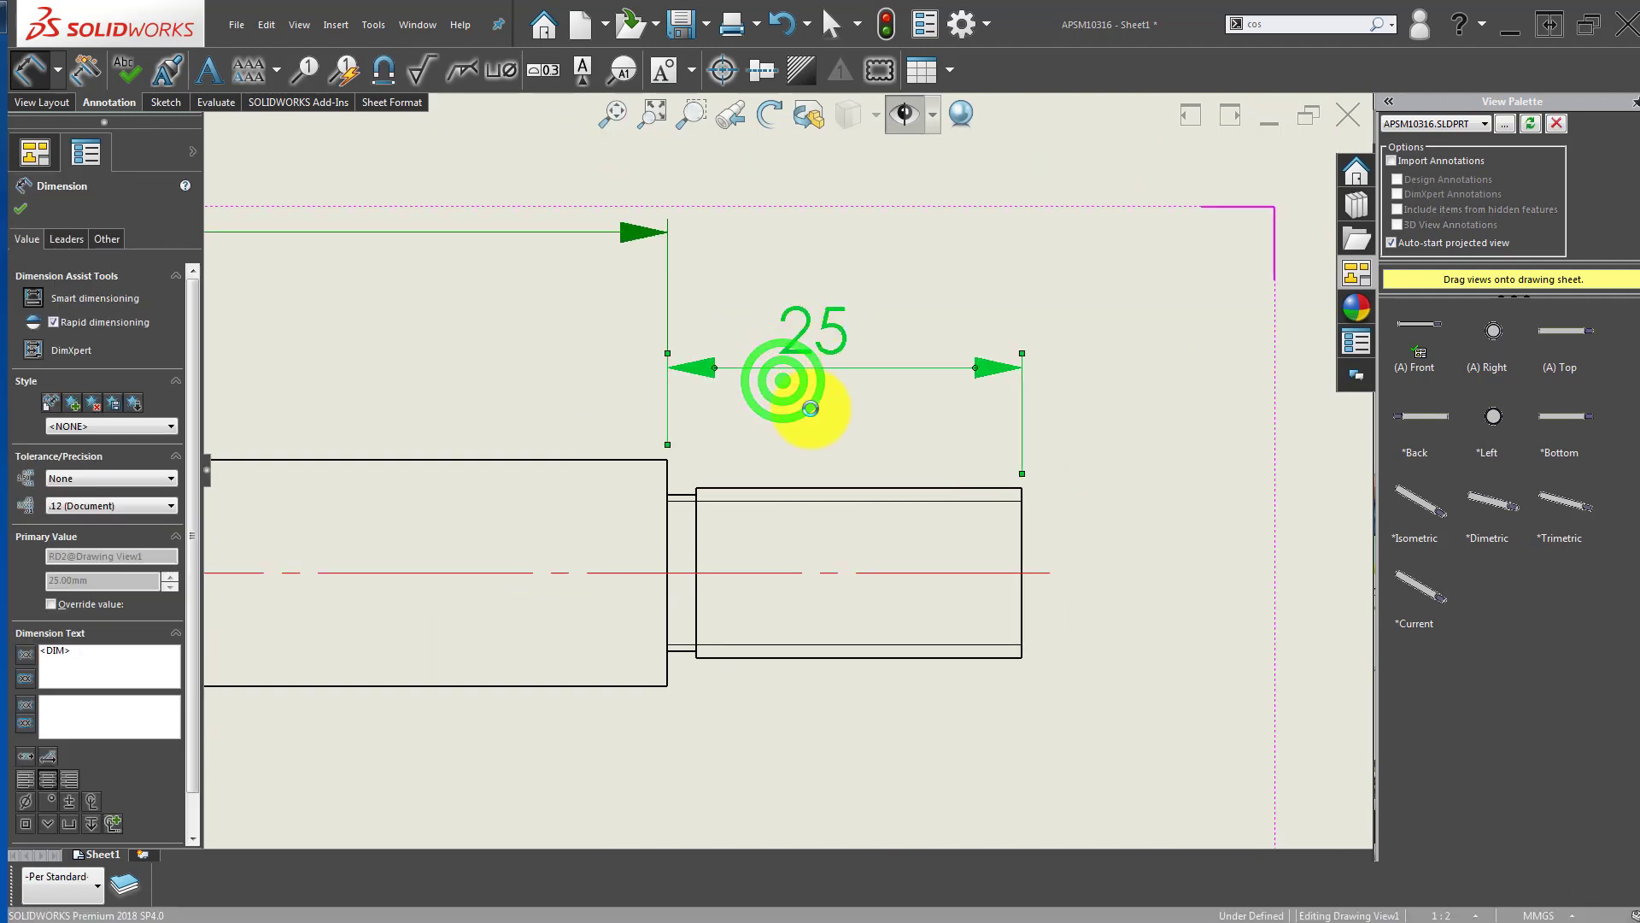
{"action": "key", "text": "Delete"}
{"action": "scroll", "coordinate": [802, 463], "scroll_direction": "down", "scroll_amount": 2}
{"action": "key", "text": "ctrl+z"}
{"action": "left_click_drag", "start_coordinate": [798, 408], "coordinate": [788, 329]}
{"action": "left_click", "coordinate": [1089, 524]}
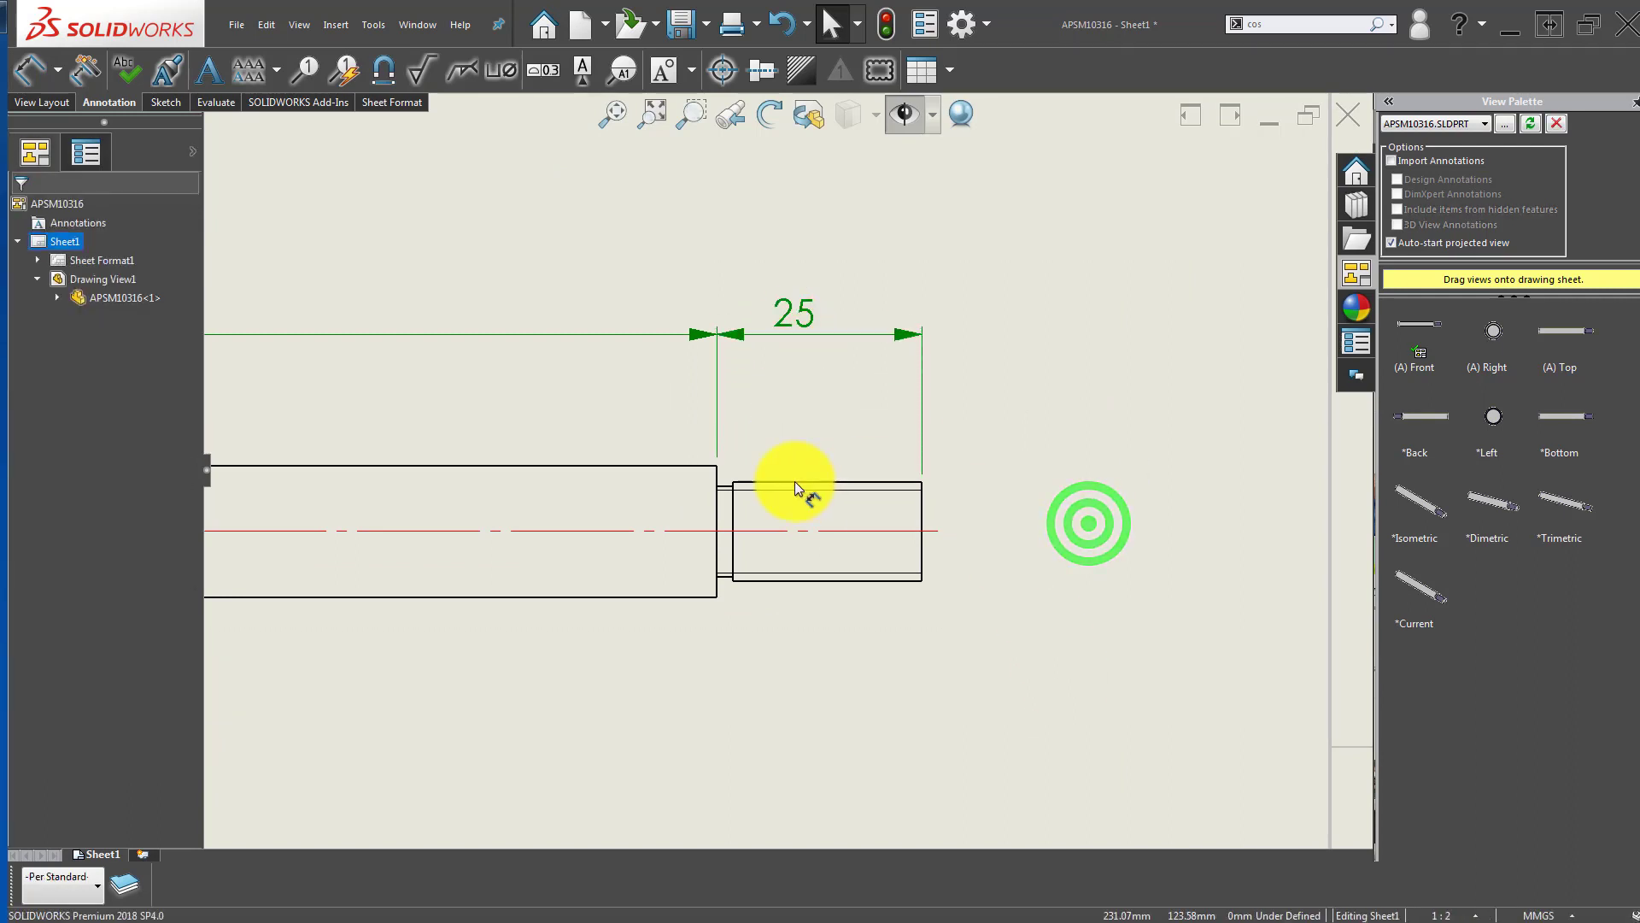
Step: Dimension the undercut's width between the shoulder and the thread start, placing it below the overall end length dimension
{"action": "key", "text": "d"}
{"action": "scroll", "coordinate": [756, 483], "scroll_direction": "down", "scroll_amount": 5}
{"action": "left_click", "coordinate": [716, 516]}
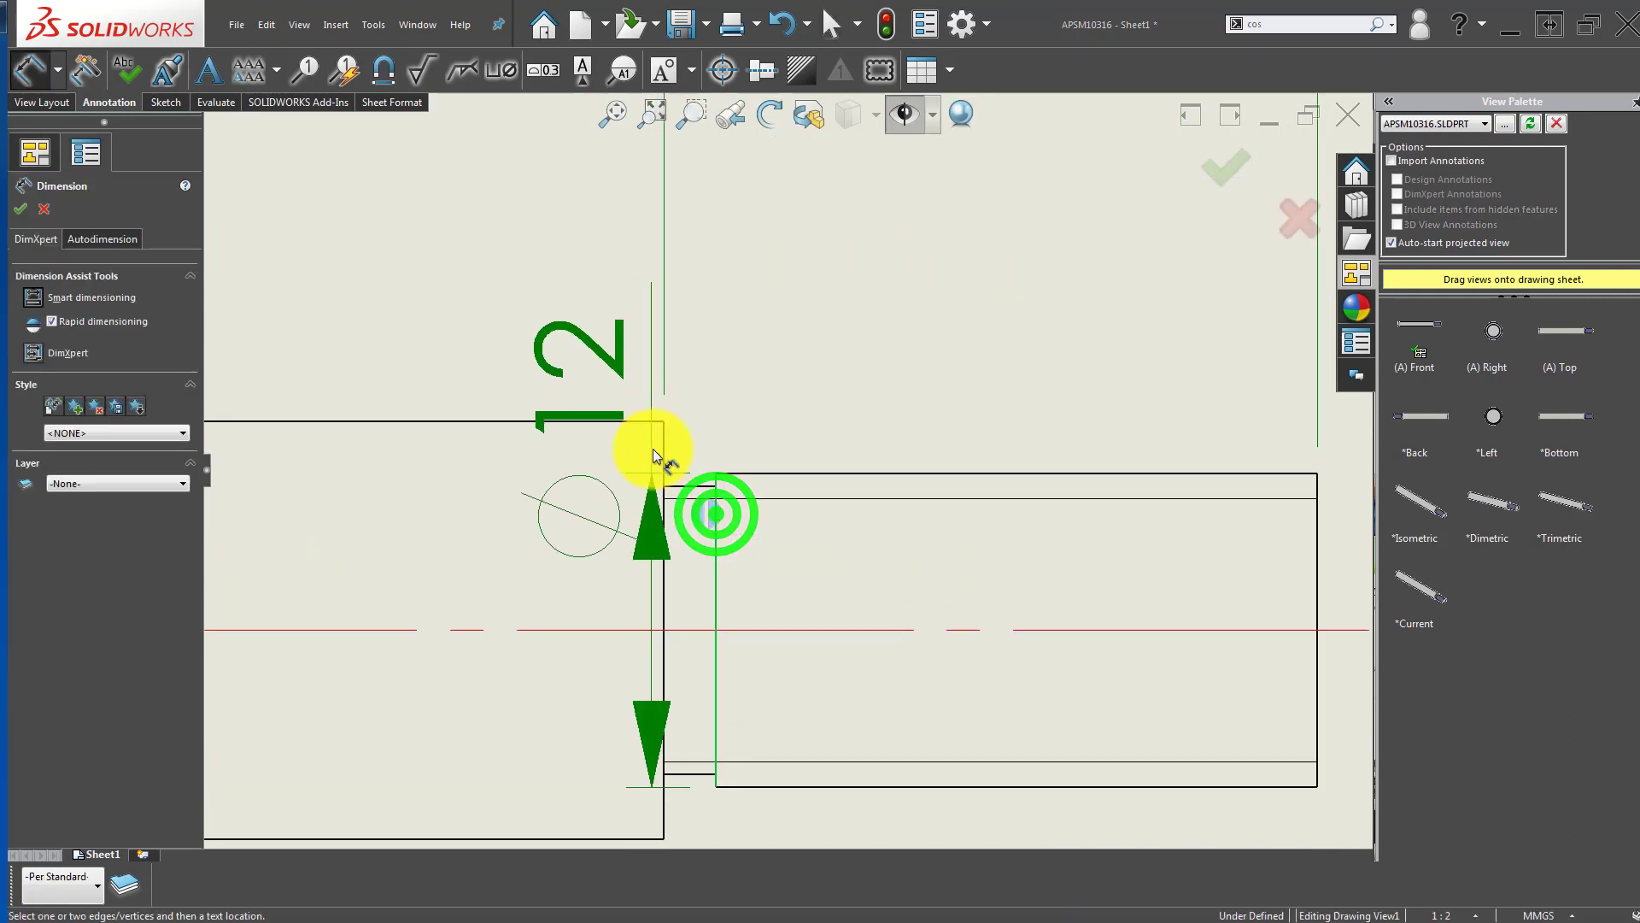
{"action": "left_click", "coordinate": [665, 437]}
{"action": "scroll", "coordinate": [846, 439], "scroll_direction": "up", "scroll_amount": 3}
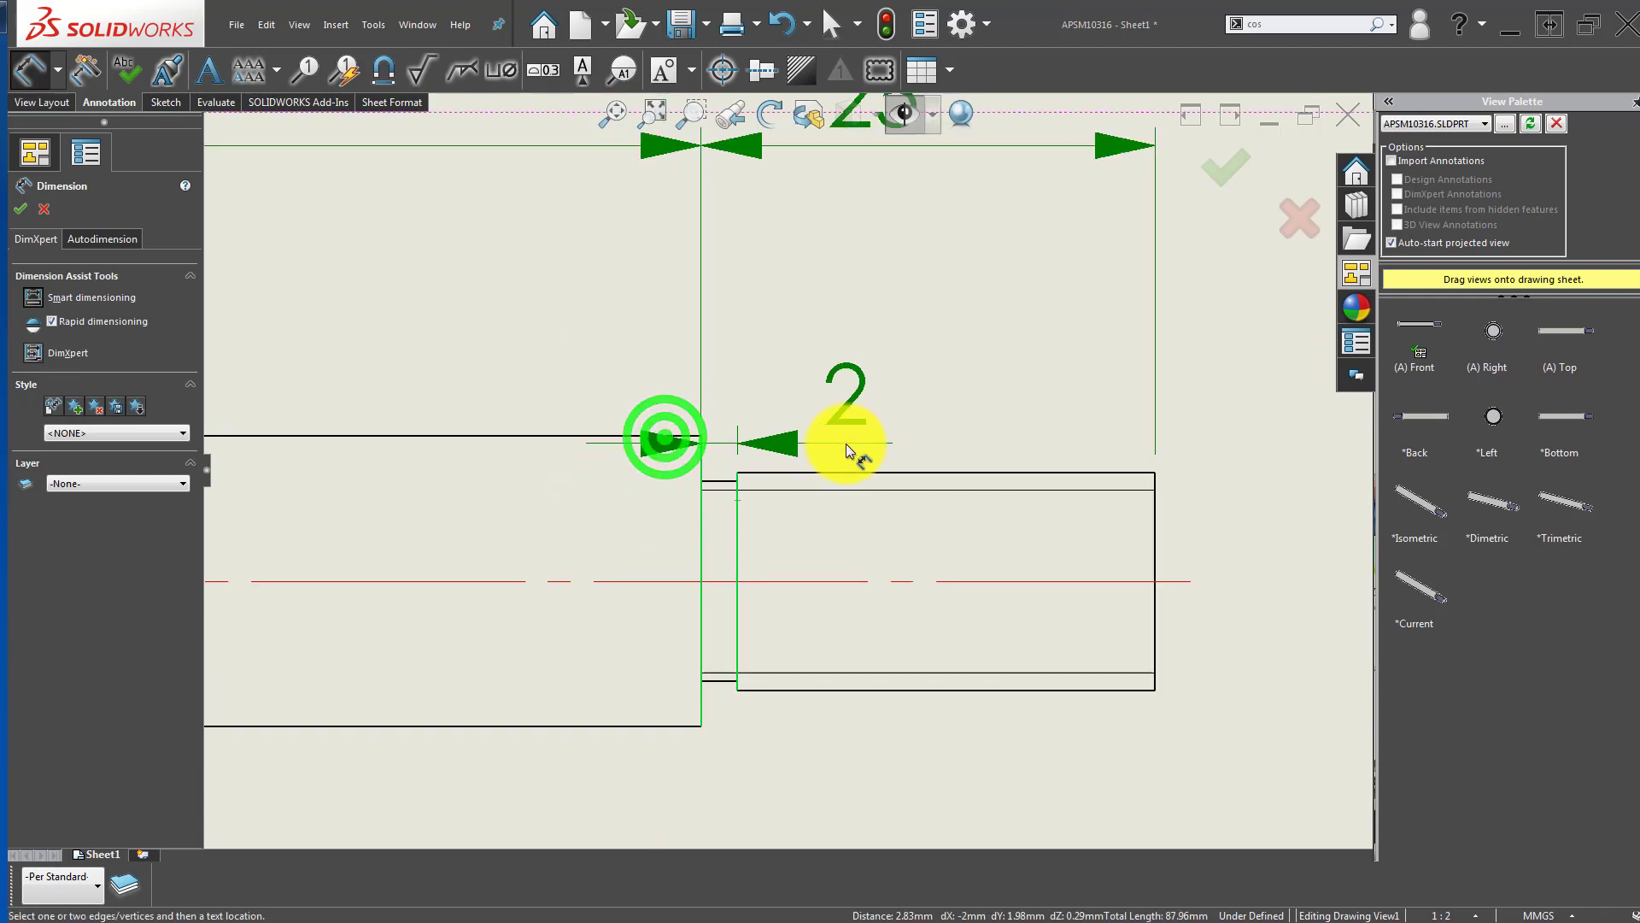
{"action": "left_click", "coordinate": [805, 361]}
{"action": "left_click", "coordinate": [843, 457]}
Step: Try to dimension the undercut's diameter between its upper and lower edges, and remove the unwanted width dimension
{"action": "scroll", "coordinate": [661, 568], "scroll_direction": "down", "scroll_amount": 2}
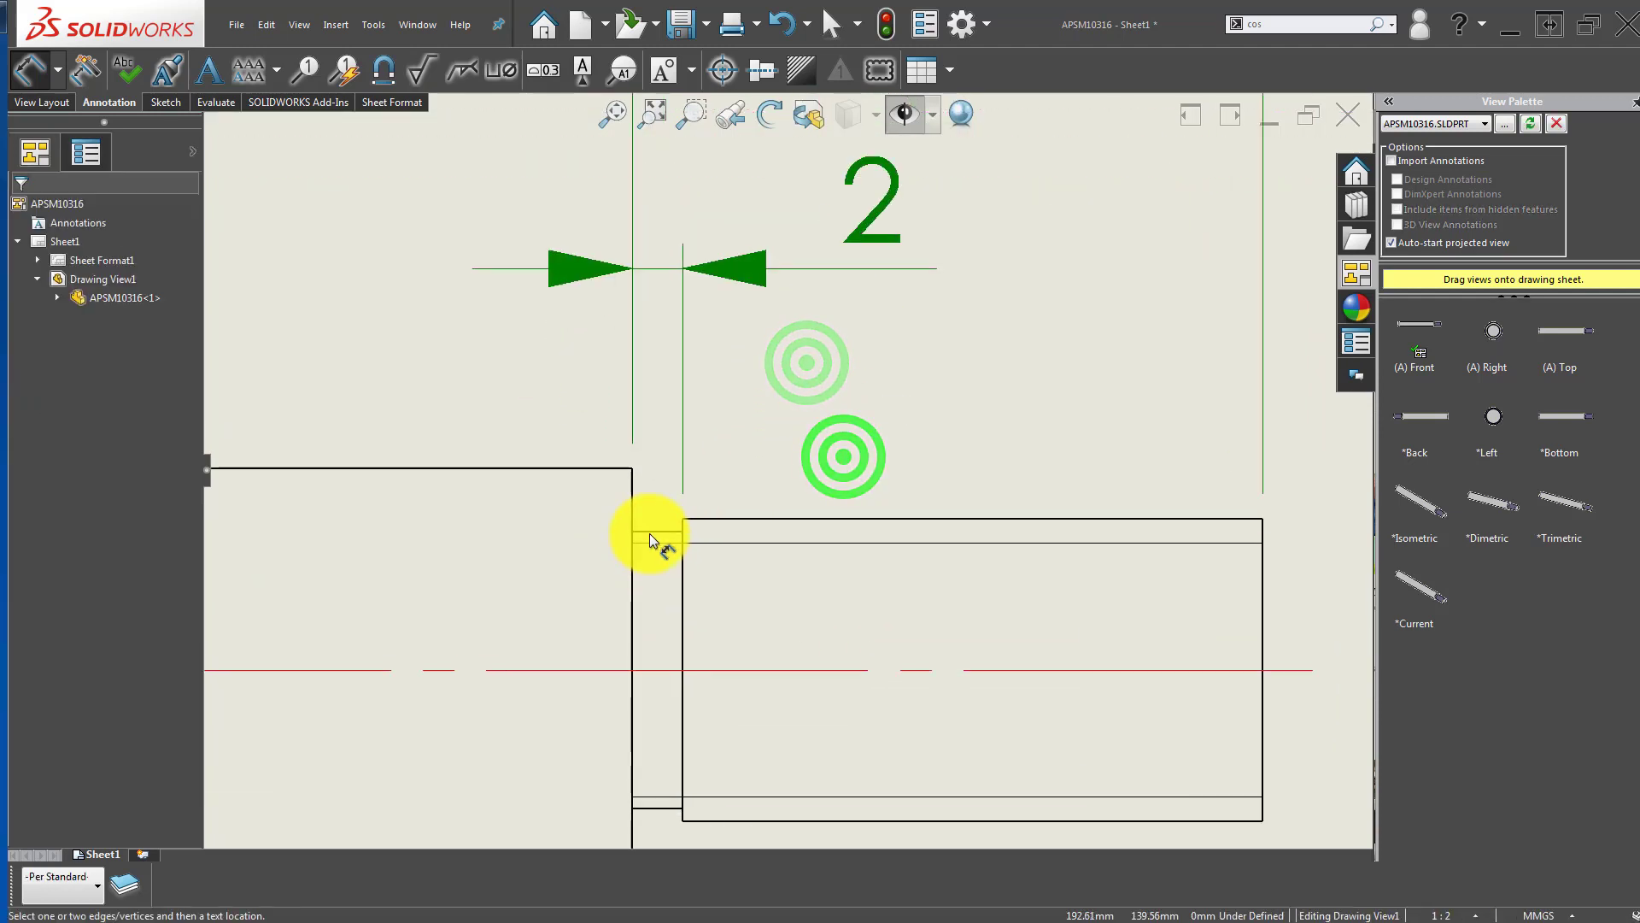
{"action": "left_click", "coordinate": [646, 551]}
{"action": "middle_click_drag", "start_coordinate": [706, 678], "coordinate": [696, 505]}
{"action": "left_click", "coordinate": [651, 634]}
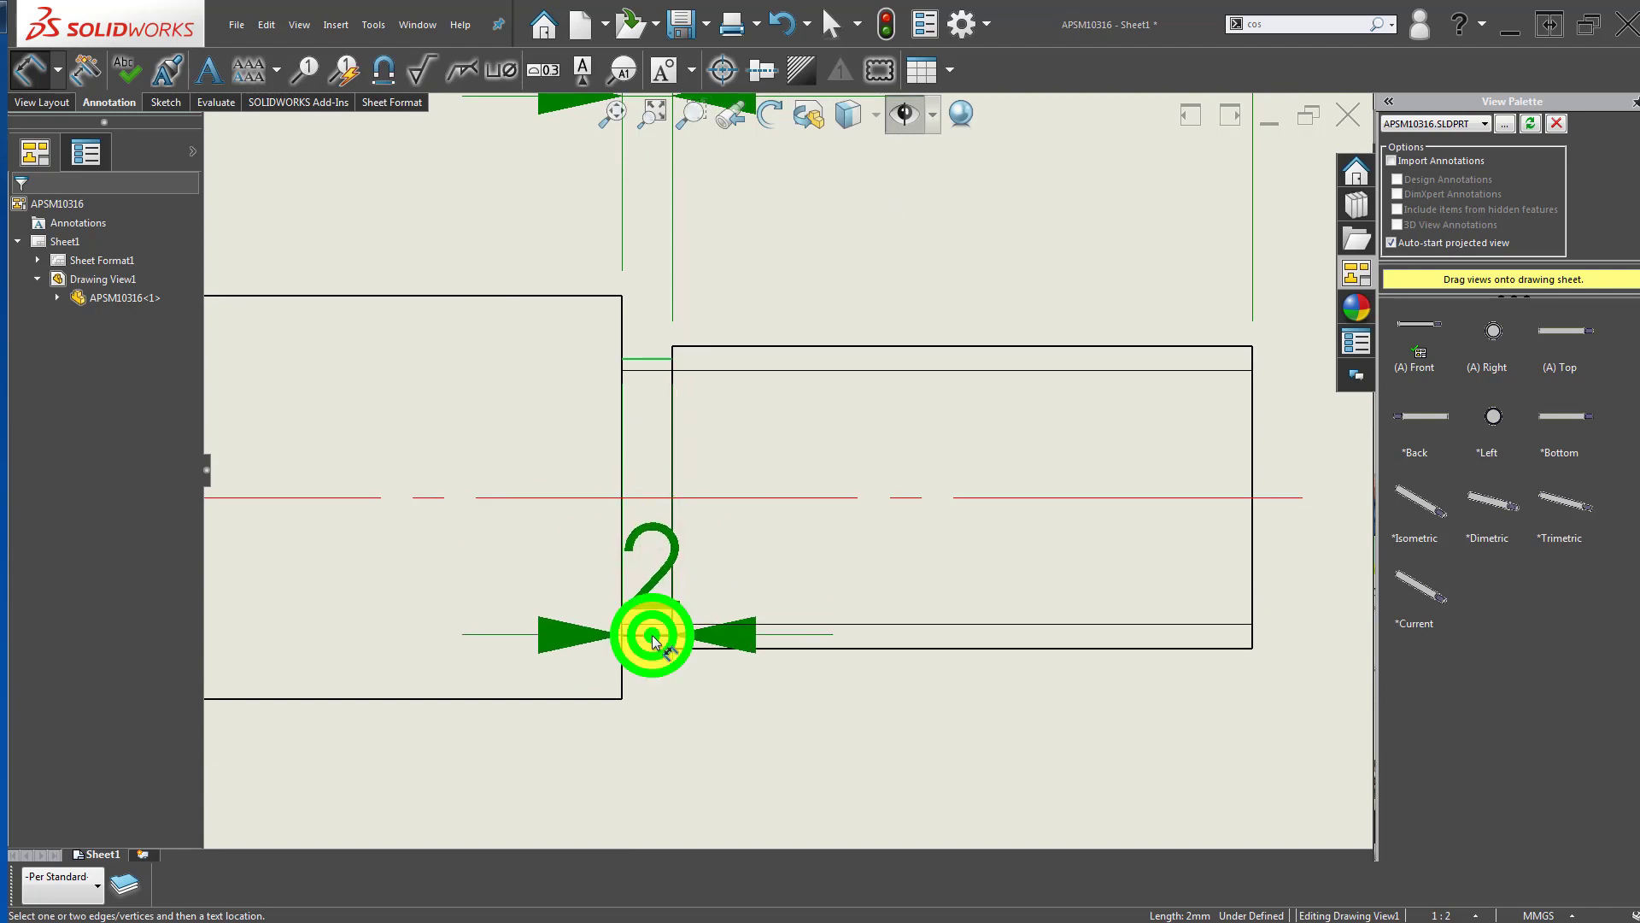
{"action": "key", "text": "Escape"}
{"action": "left_click", "coordinate": [633, 598]}
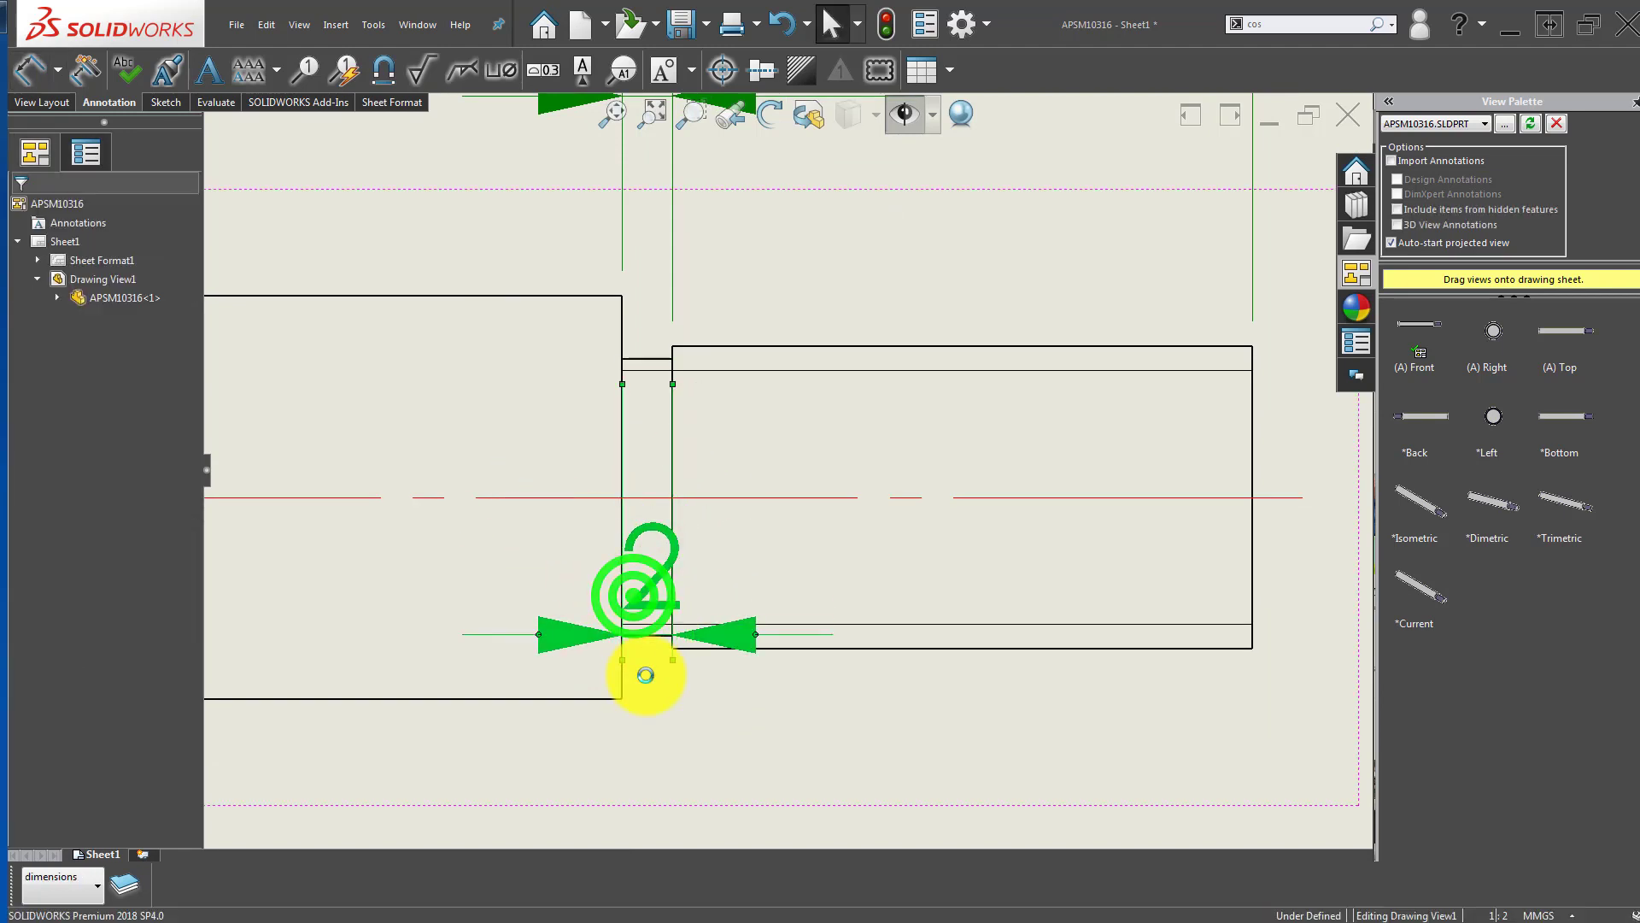
{"action": "left_click", "coordinate": [654, 635]}
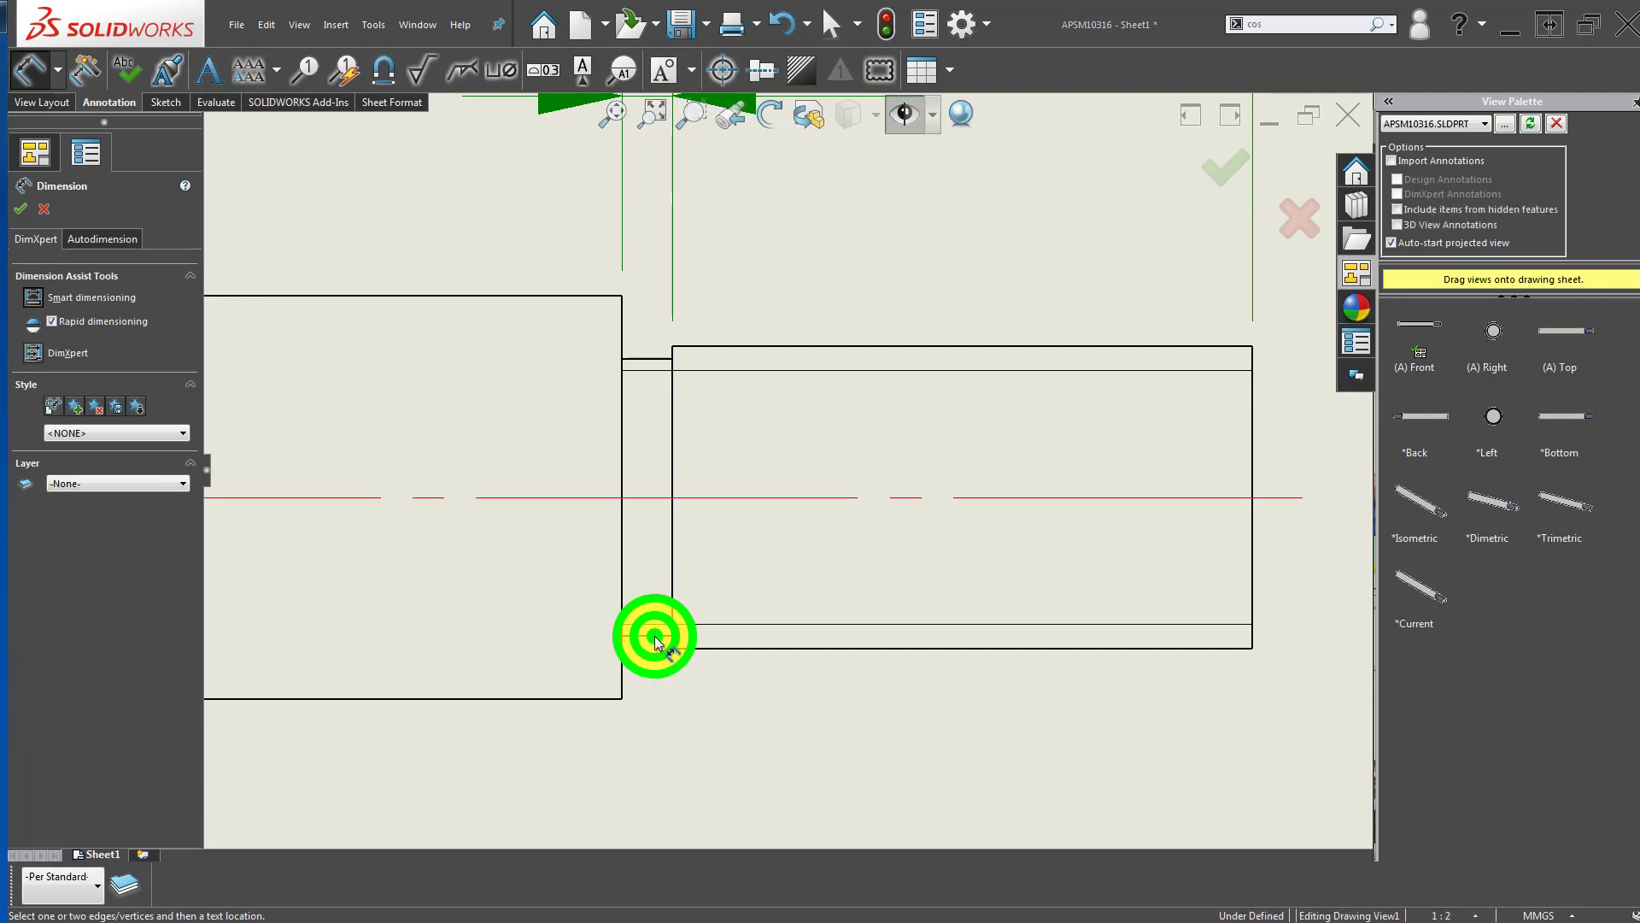
Step: Rebuild the drawing and dimension the undercut's diameter between its upper and lower edges, placing it on the main body near the shoulder
{"action": "scroll", "coordinate": [722, 341], "scroll_direction": "up", "scroll_amount": 2}
{"action": "left_click", "coordinate": [880, 25]}
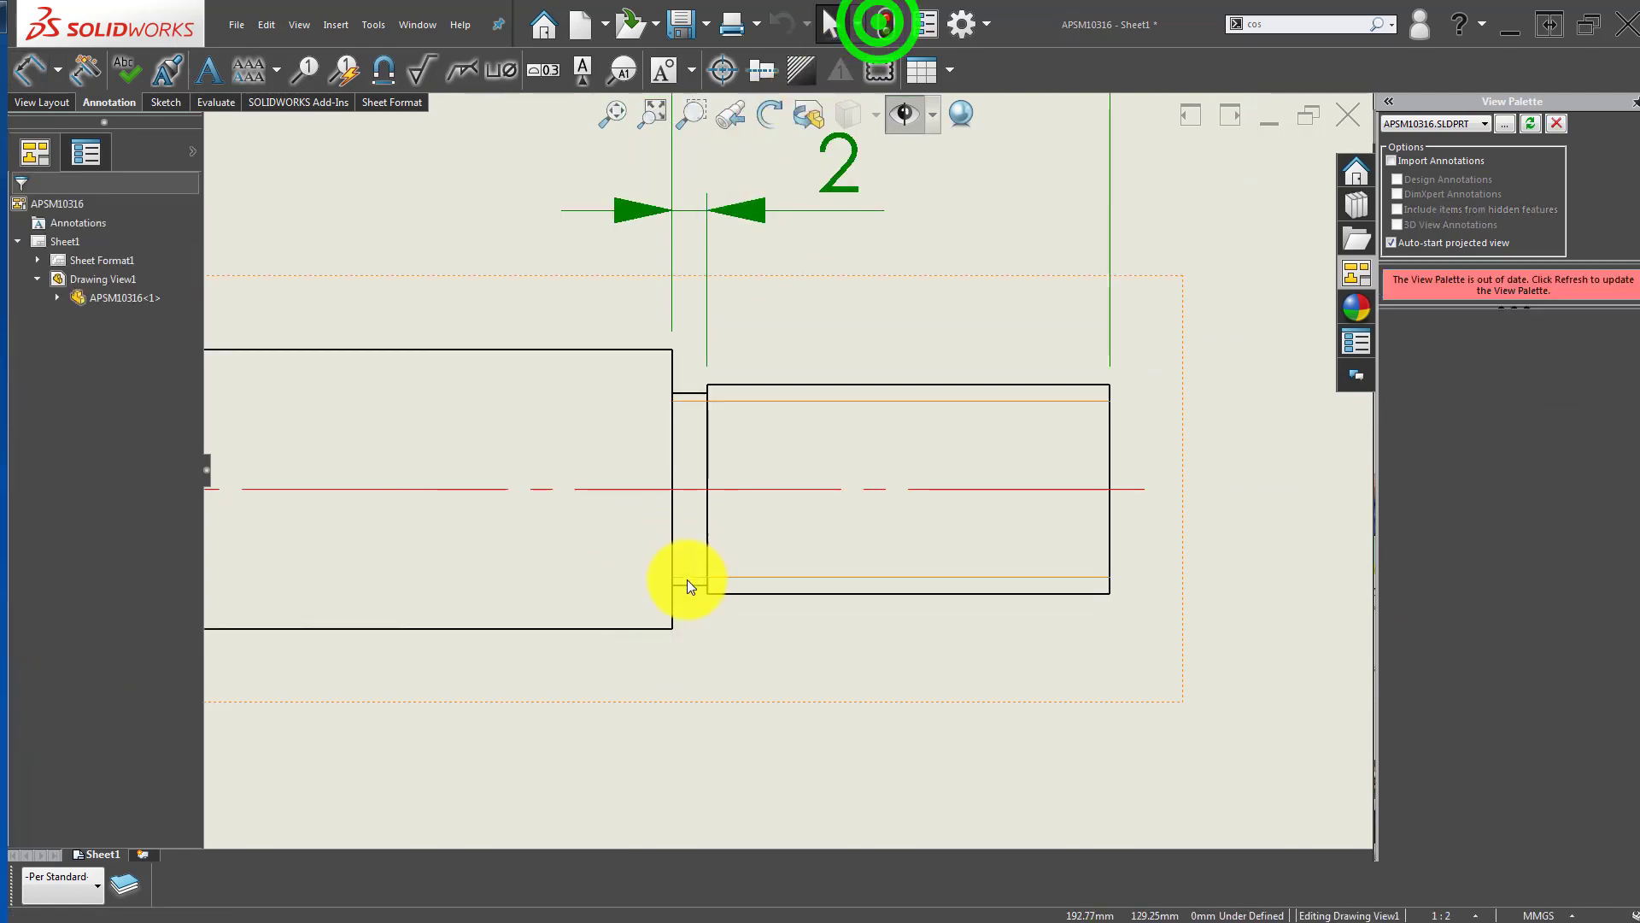
{"action": "scroll", "coordinate": [687, 579], "scroll_direction": "down", "scroll_amount": 2}
{"action": "right_click_drag", "start_coordinate": [715, 740], "coordinate": [712, 666]}
{"action": "left_click", "coordinate": [699, 578]}
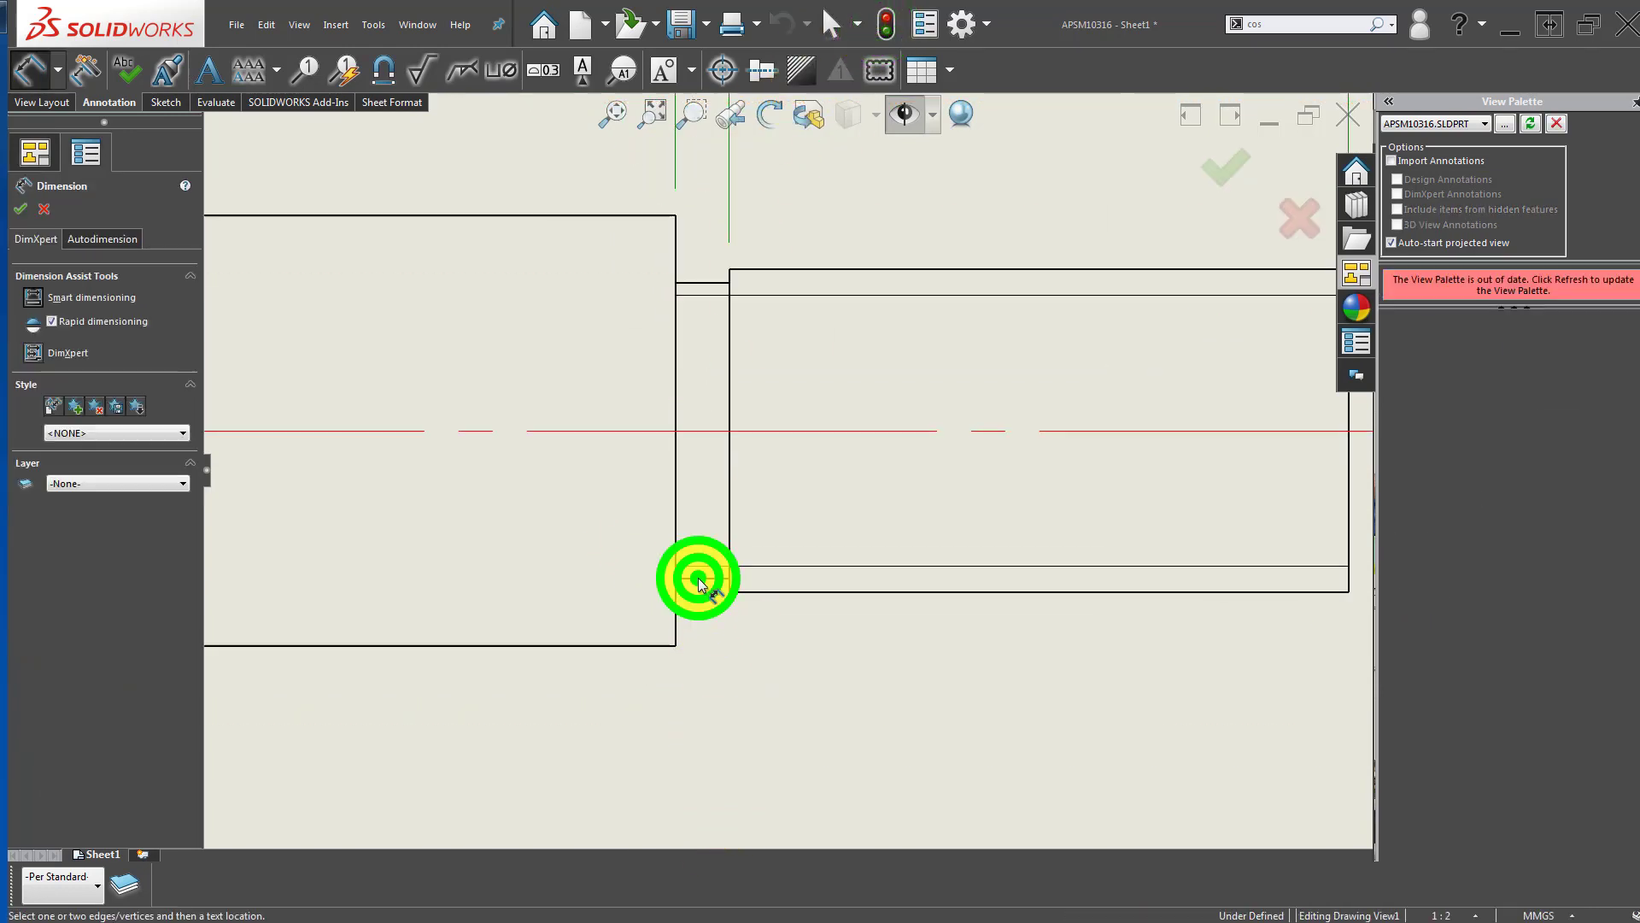
{"action": "left_click", "coordinate": [704, 580]}
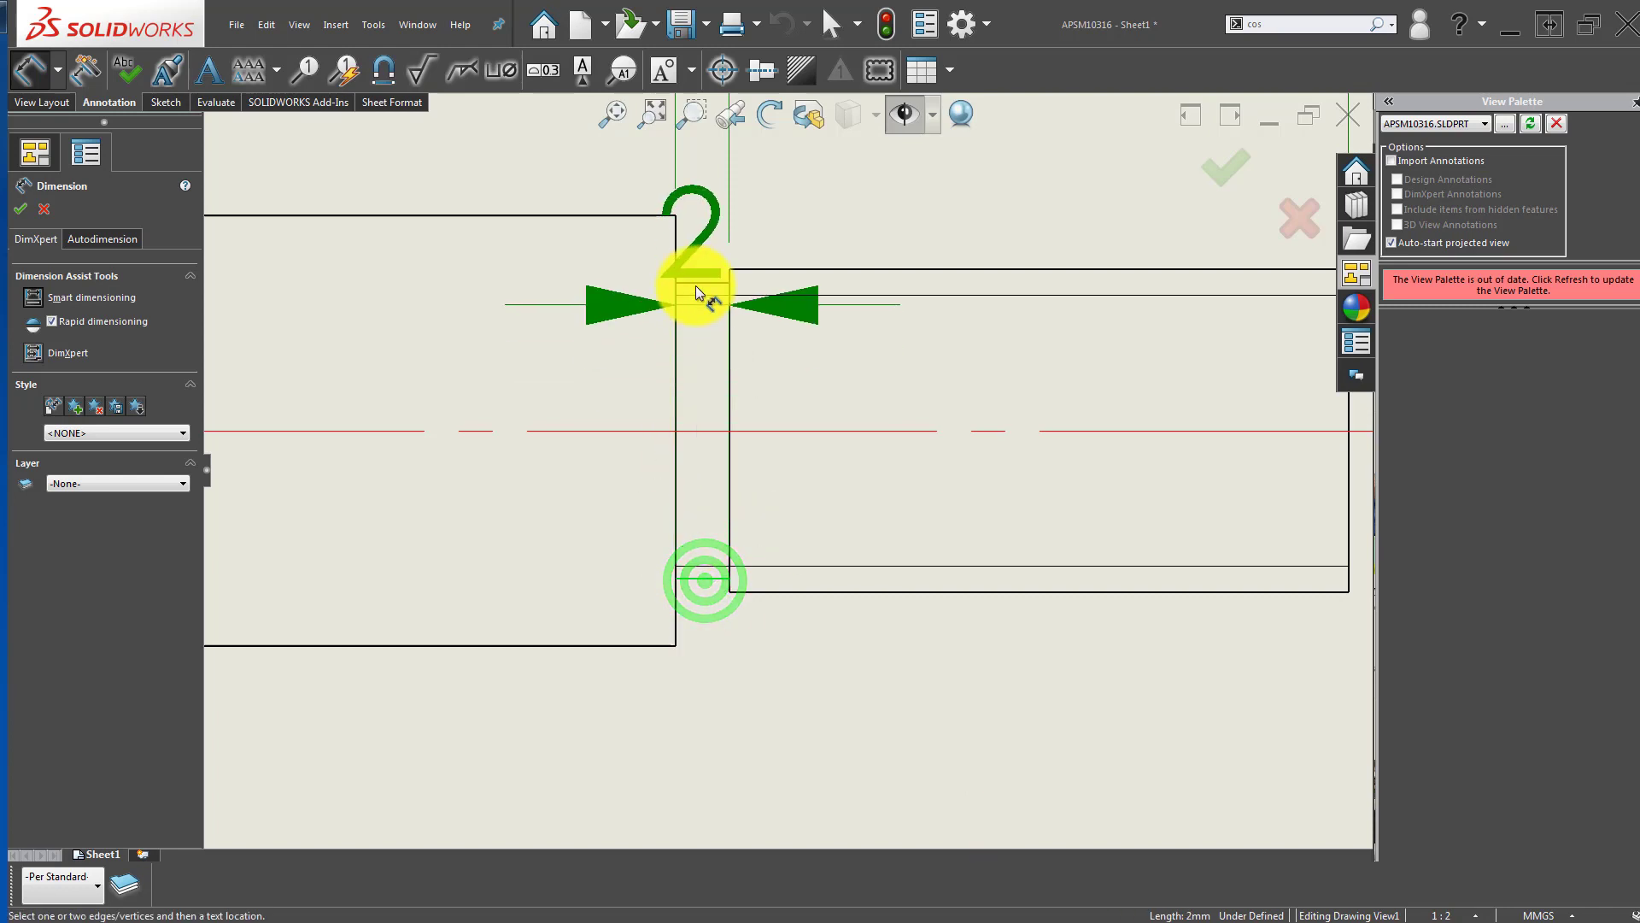
{"action": "left_click", "coordinate": [695, 282]}
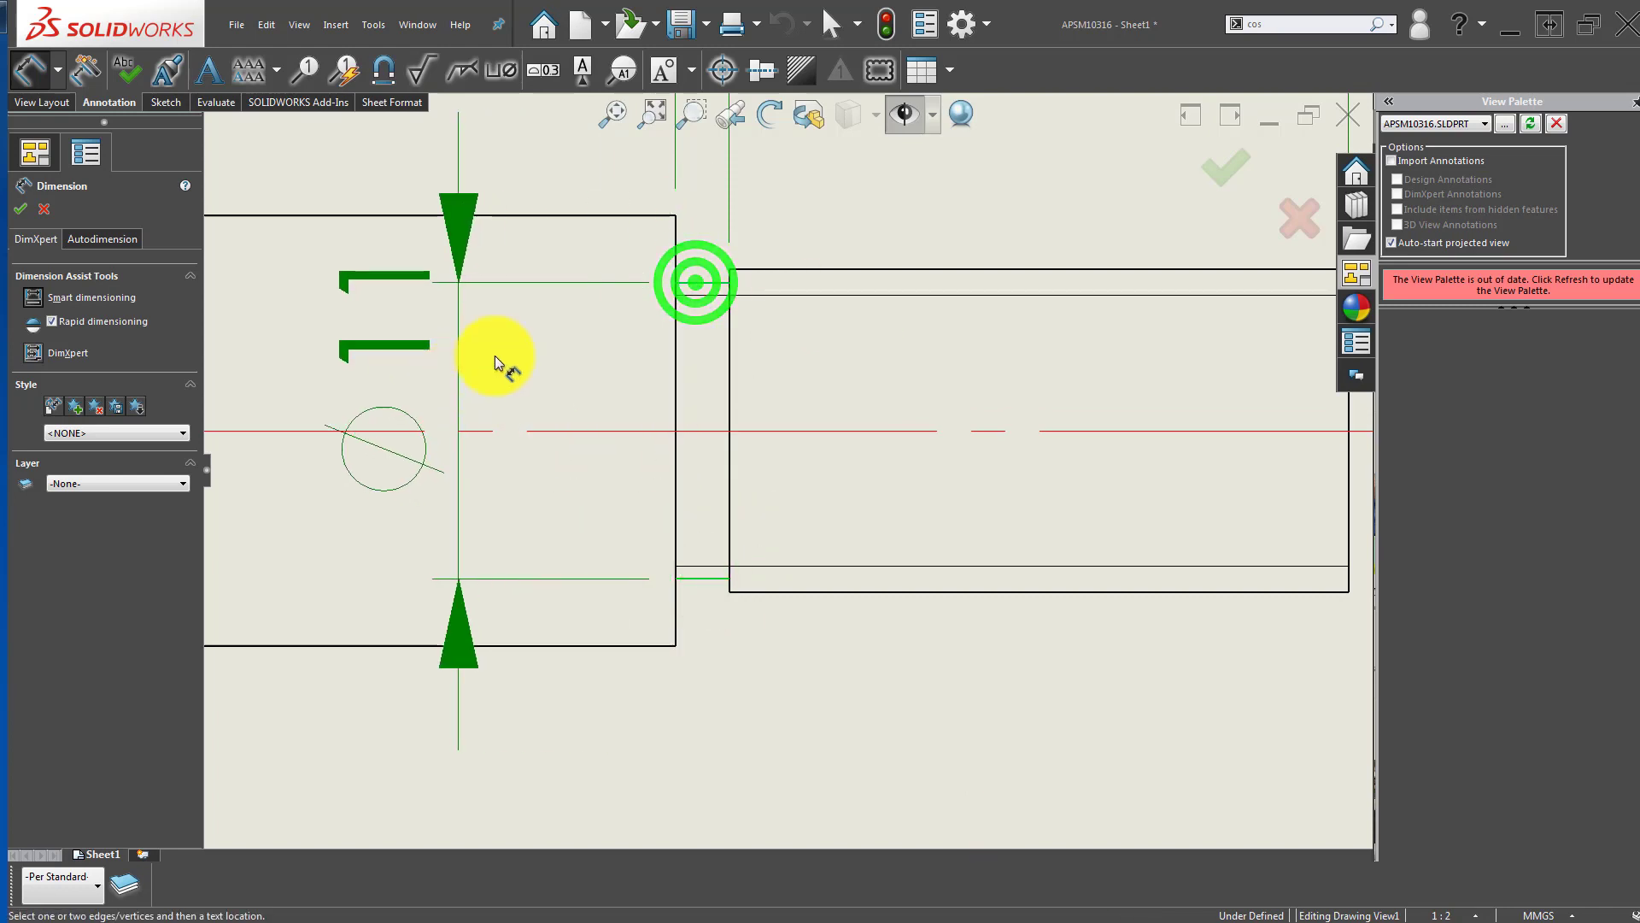
{"action": "left_click", "coordinate": [542, 389]}
{"action": "left_click_drag", "start_coordinate": [495, 359], "coordinate": [487, 412]}
{"action": "scroll", "coordinate": [487, 412], "scroll_direction": "up", "scroll_amount": 5}
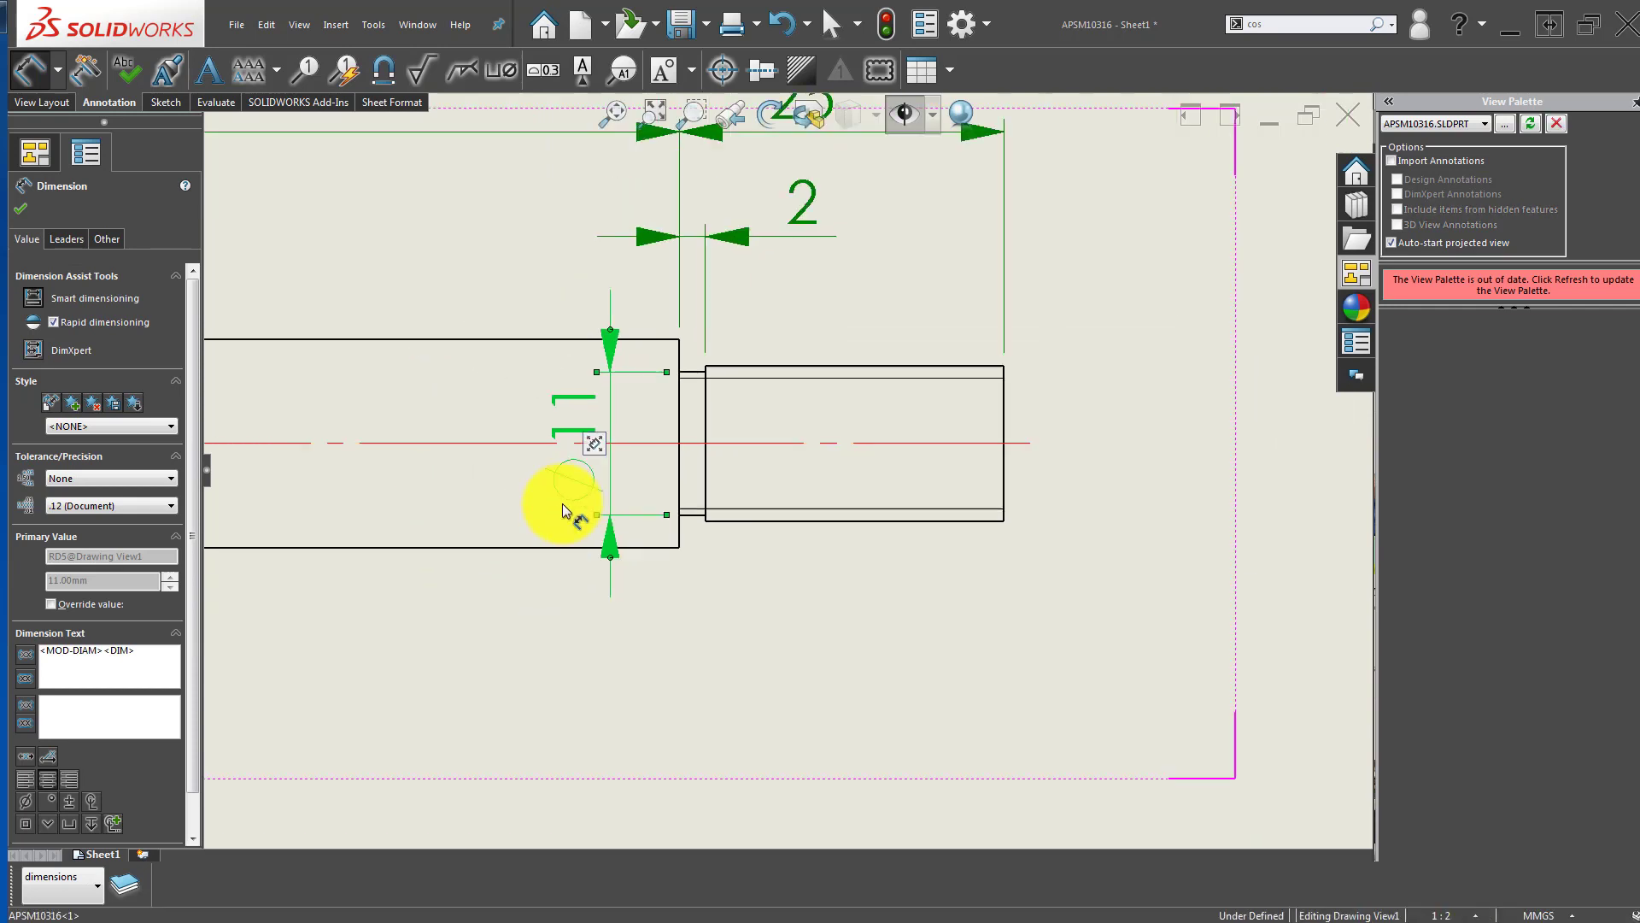
{"action": "key", "text": "Escape"}
Step: Open the shaft part from the drawing view and open its cosmetic thread feature for editing
{"action": "left_click", "coordinate": [808, 416]}
{"action": "left_click", "coordinate": [861, 354]}
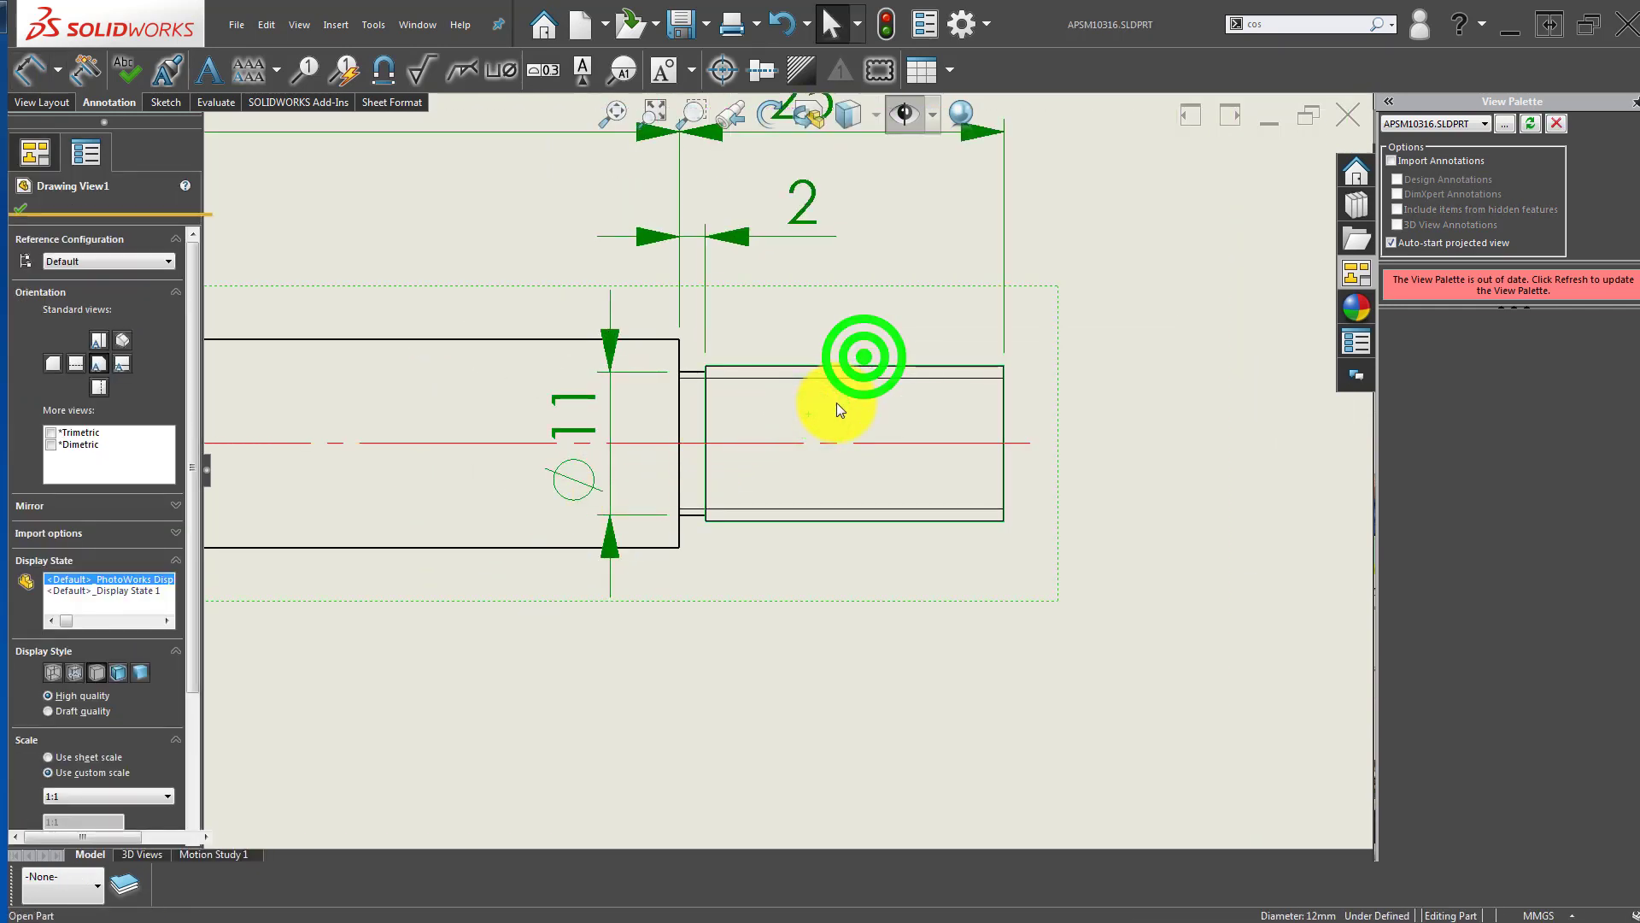
{"action": "left_click", "coordinate": [86, 373]}
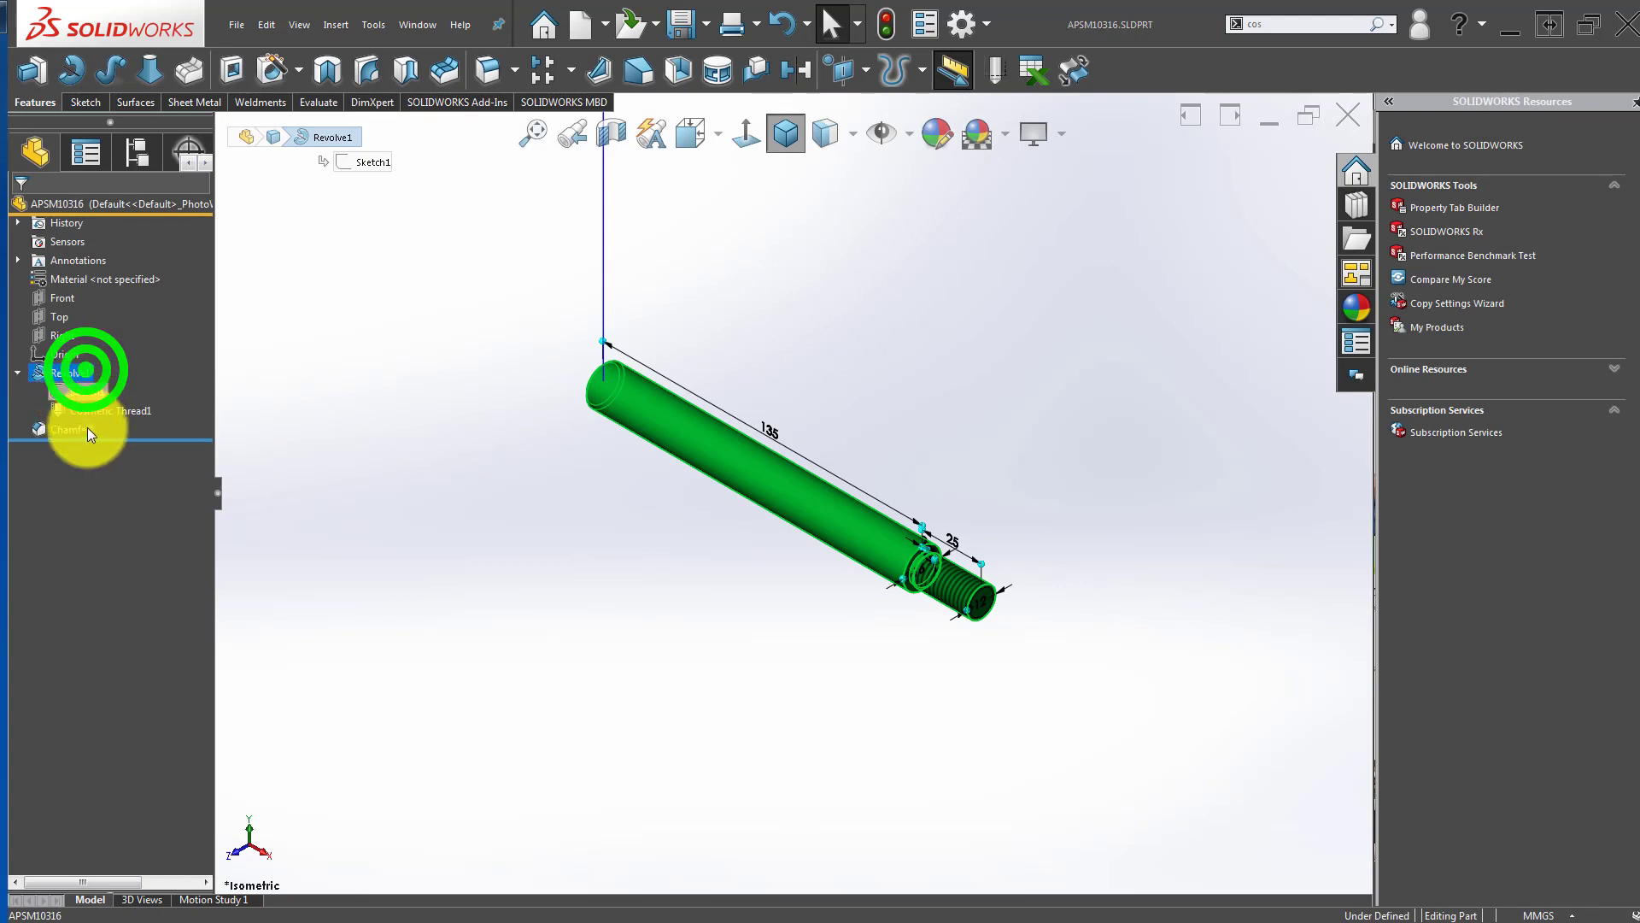
{"action": "left_click", "coordinate": [95, 414]}
{"action": "left_click", "coordinate": [114, 367]}
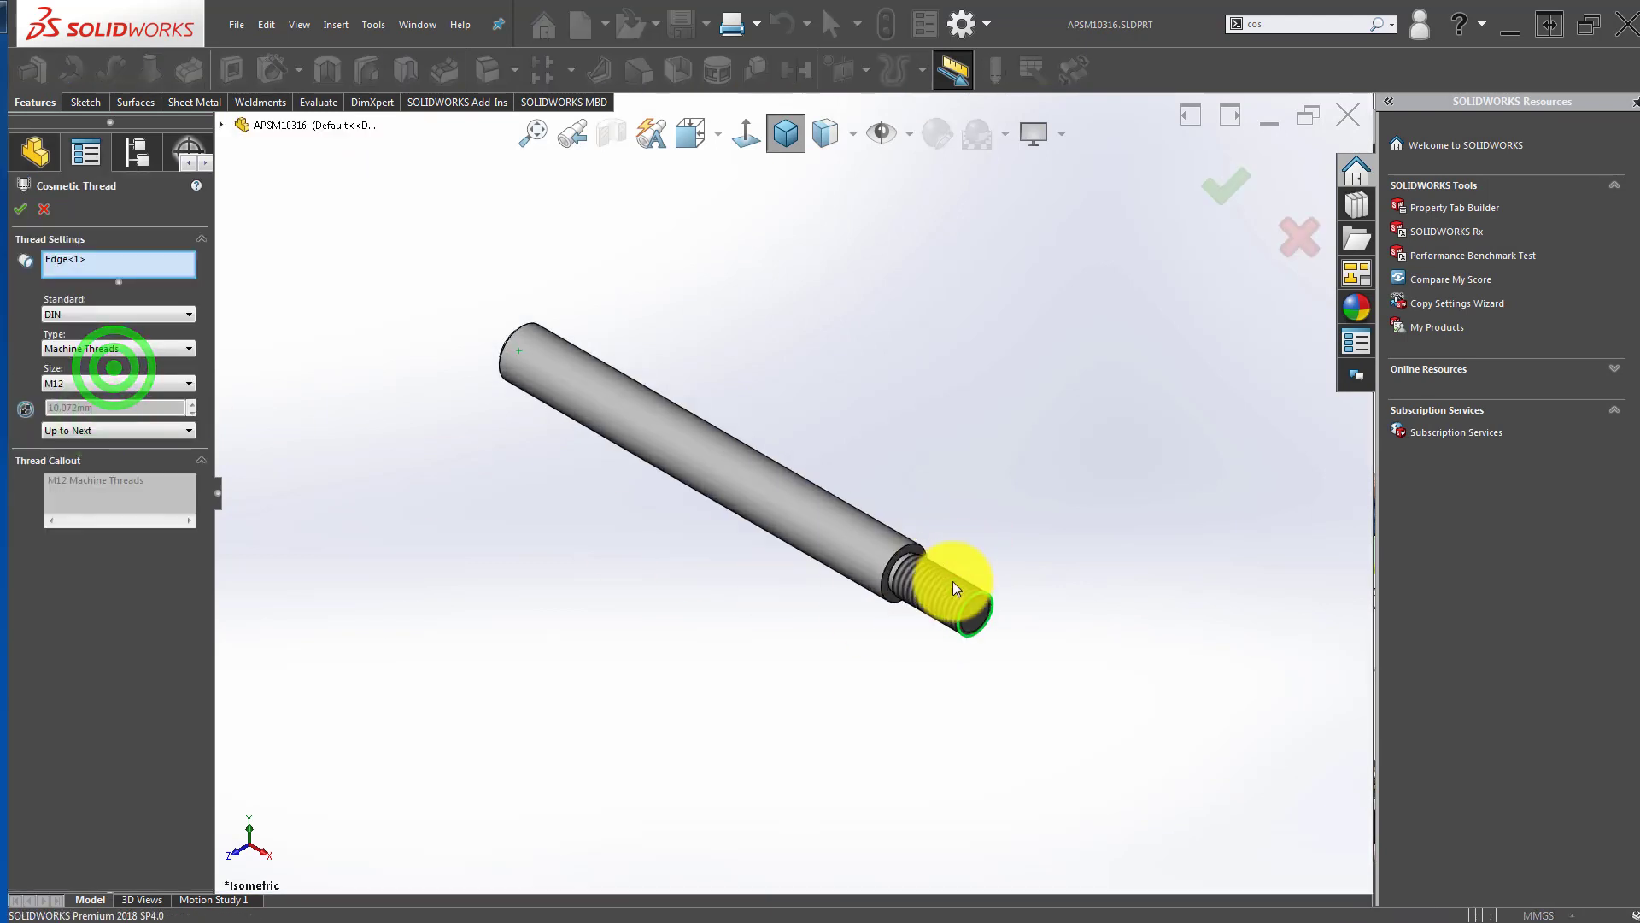
Step: Set the cosmetic thread's end condition to Blind, accept the edit, and close the part to return to the drawing
{"action": "scroll", "coordinate": [955, 588], "scroll_direction": "down", "scroll_amount": 5}
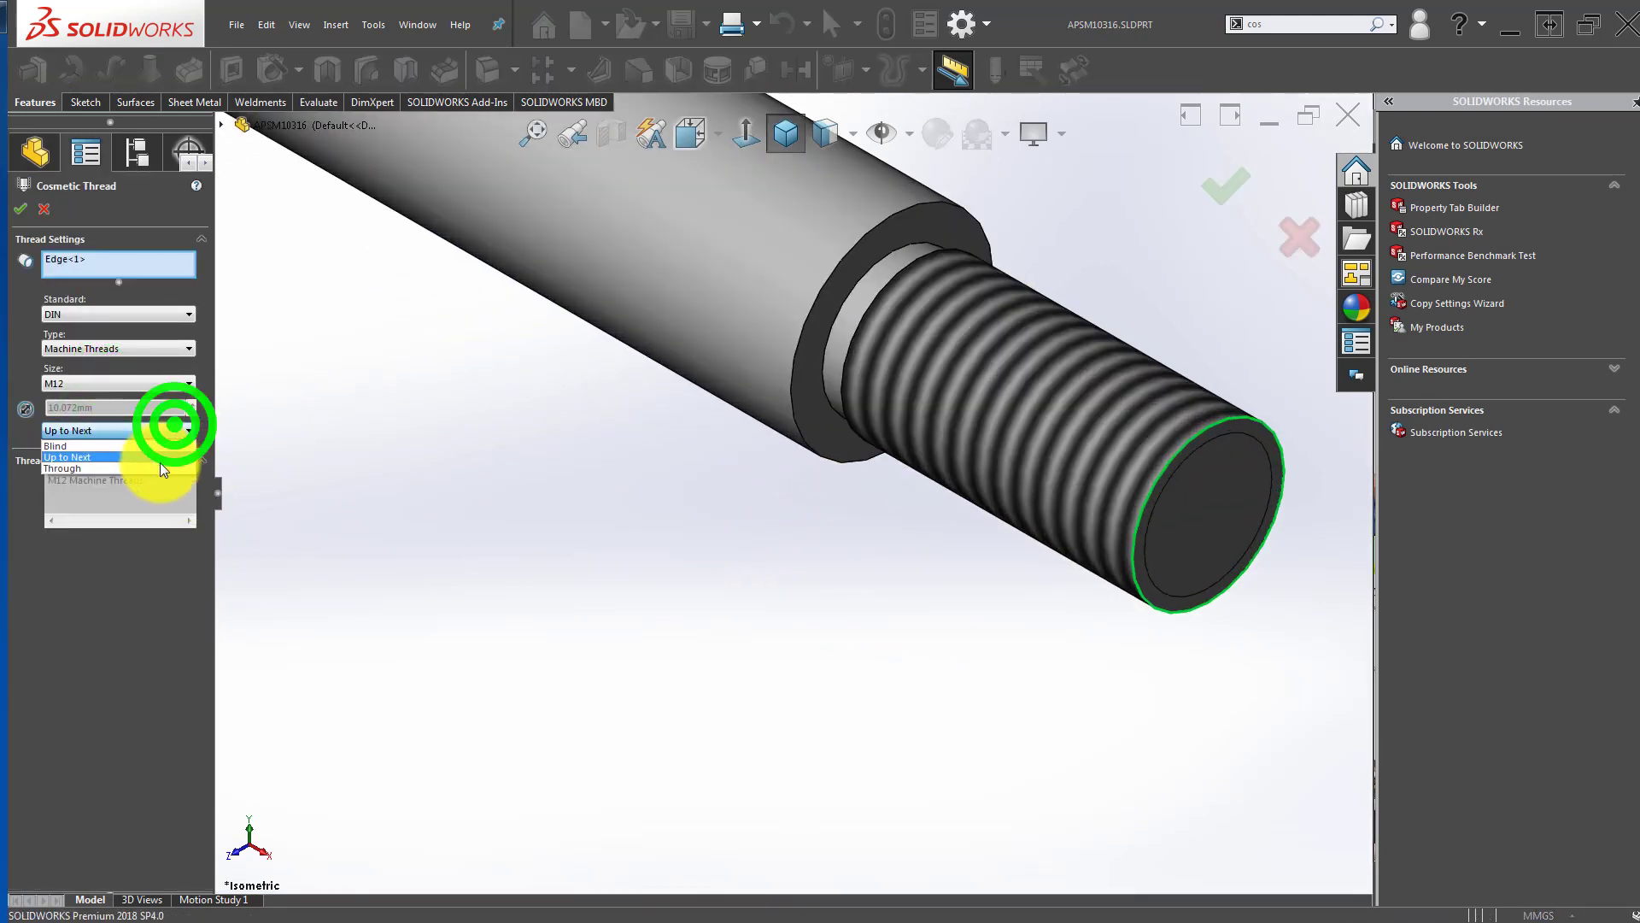
{"action": "left_click", "coordinate": [145, 458]}
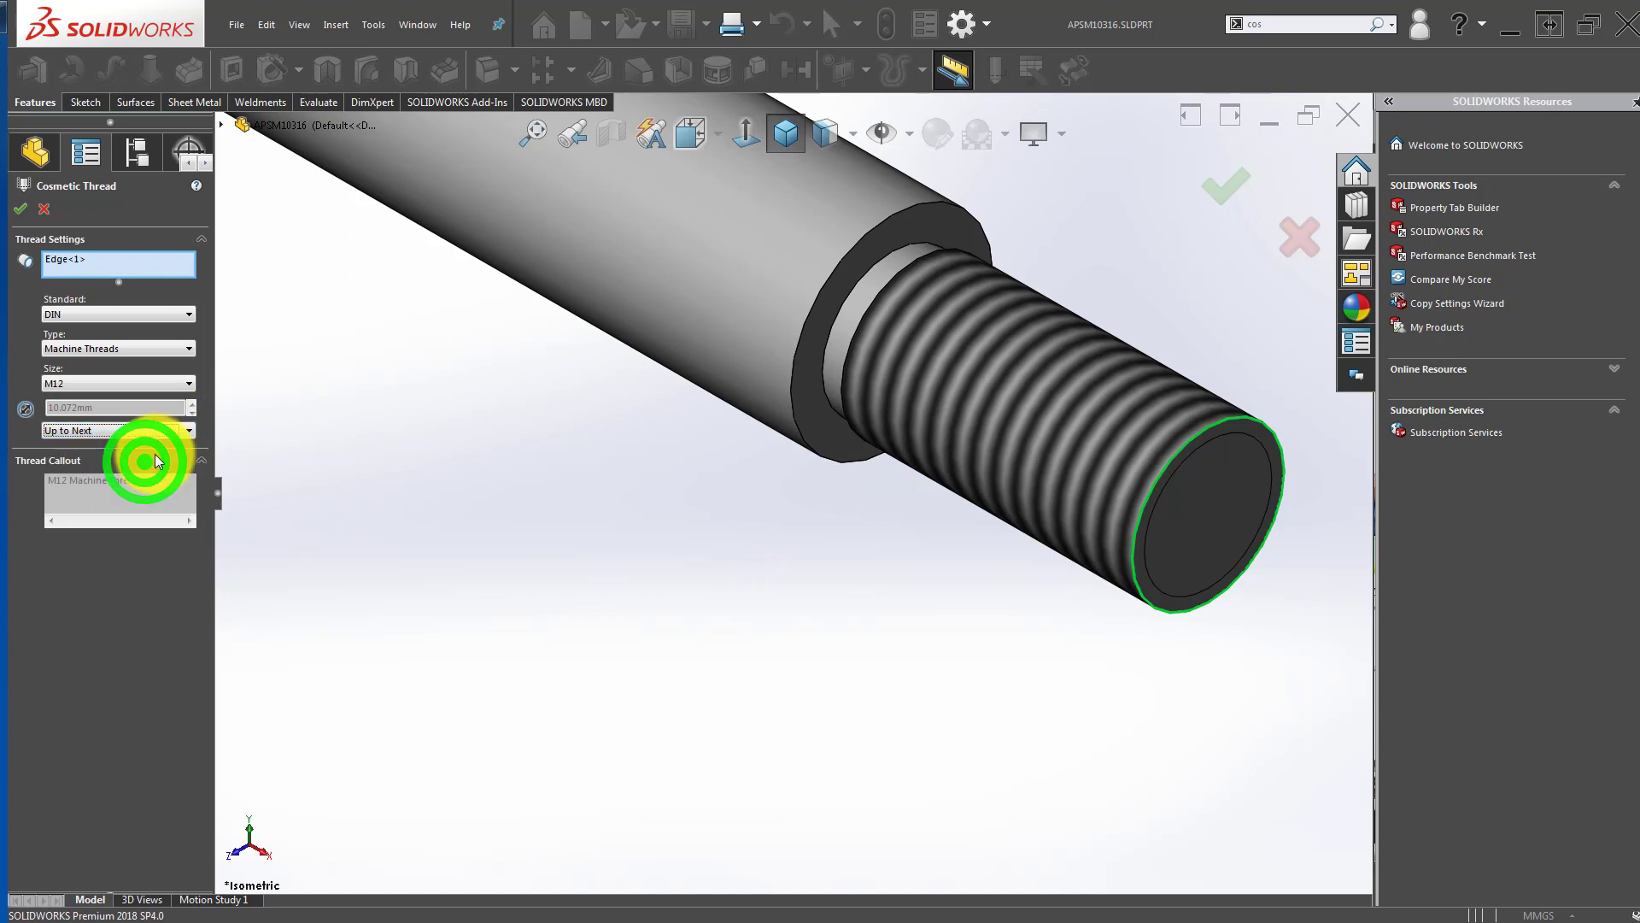
{"action": "left_click", "coordinate": [131, 427]}
{"action": "left_click", "coordinate": [123, 443]}
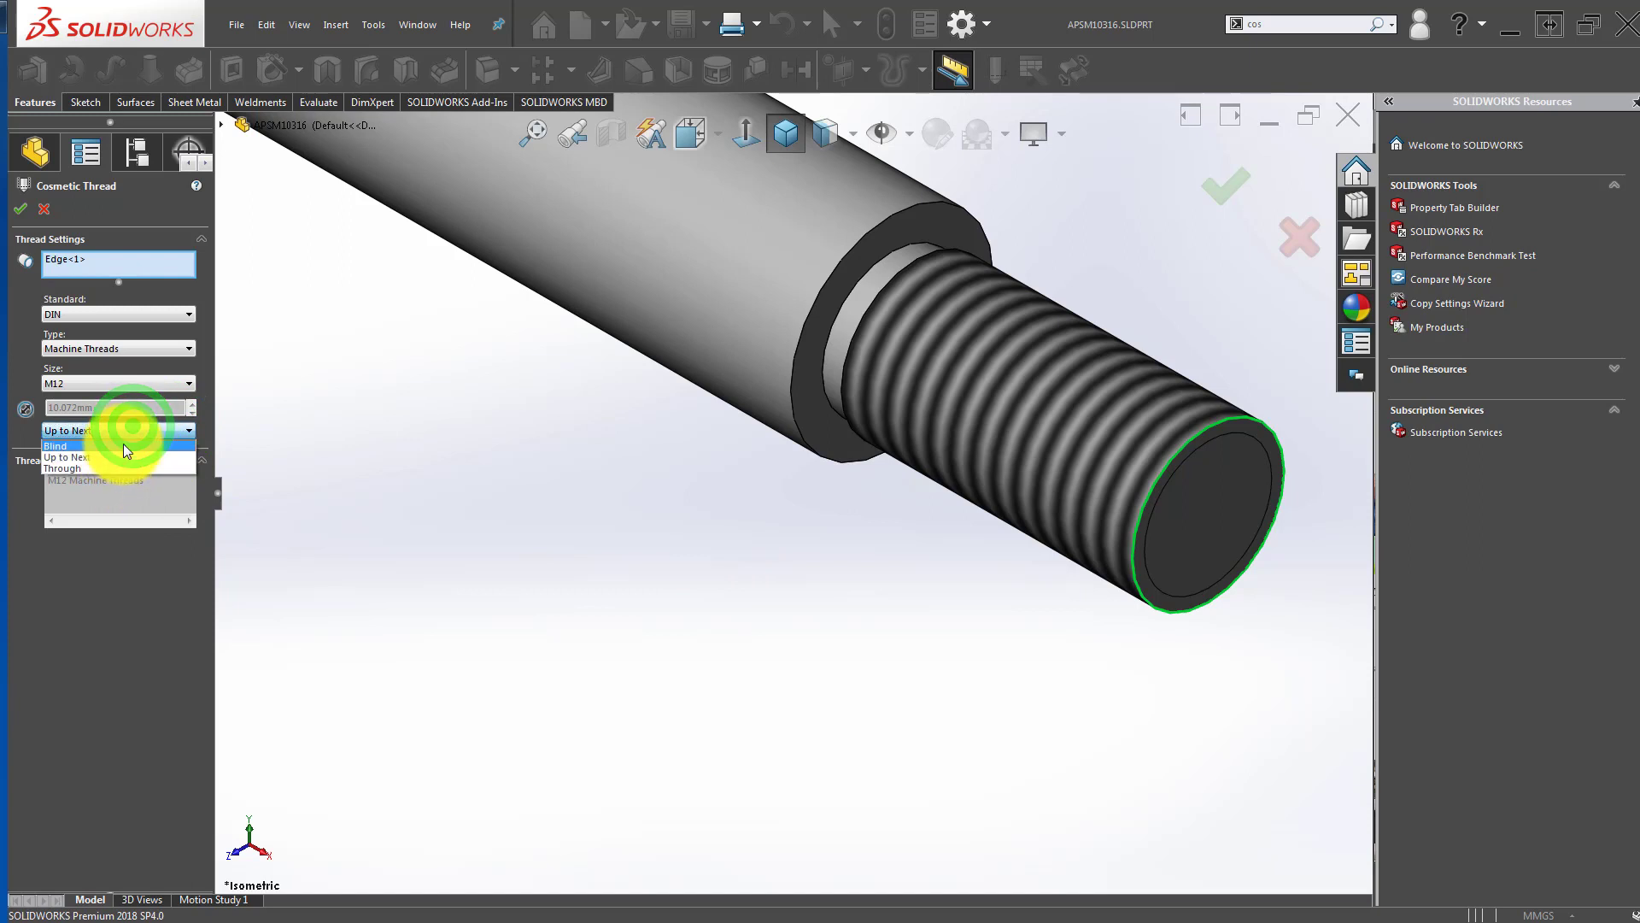
{"action": "middle_click_drag", "start_coordinate": [733, 420], "coordinate": [833, 330]}
{"action": "left_click_drag", "start_coordinate": [100, 505], "coordinate": [43, 500]}
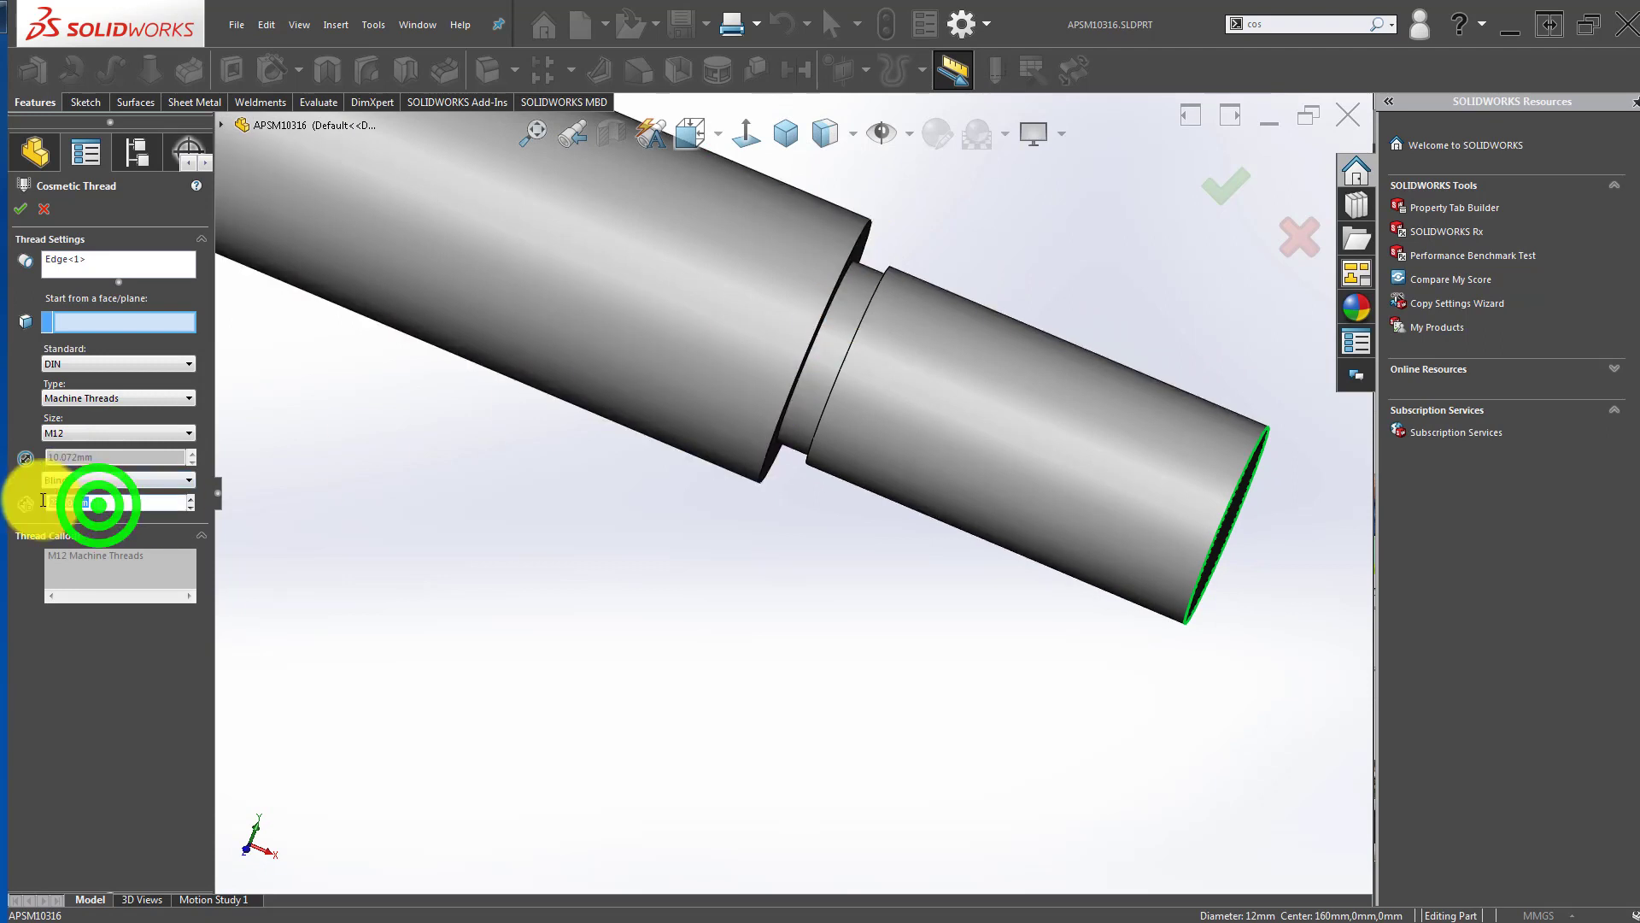
{"action": "left_click", "coordinate": [20, 208]}
{"action": "left_click", "coordinate": [683, 613]}
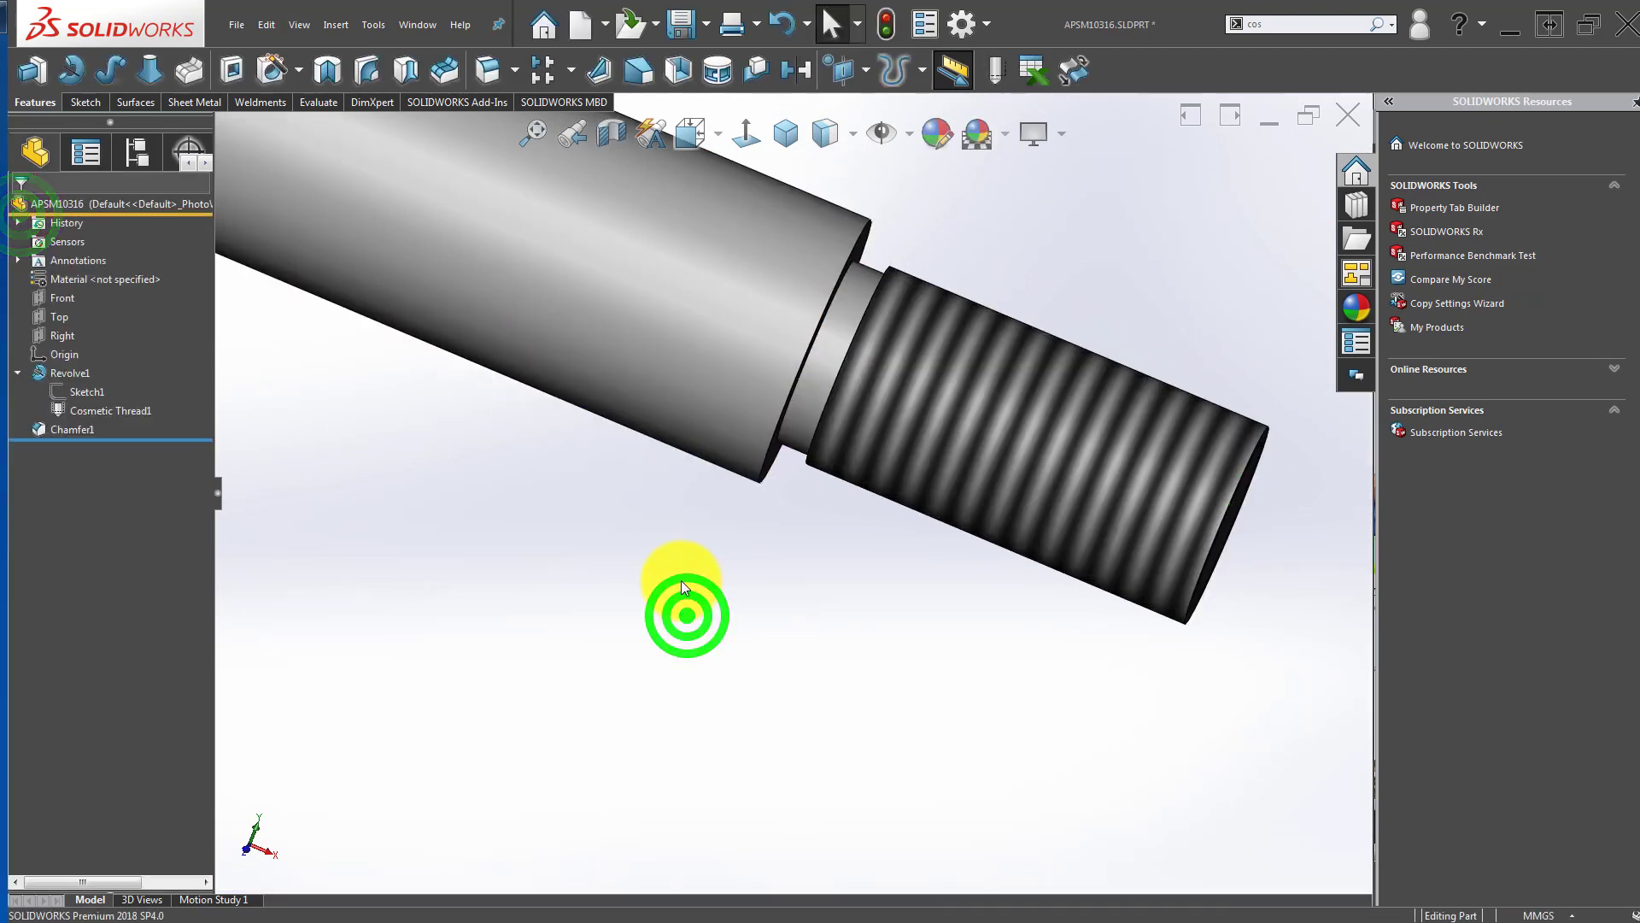
{"action": "scroll", "coordinate": [950, 460], "scroll_direction": "up", "scroll_amount": 3}
{"action": "left_click", "coordinate": [1348, 114]}
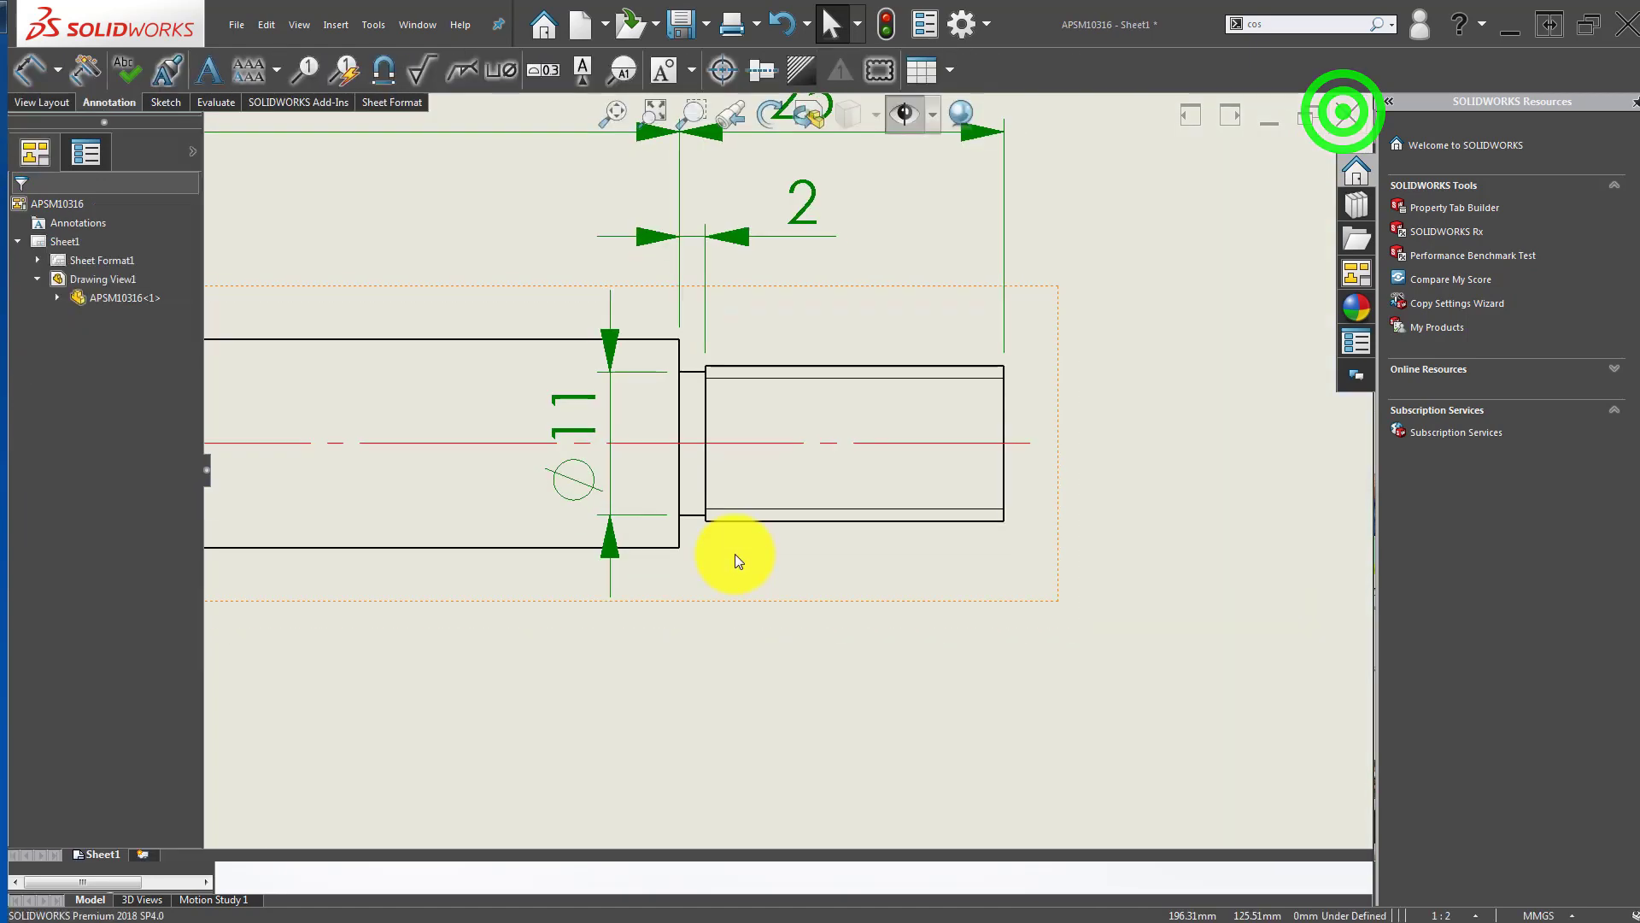
Step: Examine the updated drawing at the threaded end and undercut, and across the whole sheet
{"action": "scroll", "coordinate": [699, 393], "scroll_direction": "down", "scroll_amount": 3}
{"action": "scroll", "coordinate": [671, 509], "scroll_direction": "up", "scroll_amount": 8}
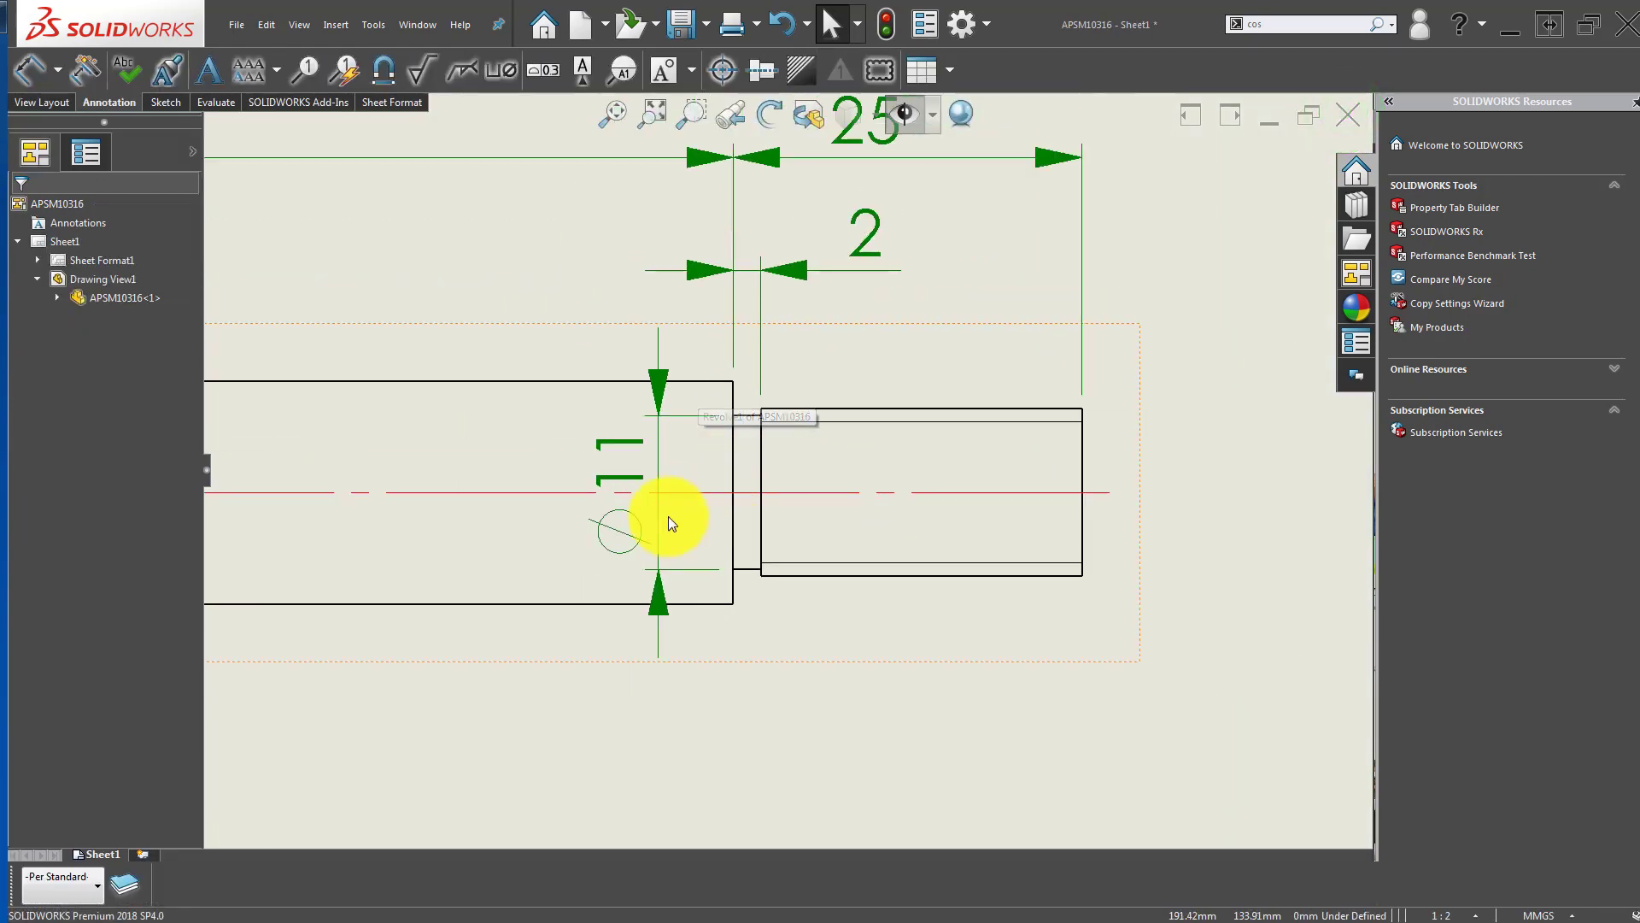
{"action": "scroll", "coordinate": [638, 551], "scroll_direction": "up", "scroll_amount": 4}
{"action": "scroll", "coordinate": [725, 522], "scroll_direction": "down", "scroll_amount": 2}
{"action": "scroll", "coordinate": [630, 504], "scroll_direction": "up", "scroll_amount": 3}
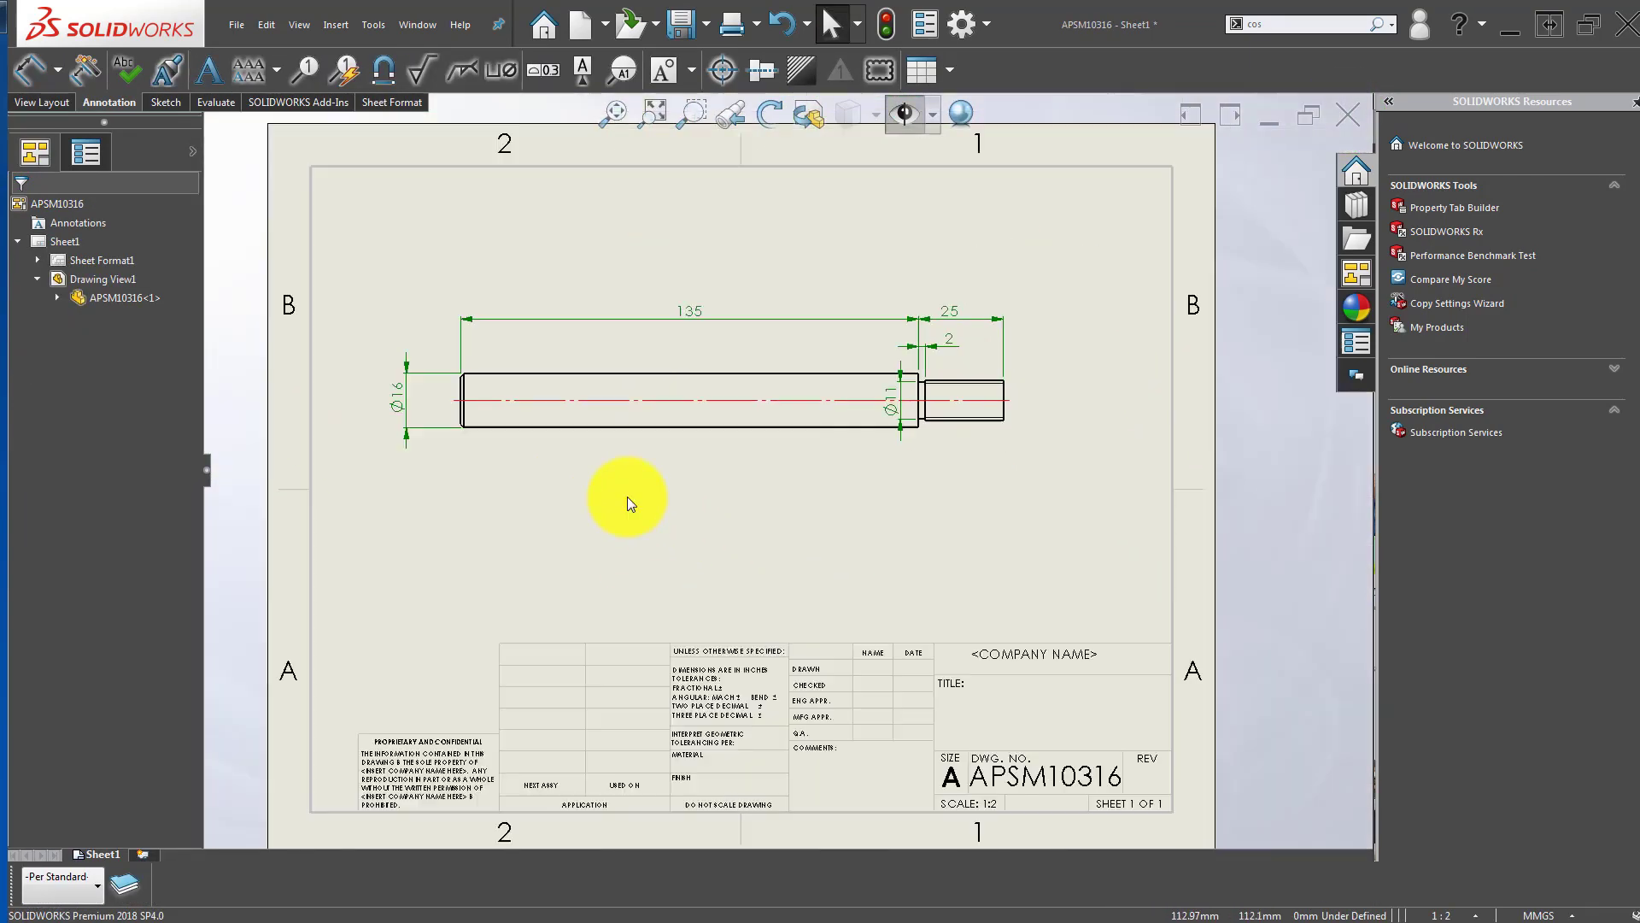
{"action": "scroll", "coordinate": [752, 499], "scroll_direction": "down", "scroll_amount": 4}
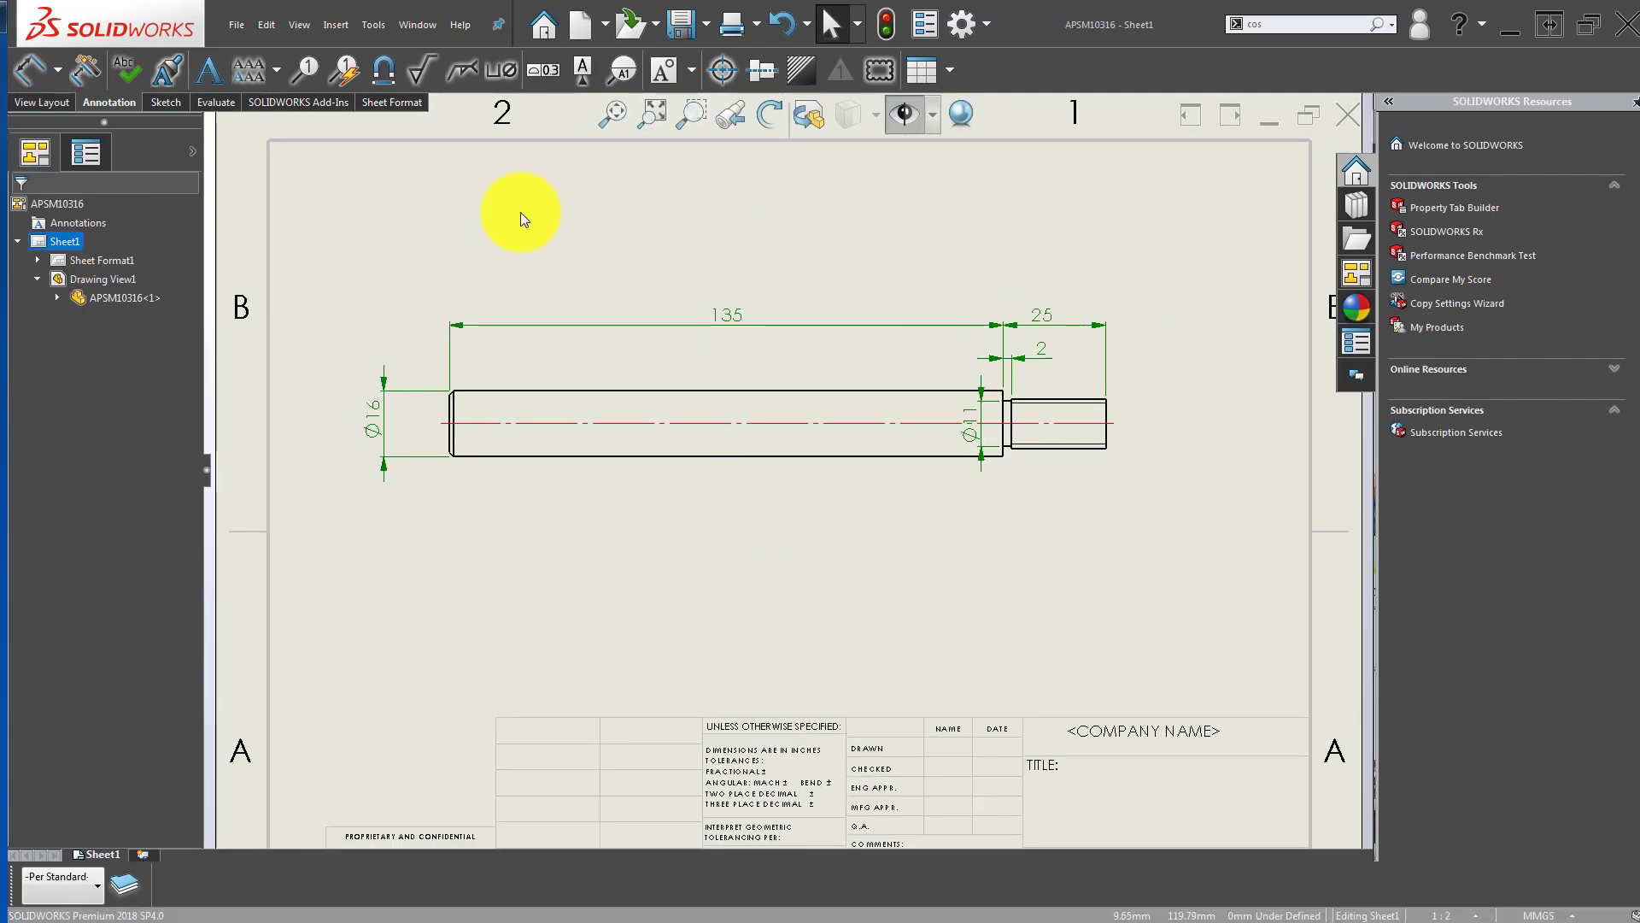
{"action": "left_click", "coordinate": [519, 216]}
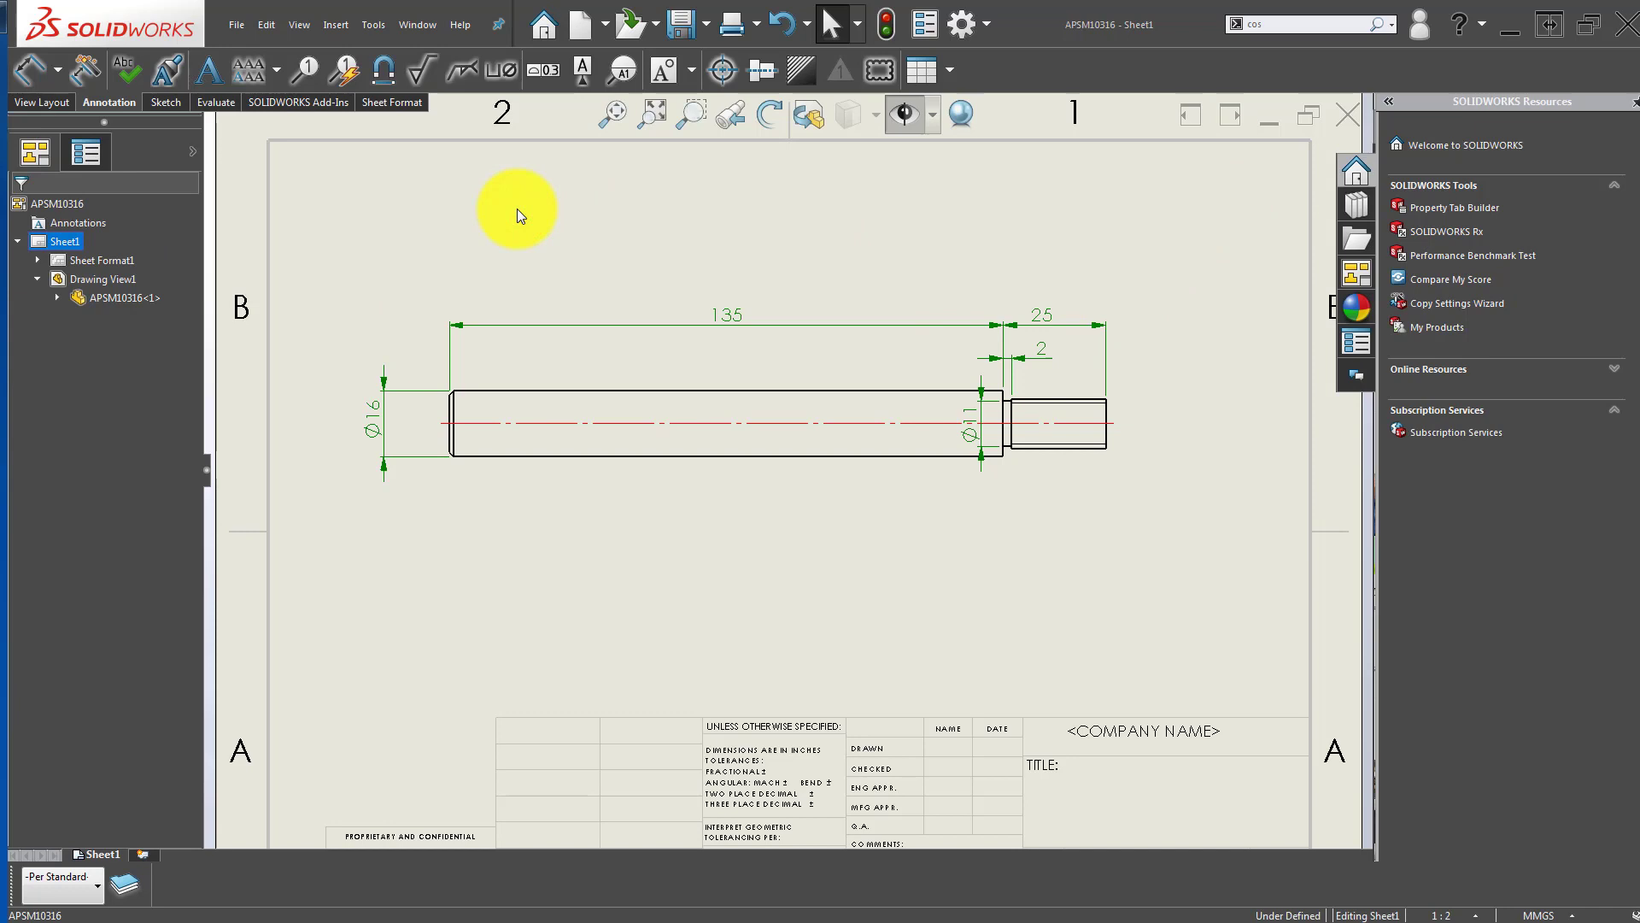
Step: Create a new part from the custom part template and start a sketch on the Front plane
{"action": "left_click", "coordinate": [580, 27]}
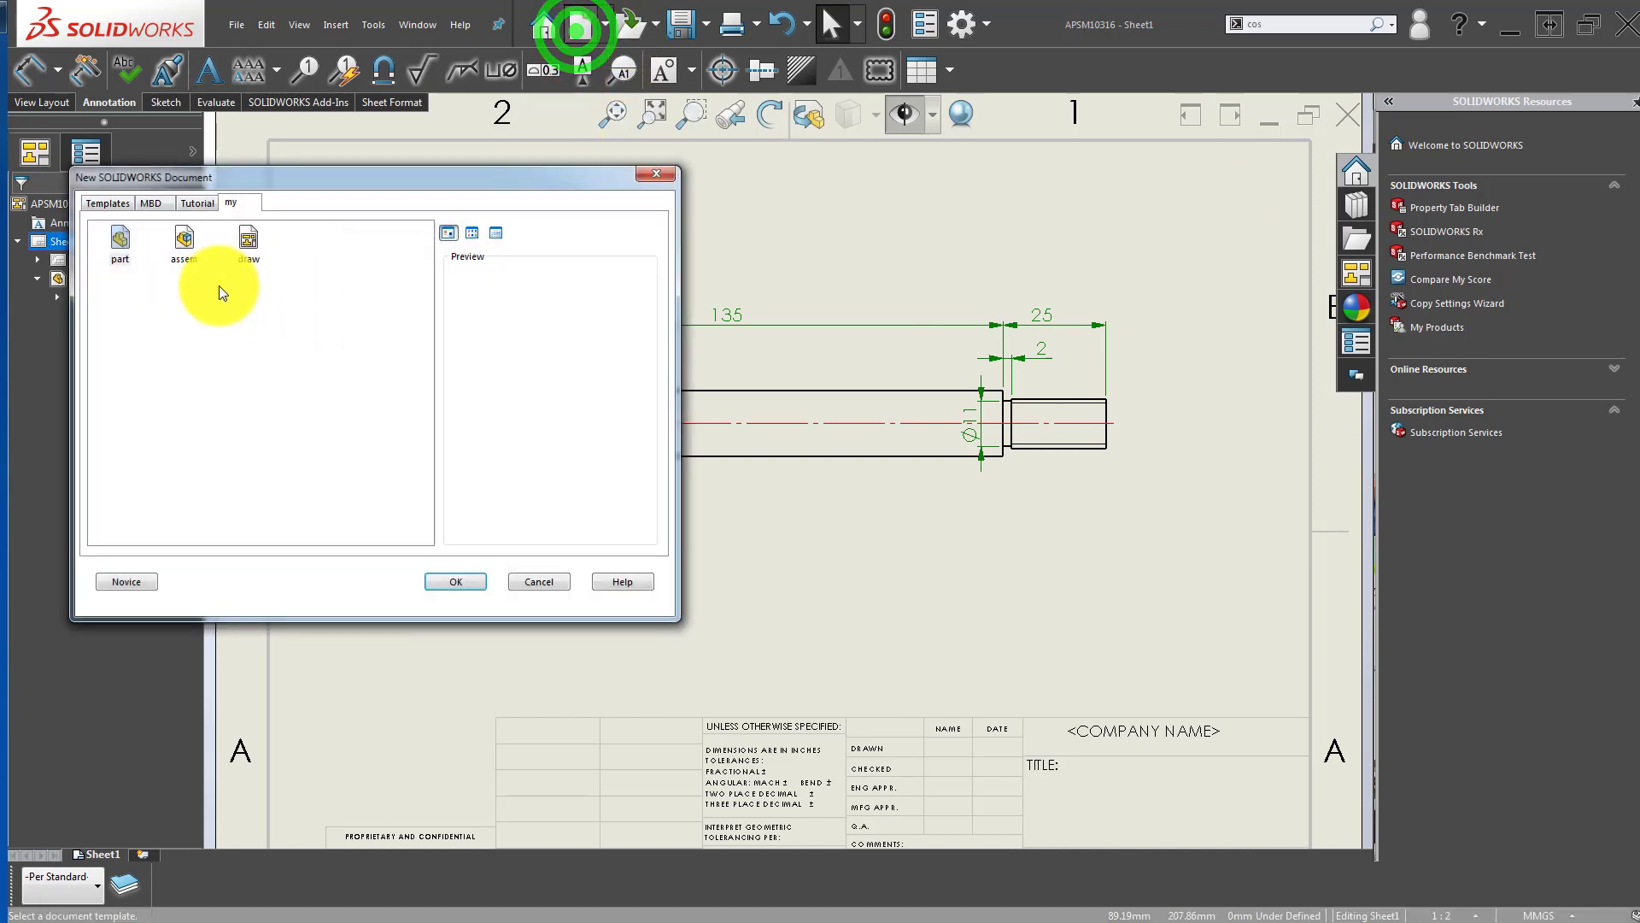
{"action": "double_click", "coordinate": [117, 245]}
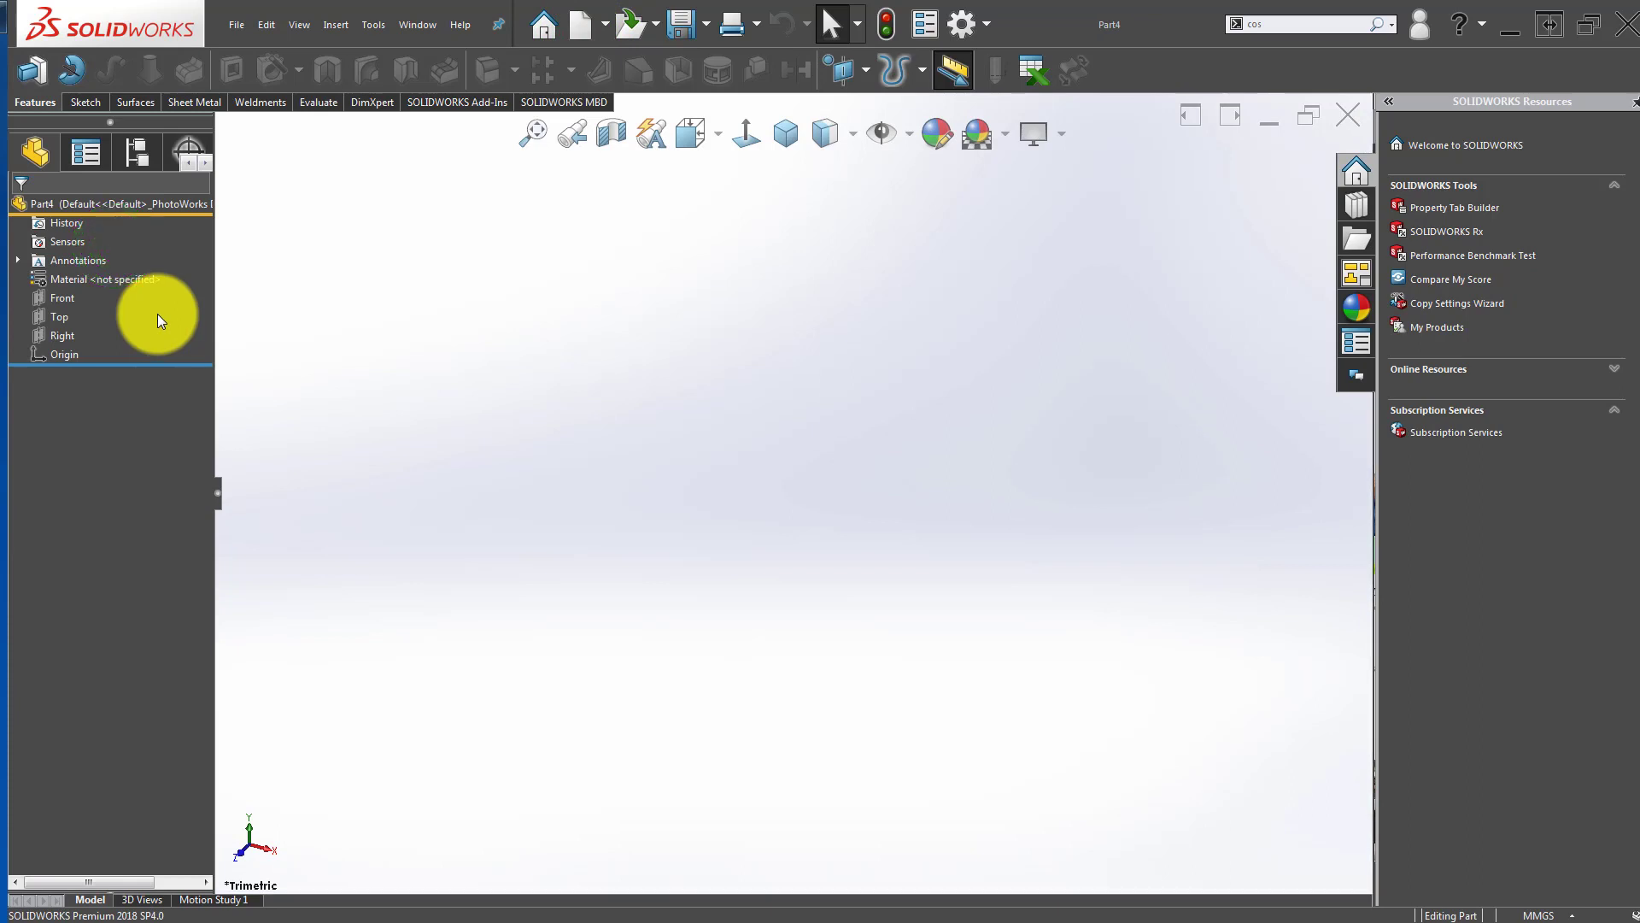
{"action": "left_click", "coordinate": [63, 299]}
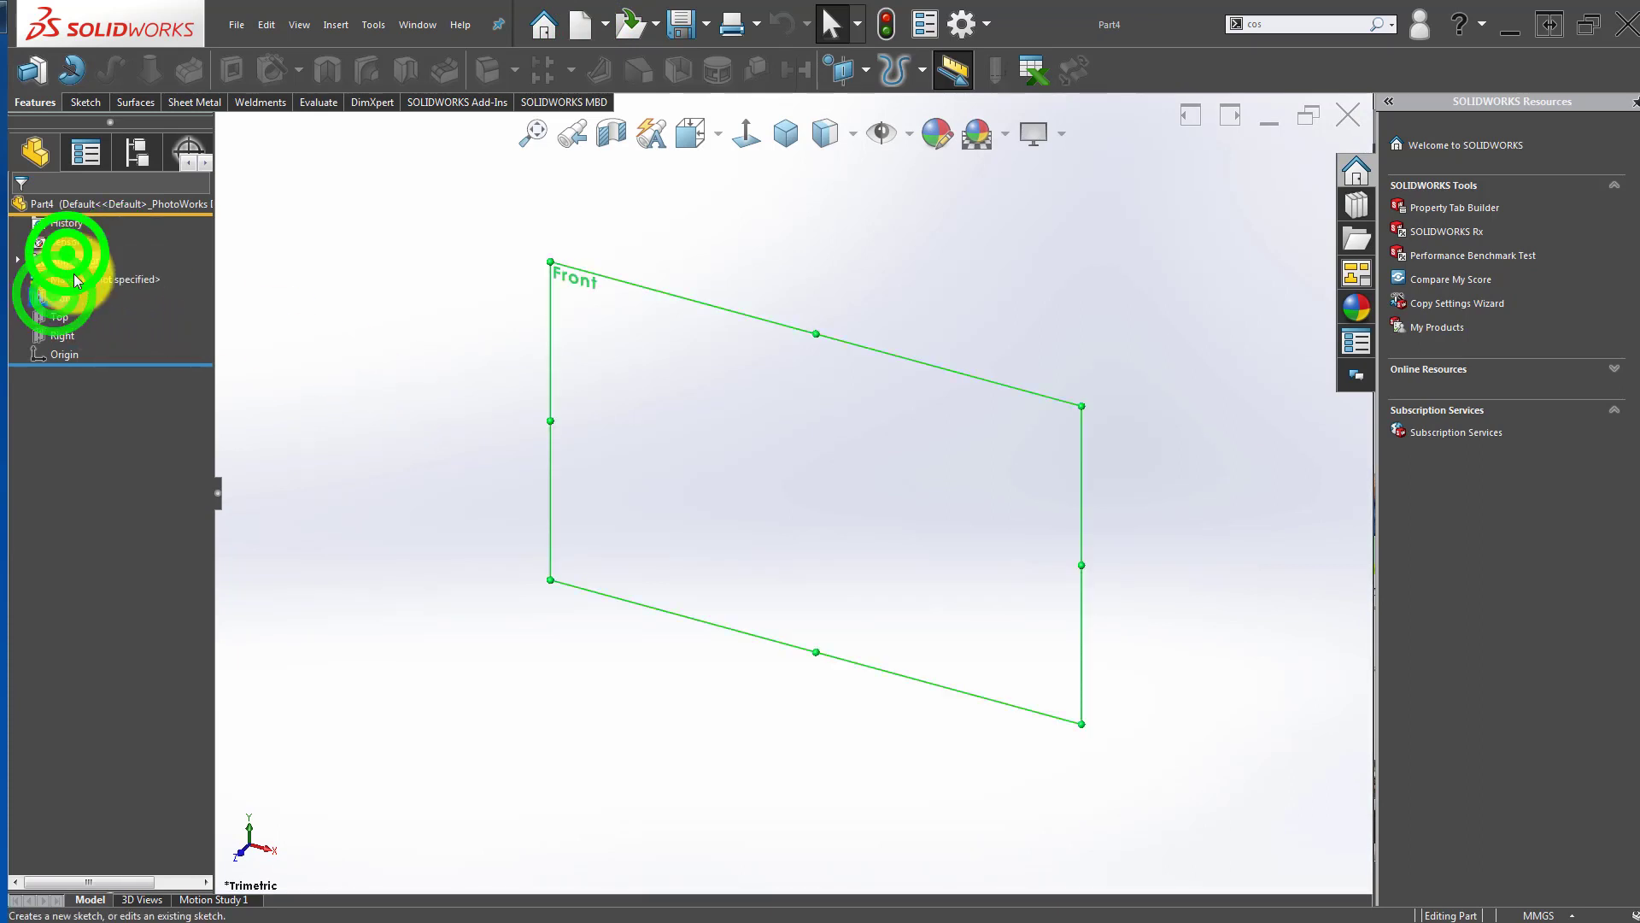
{"action": "left_click", "coordinate": [72, 276]}
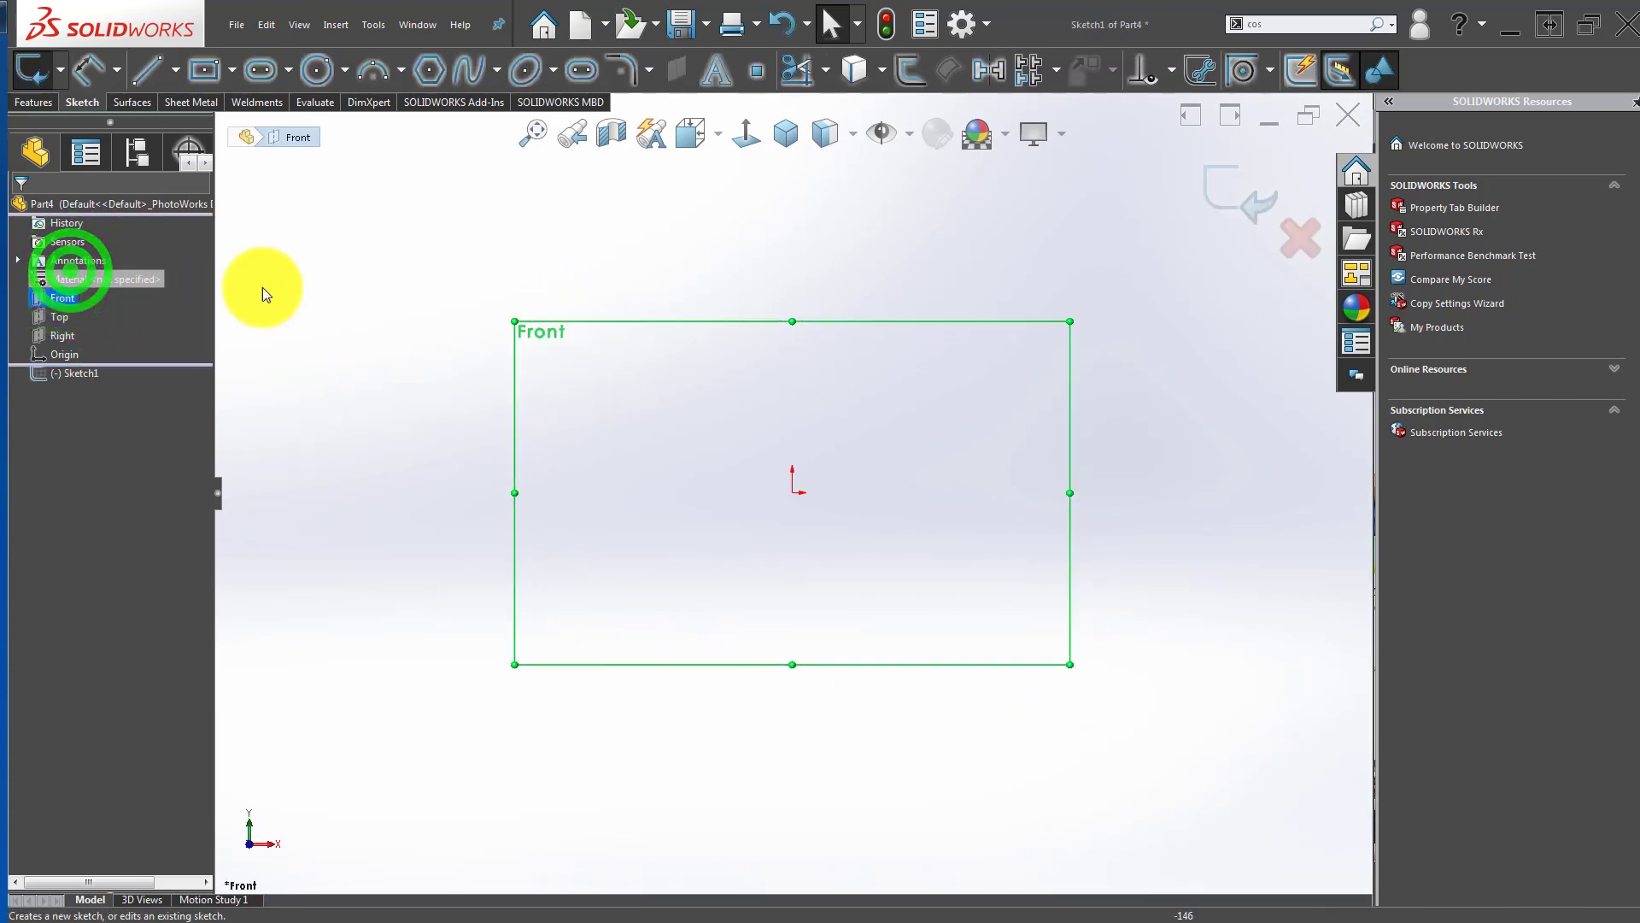
Step: Sketch an L-profile from two corner rectangles: a horizontal one at the origin about 87 mm long and a vertical one about 9.3 mm wide above it
{"action": "left_click", "coordinate": [168, 69]}
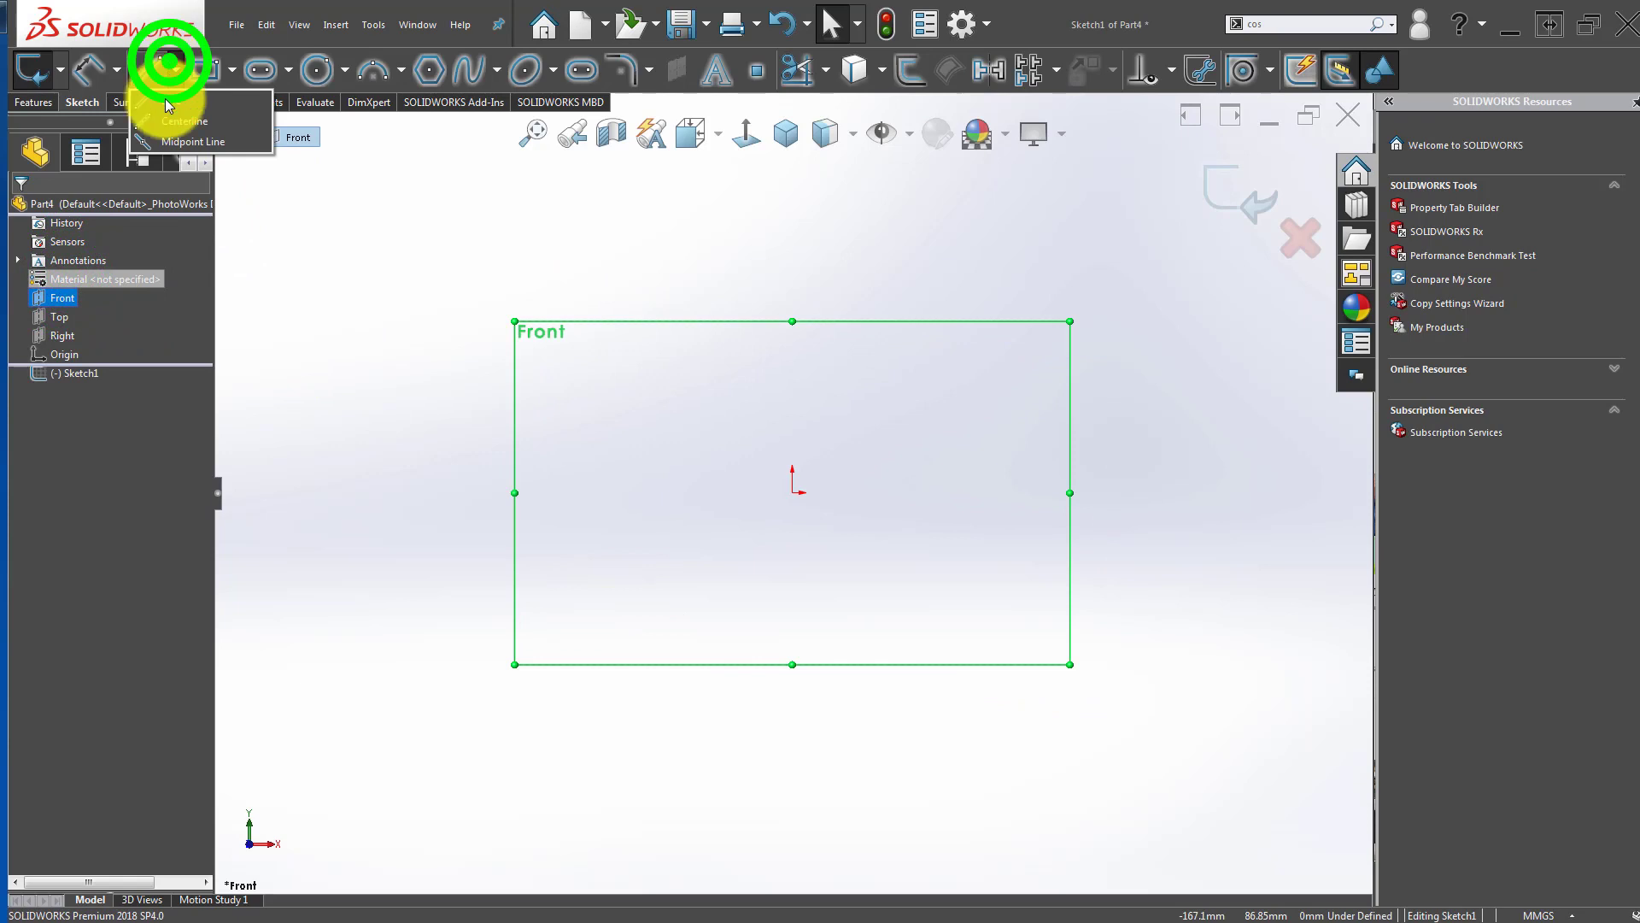
{"action": "left_click", "coordinate": [201, 76]}
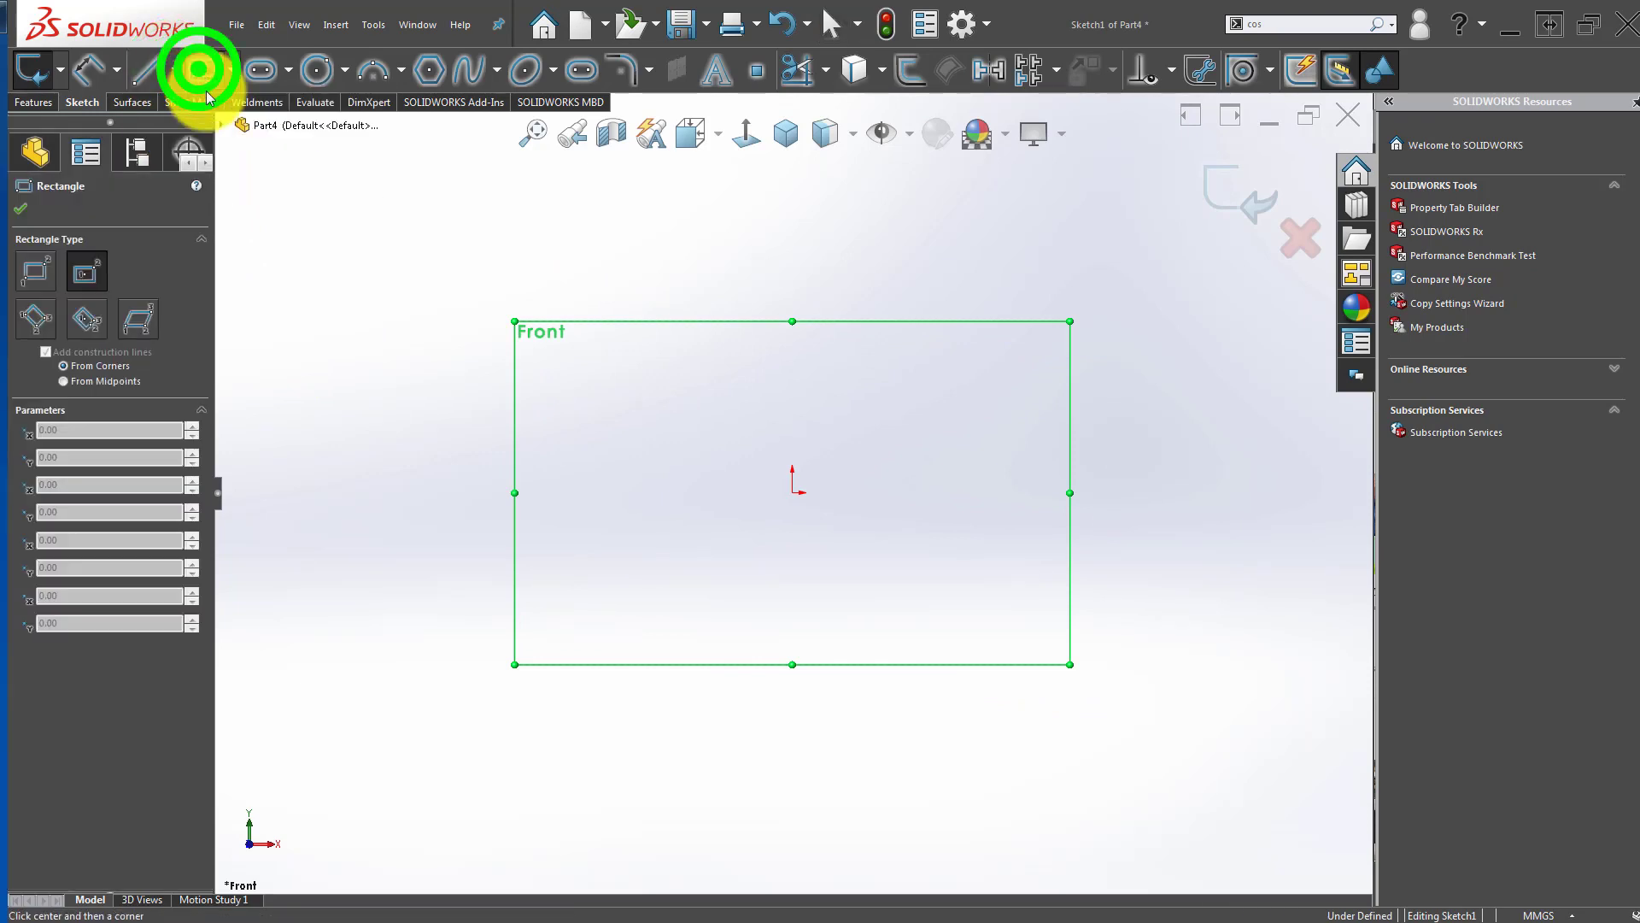
{"action": "left_click", "coordinate": [35, 271]}
{"action": "left_click", "coordinate": [795, 491]}
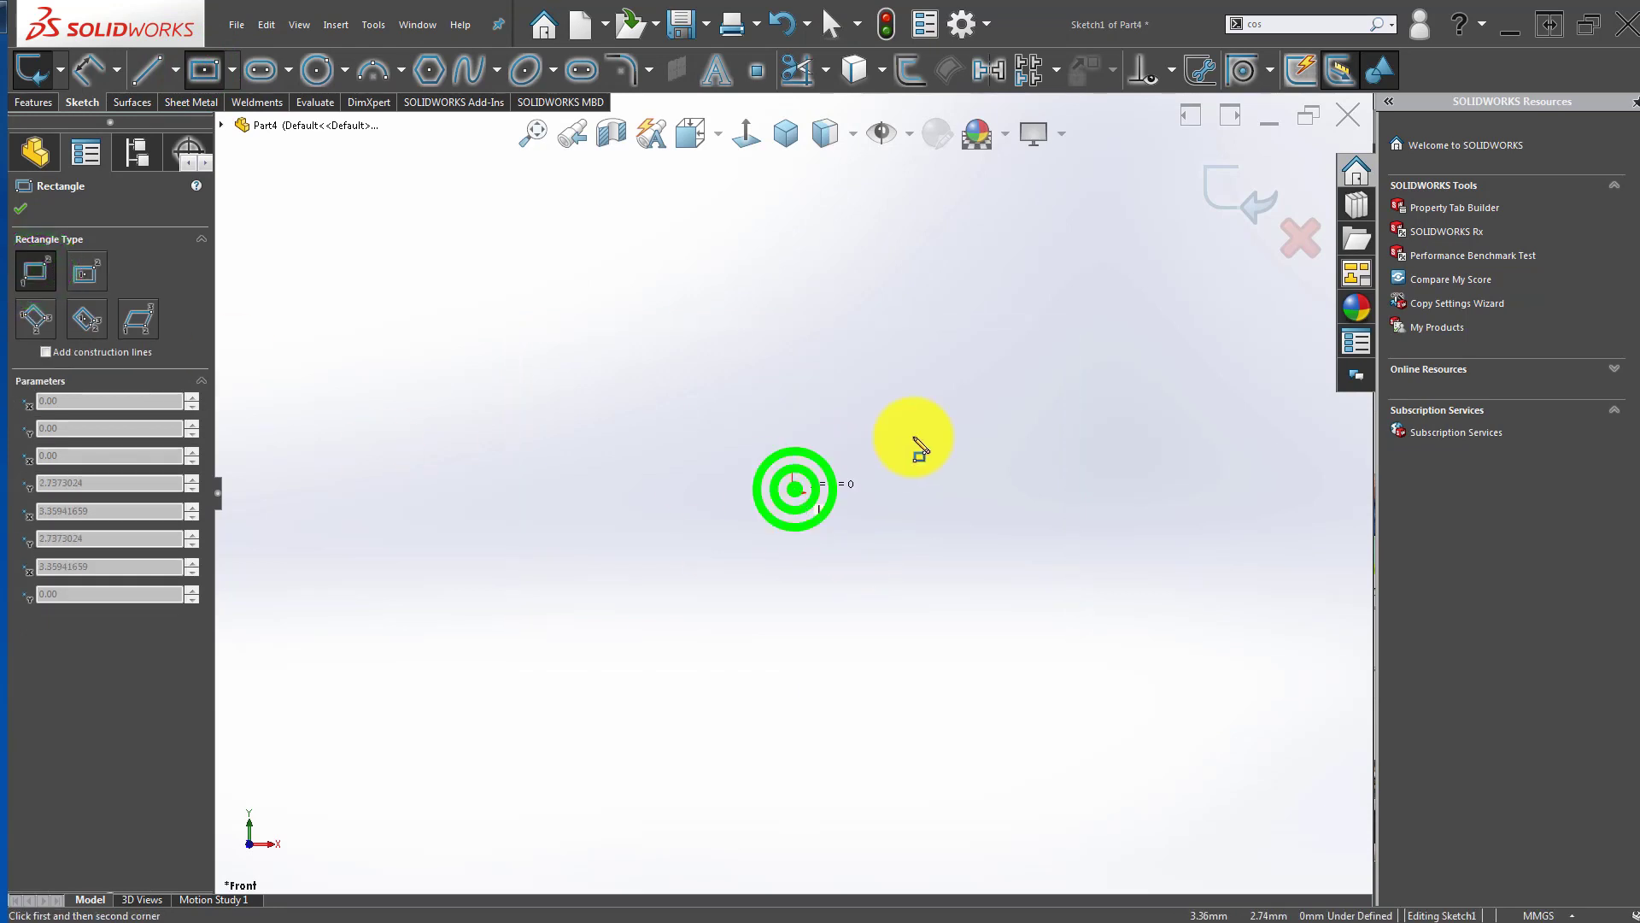
{"action": "left_click", "coordinate": [1073, 459]}
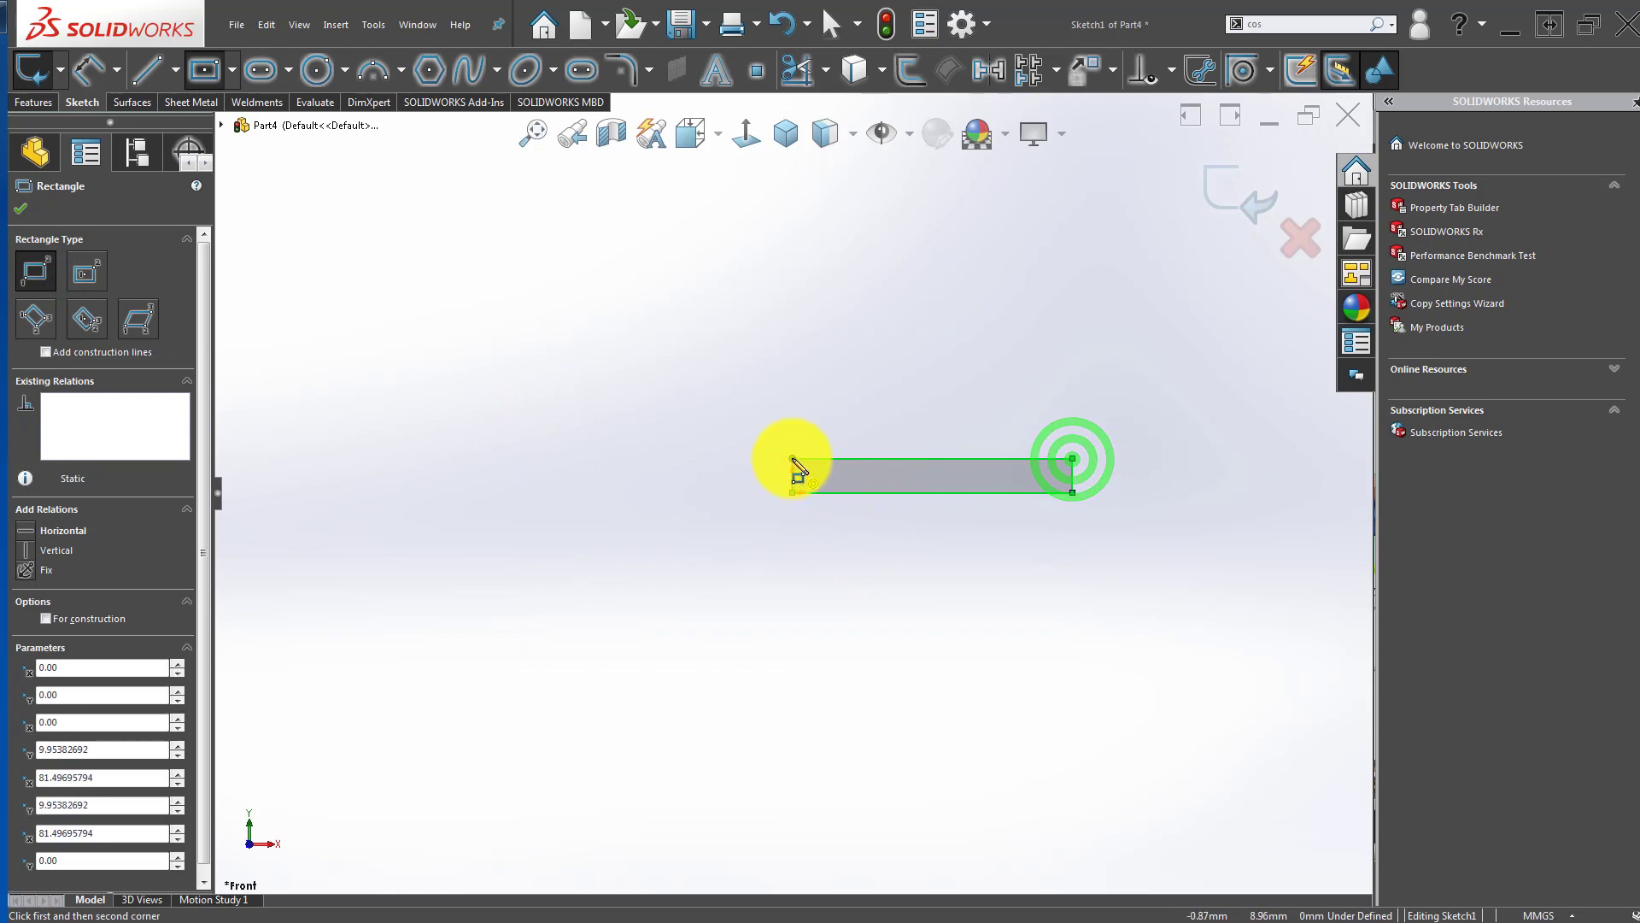
{"action": "left_click", "coordinate": [792, 459]}
{"action": "left_click", "coordinate": [822, 168]}
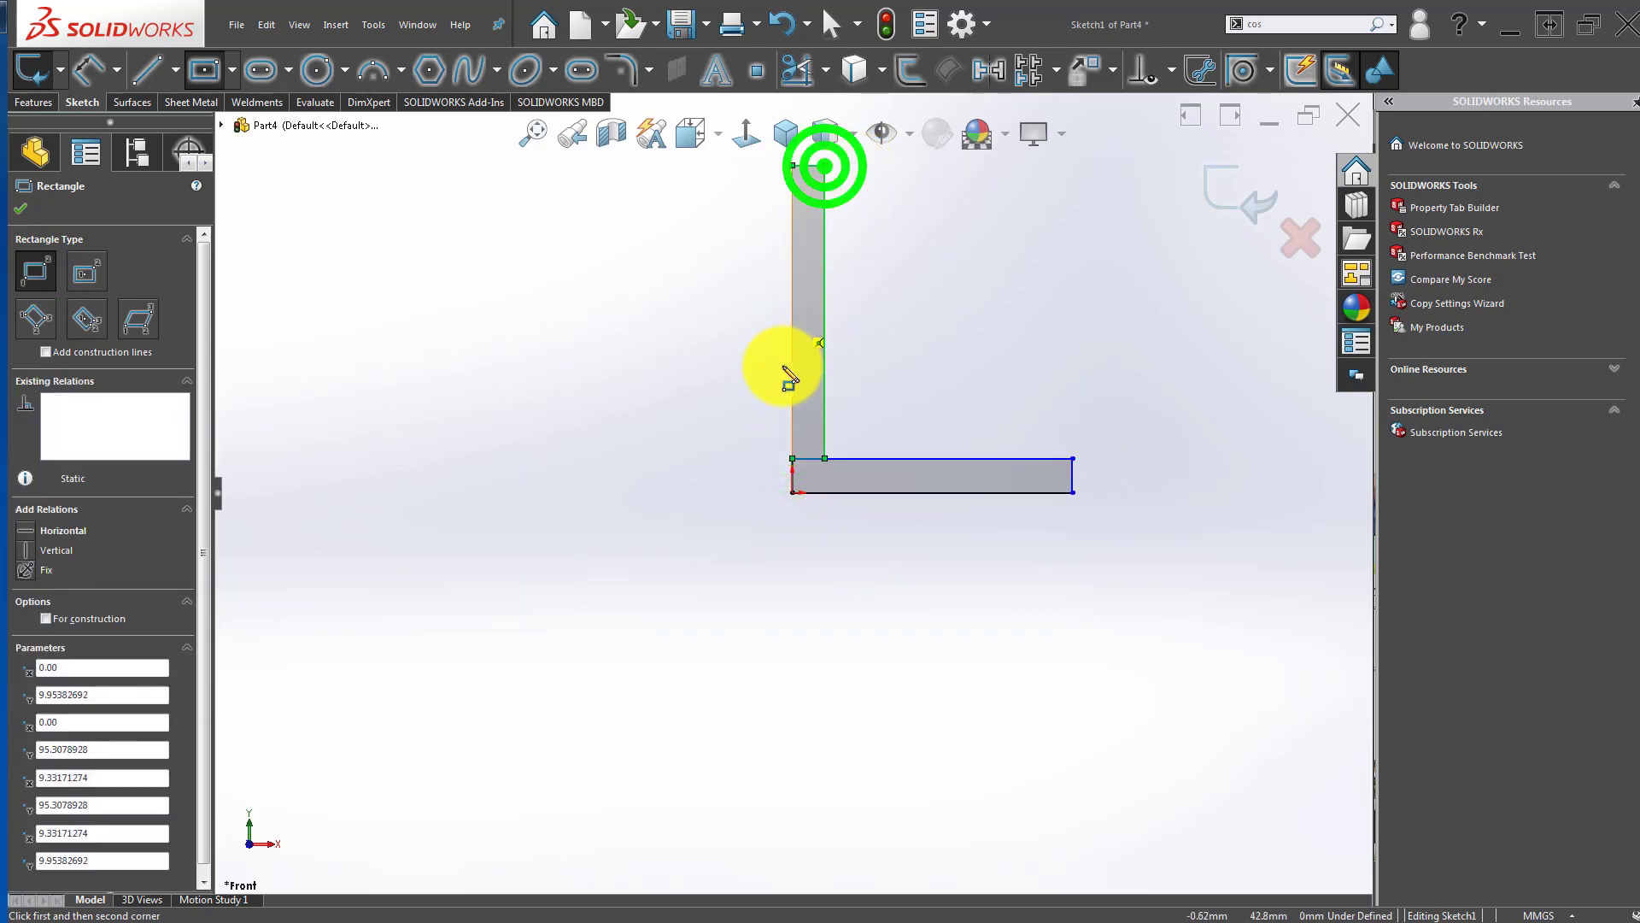
{"action": "key", "text": "Escape"}
Step: Dimension the vertical rectangle's width as 10 mm between its two long edges
{"action": "scroll", "coordinate": [801, 342], "scroll_direction": "down", "scroll_amount": 3}
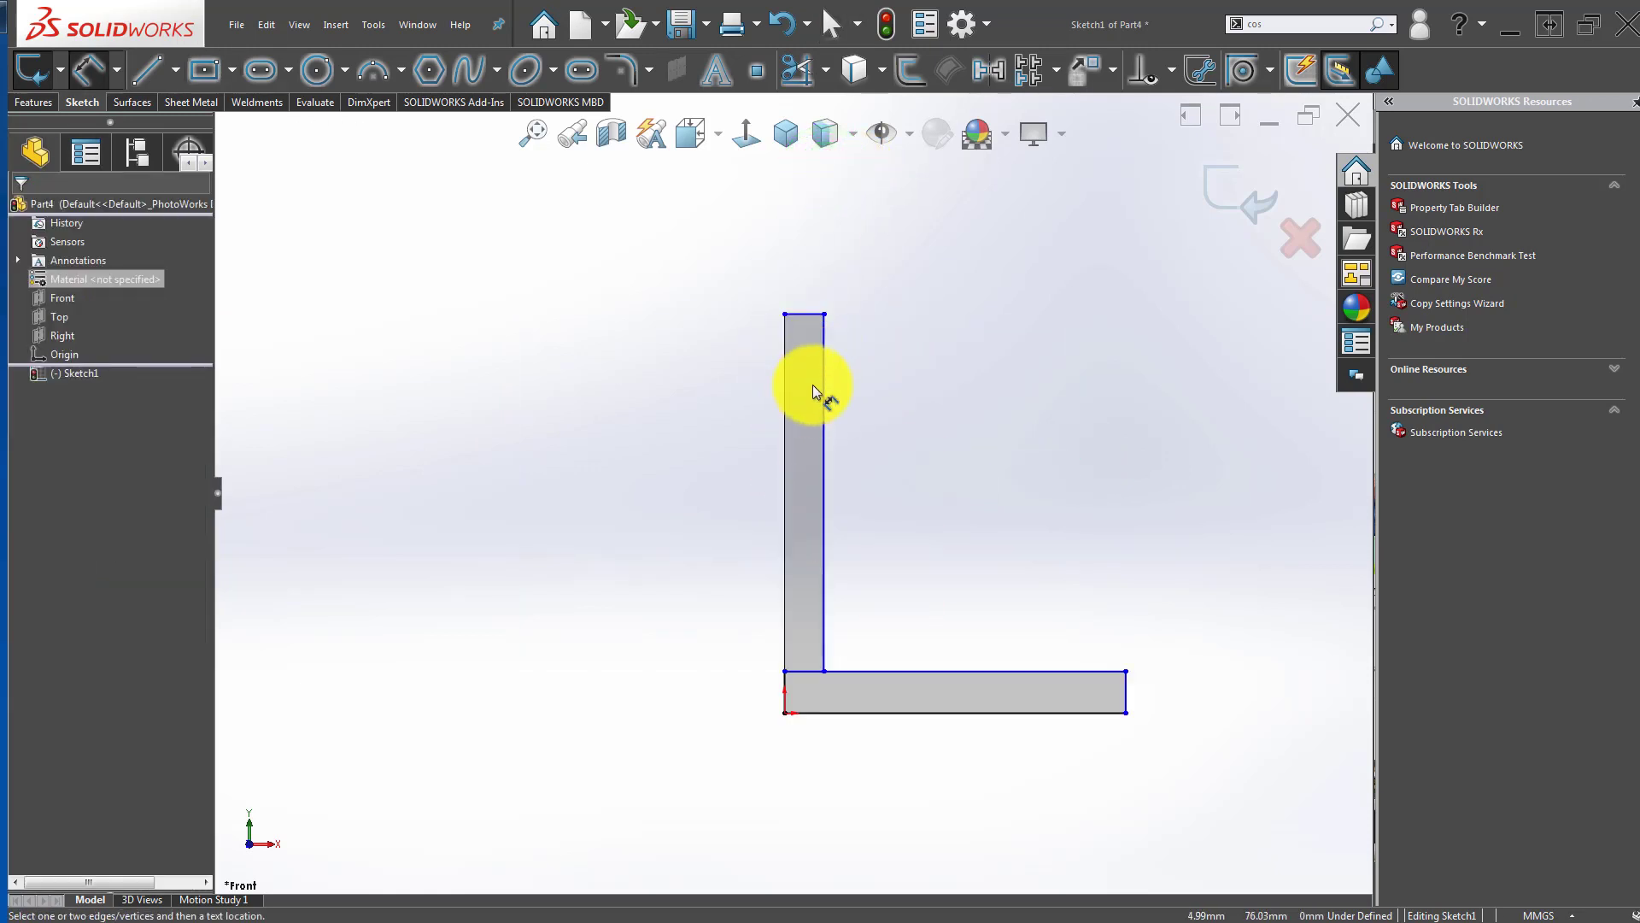
{"action": "left_click", "coordinate": [824, 357]}
{"action": "left_click", "coordinate": [784, 346]}
{"action": "left_click", "coordinate": [653, 331]}
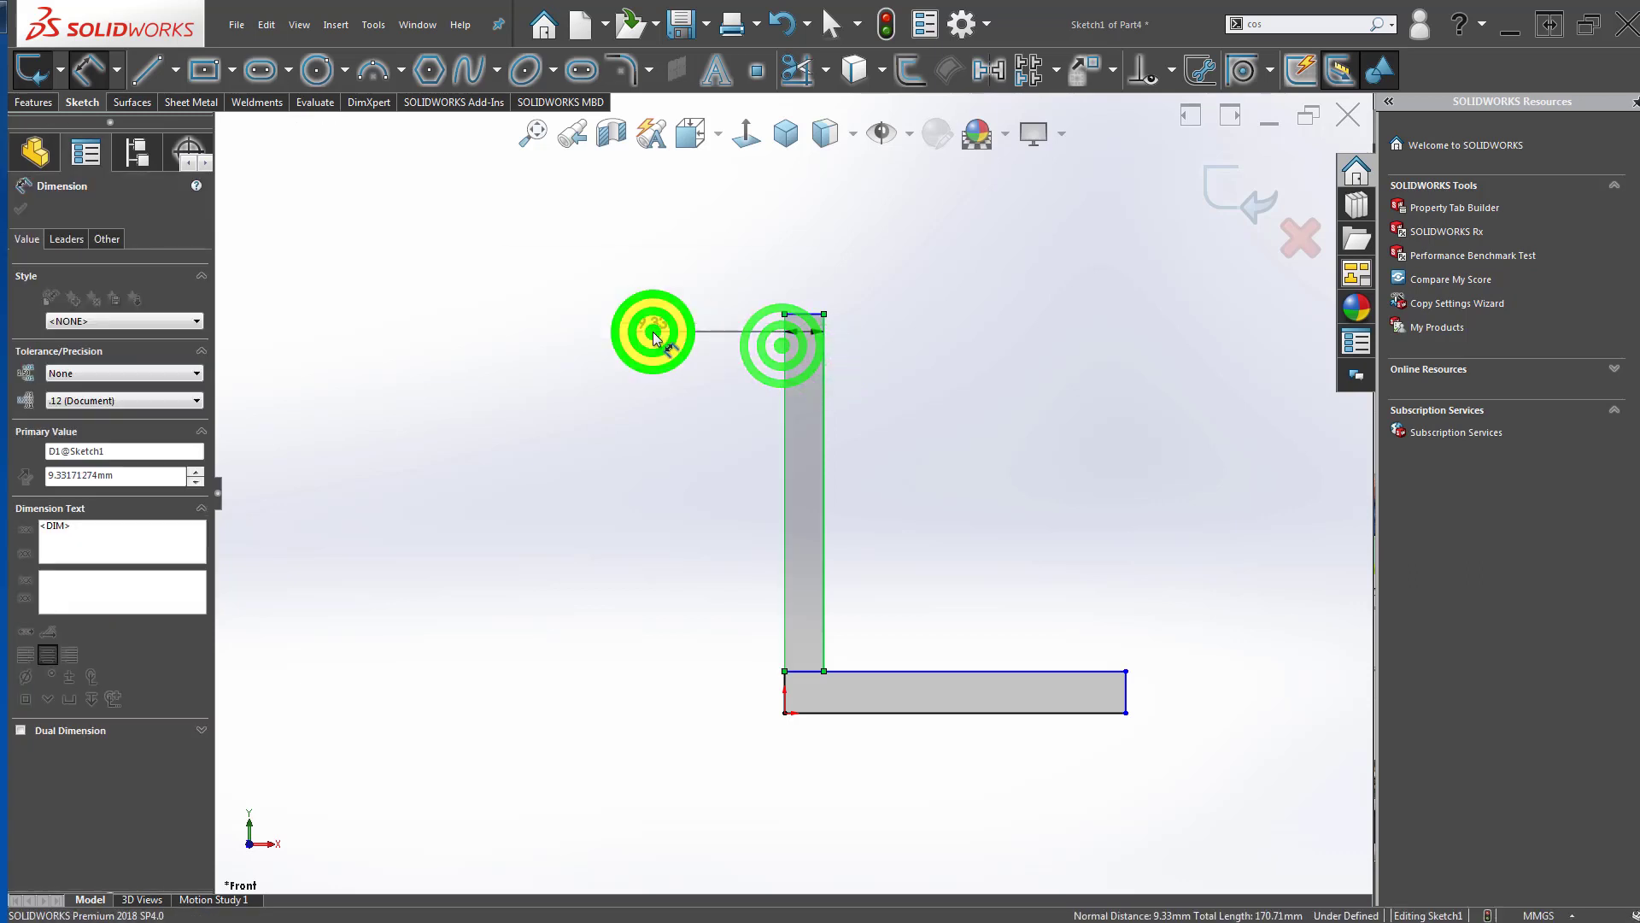
{"action": "type", "text": "10"}
{"action": "key", "text": "Return"}
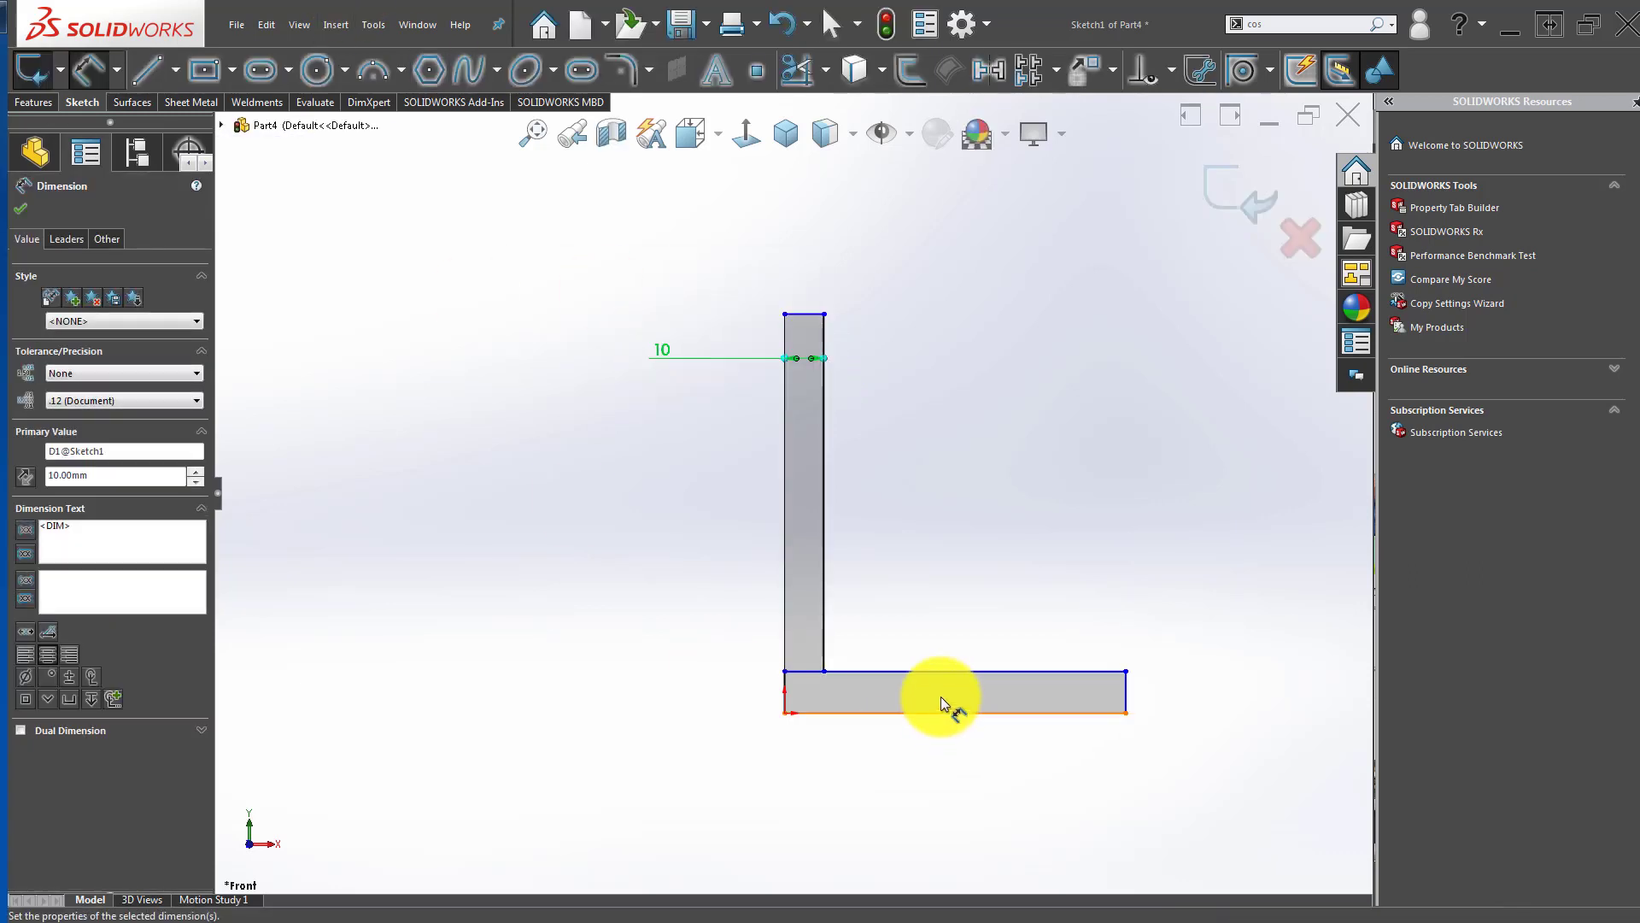
Step: Dimension the horizontal rectangle's thickness as 10 mm between its upper and lower edges
{"action": "left_click", "coordinate": [783, 823]}
{"action": "left_click", "coordinate": [898, 672]}
{"action": "left_click", "coordinate": [957, 709]}
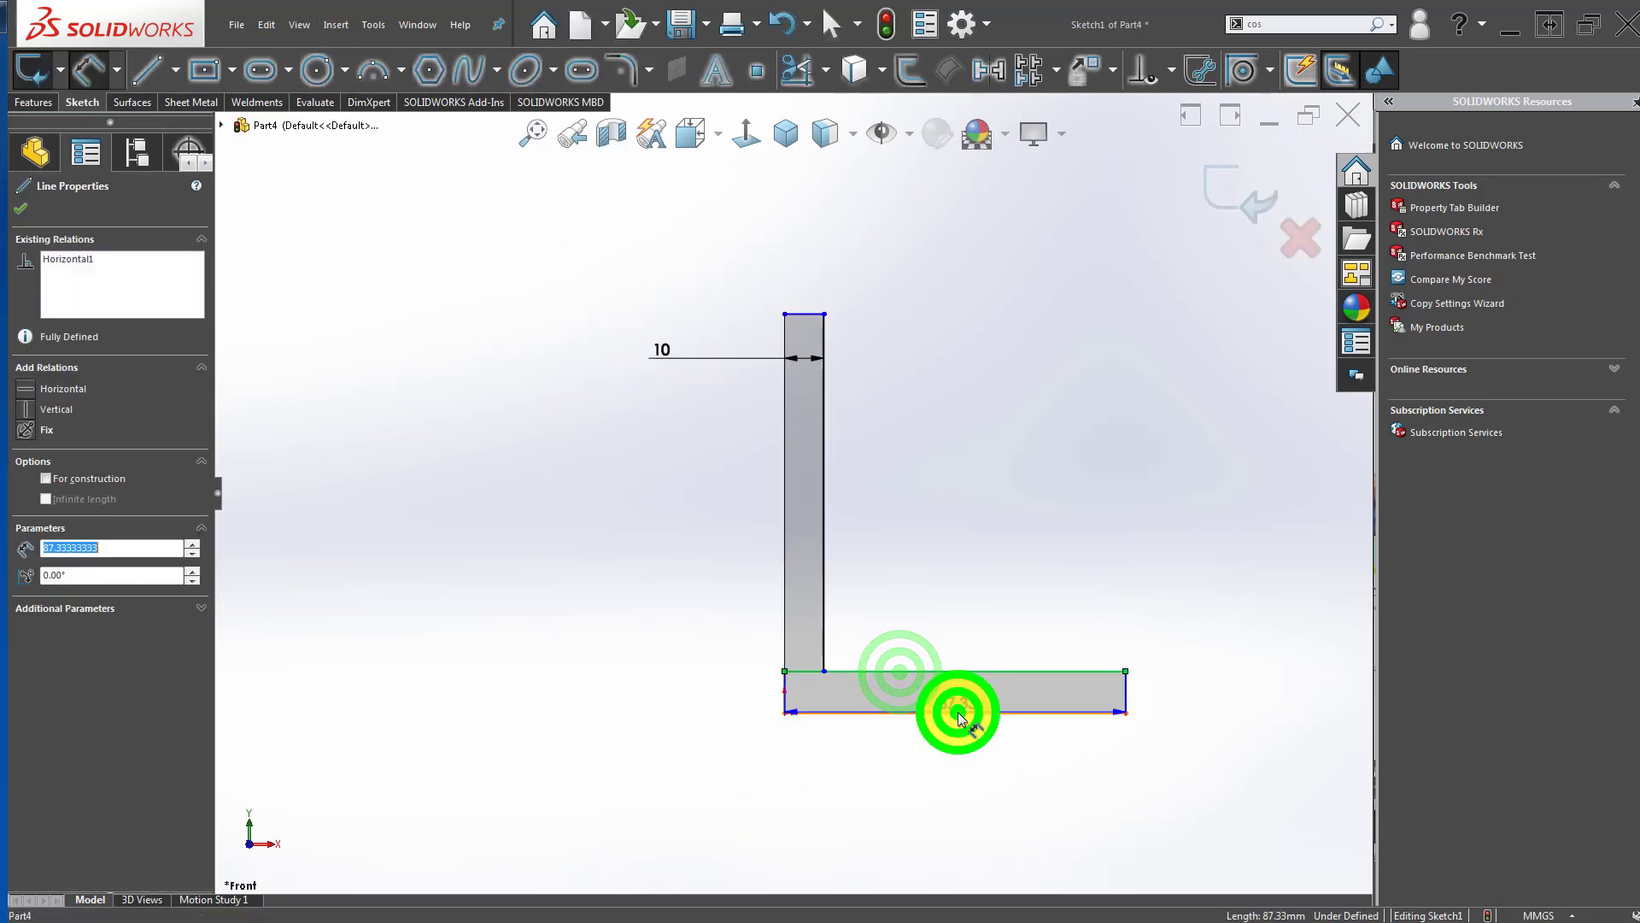
{"action": "left_click", "coordinate": [1146, 604]}
{"action": "type", "text": "10"}
{"action": "key", "text": "Return"}
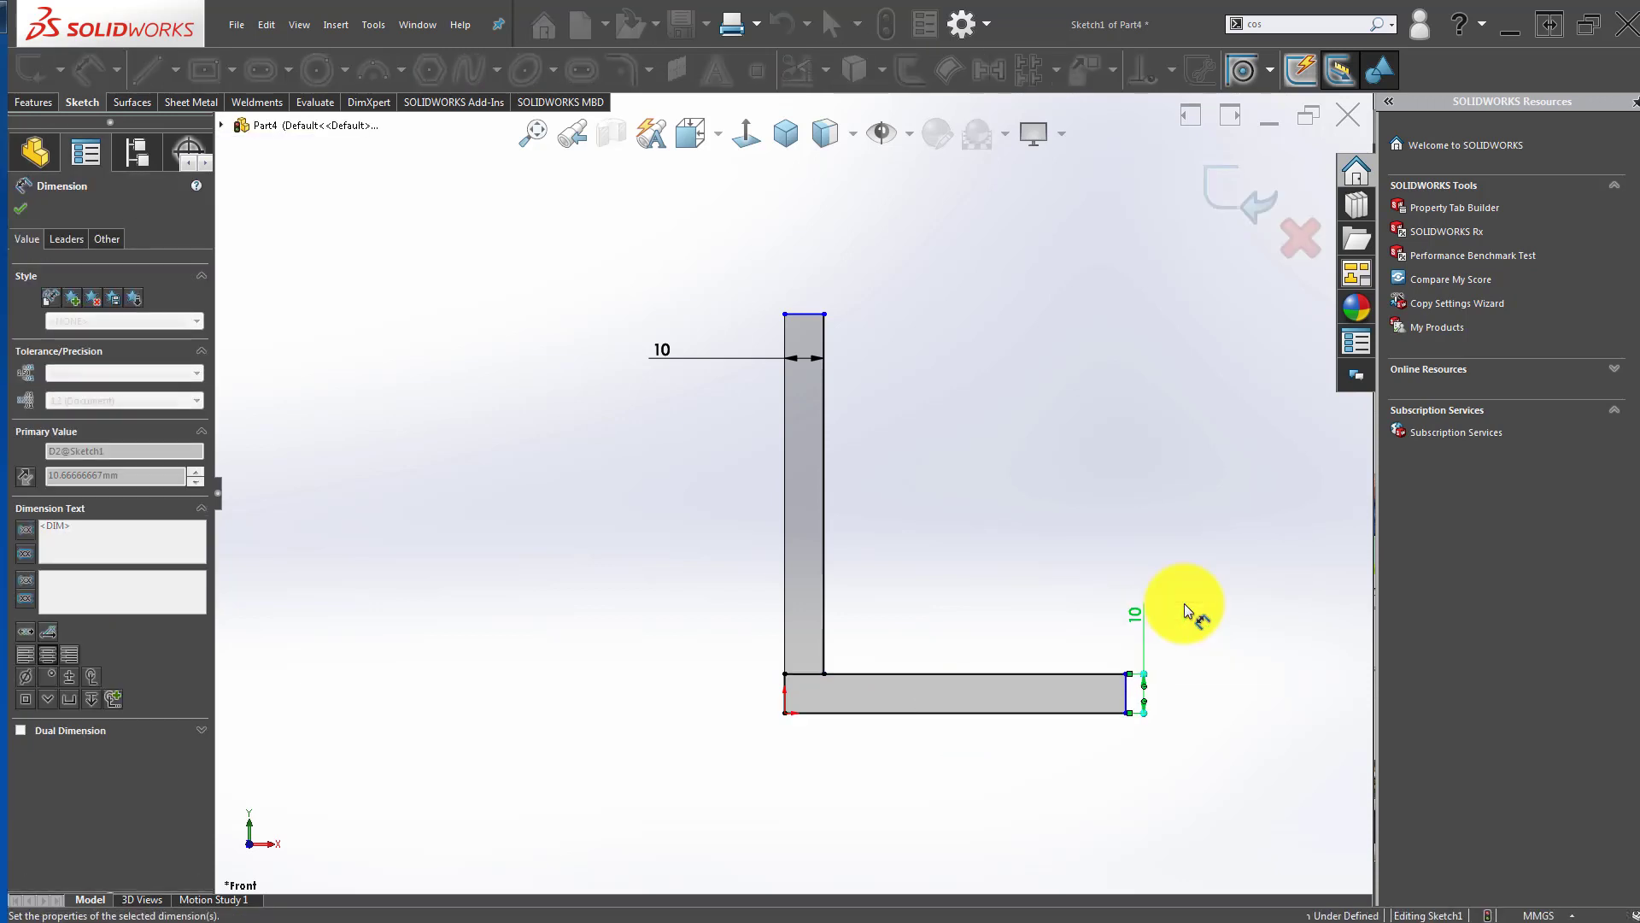
{"action": "left_click", "coordinate": [627, 542]}
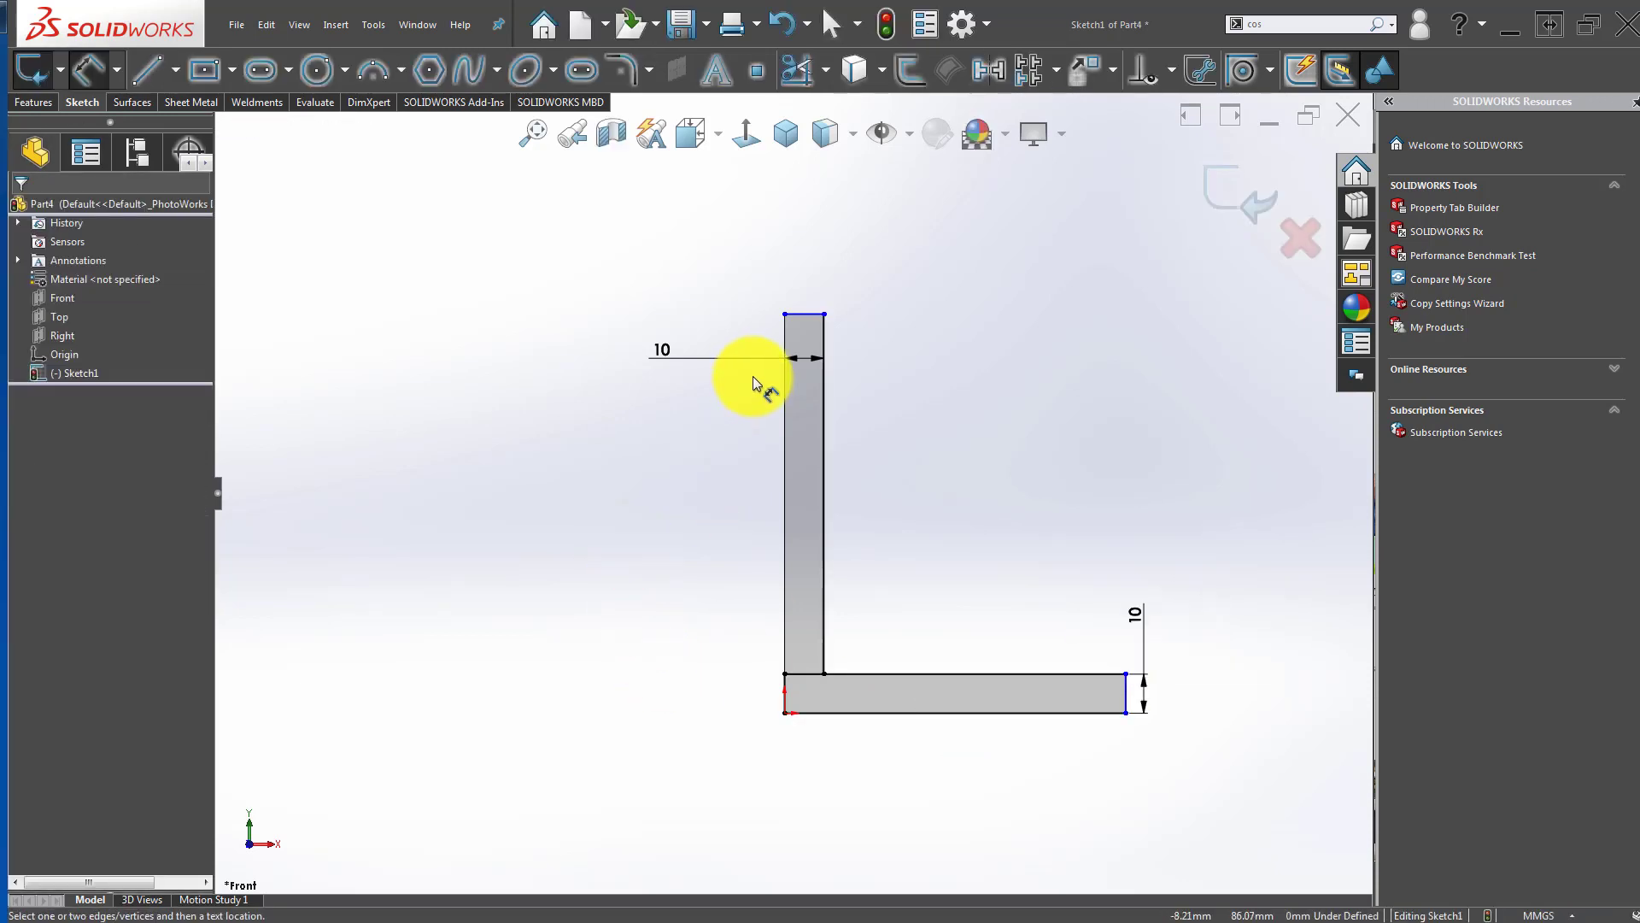
Step: Dimension the L-profile's overall height as 110 mm from its base edge to the top edge
{"action": "left_click", "coordinate": [804, 313]}
{"action": "left_click", "coordinate": [834, 713]}
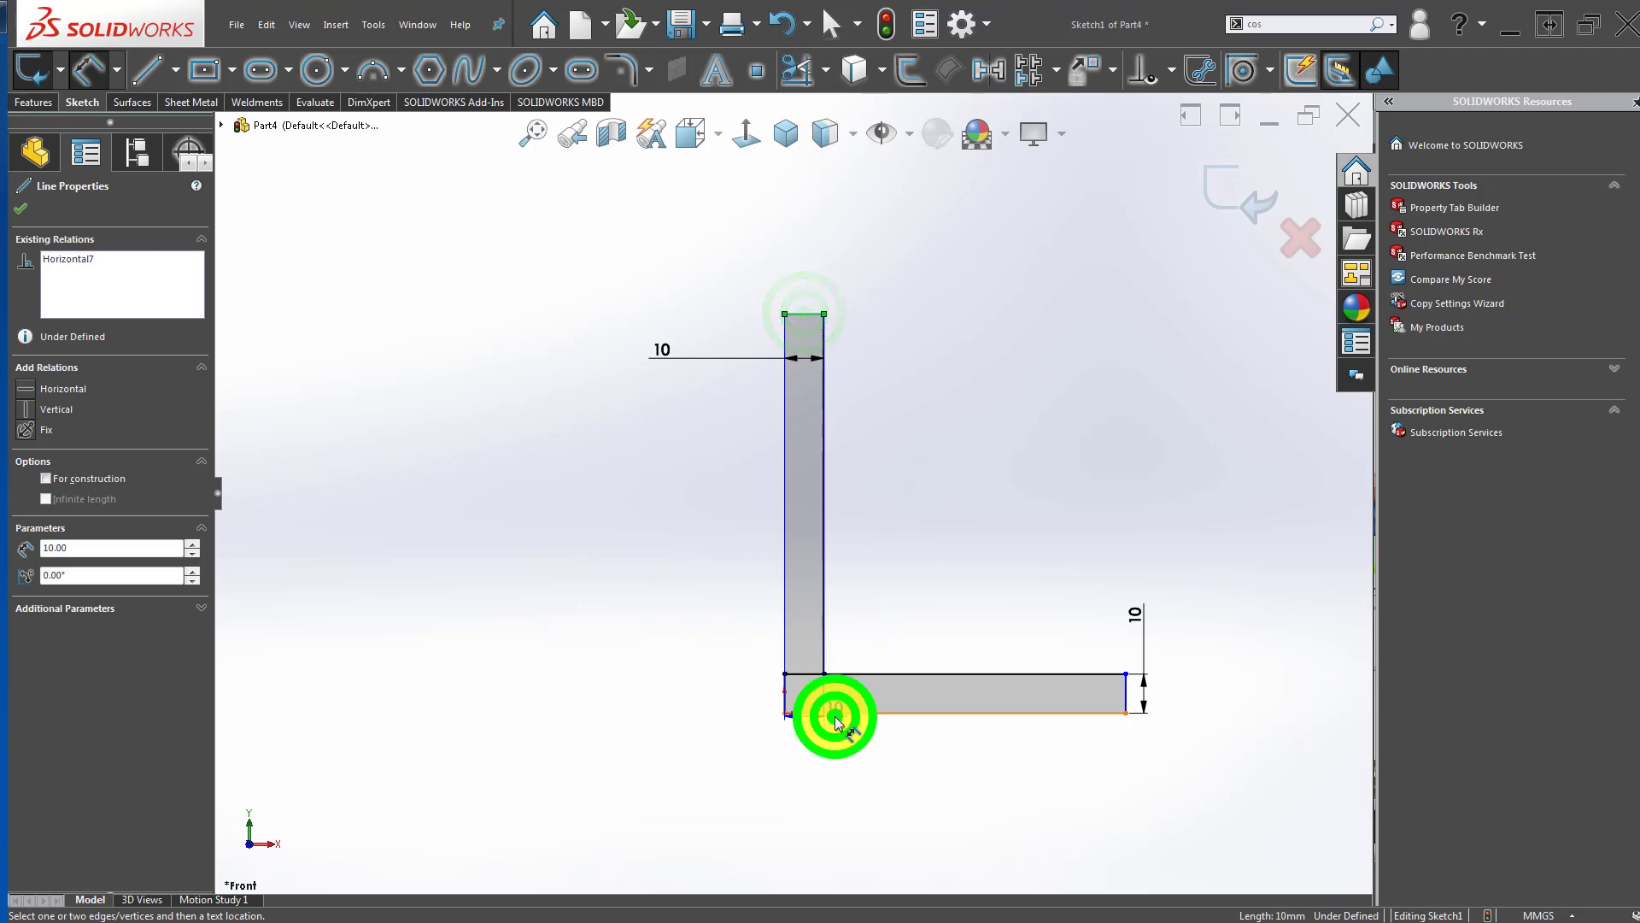
{"action": "left_click", "coordinate": [550, 449]}
{"action": "type", "text": "110"}
{"action": "key", "text": "Return"}
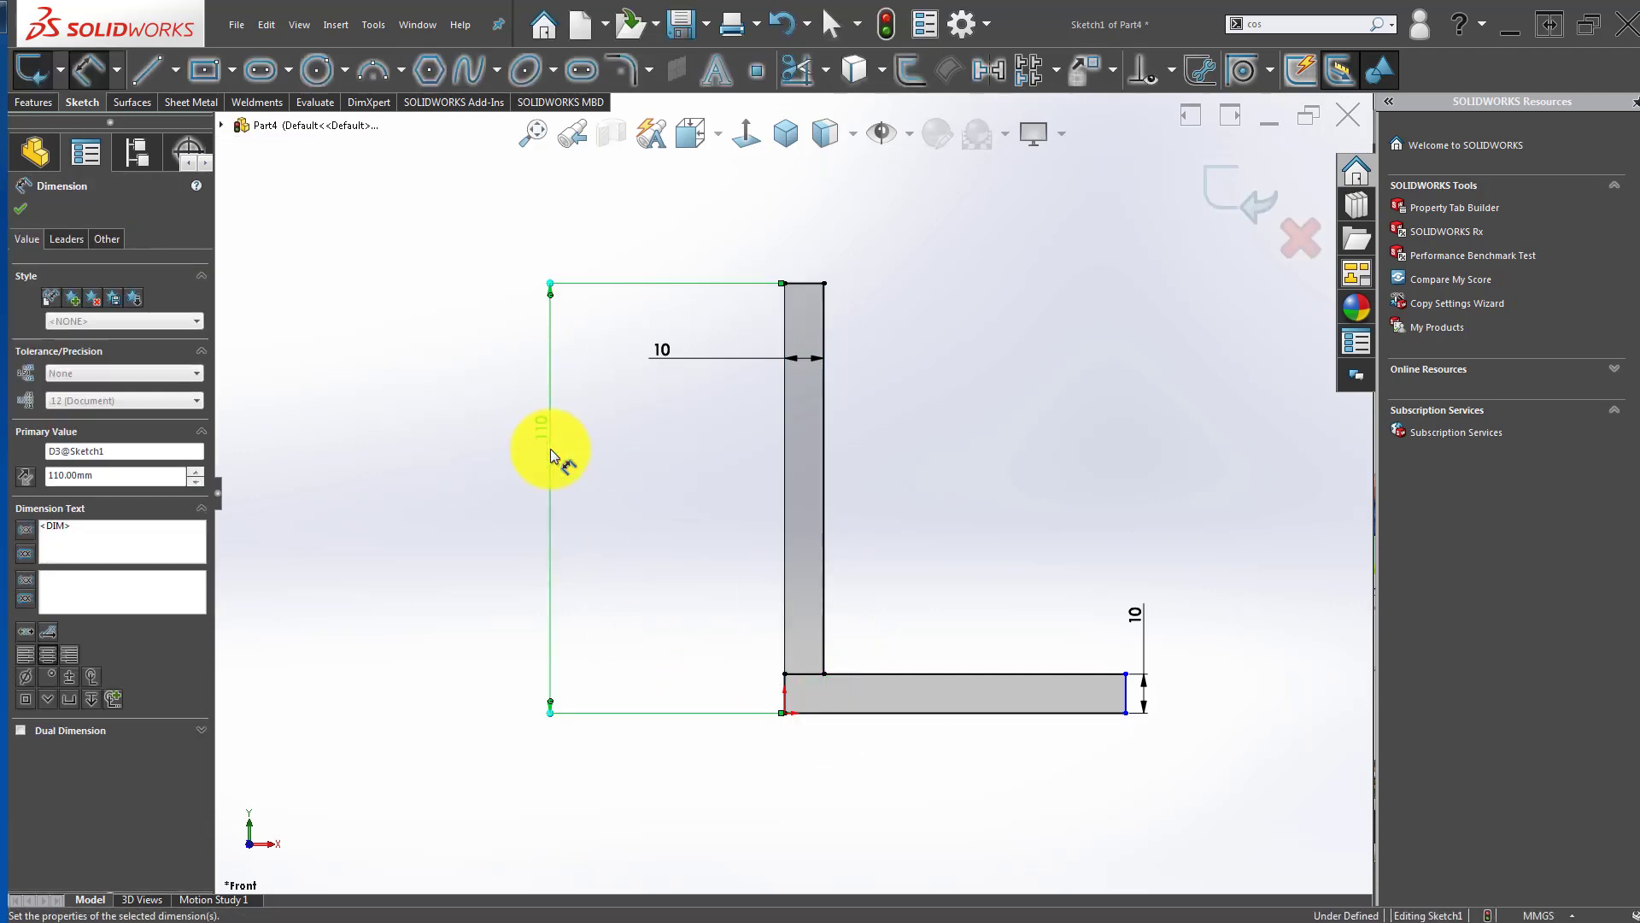
{"action": "left_click", "coordinate": [616, 511]}
Step: Dimension the L-profile's overall base length as 40 mm, placing the dimension below the profile
{"action": "key", "text": "f"}
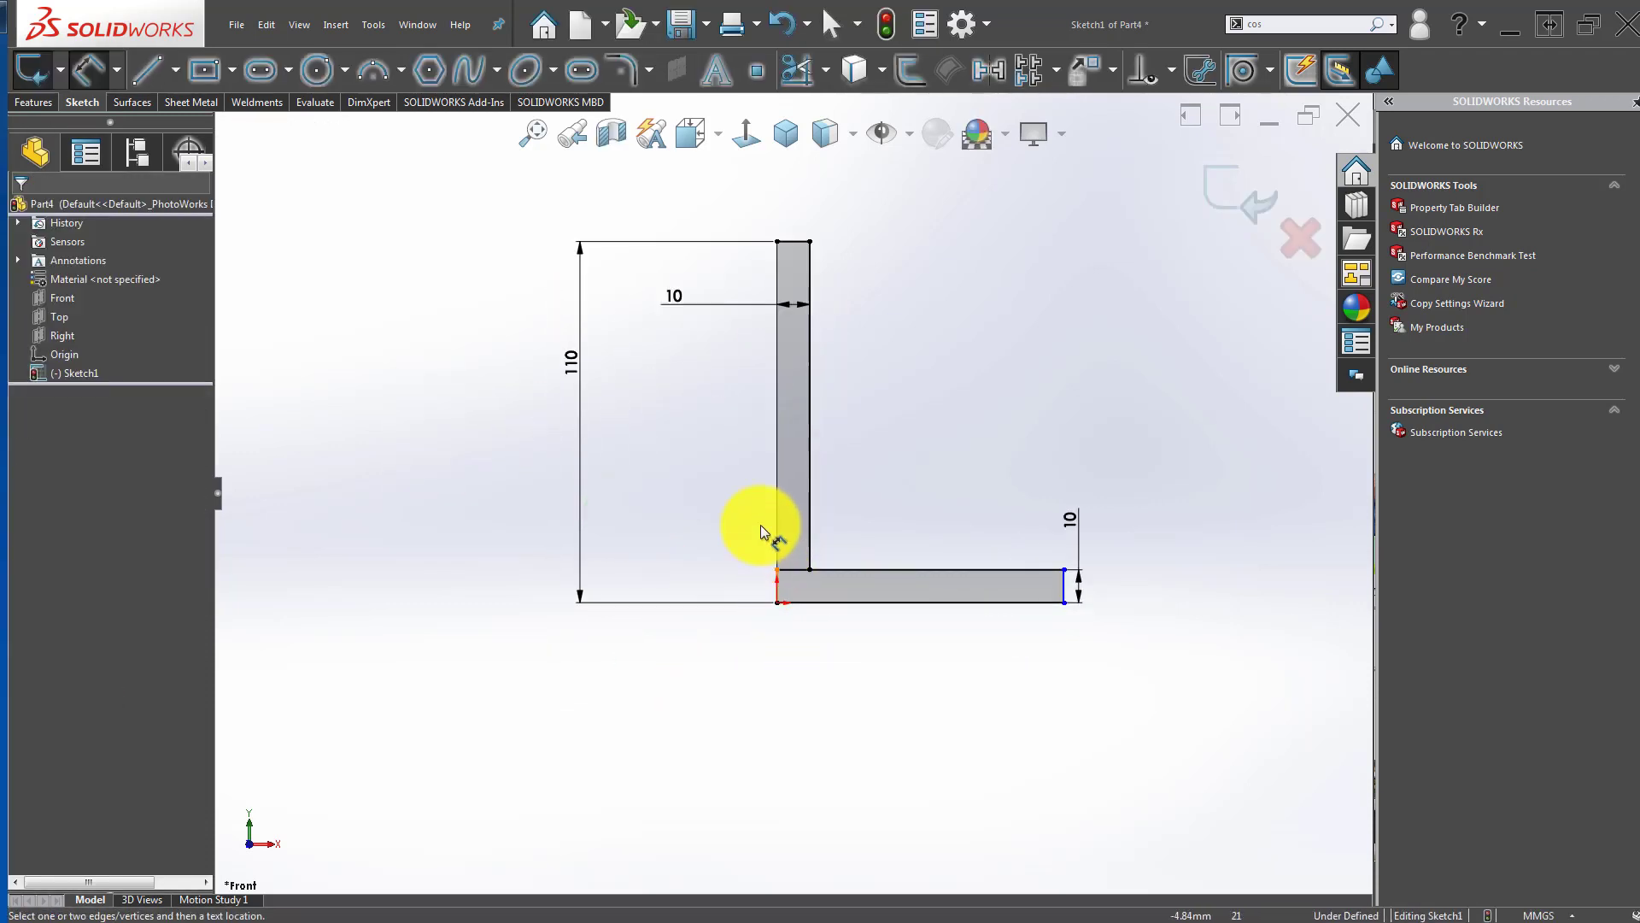
{"action": "left_click", "coordinate": [778, 505]}
{"action": "left_click", "coordinate": [1064, 587]}
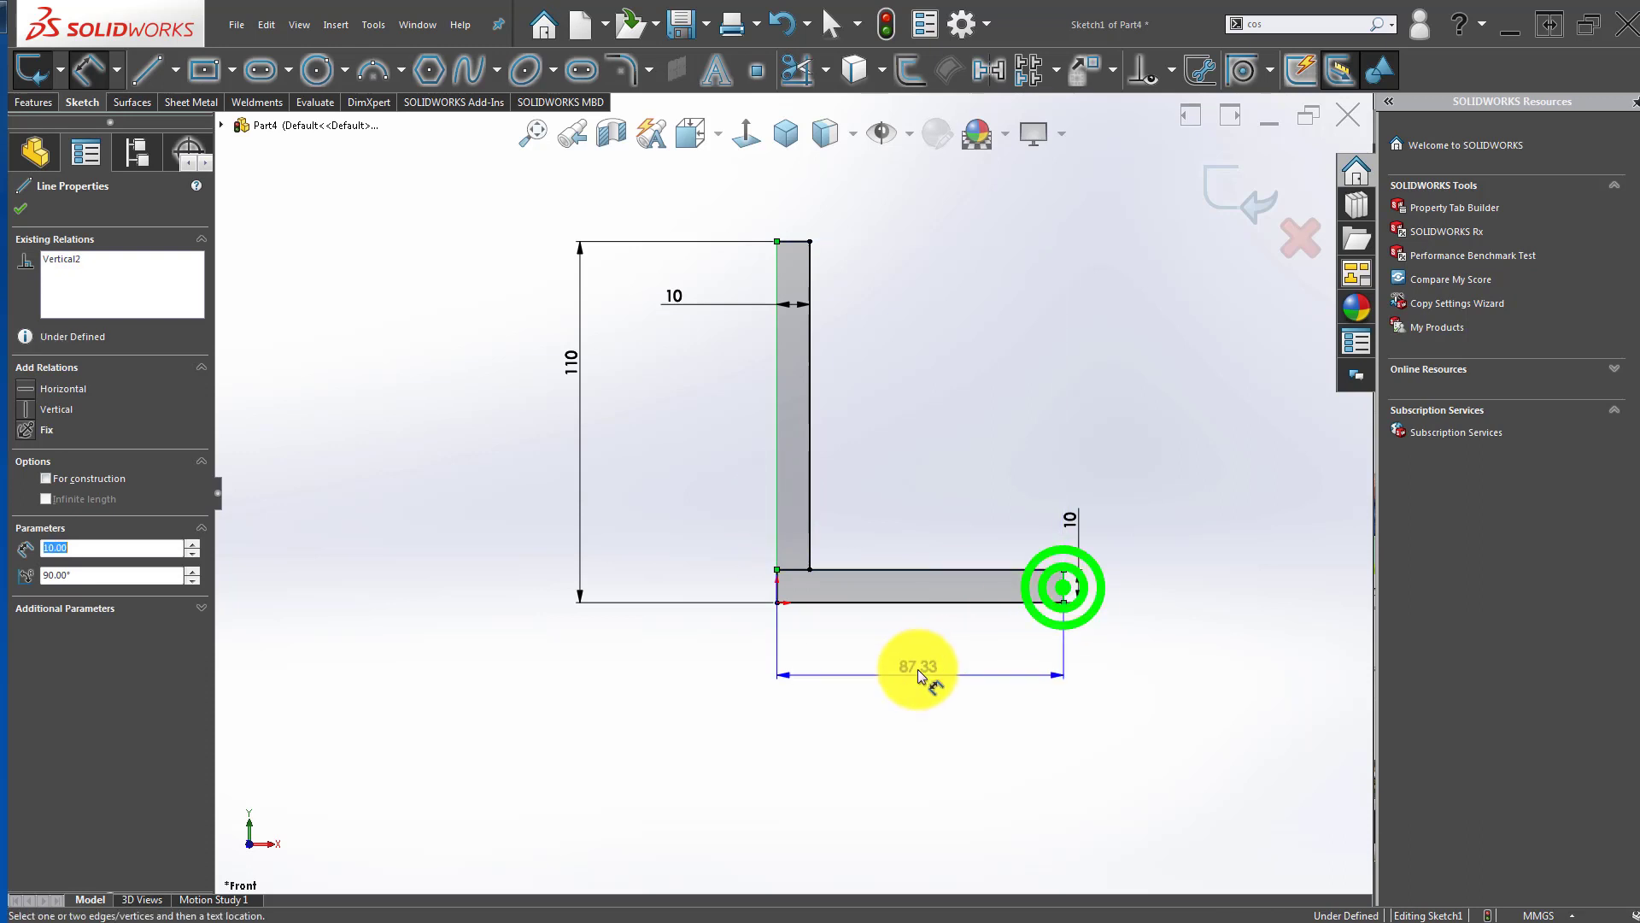
{"action": "left_click", "coordinate": [916, 672]}
{"action": "type", "text": "40"}
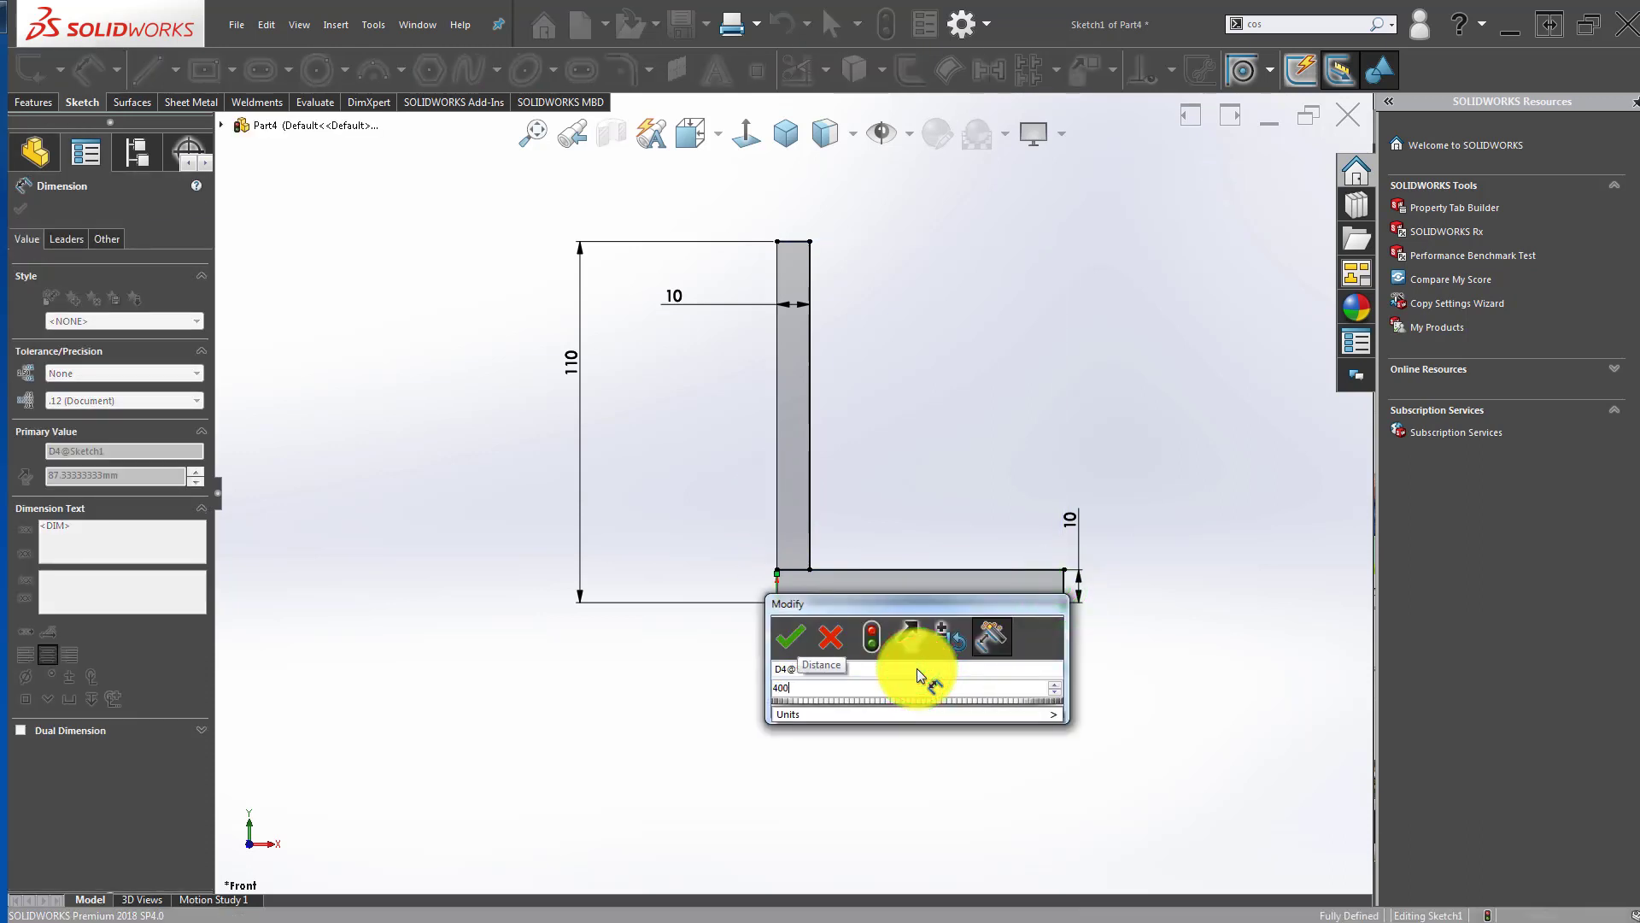
{"action": "key", "text": "Return"}
{"action": "left_click", "coordinate": [553, 763]}
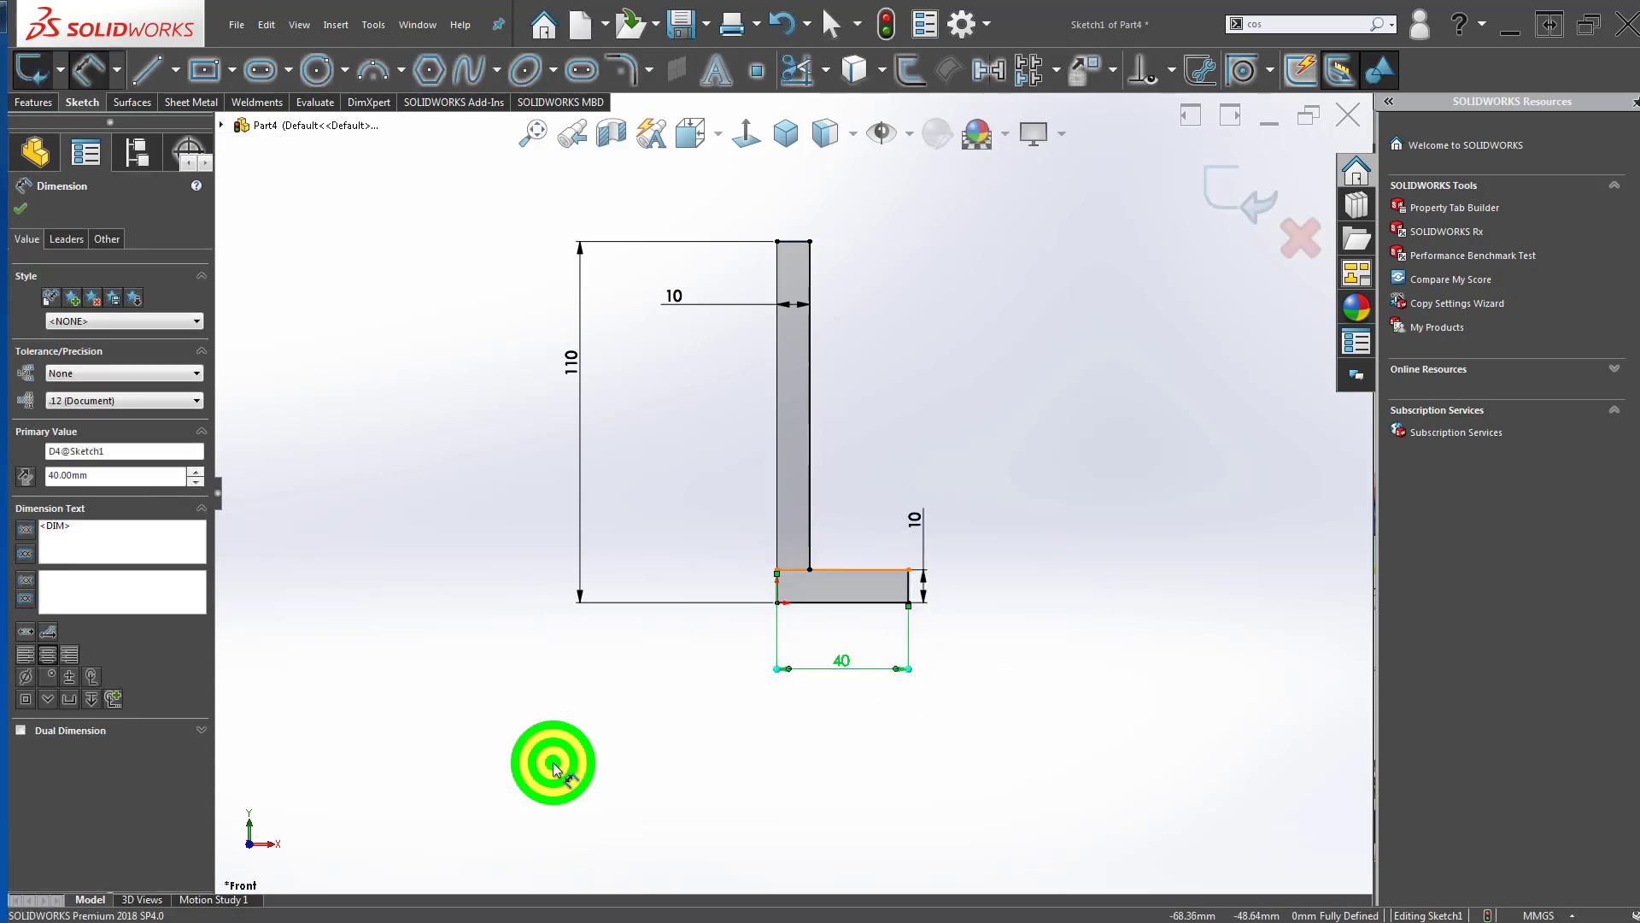
Step: Extrude only the horizontal rectangle of the L-profile 60 mm with the Mid Plane end condition
{"action": "key", "text": "f"}
{"action": "left_click", "coordinate": [35, 102]}
{"action": "left_click", "coordinate": [33, 69]}
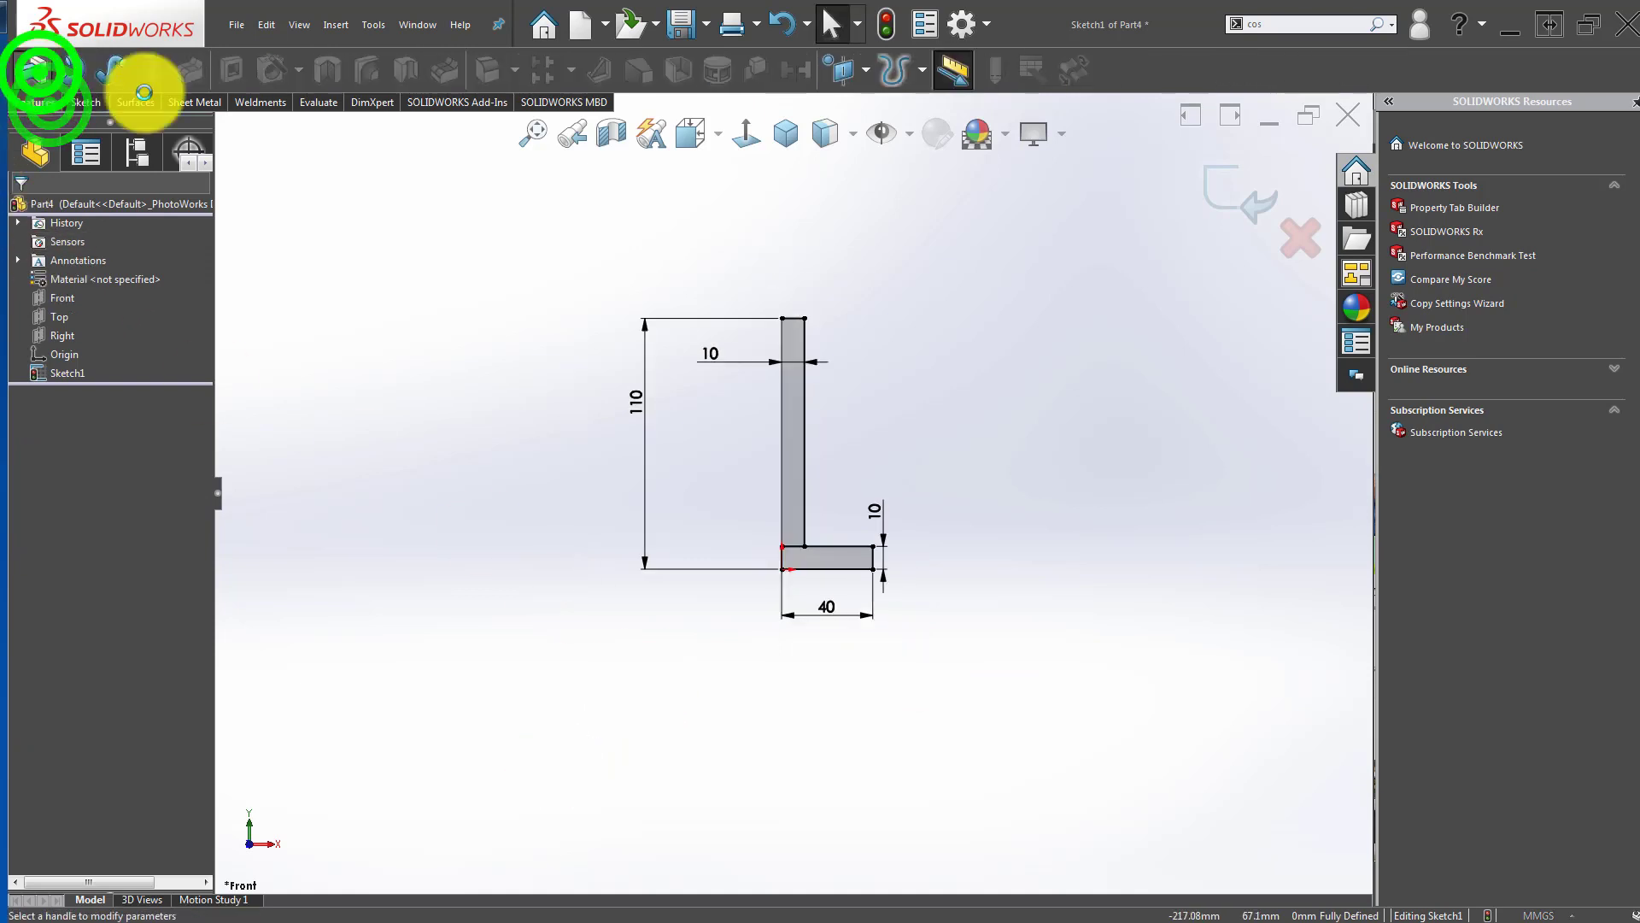
{"action": "left_click", "coordinate": [863, 660]}
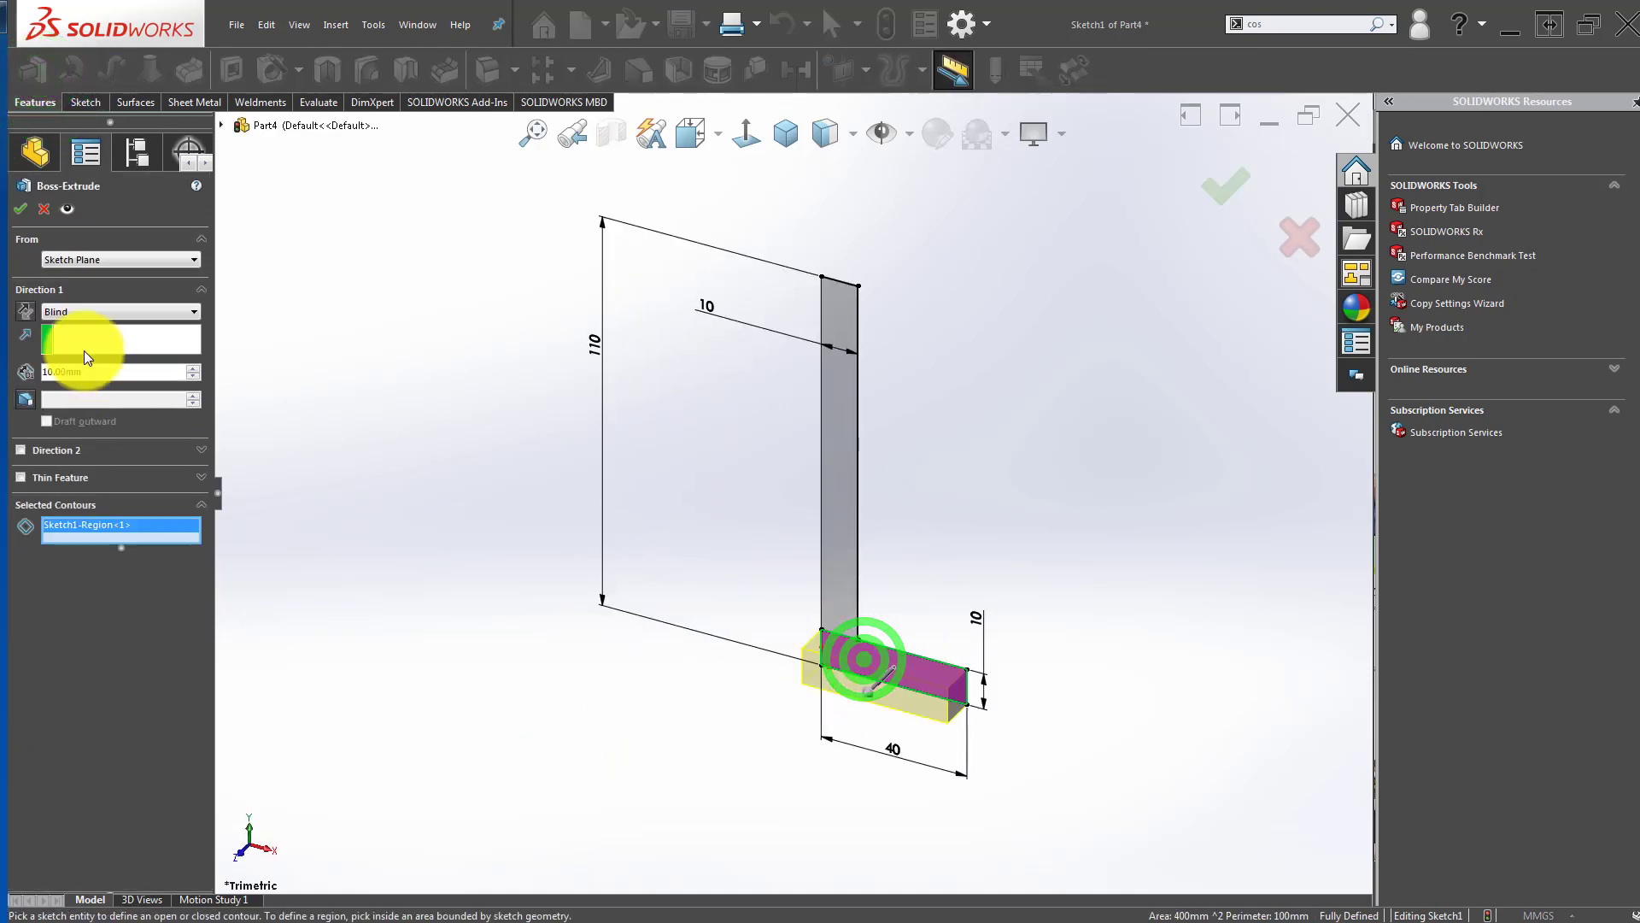
{"action": "left_click", "coordinate": [111, 311]}
{"action": "left_click", "coordinate": [115, 382]}
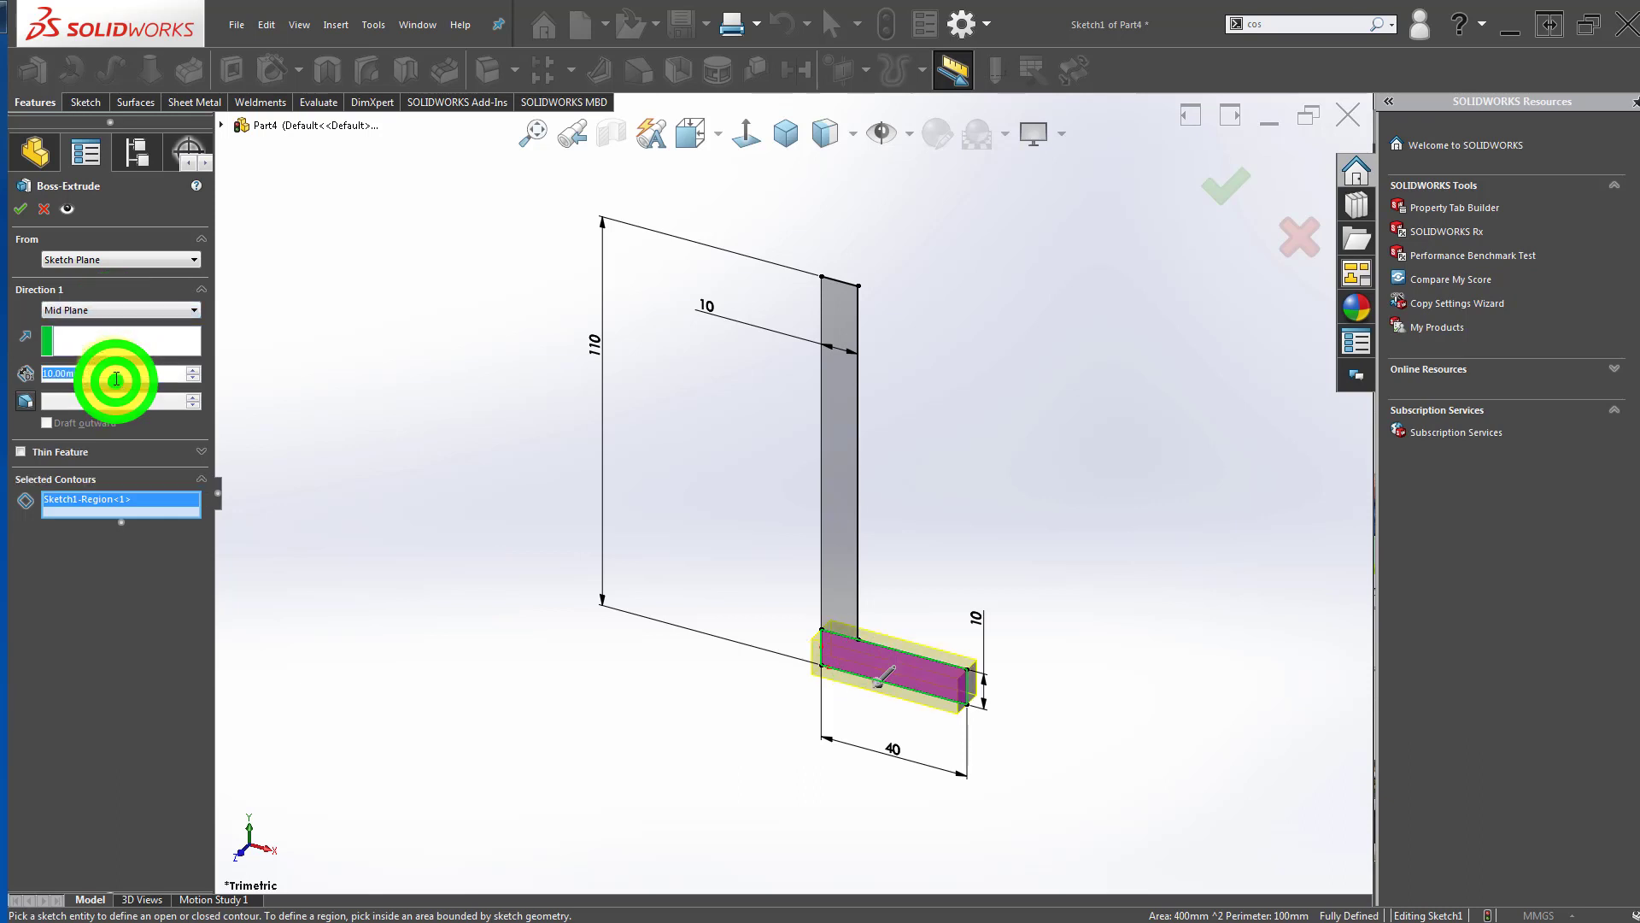
{"action": "type", "text": "60"}
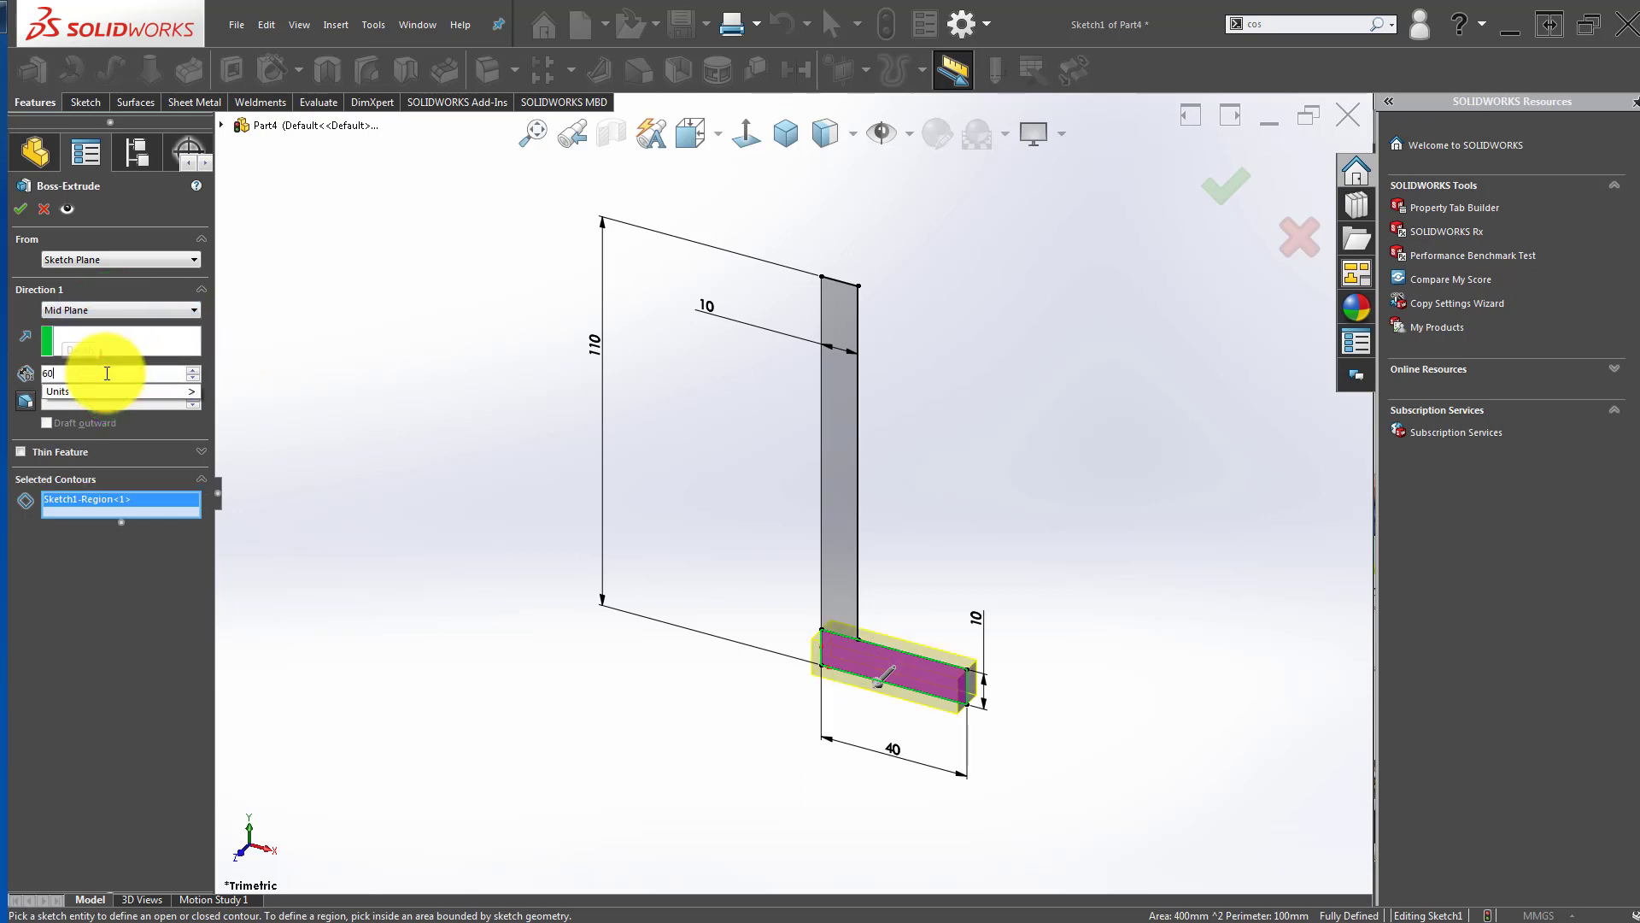
{"action": "key", "text": "Return"}
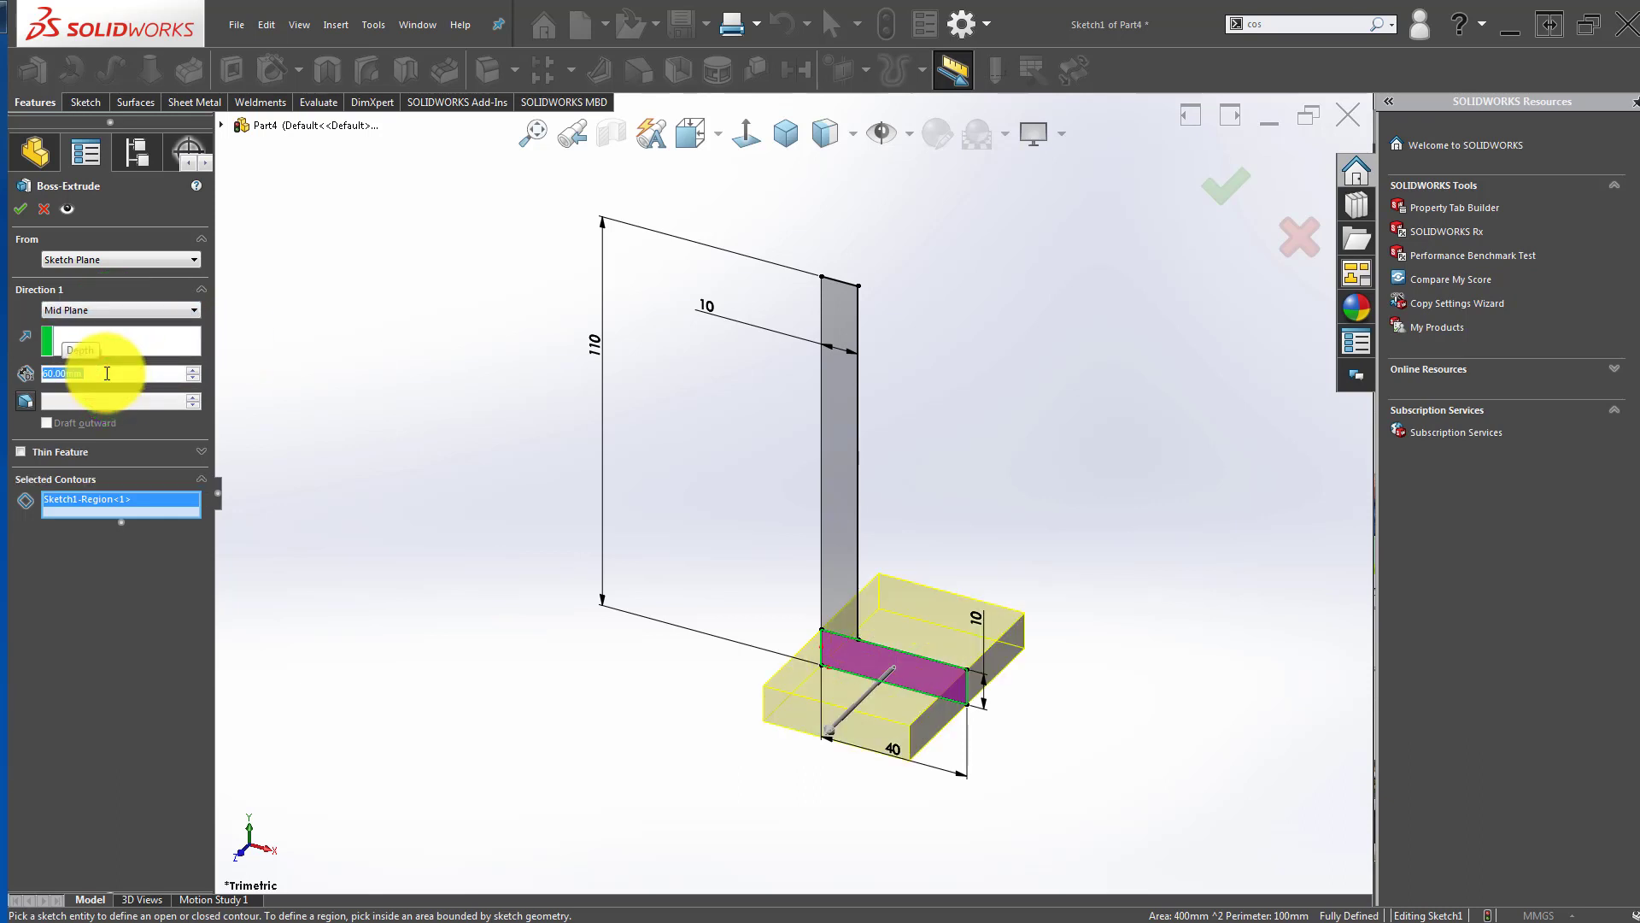
{"action": "left_click", "coordinate": [20, 209]}
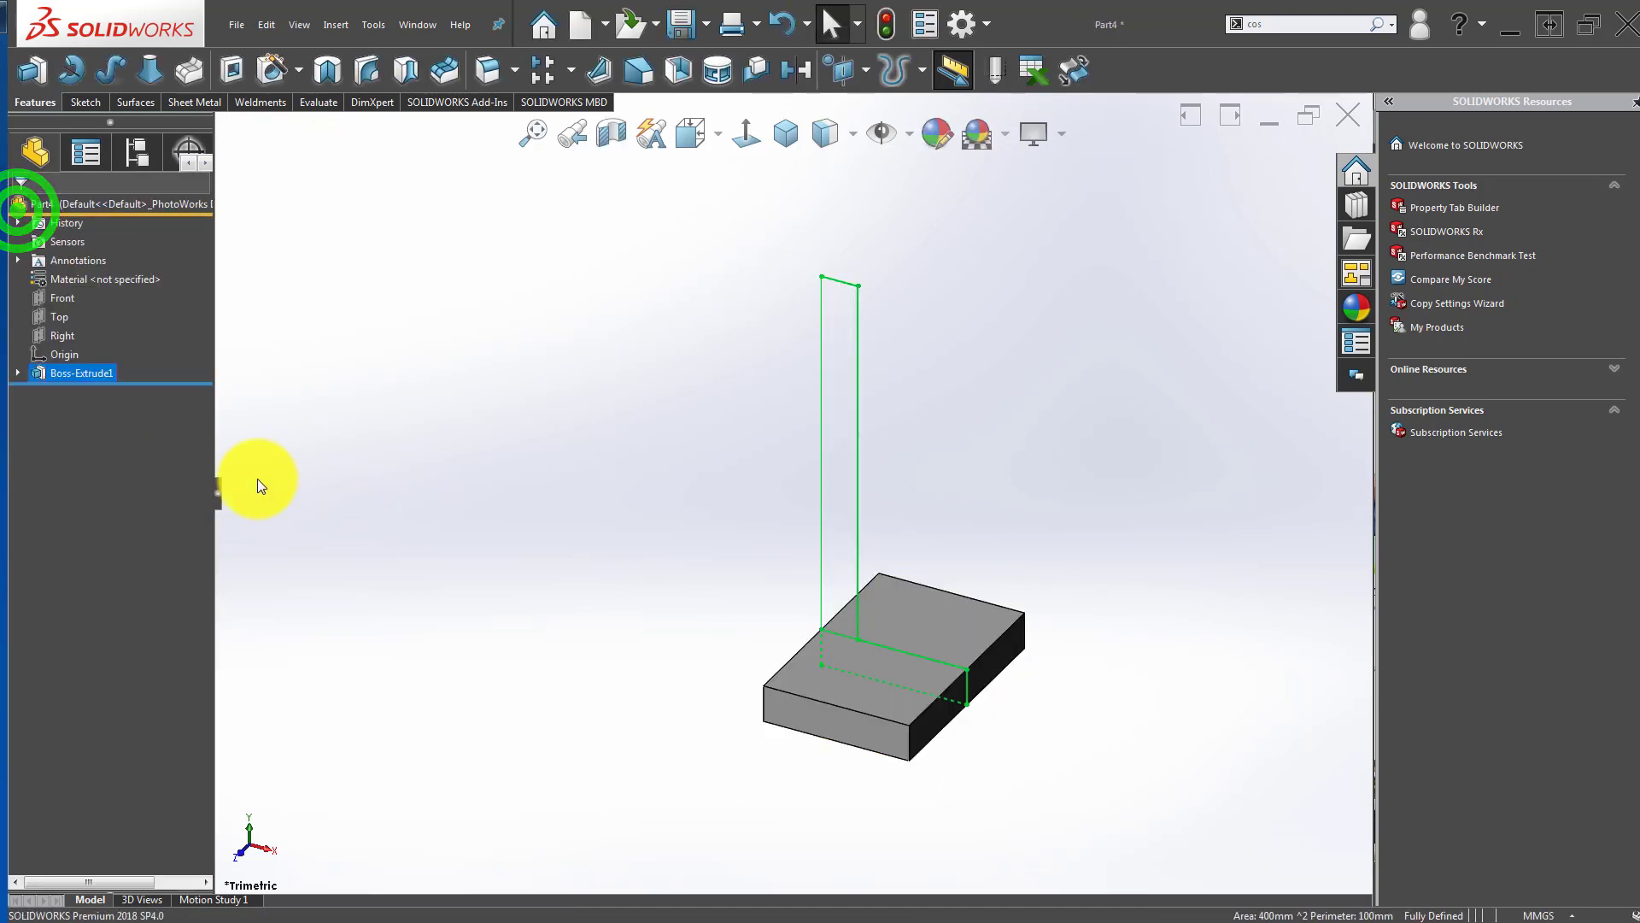
Step: Extrude the vertical rectangle of the same sketch 60 mm Mid Plane as a separate body, without merging the result
{"action": "left_click", "coordinate": [345, 416]}
{"action": "left_click", "coordinate": [96, 372]}
{"action": "left_click", "coordinate": [87, 393]}
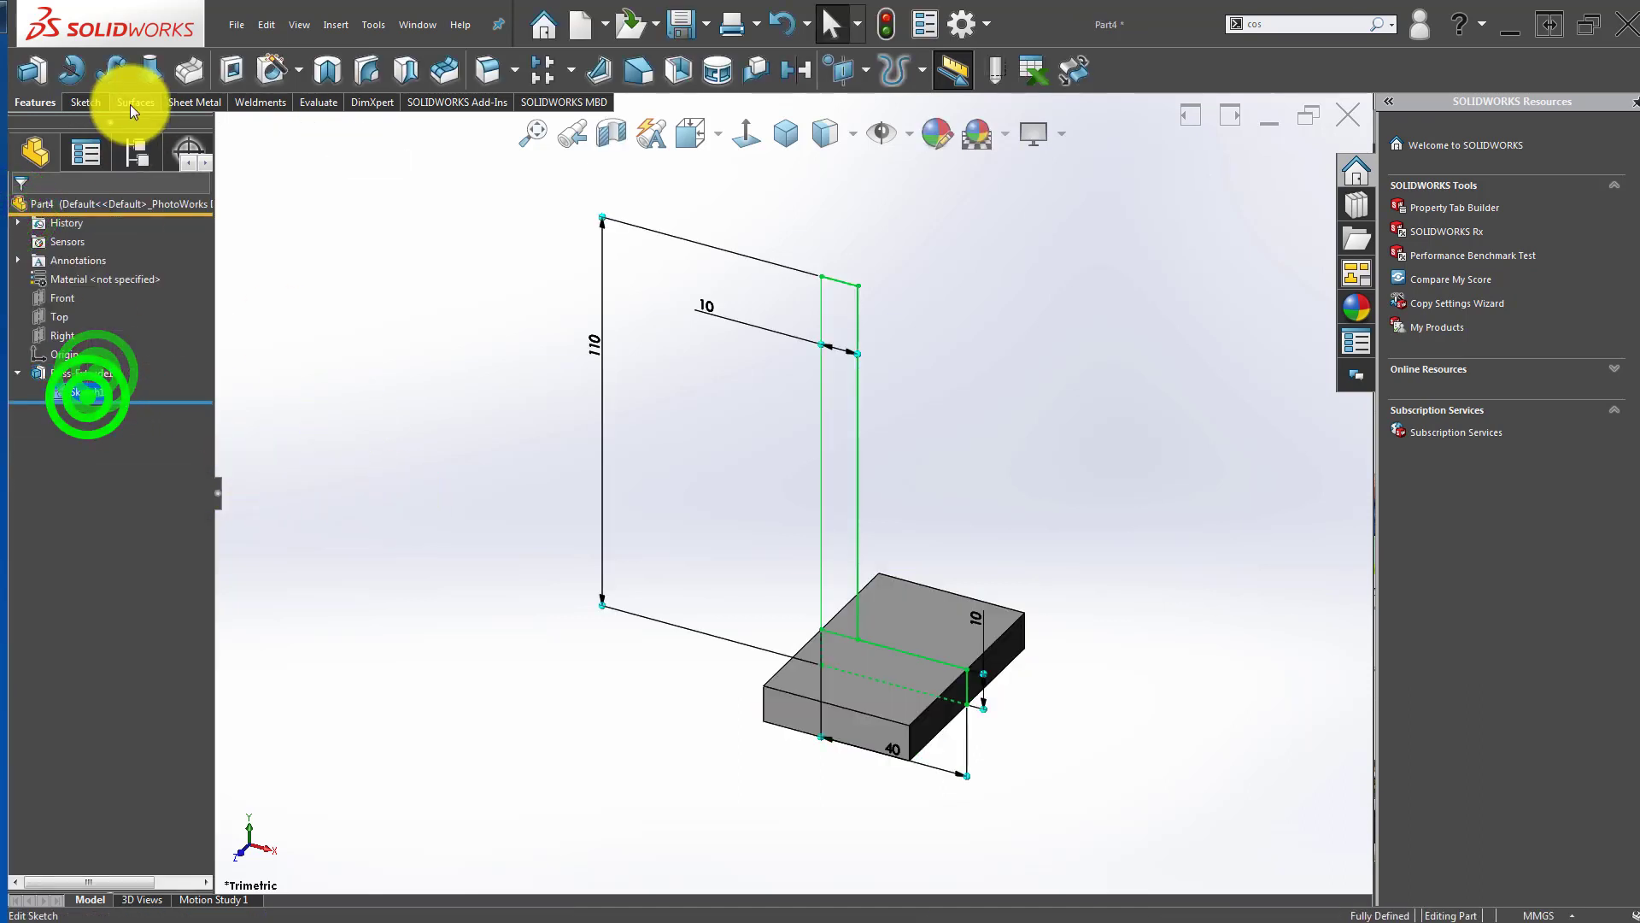
{"action": "left_click", "coordinate": [32, 71]}
{"action": "left_click", "coordinate": [837, 430]}
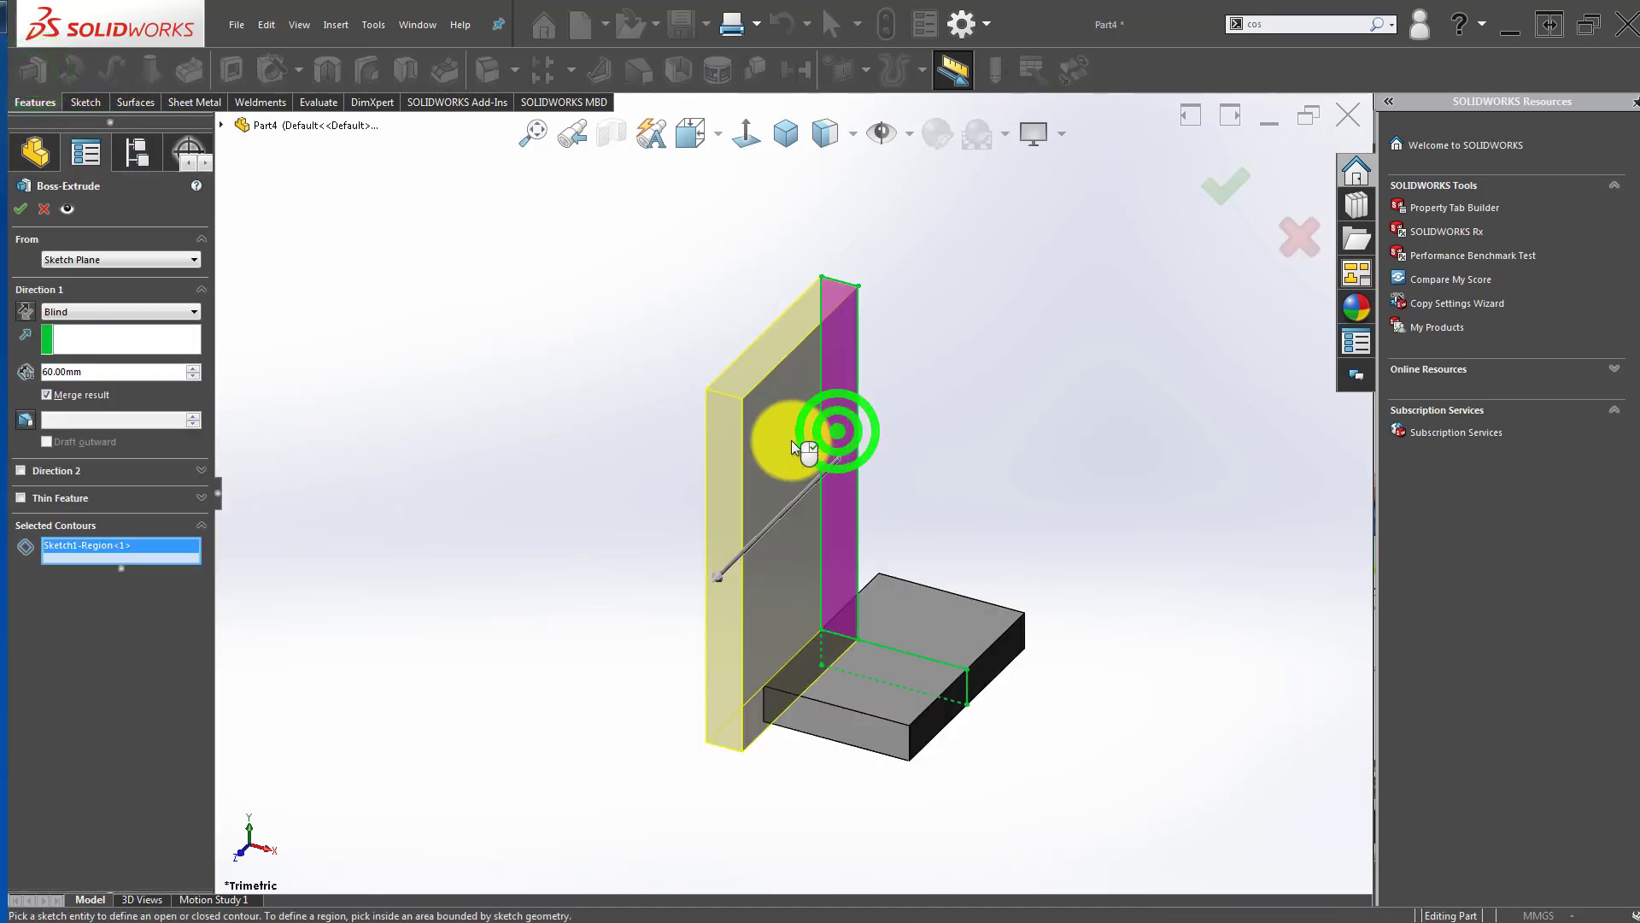
{"action": "left_click", "coordinate": [151, 311]}
{"action": "left_click", "coordinate": [131, 393]}
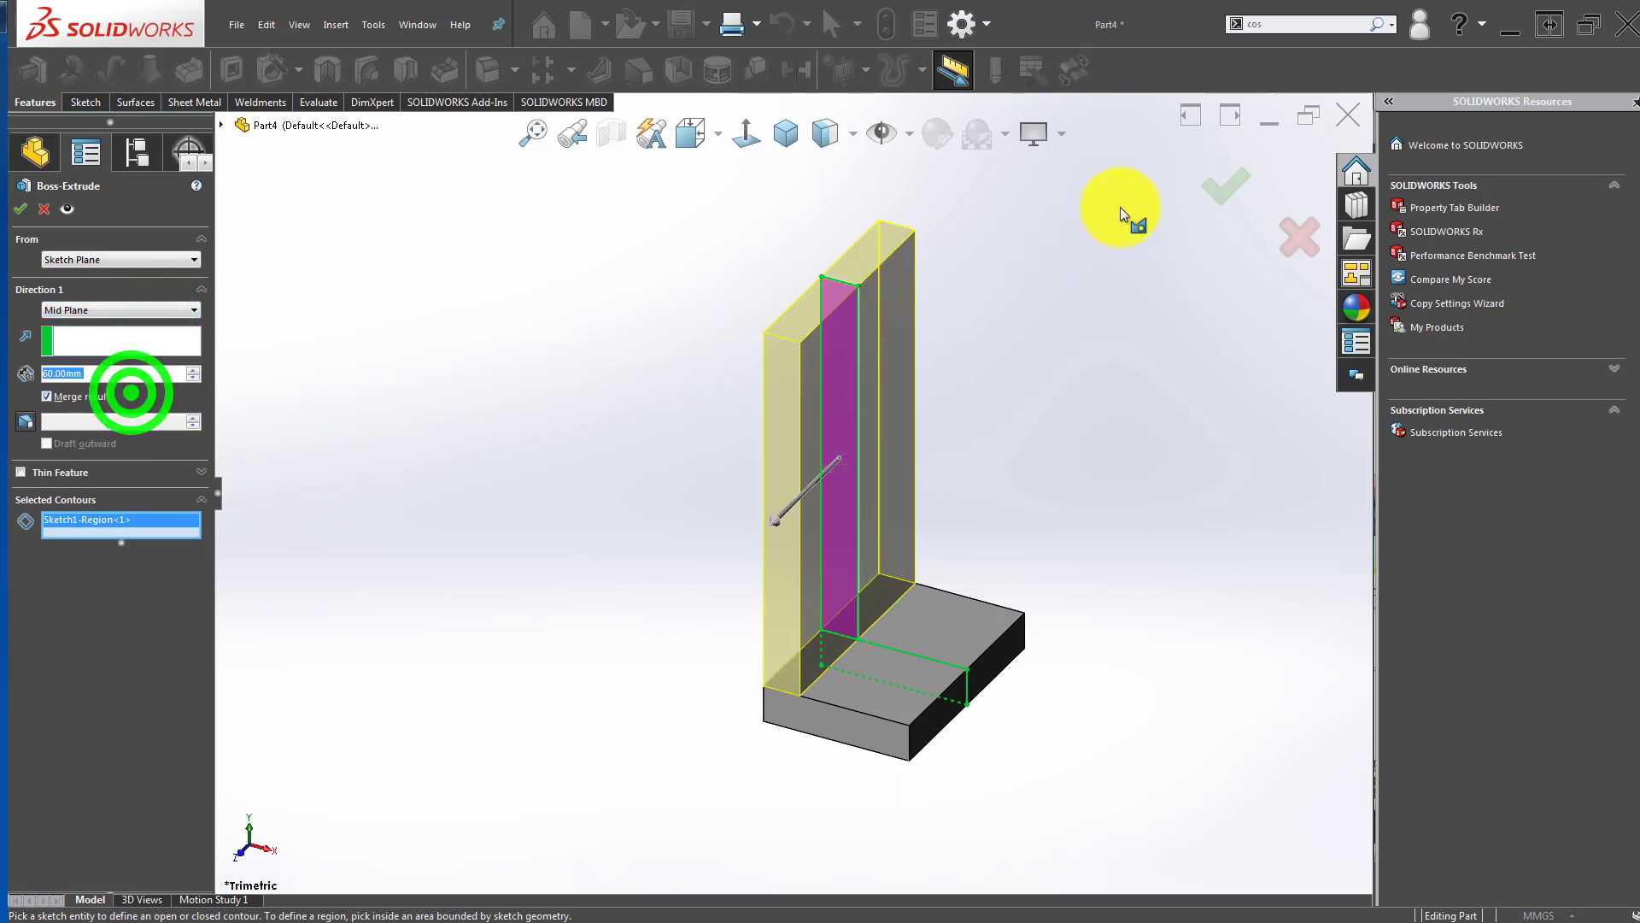
{"action": "left_click", "coordinate": [90, 393]}
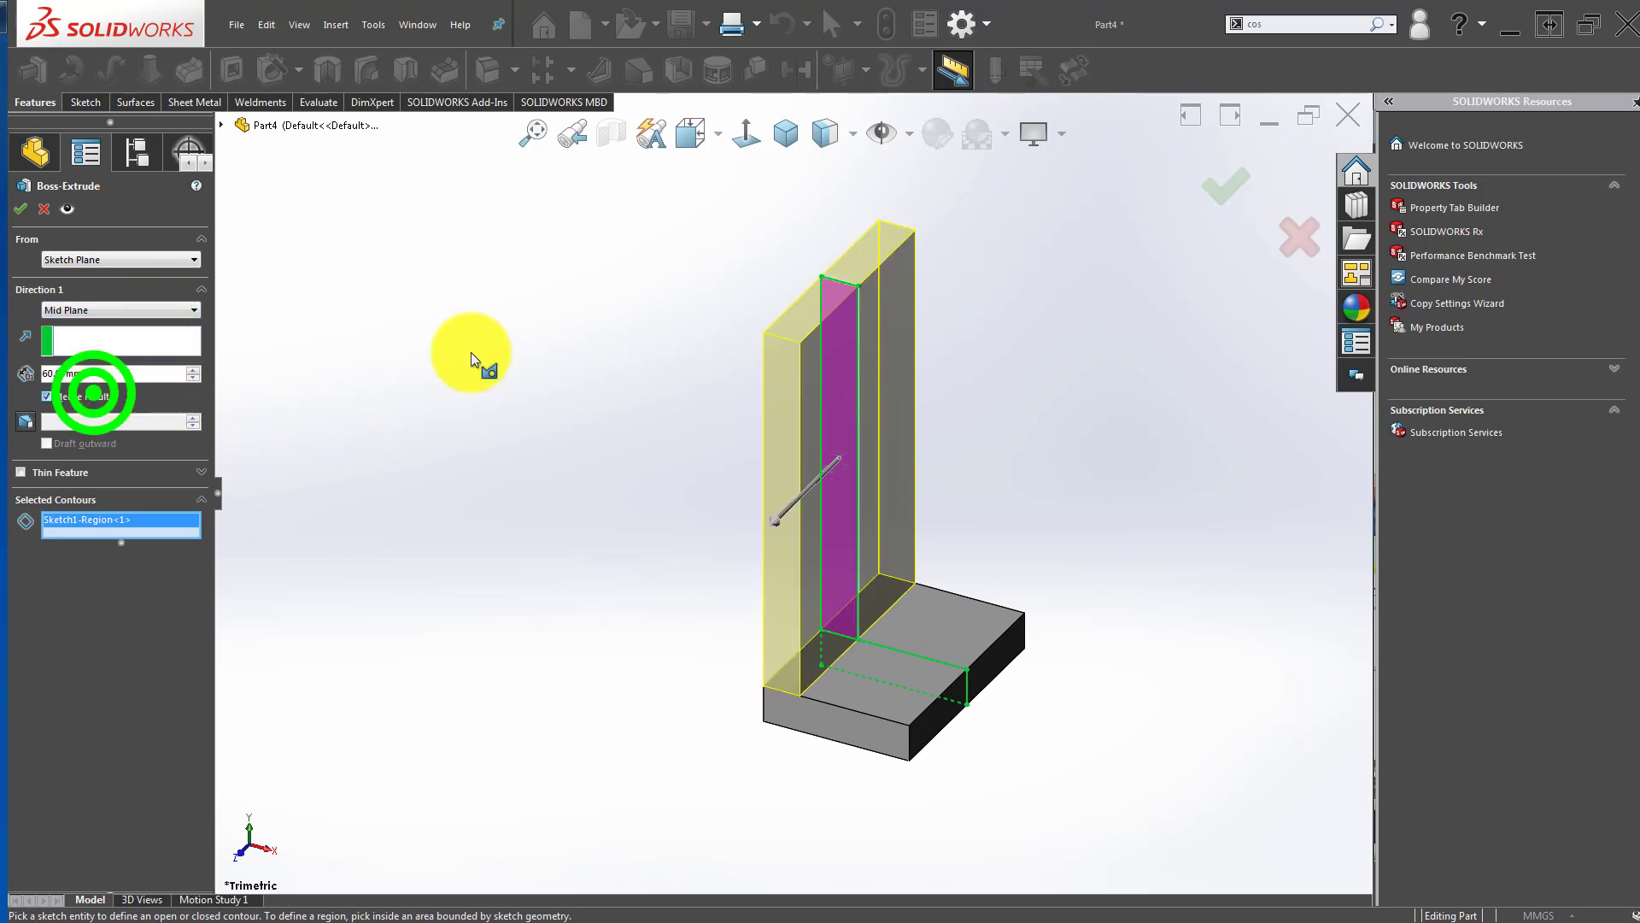
{"action": "left_click", "coordinate": [1243, 192]}
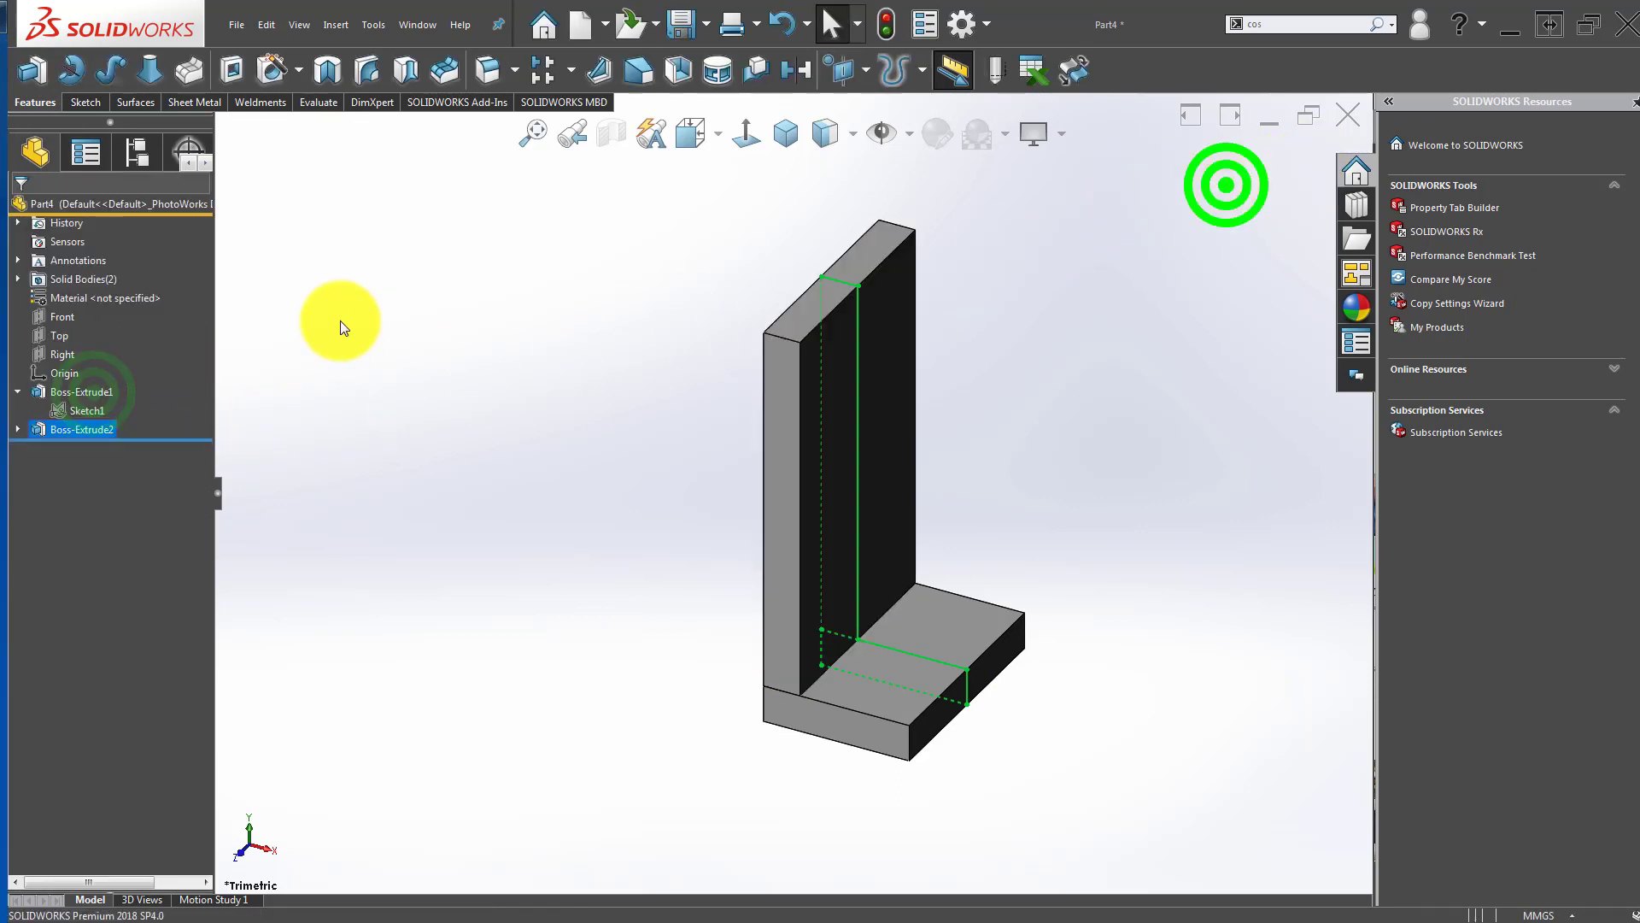
Step: Convert the part into a weldment by adding a Weldment feature
{"action": "left_click", "coordinate": [252, 101]}
{"action": "left_click", "coordinate": [71, 69]}
{"action": "left_click", "coordinate": [496, 359]}
Step: Start a sketch on the base plate's upper face and draw a horizontal centerline about 24 mm long from the origin
{"action": "middle_click_drag", "start_coordinate": [701, 402], "coordinate": [827, 568]}
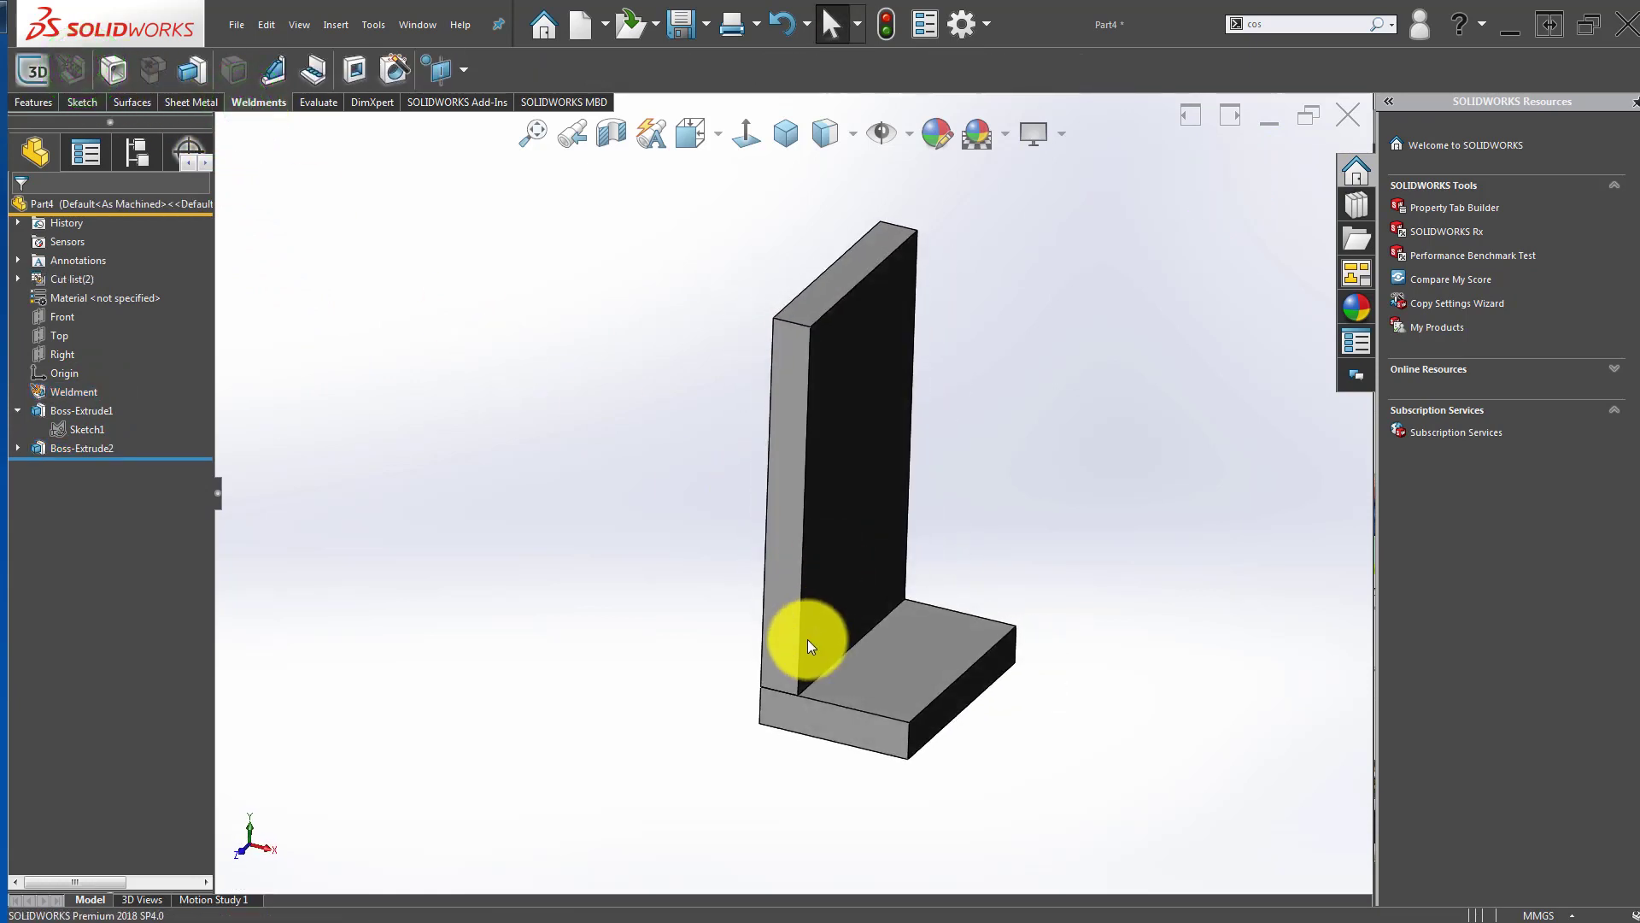
{"action": "scroll", "coordinate": [774, 719], "scroll_direction": "up", "scroll_amount": 2}
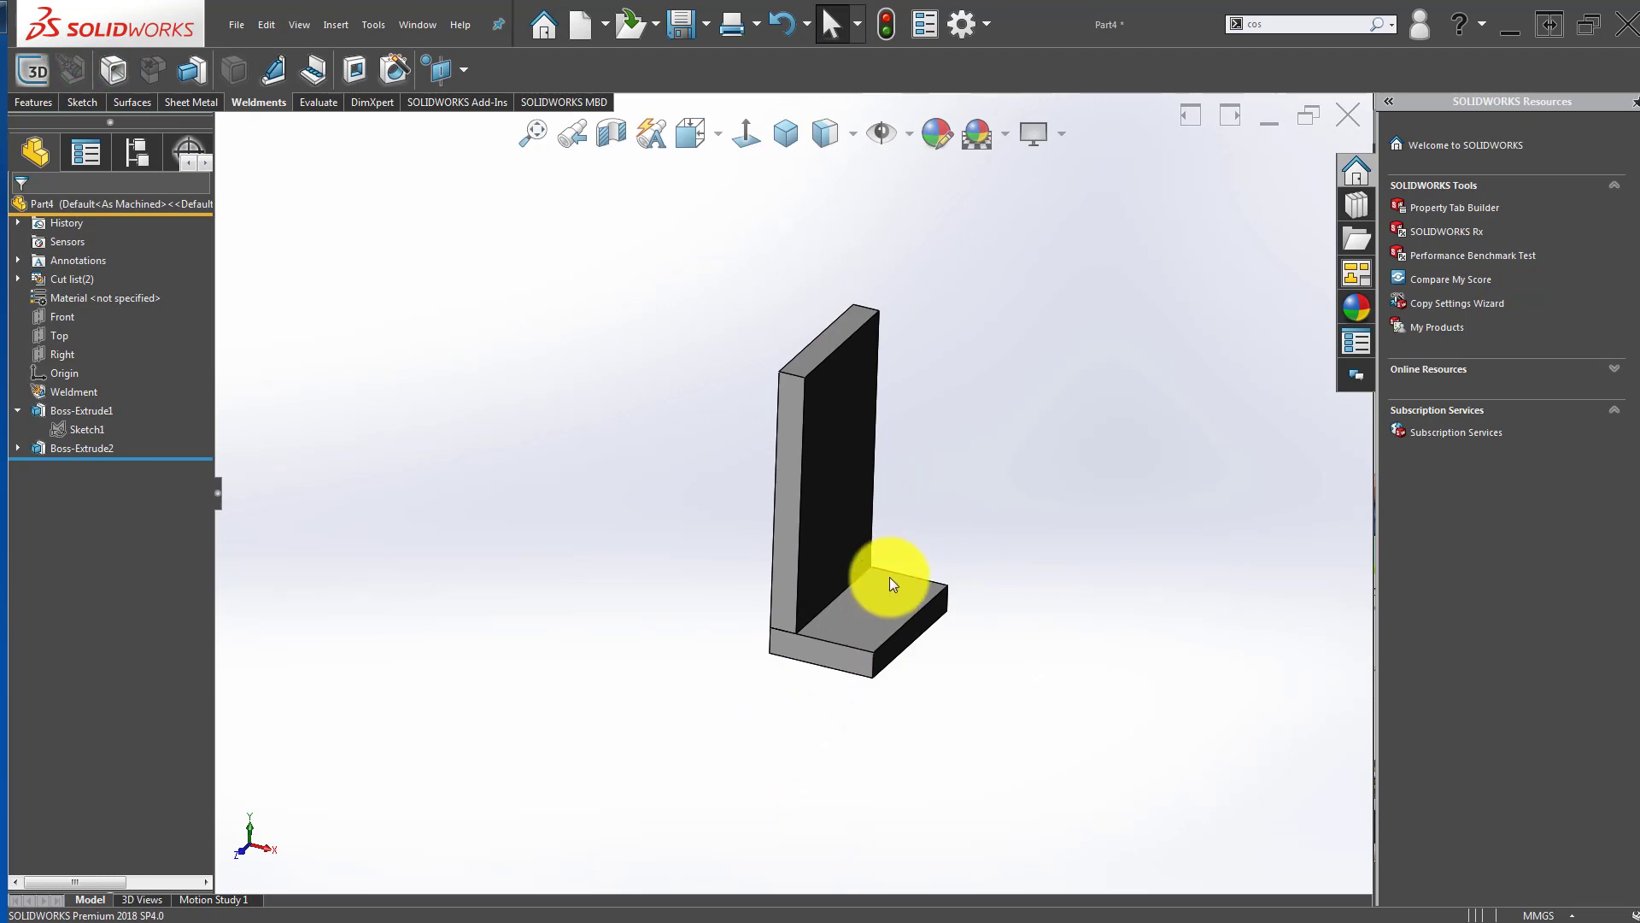
{"action": "middle_click_drag", "start_coordinate": [891, 572], "coordinate": [857, 609]}
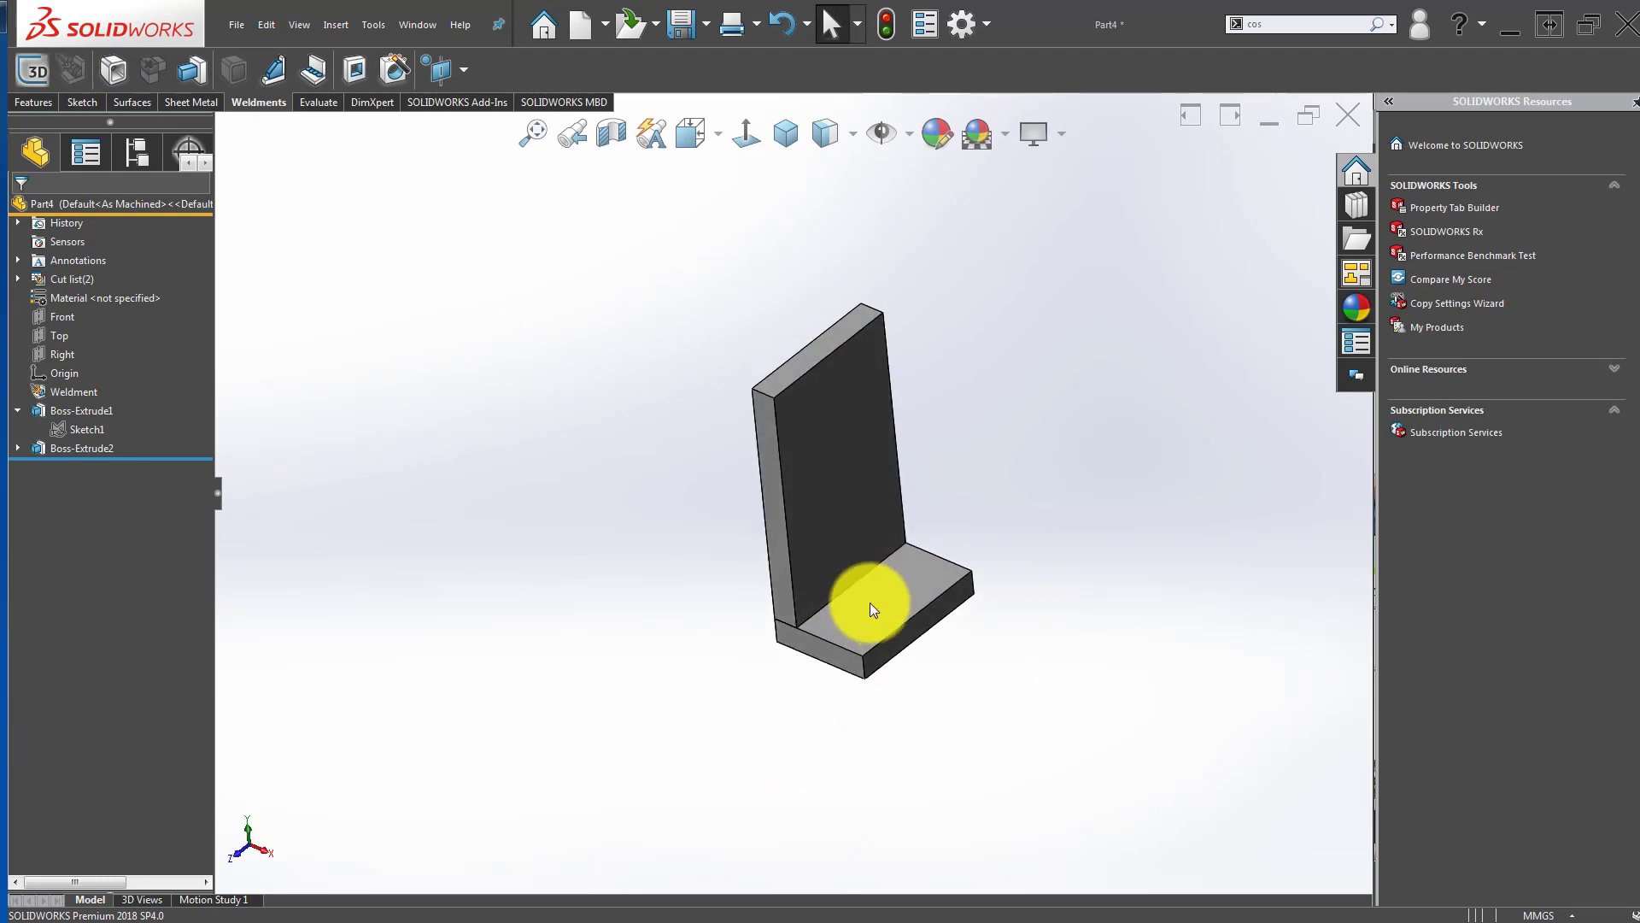
{"action": "scroll", "coordinate": [915, 547], "scroll_direction": "down", "scroll_amount": 3}
{"action": "left_click", "coordinate": [834, 651]}
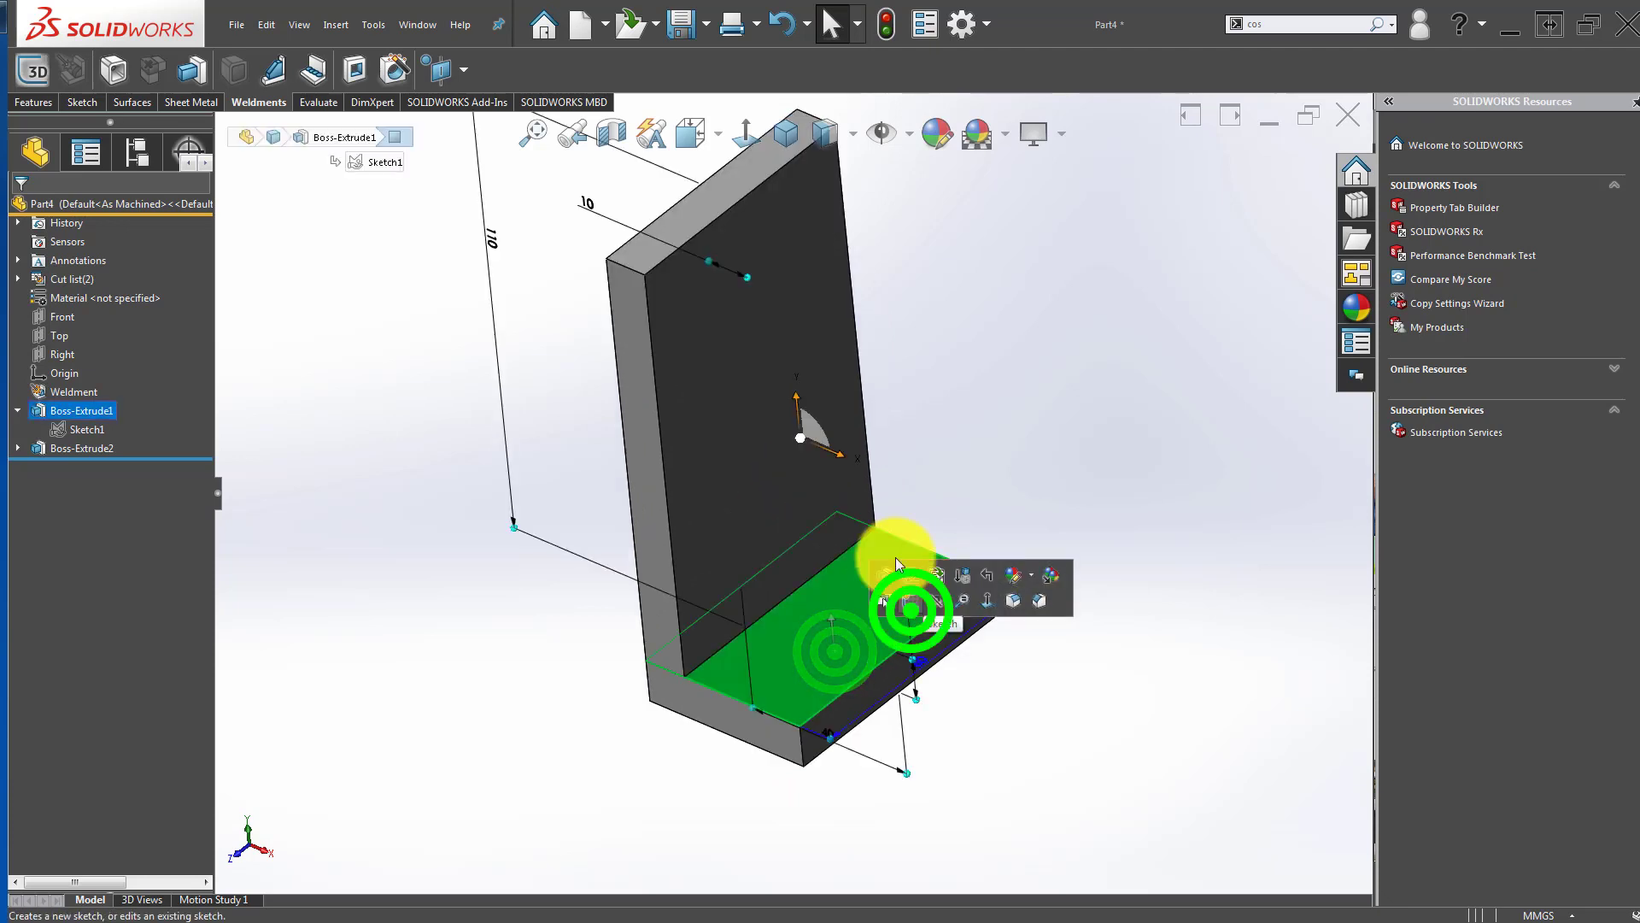
{"action": "left_click", "coordinate": [729, 135]}
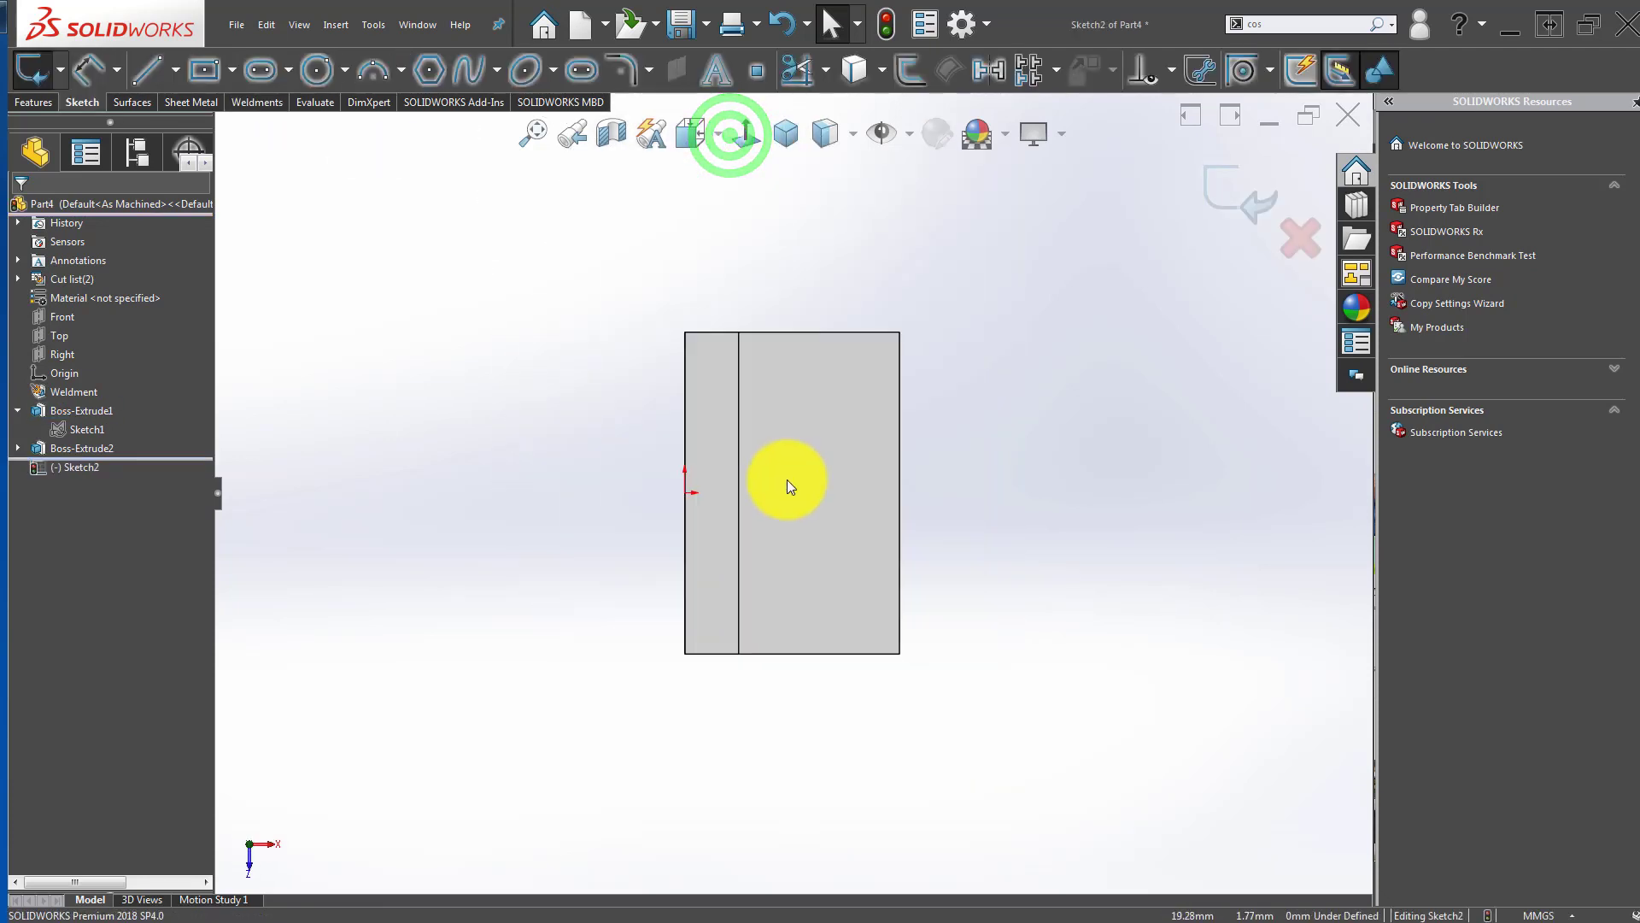
{"action": "left_click", "coordinate": [188, 121]}
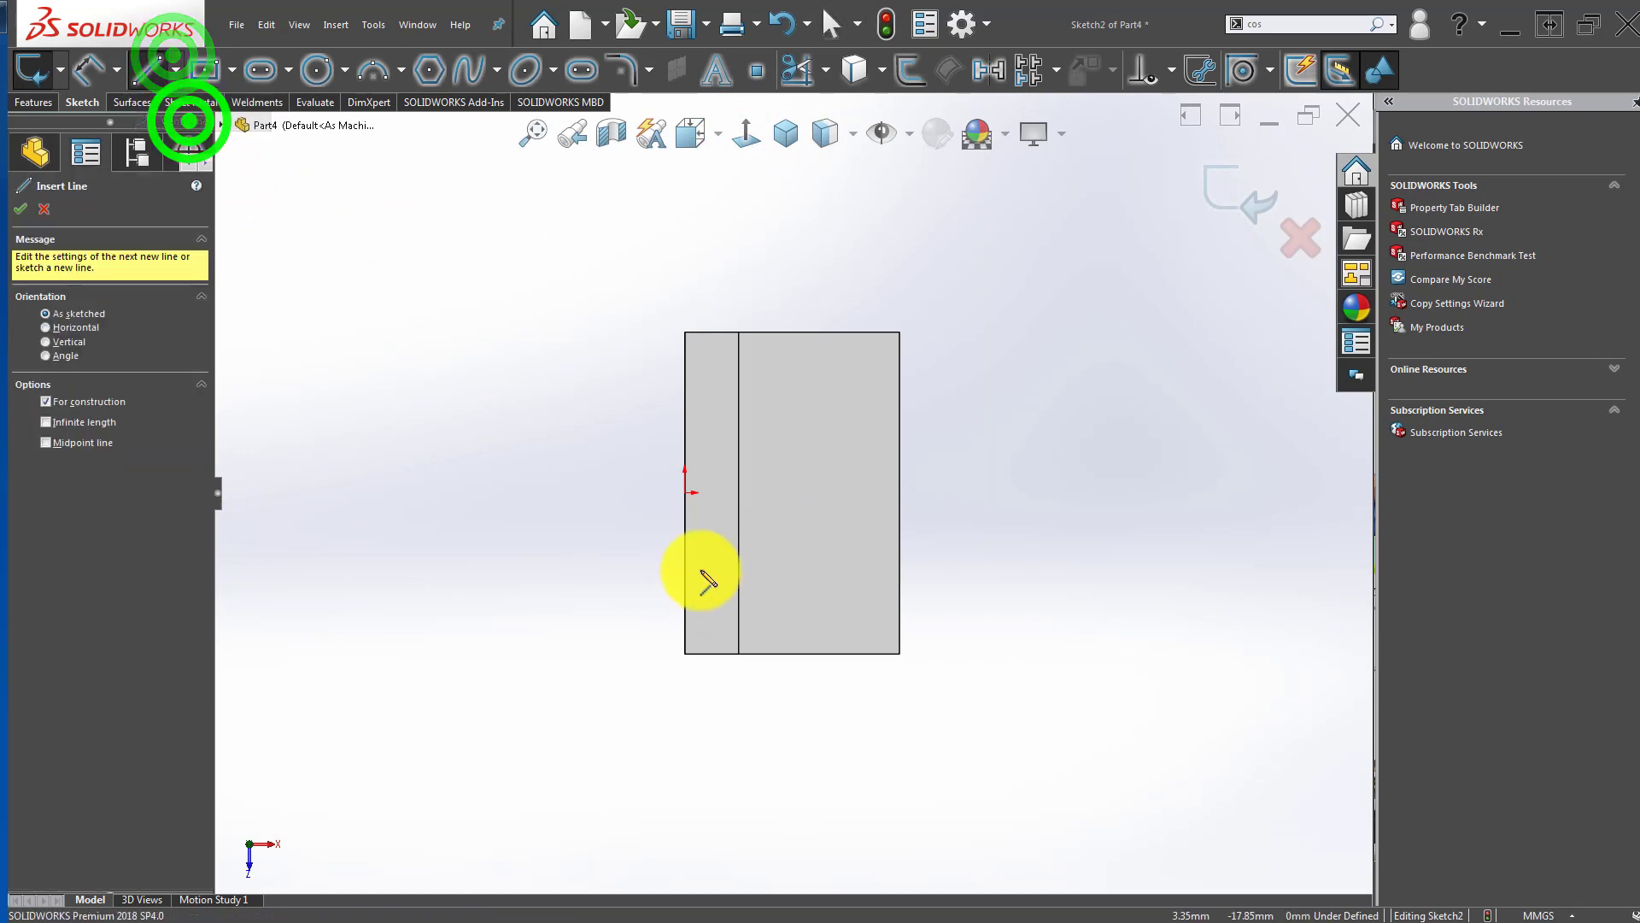
{"action": "left_click", "coordinate": [682, 492]}
{"action": "left_click", "coordinate": [813, 491]}
{"action": "key", "text": "Escape"}
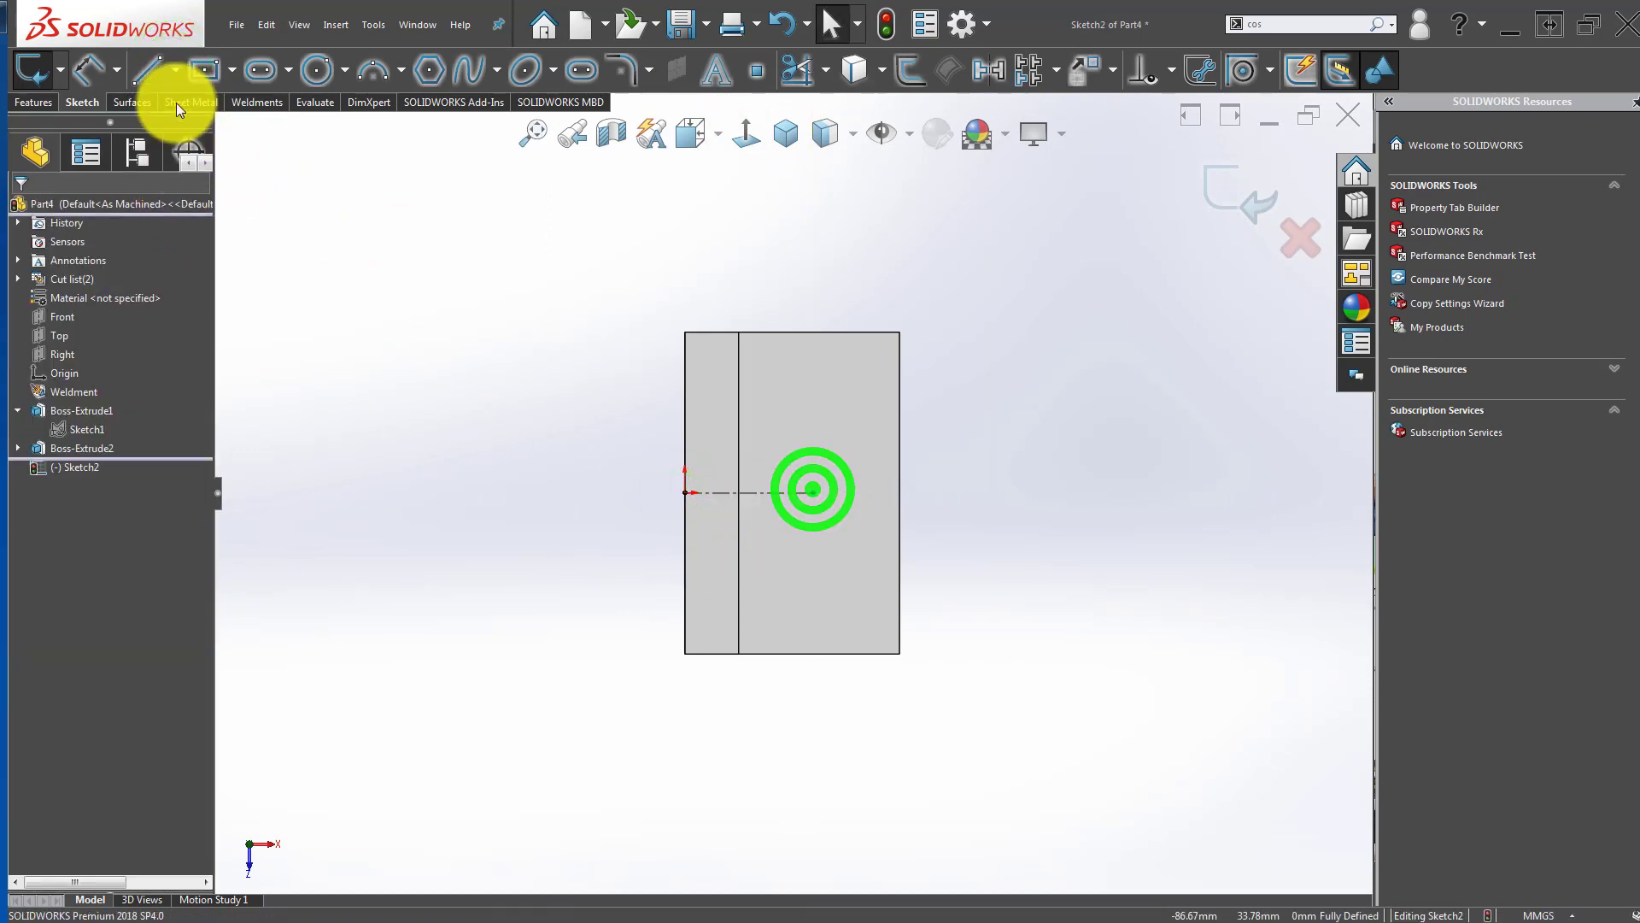
Step: Draw a vertical midpoint line about 43 mm long, centred on the free end of the centerline
{"action": "left_click", "coordinate": [174, 76]}
{"action": "left_click", "coordinate": [184, 134]}
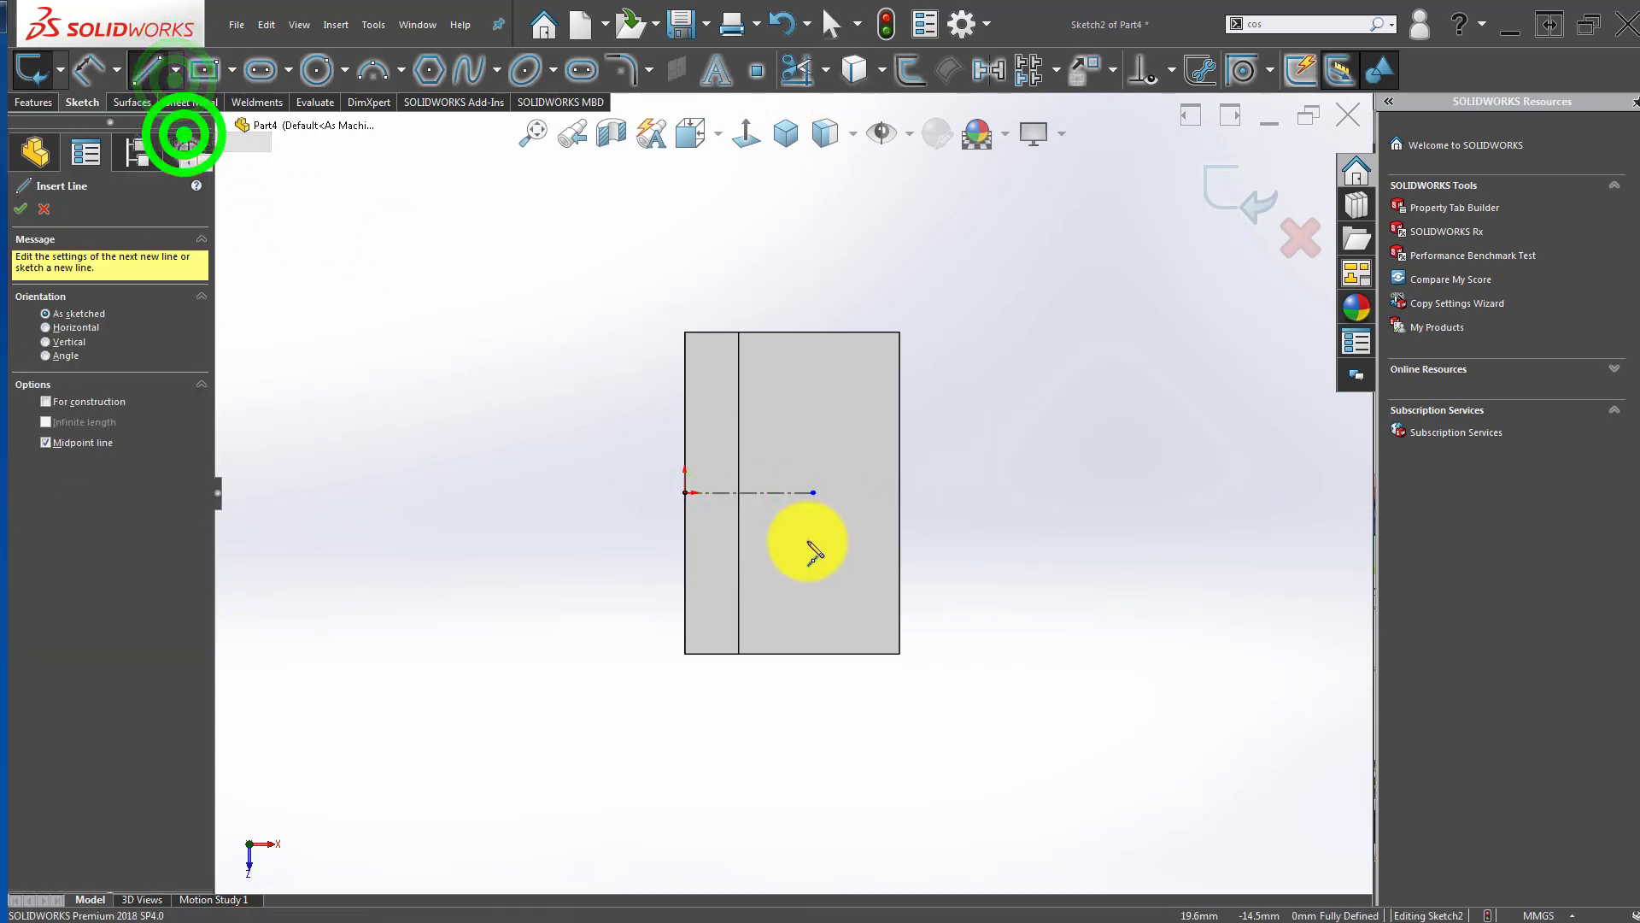
{"action": "left_click", "coordinate": [813, 492]}
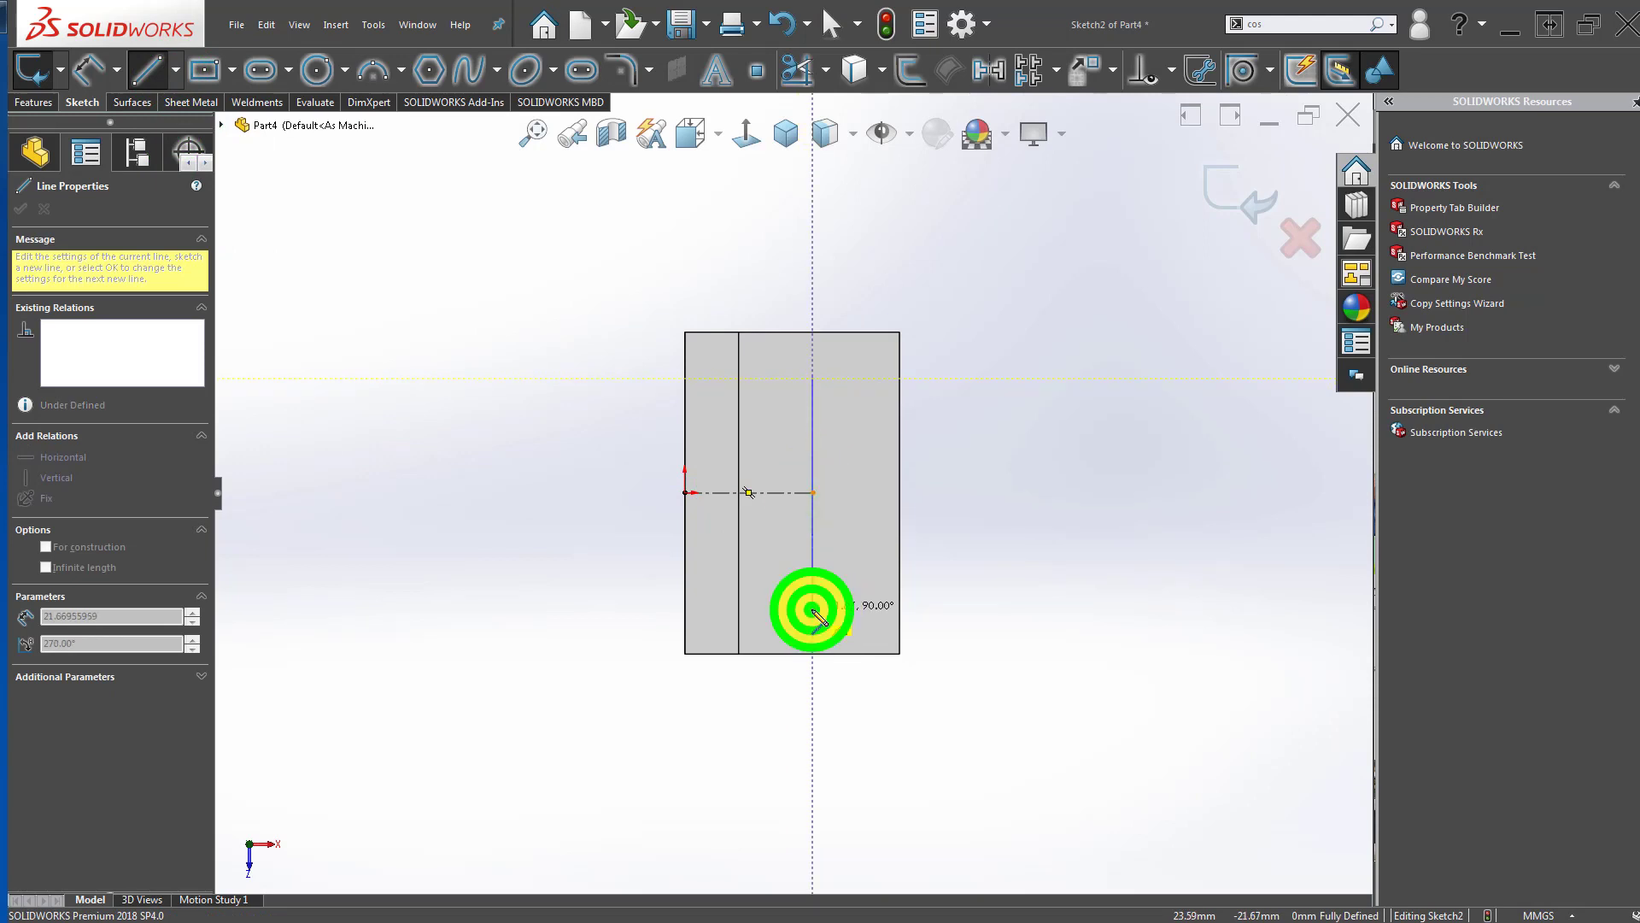
{"action": "left_click", "coordinate": [813, 609]}
{"action": "key", "text": "Escape"}
Step: Dimension the vertical line's length as 35 mm, placing the dimension beside the base plate
{"action": "left_click", "coordinate": [667, 713]}
{"action": "right_click_drag", "start_coordinate": [670, 737], "coordinate": [684, 675]}
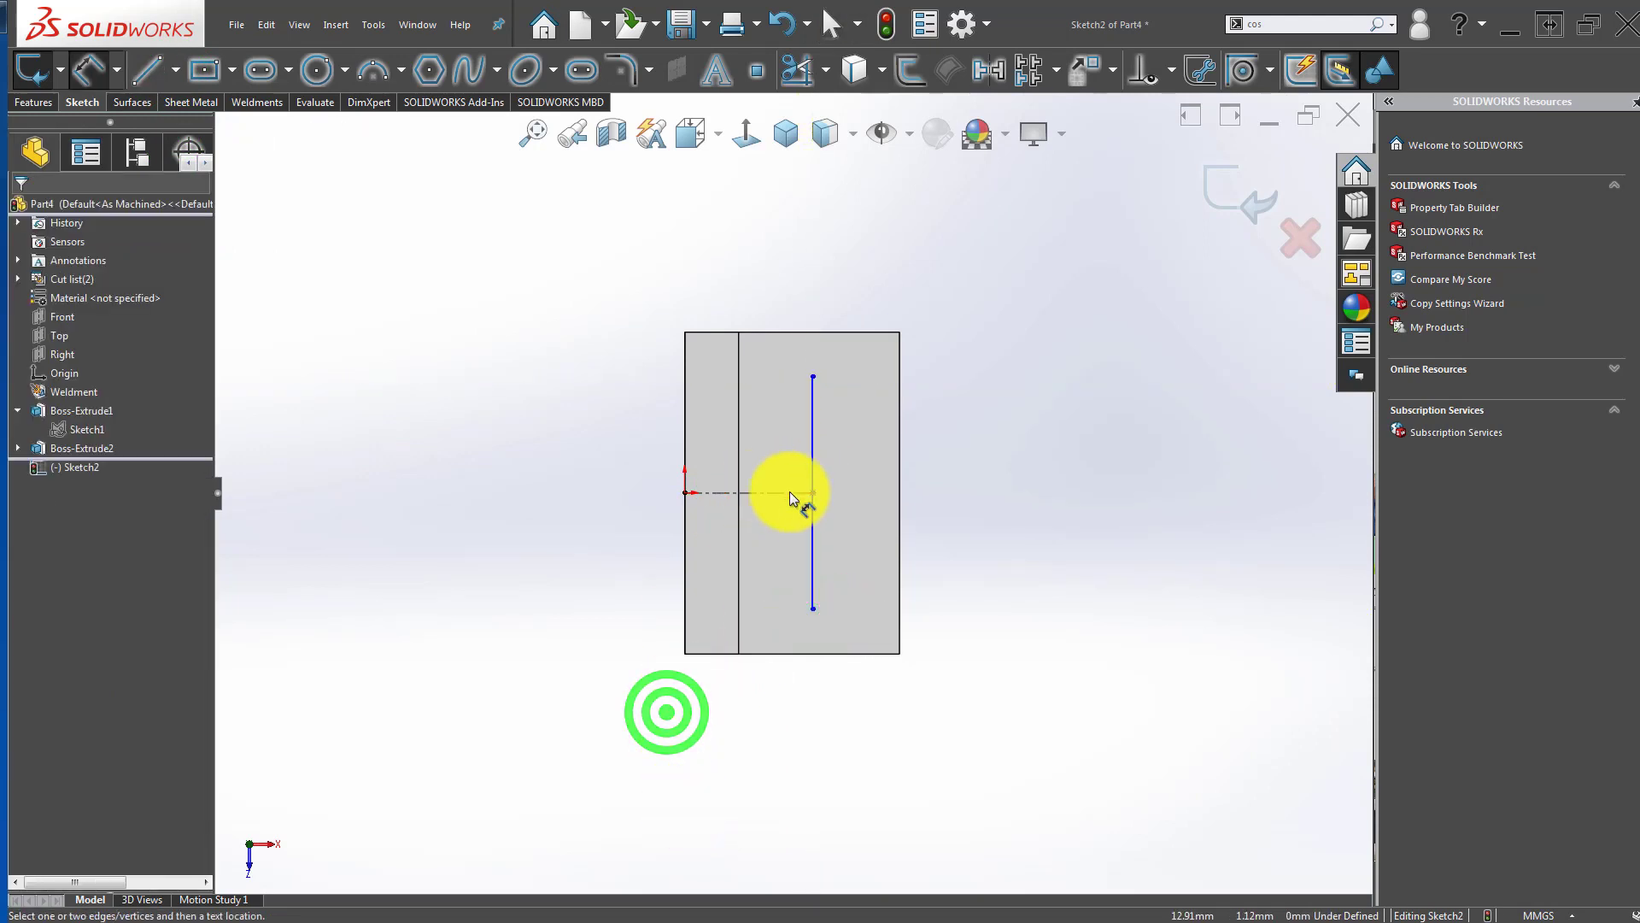
{"action": "left_click", "coordinate": [812, 453]}
{"action": "left_click", "coordinate": [963, 475]}
{"action": "type", "text": "35"}
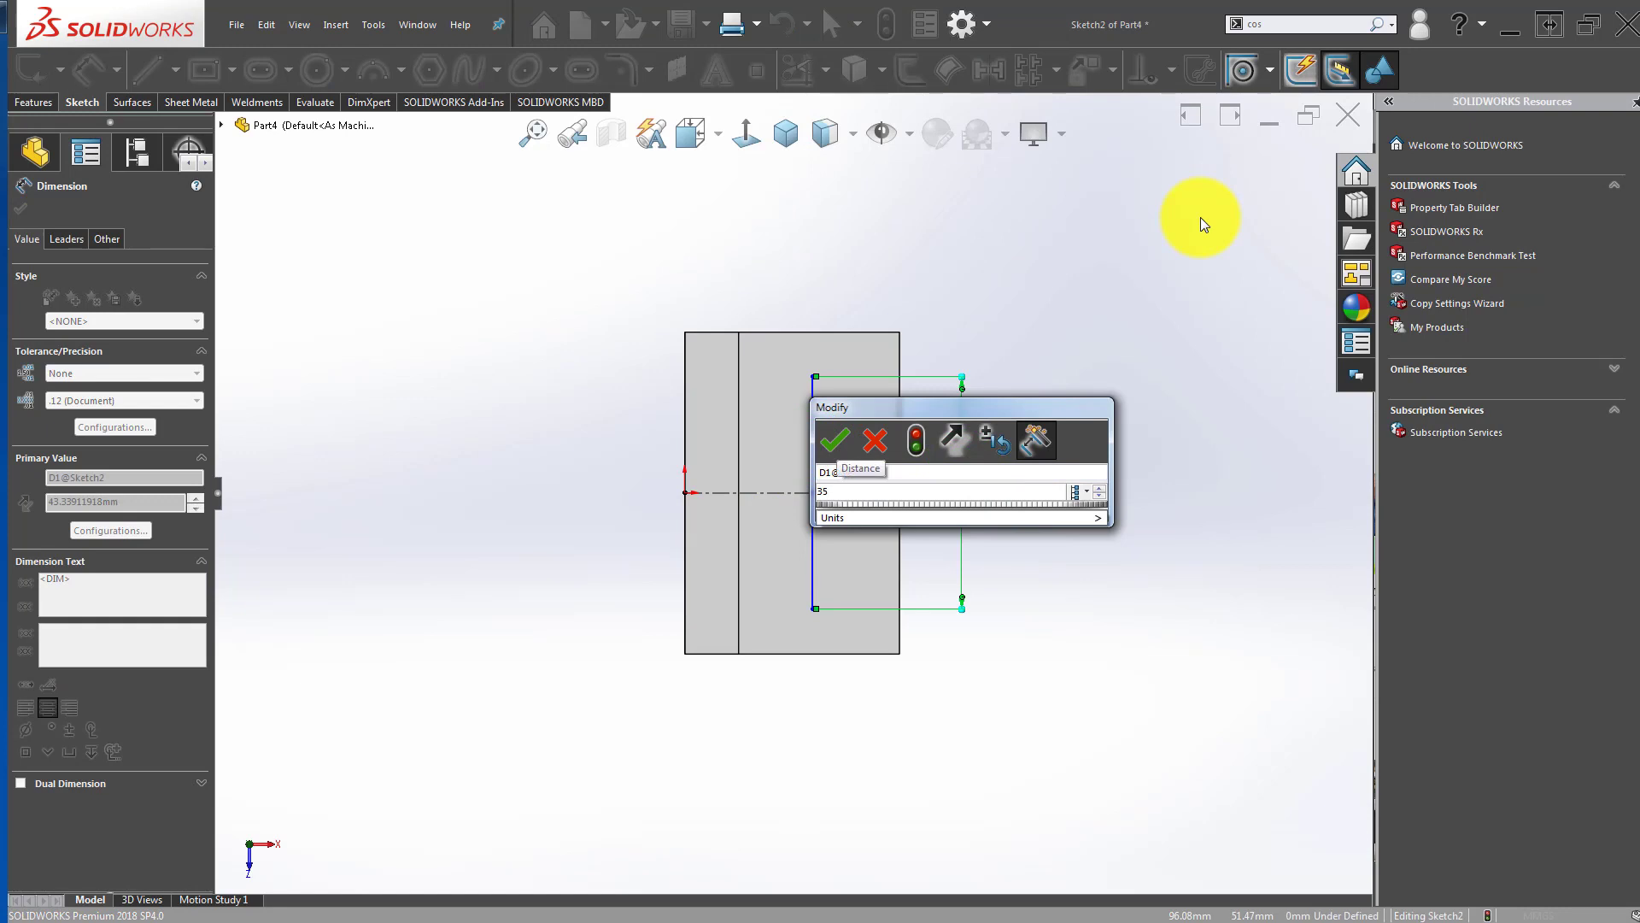
{"action": "key", "text": "Return"}
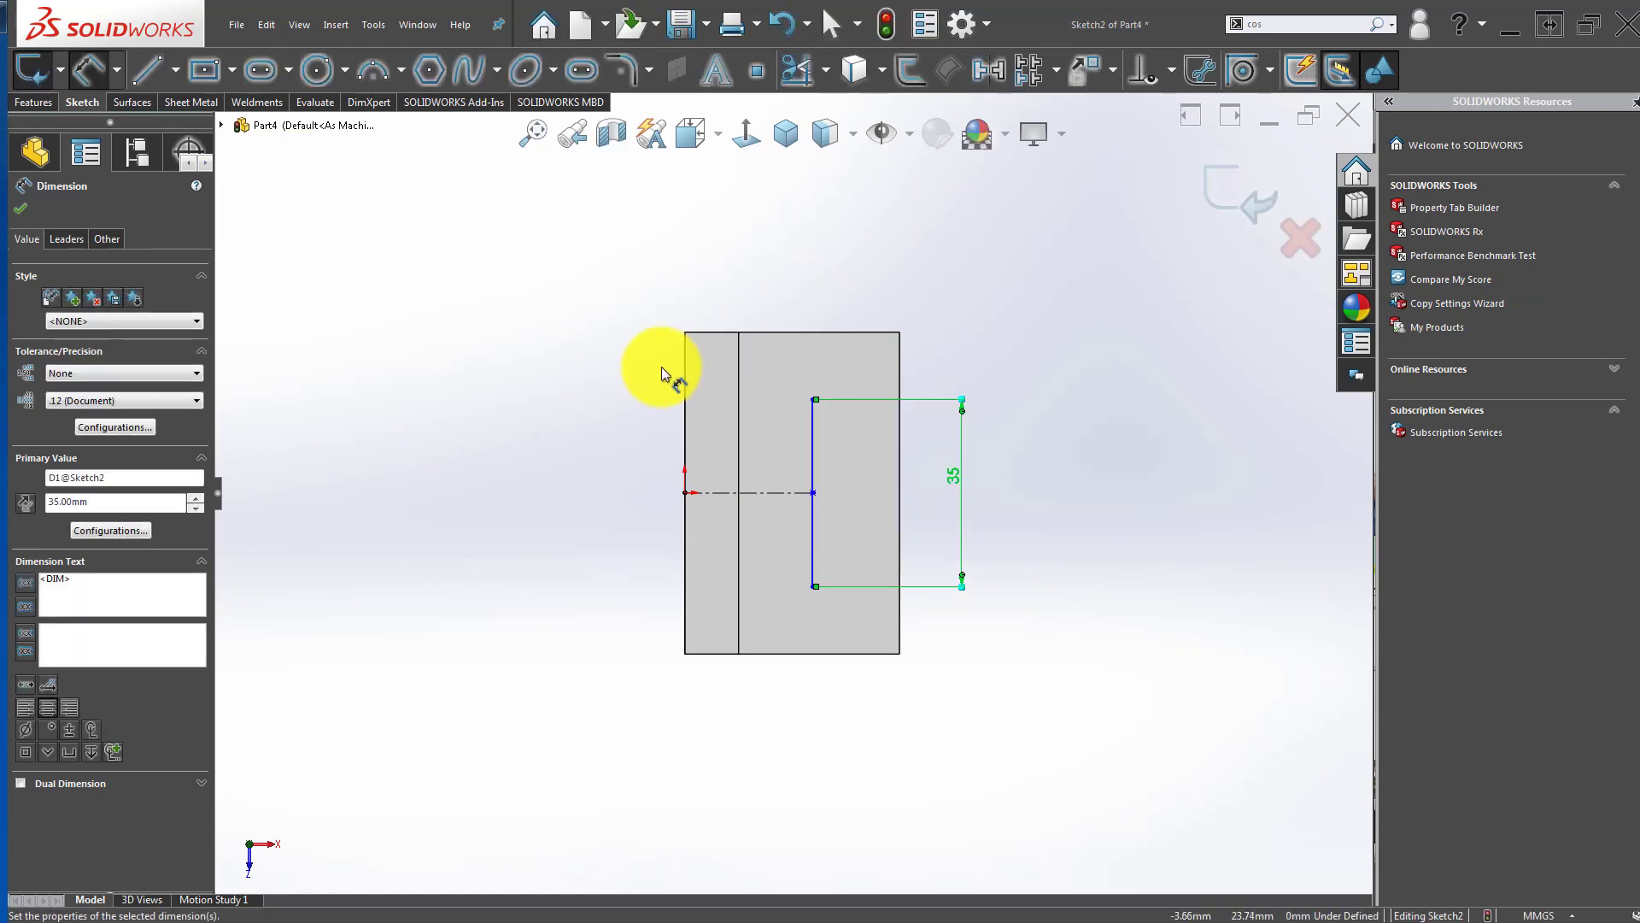
{"action": "left_click", "coordinate": [457, 437]}
{"action": "left_click", "coordinate": [523, 590]}
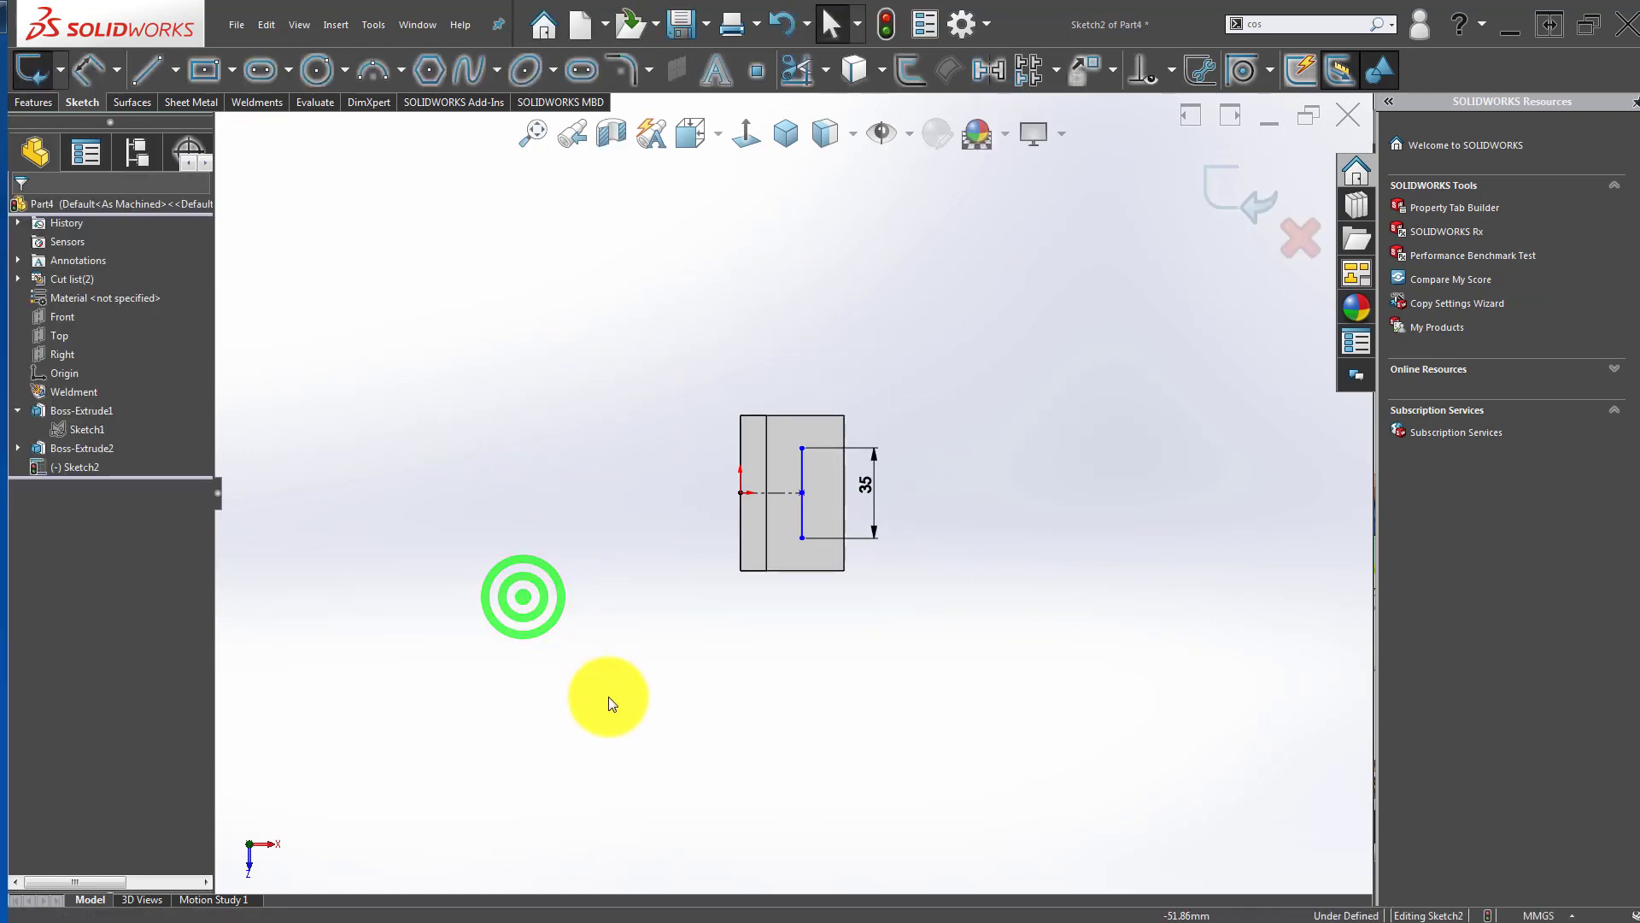
Step: Dimension the vertical line 12 mm from the base plate's outer long edge and exit the sketch
{"action": "scroll", "coordinate": [772, 505], "scroll_direction": "down", "scroll_amount": 2}
{"action": "left_click", "coordinate": [712, 459]}
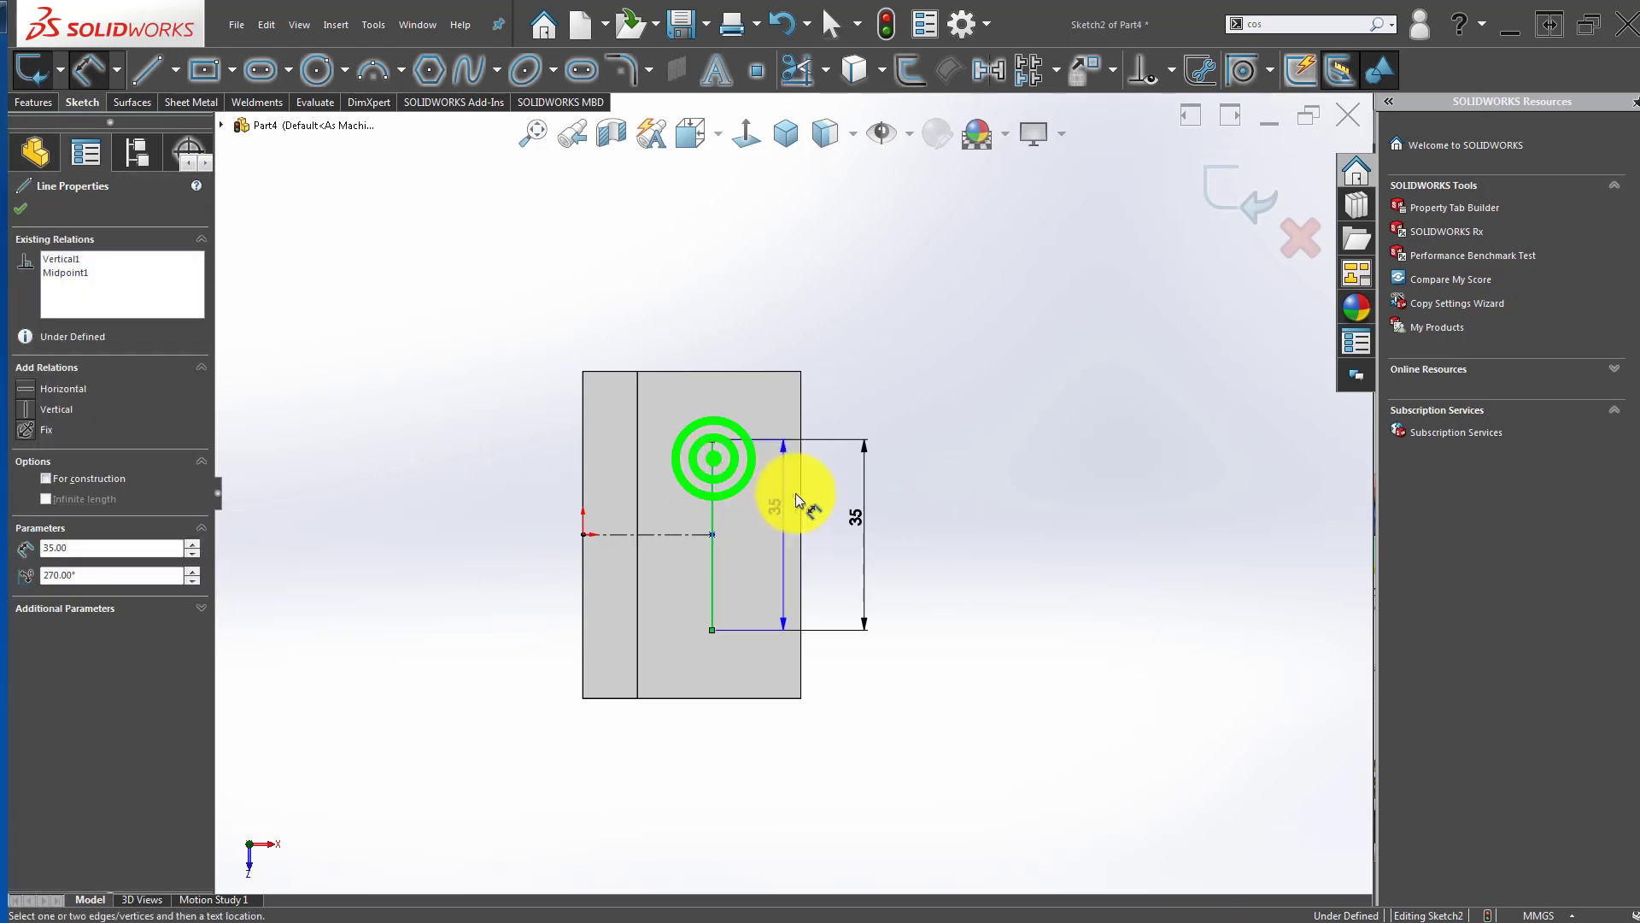
{"action": "left_click", "coordinate": [800, 461]}
{"action": "left_click", "coordinate": [734, 235]}
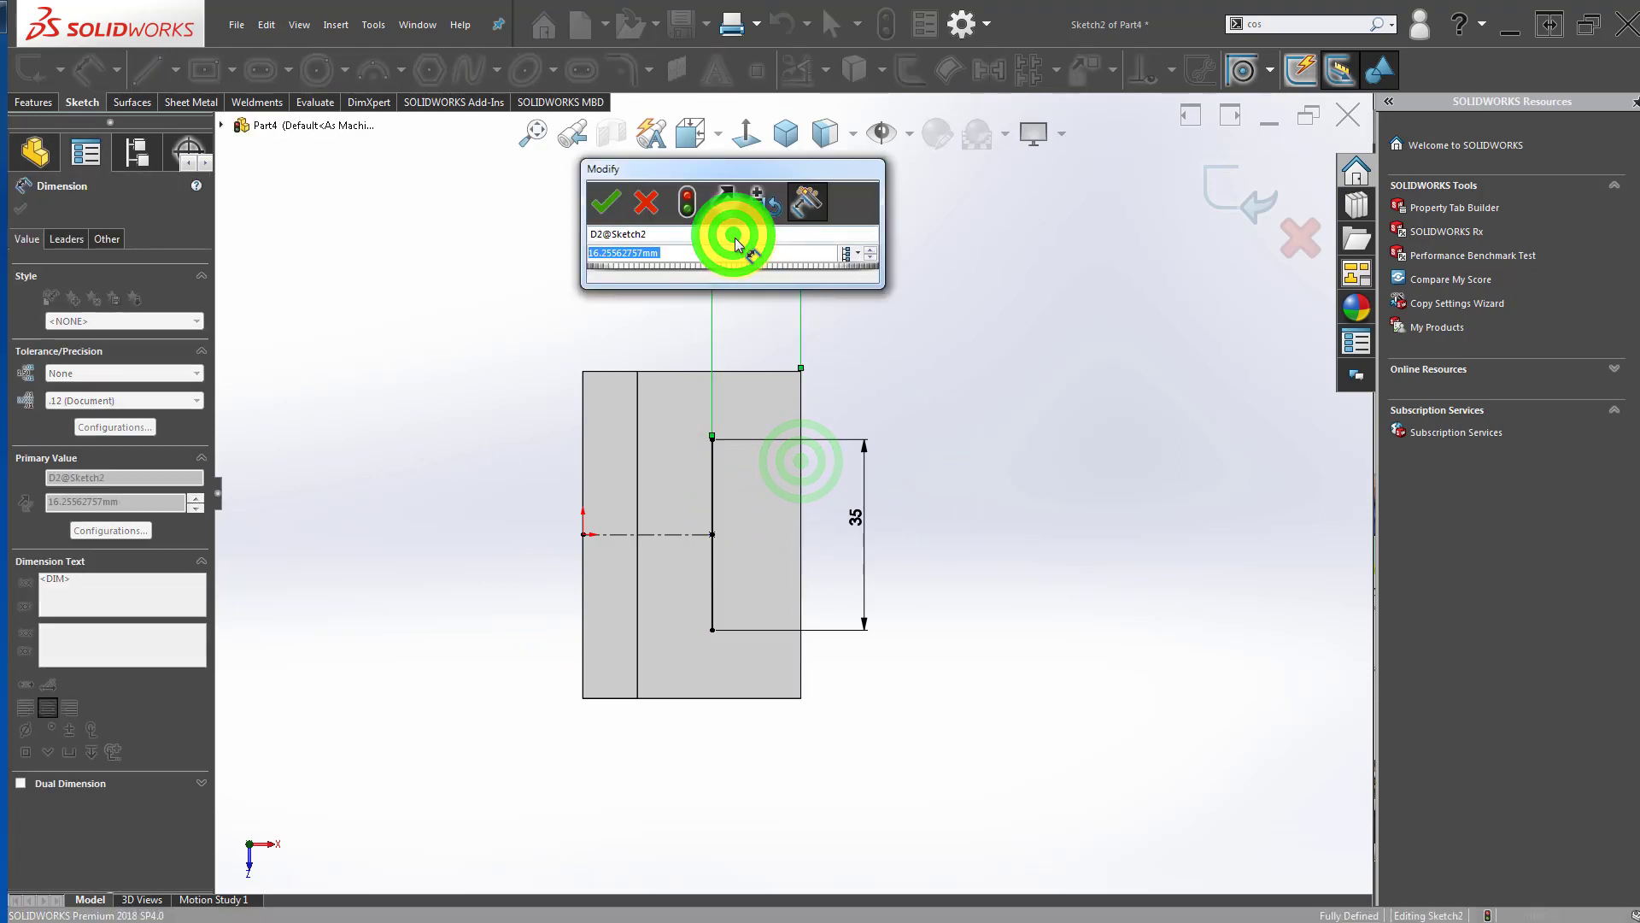
{"action": "type", "text": "12"}
{"action": "key", "text": "Return"}
{"action": "left_click", "coordinate": [464, 456]}
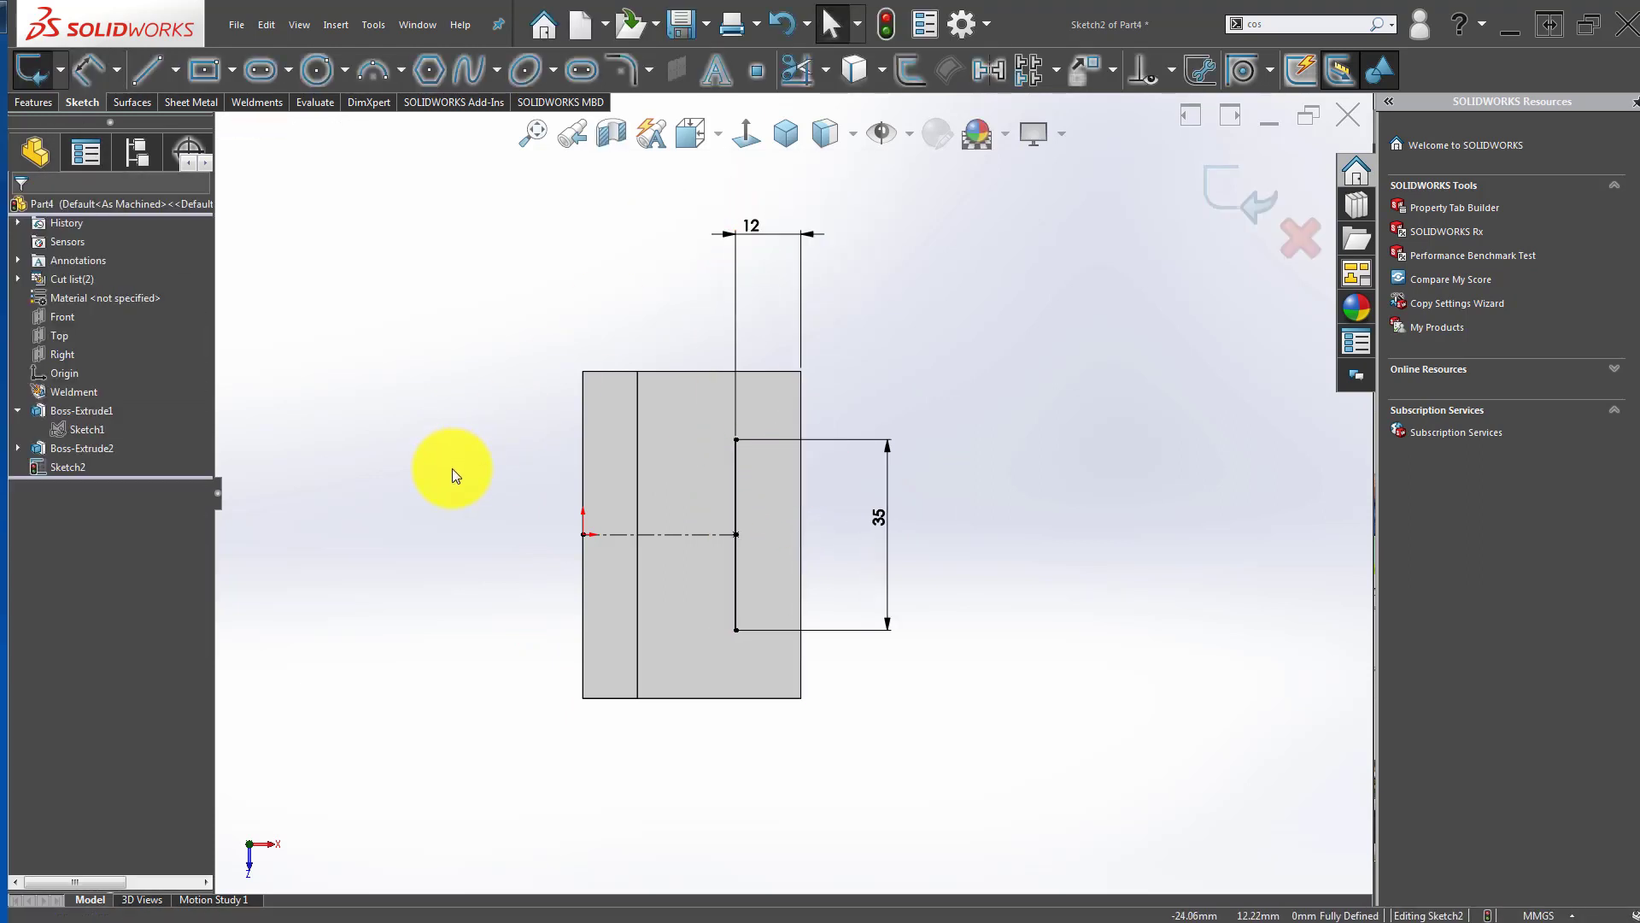
{"action": "mouse_move", "coordinate": [603, 639]}
{"action": "middle_mouse_down"}
{"action": "mouse_move", "coordinate": [612, 421]}
{"action": "mouse_move", "coordinate": [526, 473]}
{"action": "mouse_move", "coordinate": [581, 444]}
{"action": "middle_mouse_up"}
{"action": "left_click", "coordinate": [1239, 193]}
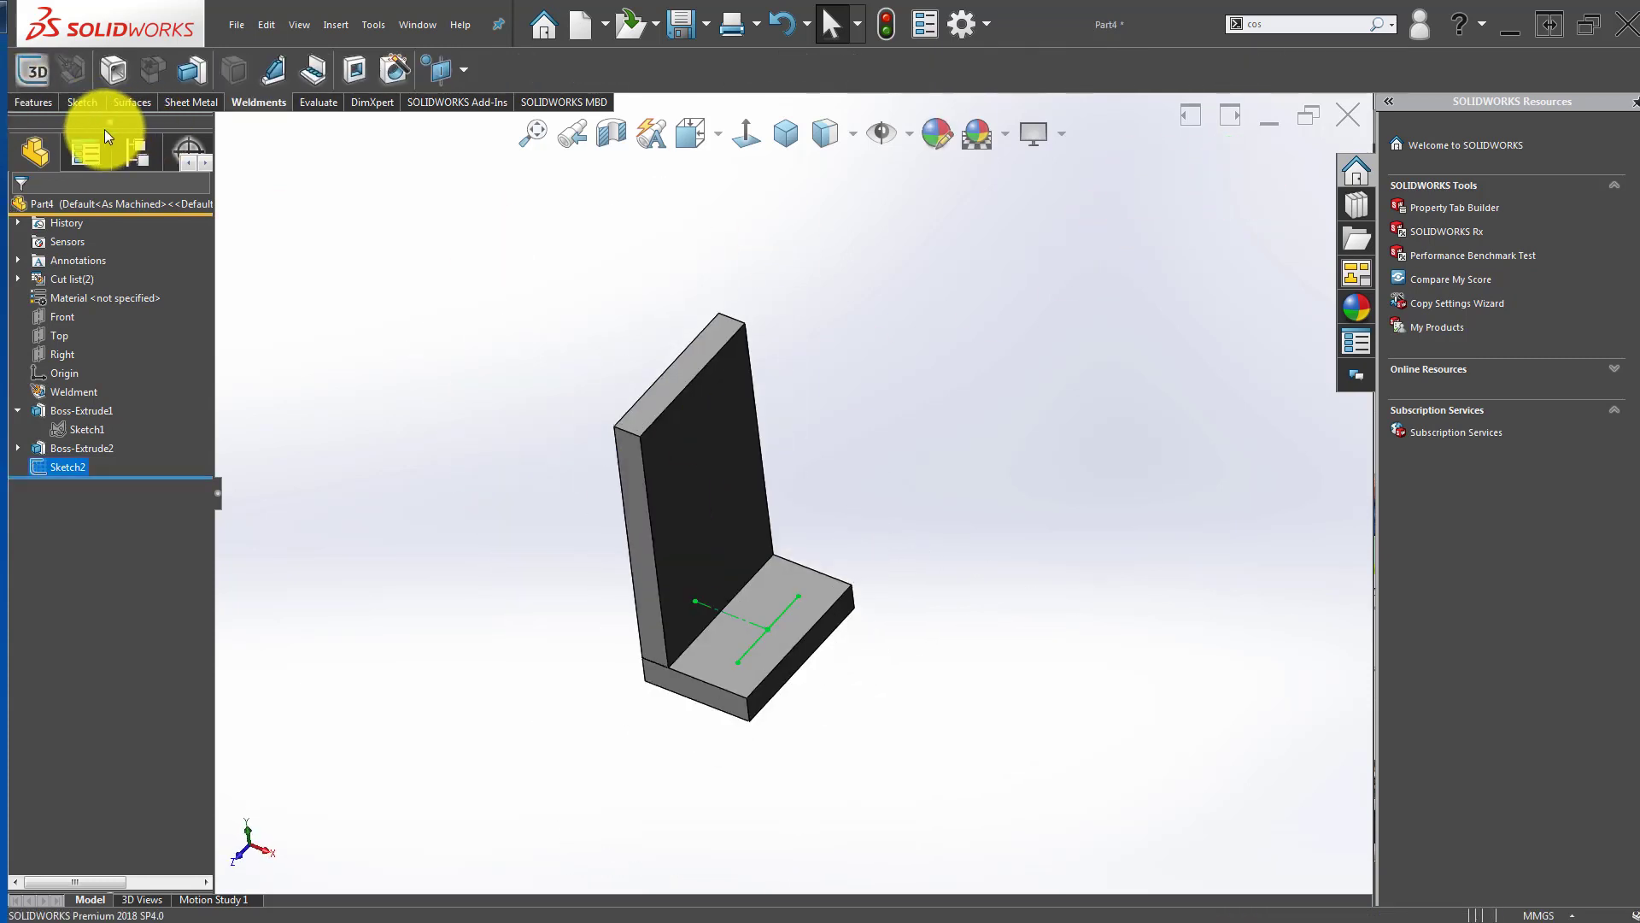
Step: Specify a plain DIN hole of type Drill sizes, size Ø9.0, with the Hole Wizard and proceed to its positioning
{"action": "left_click", "coordinate": [398, 73]}
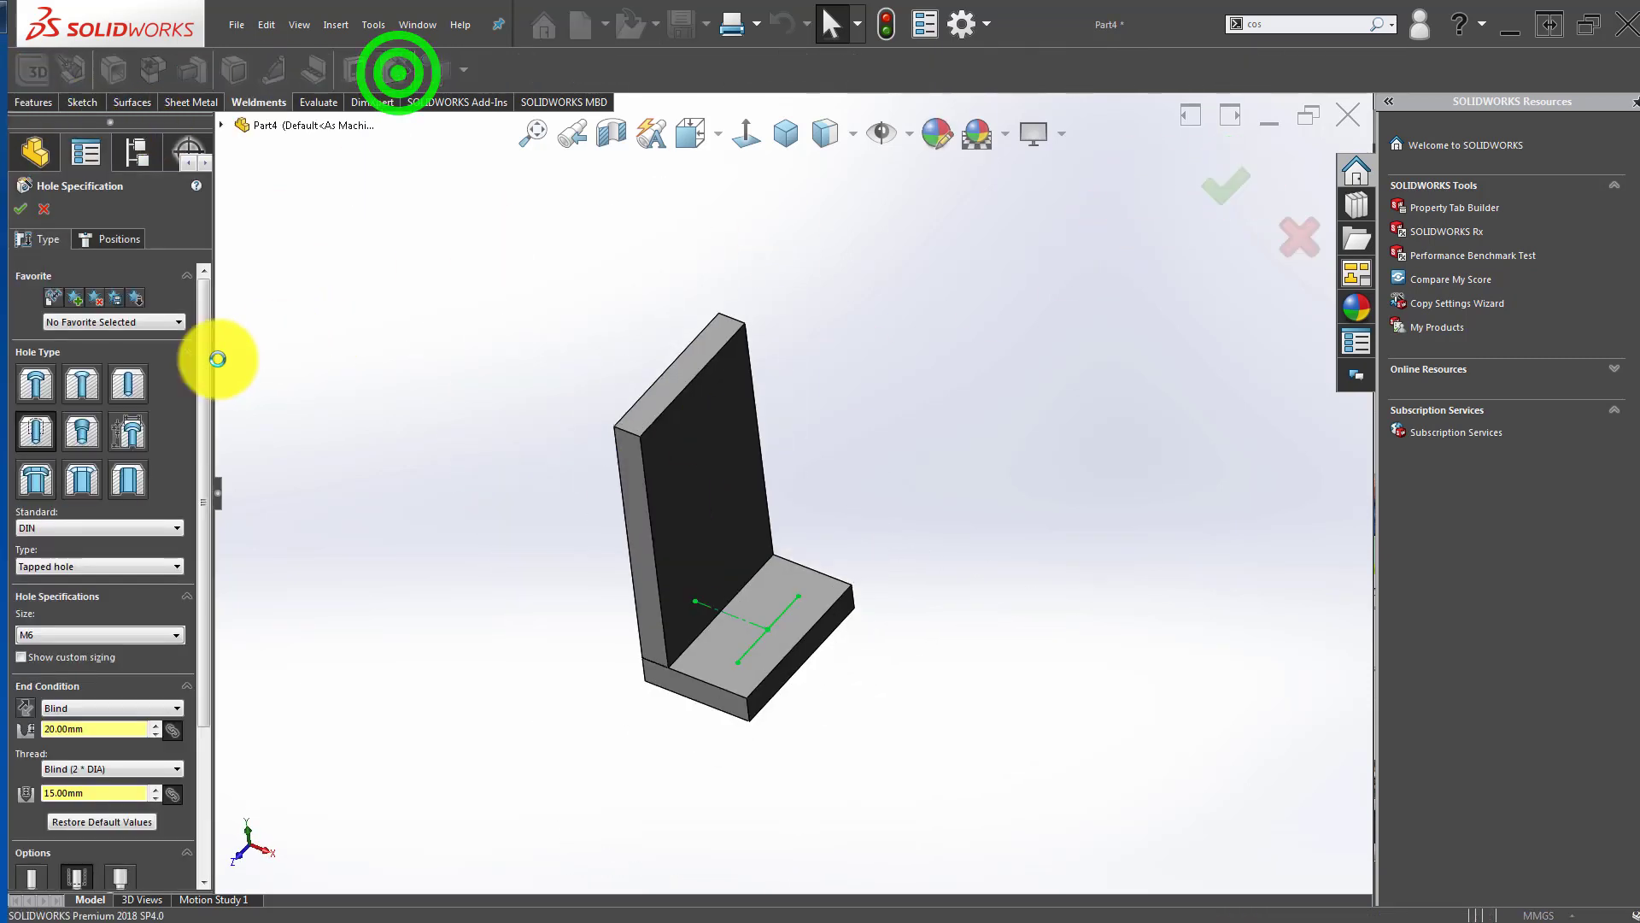
{"action": "left_click", "coordinate": [142, 377]}
{"action": "left_click_drag", "start_coordinate": [207, 393], "coordinate": [200, 444]}
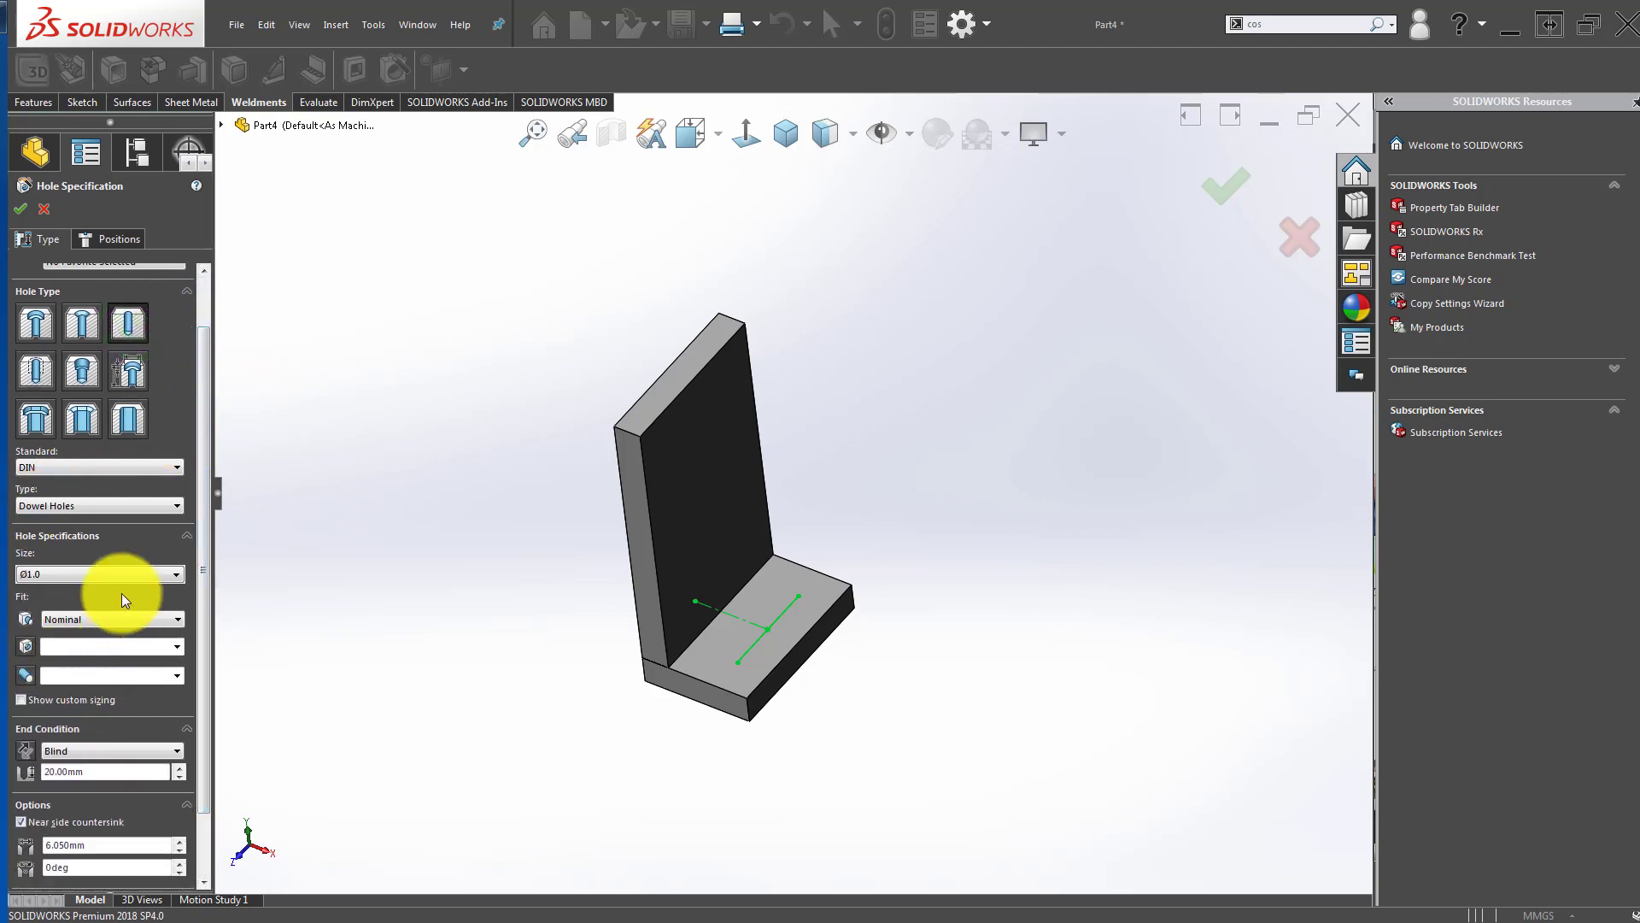
{"action": "left_click", "coordinate": [89, 505]}
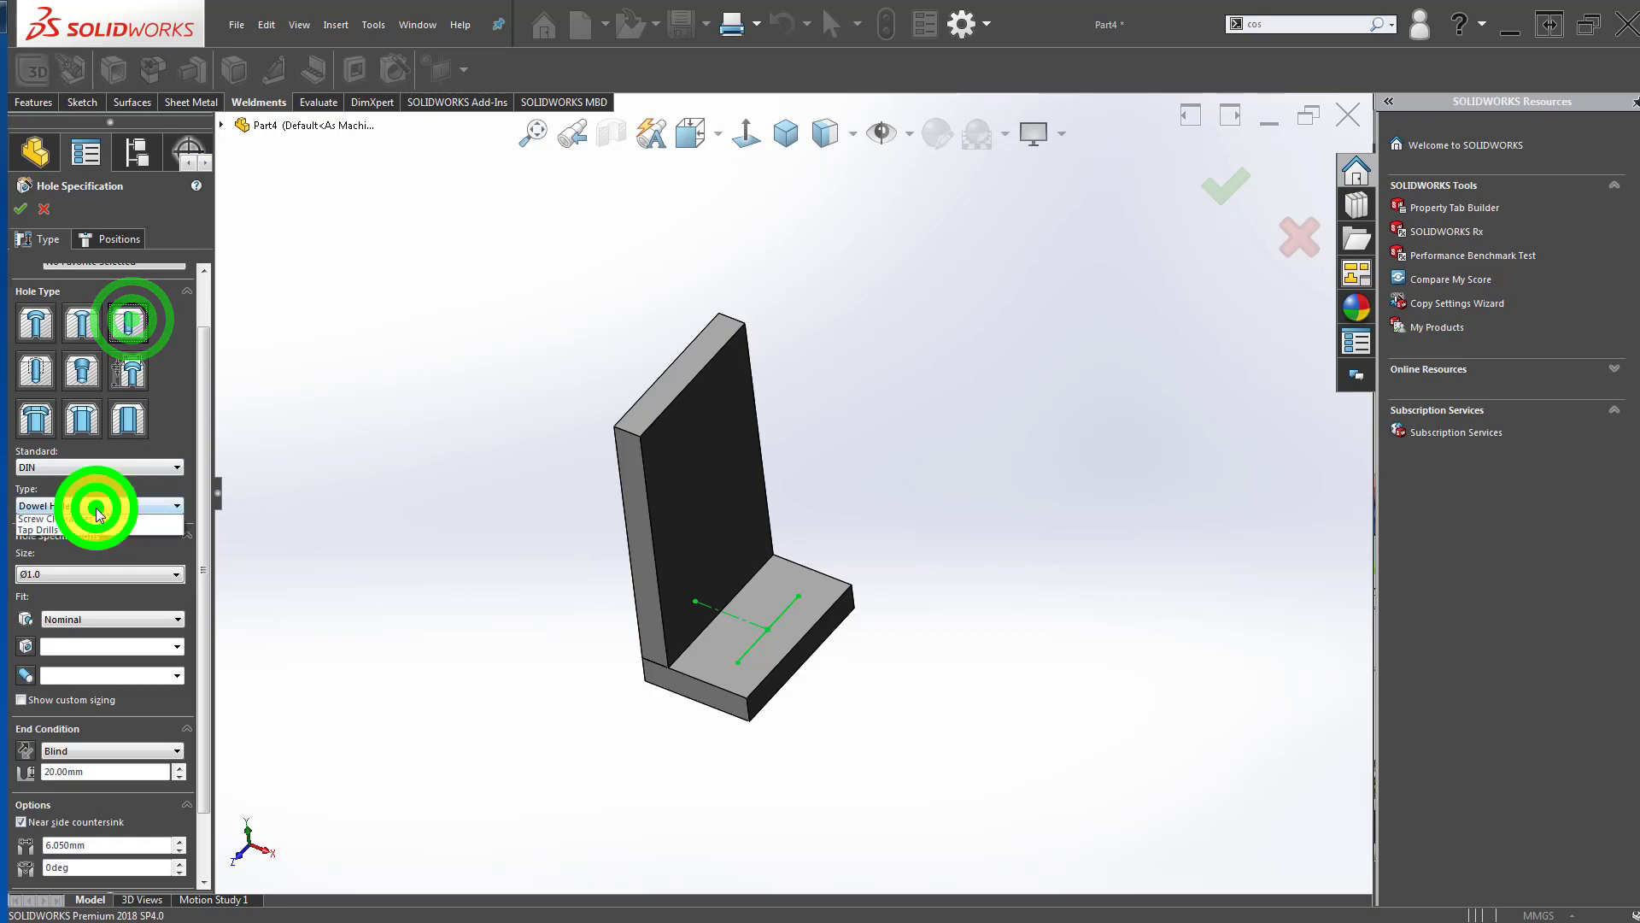
{"action": "left_click", "coordinate": [86, 533]}
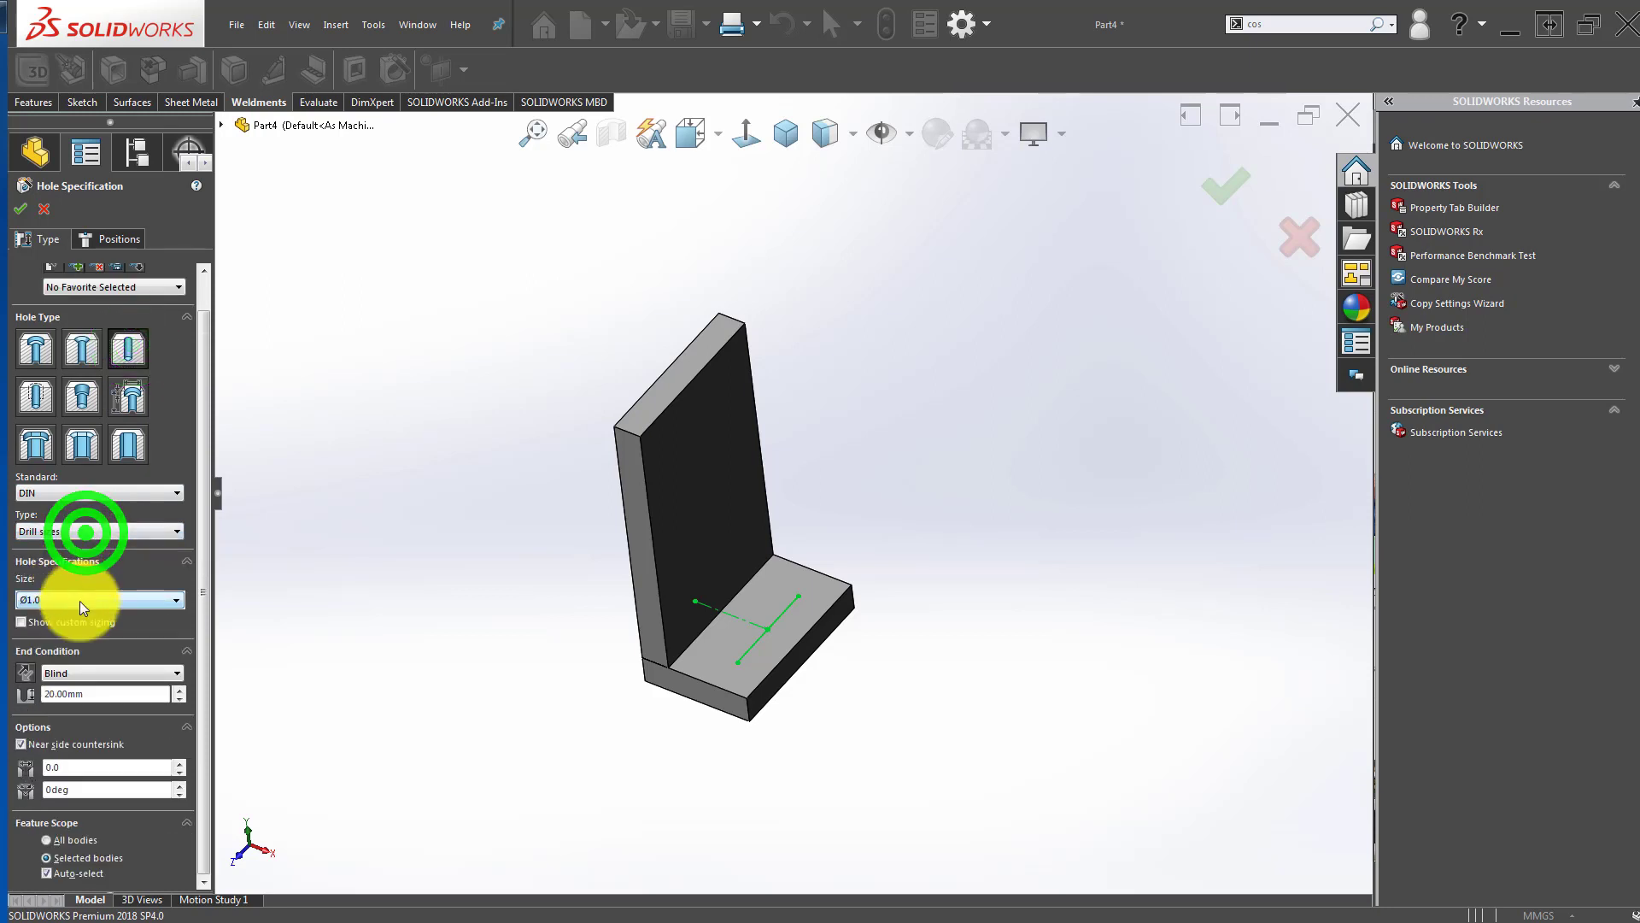
{"action": "left_click", "coordinate": [81, 599]}
{"action": "scroll", "coordinate": [136, 683], "scroll_direction": "down", "scroll_amount": 9}
{"action": "scroll", "coordinate": [145, 696], "scroll_direction": "down", "scroll_amount": 15}
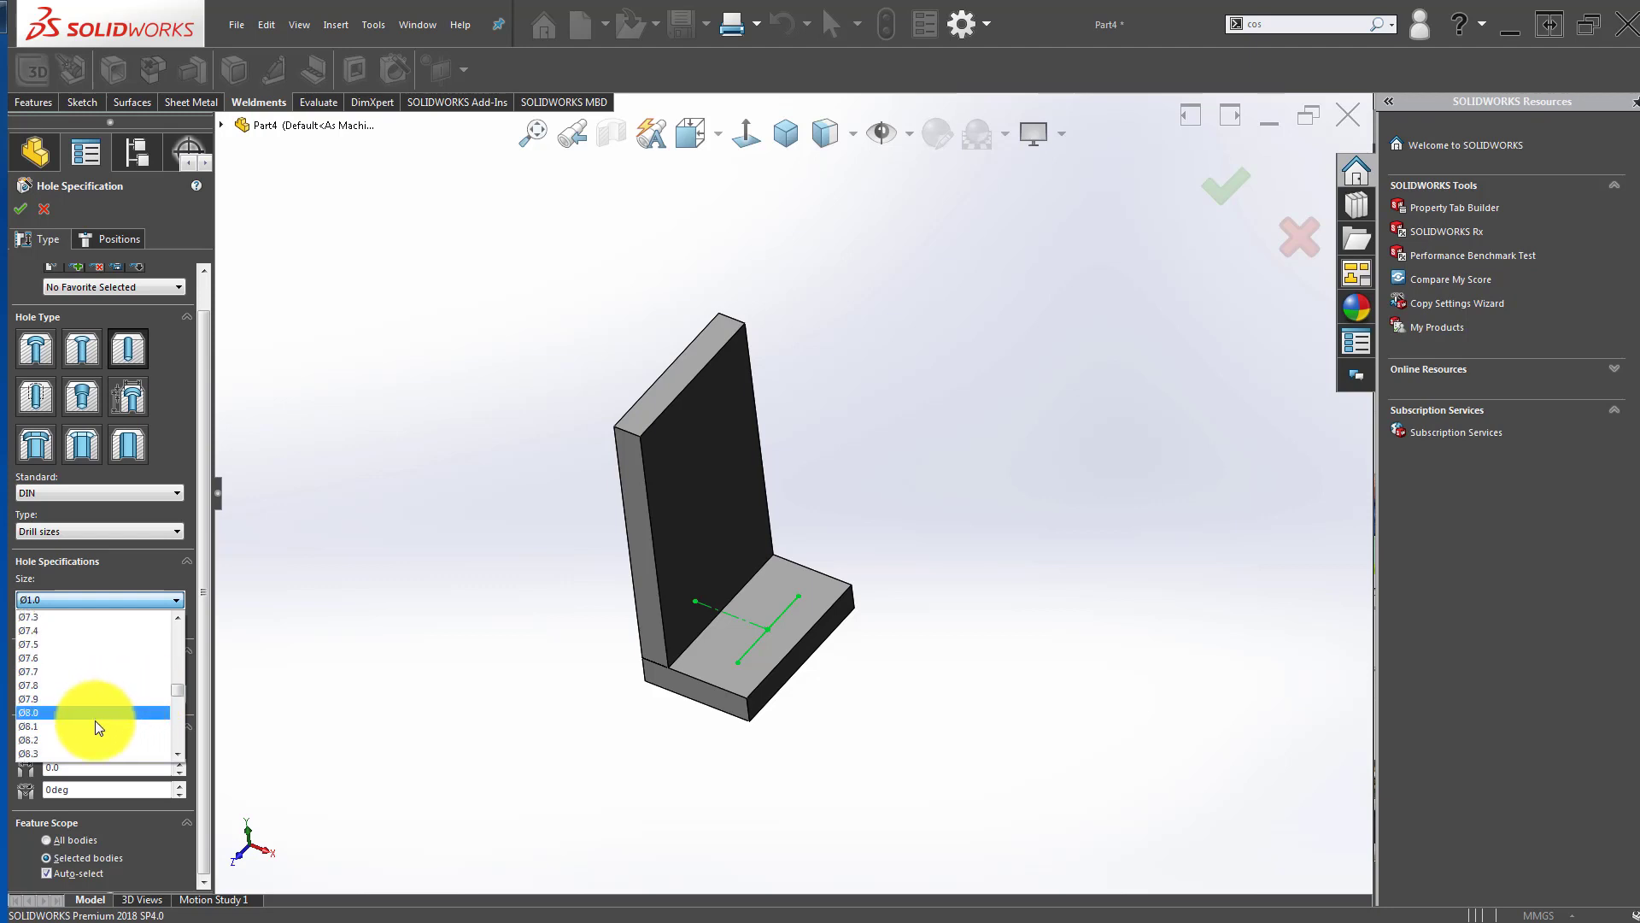
{"action": "scroll", "coordinate": [107, 711], "scroll_direction": "down", "scroll_amount": 5}
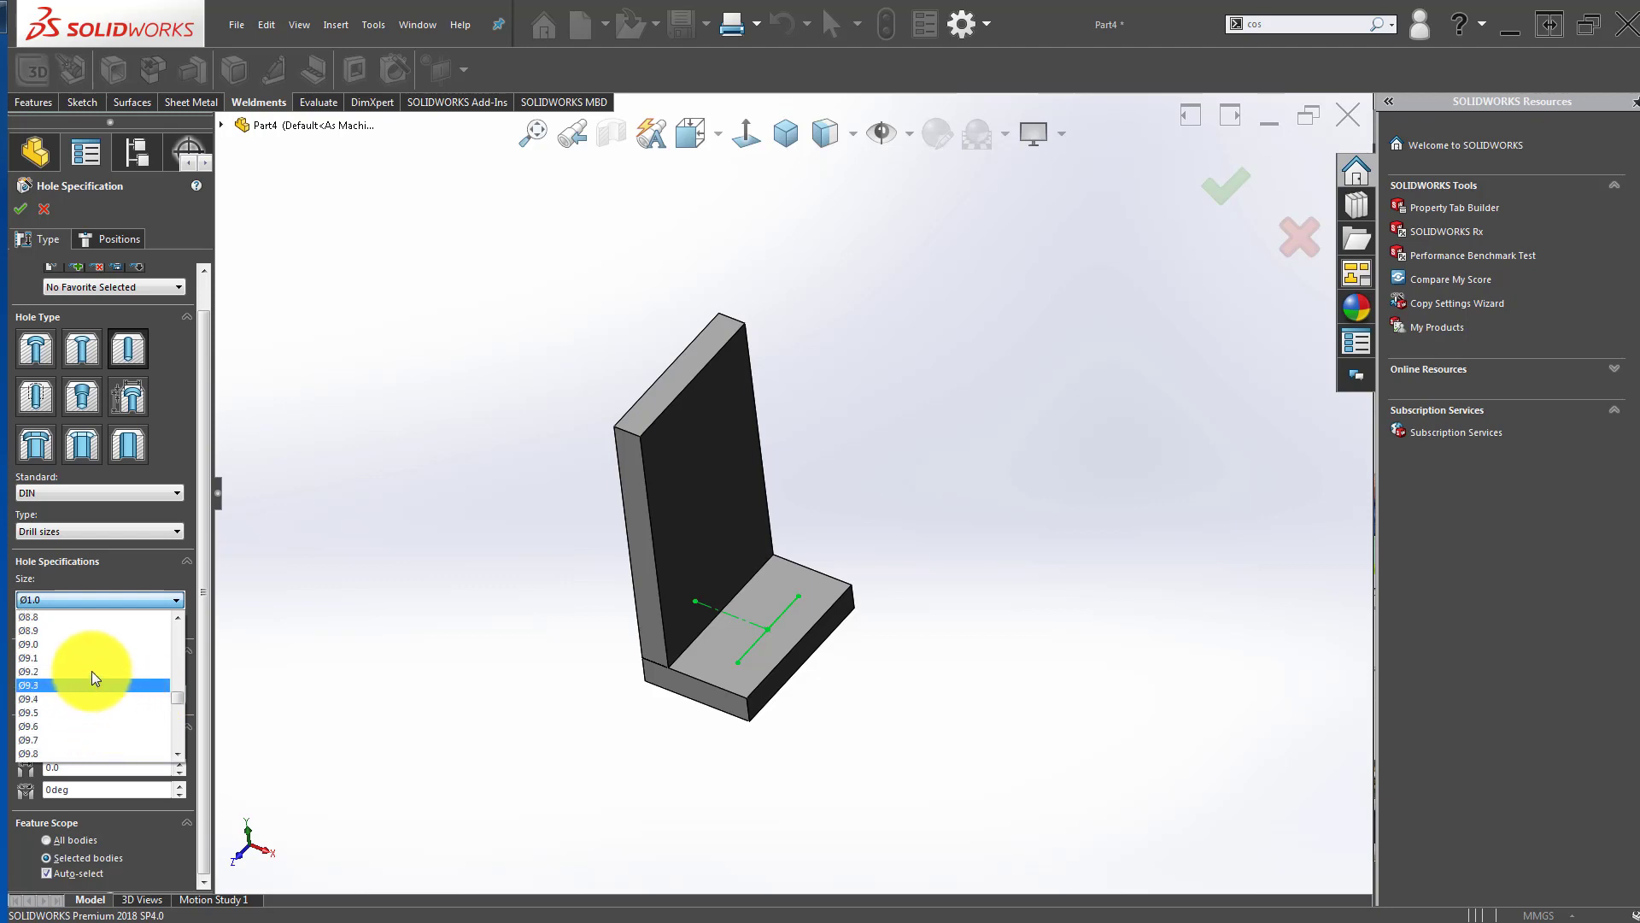
{"action": "left_click", "coordinate": [109, 641]}
{"action": "left_click", "coordinate": [110, 232]}
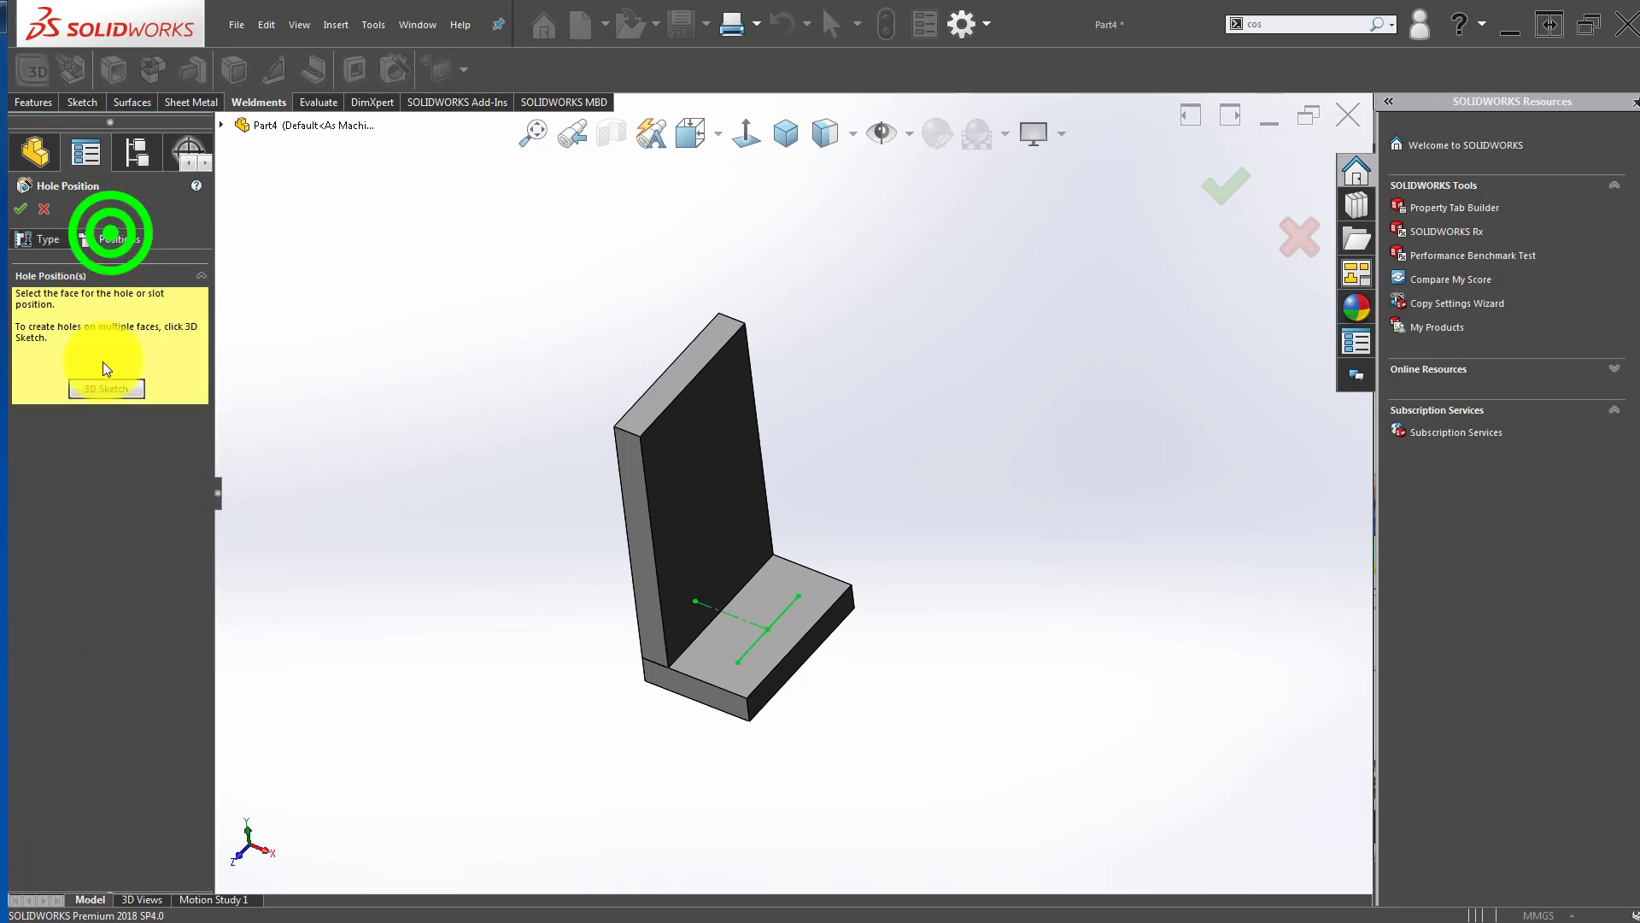
Step: Place the Ø9.0 holes with a 3D sketch at both ends of the base plate's 35 mm line and finish the hole feature
{"action": "left_click", "coordinate": [107, 393]}
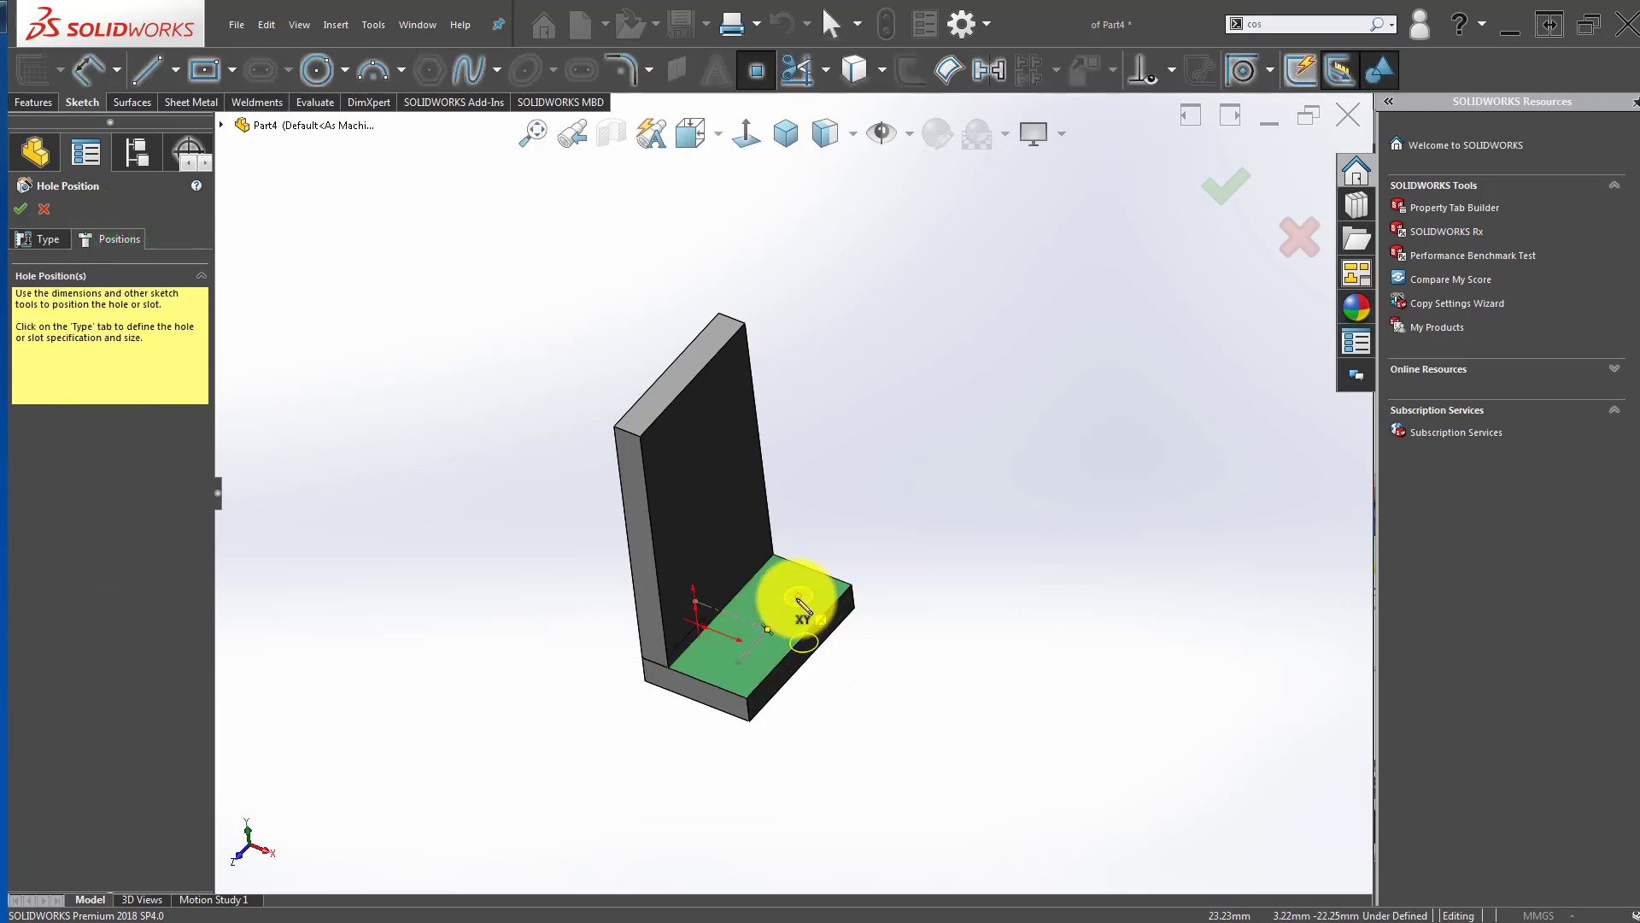
{"action": "left_click", "coordinate": [798, 596]}
{"action": "left_click", "coordinate": [1228, 185]}
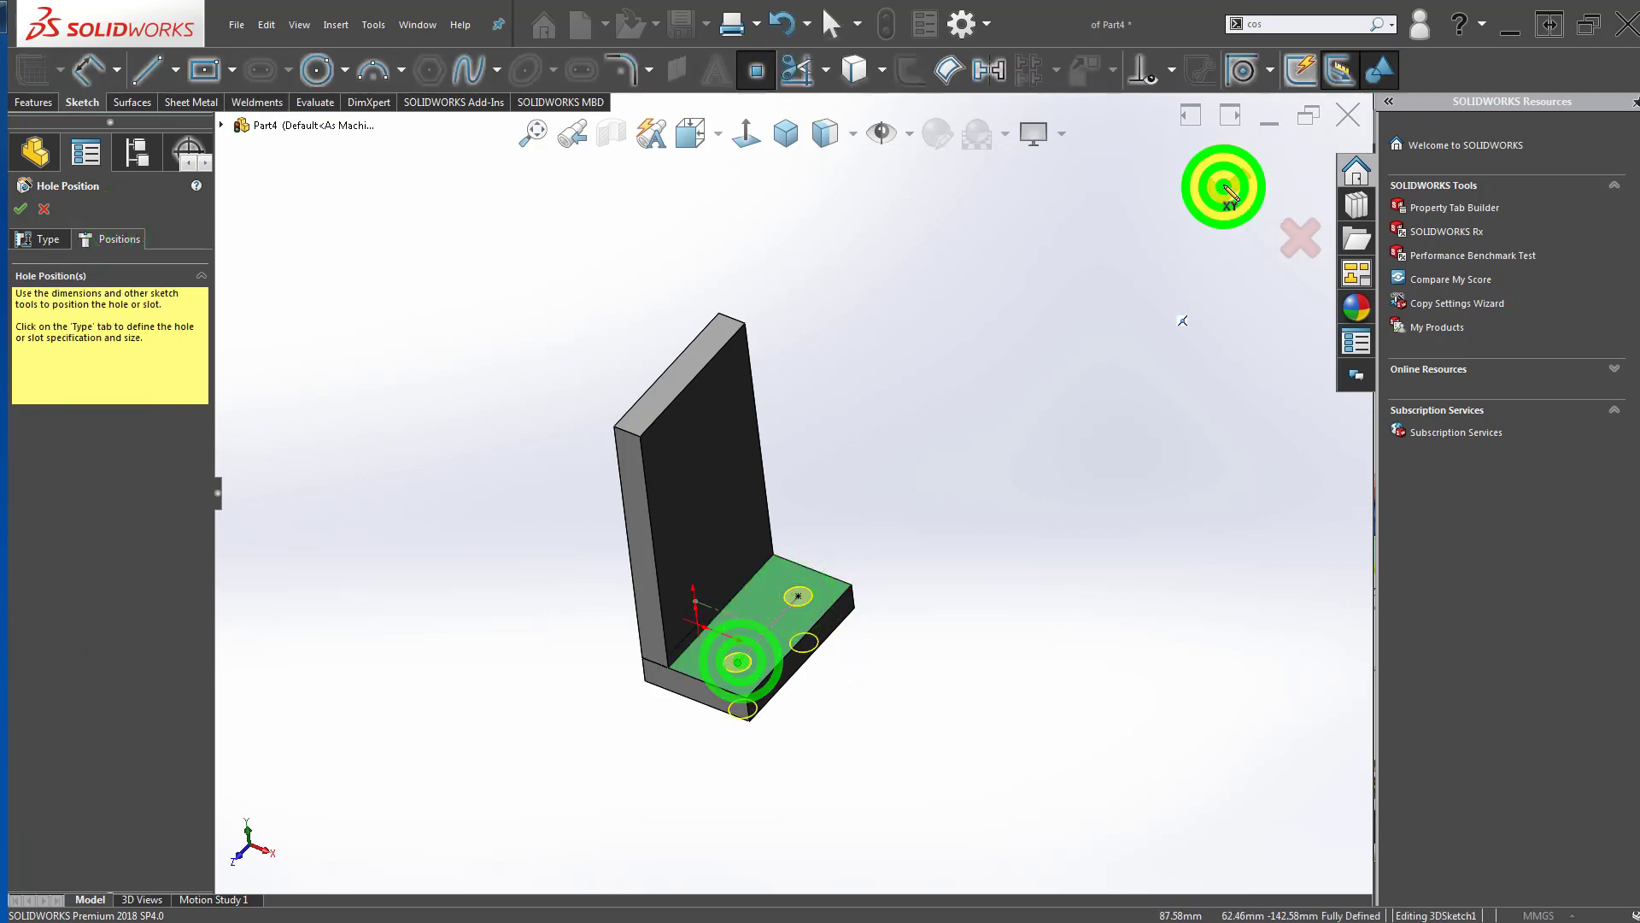
Step: Start a new sketch on the vertical plate's large outer face and view that face straight on
{"action": "middle_click_drag", "start_coordinate": [1066, 350], "coordinate": [700, 516]}
{"action": "left_click", "coordinate": [722, 431]}
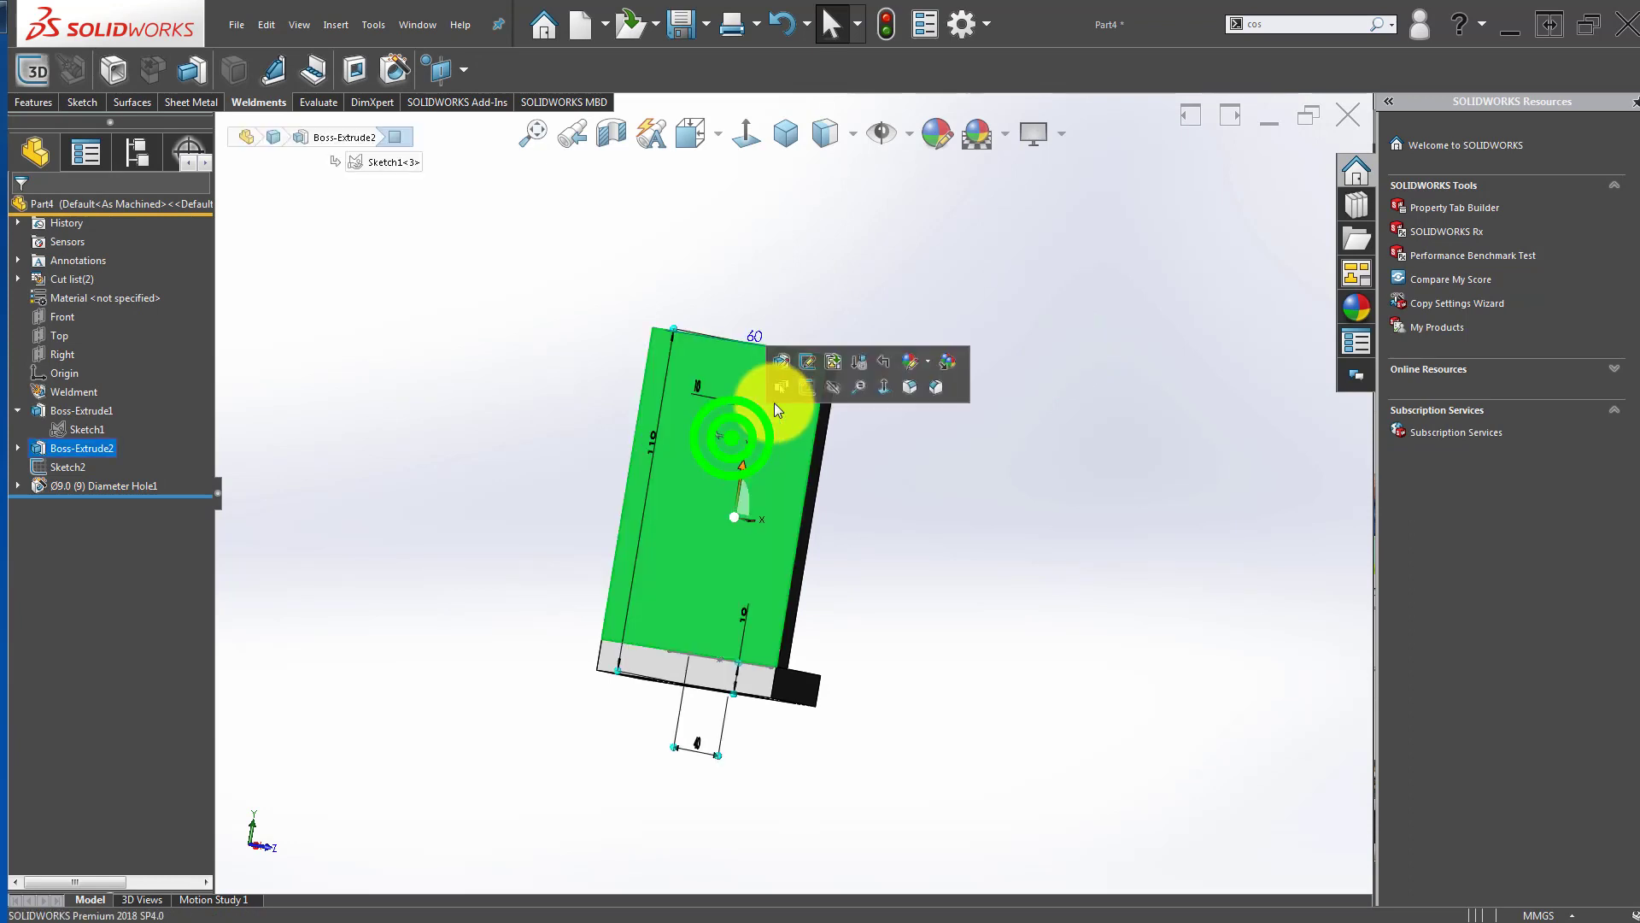
{"action": "left_click", "coordinate": [797, 393]}
{"action": "left_click", "coordinate": [756, 147]}
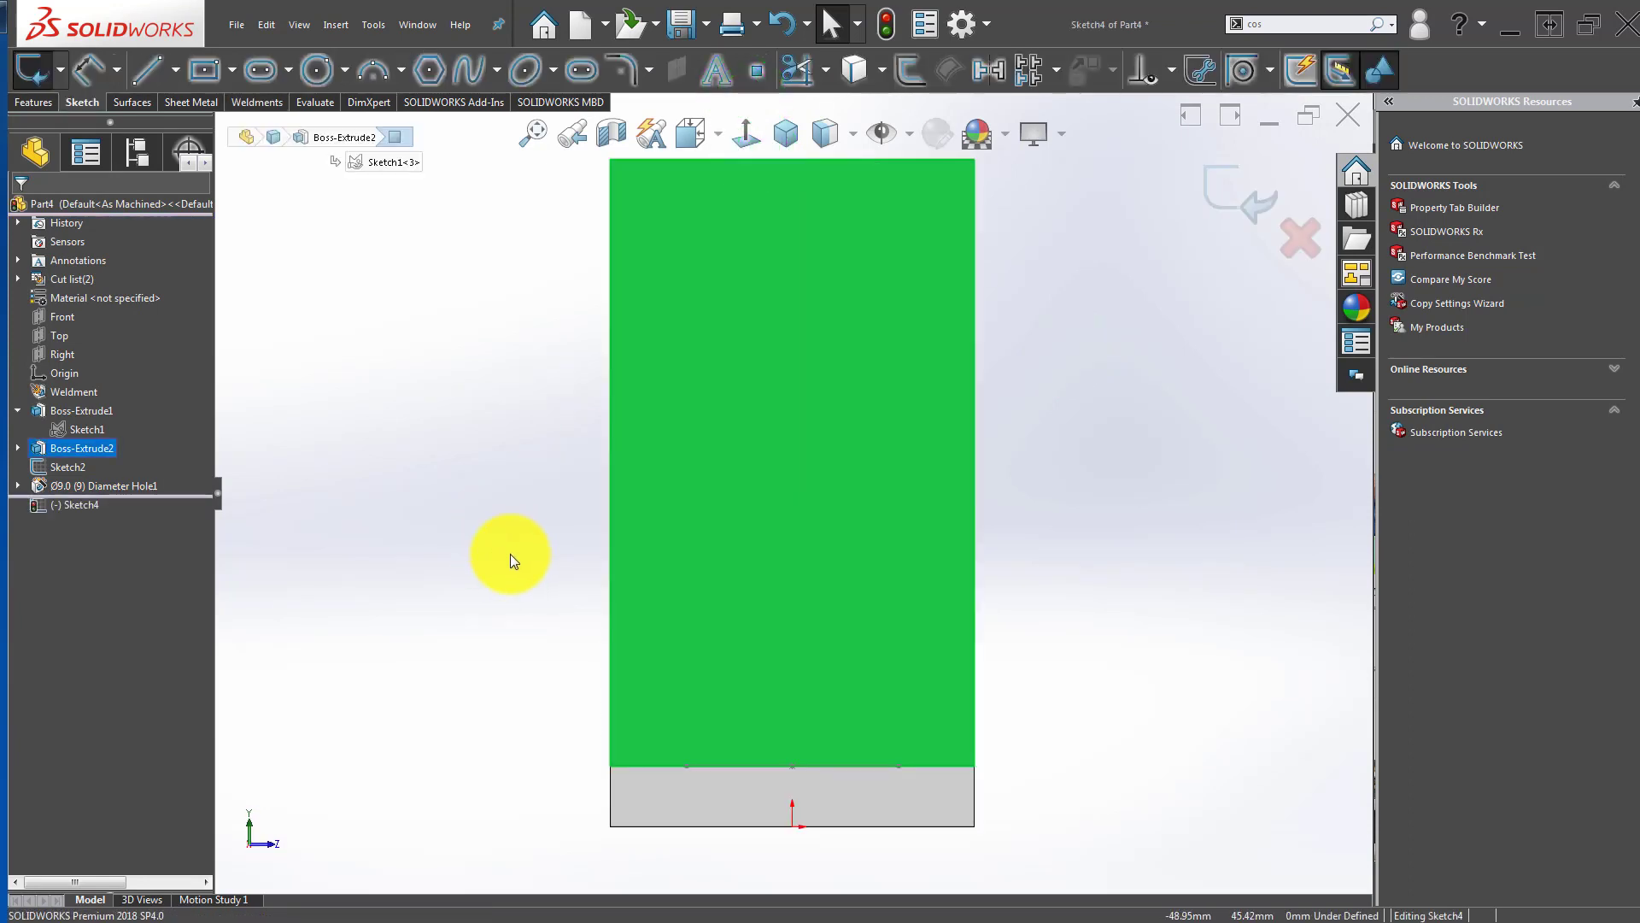
Step: Draw two chained vertical centerlines from the origin, the first about 45 mm long and the second ending about 99 mm above the origin
{"action": "left_click", "coordinate": [147, 72]}
{"action": "left_click", "coordinate": [177, 69]}
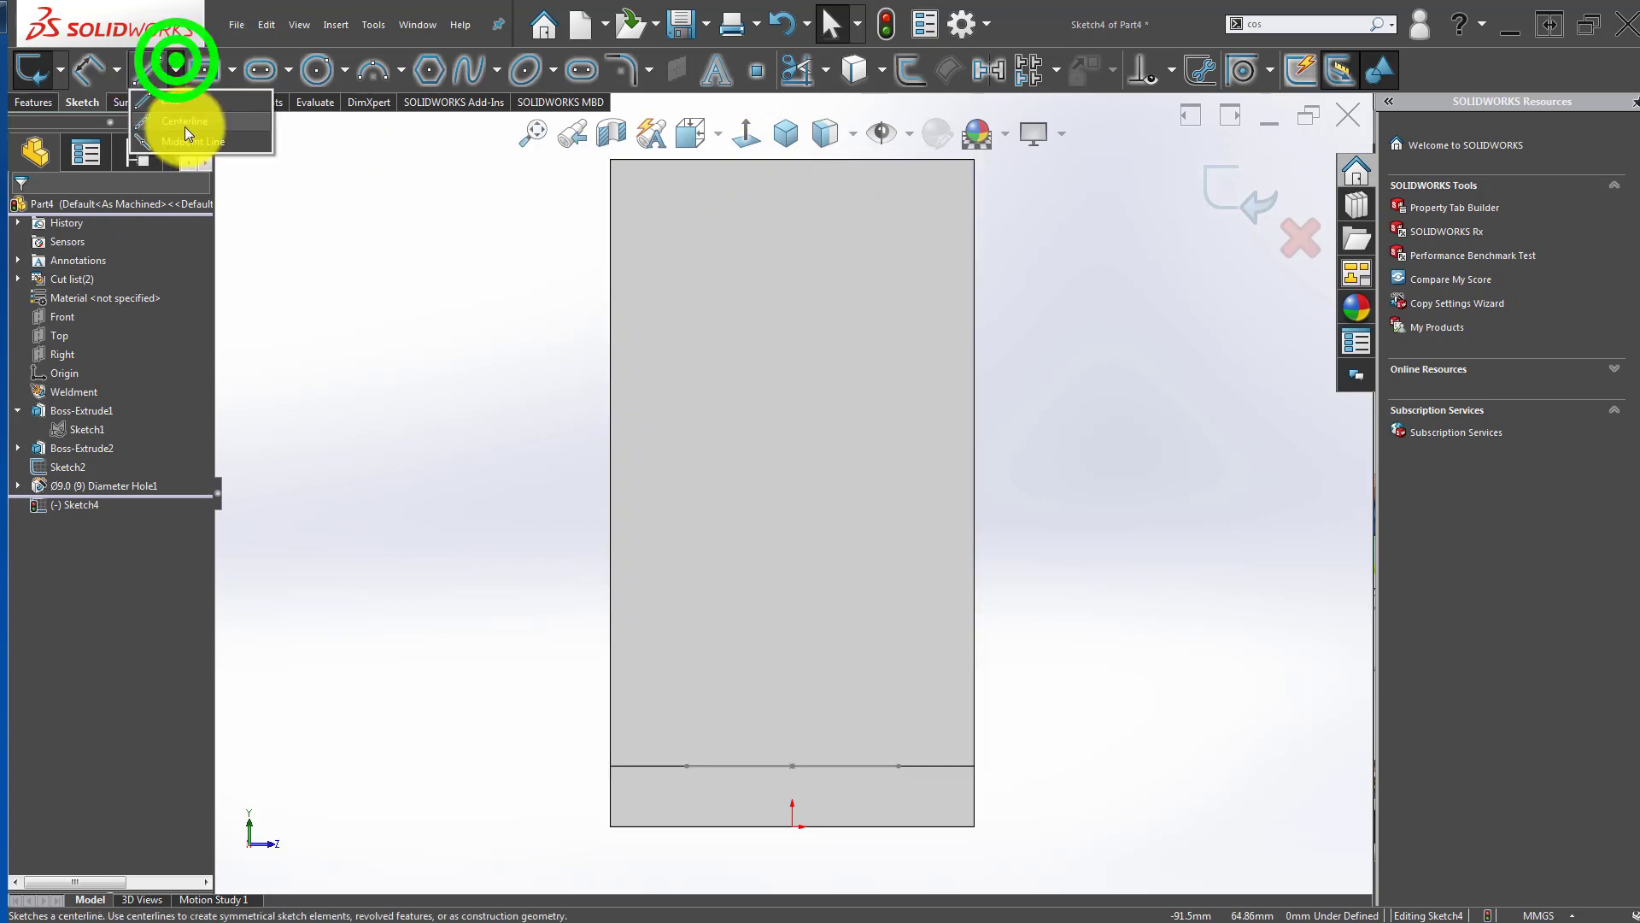
{"action": "left_click", "coordinate": [184, 126]}
{"action": "key", "text": "f"}
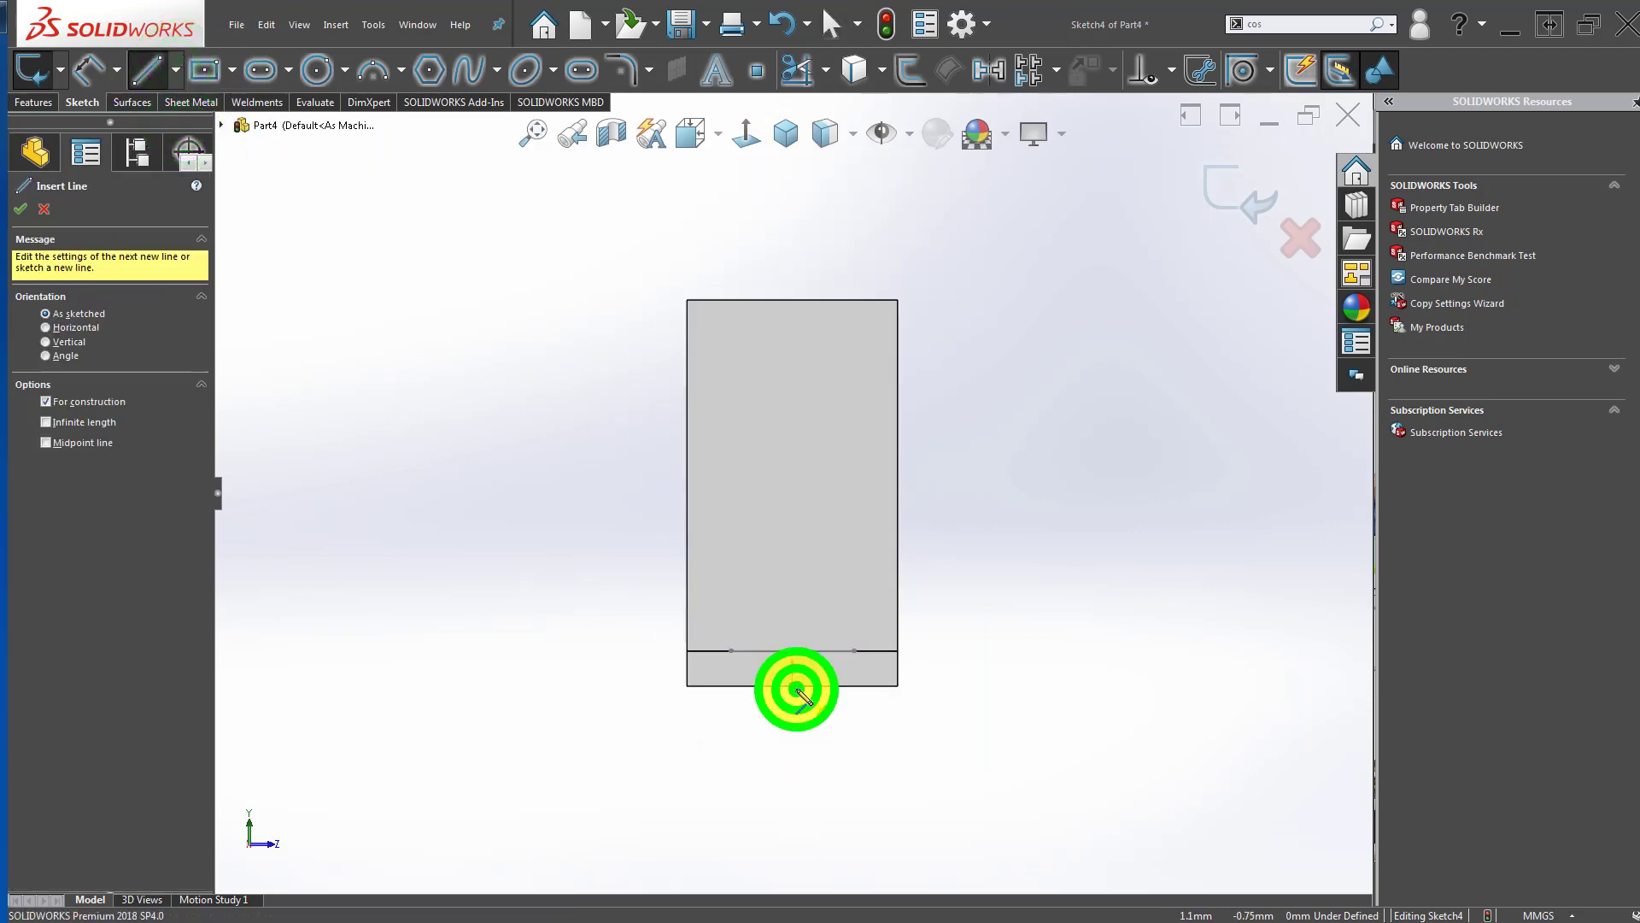
{"action": "left_click", "coordinate": [797, 688]}
{"action": "left_click", "coordinate": [792, 527]}
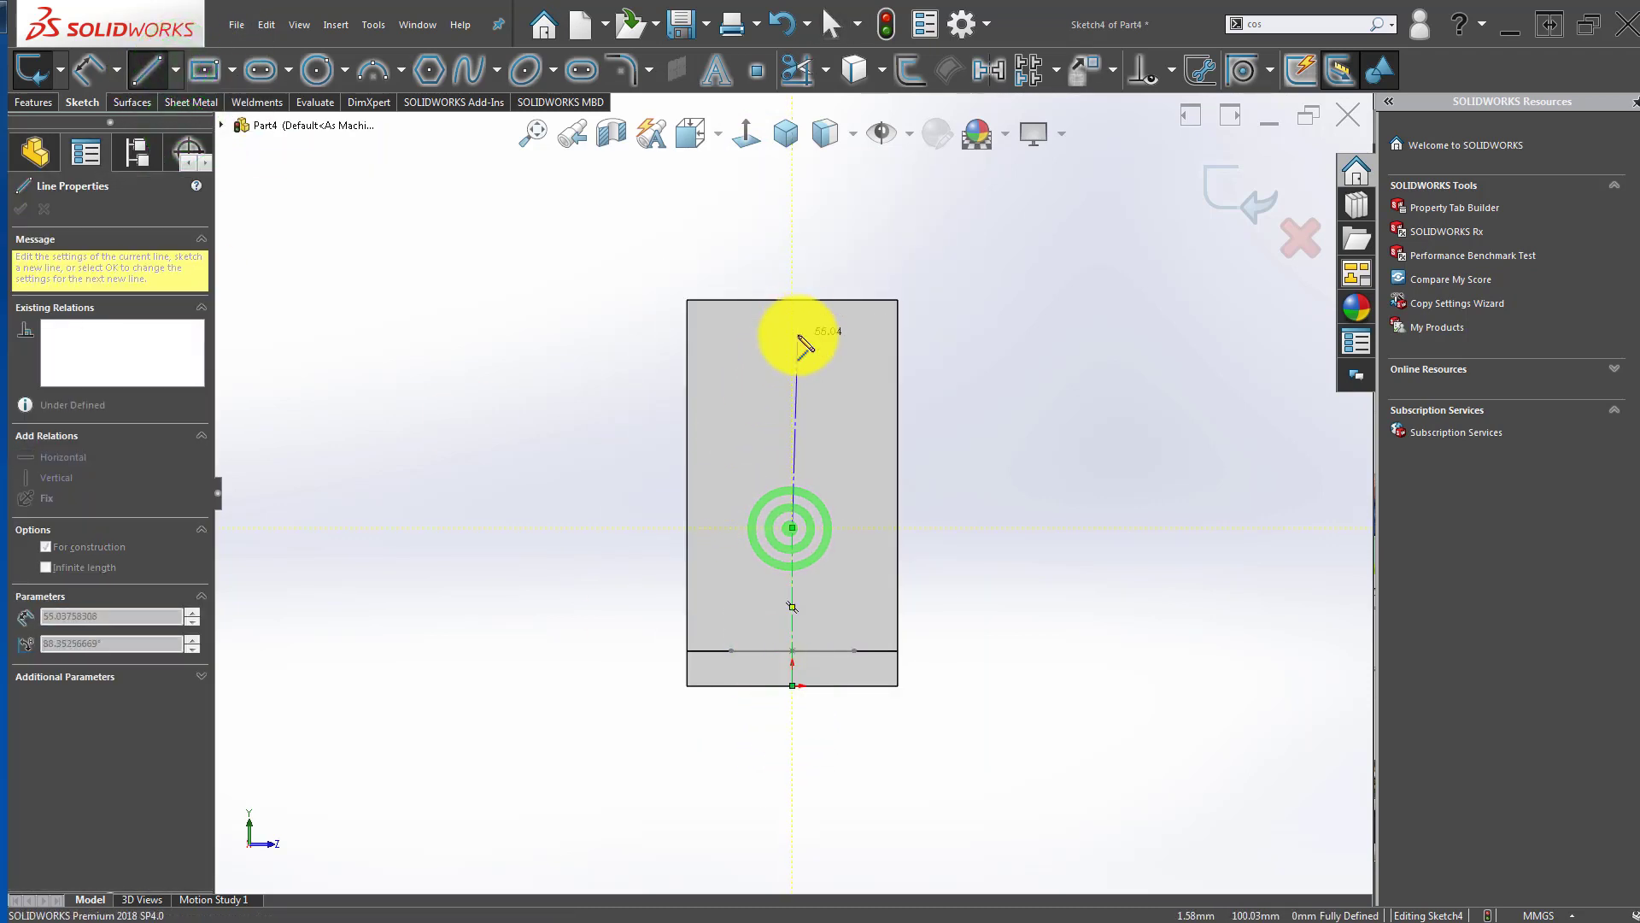
{"action": "left_click", "coordinate": [792, 340]}
{"action": "key", "text": "Escape"}
Step: Dimension the upper centerline's top endpoint 20 mm from the vertical plate's top edge
{"action": "key", "text": "d"}
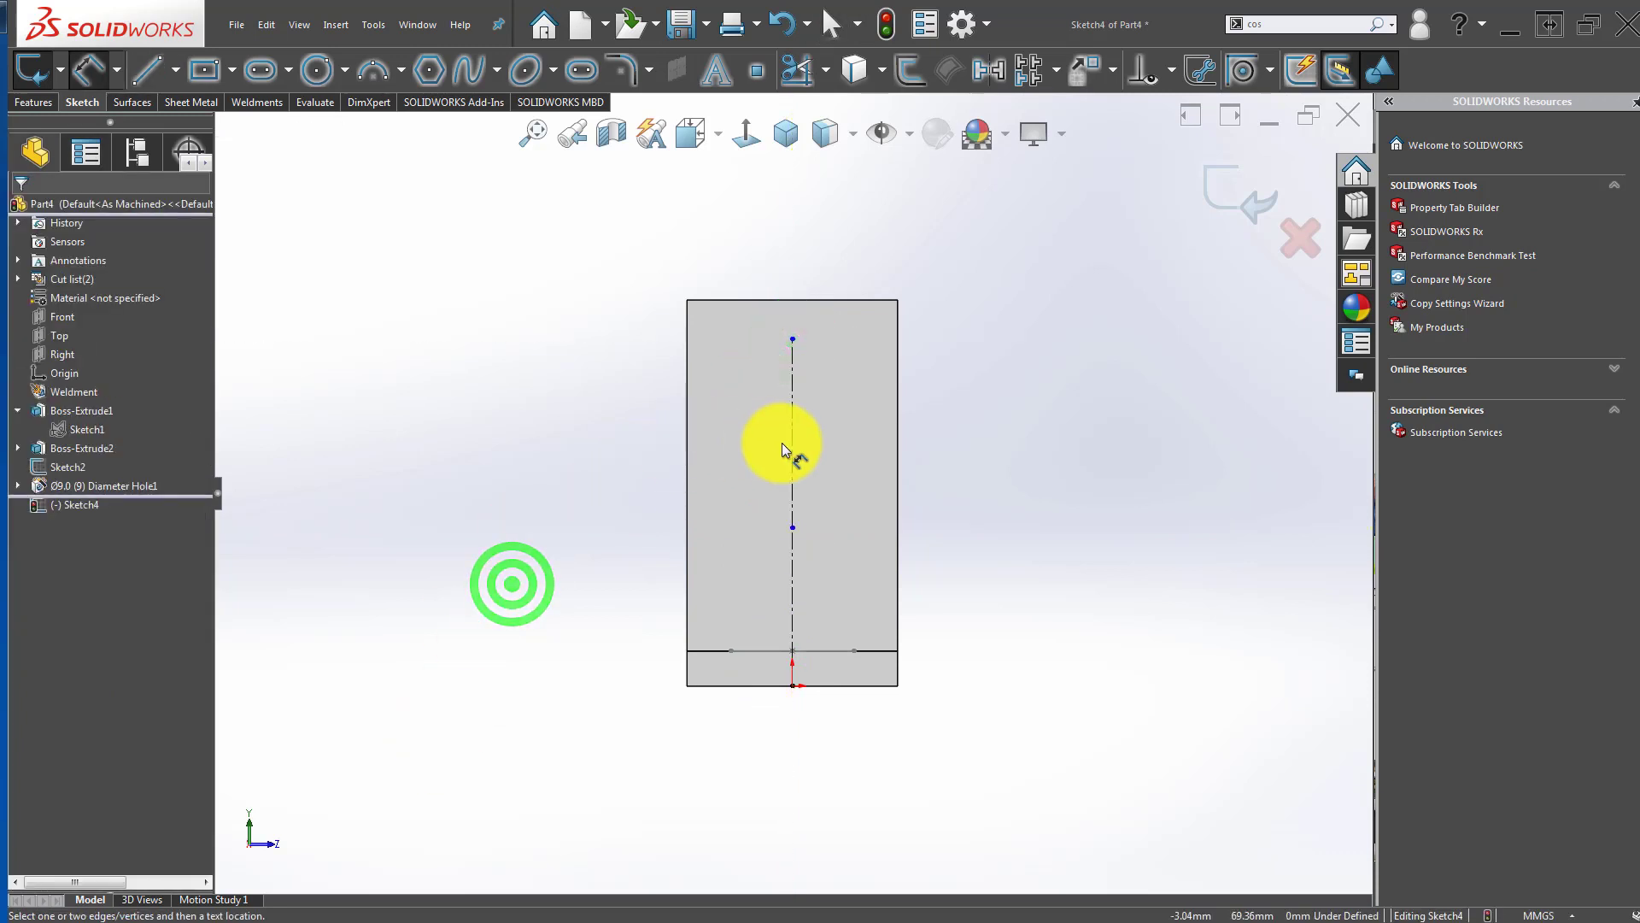
{"action": "left_click", "coordinate": [792, 340]}
{"action": "left_click", "coordinate": [810, 298]}
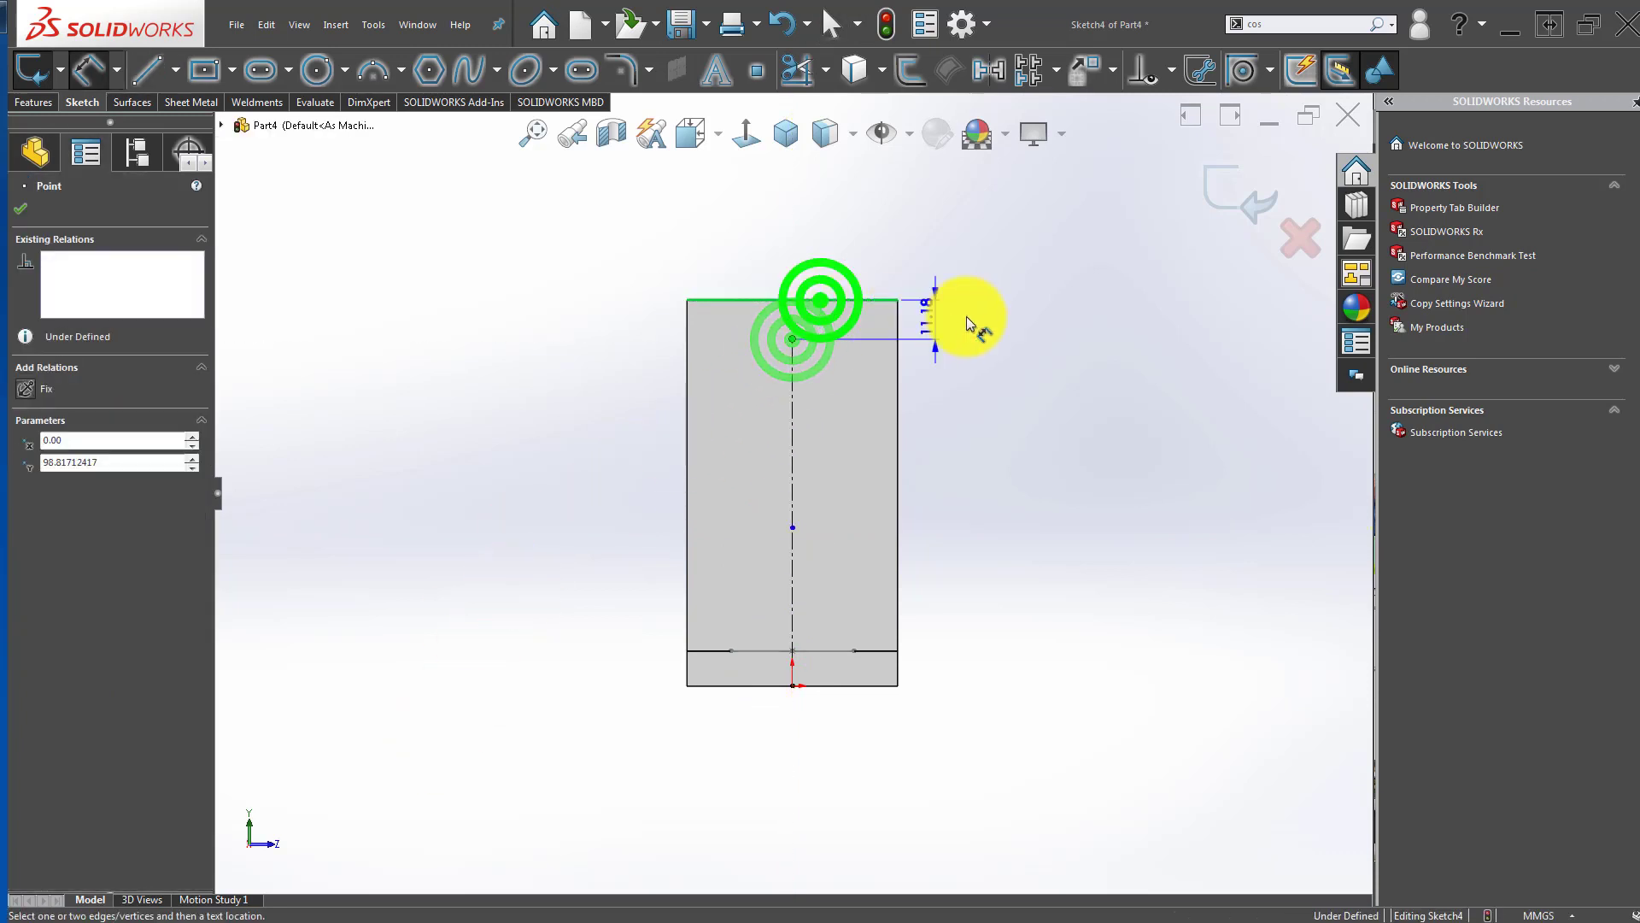
{"action": "left_click", "coordinate": [965, 316]}
{"action": "type", "text": "20"}
{"action": "key", "text": "Return"}
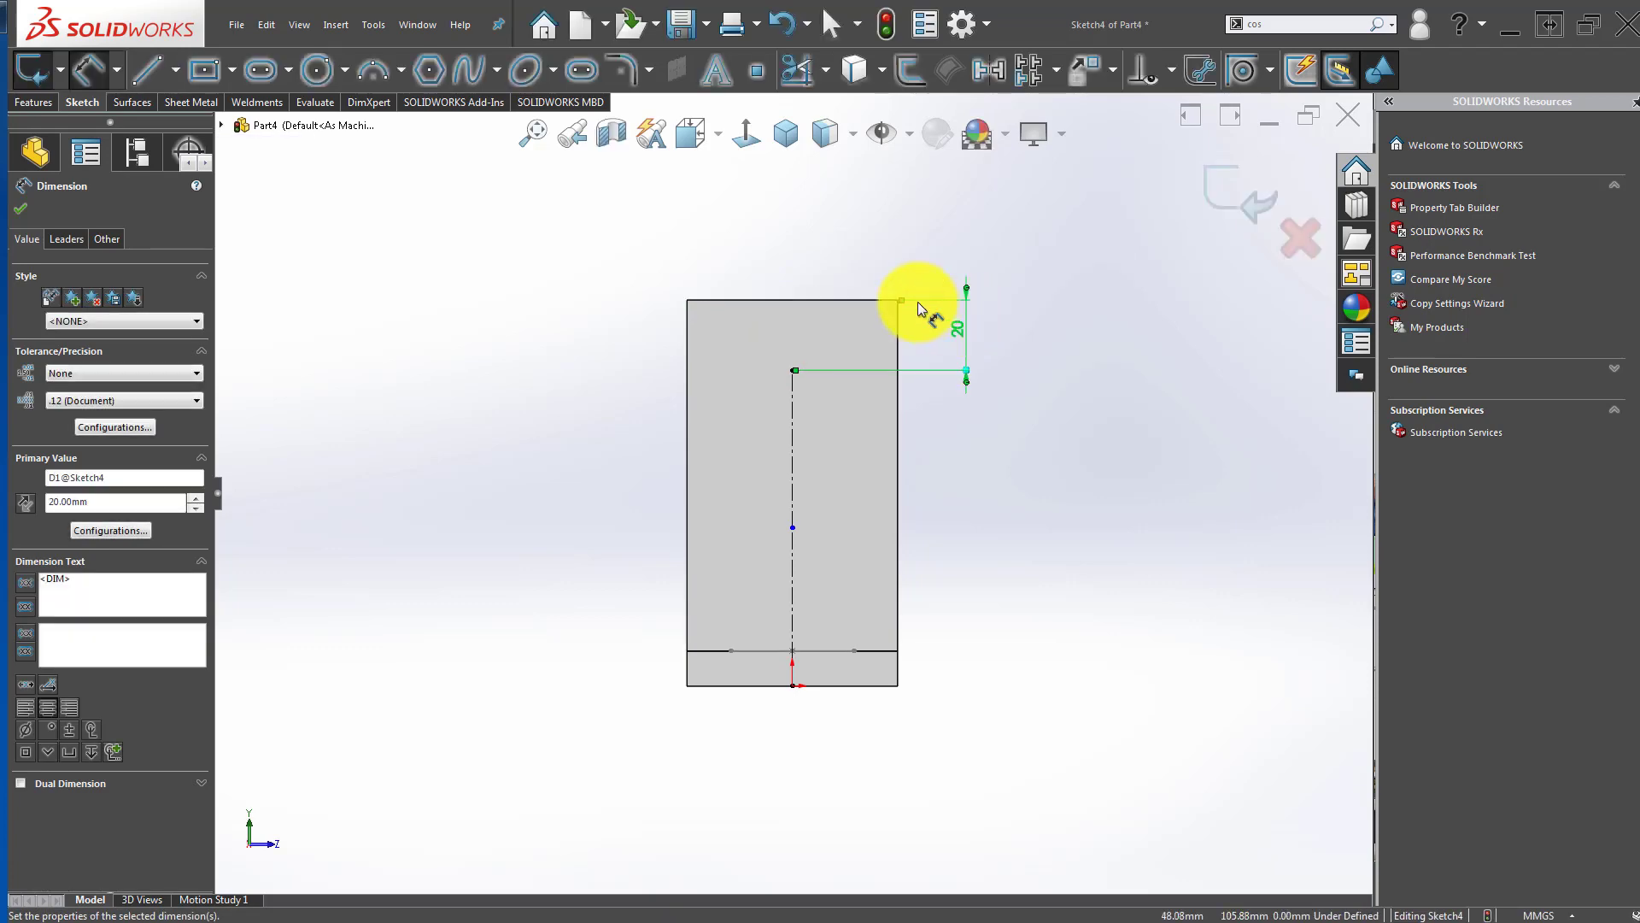
Step: Dimension the upper centerline's length as 30 mm and exit the sketch
{"action": "left_click", "coordinate": [475, 603]}
{"action": "left_click", "coordinate": [790, 458]}
{"action": "left_click", "coordinate": [927, 458]}
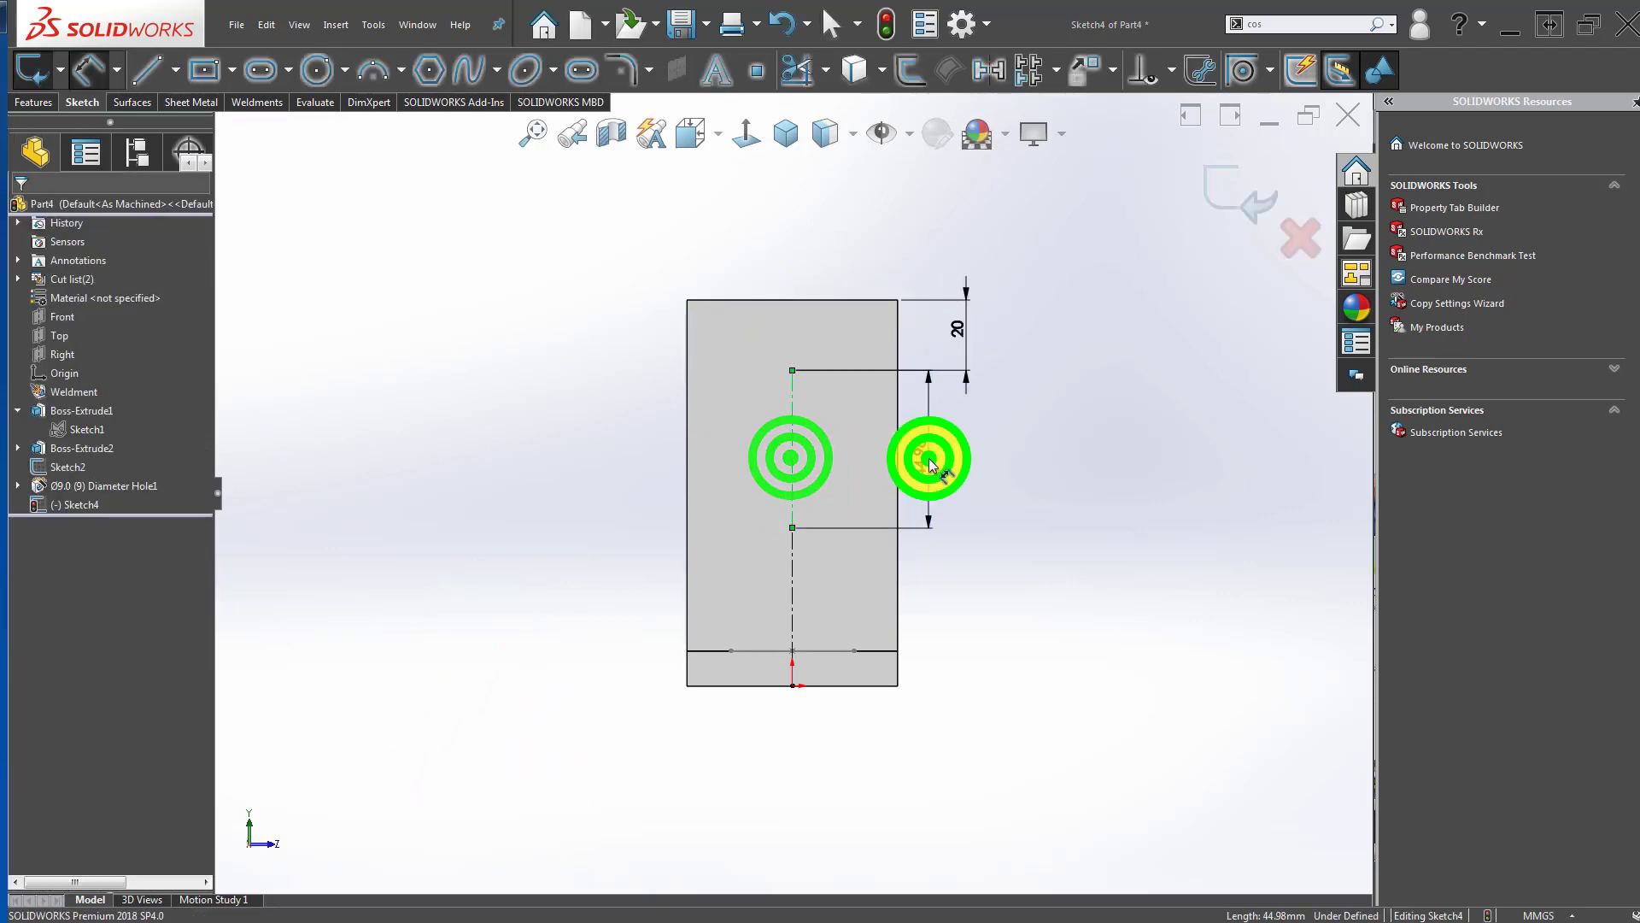
{"action": "type", "text": "30"}
{"action": "key", "text": "Return"}
{"action": "left_click", "coordinate": [494, 407]}
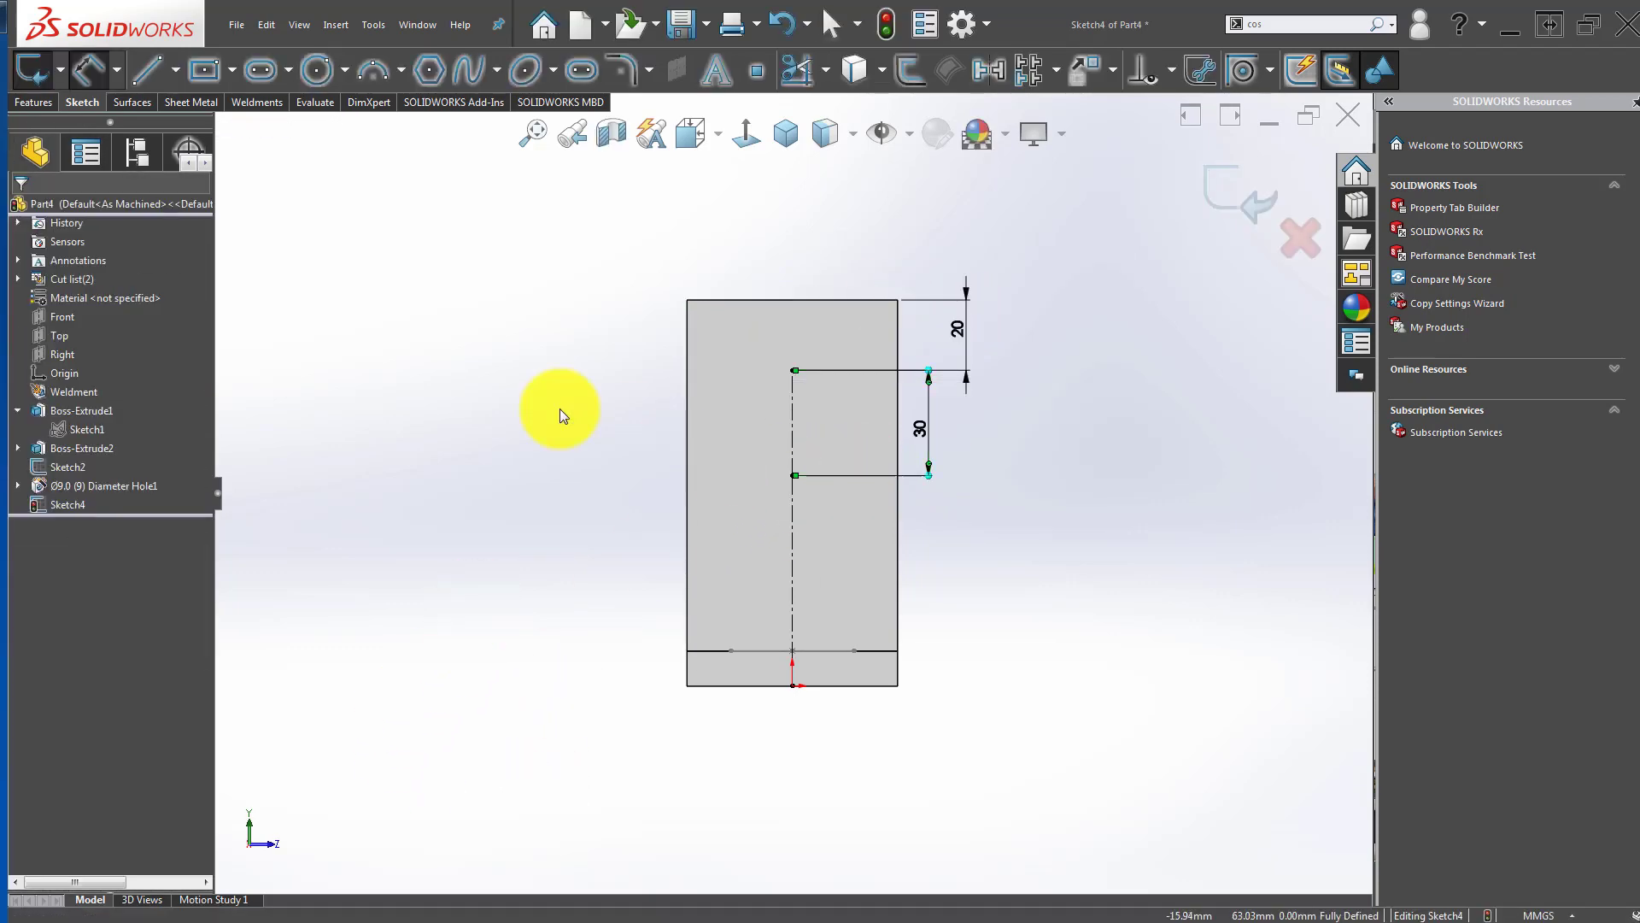
{"action": "left_click", "coordinate": [1217, 181]}
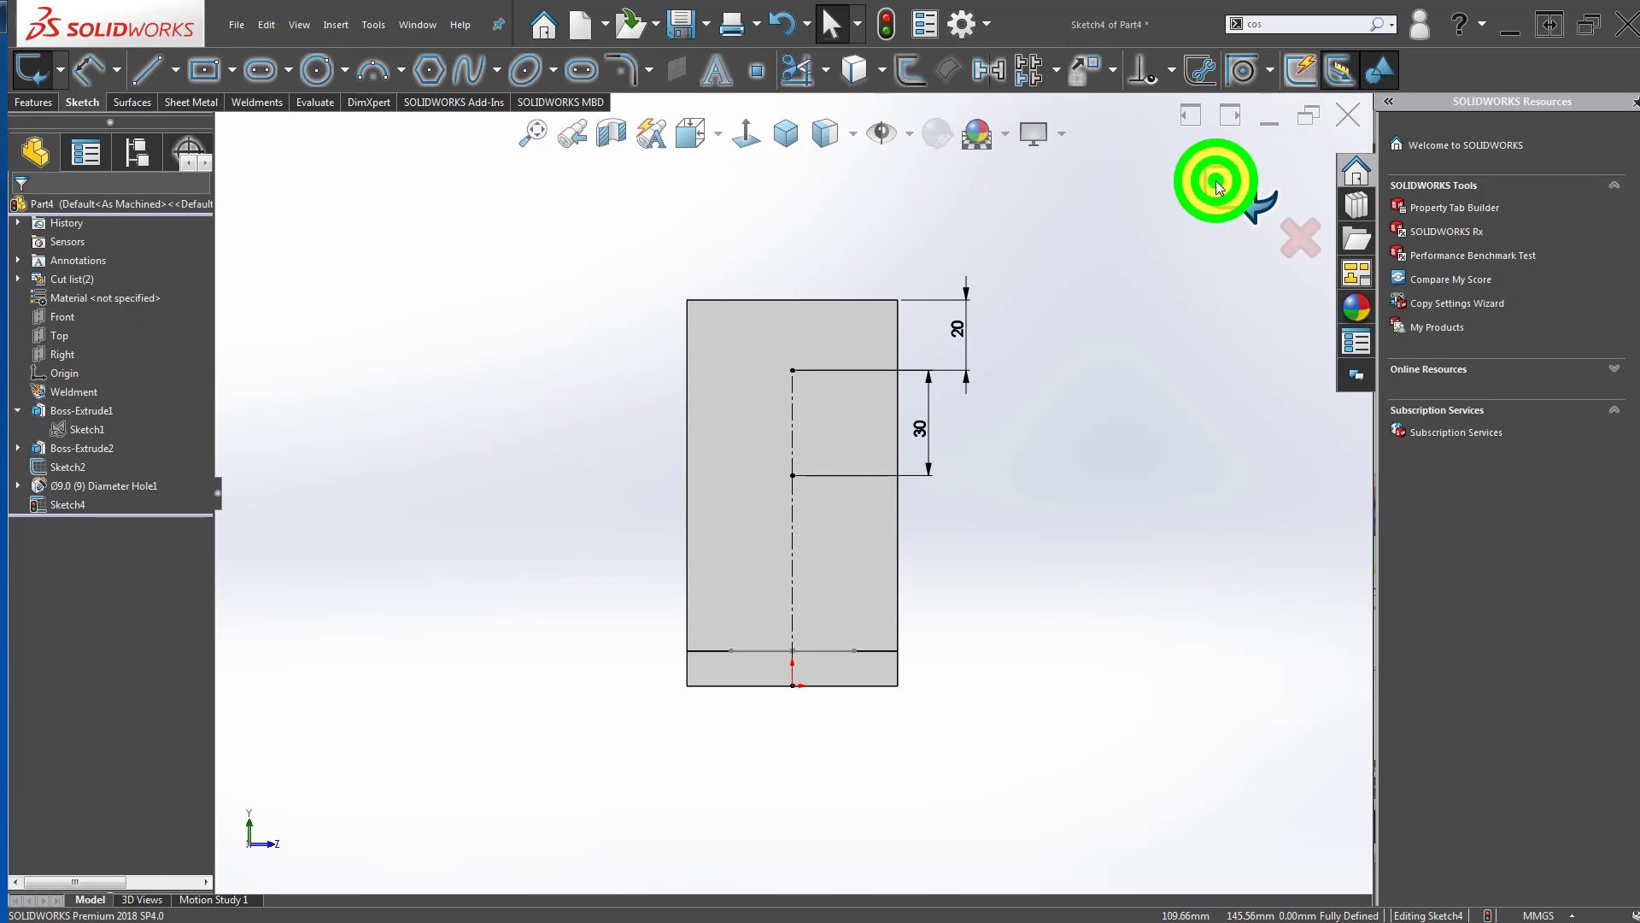
Step: Specify a DIN straight tap of type Tapped hole, size M5, with the Hole Wizard and proceed to its positioning
{"action": "middle_click_drag", "start_coordinate": [764, 335], "coordinate": [829, 387]}
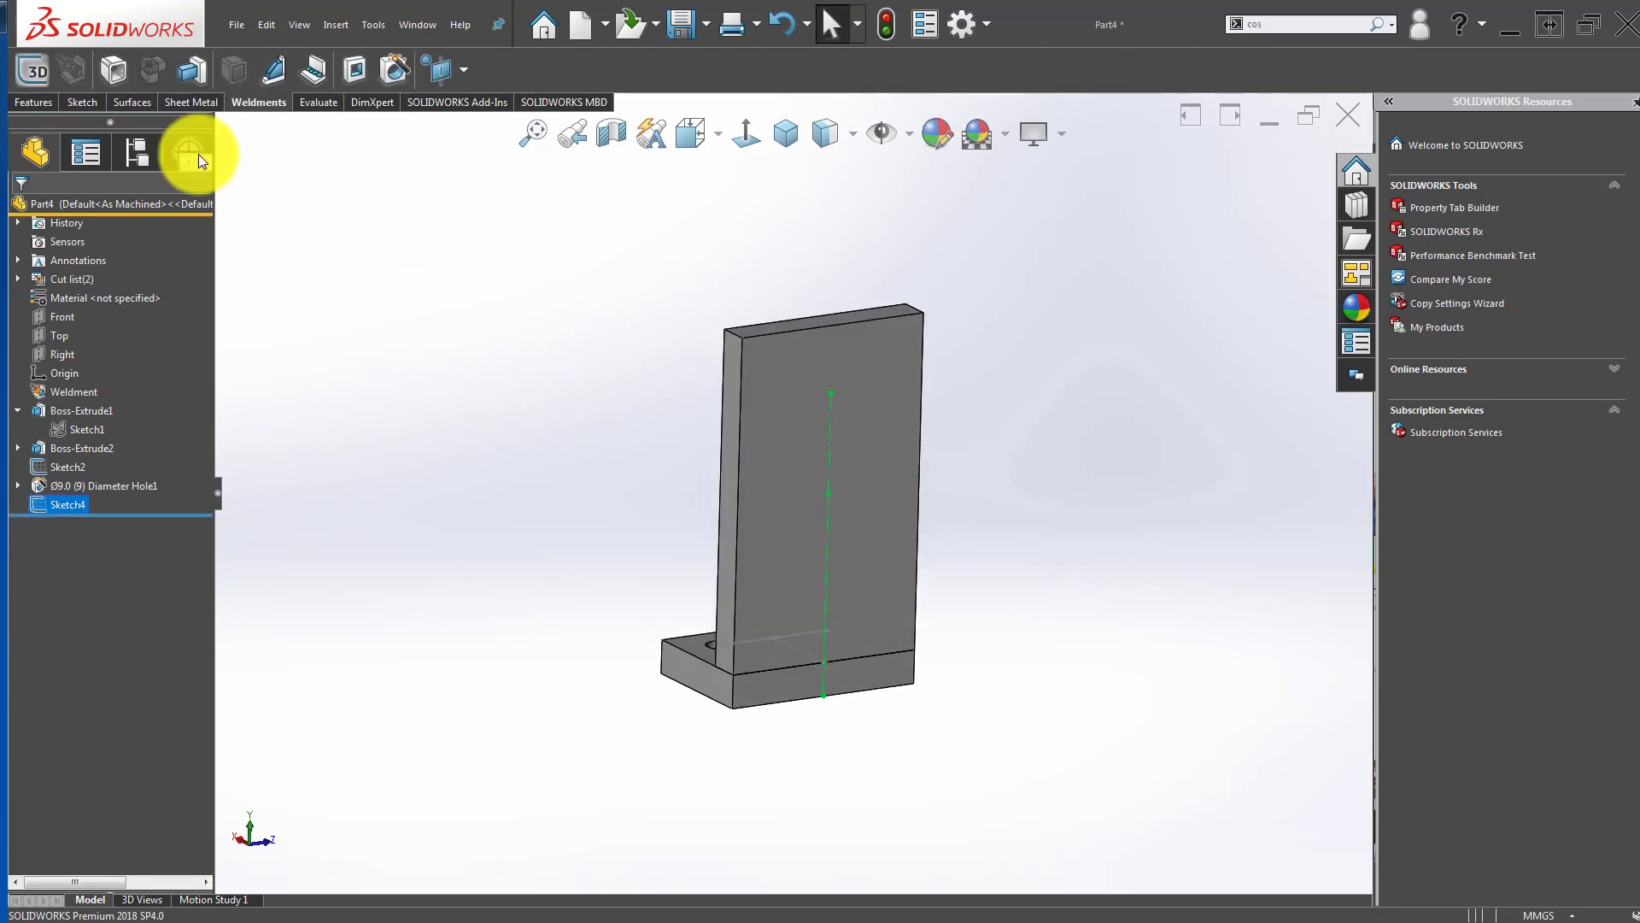
{"action": "left_click", "coordinate": [393, 73]}
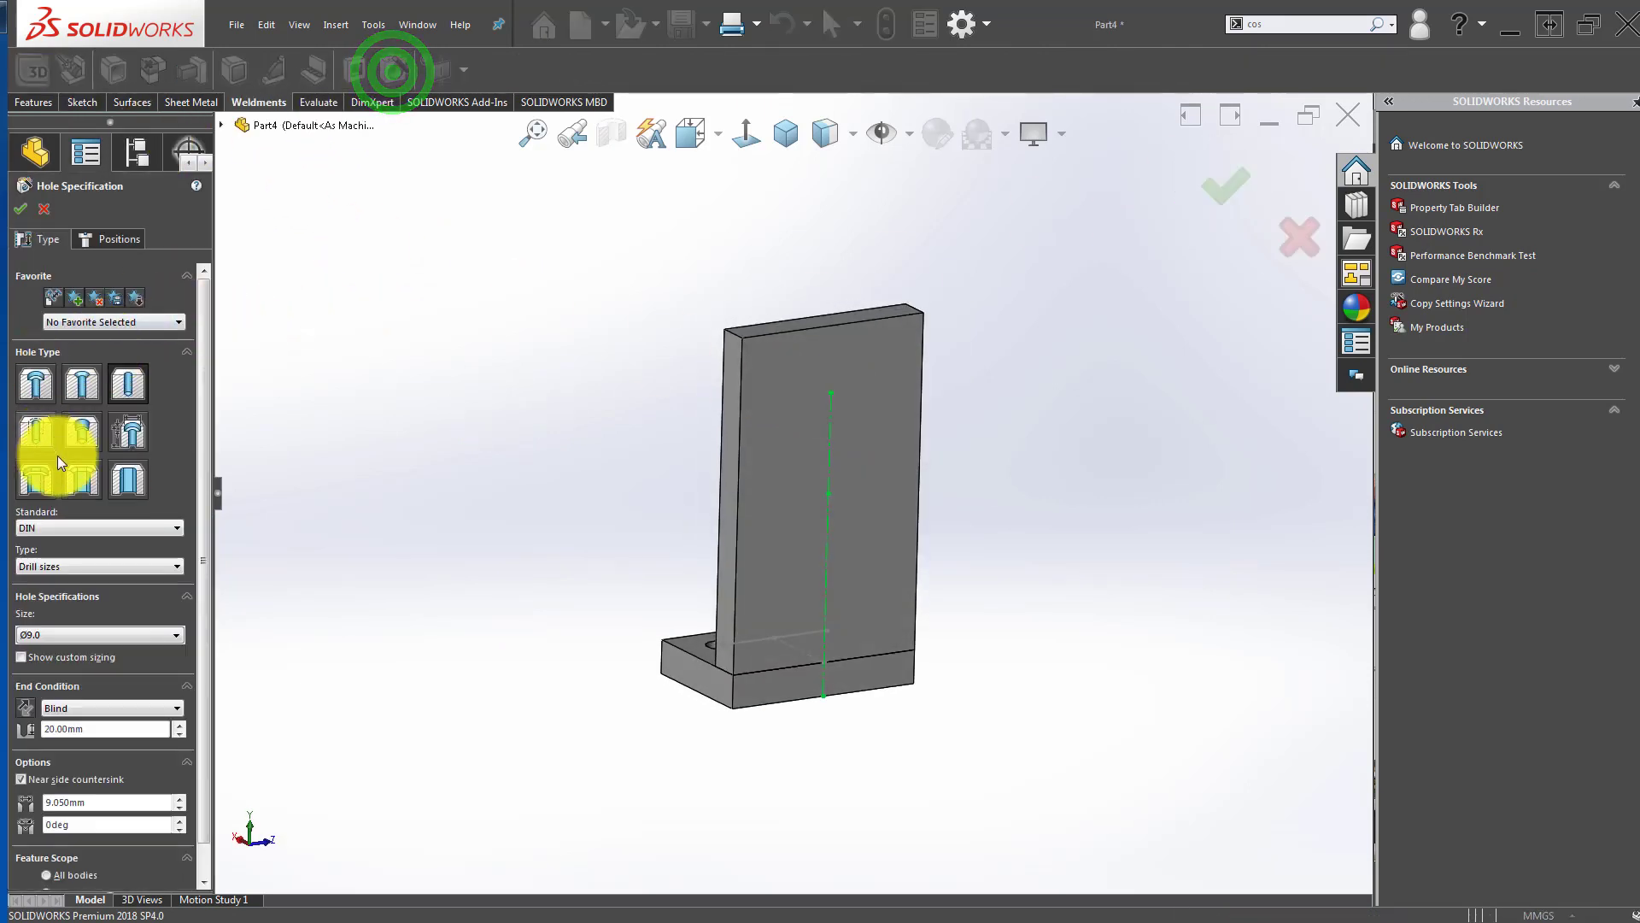
{"action": "left_click", "coordinate": [38, 436]}
{"action": "left_click", "coordinate": [204, 536]}
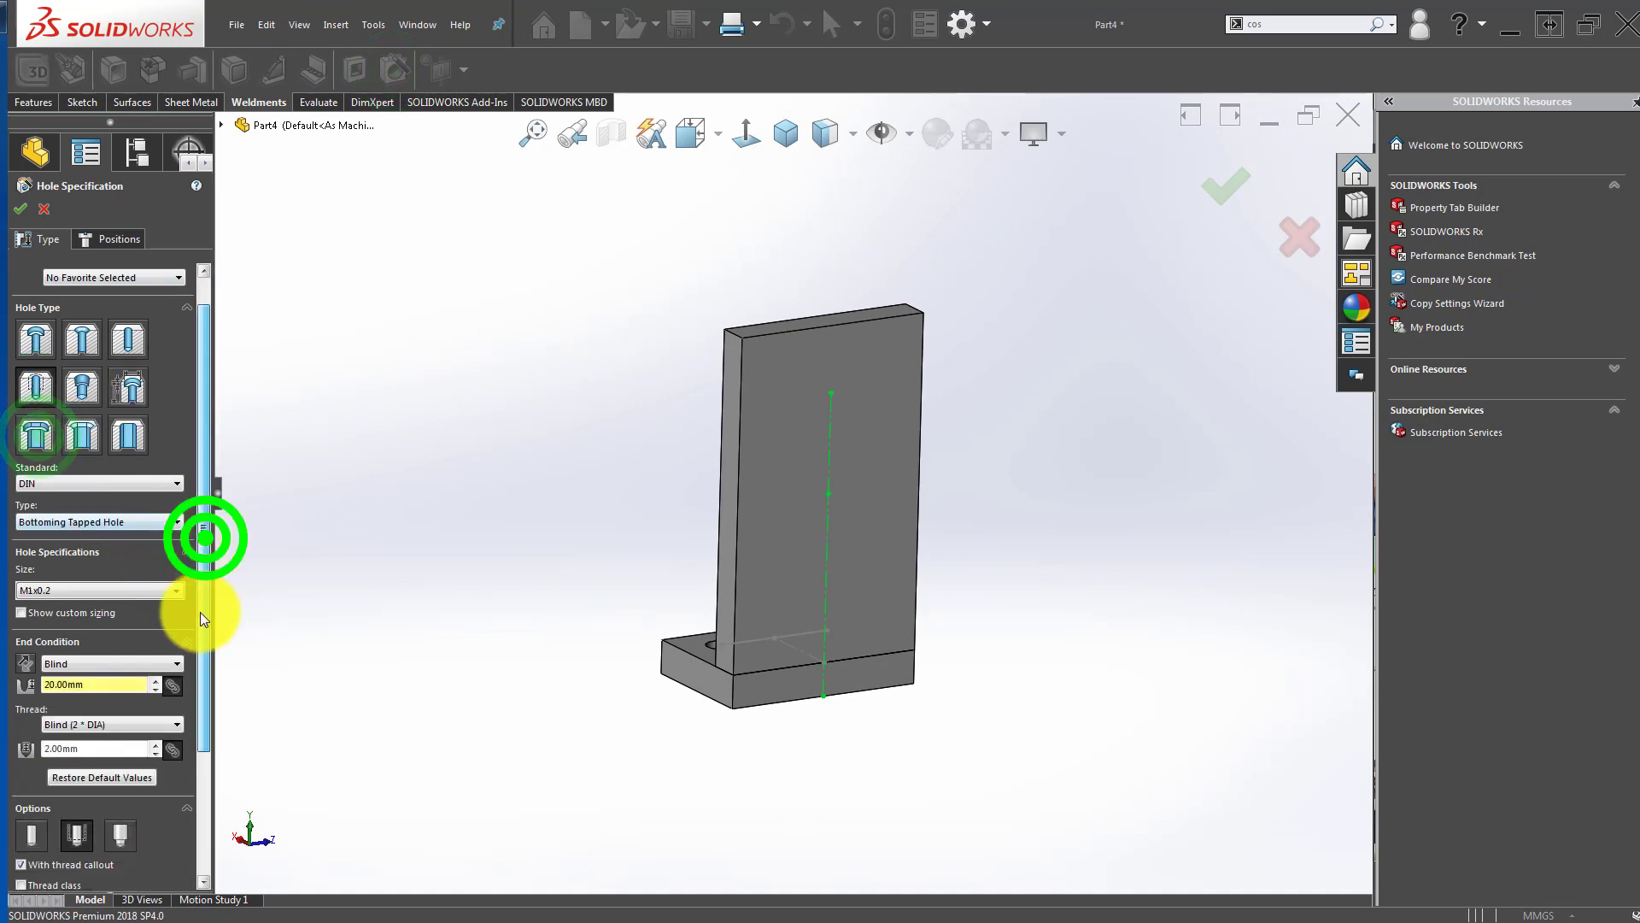
{"action": "left_click", "coordinate": [103, 471]}
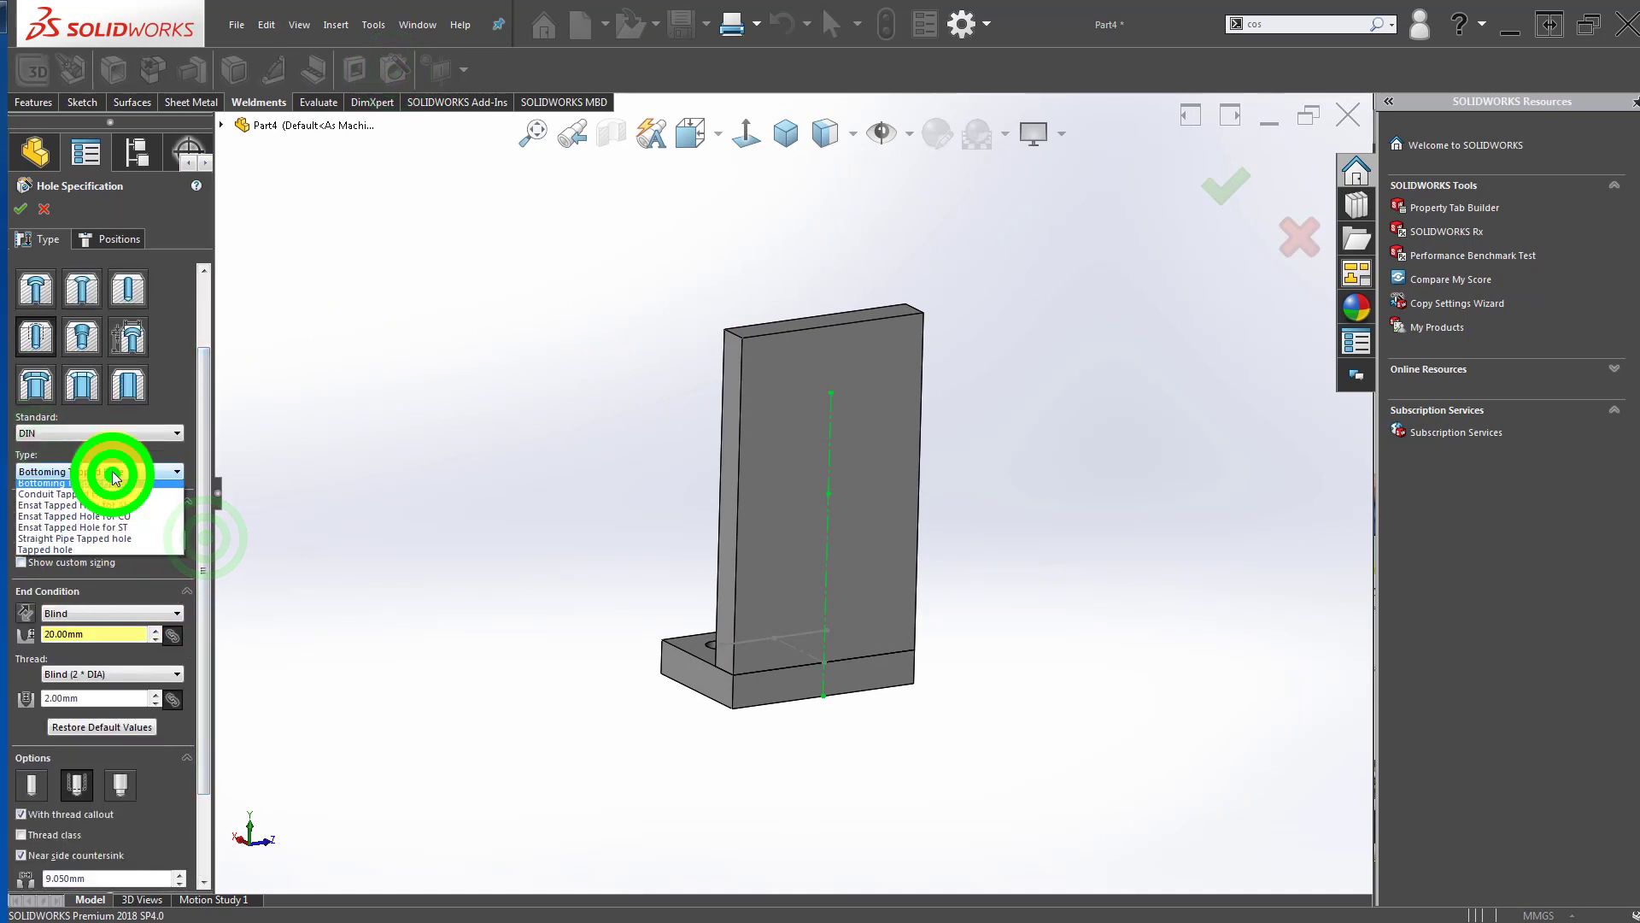
{"action": "left_click", "coordinate": [100, 553]}
{"action": "left_click", "coordinate": [76, 539]}
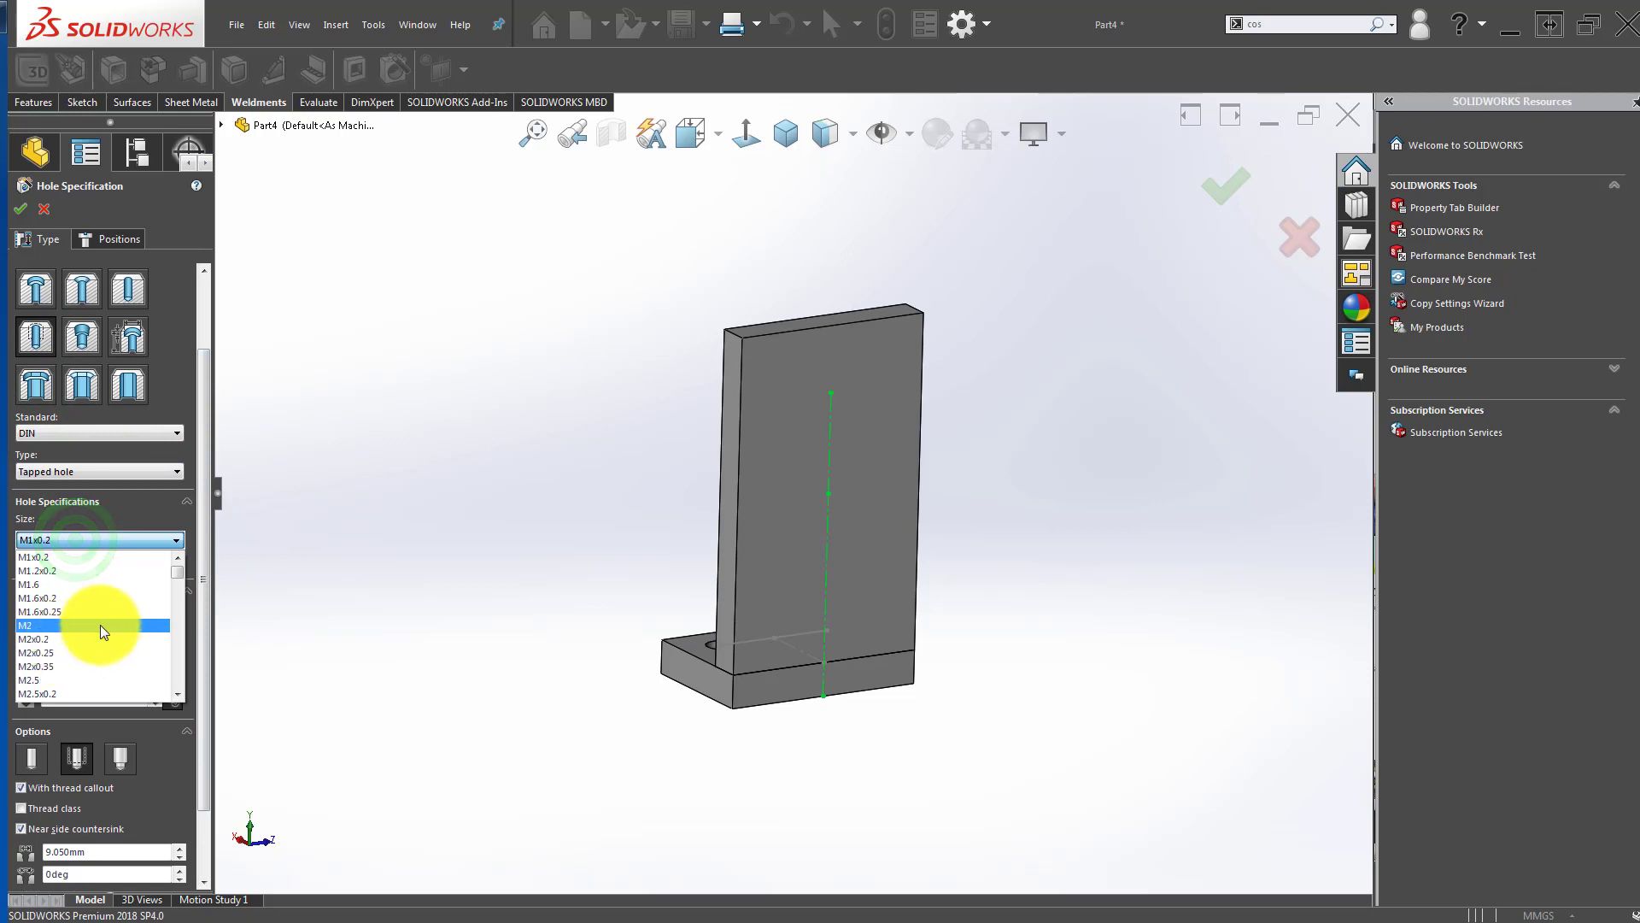
{"action": "scroll", "coordinate": [95, 608], "scroll_direction": "down", "scroll_amount": 4}
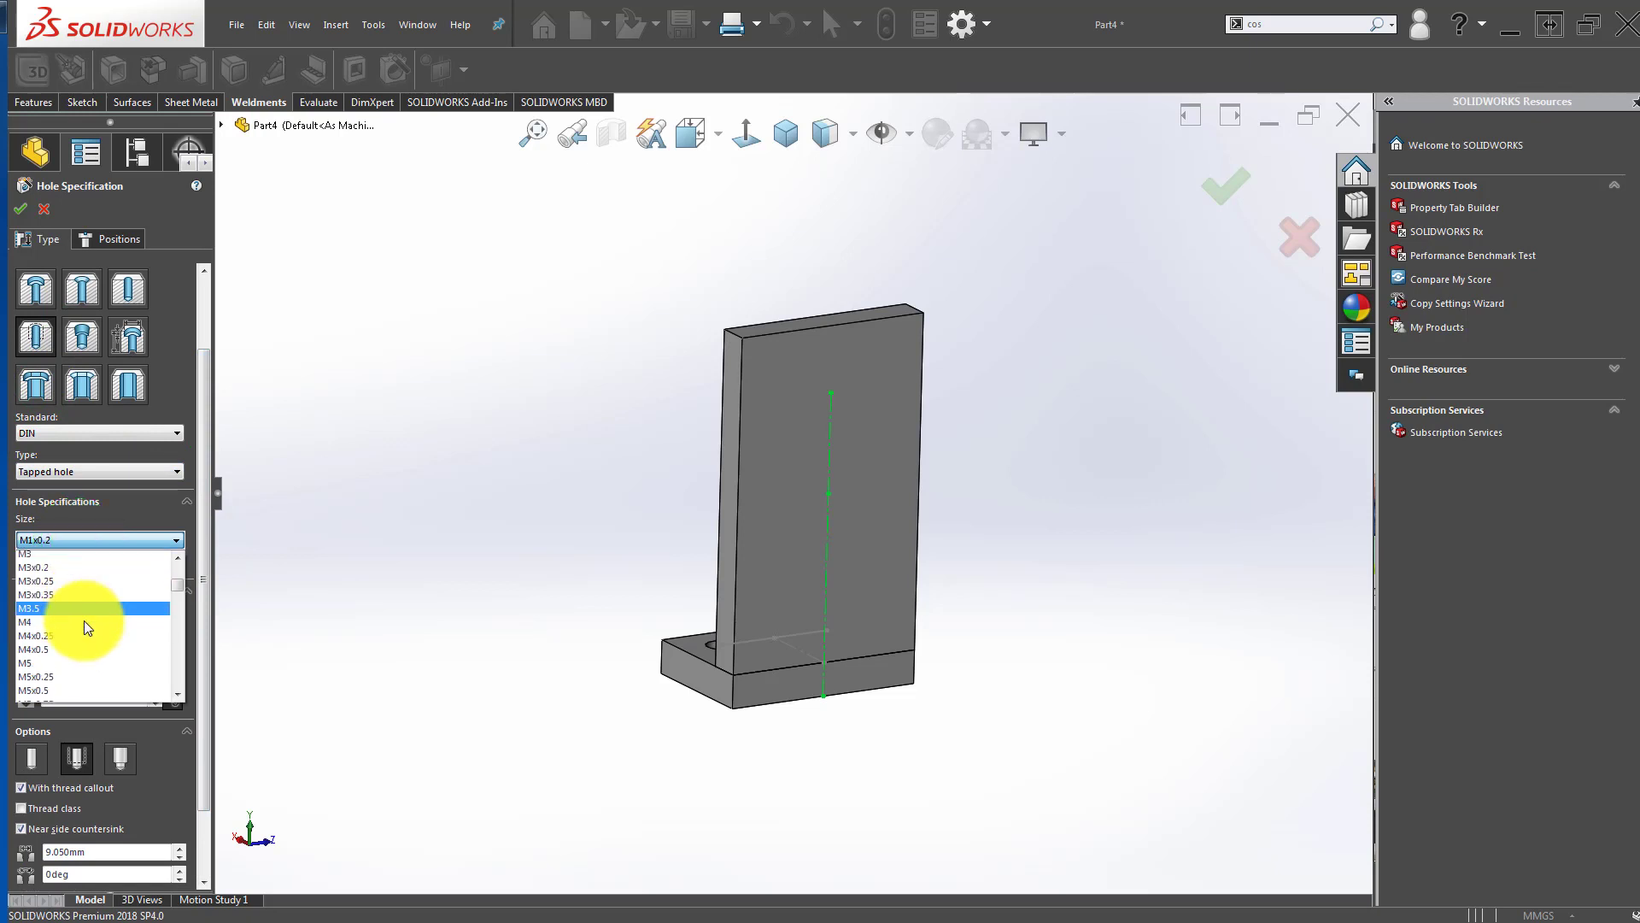
{"action": "scroll", "coordinate": [84, 620], "scroll_direction": "down", "scroll_amount": 3}
{"action": "left_click", "coordinate": [74, 557]}
{"action": "left_click", "coordinate": [127, 242]}
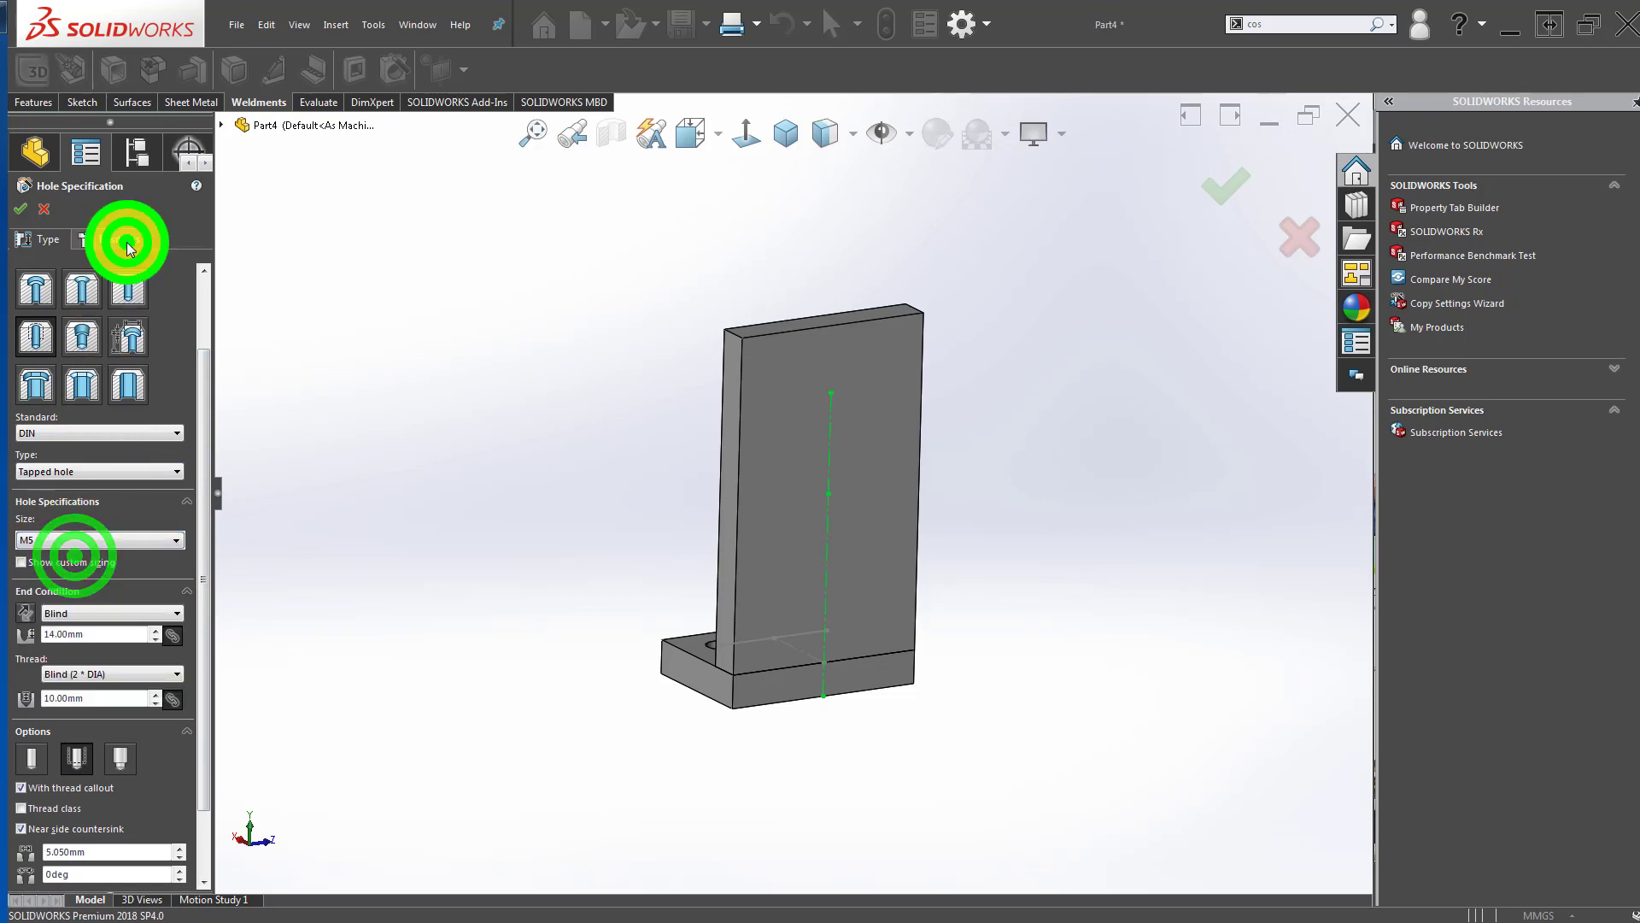
Step: Place M5 tapped holes with a 3D sketch at both ends of the 30 mm centerline on the vertical plate and finish the feature
{"action": "left_click", "coordinate": [96, 391]}
{"action": "left_click", "coordinate": [833, 395]}
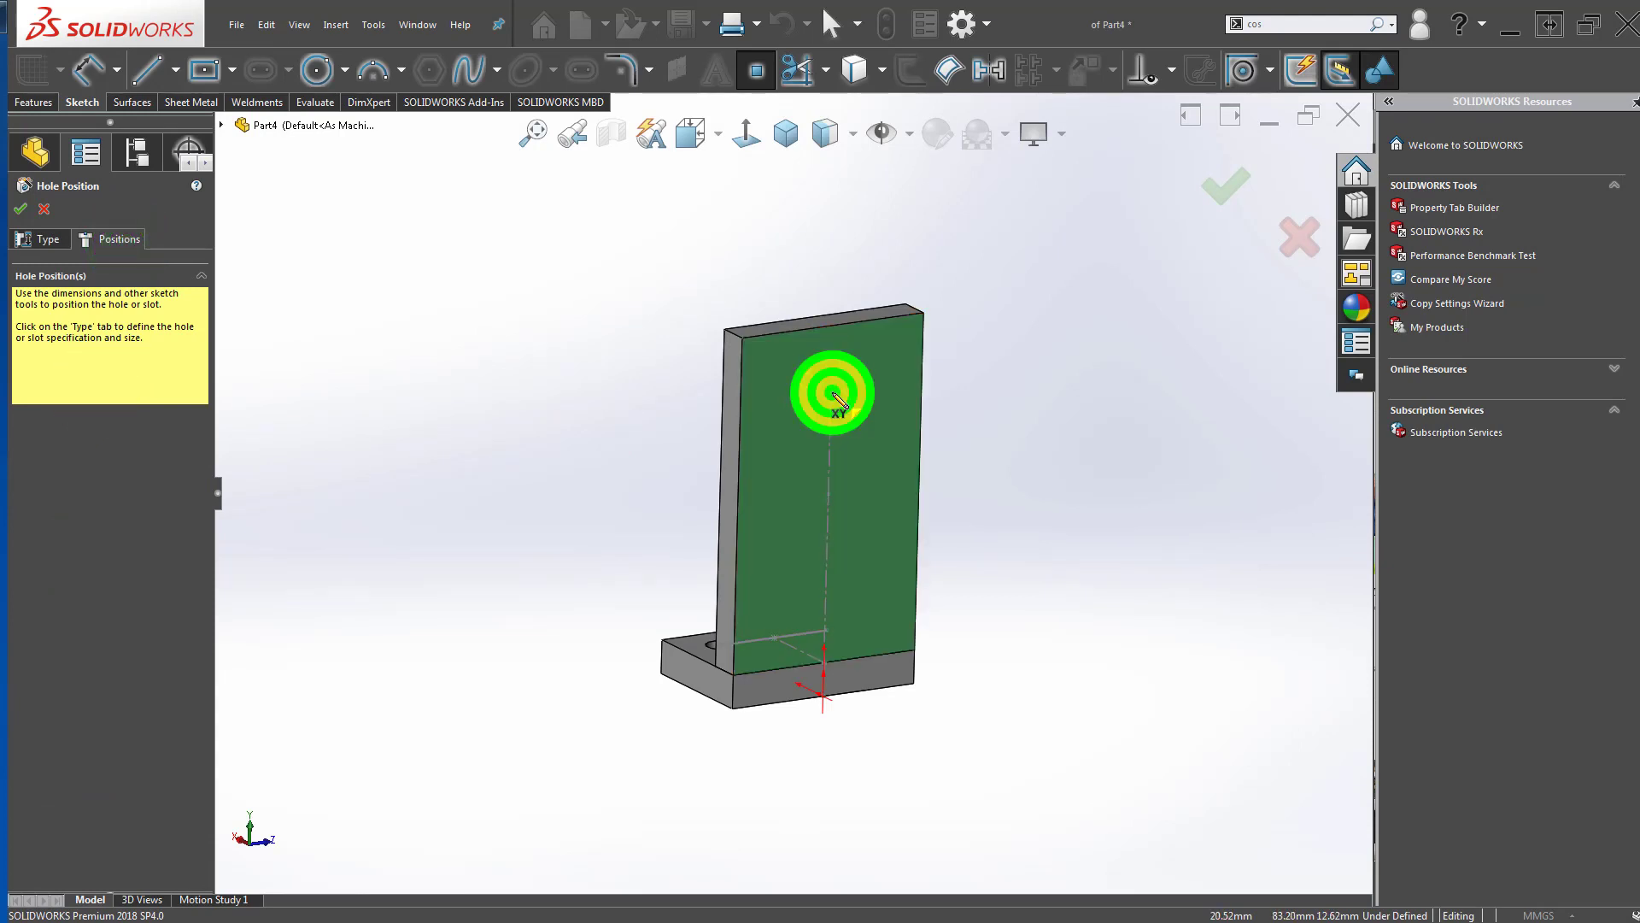
{"action": "left_click", "coordinate": [829, 494]}
{"action": "left_click", "coordinate": [1224, 188]}
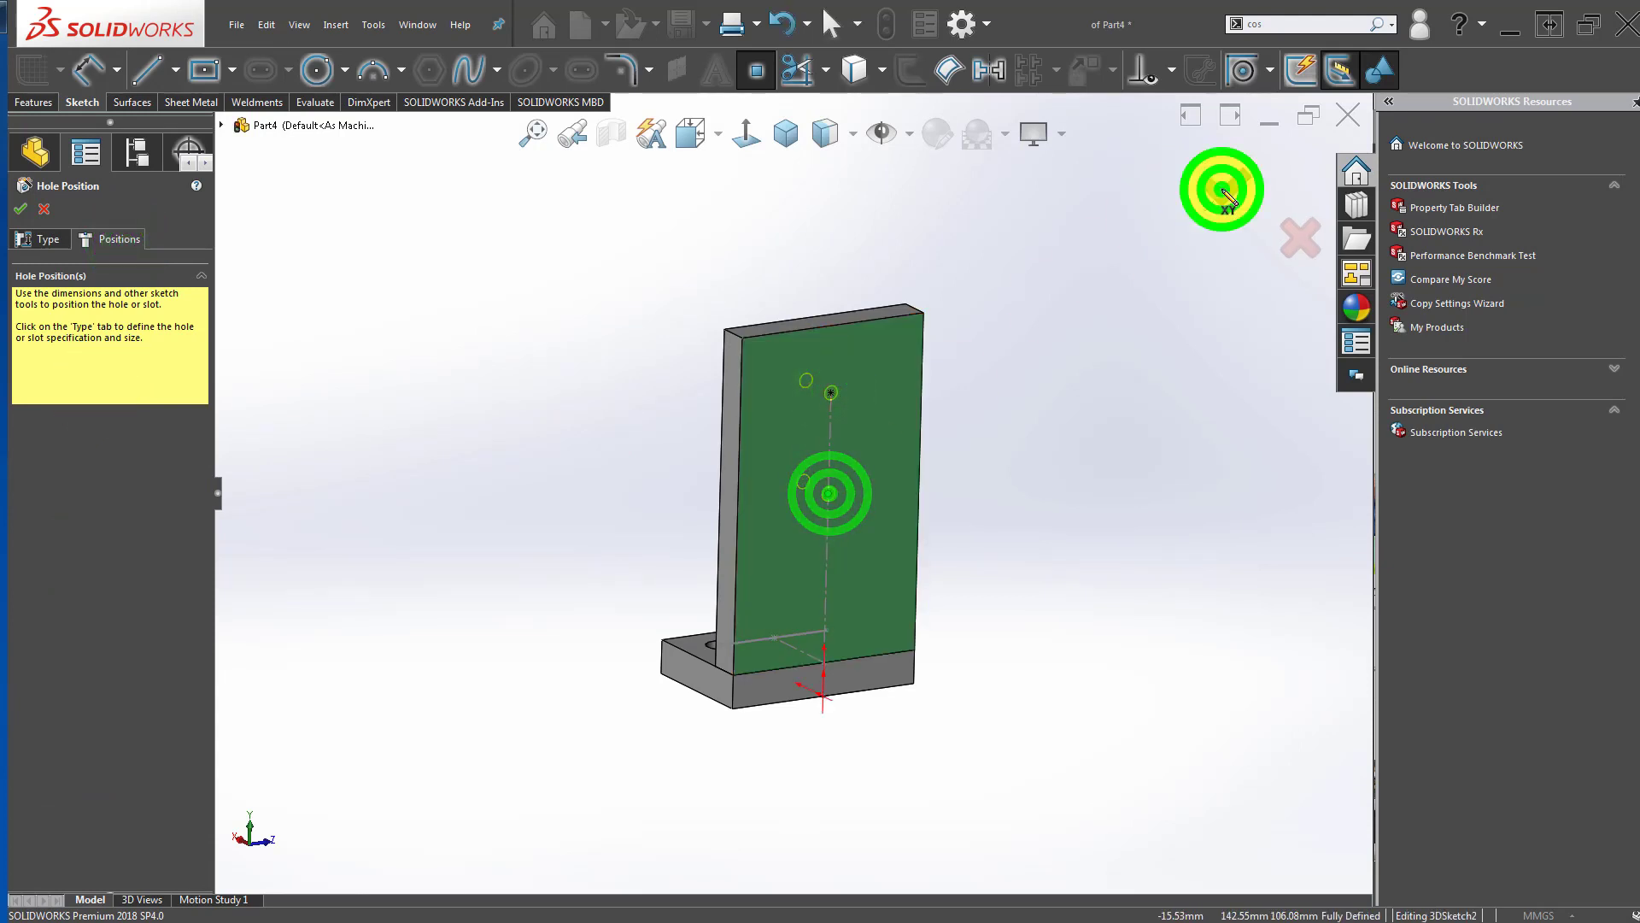
{"action": "mouse_move", "coordinate": [837, 438]}
{"action": "middle_mouse_down"}
{"action": "mouse_move", "coordinate": [1054, 439]}
{"action": "mouse_move", "coordinate": [512, 499]}
{"action": "middle_mouse_up"}
{"action": "left_click", "coordinate": [484, 510]}
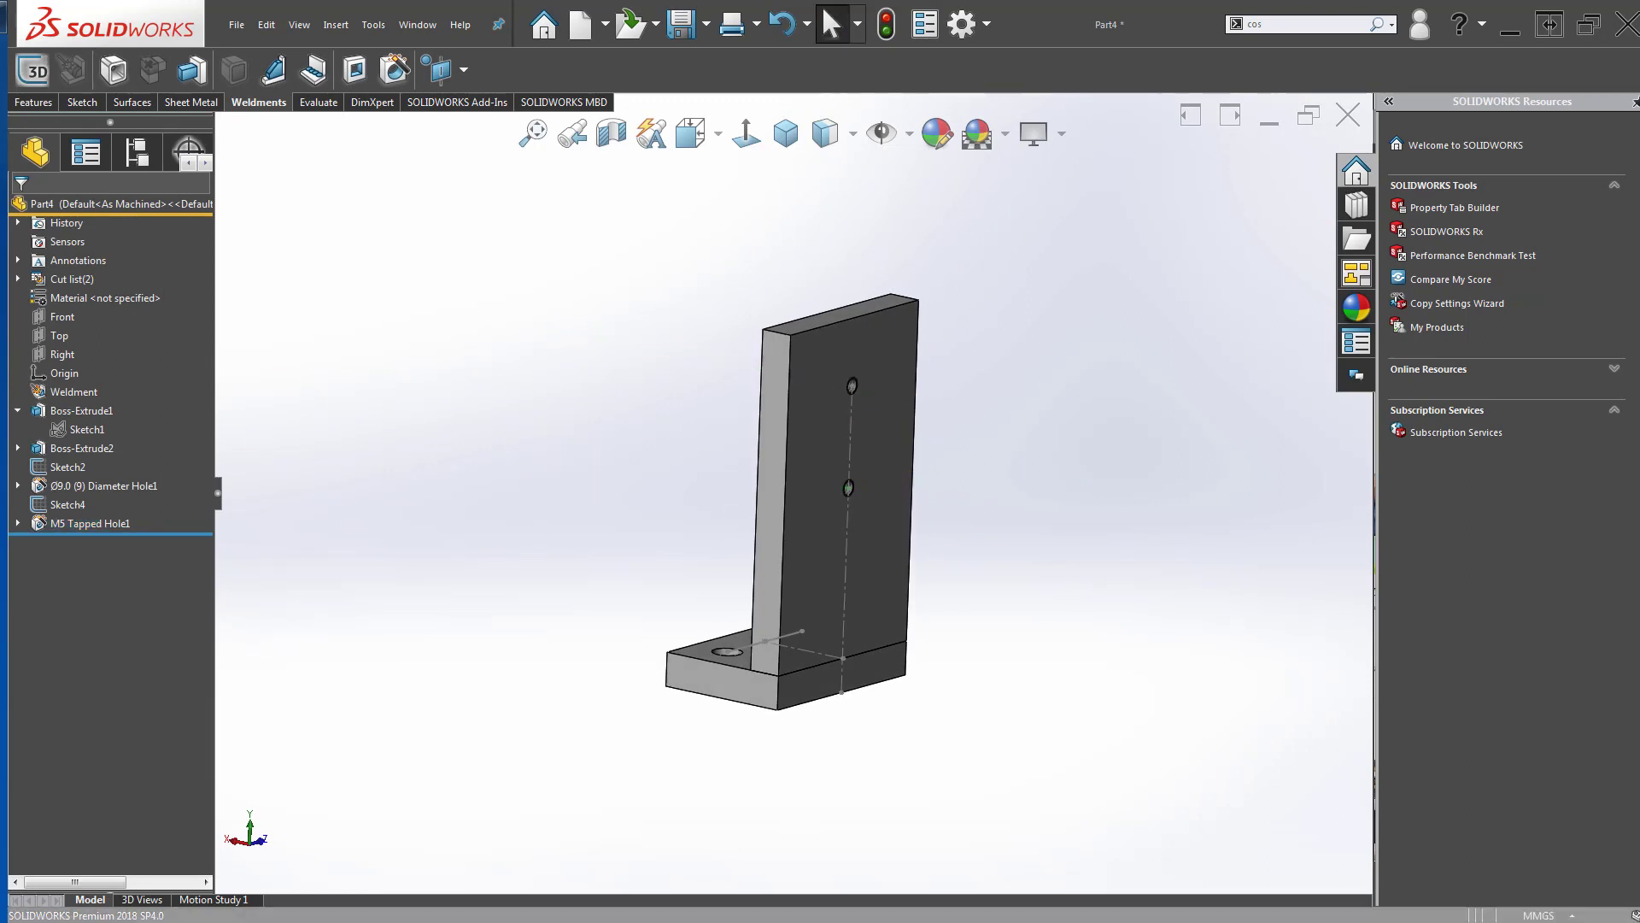
Step: Save the part as APSM10317 and show it in the isometric view
{"action": "left_click", "coordinate": [493, 291]}
{"action": "left_click", "coordinate": [777, 134]}
{"action": "left_click", "coordinate": [442, 452]}
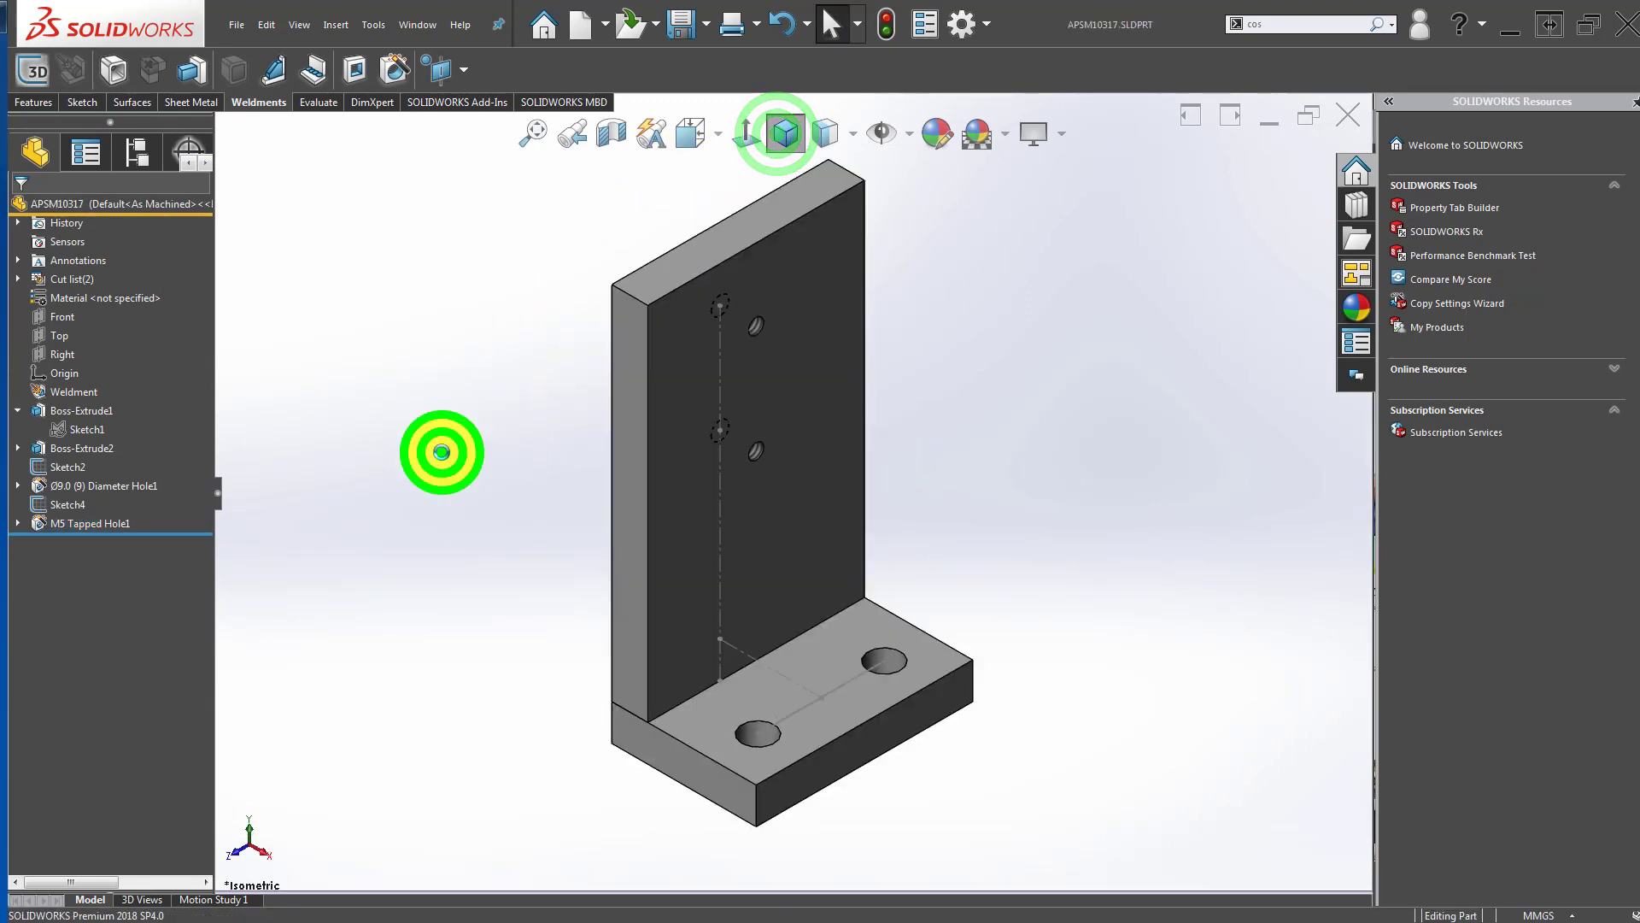
{"action": "scroll", "coordinate": [453, 446], "scroll_direction": "up", "scroll_amount": 3}
{"action": "left_click", "coordinate": [474, 438]}
Step: Create a drawing from the part on a size A sheet
{"action": "left_click", "coordinate": [605, 23]}
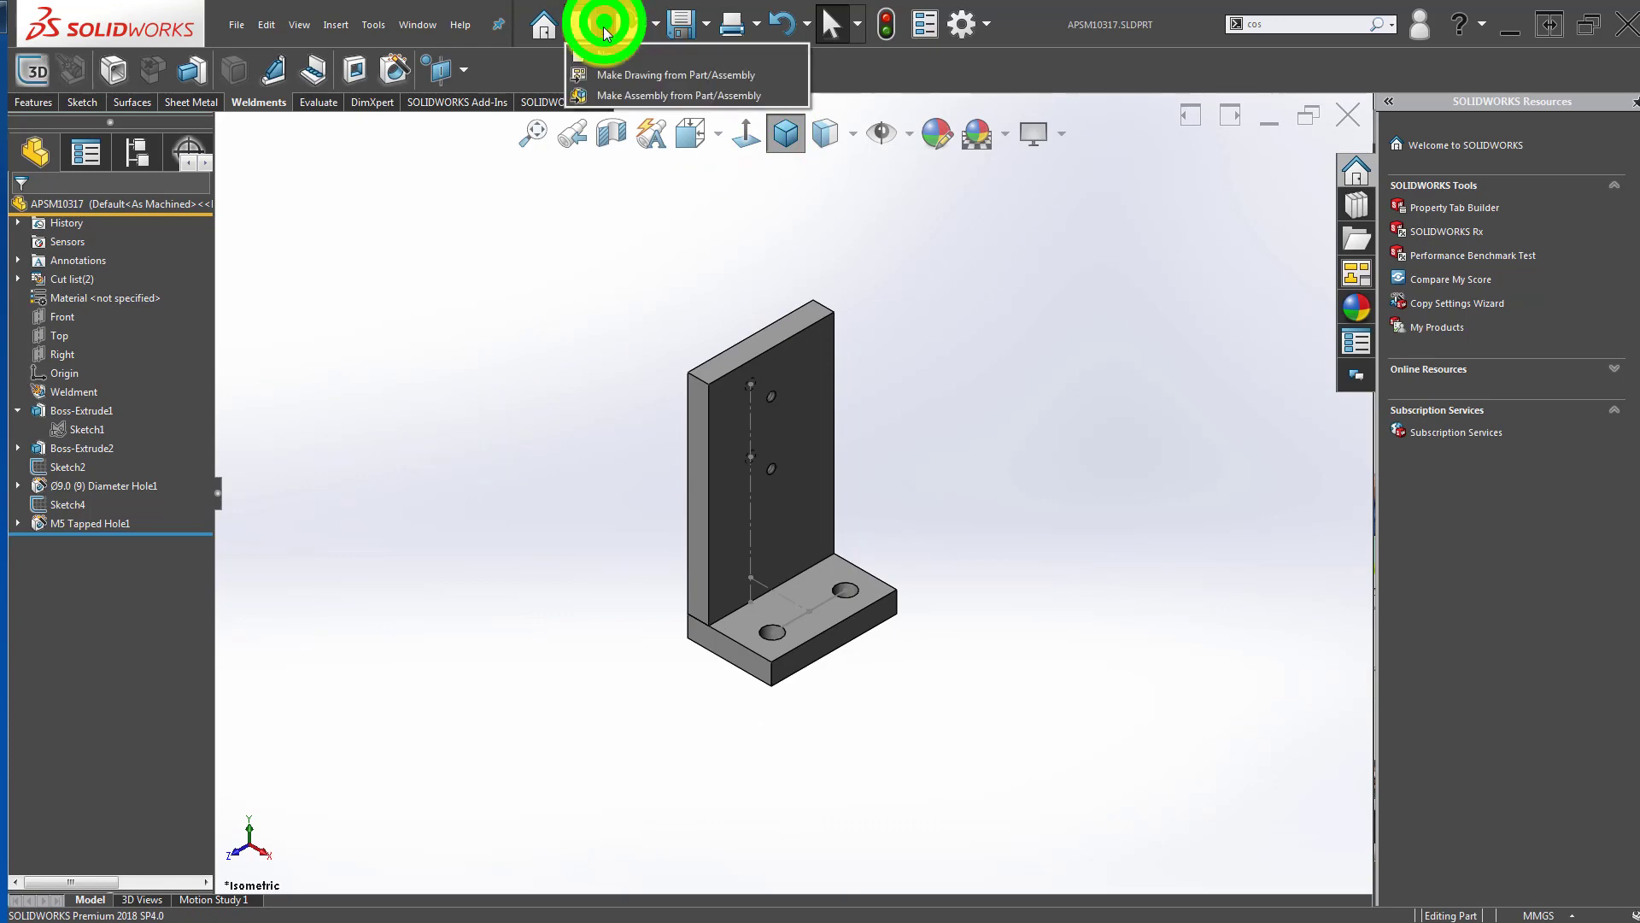
{"action": "left_click", "coordinate": [632, 68]}
{"action": "left_click", "coordinate": [457, 582]}
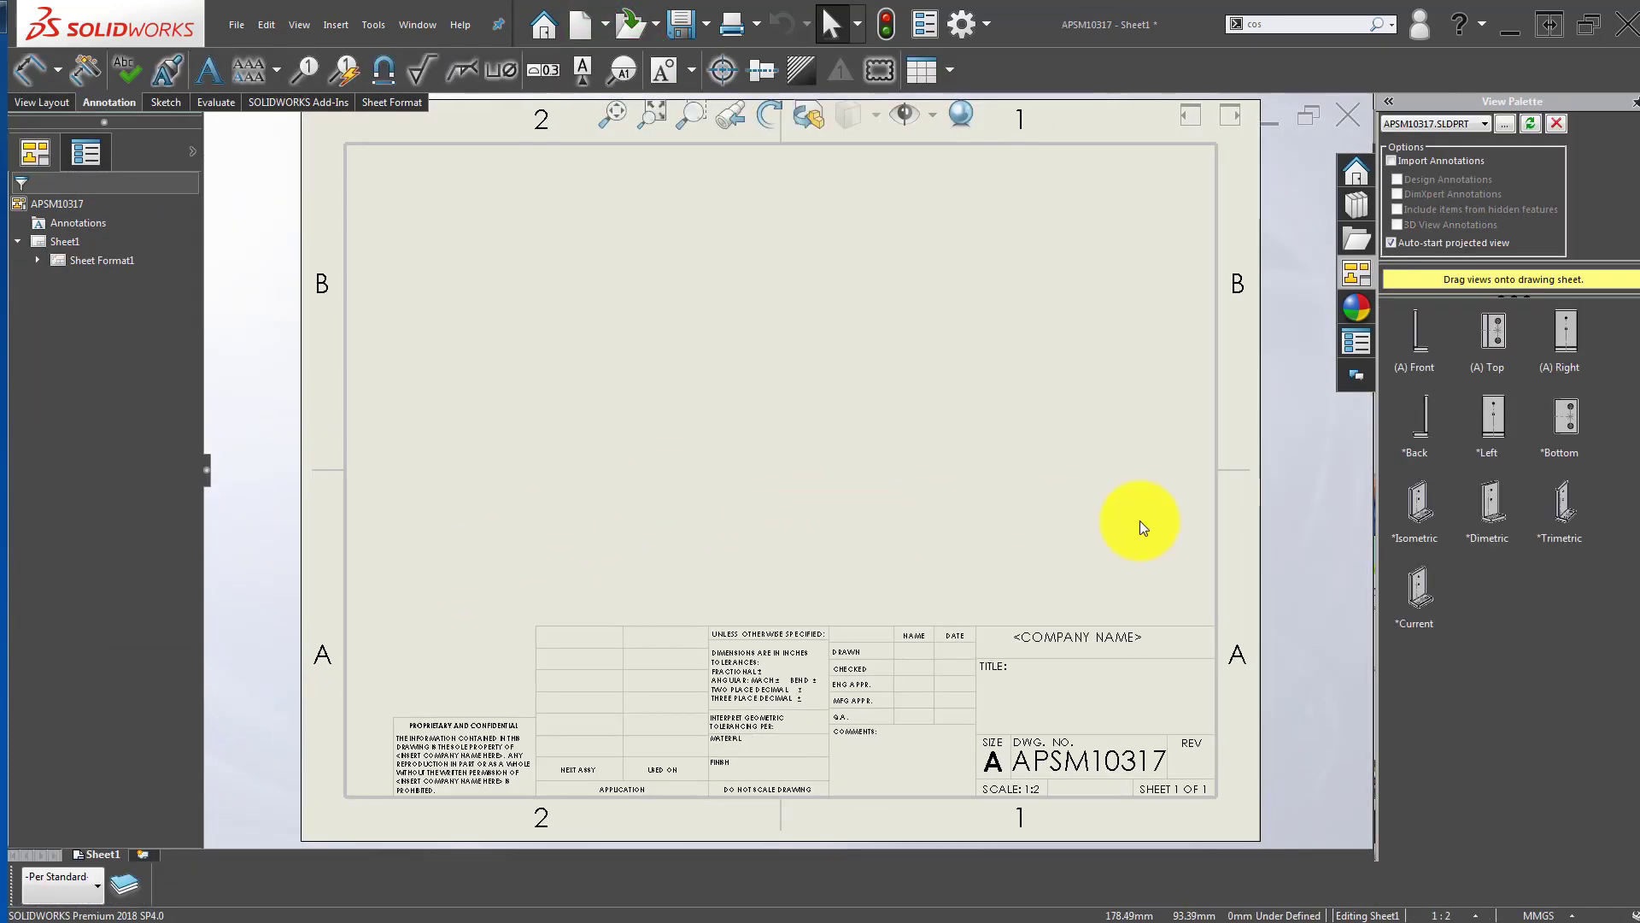
Step: Place the Back view on the drawing sheet with a projected side view beside it, and move the views to the sheet's upper area
{"action": "left_click", "coordinate": [1417, 520]}
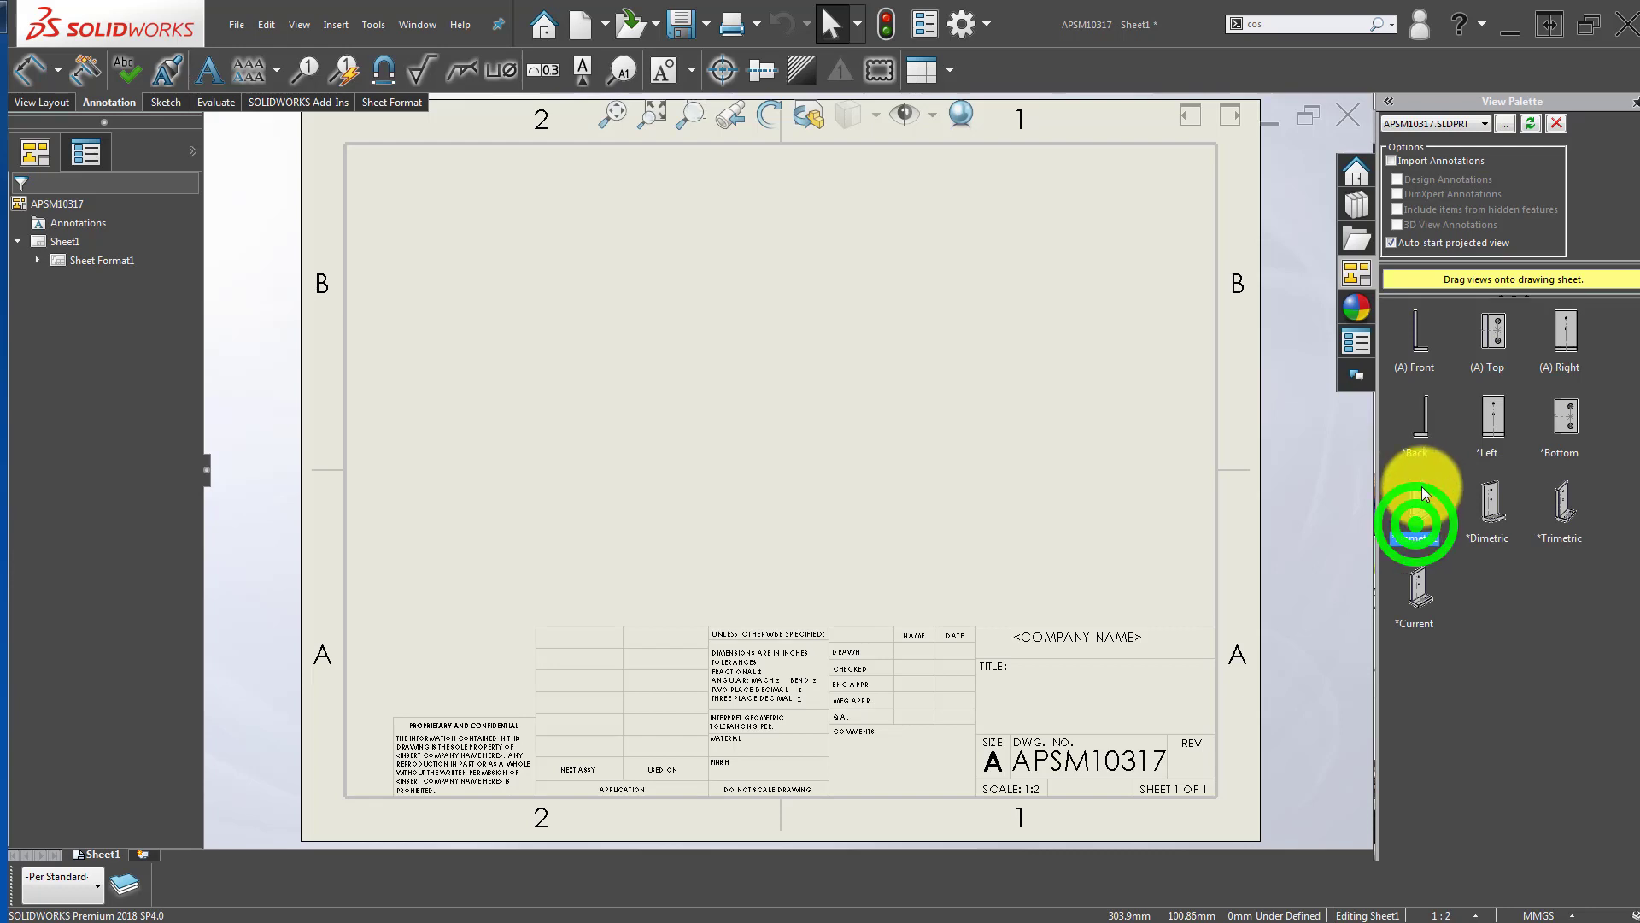
{"action": "left_click", "coordinate": [1421, 327]}
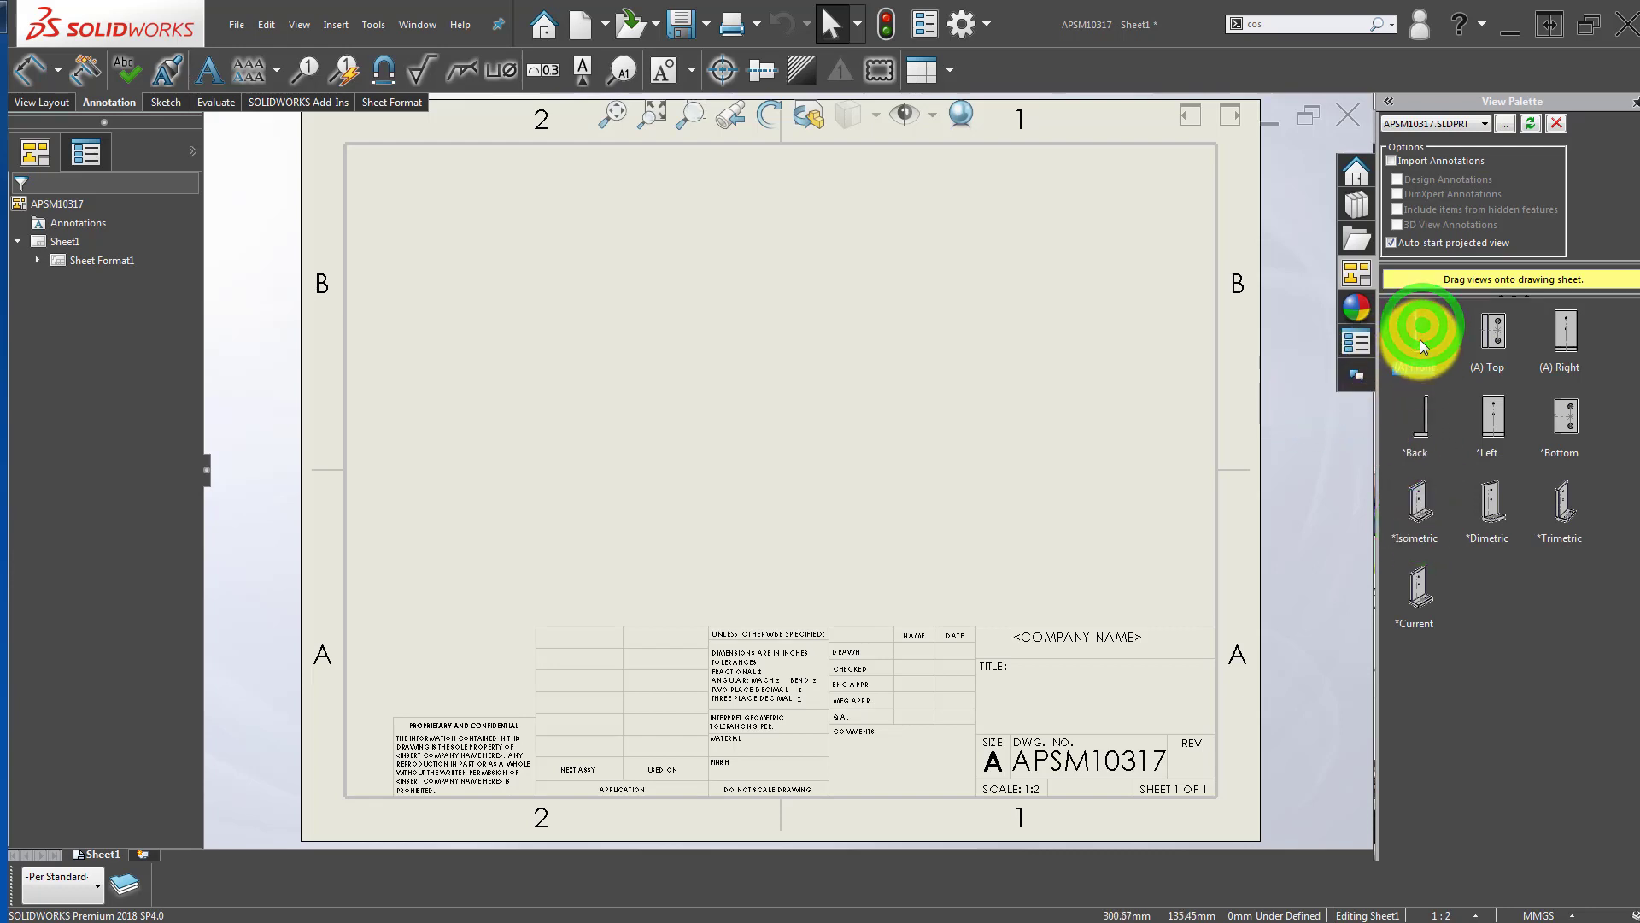
{"action": "left_click_drag", "start_coordinate": [1423, 423], "coordinate": [621, 380]}
{"action": "left_click", "coordinate": [827, 375]}
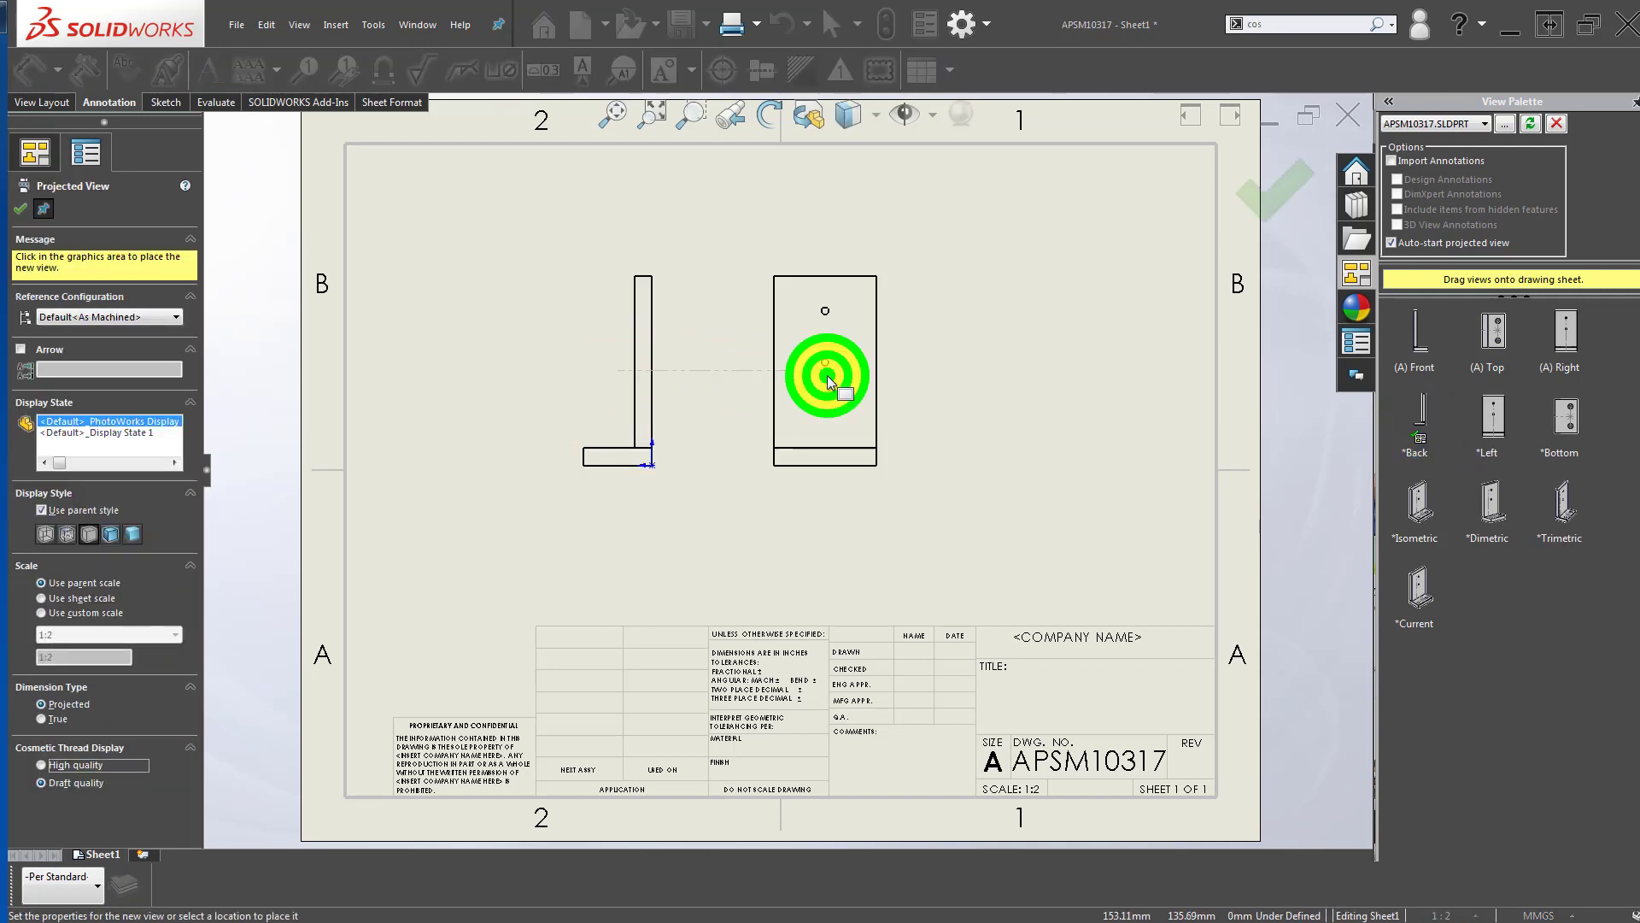
{"action": "mouse_move", "coordinate": [627, 476]}
{"action": "left_mouse_down"}
{"action": "mouse_move", "coordinate": [568, 369]}
{"action": "mouse_move", "coordinate": [587, 406]}
{"action": "left_mouse_up"}
Step: Add a projected view of the base plate directly below the Back view
{"action": "left_click", "coordinate": [49, 102]}
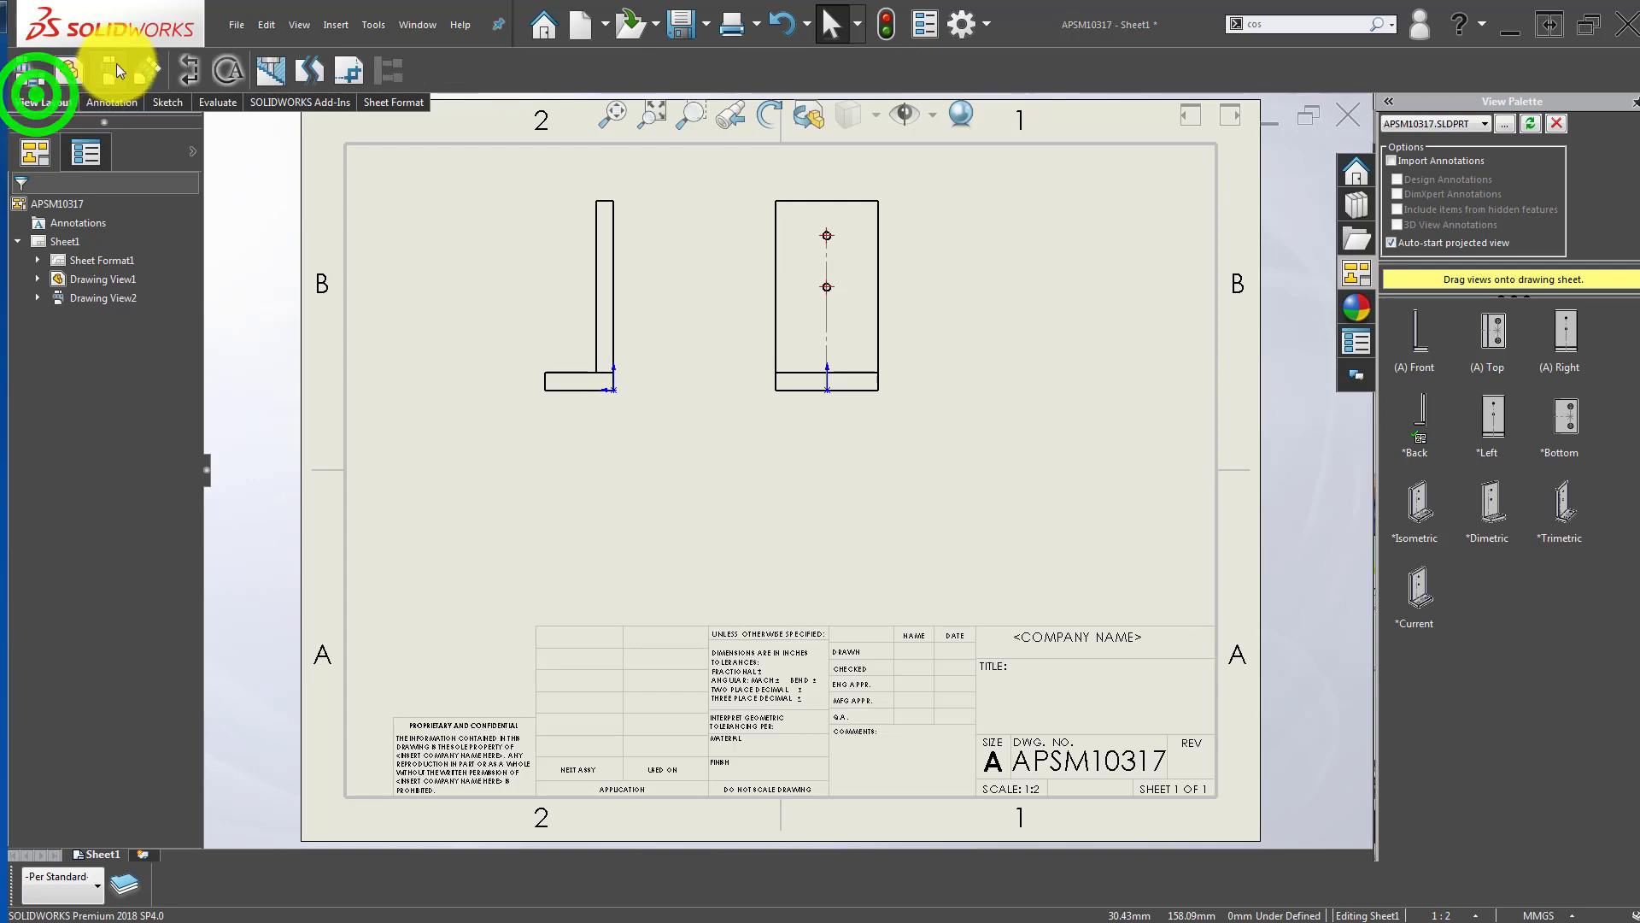
{"action": "left_click", "coordinate": [108, 70]}
{"action": "left_click", "coordinate": [547, 371]}
{"action": "left_click", "coordinate": [576, 497]}
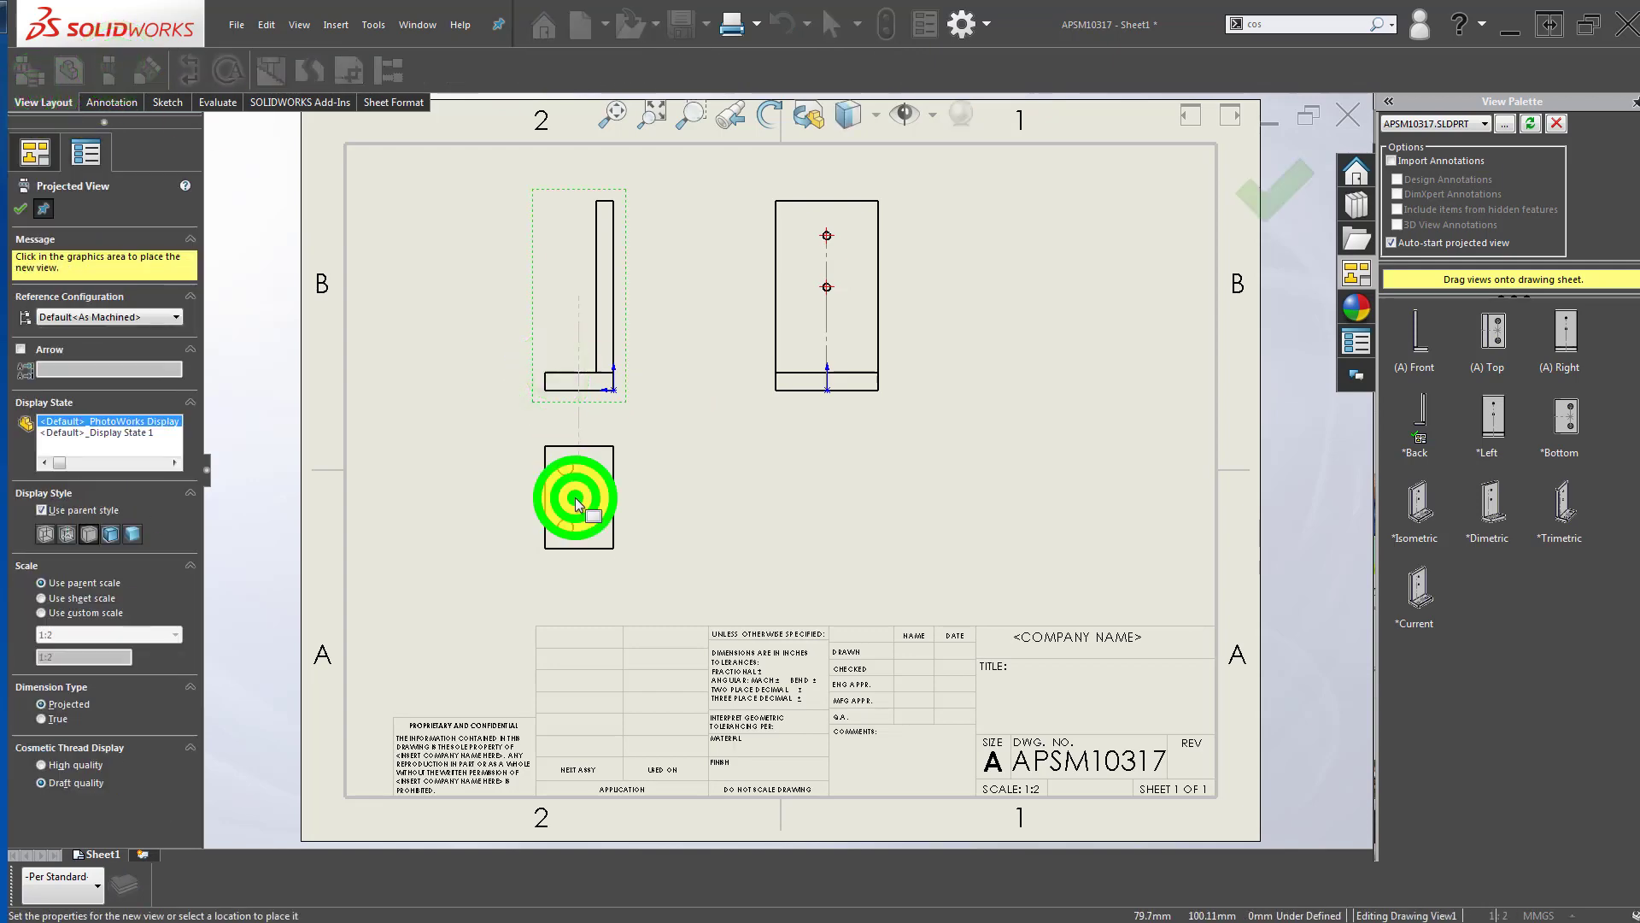
Step: Display hidden lines in the projected view below the Back view, and hide the origins and sketch lines in all views
{"action": "scroll", "coordinate": [605, 508], "scroll_direction": "down", "scroll_amount": 2}
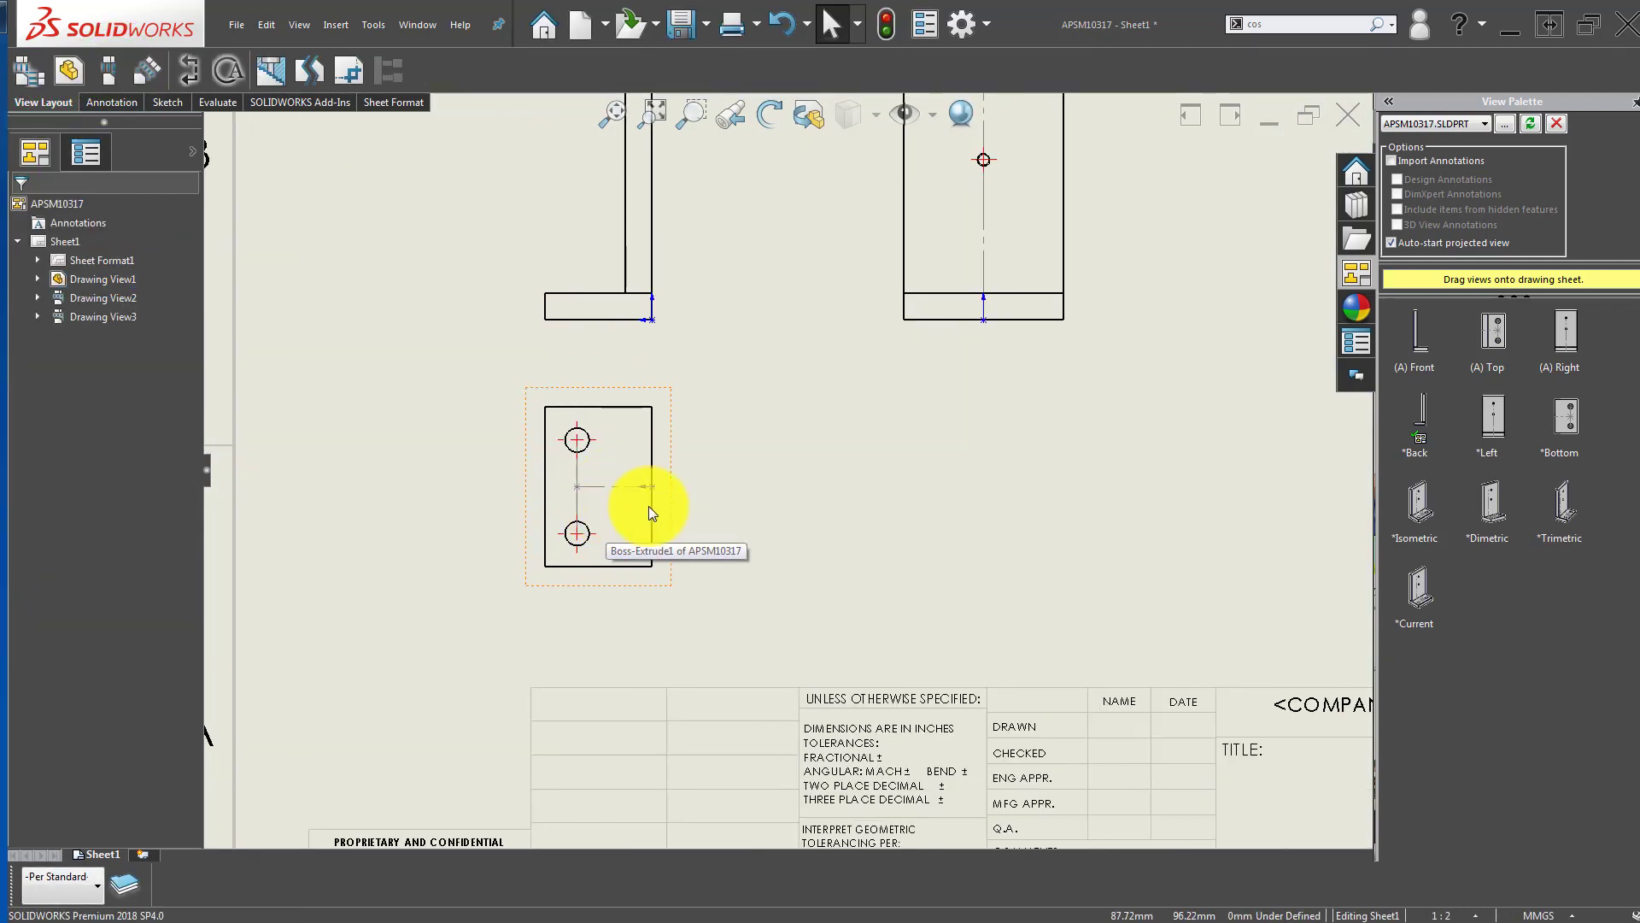
{"action": "left_click", "coordinate": [663, 441]}
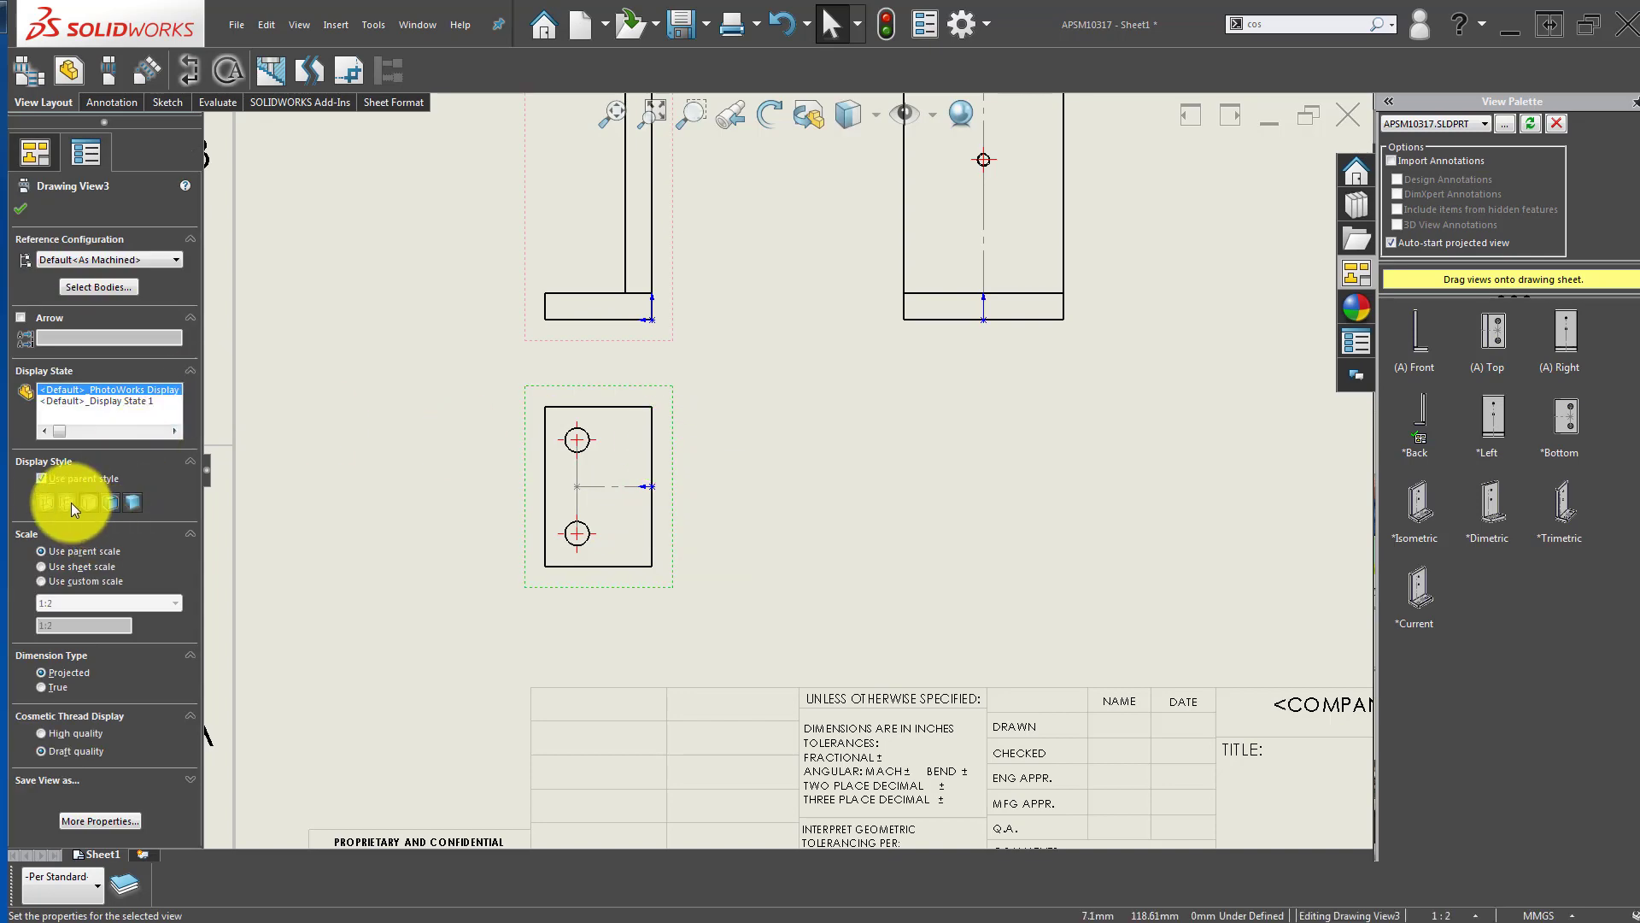
{"action": "left_click", "coordinate": [750, 513]}
{"action": "scroll", "coordinate": [735, 521], "scroll_direction": "up", "scroll_amount": 4}
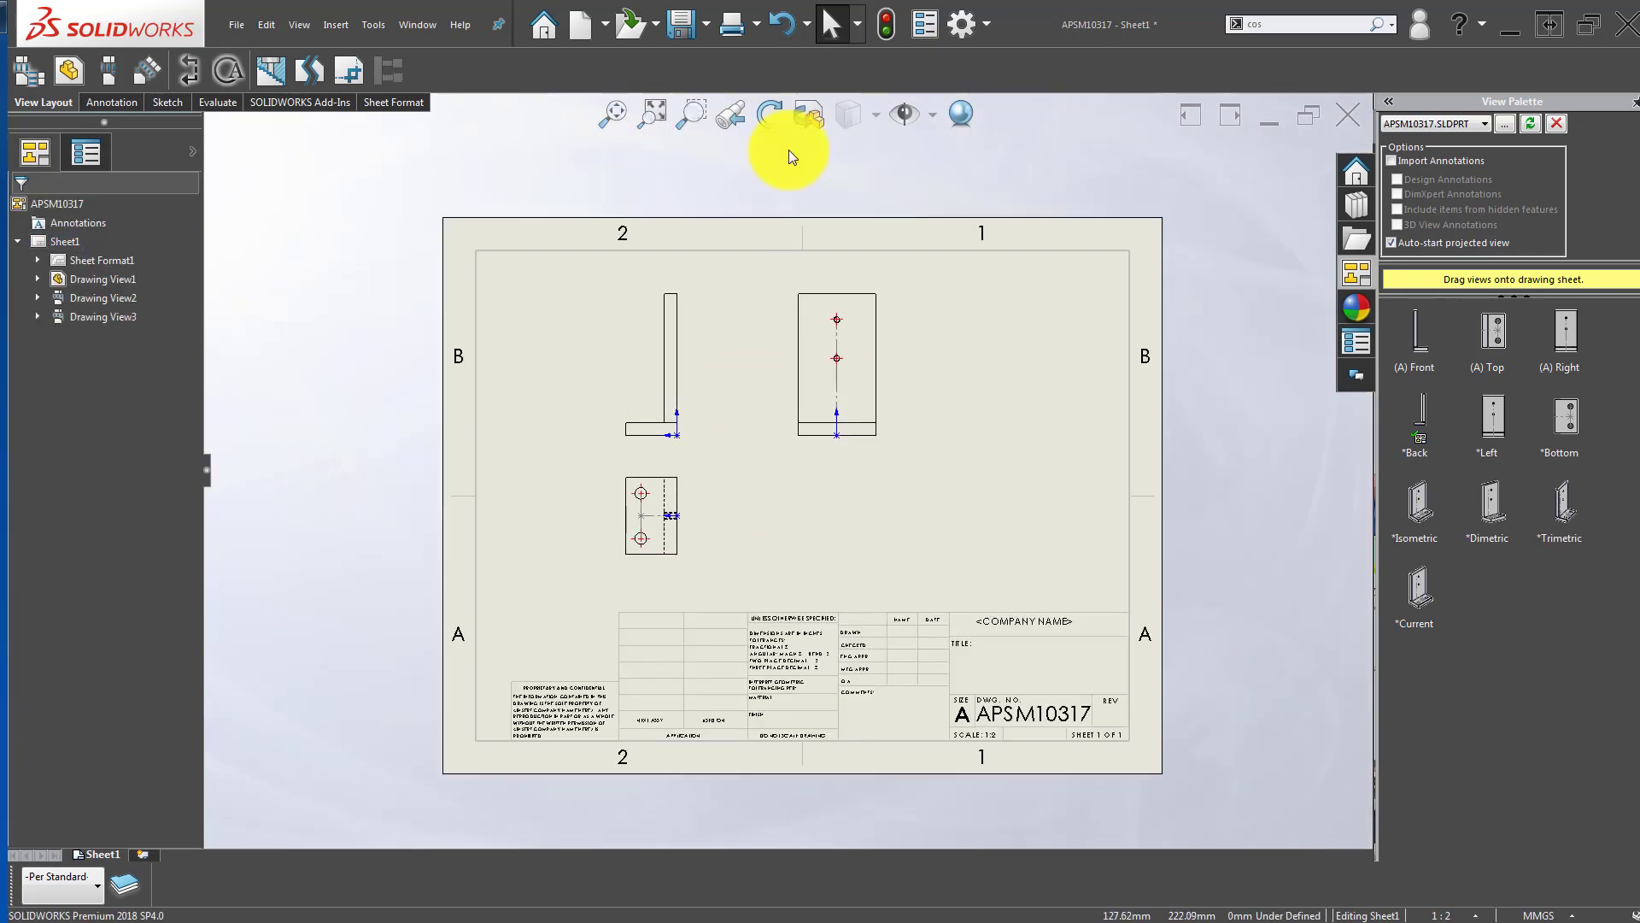
{"action": "left_click", "coordinate": [911, 109]}
{"action": "left_click", "coordinate": [1037, 521]}
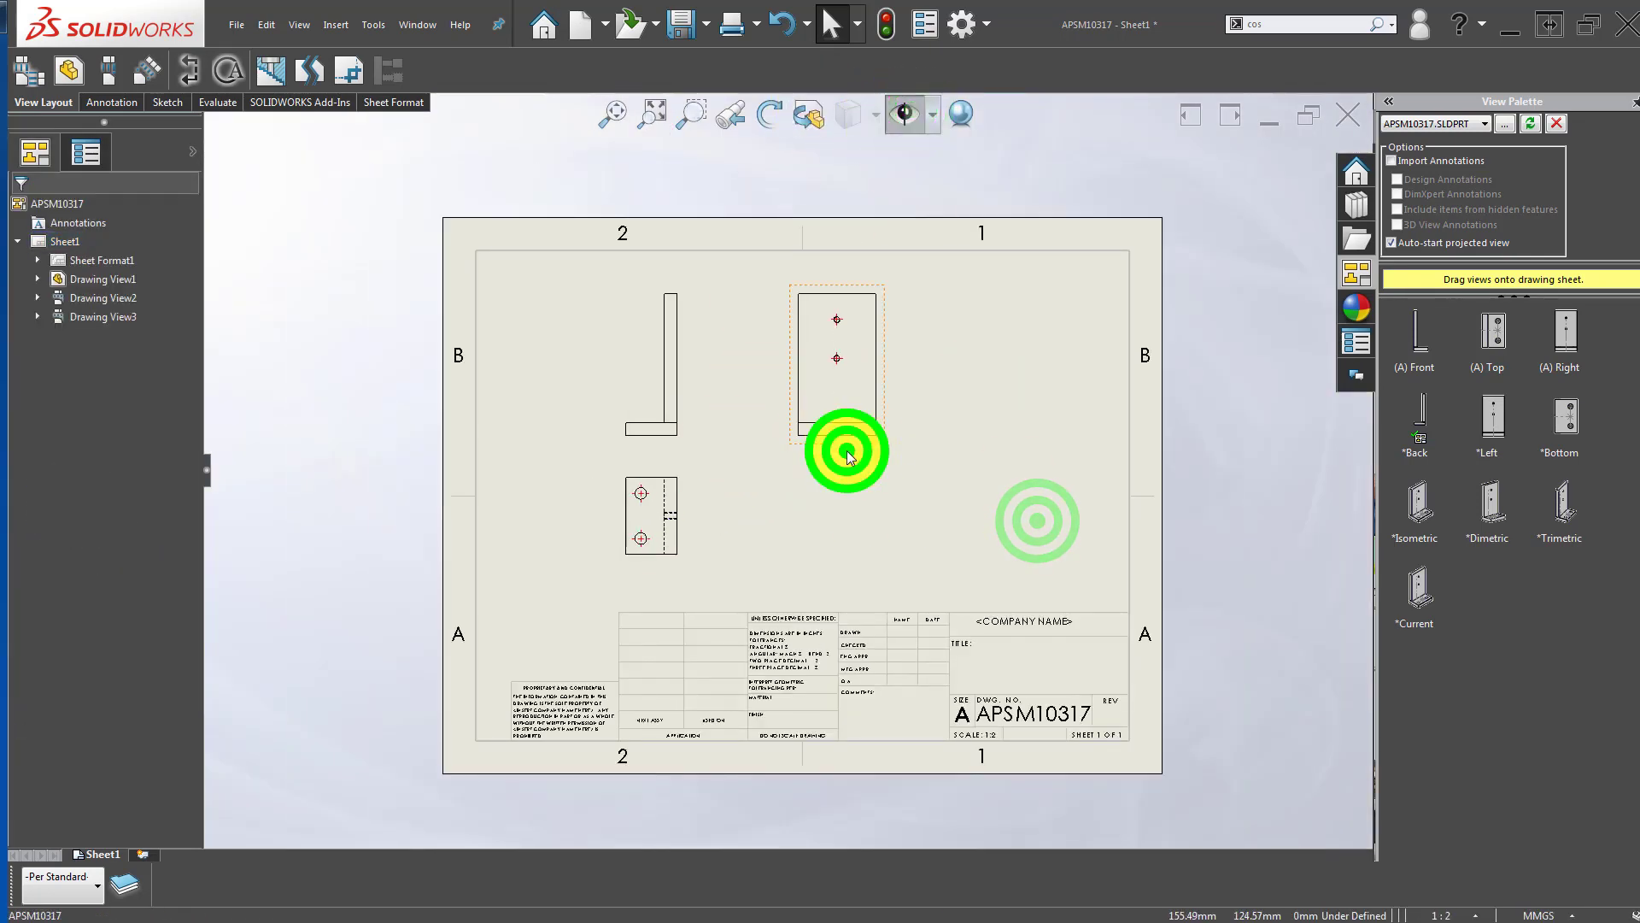
Step: Reposition the projected side view, the base plate view and the Back view to leave dimensioning space between them
{"action": "left_click_drag", "start_coordinate": [847, 450], "coordinate": [905, 443]}
{"action": "left_click_drag", "start_coordinate": [686, 526], "coordinate": [731, 561]}
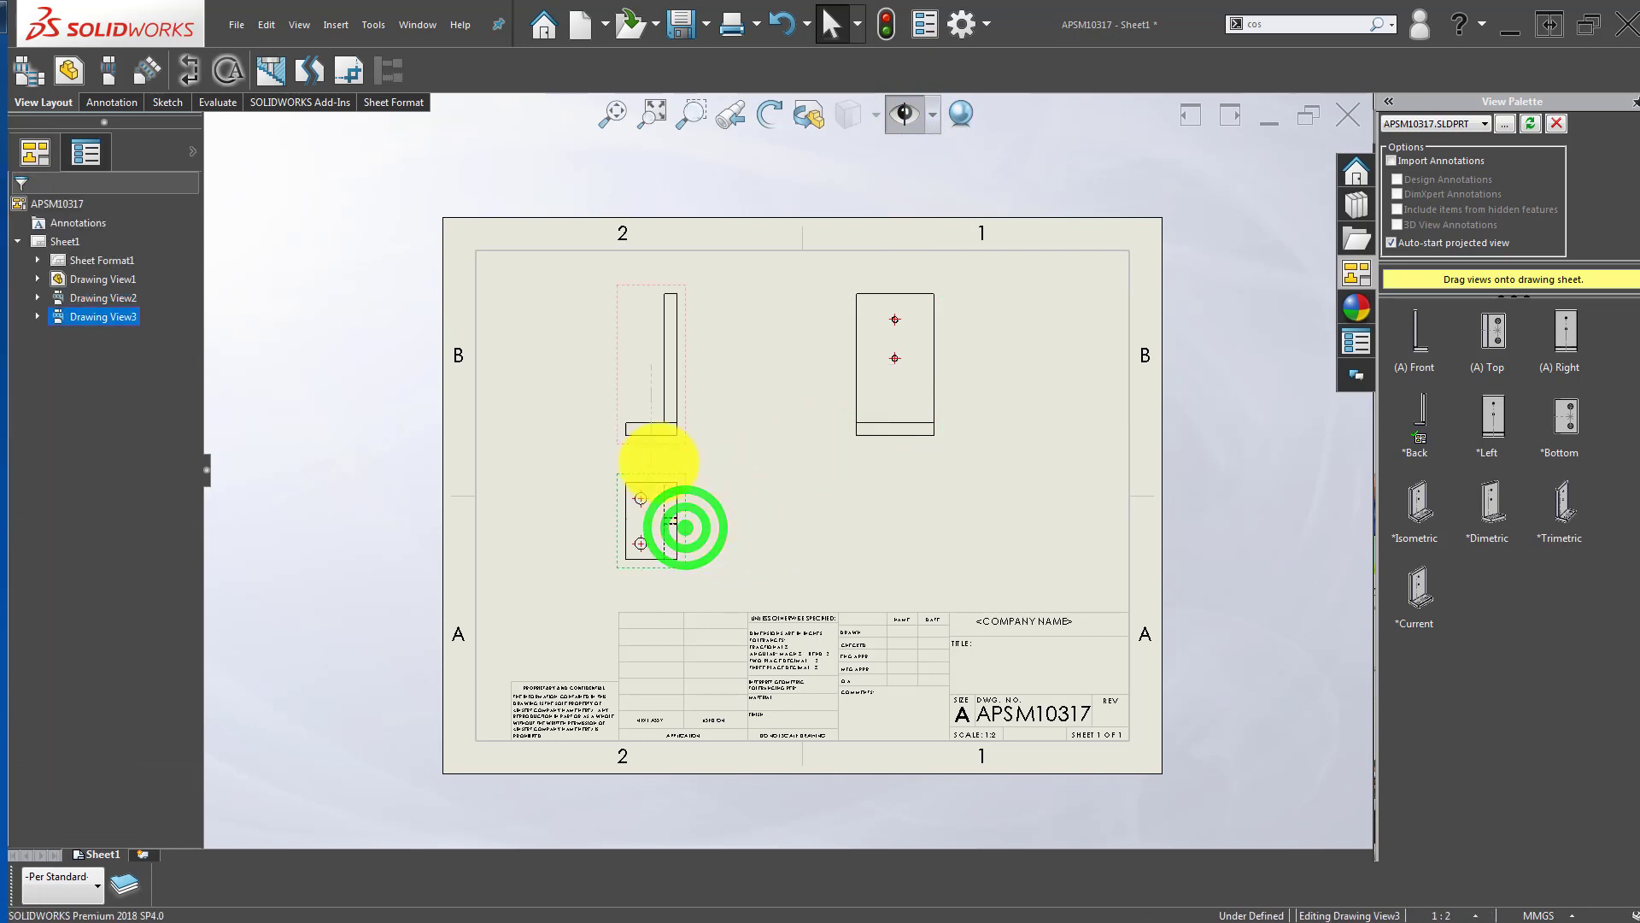
{"action": "mouse_move", "coordinate": [672, 443]}
{"action": "left_mouse_down"}
{"action": "mouse_move", "coordinate": [747, 453]}
{"action": "mouse_move", "coordinate": [713, 441]}
{"action": "left_mouse_up"}
{"action": "left_click", "coordinate": [788, 534]}
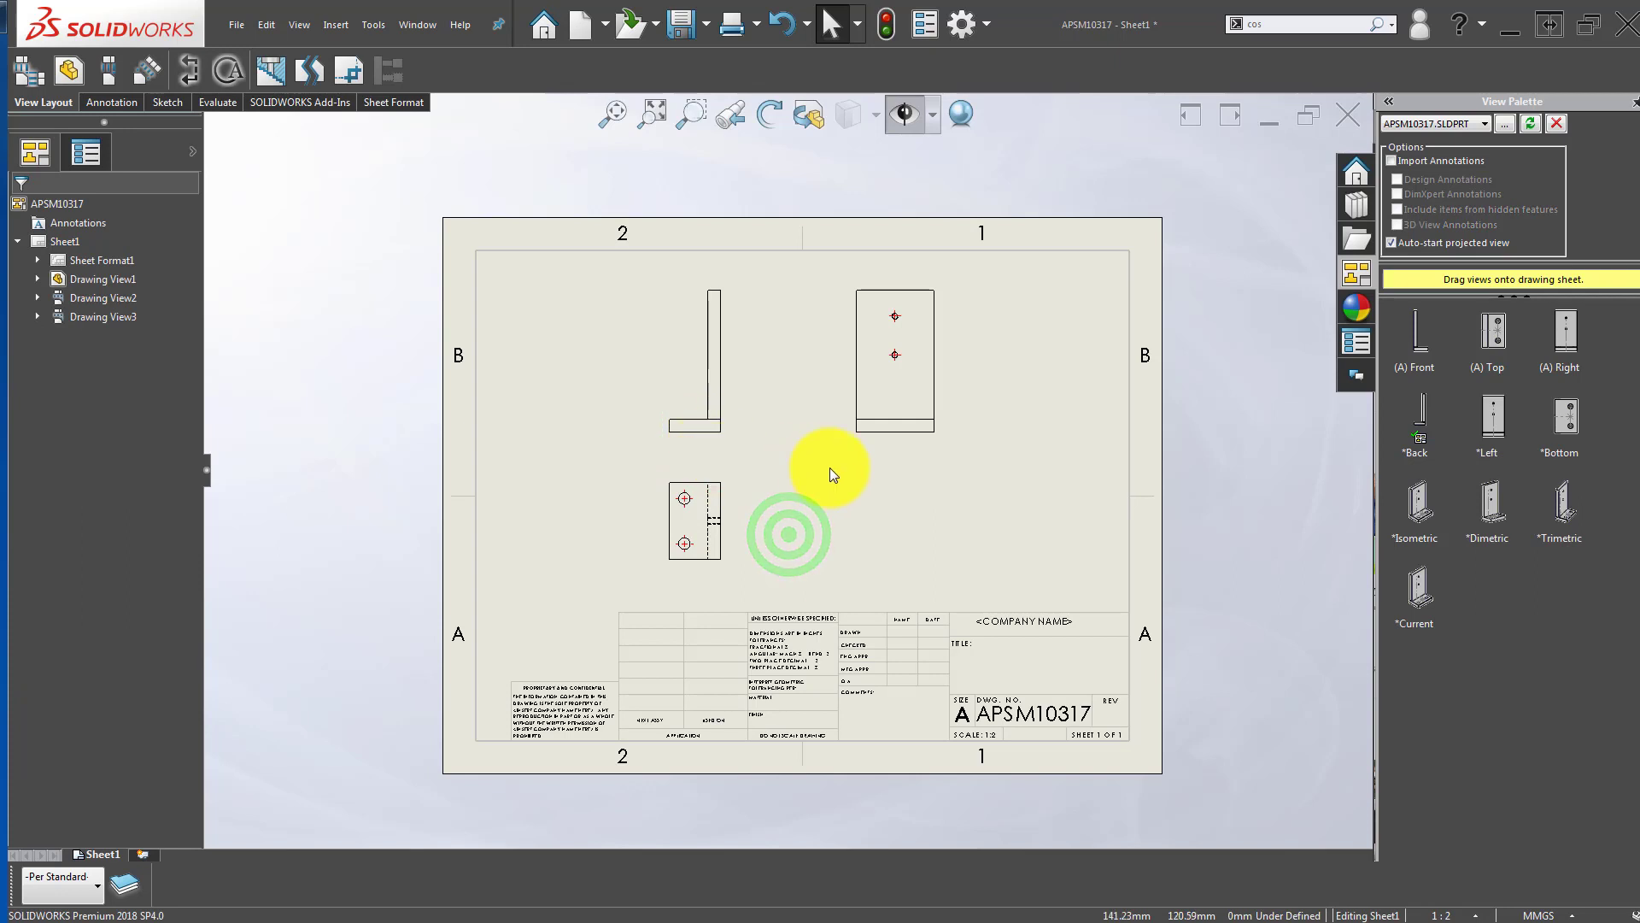
Step: Dimension the overall height of the L-shaped profile in the Back view, from the upright's top edge to the base's bottom edge
{"action": "scroll", "coordinate": [820, 462], "scroll_direction": "down", "scroll_amount": 2}
{"action": "right_click_drag", "start_coordinate": [660, 316], "coordinate": [655, 248]}
{"action": "scroll", "coordinate": [651, 200], "scroll_direction": "down", "scroll_amount": 3}
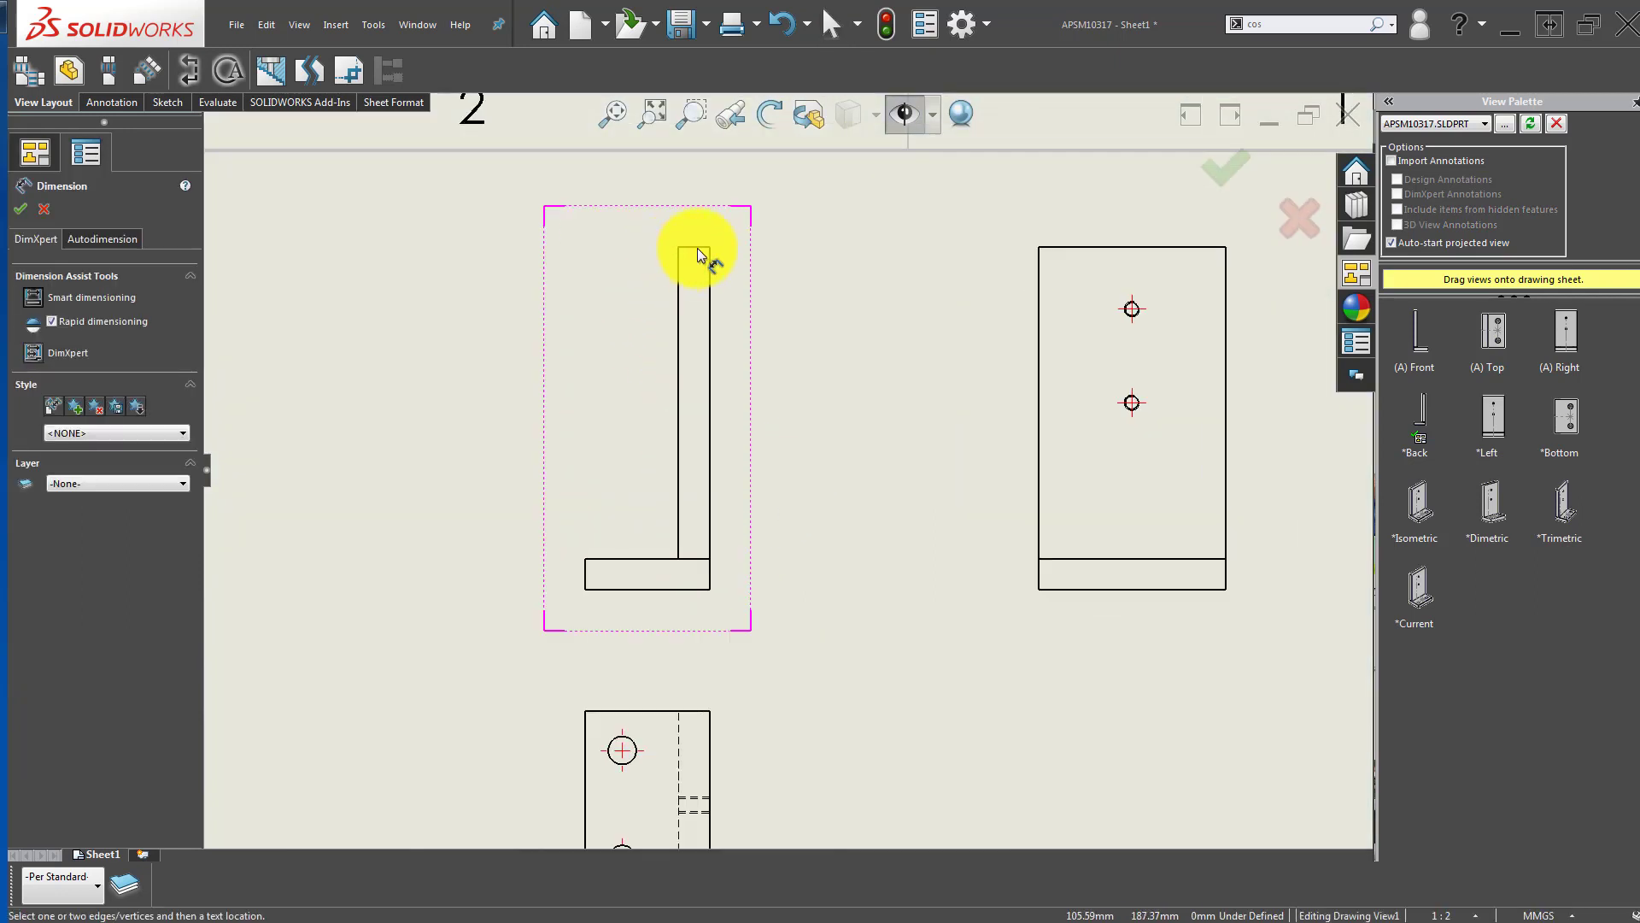
{"action": "left_click", "coordinate": [697, 248]}
{"action": "left_click", "coordinate": [624, 588]}
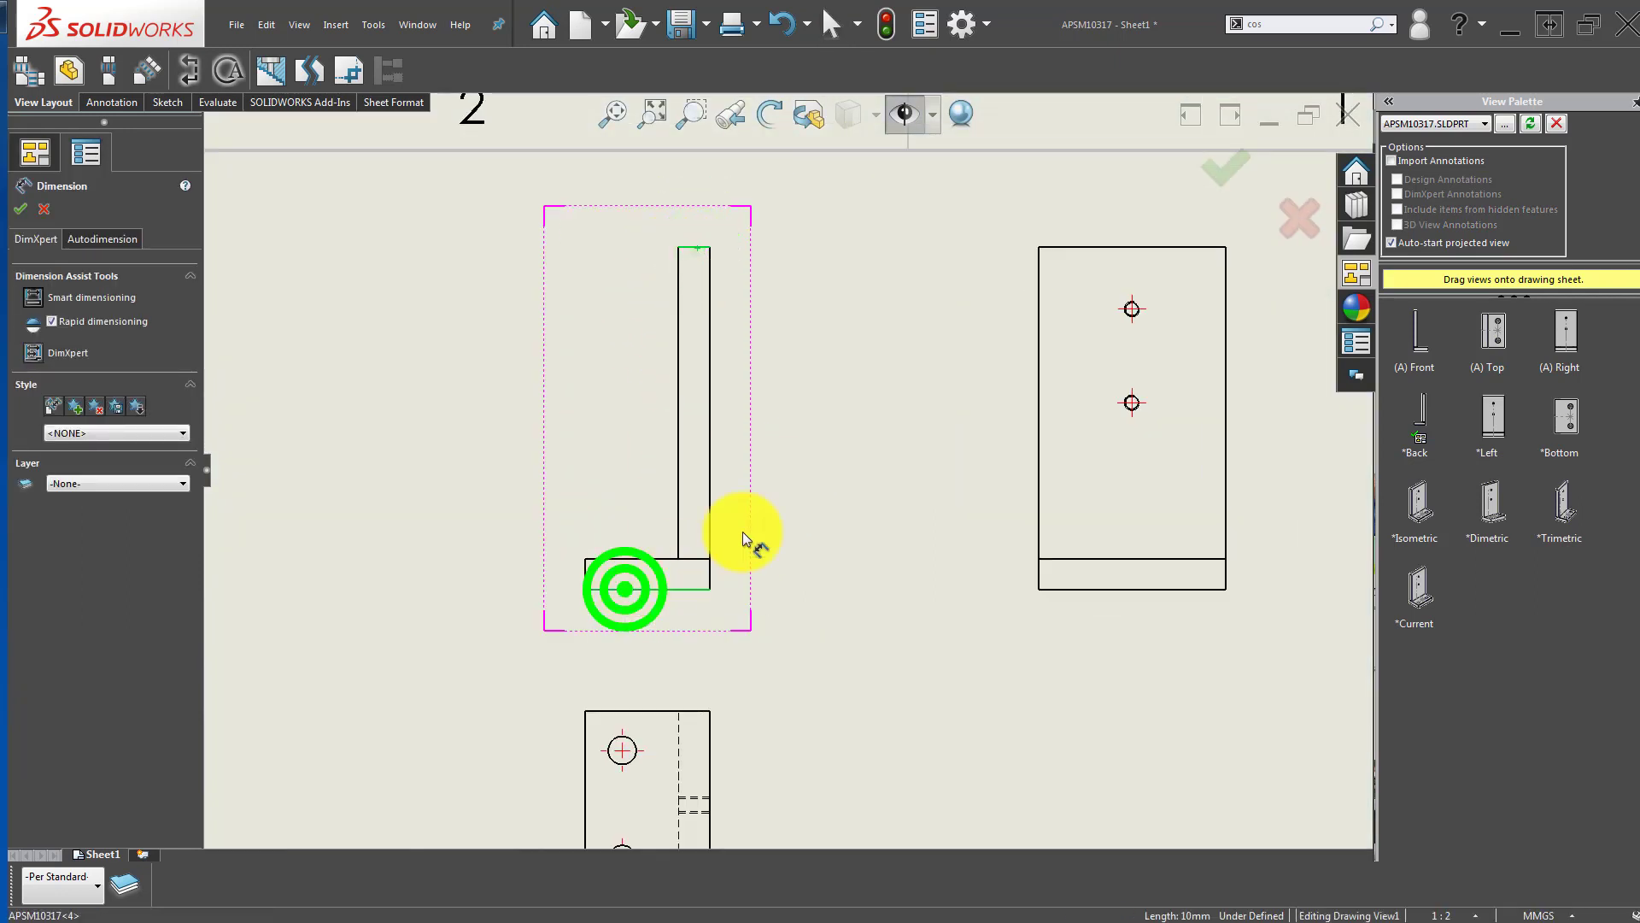
{"action": "left_click", "coordinate": [799, 446]}
{"action": "left_click", "coordinate": [865, 601]}
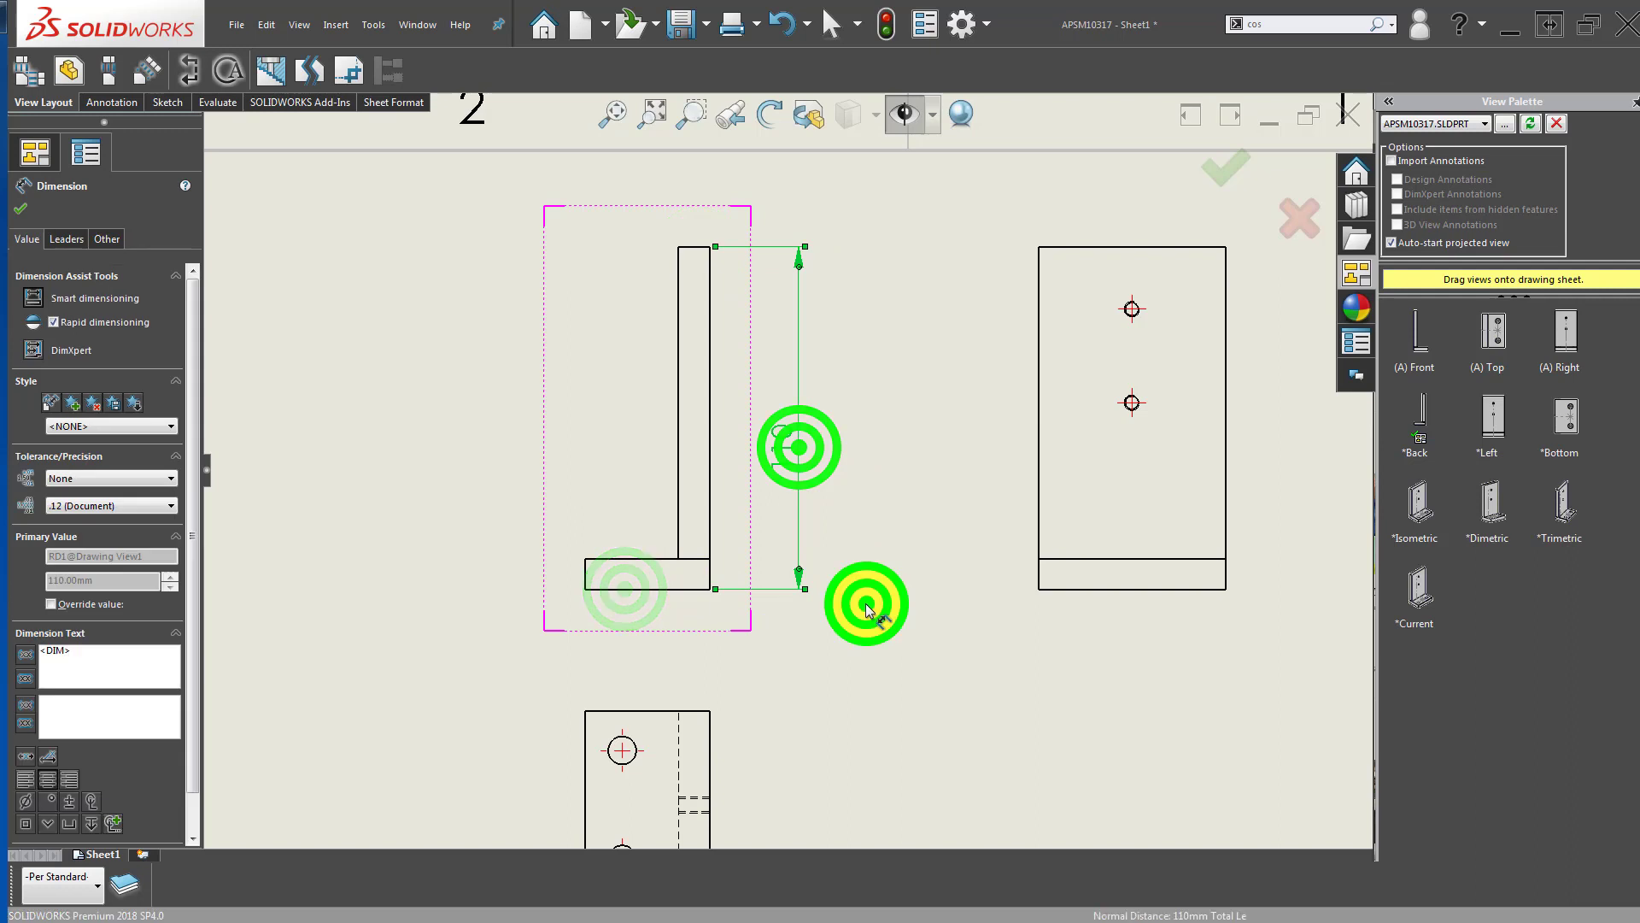
Step: Dimension the base's overall width in the Back view, placing the dimension below the profile
{"action": "left_click", "coordinate": [586, 574]}
{"action": "left_click", "coordinate": [710, 475]}
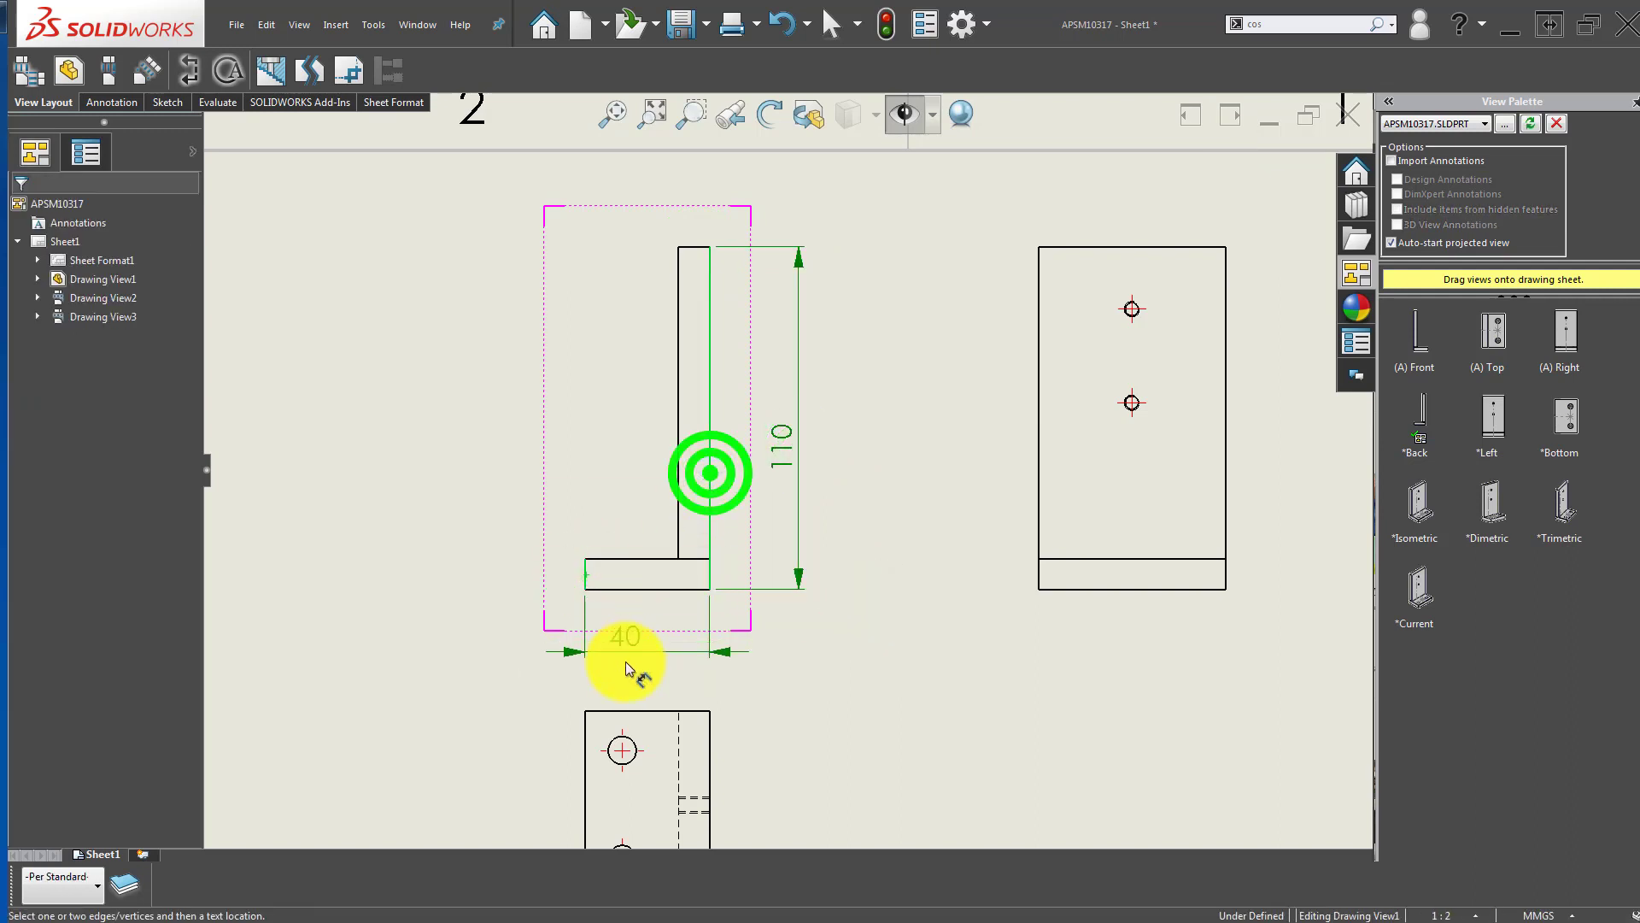
{"action": "left_click", "coordinate": [648, 637]}
{"action": "left_click", "coordinate": [810, 683]}
Step: Dimension the thickness of the upright plate in the Back view, placing the dimension above its top edge
{"action": "scroll", "coordinate": [684, 359], "scroll_direction": "down", "scroll_amount": 4}
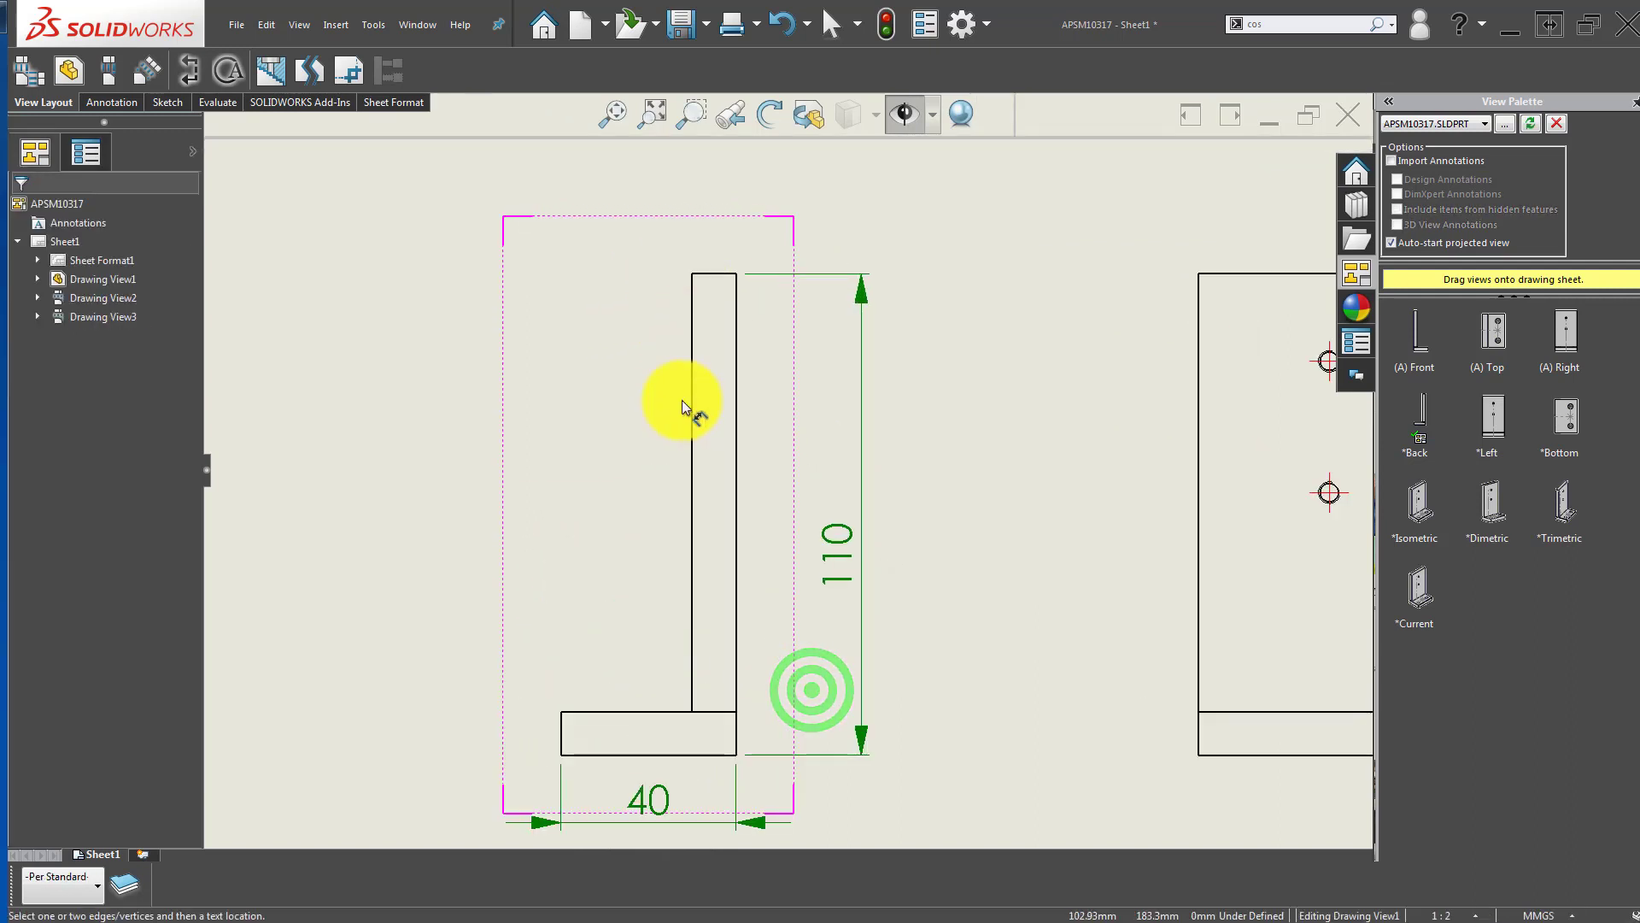
{"action": "left_click", "coordinate": [671, 459]}
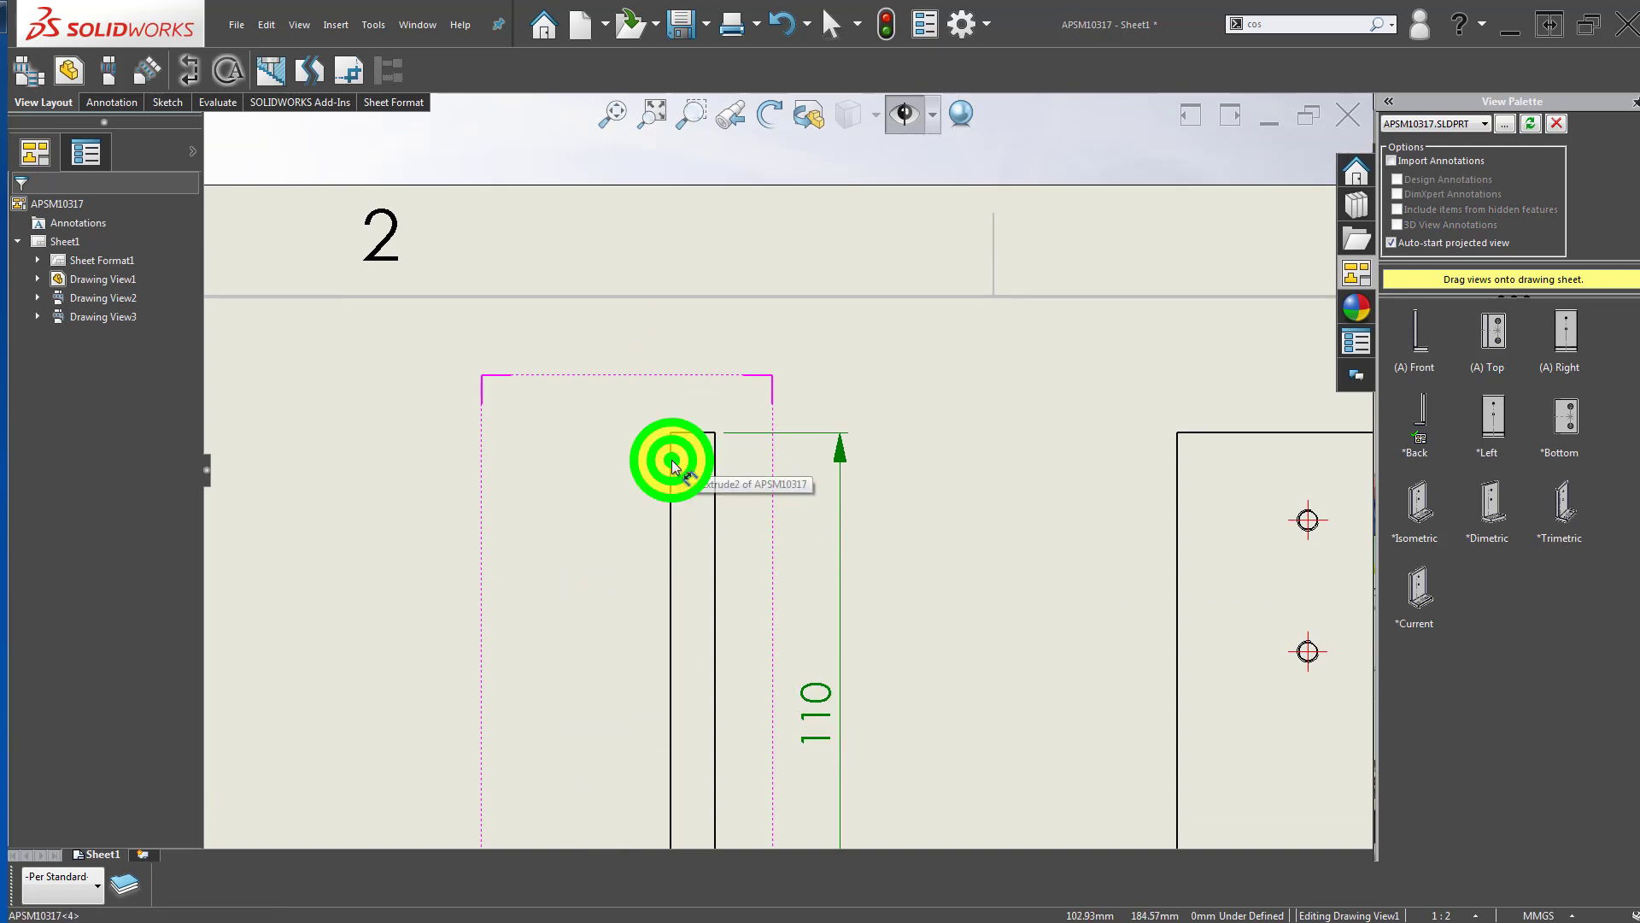
{"action": "left_click", "coordinate": [715, 480]}
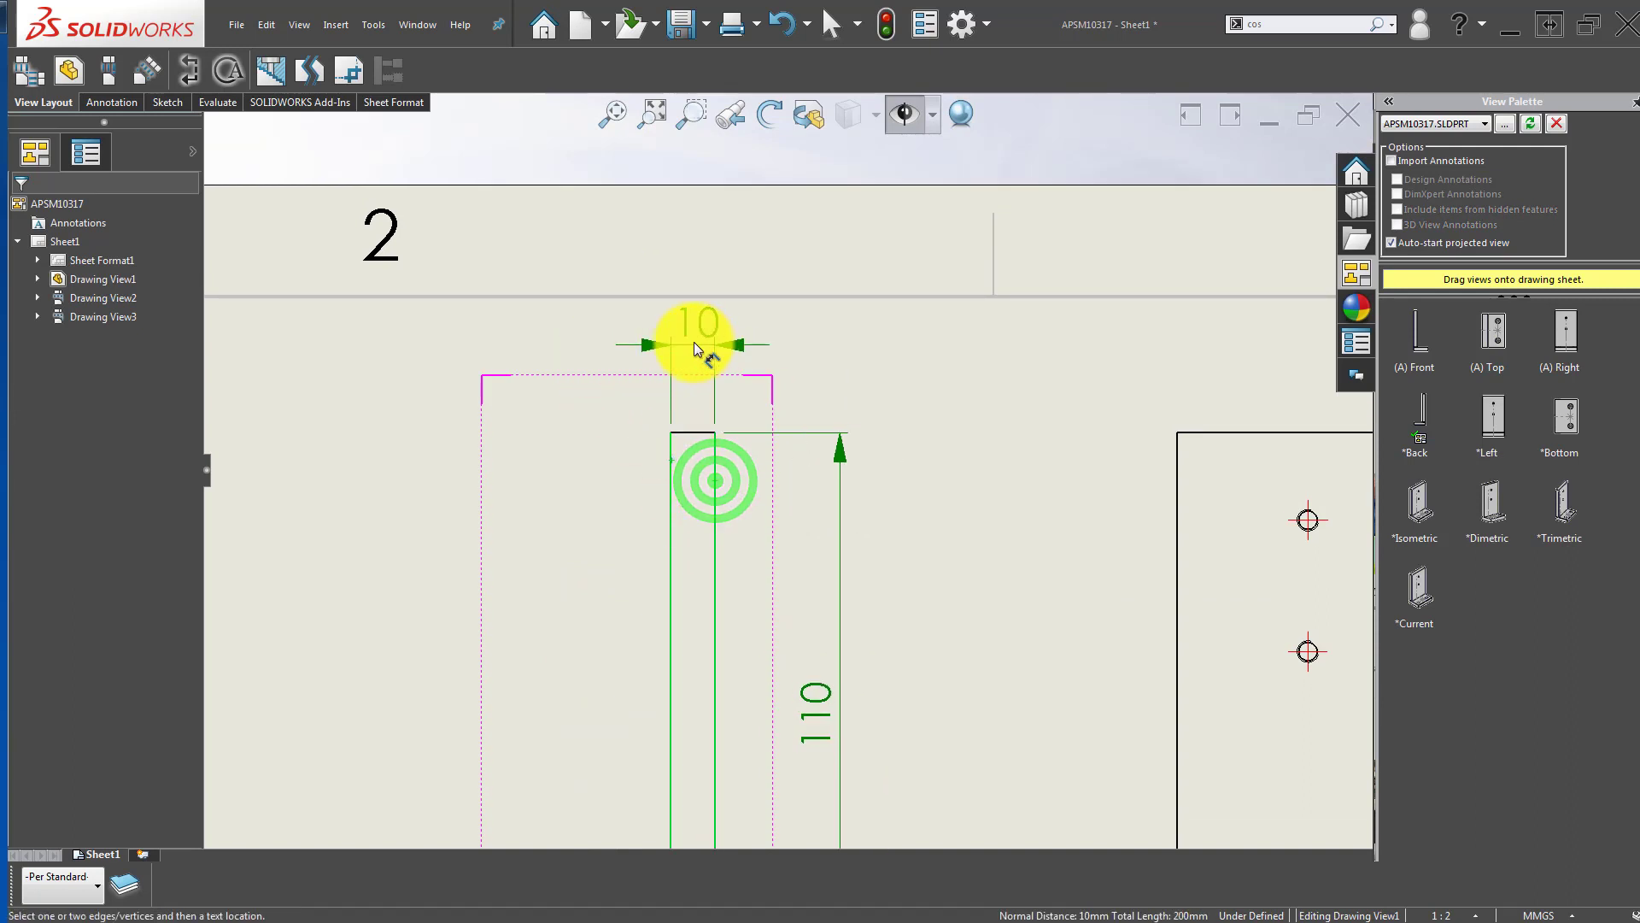
{"action": "left_click", "coordinate": [689, 342]}
{"action": "left_click", "coordinate": [597, 465]}
Step: Dimension the base plate's thickness in the Back view, placing the dimension beside its free end
{"action": "scroll", "coordinate": [639, 593], "scroll_direction": "up", "scroll_amount": 3}
{"action": "scroll", "coordinate": [643, 595], "scroll_direction": "down", "scroll_amount": 3}
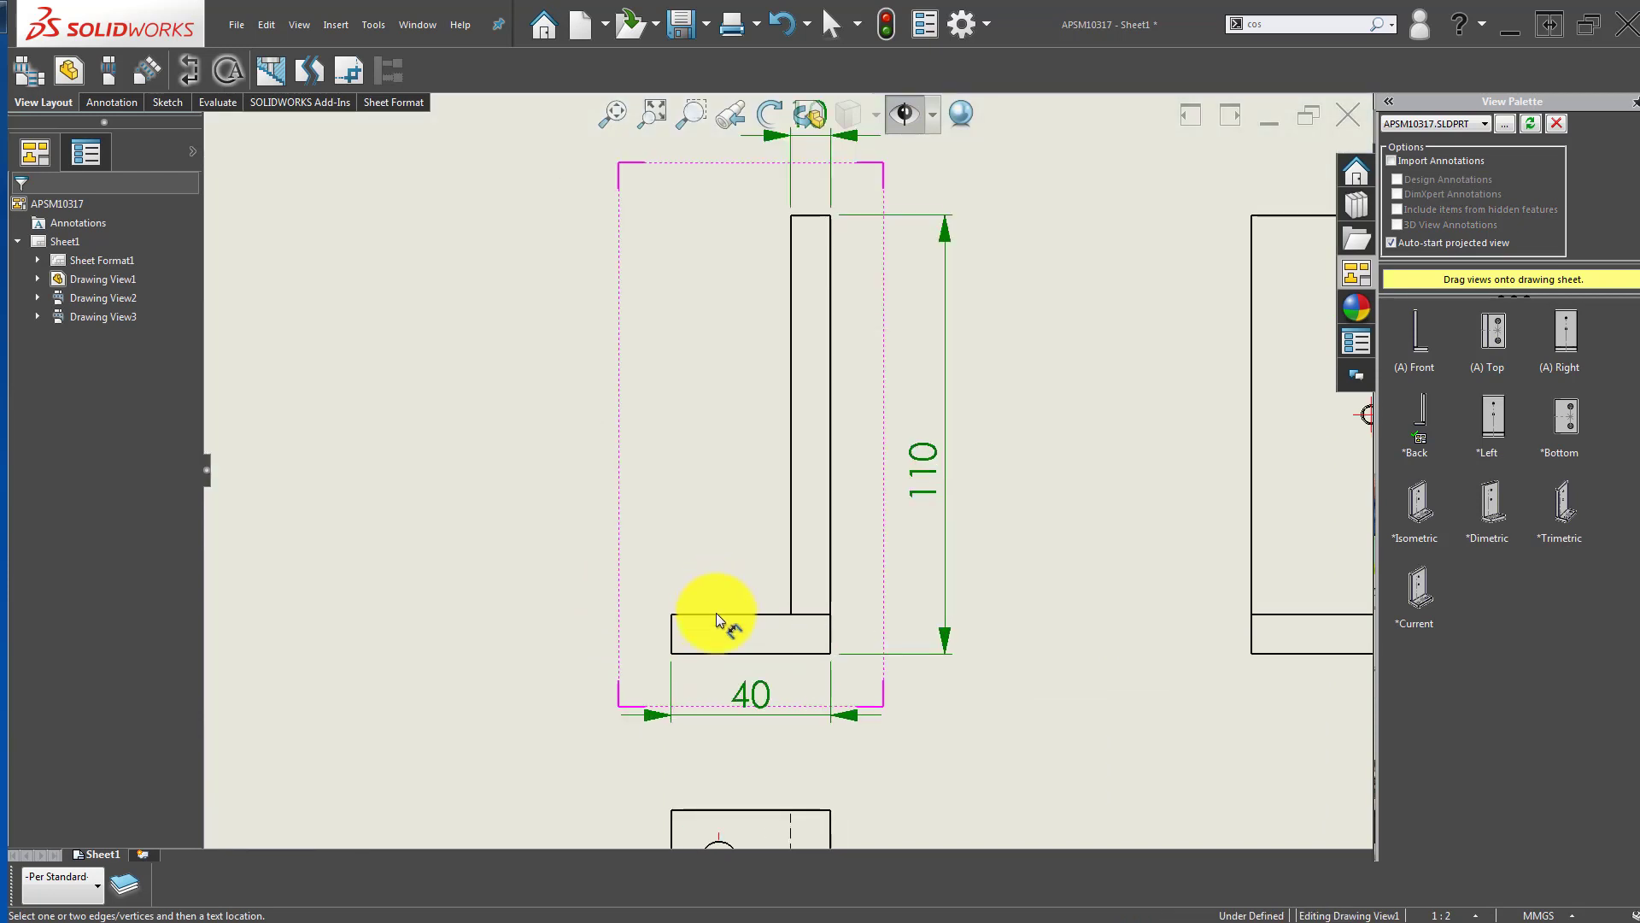
{"action": "left_click", "coordinate": [718, 613]}
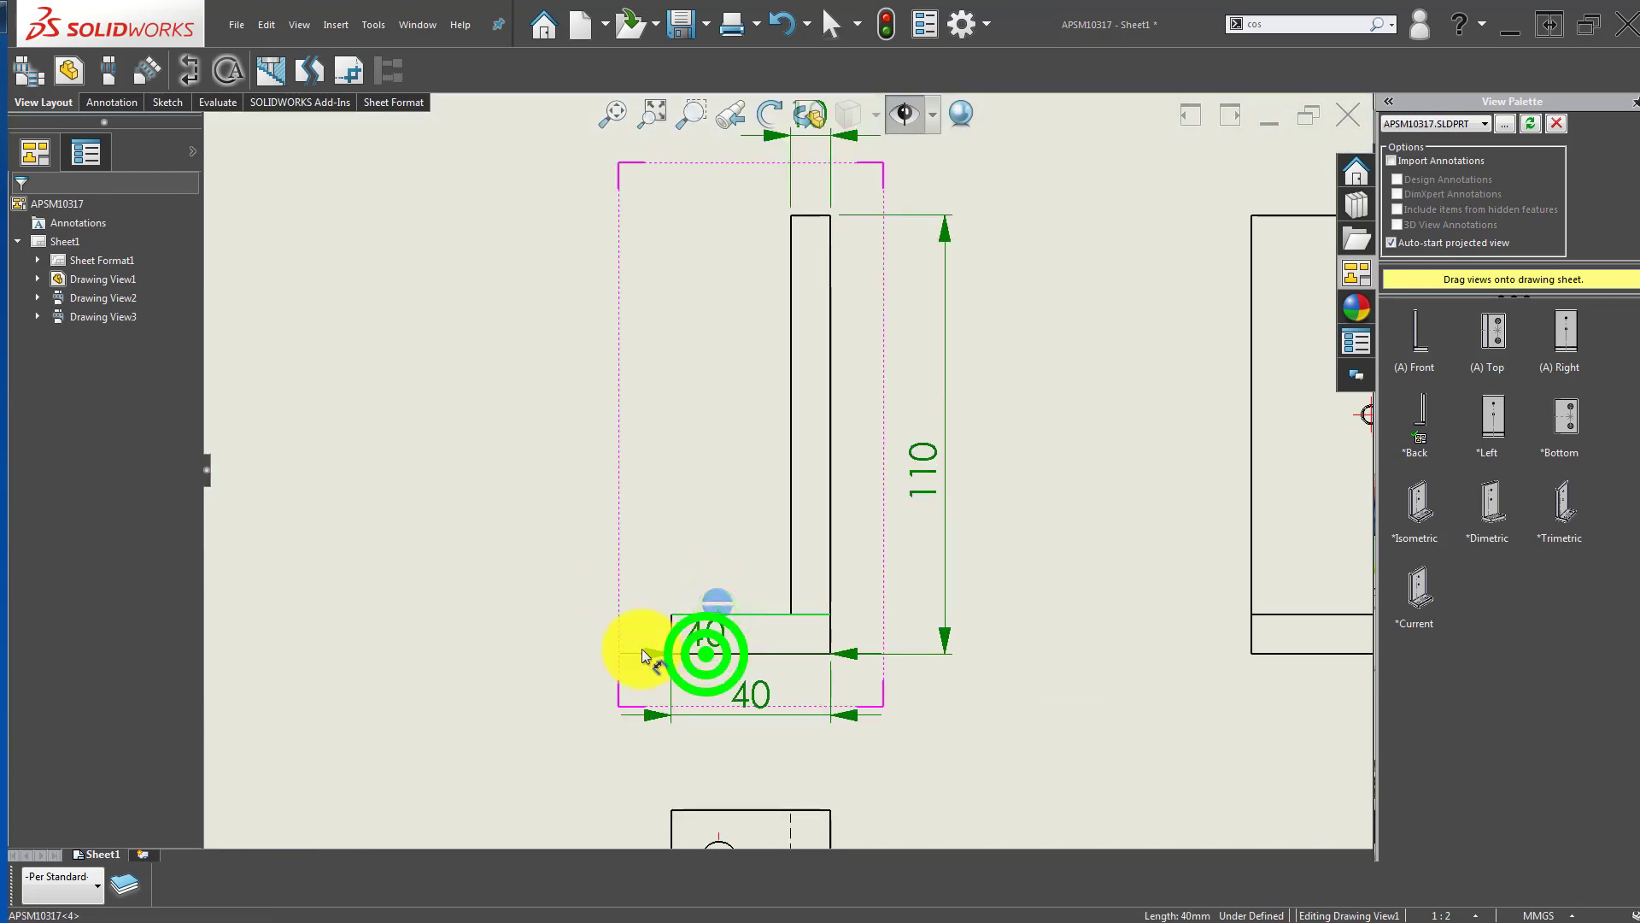
{"action": "left_click", "coordinate": [596, 634]}
{"action": "left_click", "coordinate": [456, 604]}
{"action": "scroll", "coordinate": [752, 453], "scroll_direction": "up", "scroll_amount": 2}
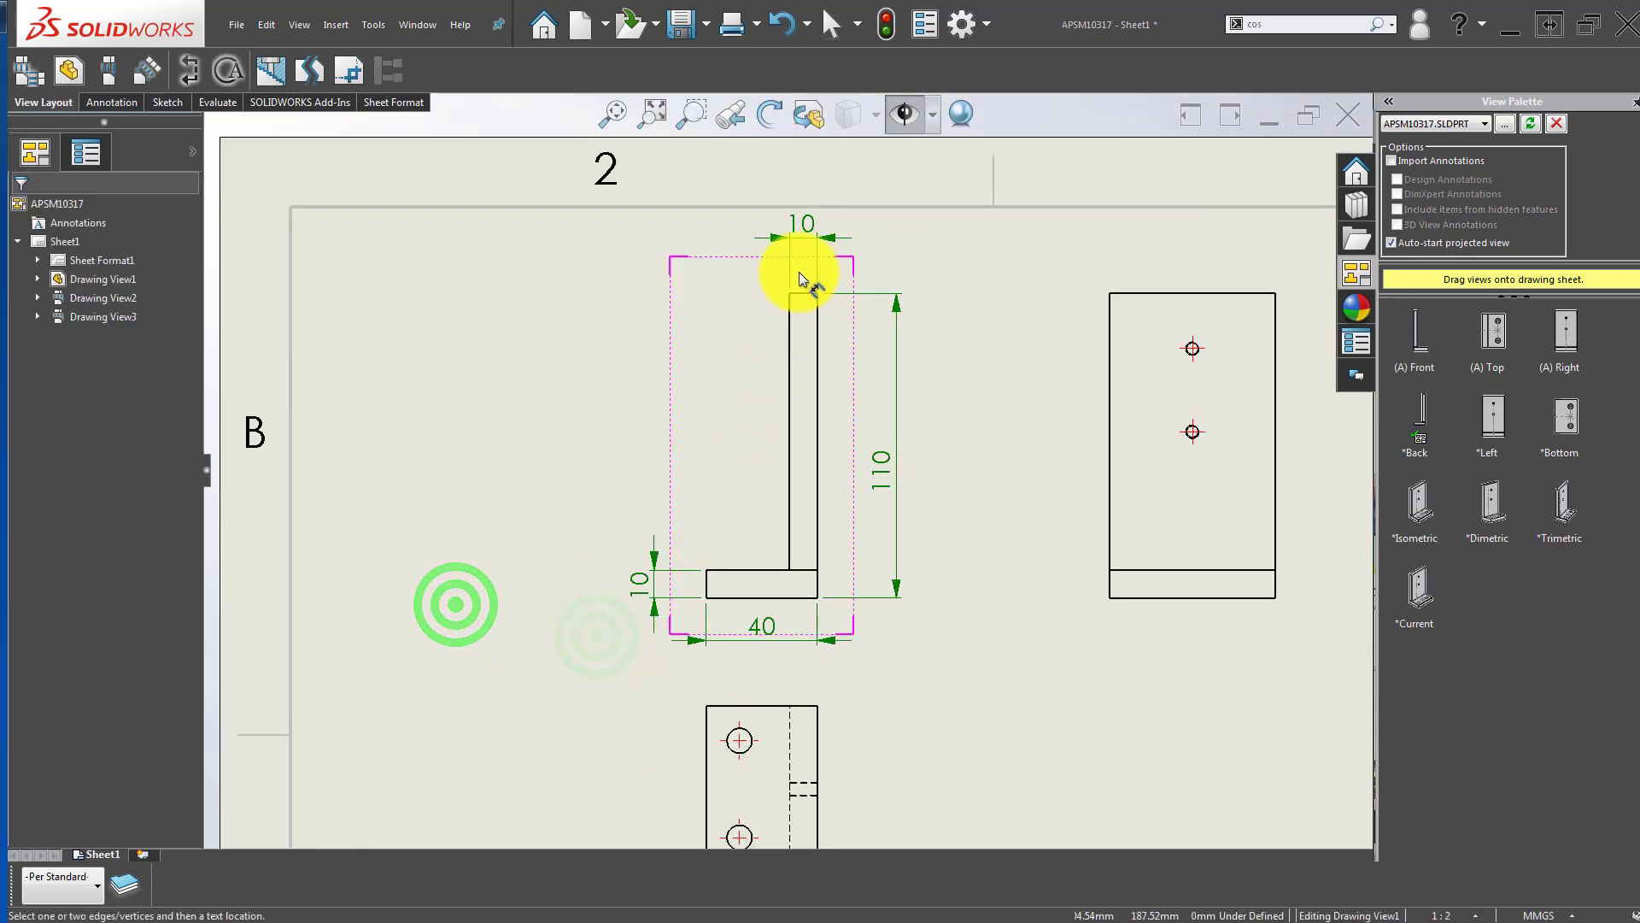
{"action": "left_click", "coordinate": [804, 227]}
{"action": "left_click", "coordinate": [620, 399]}
Step: Dimension the upright plate's width in the projected side view, placing the dimension above the plate
{"action": "middle_click_drag", "start_coordinate": [863, 571], "coordinate": [663, 499]}
{"action": "scroll", "coordinate": [667, 497], "scroll_direction": "up", "scroll_amount": 2}
{"action": "right_click_drag", "start_coordinate": [782, 484], "coordinate": [790, 419]}
{"action": "scroll", "coordinate": [837, 299], "scroll_direction": "down", "scroll_amount": 3}
{"action": "left_click", "coordinate": [834, 357]}
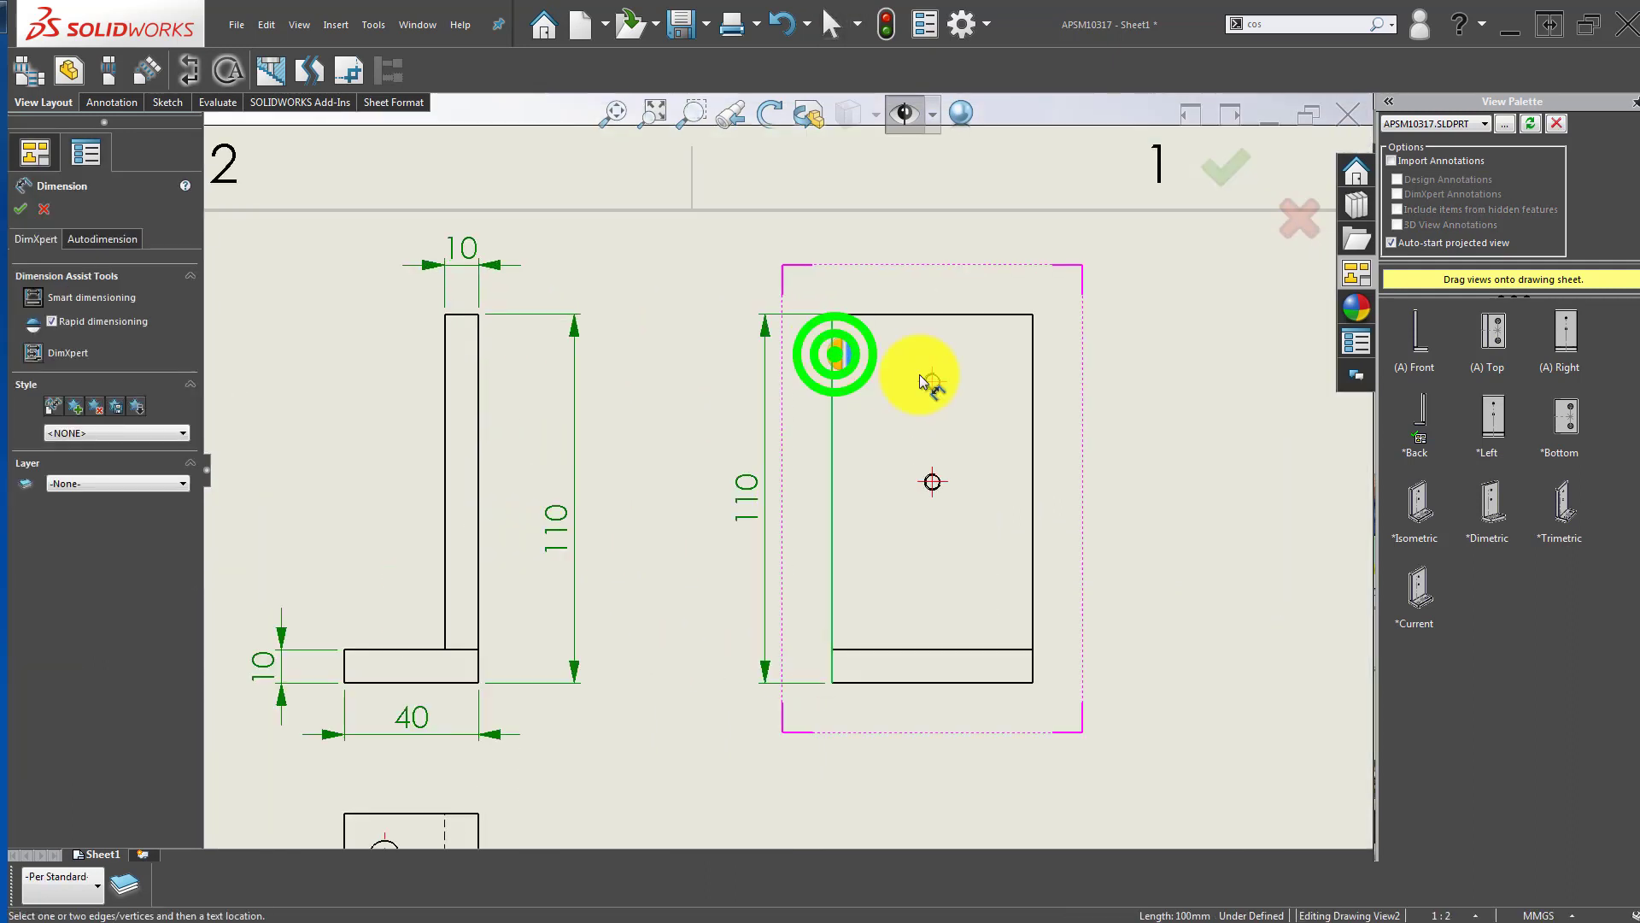
{"action": "left_click", "coordinate": [1032, 351]}
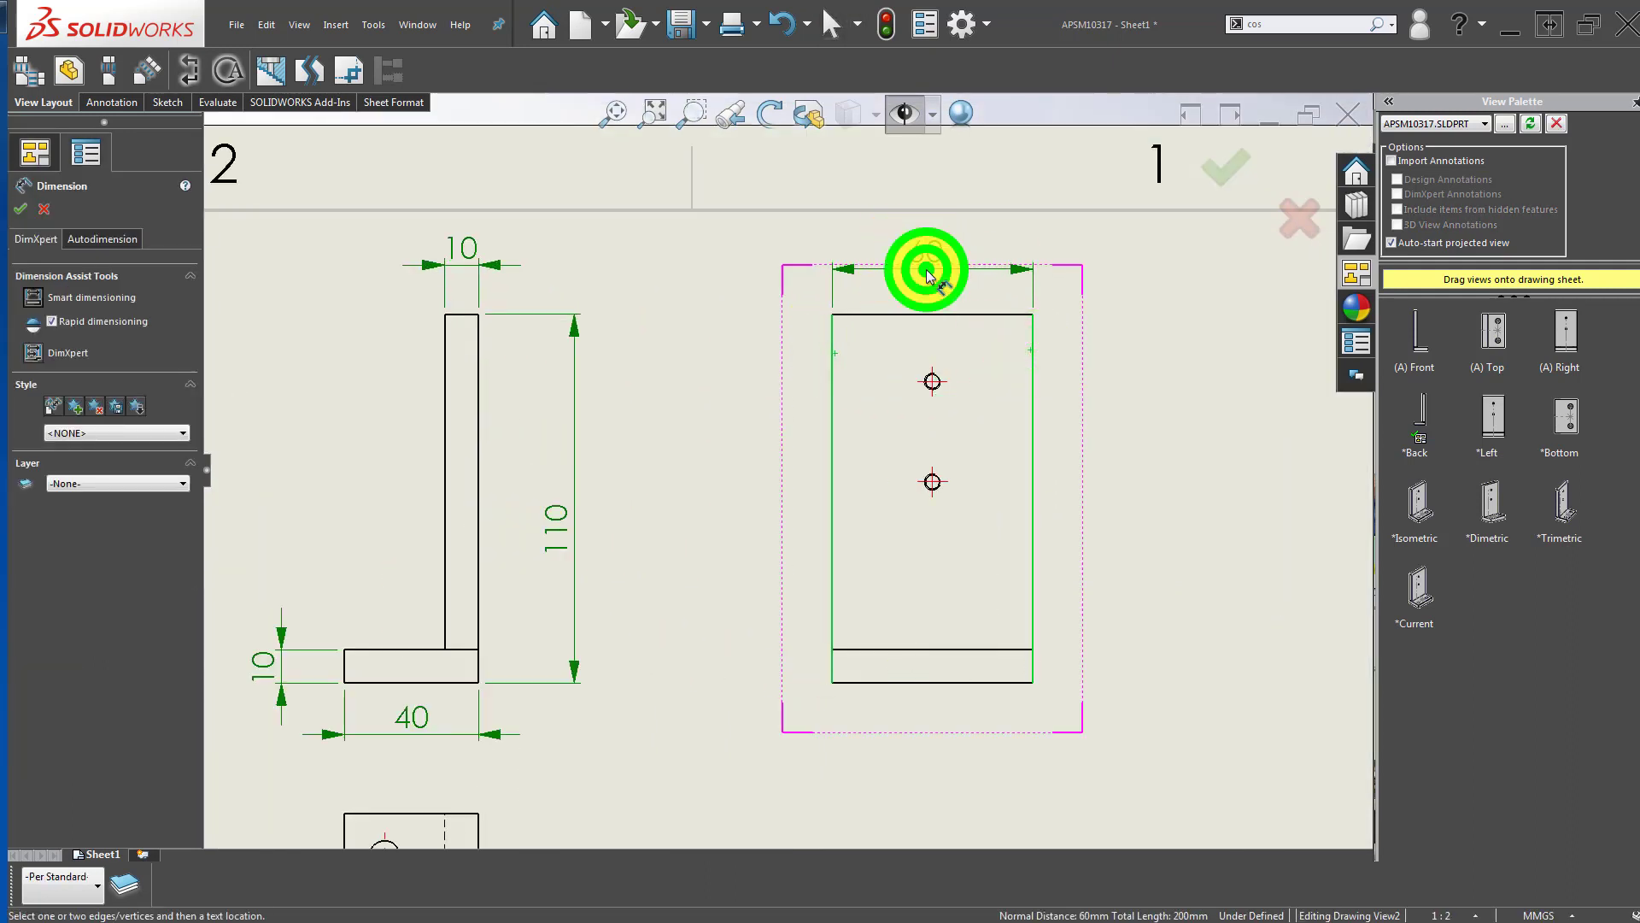
{"action": "left_click", "coordinate": [758, 425]}
Step: Dimension the distance from the upright plate's top edge to the upper tapped hole in the side view
{"action": "scroll", "coordinate": [856, 458], "scroll_direction": "down", "scroll_amount": 3}
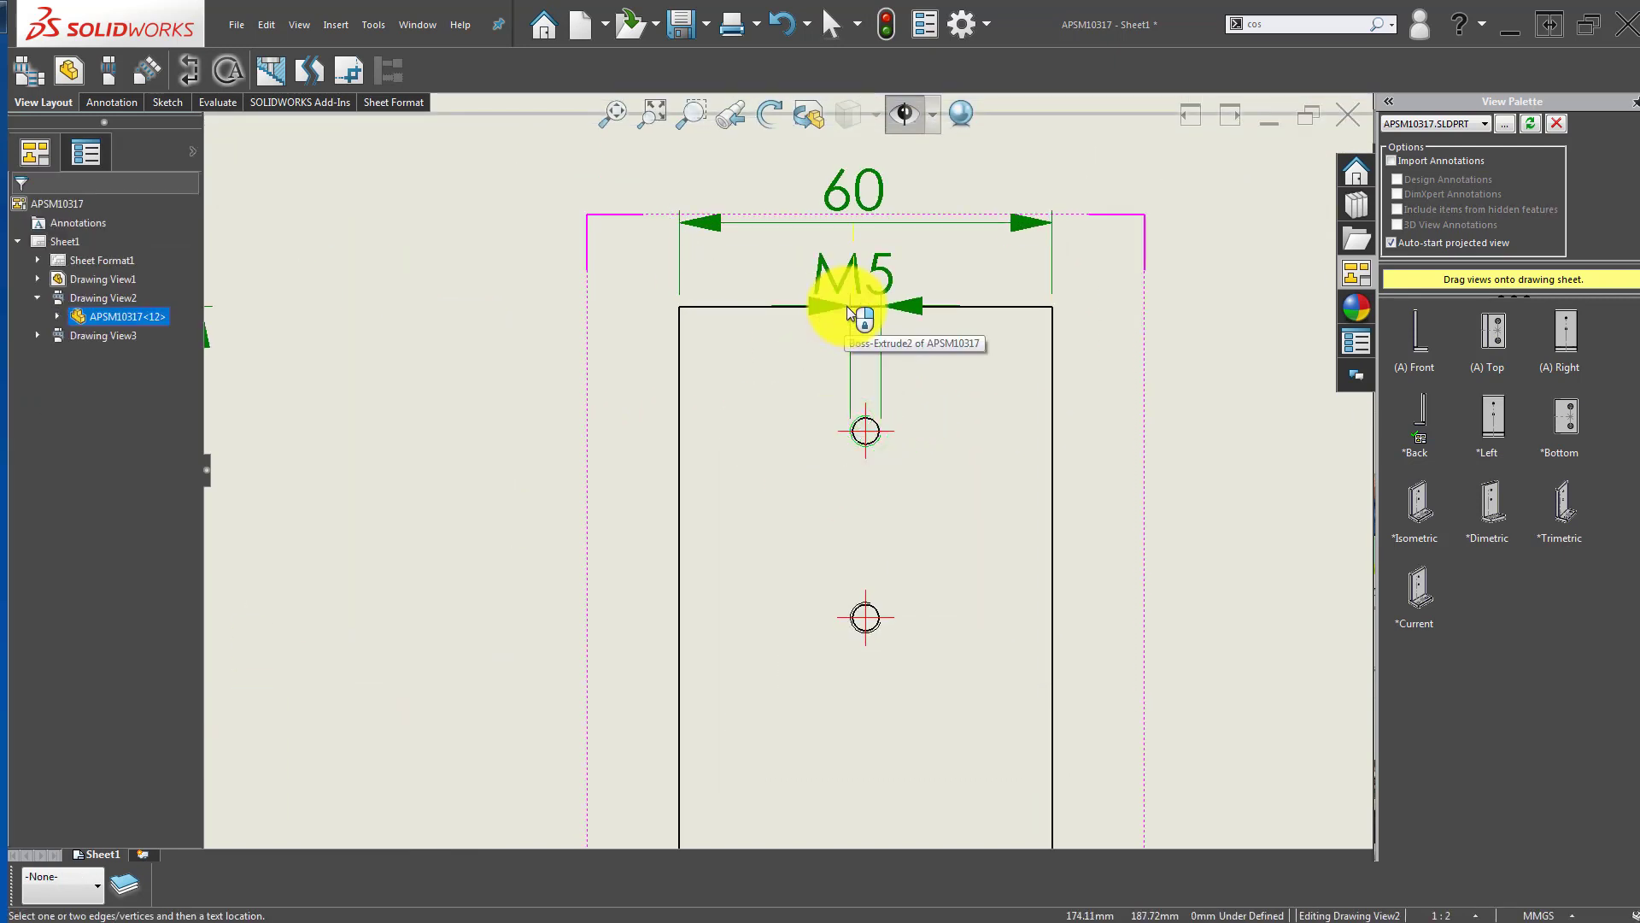
{"action": "left_click", "coordinate": [842, 305]}
{"action": "left_click", "coordinate": [591, 371]}
{"action": "left_click", "coordinate": [541, 599]}
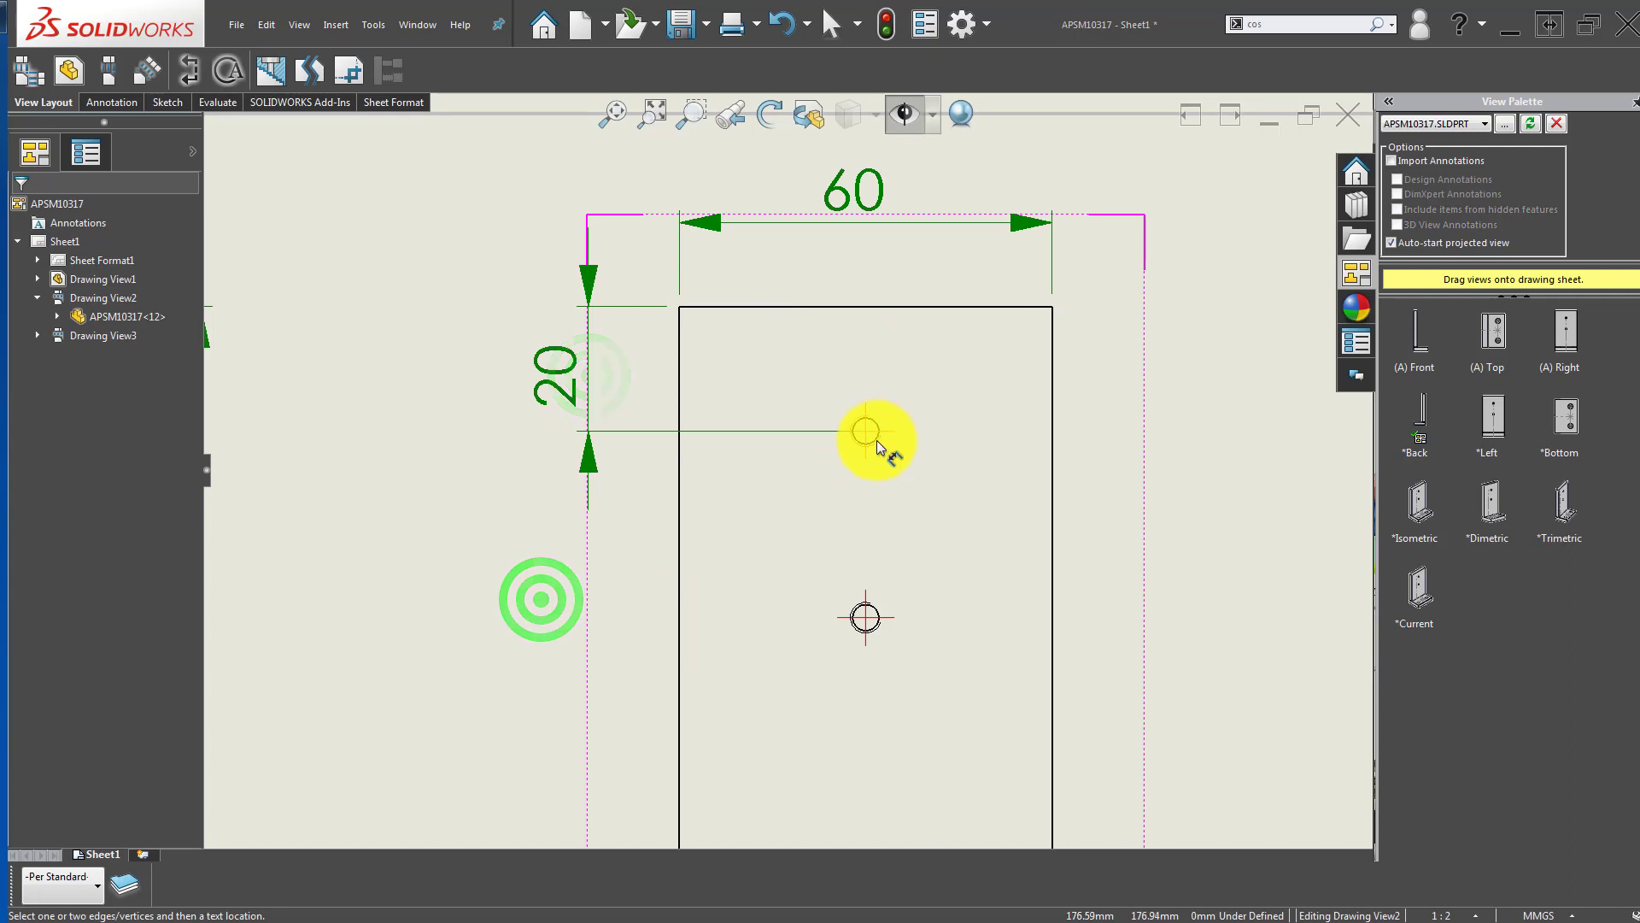
Step: Dimension the vertical spacing between the two tapped holes, aligned with the upper hole's edge-distance dimension
{"action": "left_click", "coordinate": [865, 432]}
{"action": "left_click", "coordinate": [858, 611]}
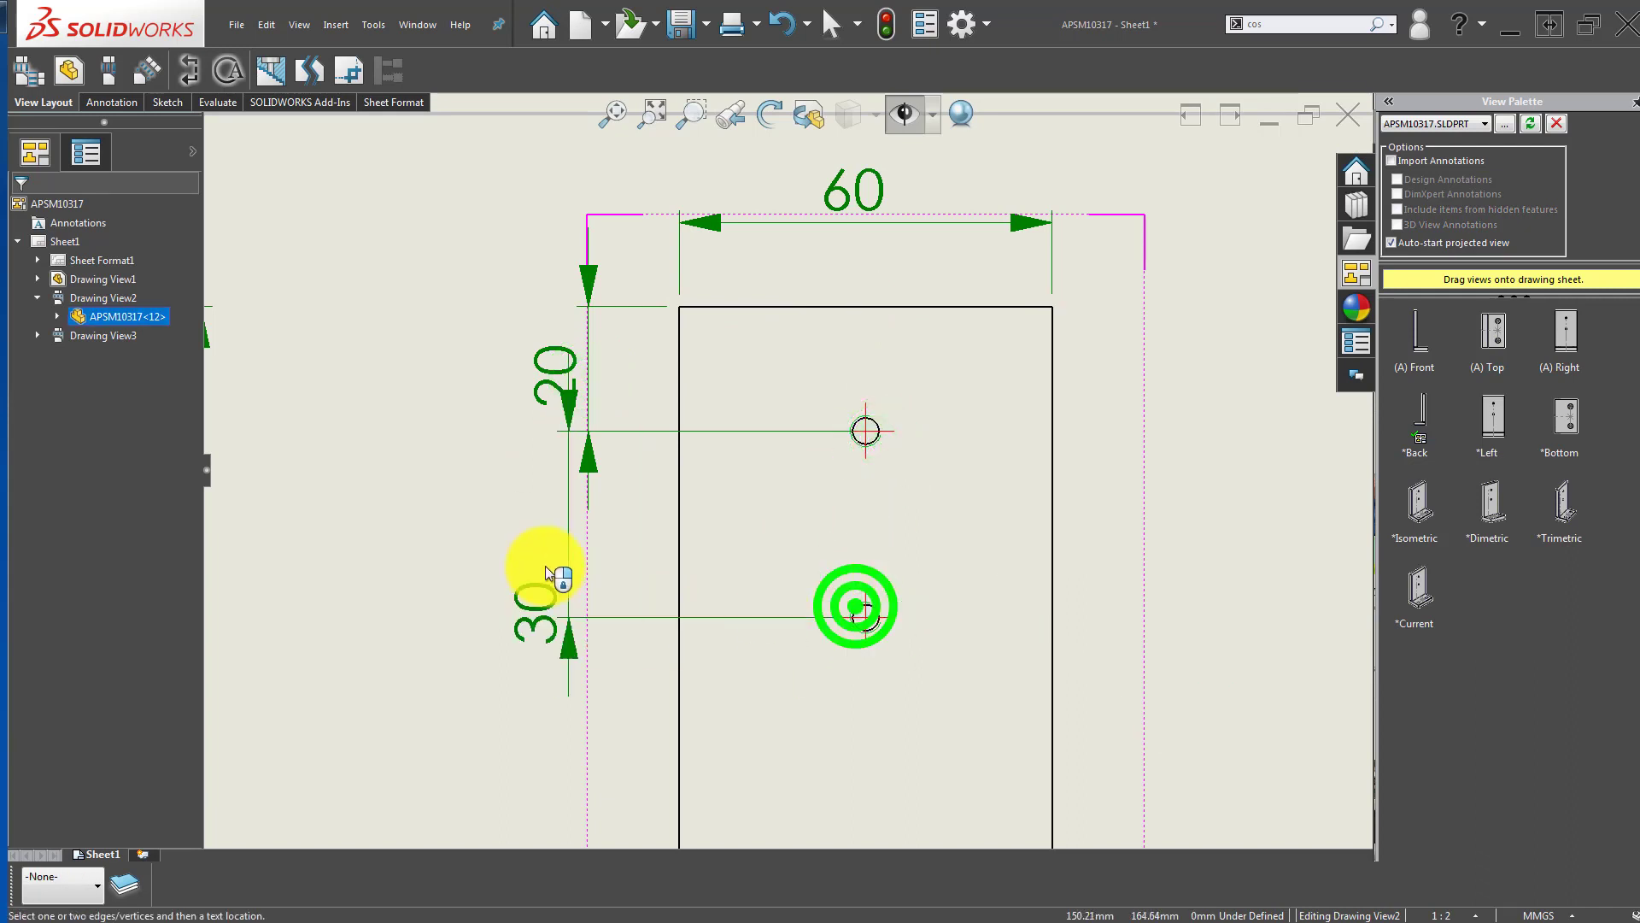
{"action": "left_click", "coordinate": [589, 542]}
{"action": "left_click", "coordinate": [586, 657]}
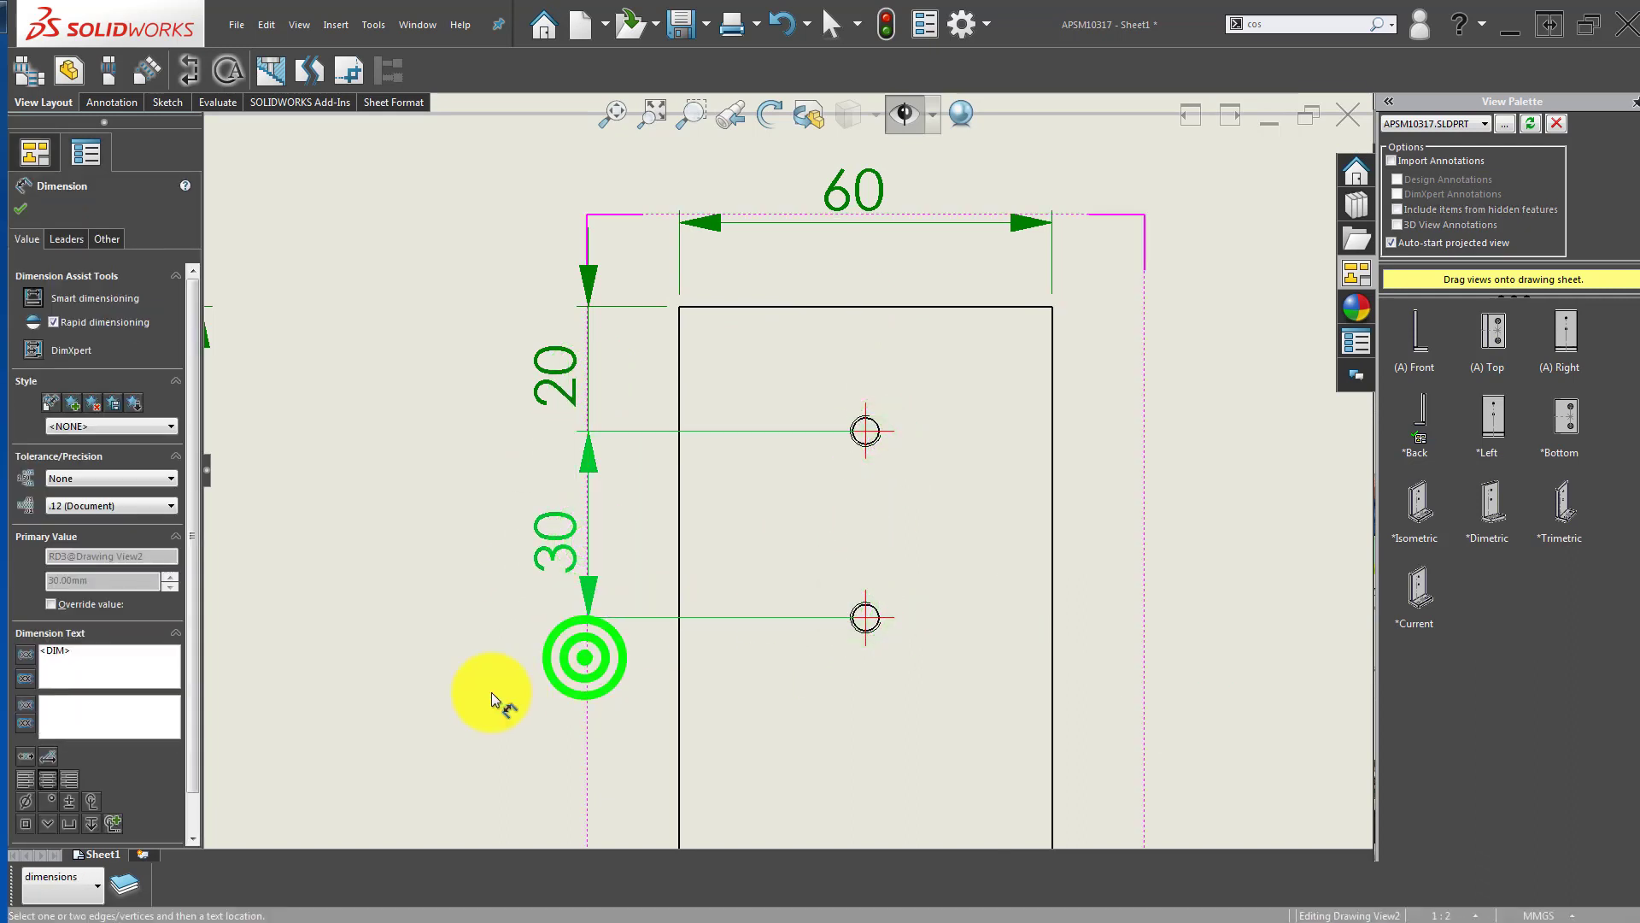
{"action": "left_click", "coordinate": [512, 673]}
Step: Add a hole callout to the lower M5 tapped hole in the side view, placing its text outside the plate
{"action": "scroll", "coordinate": [547, 677], "scroll_direction": "up", "scroll_amount": 2}
{"action": "middle_click_drag", "start_coordinate": [850, 560], "coordinate": [735, 510]}
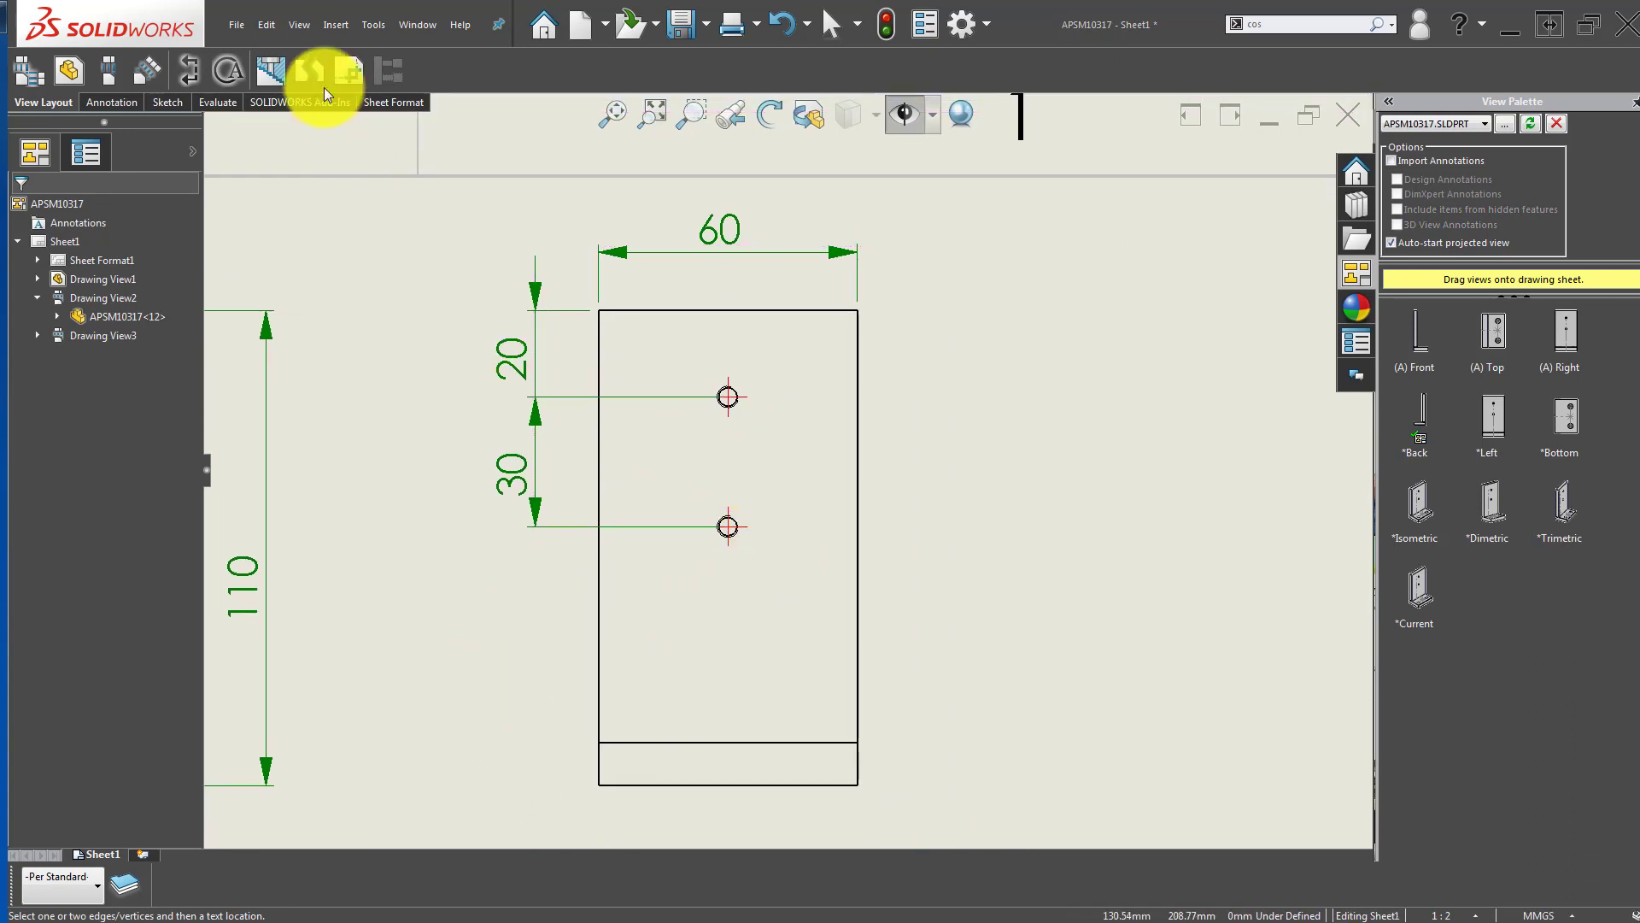
{"action": "left_click", "coordinate": [103, 104]}
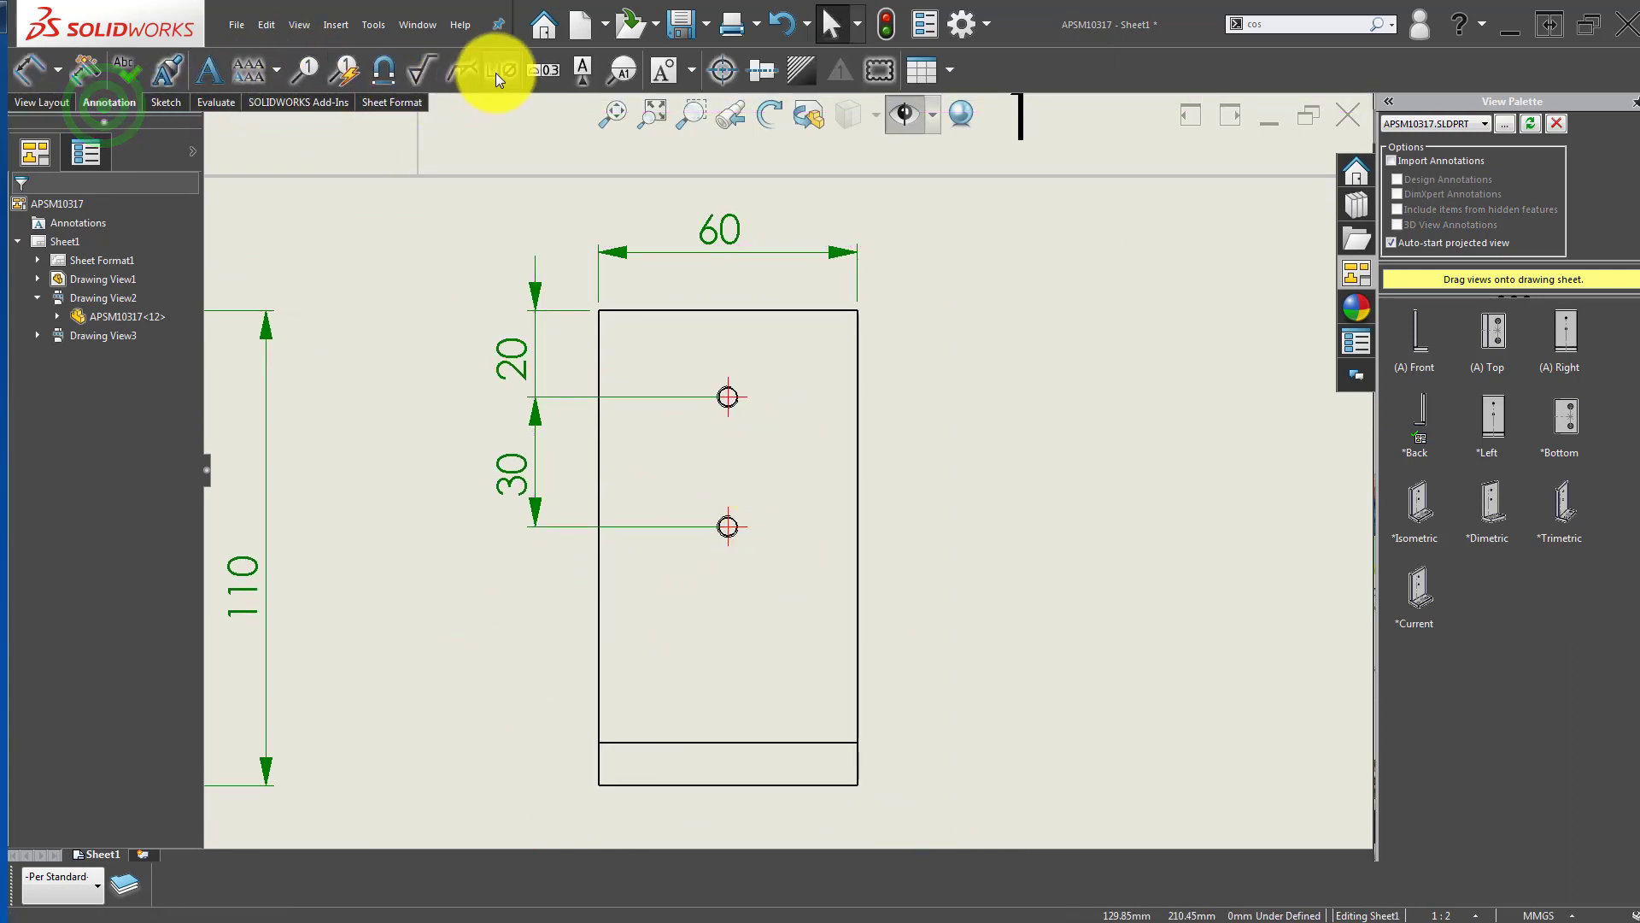
{"action": "left_click", "coordinate": [733, 536]}
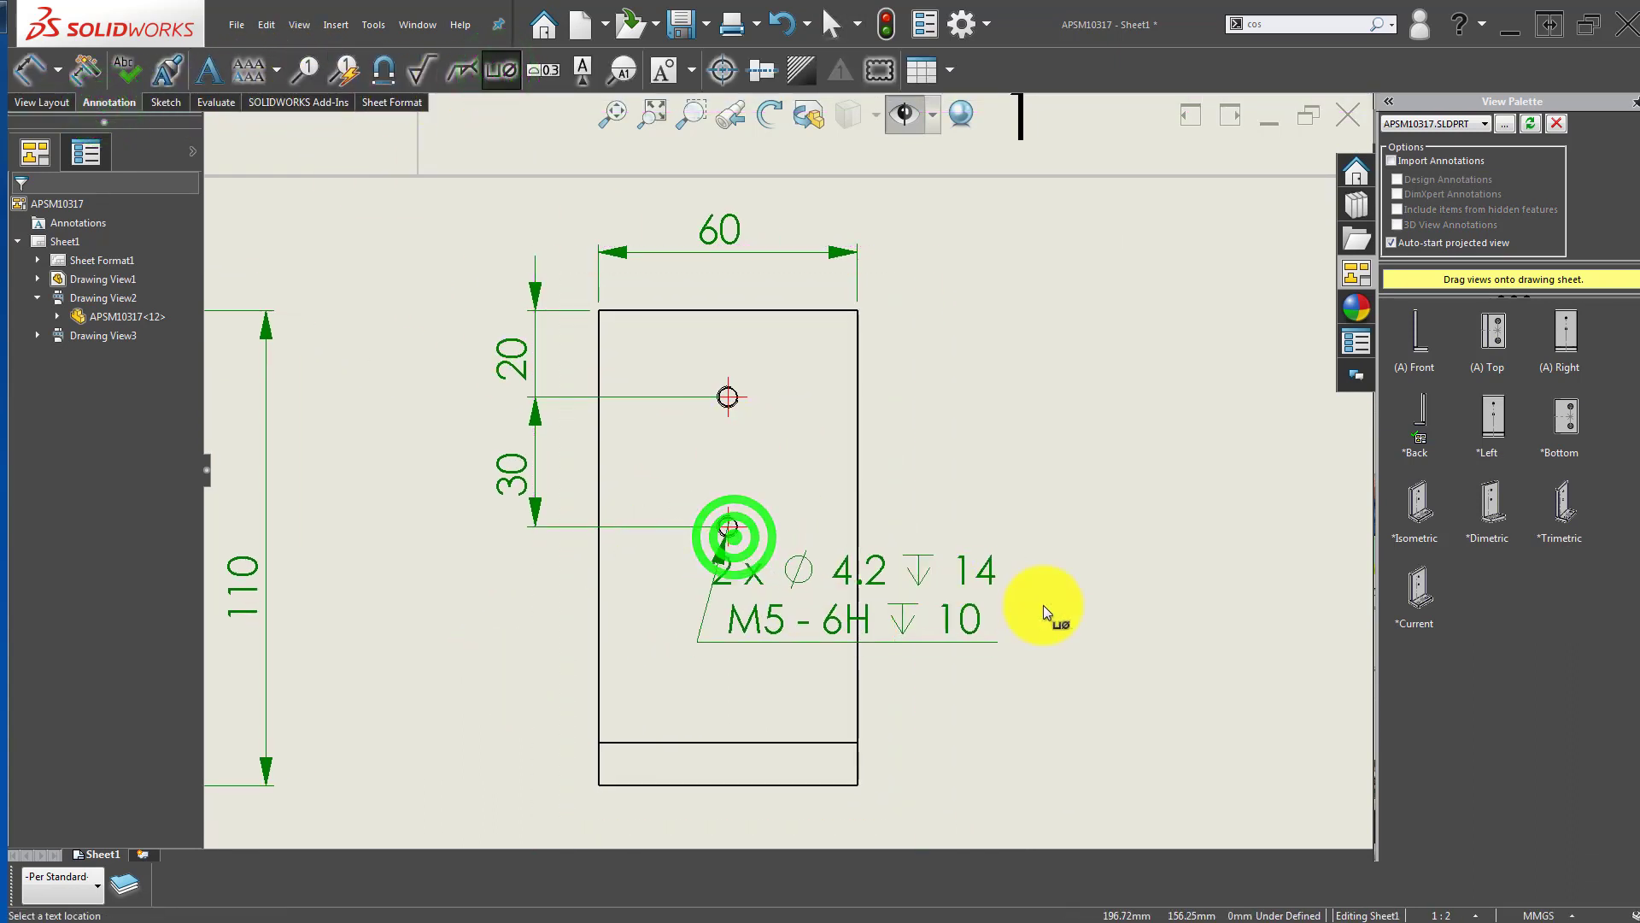
{"action": "left_click", "coordinate": [1033, 567]}
{"action": "left_click", "coordinate": [1009, 724]}
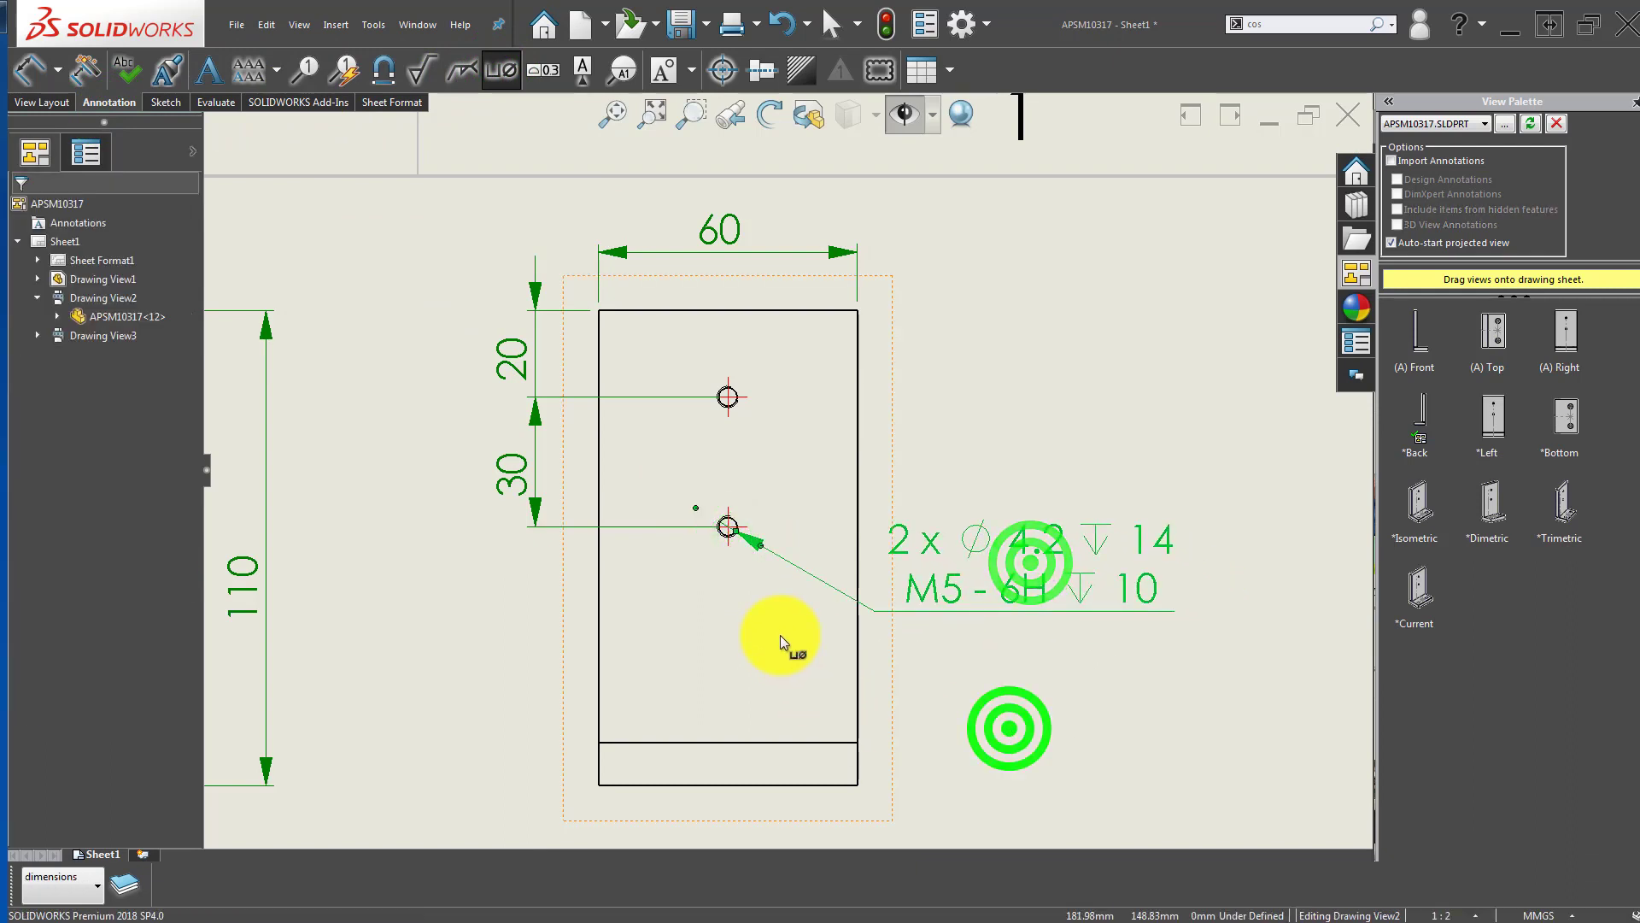
Step: Add a vertical centerline midway between the upright plate's two long edges in the side view
{"action": "scroll", "coordinate": [781, 634], "scroll_direction": "up", "scroll_amount": 2}
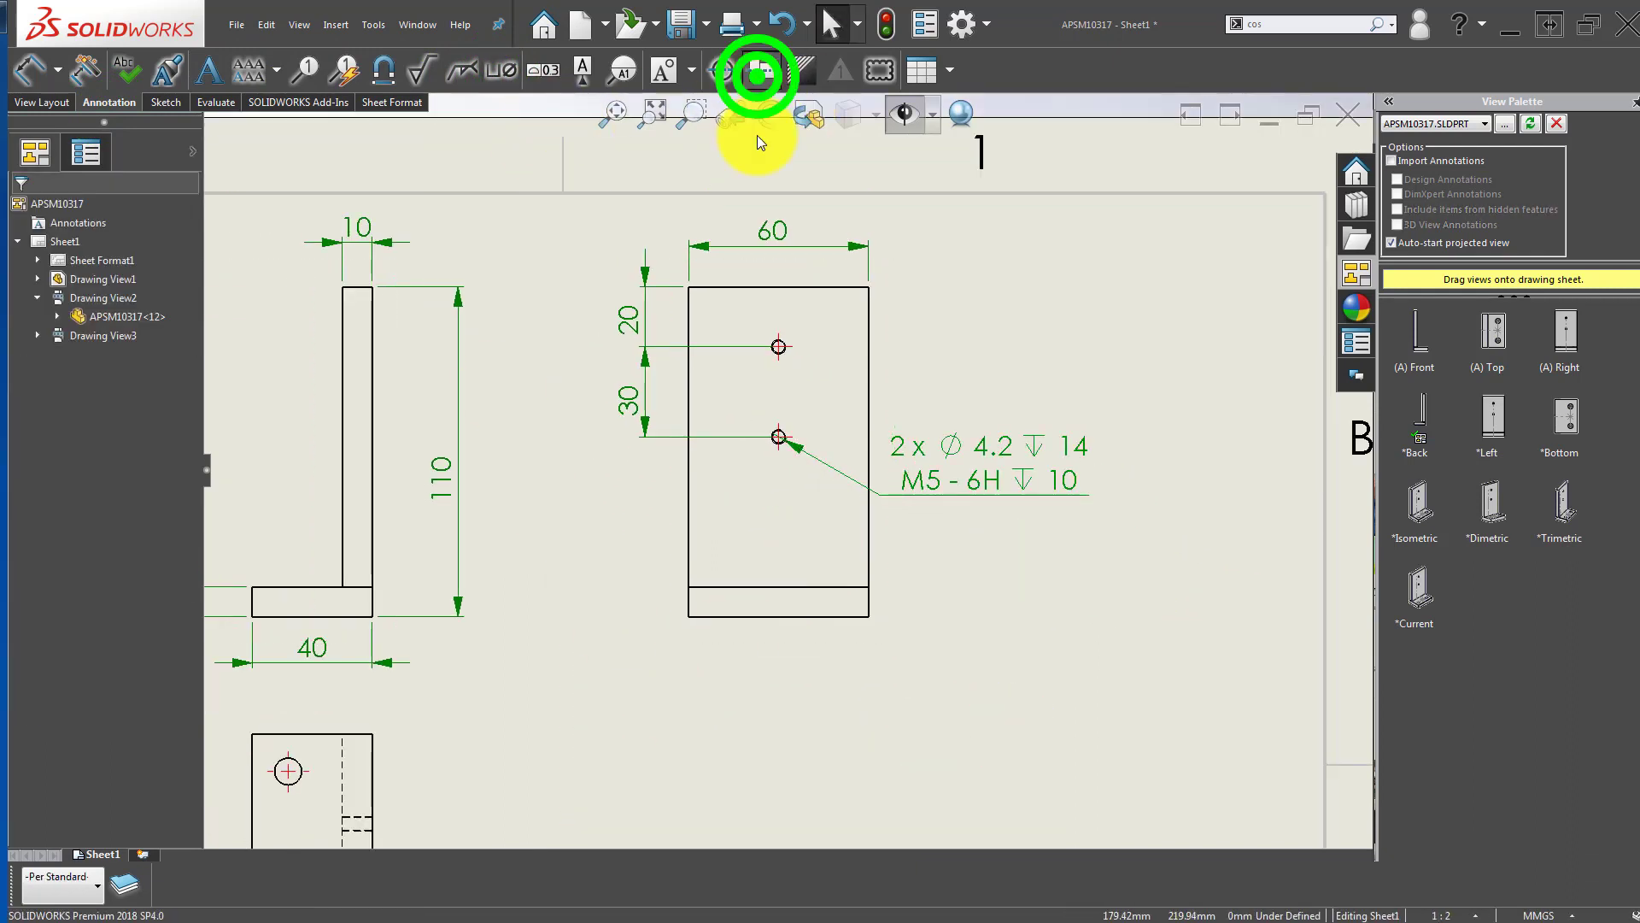
{"action": "left_click", "coordinate": [757, 73]}
{"action": "left_click", "coordinate": [689, 466]}
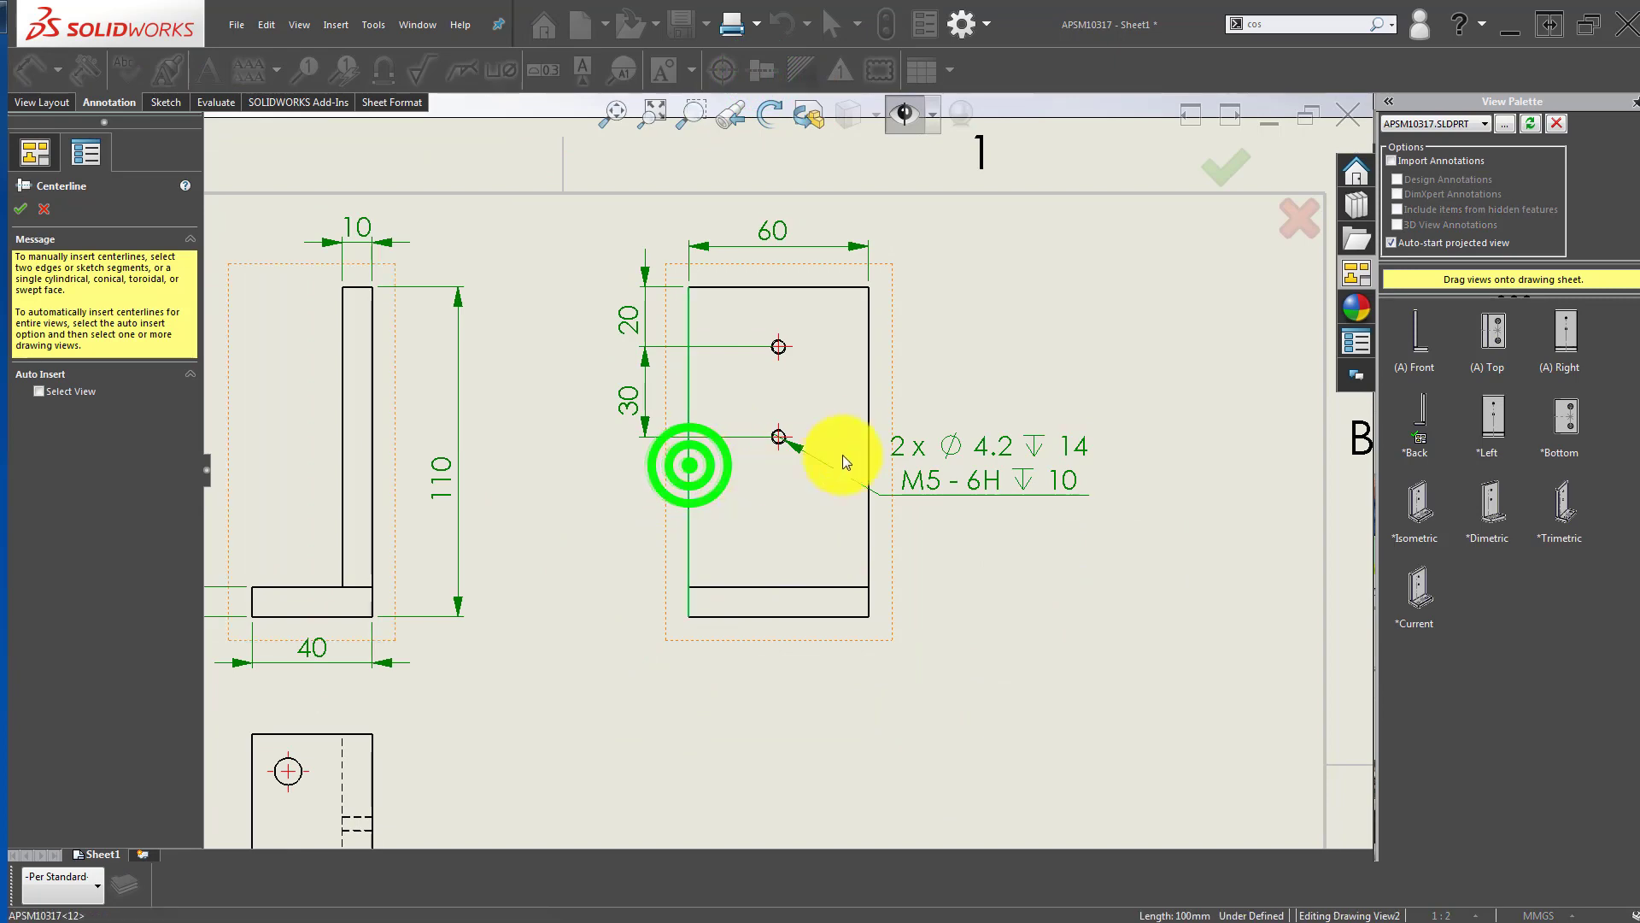
{"action": "left_click", "coordinate": [870, 377]}
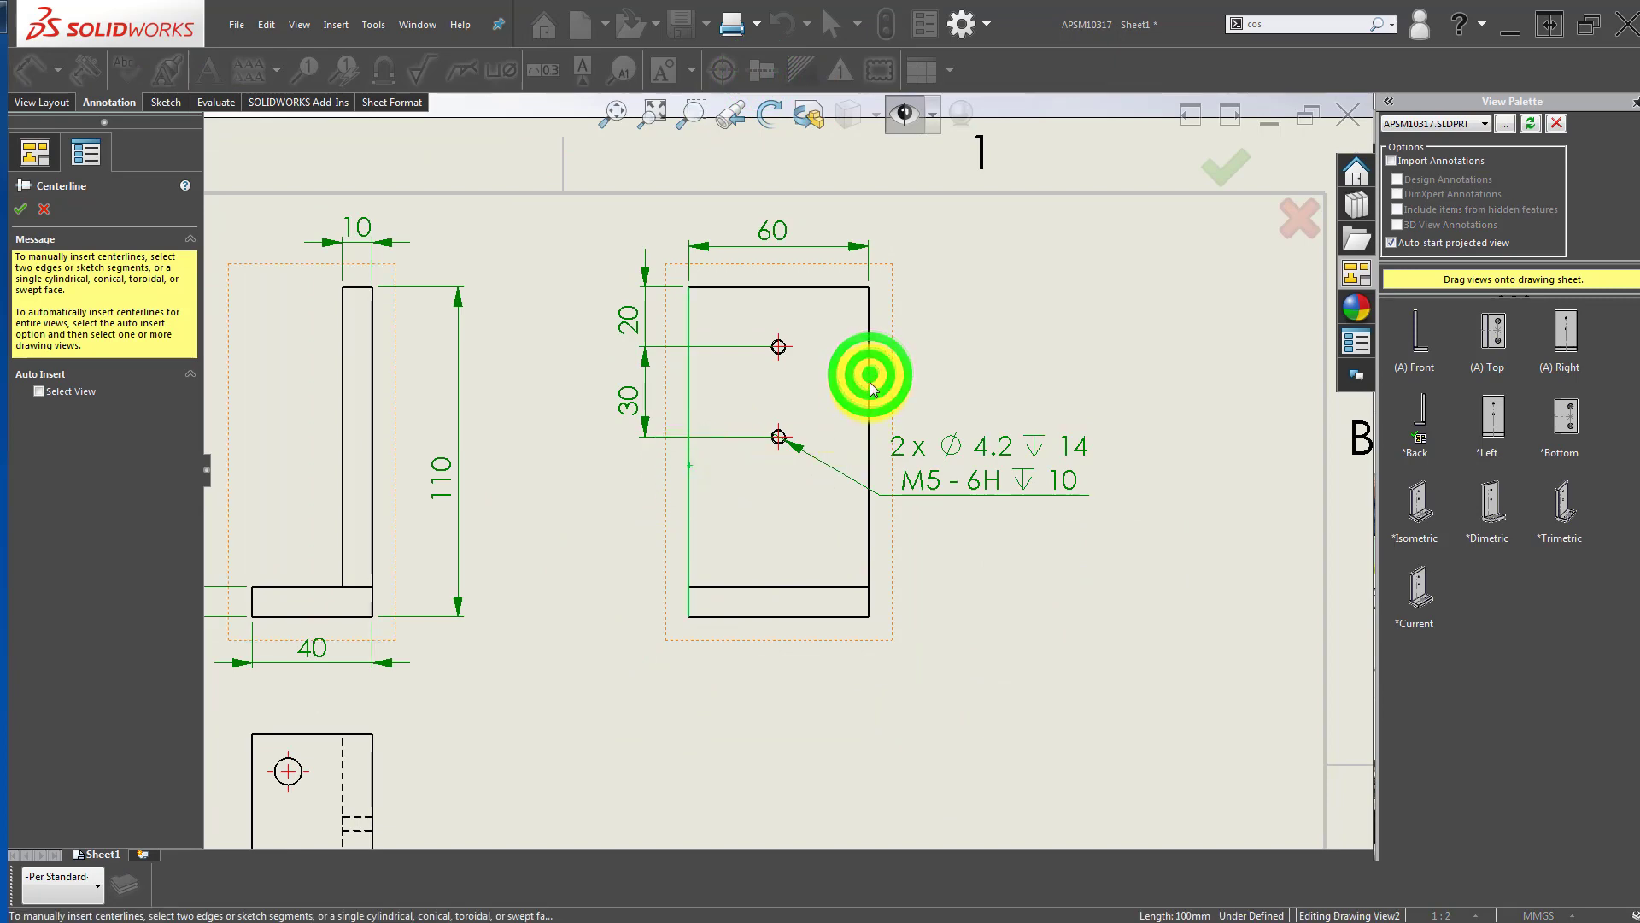
{"action": "left_click", "coordinate": [868, 393]}
{"action": "scroll", "coordinate": [822, 632], "scroll_direction": "up", "scroll_amount": 3}
{"action": "key", "text": "Escape"}
{"action": "left_click", "coordinate": [713, 643]}
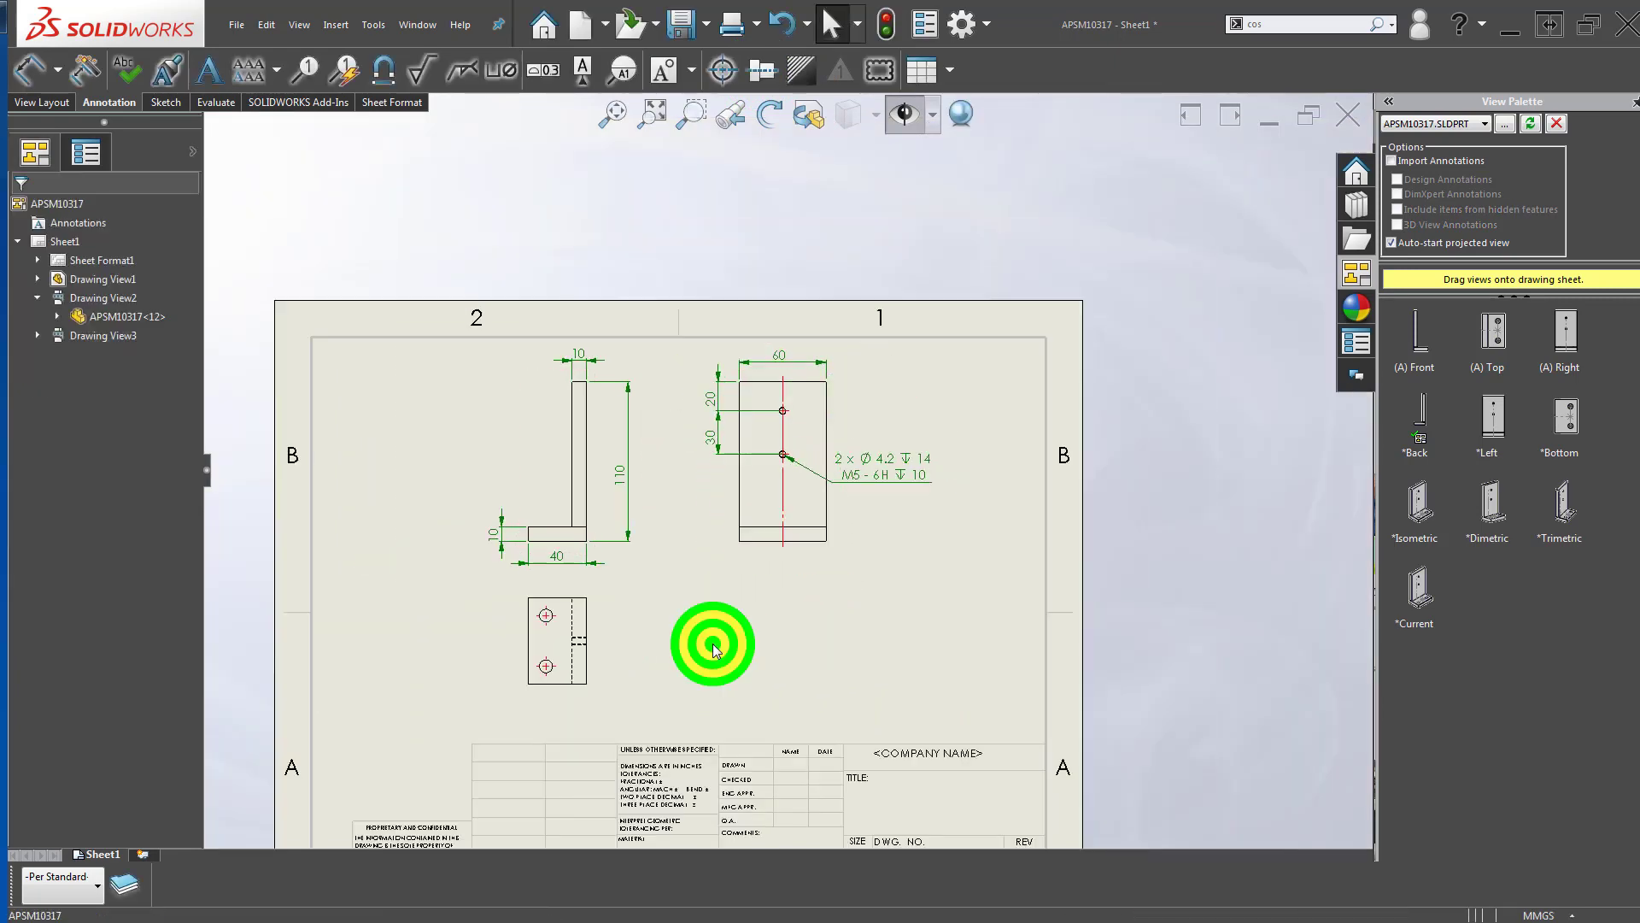
Step: Add a horizontal centerline midway between the base plate's two short edges in the view below the Back view
{"action": "scroll", "coordinate": [689, 569], "scroll_direction": "down", "scroll_amount": 2}
{"action": "scroll", "coordinate": [618, 661], "scroll_direction": "up", "scroll_amount": 2}
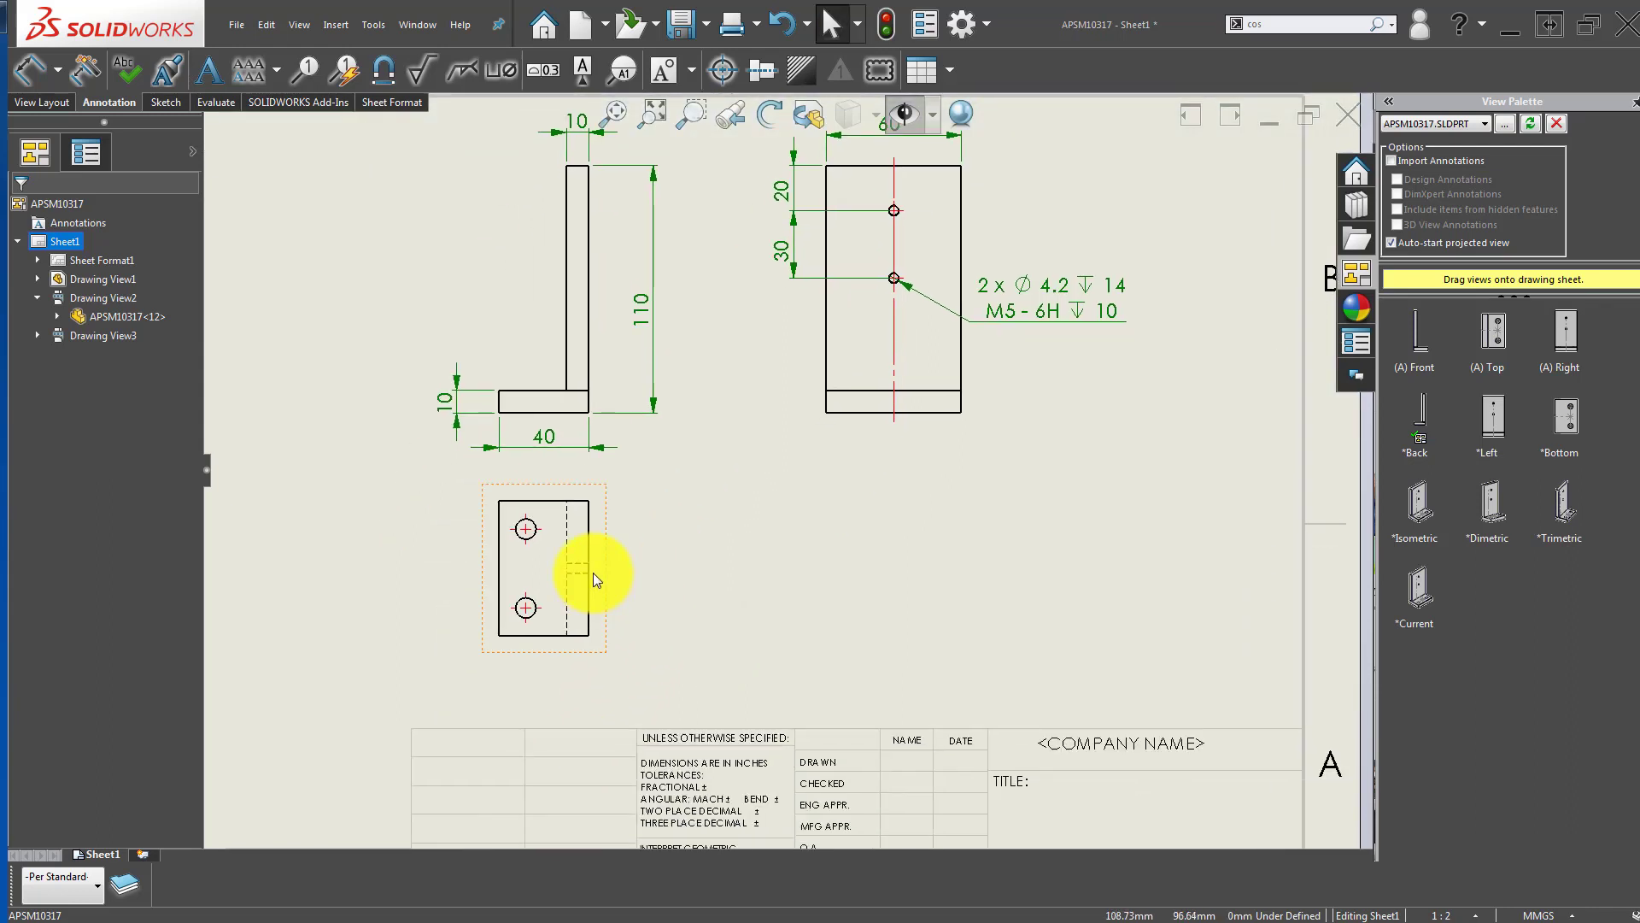
{"action": "scroll", "coordinate": [586, 568], "scroll_direction": "down", "scroll_amount": 3}
{"action": "left_click", "coordinate": [763, 65]}
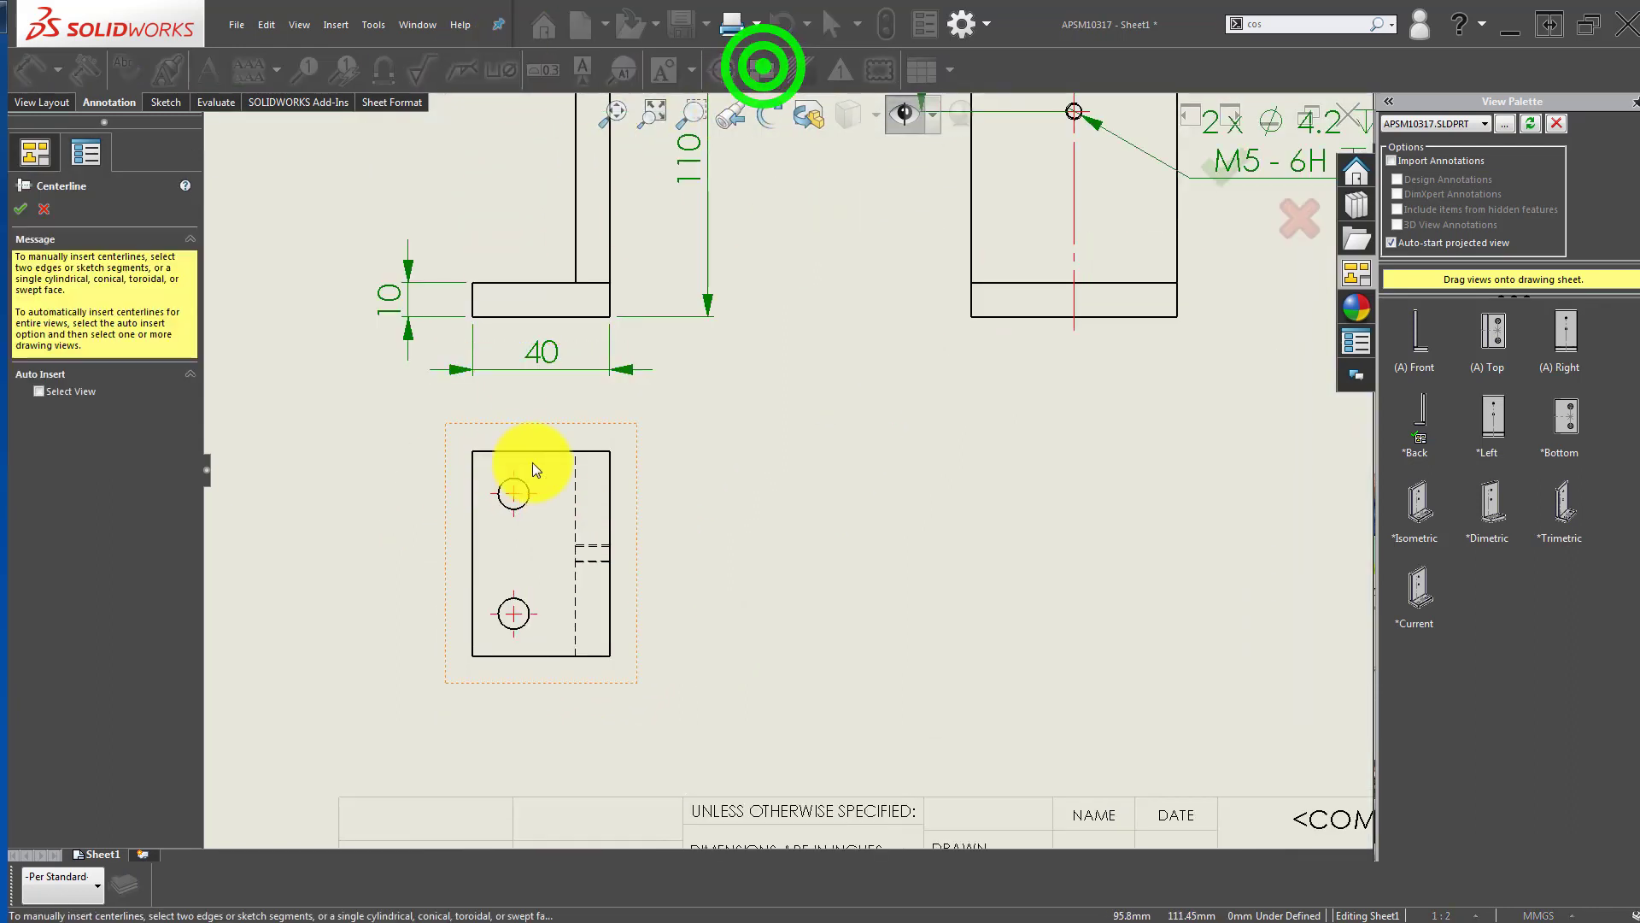
{"action": "left_click", "coordinate": [549, 451]}
{"action": "left_click", "coordinate": [551, 656]}
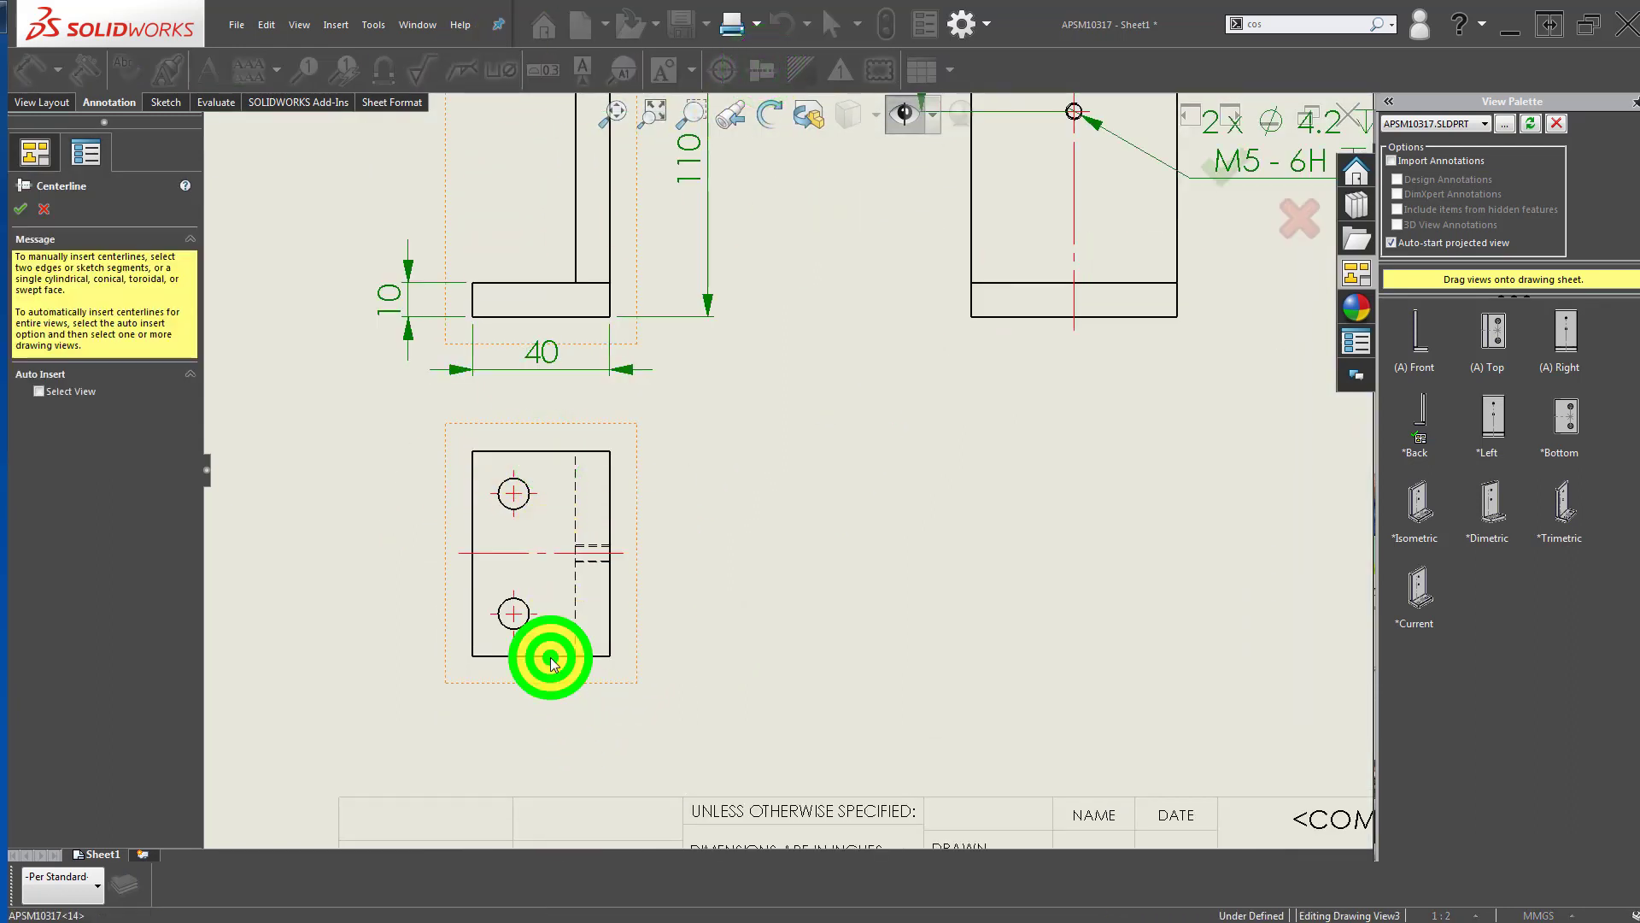
{"action": "key", "text": "Escape"}
Step: Dimension the spacing between the two base plate holes, placing the dimension outside the plate's outer long edge
{"action": "key", "text": "d"}
{"action": "scroll", "coordinate": [527, 521], "scroll_direction": "down", "scroll_amount": 3}
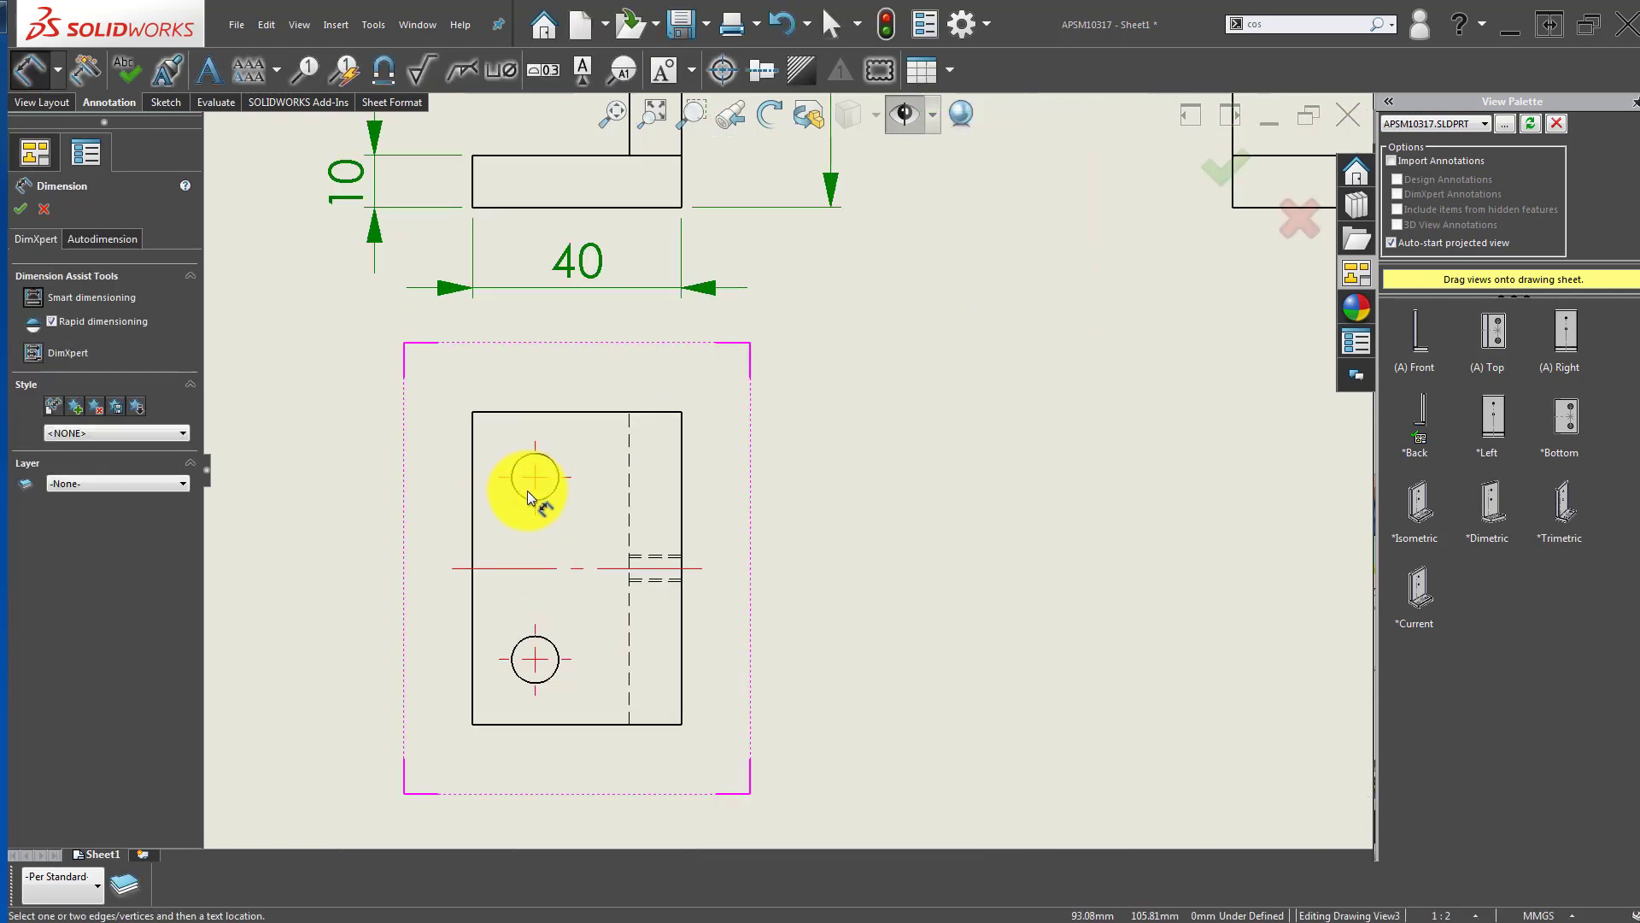
{"action": "left_click", "coordinate": [526, 490]}
{"action": "left_click", "coordinate": [511, 654]}
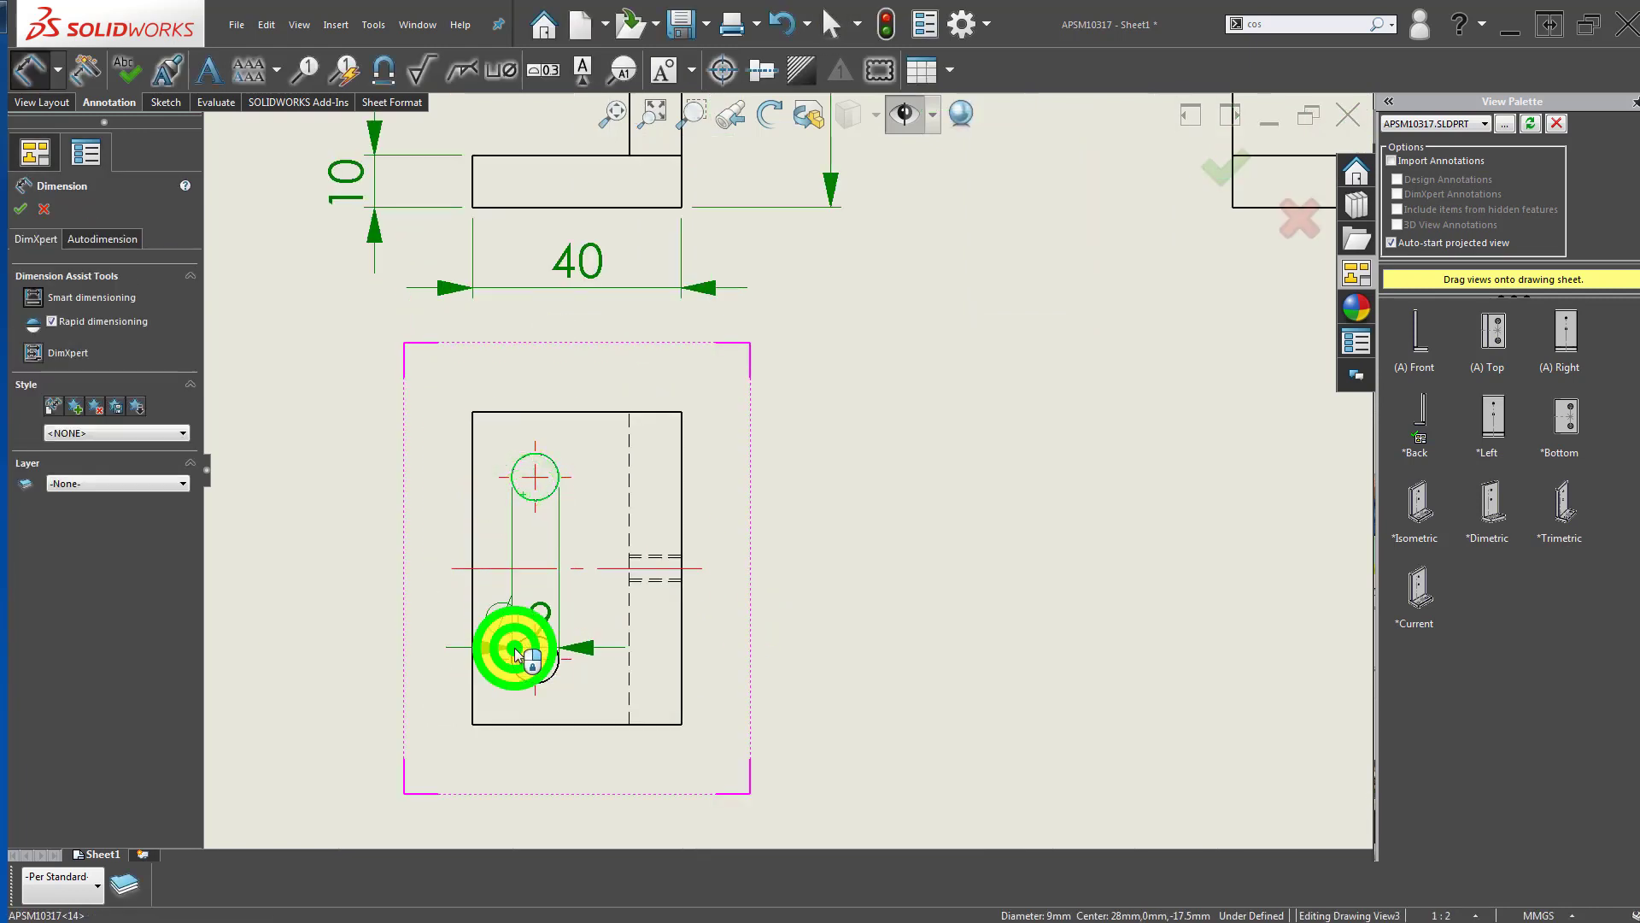
{"action": "left_click", "coordinate": [399, 561]}
{"action": "left_click", "coordinate": [269, 619]}
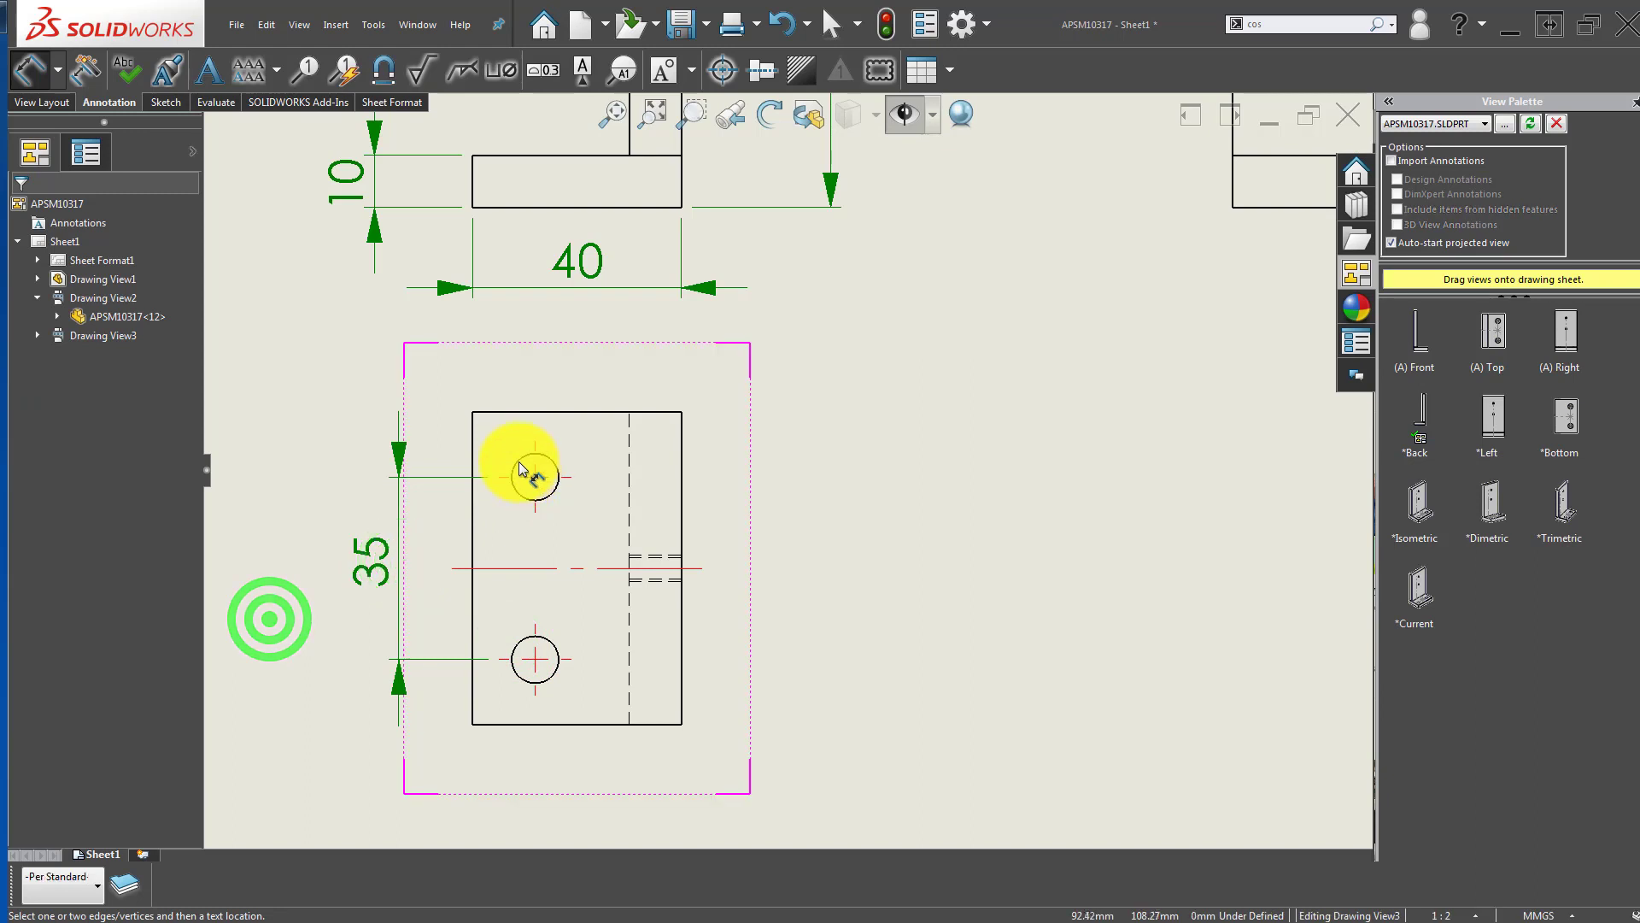
{"action": "left_click", "coordinate": [519, 462]}
{"action": "left_click", "coordinate": [470, 422]}
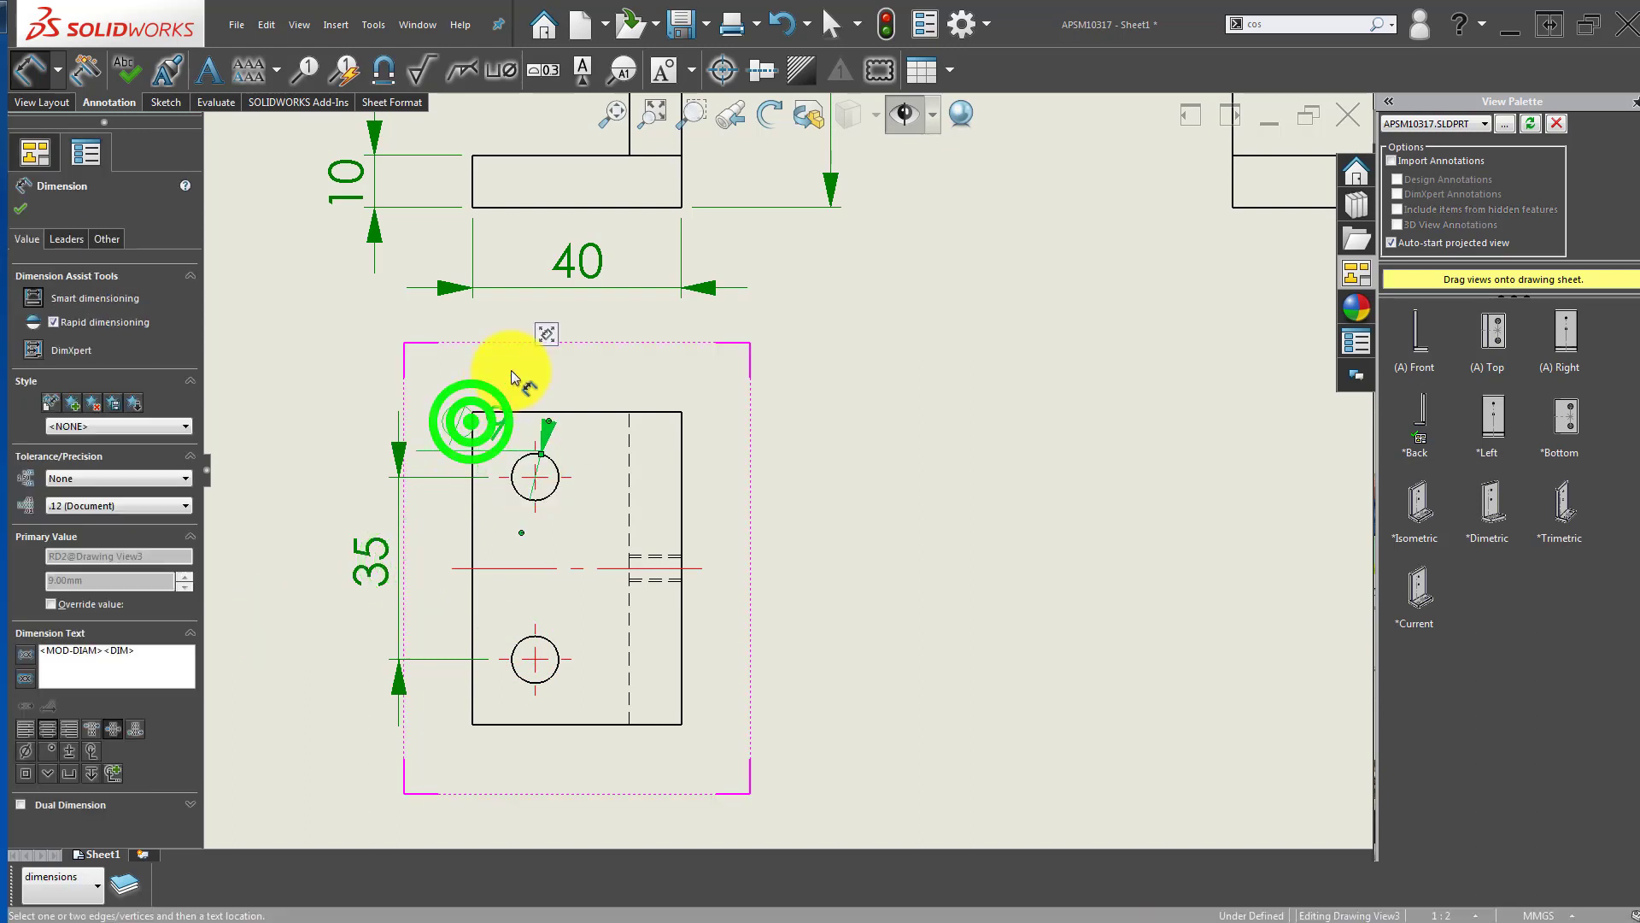
{"action": "left_click_drag", "start_coordinate": [487, 425], "coordinate": [438, 390]}
{"action": "key", "text": "Delete"}
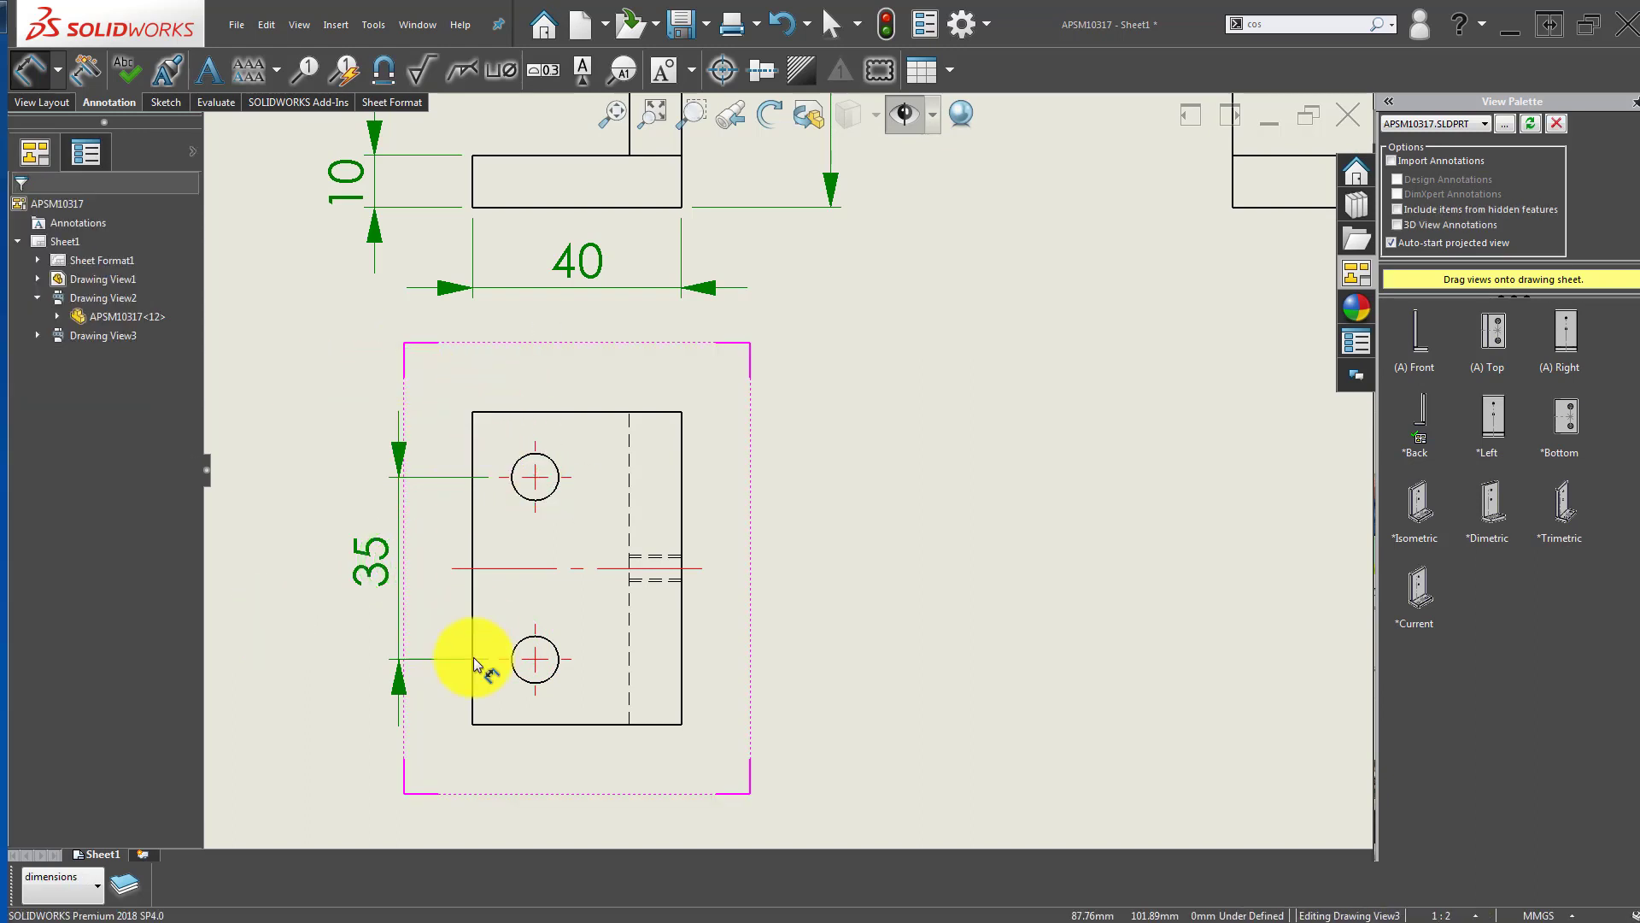
Step: Dimension the distance from the base plate's outer long edge to the lower hole, placing the dimension below the bottom view
{"action": "left_click", "coordinate": [472, 685]}
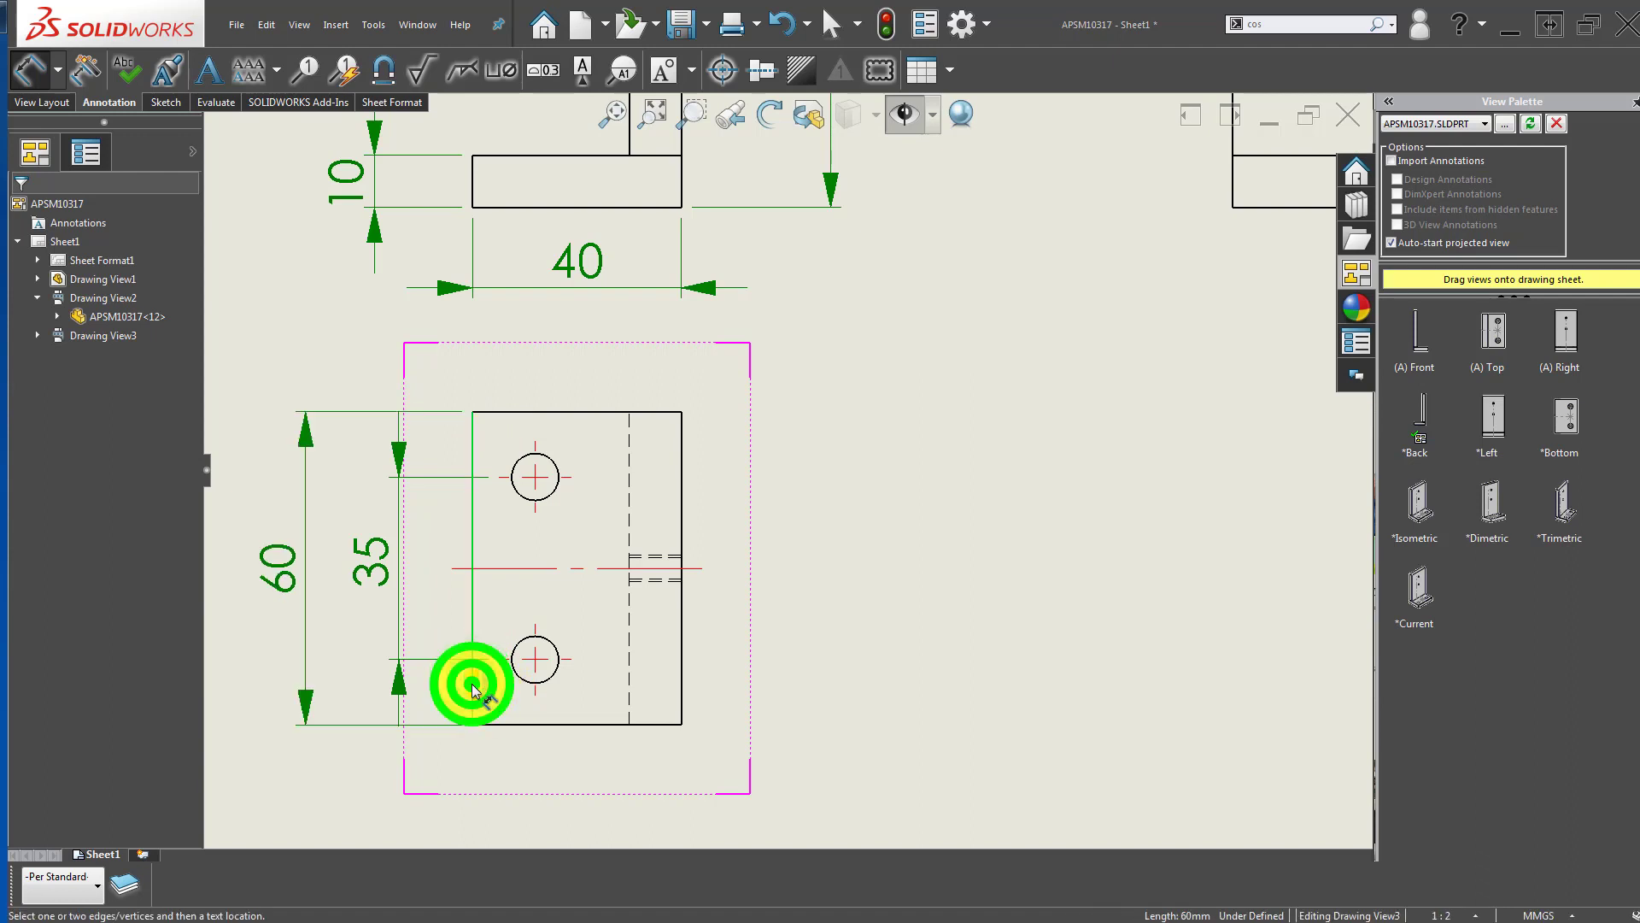
{"action": "left_click", "coordinate": [521, 678]}
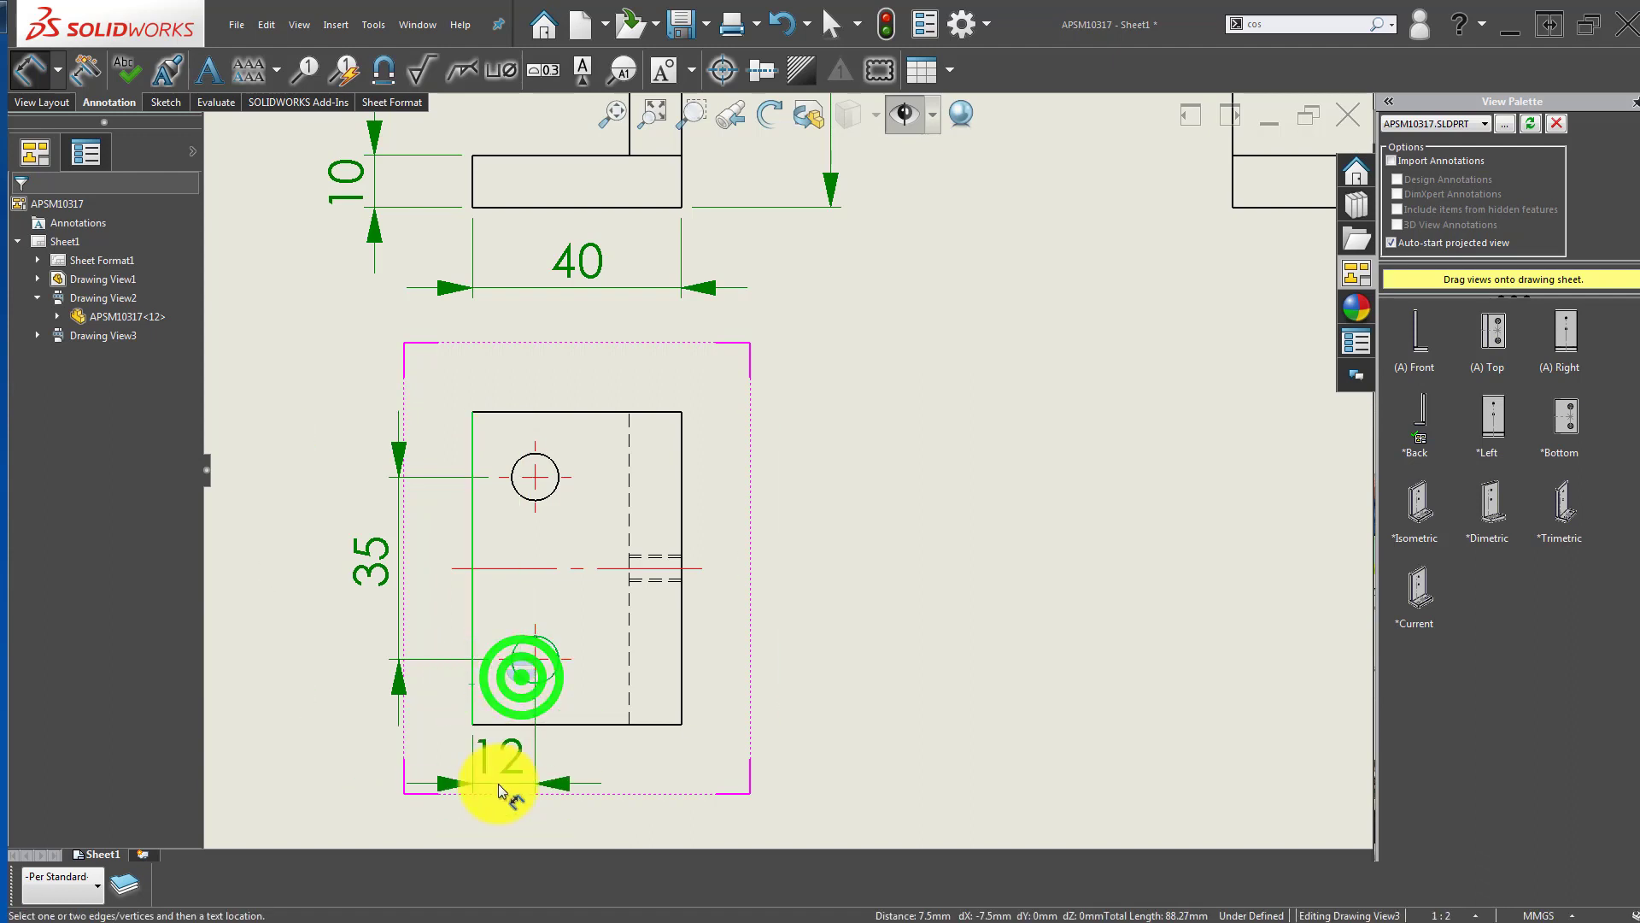
{"action": "left_click", "coordinate": [501, 812]}
{"action": "left_click", "coordinate": [852, 629]}
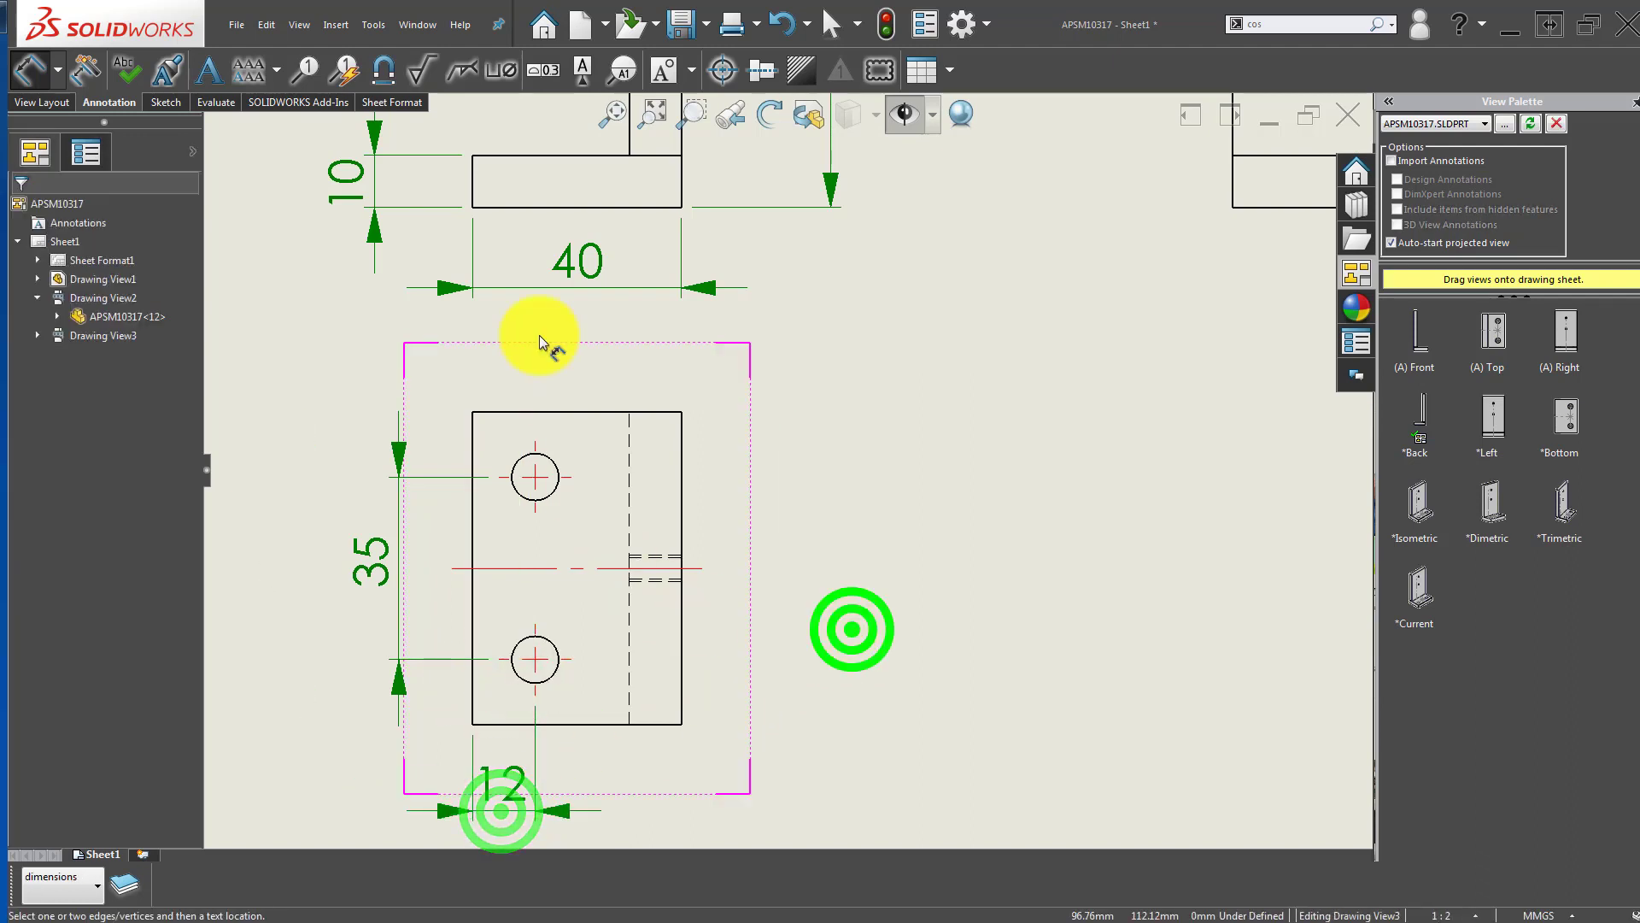
Step: Add a hole callout to the lower base plate hole, placing its text outside the plate, below and to its right
{"action": "left_click", "coordinate": [494, 72]}
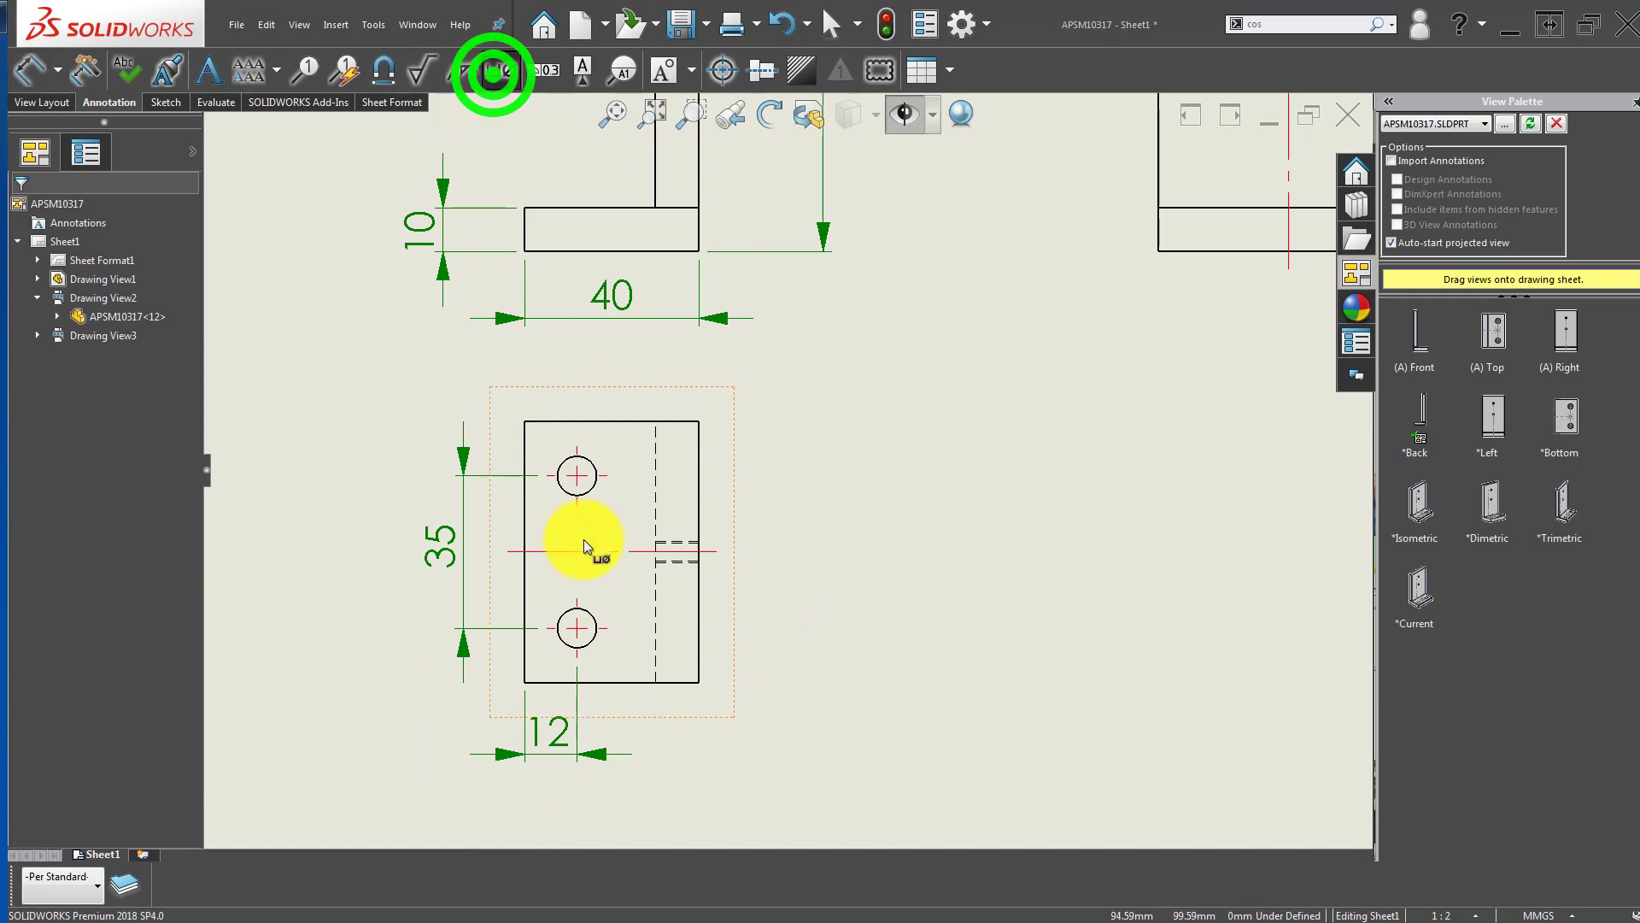
{"action": "left_click", "coordinate": [594, 646]}
{"action": "left_click", "coordinate": [851, 710]}
{"action": "scroll", "coordinate": [684, 564], "scroll_direction": "up", "scroll_amount": 2}
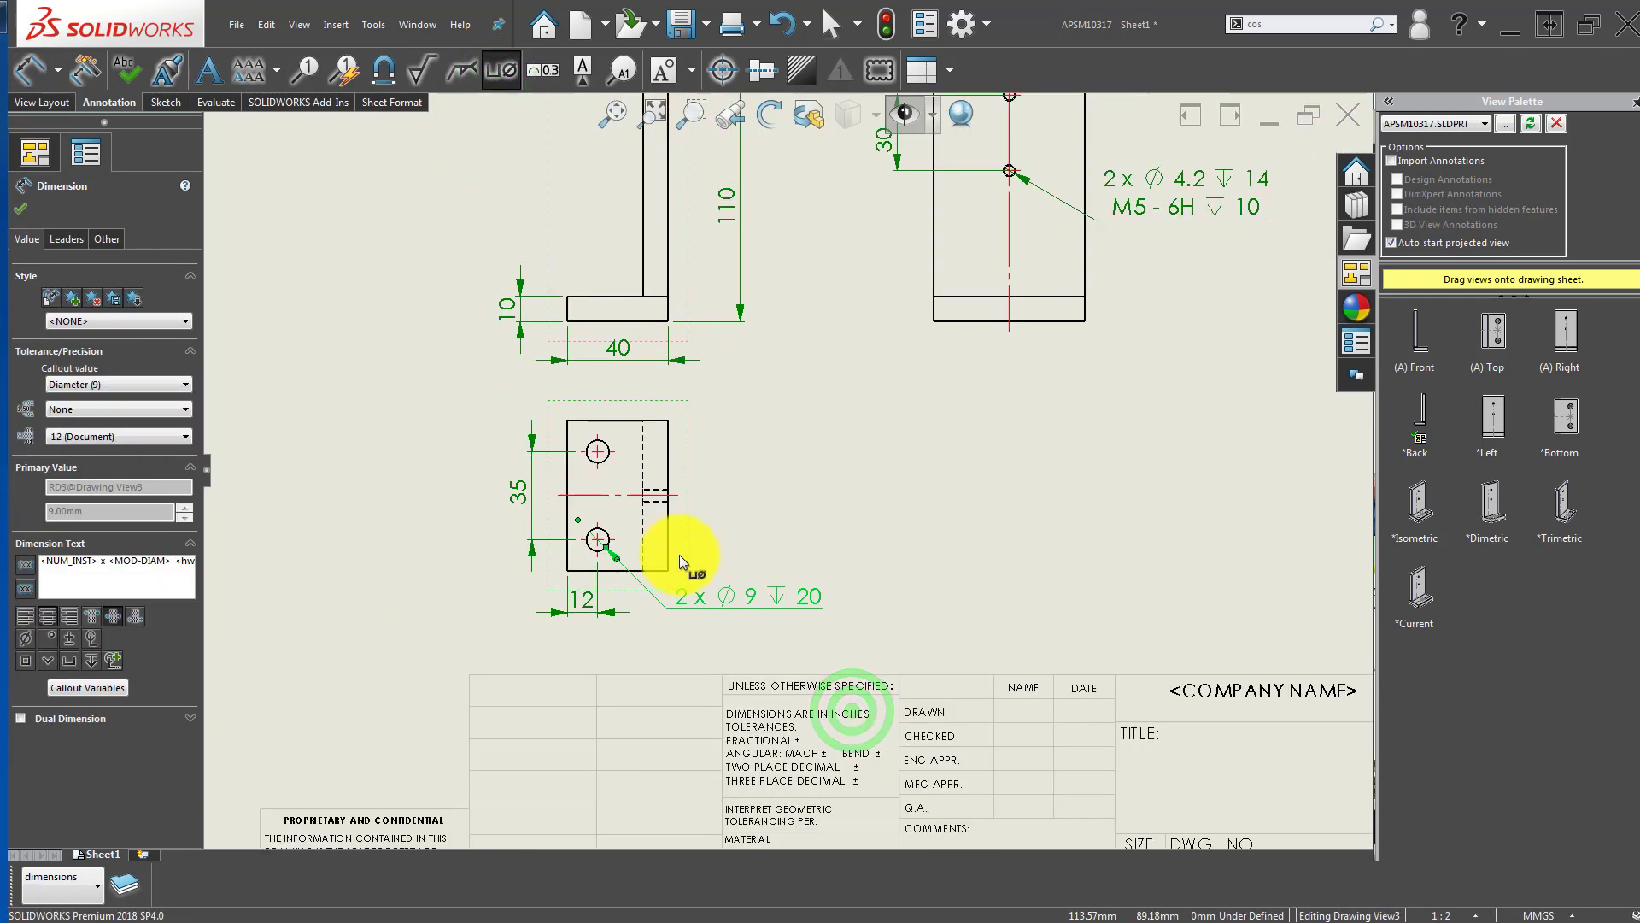
{"action": "key", "text": "f"}
{"action": "key", "text": "Escape"}
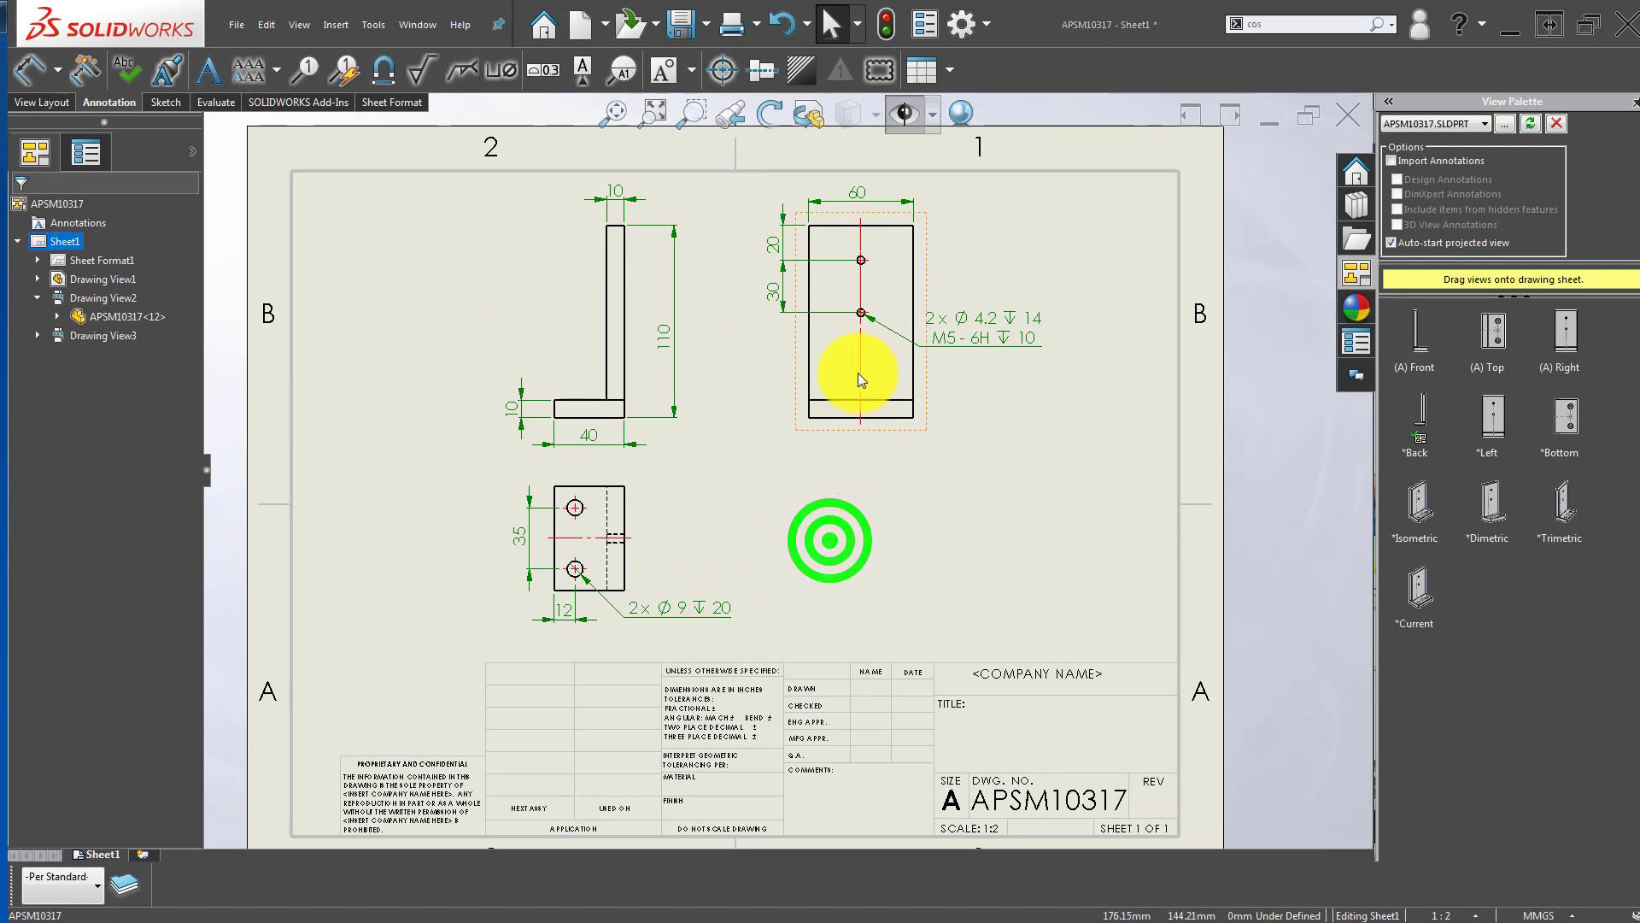
{"action": "scroll", "coordinate": [858, 376], "scroll_direction": "down", "scroll_amount": 3}
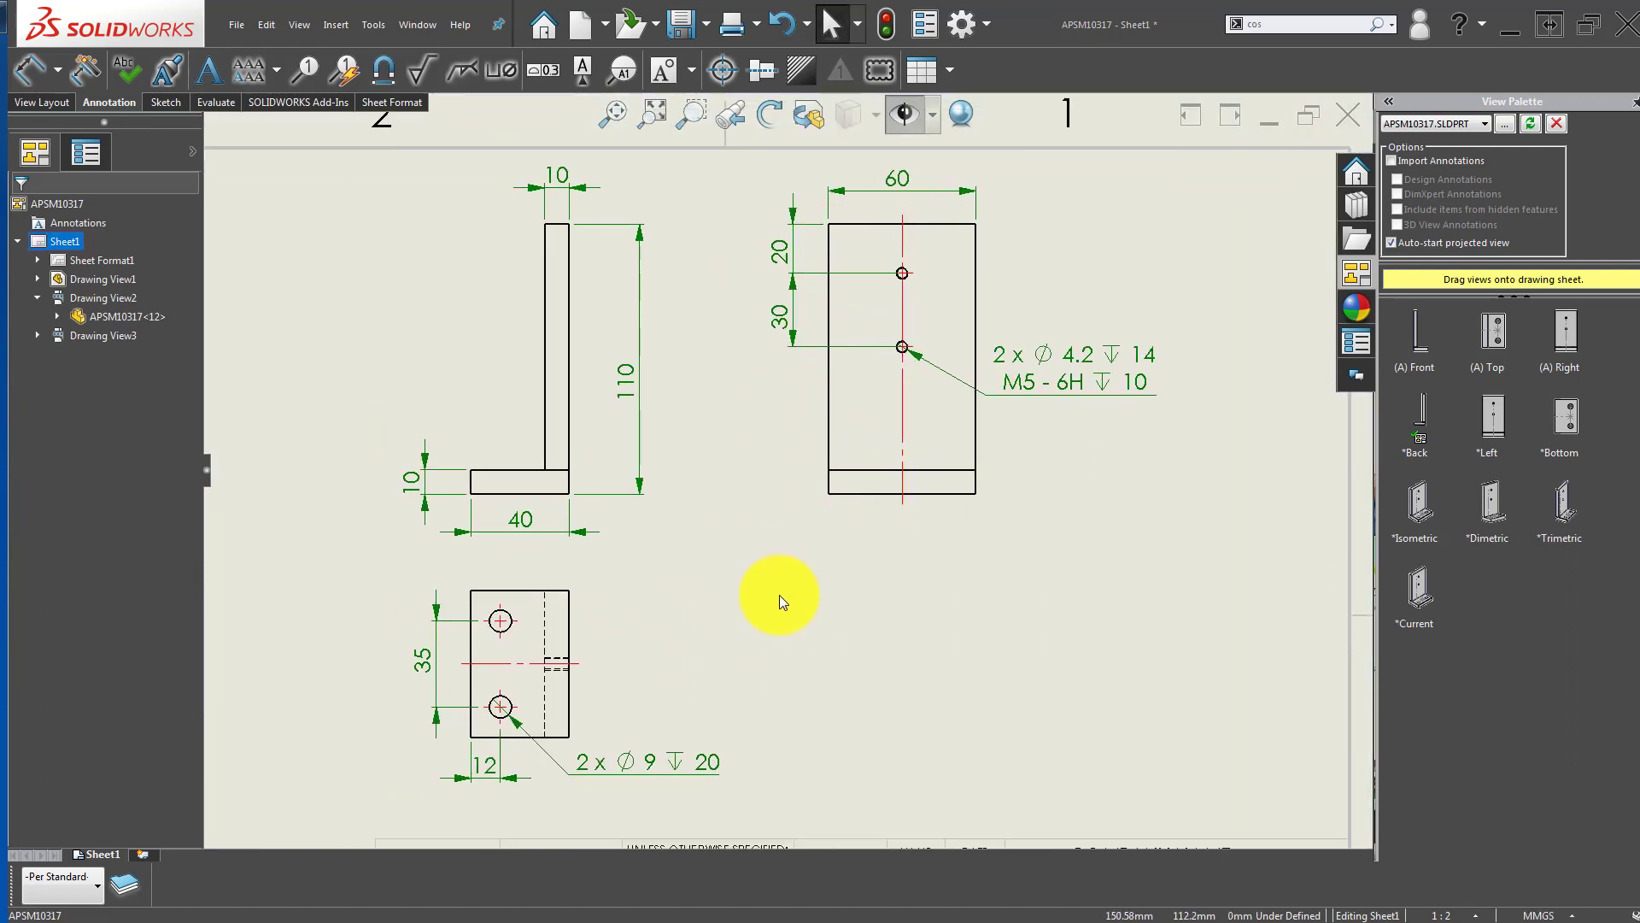